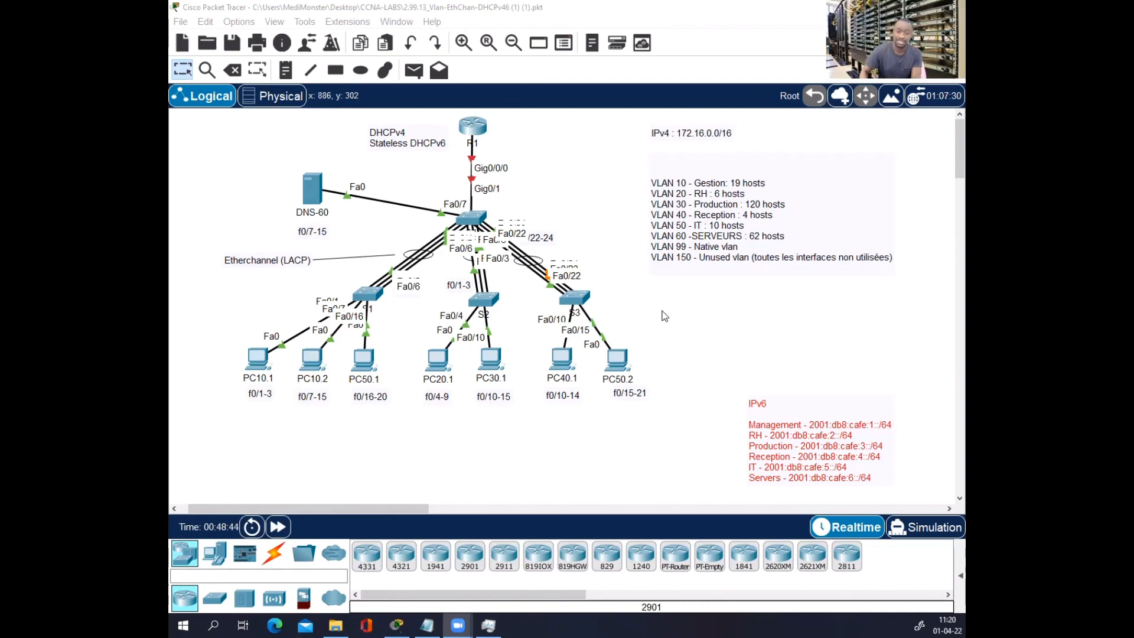
- Switch to the Notepad addressing plan, maximize it and review the subnets, masks and host ranges for VLAN 10 and VLAN 20
{"action": "left_click", "coordinate": [427, 625]}
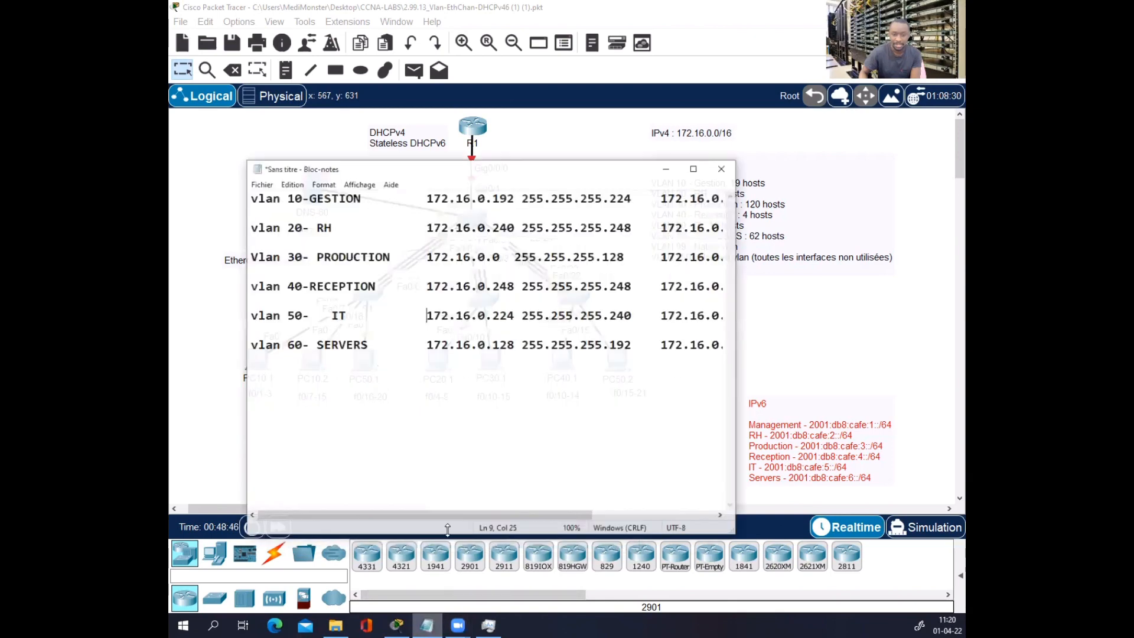
{"action": "left_click", "coordinate": [697, 156]}
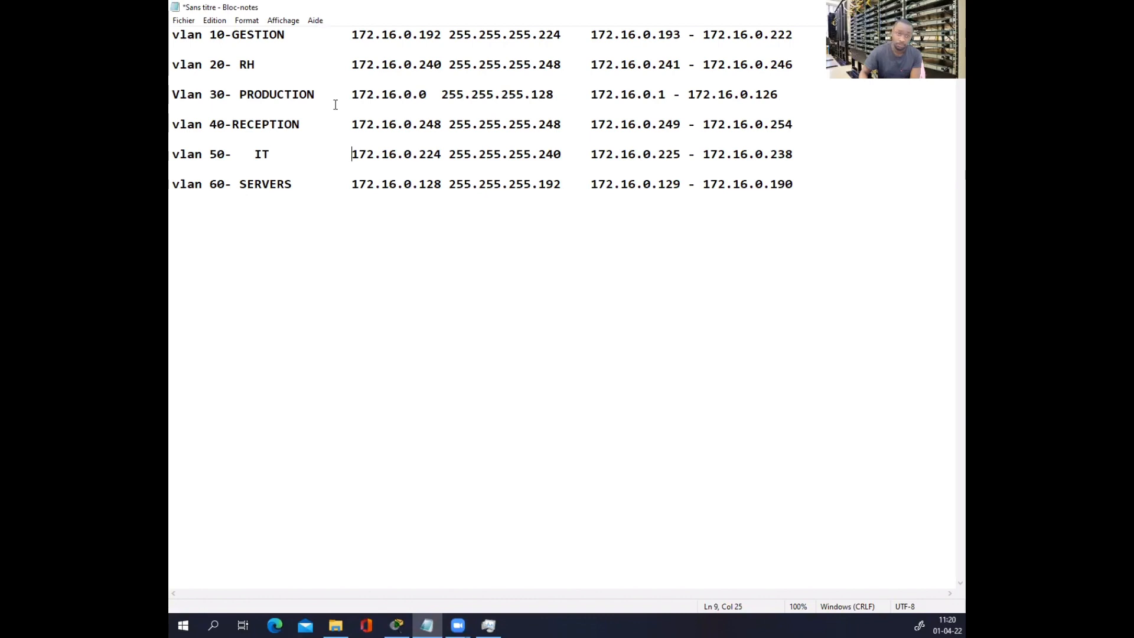
{"action": "left_click_drag", "start_coordinate": [173, 37], "coordinate": [795, 22]}
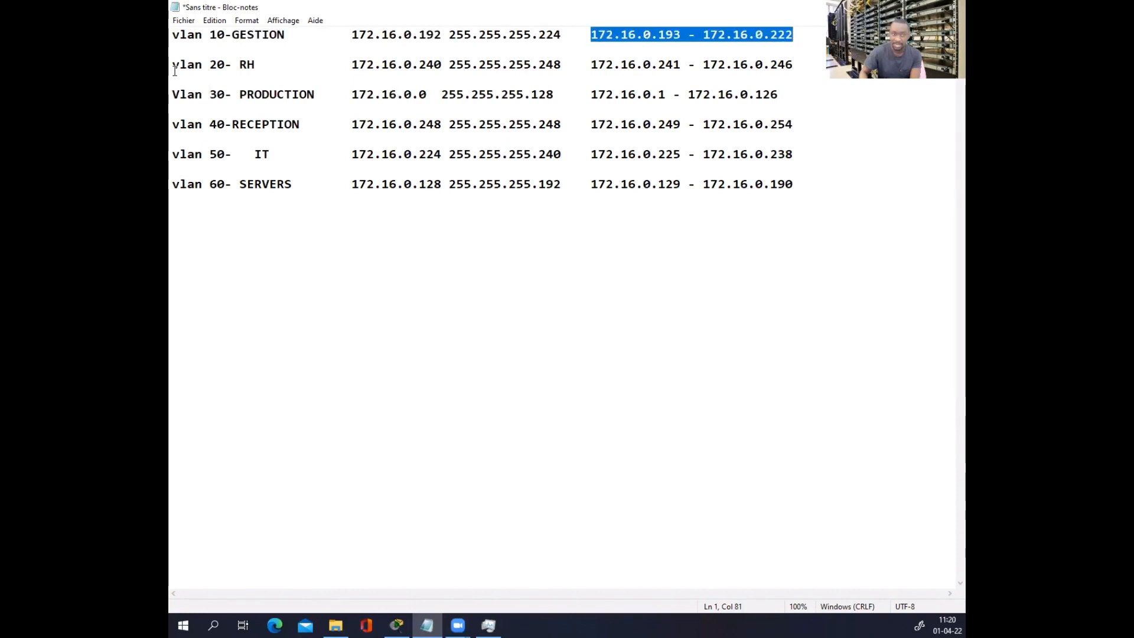
{"action": "left_click_drag", "start_coordinate": [174, 67], "coordinate": [802, 67]}
{"action": "left_click", "coordinate": [634, 80]}
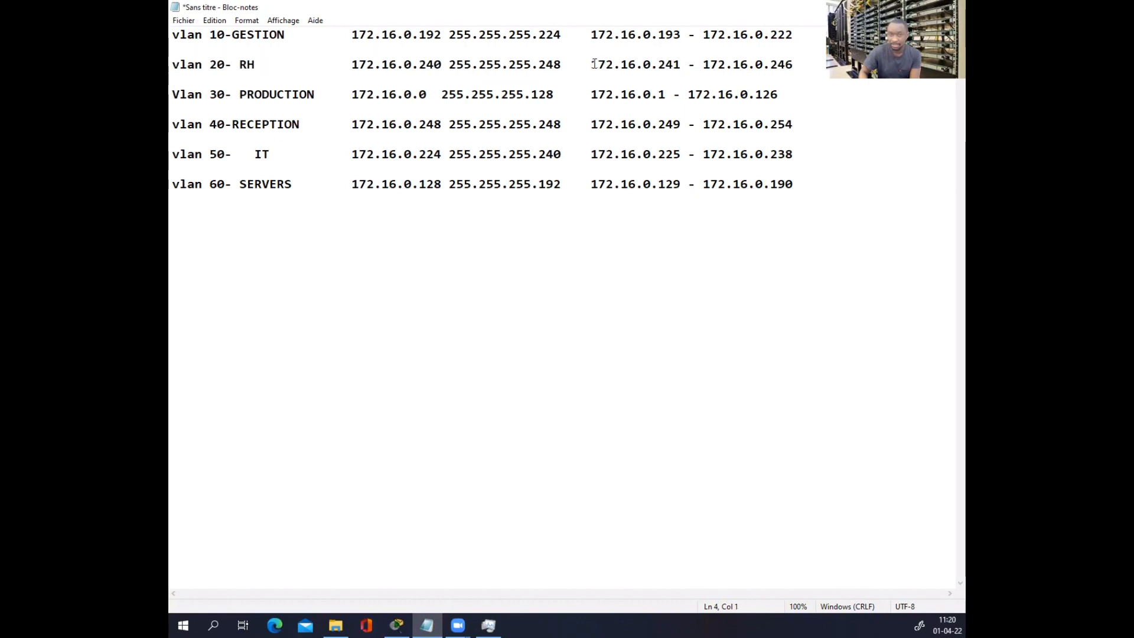
{"action": "left_click_drag", "start_coordinate": [594, 63], "coordinate": [798, 59]}
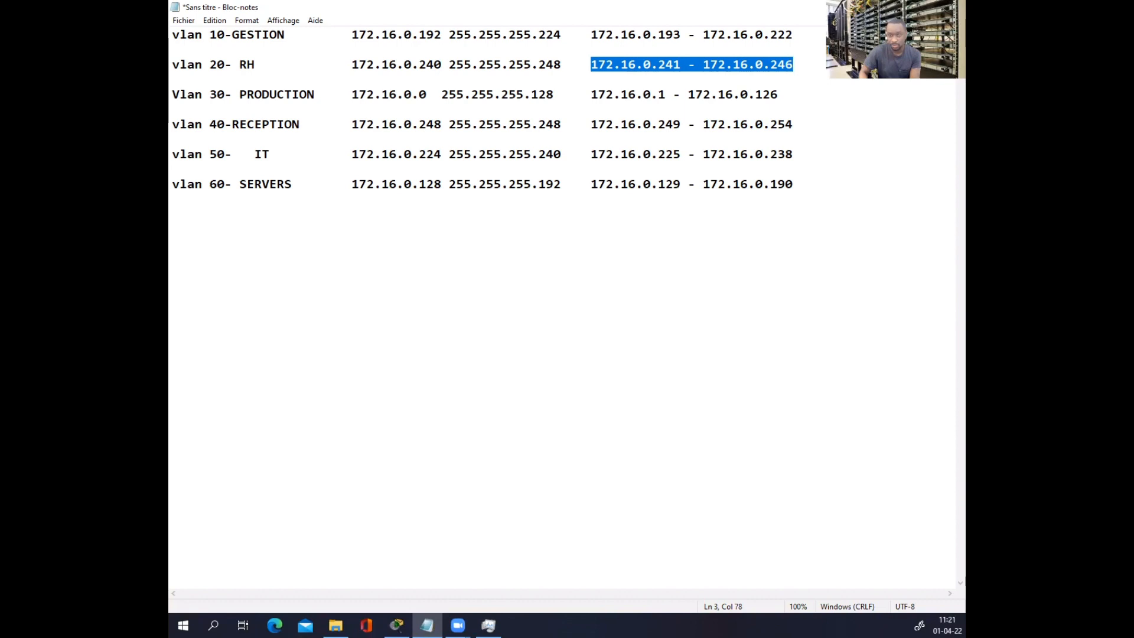
- Switch back to Packet Tracer and open the command-line interface of the central switch S4 that connects to router R1
{"action": "key", "text": "alt+Tab"}
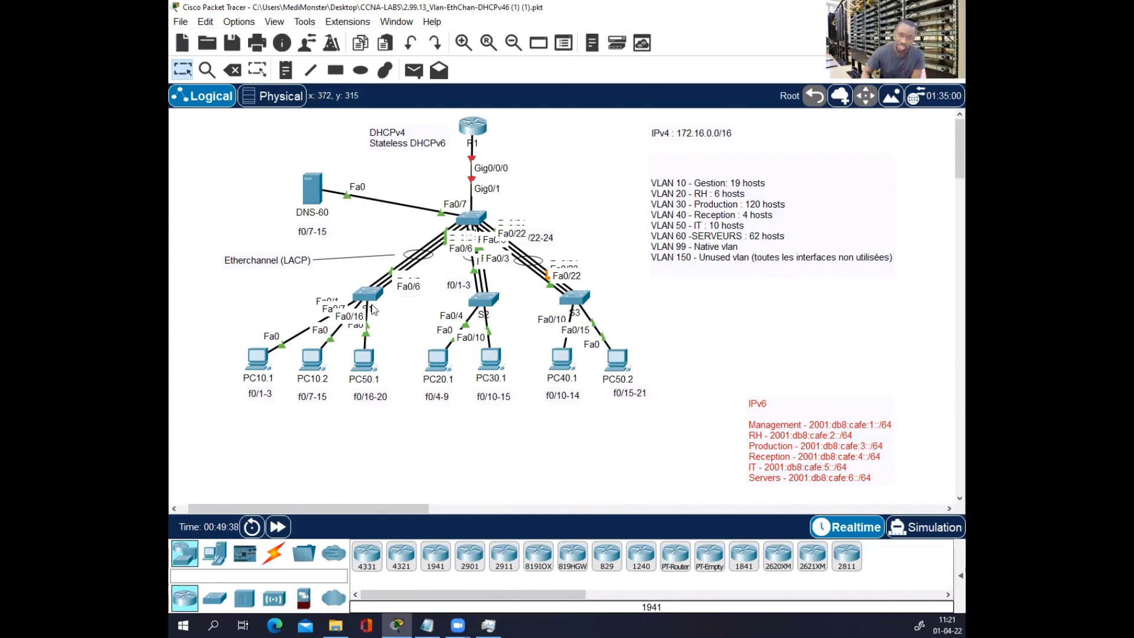
{"action": "left_click", "coordinate": [368, 296]}
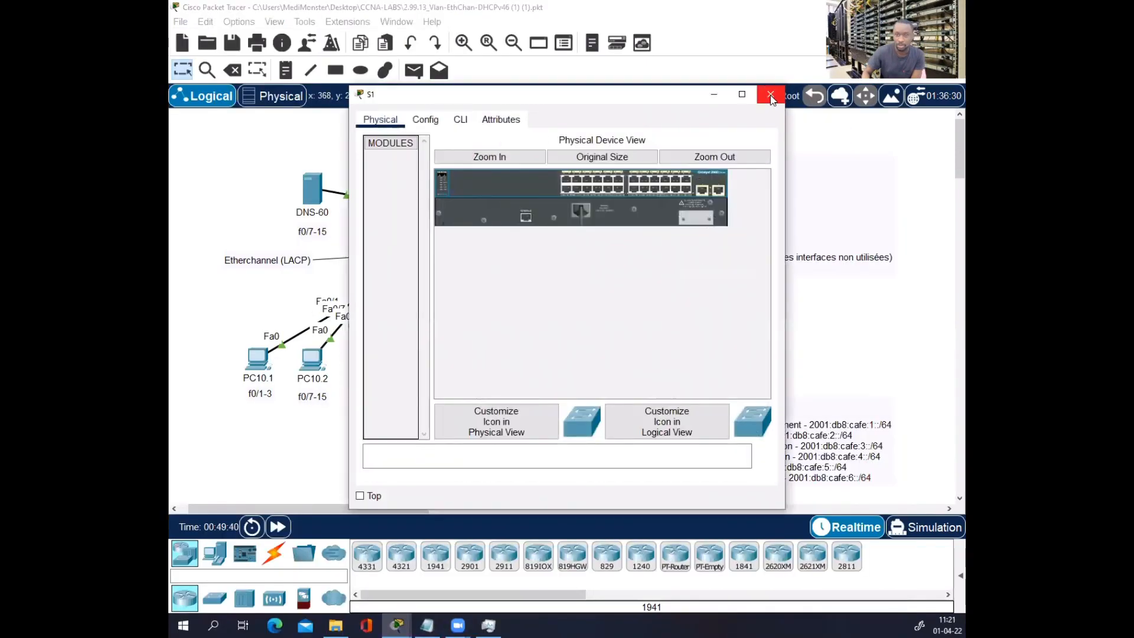
{"action": "left_click", "coordinate": [767, 96]}
{"action": "left_click", "coordinate": [476, 222]}
{"action": "left_click", "coordinate": [455, 125]}
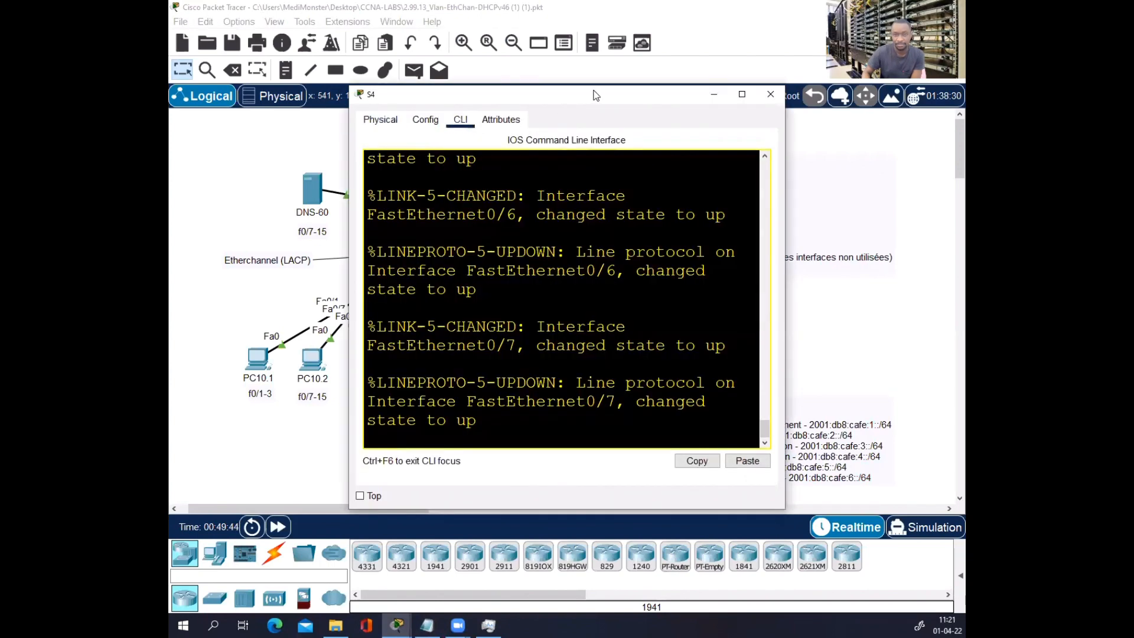
{"action": "left_click_drag", "start_coordinate": [596, 96], "coordinate": [456, 96]}
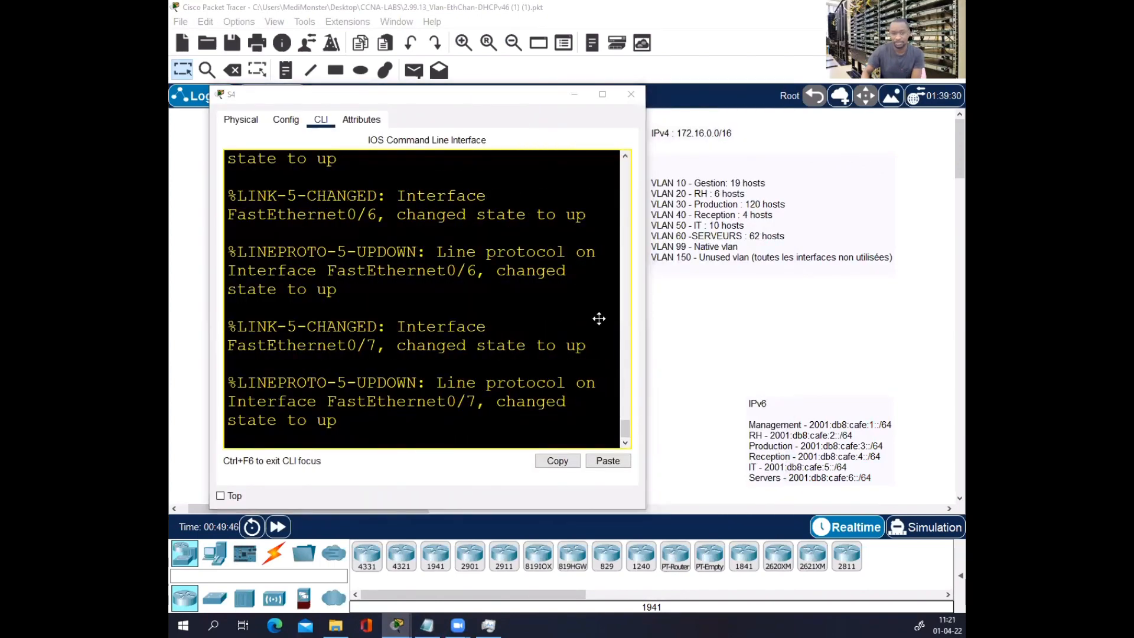
{"action": "left_click_drag", "start_coordinate": [403, 401], "coordinate": [403, 420]}
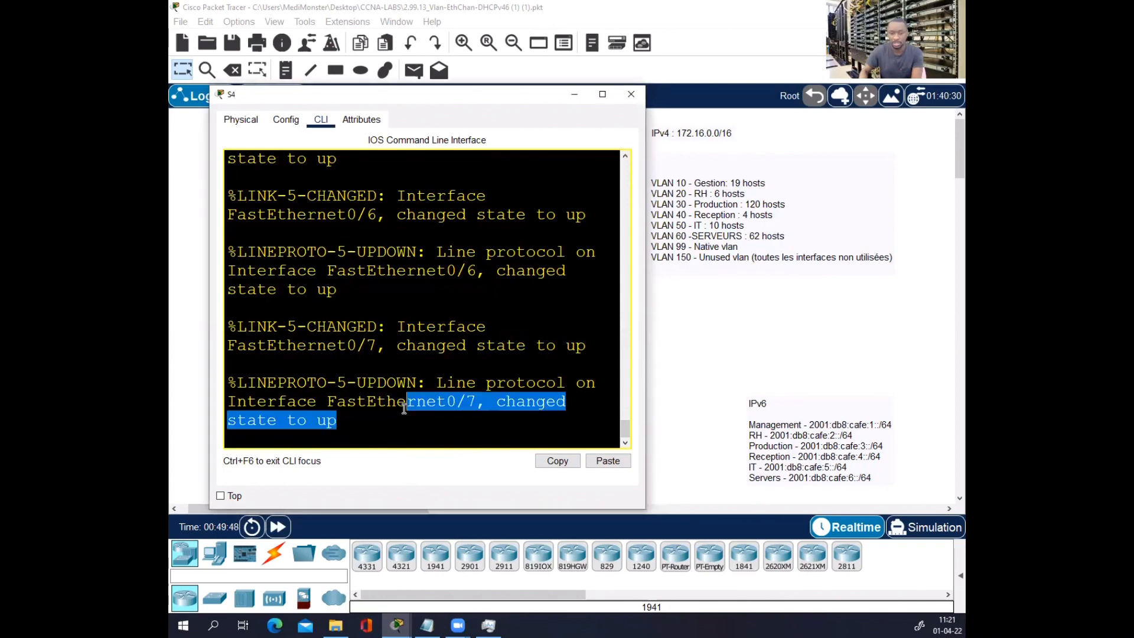
- Enter privileged EXEC mode with en and global configuration mode with conf t on switch S4
{"action": "key", "text": "Return"}
{"action": "key", "text": "Return"}
{"action": "key", "text": "Return"}
{"action": "key", "text": "Return"}
{"action": "type", "text": "en"}
{"action": "key", "text": "Return"}
{"action": "key", "text": "Return"}
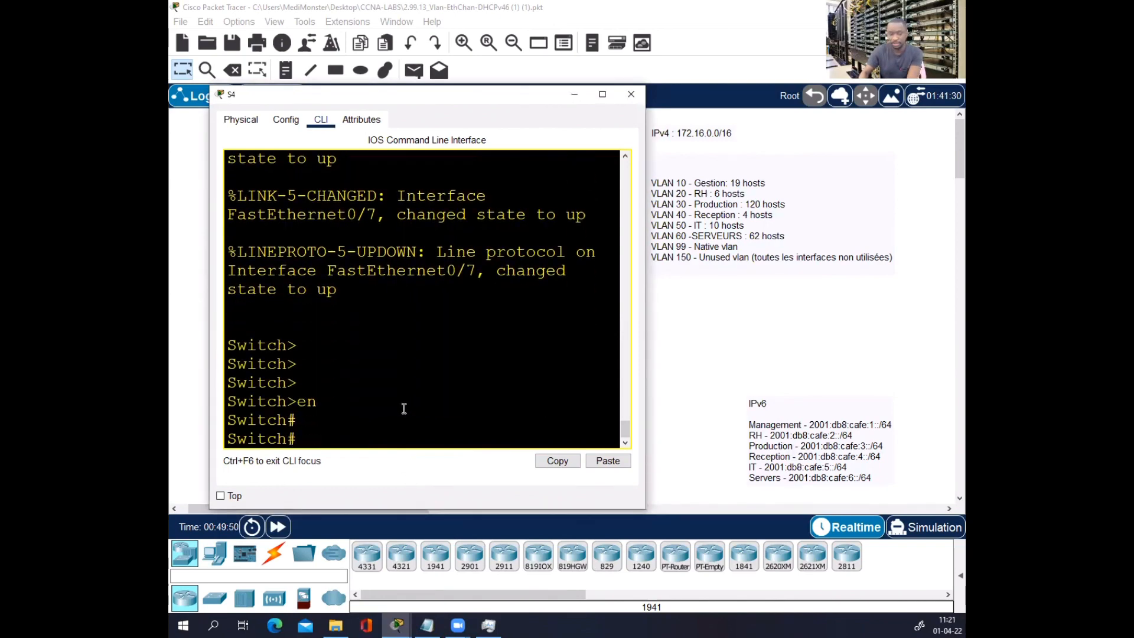
{"action": "type", "text": "conf t"}
{"action": "key", "text": "Return"}
{"action": "key", "text": "Return"}
{"action": "key", "text": "Return"}
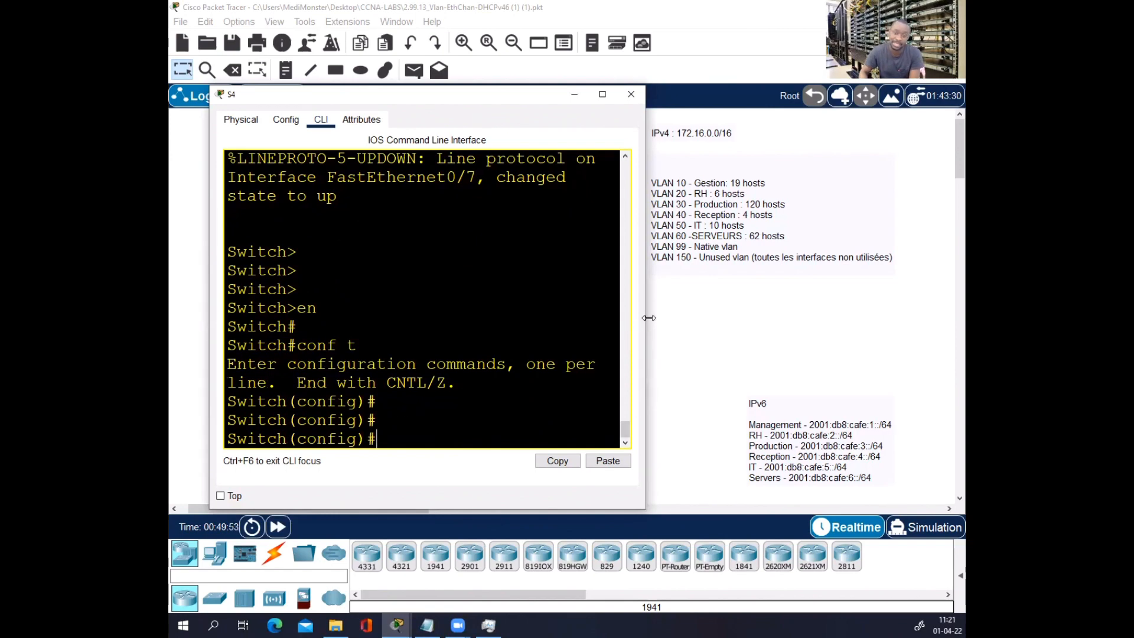
- Arrange the widened S4 console and the VLAN list note side by side, and create VLAN 10 named GESTION
{"action": "left_click_drag", "start_coordinate": [649, 318], "coordinate": [701, 317]}
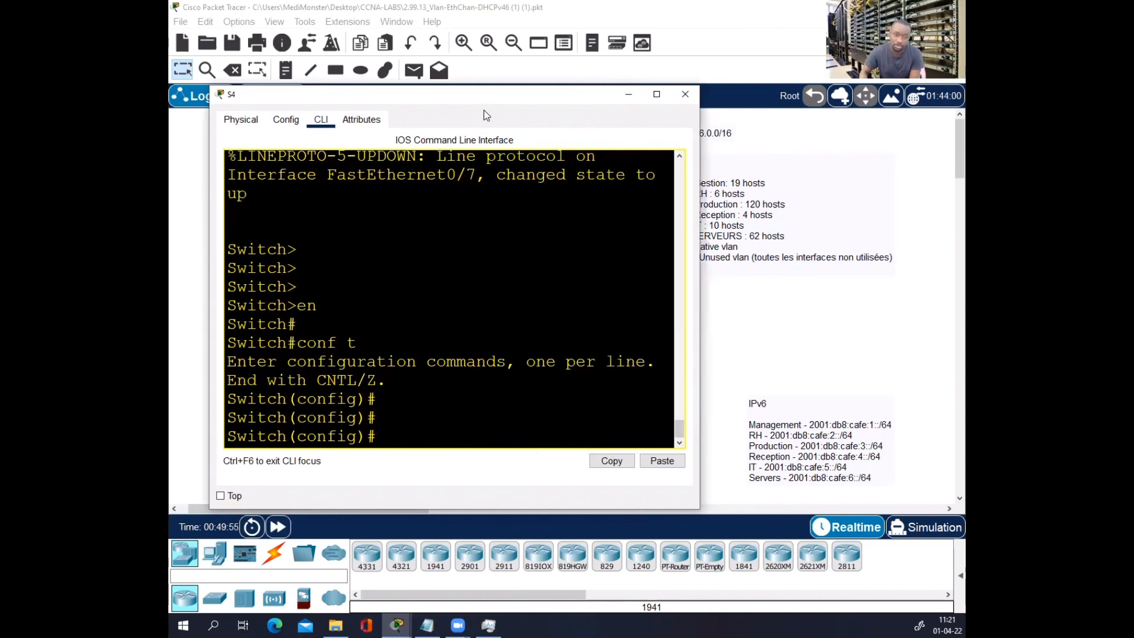
{"action": "left_click_drag", "start_coordinate": [483, 110], "coordinate": [461, 141]}
{"action": "left_click", "coordinate": [450, 258]}
{"action": "type", "text": "vlan"}
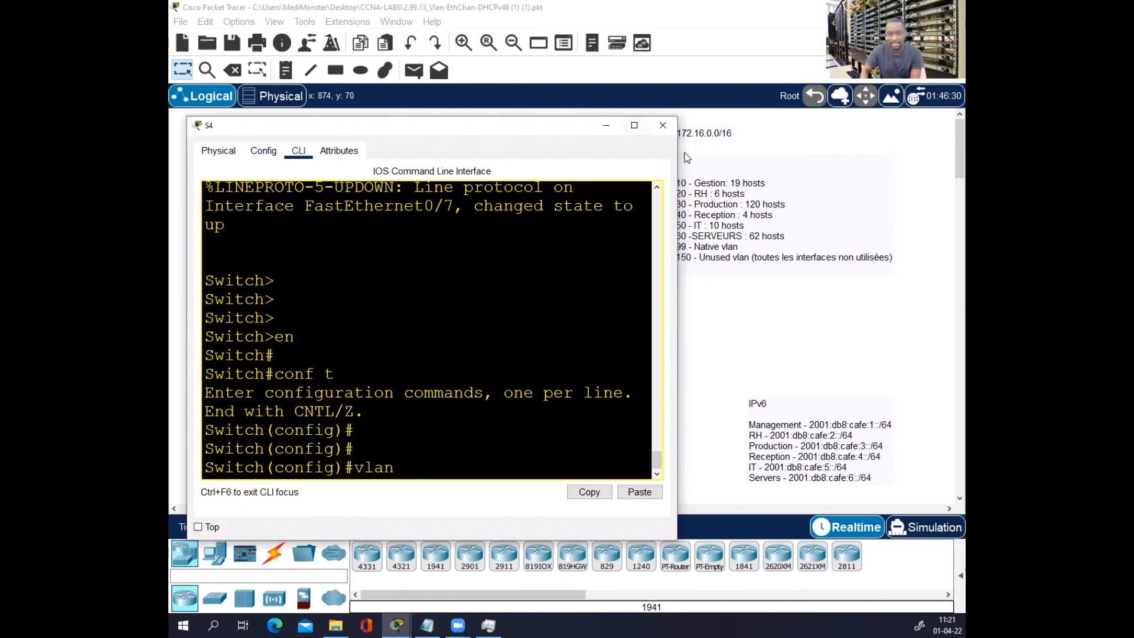
{"action": "left_click", "coordinate": [692, 181]}
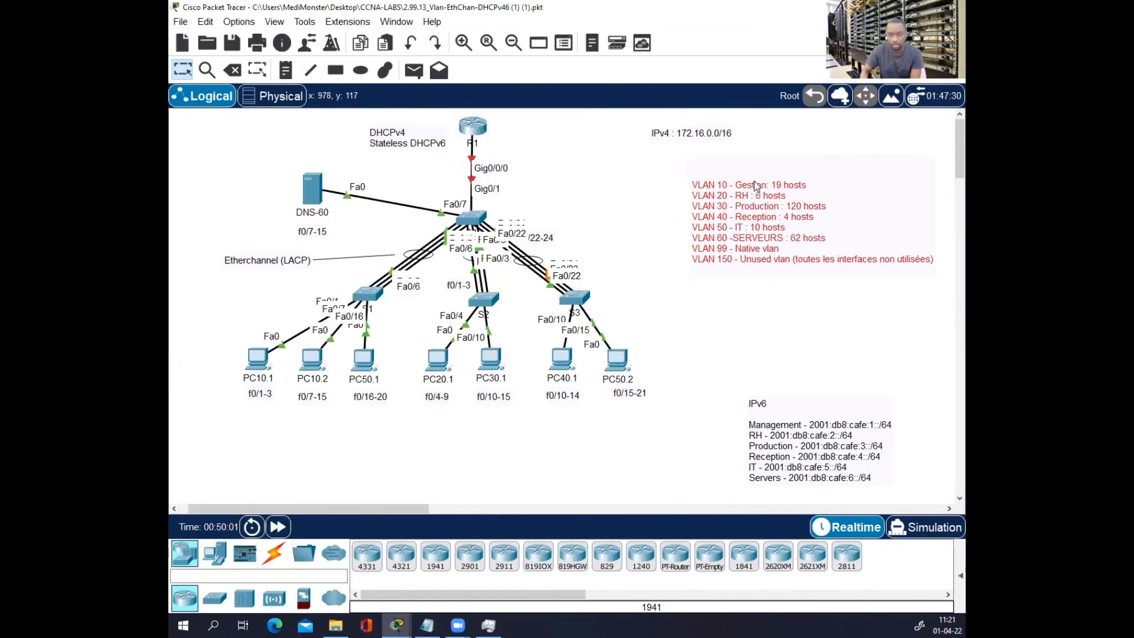
{"action": "left_click", "coordinate": [472, 217]}
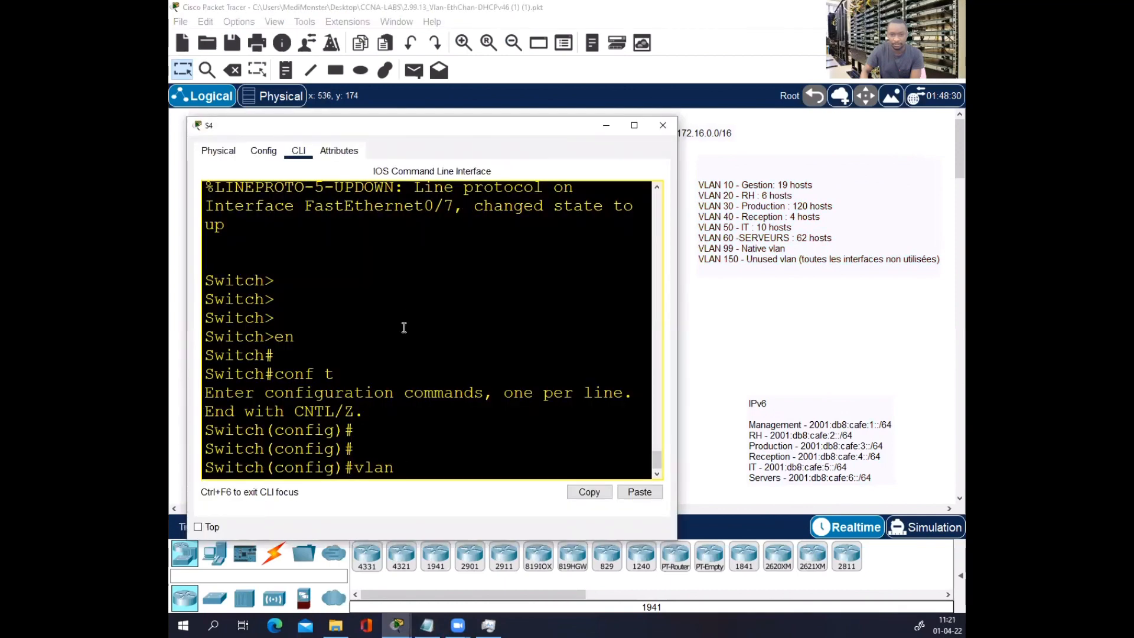
{"action": "type", "text": "10"}
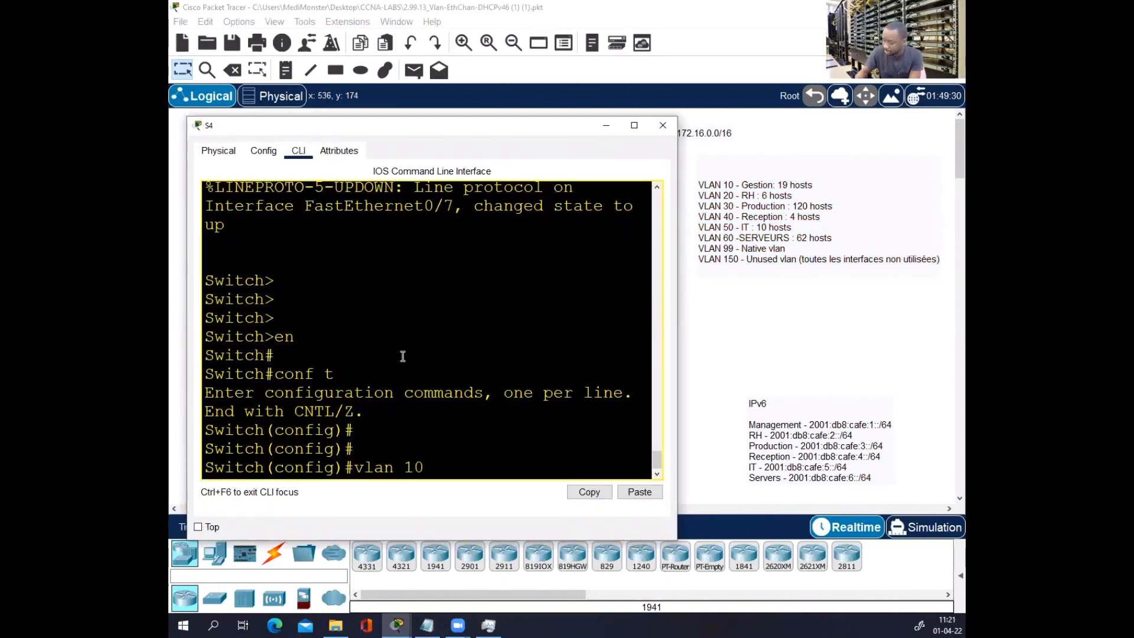
{"action": "key", "text": "Return"}
{"action": "type", "text": "name"}
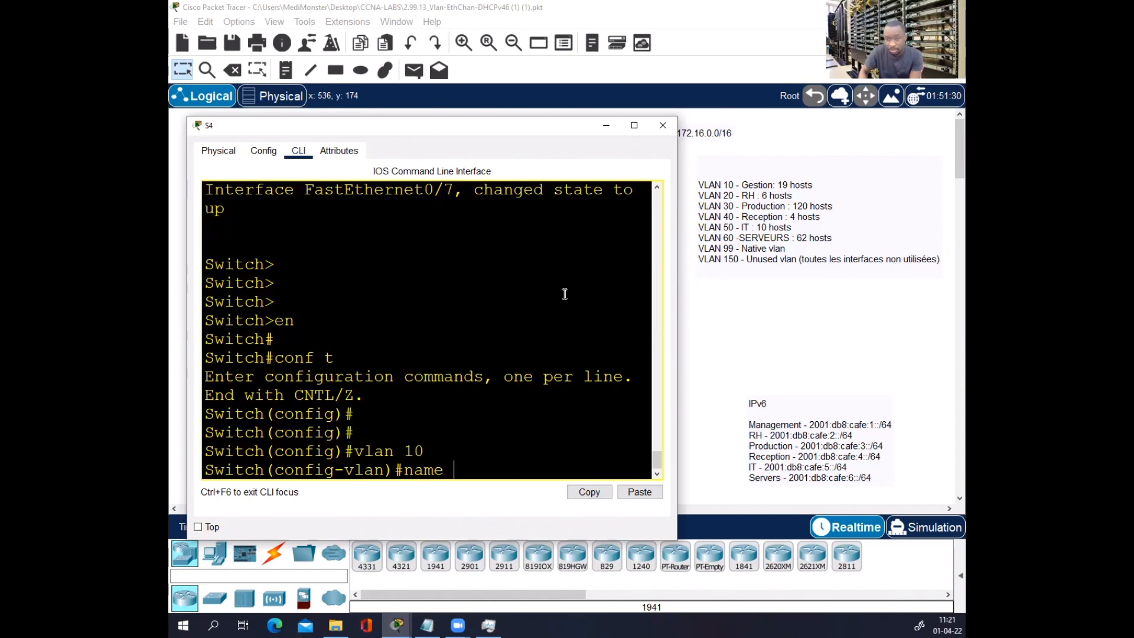
{"action": "type", "text": " GESTION"}
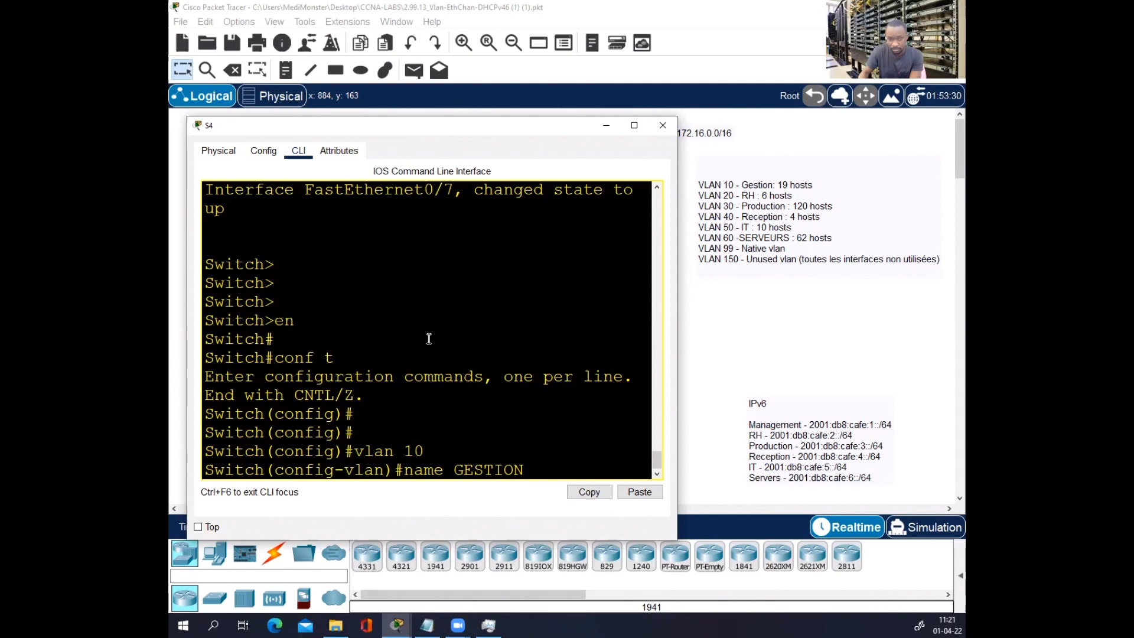
{"action": "key", "text": "Return"}
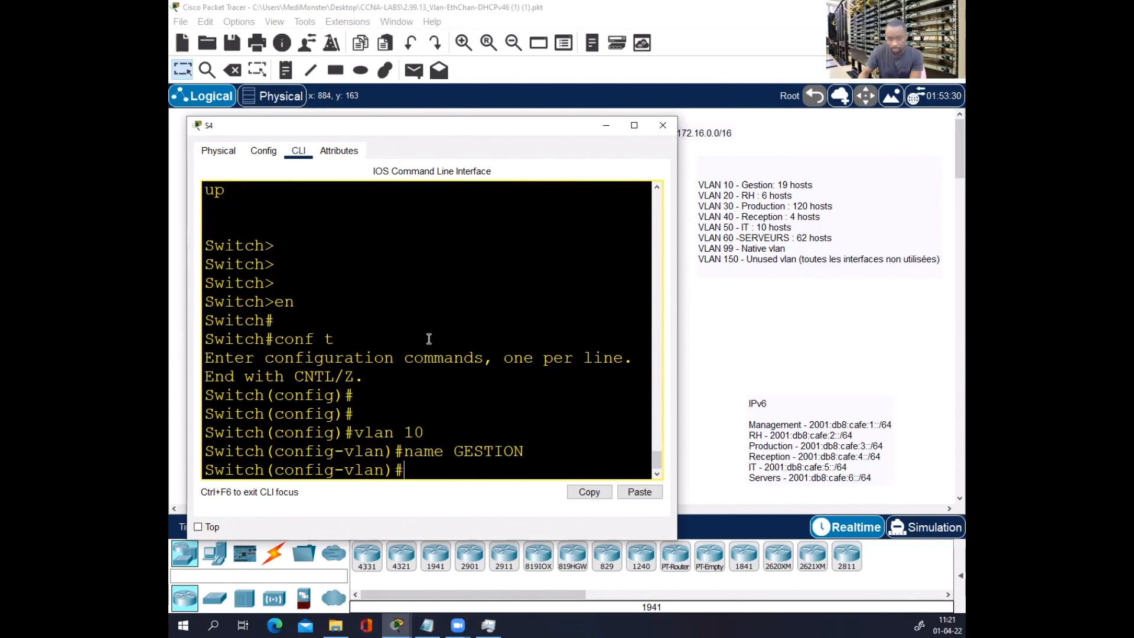
- Create VLAN 20 on switch S4 and name it RH
{"action": "type", "text": "vlan"}
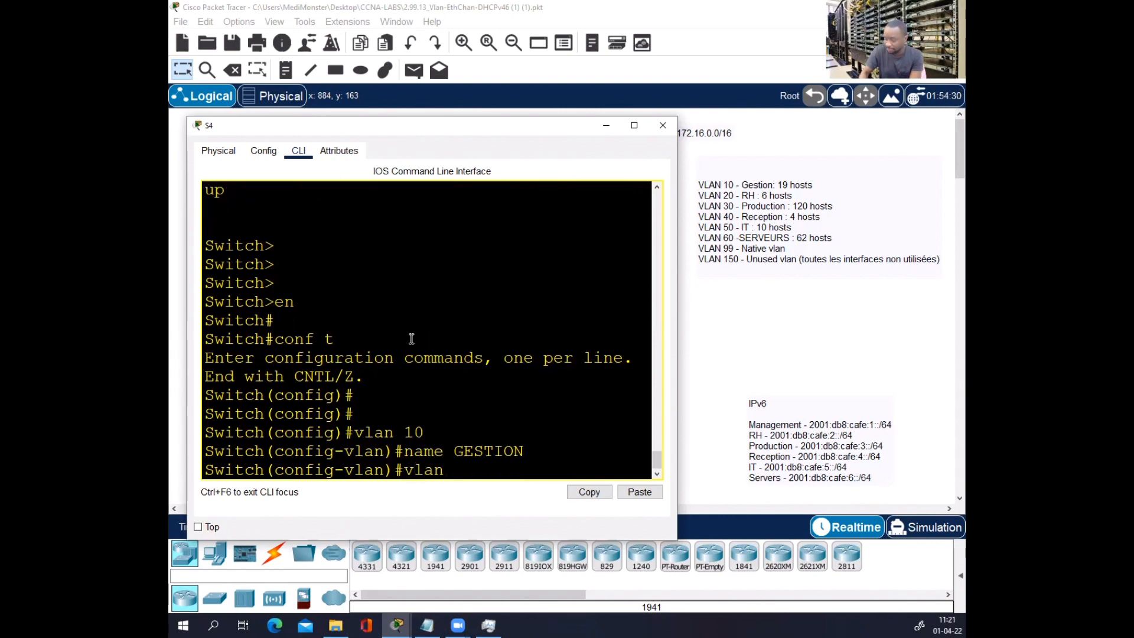
{"action": "type", "text": " 20"}
{"action": "key", "text": "Return"}
{"action": "type", "text": "name "}
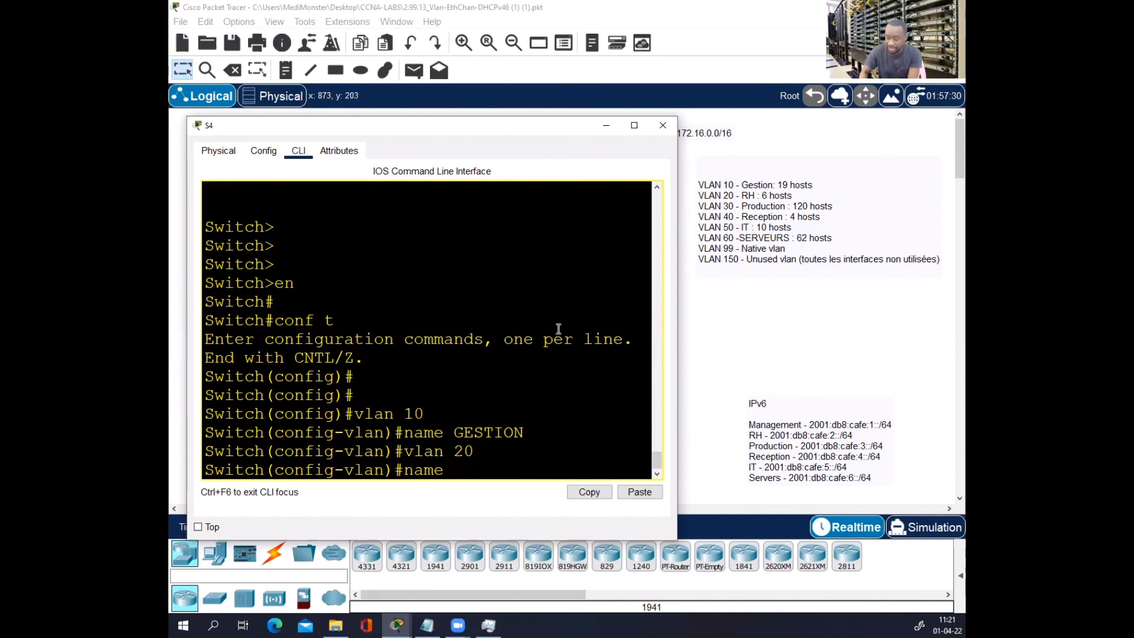
{"action": "type", "text": "RH"}
{"action": "key", "text": "Return"}
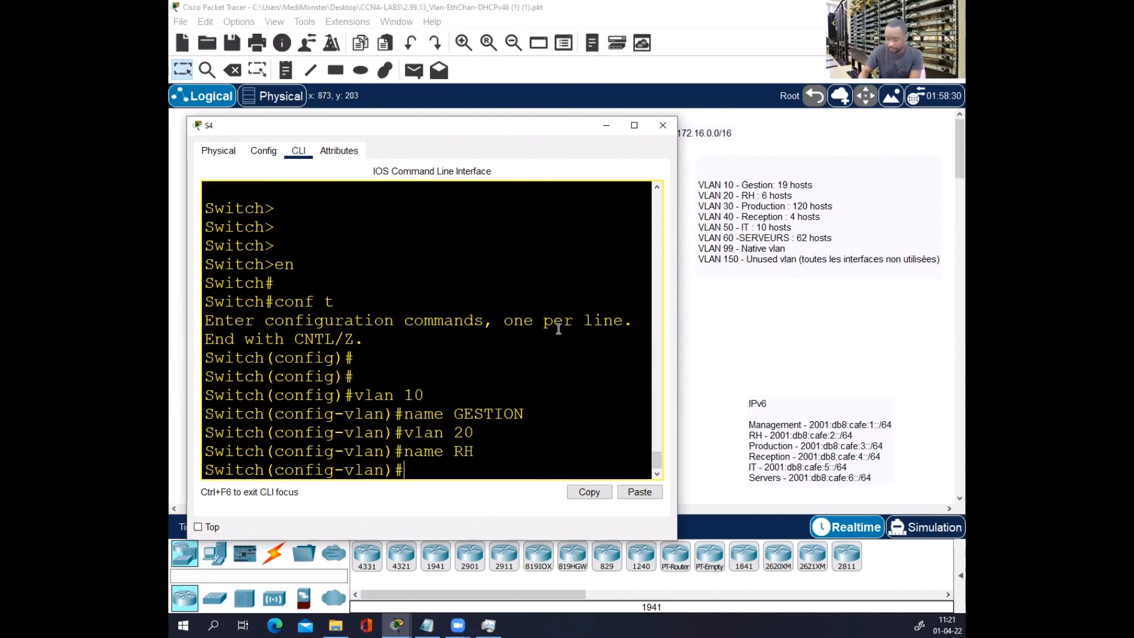
- Create VLAN 30 on switch S4 and name it PRODUCTION
{"action": "type", "text": "vlan"}
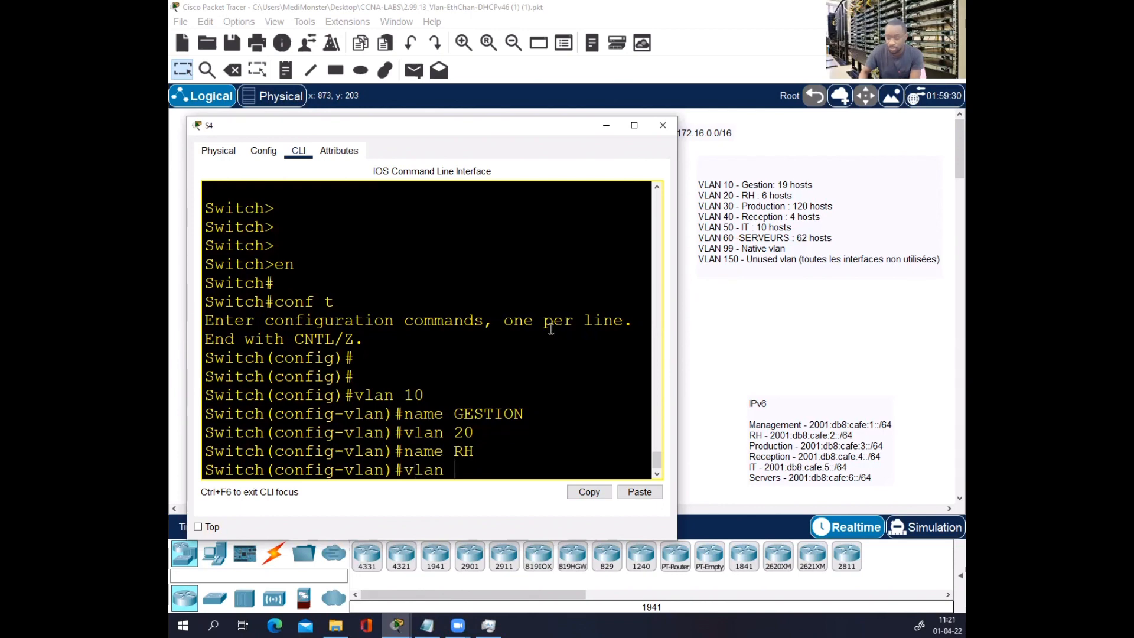
{"action": "type", "text": " 30"}
{"action": "key", "text": "Return"}
{"action": "type", "text": "name"}
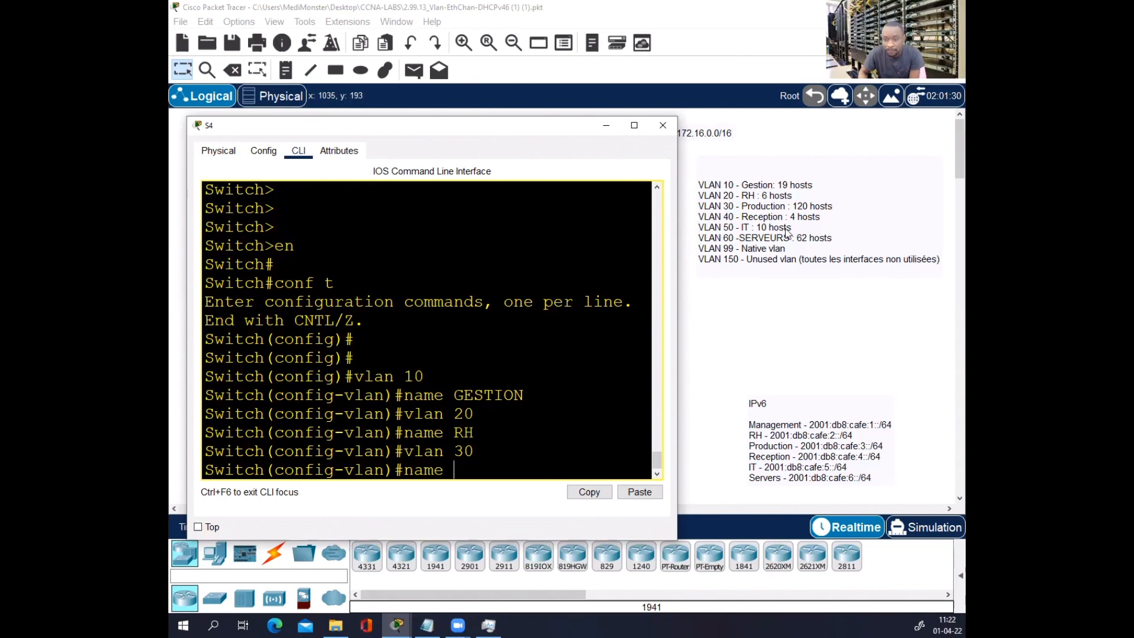
{"action": "type", "text": " PRODUC"}
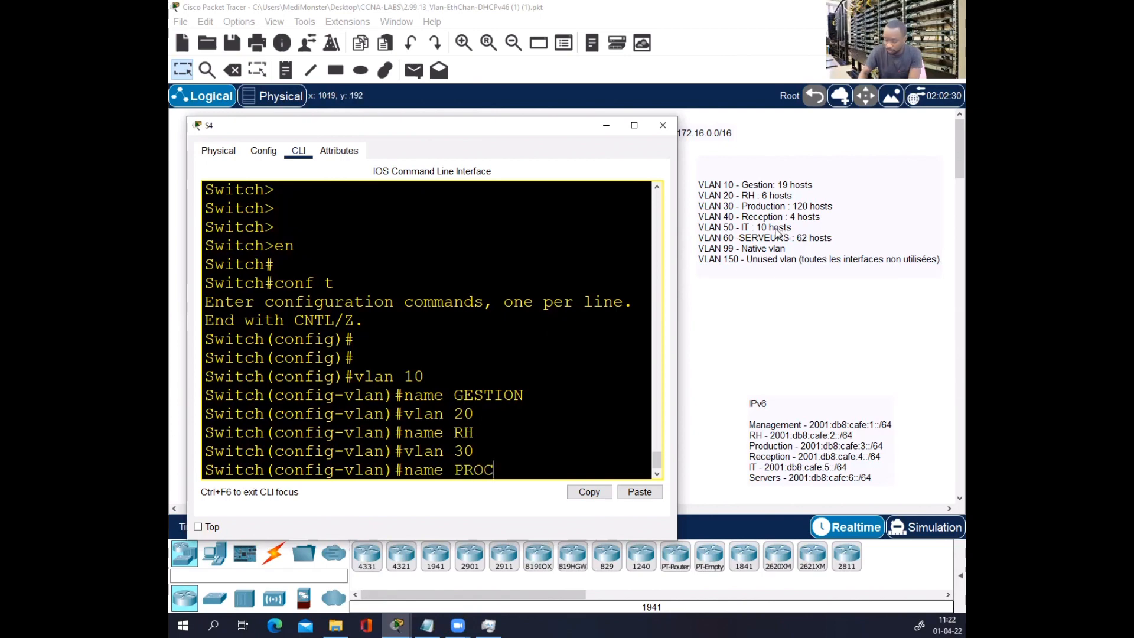
{"action": "key", "text": "BackSpace"}
{"action": "type", "text": "DUCTIO"}
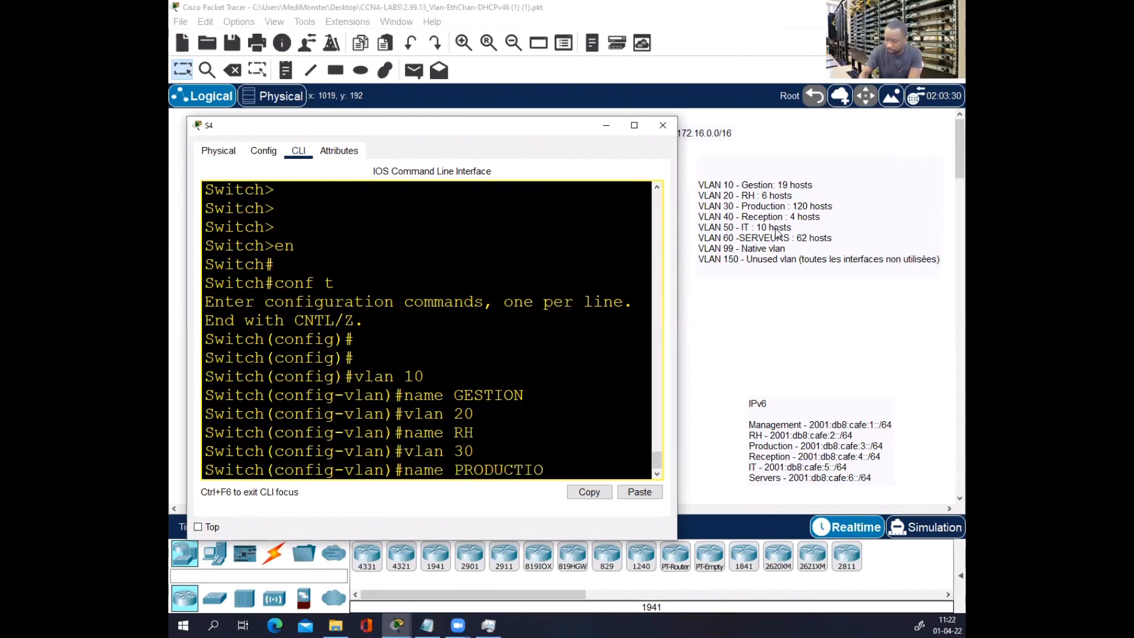
{"action": "type", "text": "N"}
{"action": "key", "text": "Return"}
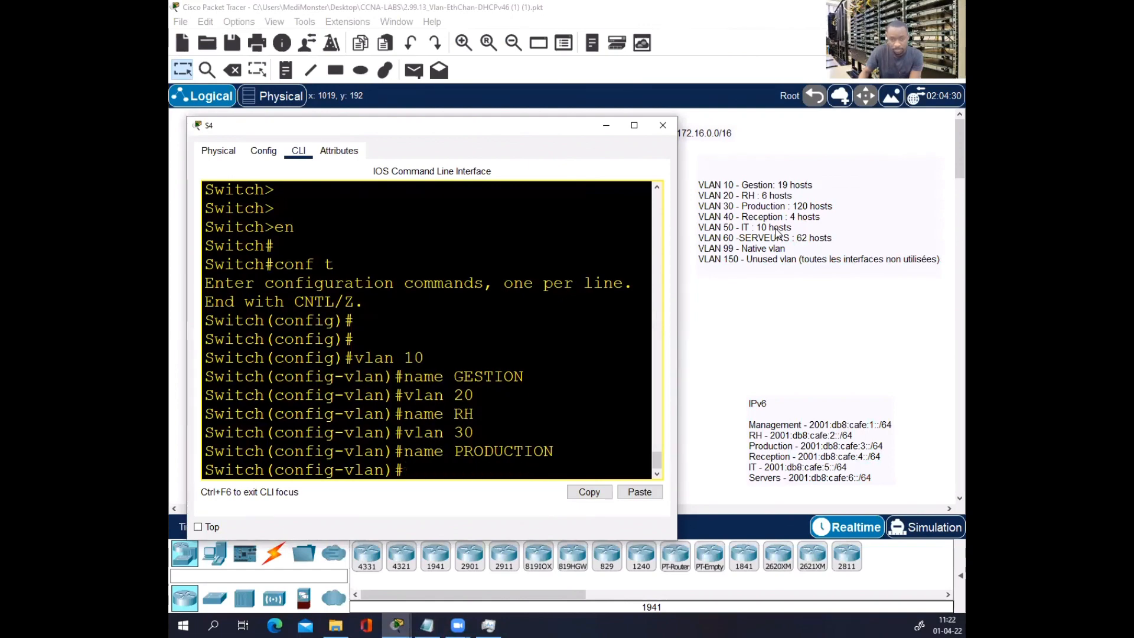
- Create VLAN 40 on switch S4 and name it RECEPTION
{"action": "type", "text": "vlan "}
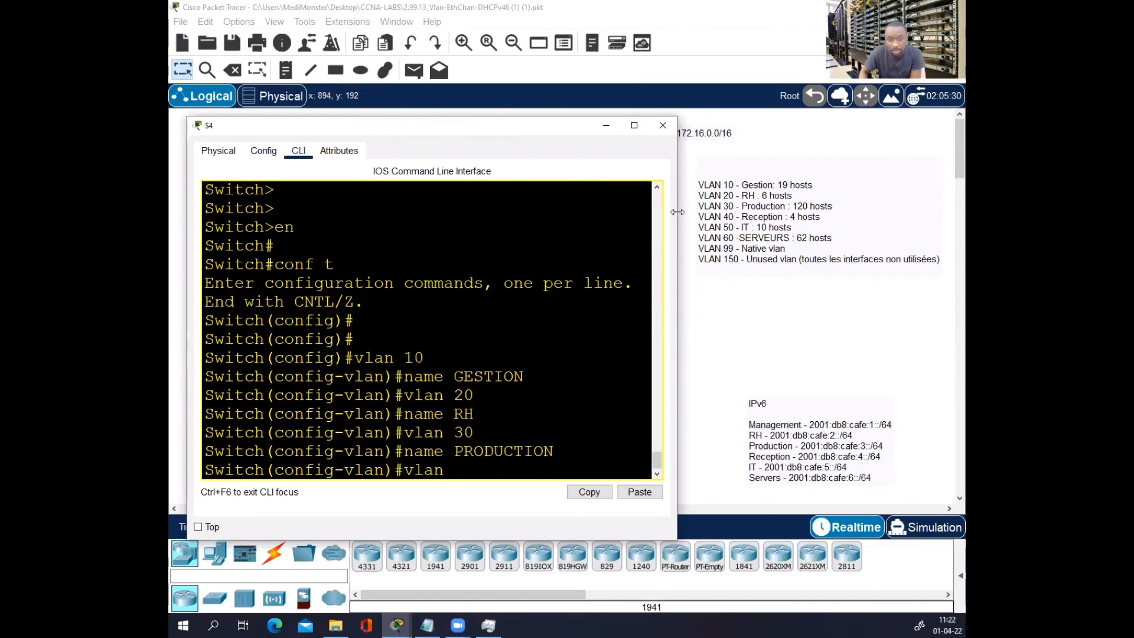
{"action": "type", "text": "40"}
{"action": "key", "text": "Return"}
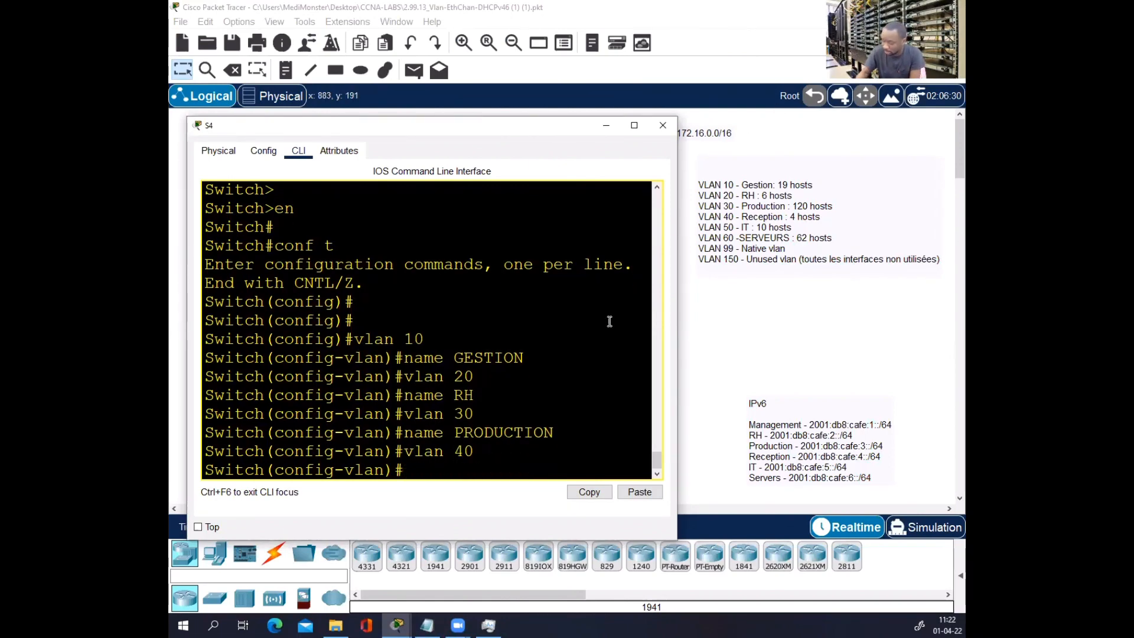
{"action": "type", "text": "name "}
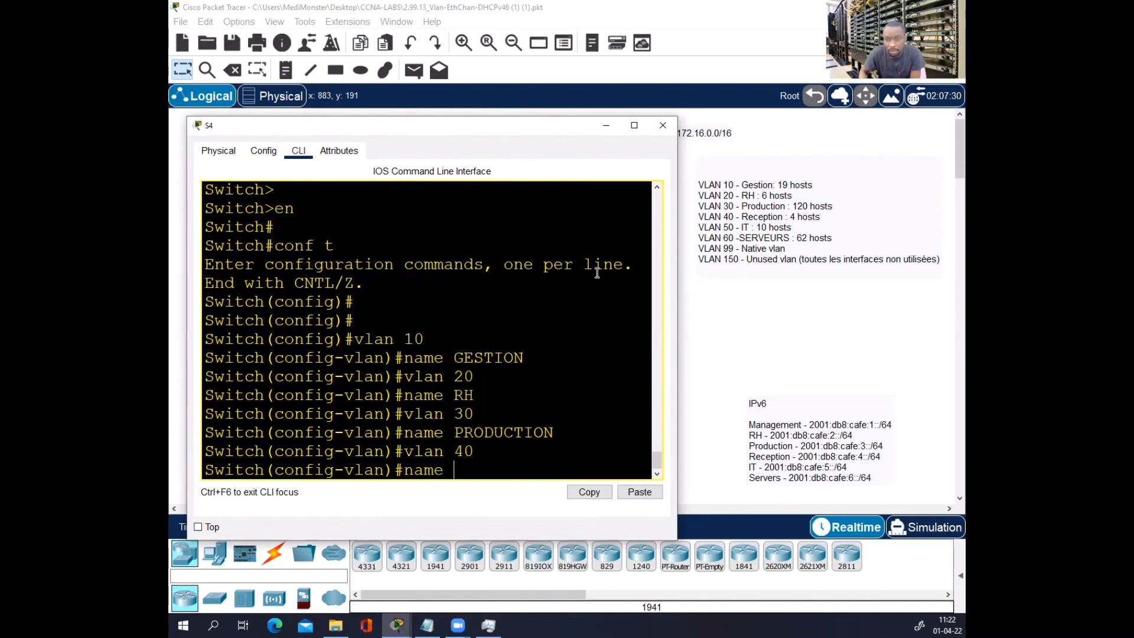
{"action": "type", "text": "R"}
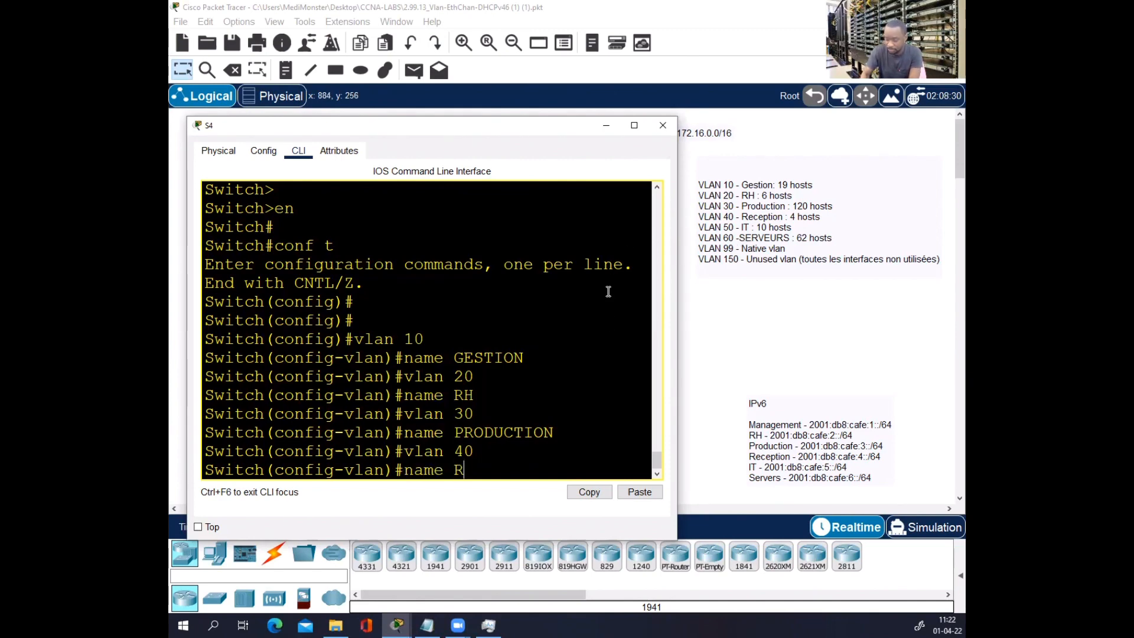
{"action": "type", "text": "ECEPR"}
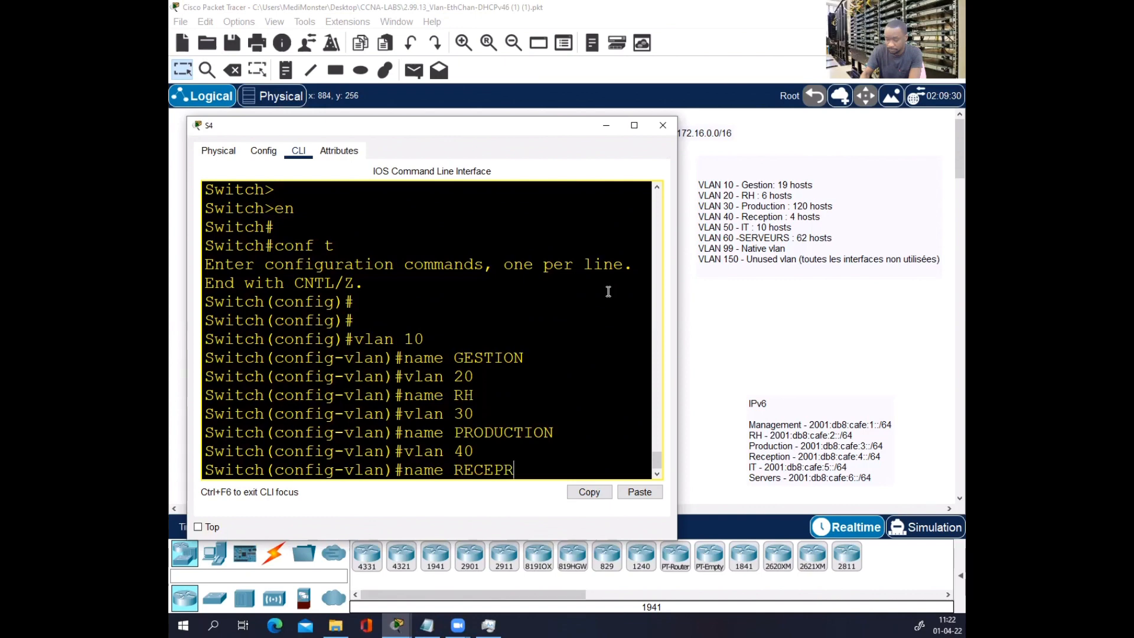
{"action": "type", "text": "TIO"}
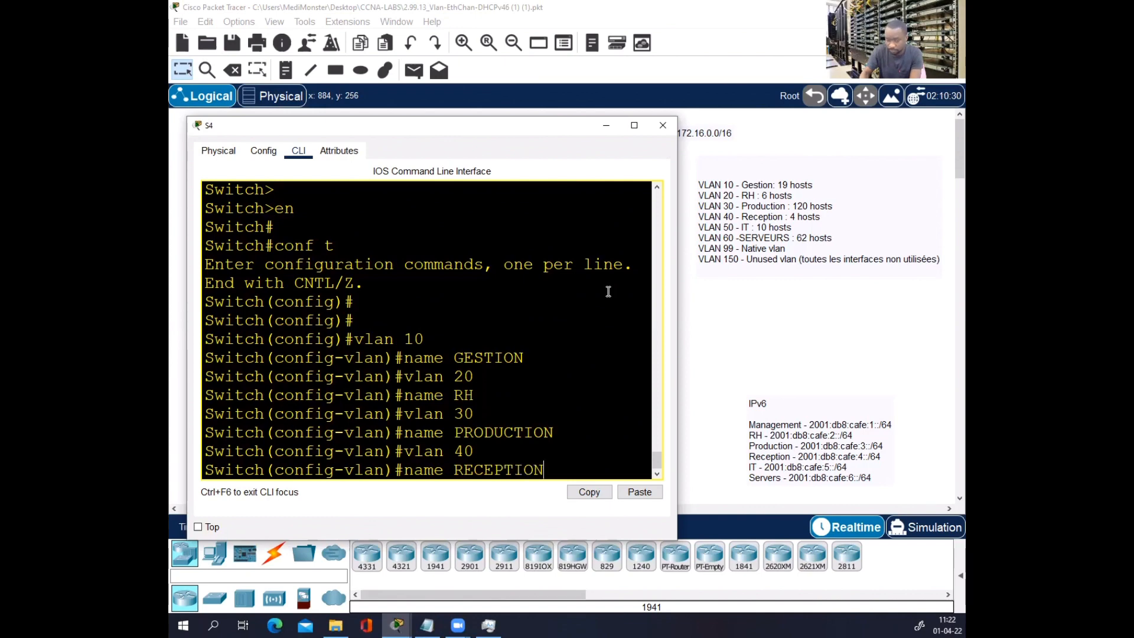
{"action": "type", "text": "N"}
{"action": "key", "text": "Return"}
- Create VLAN 50 on switch S4 and name it IT
{"action": "type", "text": "vlan 50"}
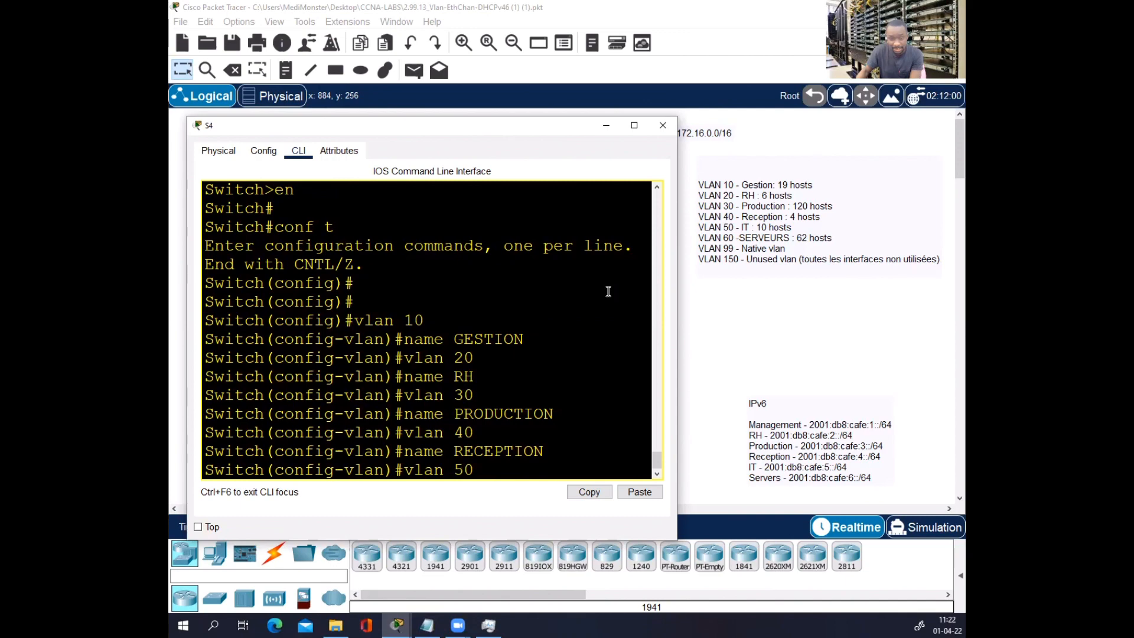
{"action": "key", "text": "Return"}
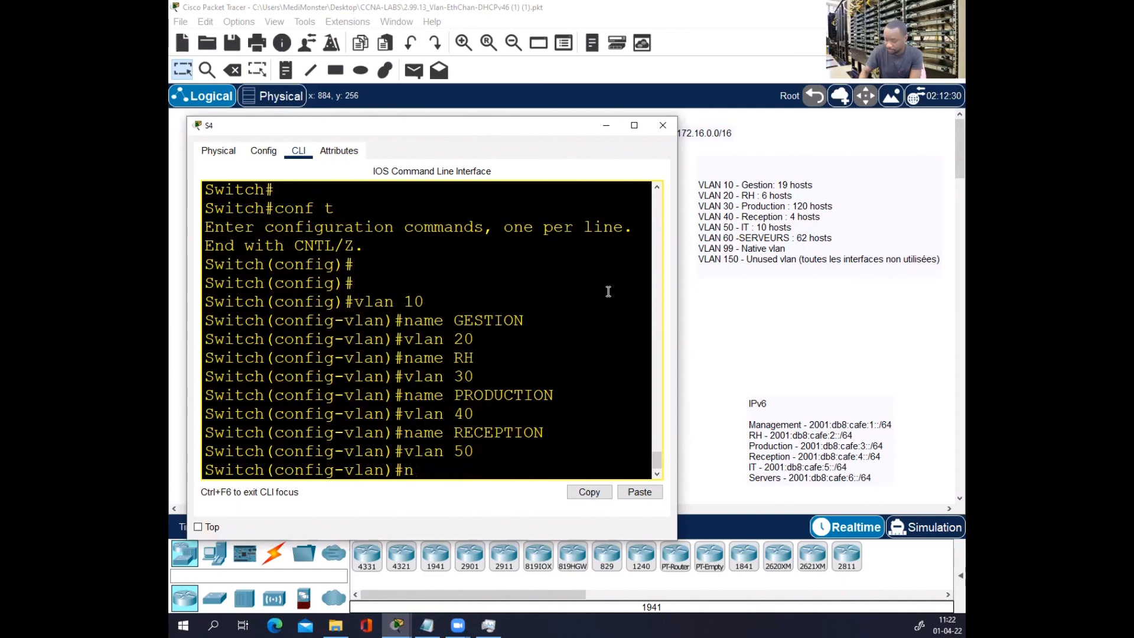
{"action": "type", "text": "name "}
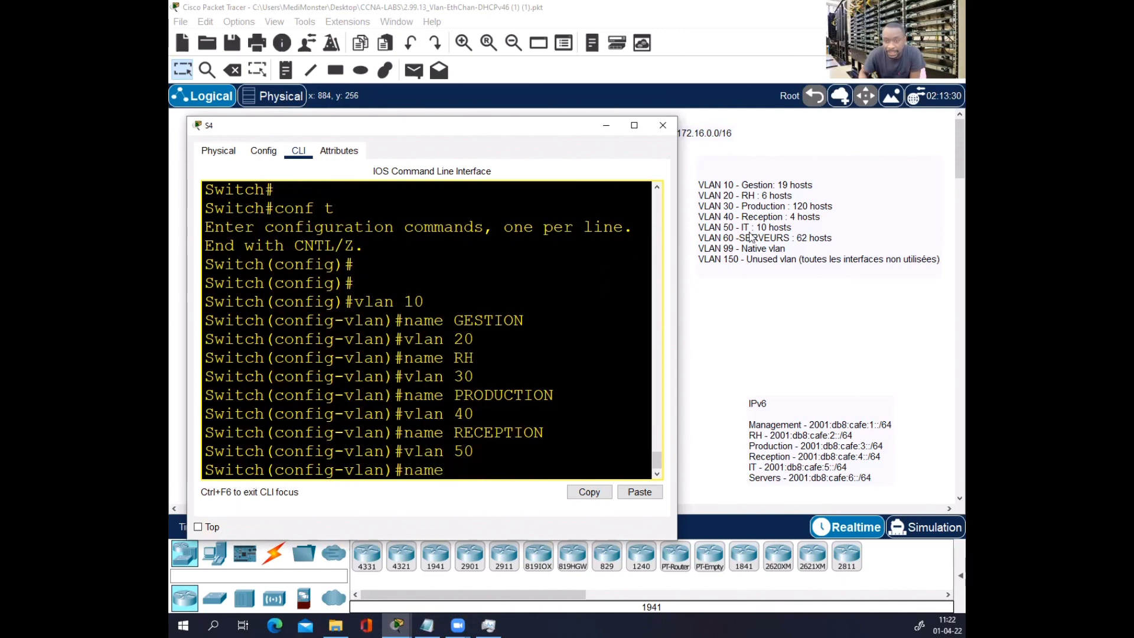
{"action": "type", "text": "IT"}
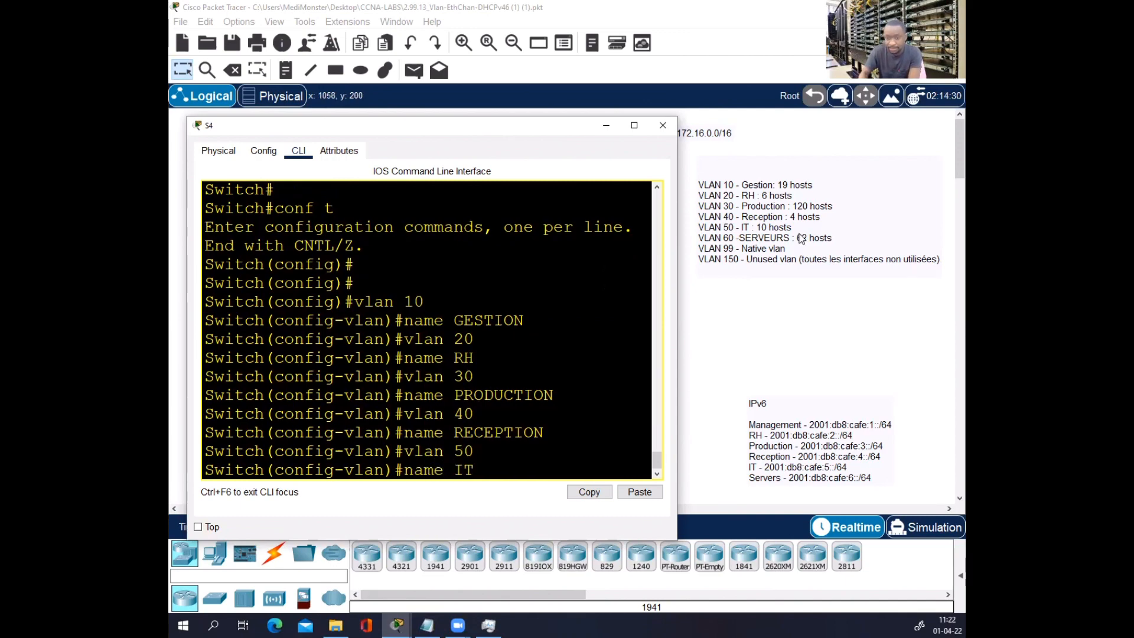
{"action": "key", "text": "Return"}
- Create VLAN 60 on switch S4 and name it SERVEURS
{"action": "type", "text": "vlan)#vla"}
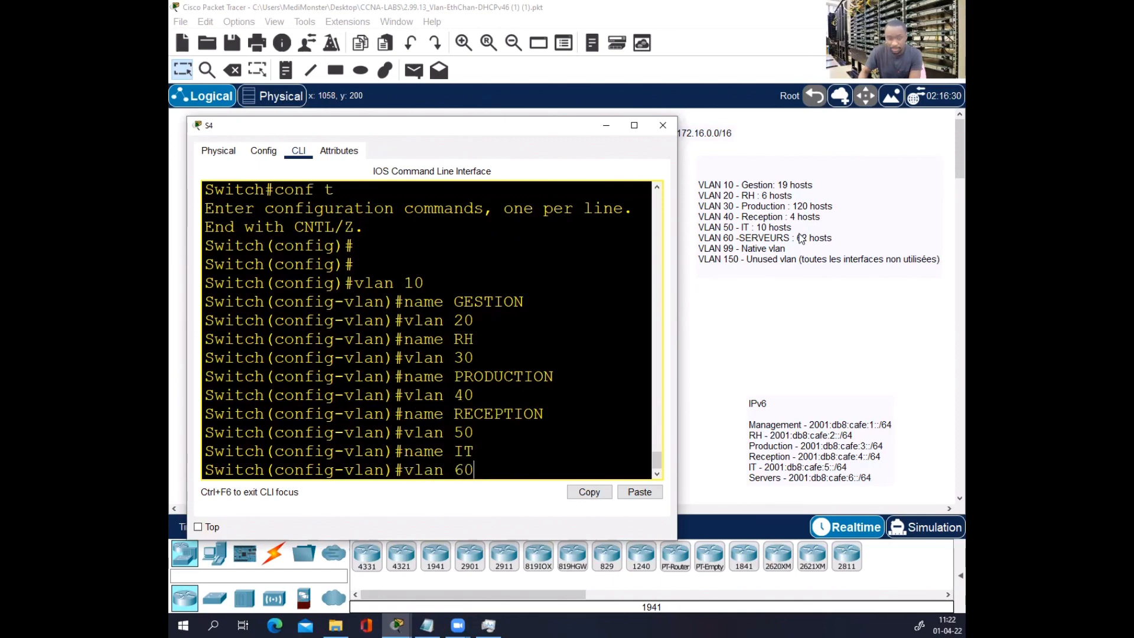
{"action": "type", "text": "n 60"}
{"action": "key", "text": "Return"}
{"action": "type", "text": "nam"}
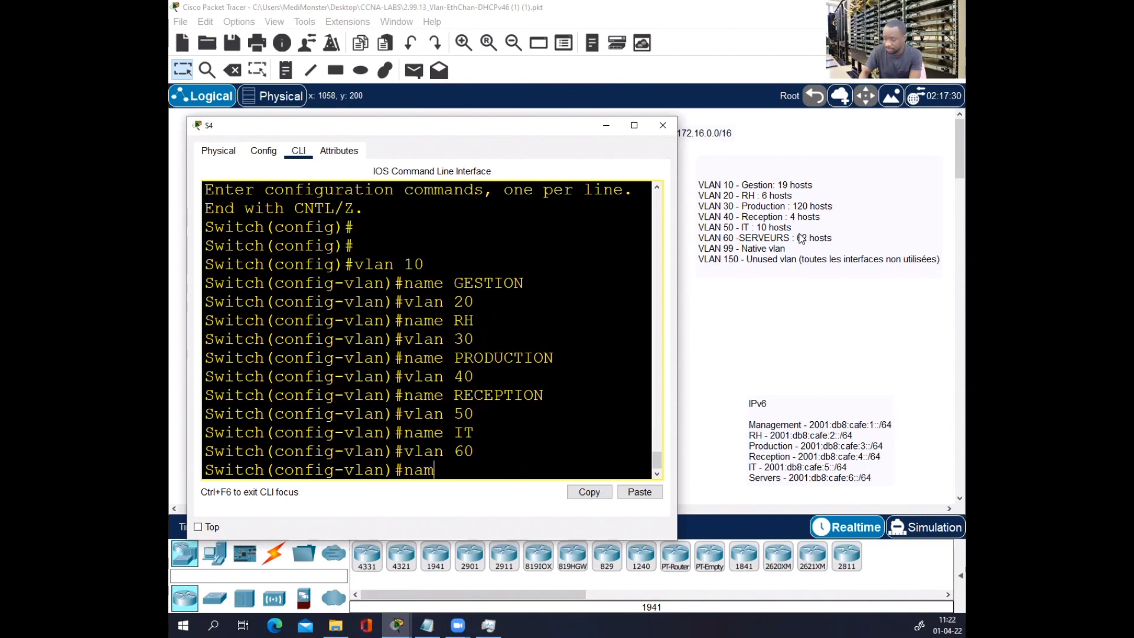
{"action": "type", "text": "e S"}
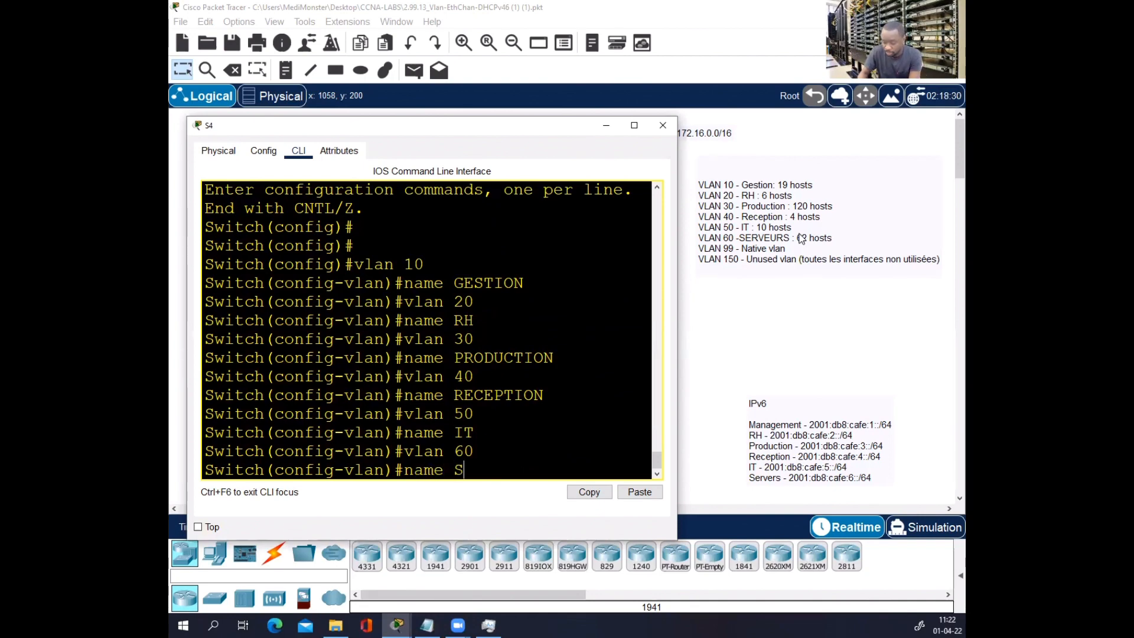
{"action": "type", "text": "ERVEURS"}
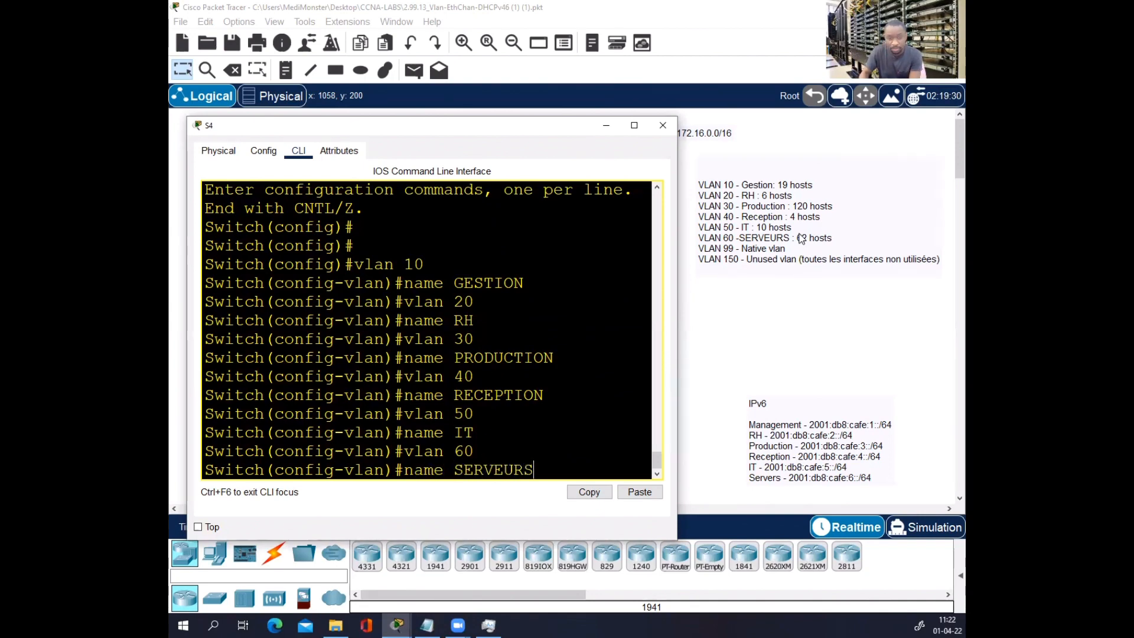
{"action": "key", "text": "Return"}
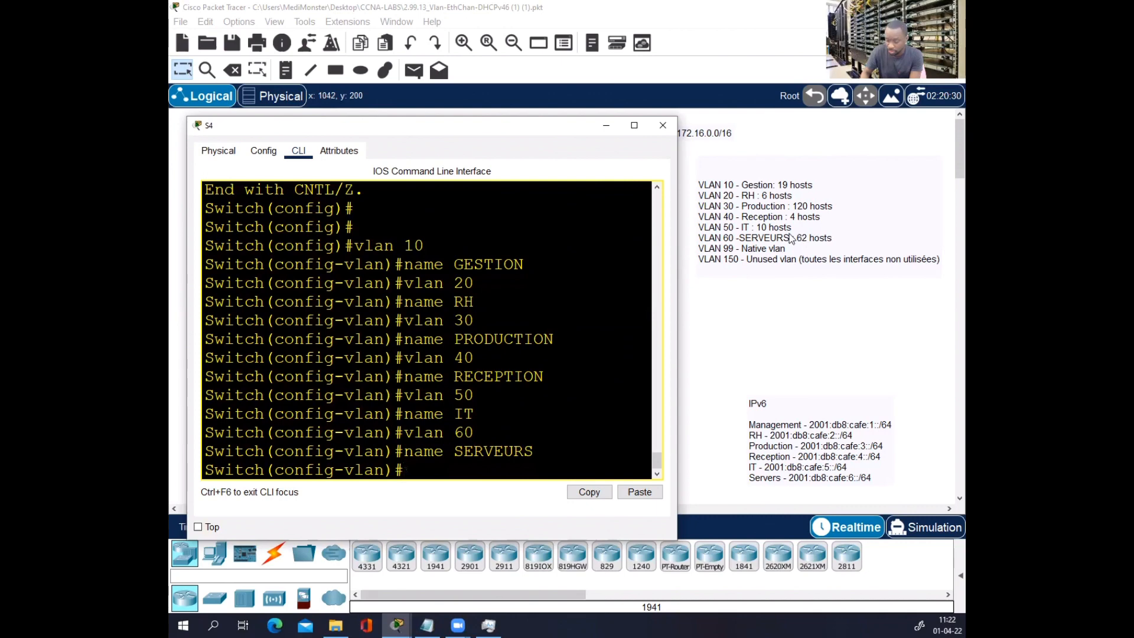
- Create VLAN 99 on switch S4 and name it NATIVE
{"action": "type", "text": "vlan 99"}
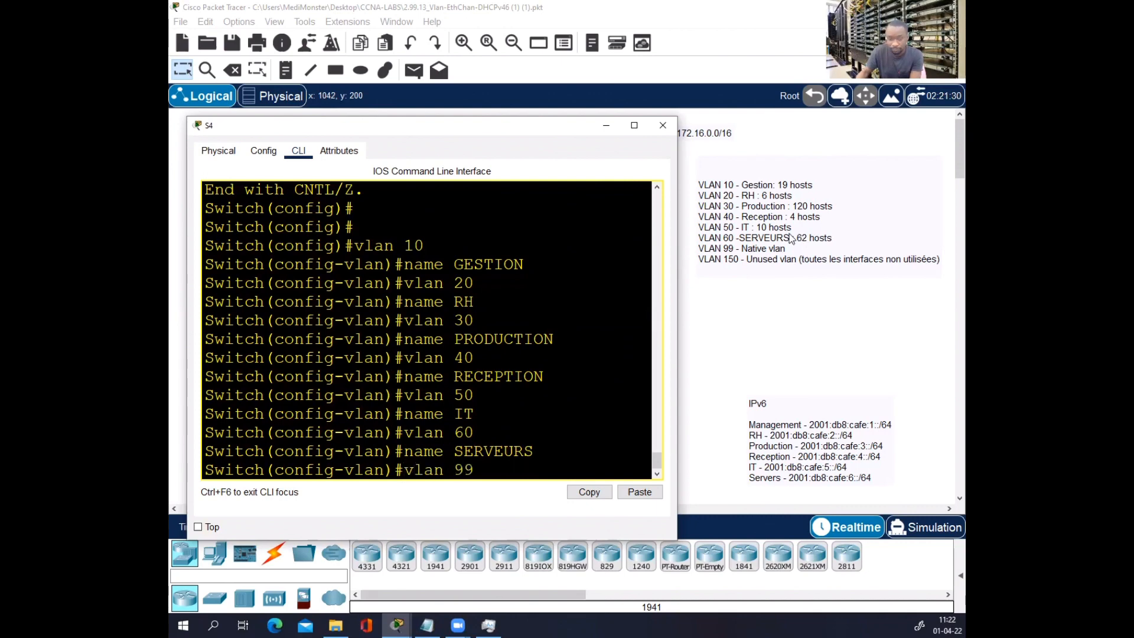
{"action": "key", "text": "Return"}
{"action": "type", "text": "name"}
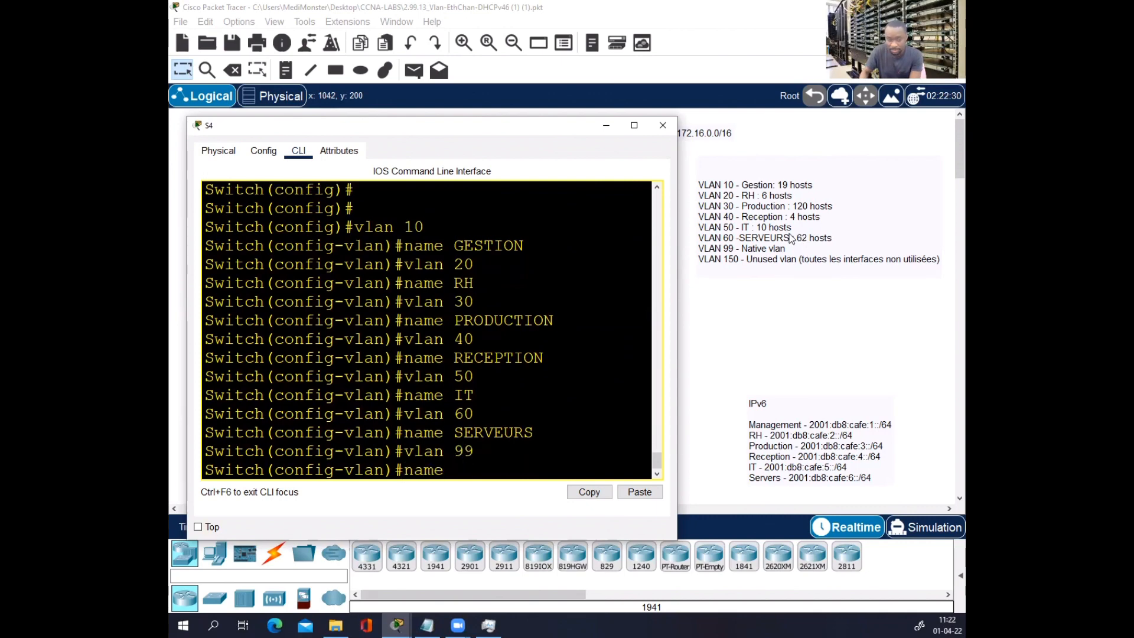
{"action": "type", "text": " NATIVE"}
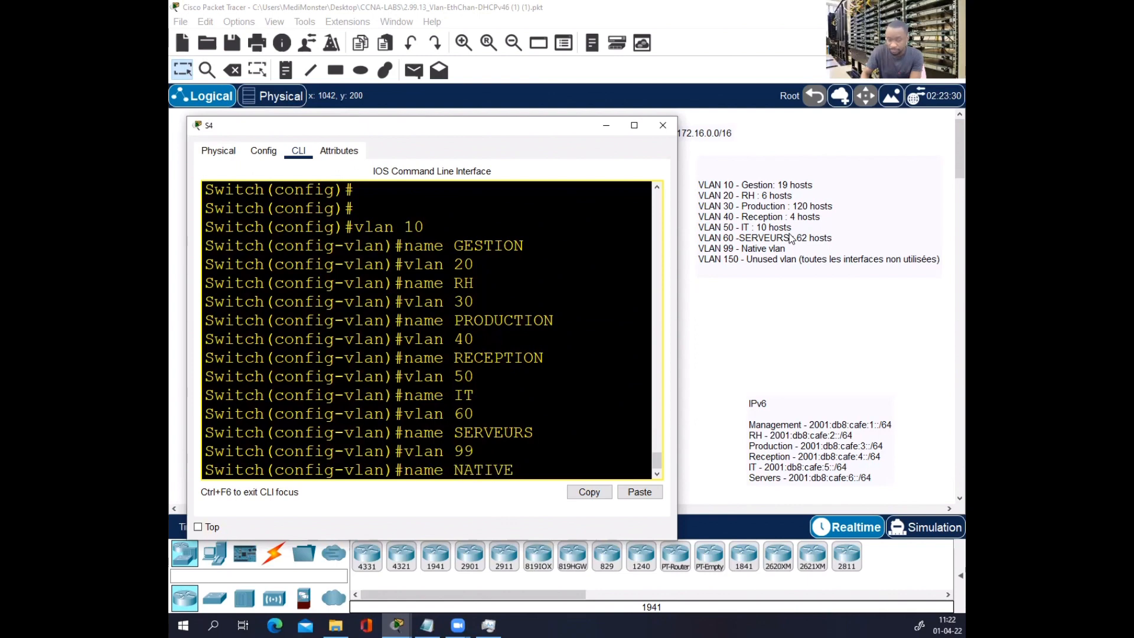
{"action": "key", "text": "Return"}
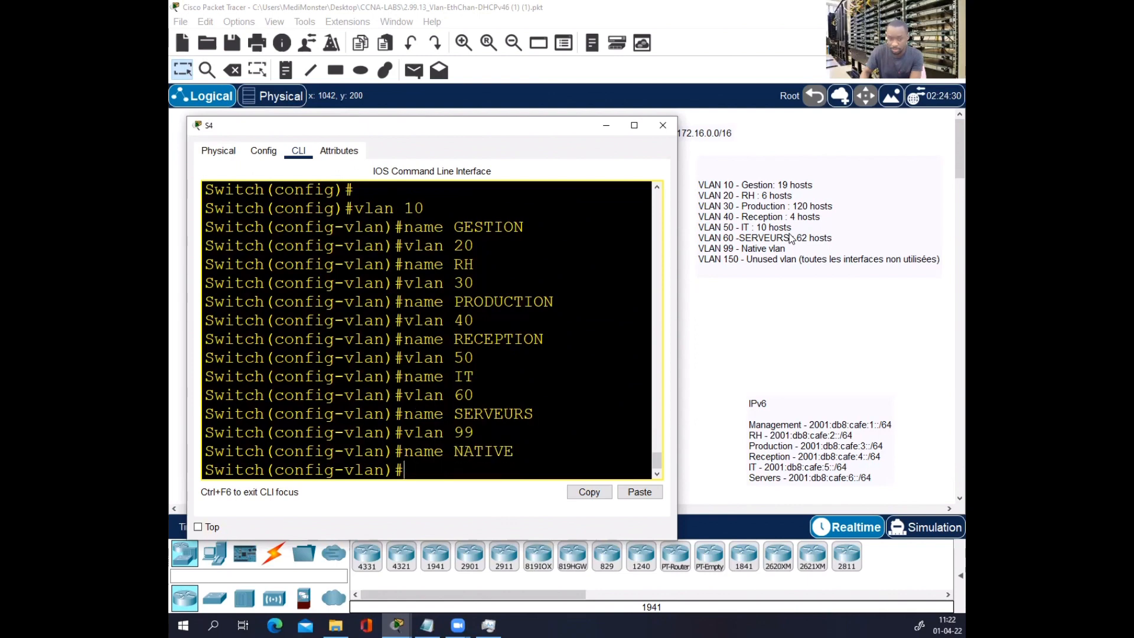
- Create VLAN 150 on switch S4 and try to give it the name UNUSED
{"action": "type", "text": "vlan 150"}
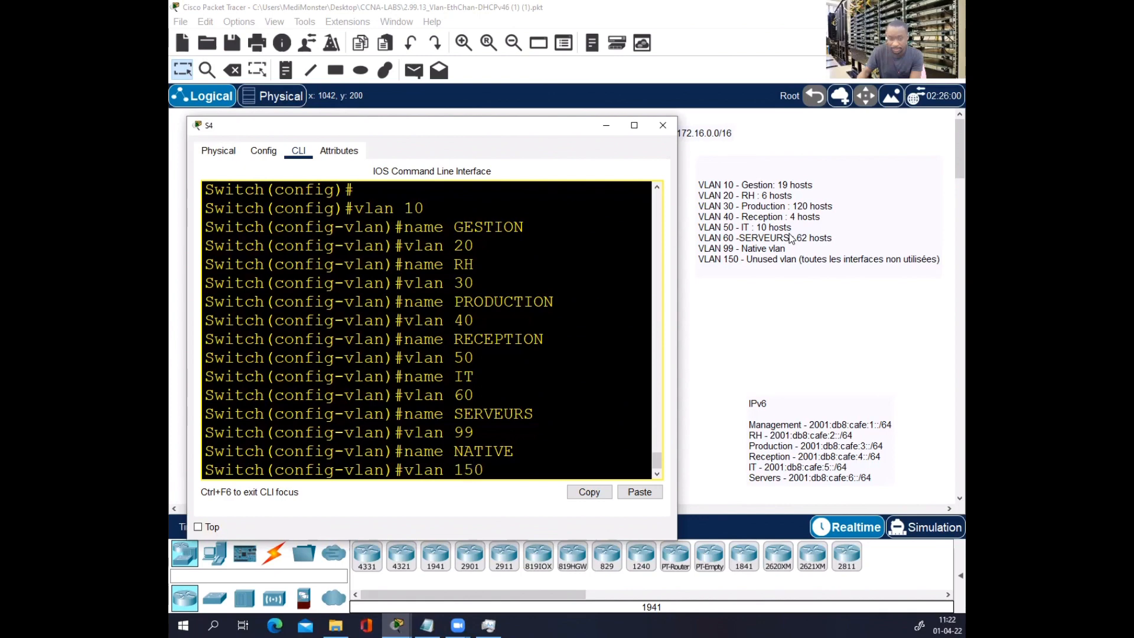
{"action": "key", "text": "Return"}
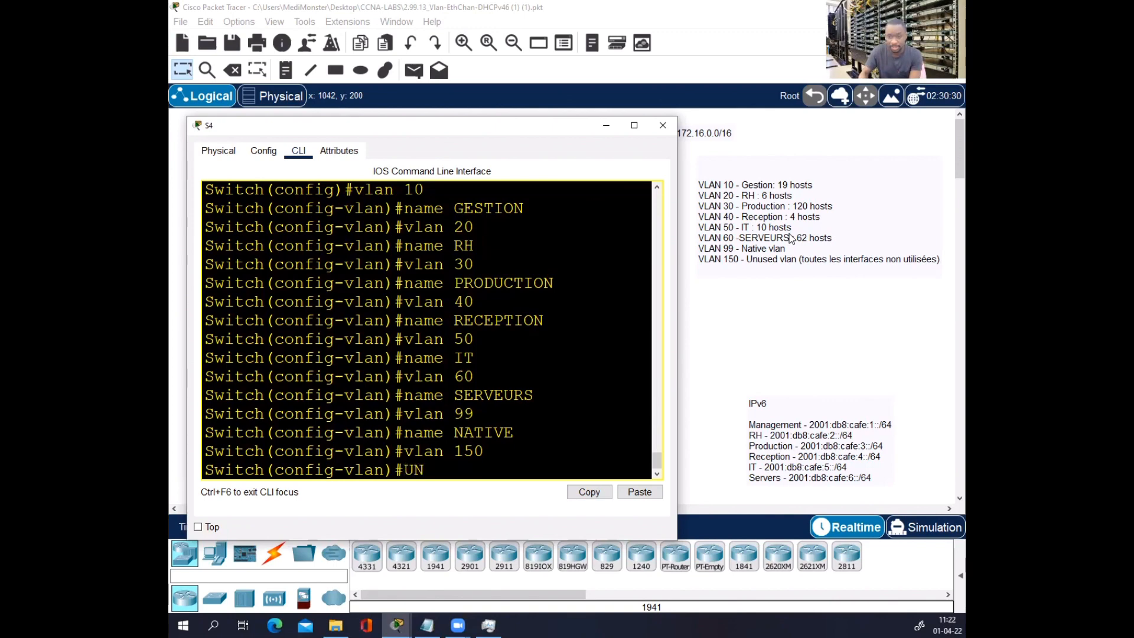
{"action": "type", "text": "SE"}
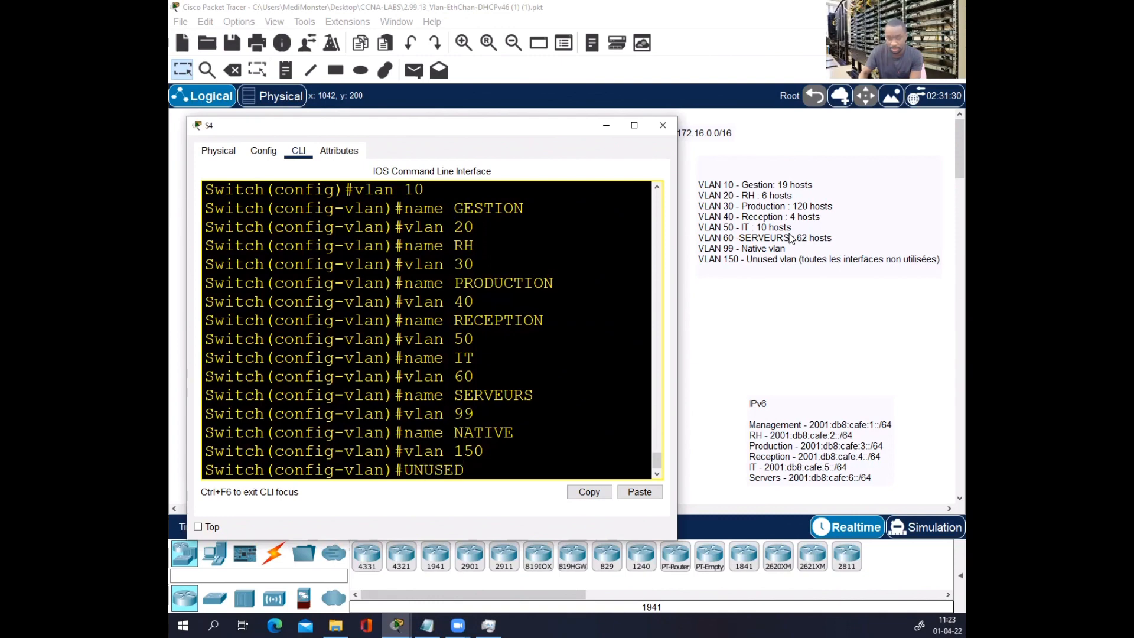
{"action": "type", "text": "D"}
{"action": "key", "text": "Return"}
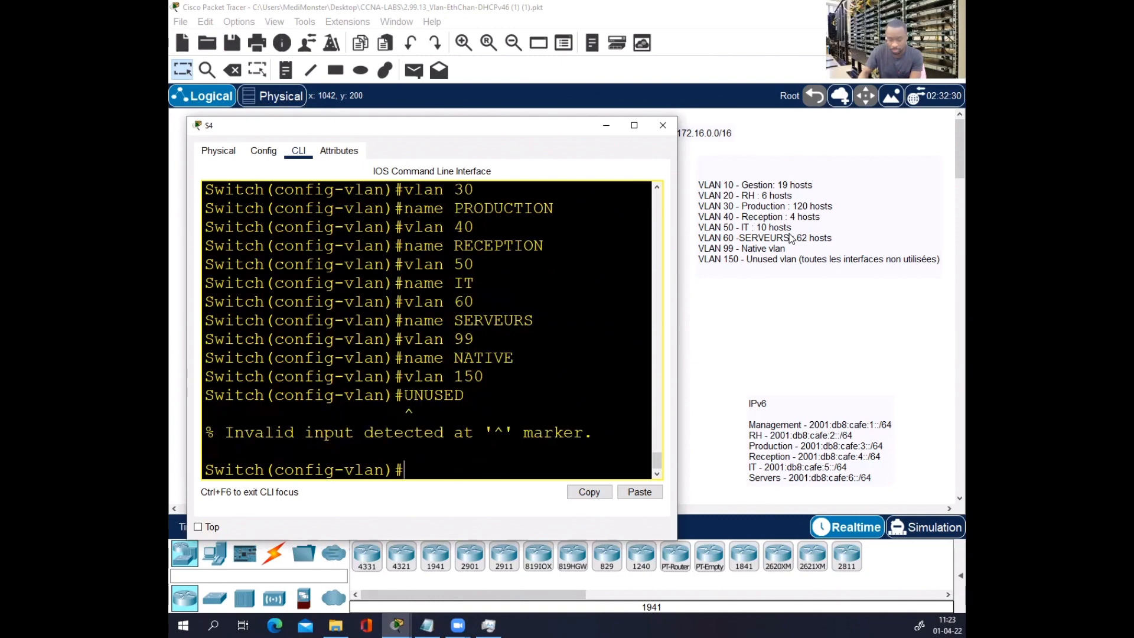
- Correct the rejected entry to name VLAN 150 UNUSED, and return S4 to privileged EXEC mode
{"action": "key", "text": "Up"}
{"action": "key", "text": "Left"}
{"action": "key", "text": "Left"}
{"action": "key", "text": "Left"}
{"action": "key", "text": "Left"}
{"action": "key", "text": "Left"}
{"action": "key", "text": "Left"}
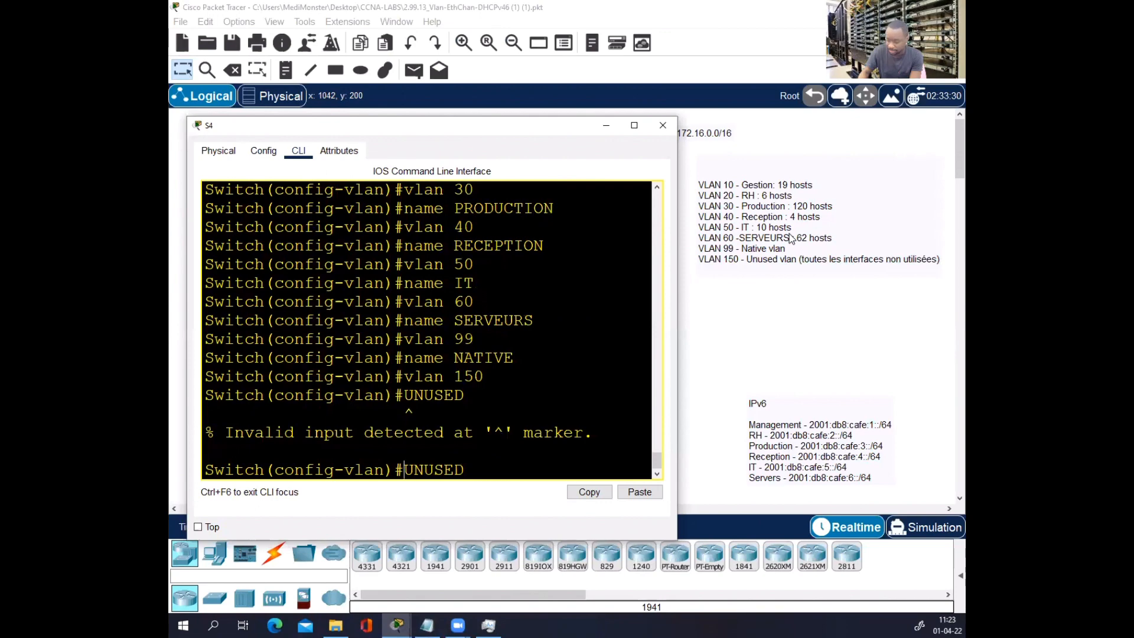
{"action": "type", "text": "name"}
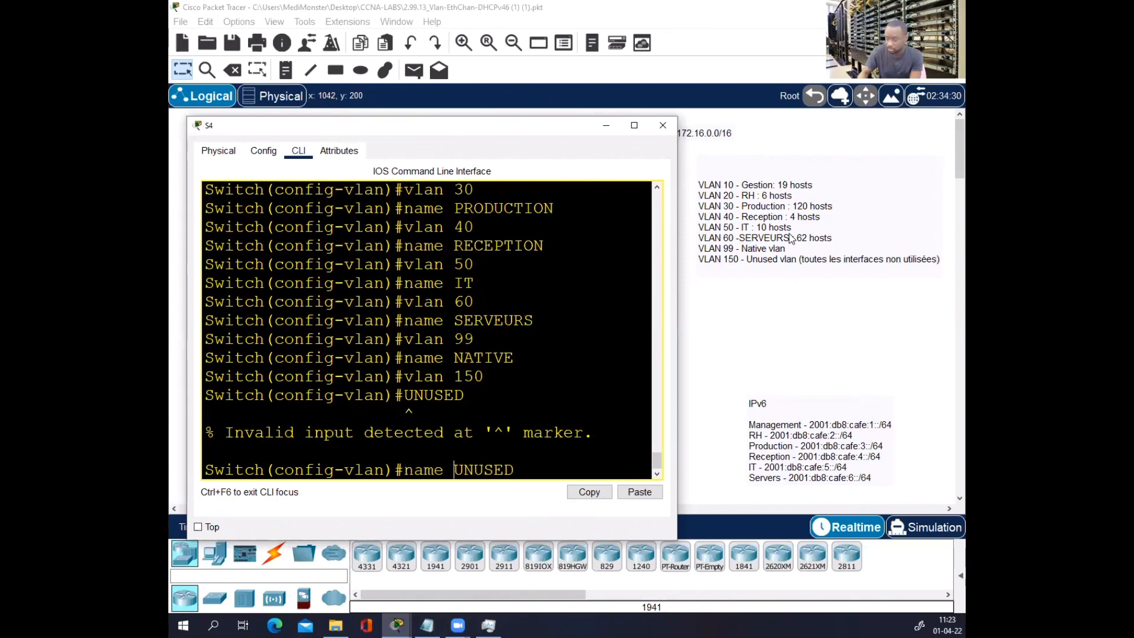
{"action": "key", "text": "Return"}
{"action": "type", "text": "END"}
{"action": "key", "text": "Return"}
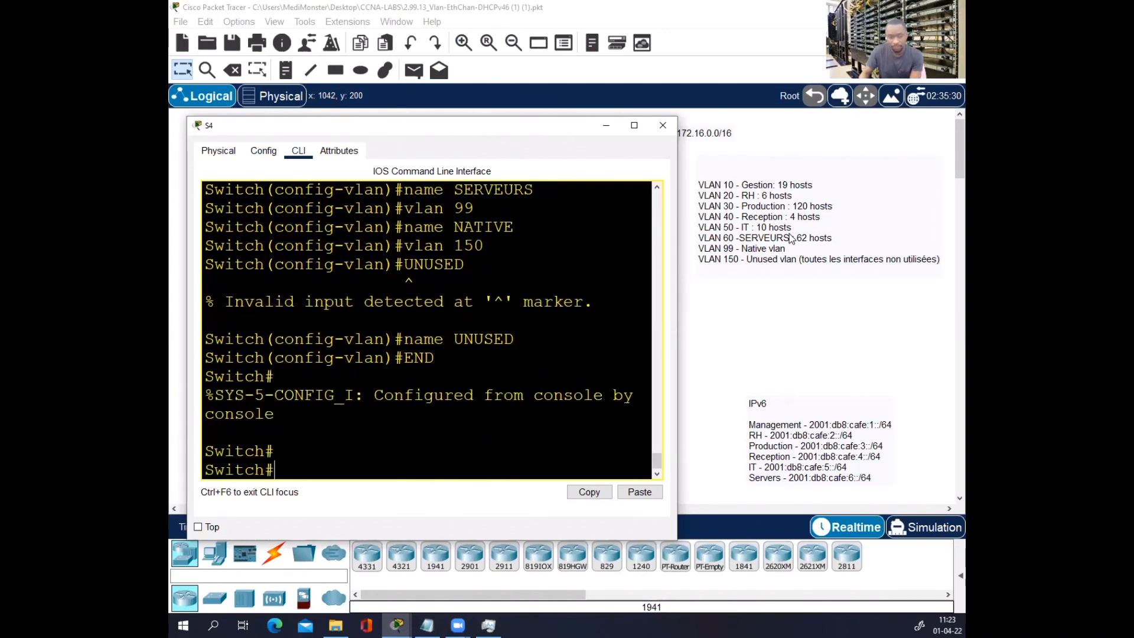
{"action": "key", "text": "Return"}
{"action": "key", "text": "Return"}
{"action": "type", "text": "SH VLA"}
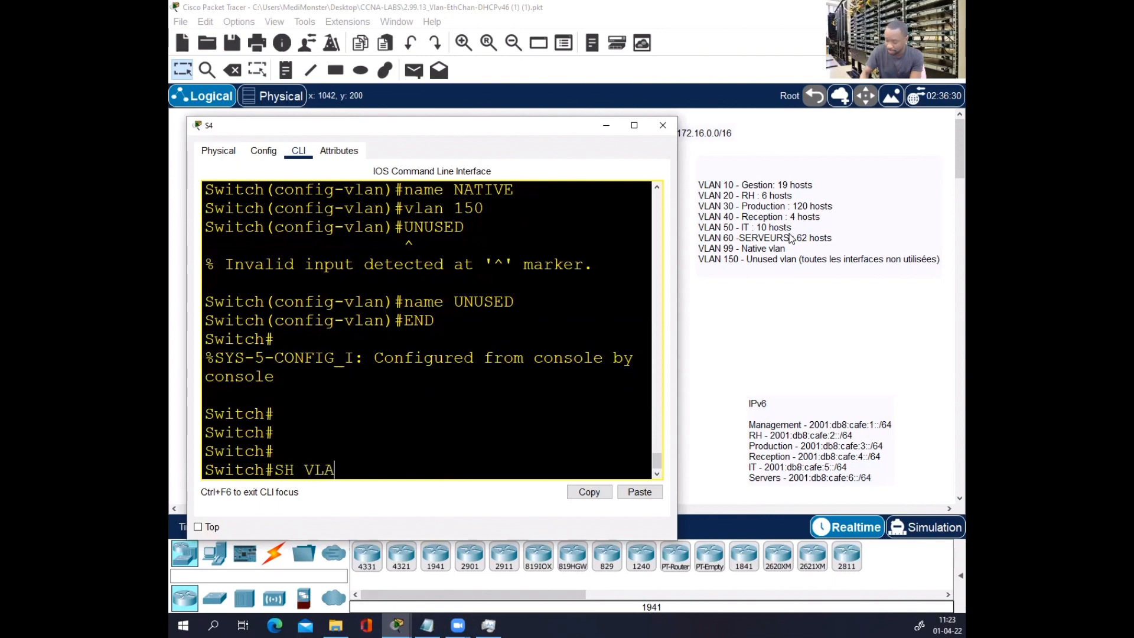
{"action": "type", "text": "?N"}
{"action": "key", "text": "BackSpace"}
{"action": "key", "text": "BackSpace"}
{"action": "key", "text": "BackSpace"}
{"action": "key", "text": "BackSpace"}
{"action": "key", "text": "BackSpace"}
{"action": "key", "text": "BackSpace"}
{"action": "key", "text": "BackSpace"}
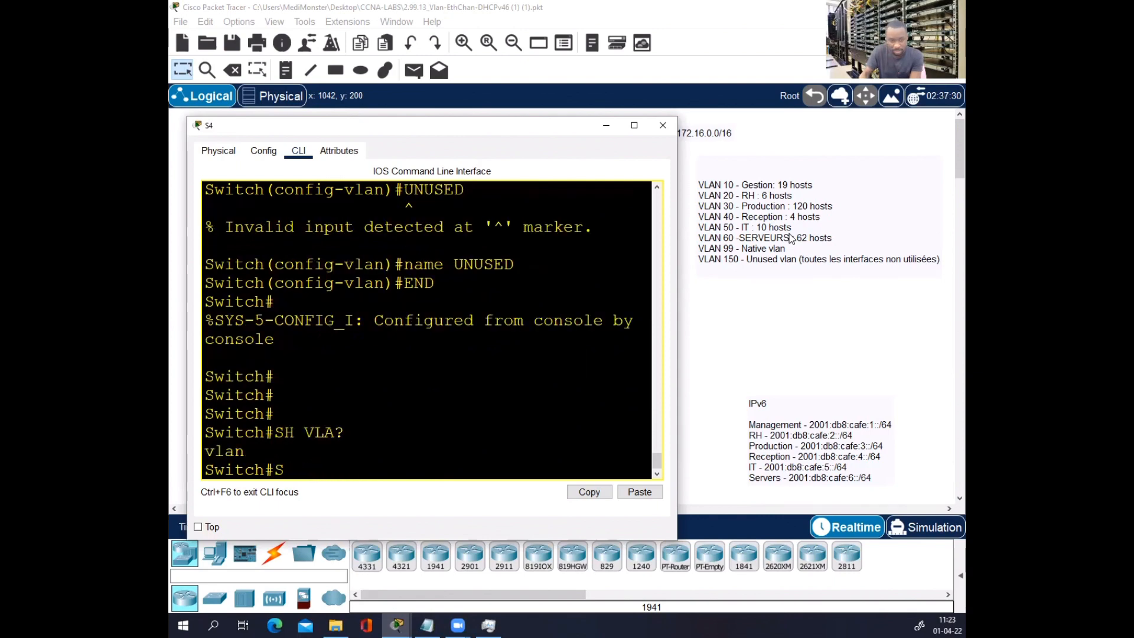
{"action": "key", "text": "Return"}
- Enter global configuration mode on S4 and display the recent command history with do sh his
{"action": "type", "text": "conf"}
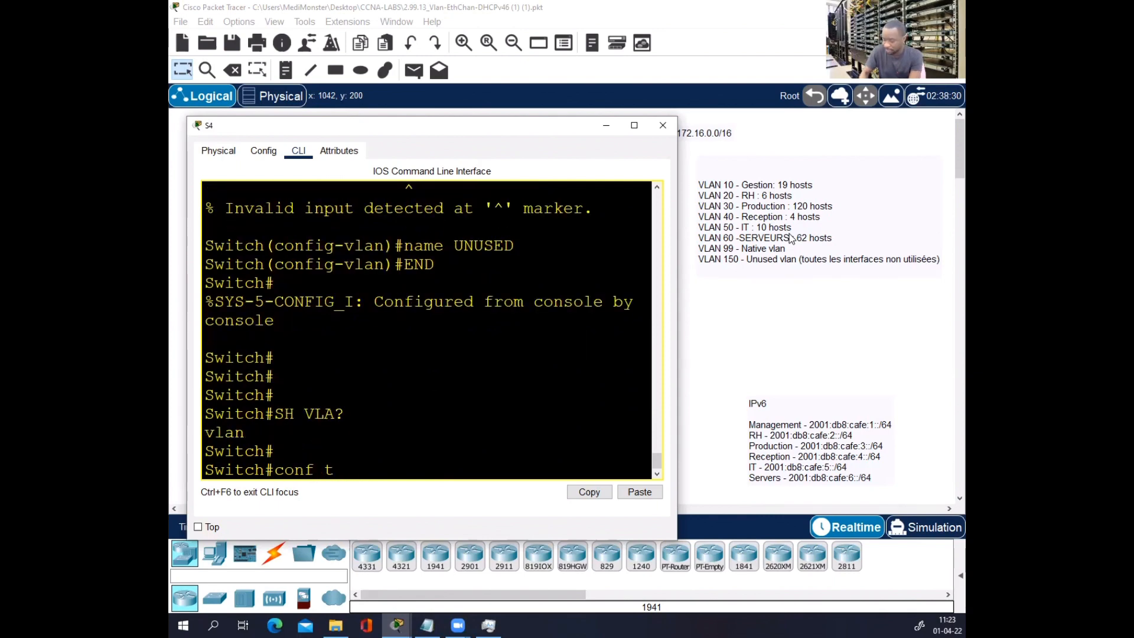
{"action": "type", "text": " t"}
{"action": "key", "text": "Return"}
{"action": "type", "text": "do sh"}
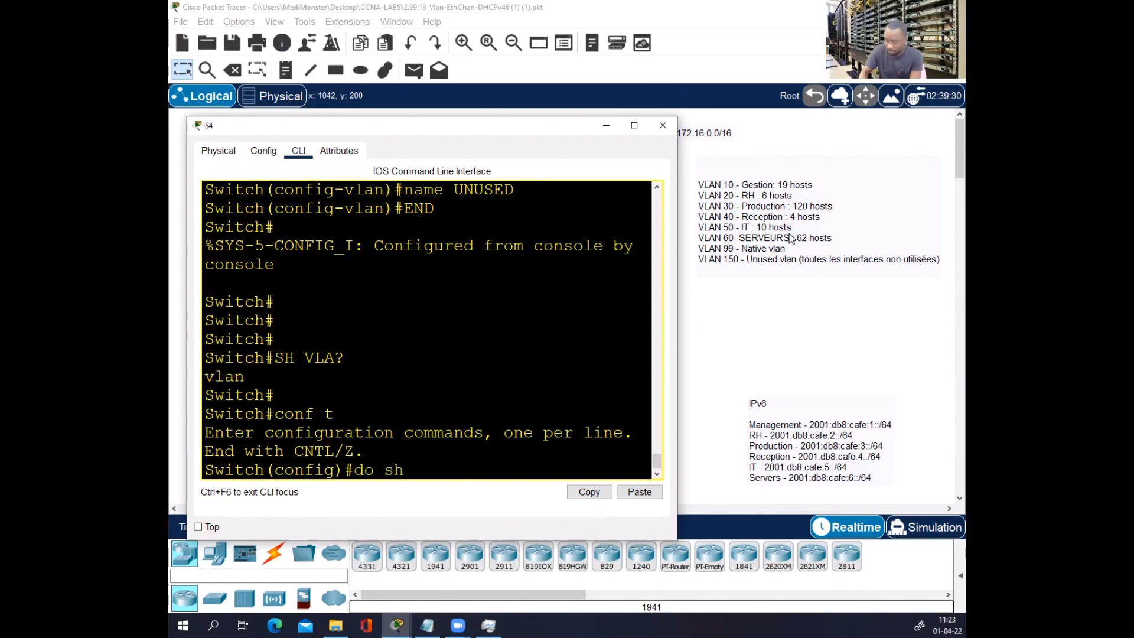
{"action": "type", "text": " vhis"}
{"action": "key", "text": "Return"}
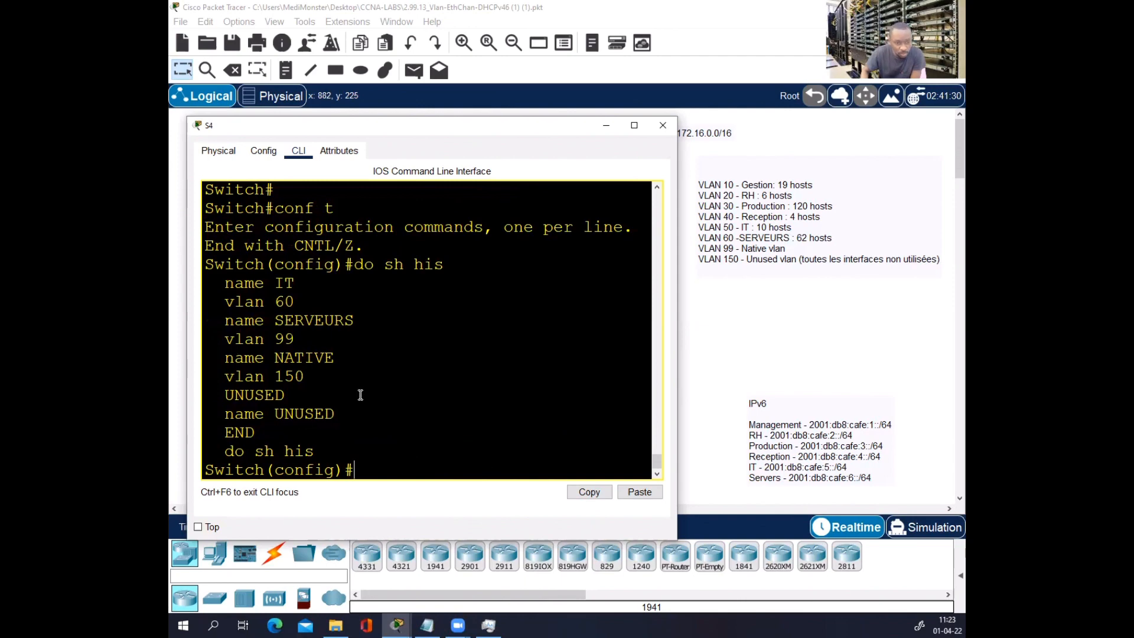
- Copy the history entries from name IT through name UNUSED in the S4 console
{"action": "left_click_drag", "start_coordinate": [225, 283], "coordinate": [318, 408]}
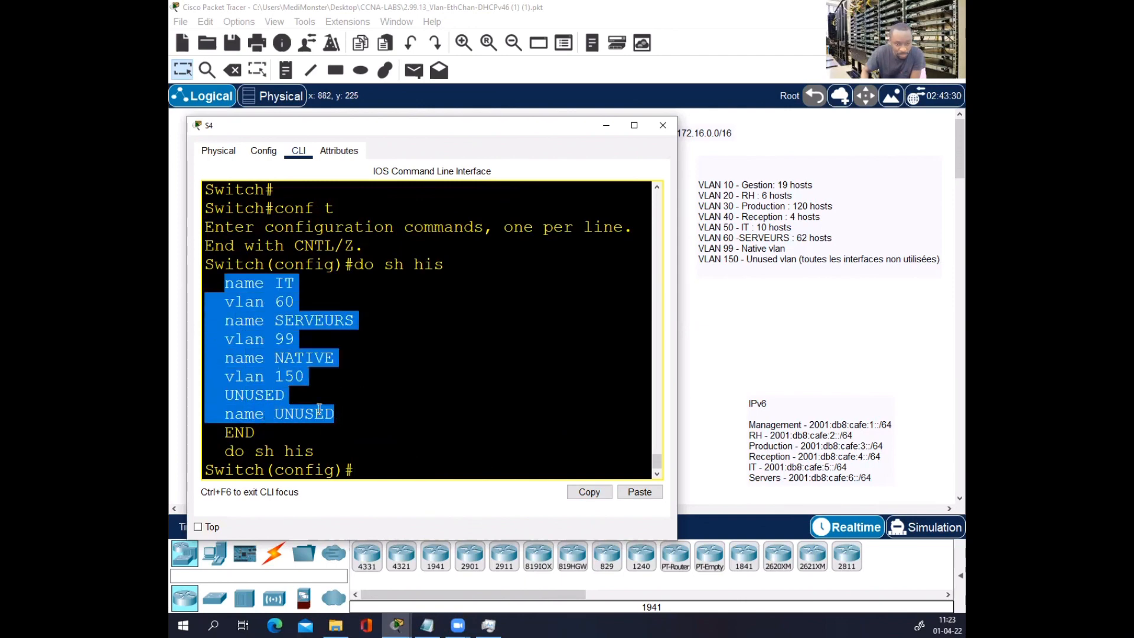
{"action": "right_click", "coordinate": [267, 371]}
{"action": "left_click", "coordinate": [293, 375]}
{"action": "left_click", "coordinate": [388, 471]}
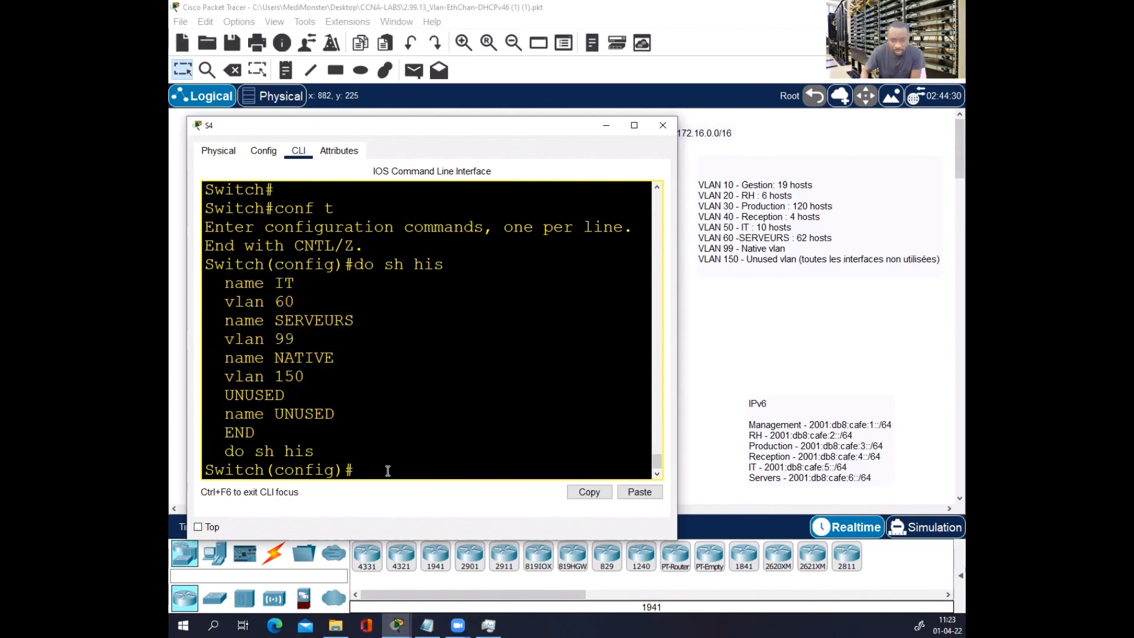
- Leave configuration mode on S4, display the brief VLAN summary with sh vlan bri, and maximize the console window
{"action": "type", "text": "end"}
{"action": "key", "text": "Return"}
{"action": "key", "text": "Return"}
{"action": "key", "text": "Return"}
{"action": "key", "text": "Return"}
{"action": "type", "text": "s"}
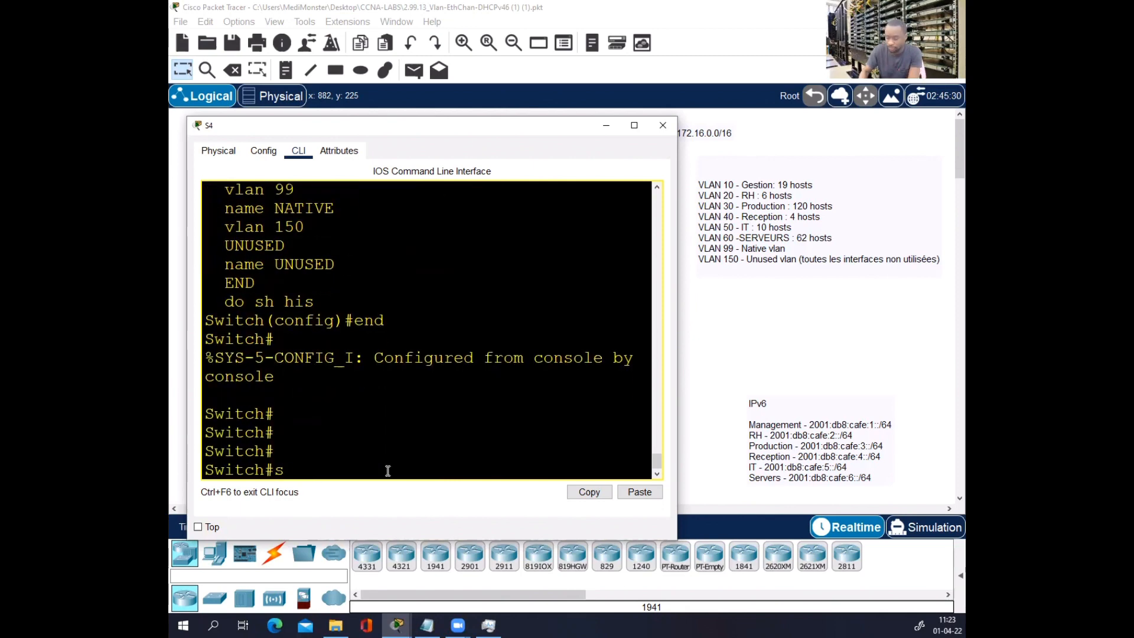
{"action": "type", "text": "h vlan bri"}
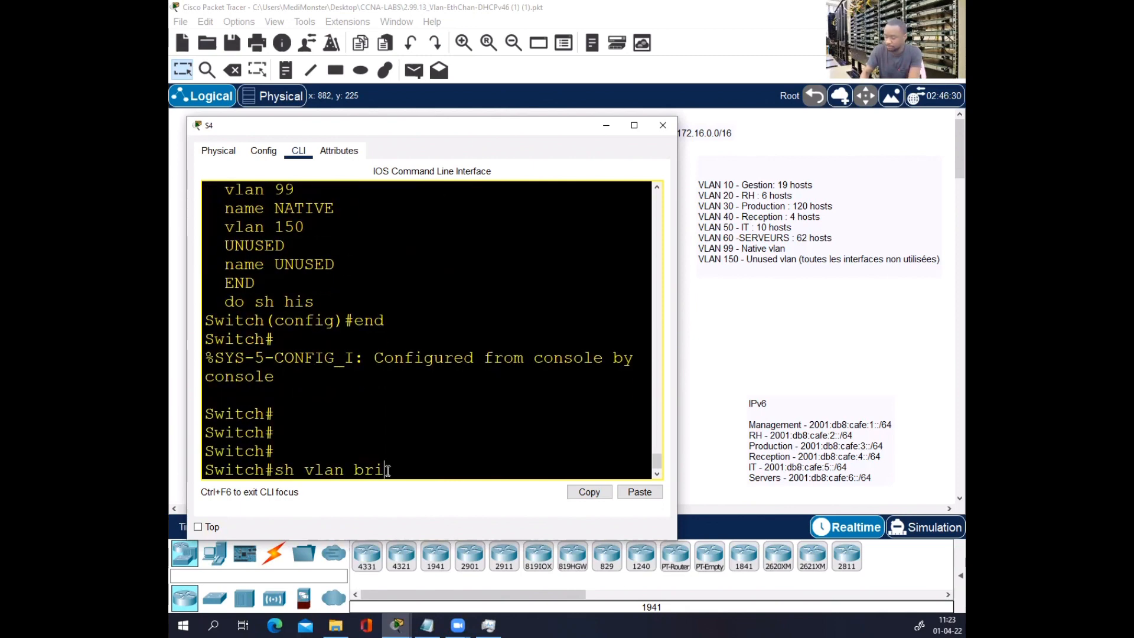
{"action": "key", "text": "Return"}
{"action": "left_click", "coordinate": [634, 126]}
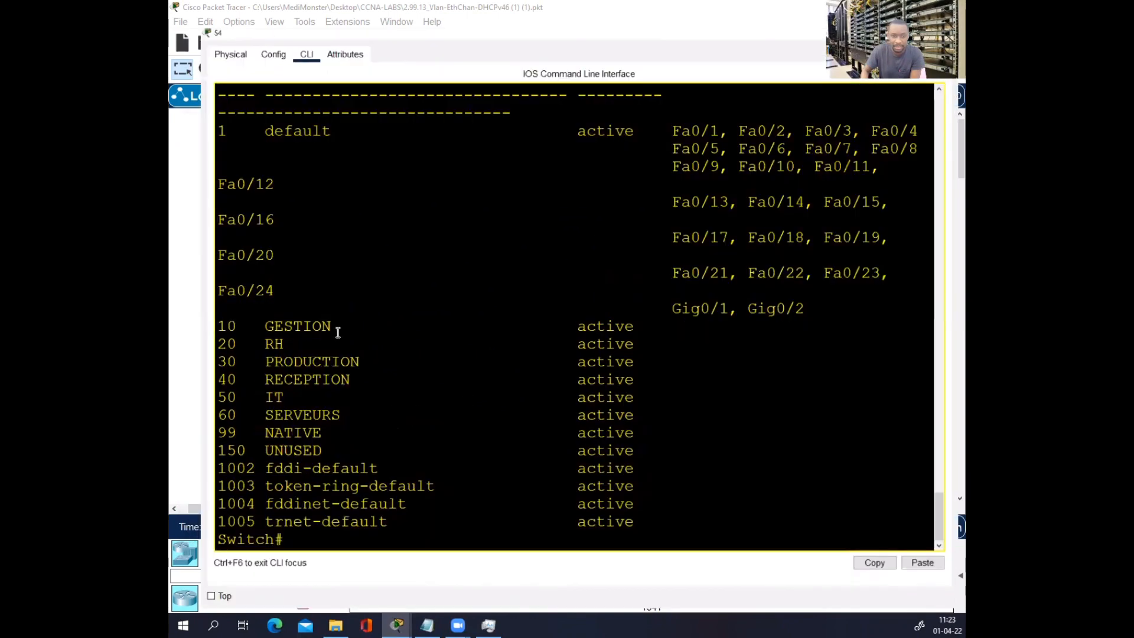
- Check the VLAN table row by row for the IDs and names of the VLANs created on S4
{"action": "left_click_drag", "start_coordinate": [197, 316], "coordinate": [310, 320]}
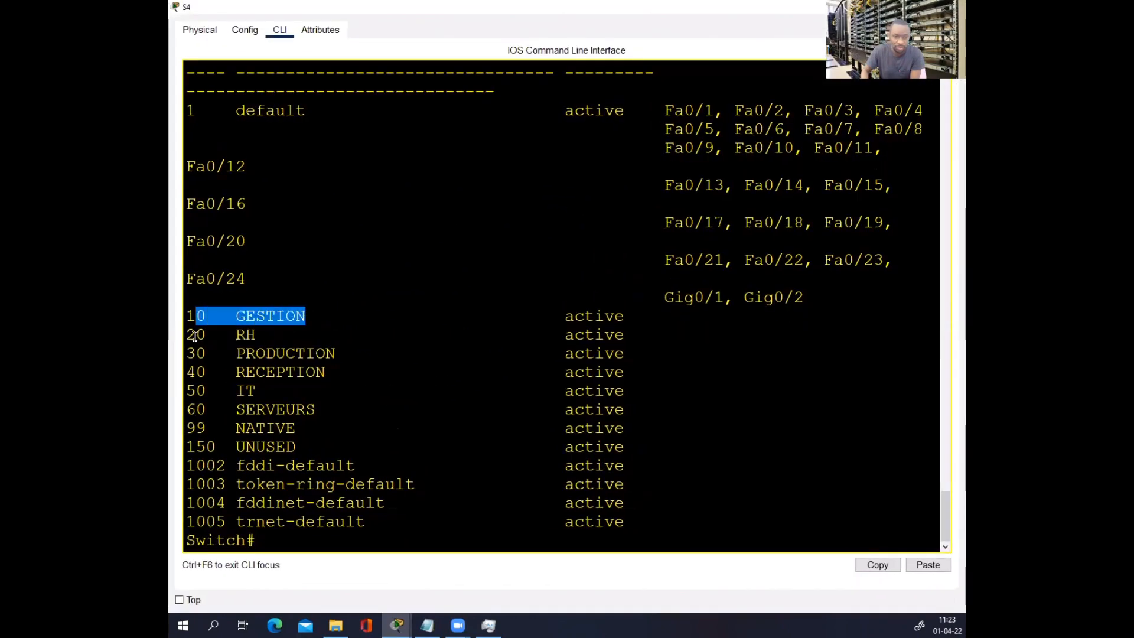
{"action": "left_click_drag", "start_coordinate": [190, 334], "coordinate": [295, 337]}
{"action": "left_click_drag", "start_coordinate": [217, 353], "coordinate": [319, 373]}
{"action": "left_click_drag", "start_coordinate": [193, 389], "coordinate": [275, 392]}
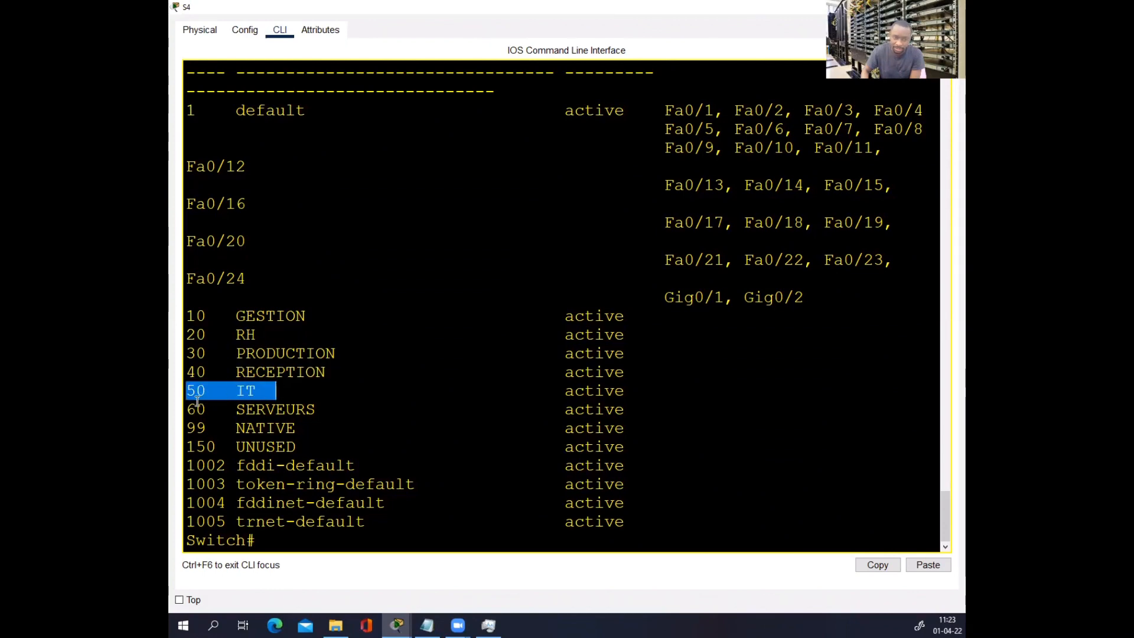
{"action": "left_click_drag", "start_coordinate": [189, 408], "coordinate": [398, 407]}
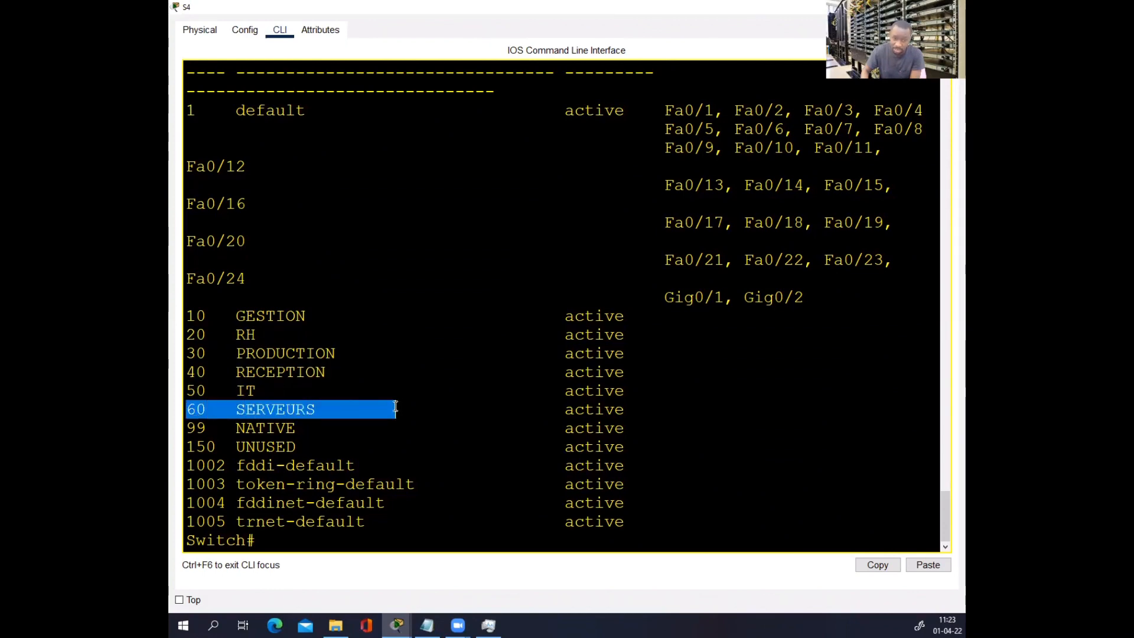
{"action": "left_click_drag", "start_coordinate": [189, 428], "coordinate": [374, 426]}
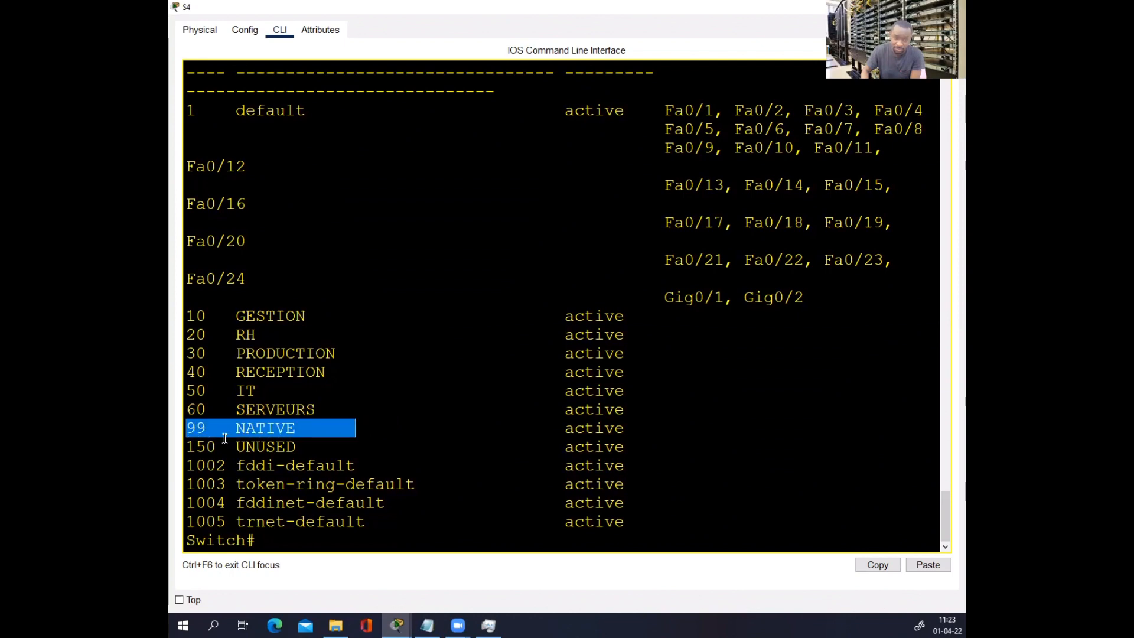
{"action": "left_click_drag", "start_coordinate": [224, 438], "coordinate": [437, 431]}
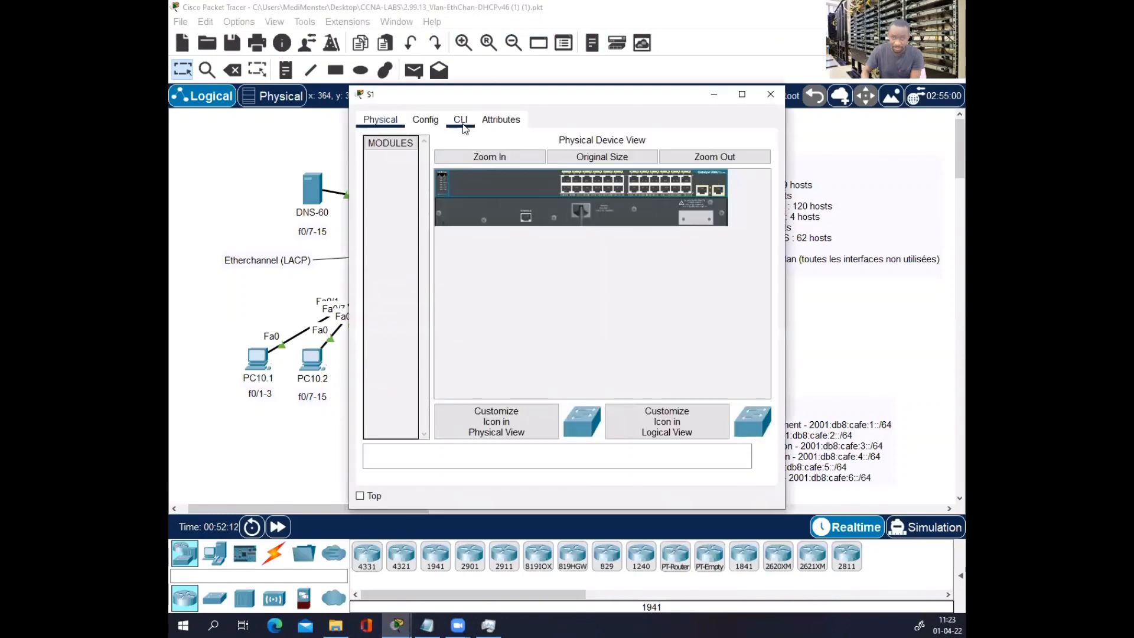
- Close the S1 window after opening its console, reopen the S4 console and enter global configuration mode with conf t
{"action": "left_click", "coordinate": [460, 119]}
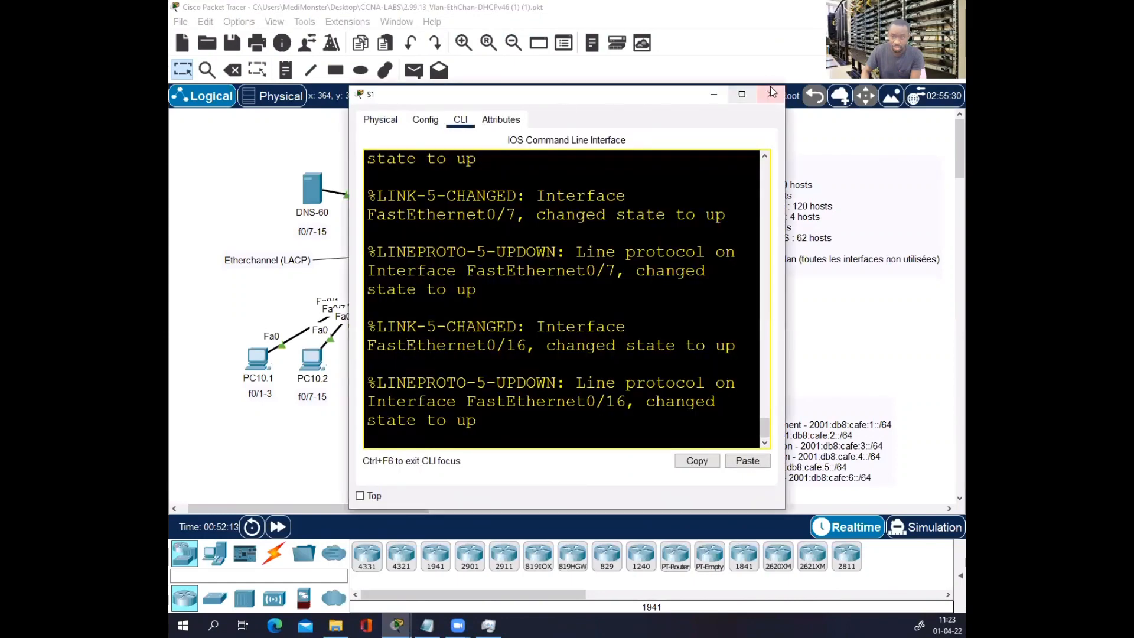
{"action": "left_click", "coordinate": [760, 98]}
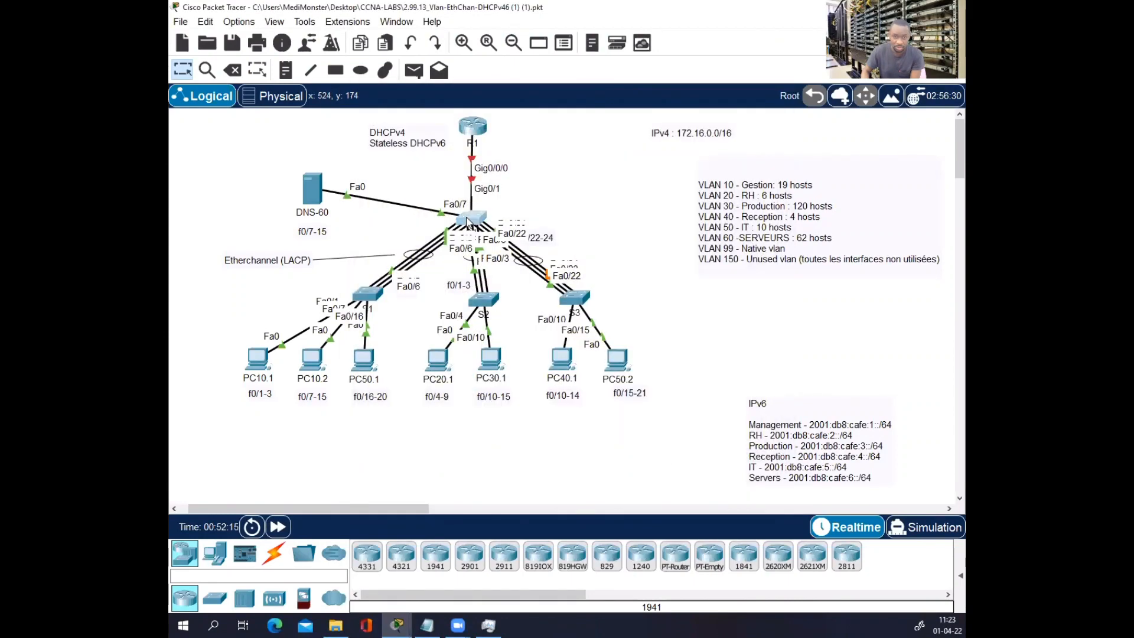
{"action": "left_click", "coordinate": [473, 223]}
{"action": "key", "text": "Return"}
{"action": "key", "text": "Return"}
{"action": "type", "text": "c"}
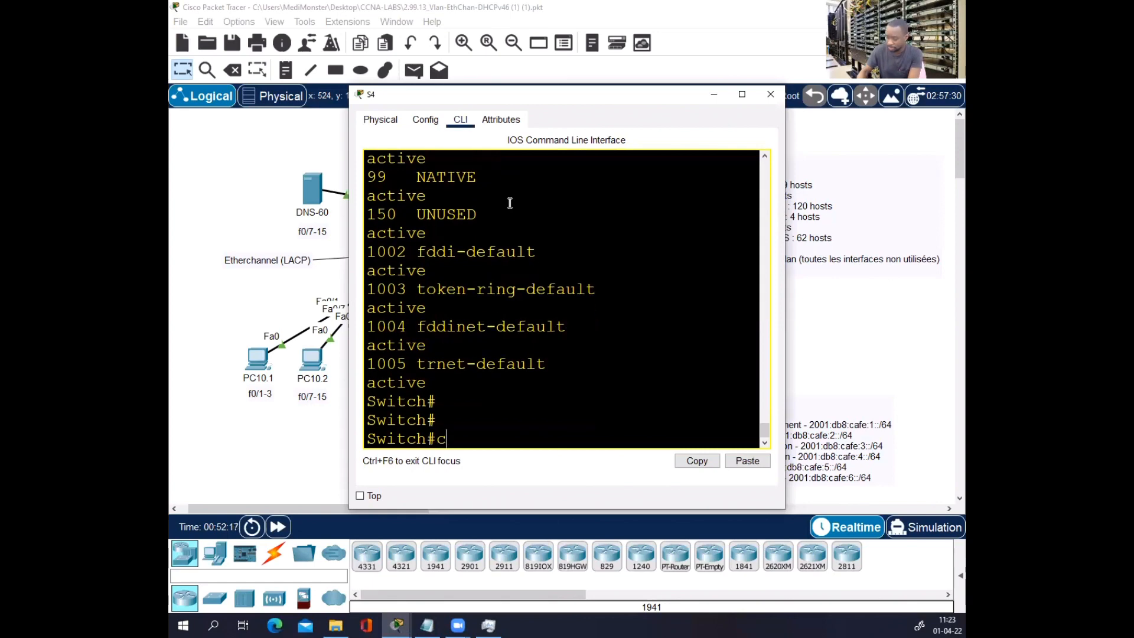
{"action": "type", "text": "onf t"}
{"action": "key", "text": "Return"}
- Set the switch's hostname to S4 and close its console window
{"action": "key", "text": "Return"}
{"action": "type", "text": "h(config)#h"}
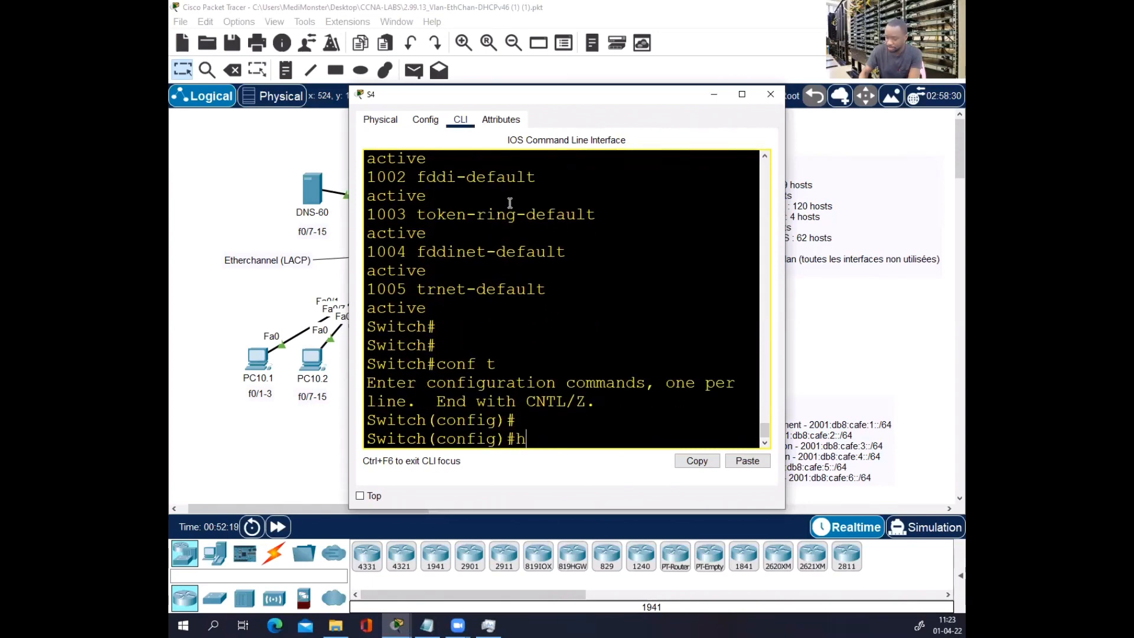
{"action": "type", "text": "o"}
{"action": "key", "text": "Tab"}
{"action": "type", "text": "S"}
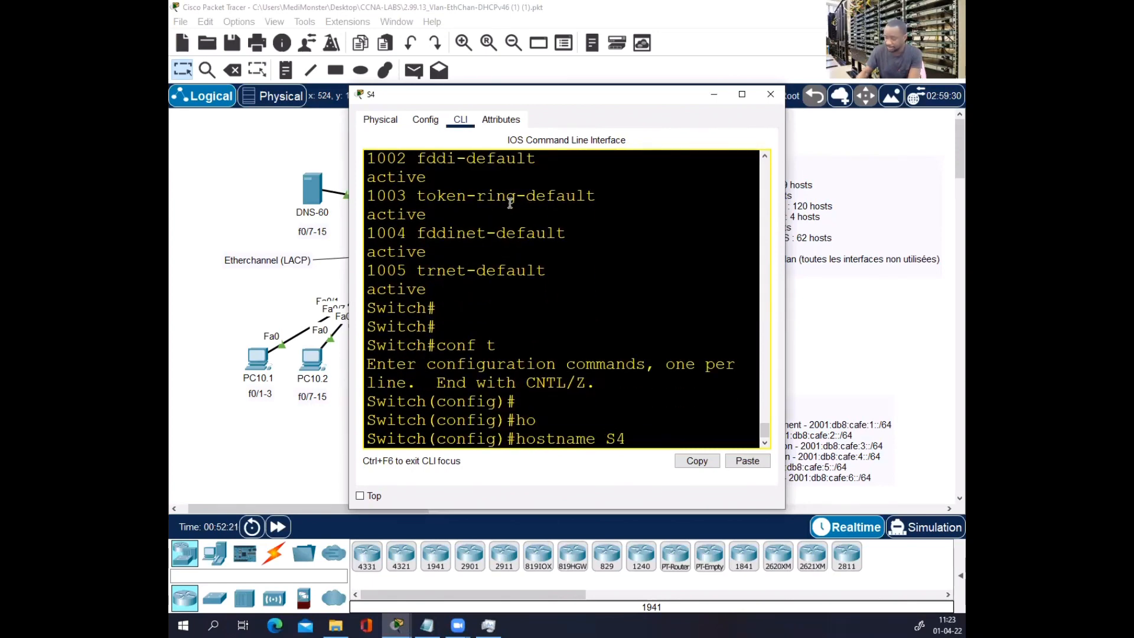
{"action": "key", "text": "Return"}
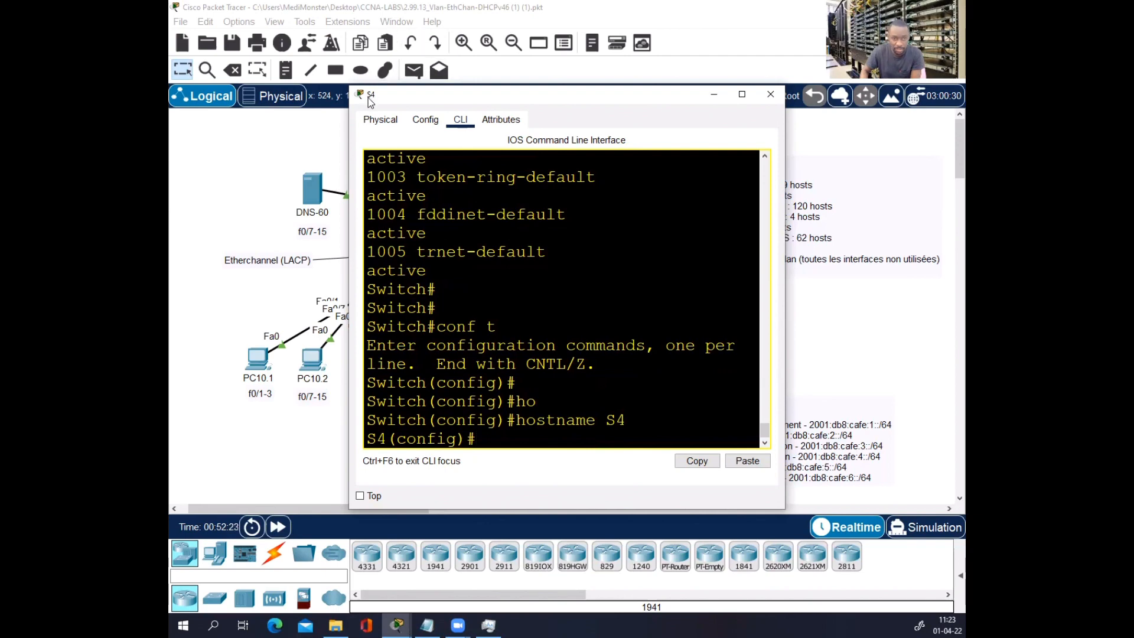
{"action": "left_click", "coordinate": [770, 94]}
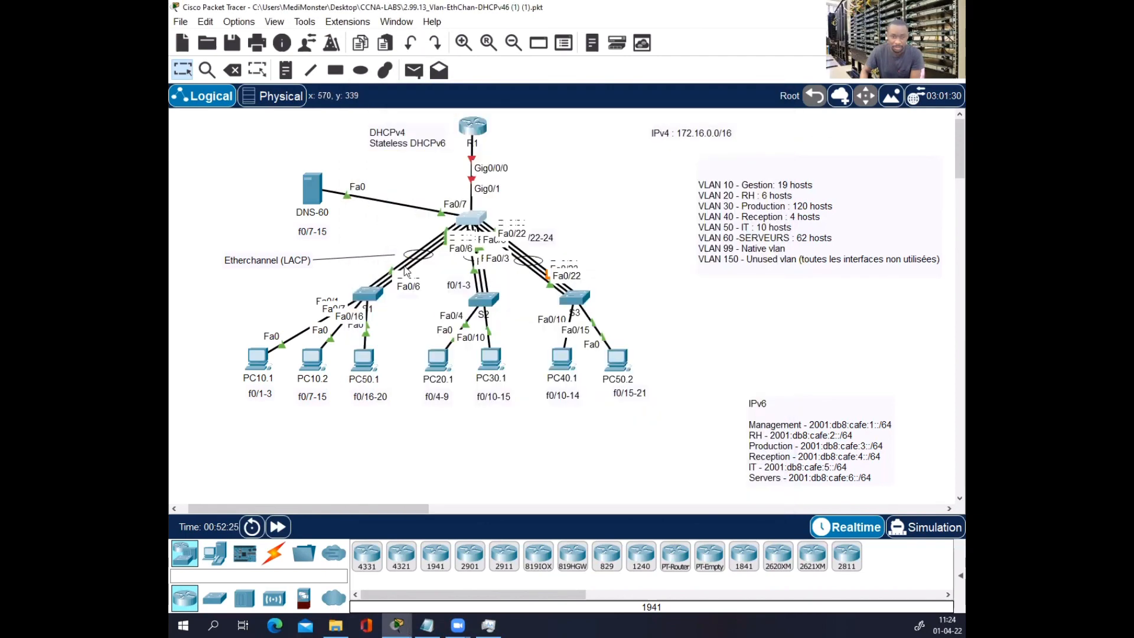
- Open the S1 console, enter privileged mode and enter global configuration mode
{"action": "left_click", "coordinate": [367, 292]}
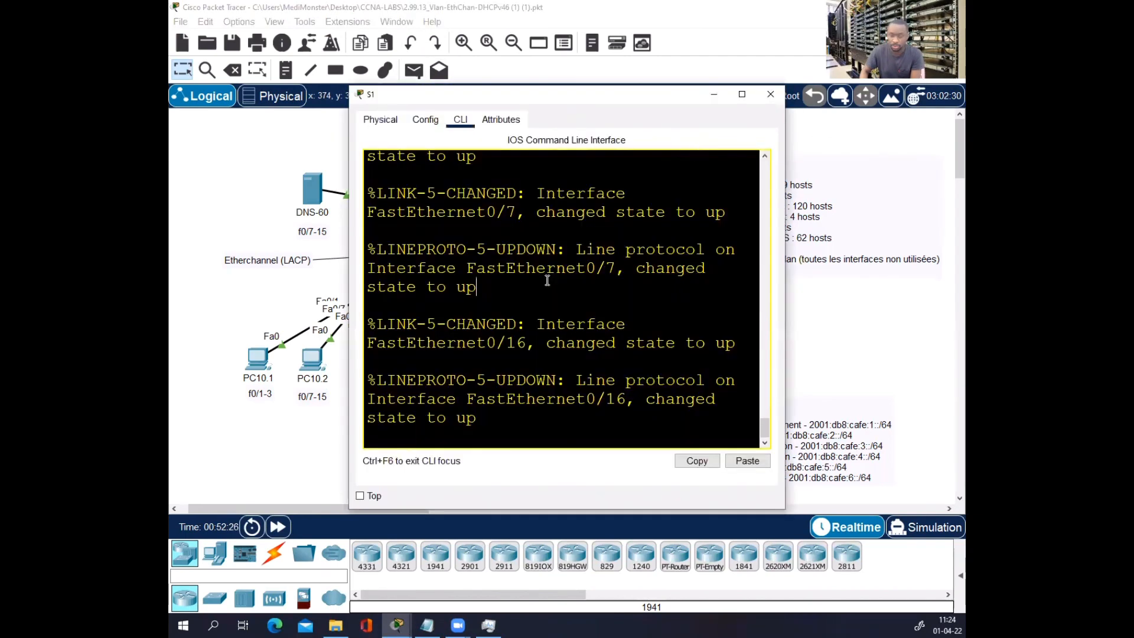
{"action": "key", "text": "Return"}
{"action": "key", "text": "Return"}
{"action": "key", "text": "Return"}
{"action": "key", "text": "Return"}
{"action": "type", "text": "EN"}
{"action": "key", "text": "Return"}
{"action": "type", "text": "CO"}
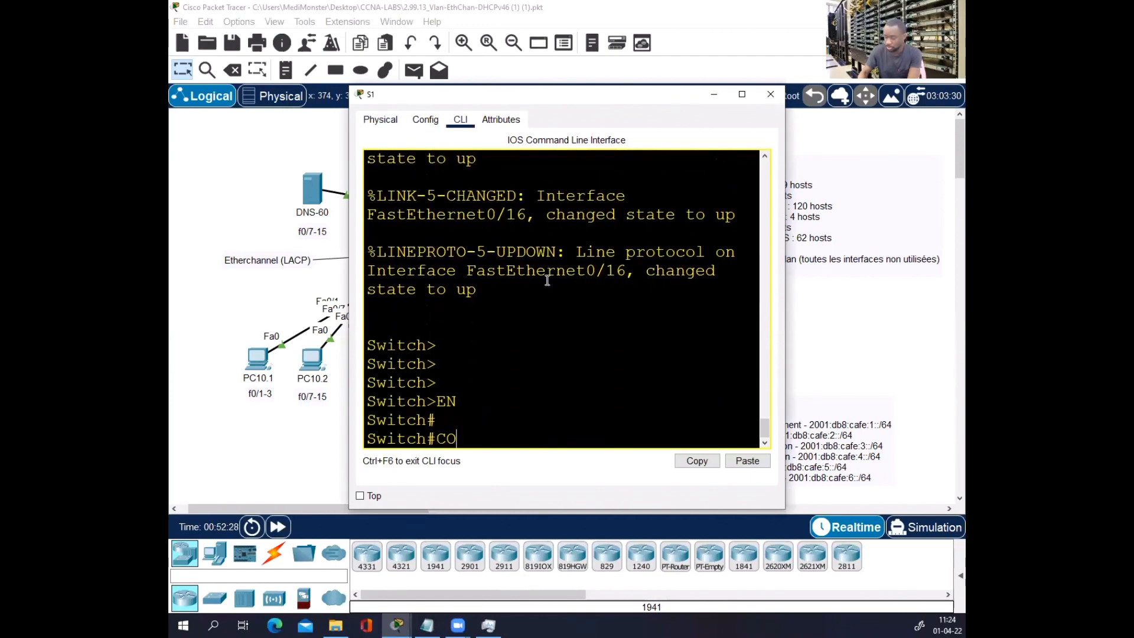
{"action": "type", "text": "NF T"}
{"action": "key", "text": "Return"}
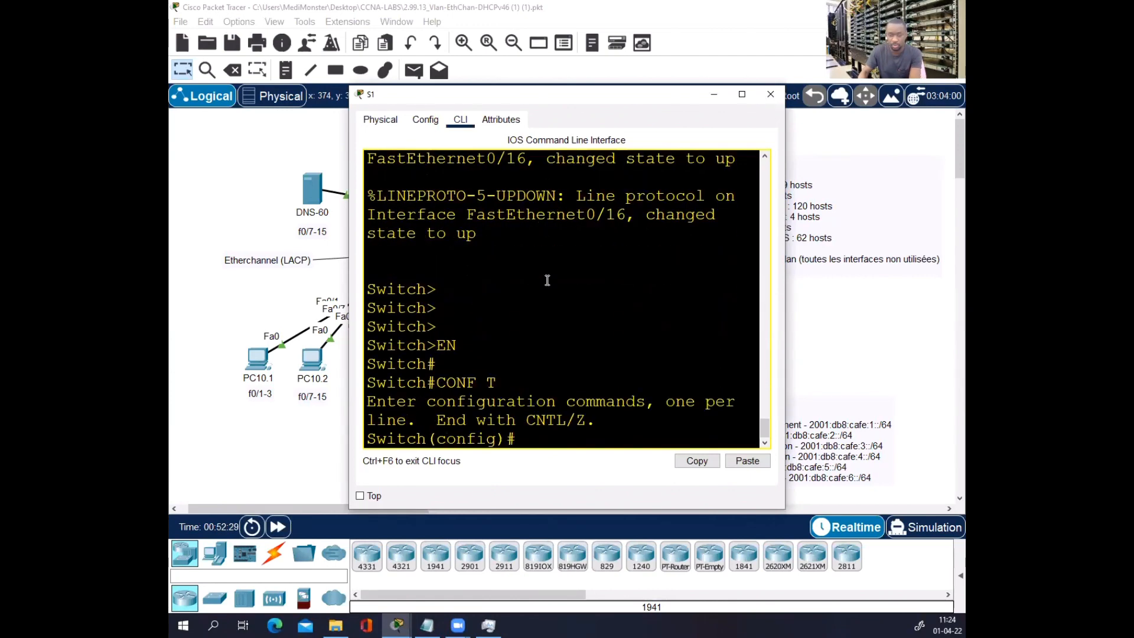
- Maximize the S1 console window and set the switch's hostname to S1
{"action": "left_click", "coordinate": [741, 97]}
{"action": "type", "text": "HO"}
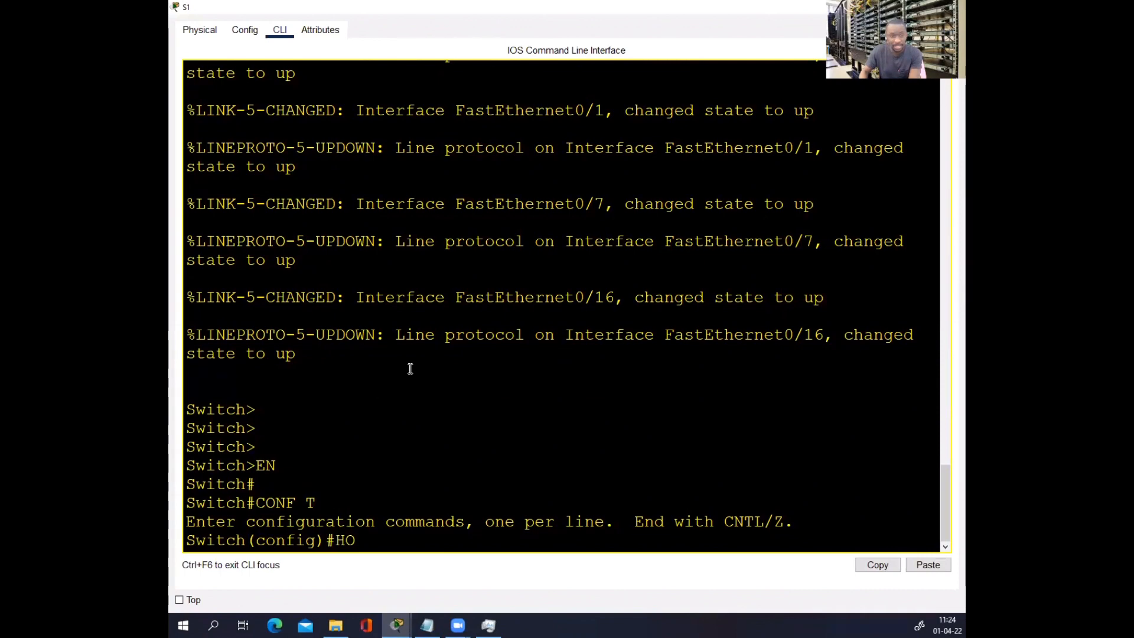
{"action": "key", "text": "BackSpace"}
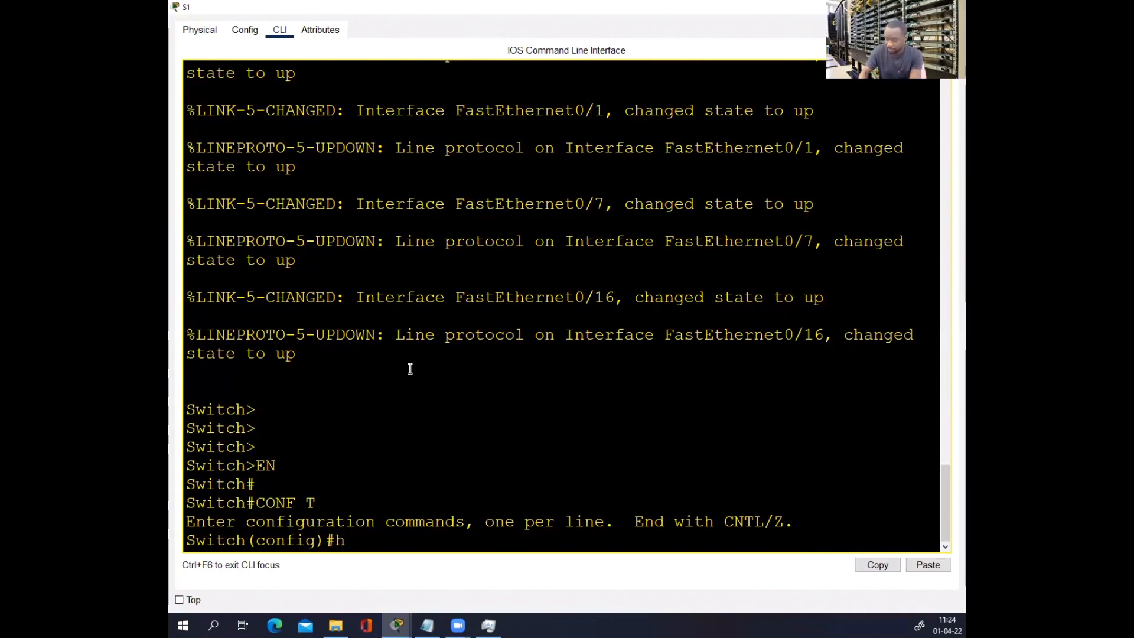
{"action": "type", "text": "os"}
{"action": "key", "text": "Tab"}
{"action": "type", "text": "S"}
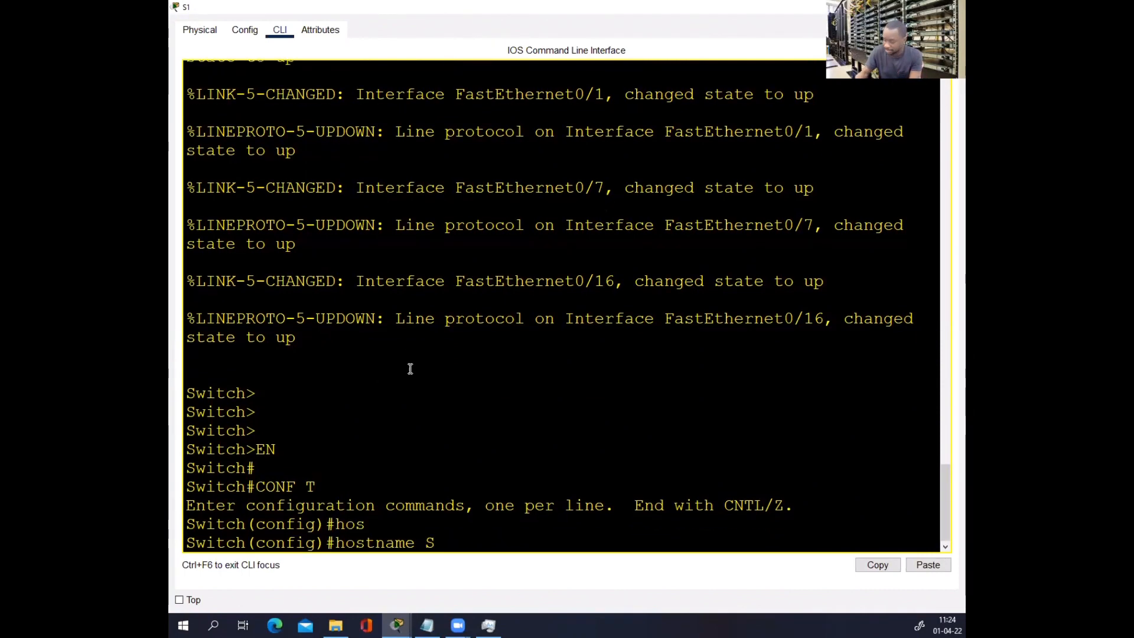
{"action": "type", "text": "1"}
{"action": "key", "text": "Return"}
- Paste the copied VLAN commands, from name IT through name UNUSED, into the S1 console and run them
{"action": "right_click", "coordinate": [411, 368]}
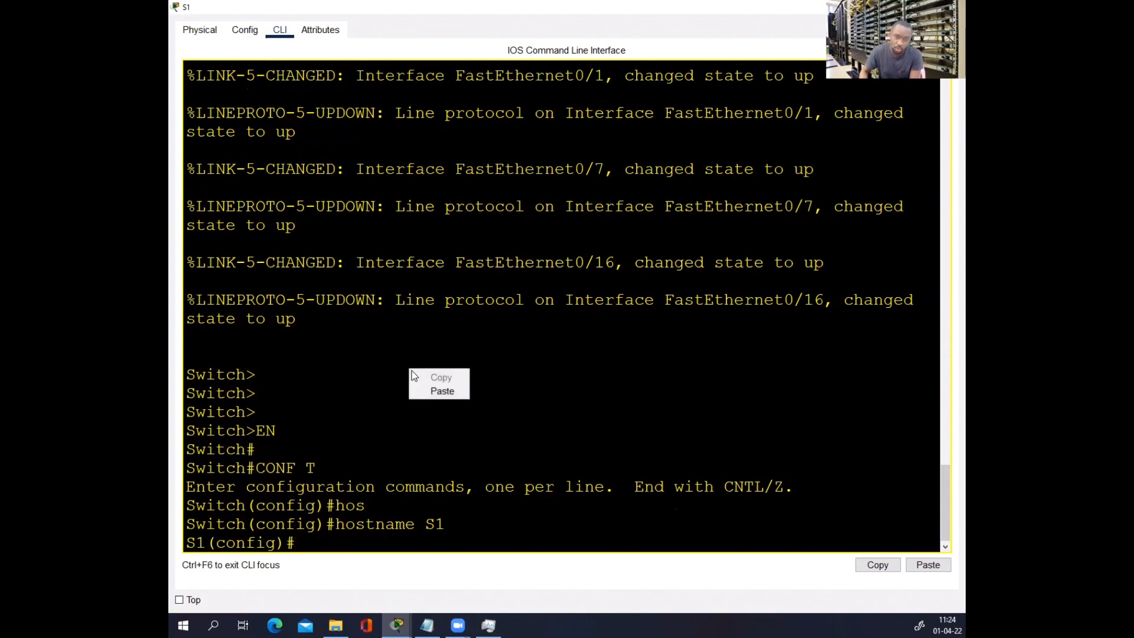
{"action": "left_click", "coordinate": [431, 390]}
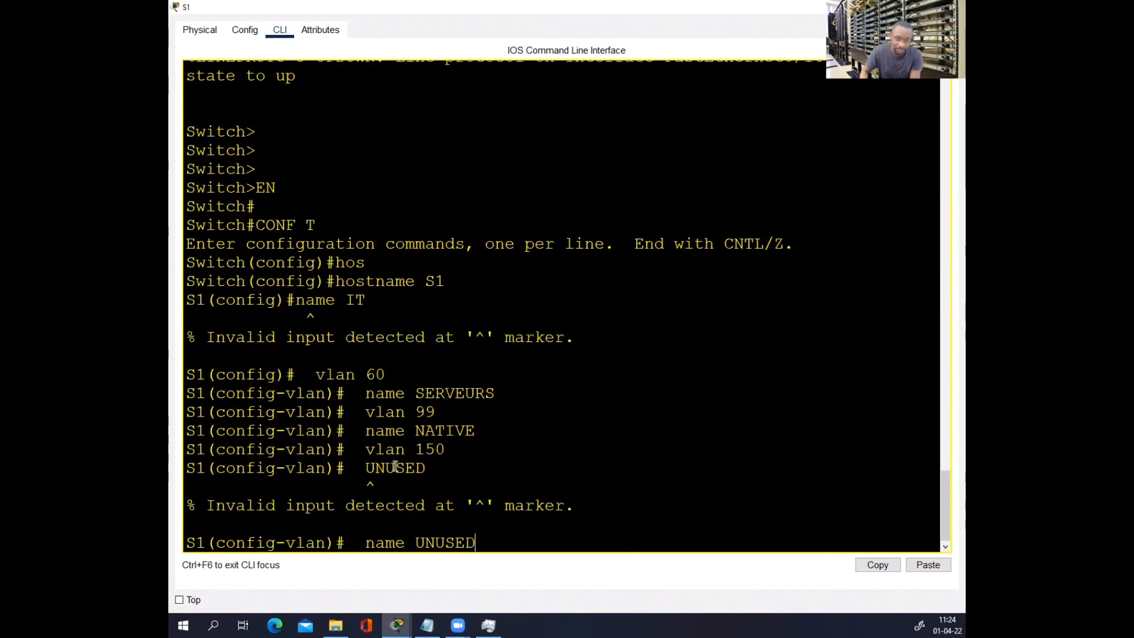
{"action": "key", "text": "Return"}
{"action": "key", "text": "Return"}
{"action": "key", "text": "Return"}
{"action": "key", "text": "Return"}
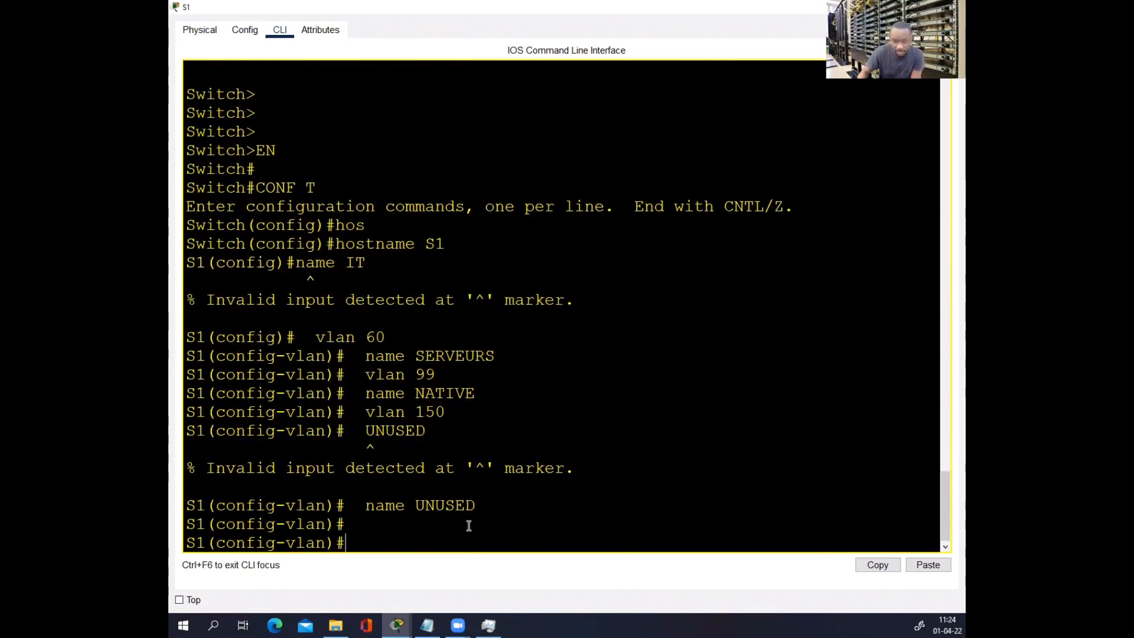
- Leave configuration mode on S1 and display the brief VLAN summary with sh vlan bri
{"action": "type", "text": "end"}
{"action": "key", "text": "Return"}
{"action": "key", "text": "Return"}
{"action": "key", "text": "Return"}
{"action": "key", "text": "Return"}
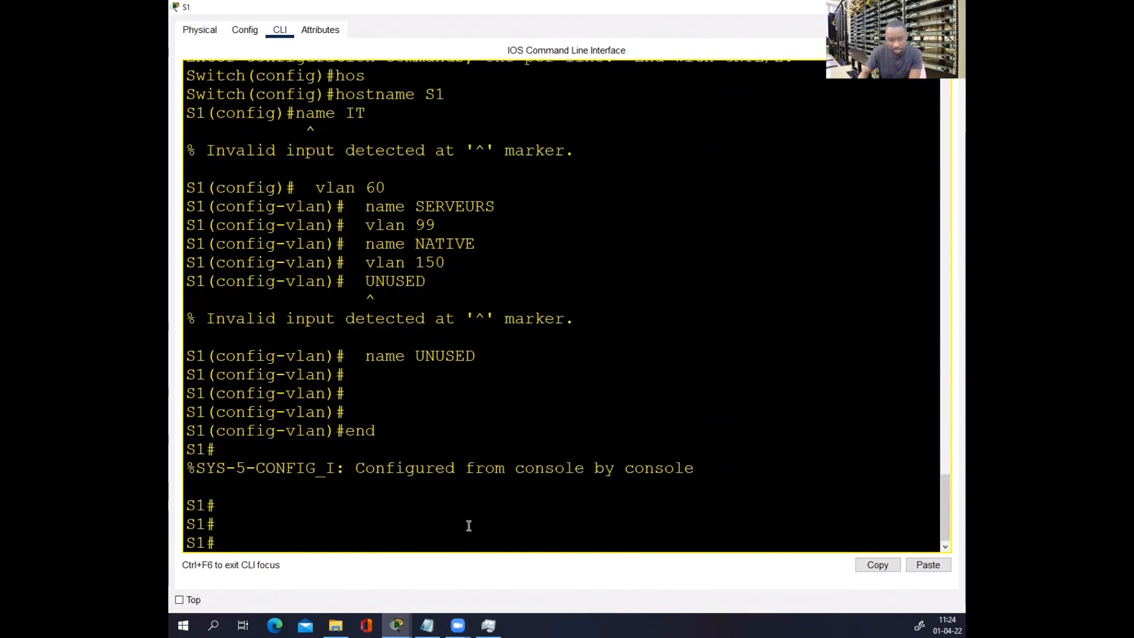
{"action": "type", "text": "sh vlan bri"}
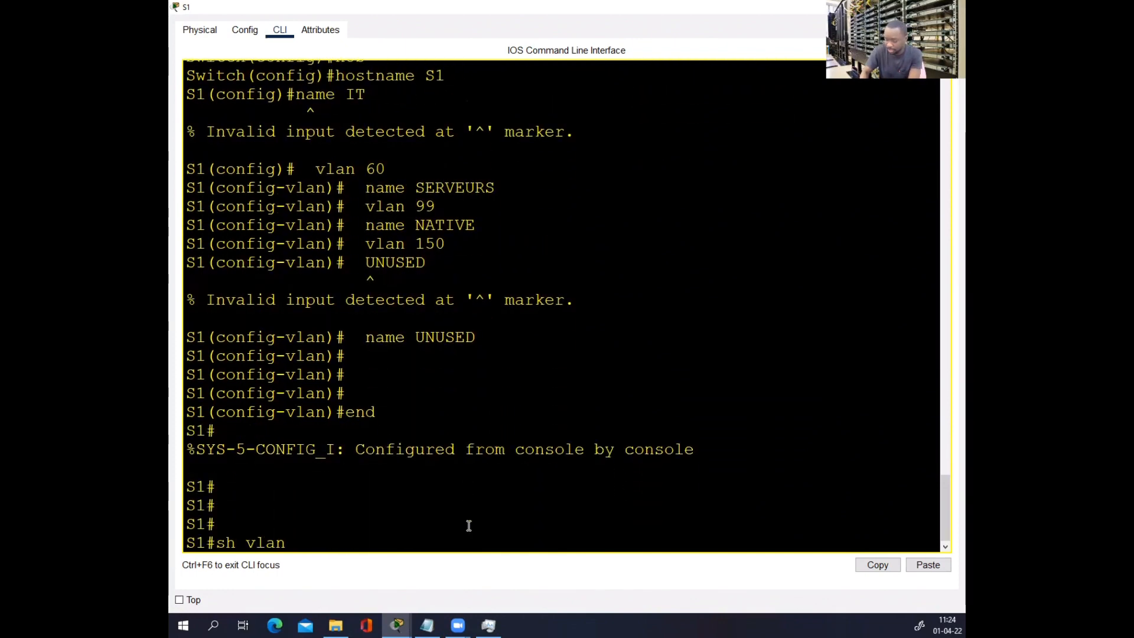
{"action": "key", "text": "Return"}
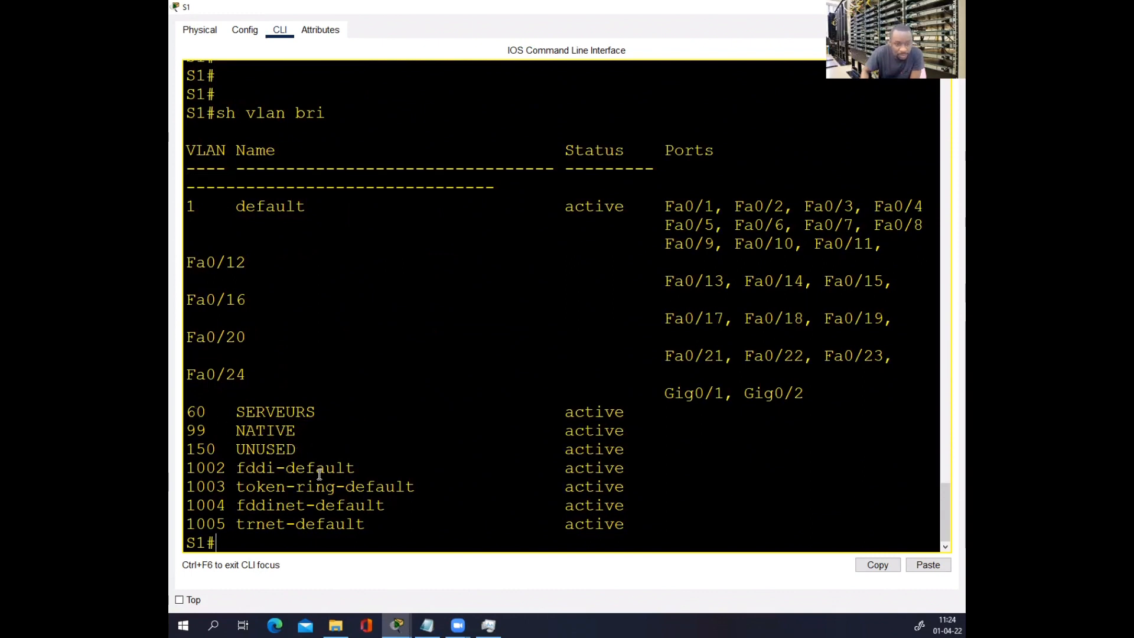
- Enter global configuration mode on S1 again and paste the clipboard contents into its console
{"action": "type", "text": "conf t"}
{"action": "key", "text": "Return"}
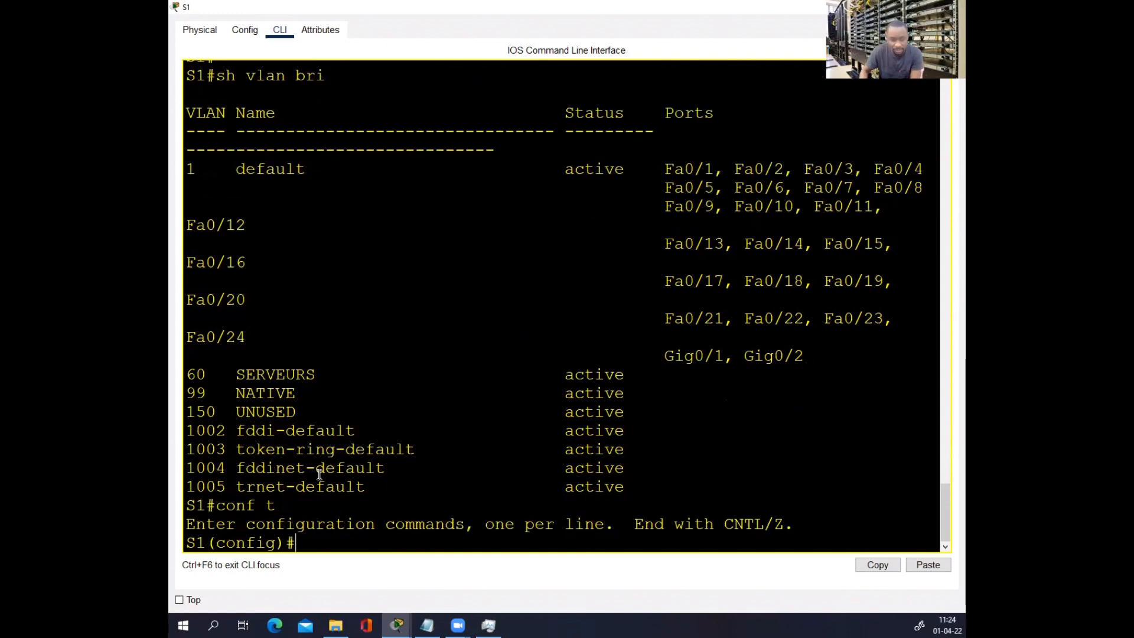
{"action": "right_click", "coordinate": [319, 474]}
{"action": "left_click", "coordinate": [348, 495]}
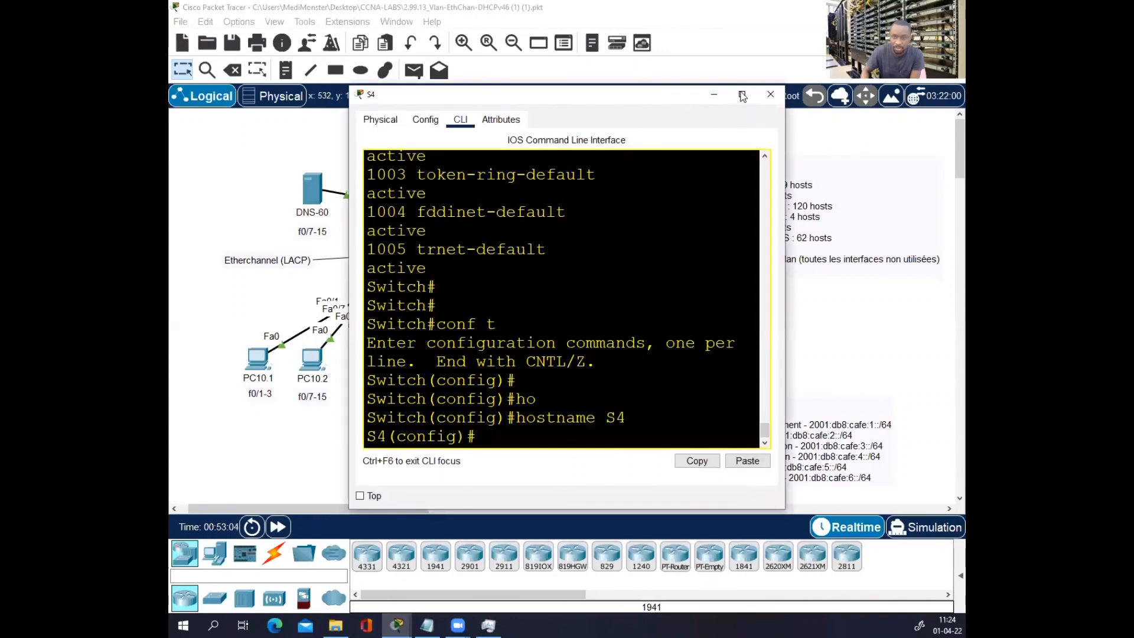
- Maximize the S4 console window and display the recent command history with do sh his
{"action": "left_click", "coordinate": [742, 95]}
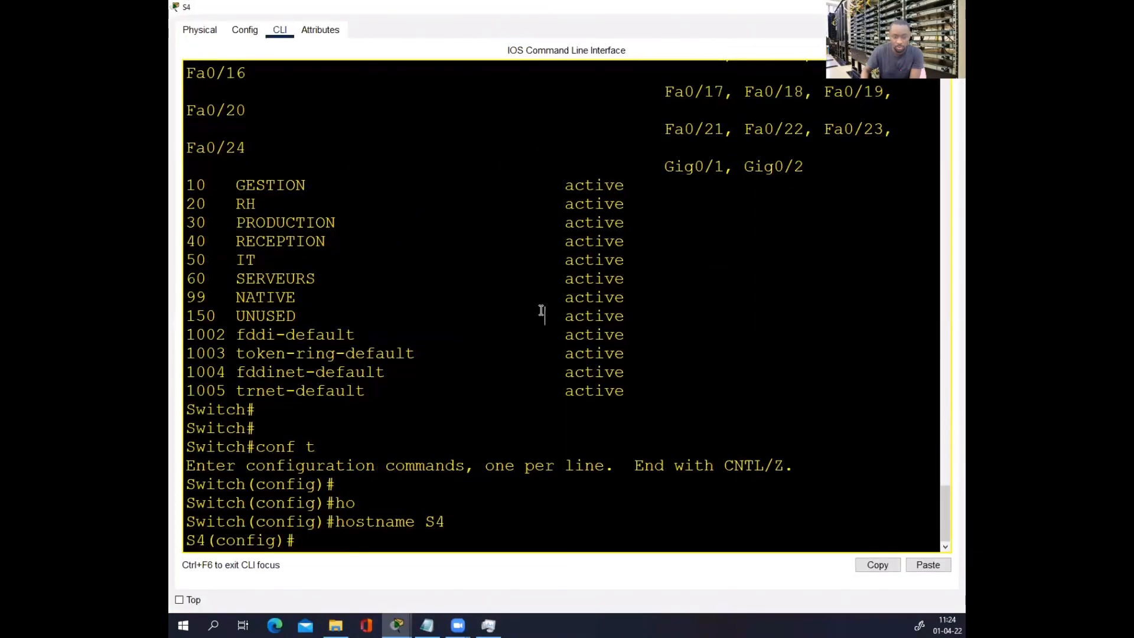
{"action": "type", "text": "do sh his"}
{"action": "key", "text": "Return"}
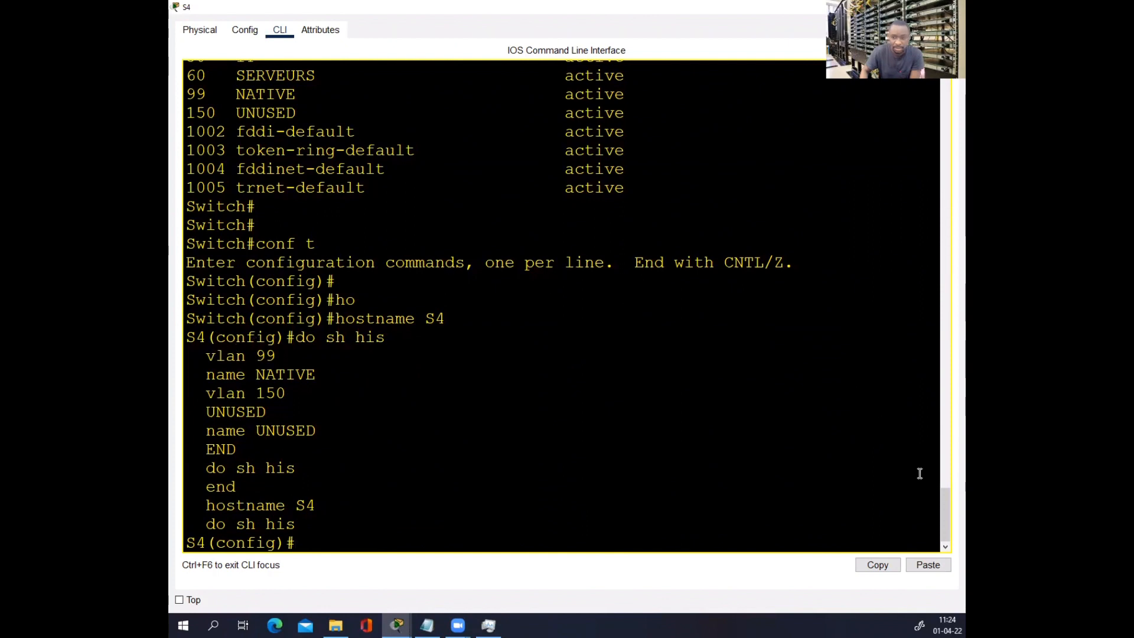
- Copy the VLAN table rows from 10 GESTION through 150 UNUSED in the S4 console
{"action": "left_click_drag", "start_coordinate": [941, 495], "coordinate": [939, 473]}
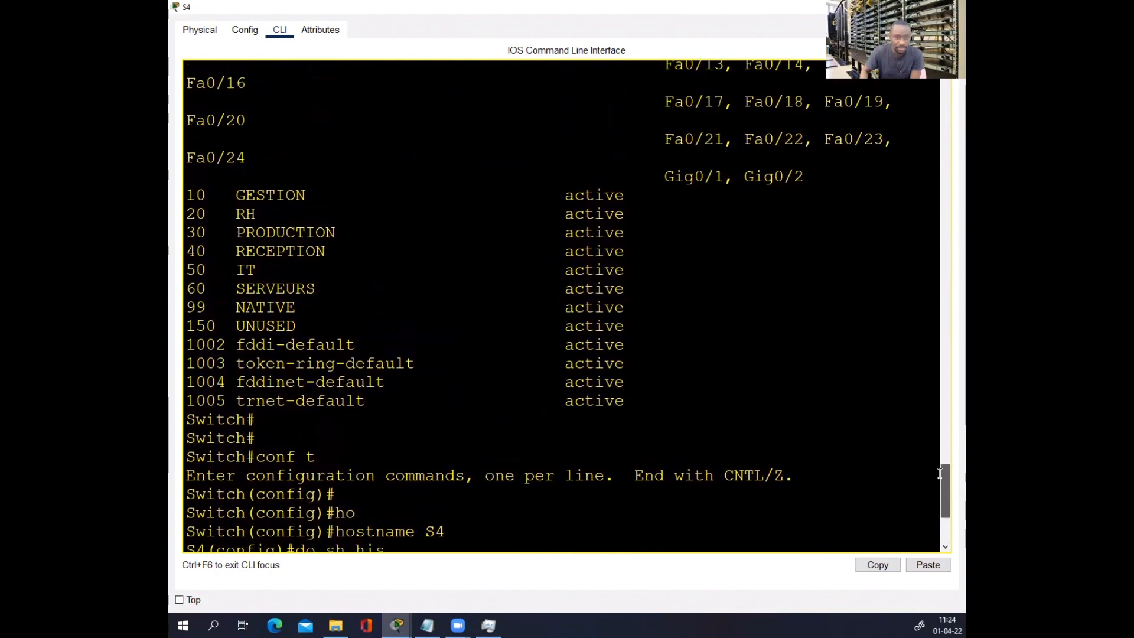
{"action": "left_click_drag", "start_coordinate": [187, 190], "coordinate": [336, 325]}
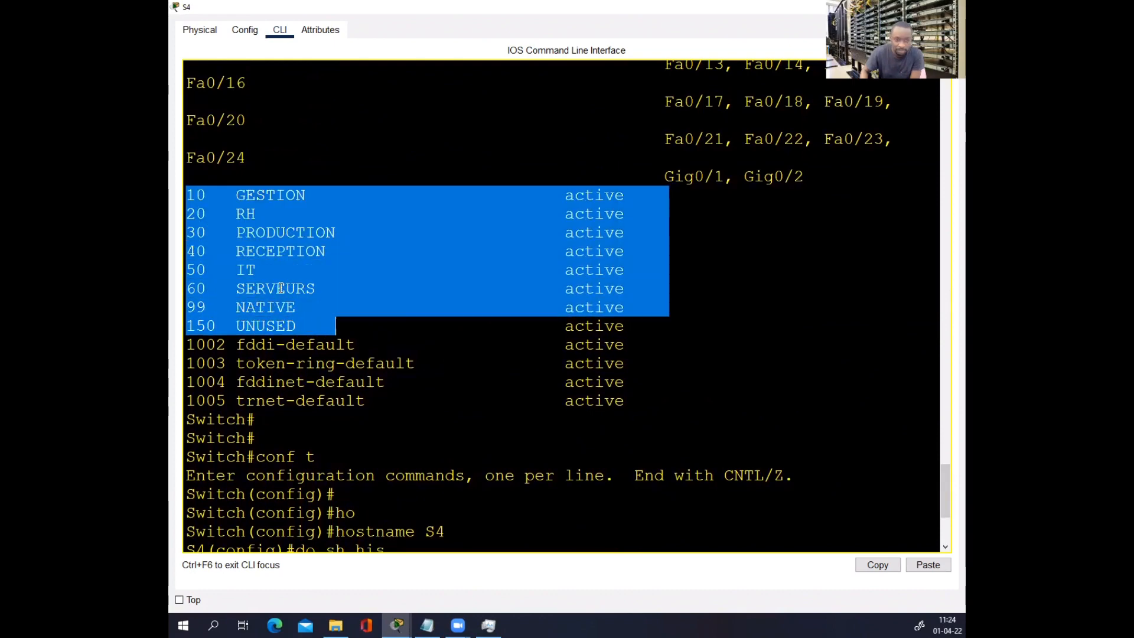
{"action": "right_click", "coordinate": [281, 288]}
{"action": "left_click", "coordinate": [301, 295]}
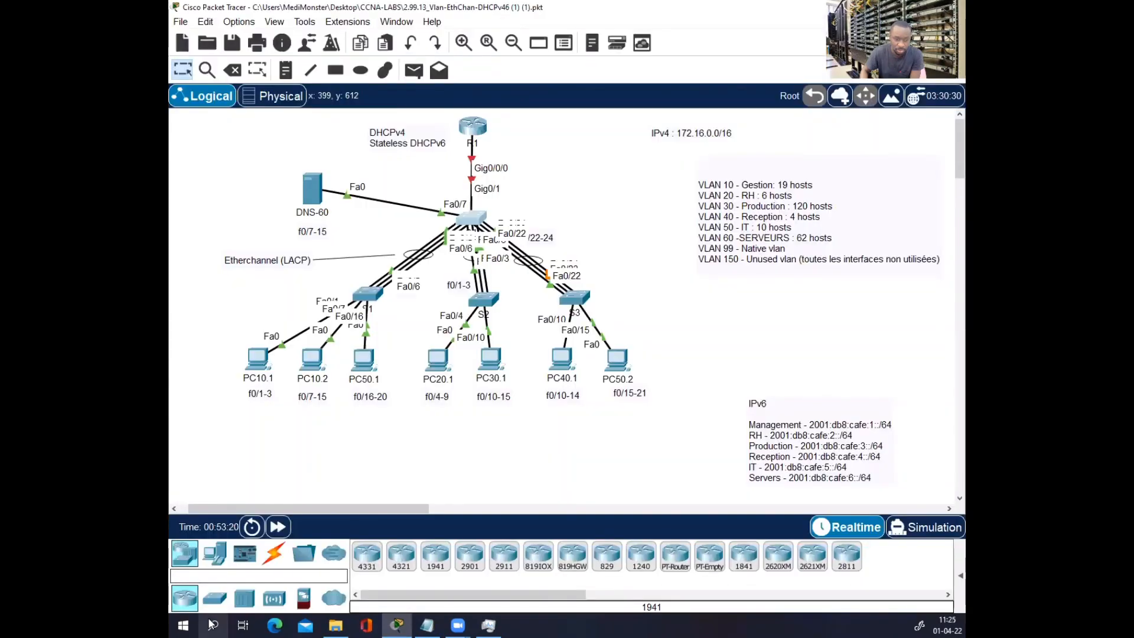
- Switch to a new Bloc-notes document and paste the copied VLAN rows into it
{"action": "left_click", "coordinate": [212, 625]}
{"action": "type", "text": "note"}
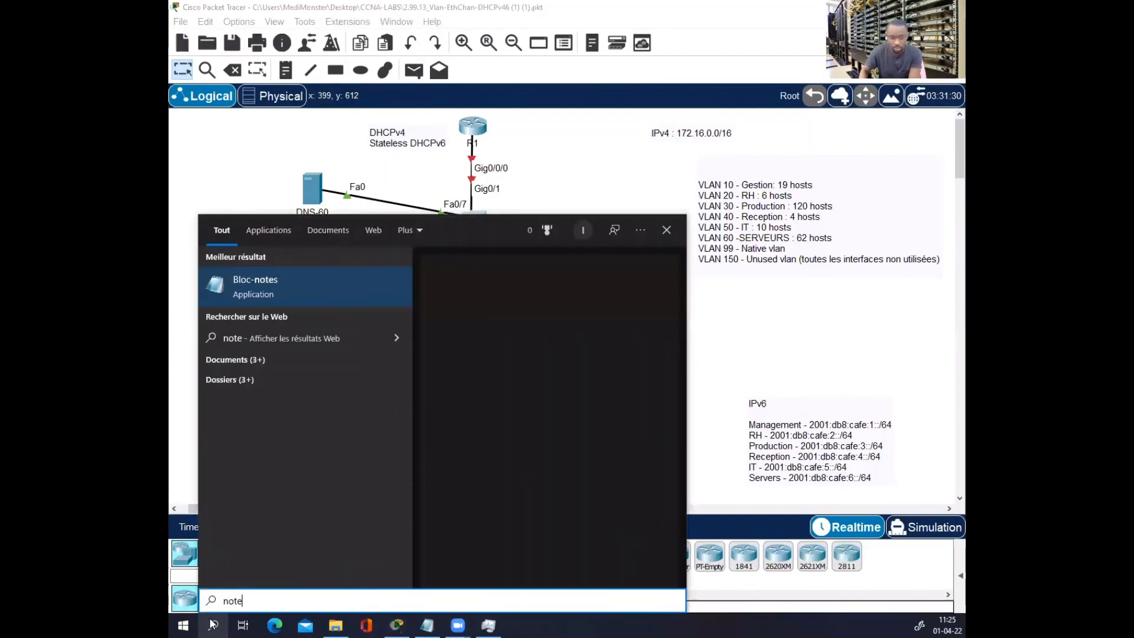
{"action": "left_click", "coordinate": [235, 280]}
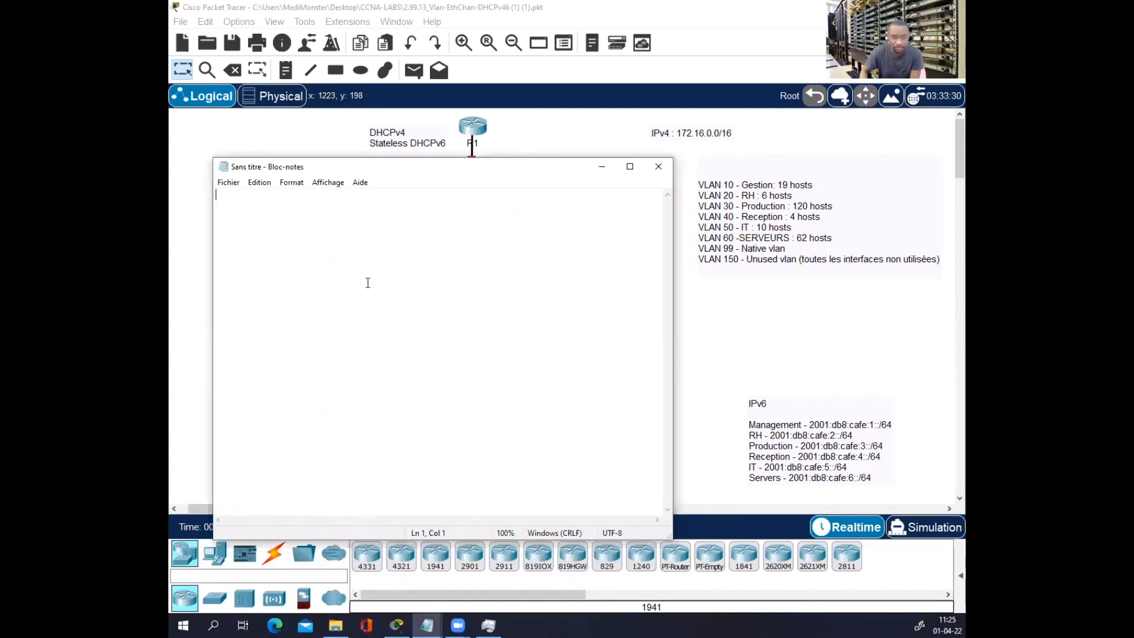
{"action": "type", "text": "10   GESTION                          active 20   RH                               active 30   PRODUCTION                       active 40   RECEPTION                        active 50   IT                               active 60   SERVEURS                         active 99   NATIVE                           active 150  UNUSED"}
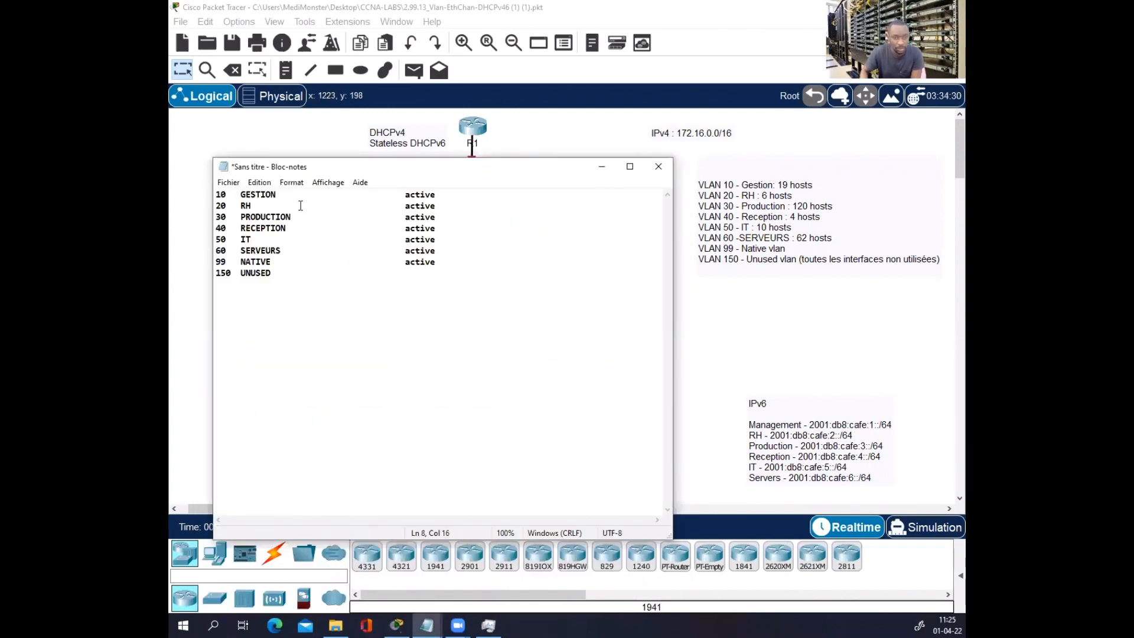
- Delete the trailing active status from each VLAN row 10 through 99 in the note
{"action": "left_click_drag", "start_coordinate": [404, 194], "coordinate": [492, 210]}
{"action": "key", "text": "BackSpace"}
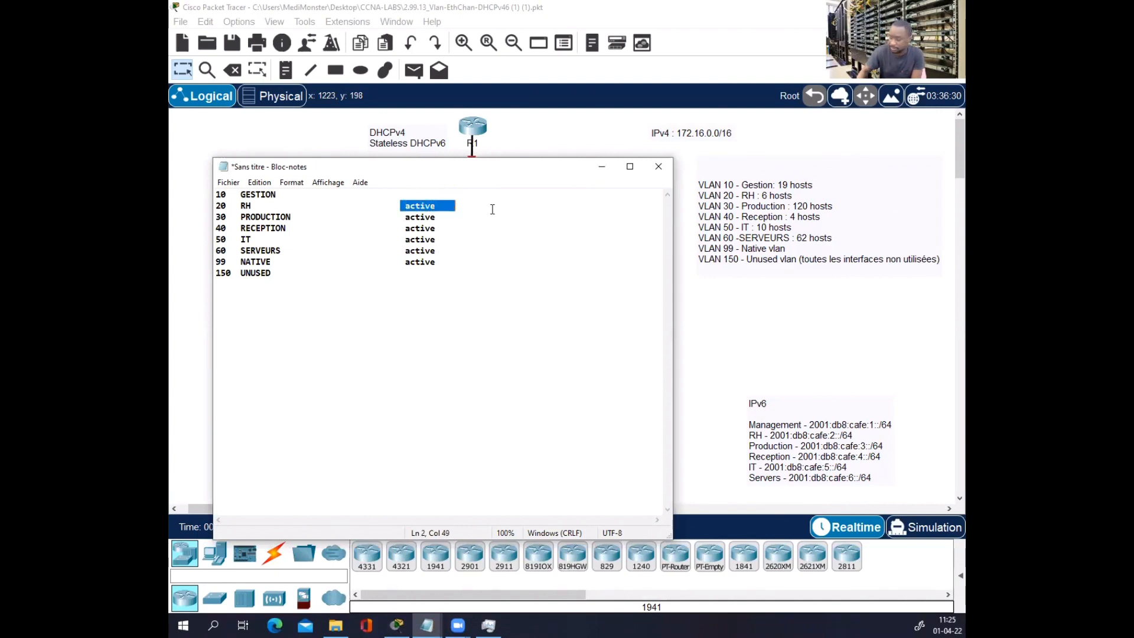
{"action": "key", "text": "BackSpace"}
{"action": "left_click_drag", "start_coordinate": [404, 217], "coordinate": [484, 212]}
{"action": "key", "text": "BackSpace"}
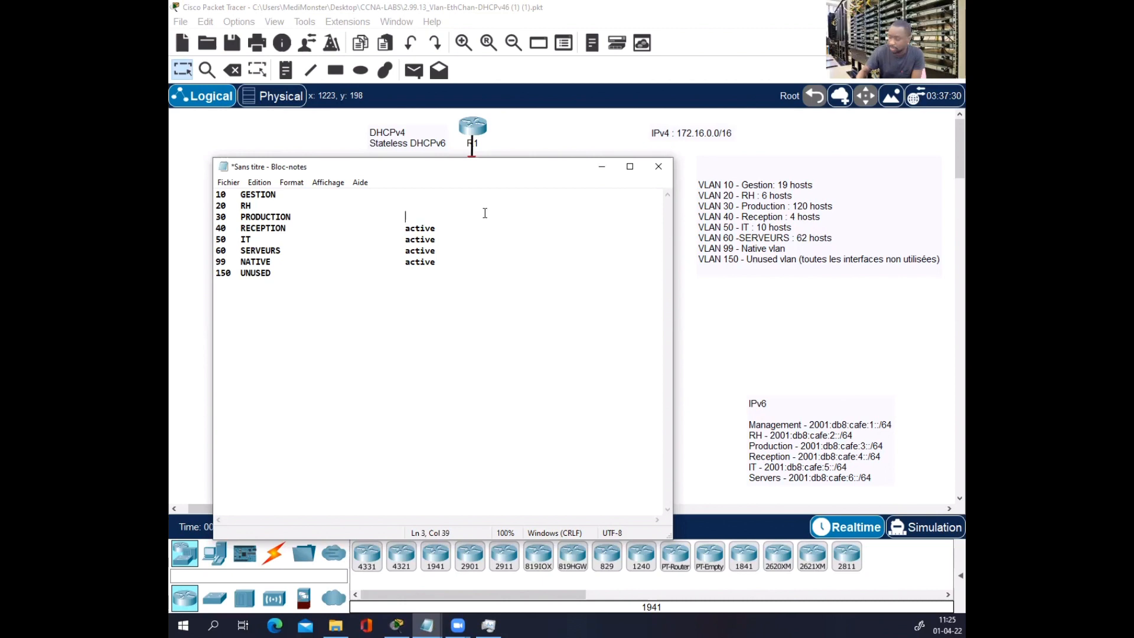
{"action": "left_click_drag", "start_coordinate": [401, 227], "coordinate": [465, 225]}
{"action": "key", "text": "BackSpace"}
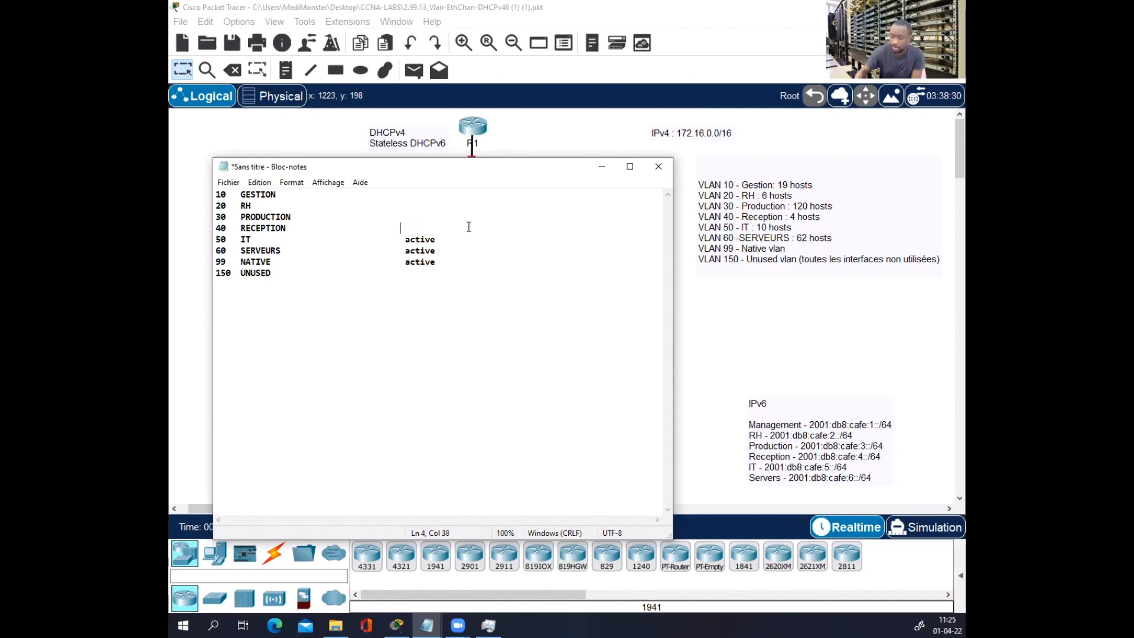
{"action": "left_click_drag", "start_coordinate": [402, 239], "coordinate": [478, 240]}
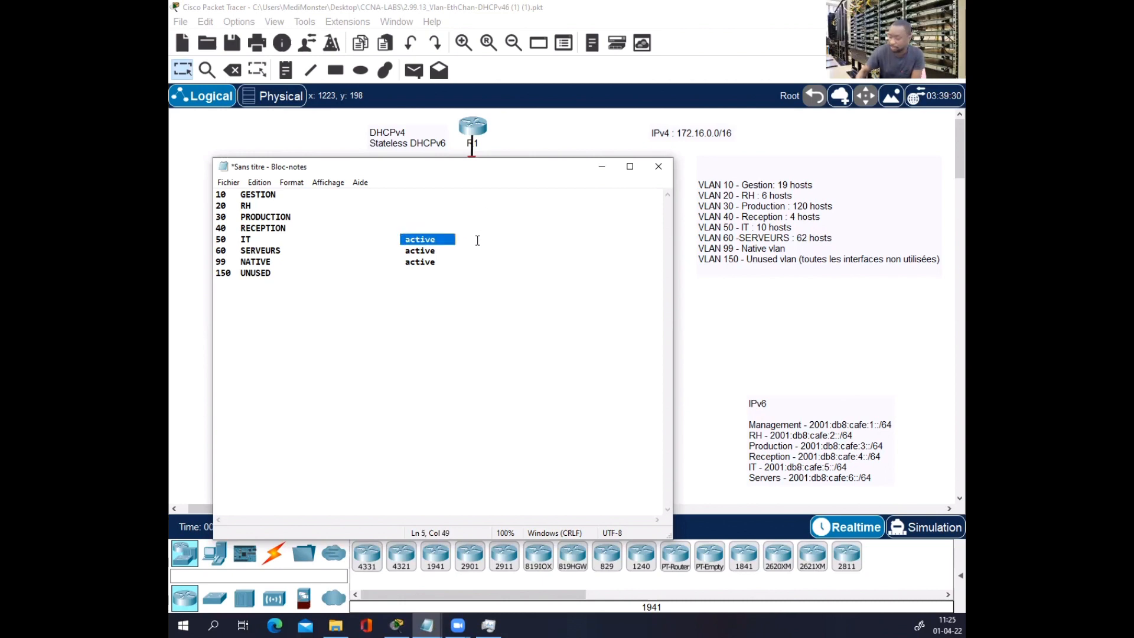
{"action": "key", "text": "BackSpace"}
{"action": "left_click_drag", "start_coordinate": [400, 253], "coordinate": [483, 243]}
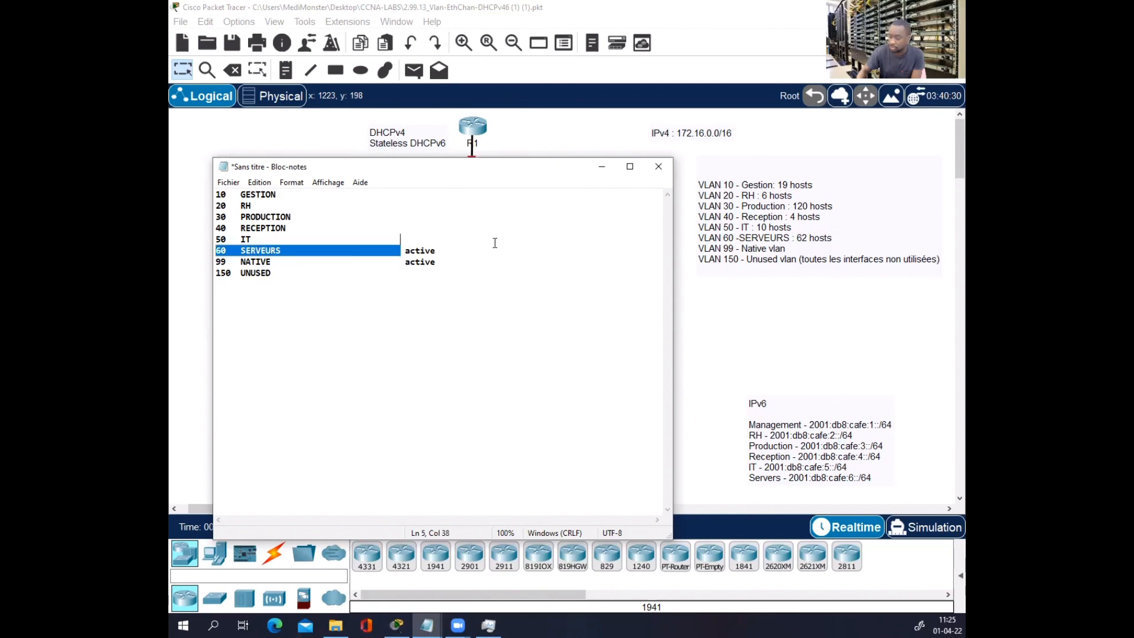
{"action": "left_click", "coordinate": [461, 253]}
{"action": "left_click_drag", "start_coordinate": [405, 250], "coordinate": [455, 261]}
{"action": "key", "text": "BackSpace"}
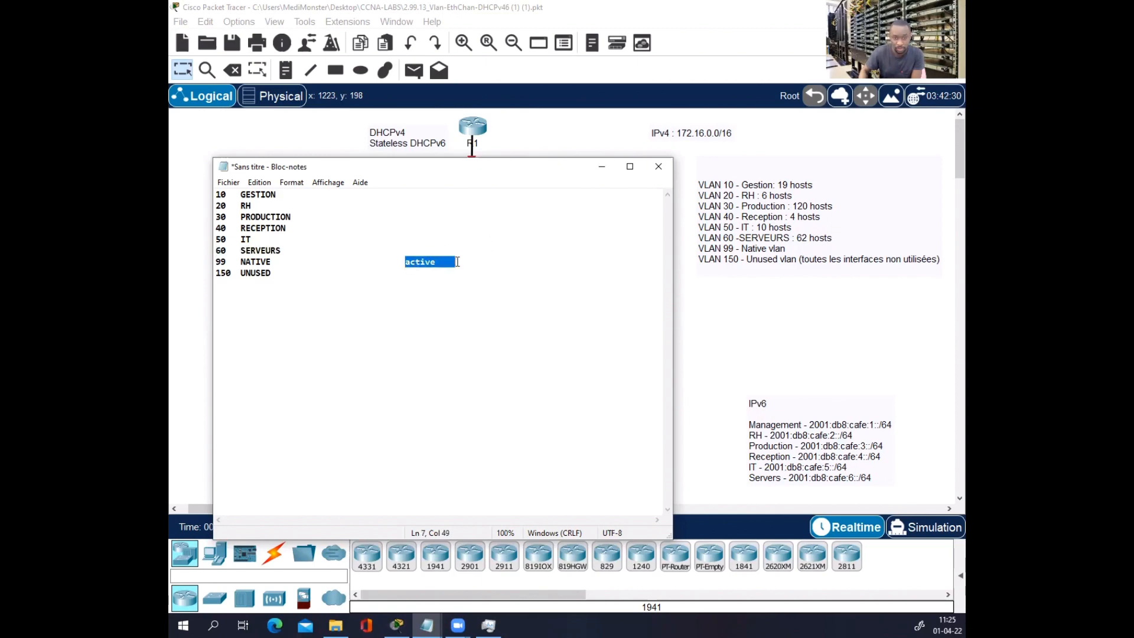
{"action": "key", "text": "BackSpace"}
- Prefix all eight VLAN rows, 10 through 150, with the word vlan followed by a space
{"action": "left_click", "coordinate": [216, 195]}
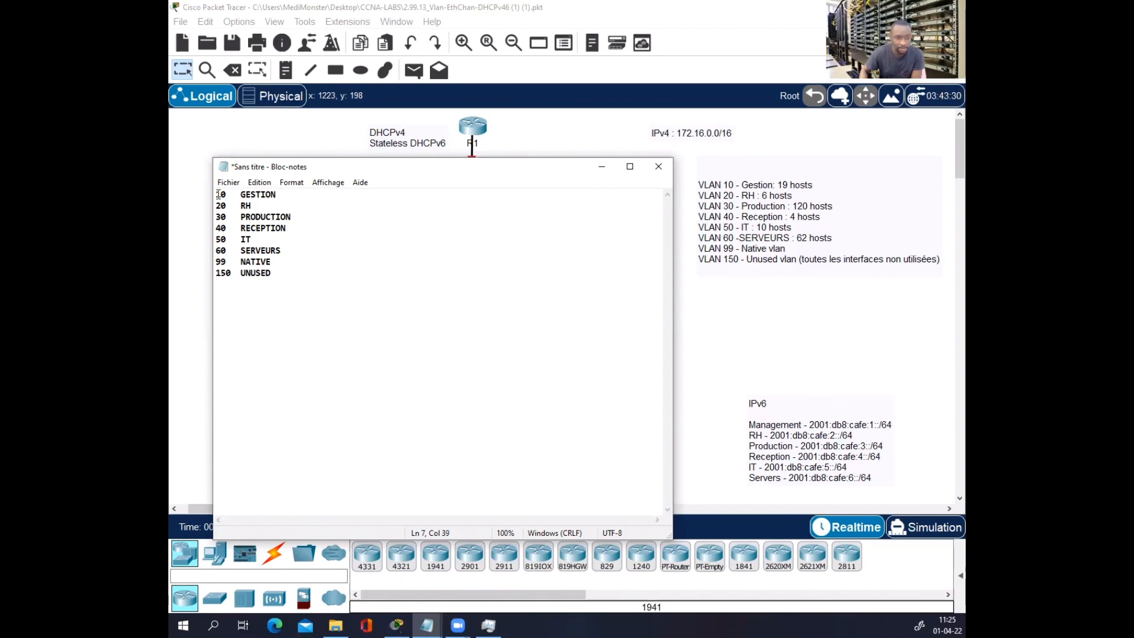
{"action": "type", "text": "vlan"}
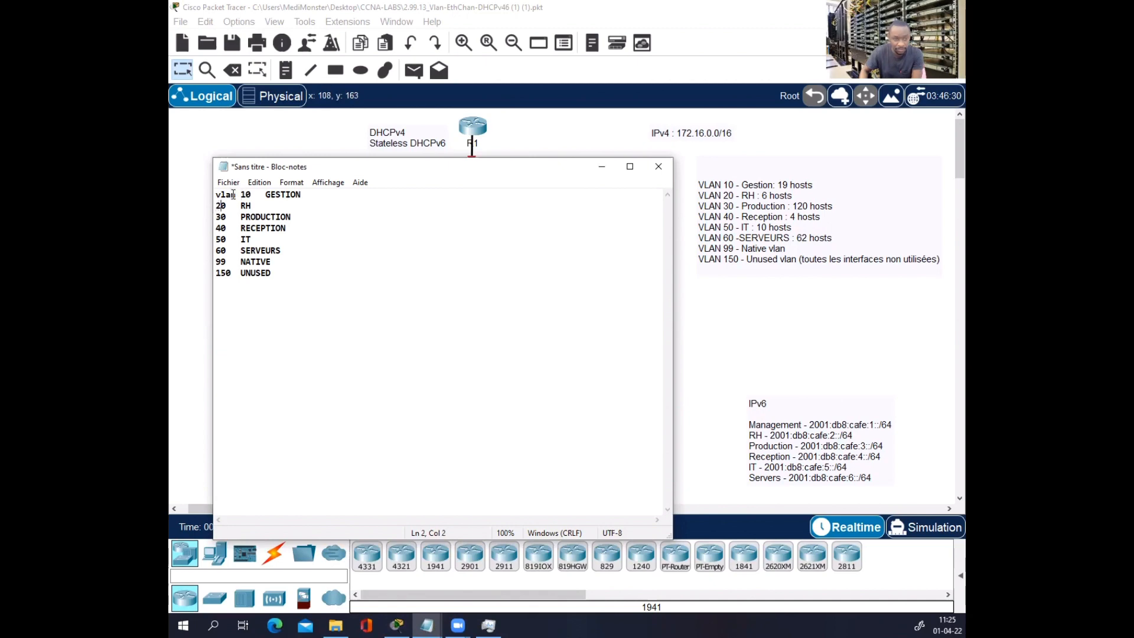
{"action": "double_click", "coordinate": [237, 194]}
{"action": "key", "text": "ctrl+c"}
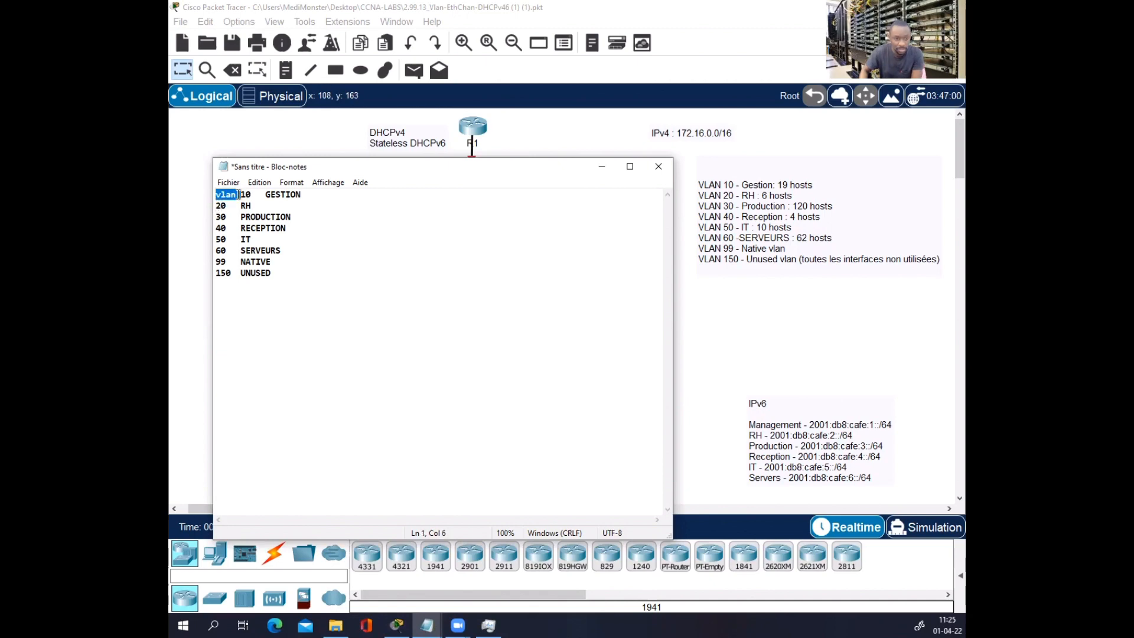
{"action": "left_click", "coordinate": [217, 206]}
{"action": "key", "text": "ctrl+v"}
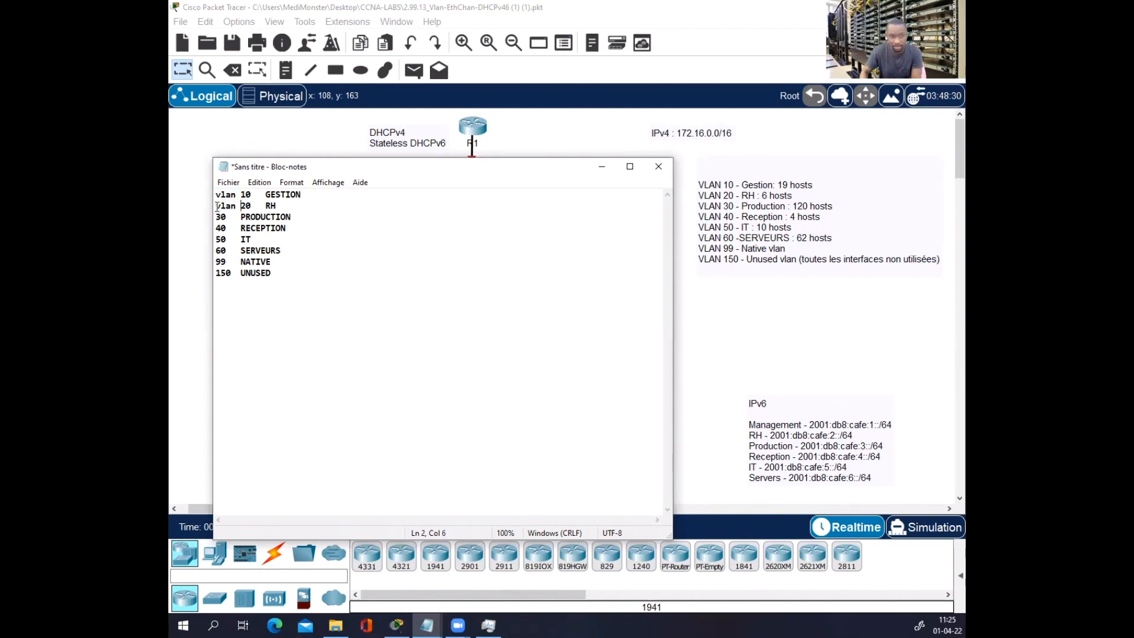
{"action": "key", "text": "ctrl+v"}
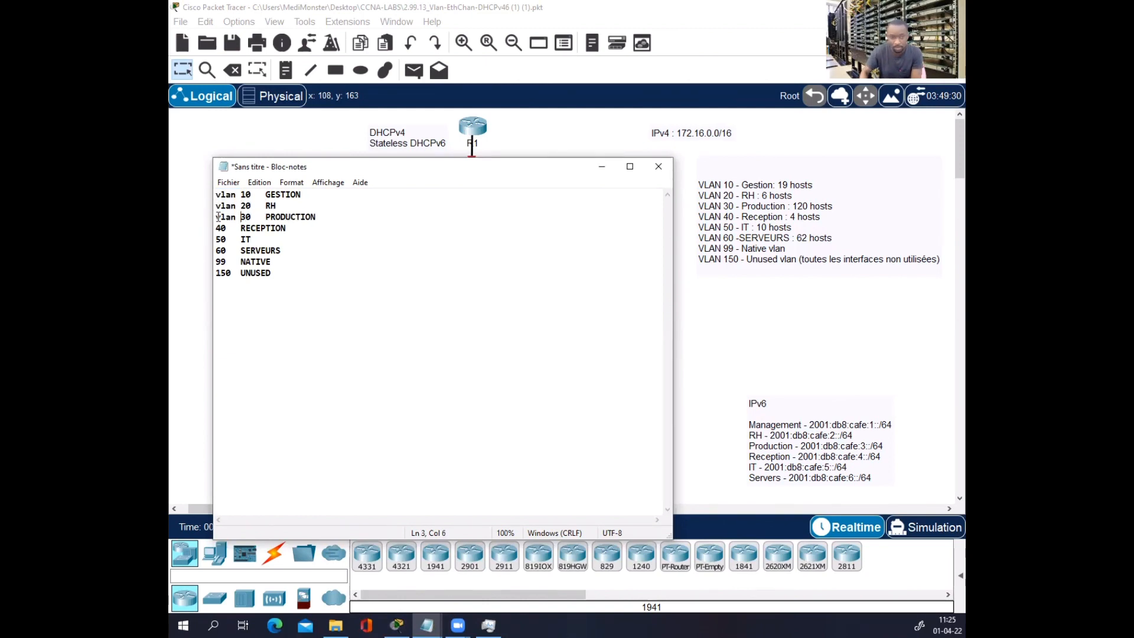
{"action": "key", "text": "ctrl+v"}
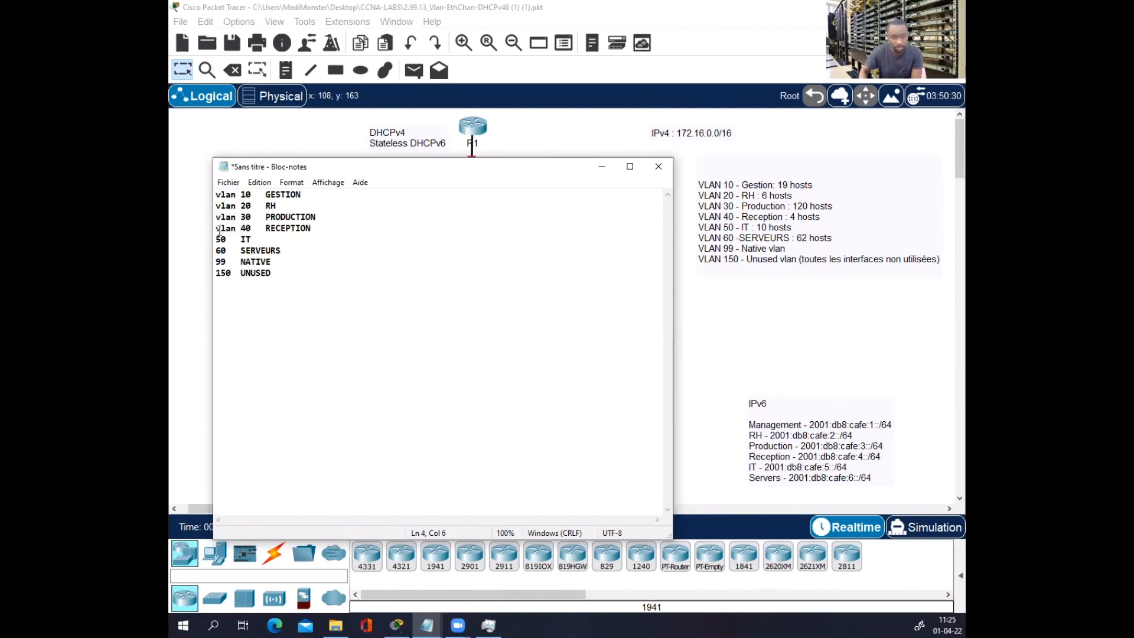
{"action": "key", "text": "ctrl+v"}
{"action": "left_click", "coordinate": [218, 248]}
{"action": "key", "text": "ctrl+v"}
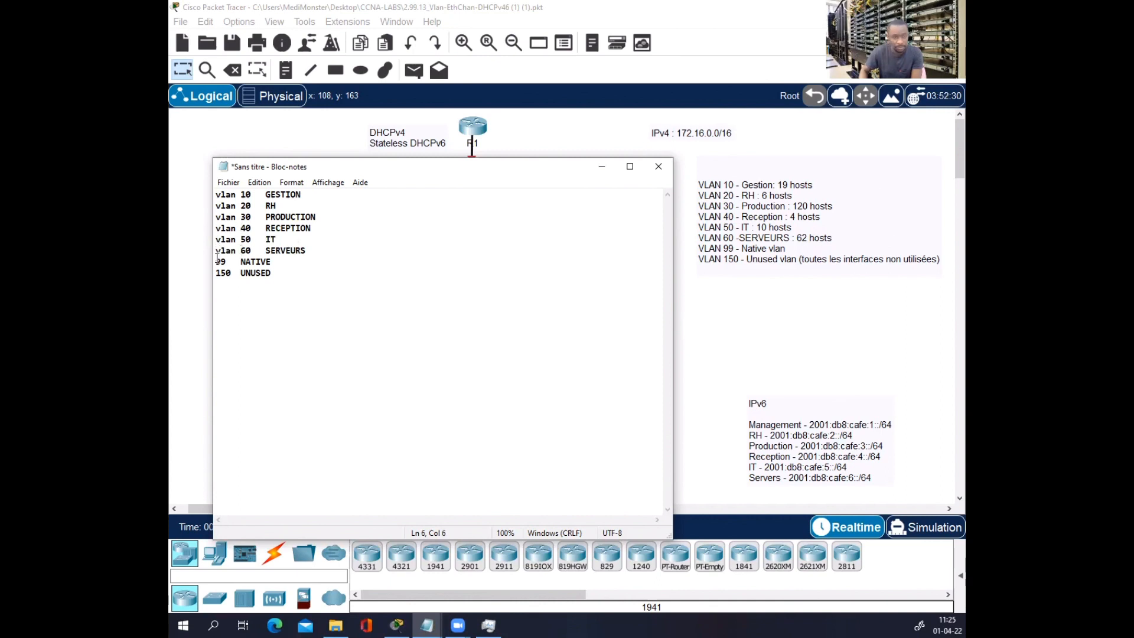
{"action": "key", "text": "ctrl+v"}
{"action": "key", "text": "ctrl+v"}
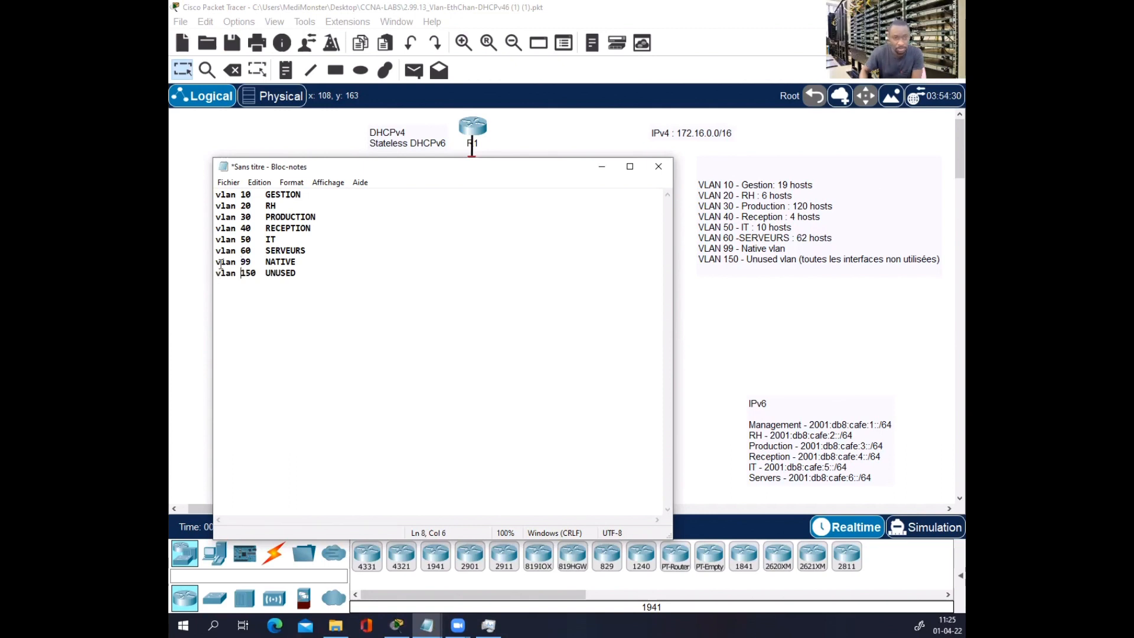
- Put GESTION on its own line under vlan 10 and turn it into the command name GESTION
{"action": "left_click", "coordinate": [265, 193]}
{"action": "key", "text": "Return"}
{"action": "type", "text": "µ$"}
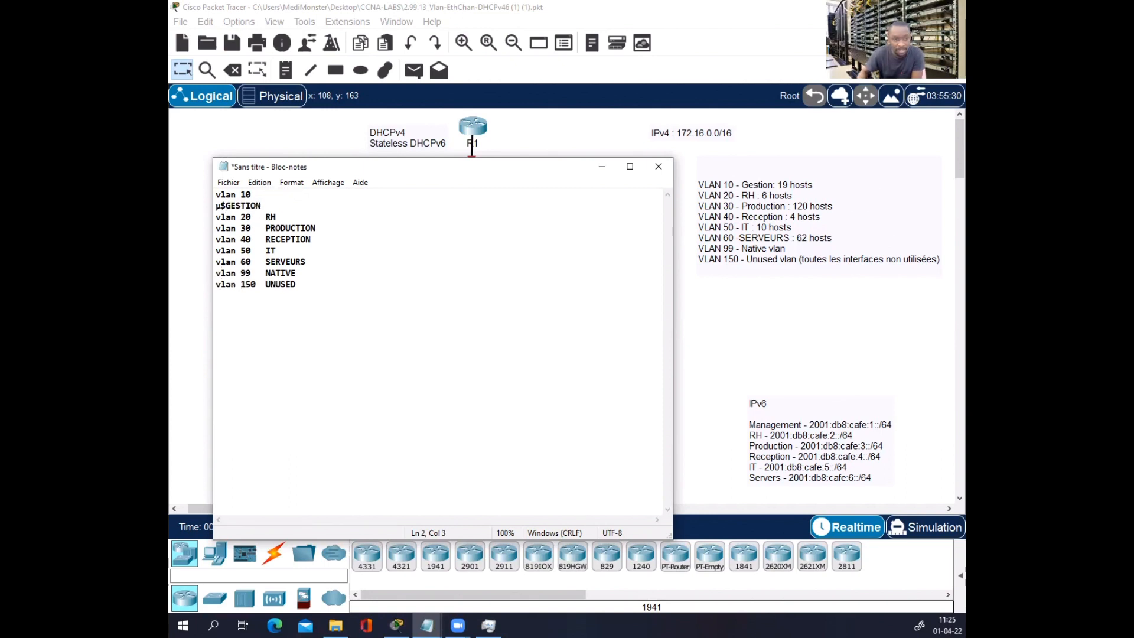
{"action": "key", "text": "BackSpace"}
{"action": "key", "text": "BackSpace"}
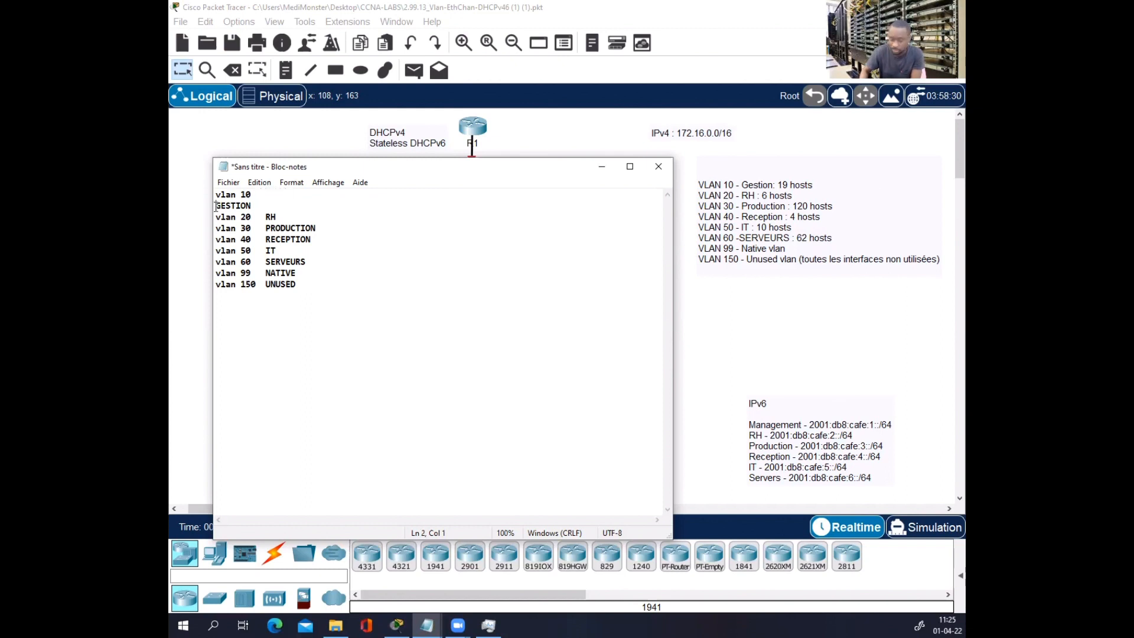
{"action": "type", "text": "name"}
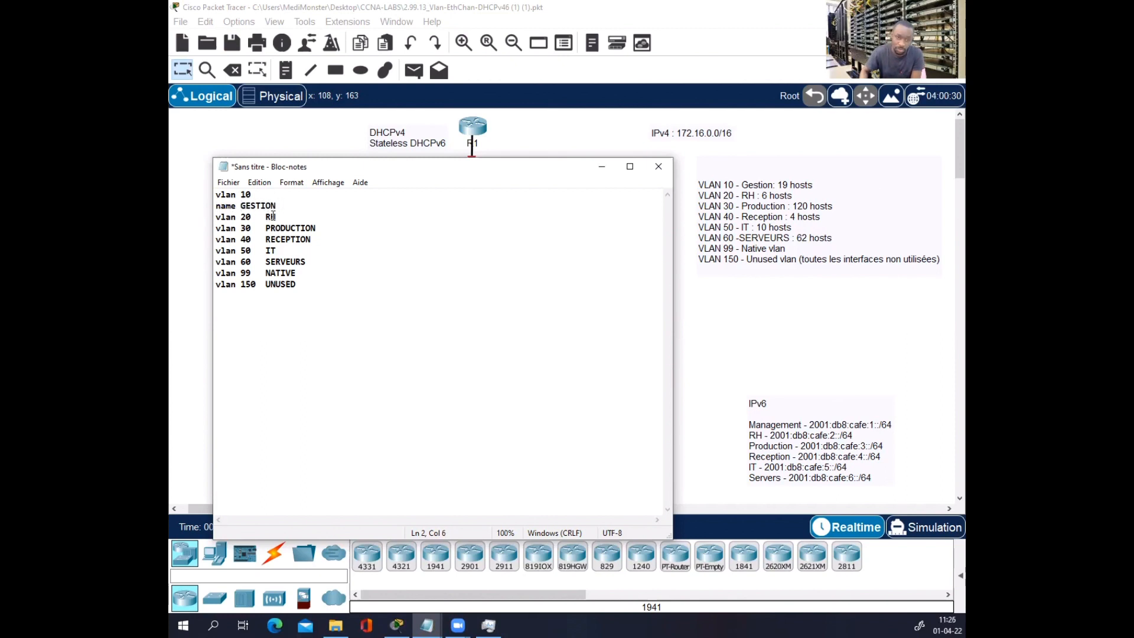
- Insert a blank line after the VLAN 10 entry and split the VLAN 20 row into vlan 20 and name RH
{"action": "left_click_drag", "start_coordinate": [273, 217], "coordinate": [266, 217]}
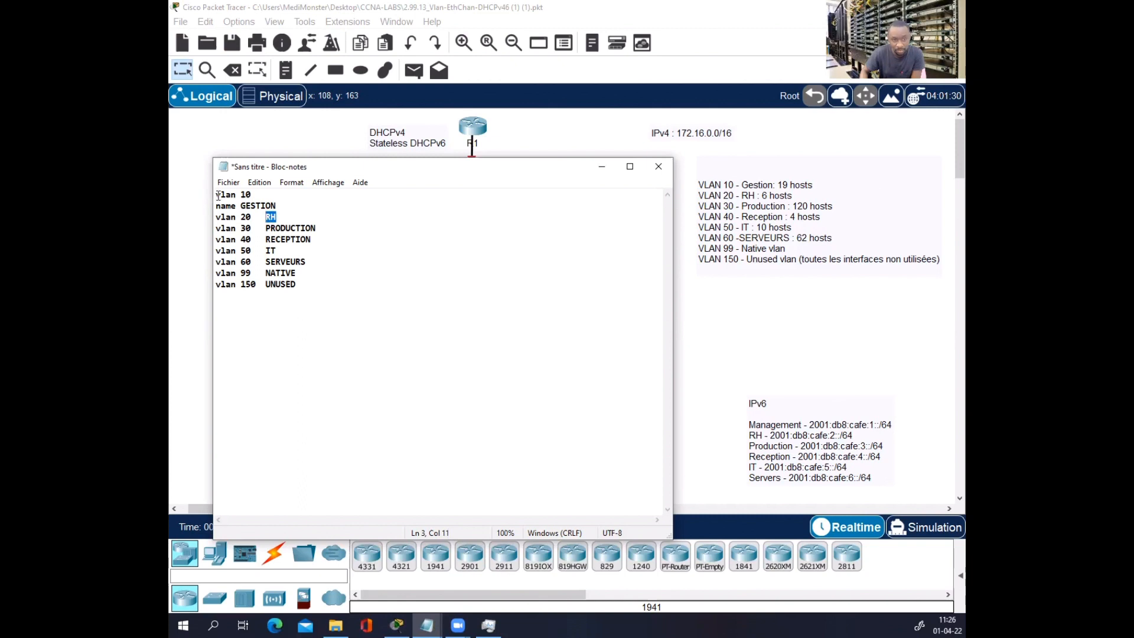
{"action": "left_click", "coordinate": [277, 204]}
{"action": "key", "text": "Return"}
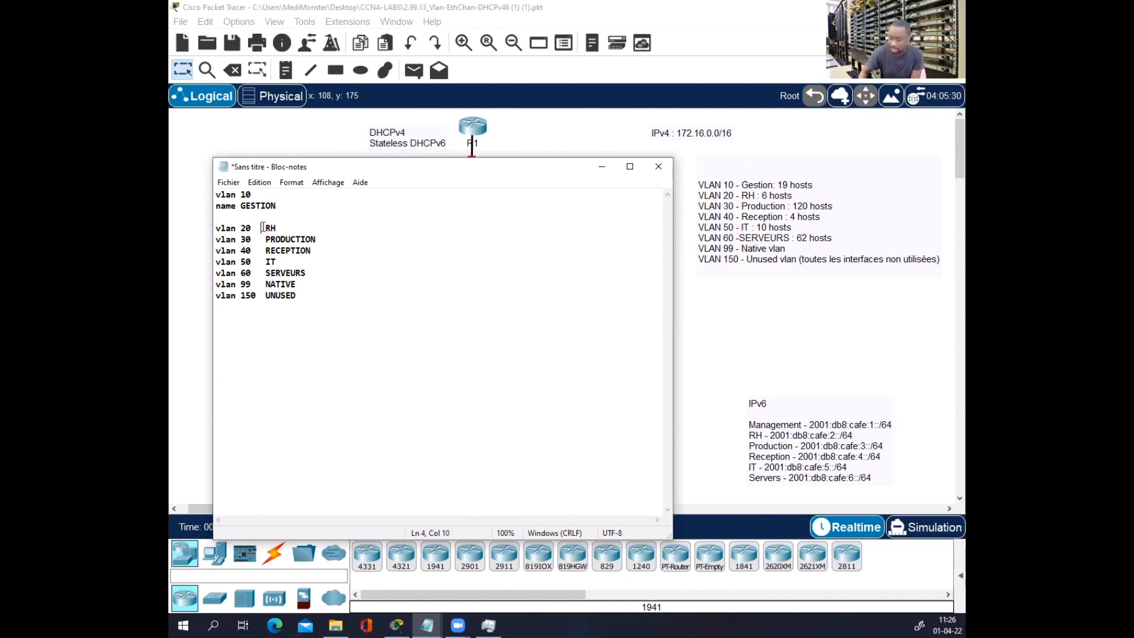
{"action": "key", "text": "Return"}
{"action": "type", "text": "name RH"}
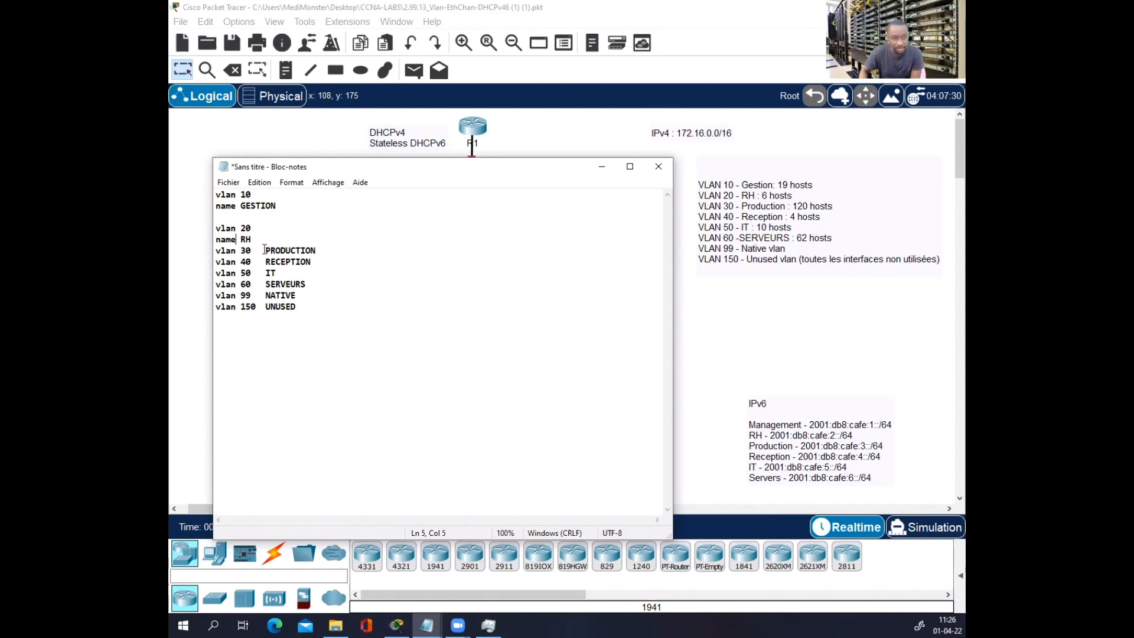
- Split the VLAN 30 row into vlan 30 and name PRODUCTION, without stray characters or a leading space
{"action": "left_click", "coordinate": [264, 249]}
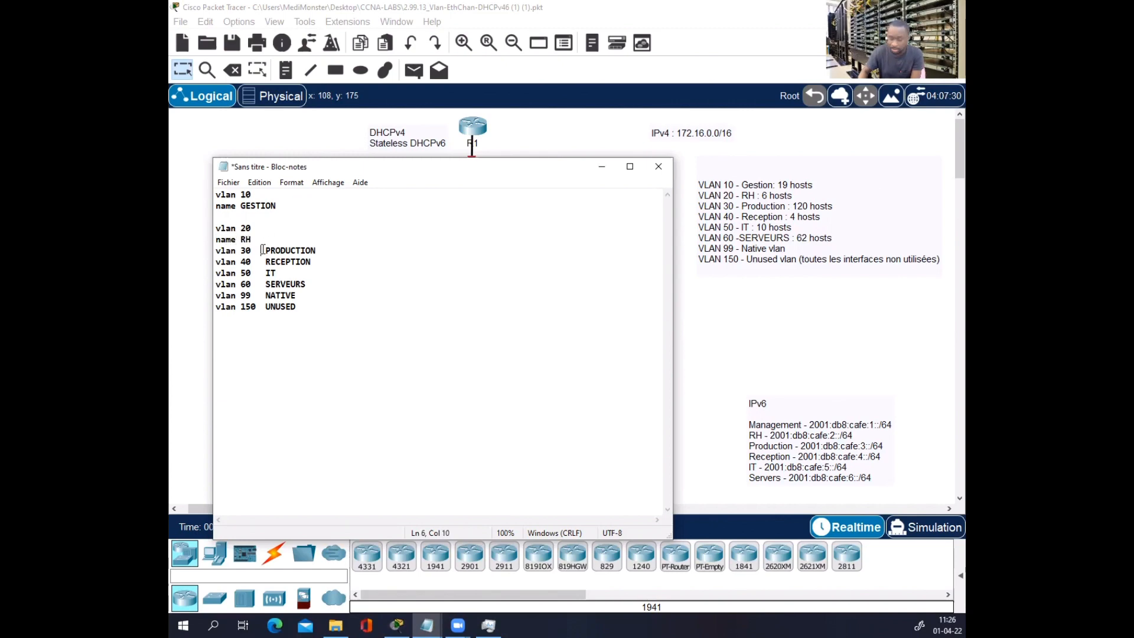
{"action": "key", "text": "Return"}
{"action": "type", "text": "an 30  a"}
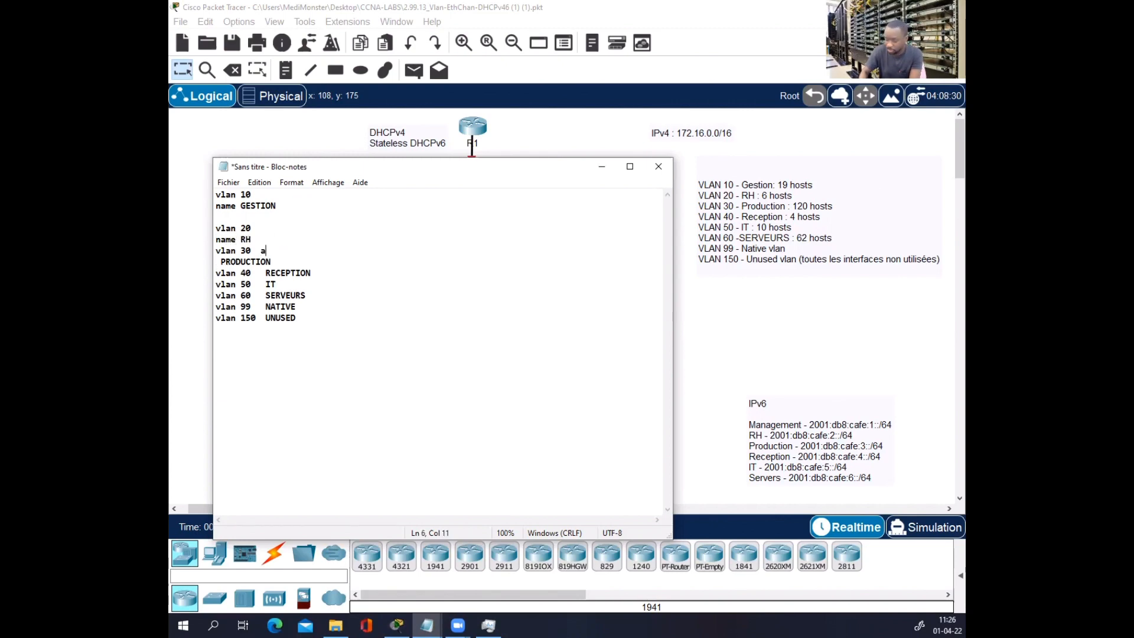
{"action": "type", "text": "me"}
{"action": "key", "text": "shift+Left"}
{"action": "key", "text": "shift+Left"}
{"action": "key", "text": "shift+Left"}
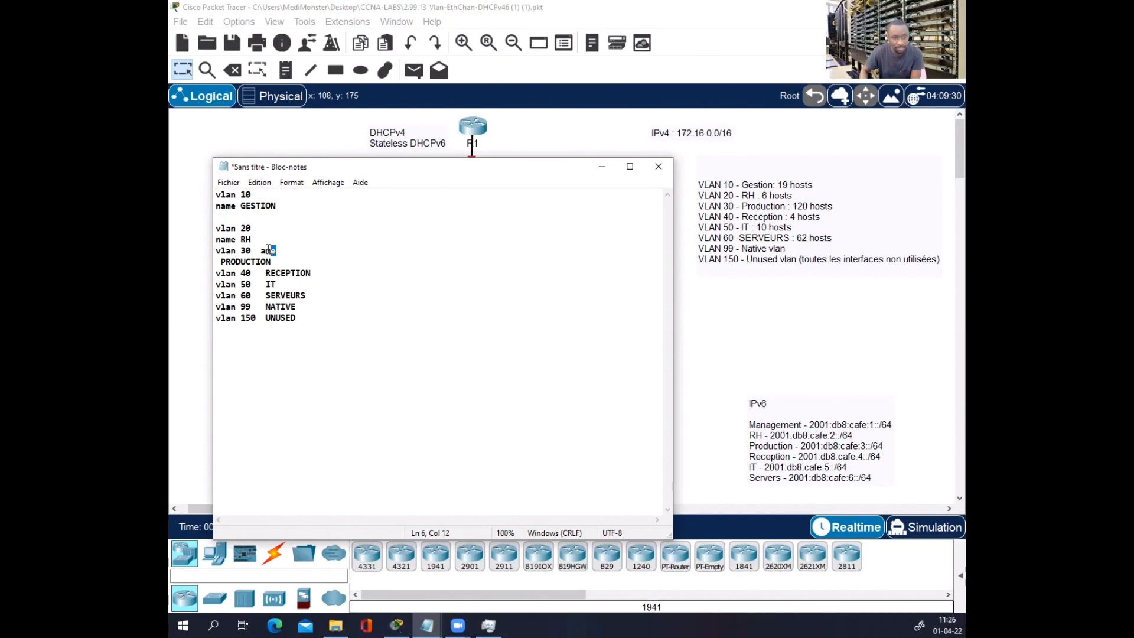
{"action": "key", "text": "BackSpace"}
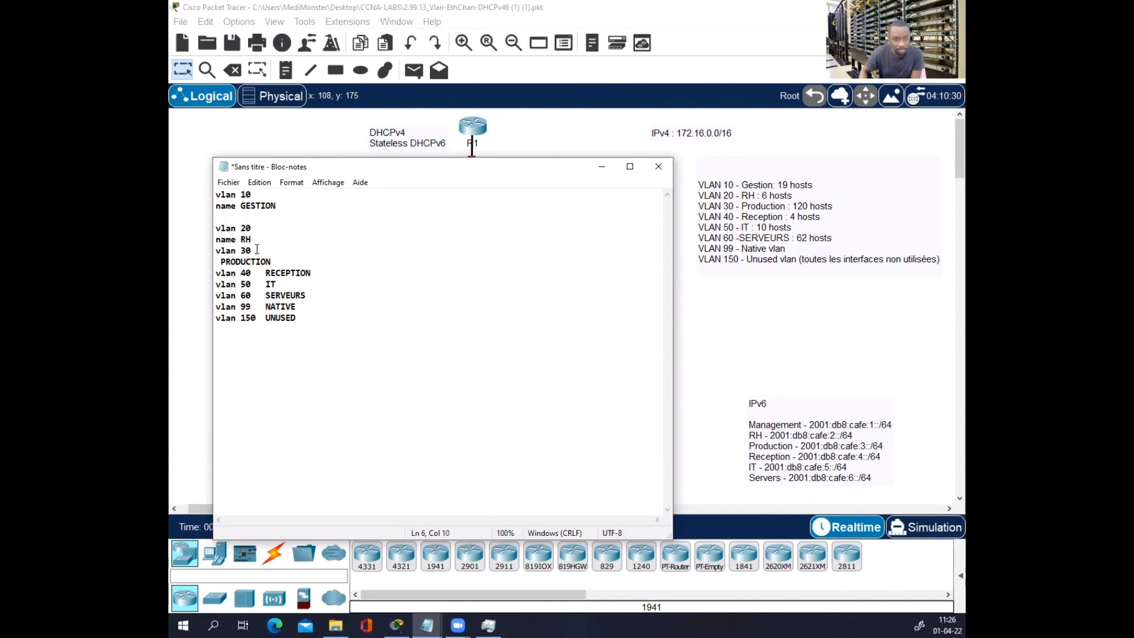
{"action": "left_click", "coordinate": [220, 259]}
{"action": "type", "text": "name"}
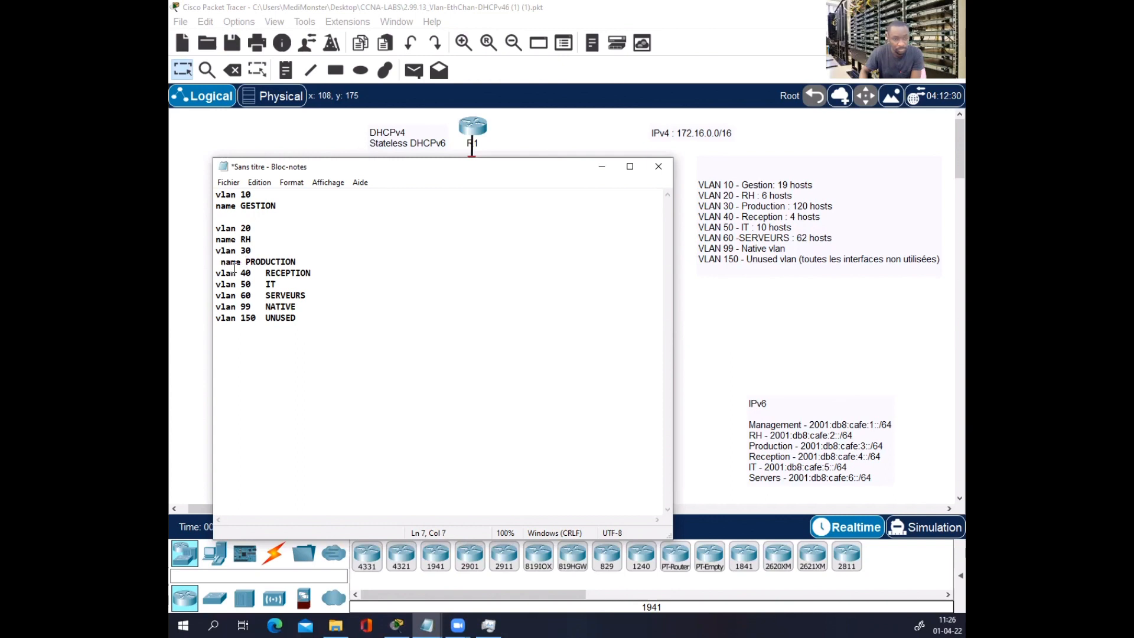
{"action": "key", "text": "BackSpace"}
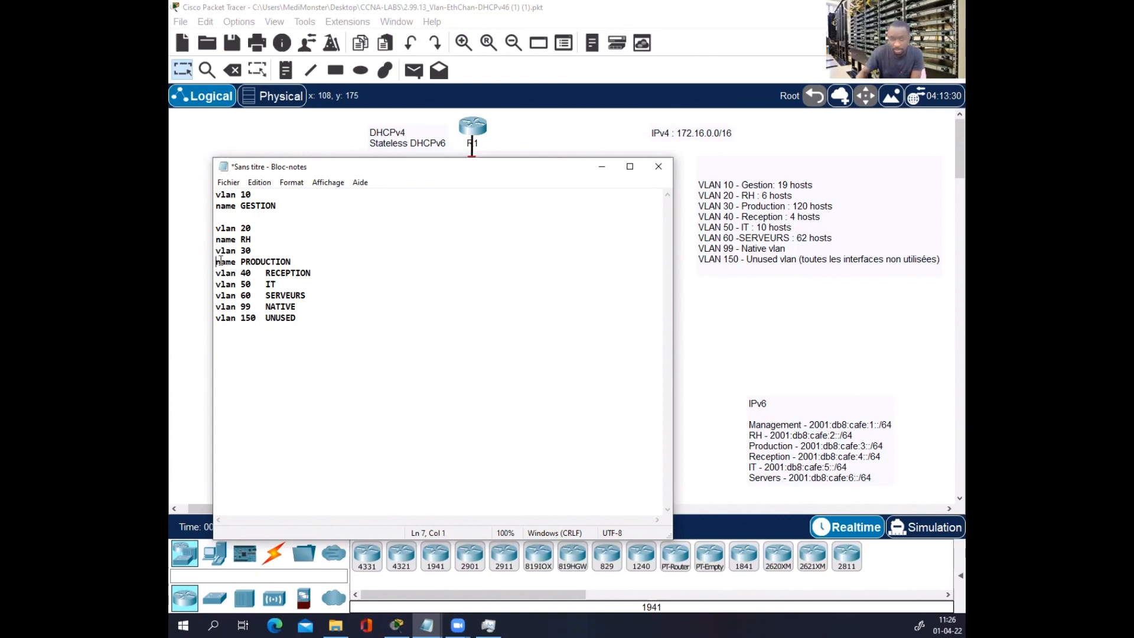
- Split the VLAN 40 and 50 rows so that name RECEPTION and name IT stand on their own lines
{"action": "left_click", "coordinate": [260, 273]}
{"action": "key", "text": "Return"}
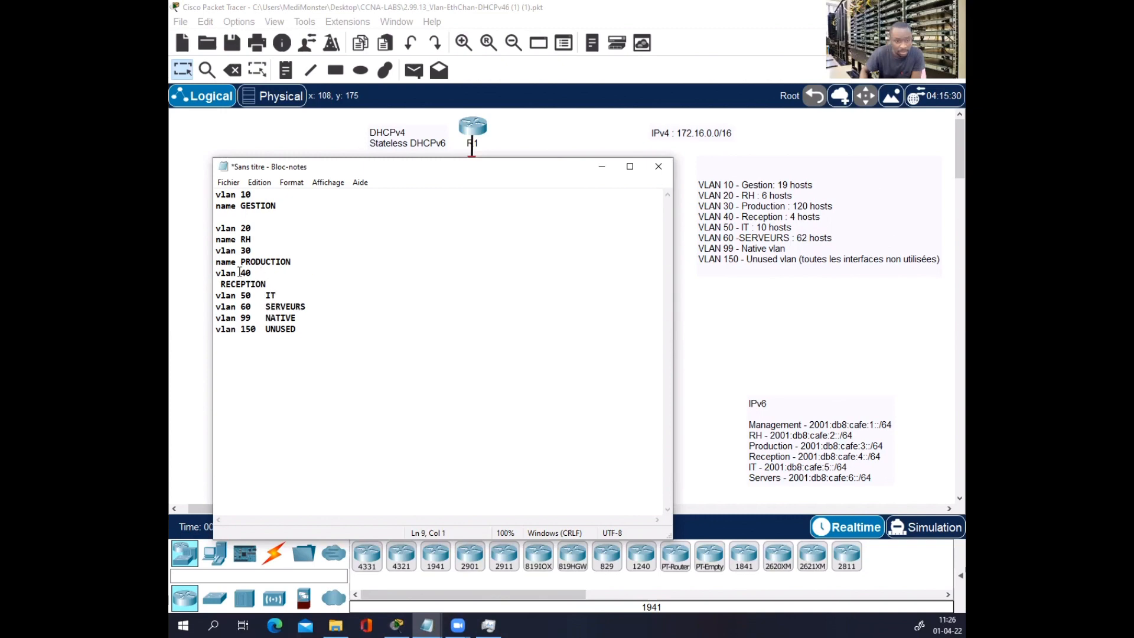
{"action": "left_click_drag", "start_coordinate": [237, 264], "coordinate": [219, 261]}
{"action": "left_click", "coordinate": [216, 286]}
{"action": "type", "text": "name"}
{"action": "left_click", "coordinate": [267, 295]}
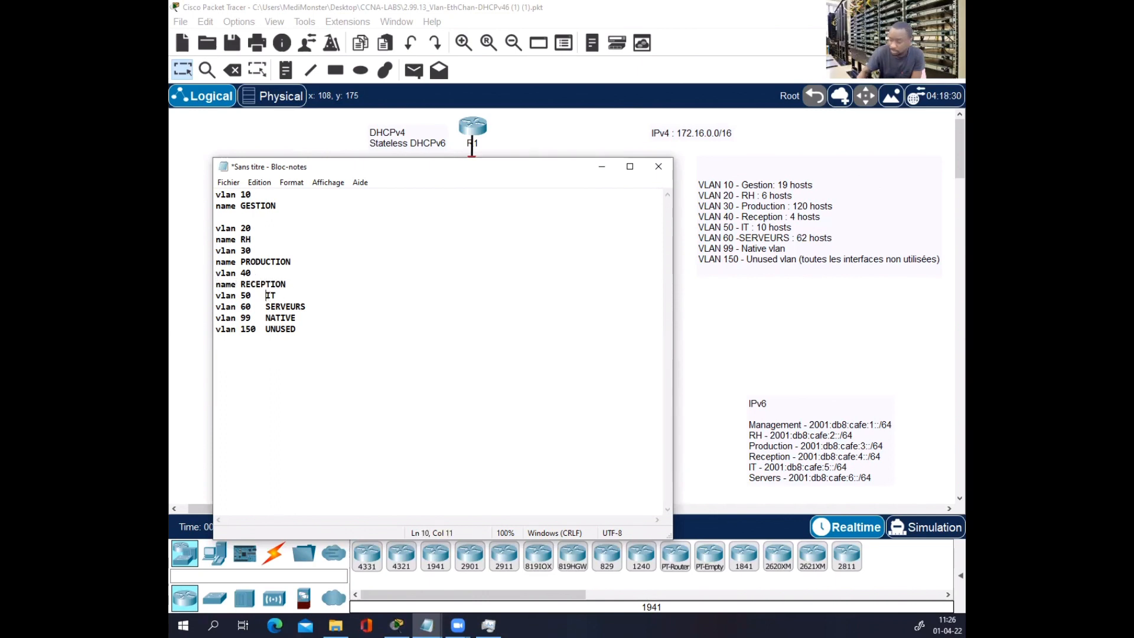
{"action": "key", "text": "Return"}
{"action": "type", "text": "name"}
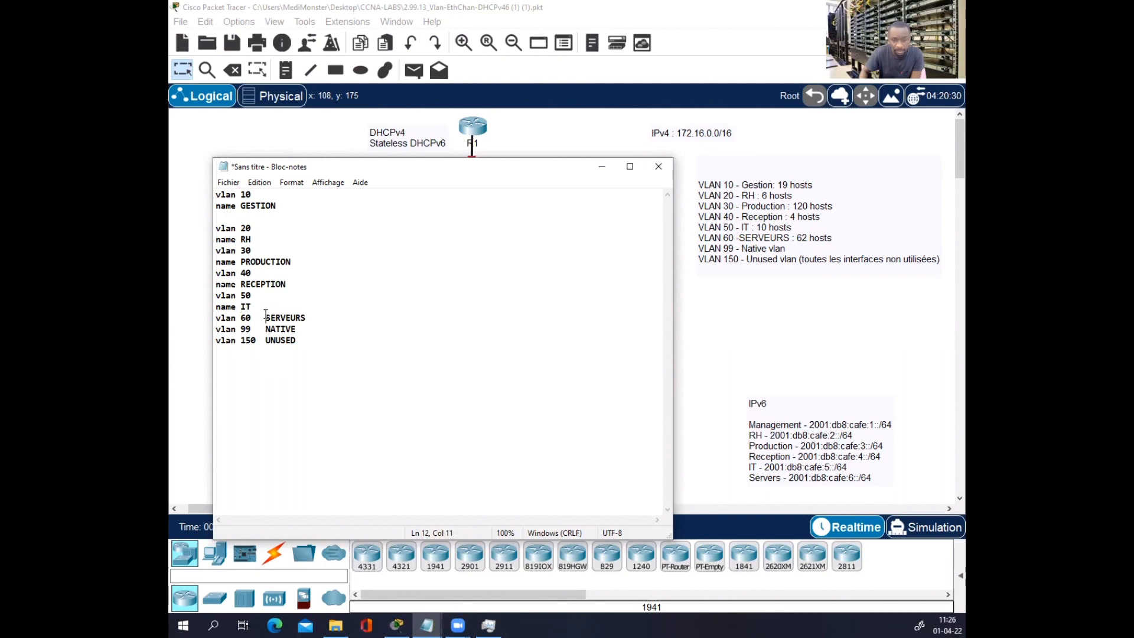
- Split the VLAN 60 and 99 rows so that name SERVEURS and name NATIVE stand on their own lines
{"action": "key", "text": "Return"}
{"action": "type", "text": "name"}
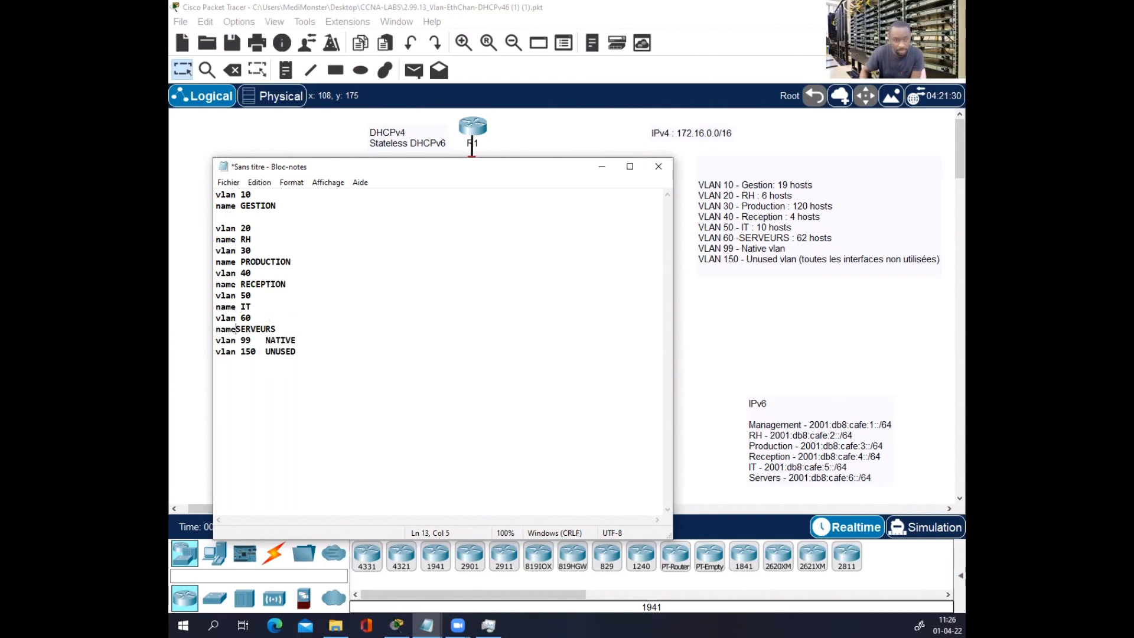
{"action": "key", "text": "Return"}
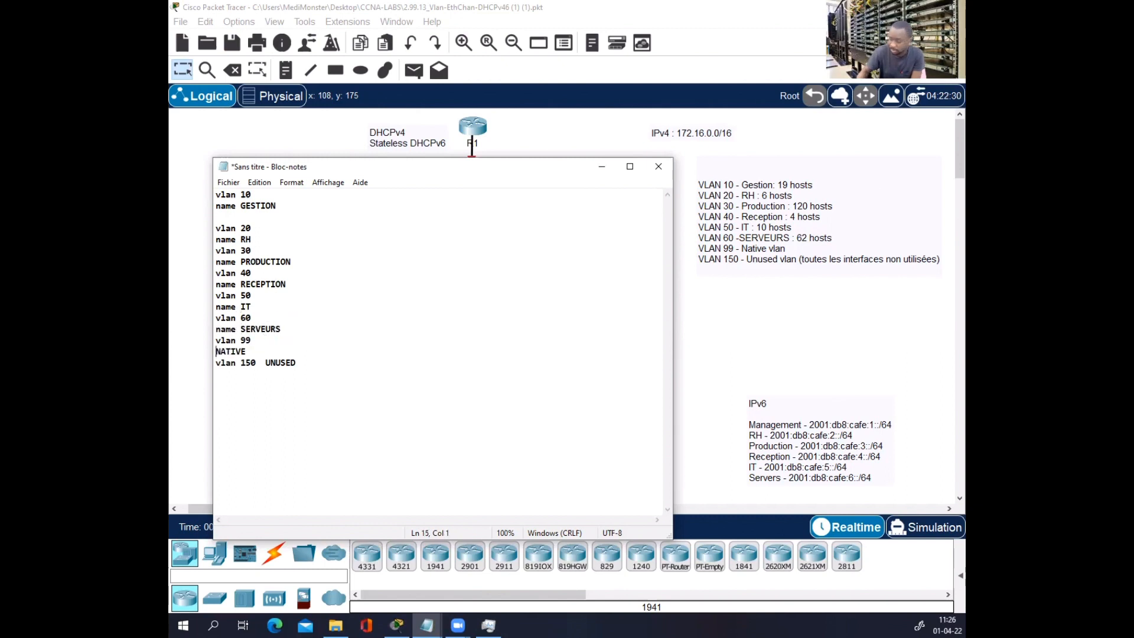
{"action": "type", "text": "name"}
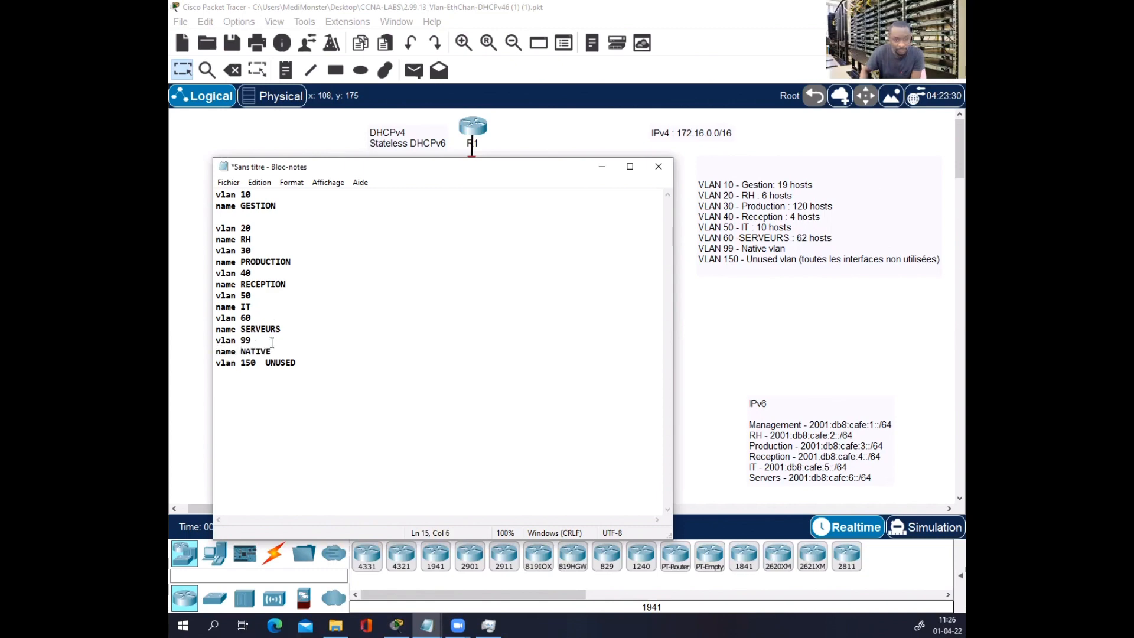
- Split the VLAN 150 row into vlan 150 and name UNUSED, keeping the note open
{"action": "key", "text": "Return"}
{"action": "key", "text": "alt+F4"}
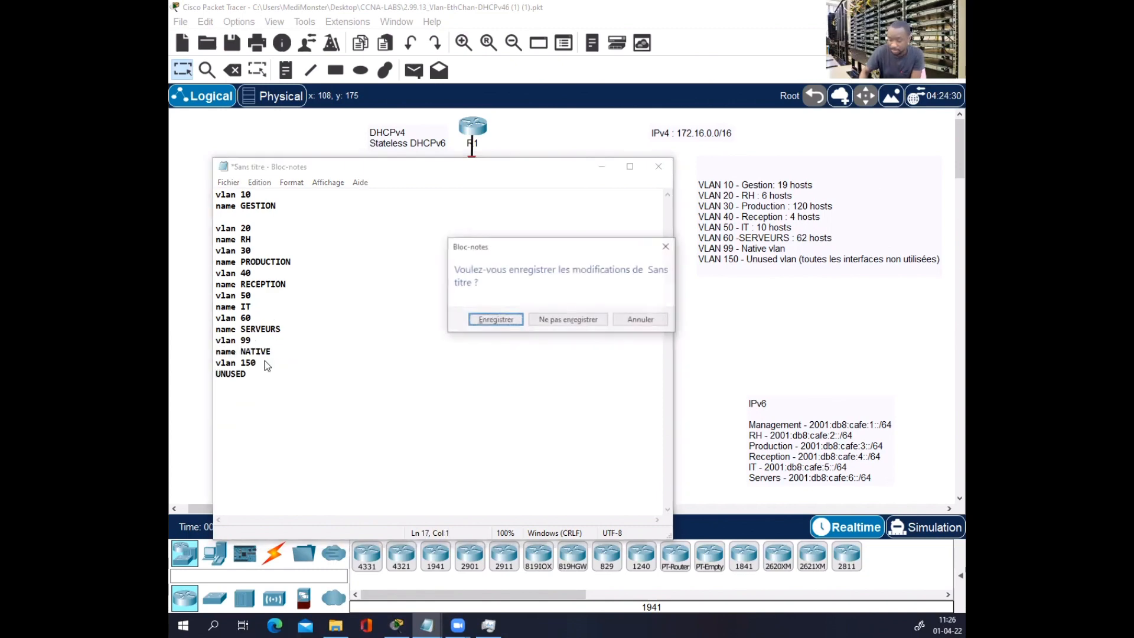
{"action": "left_click", "coordinate": [631, 323]}
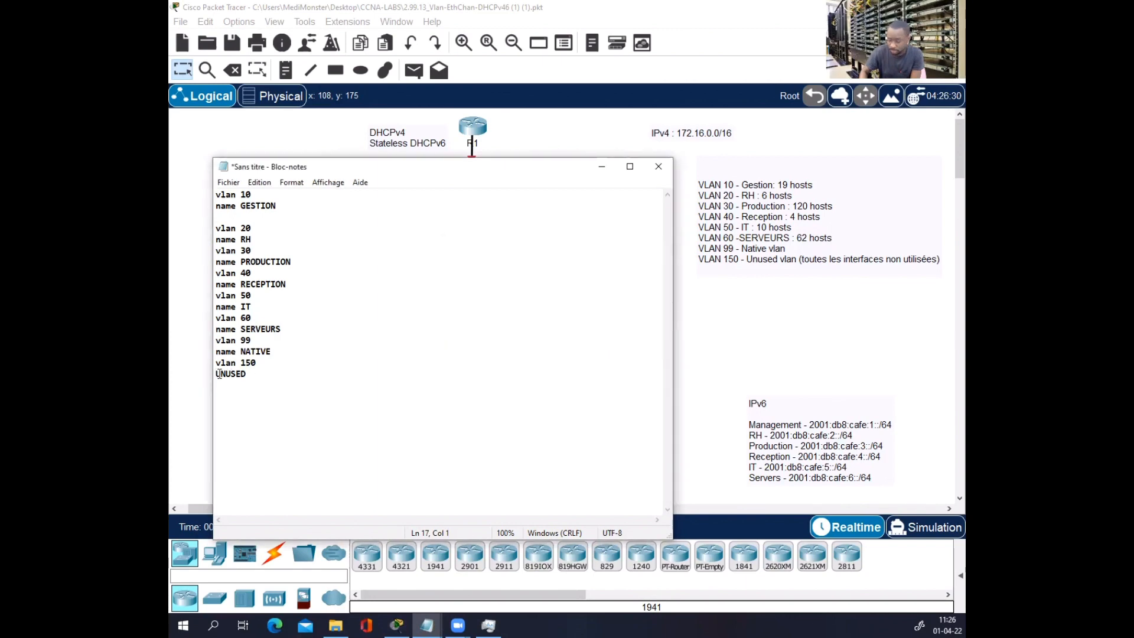
{"action": "type", "text": "name"}
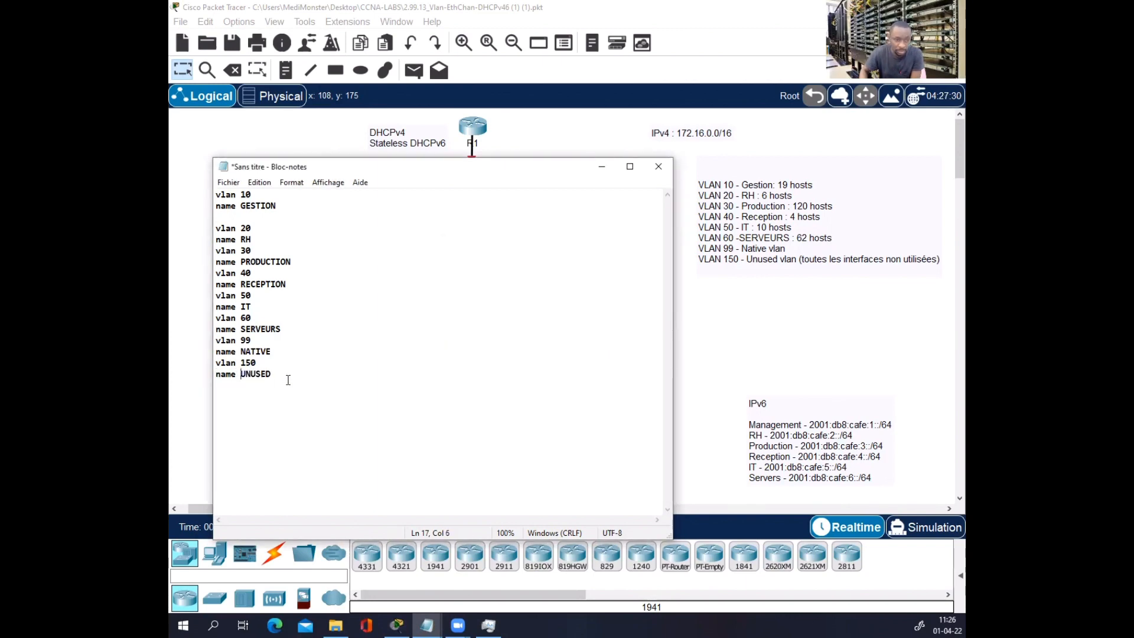
- Copy the whole VLAN command script, from vlan 10 to name UNUSED, and minimise the note
{"action": "left_click_drag", "start_coordinate": [288, 380], "coordinate": [218, 196]}
{"action": "right_click", "coordinate": [218, 196]}
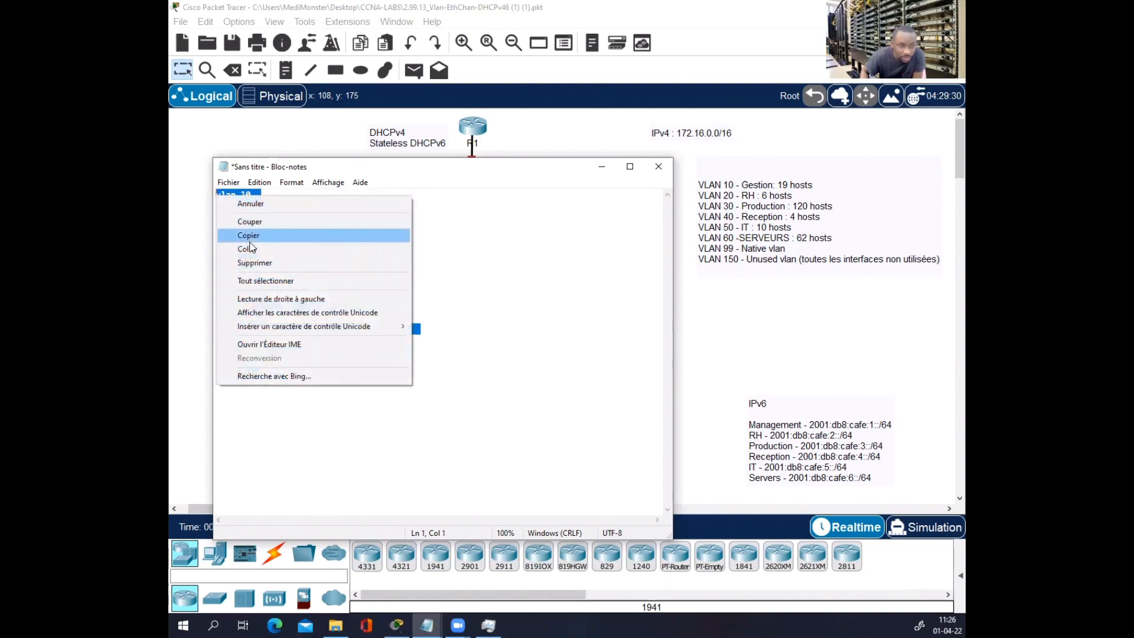
{"action": "left_click", "coordinate": [248, 236]}
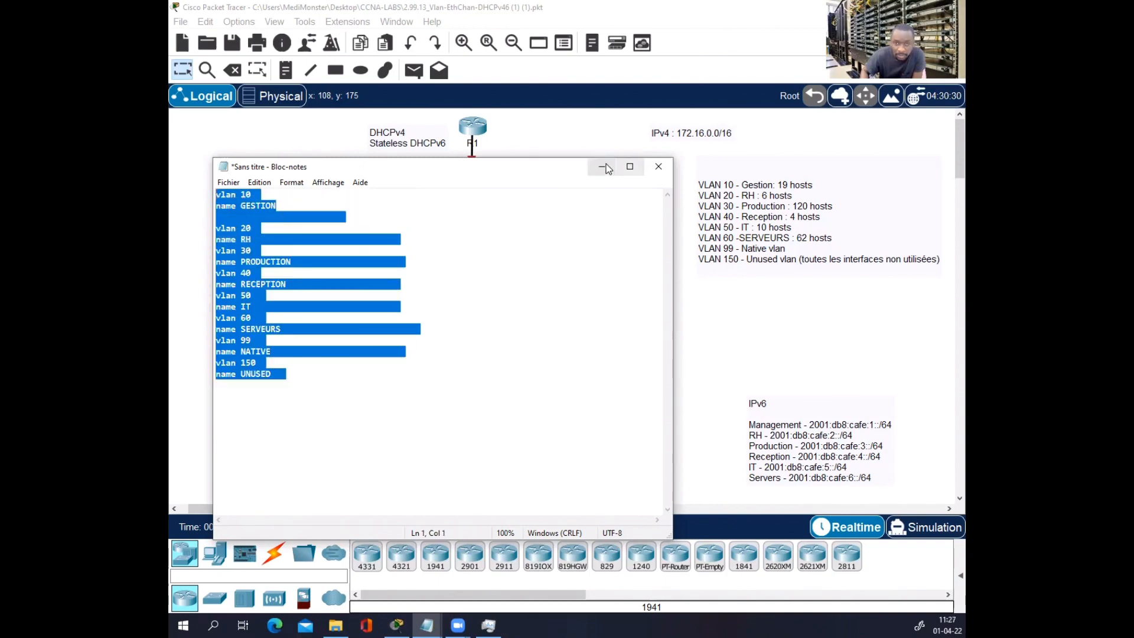
{"action": "left_click", "coordinate": [602, 165]}
- Open S1's command line and leave VLAN configuration mode for global configuration mode with exi
{"action": "left_click", "coordinate": [370, 290]}
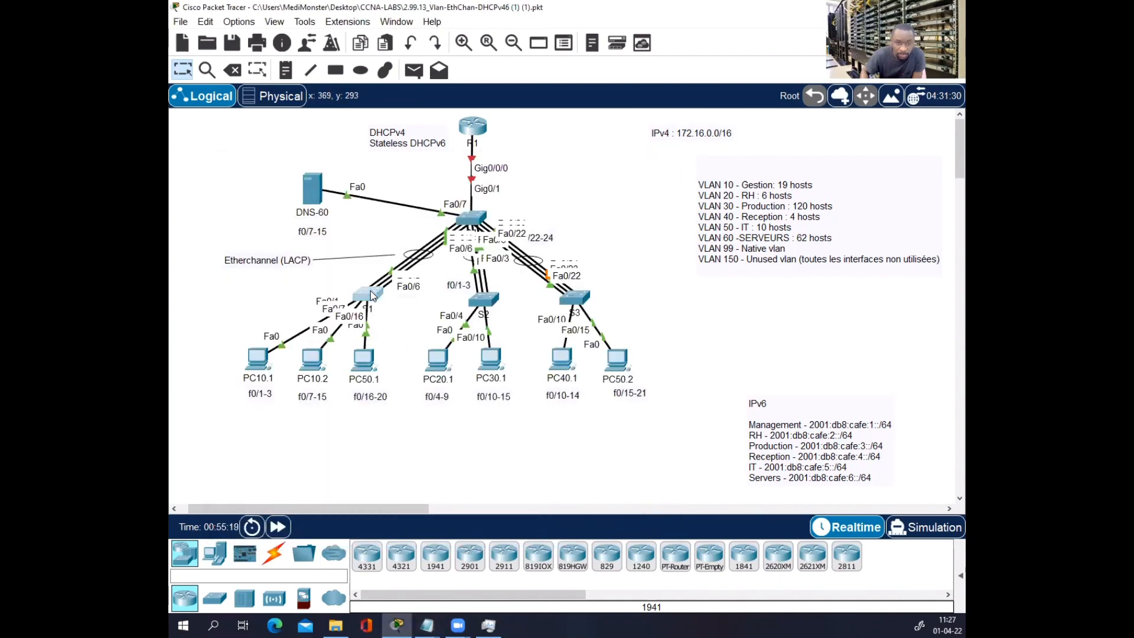
{"action": "left_click", "coordinate": [742, 94]}
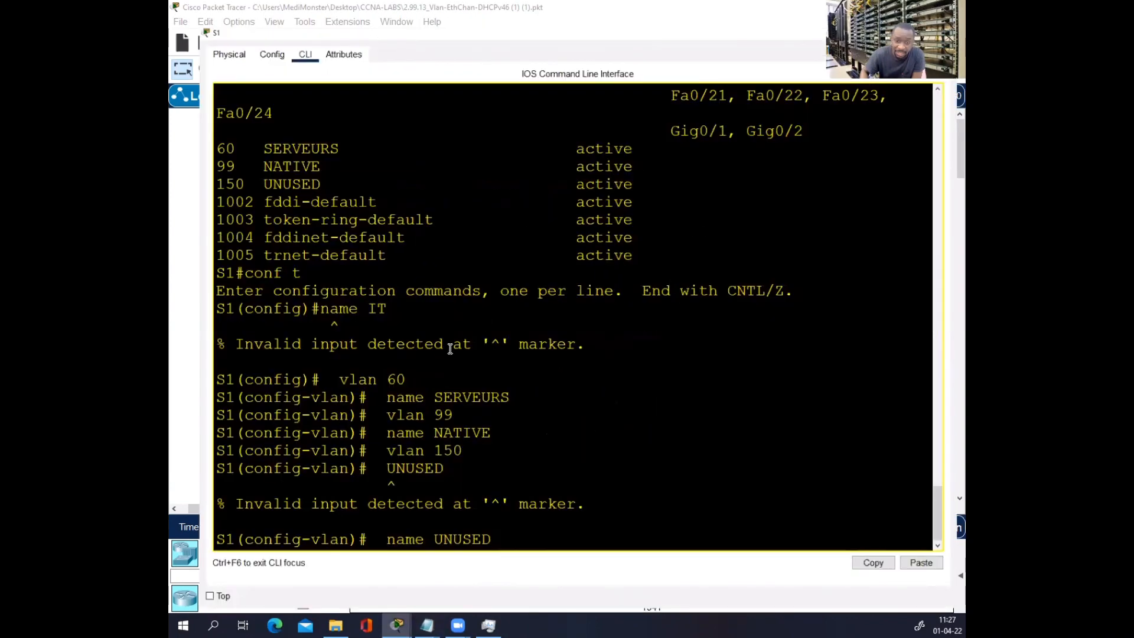
{"action": "key", "text": "Return"}
{"action": "key", "text": "Return"}
{"action": "key", "text": "Return"}
{"action": "key", "text": "Return"}
{"action": "type", "text": "exi"}
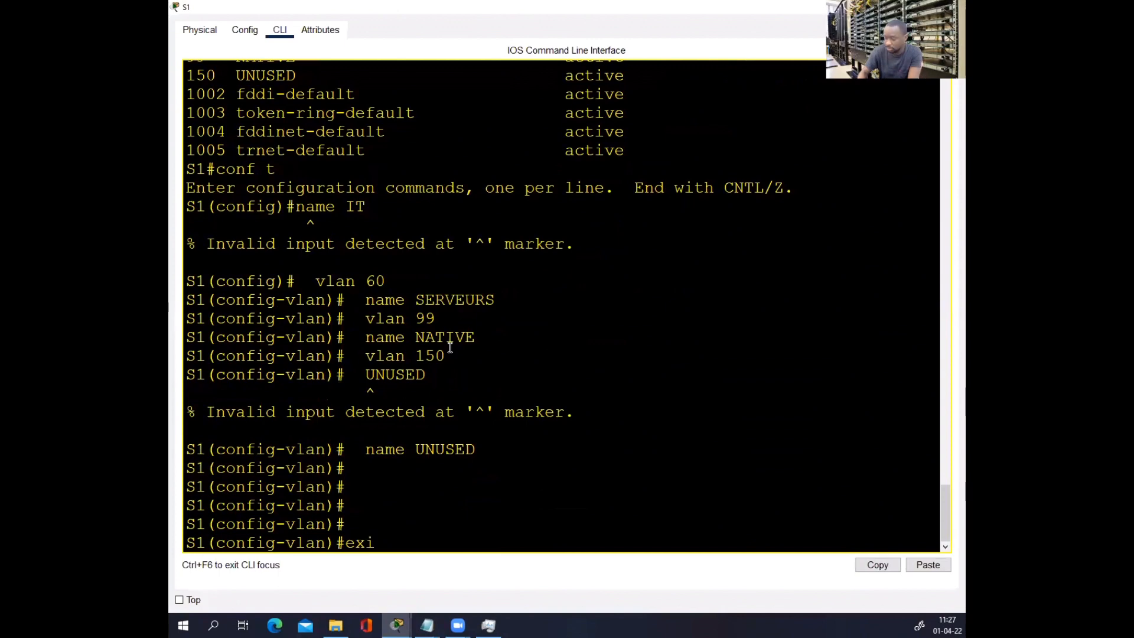
{"action": "key", "text": "Return"}
{"action": "key", "text": "Return"}
{"action": "key", "text": "Return"}
{"action": "key", "text": "Return"}
{"action": "key", "text": "Return"}
{"action": "key", "text": "Return"}
{"action": "key", "text": "Return"}
{"action": "key", "text": "Return"}
{"action": "key", "text": "Return"}
{"action": "key", "text": "Return"}
{"action": "key", "text": "Return"}
{"action": "key", "text": "Return"}
- Paste the copied VLAN script into S1's command line, run it, and leave configuration mode with end
{"action": "right_click", "coordinate": [451, 348]}
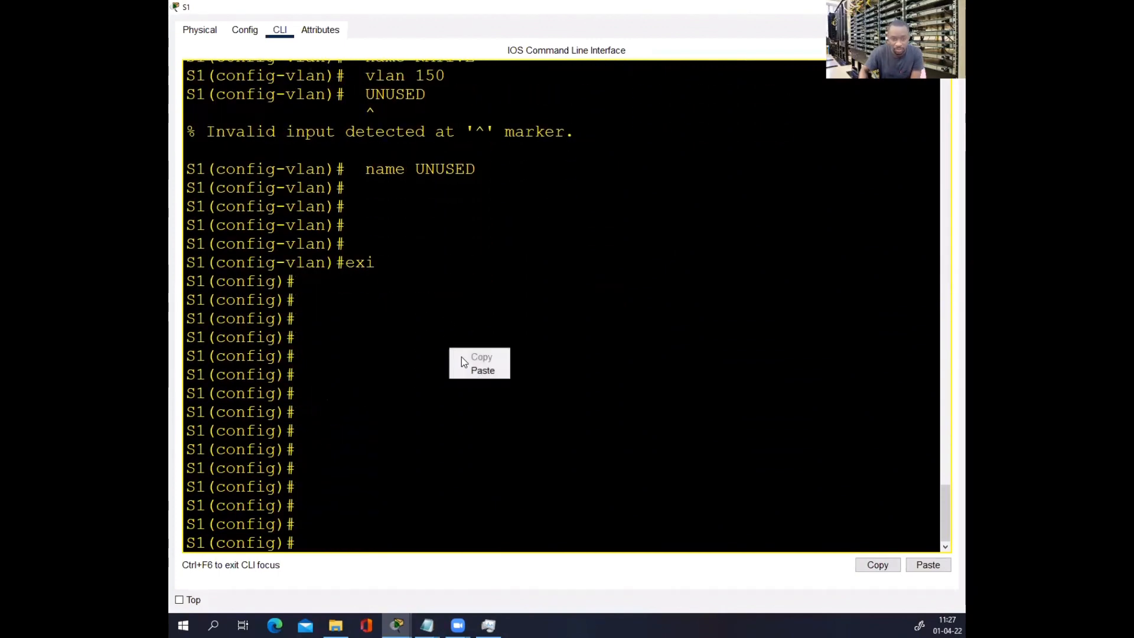
{"action": "left_click", "coordinate": [469, 371]}
{"action": "key", "text": "Return"}
{"action": "key", "text": "Return"}
{"action": "key", "text": "Return"}
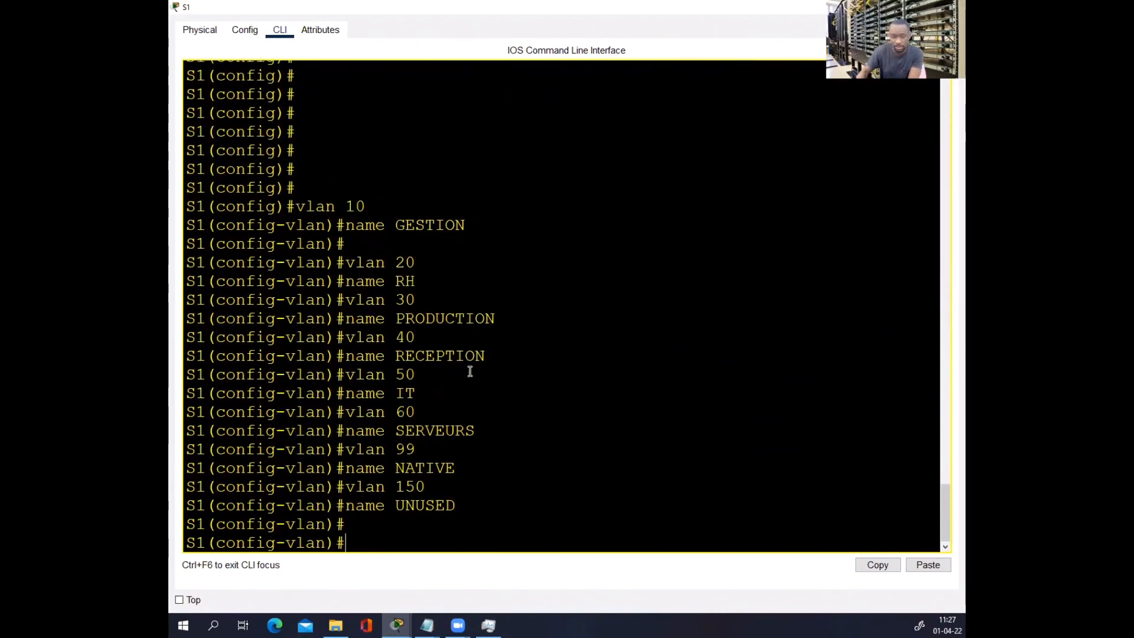
{"action": "type", "text": "end"}
{"action": "key", "text": "Return"}
- Run sh vlan brief on S1 and check the created VLAN entries from VLAN 10 onward
{"action": "type", "text": "sh"}
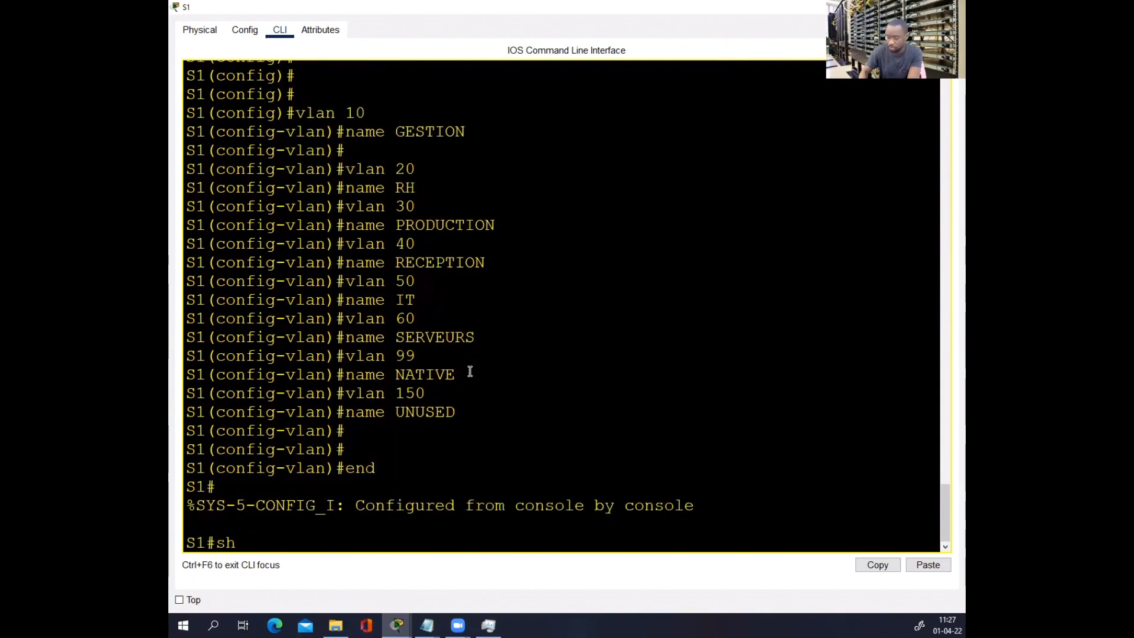
{"action": "type", "text": " vla,"}
{"action": "key", "text": "BackSpace"}
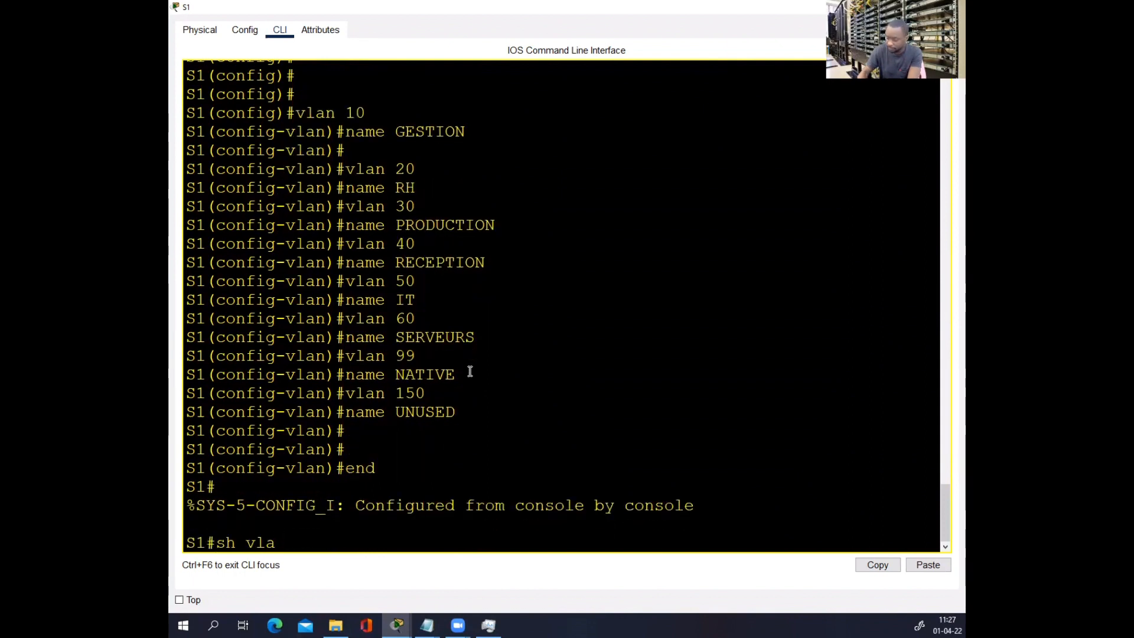
{"action": "type", "text": "n bri"}
{"action": "key", "text": "Tab"}
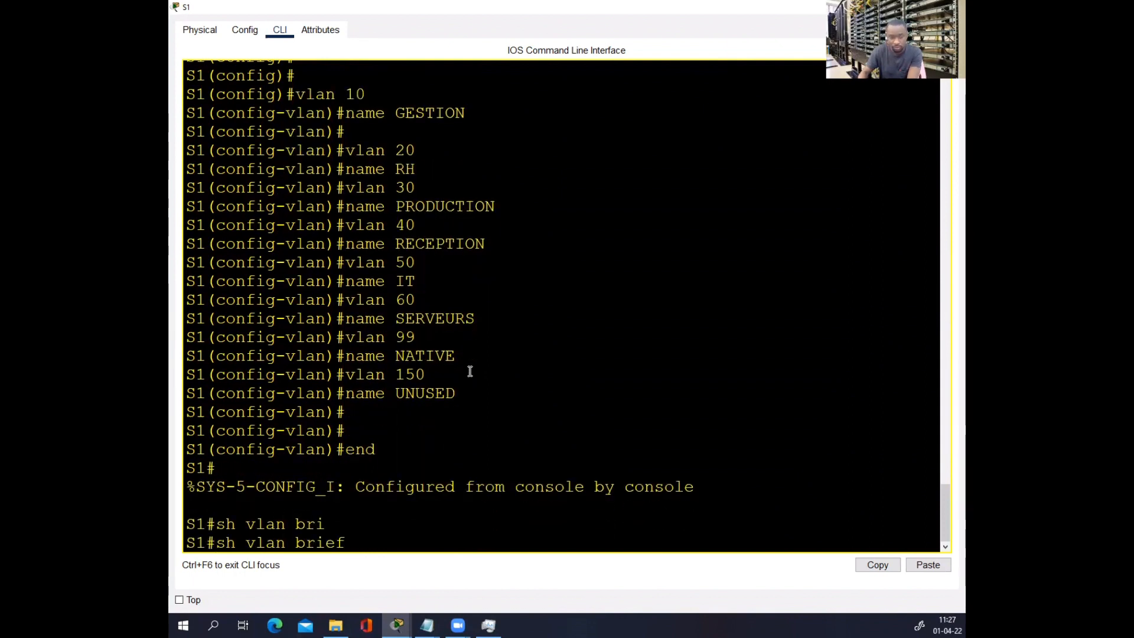
{"action": "key", "text": "Return"}
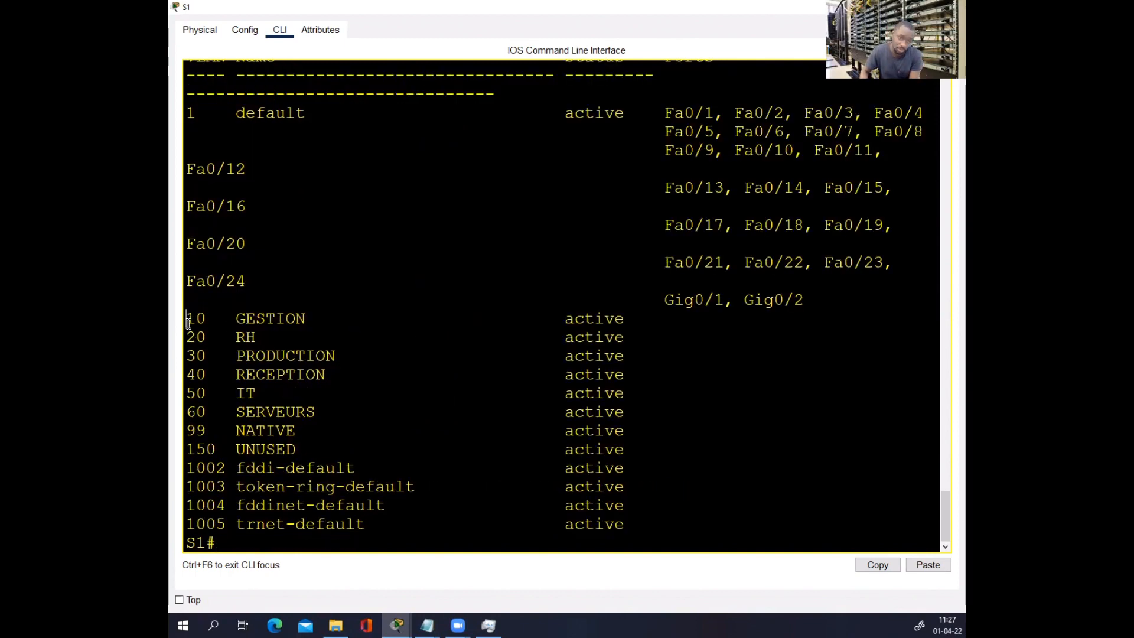
{"action": "left_click_drag", "start_coordinate": [186, 314], "coordinate": [325, 430]}
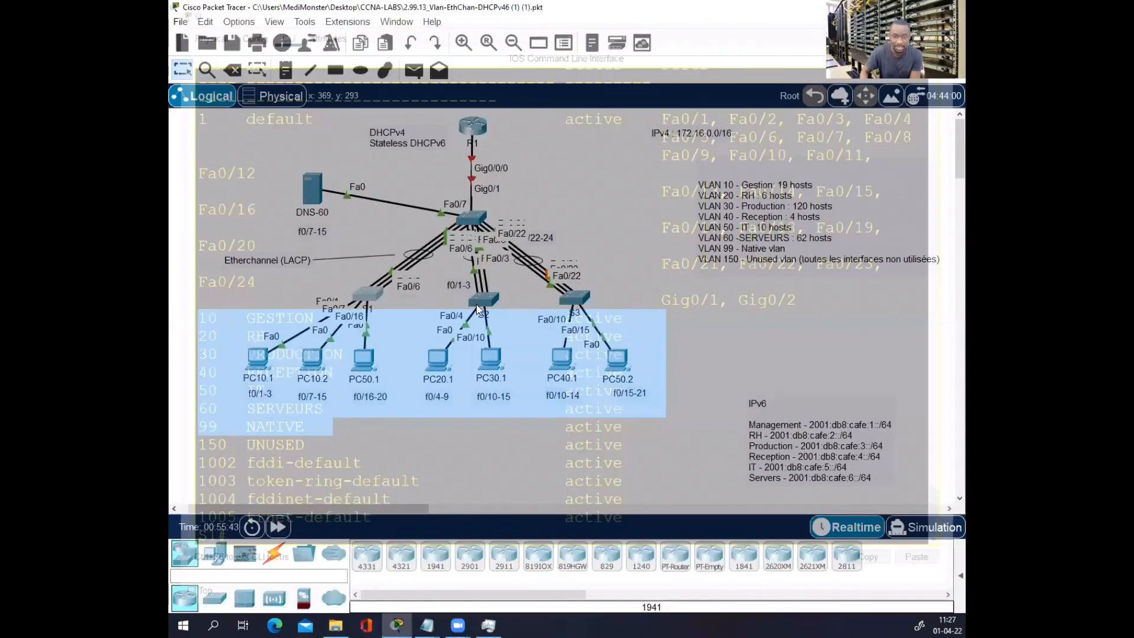
- Open switch S2's command line and enter global configuration mode with en and conf t
{"action": "left_click", "coordinate": [483, 300]}
{"action": "left_click", "coordinate": [460, 120]}
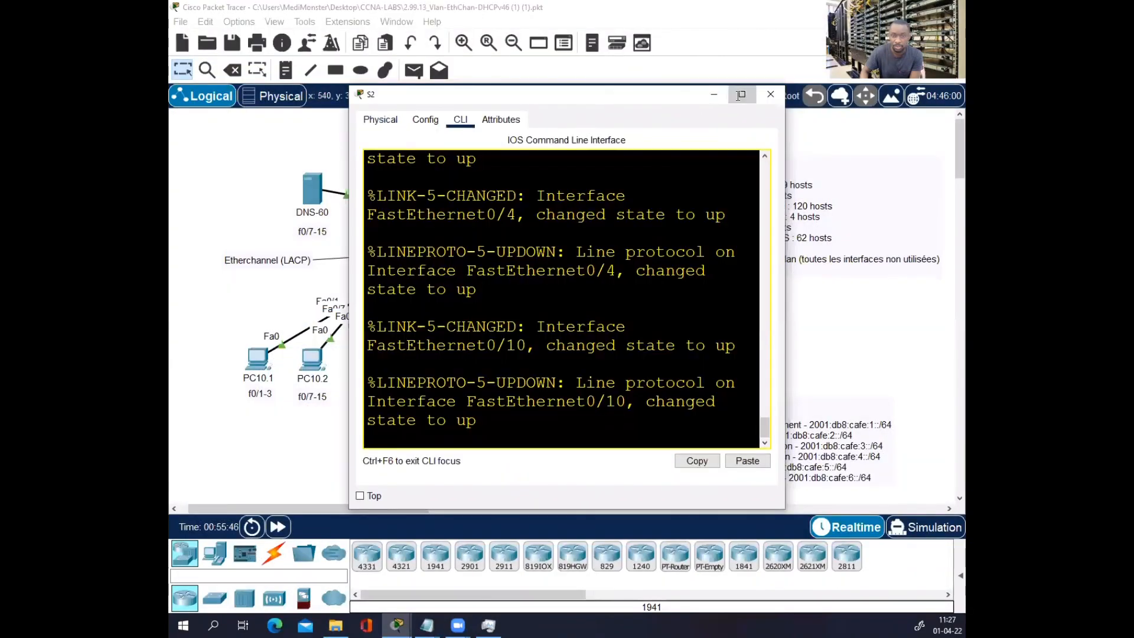
{"action": "left_click", "coordinate": [741, 95]}
{"action": "key", "text": "Return"}
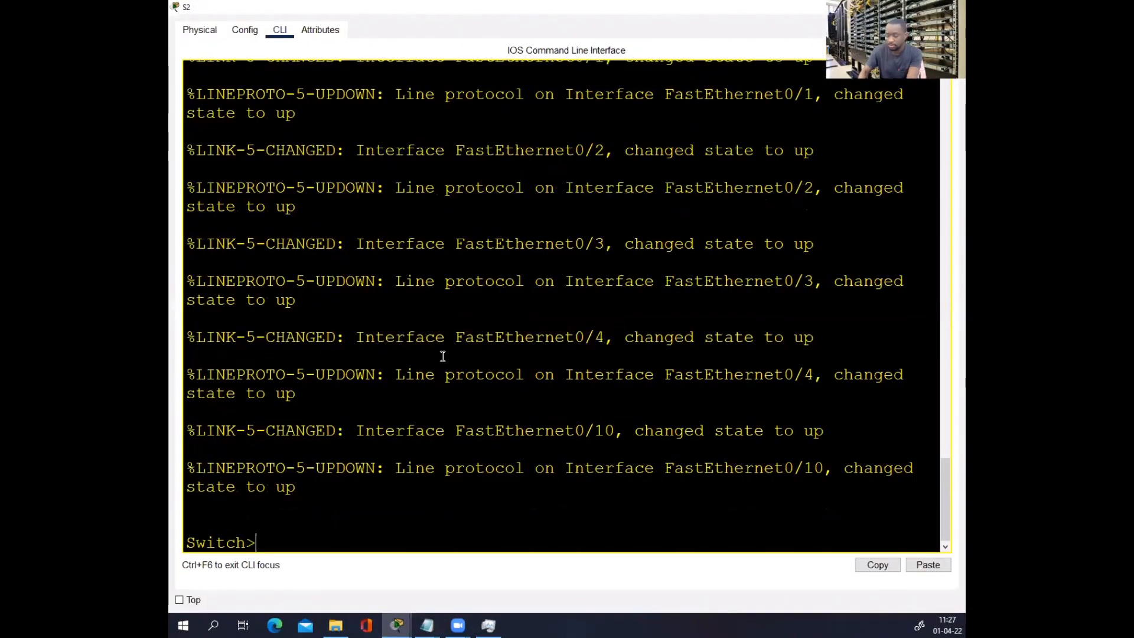
{"action": "key", "text": "Return"}
{"action": "type", "text": "en"}
{"action": "key", "text": "Return"}
{"action": "key", "text": "Return"}
{"action": "key", "text": "Return"}
{"action": "type", "text": "conf t"}
{"action": "key", "text": "Return"}
{"action": "key", "text": "Return"}
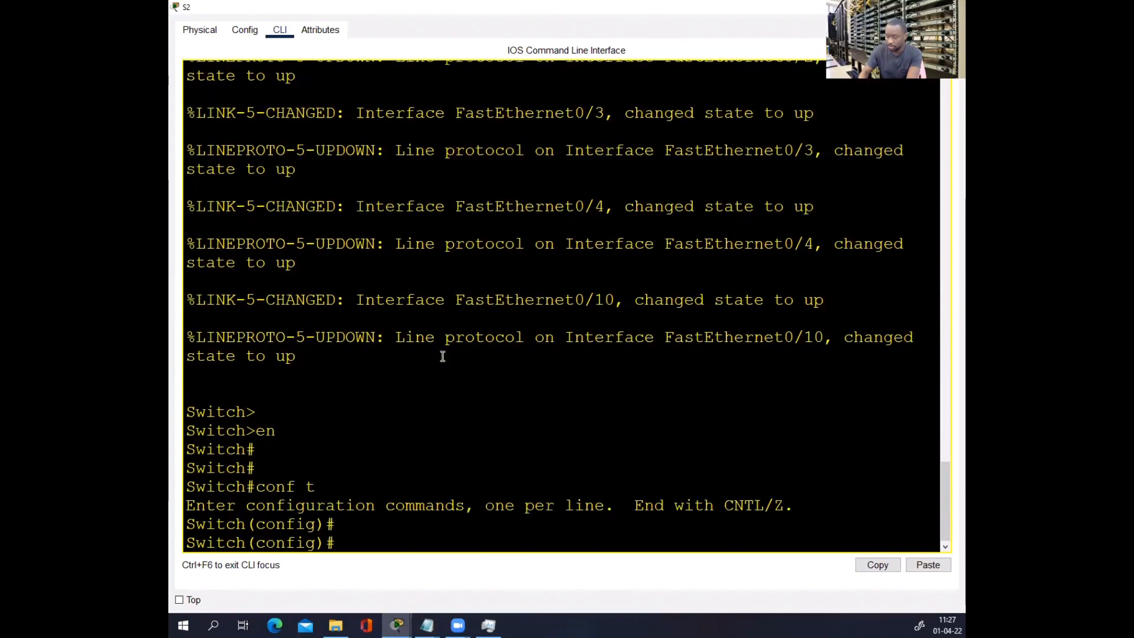
- Set the hostname of the second access switch to S2
{"action": "type", "text": "ho"}
{"action": "key", "text": "Tab"}
{"action": "type", "text": "S2"}
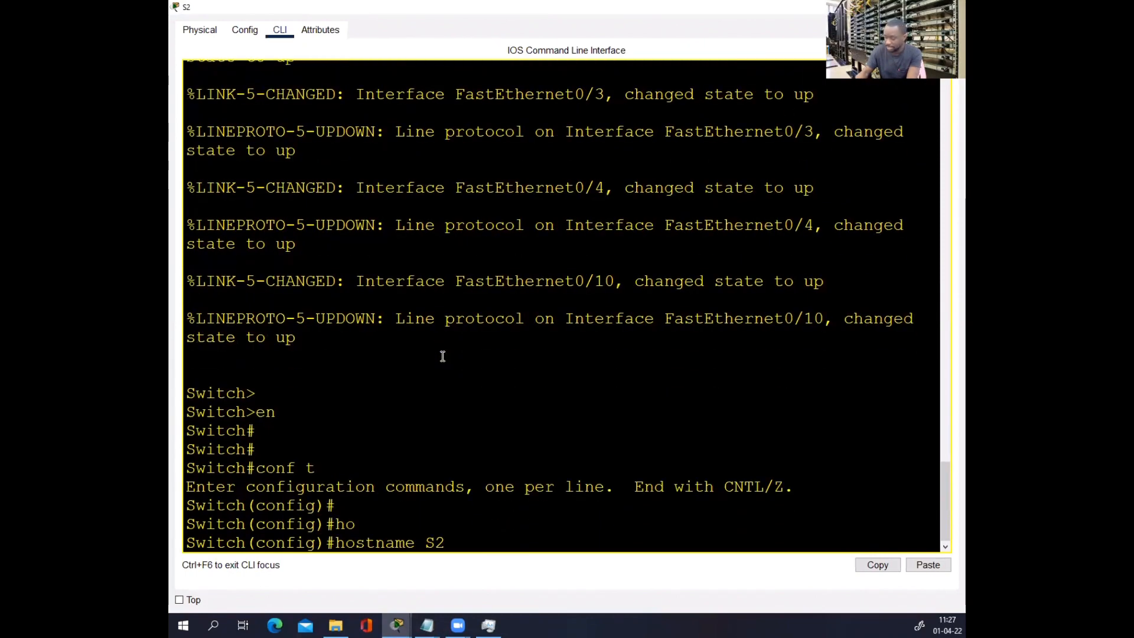
{"action": "key", "text": "Return"}
- Paste and run the copied VLAN script in S2's global configuration mode, then dismiss the S2 window
{"action": "right_click", "coordinate": [442, 357]}
{"action": "left_click", "coordinate": [456, 377]}
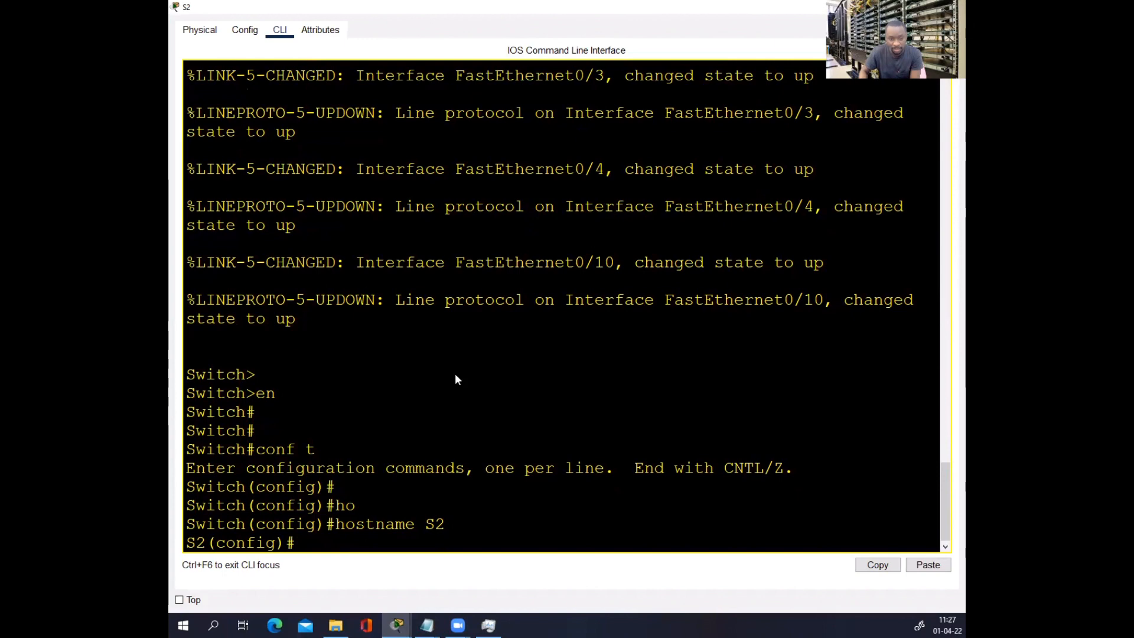
{"action": "key", "text": "Return"}
{"action": "key", "text": "Return"}
{"action": "key", "text": "Return"}
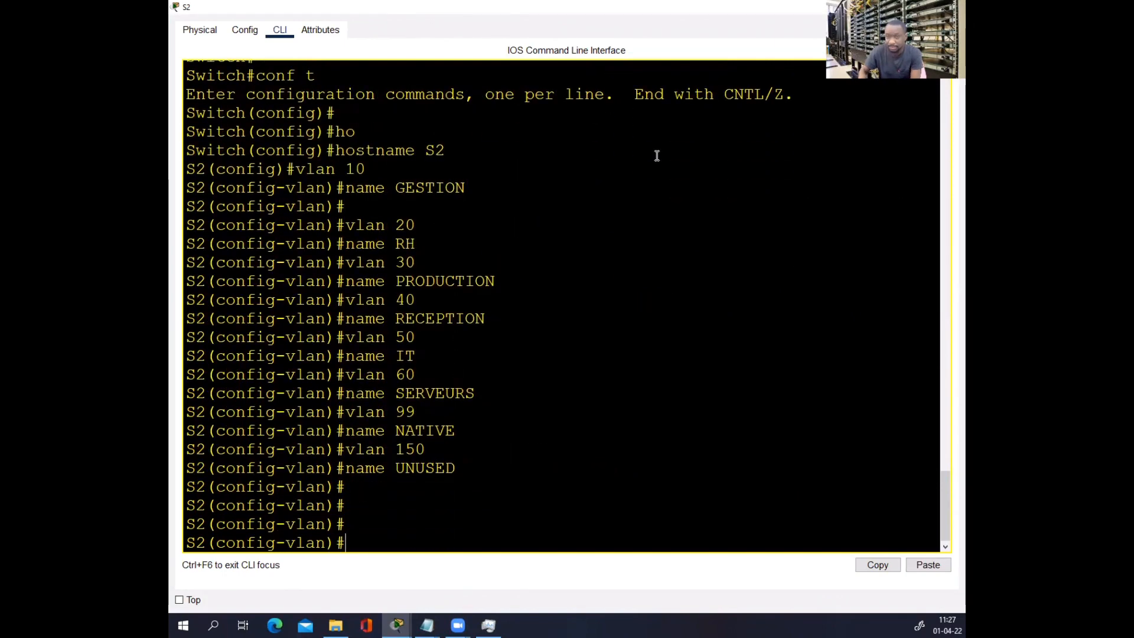
{"action": "left_click", "coordinate": [951, 7]}
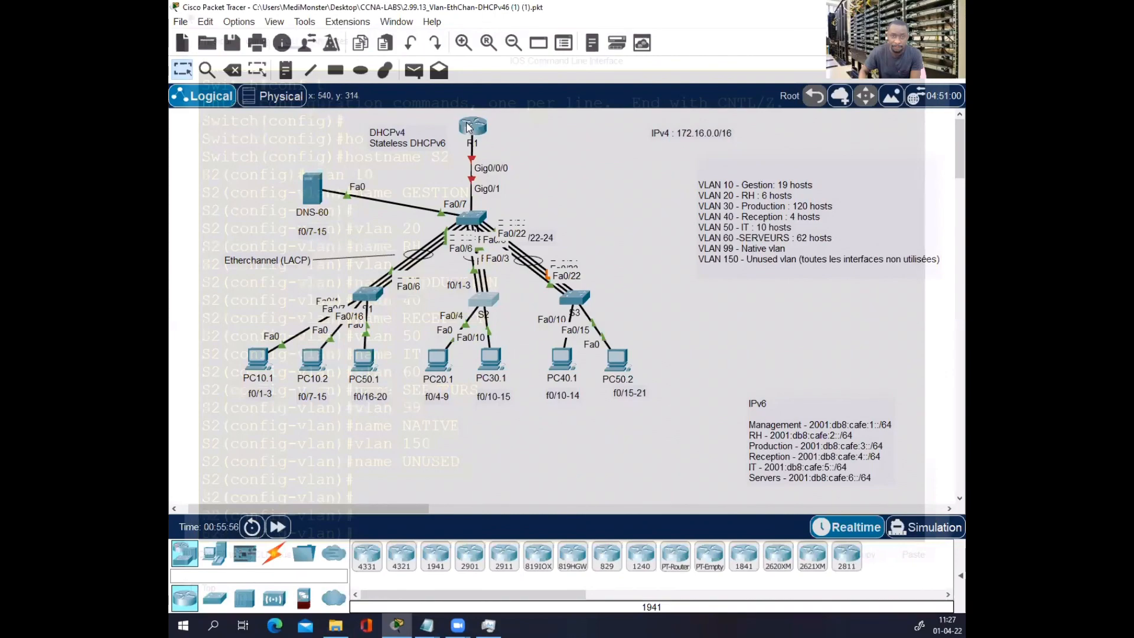
- Open switch S3's command line and enter global configuration mode with EN and CONF T
{"action": "left_click", "coordinate": [575, 298]}
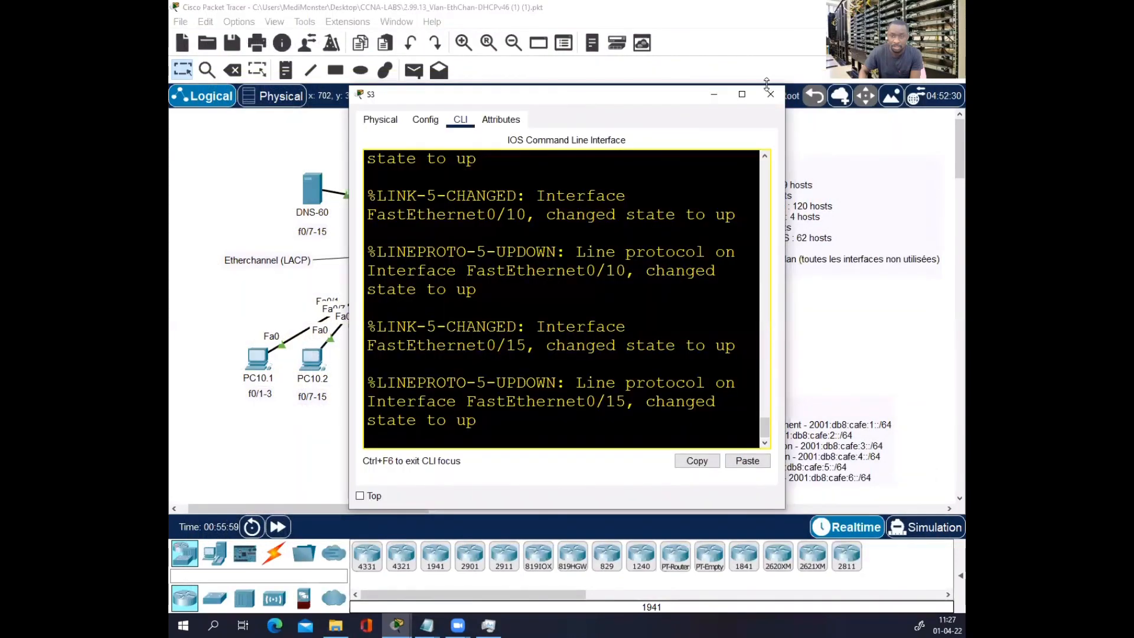
{"action": "left_click", "coordinate": [742, 94]}
{"action": "type", "text": "EN"}
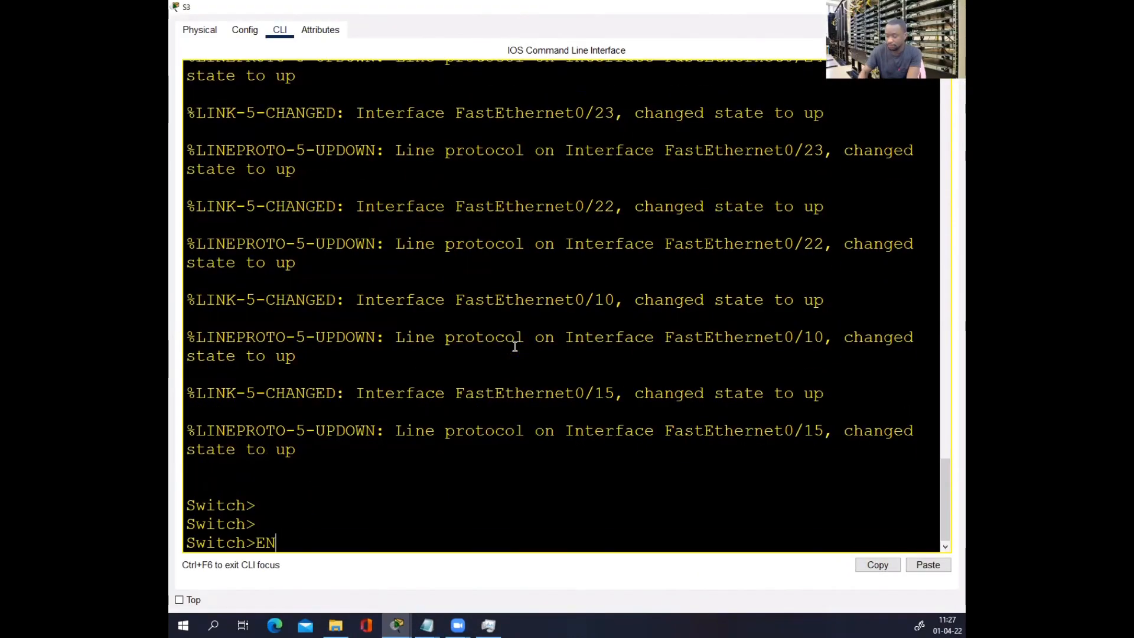
{"action": "key", "text": "Return"}
{"action": "type", "text": "CONF T"}
{"action": "key", "text": "Return"}
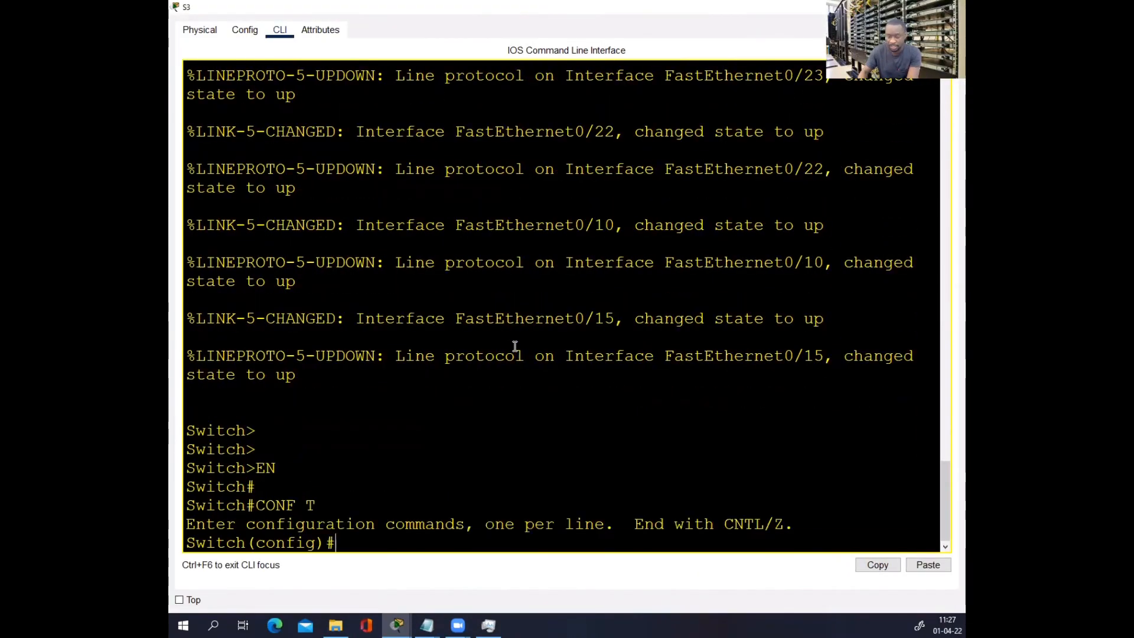
- Set the hostname of the third access switch to S3
{"action": "type", "text": "hos"}
{"action": "key", "text": "Tab"}
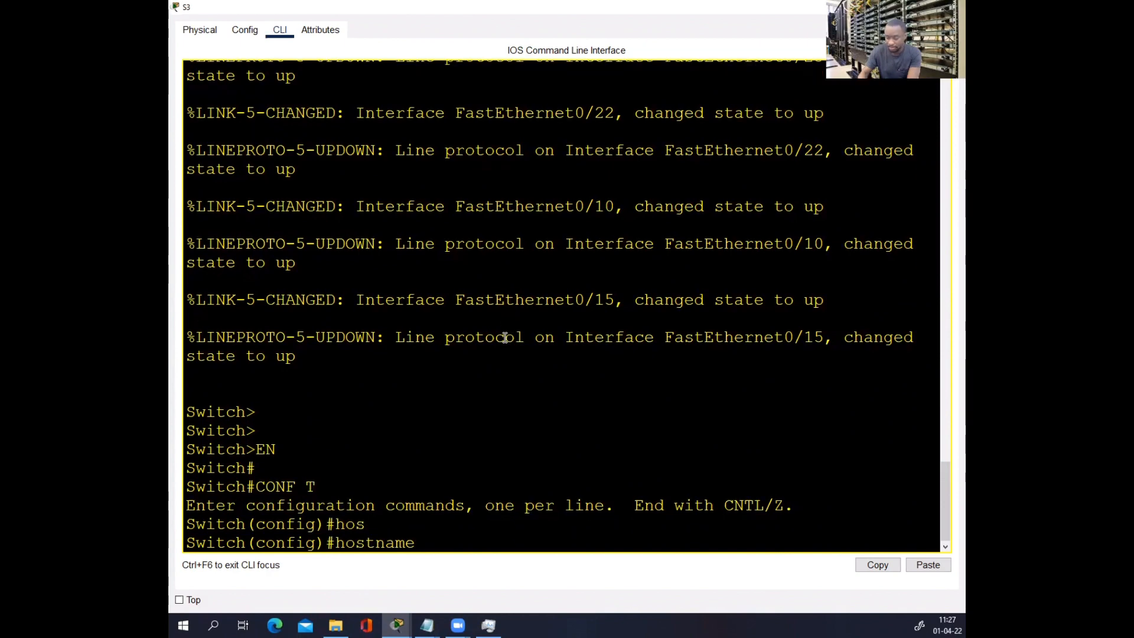
{"action": "type", "text": "S3"}
{"action": "key", "text": "Return"}
{"action": "key", "text": "Return"}
- Paste the copied VLAN script into S3, leave configuration mode with end, and dismiss the S3 window
{"action": "right_click", "coordinate": [505, 338]}
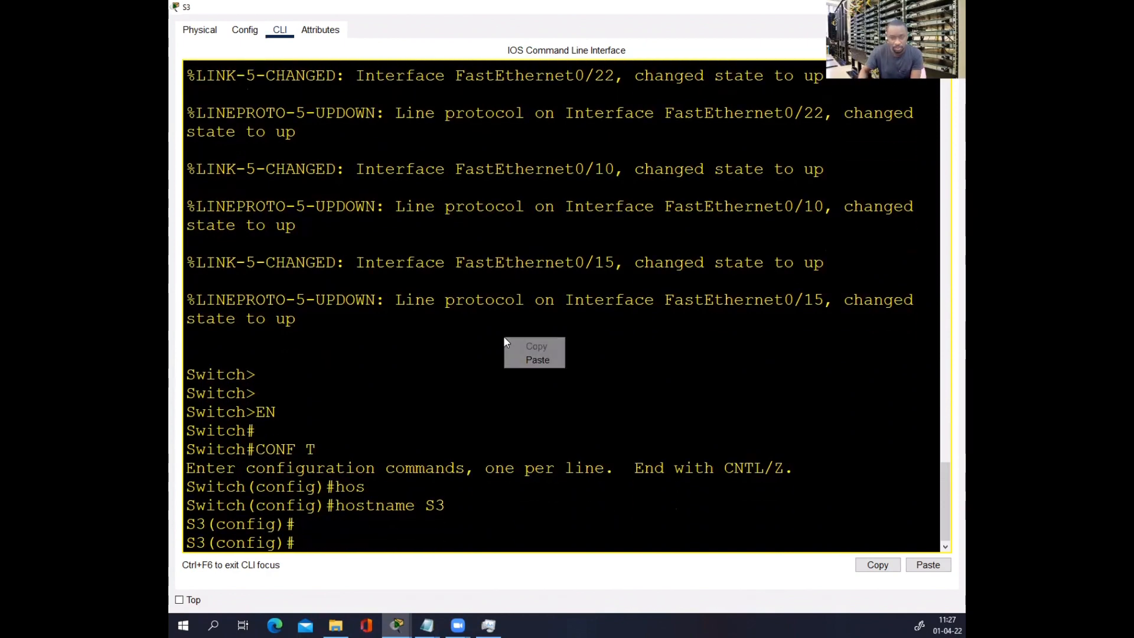
{"action": "left_click", "coordinate": [520, 360]}
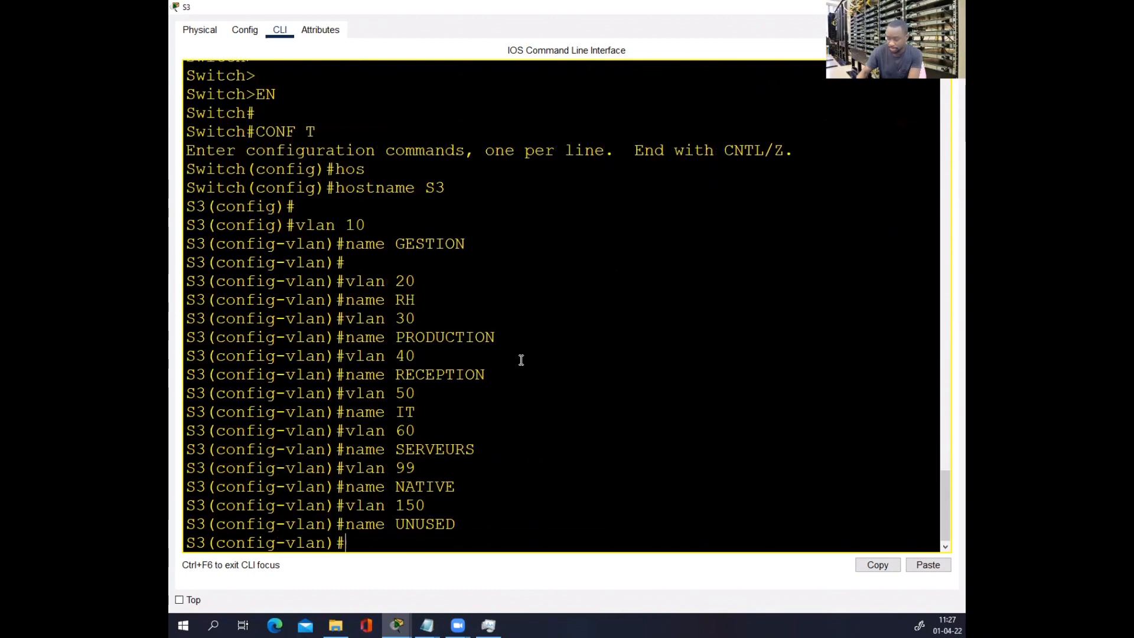
{"action": "type", "text": "end"}
{"action": "key", "text": "Return"}
{"action": "key", "text": "Return"}
{"action": "key", "text": "Return"}
{"action": "key", "text": "Return"}
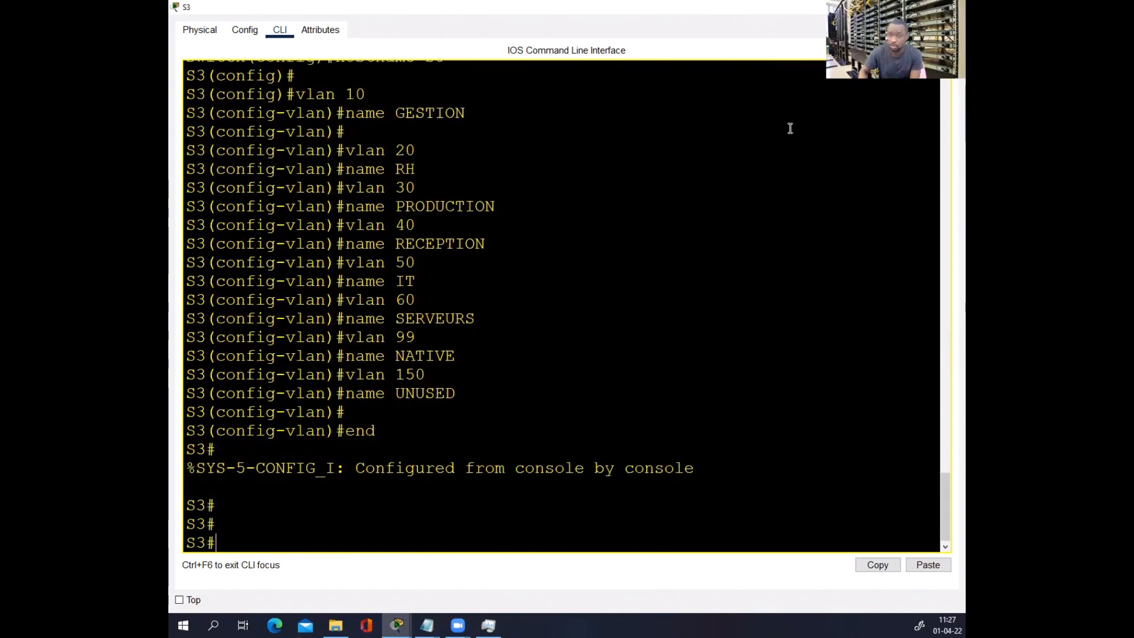
{"action": "left_click", "coordinate": [951, 7]}
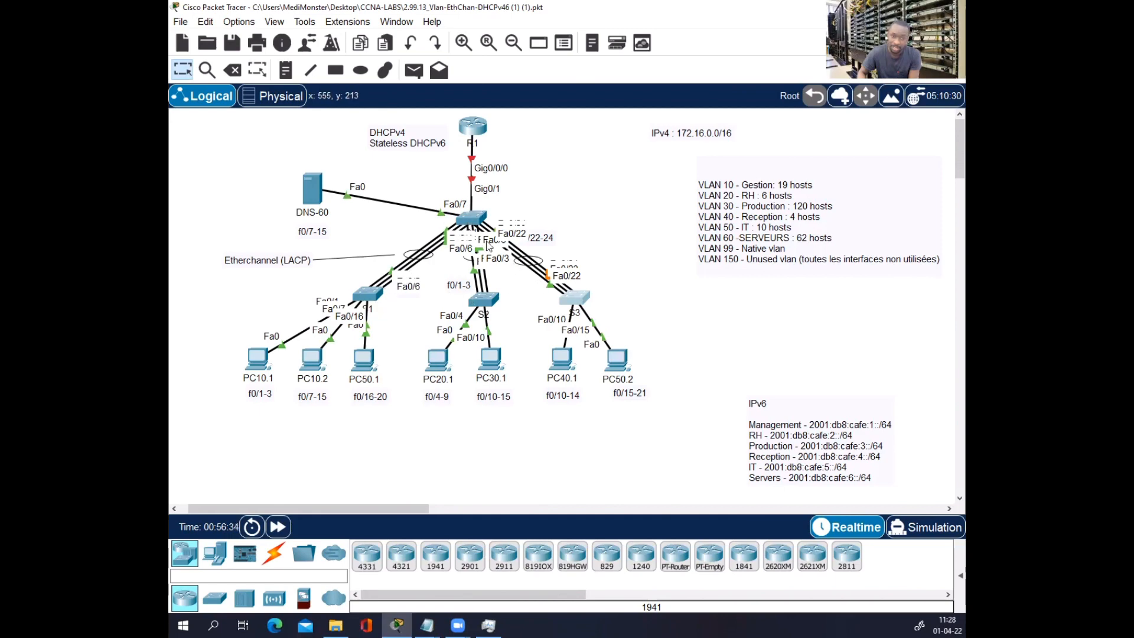
{"action": "left_click", "coordinate": [253, 263]}
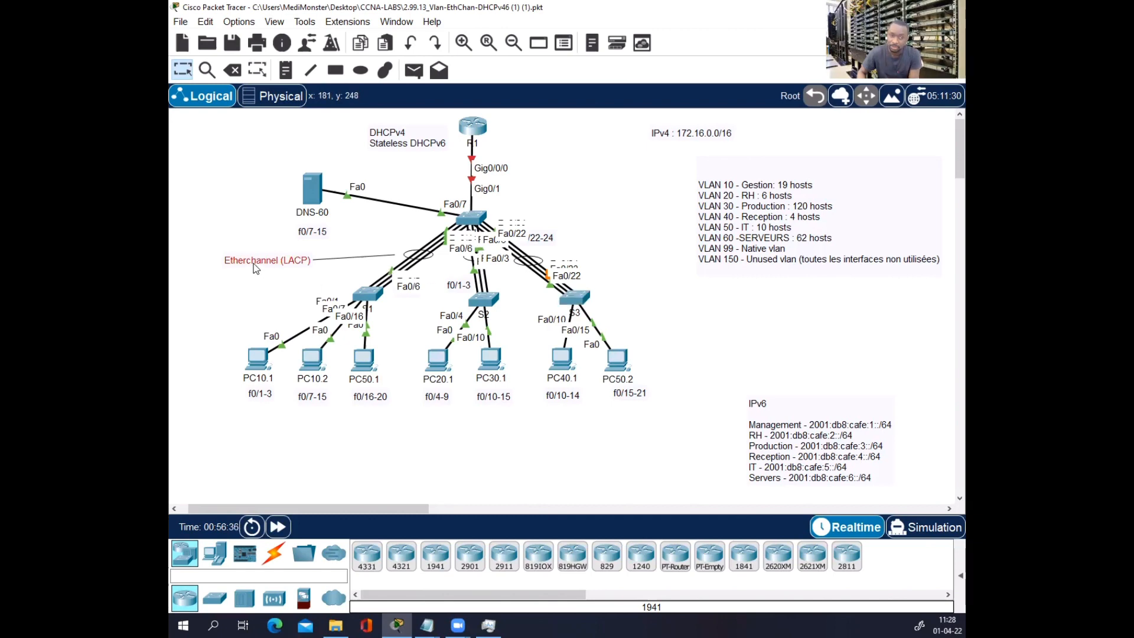
{"action": "left_click", "coordinate": [237, 223]}
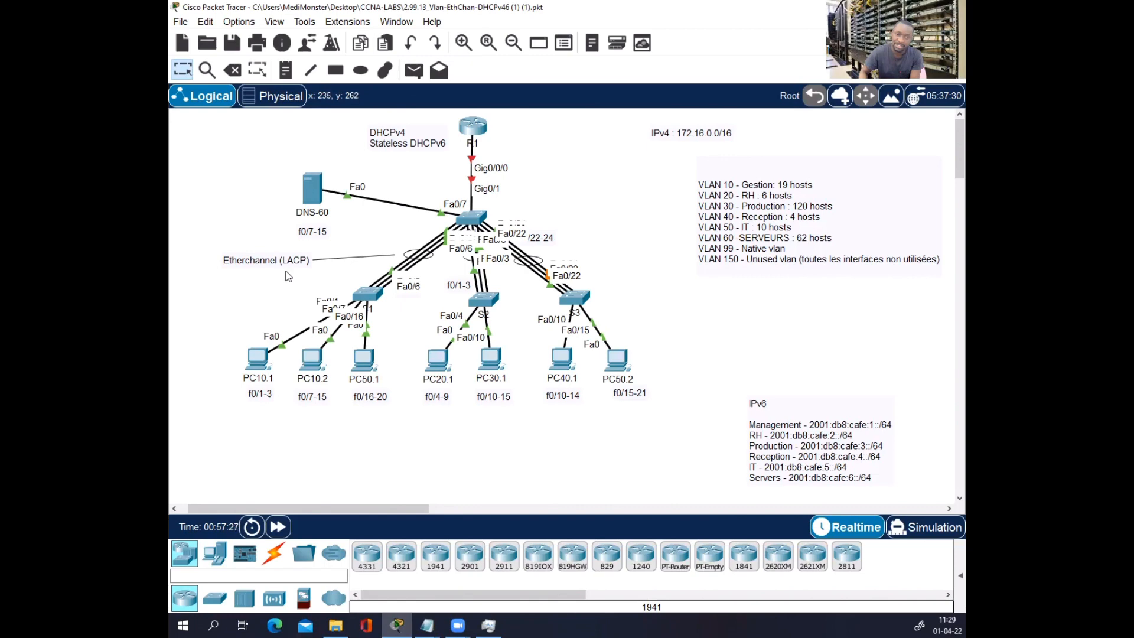
{"action": "left_click", "coordinate": [367, 293]}
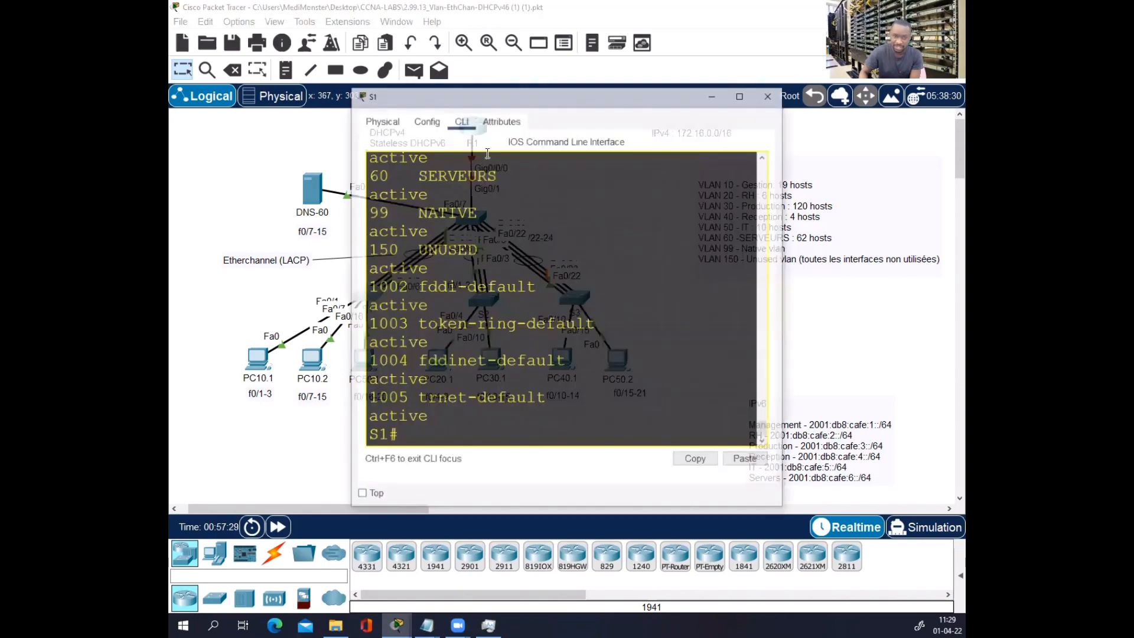
{"action": "left_click_drag", "start_coordinate": [488, 101], "coordinate": [592, 121]}
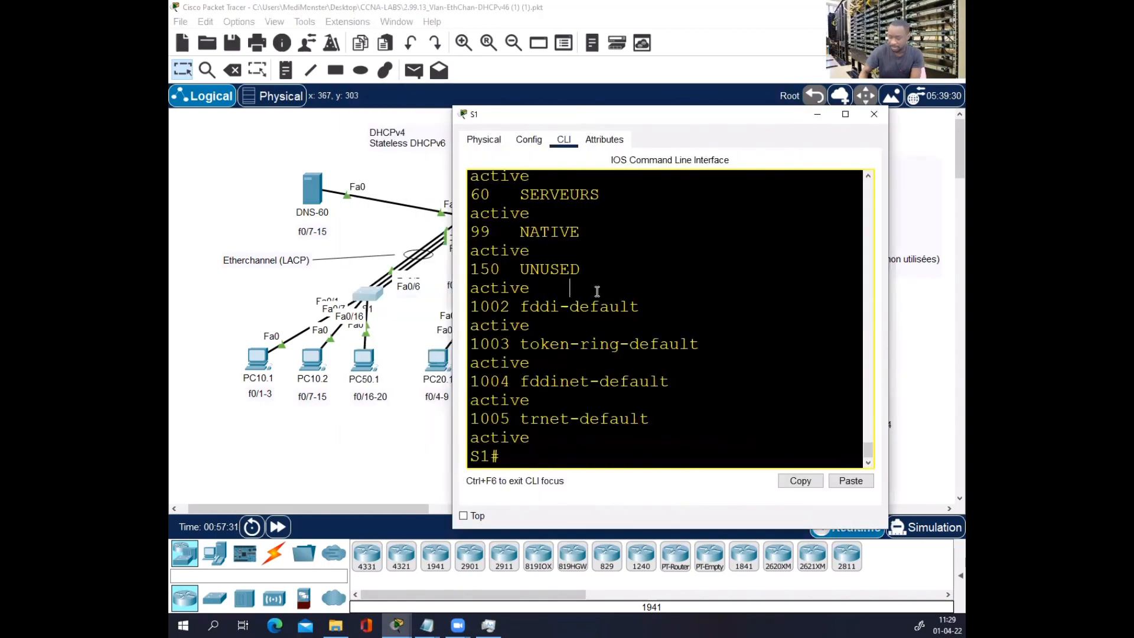
{"action": "type", "text": "co"}
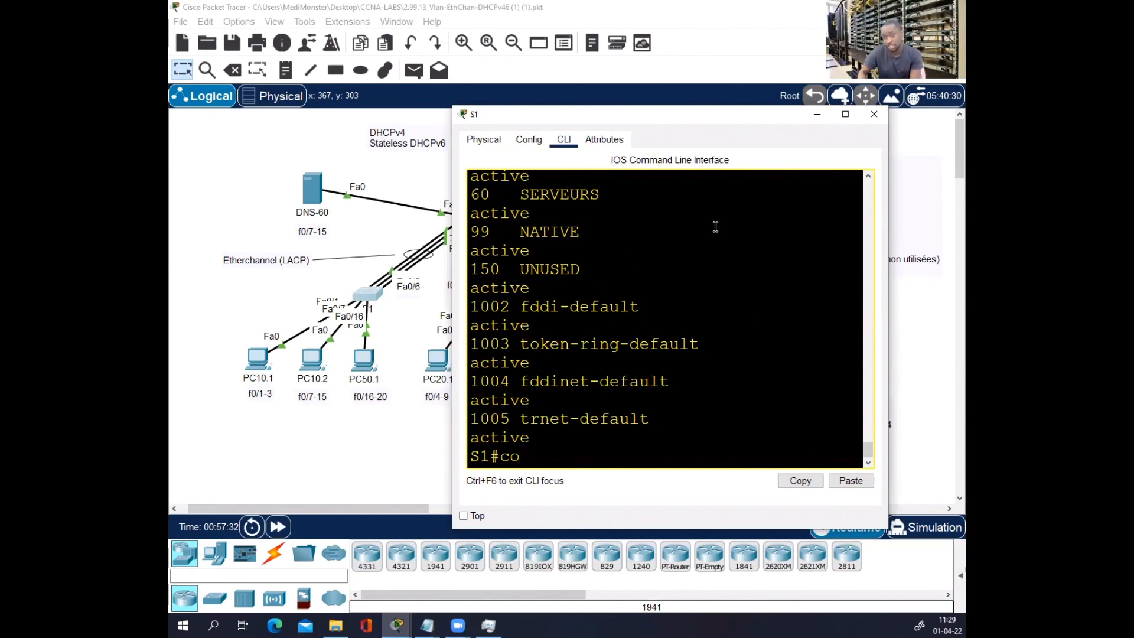
{"action": "left_click", "coordinate": [750, 103]}
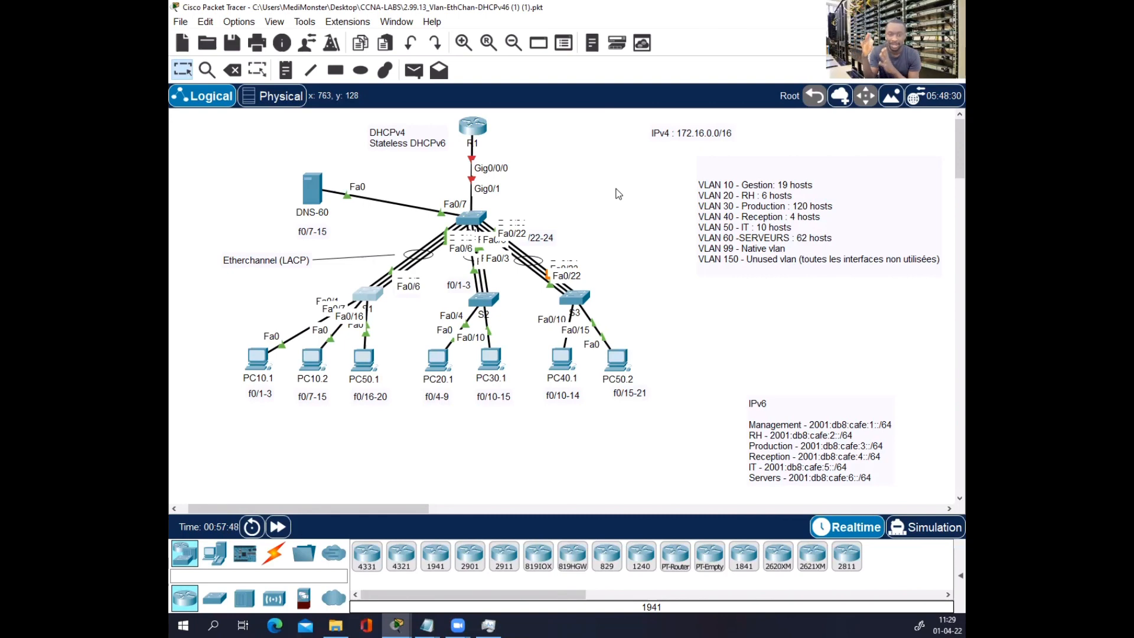
{"action": "left_click", "coordinate": [367, 291]}
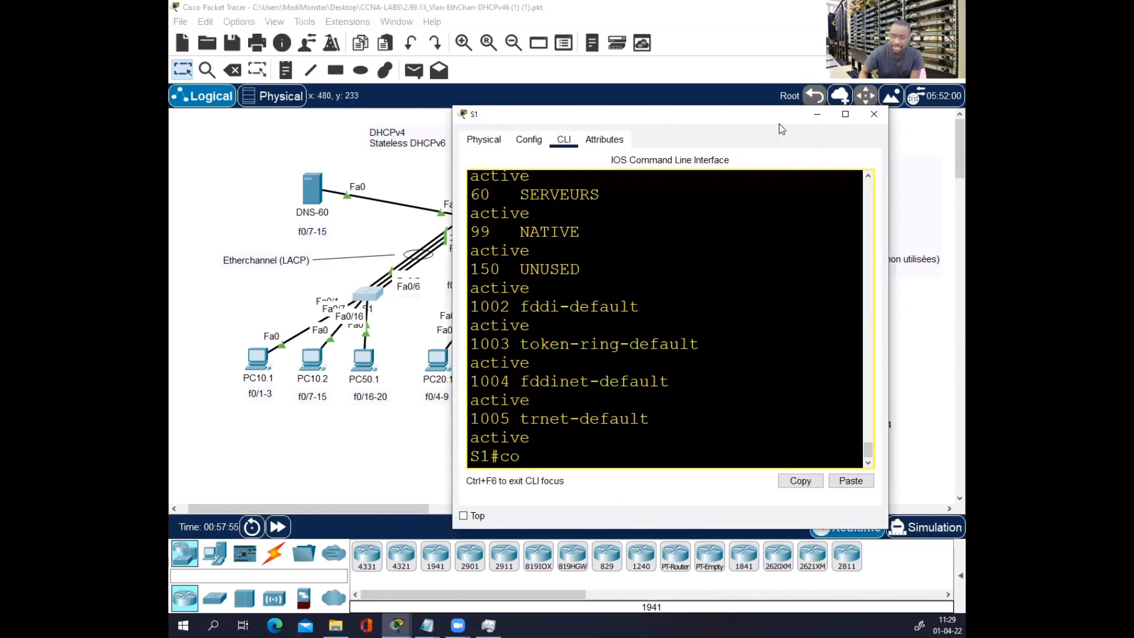
{"action": "left_click_drag", "start_coordinate": [779, 123], "coordinate": [730, 200]}
{"action": "left_click", "coordinate": [826, 193]}
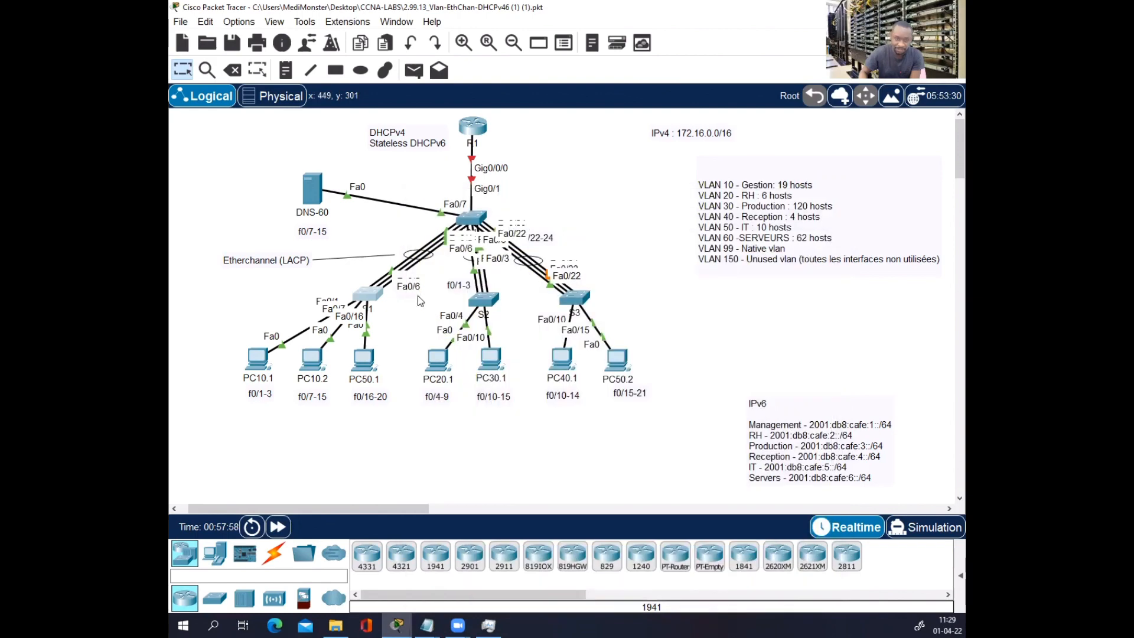
- Move the f0/4-6 port label beside the EtherChannel links running from S1 up to the central switch
{"action": "left_click_drag", "start_coordinate": [415, 289], "coordinate": [400, 314]}
{"action": "left_click_drag", "start_coordinate": [434, 275], "coordinate": [443, 267]}
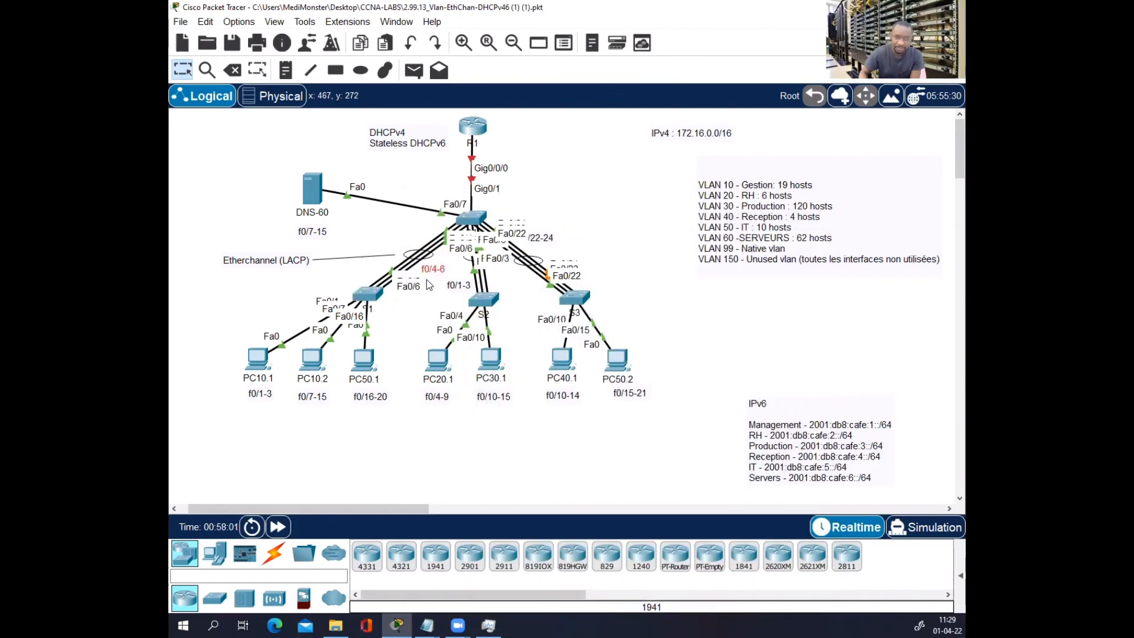
- Open S1's command line, clear the leftover text at the prompt and enter global configuration mode with conf t
{"action": "left_click", "coordinate": [367, 297]}
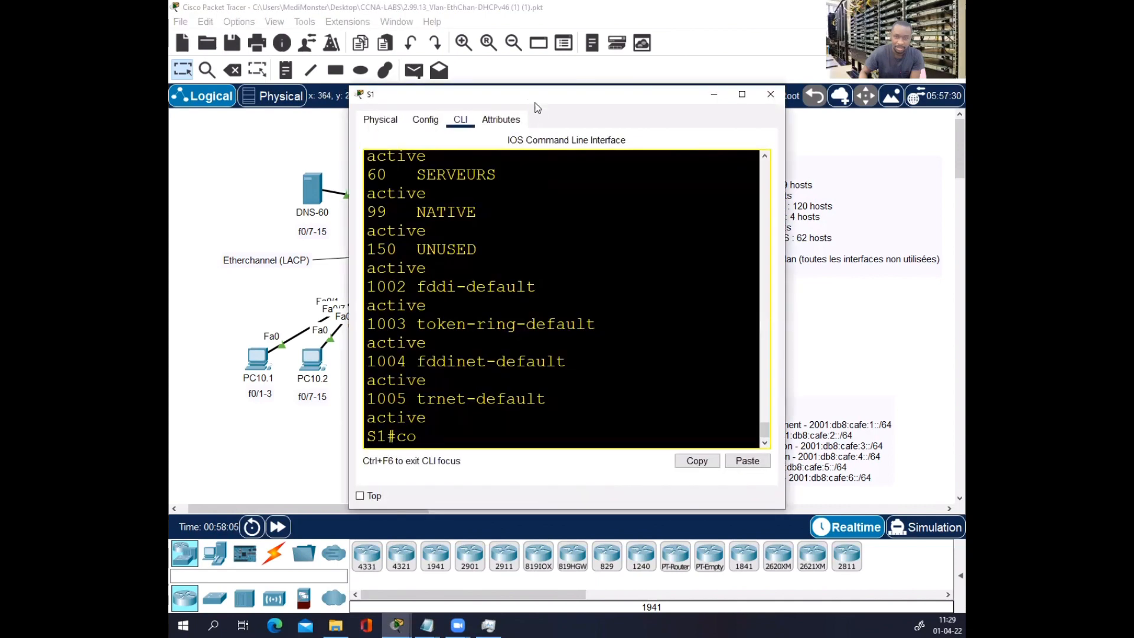
{"action": "left_click_drag", "start_coordinate": [537, 108], "coordinate": [693, 120]}
{"action": "key", "text": "BackSpace"}
{"action": "key", "text": "BackSpace"}
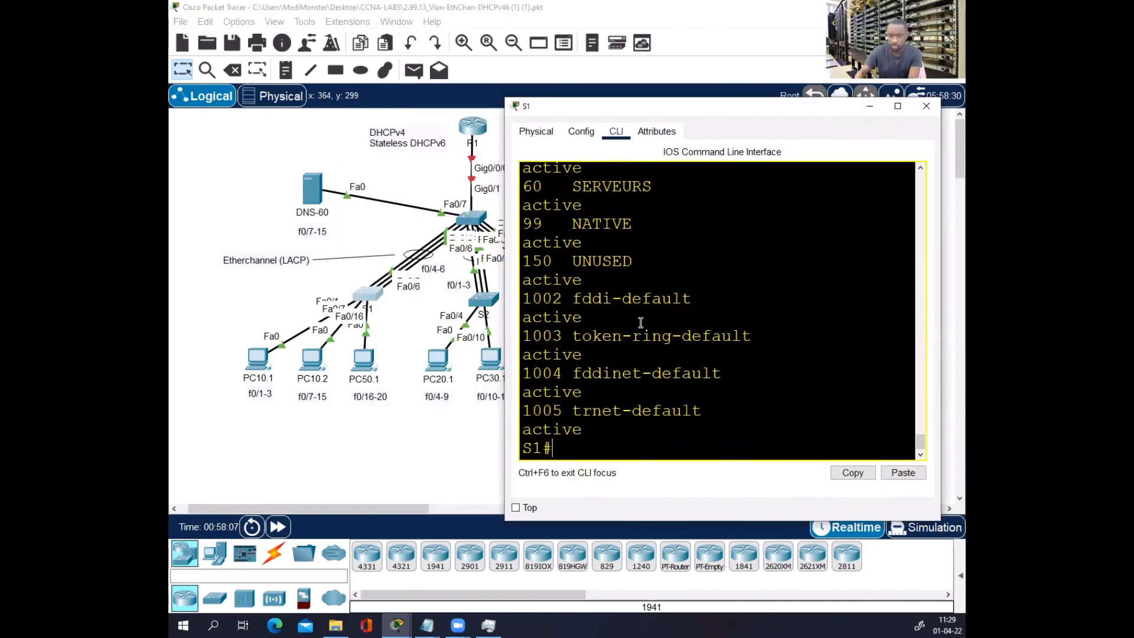
{"action": "key", "text": "Return"}
{"action": "type", "text": "conf t"}
{"action": "key", "text": "Return"}
{"action": "key", "text": "Return"}
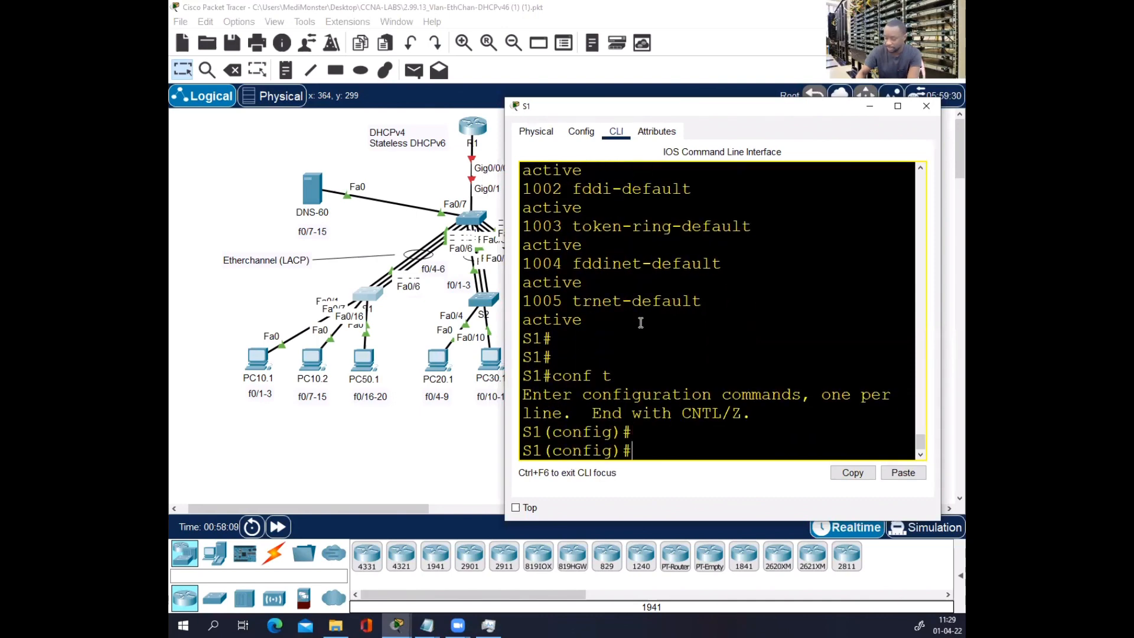
- Select the interface range fa0/4-6 on S1 and shut those ports down
{"action": "type", "text": "int ran"}
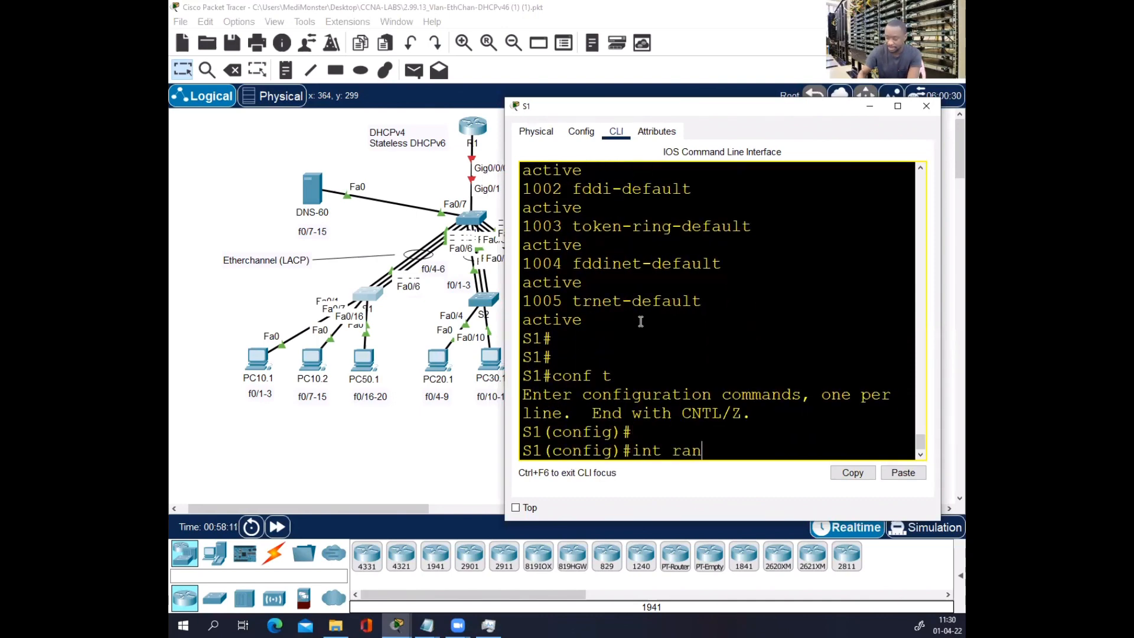
{"action": "key", "text": "Tab"}
{"action": "type", "text": "fa"}
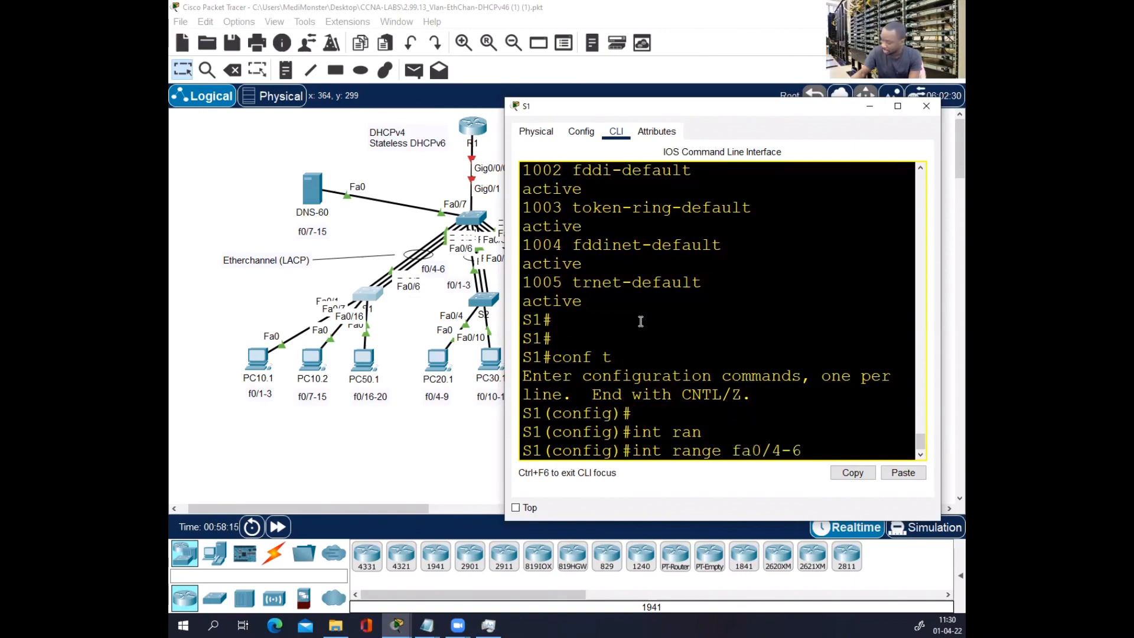
{"action": "type", "text": "0/4-6"}
{"action": "key", "text": "Return"}
{"action": "type", "text": "sh"}
{"action": "key", "text": "Tab"}
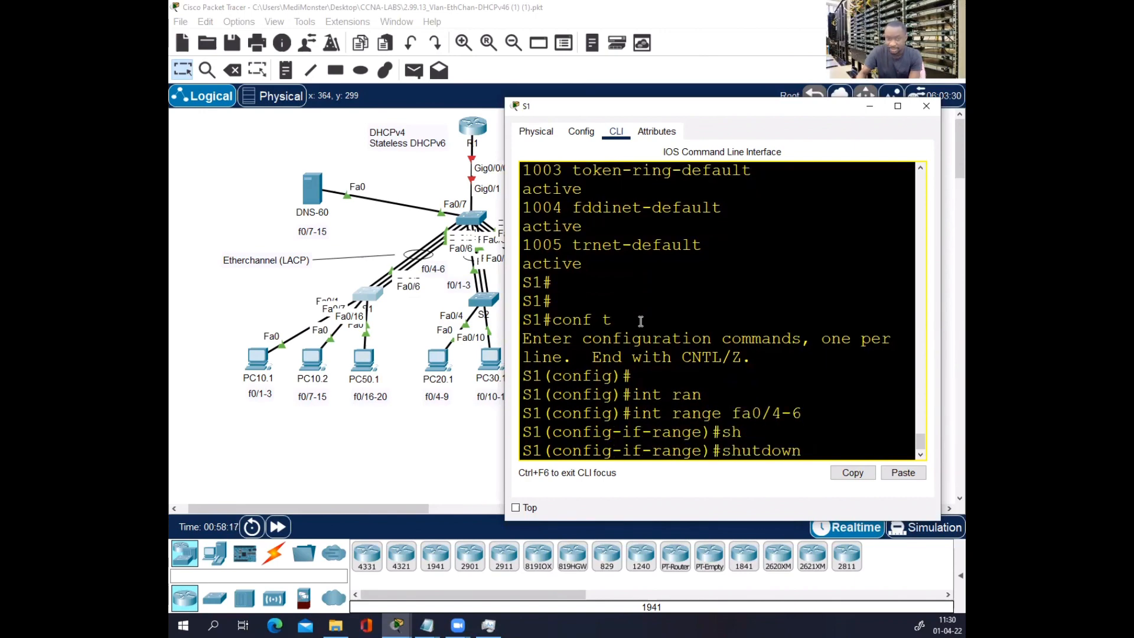
{"action": "key", "text": "Return"}
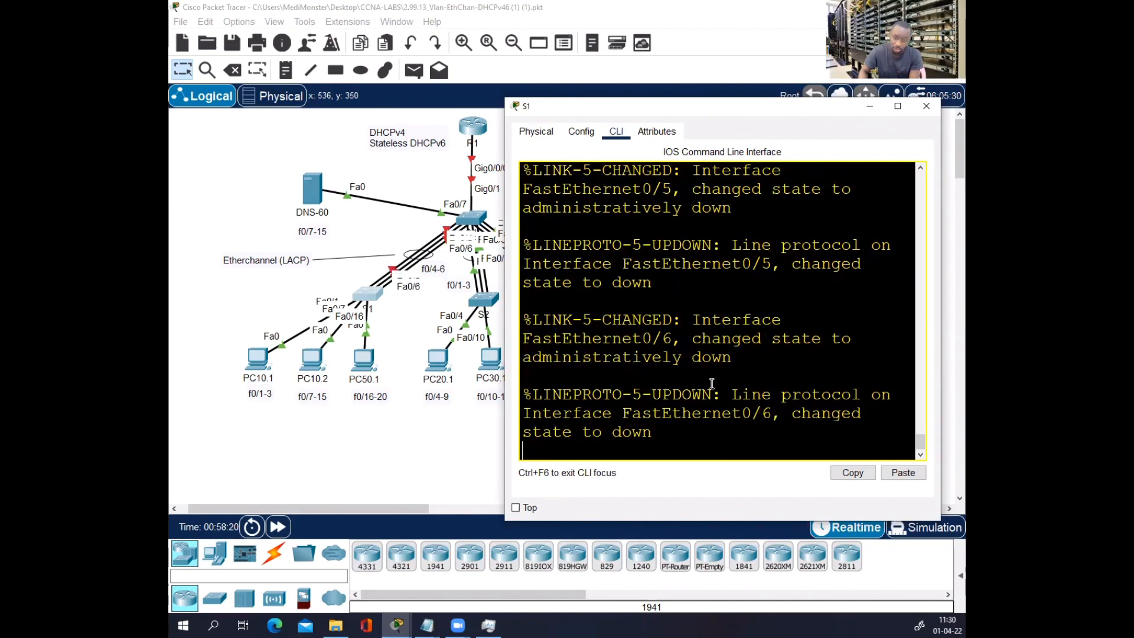
- Bring S1's selected ports fa0/4-6 back up with no shutdown
{"action": "key", "text": "Return"}
{"action": "key", "text": "Return"}
{"action": "key", "text": "Return"}
{"action": "type", "text": "no sh"}
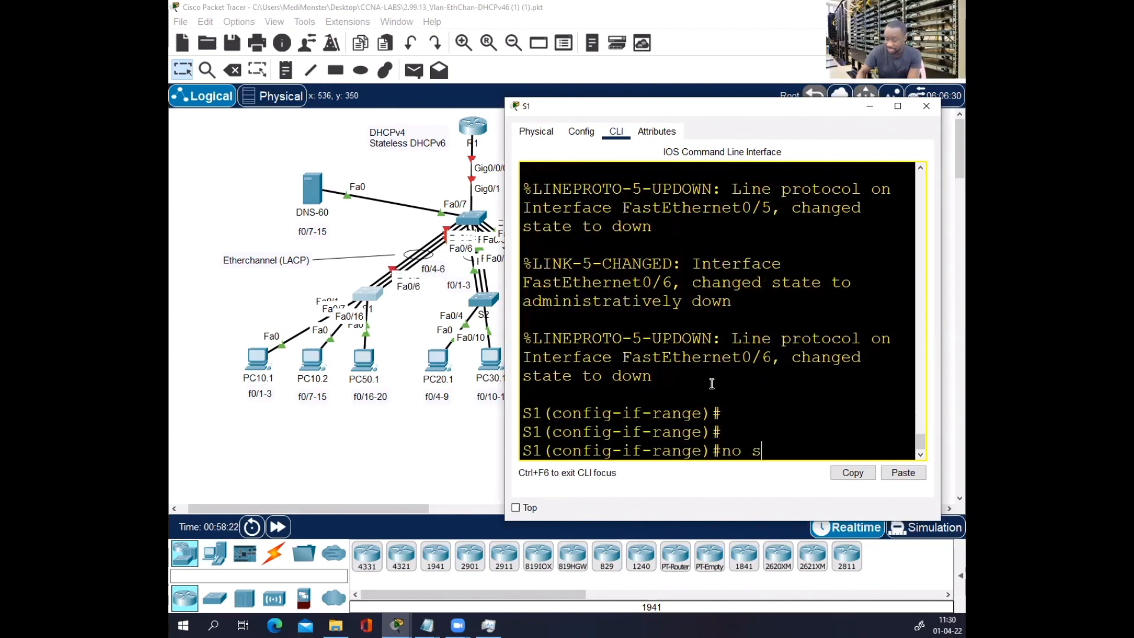
{"action": "key", "text": "Tab"}
{"action": "key", "text": "Return"}
{"action": "key", "text": "Return"}
{"action": "key", "text": "Return"}
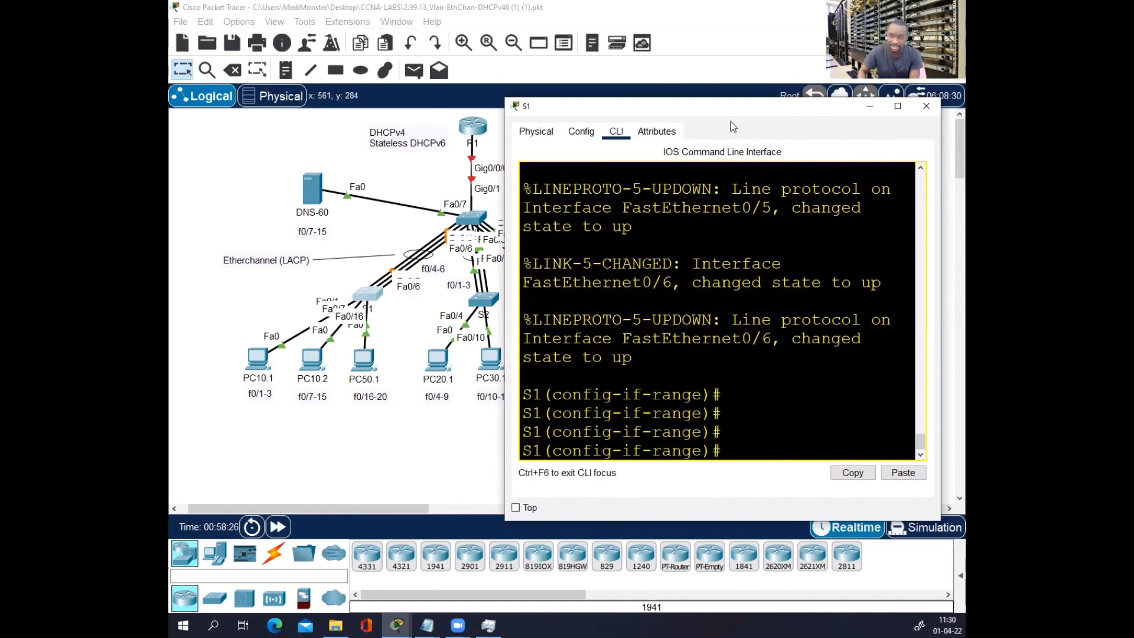
- Maximize the S1 window and set the selected ports fa0/4-6 to switchport mode trunk
{"action": "left_click_drag", "start_coordinate": [780, 111], "coordinate": [681, 109]}
{"action": "left_click", "coordinate": [792, 109]}
{"action": "left_click", "coordinate": [660, 255]}
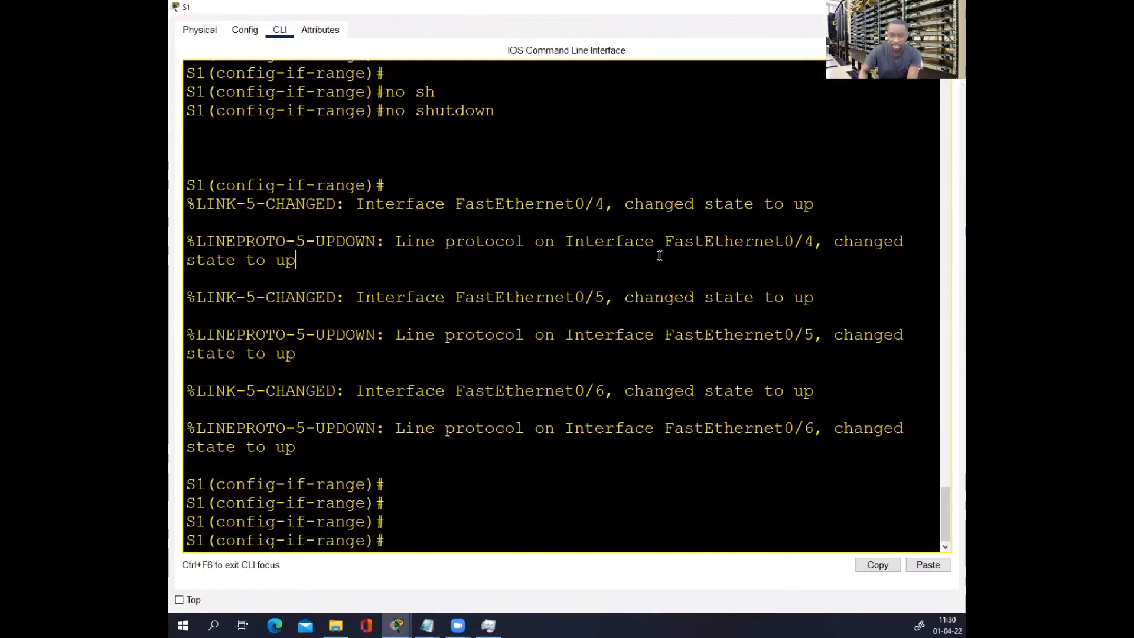
{"action": "type", "text": "swi"}
{"action": "key", "text": "Tab"}
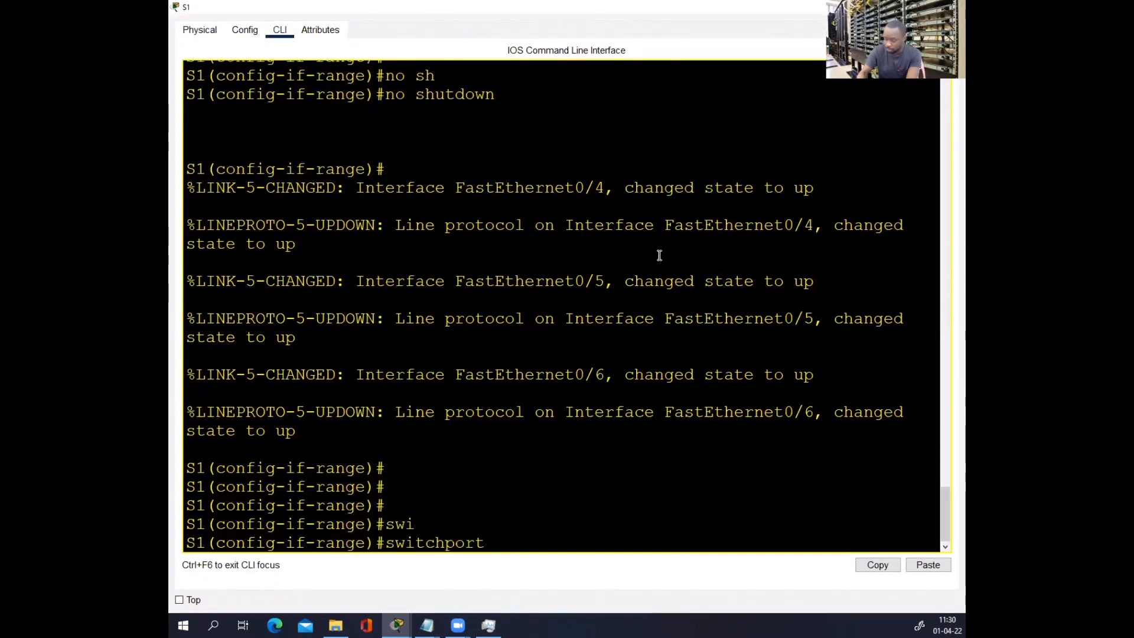
{"action": "type", "text": "mo"}
{"action": "key", "text": "Tab"}
{"action": "type", "text": "tr"}
{"action": "key", "text": "Tab"}
{"action": "key", "text": "Return"}
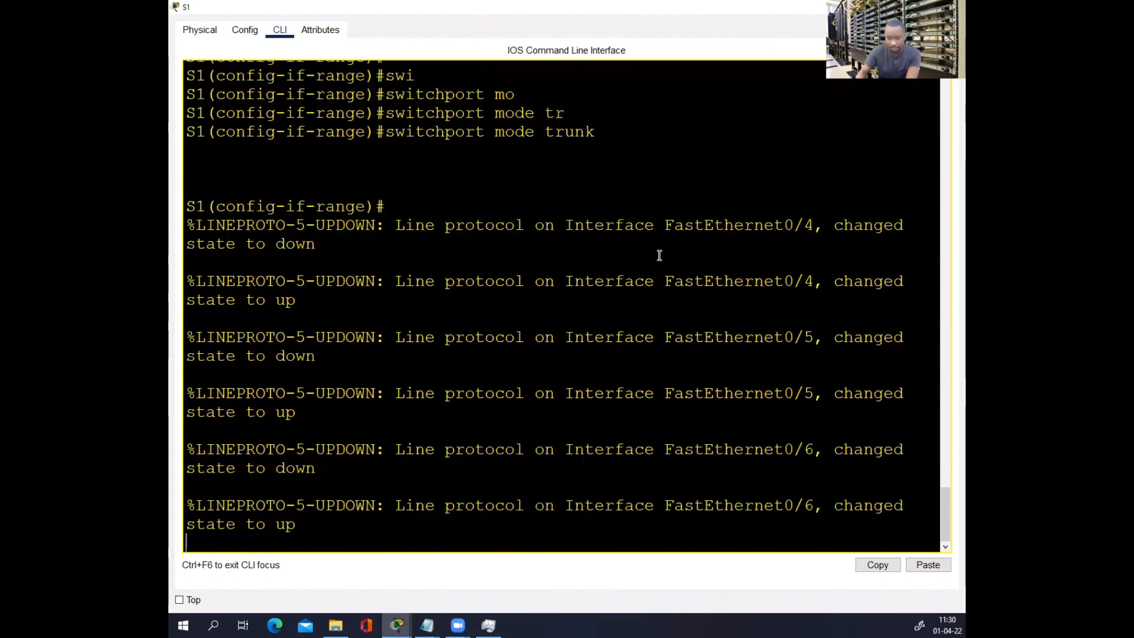
{"action": "key", "text": "Return"}
{"action": "key", "text": "Return"}
{"action": "key", "text": "Return"}
{"action": "key", "text": "Return"}
{"action": "key", "text": "Return"}
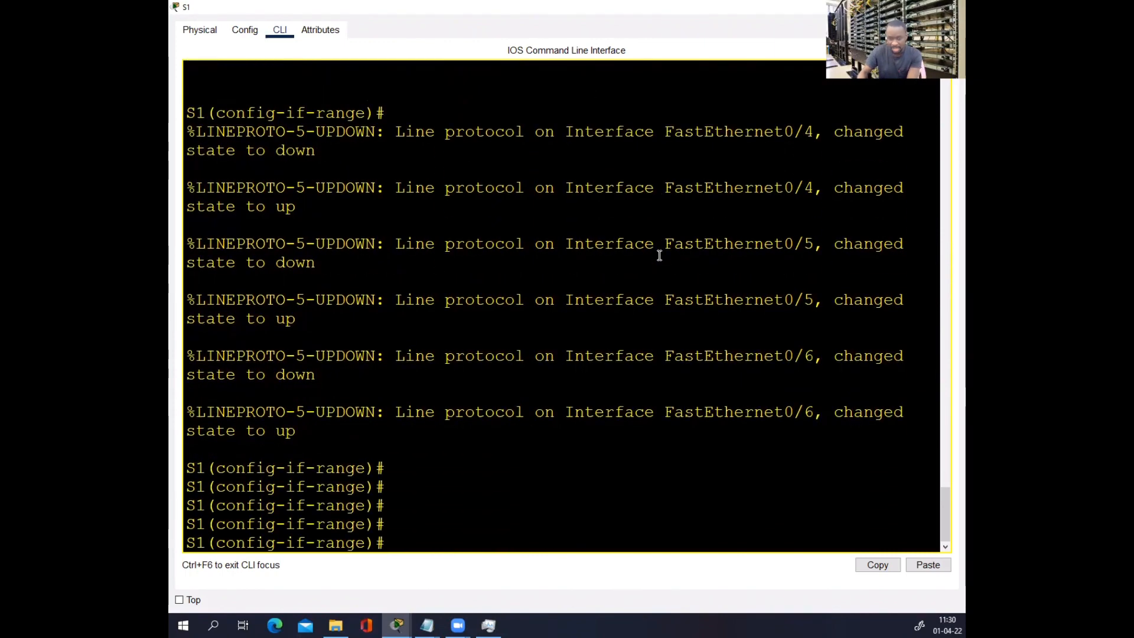
- Begin the channel-group 1 mode command for S1's port range and review its LACP, PAgP and on options
{"action": "type", "text": "cha"}
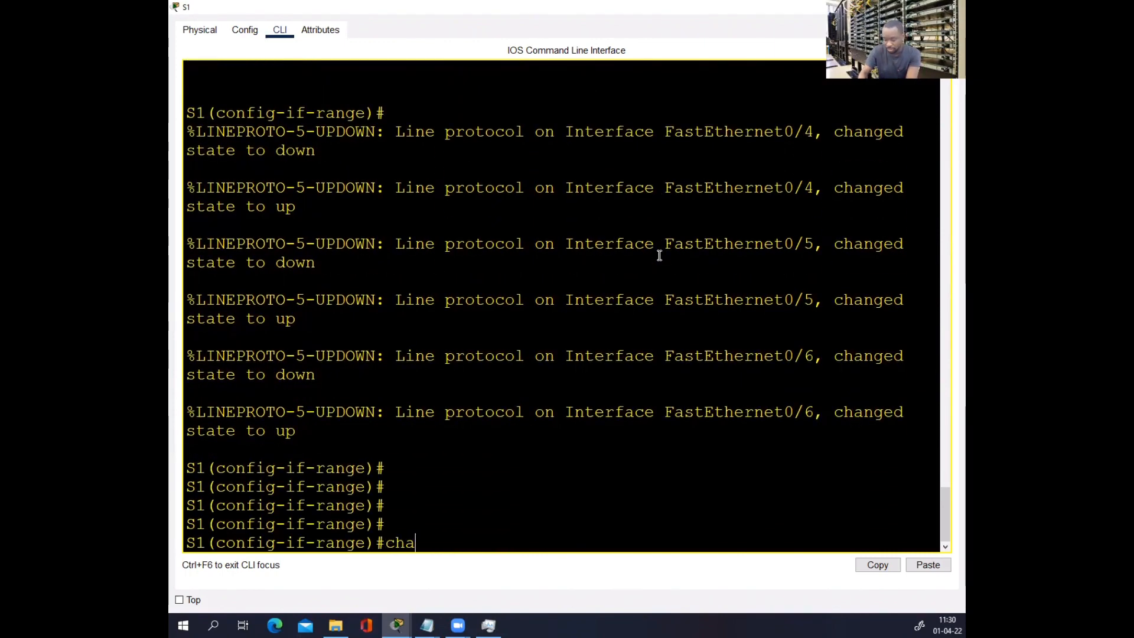
{"action": "type", "text": "nnel-gr"}
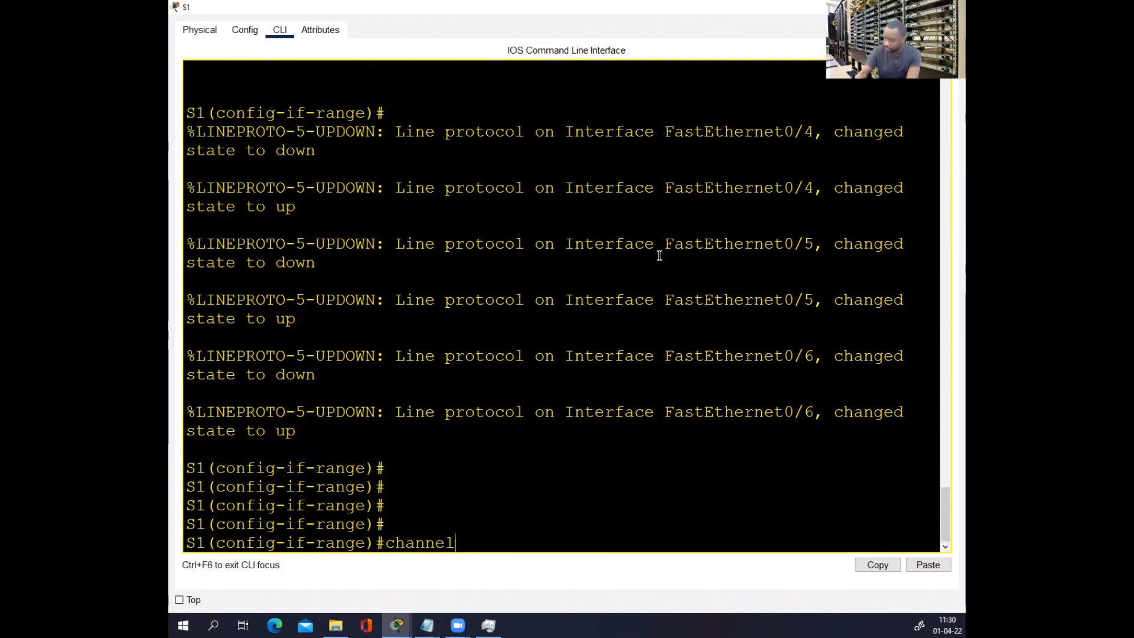
{"action": "key", "text": "Tab"}
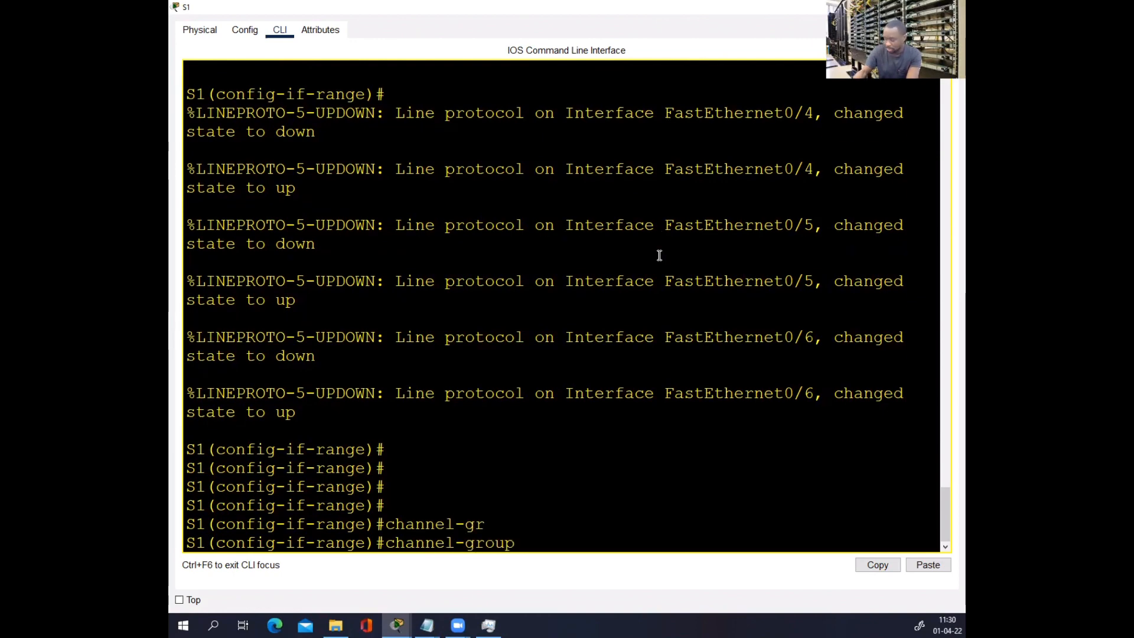
{"action": "type", "text": "1"}
{"action": "type", "text": " mo"}
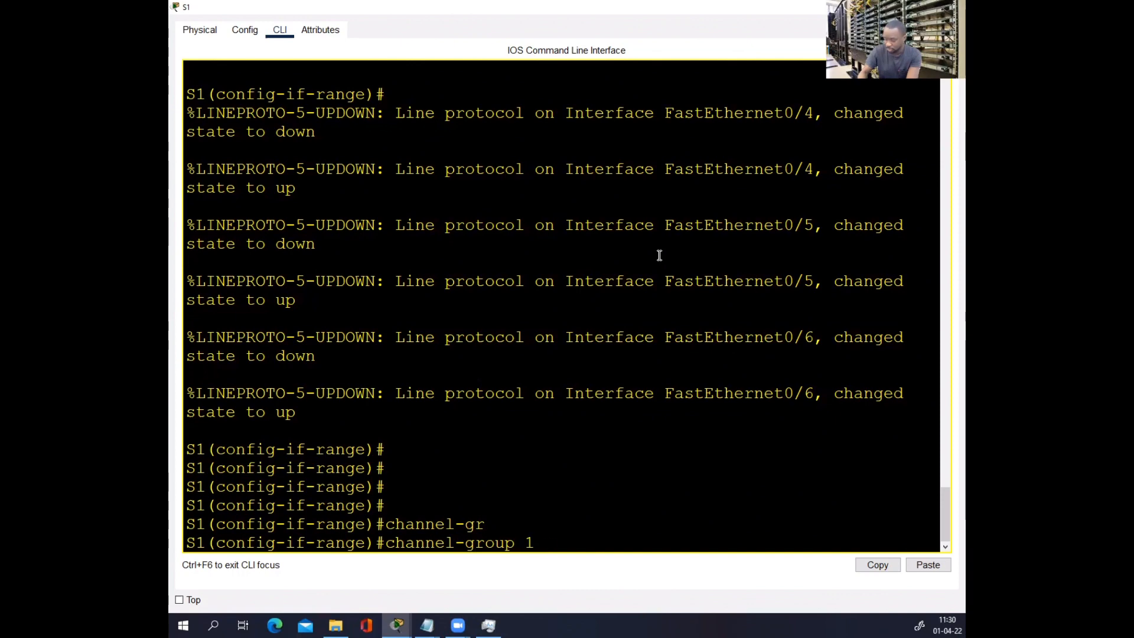
{"action": "key", "text": "Tab"}
{"action": "type", "text": "?"}
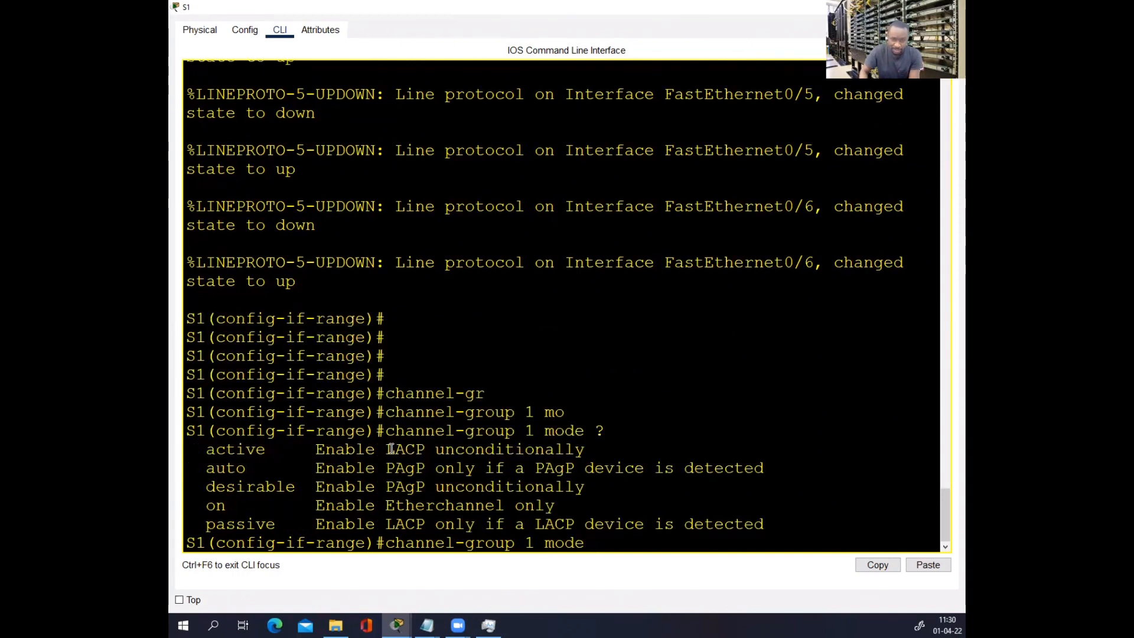
{"action": "left_click_drag", "start_coordinate": [391, 449], "coordinate": [416, 468]}
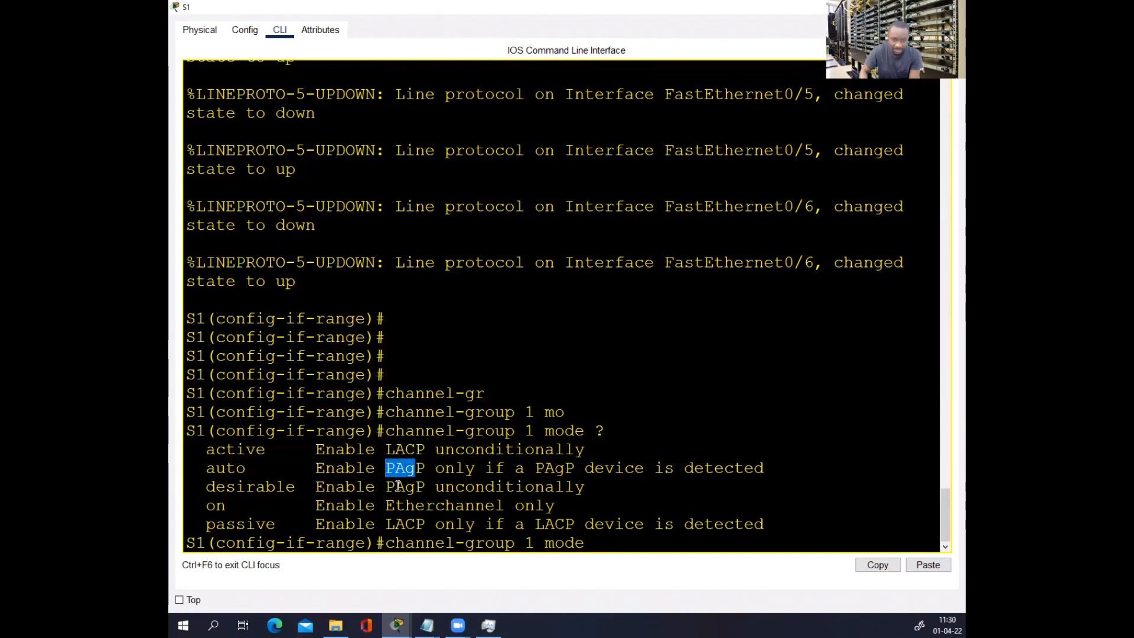
{"action": "left_click_drag", "start_coordinate": [385, 505], "coordinate": [519, 501]}
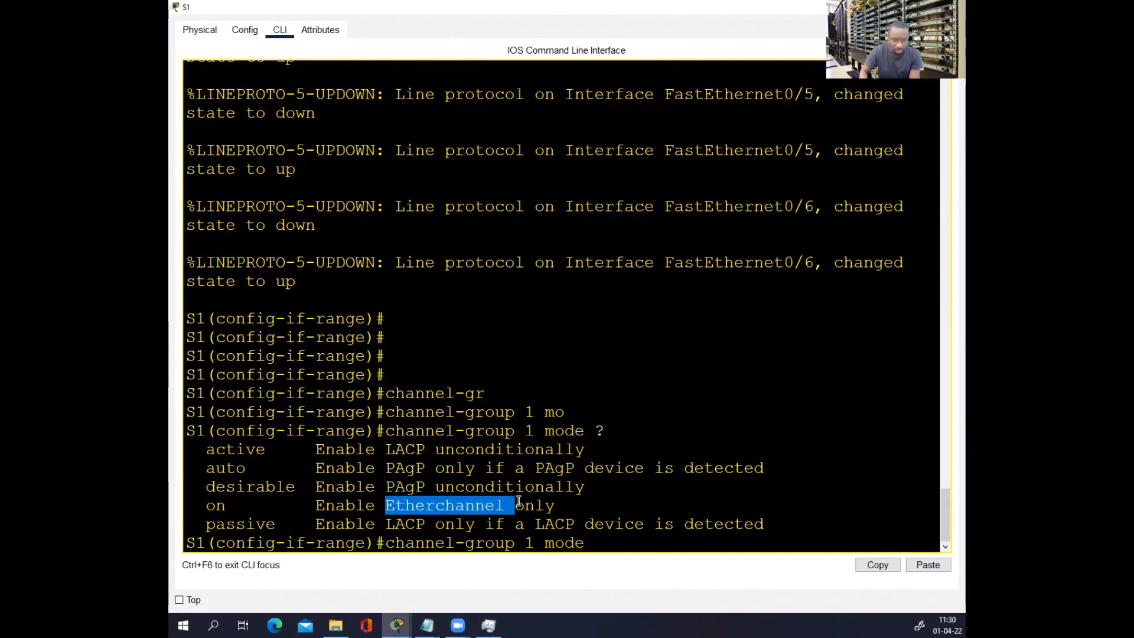
{"action": "left_click_drag", "start_coordinate": [236, 506], "coordinate": [206, 508]}
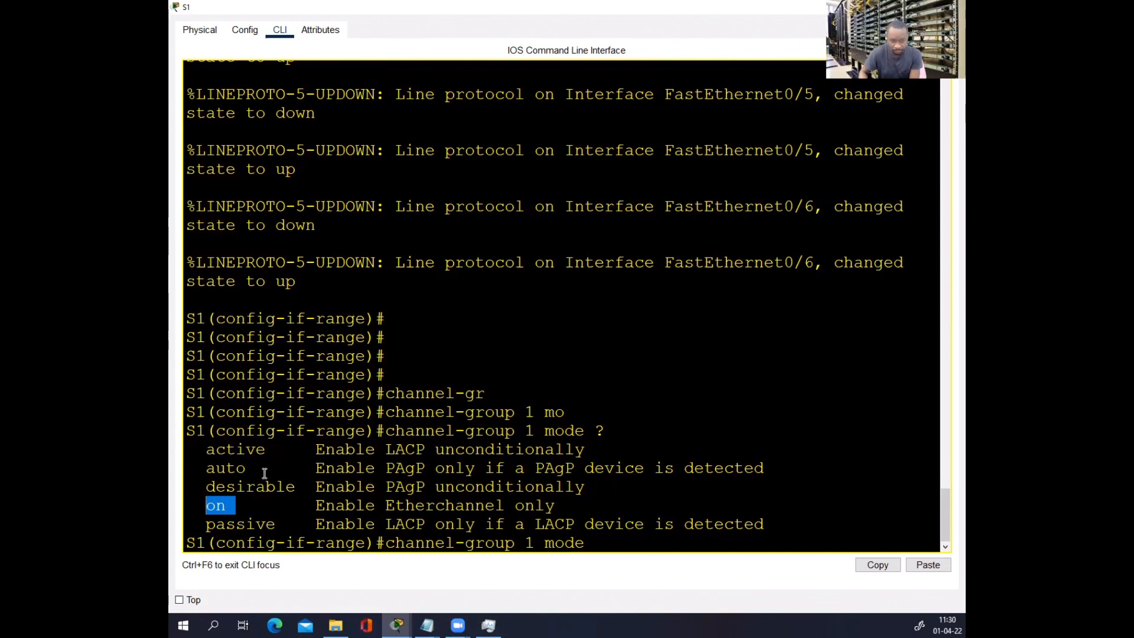
{"action": "left_click", "coordinate": [414, 448]}
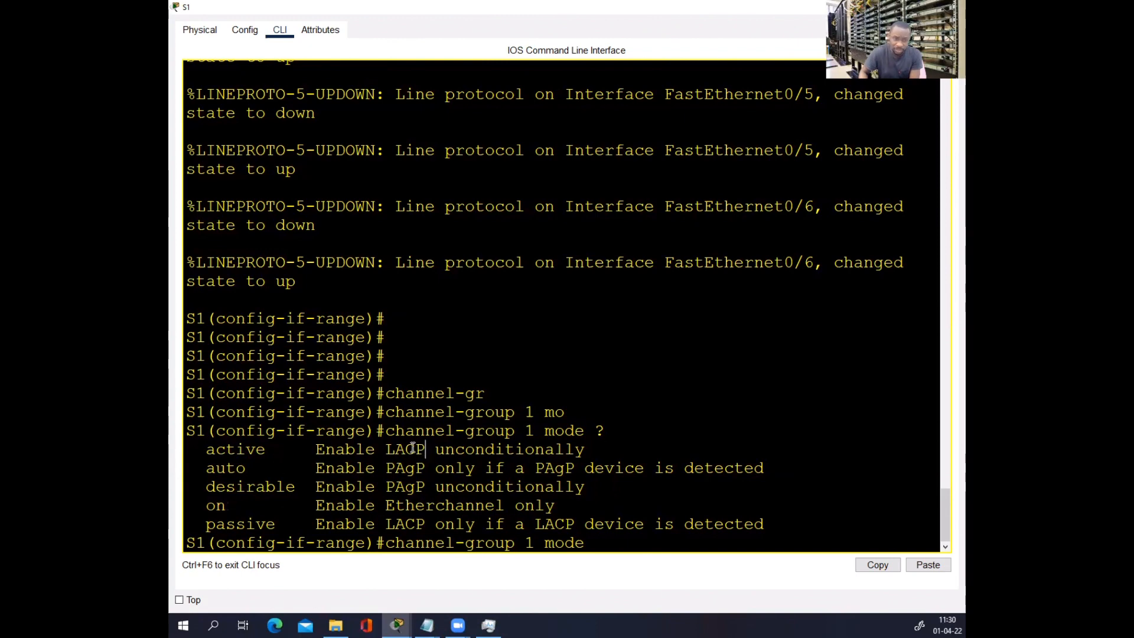
{"action": "left_click_drag", "start_coordinate": [206, 449], "coordinate": [283, 450]}
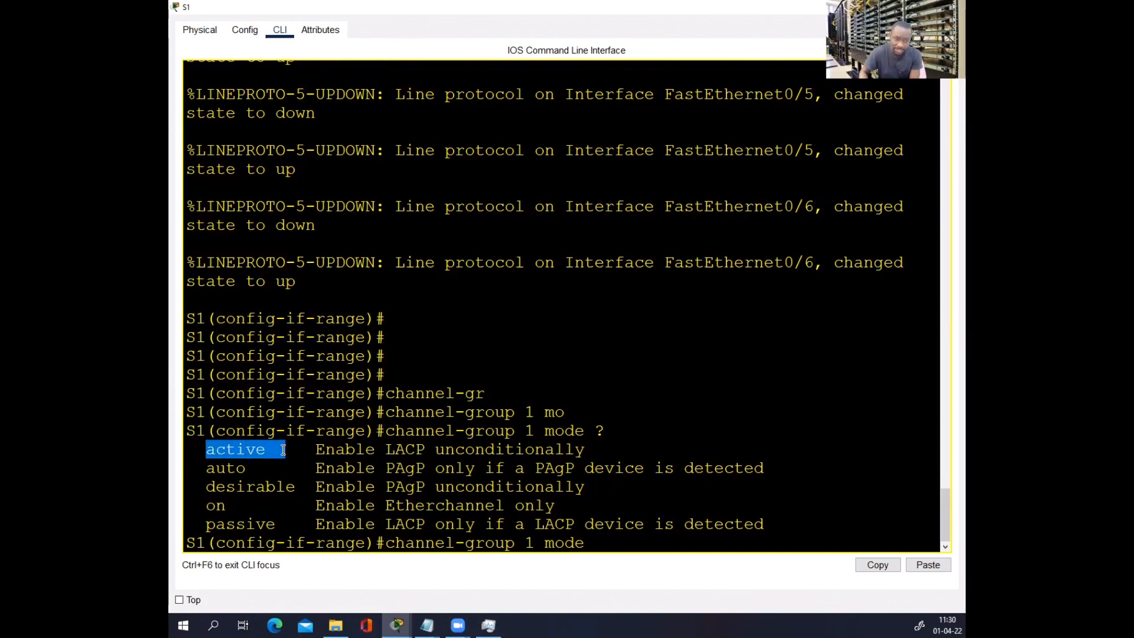
- Complete the channel-group 1 command with mode active to bundle S1's fa0/4-6 ports using LACP
{"action": "left_click", "coordinate": [607, 539]}
{"action": "type", "text": "a"}
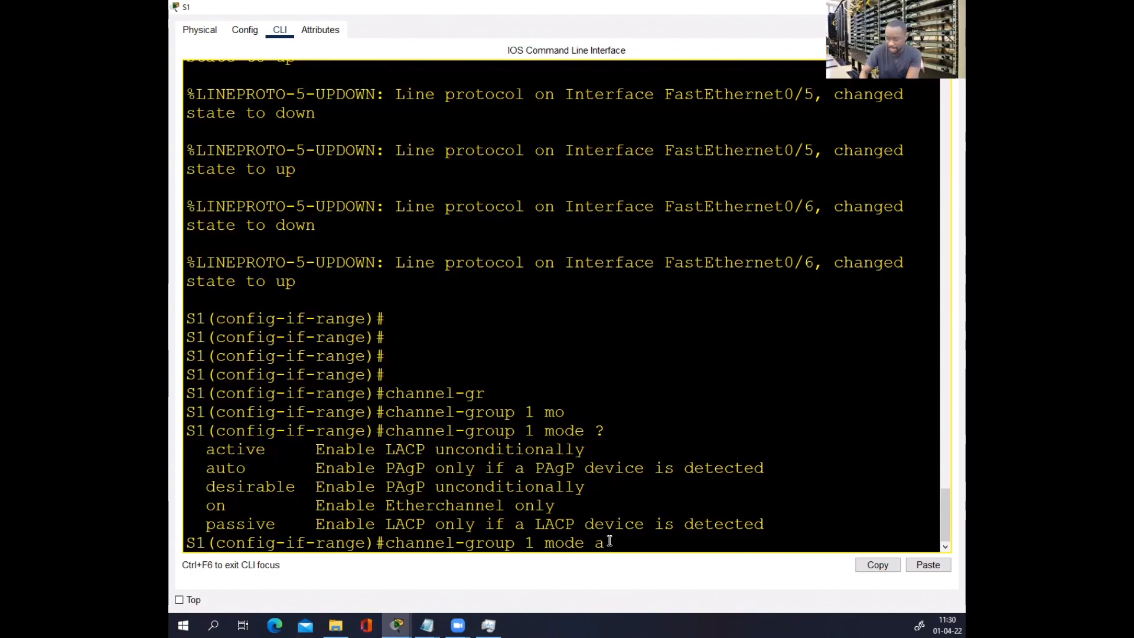
{"action": "type", "text": "ct"}
{"action": "key", "text": "Tab"}
{"action": "key", "text": "Return"}
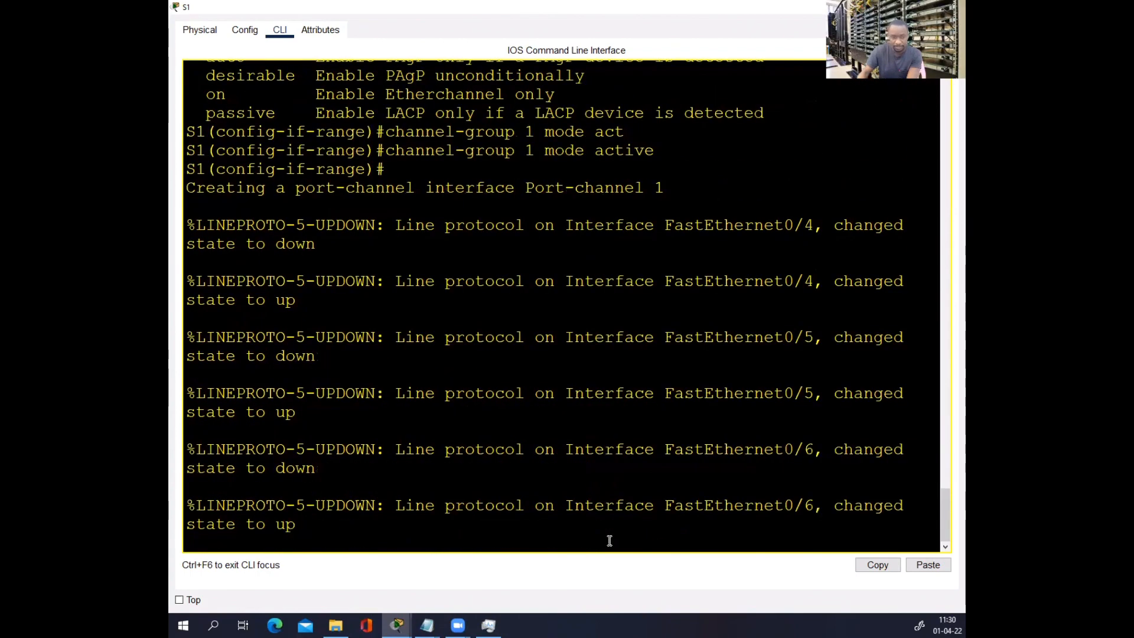
{"action": "key", "text": "Return"}
{"action": "key", "text": "Return"}
{"action": "key", "text": "Return"}
{"action": "key", "text": "Return"}
{"action": "key", "text": "Return"}
- Leave configuration mode with end, run sh ip int br on S1 and examine the Port-channel1 entry's status
{"action": "type", "text": "end"}
{"action": "key", "text": "Return"}
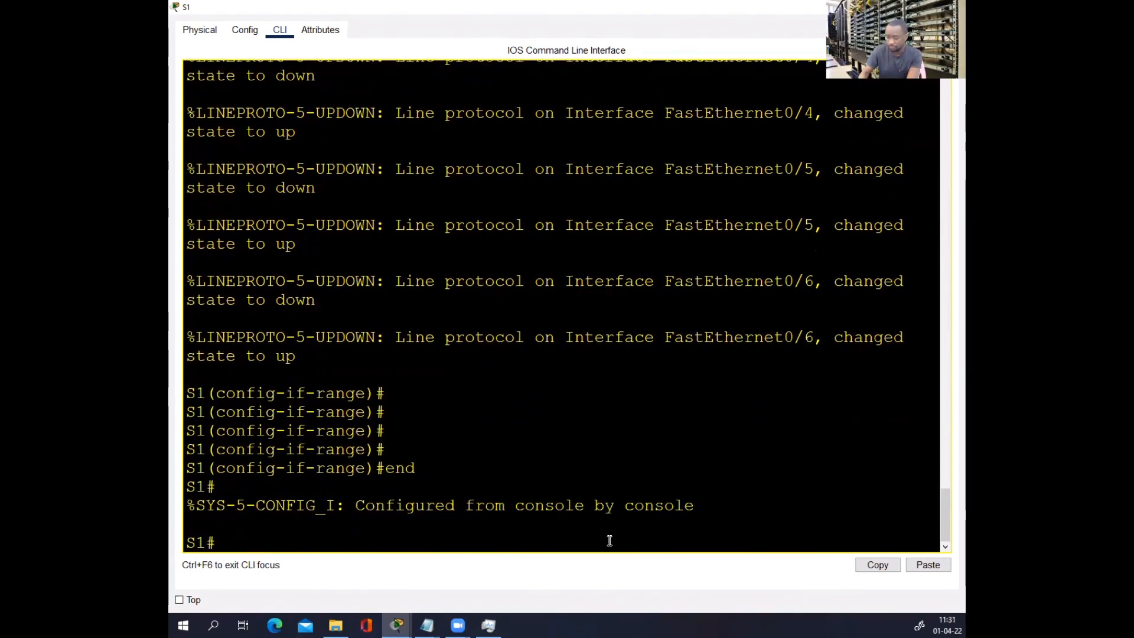
{"action": "type", "text": "sh ip int br"}
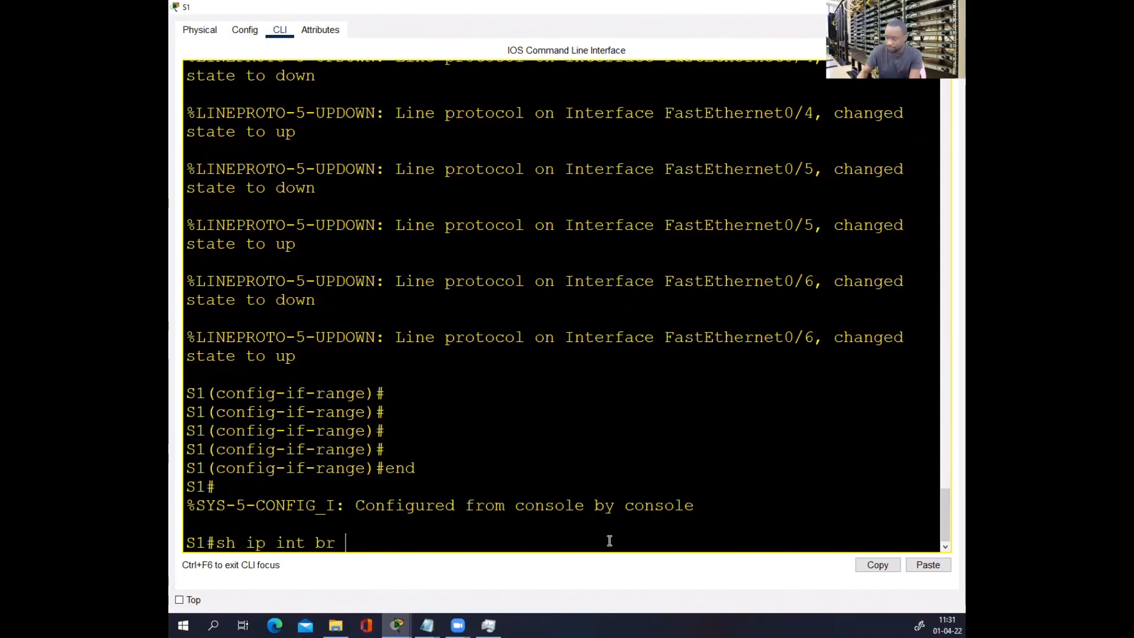
{"action": "key", "text": "Return"}
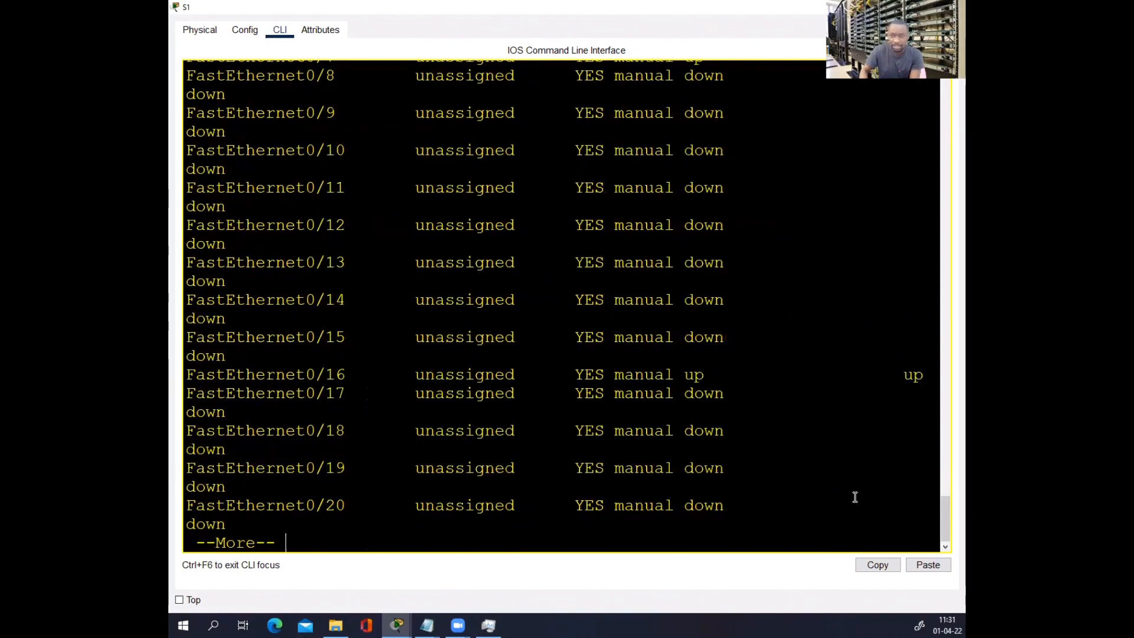
{"action": "left_click_drag", "start_coordinate": [939, 508], "coordinate": [934, 477]}
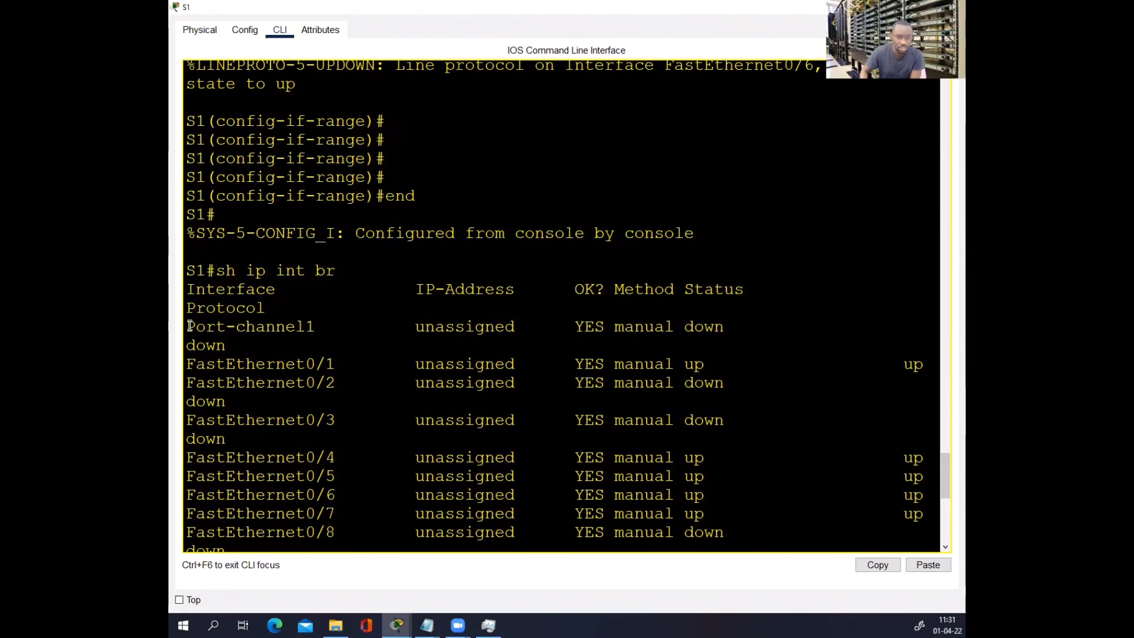
{"action": "left_click_drag", "start_coordinate": [186, 327], "coordinate": [342, 327]}
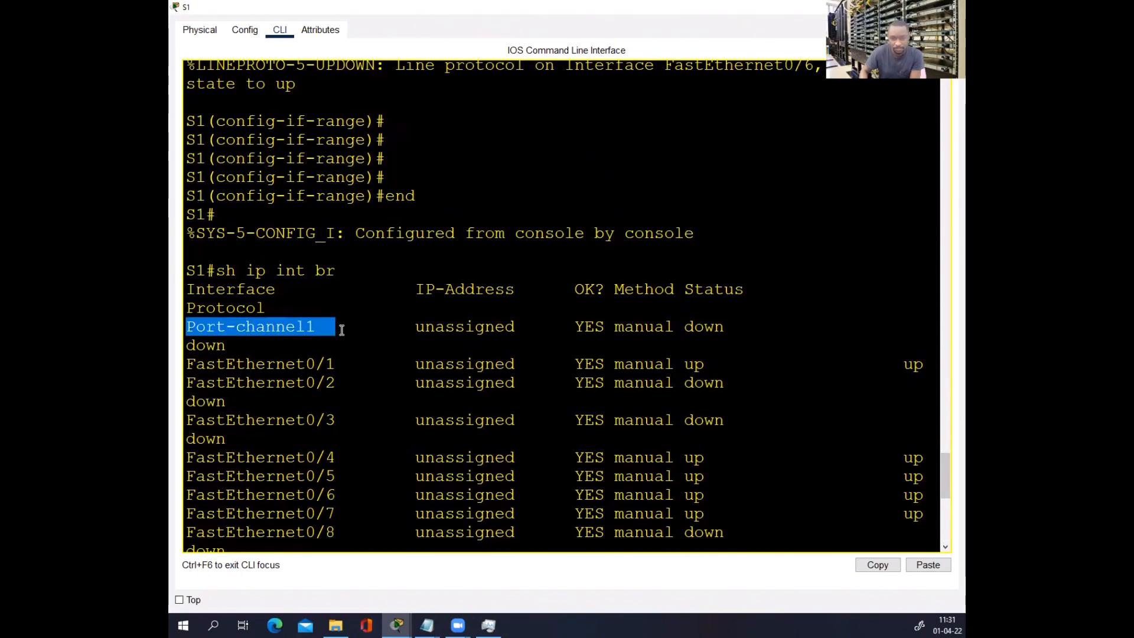
{"action": "left_click_drag", "start_coordinate": [594, 327], "coordinate": [735, 323]}
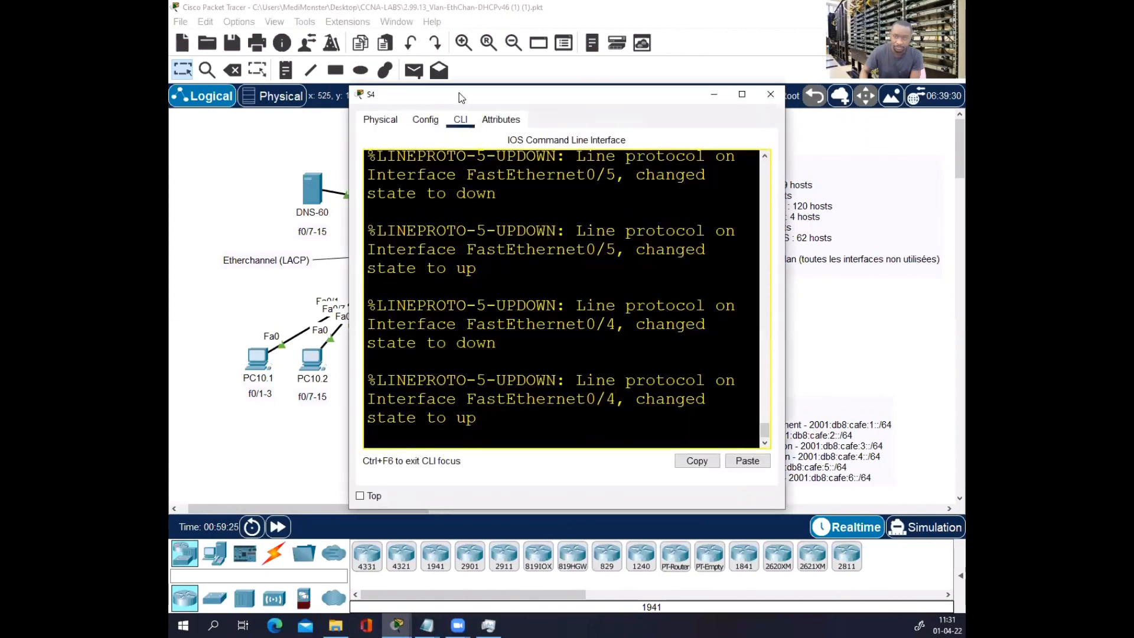
- Maximize the S4 window and select the interface range fa0/4-6 in S4's configuration mode
{"action": "left_click", "coordinate": [742, 94]}
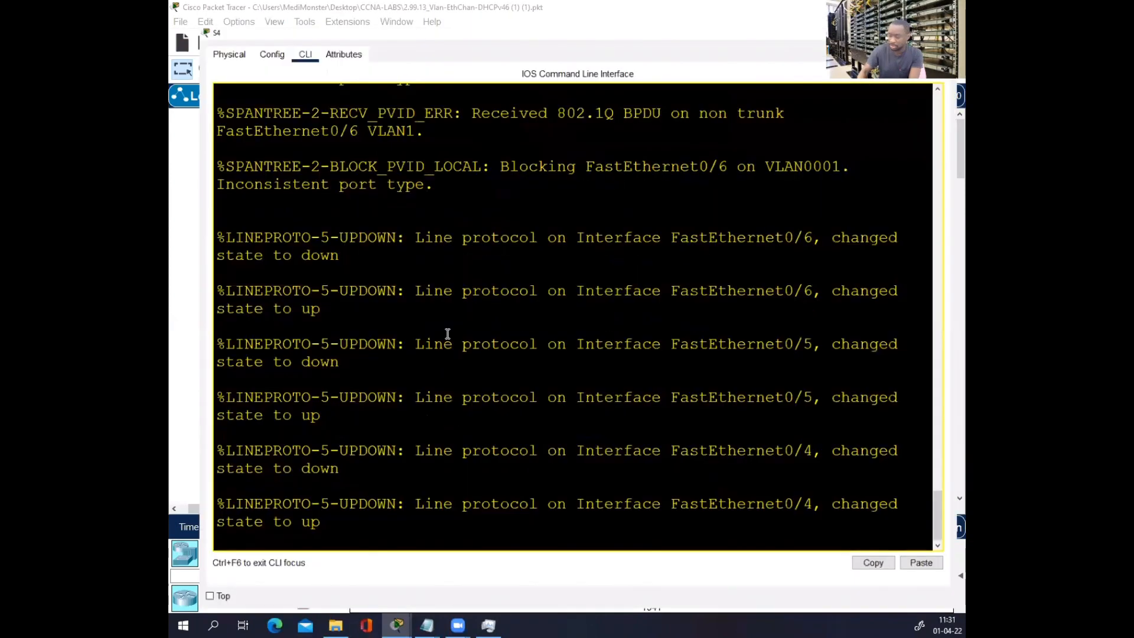
{"action": "key", "text": "Return"}
{"action": "key", "text": "Return"}
{"action": "key", "text": "Return"}
{"action": "key", "text": "Return"}
{"action": "type", "text": "int"}
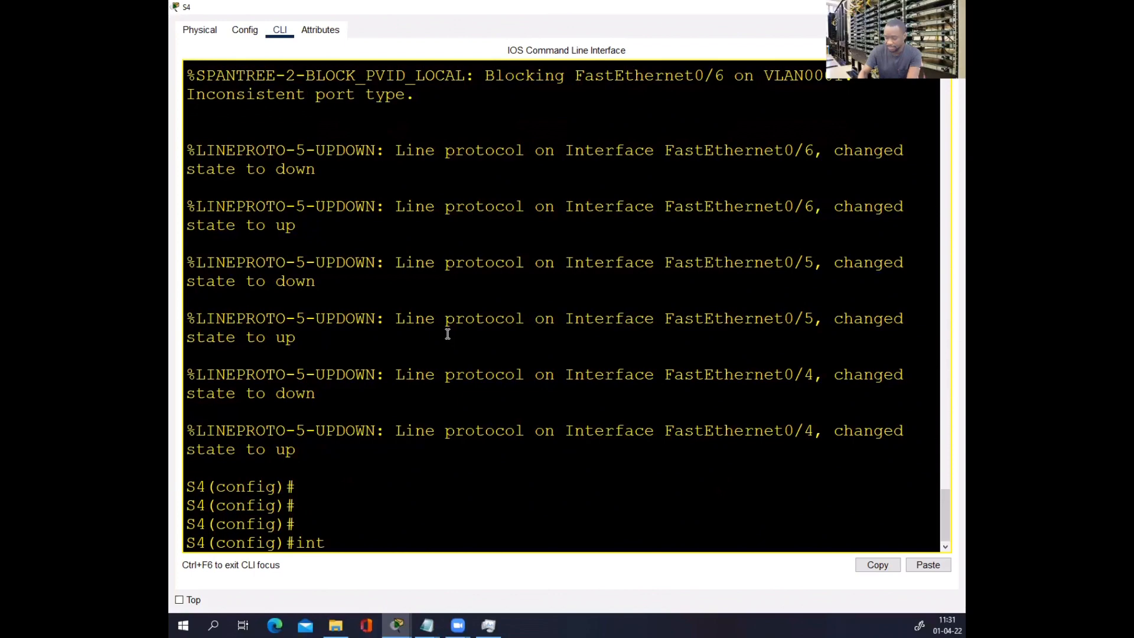
{"action": "type", "text": " rang fa0/4"}
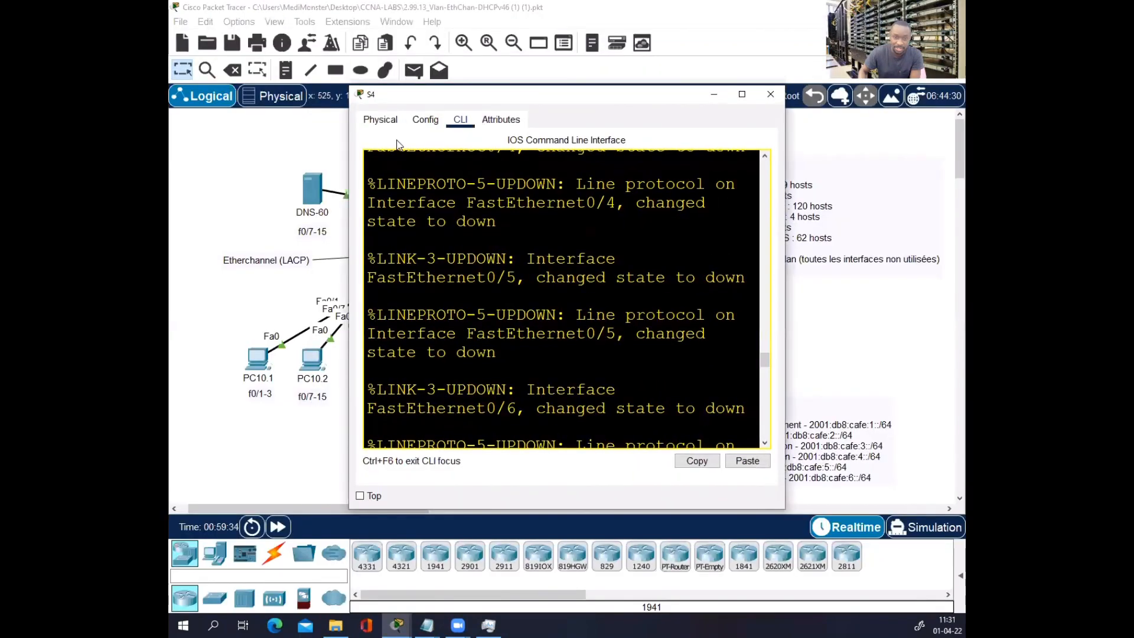
{"action": "left_click_drag", "start_coordinate": [419, 101], "coordinate": [642, 260]}
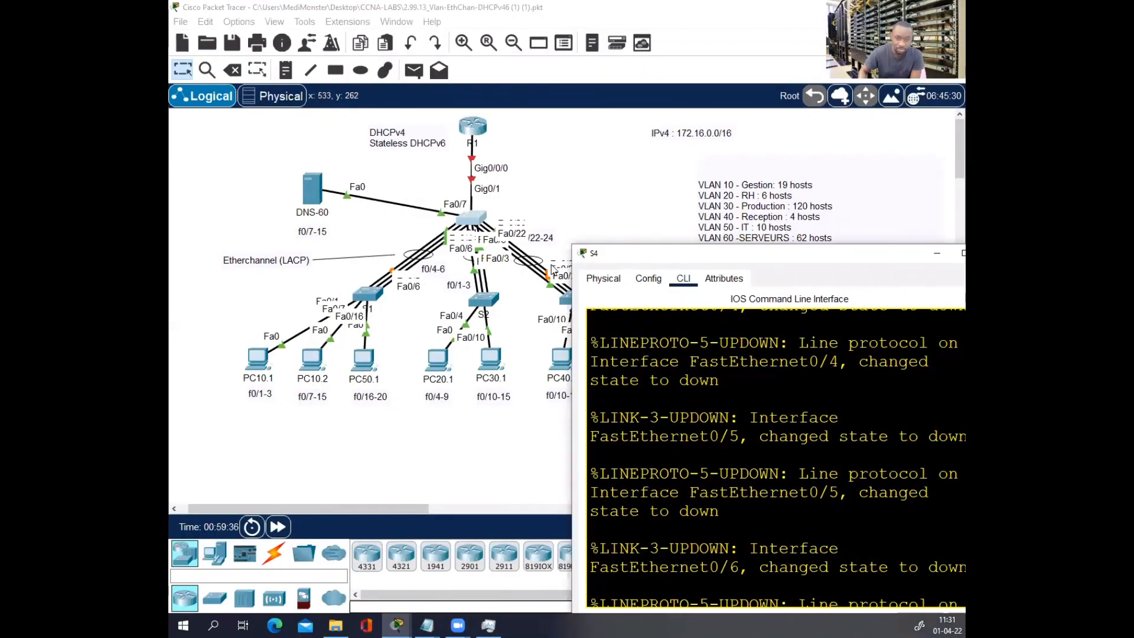
{"action": "left_click_drag", "start_coordinate": [842, 262], "coordinate": [666, 216]}
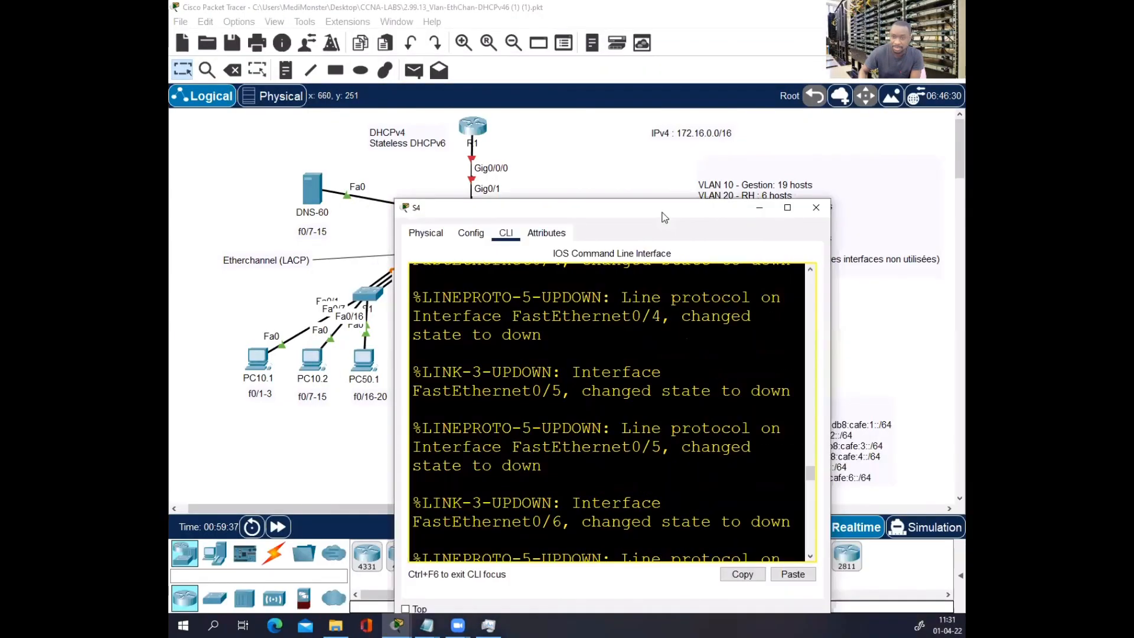
{"action": "left_click", "coordinate": [788, 205]}
{"action": "key", "text": "Return"}
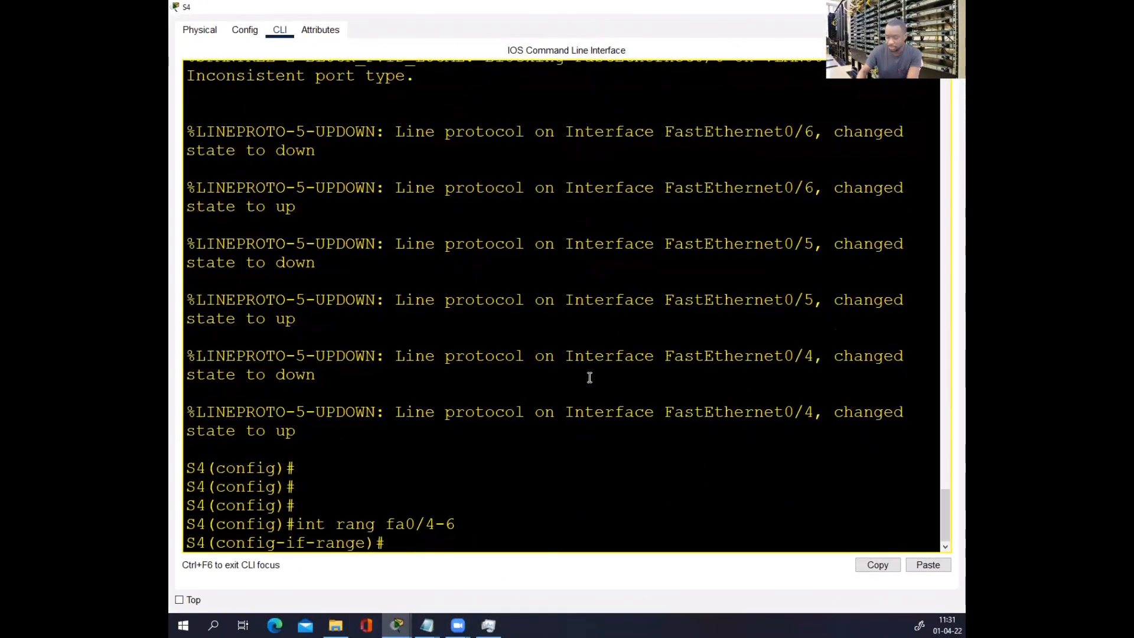
- List the channel-group 1 mode options on S4 and assign fa0/4-6 to channel-group 1 with mode passive
{"action": "type", "text": "chann"}
{"action": "key", "text": "Tab"}
{"action": "type", "text": "el-"}
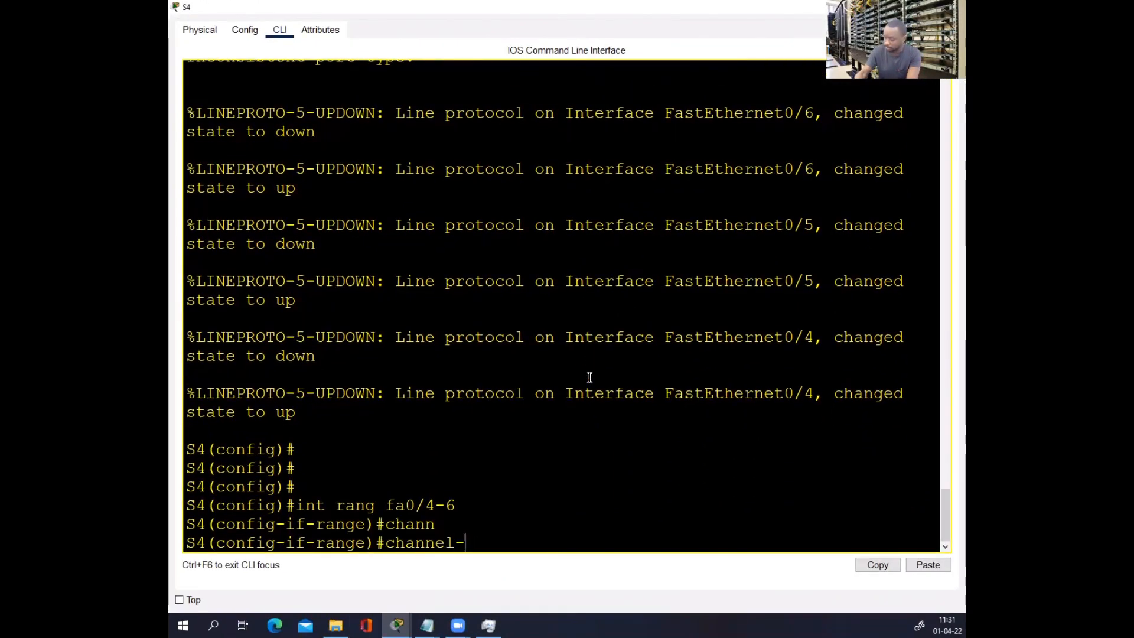
{"action": "type", "text": "gr"}
{"action": "key", "text": "Tab"}
{"action": "type", "text": "1 "}
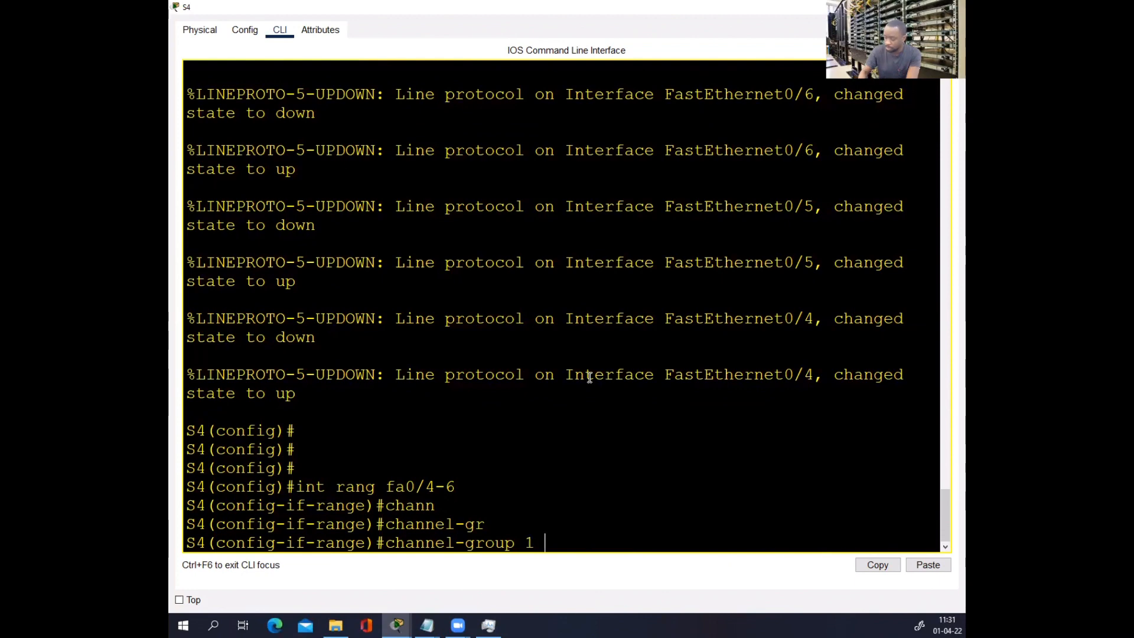
{"action": "type", "text": "mo"}
{"action": "key", "text": "Tab"}
{"action": "type", "text": "?"}
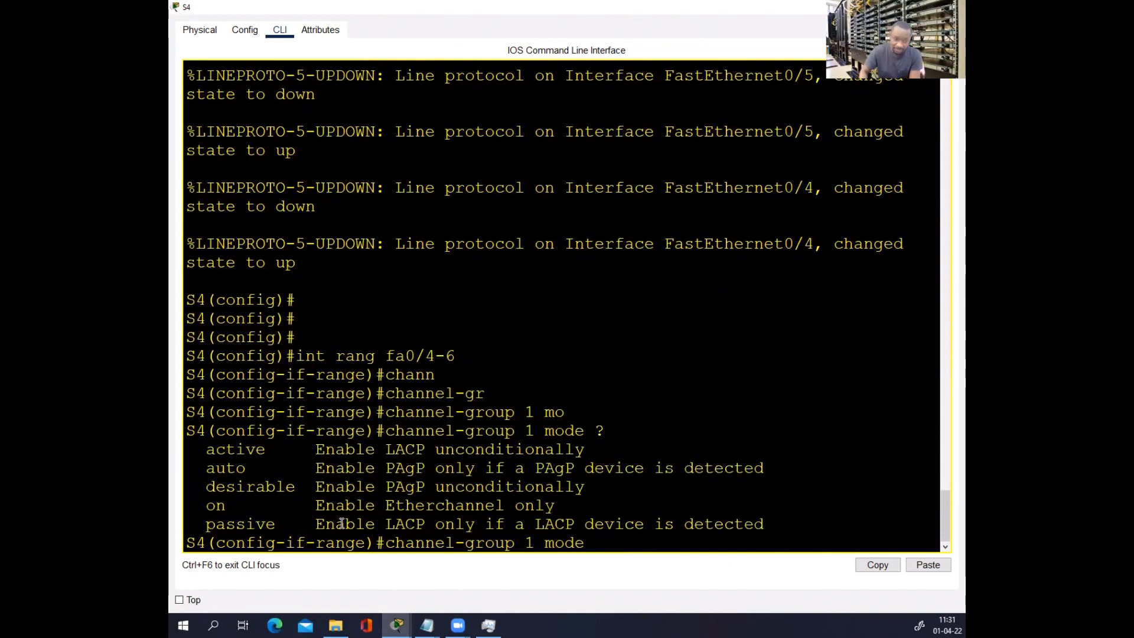
{"action": "type", "text": "pas"}
{"action": "key", "text": "Tab"}
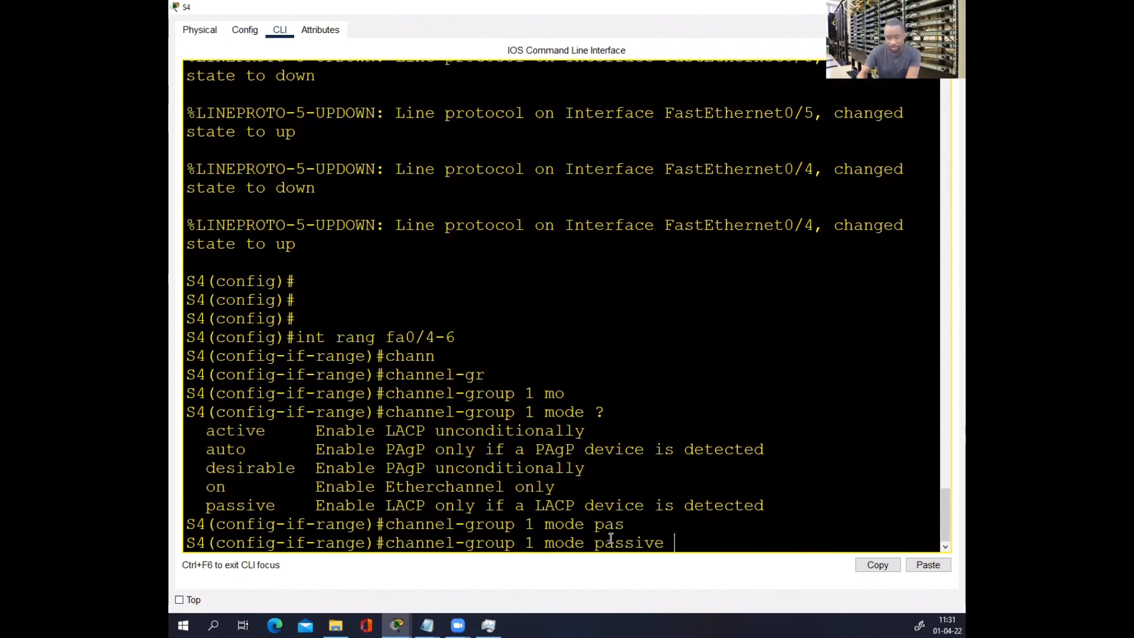
{"action": "key", "text": "Return"}
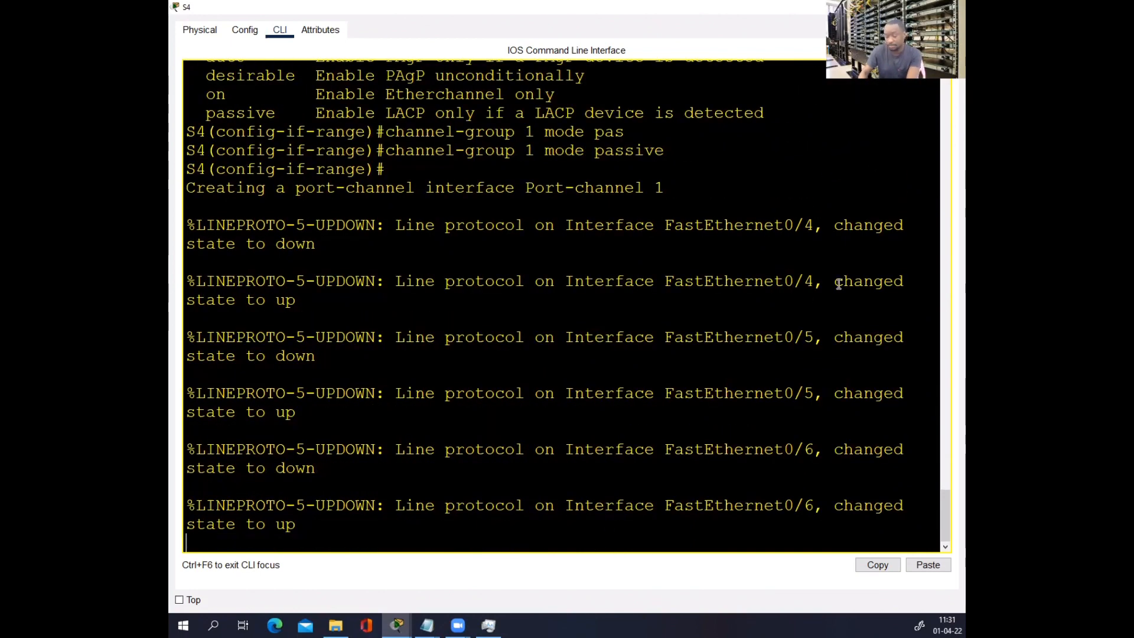
- Leave interface range configuration on S4 with end, returning to the privileged prompt
{"action": "key", "text": "Return"}
{"action": "key", "text": "Return"}
{"action": "key", "text": "Return"}
{"action": "type", "text": "end"}
{"action": "key", "text": "Return"}
{"action": "key", "text": "Return"}
{"action": "key", "text": "Return"}
{"action": "key", "text": "Return"}
{"action": "key", "text": "Return"}
{"action": "key", "text": "Return"}
{"action": "key", "text": "Return"}
{"action": "key", "text": "Return"}
{"action": "key", "text": "Return"}
{"action": "key", "text": "Return"}
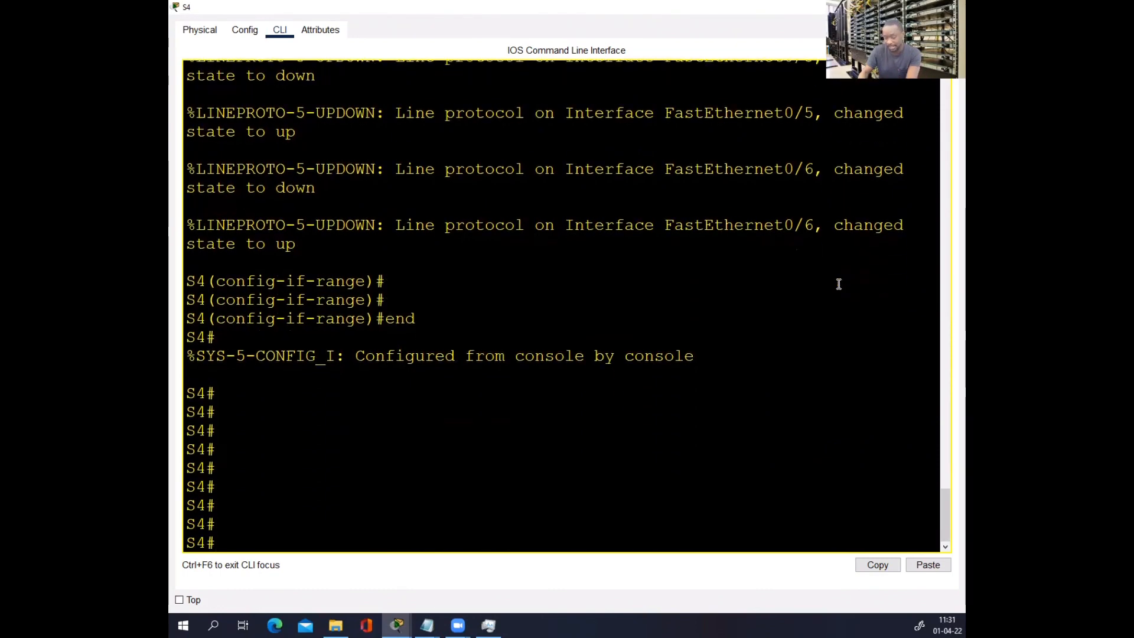
- Run sh etherchannel summary on S4 and examine group 1's protocol and the flags of its member ports
{"action": "type", "text": "sh et"}
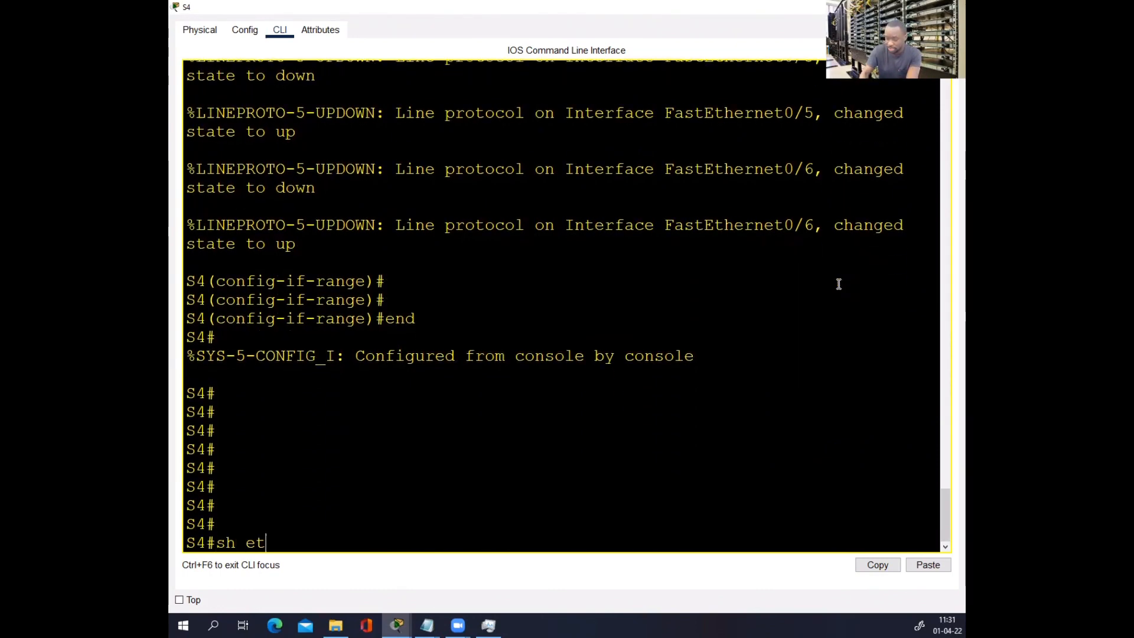
{"action": "type", "text": "herc"}
{"action": "key", "text": "Tab"}
{"action": "type", "text": "s"}
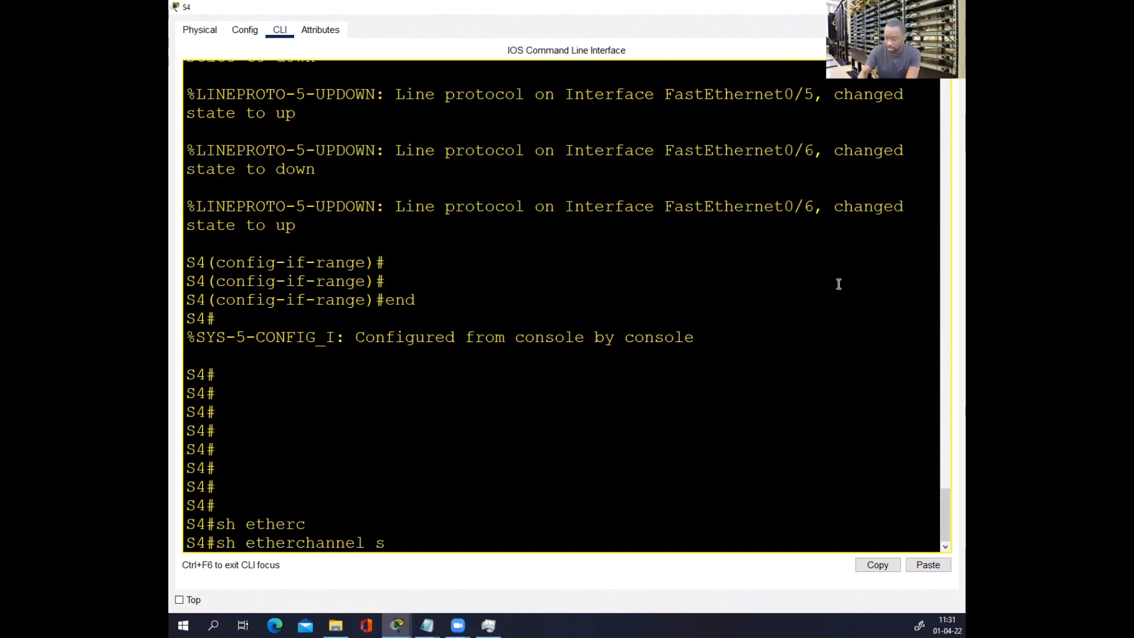
{"action": "type", "text": "u"}
{"action": "key", "text": "Tab"}
{"action": "key", "text": "Return"}
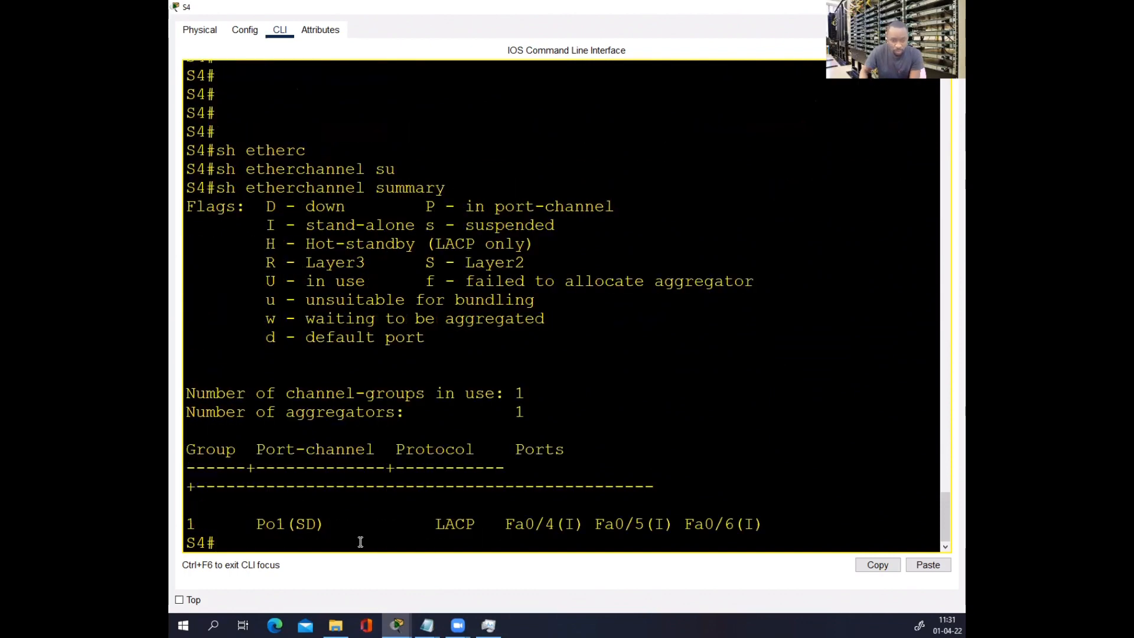
{"action": "left_click_drag", "start_coordinate": [436, 524], "coordinate": [480, 529]}
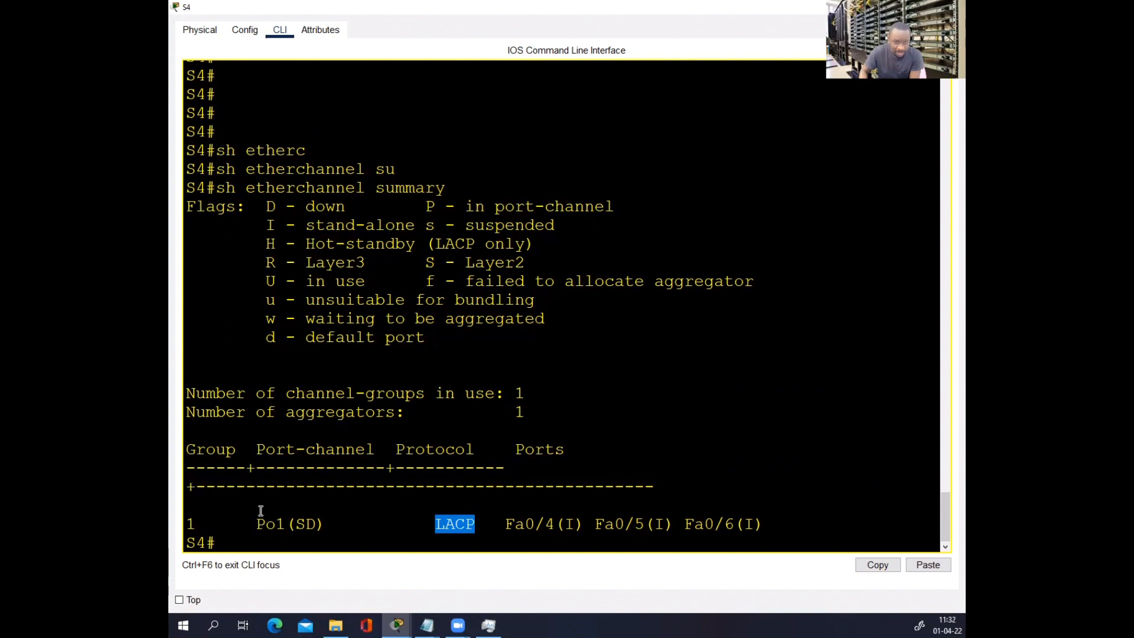
{"action": "left_click_drag", "start_coordinate": [566, 523], "coordinate": [723, 536]}
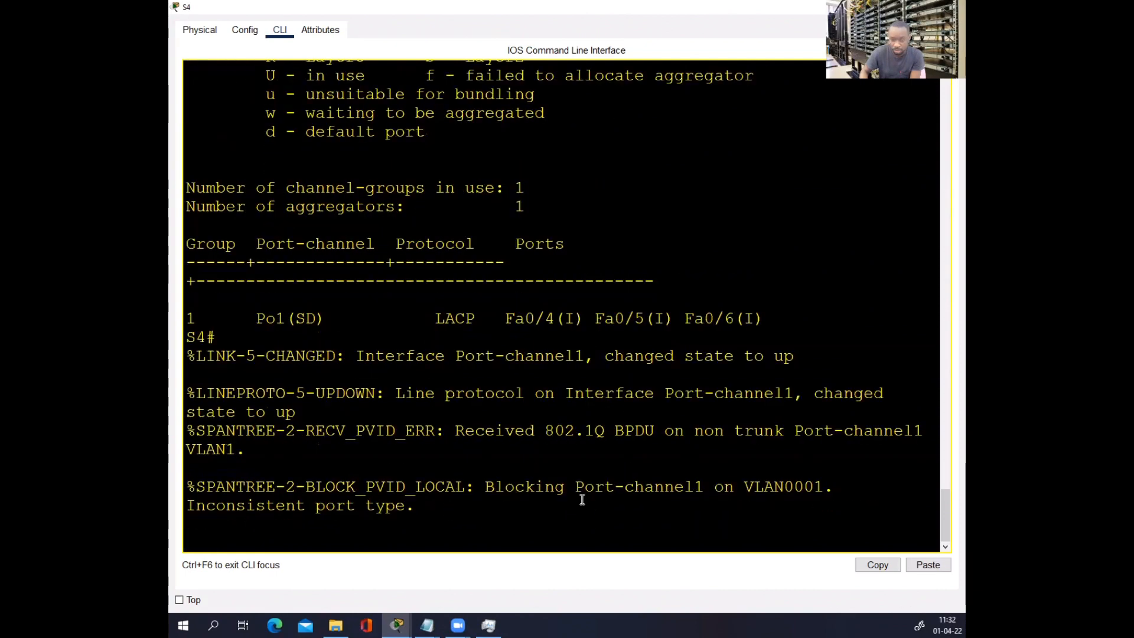
- Compare the EtherChannel flags legend with the Port-channel1 entry and read the spanning-tree messages about Port-channel1
{"action": "key", "text": "Return"}
{"action": "key", "text": "Return"}
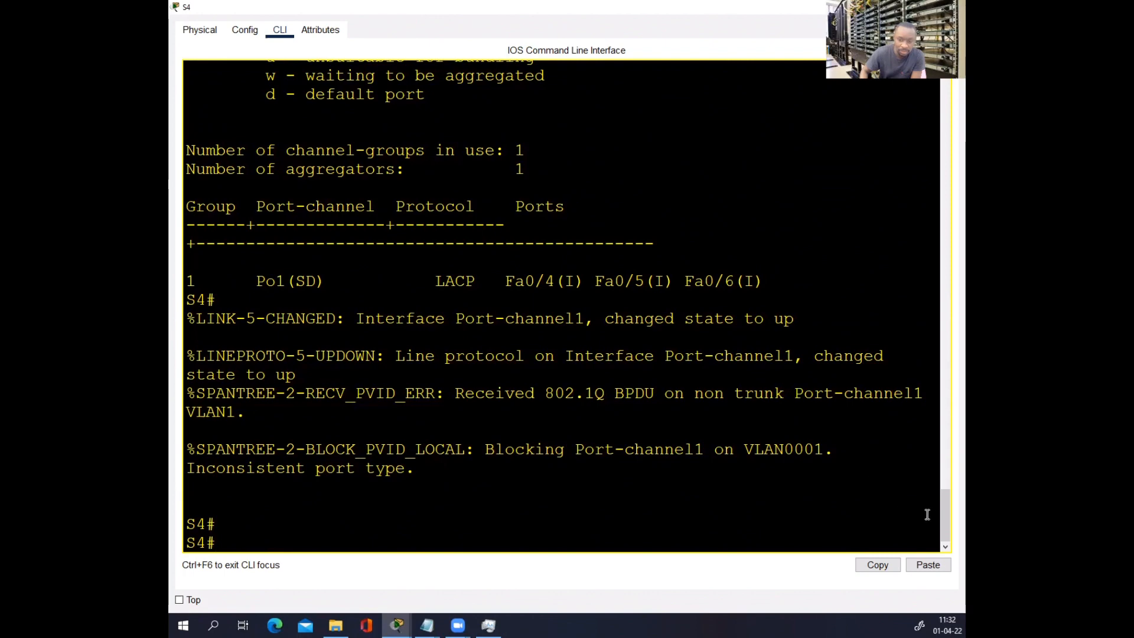
{"action": "left_click_drag", "start_coordinate": [943, 514], "coordinate": [944, 483]}
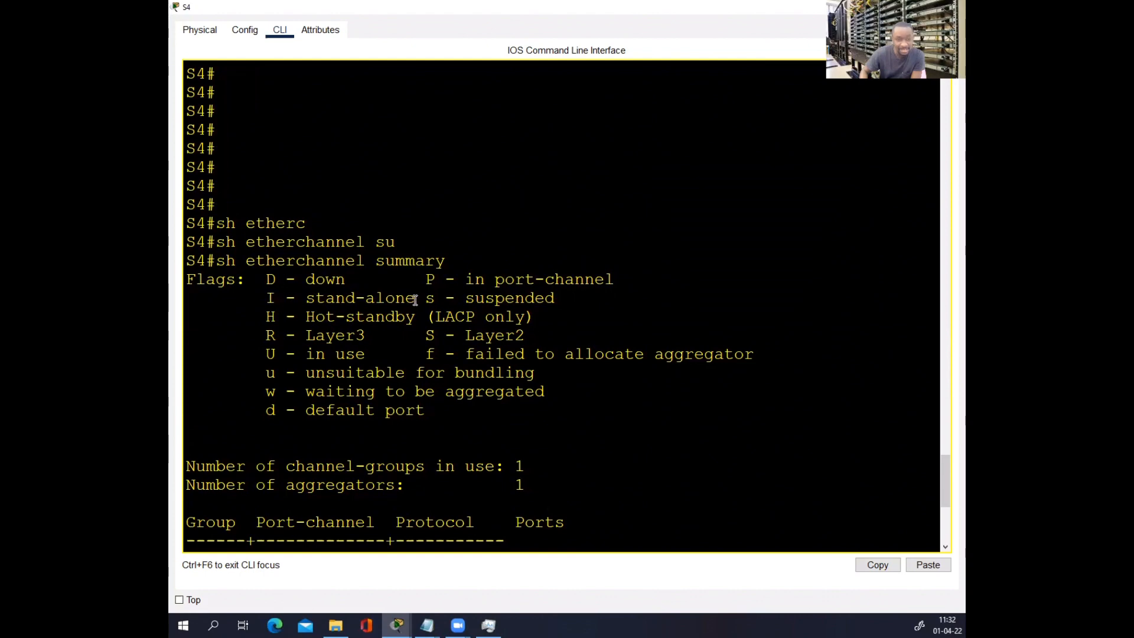
{"action": "left_click_drag", "start_coordinate": [944, 479], "coordinate": [930, 511]}
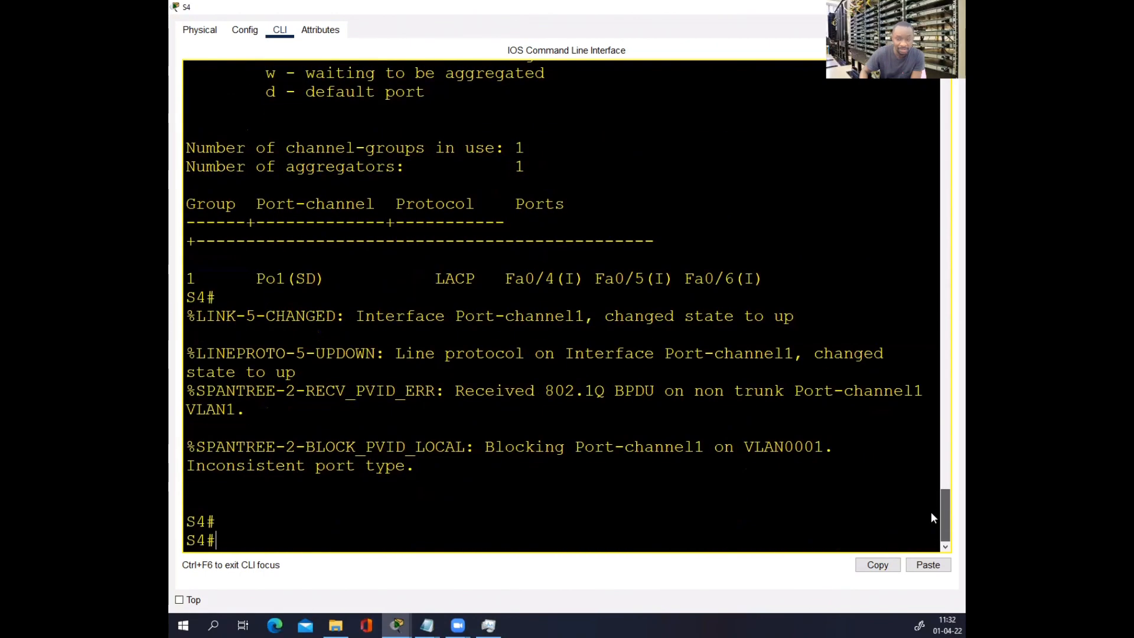
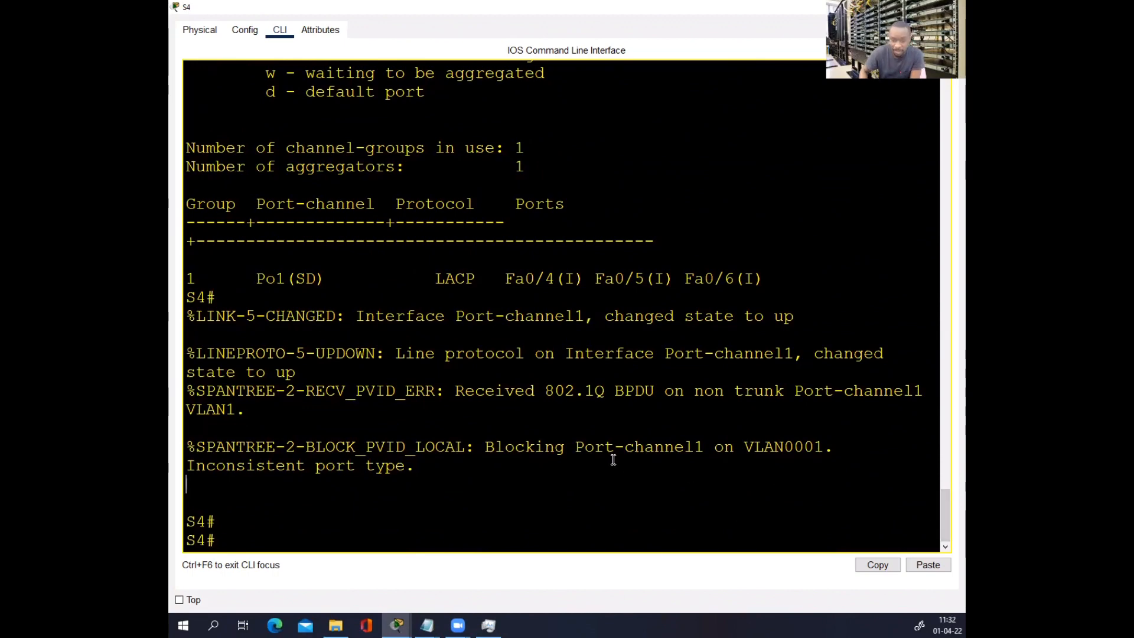
{"action": "left_click_drag", "start_coordinate": [485, 447], "coordinate": [306, 466]}
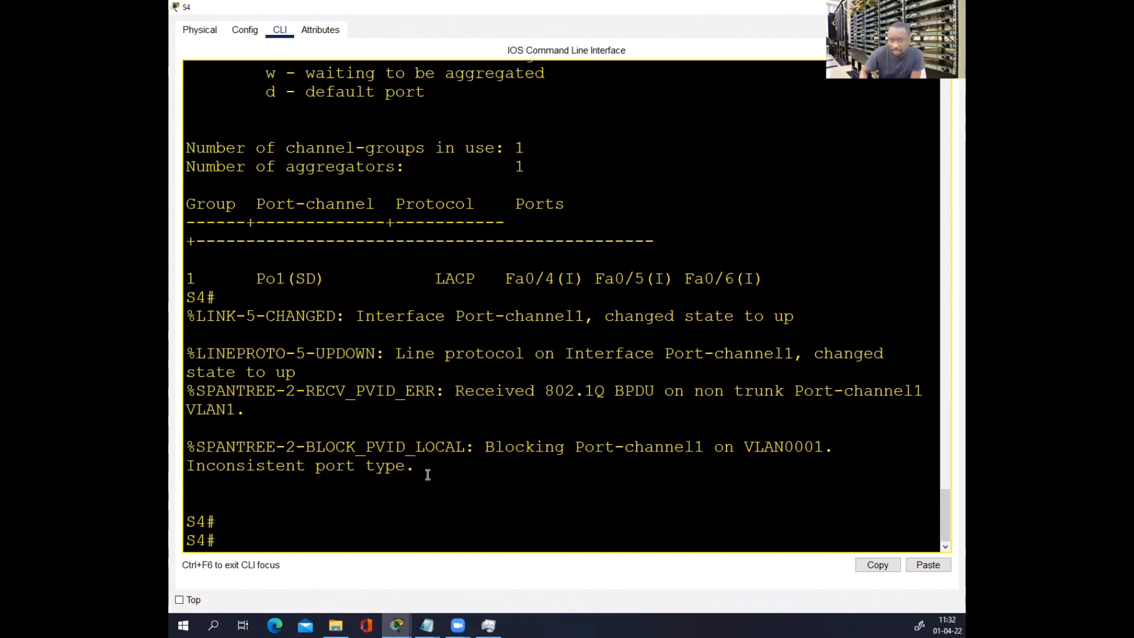
- Check the topology, reopen S4's maximized command line and select the range fa0/4-6 in configuration mode
{"action": "left_click", "coordinate": [894, 7]}
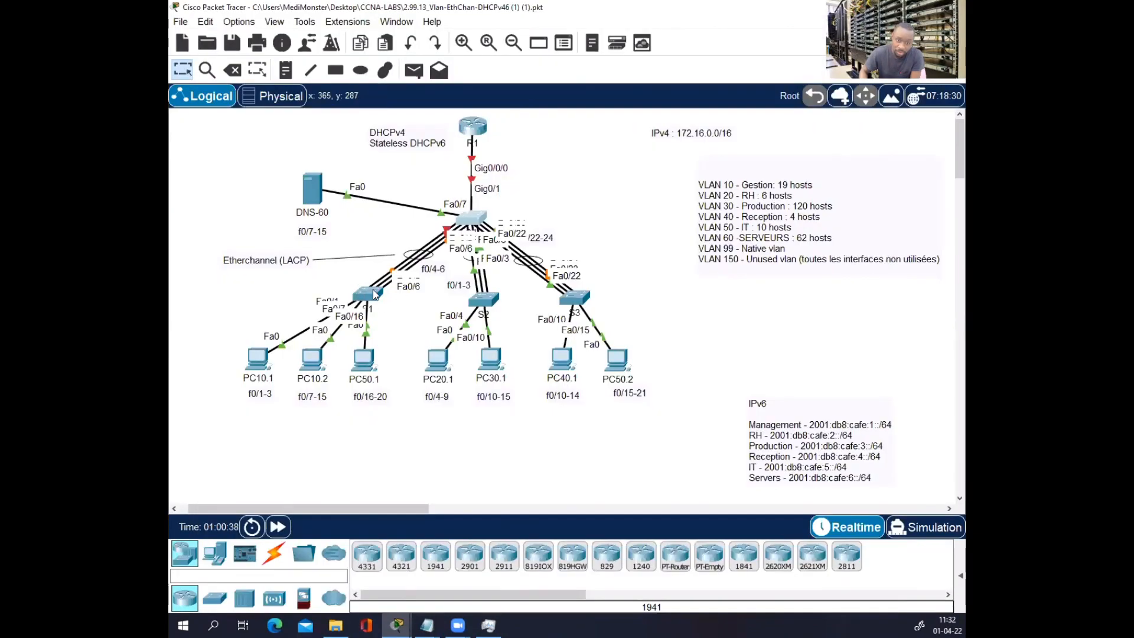
{"action": "left_click", "coordinate": [464, 221]}
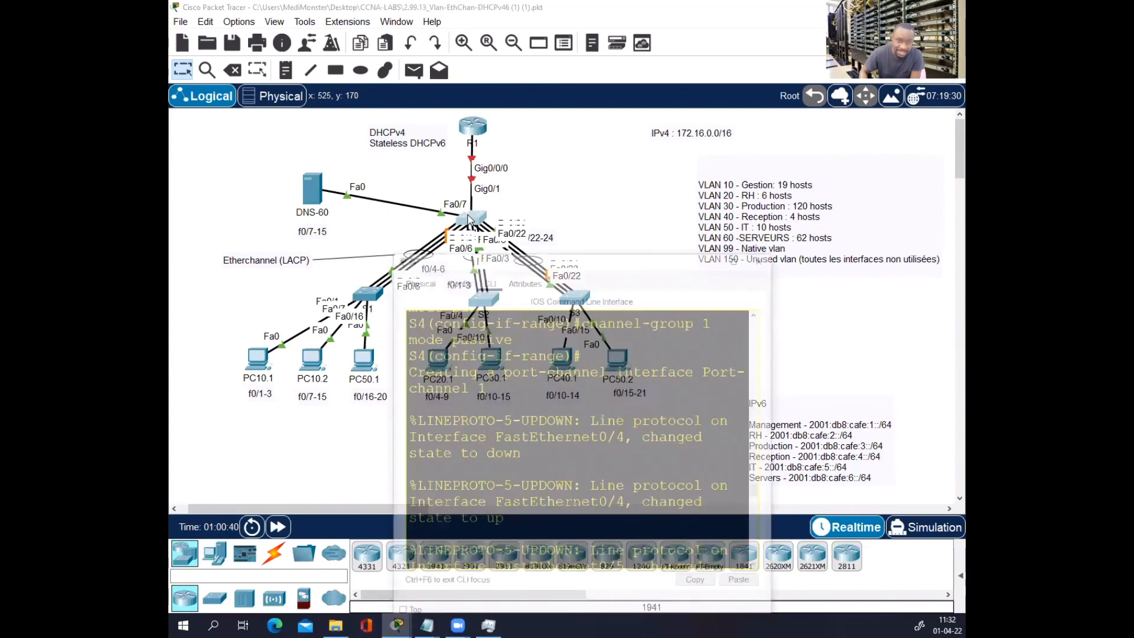
{"action": "left_click", "coordinate": [787, 207]}
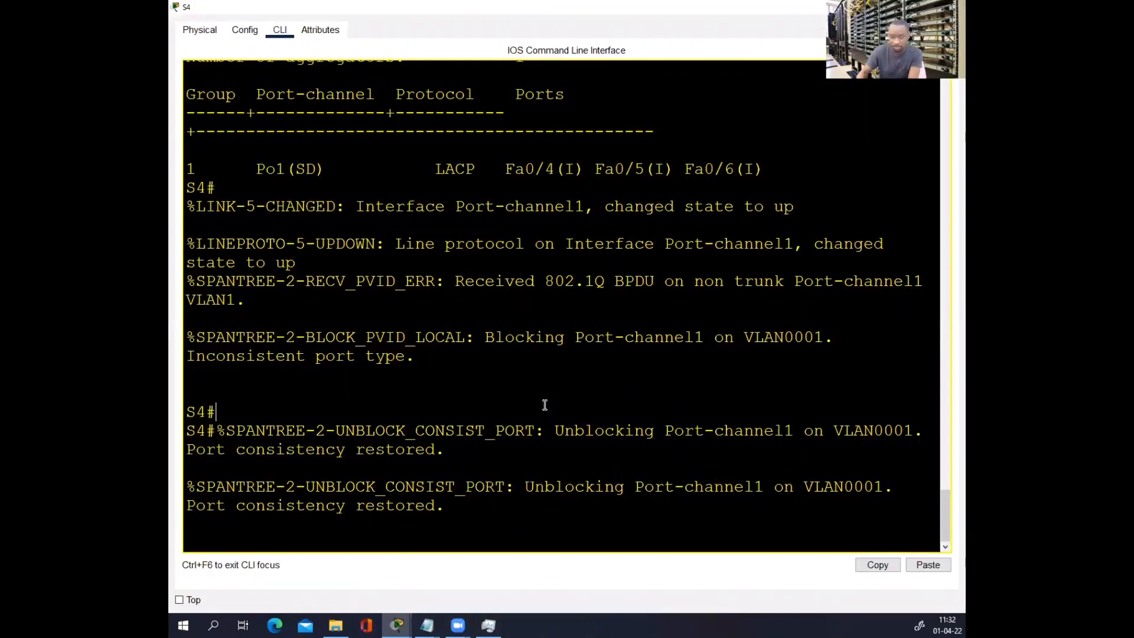
{"action": "key", "text": "Return"}
{"action": "type", "text": "conf t"}
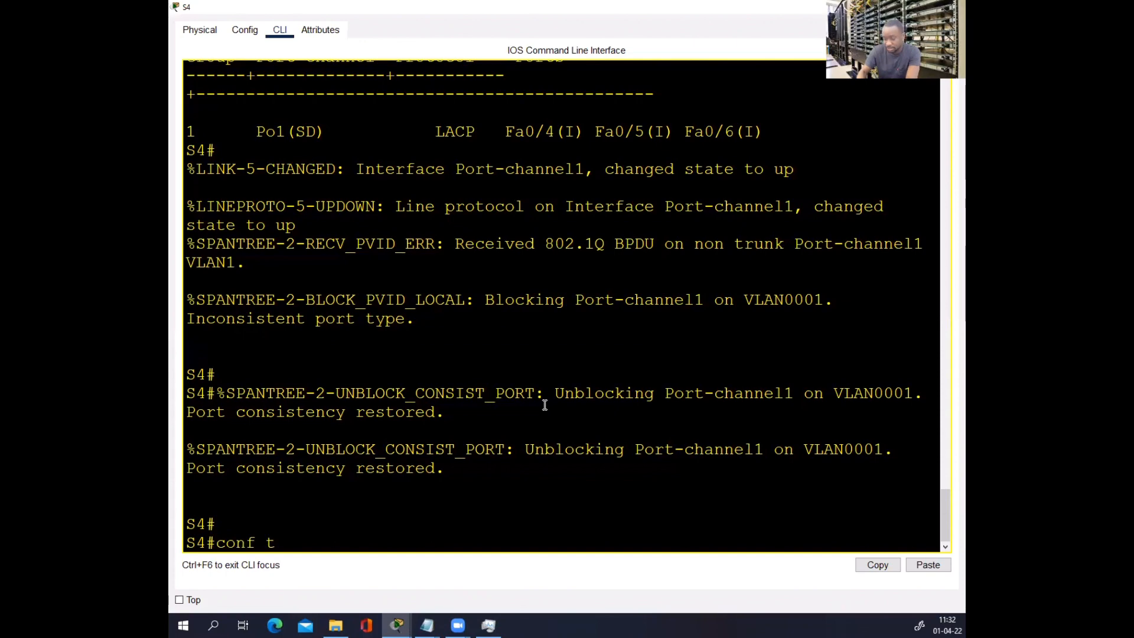
{"action": "key", "text": "Return"}
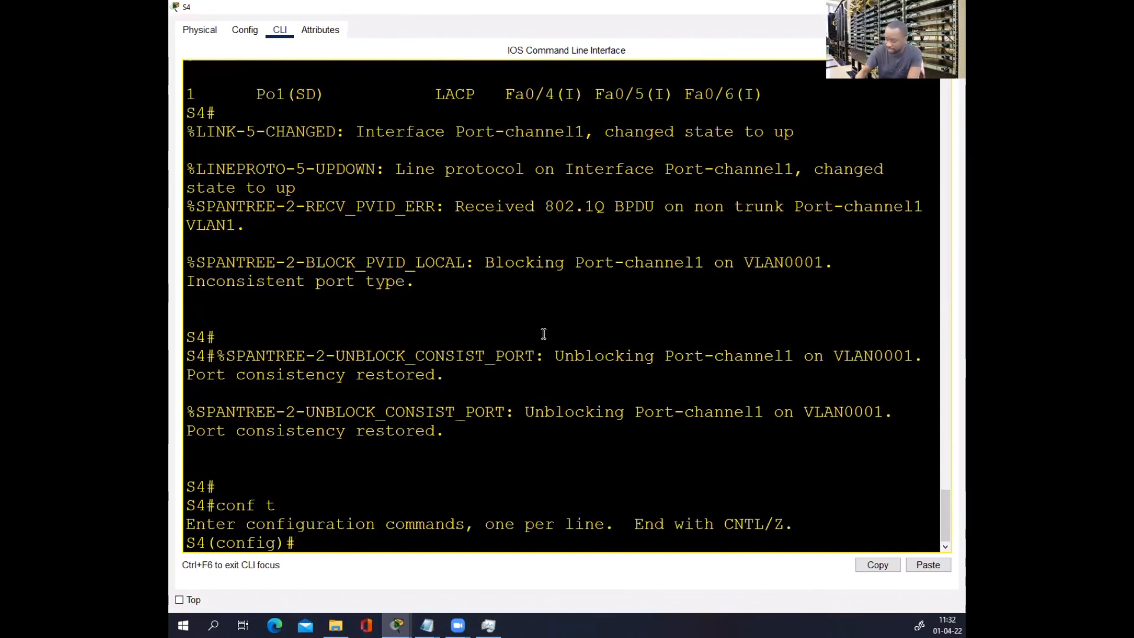
{"action": "key", "text": "Up"}
{"action": "key", "text": "Up"}
{"action": "key", "text": "Return"}
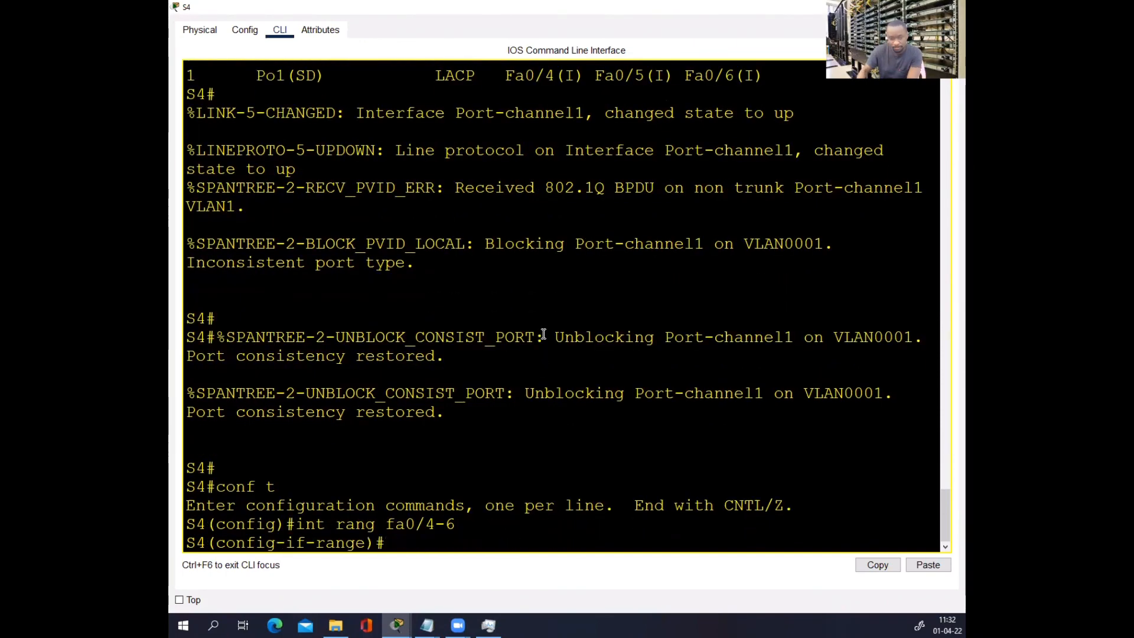
- Set S4's fa0/4-6 ports to switchport mode trunk and leave configuration mode with end
{"action": "type", "text": "swi"}
{"action": "key", "text": "Tab"}
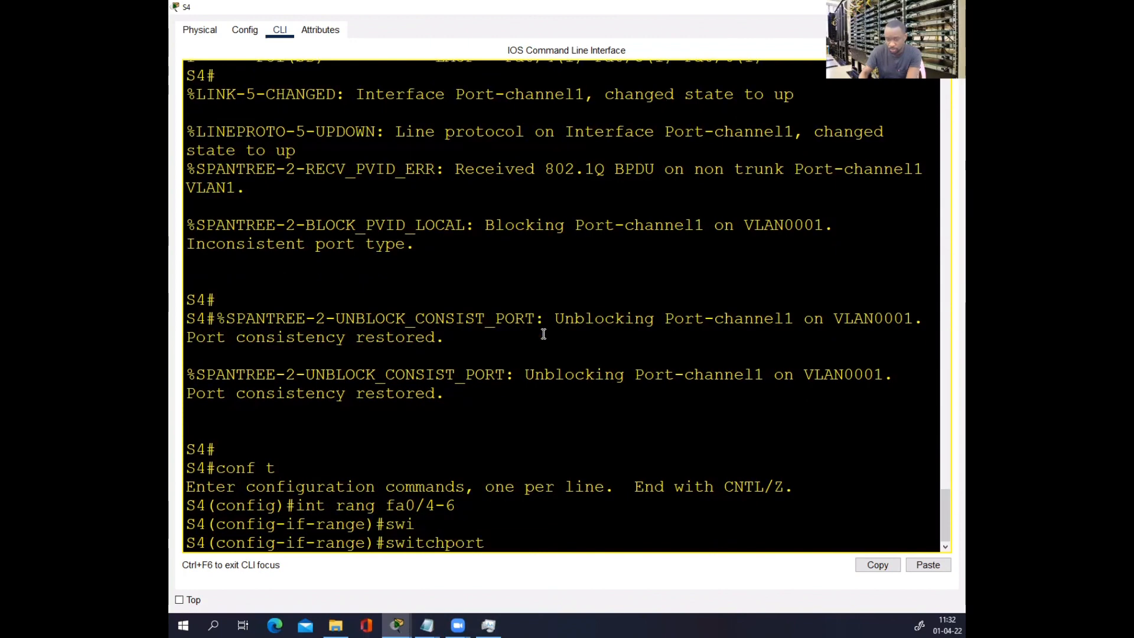
{"action": "type", "text": "mo"}
{"action": "key", "text": "Tab"}
{"action": "type", "text": "tr"}
{"action": "key", "text": "Tab"}
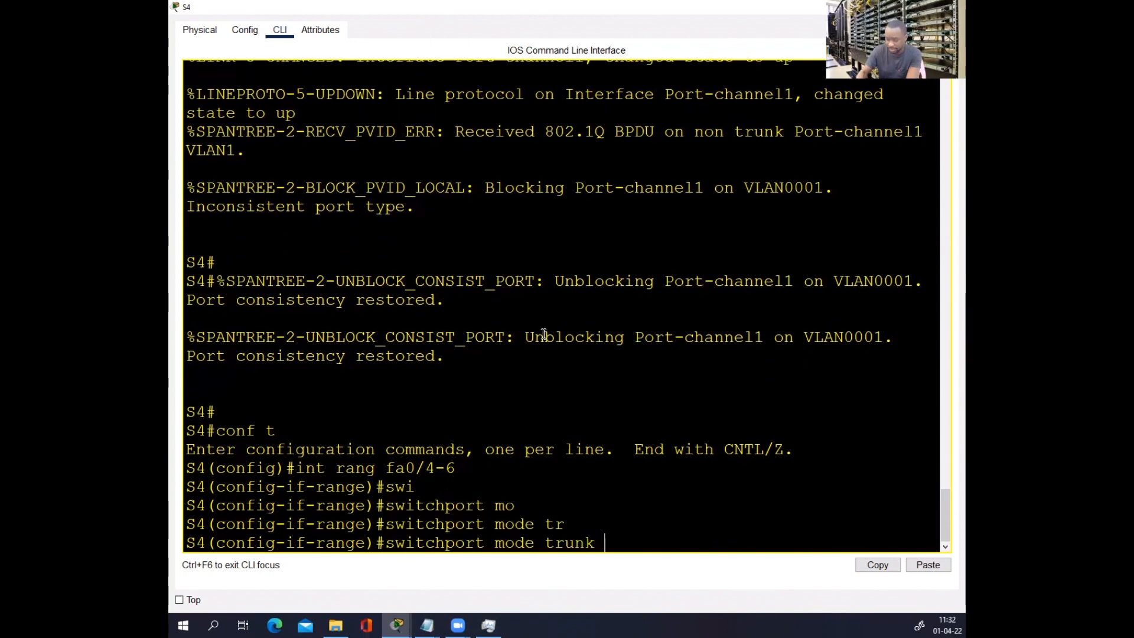
{"action": "key", "text": "Return"}
{"action": "key", "text": "Return"}
{"action": "key", "text": "Return"}
{"action": "key", "text": "Return"}
{"action": "key", "text": "Return"}
{"action": "key", "text": "Return"}
{"action": "type", "text": "end"}
{"action": "key", "text": "Return"}
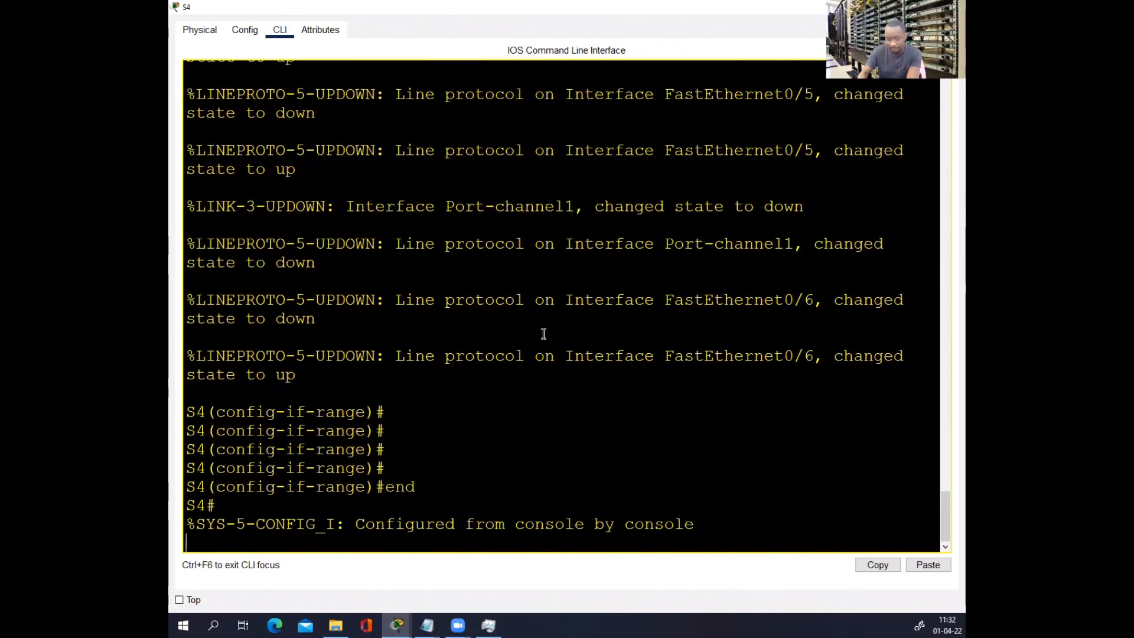
- Run sh etherchannel summary on S4 again and examine the status flag beside Fa0/6
{"action": "key", "text": "Return"}
{"action": "key", "text": "Return"}
{"action": "key", "text": "Return"}
{"action": "key", "text": "Return"}
{"action": "type", "text": "sh"}
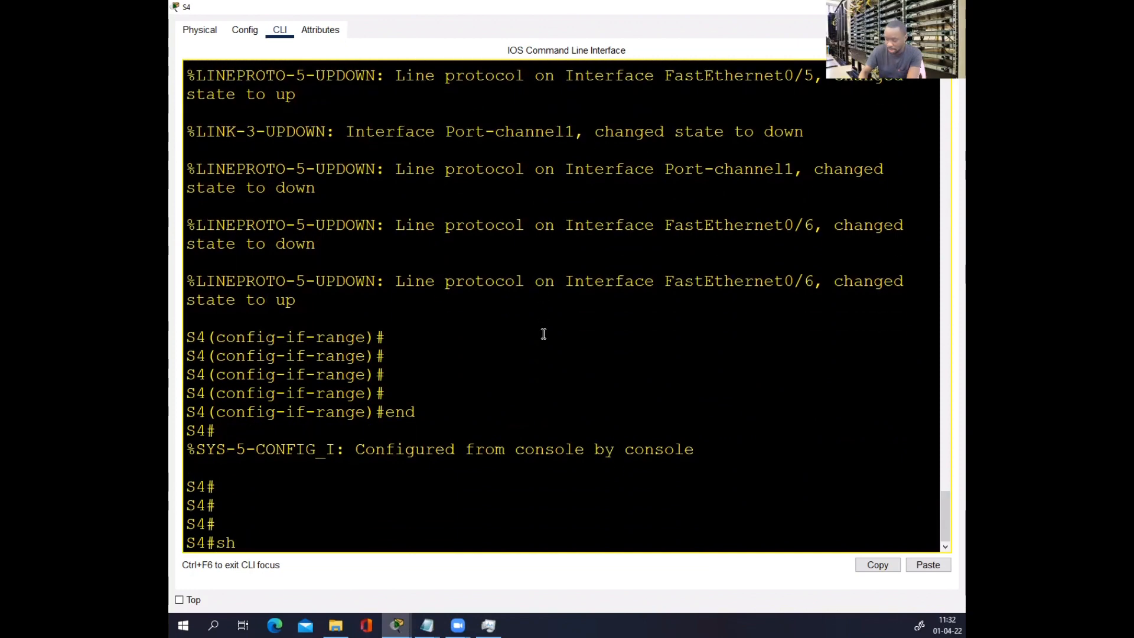
{"action": "type", "text": " ether"}
{"action": "key", "text": "Tab"}
{"action": "type", "text": "s"}
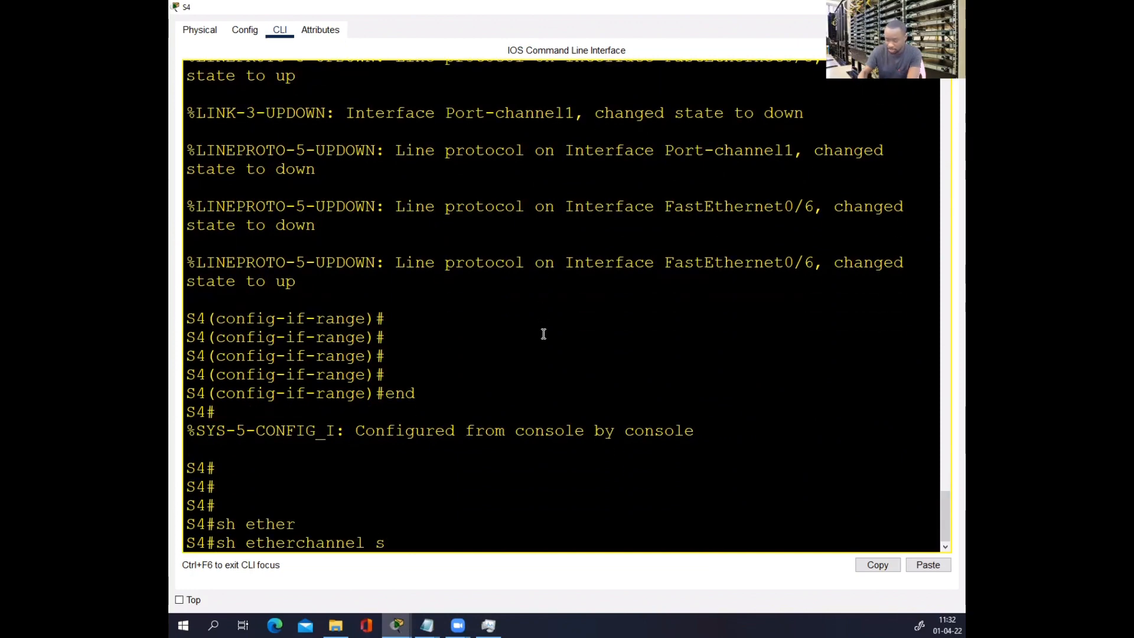
{"action": "type", "text": "u"}
{"action": "key", "text": "Tab"}
{"action": "key", "text": "Return"}
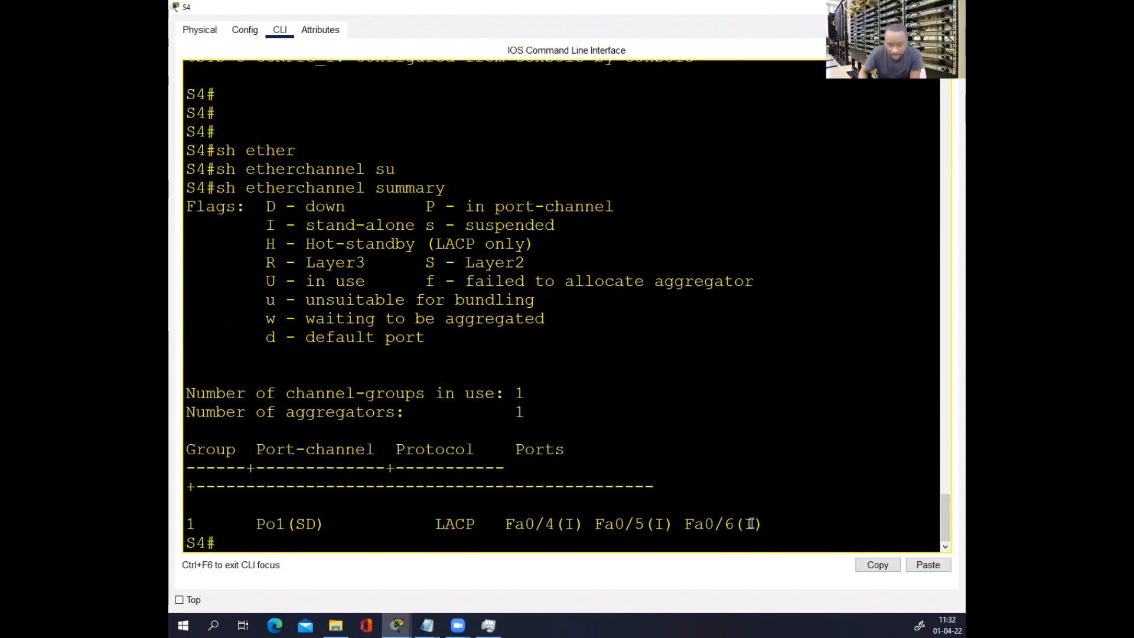
{"action": "left_click_drag", "start_coordinate": [763, 524], "coordinate": [734, 524]}
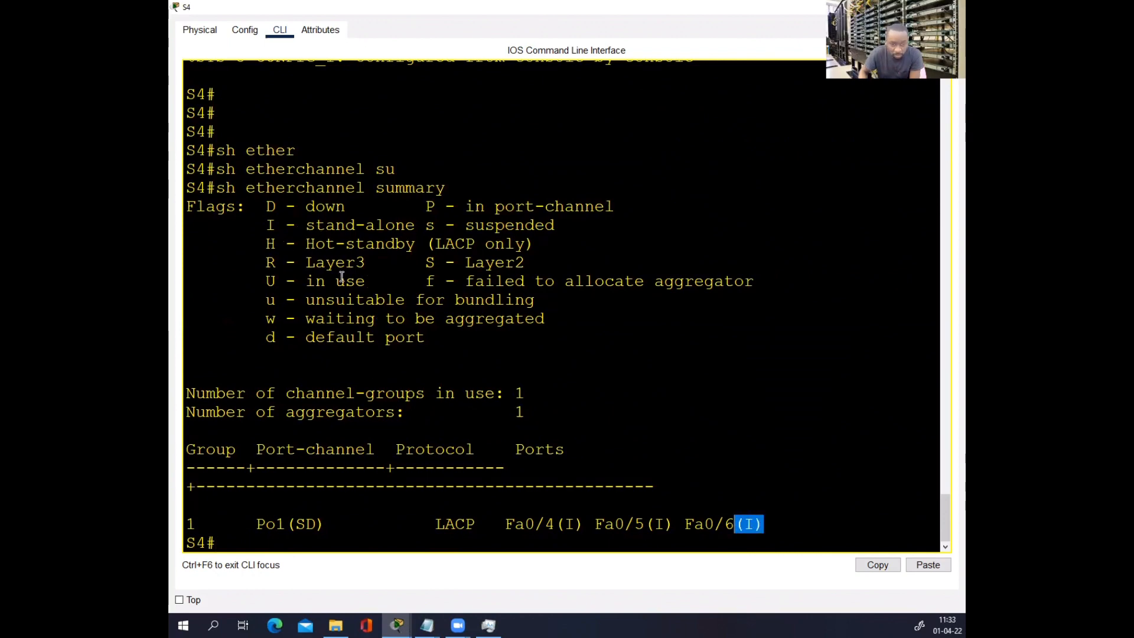
- Run sh etherchannel summary on S4 again to recheck the Port-channel1 status
{"action": "left_click", "coordinate": [392, 370]}
{"action": "key", "text": "Return"}
{"action": "key", "text": "Return"}
{"action": "key", "text": "Return"}
{"action": "key", "text": "Up"}
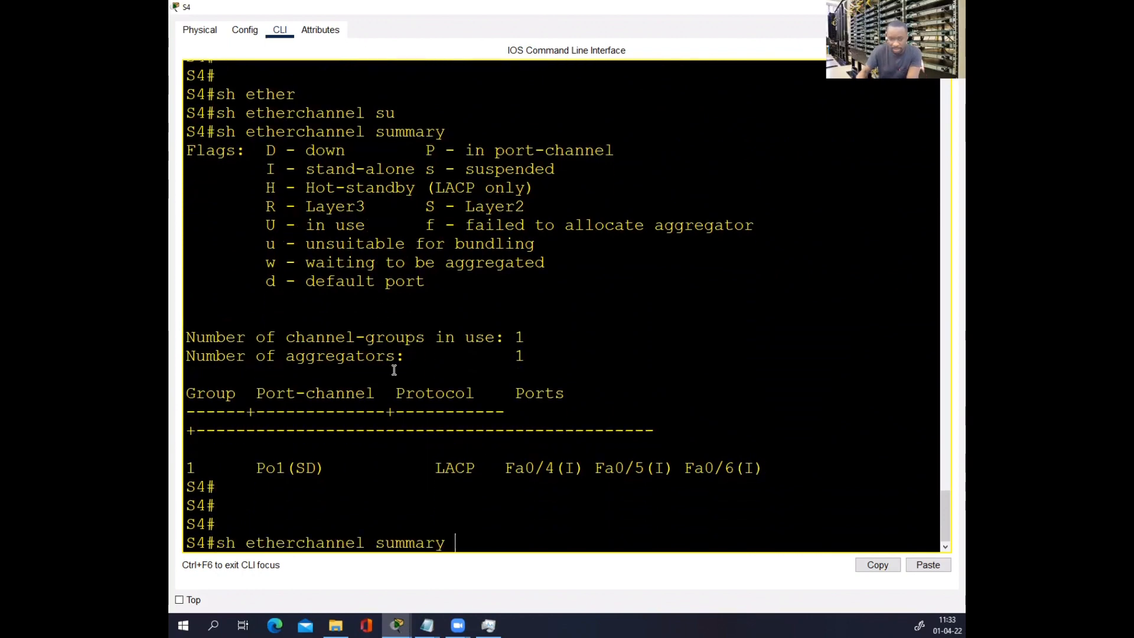
{"action": "key", "text": "Return"}
{"action": "key", "text": "Return"}
{"action": "key", "text": "Return"}
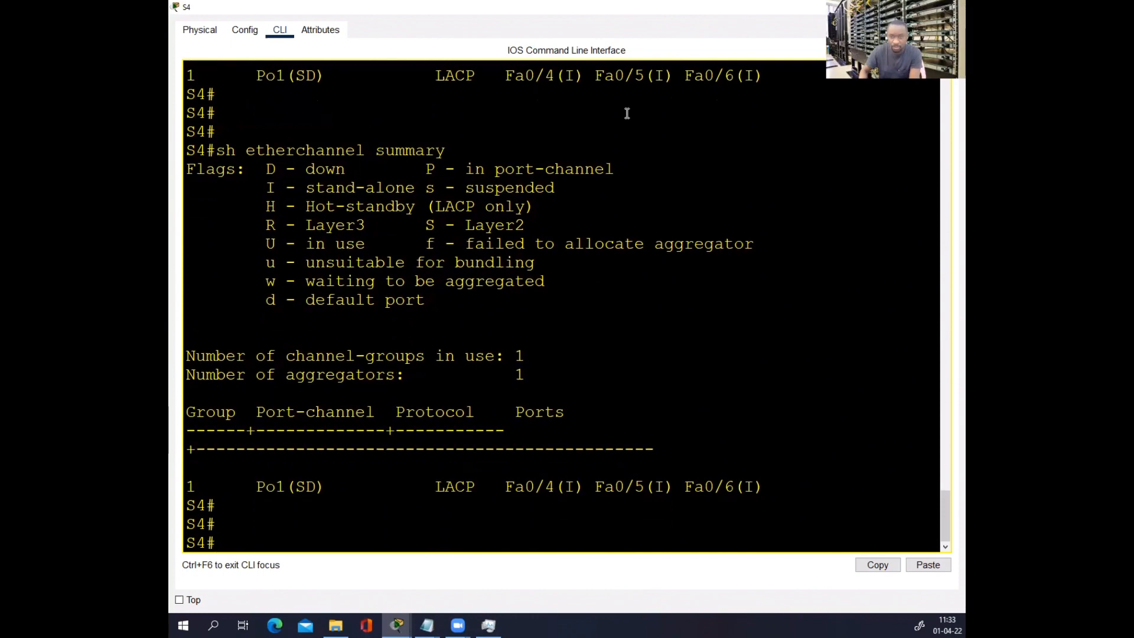
- Leave S4, bring S1's command line to full size, finish the paged interface listing and run sh int trunk
{"action": "key", "text": "alt+F4"}
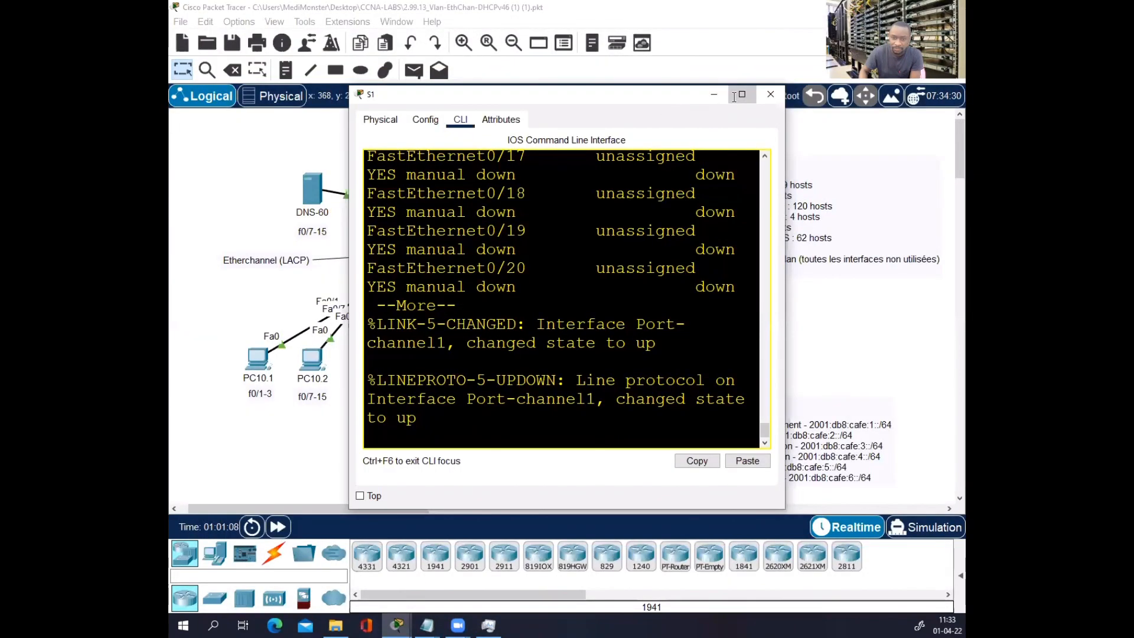
{"action": "left_click", "coordinate": [745, 96]}
{"action": "key", "text": "space"}
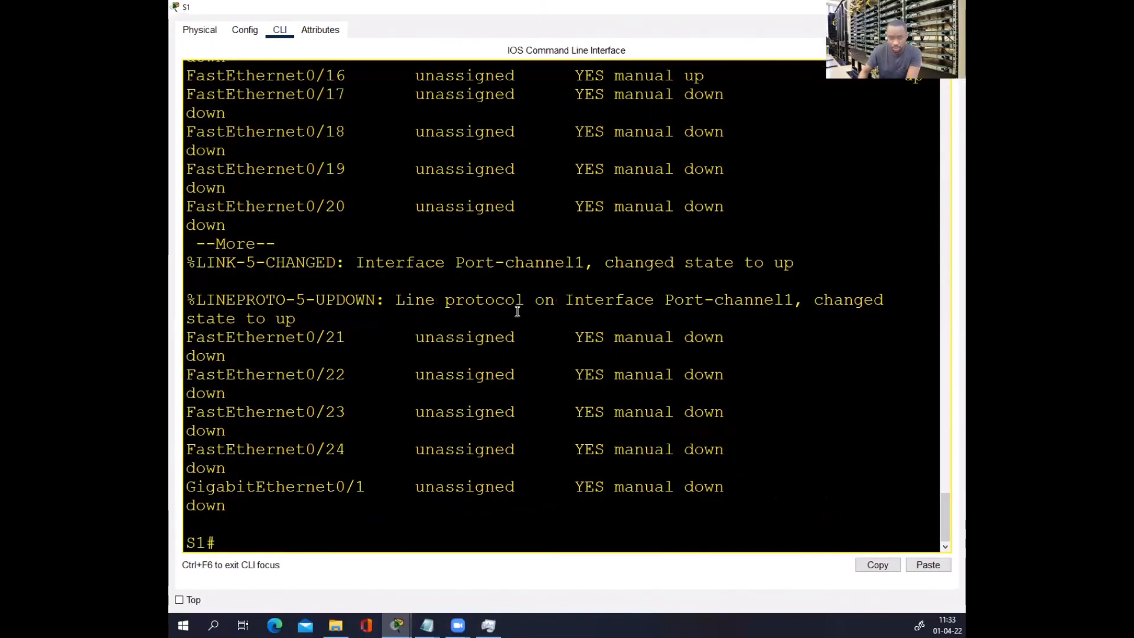
{"action": "type", "text": "sh intr"}
{"action": "key", "text": "Tab"}
{"action": "type", "text": "t"}
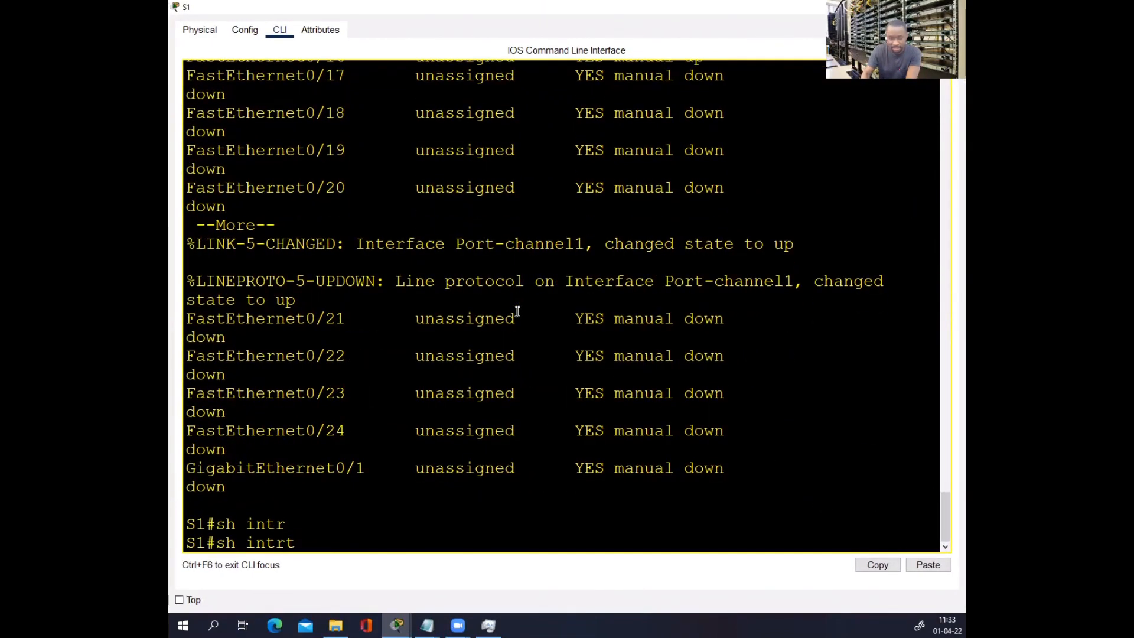
{"action": "type", "text": " tr"}
{"action": "key", "text": "Tab"}
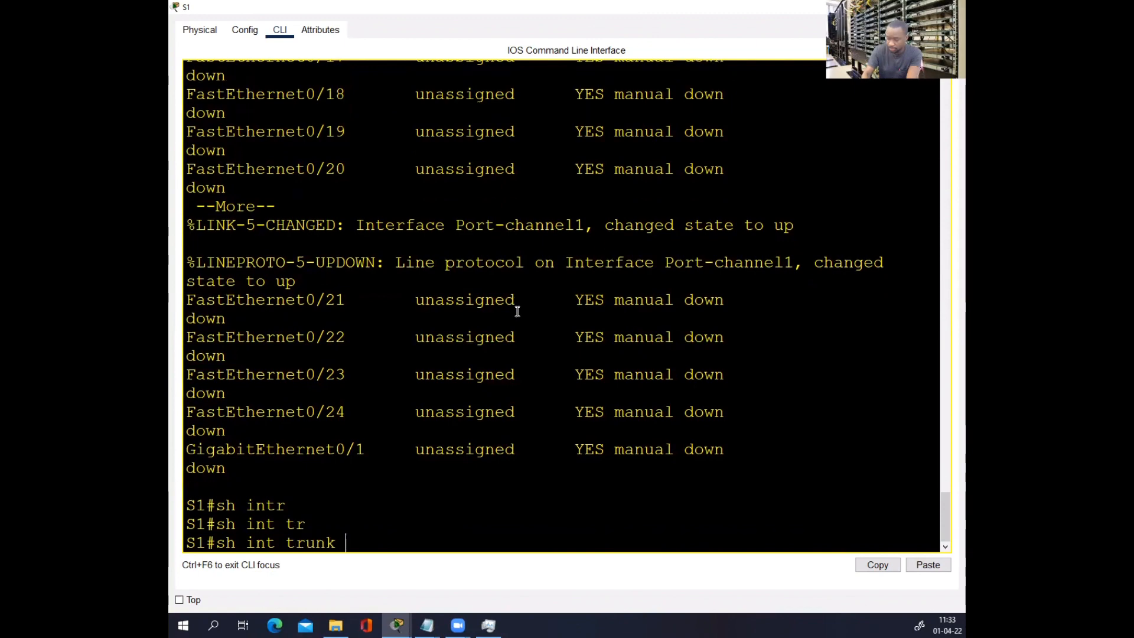
{"action": "key", "text": "Return"}
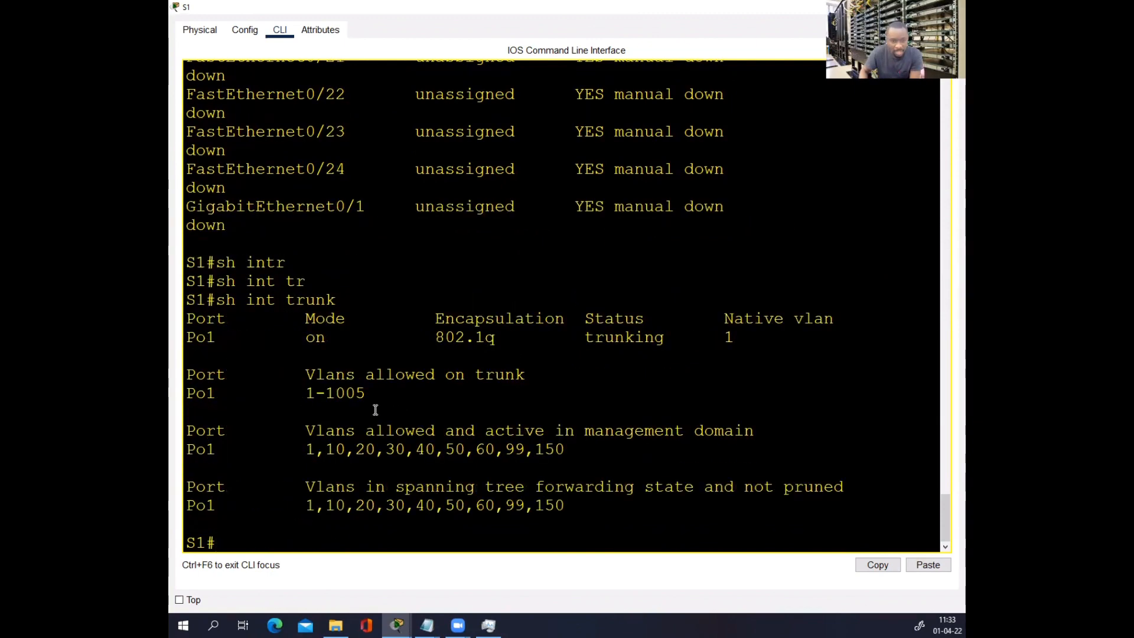
- Run sh etherchannel summary on S1
{"action": "type", "text": "s"}
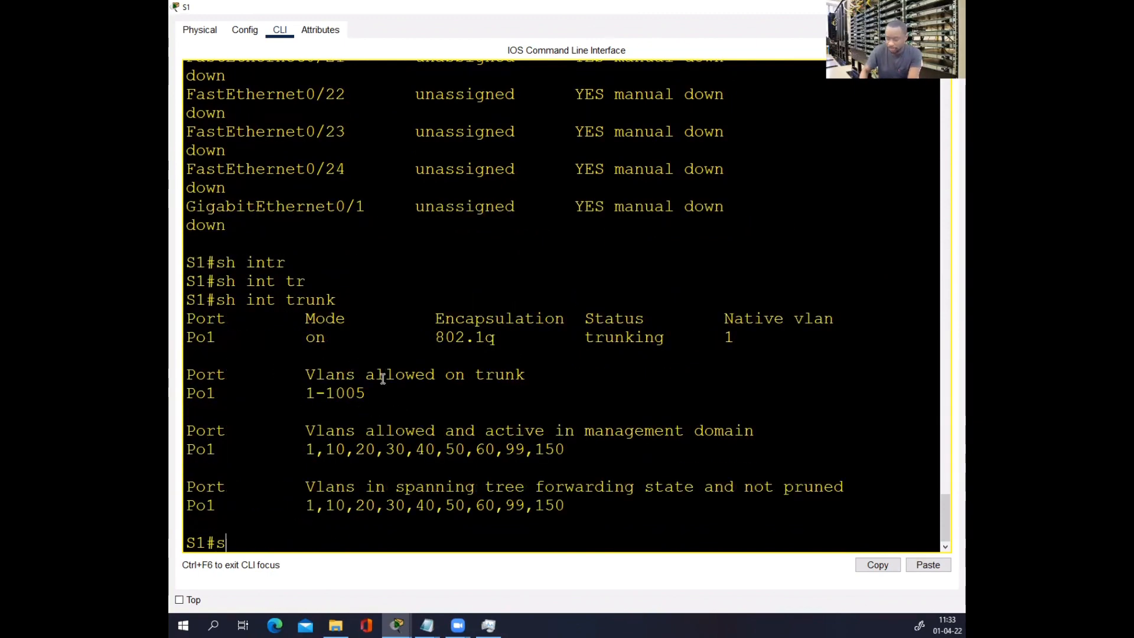
{"action": "type", "text": "h e"}
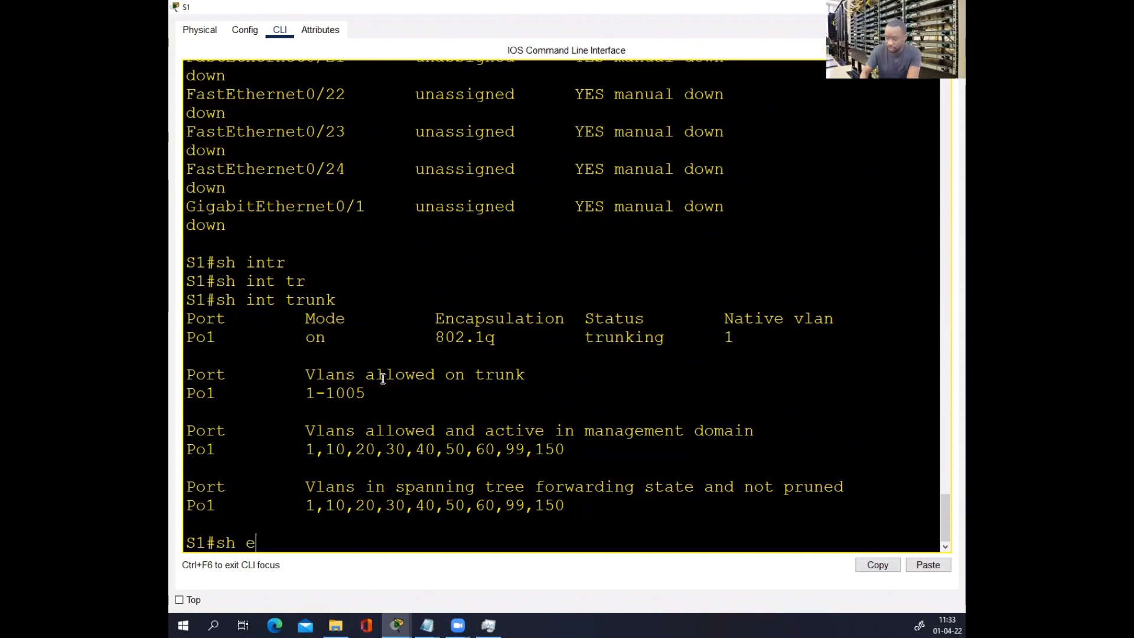
{"action": "type", "text": "ther"}
{"action": "key", "text": "Tab"}
{"action": "type", "text": "s"}
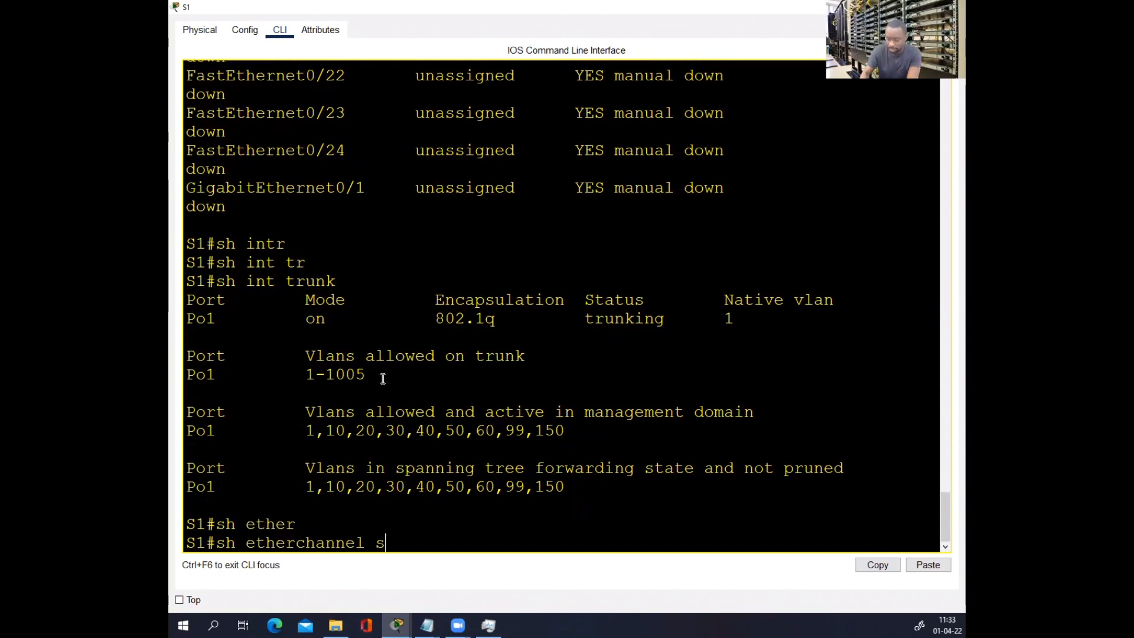
{"action": "type", "text": "u"}
{"action": "key", "text": "Tab"}
{"action": "key", "text": "Return"}
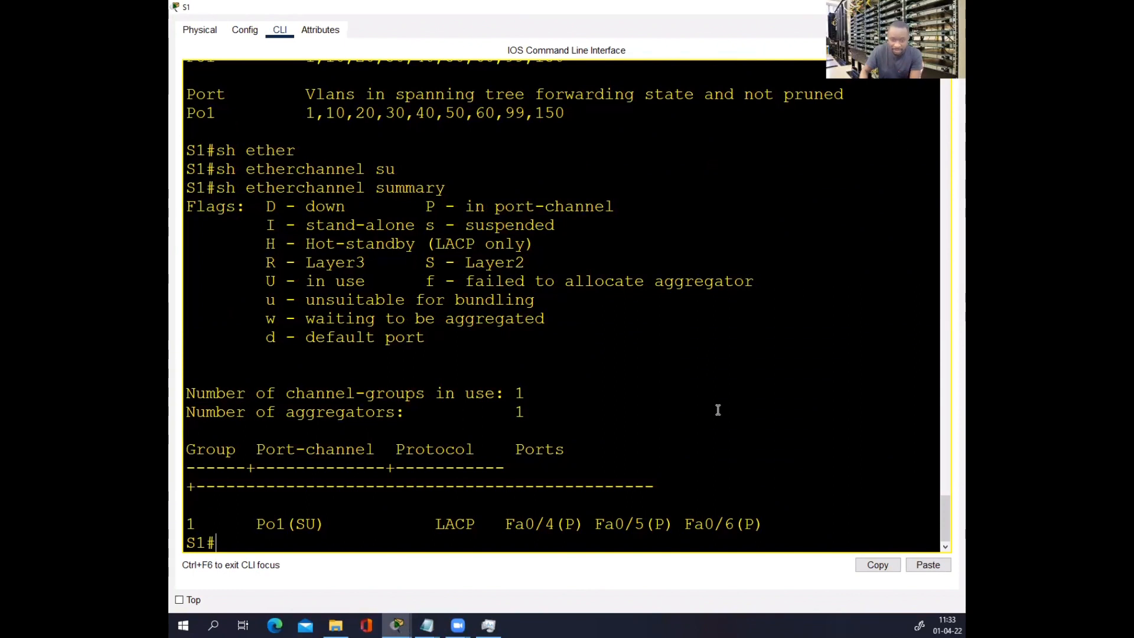
- Compare the flags beside Fa0/4 and Po1 in S1's summary with the flags legend
{"action": "left_click_drag", "start_coordinate": [563, 521], "coordinate": [585, 521]}
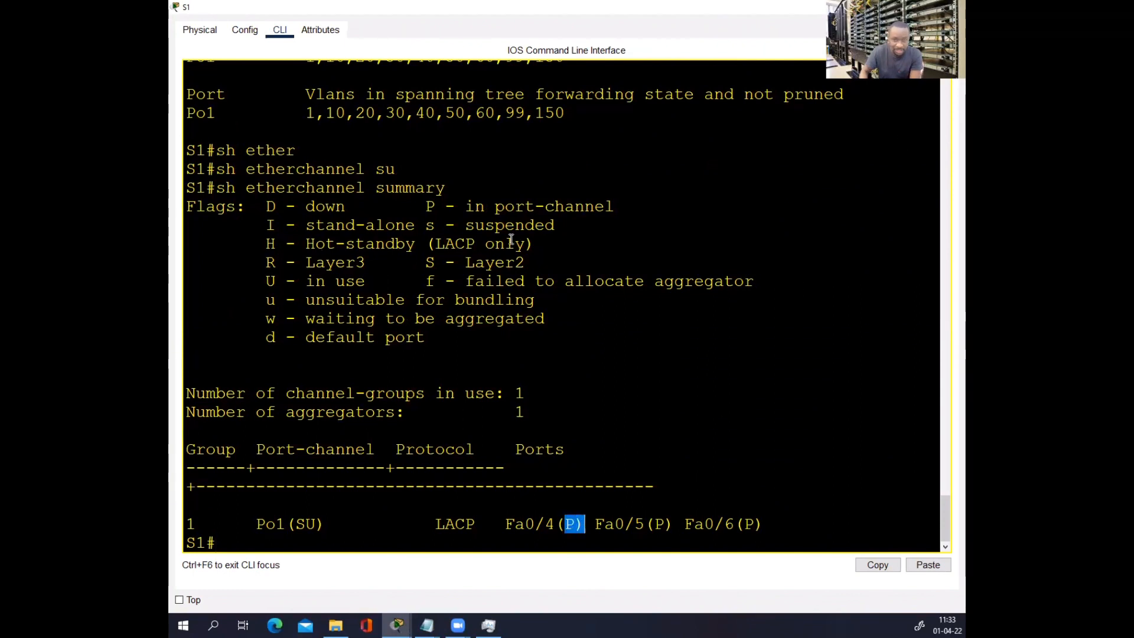
{"action": "left_click_drag", "start_coordinate": [425, 205], "coordinate": [616, 205]}
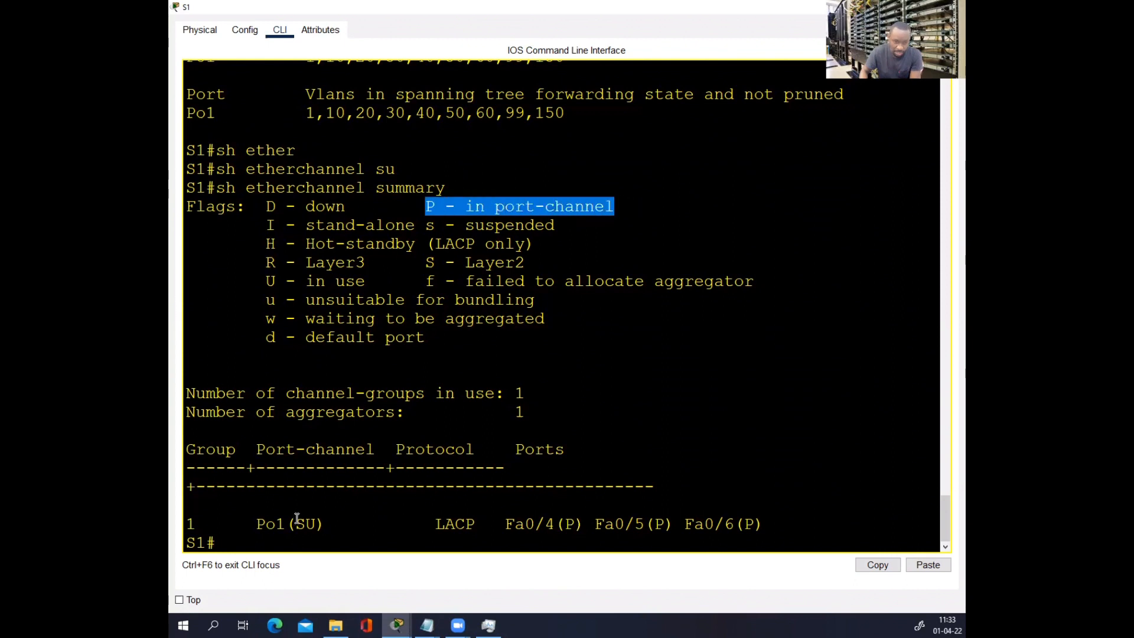
{"action": "left_click_drag", "start_coordinate": [297, 518], "coordinate": [302, 523]}
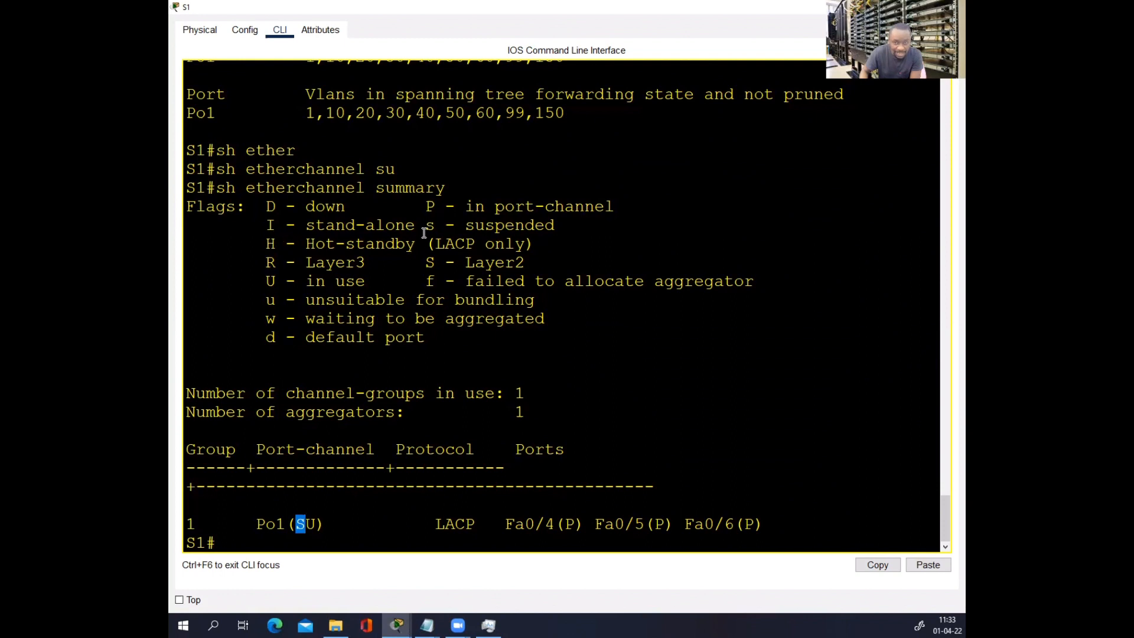
{"action": "left_click_drag", "start_coordinate": [425, 261], "coordinate": [529, 257]}
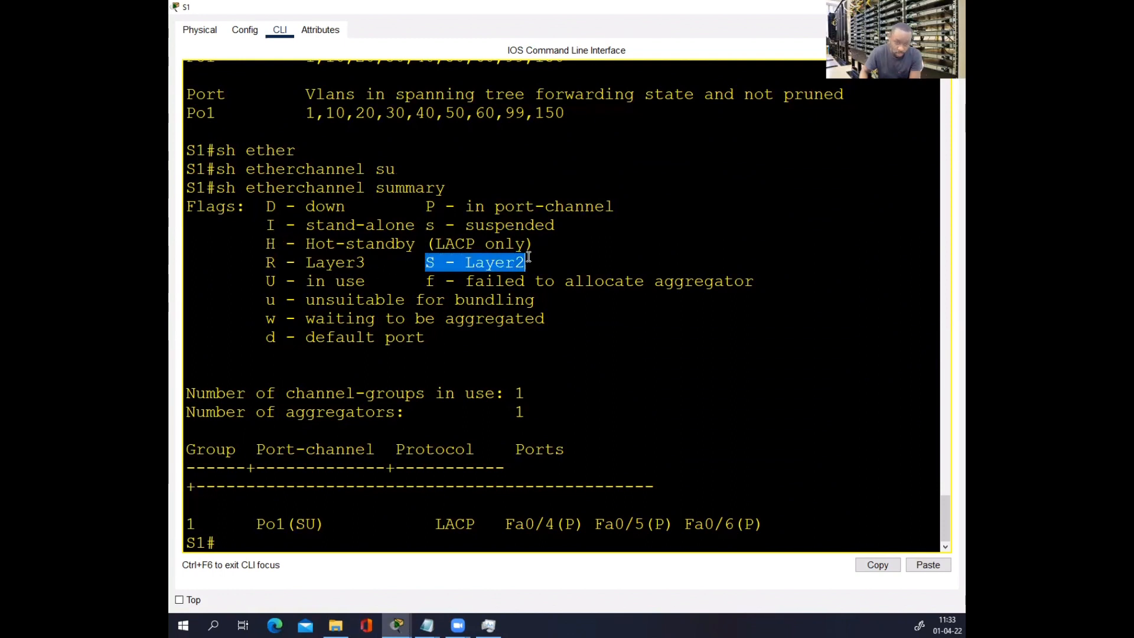
{"action": "left_click_drag", "start_coordinate": [305, 523], "coordinate": [324, 524]}
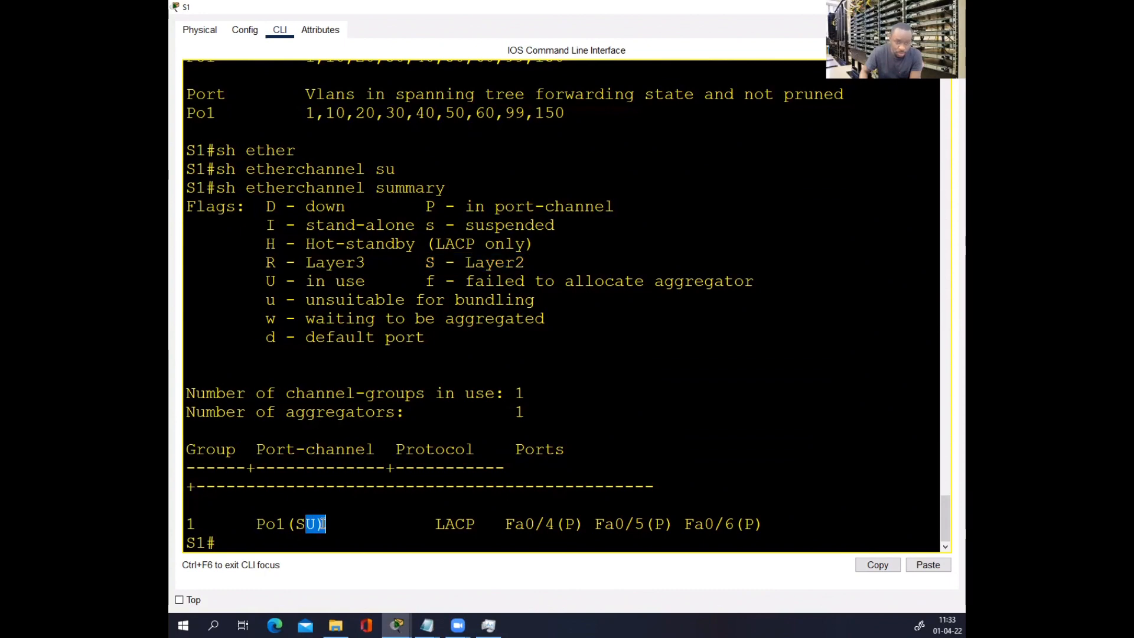
{"action": "left_click_drag", "start_coordinate": [365, 284], "coordinate": [271, 289]}
- Switch back to S4's maximized command line, run sh etherchannel summary and examine the protocol of Port-channel1
{"action": "left_click", "coordinate": [952, 7]}
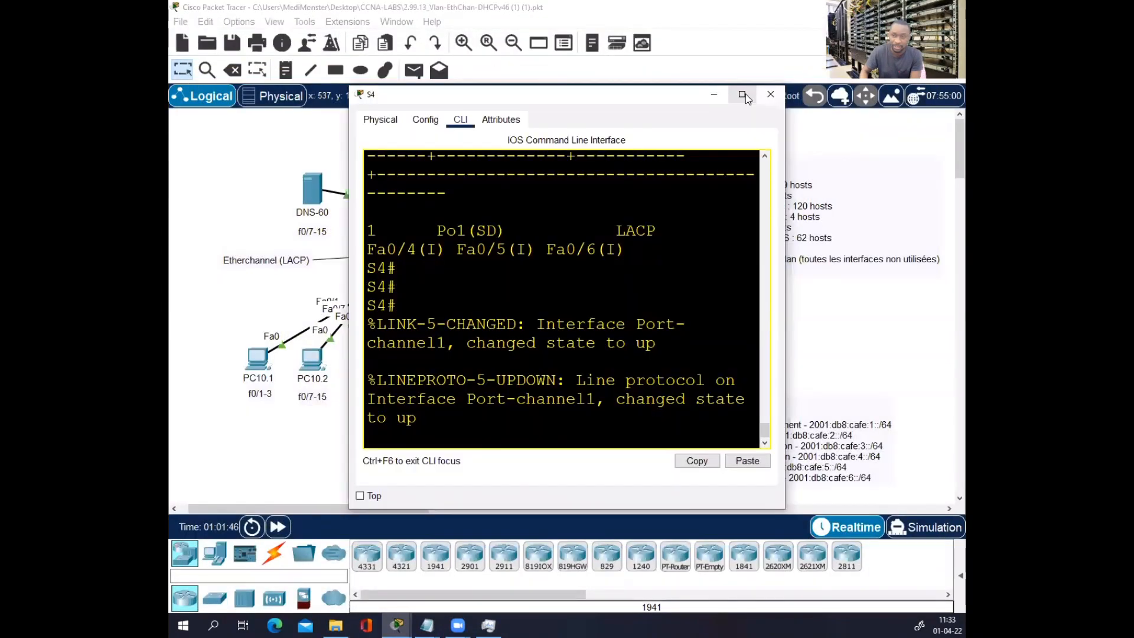
{"action": "left_click", "coordinate": [745, 96]}
{"action": "key", "text": "Return"}
{"action": "key", "text": "Return"}
{"action": "key", "text": "Return"}
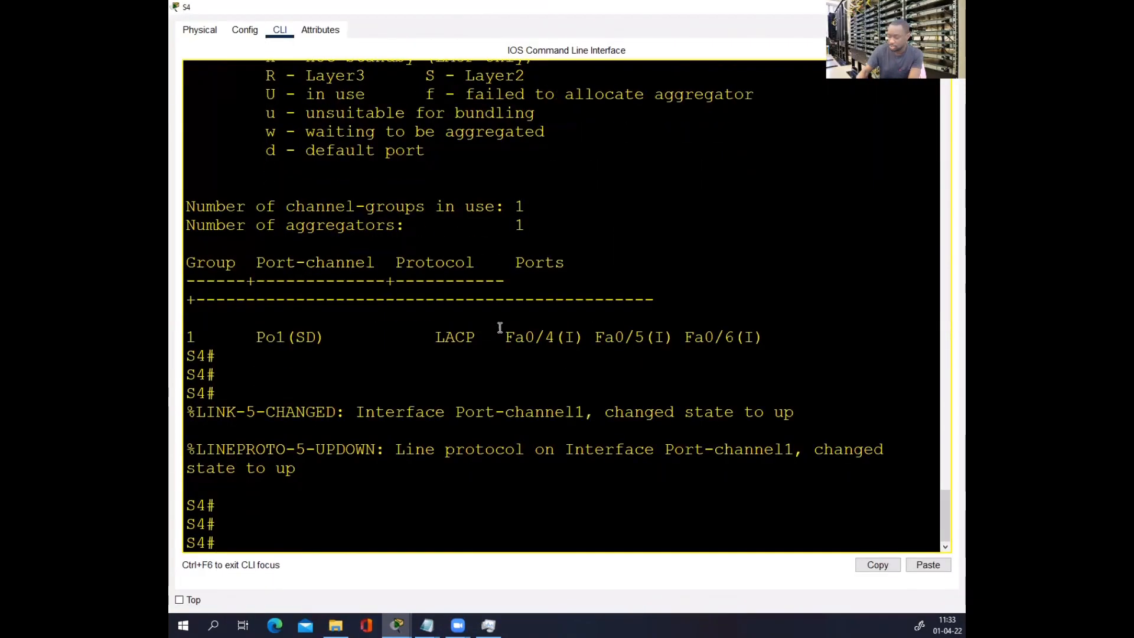
{"action": "key", "text": "Up"}
{"action": "key", "text": "Return"}
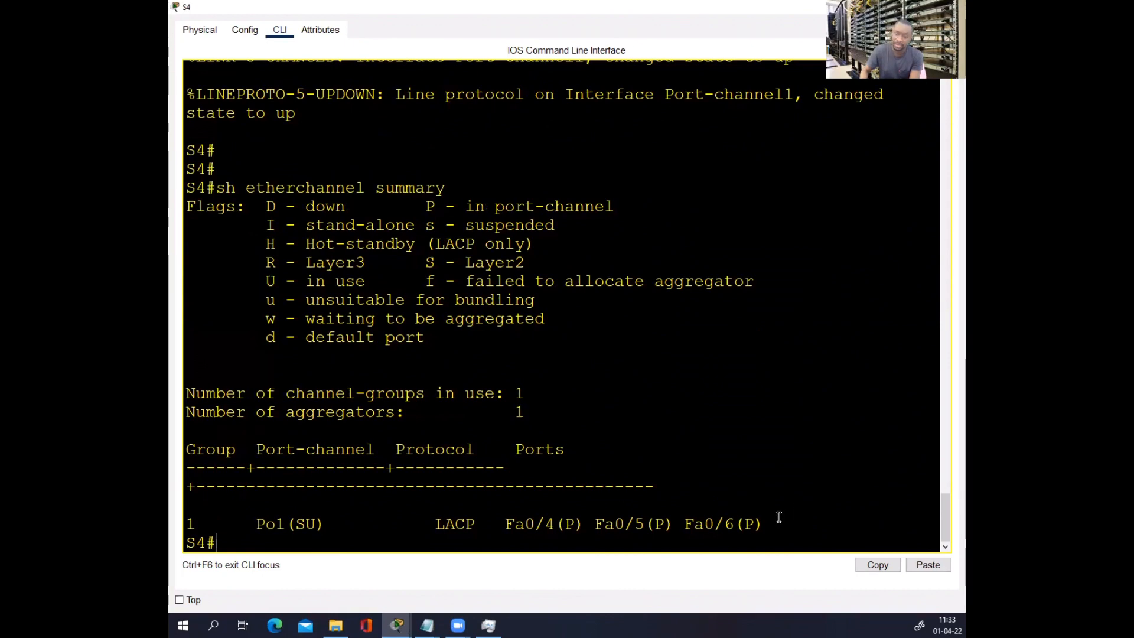
{"action": "left_click_drag", "start_coordinate": [779, 517], "coordinate": [485, 525]}
{"action": "left_click", "coordinate": [438, 525]}
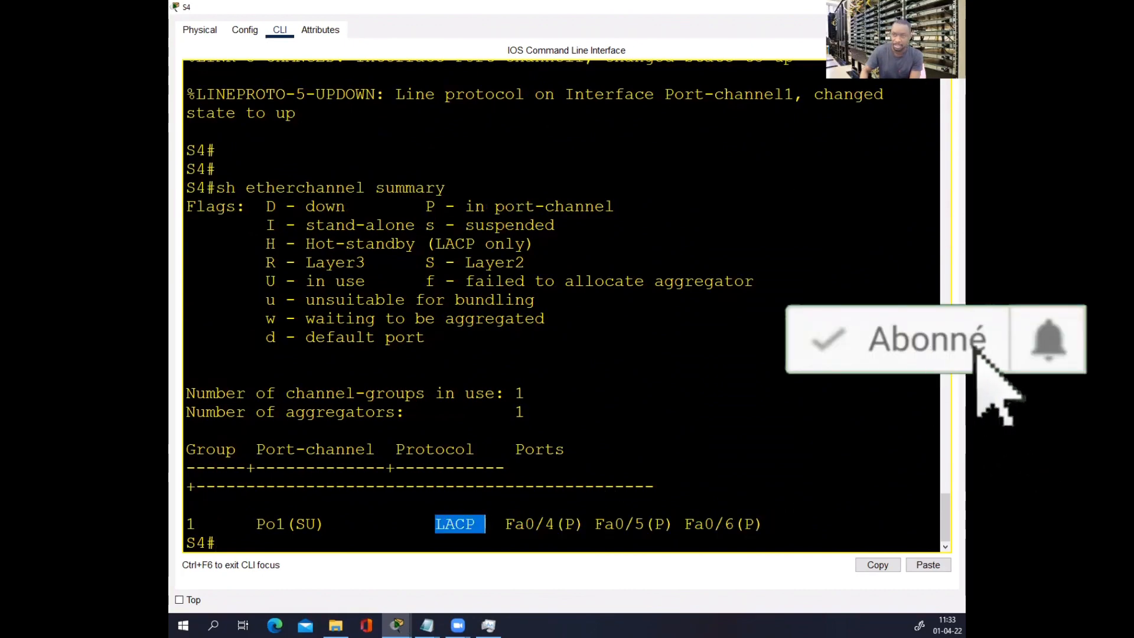
- Return to the topology, shift switch S2 slightly and open S2's command line at full size
{"action": "key", "text": "alt+Tab"}
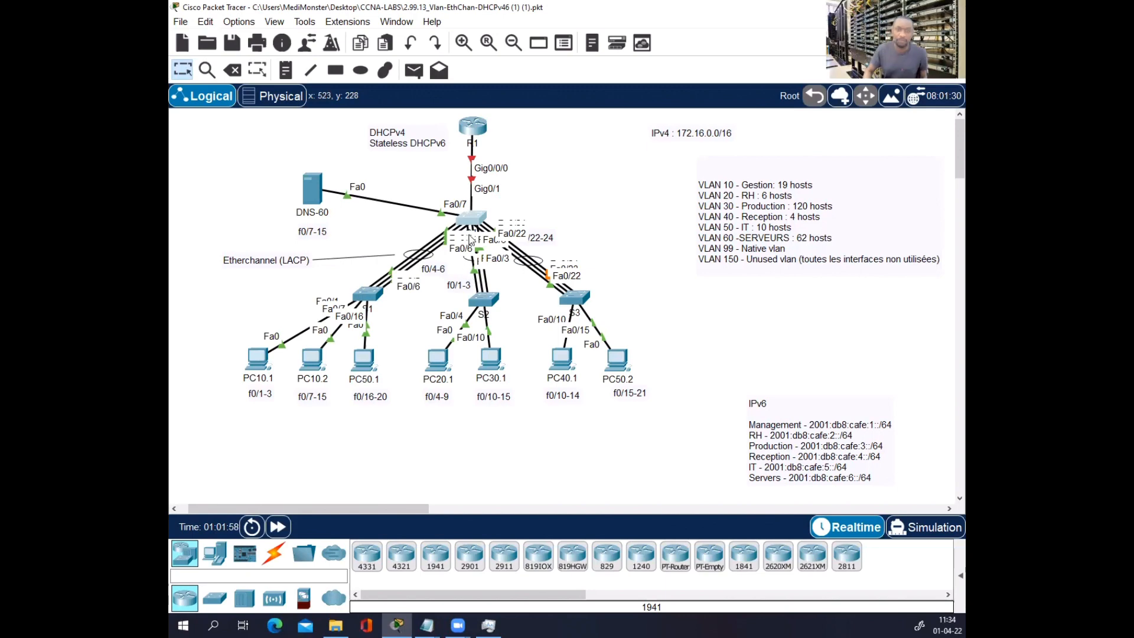
{"action": "left_click_drag", "start_coordinate": [484, 301], "coordinate": [462, 281]}
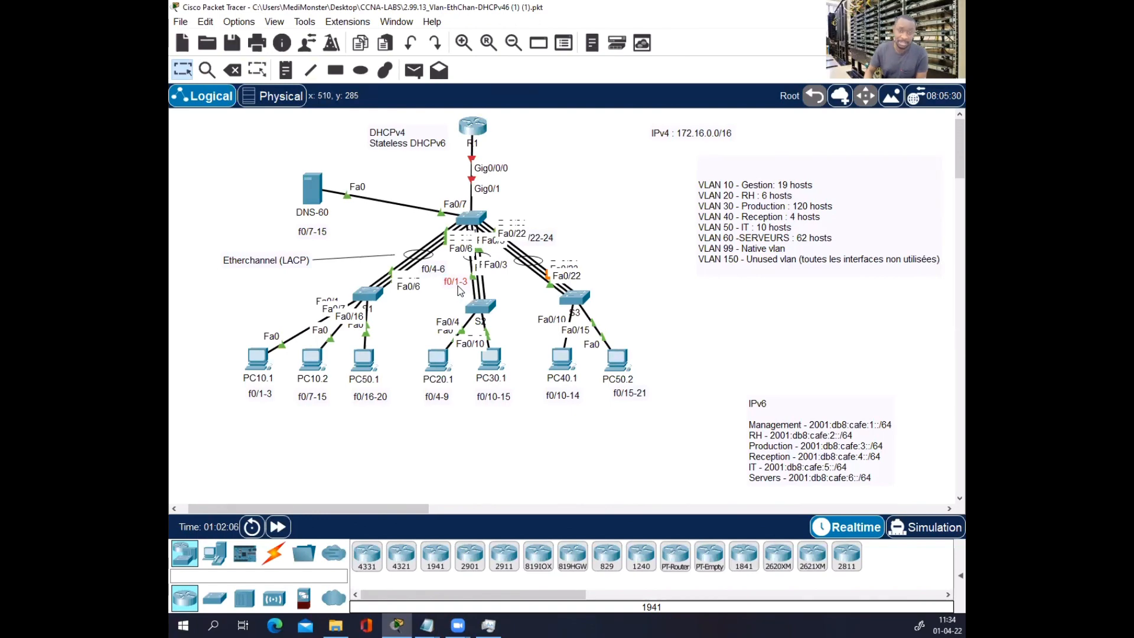
{"action": "left_click", "coordinate": [470, 220]}
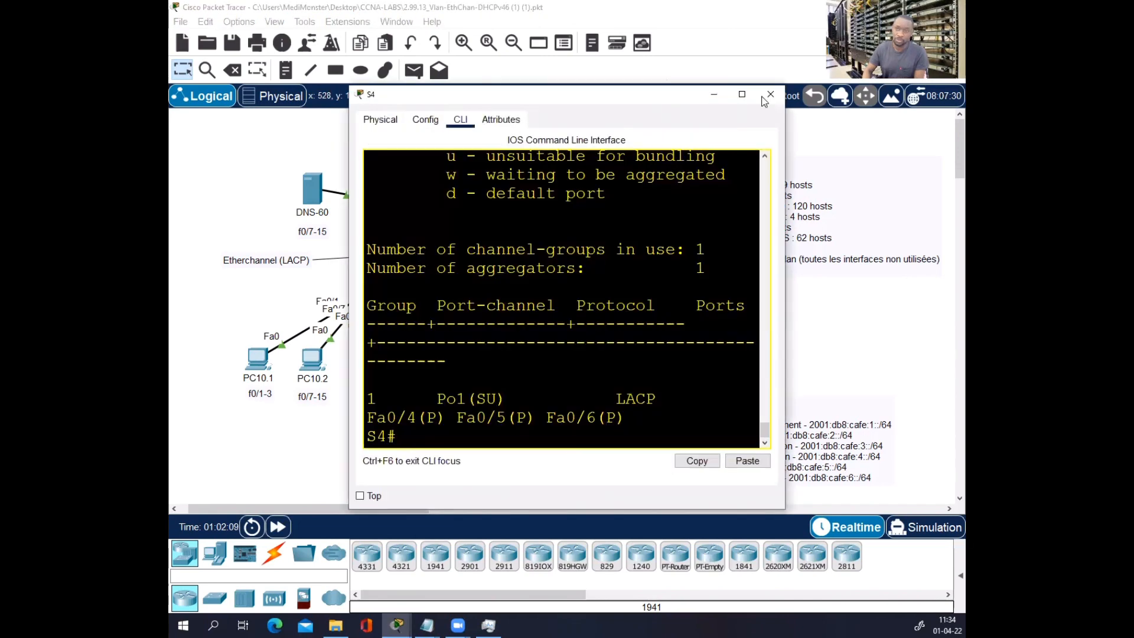
{"action": "left_click", "coordinate": [481, 306]}
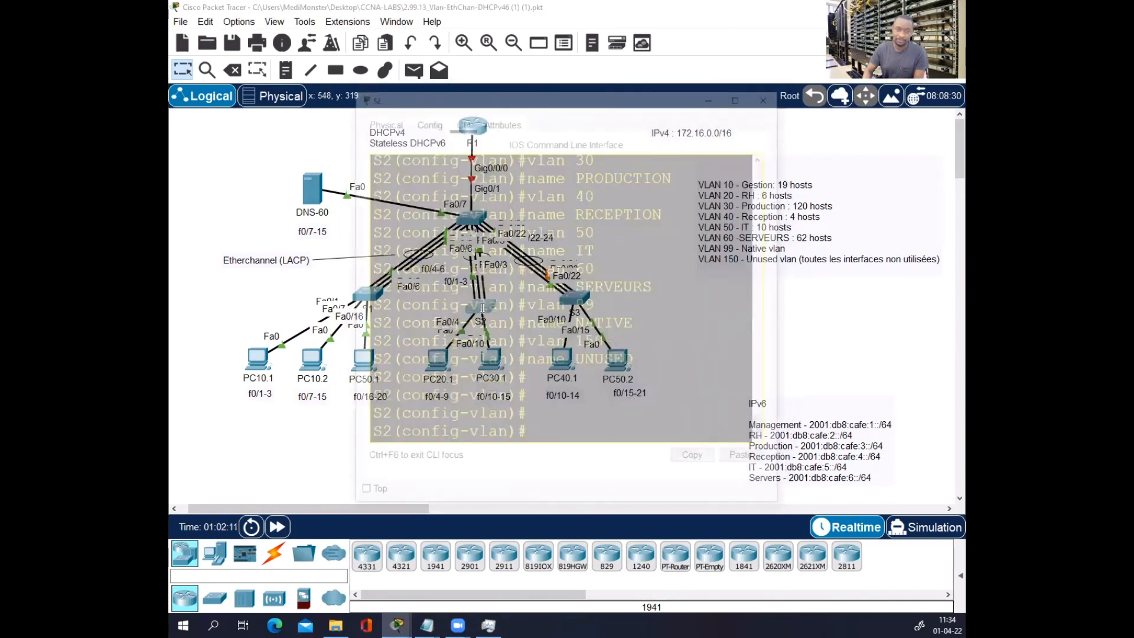
{"action": "left_click", "coordinate": [741, 95]}
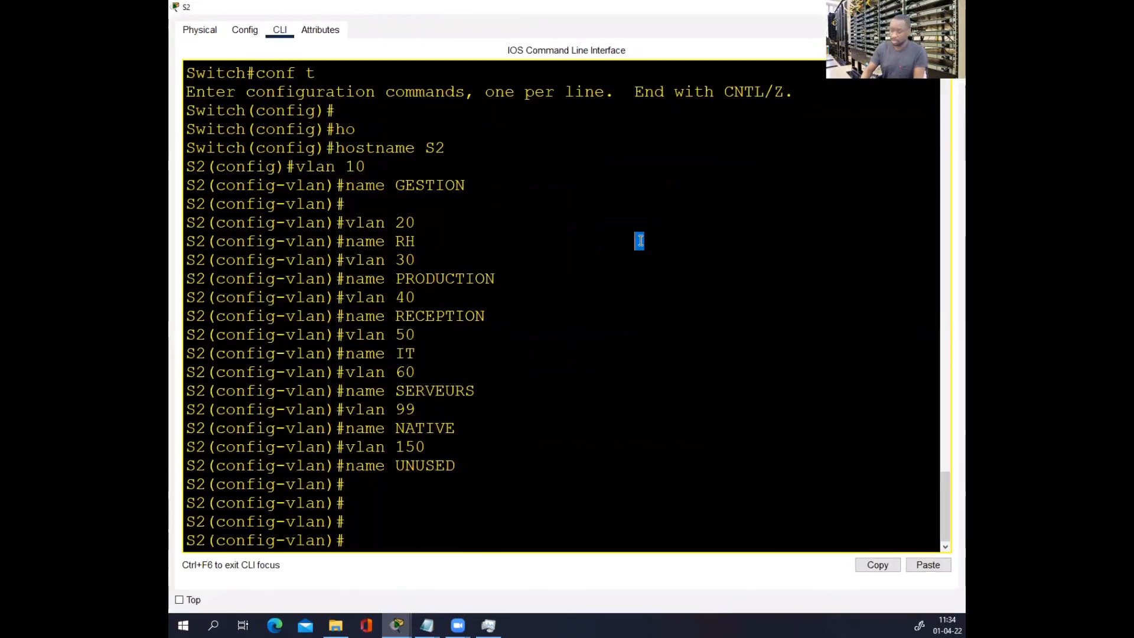
- Exit VLAN configuration on S2 and select the interface range fa0/1-3
{"action": "key", "text": "Return"}
{"action": "key", "text": "Return"}
{"action": "type", "text": "exi"}
{"action": "key", "text": "Return"}
{"action": "key", "text": "Return"}
{"action": "type", "text": "int "}
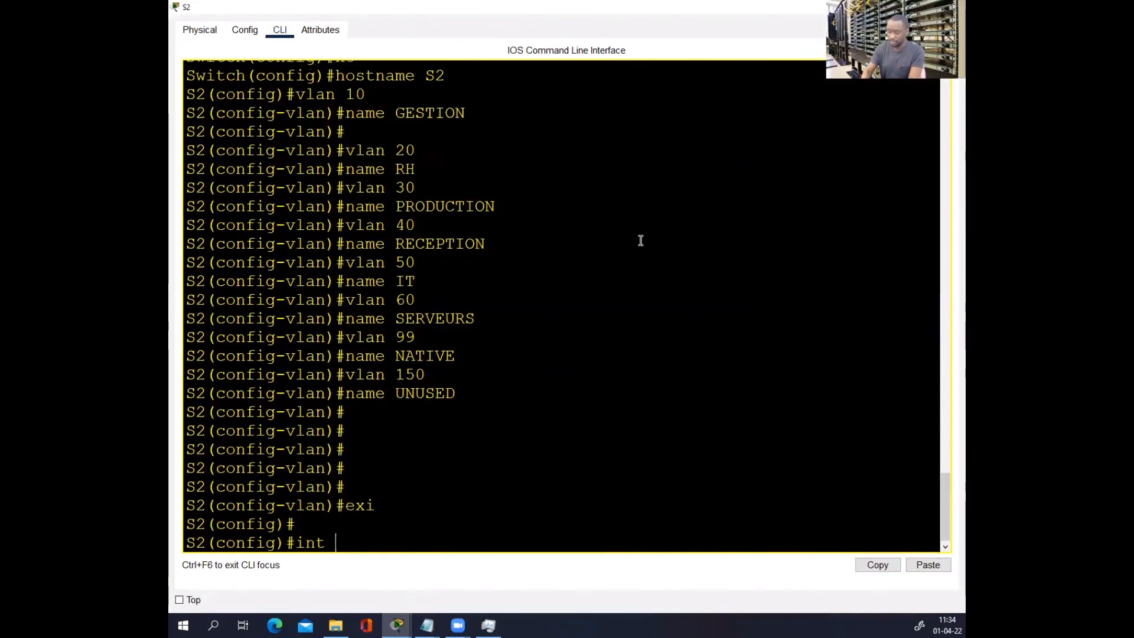
{"action": "type", "text": "ran"}
{"action": "key", "text": "Tab"}
{"action": "type", "text": "fa0"}
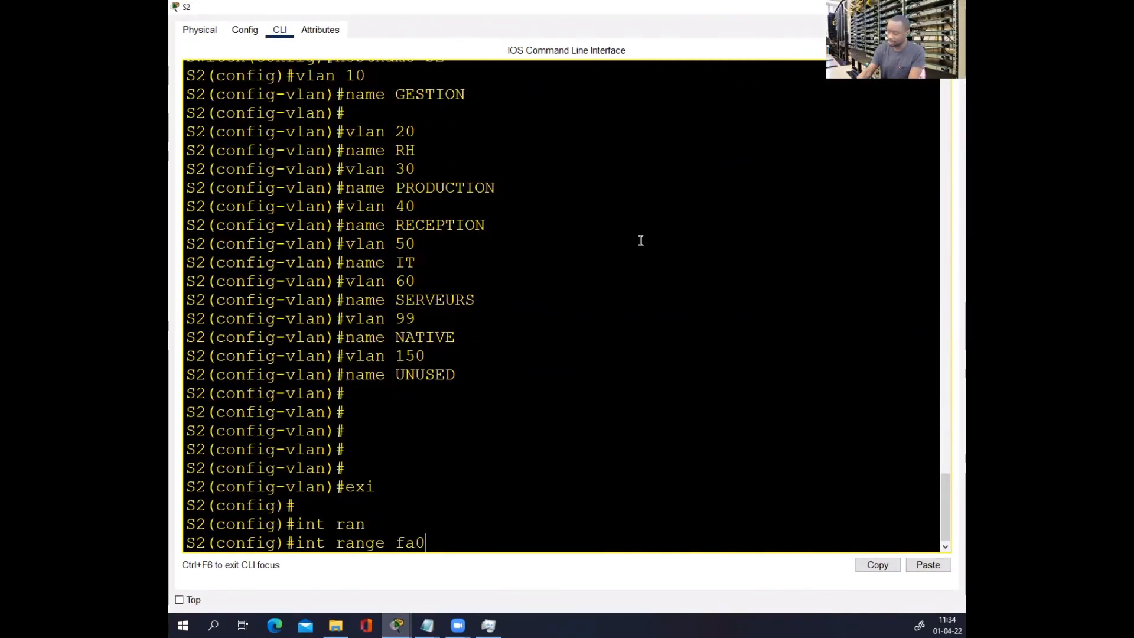
{"action": "type", "text": "/1-3"}
{"action": "key", "text": "Return"}
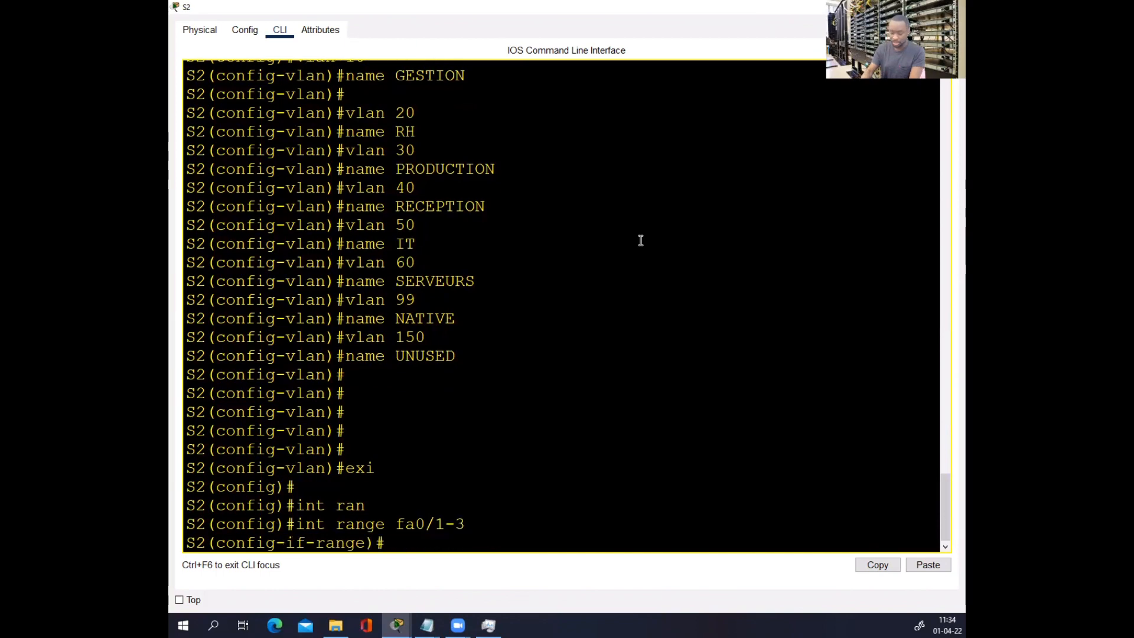
- Set S2's fa0/1-3 ports to switchport mode trunk
{"action": "type", "text": "swi"}
{"action": "key", "text": "Tab"}
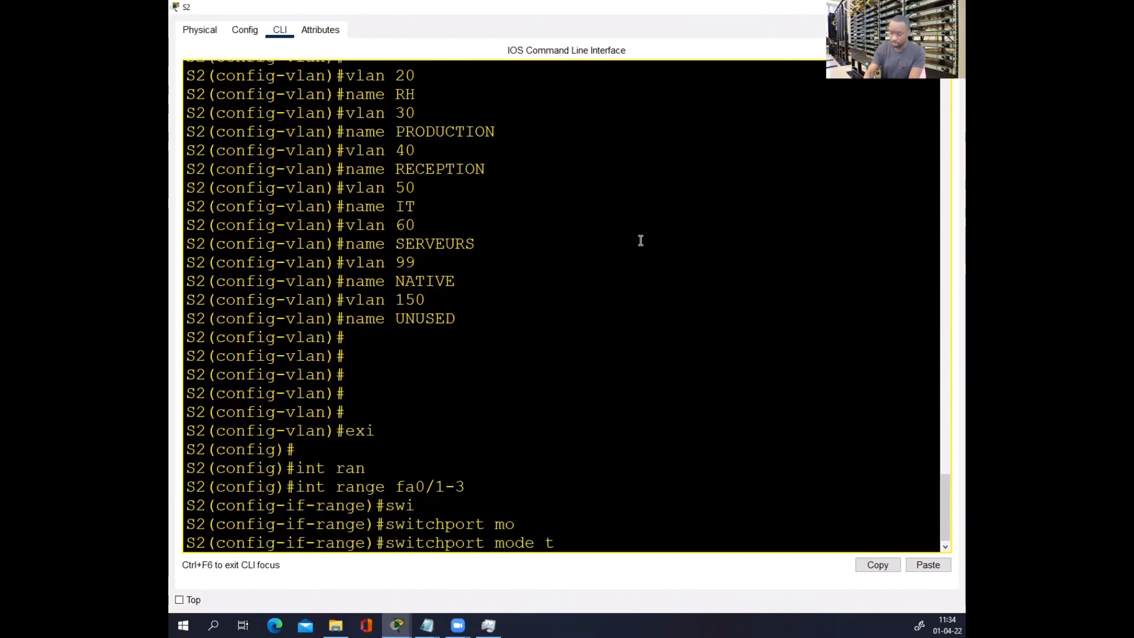
{"action": "type", "text": "r"}
{"action": "key", "text": "Tab"}
{"action": "key", "text": "Return"}
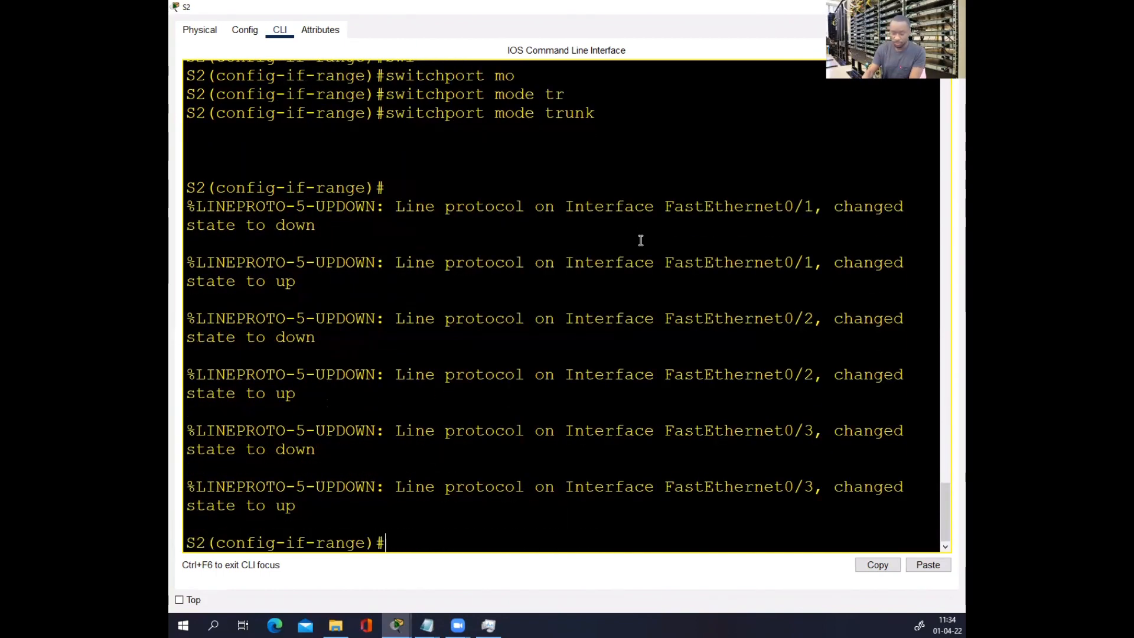
- List the available channel-group modes and assign S2's fa0/1-3 to channel-group 2 in mode active
{"action": "key", "text": "Return"}
{"action": "key", "text": "Return"}
{"action": "type", "text": "channe"}
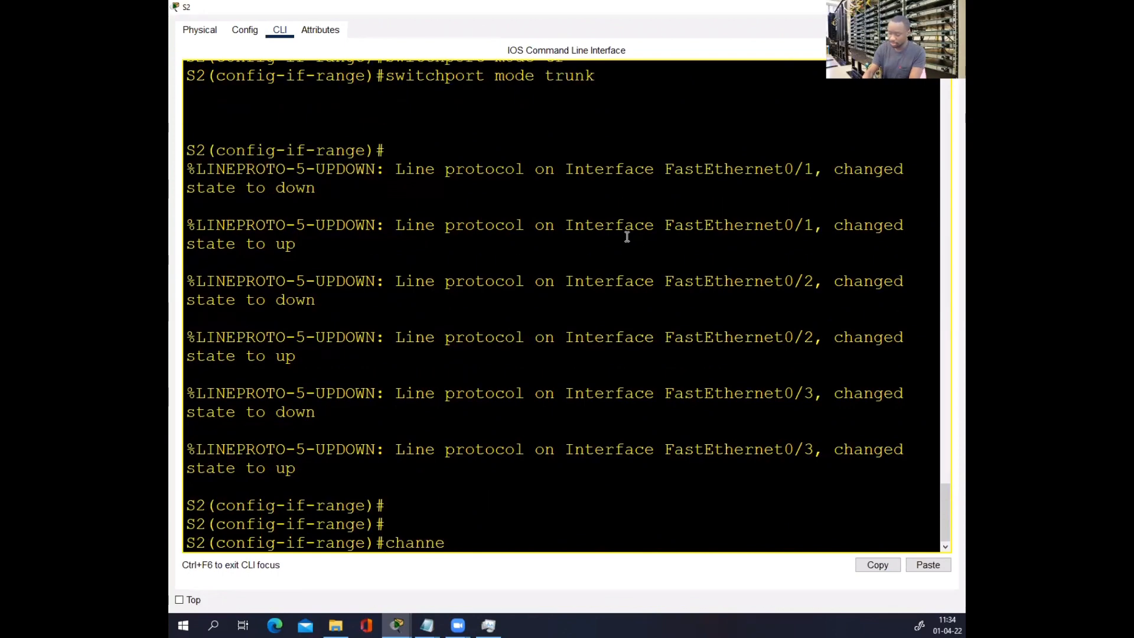
{"action": "type", "text": "l-gr"}
{"action": "key", "text": "Tab"}
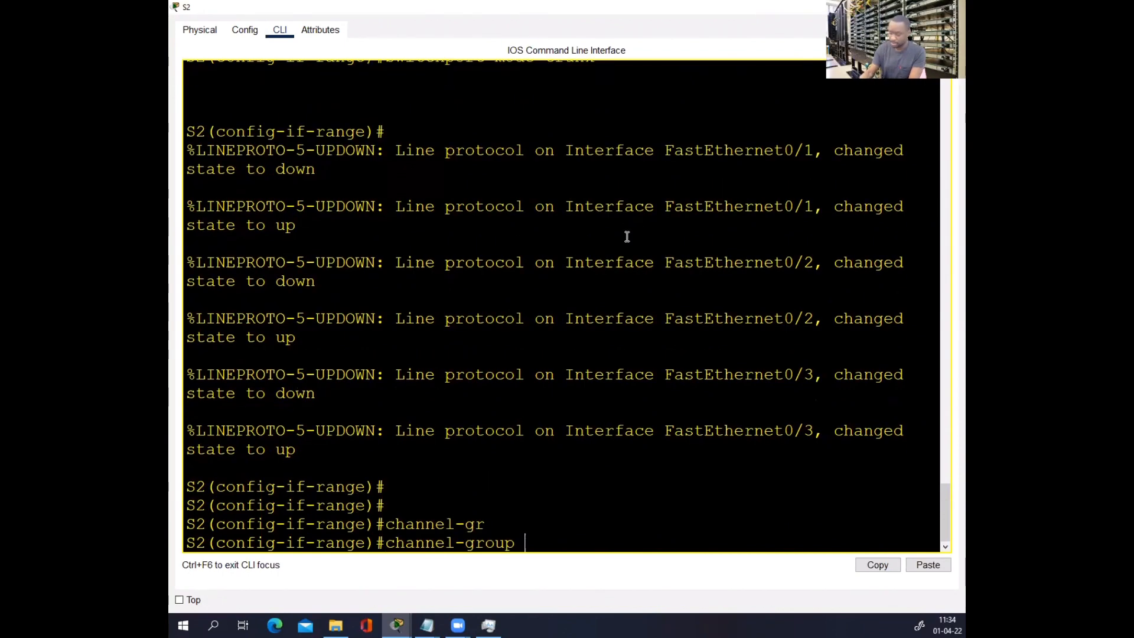
{"action": "type", "text": "2 mo"}
{"action": "key", "text": "Tab"}
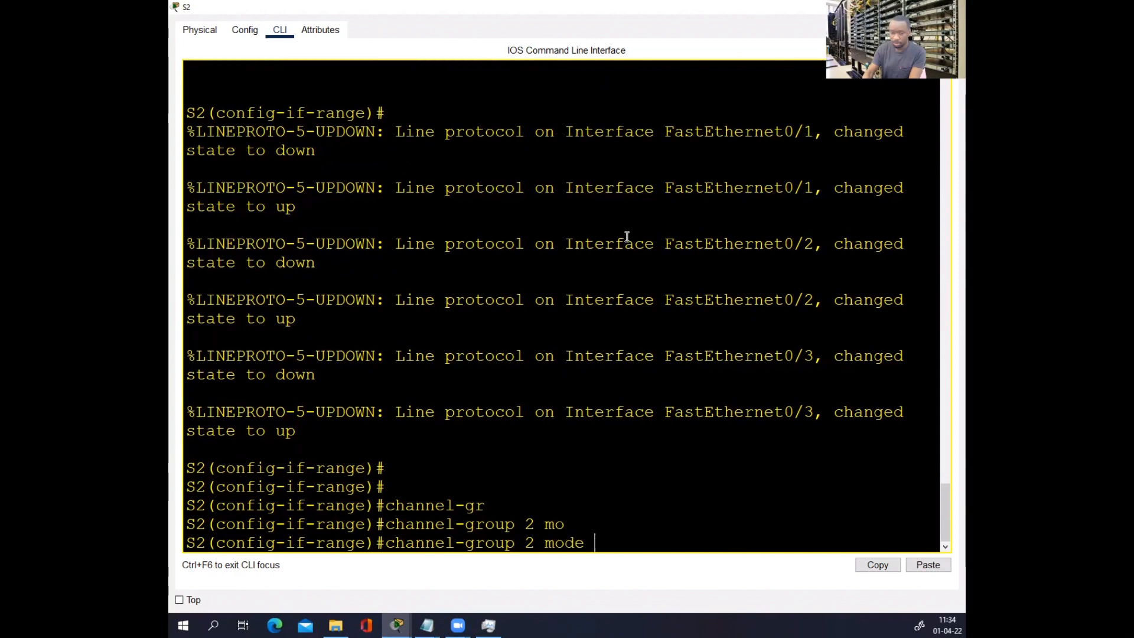
{"action": "type", "text": "?"}
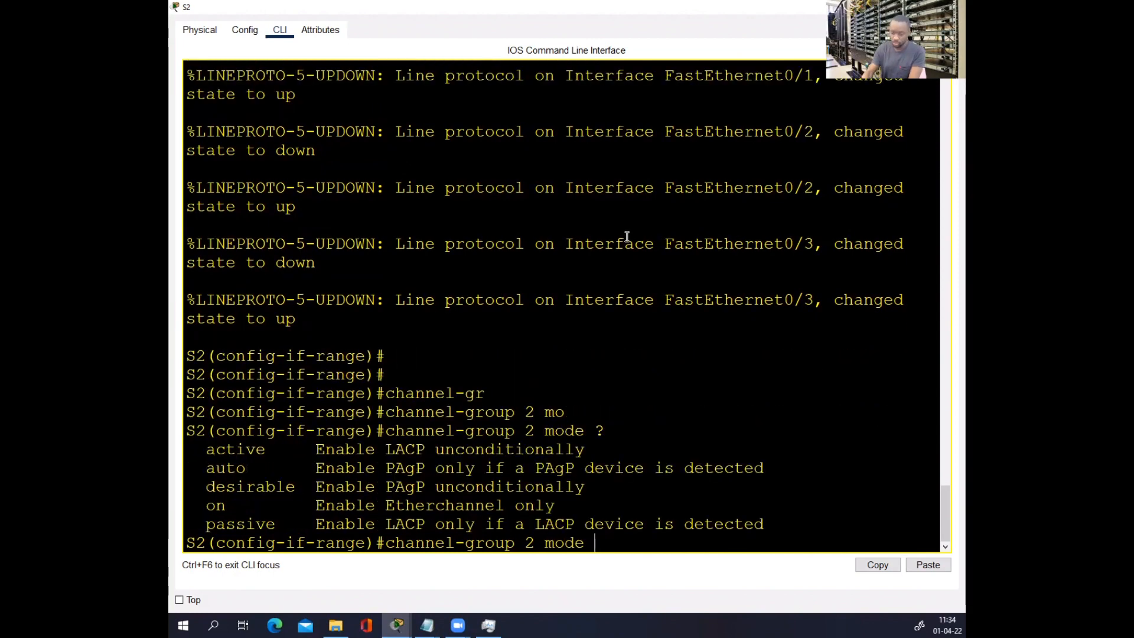
{"action": "type", "text": "act"}
{"action": "key", "text": "Tab"}
{"action": "key", "text": "Return"}
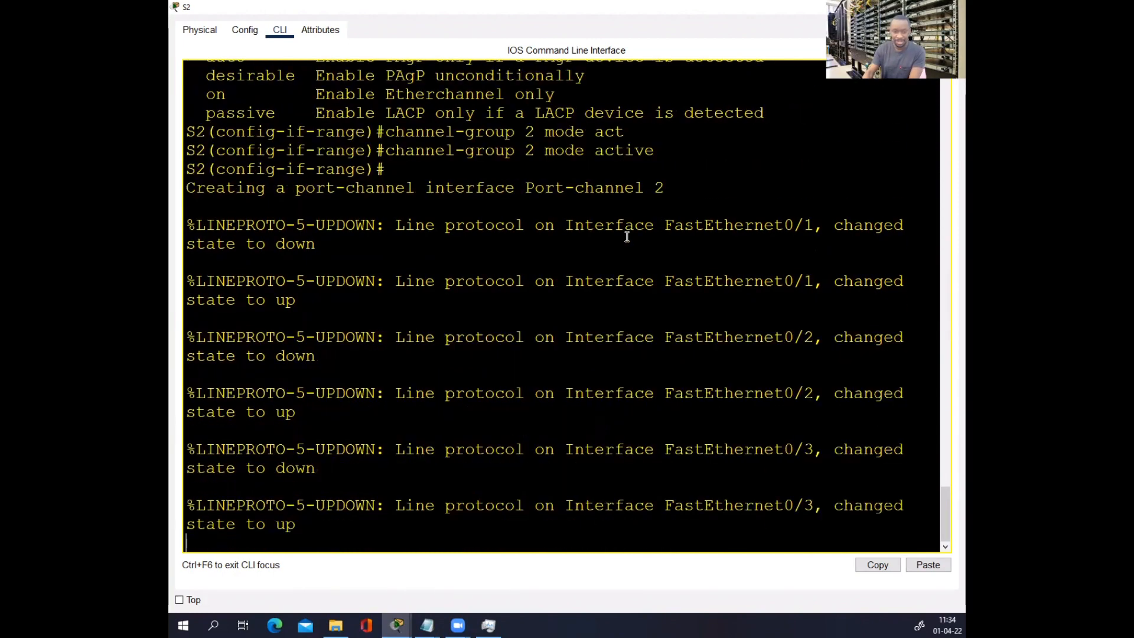
- Exit the interface-range configuration on S2 back to global configuration mode
{"action": "key", "text": "Return"}
{"action": "key", "text": "Return"}
{"action": "key", "text": "Return"}
{"action": "key", "text": "Return"}
{"action": "type", "text": "exi"}
{"action": "key", "text": "Return"}
{"action": "key", "text": "Return"}
{"action": "key", "text": "Return"}
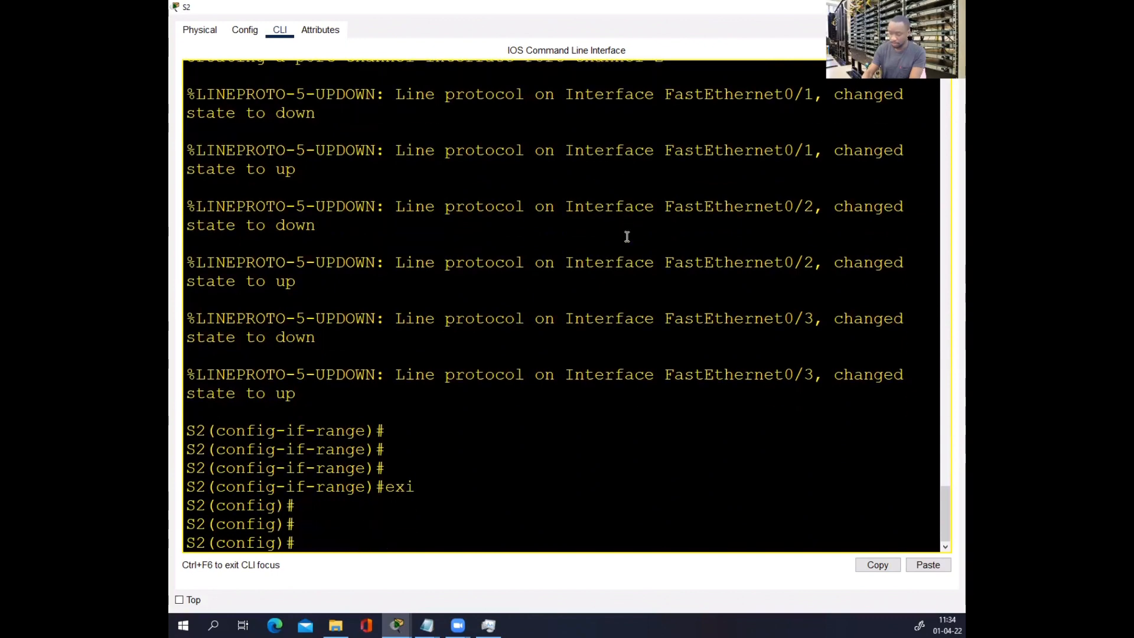
- List S2's command history and copy the lines from int range fa0/1-3 through channel-group 2 mode, leaving out the mode keyword
{"action": "type", "text": "do sh his"}
{"action": "key", "text": "Return"}
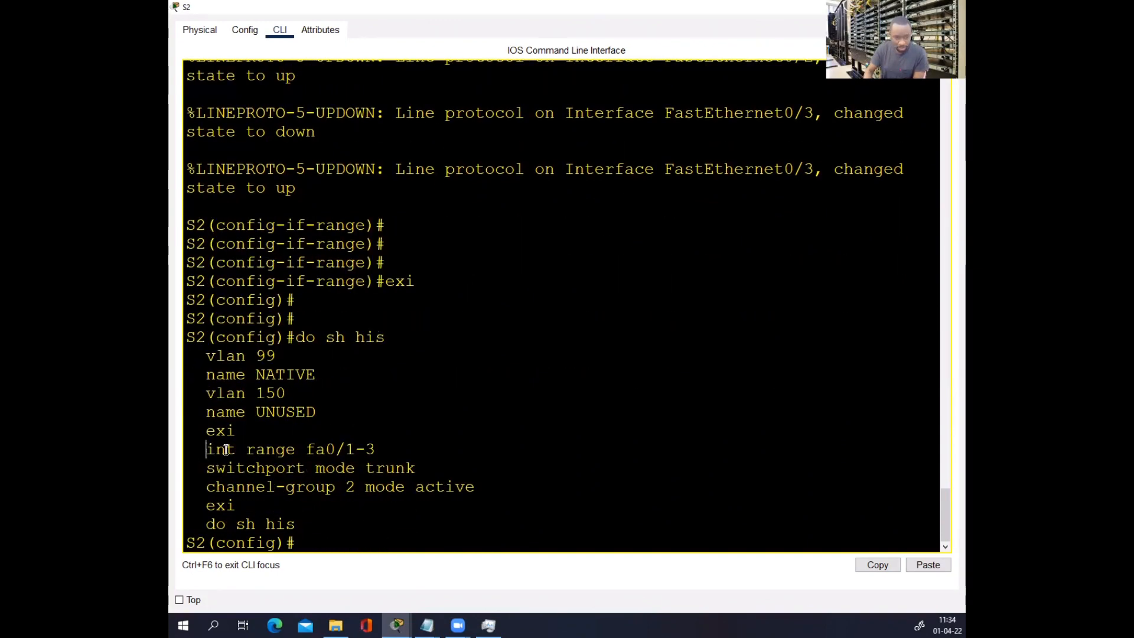
{"action": "left_click_drag", "start_coordinate": [226, 450], "coordinate": [396, 491]}
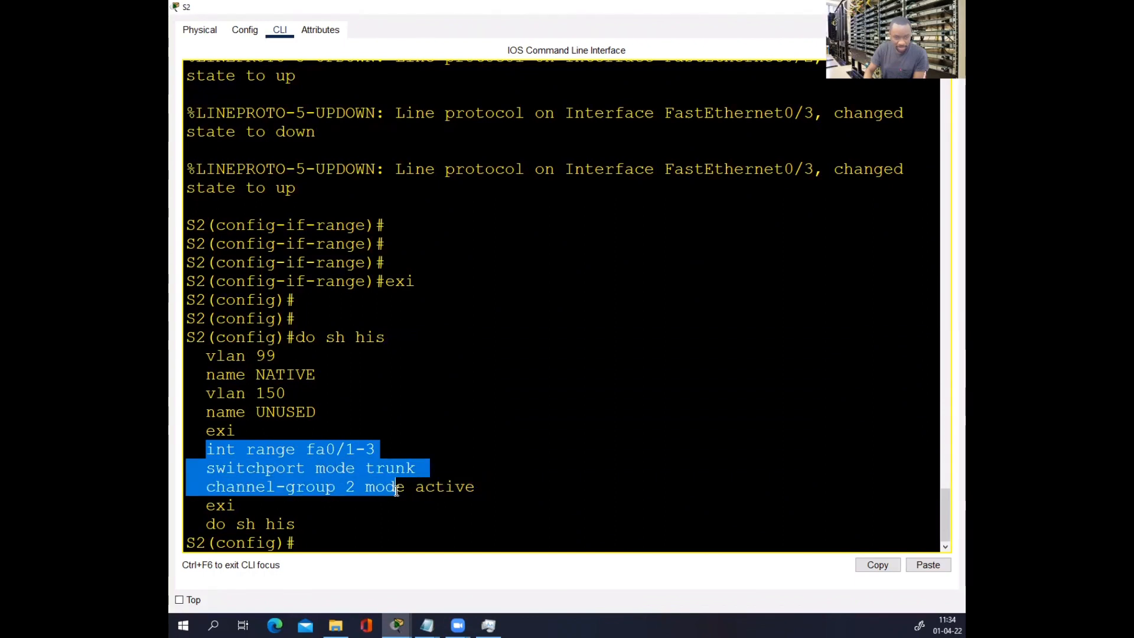
{"action": "right_click", "coordinate": [376, 482]}
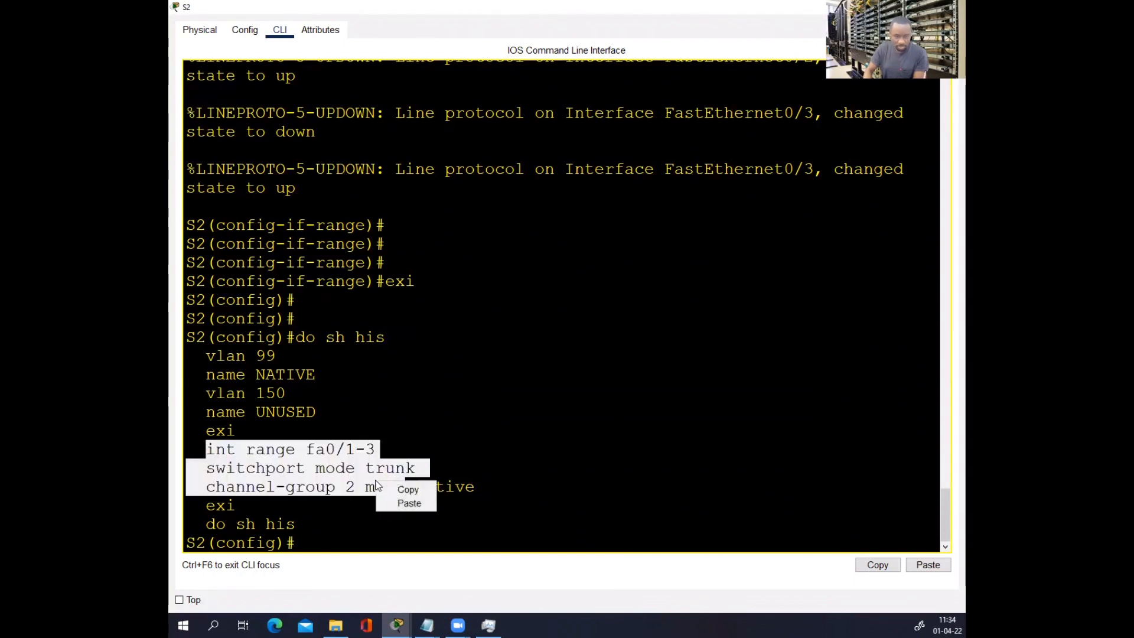
{"action": "left_click", "coordinate": [390, 488]}
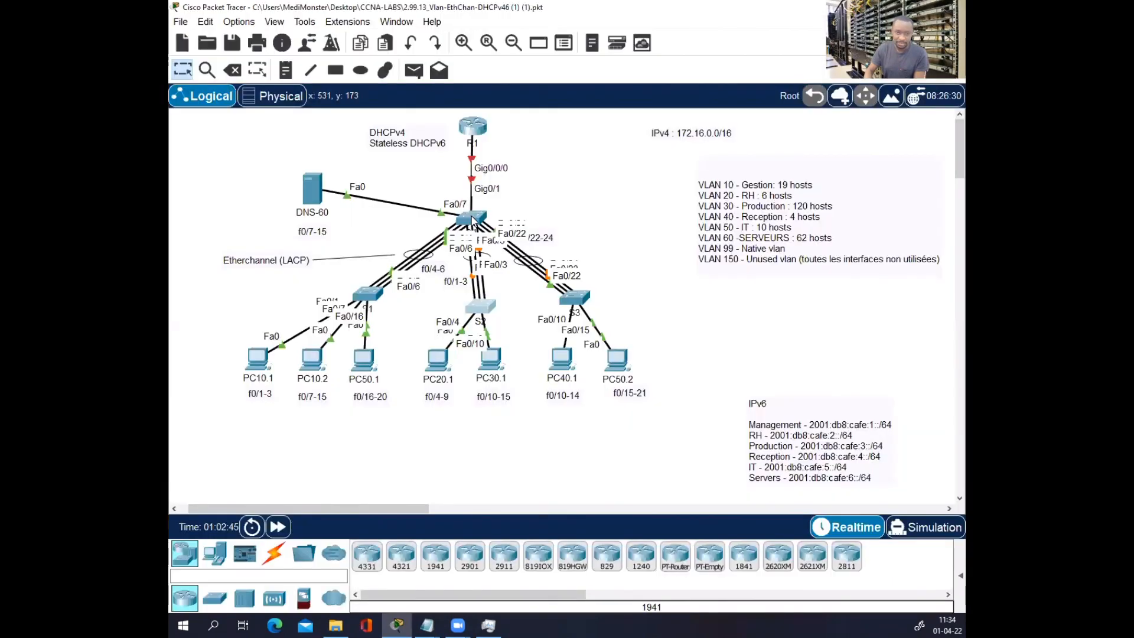
- Open S4's command line at full size and enter global configuration mode
{"action": "left_click", "coordinate": [473, 218]}
{"action": "left_click", "coordinate": [742, 102]}
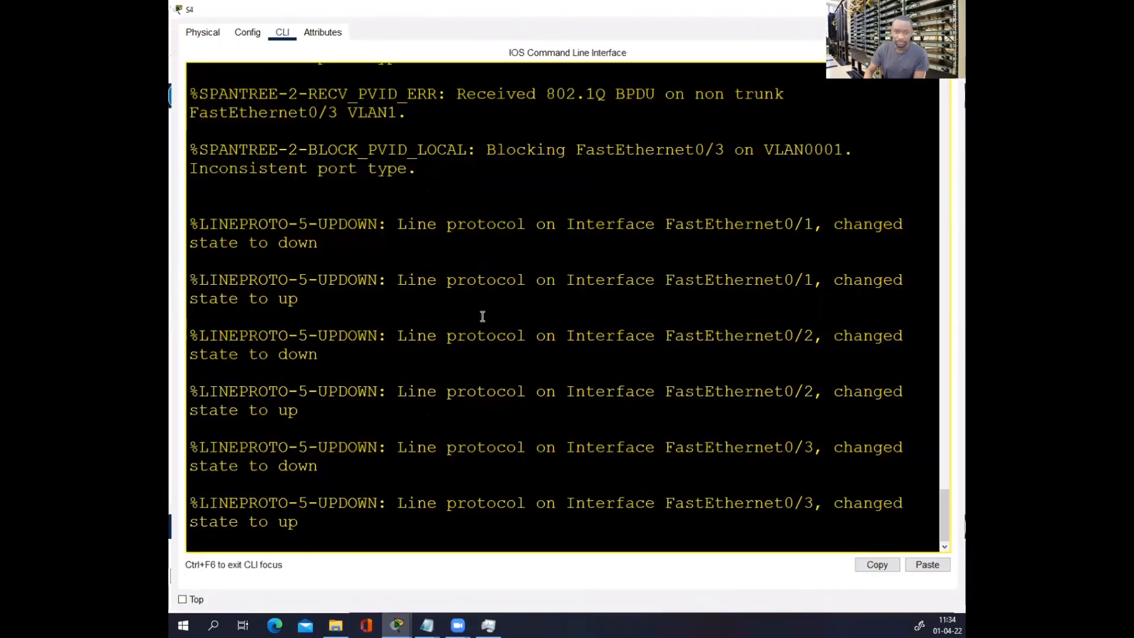
{"action": "key", "text": "Return"}
{"action": "key", "text": "Return"}
{"action": "key", "text": "Return"}
{"action": "key", "text": "Return"}
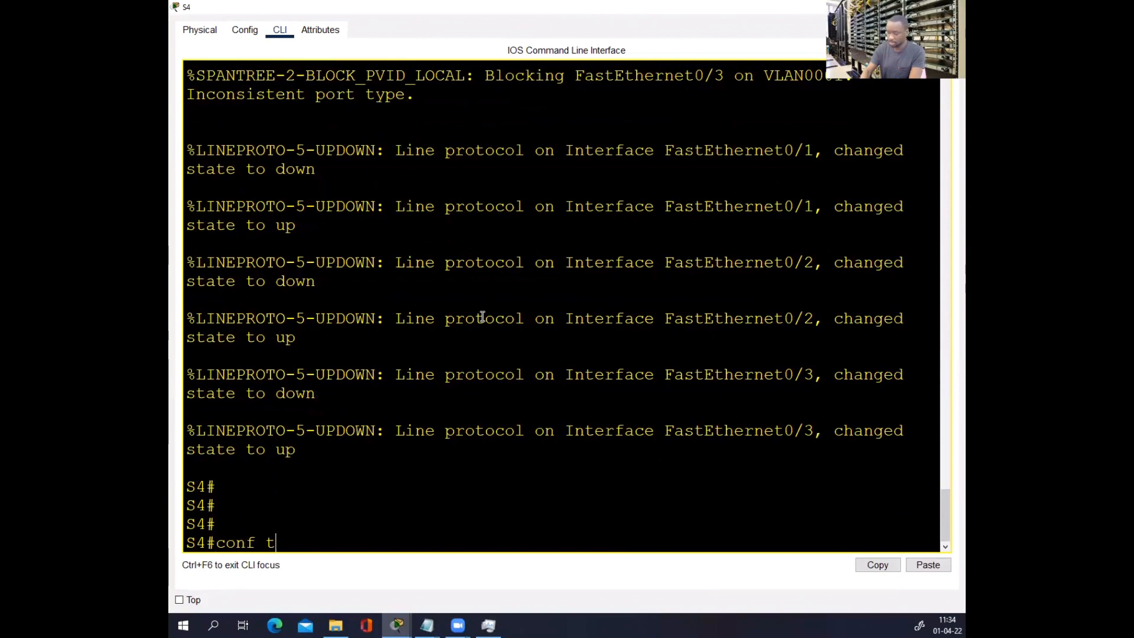
{"action": "type", "text": "conf t"}
{"action": "key", "text": "Return"}
- Paste the copied fa0/1-3 trunk and channel-group 2 commands into S4, completing the channel-group mode as passive
{"action": "right_click", "coordinate": [482, 316]}
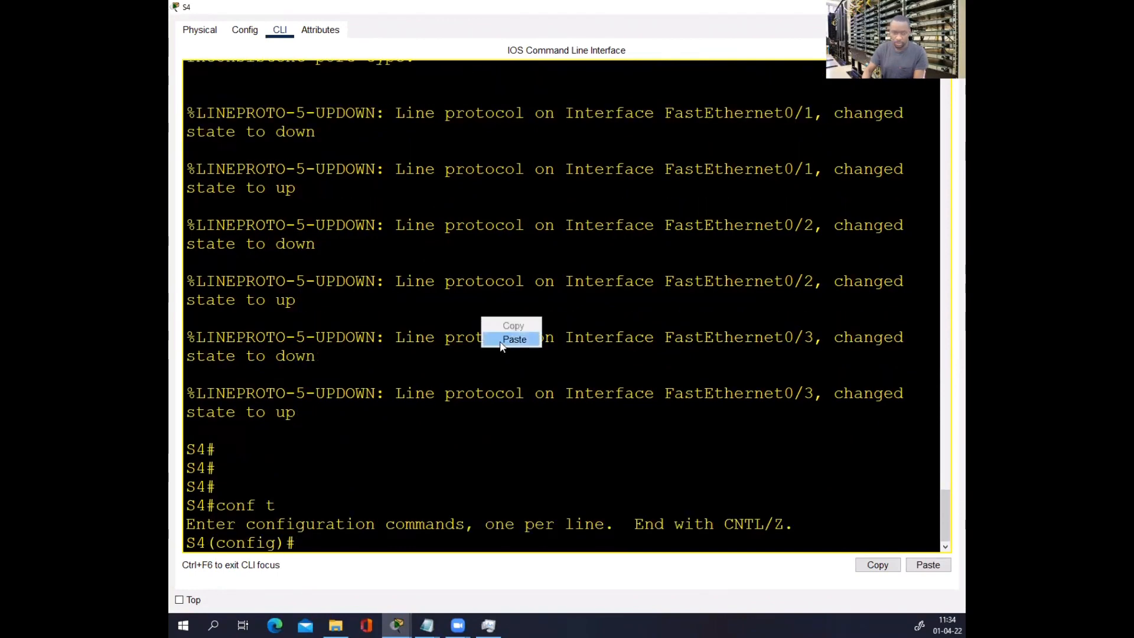
{"action": "left_click", "coordinate": [501, 338]}
{"action": "type", "text": "pas"}
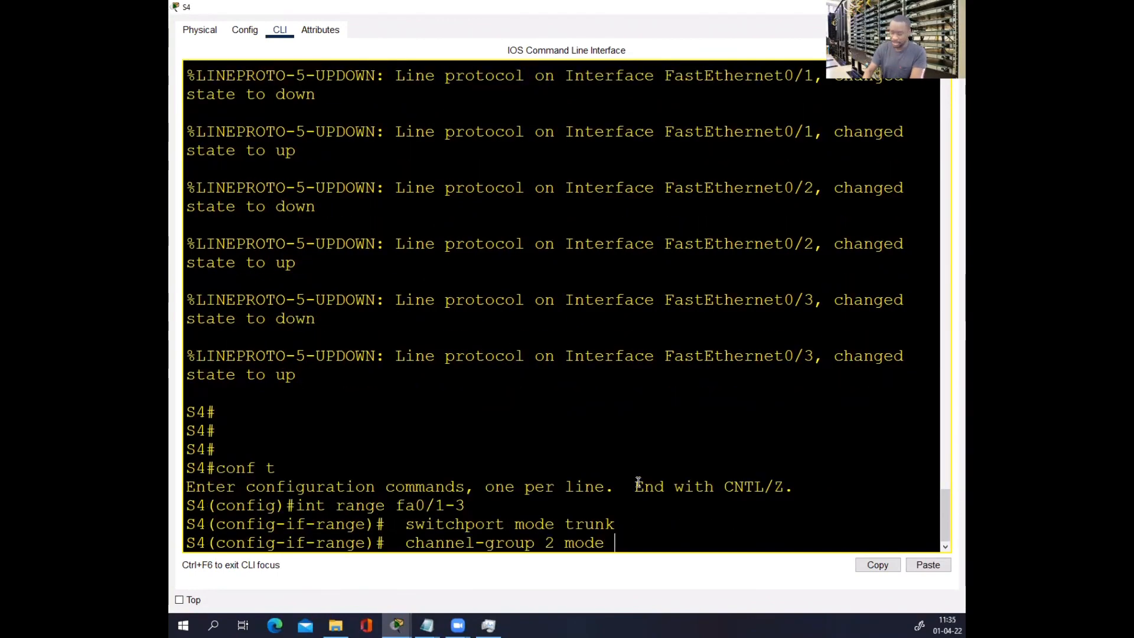
{"action": "key", "text": "Tab"}
{"action": "key", "text": "Return"}
{"action": "key", "text": "Return"}
{"action": "key", "text": "Return"}
{"action": "key", "text": "Return"}
{"action": "key", "text": "Return"}
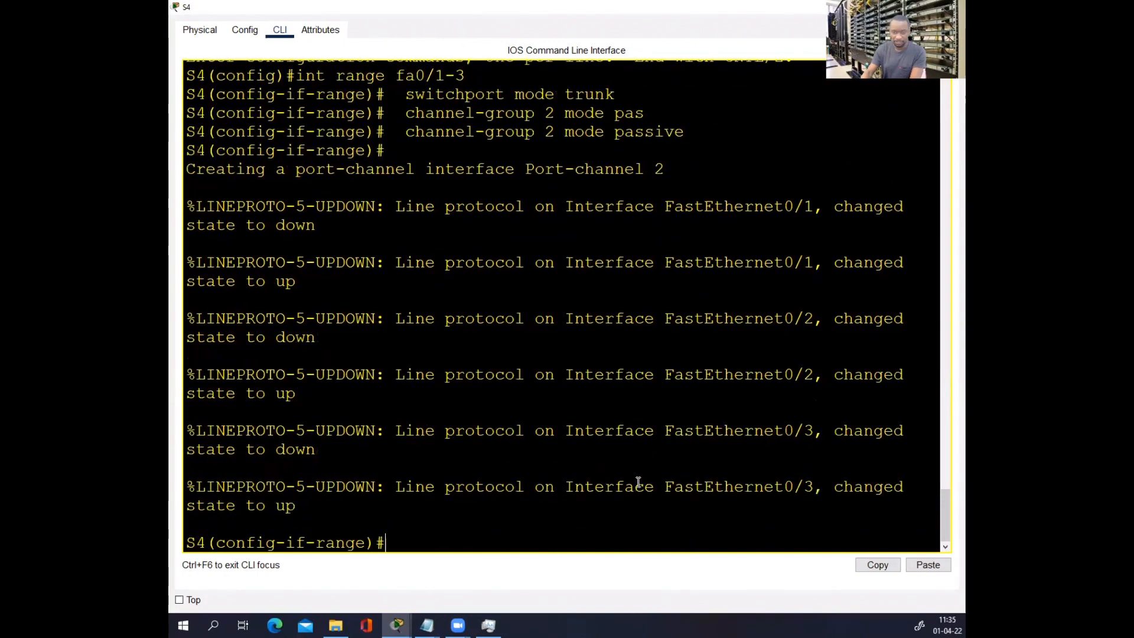
- End the configuration session on S4 and return to privileged EXEC mode
{"action": "type", "text": "end"}
{"action": "key", "text": "Return"}
{"action": "key", "text": "Return"}
{"action": "key", "text": "Return"}
{"action": "key", "text": "Return"}
{"action": "key", "text": "Return"}
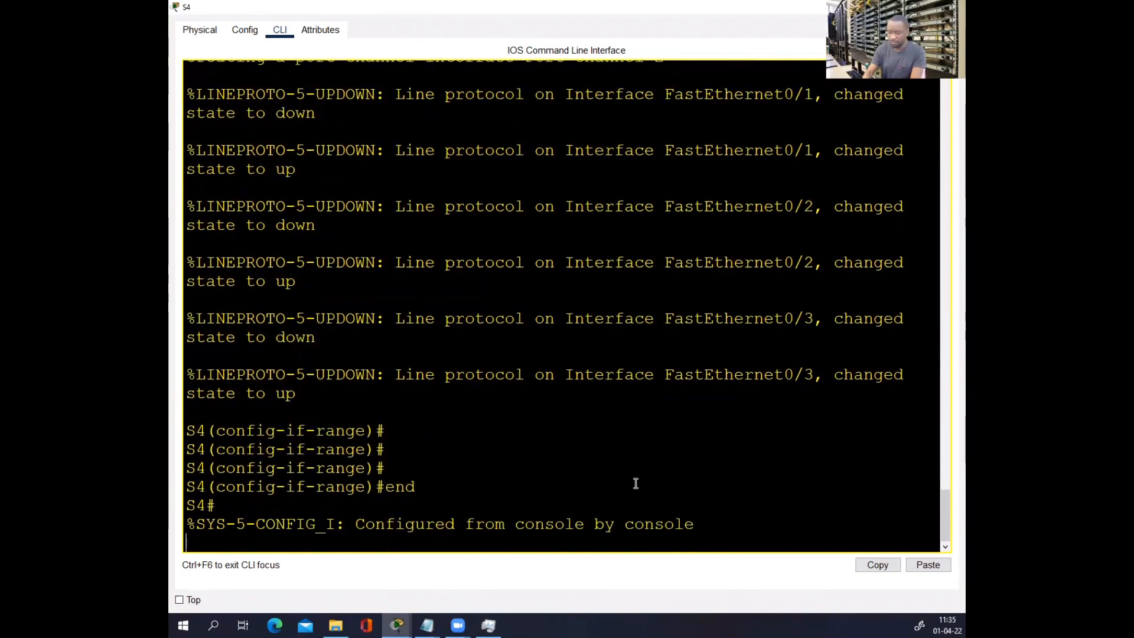
- Display the EtherChannel summary on S4 to check the state of both channel groups
{"action": "type", "text": "sh "}
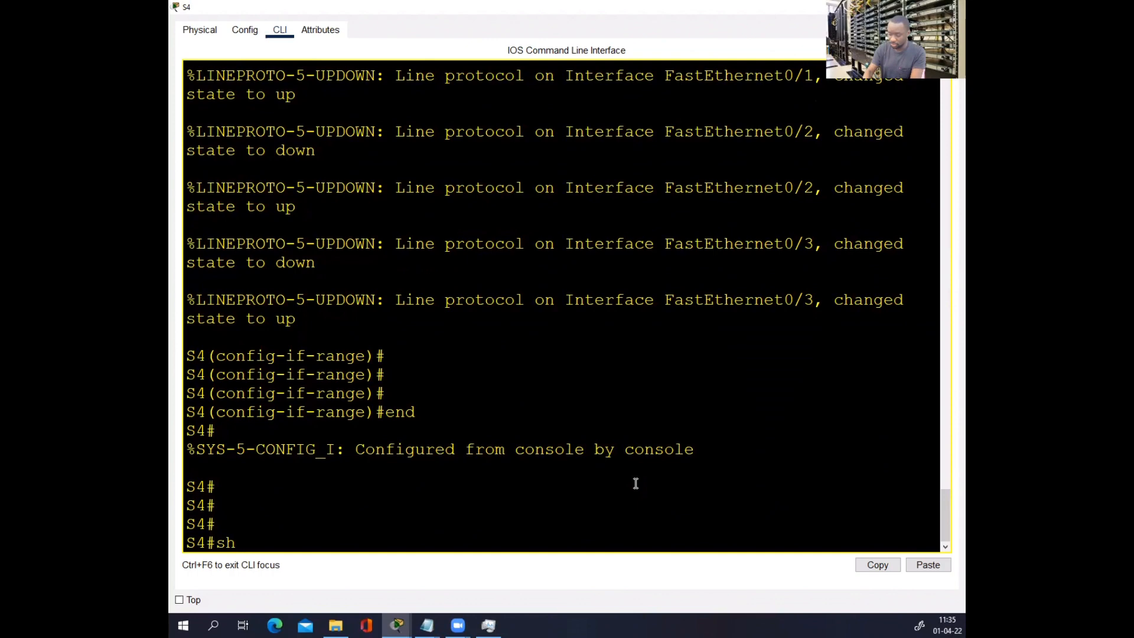
{"action": "type", "text": "ethe"}
{"action": "key", "text": "Tab"}
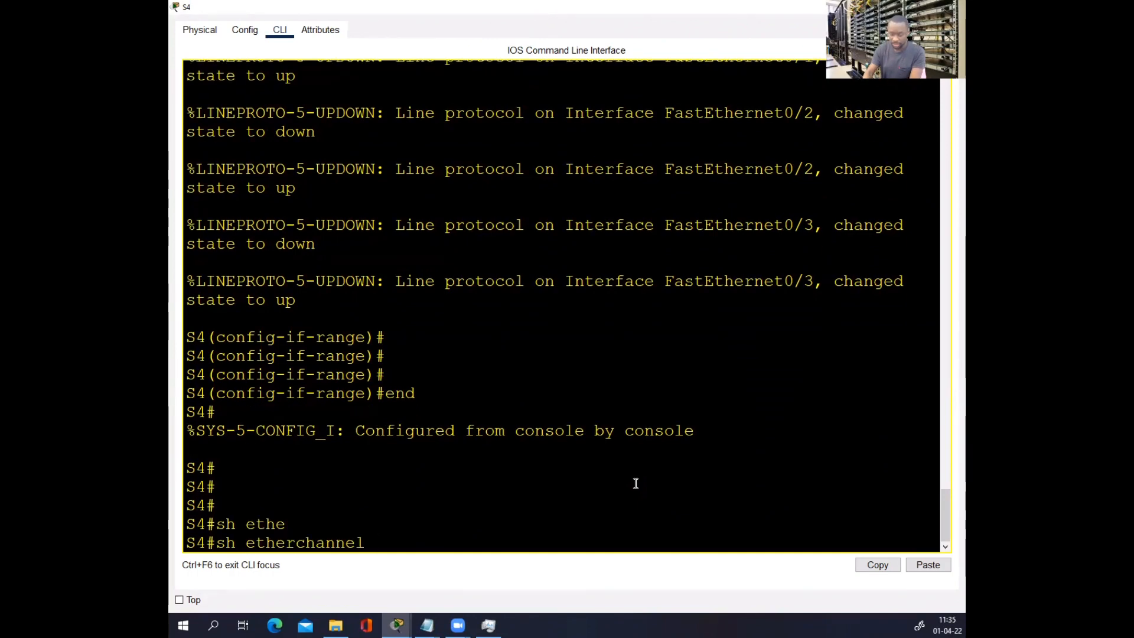
{"action": "type", "text": "su"}
{"action": "key", "text": "Tab"}
{"action": "key", "text": "Return"}
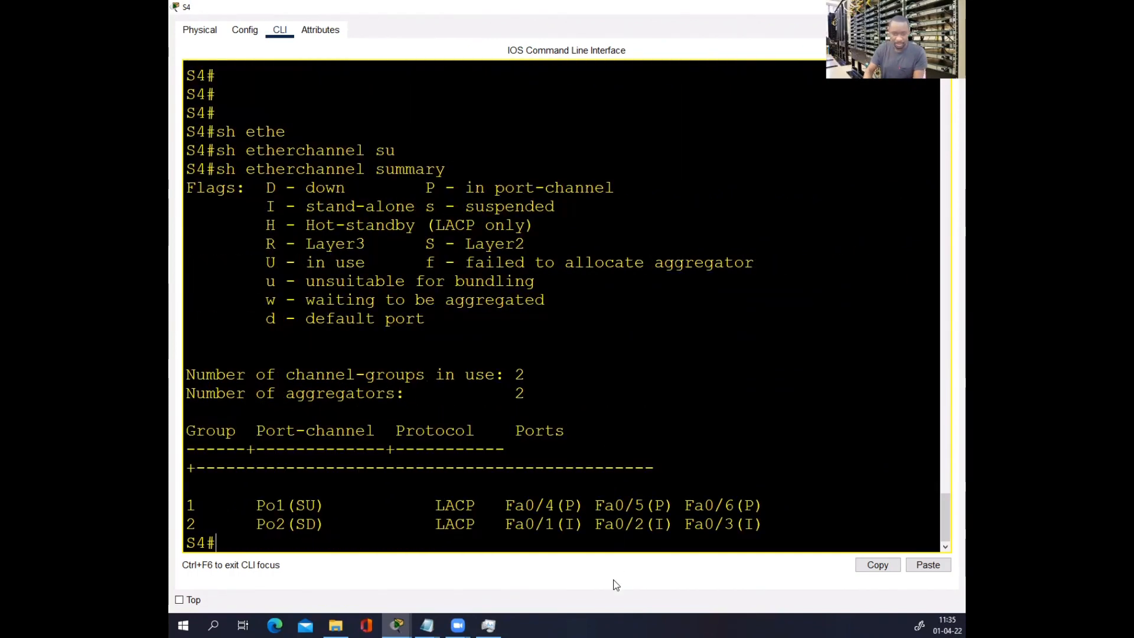
{"action": "left_click_drag", "start_coordinate": [245, 506], "coordinate": [584, 506]}
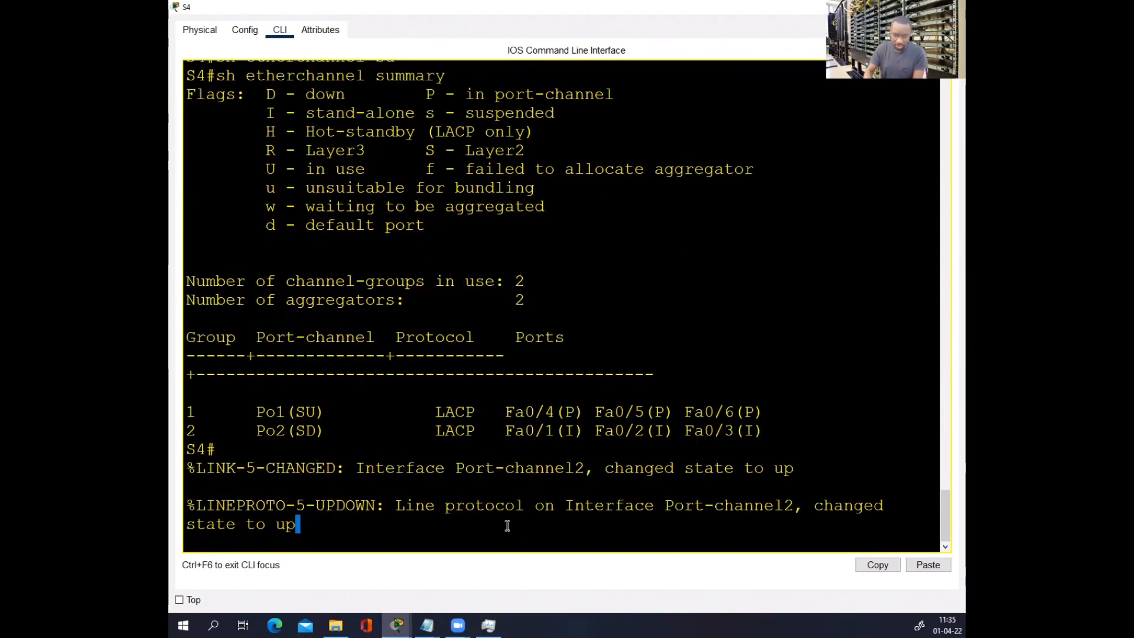
- Run S4's EtherChannel summary again and examine the Po1 and Po2 entries and their member ports
{"action": "key", "text": "Return"}
{"action": "key", "text": "Return"}
{"action": "key", "text": "Up"}
{"action": "key", "text": "Return"}
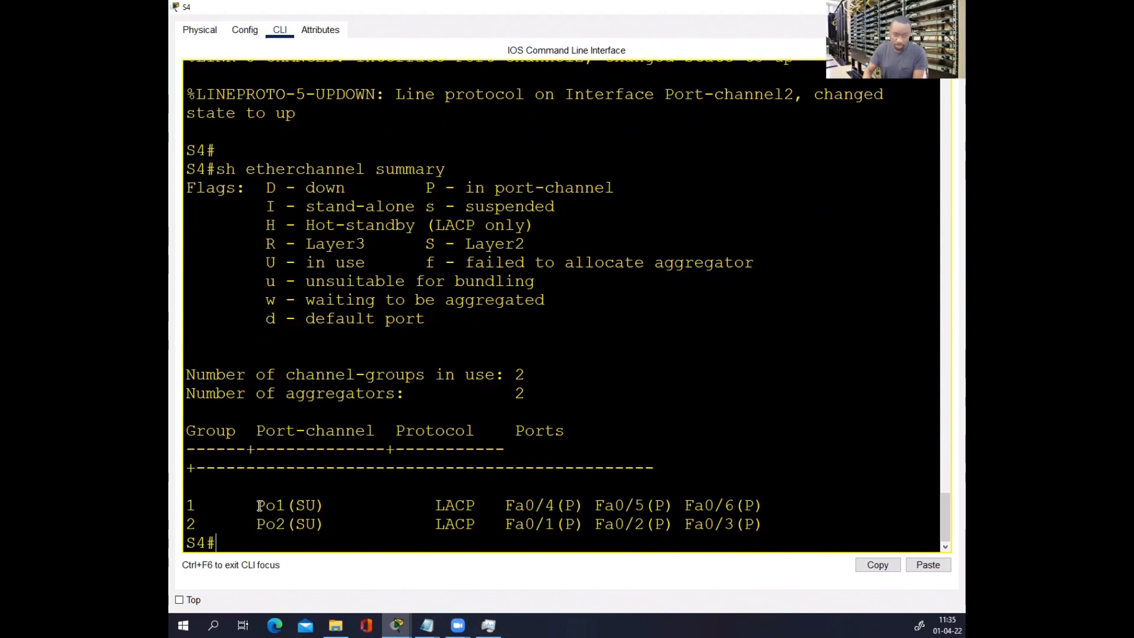
{"action": "left_click_drag", "start_coordinate": [257, 505], "coordinate": [286, 505]}
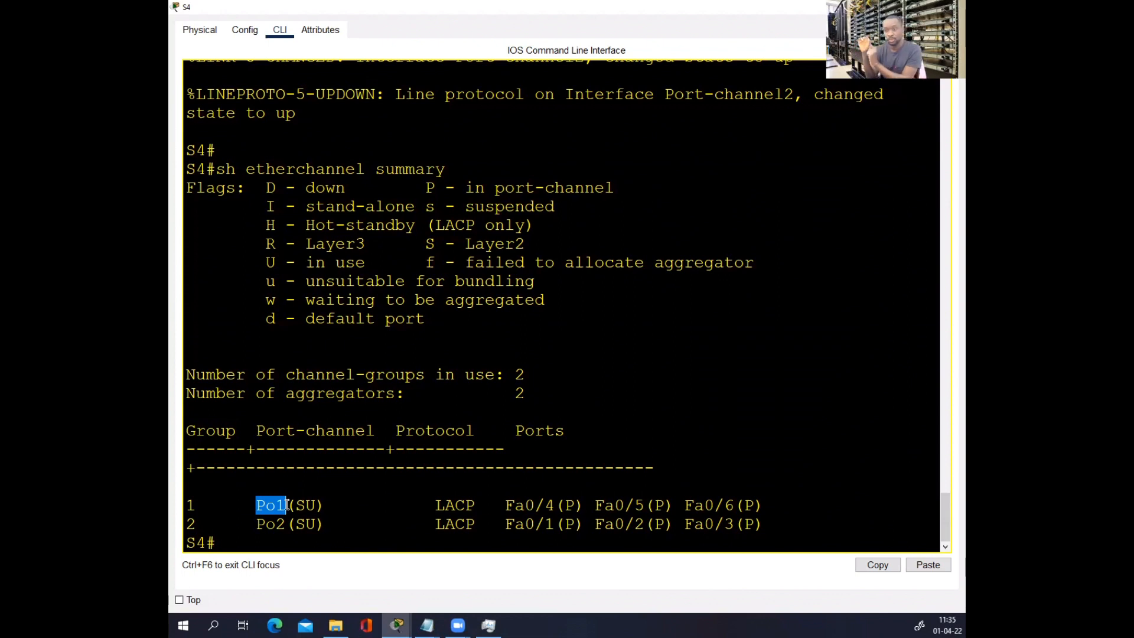
{"action": "left_click", "coordinate": [257, 528]}
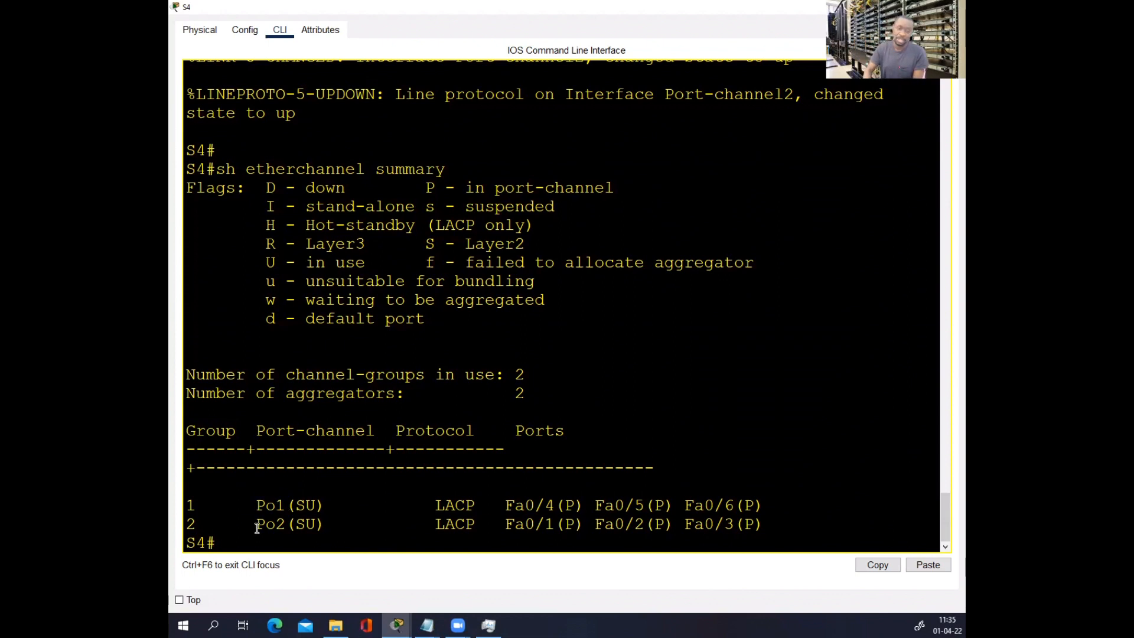
{"action": "left_click_drag", "start_coordinate": [257, 528], "coordinate": [296, 527]}
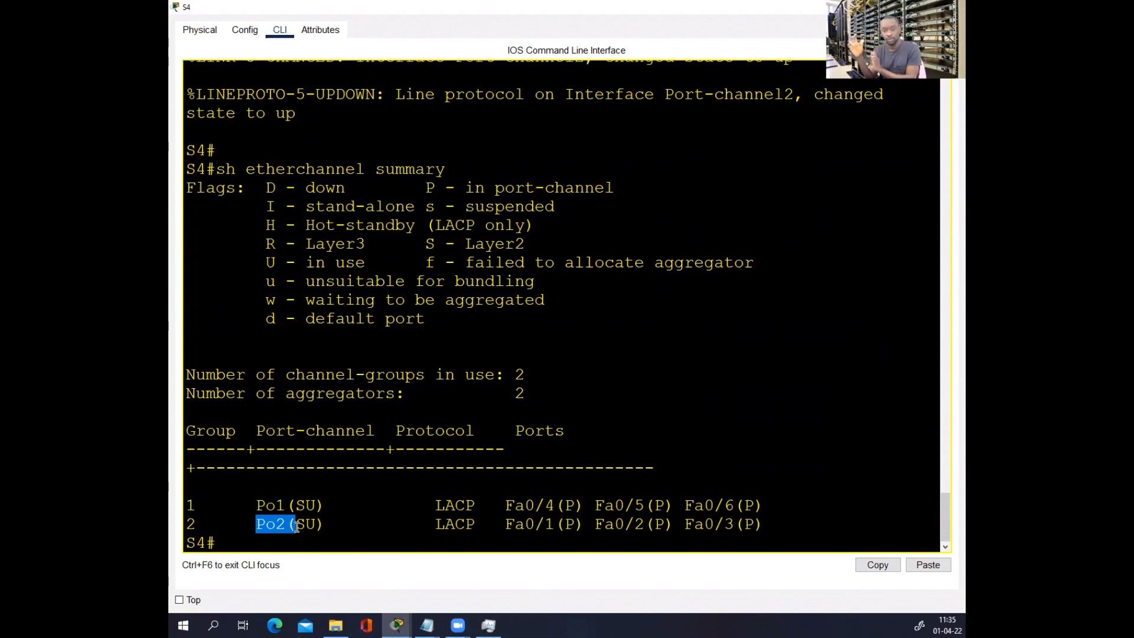
{"action": "left_click_drag", "start_coordinate": [386, 536], "coordinate": [567, 529]}
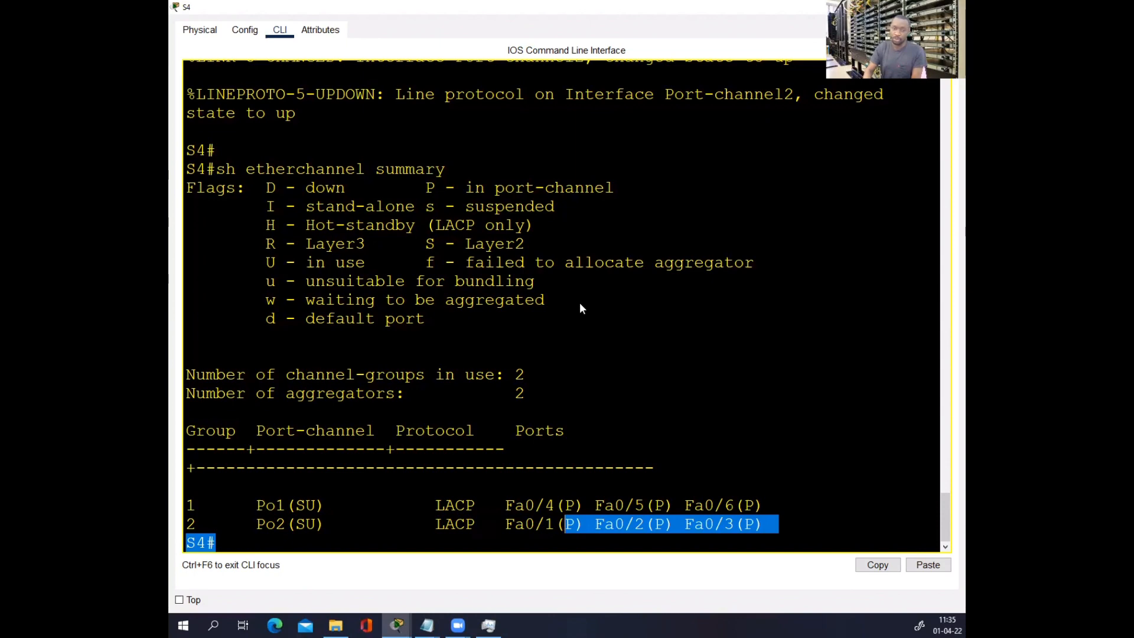
- Return to the topology, shift switch S3 slightly and move the f0/22-24 label clear of the cables
{"action": "key", "text": "alt+Tab"}
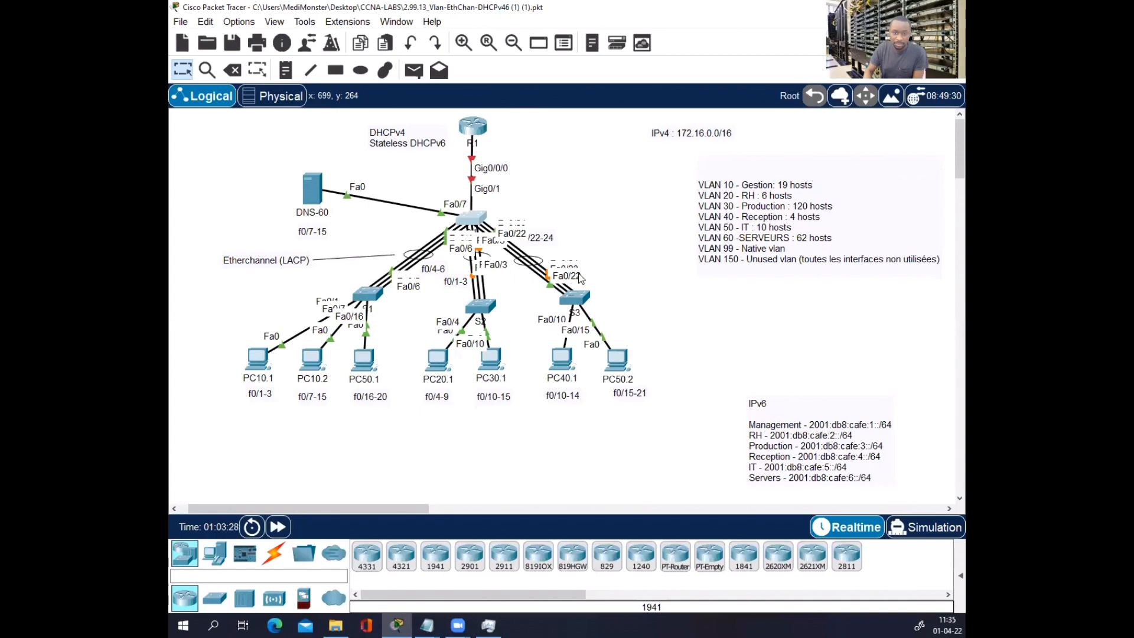
{"action": "left_click_drag", "start_coordinate": [576, 301], "coordinate": [573, 305]}
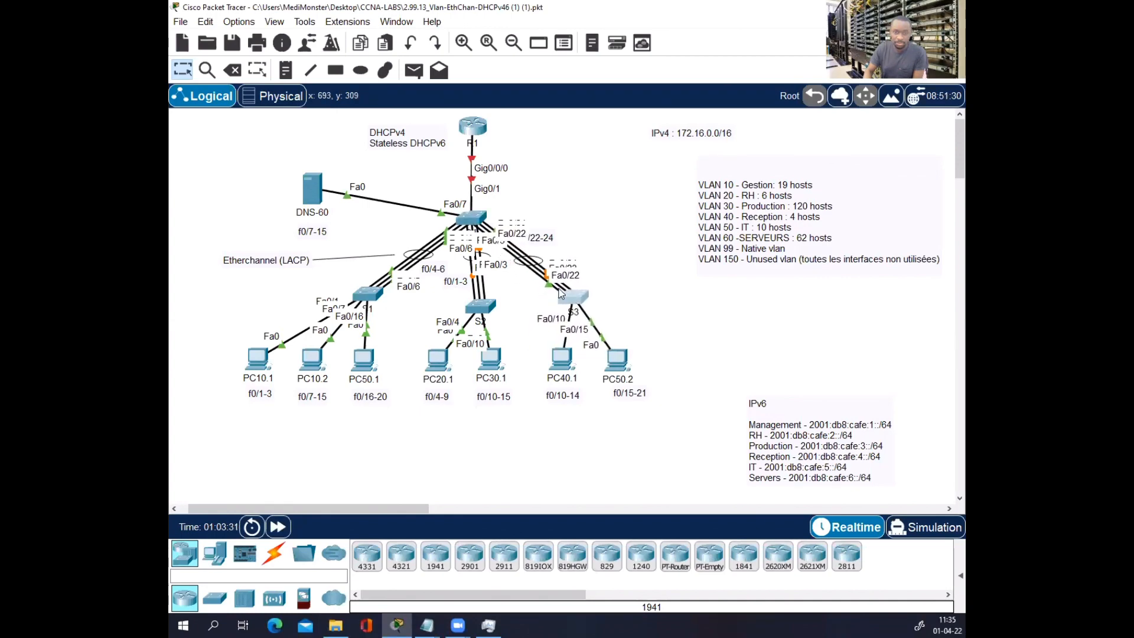
{"action": "left_click_drag", "start_coordinate": [546, 241], "coordinate": [581, 251]}
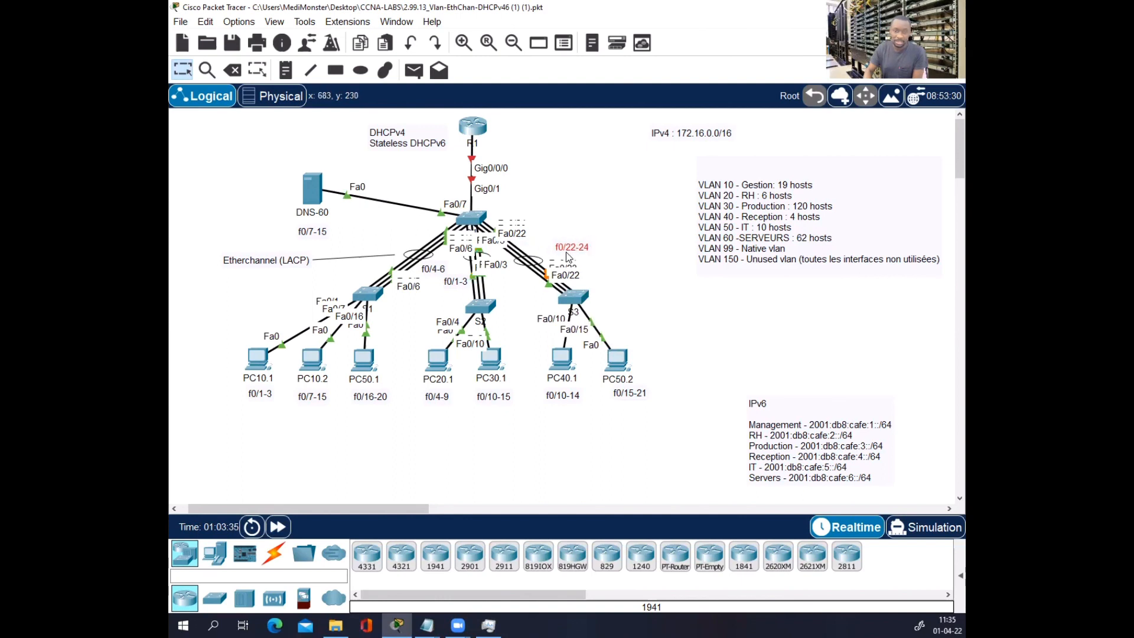
- Open S3's command line at full size and enter global configuration mode
{"action": "left_click", "coordinate": [572, 297]}
{"action": "left_click", "coordinate": [741, 94]}
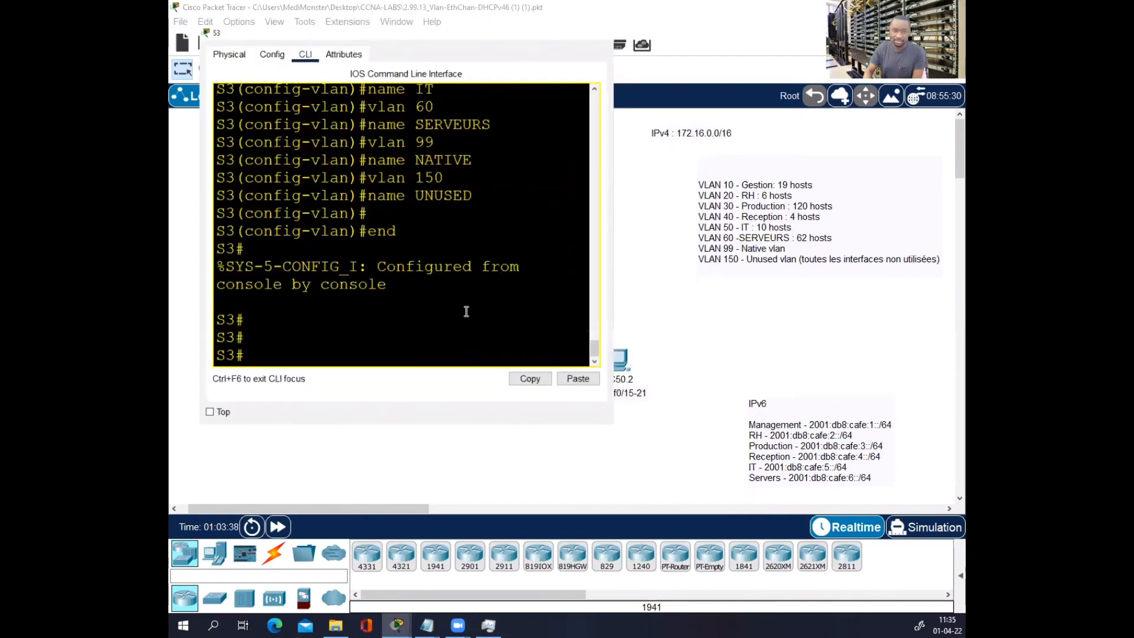
{"action": "type", "text": "conf t"}
{"action": "key", "text": "Return"}
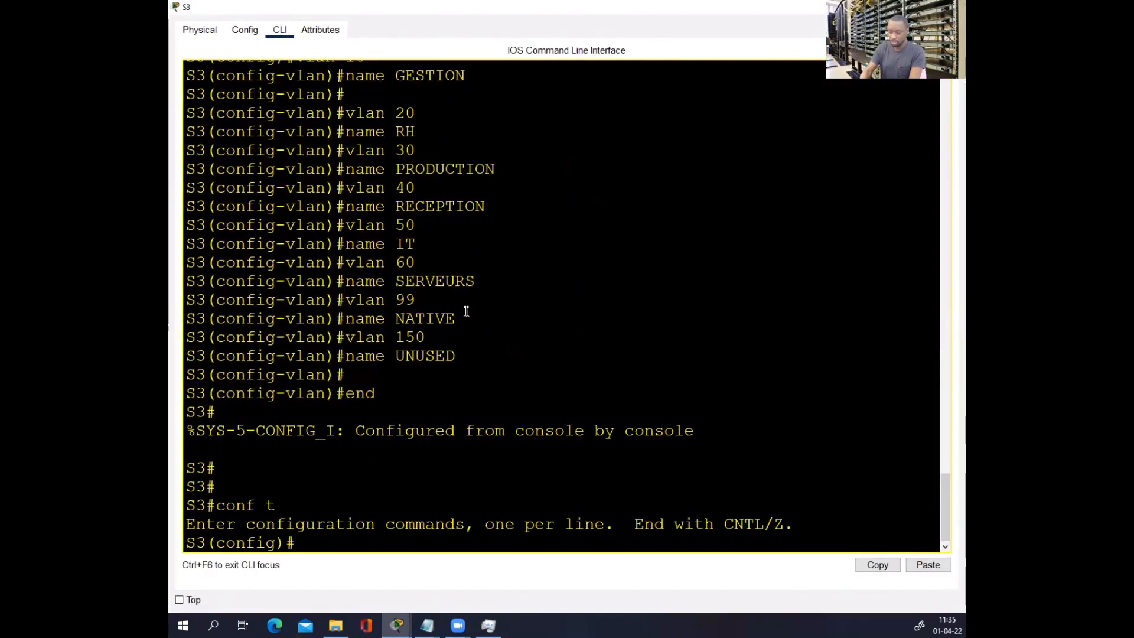
- Select the interface range fa0/22-24 on S3, checking the port range against the topology before confirming
{"action": "type", "text": "int ran"}
{"action": "key", "text": "Tab"}
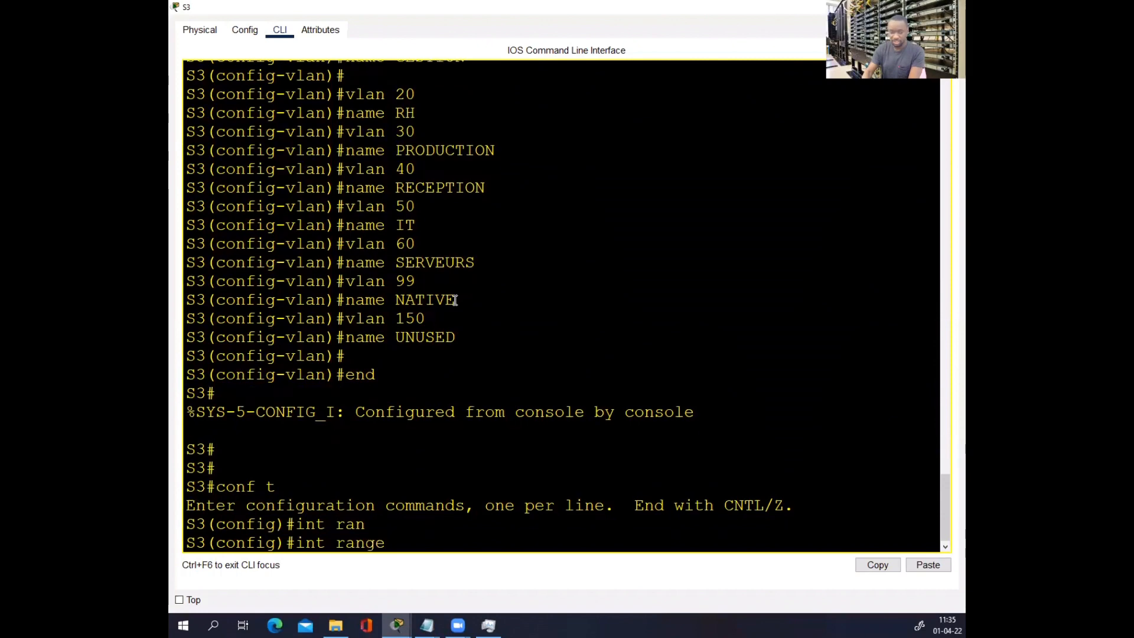
{"action": "type", "text": "fa0/22"}
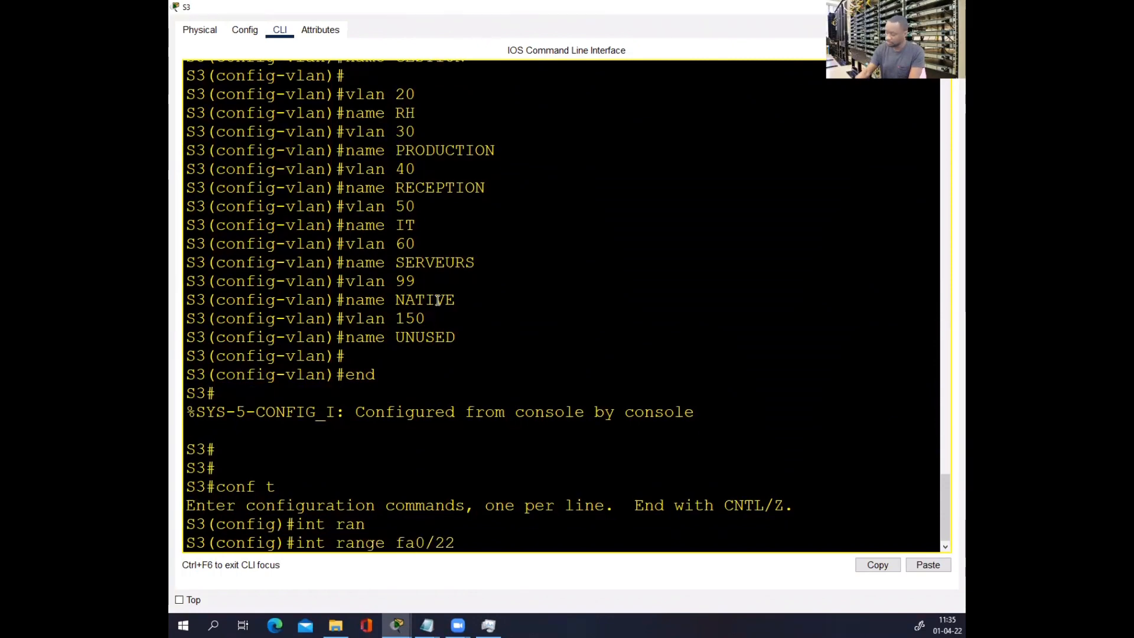
{"action": "type", "text": "-24"}
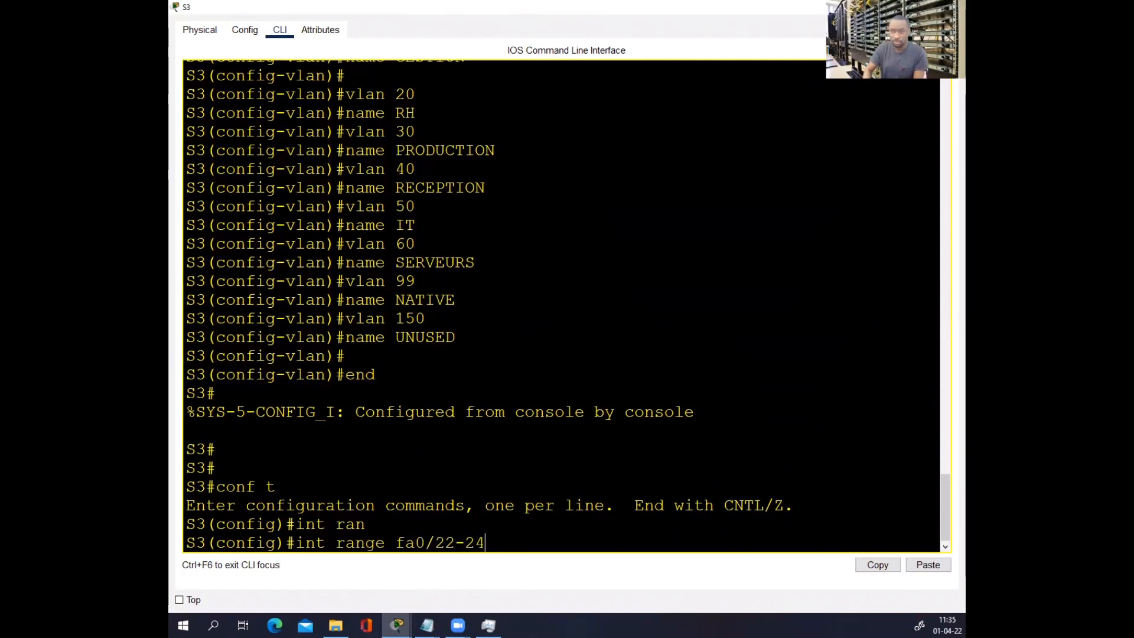
{"action": "left_click", "coordinate": [921, 7]}
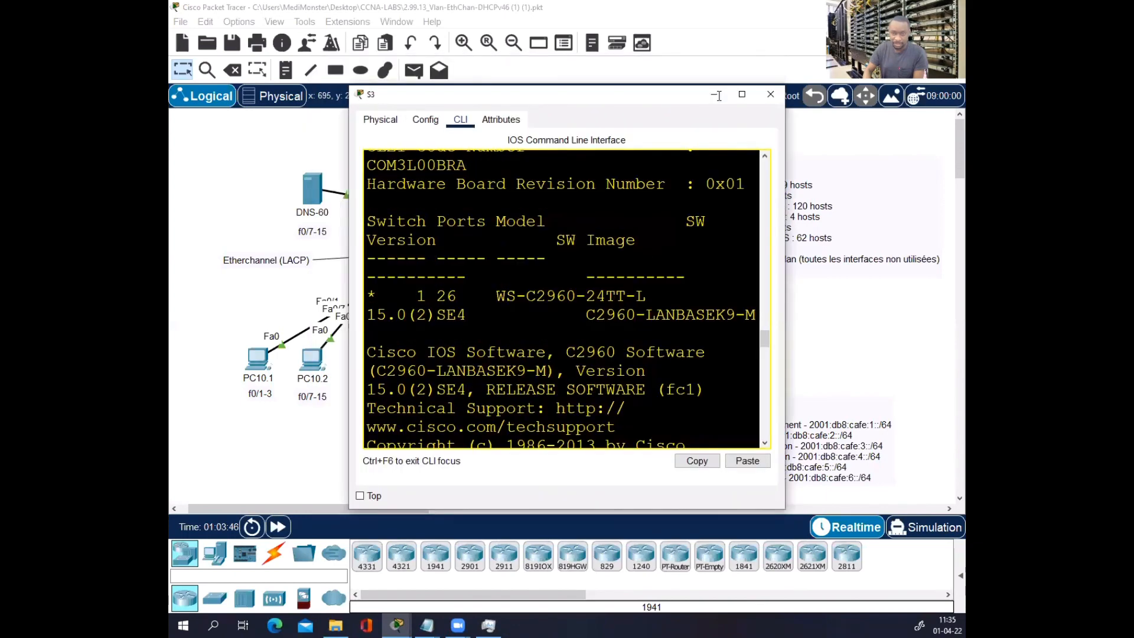
{"action": "left_click", "coordinate": [719, 96]}
{"action": "left_click", "coordinate": [568, 302]}
{"action": "left_click", "coordinate": [735, 98]}
{"action": "key", "text": "Return"}
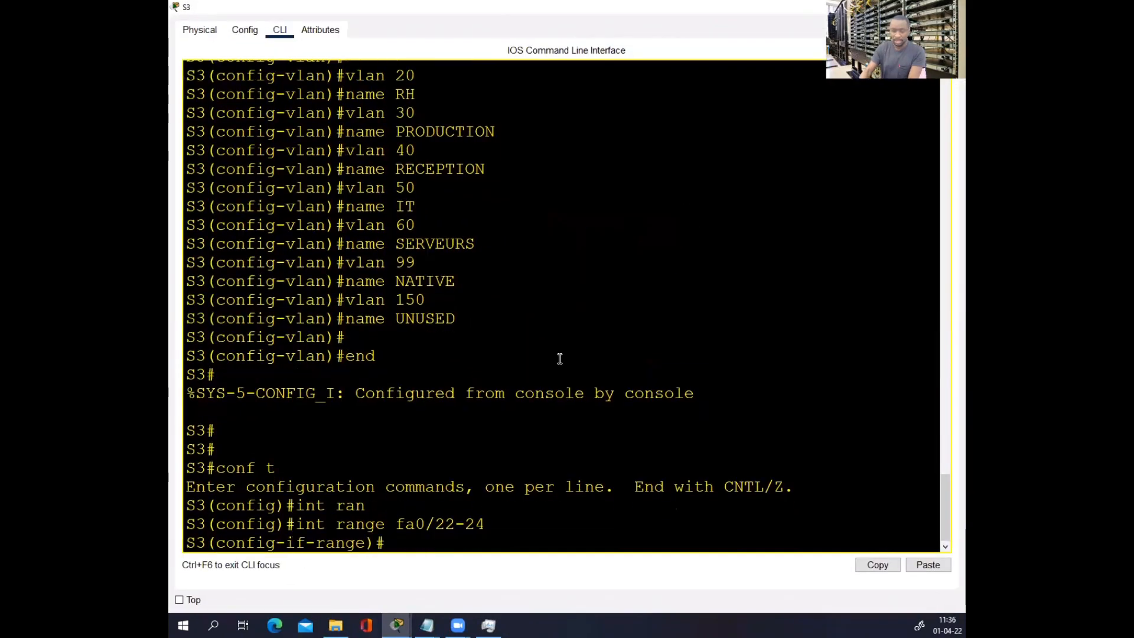
- Assign S3's fa0/22-24 ports to channel-group 3 in mode active
{"action": "type", "text": "chnna"}
{"action": "key", "text": "Tab"}
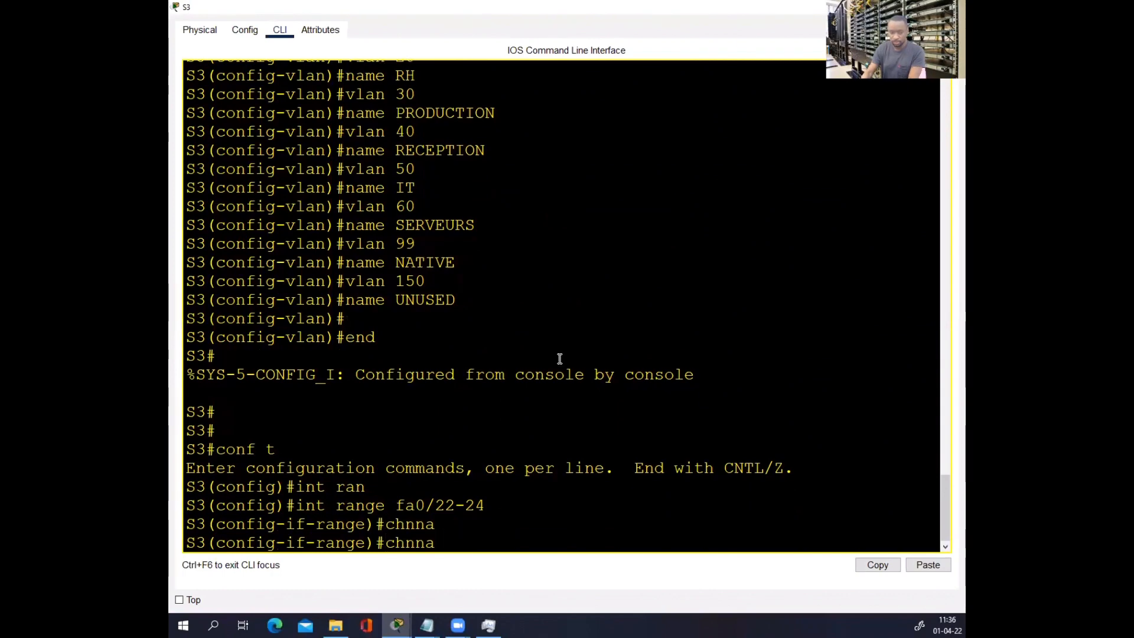
{"action": "key", "text": "BackSpace"}
{"action": "key", "text": "BackSpace"}
{"action": "key", "text": "BackSpace"}
{"action": "key", "text": "BackSpace"}
{"action": "type", "text": "hannel-gr"}
{"action": "key", "text": "Tab"}
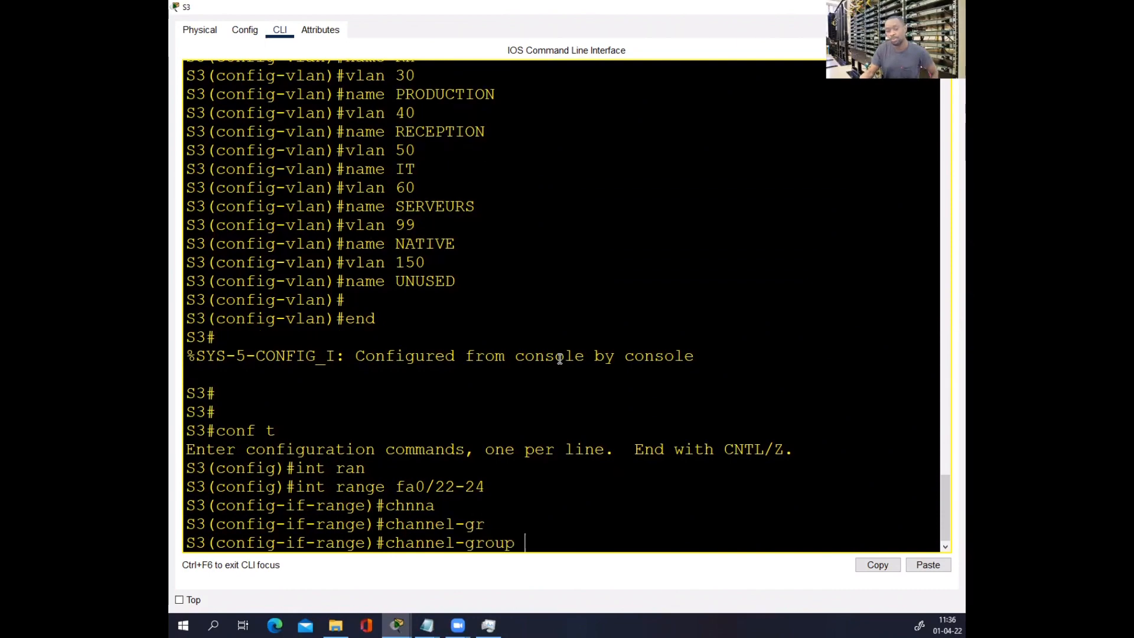
{"action": "type", "text": "3 mo"}
{"action": "key", "text": "Tab"}
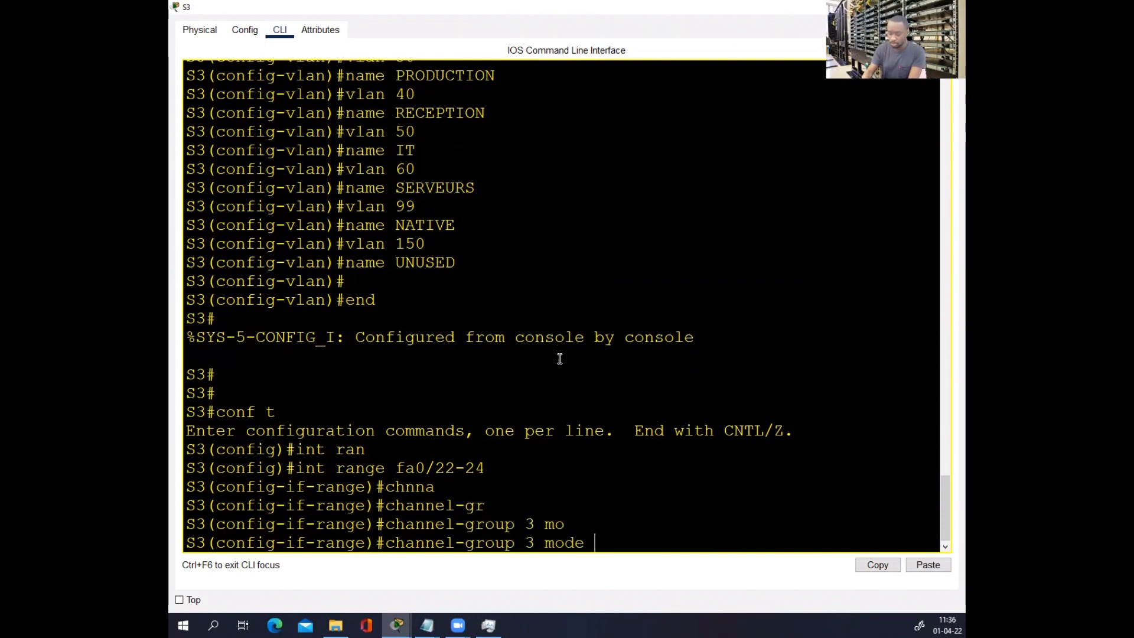
{"action": "type", "text": "act"}
{"action": "key", "text": "Tab"}
{"action": "key", "text": "Return"}
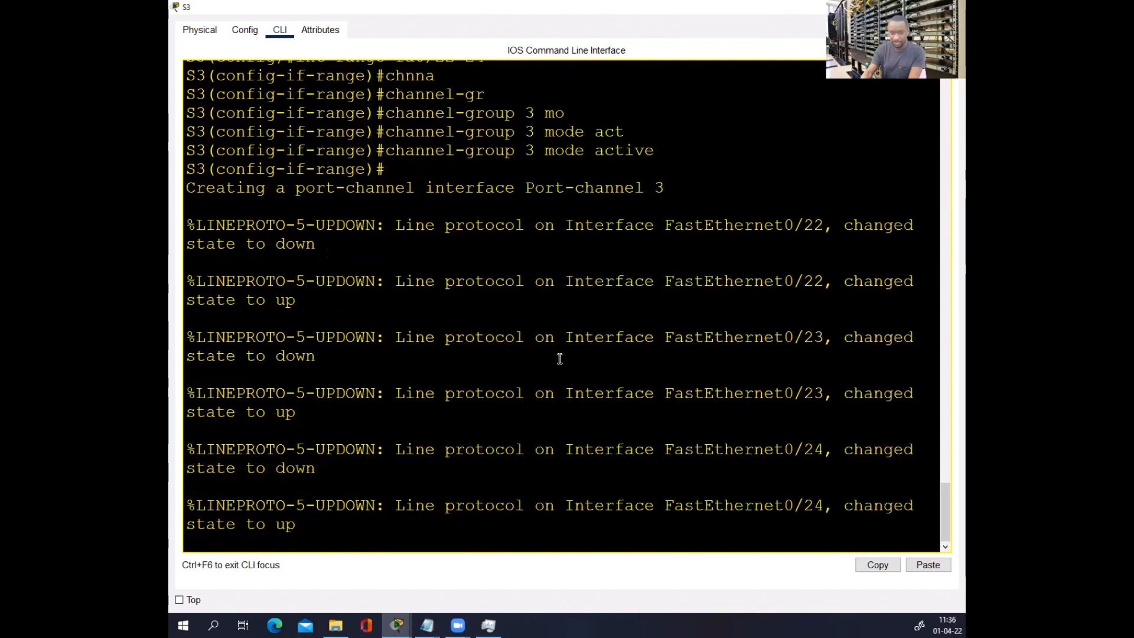
- Exit the interface-range configuration on S3 back to global configuration mode
{"action": "key", "text": "Return"}
{"action": "key", "text": "Return"}
{"action": "type", "text": "exi"}
{"action": "key", "text": "Return"}
{"action": "key", "text": "Return"}
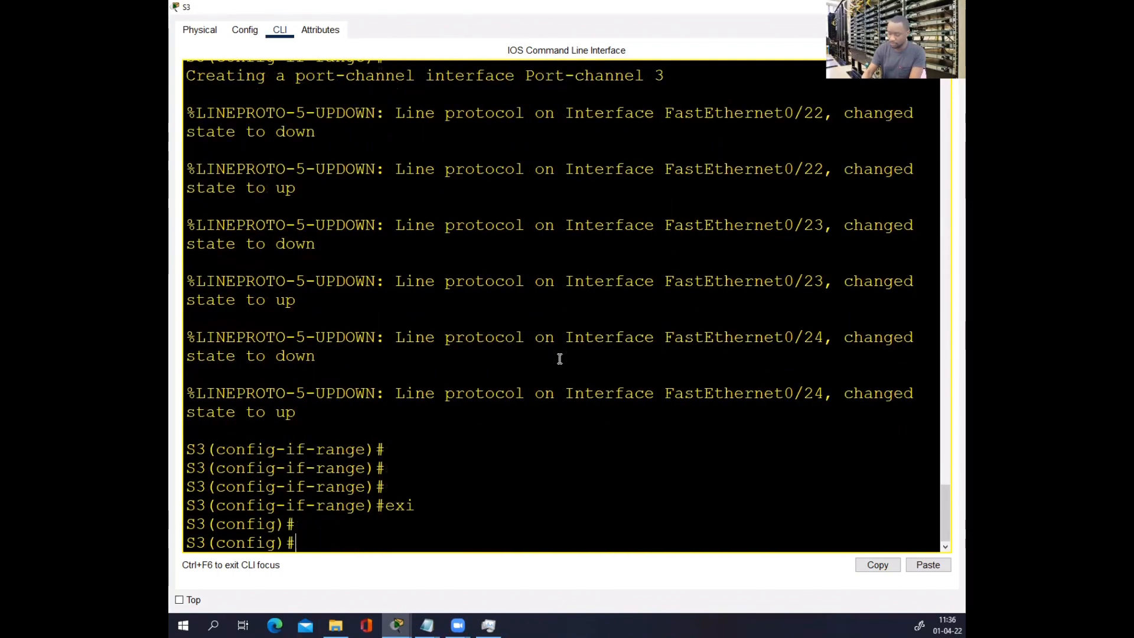
{"action": "type", "text": "do his"}
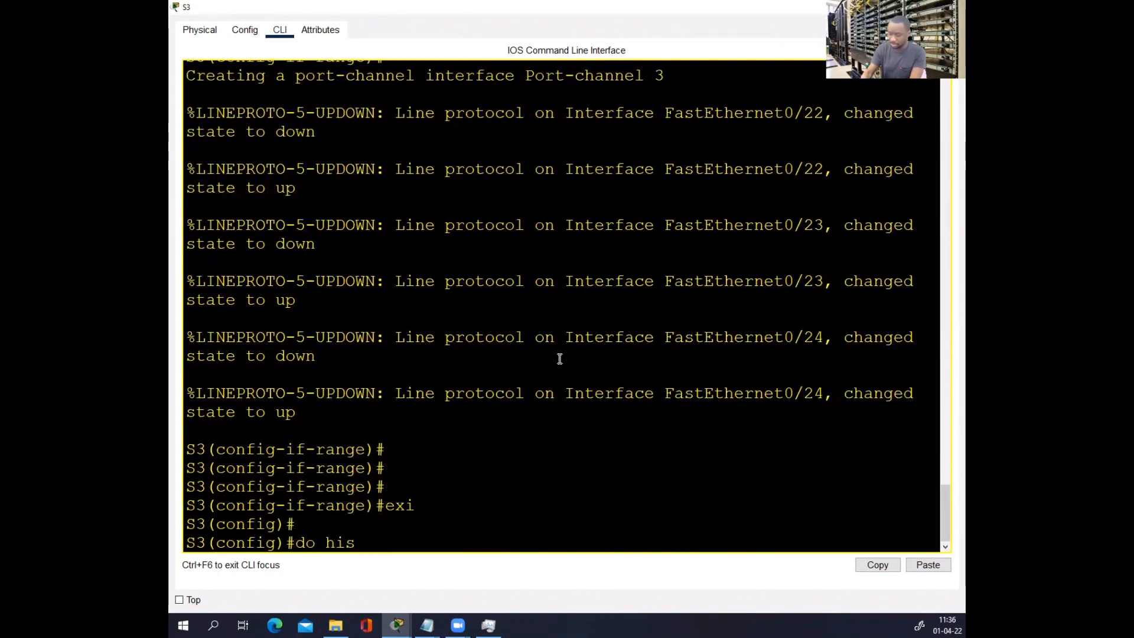
{"action": "key", "text": "Return"}
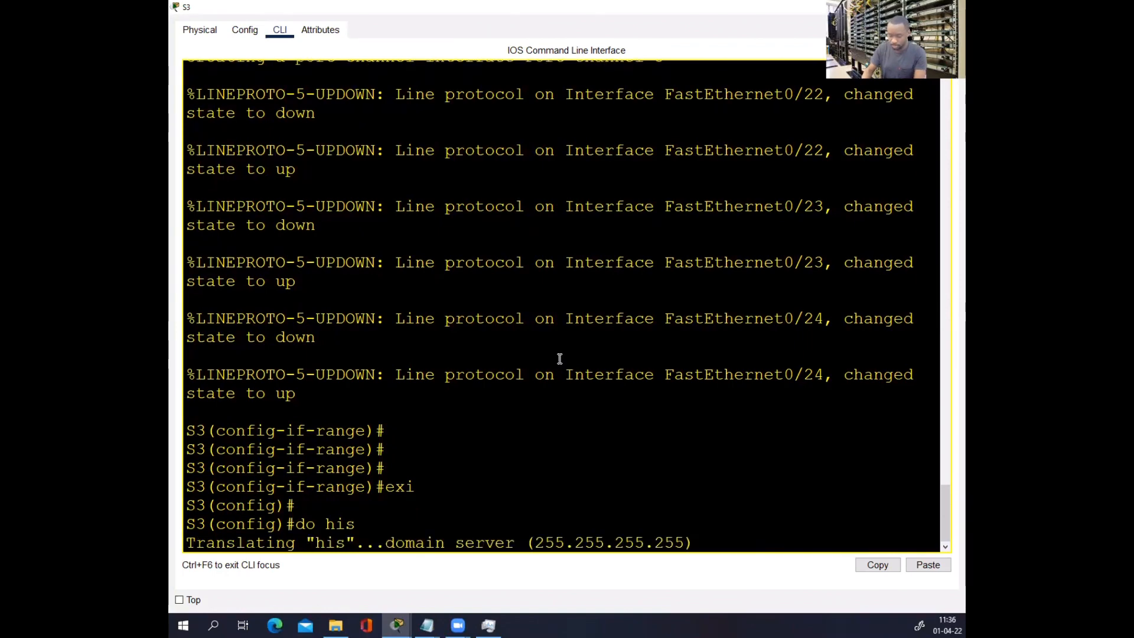
{"action": "key", "text": "ctrl+shift+6"}
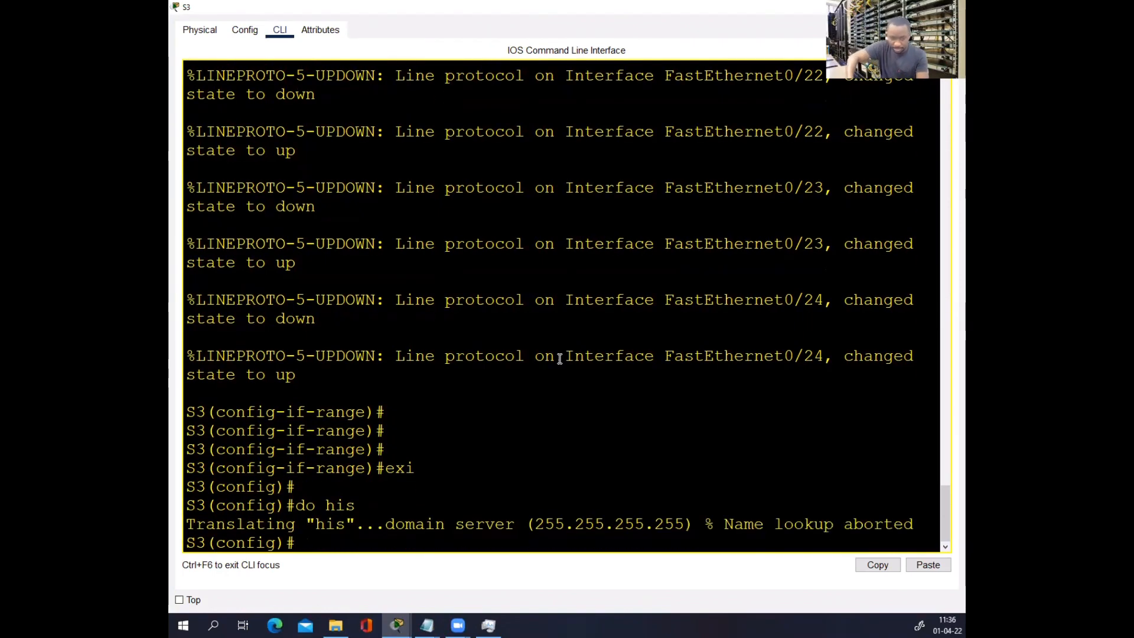
- Display S3's command history and copy the "int range fa0/22-24" line together with "channel-group 3 mode"
{"action": "type", "text": "do"}
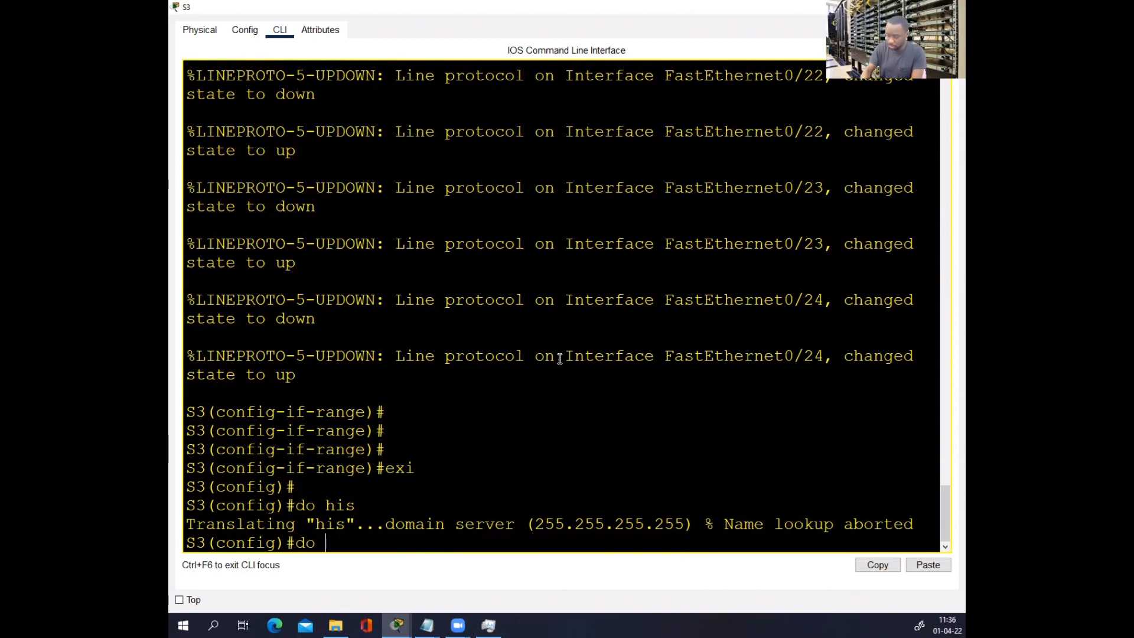
{"action": "type", "text": " sh his"}
{"action": "key", "text": "Return"}
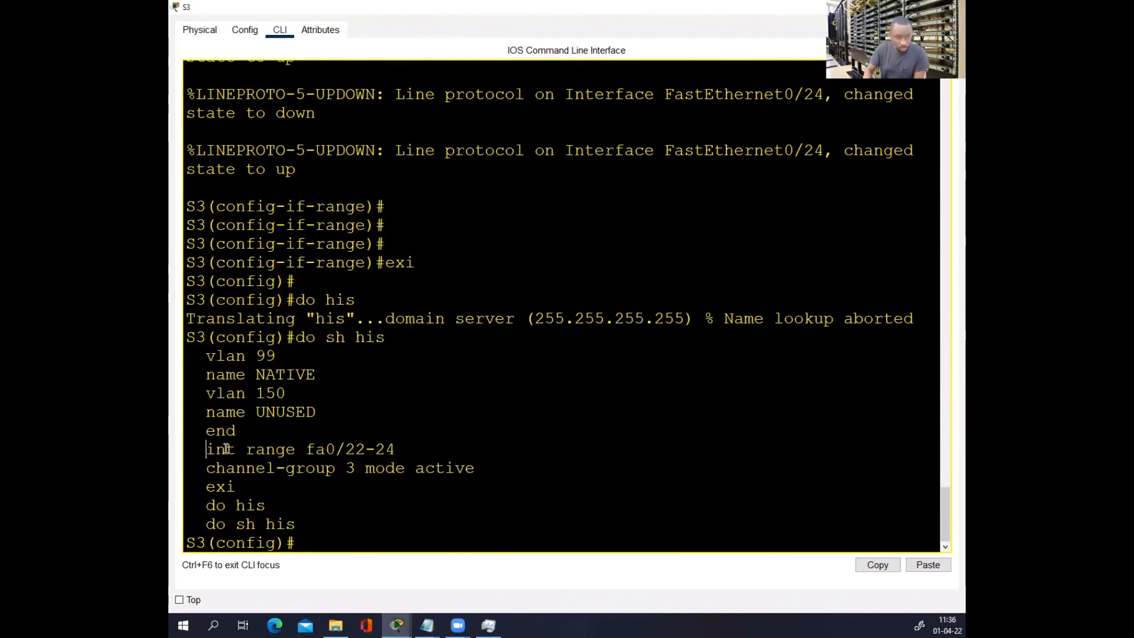
{"action": "left_click_drag", "start_coordinate": [227, 449], "coordinate": [405, 474]}
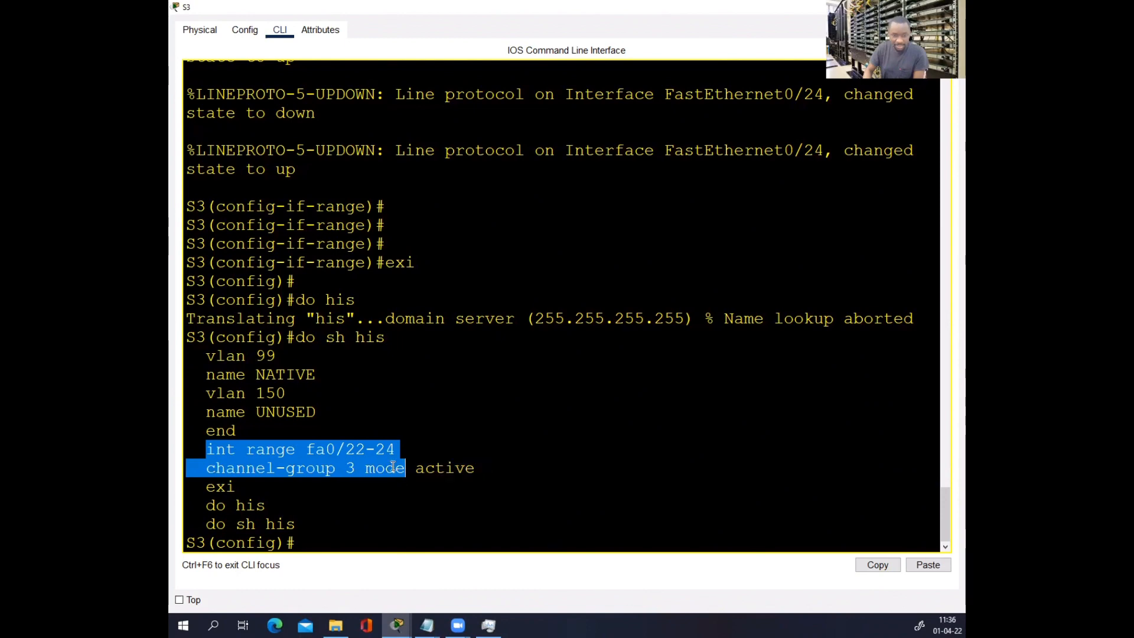
{"action": "right_click", "coordinate": [393, 466]}
{"action": "left_click", "coordinate": [438, 472]}
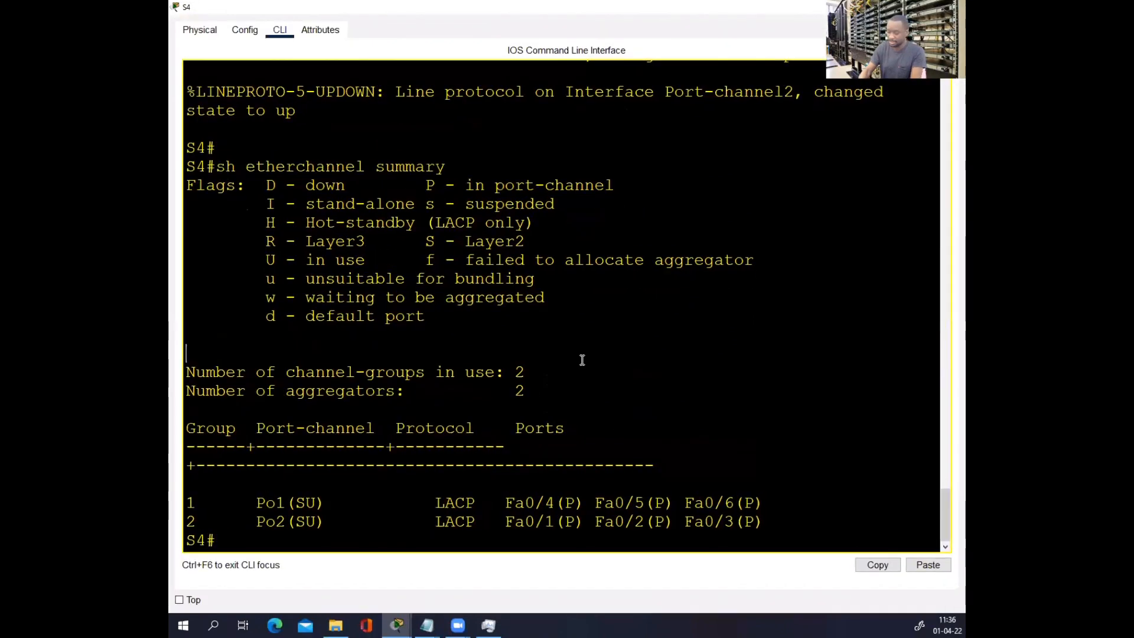
- Enter global configuration mode on S4, reuse the copied commands and assign ports fa0/22-24 to channel-group 3 in mode passive
{"action": "key", "text": "Return"}
{"action": "key", "text": "Return"}
{"action": "type", "text": "conf t"}
{"action": "key", "text": "Return"}
{"action": "right_click", "coordinate": [581, 362]}
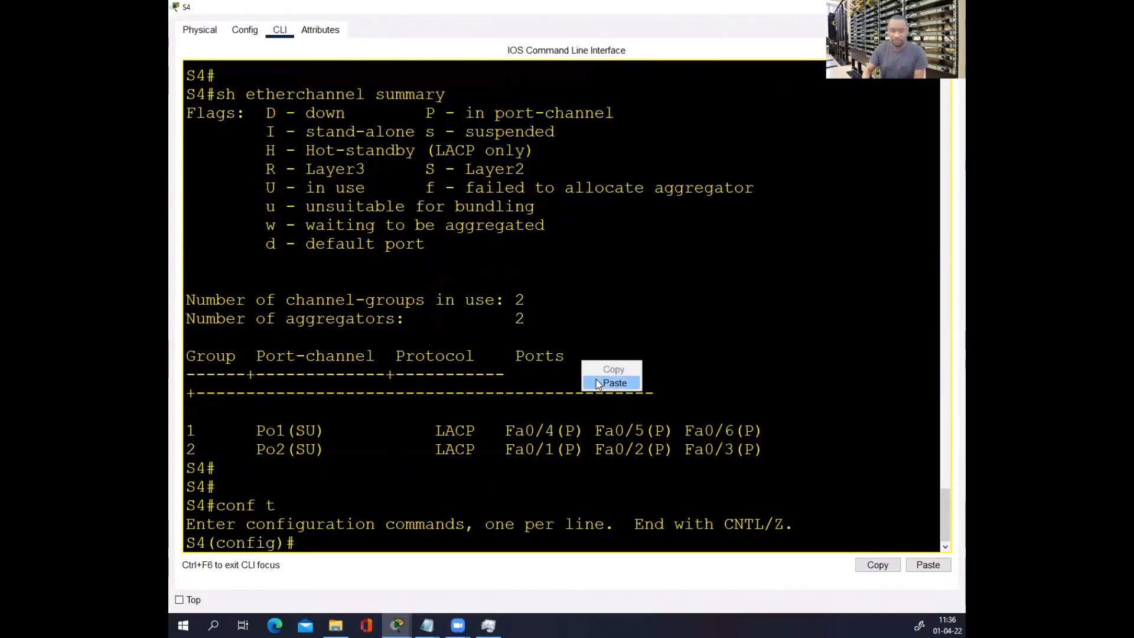
{"action": "left_click", "coordinate": [597, 379]}
{"action": "type", "text": "p 3 mode p"}
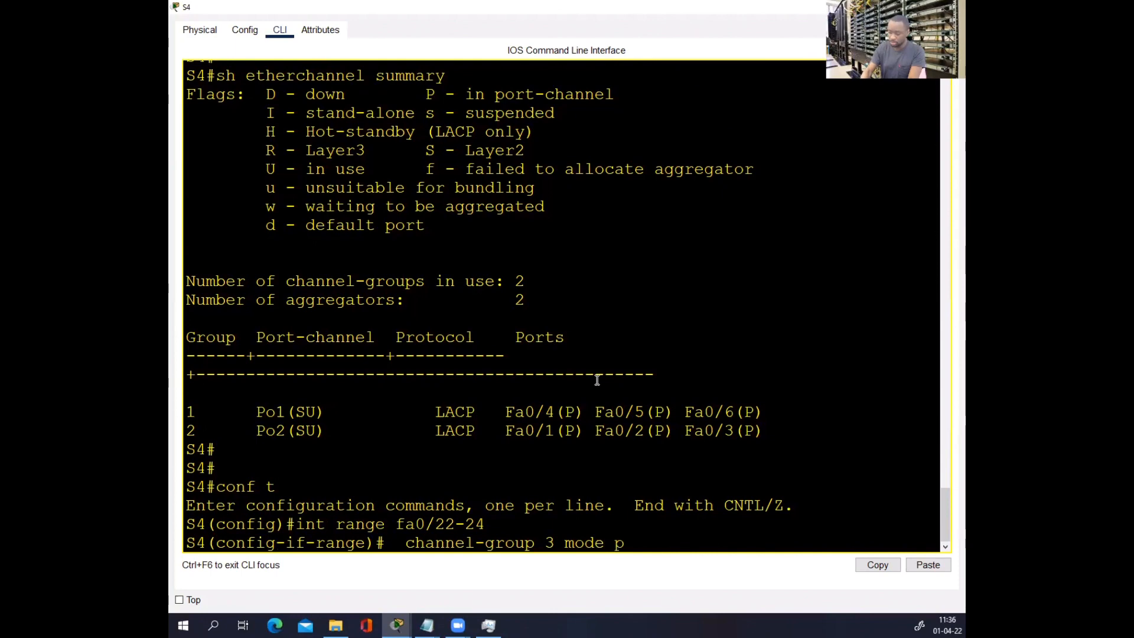
{"action": "type", "text": "as"}
{"action": "key", "text": "Tab"}
{"action": "key", "text": "Return"}
{"action": "key", "text": "Return"}
{"action": "key", "text": "Return"}
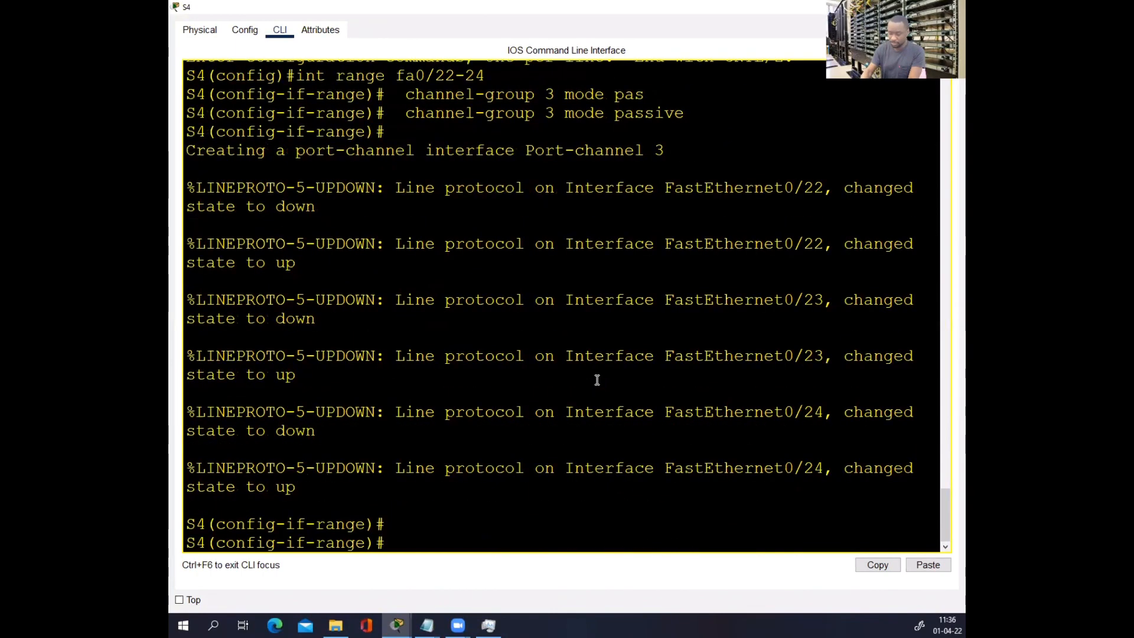
- Leave S4's interface-range configuration and return to privileged EXEC mode
{"action": "key", "text": "Return"}
{"action": "key", "text": "Return"}
{"action": "type", "text": "end"}
{"action": "key", "text": "Return"}
{"action": "key", "text": "Return"}
{"action": "key", "text": "Return"}
{"action": "key", "text": "Return"}
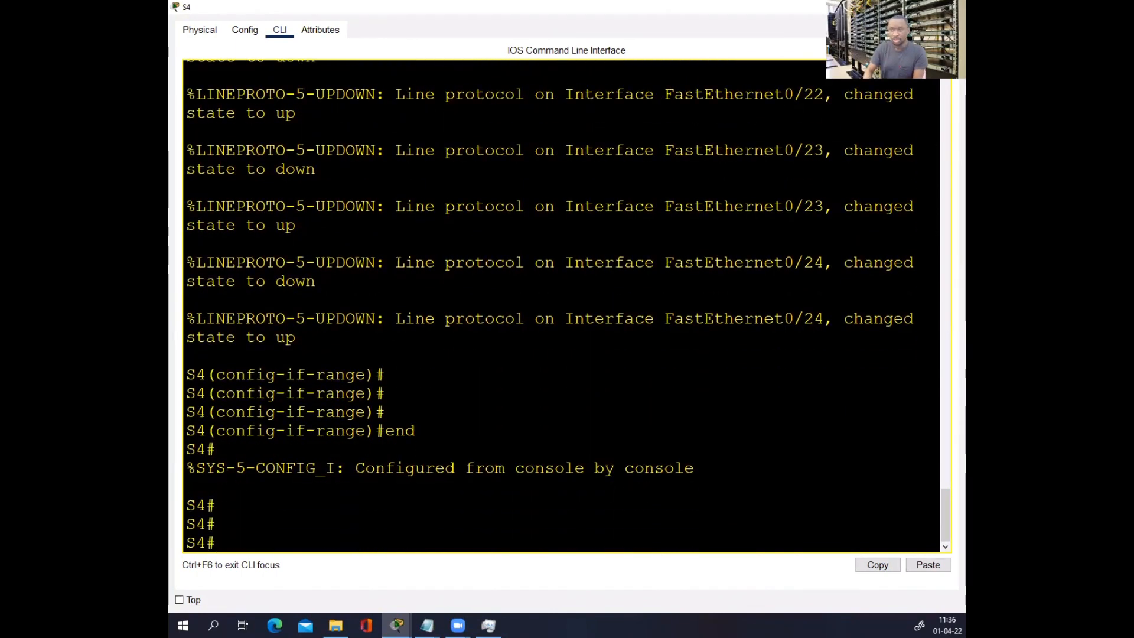
- Check the S3–S4 links on the topology and return to S4's command line
{"action": "left_click", "coordinate": [951, 7]}
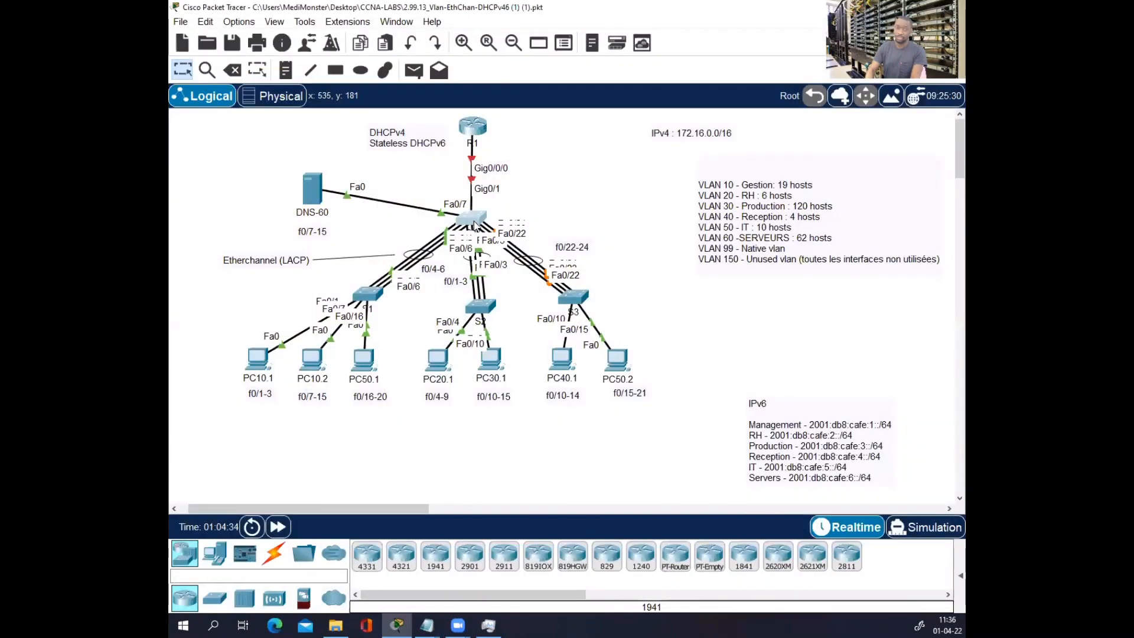
{"action": "left_click", "coordinate": [474, 223]}
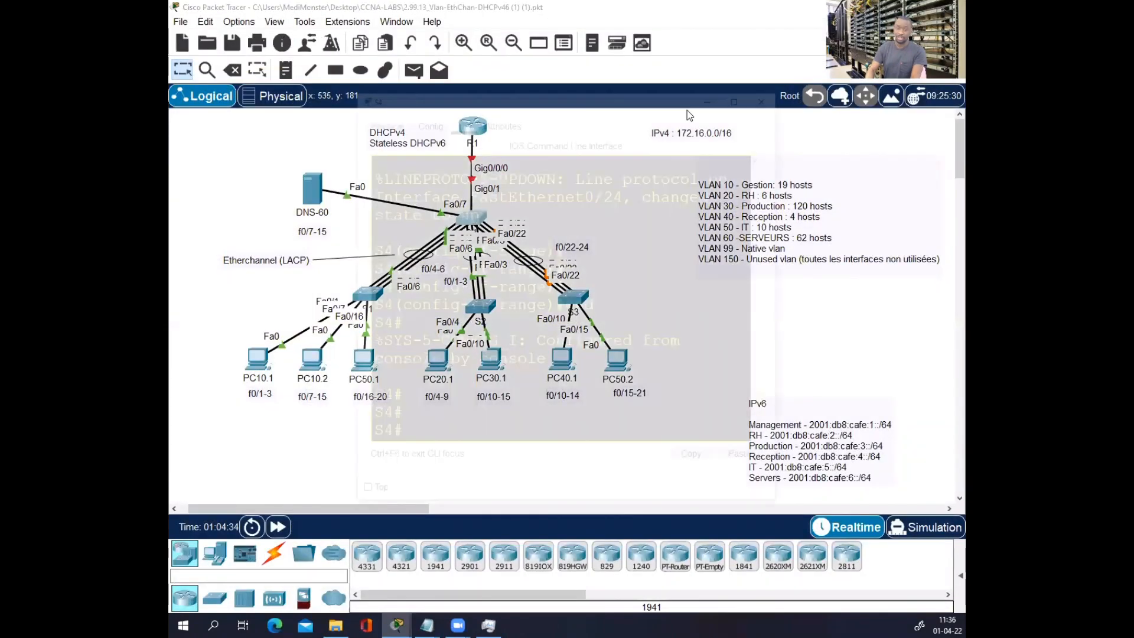
{"action": "key", "text": "Return"}
{"action": "key", "text": "Return"}
{"action": "key", "text": "Return"}
{"action": "key", "text": "Return"}
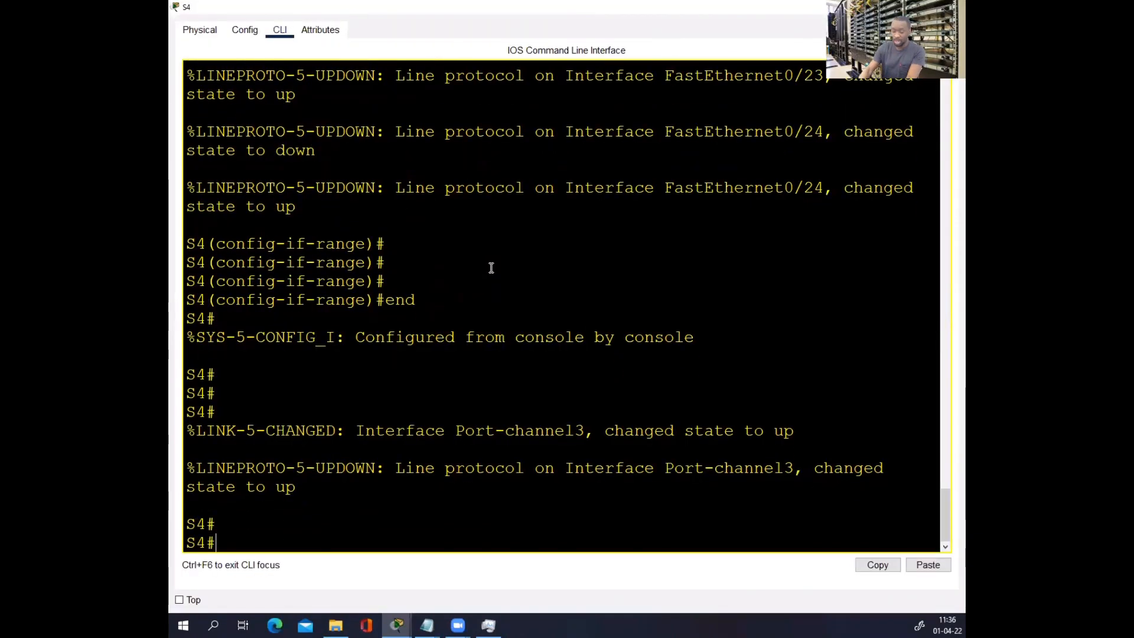
- Display S4's trunk interfaces with "sh int trunk", check the listed port-channels, and run the command again
{"action": "type", "text": "sh int "}
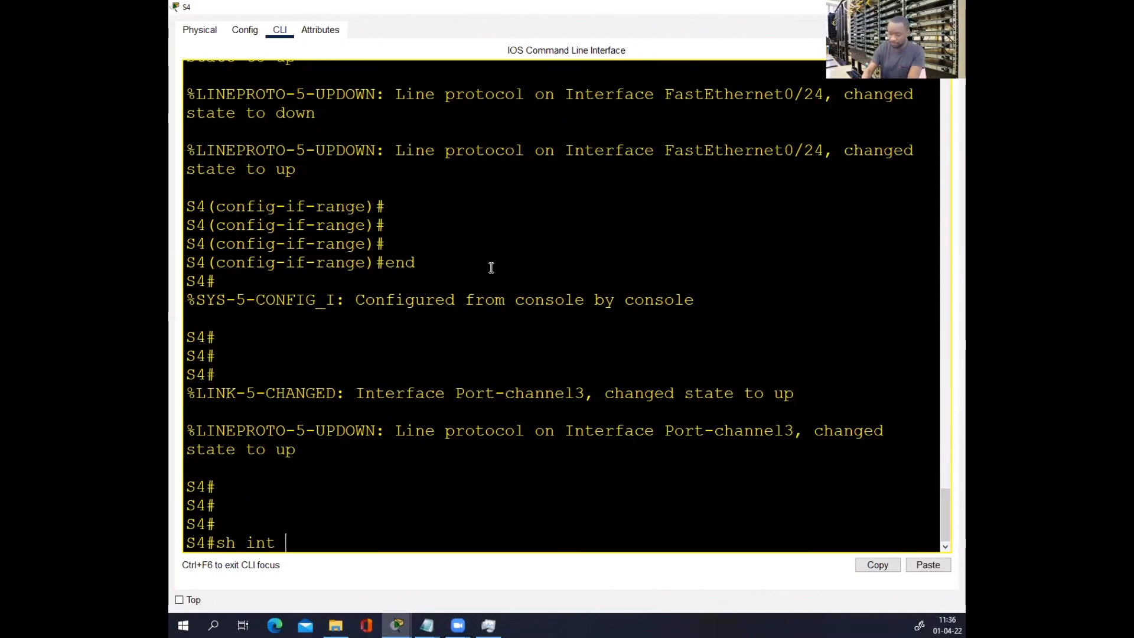
{"action": "type", "text": "tr"}
{"action": "key", "text": "Tab"}
{"action": "key", "text": "Return"}
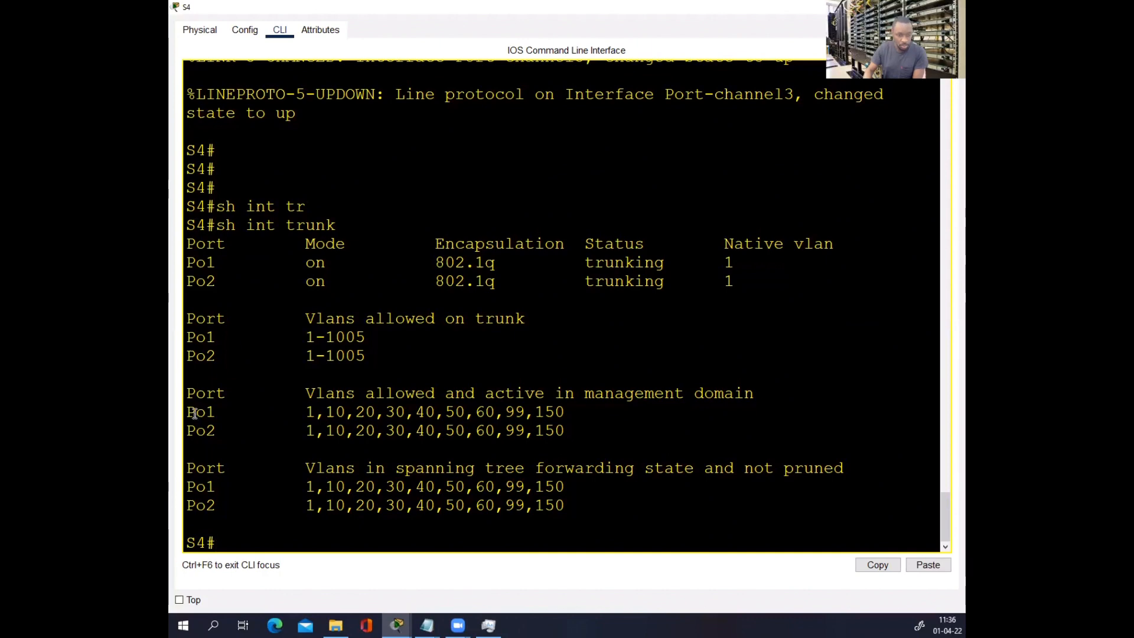
{"action": "left_click_drag", "start_coordinate": [196, 411], "coordinate": [216, 413]}
{"action": "left_click", "coordinate": [183, 431]}
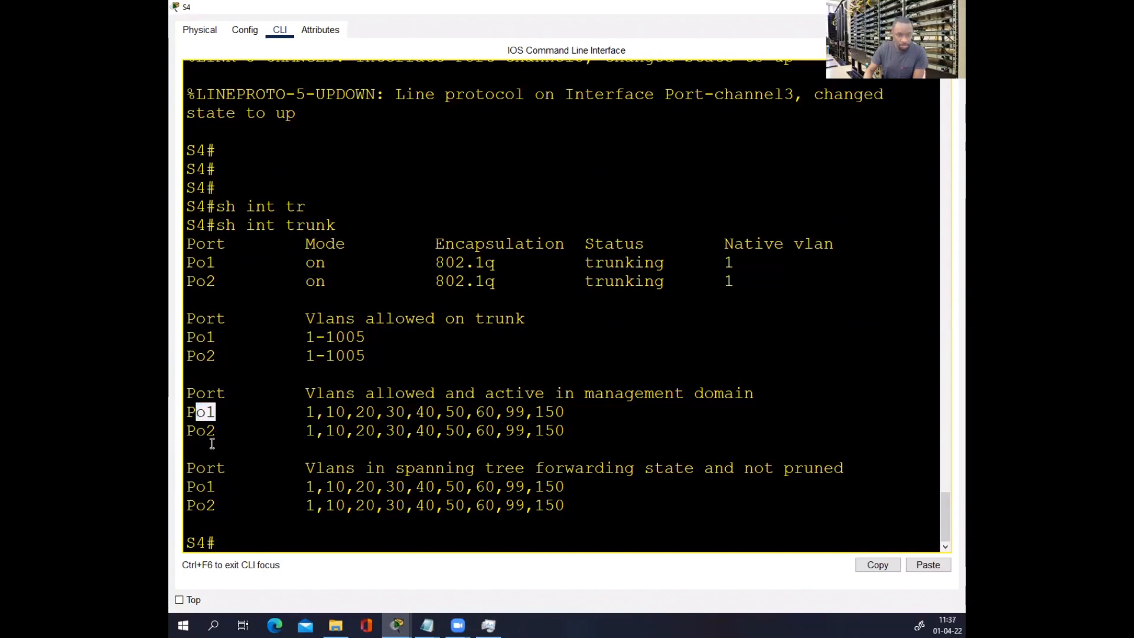
{"action": "key", "text": "Return"}
{"action": "key", "text": "Up"}
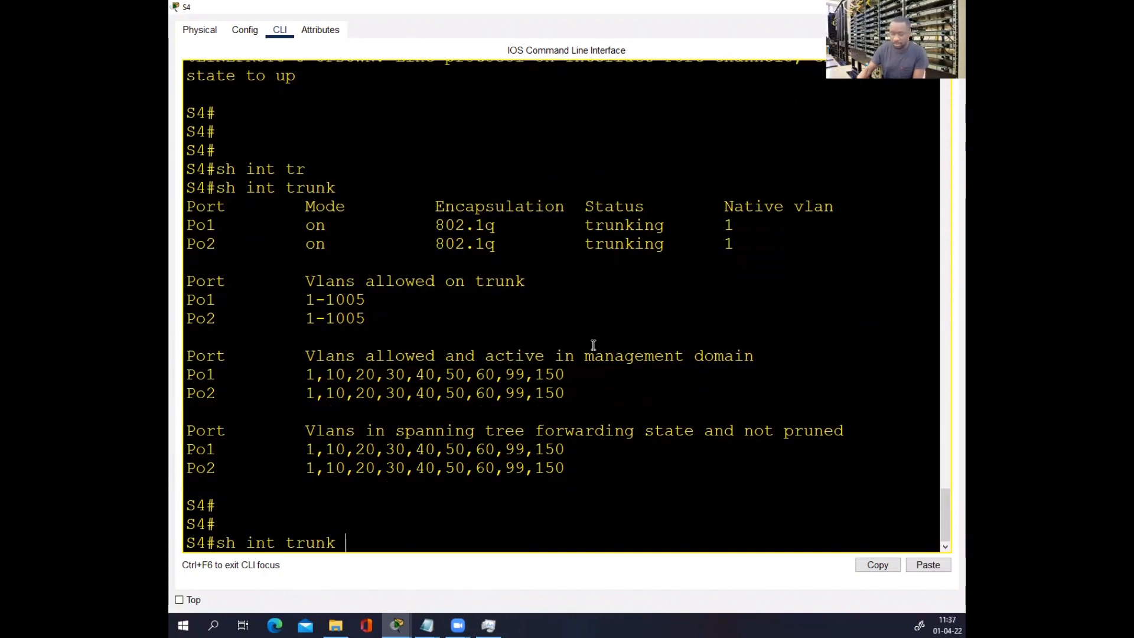
{"action": "key", "text": "Return"}
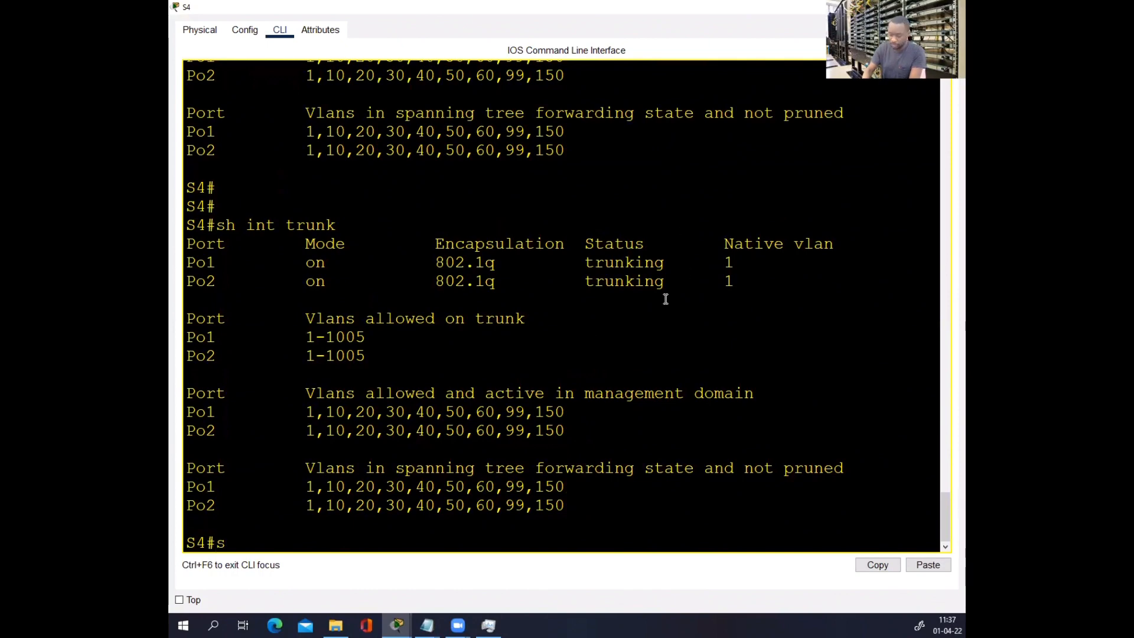
- Display S4's EtherChannel summary and examine the member ports of group 3
{"action": "type", "text": "sh ether"}
{"action": "key", "text": "Tab"}
{"action": "type", "text": "s"}
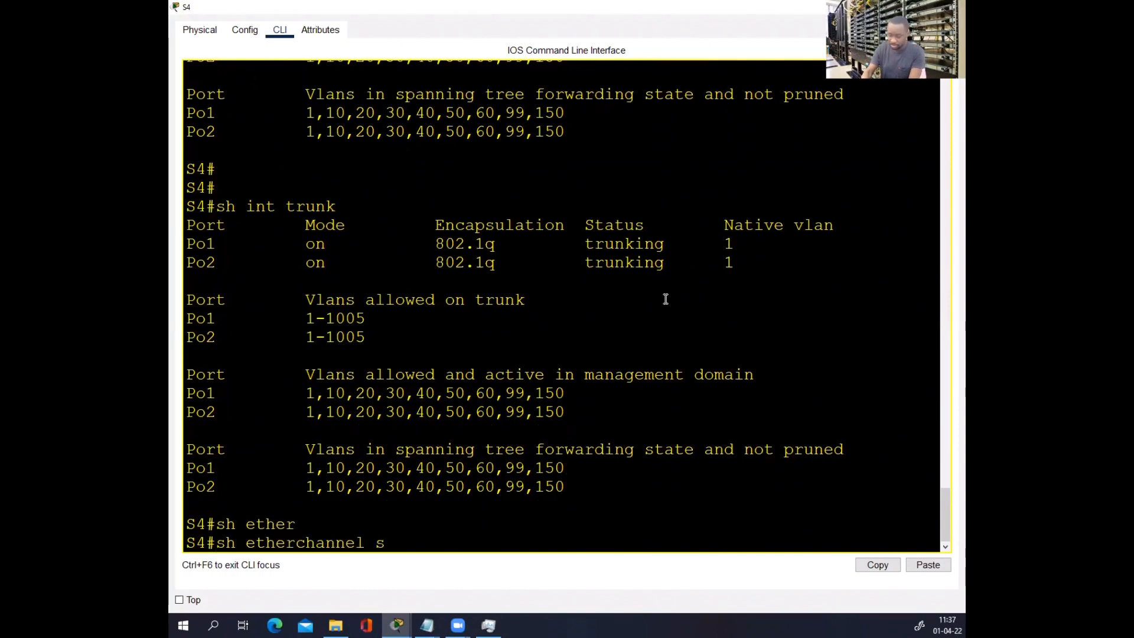
{"action": "type", "text": "u"}
{"action": "key", "text": "Tab"}
{"action": "key", "text": "Return"}
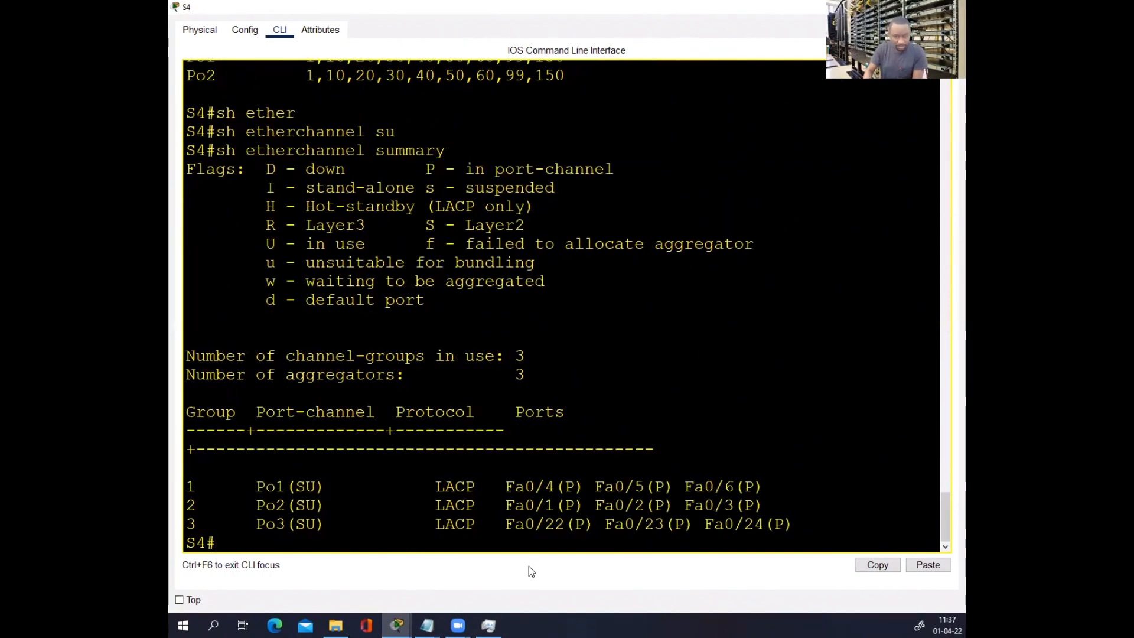
{"action": "left_click_drag", "start_coordinate": [798, 525], "coordinate": [496, 525]}
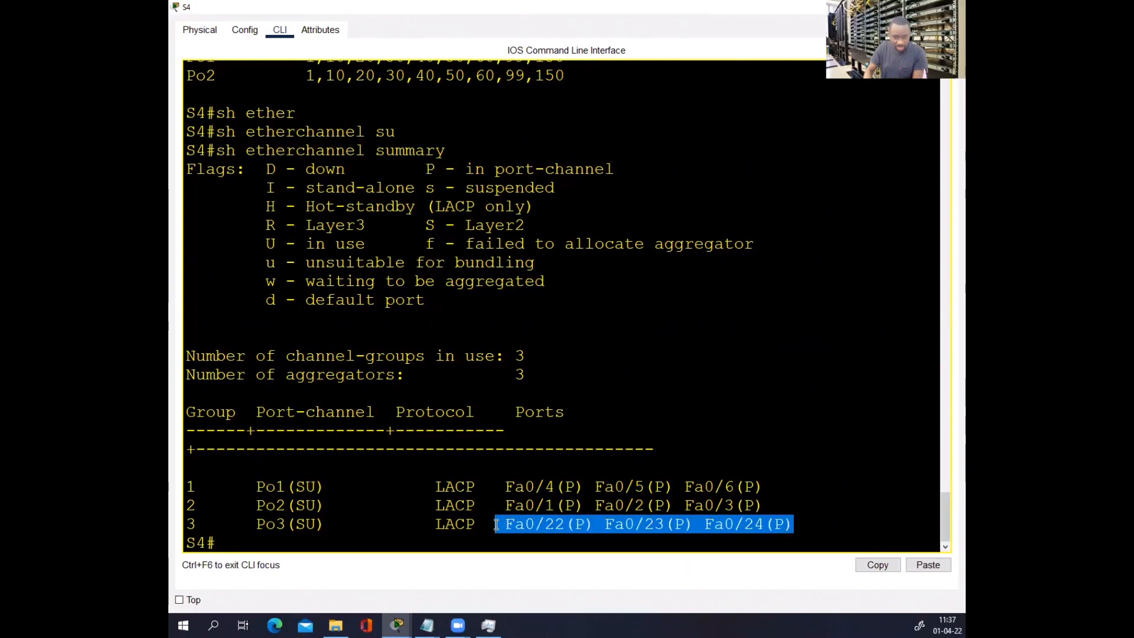
{"action": "left_click", "coordinate": [434, 526]}
- Recheck S4's trunk interfaces, looking for the third port-channel
{"action": "key", "text": "Up"}
{"action": "key", "text": "Up"}
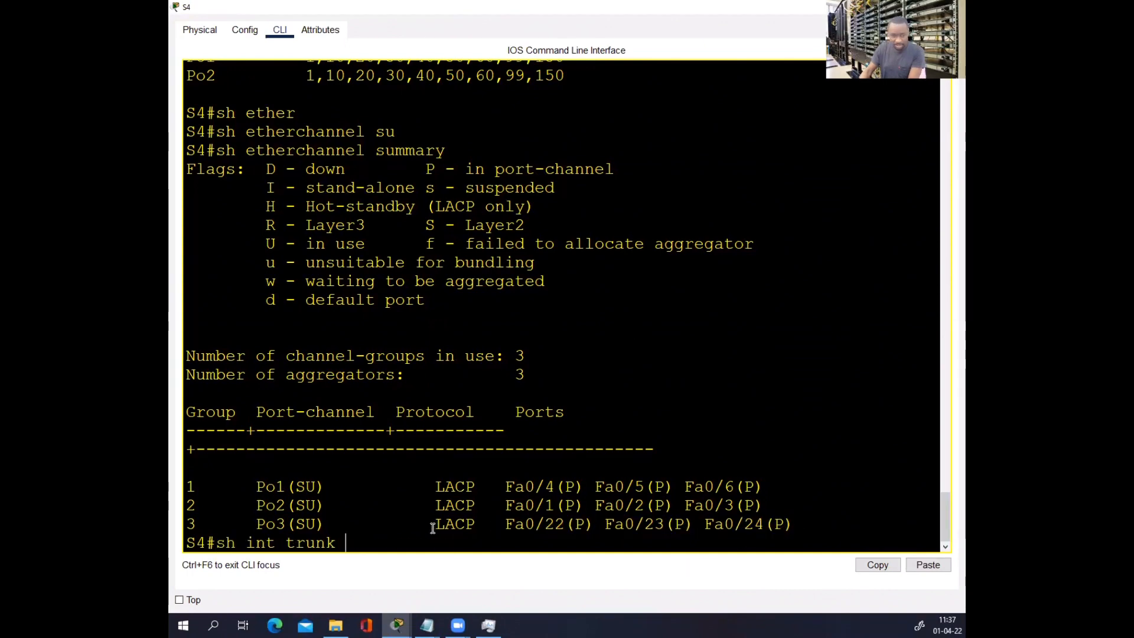
{"action": "key", "text": "Return"}
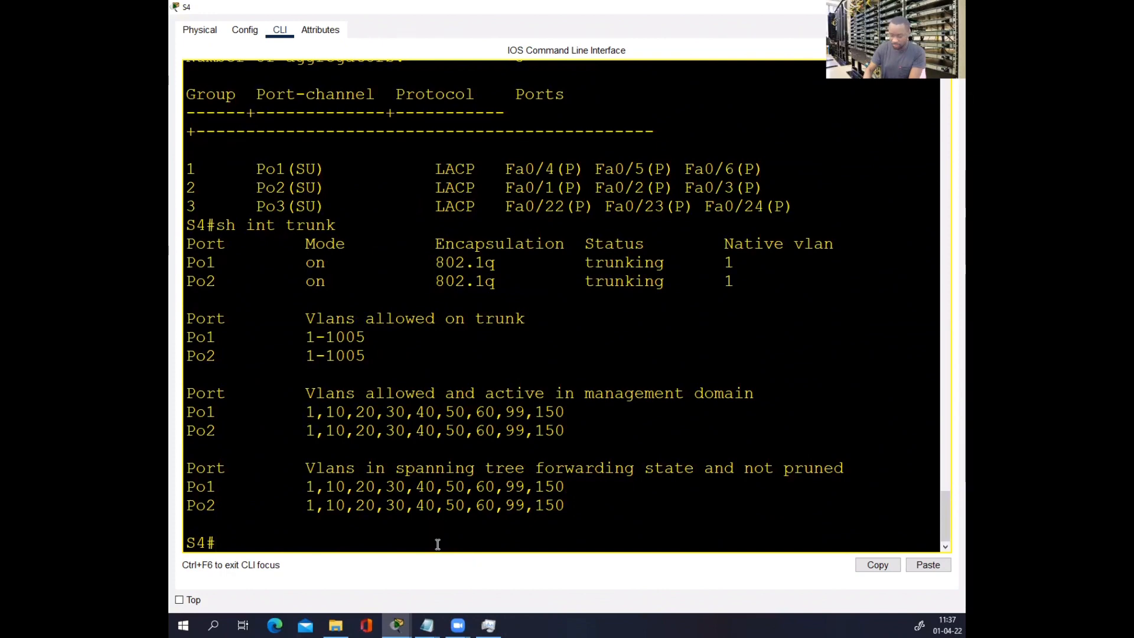
- Enter global configuration mode on S4 and display the command history
{"action": "type", "text": "conf t"}
{"action": "key", "text": "Return"}
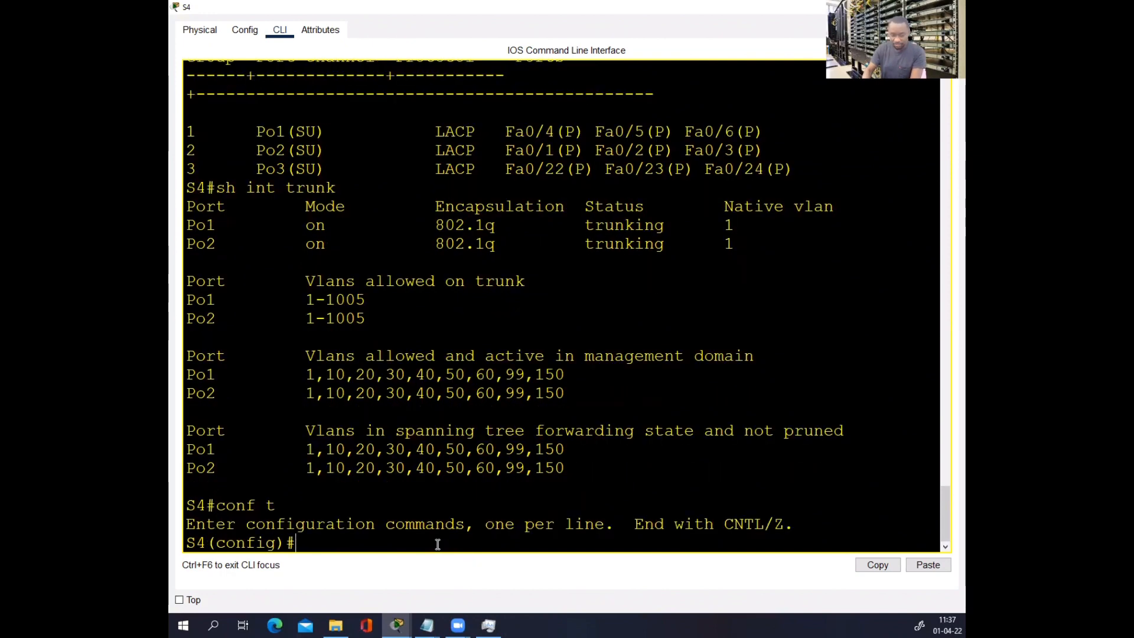
{"action": "type", "text": "do"}
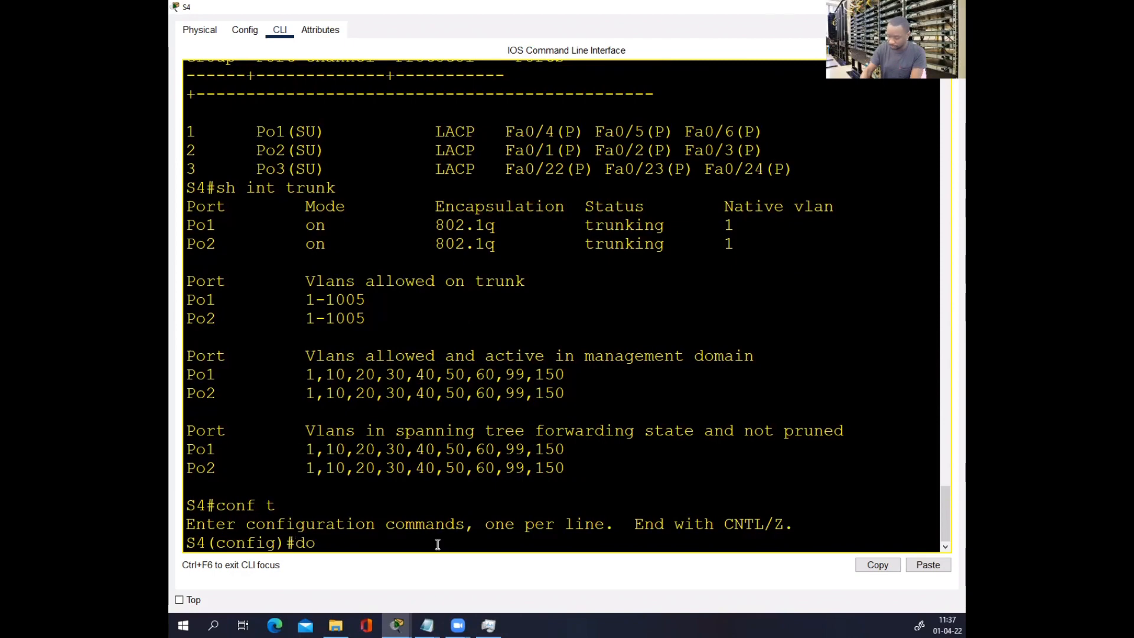
{"action": "type", "text": " sh his"}
{"action": "key", "text": "Return"}
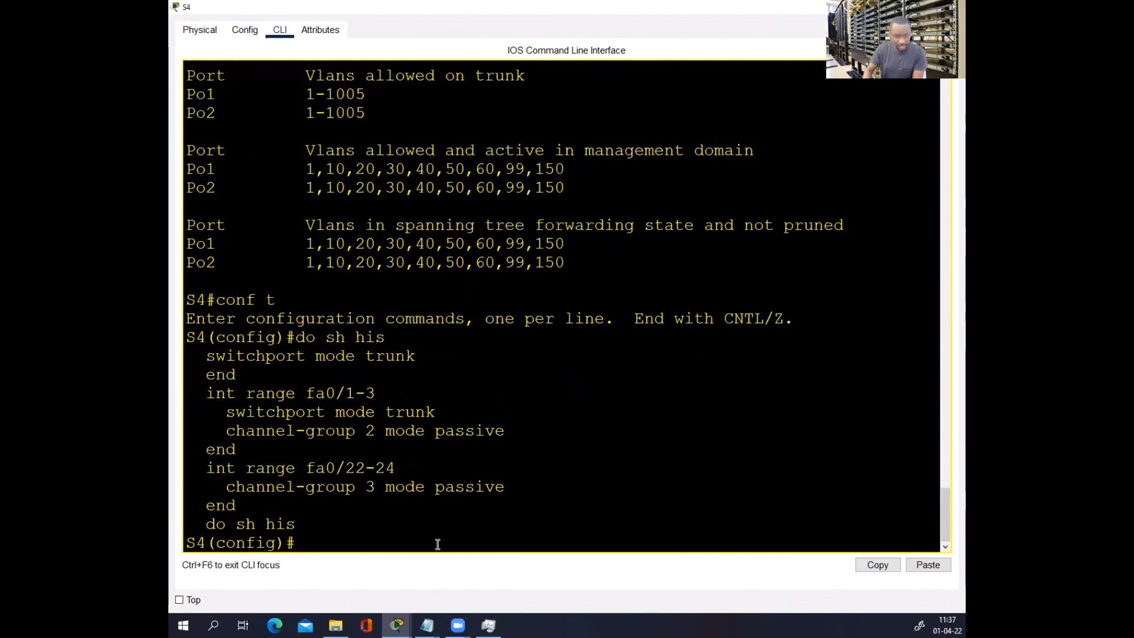
- Copy "int range fa0/22-24" from S4's command history and run it to enter that range's configuration
{"action": "left_click_drag", "start_coordinate": [226, 467], "coordinate": [494, 490]}
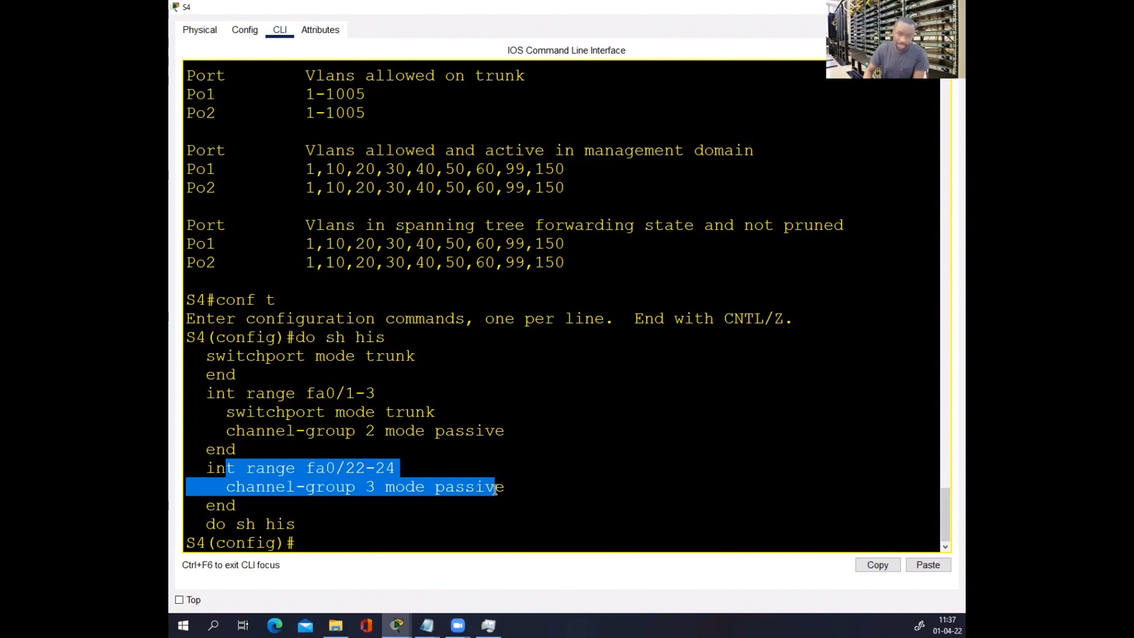
{"action": "left_click", "coordinate": [419, 480]}
{"action": "left_click_drag", "start_coordinate": [204, 467], "coordinate": [394, 470]}
{"action": "key", "text": "ctrl+c"}
{"action": "right_click", "coordinate": [379, 474]}
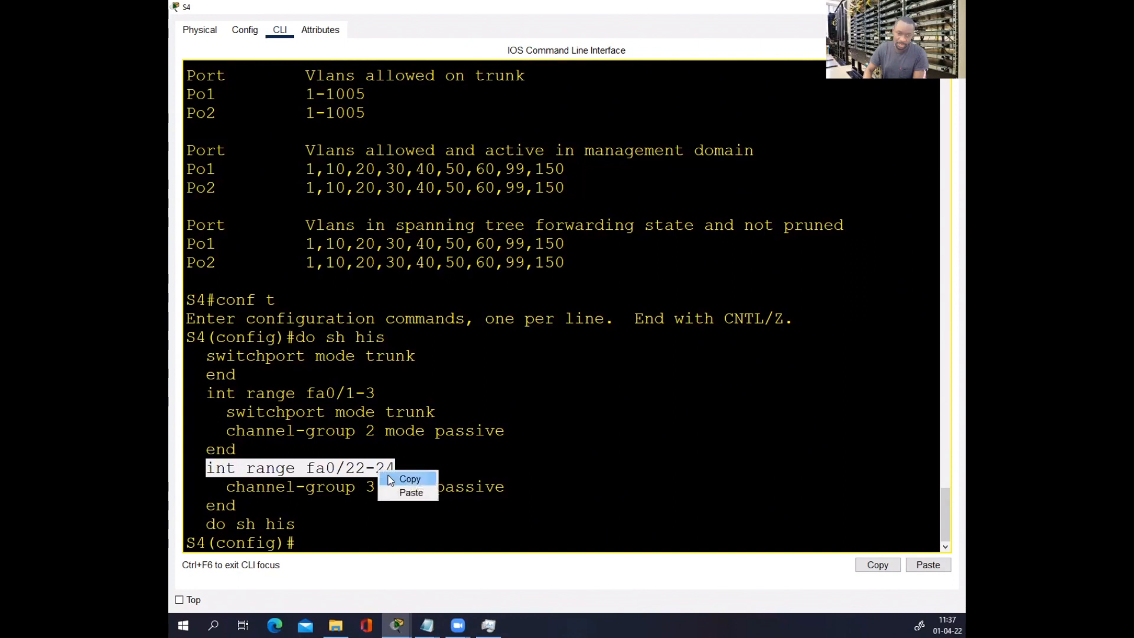
{"action": "left_click", "coordinate": [407, 478]}
{"action": "left_click", "coordinate": [331, 546]}
{"action": "right_click", "coordinate": [331, 546]}
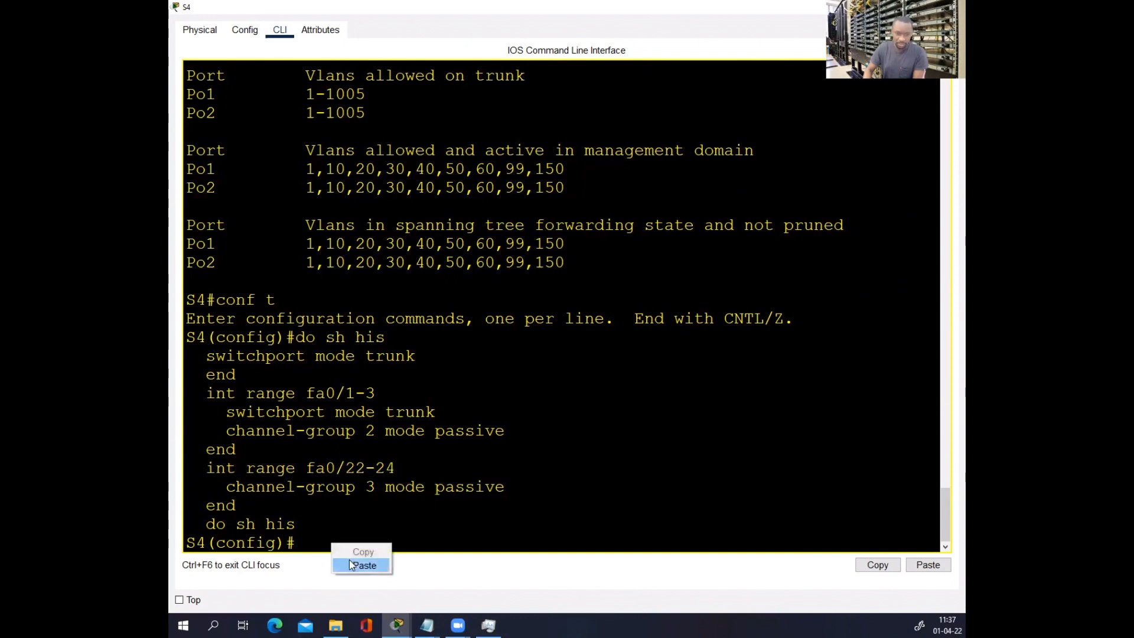
{"action": "left_click", "coordinate": [349, 559]}
{"action": "key", "text": "Return"}
- Set S4's fa0/22-24 ports to trunk mode with "switchport mode trunk"
{"action": "type", "text": "swi"}
{"action": "key", "text": "Tab"}
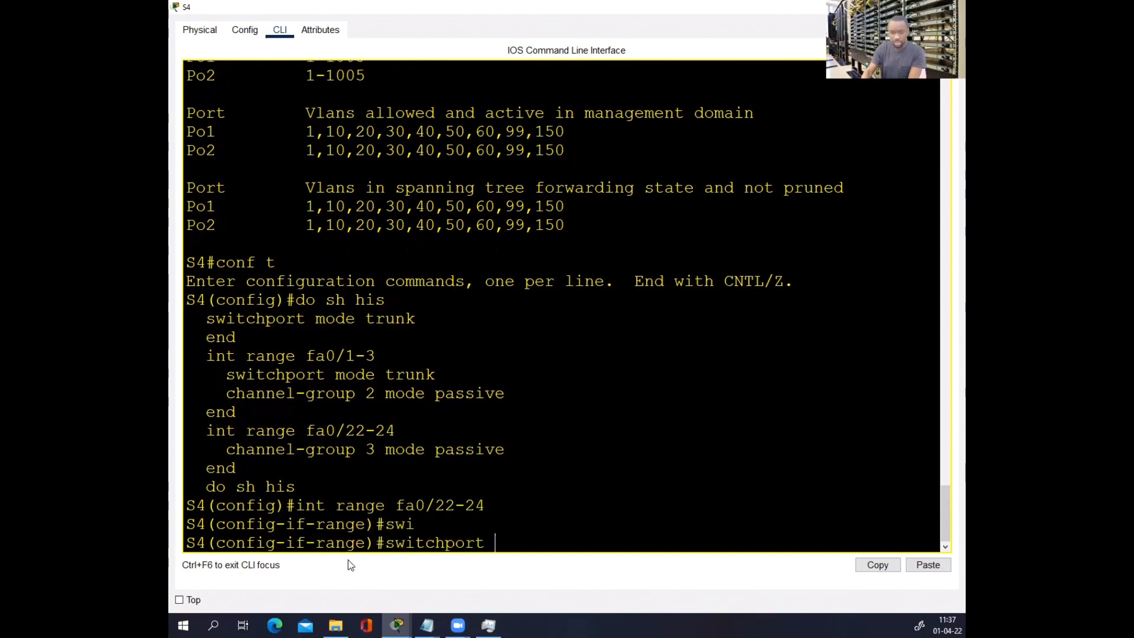
{"action": "type", "text": "mo"}
{"action": "key", "text": "Tab"}
{"action": "type", "text": "tr"}
{"action": "key", "text": "Tab"}
{"action": "key", "text": "Return"}
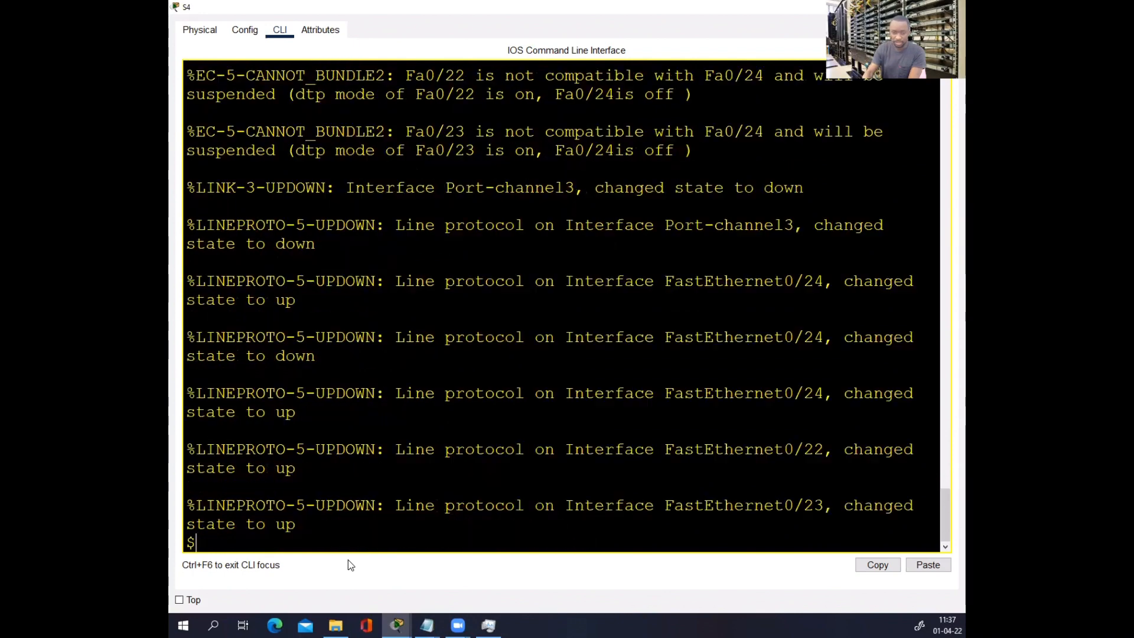
- Leave S4's interface range configuration and display the command history with "do sh his"
{"action": "key", "text": "Return"}
{"action": "key", "text": "Return"}
{"action": "type", "text": "ex"}
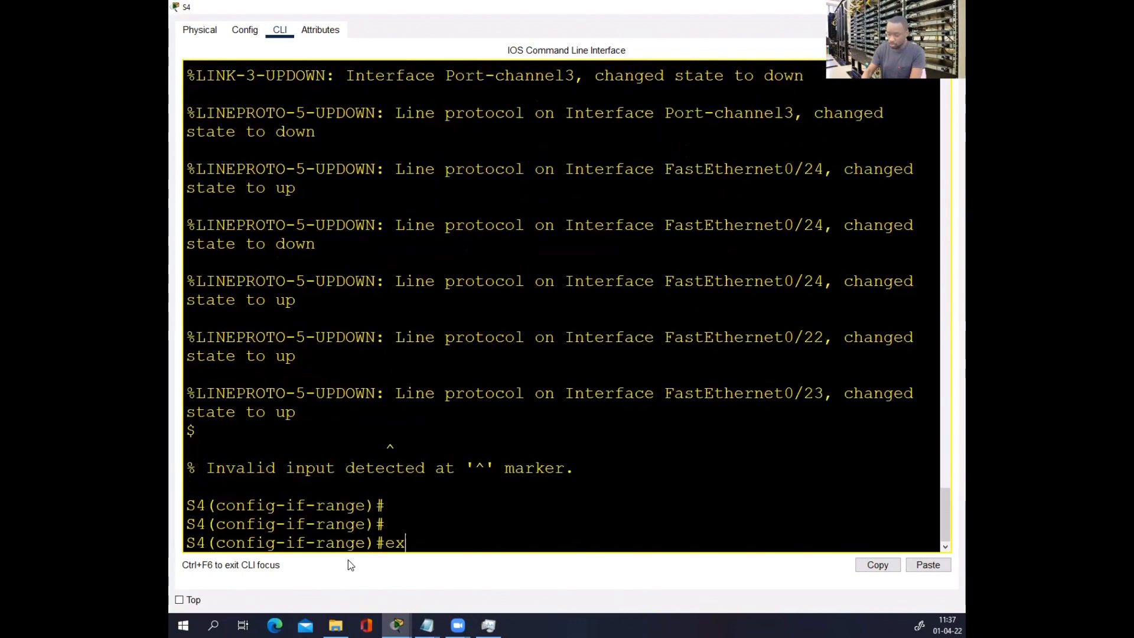
{"action": "type", "text": "i"}
{"action": "key", "text": "Return"}
{"action": "type", "text": "do"}
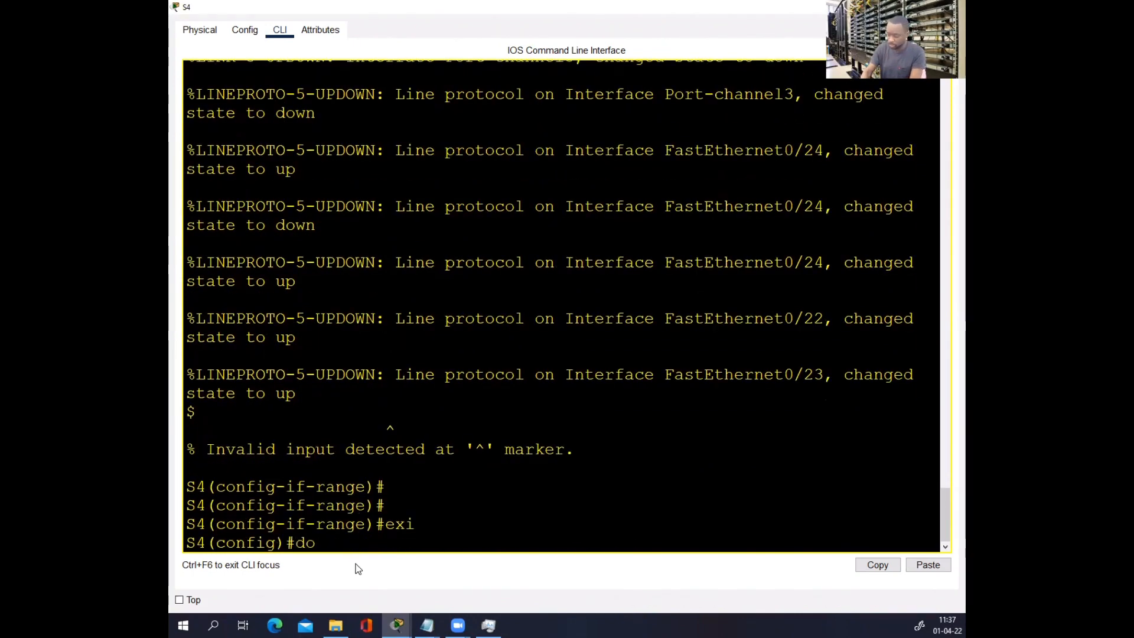
{"action": "type", "text": " shh hsui"}
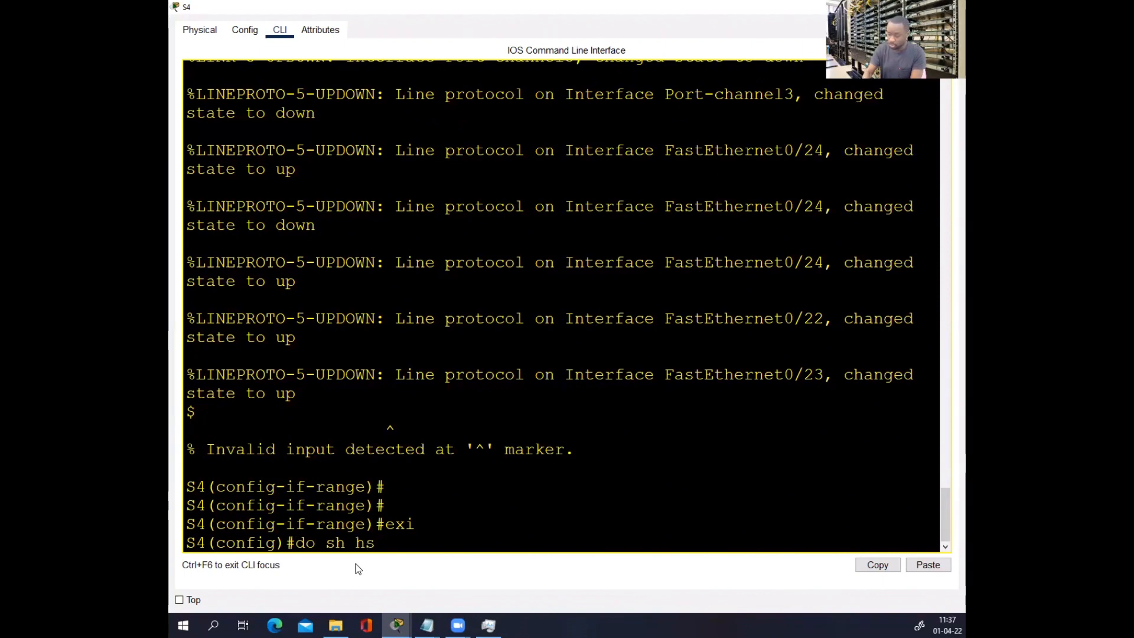
{"action": "key", "text": "BackSpace"}
{"action": "key", "text": "BackSpace"}
{"action": "type", "text": "is"}
{"action": "key", "text": "Return"}
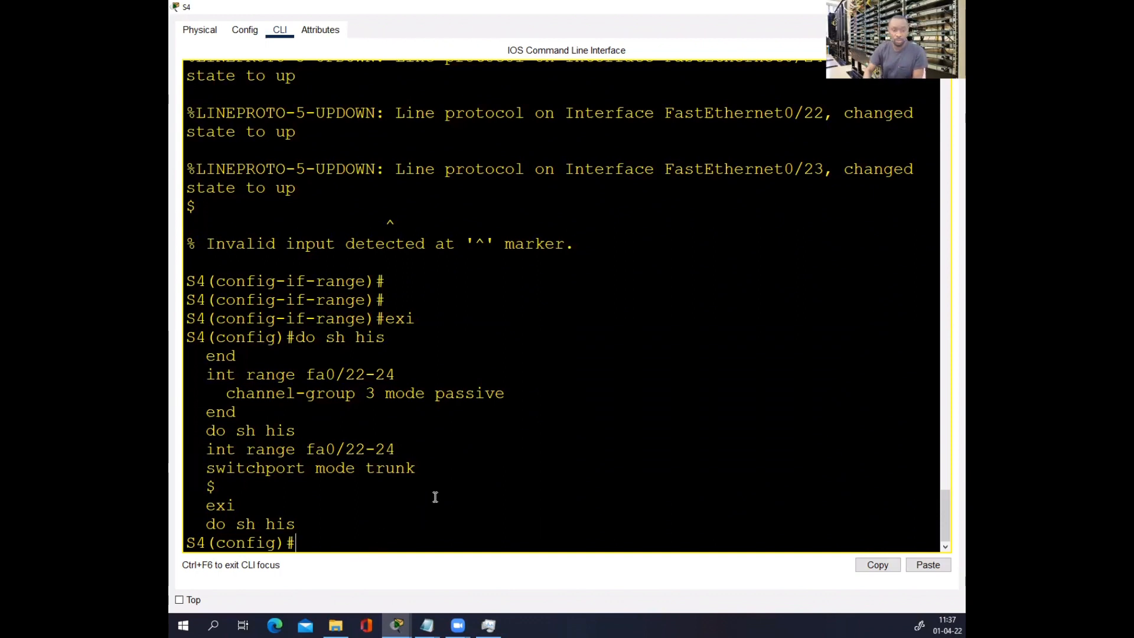
- Copy the "int range fa0/22-24" and "switchport mode trunk" lines from S4's command history
{"action": "left_click_drag", "start_coordinate": [425, 468], "coordinate": [188, 453]}
{"action": "key", "text": "ctrl+c"}
{"action": "right_click", "coordinate": [189, 456]}
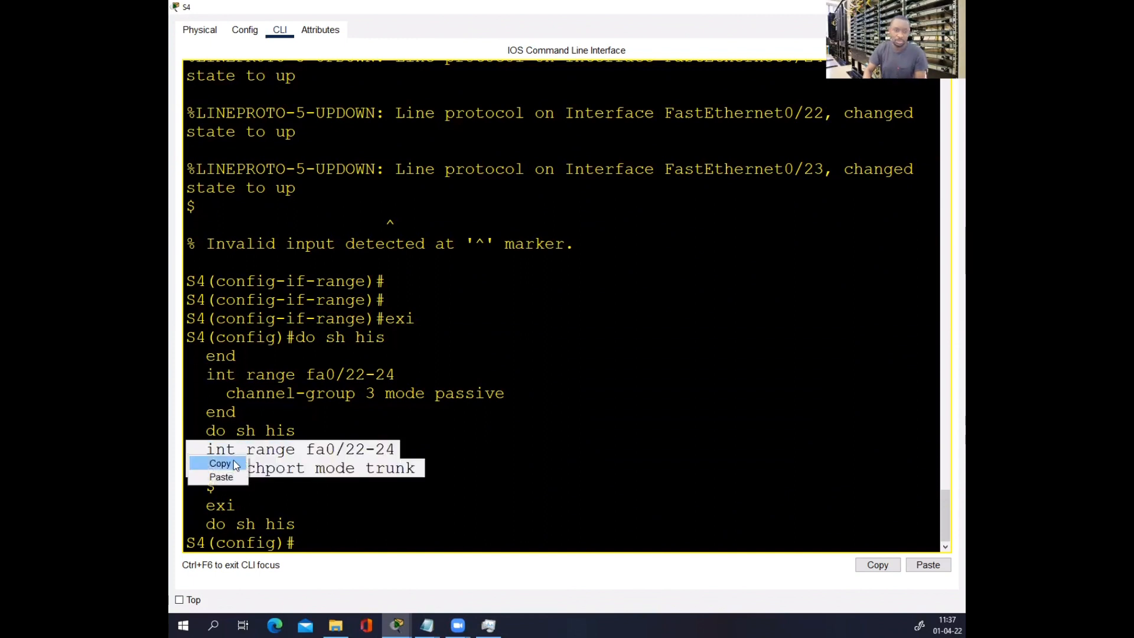
{"action": "left_click", "coordinate": [220, 463]}
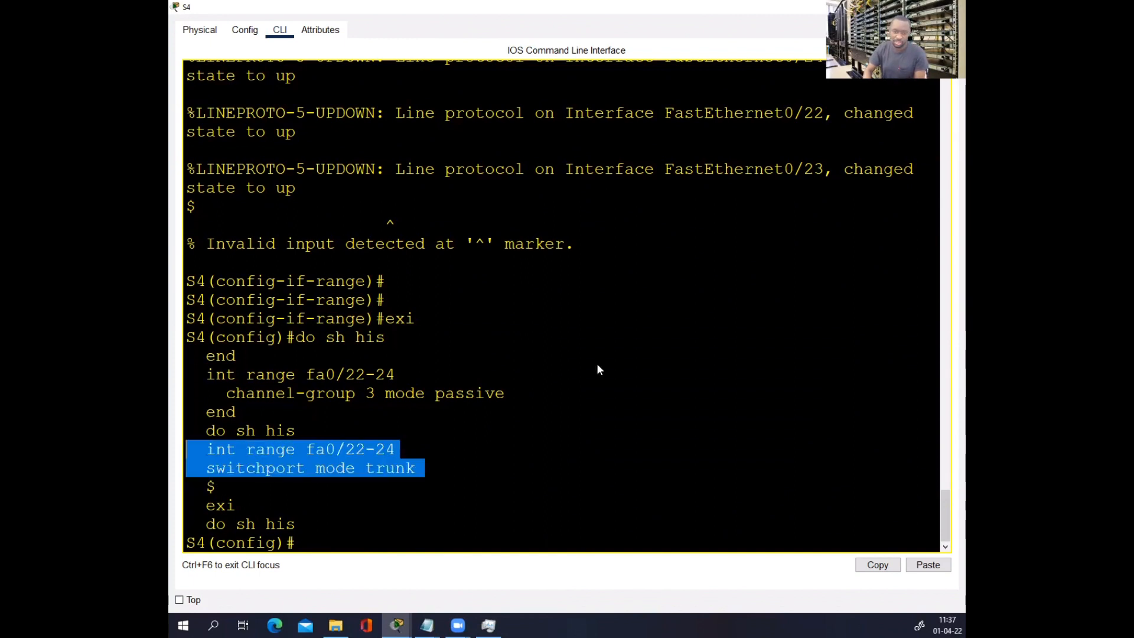
- Open S3's command line and run the copied commands to set its fa0/22-24 ports to trunk mode
{"action": "key", "text": "alt+Tab"}
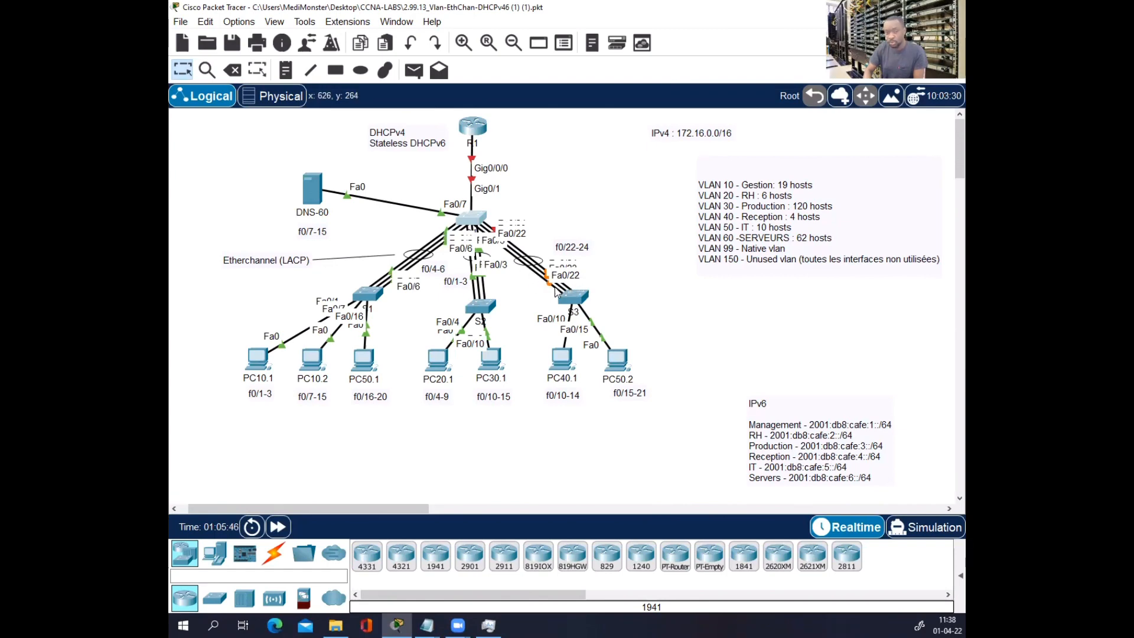
{"action": "left_click", "coordinate": [570, 304]}
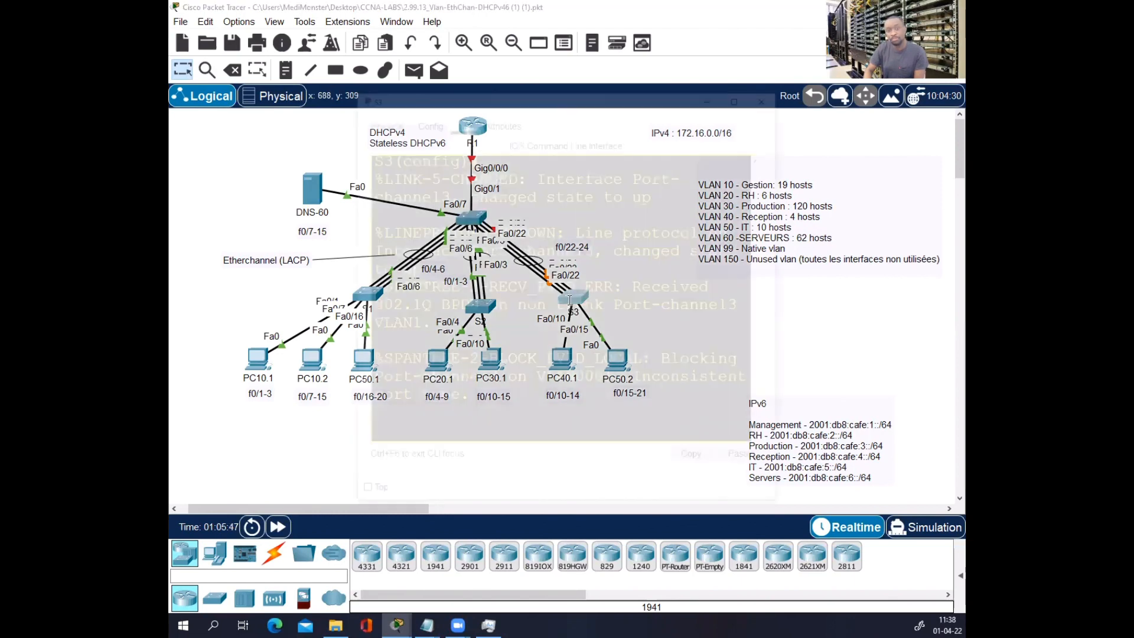
{"action": "left_click", "coordinate": [742, 88]}
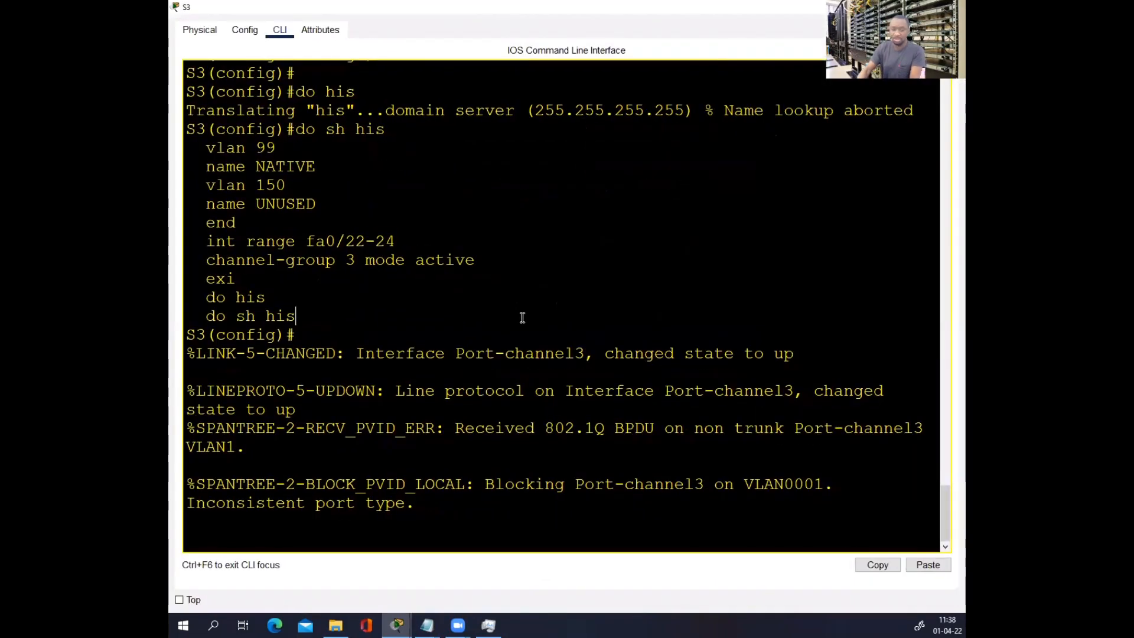
{"action": "key", "text": "Return"}
{"action": "key", "text": "Return"}
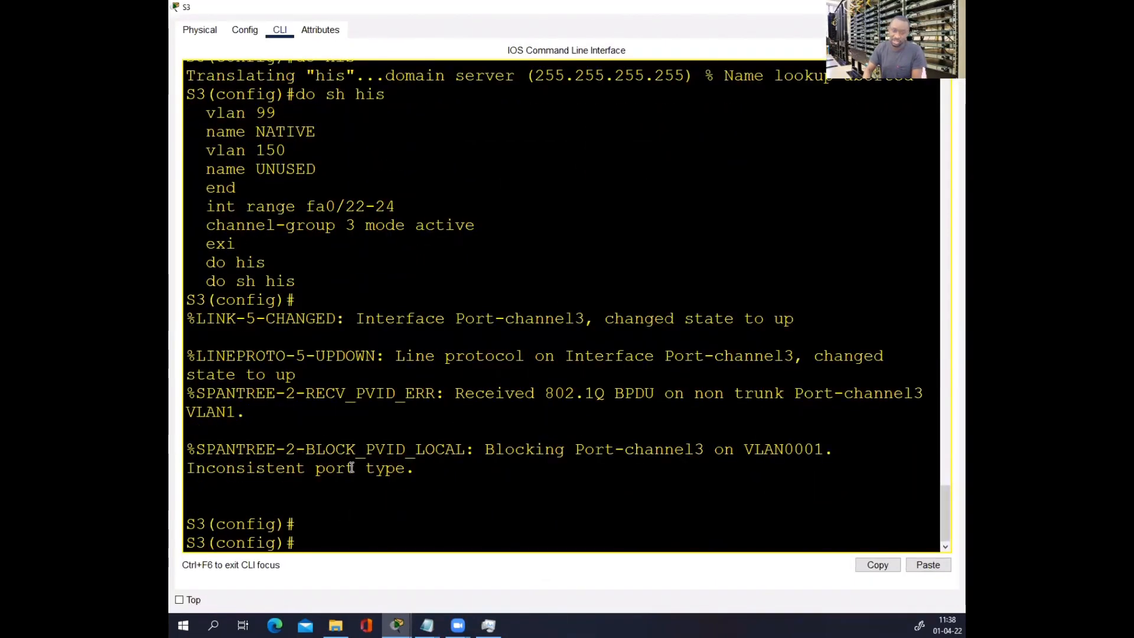
{"action": "left_click", "coordinate": [373, 491]}
{"action": "right_click", "coordinate": [374, 491]}
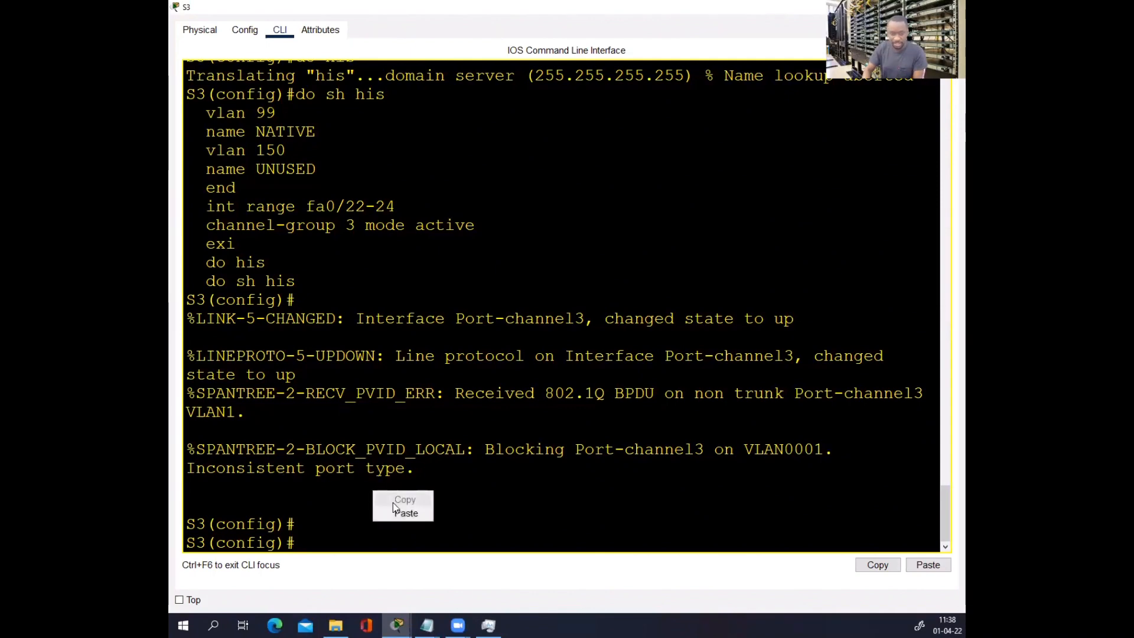
{"action": "left_click", "coordinate": [392, 511]}
{"action": "key", "text": "Return"}
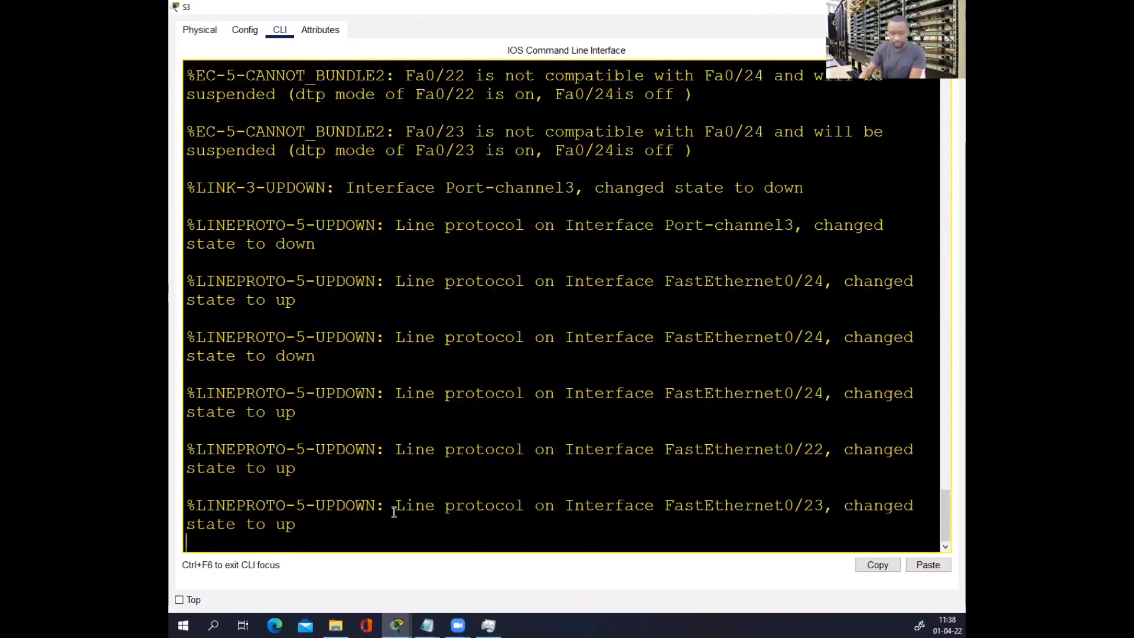
- Return S3 to privileged EXEC mode with "end" and close its device window
{"action": "key", "text": "Return"}
{"action": "key", "text": "Return"}
{"action": "key", "text": "Return"}
{"action": "type", "text": "end"}
{"action": "key", "text": "Return"}
{"action": "key", "text": "Return"}
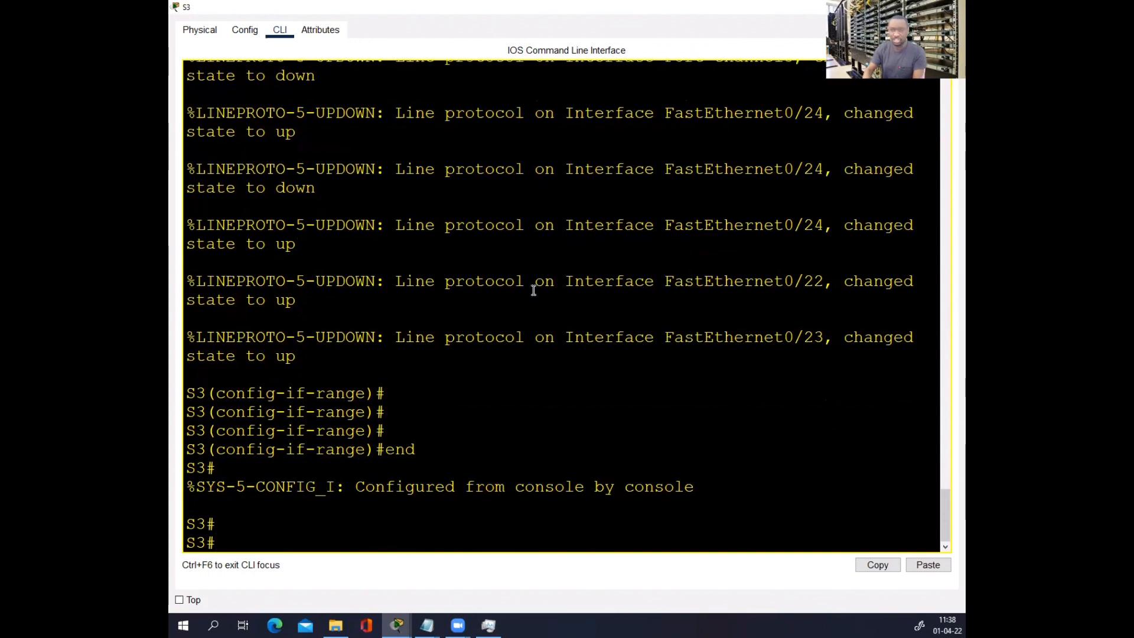
{"action": "left_click", "coordinate": [951, 7]}
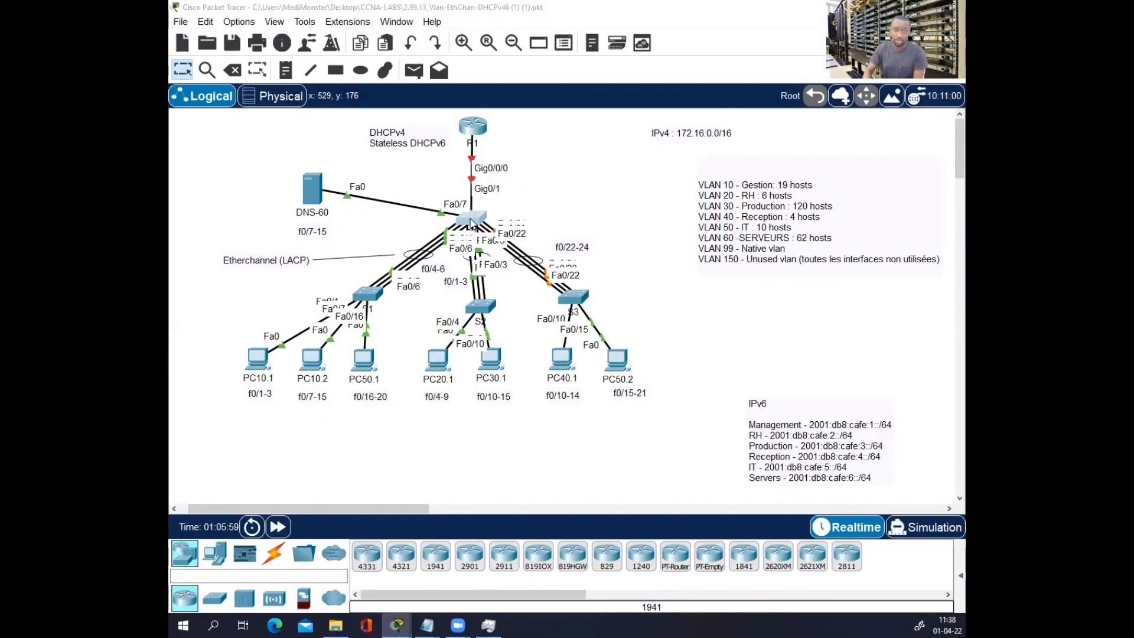
- Reopen S4's command line and leave global configuration mode with "end"
{"action": "left_click", "coordinate": [473, 214]}
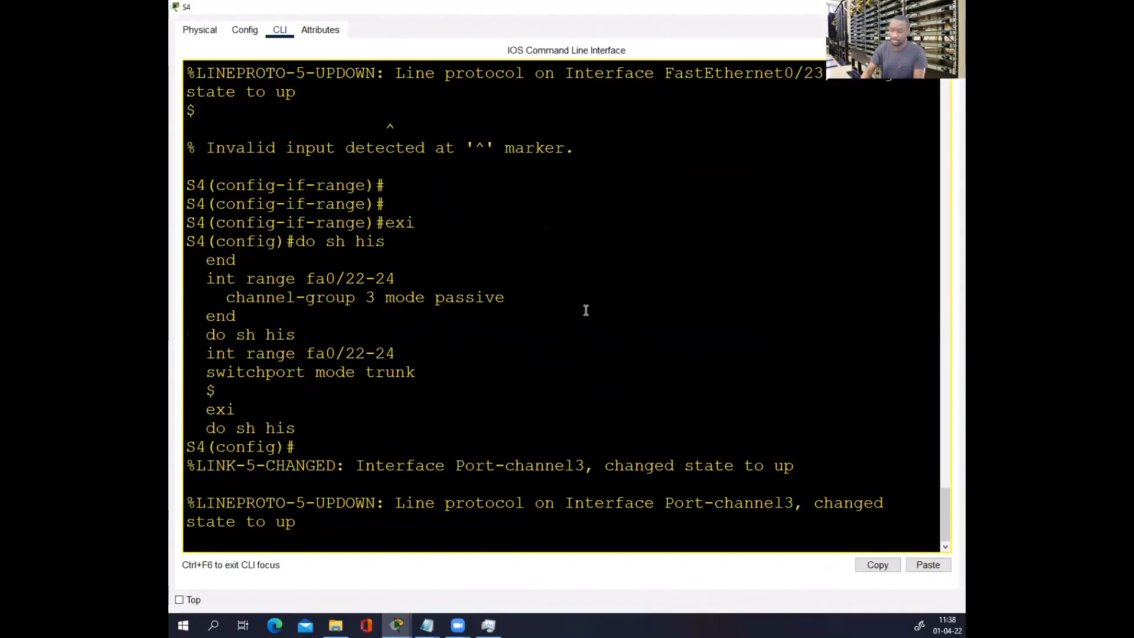
{"action": "key", "text": "Return"}
{"action": "key", "text": "Return"}
{"action": "key", "text": "Return"}
{"action": "type", "text": "end"}
{"action": "key", "text": "Return"}
- Display S4's trunk interfaces with "sh int trunk" and check the port-channel entries
{"action": "type", "text": "s"}
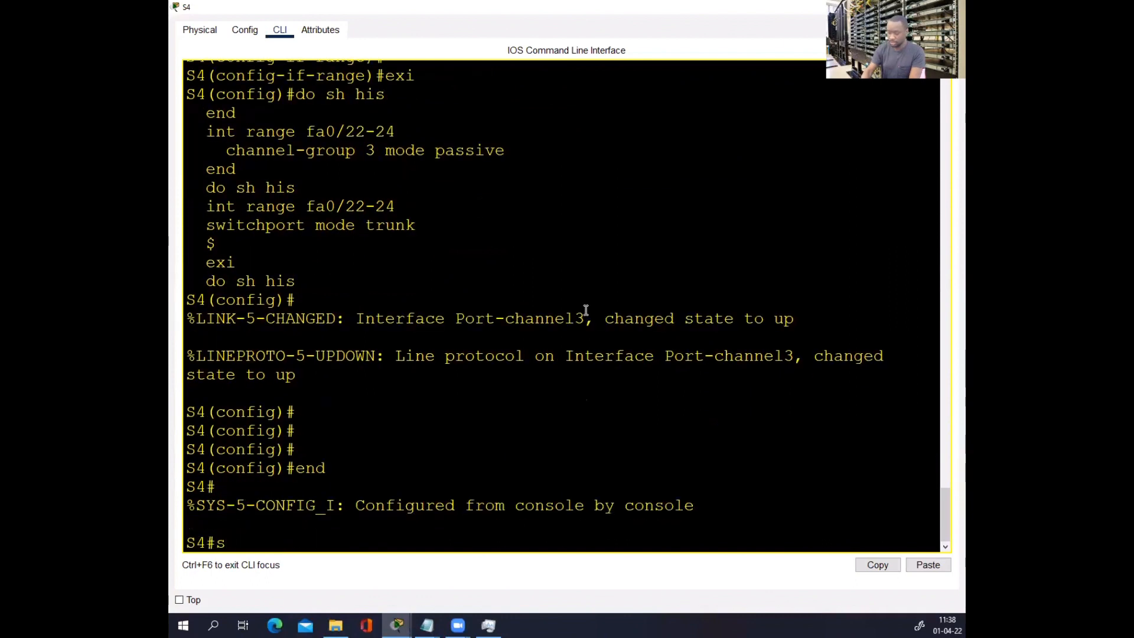
{"action": "type", "text": "h int tr"}
{"action": "key", "text": "Tab"}
{"action": "type", "text": "a"}
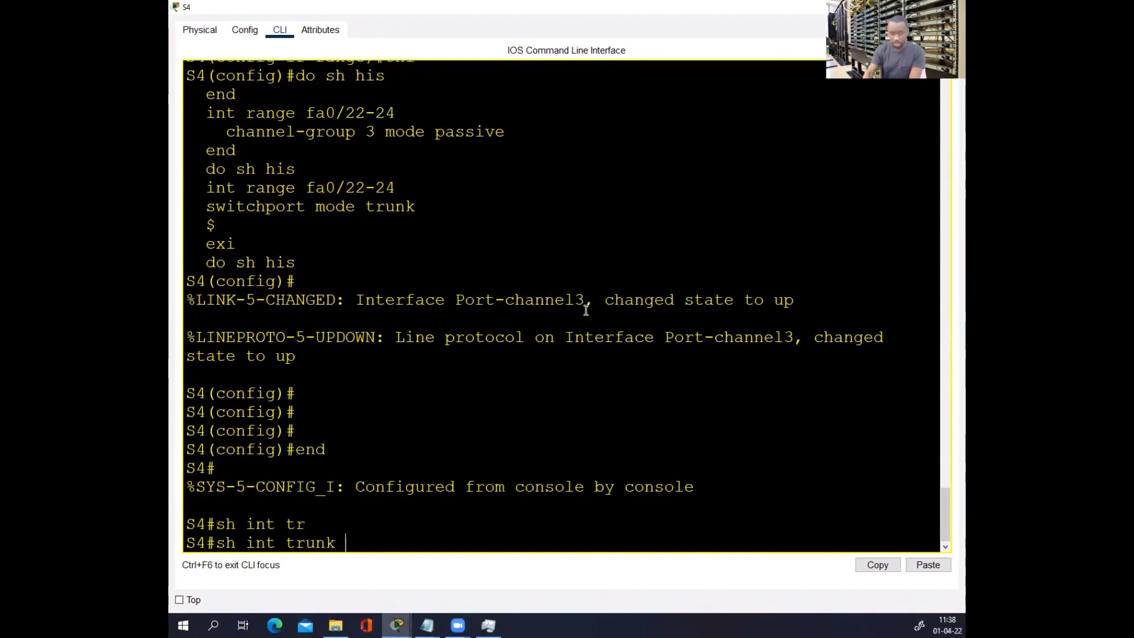
{"action": "key", "text": "Return"}
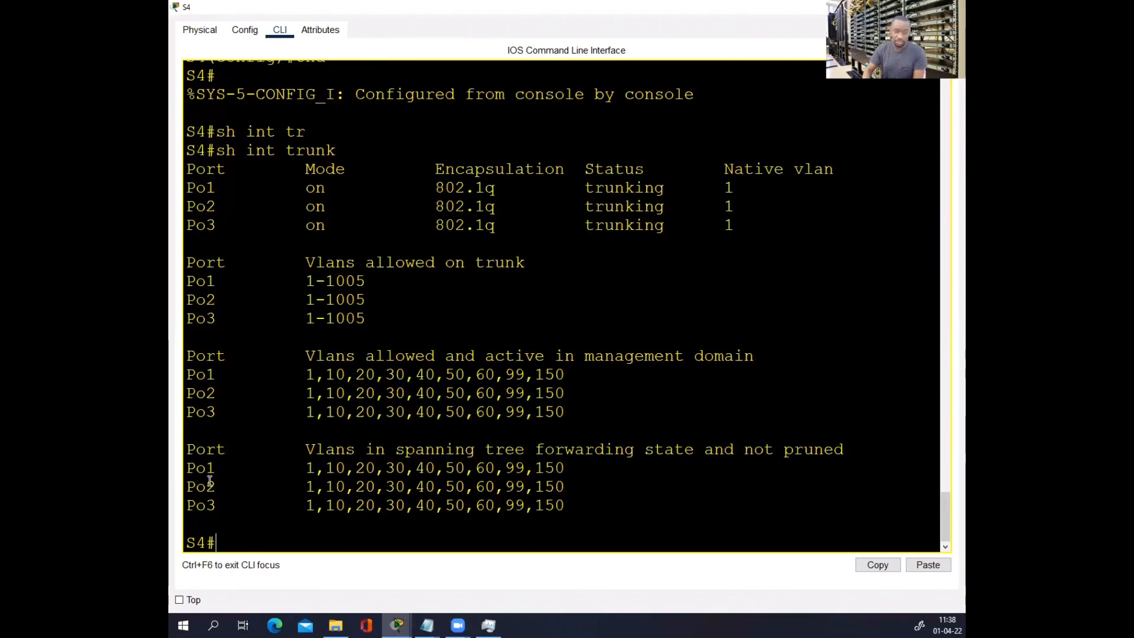
{"action": "left_click_drag", "start_coordinate": [219, 499], "coordinate": [188, 468]}
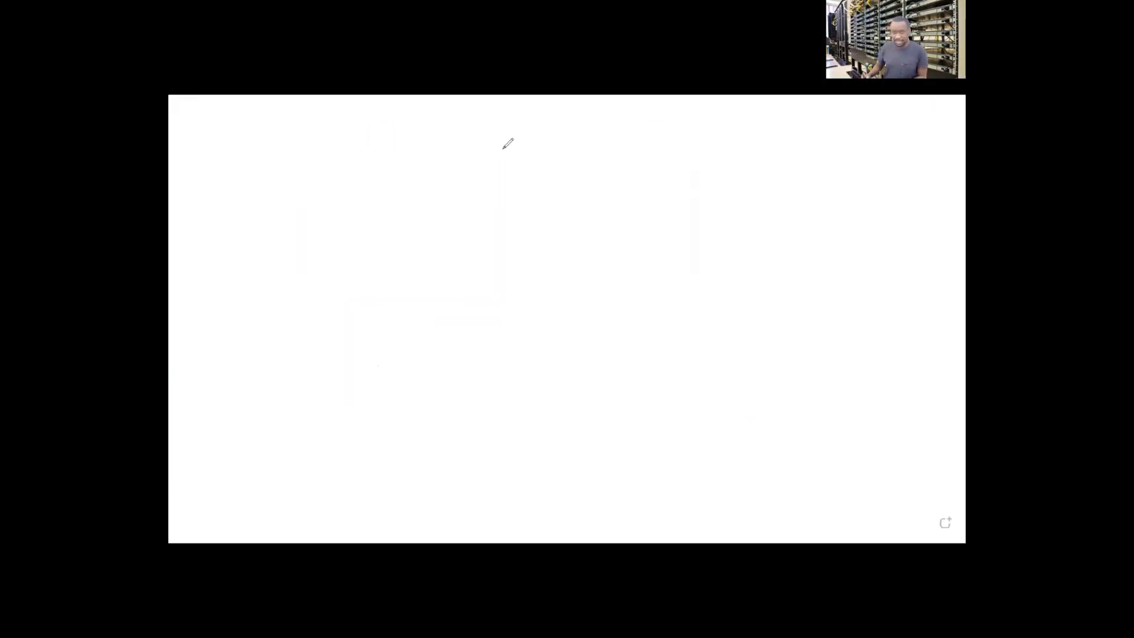
- On a blank whiteboard, sketch a crossed-circle router linked down to a box labelled "SWITCH" in pink
{"action": "mouse_move", "coordinate": [493, 123]}
{"action": "left_mouse_down"}
{"action": "mouse_move", "coordinate": [475, 137]}
{"action": "mouse_move", "coordinate": [541, 131]}
{"action": "mouse_move", "coordinate": [483, 133]}
{"action": "left_mouse_up"}
{"action": "left_click_drag", "start_coordinate": [527, 126], "coordinate": [490, 176]}
{"action": "mouse_move", "coordinate": [484, 133]}
{"action": "left_mouse_down"}
{"action": "mouse_move", "coordinate": [517, 173]}
{"action": "mouse_move", "coordinate": [509, 297]}
{"action": "mouse_move", "coordinate": [573, 322]}
{"action": "mouse_move", "coordinate": [464, 338]}
{"action": "mouse_move", "coordinate": [465, 306]}
{"action": "left_mouse_up"}
{"action": "mouse_move", "coordinate": [488, 319]}
{"action": "left_mouse_down"}
{"action": "mouse_move", "coordinate": [495, 307]}
{"action": "mouse_move", "coordinate": [541, 318]}
{"action": "left_mouse_up"}
{"action": "left_click_drag", "start_coordinate": [543, 309], "coordinate": [548, 305]}
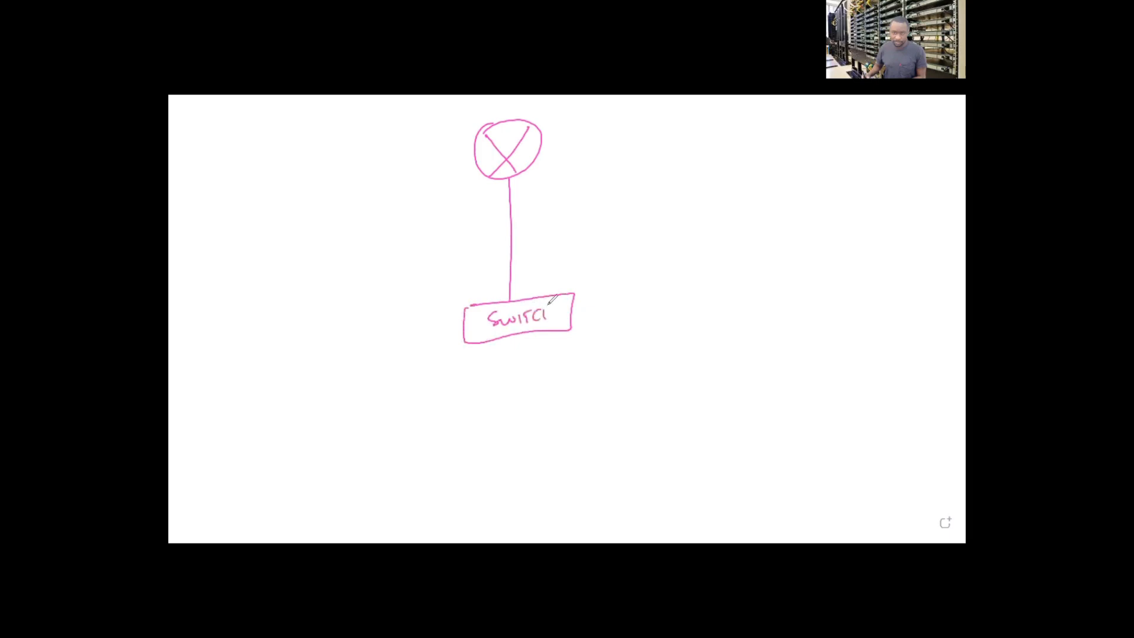
- Sketch four computers below the switch, each connected to it by its own link
{"action": "left_click_drag", "start_coordinate": [467, 343], "coordinate": [414, 402]}
{"action": "left_click_drag", "start_coordinate": [488, 342], "coordinate": [542, 405]}
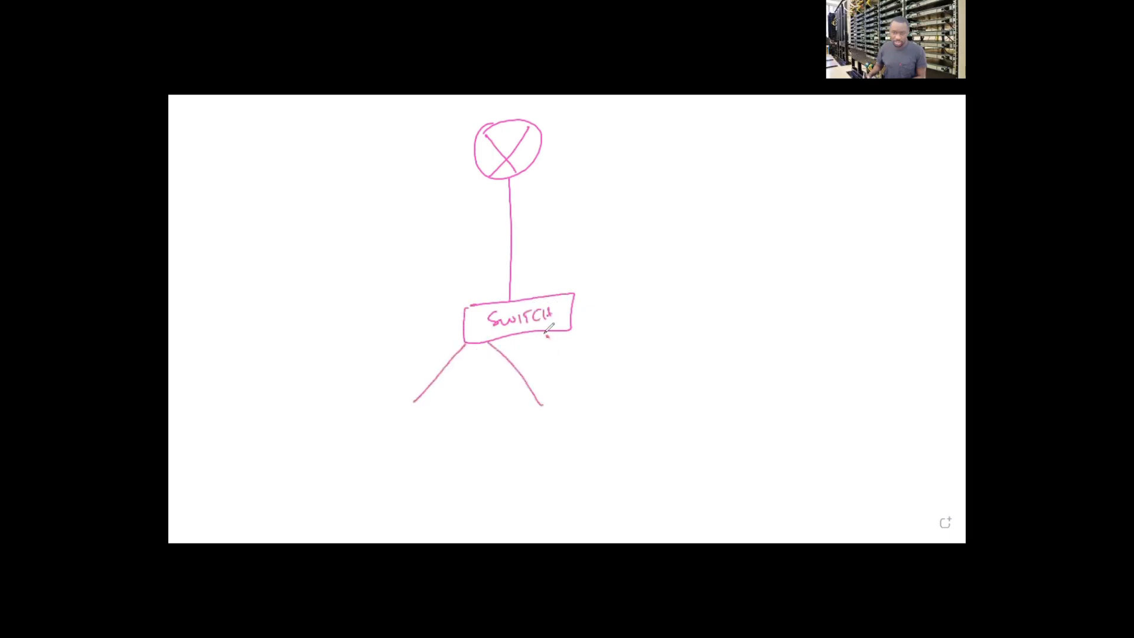
{"action": "mouse_move", "coordinate": [547, 336]}
{"action": "left_mouse_down"}
{"action": "mouse_move", "coordinate": [625, 391]}
{"action": "mouse_move", "coordinate": [655, 366]}
{"action": "left_mouse_up"}
{"action": "left_click_drag", "start_coordinate": [400, 409], "coordinate": [431, 444]}
{"action": "mouse_move", "coordinate": [396, 456]}
{"action": "left_mouse_down"}
{"action": "mouse_move", "coordinate": [407, 451]}
{"action": "mouse_move", "coordinate": [390, 463]}
{"action": "left_mouse_up"}
{"action": "mouse_move", "coordinate": [523, 409]}
{"action": "left_mouse_down"}
{"action": "mouse_move", "coordinate": [552, 432]}
{"action": "mouse_move", "coordinate": [526, 440]}
{"action": "mouse_move", "coordinate": [558, 435]}
{"action": "left_mouse_up"}
{"action": "mouse_move", "coordinate": [617, 392]}
{"action": "left_mouse_down"}
{"action": "mouse_move", "coordinate": [635, 387]}
{"action": "mouse_move", "coordinate": [609, 416]}
{"action": "mouse_move", "coordinate": [620, 391]}
{"action": "mouse_move", "coordinate": [608, 439]}
{"action": "left_mouse_up"}
{"action": "mouse_move", "coordinate": [643, 371]}
{"action": "left_mouse_down"}
{"action": "mouse_move", "coordinate": [670, 362]}
{"action": "mouse_move", "coordinate": [658, 394]}
{"action": "left_mouse_up"}
{"action": "mouse_move", "coordinate": [642, 370]}
{"action": "left_mouse_down"}
{"action": "mouse_move", "coordinate": [655, 394]}
{"action": "mouse_move", "coordinate": [648, 413]}
{"action": "mouse_move", "coordinate": [666, 404]}
{"action": "left_mouse_up"}
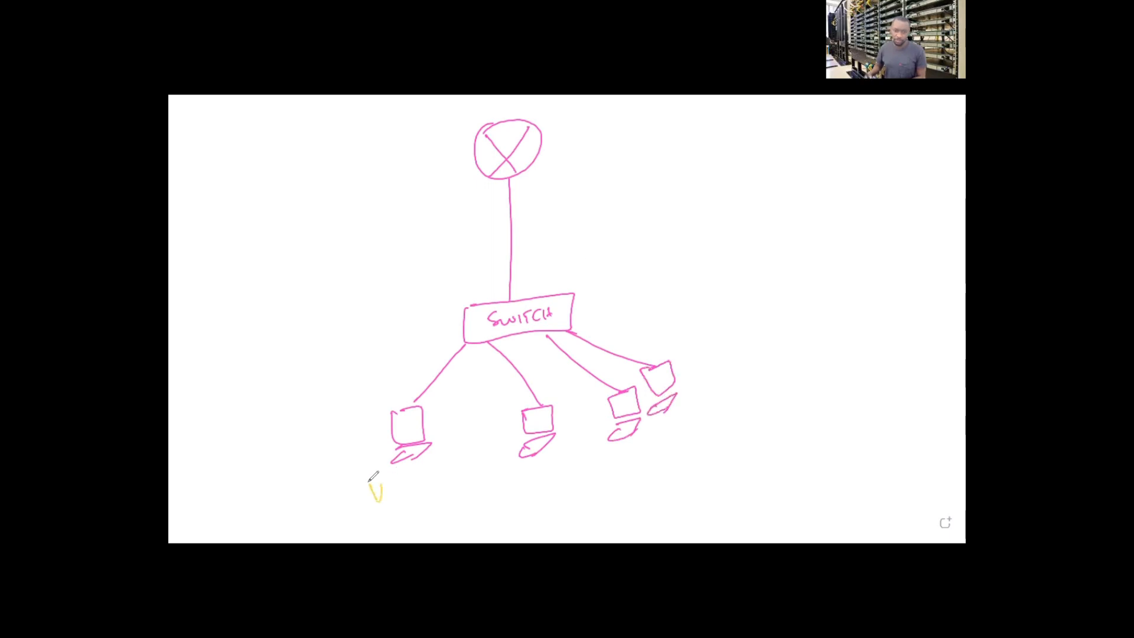
- Label the first two computers "Vlan 10" in yellow and the other two "Vlan 20" in green
{"action": "mouse_move", "coordinate": [373, 476]}
{"action": "left_mouse_down"}
{"action": "mouse_move", "coordinate": [409, 491]}
{"action": "mouse_move", "coordinate": [425, 472]}
{"action": "mouse_move", "coordinate": [435, 479]}
{"action": "left_mouse_up"}
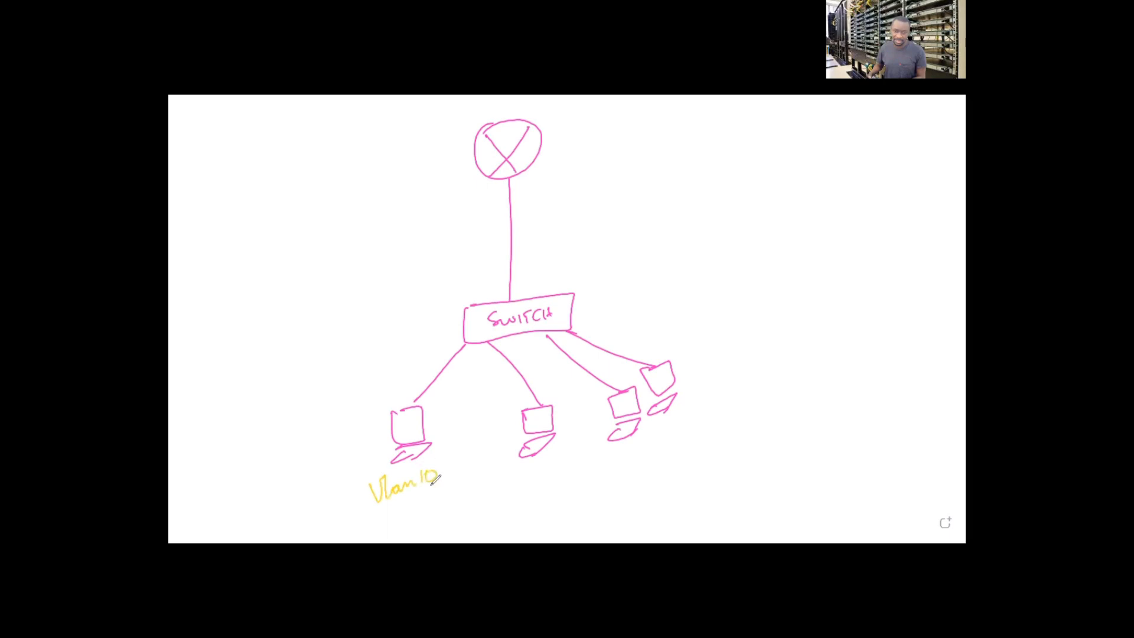
{"action": "mouse_move", "coordinate": [508, 476]}
{"action": "left_mouse_down"}
{"action": "mouse_move", "coordinate": [503, 463]}
{"action": "mouse_move", "coordinate": [561, 461]}
{"action": "left_mouse_up"}
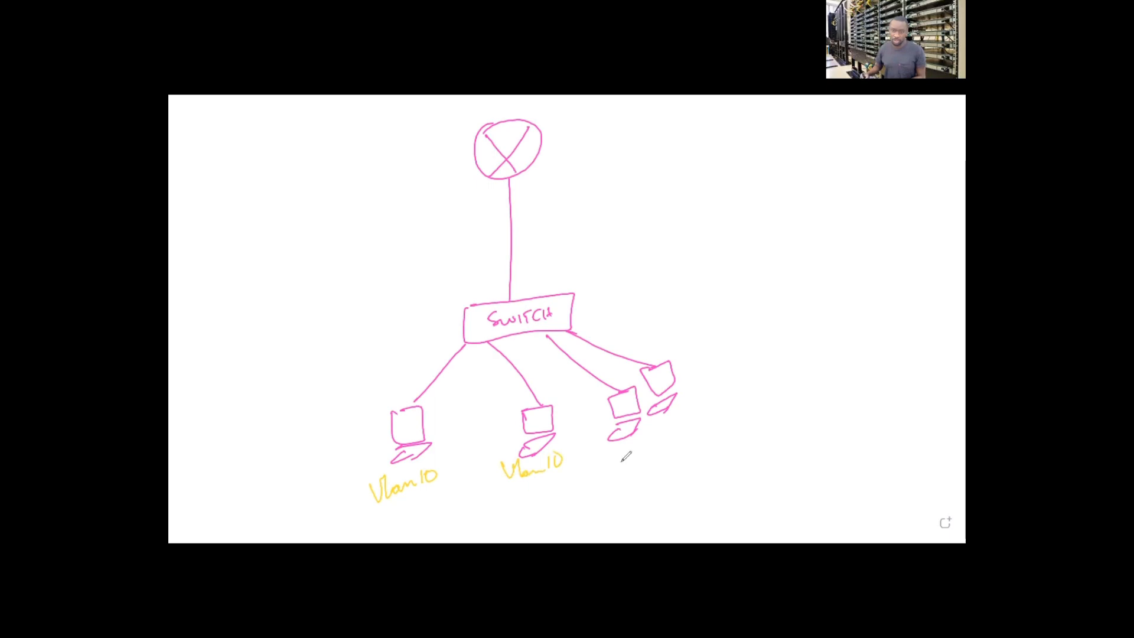
{"action": "left_click_drag", "start_coordinate": [602, 447], "coordinate": [612, 445]}
{"action": "mouse_move", "coordinate": [615, 444]}
{"action": "left_mouse_down"}
{"action": "mouse_move", "coordinate": [624, 460]}
{"action": "mouse_move", "coordinate": [657, 453]}
{"action": "left_mouse_up"}
{"action": "left_click_drag", "start_coordinate": [660, 447], "coordinate": [667, 449]}
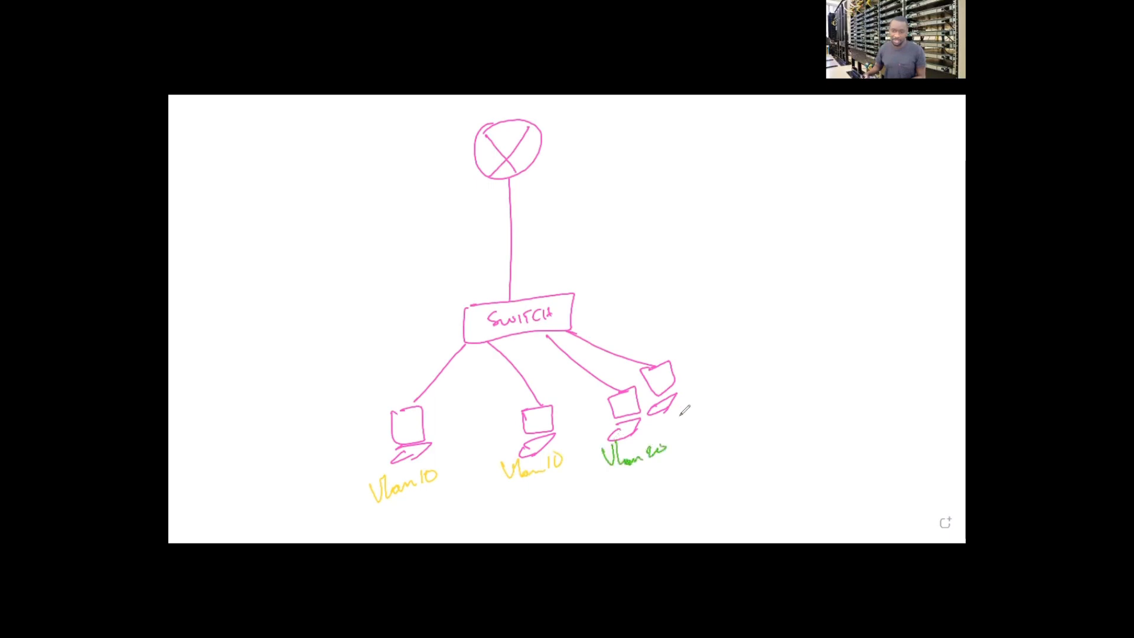
{"action": "left_click_drag", "start_coordinate": [671, 409], "coordinate": [736, 395]}
{"action": "left_click", "coordinate": [745, 396]}
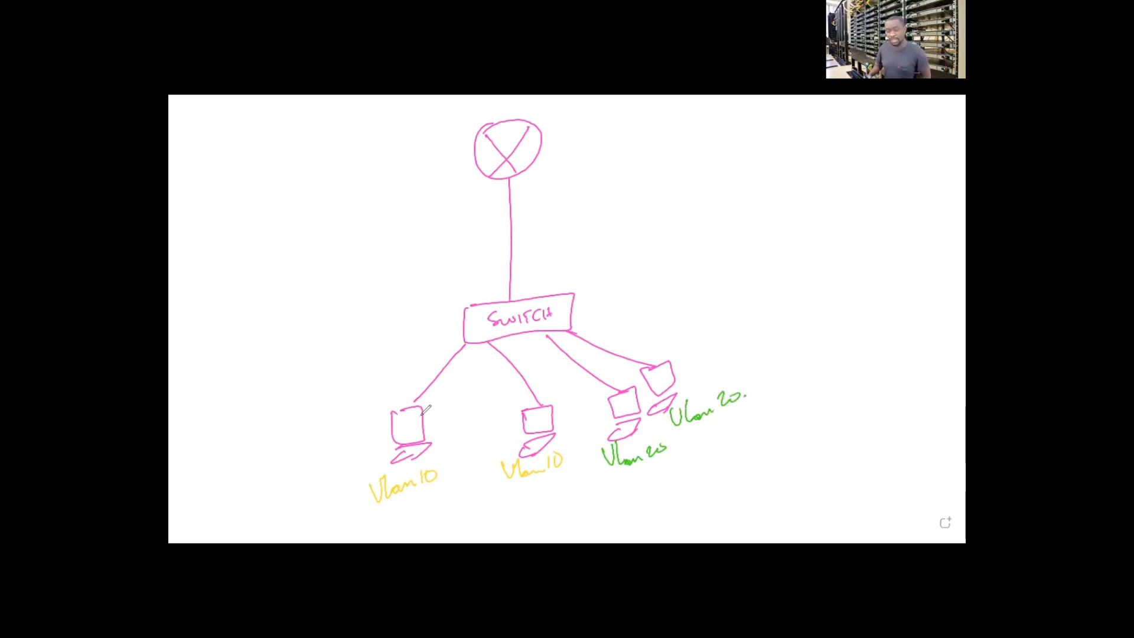
- Draw a green cloud linked to the router and label it "internet"
{"action": "mouse_move", "coordinate": [540, 141]}
{"action": "left_mouse_down"}
{"action": "mouse_move", "coordinate": [652, 113]}
{"action": "mouse_move", "coordinate": [776, 109]}
{"action": "left_mouse_up"}
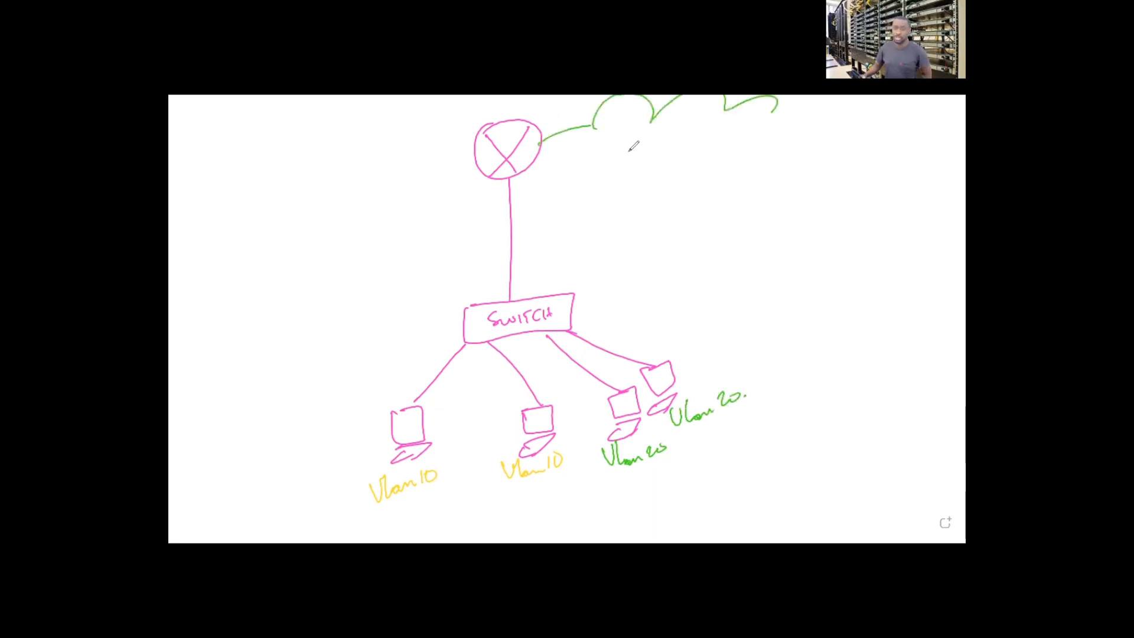
{"action": "left_click_drag", "start_coordinate": [626, 155], "coordinate": [801, 142]}
{"action": "left_click_drag", "start_coordinate": [692, 174], "coordinate": [814, 141]}
{"action": "left_click", "coordinate": [694, 156]}
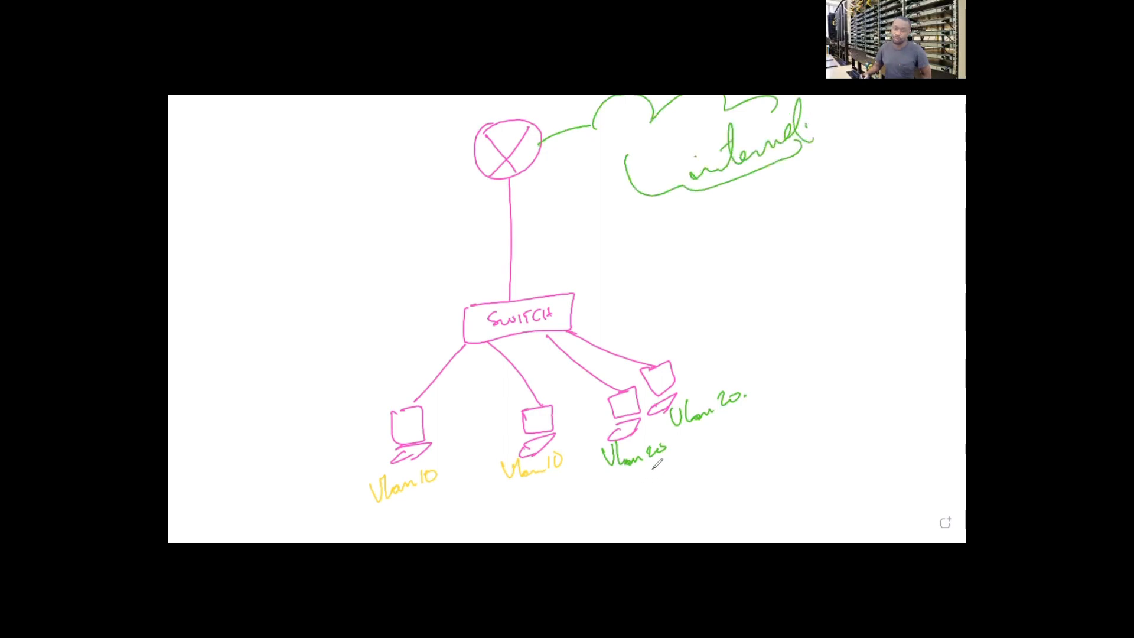
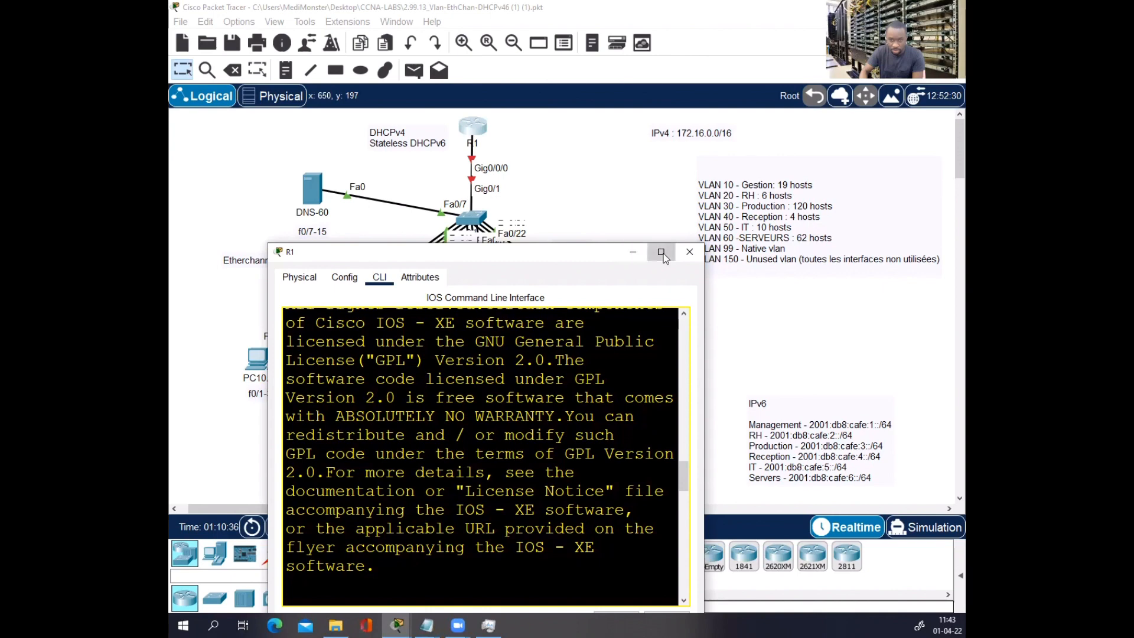
- Set the router's hostname to R1 and enable its g0/0/0 interface with "no shutdown"
{"action": "left_click", "coordinate": [661, 252]}
{"action": "type", "text": "g0/0/0"}
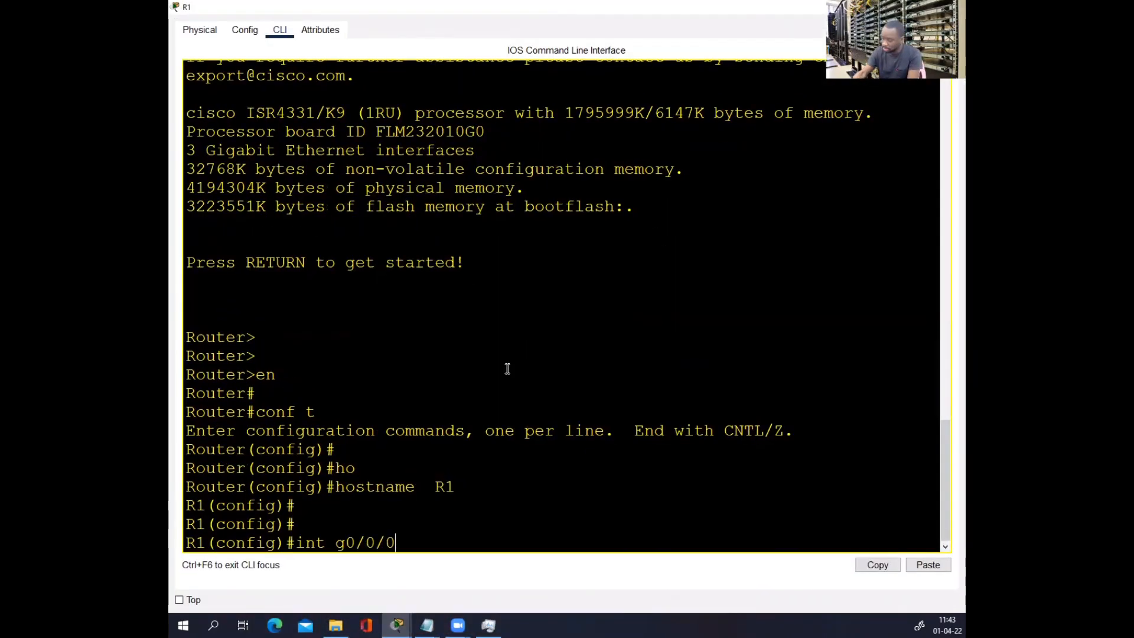
{"action": "key", "text": "Return"}
{"action": "type", "text": "no sh"}
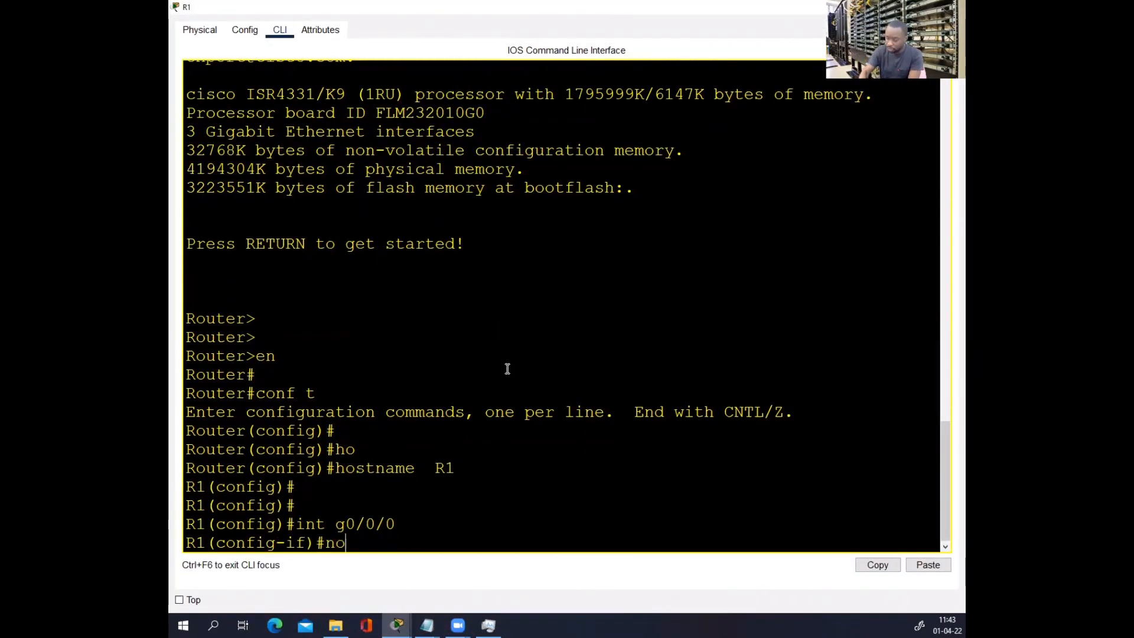
{"action": "key", "text": "Tab"}
{"action": "key", "text": "Return"}
{"action": "key", "text": "Return"}
{"action": "key", "text": "Return"}
{"action": "key", "text": "Return"}
{"action": "key", "text": "Return"}
{"action": "key", "text": "Return"}
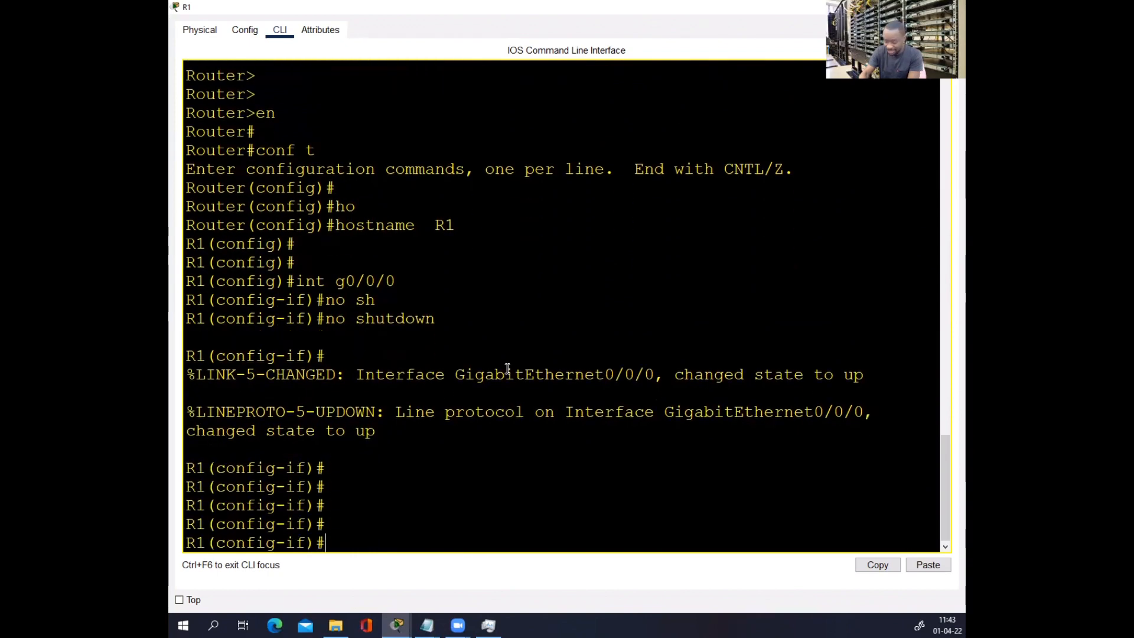
- Exit interface configuration on R1 and return to global configuration mode
{"action": "type", "text": "exi"}
{"action": "key", "text": "Return"}
{"action": "key", "text": "Return"}
{"action": "key", "text": "Return"}
{"action": "key", "text": "Return"}
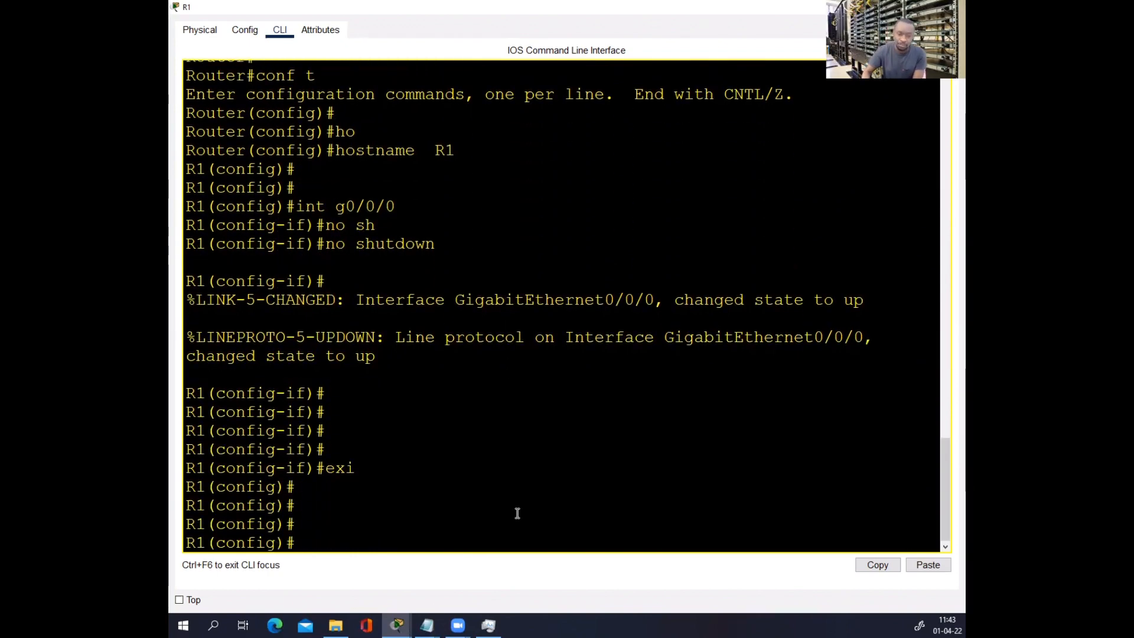
- Switch to the Notepad file with the VLAN subnets and masks and enlarge it so the full address ranges fit
{"action": "mouse_move", "coordinate": [427, 625]}
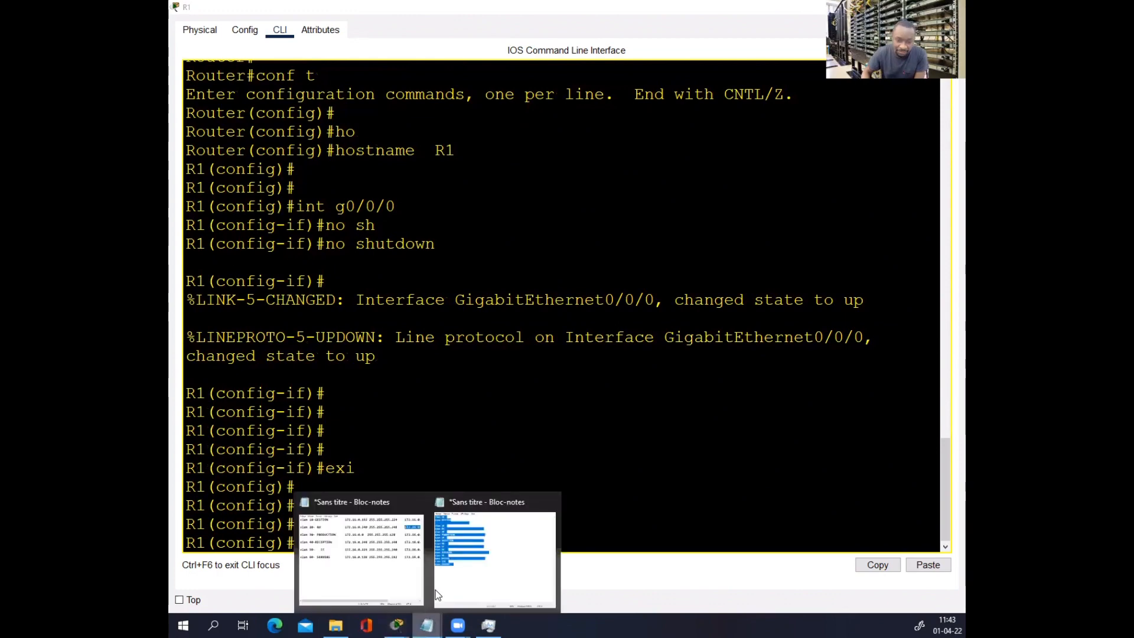
{"action": "left_click", "coordinate": [402, 576]}
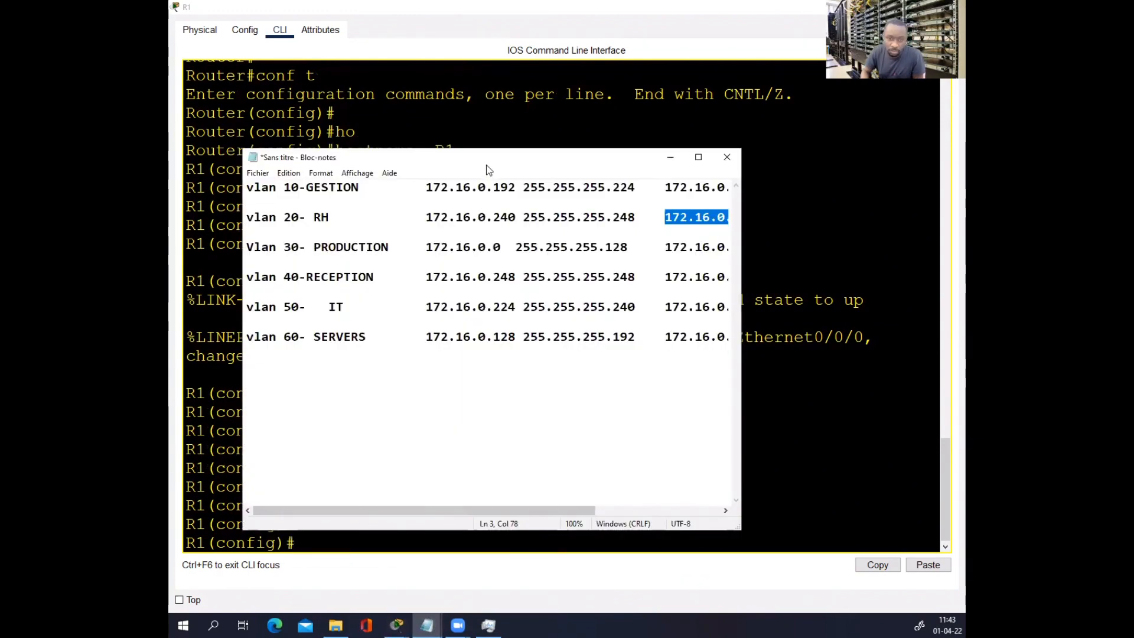
{"action": "left_click_drag", "start_coordinate": [487, 164], "coordinate": [637, 186]}
{"action": "left_click_drag", "start_coordinate": [893, 319], "coordinate": [827, 319]}
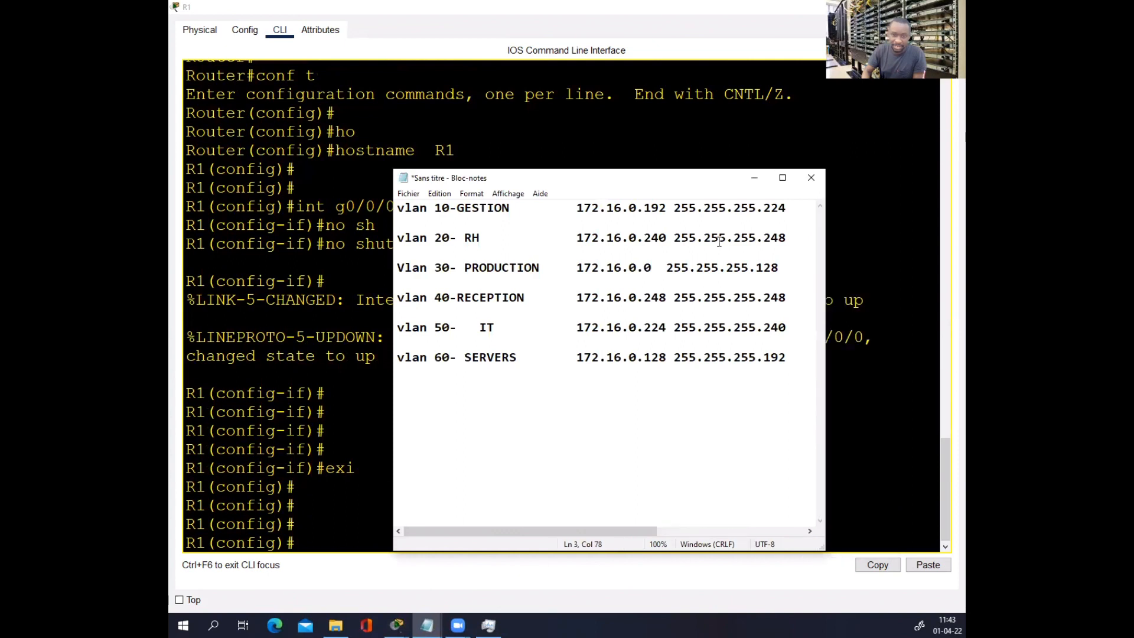
{"action": "left_click_drag", "start_coordinate": [656, 180], "coordinate": [740, 171]}
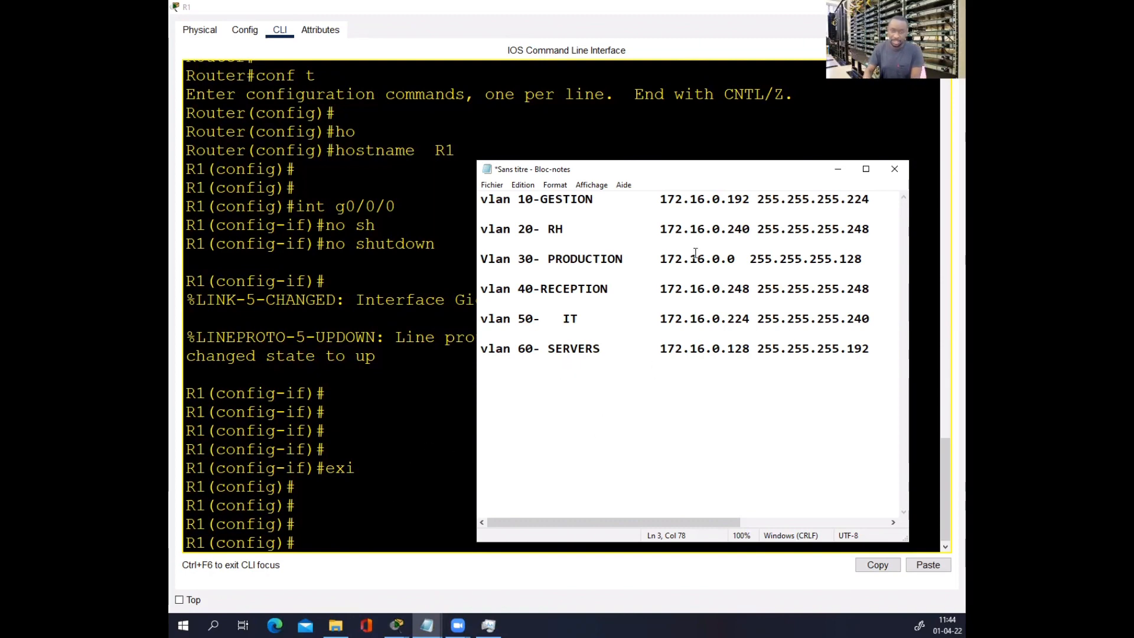
{"action": "left_click", "coordinate": [865, 169]}
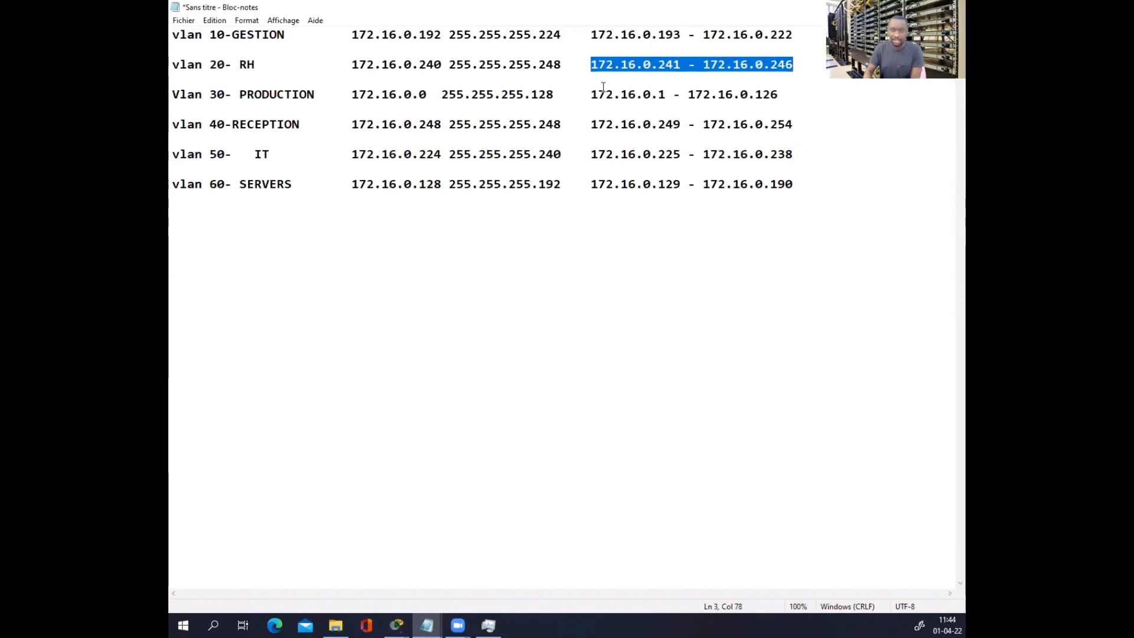
{"action": "double_click", "coordinate": [652, 12]}
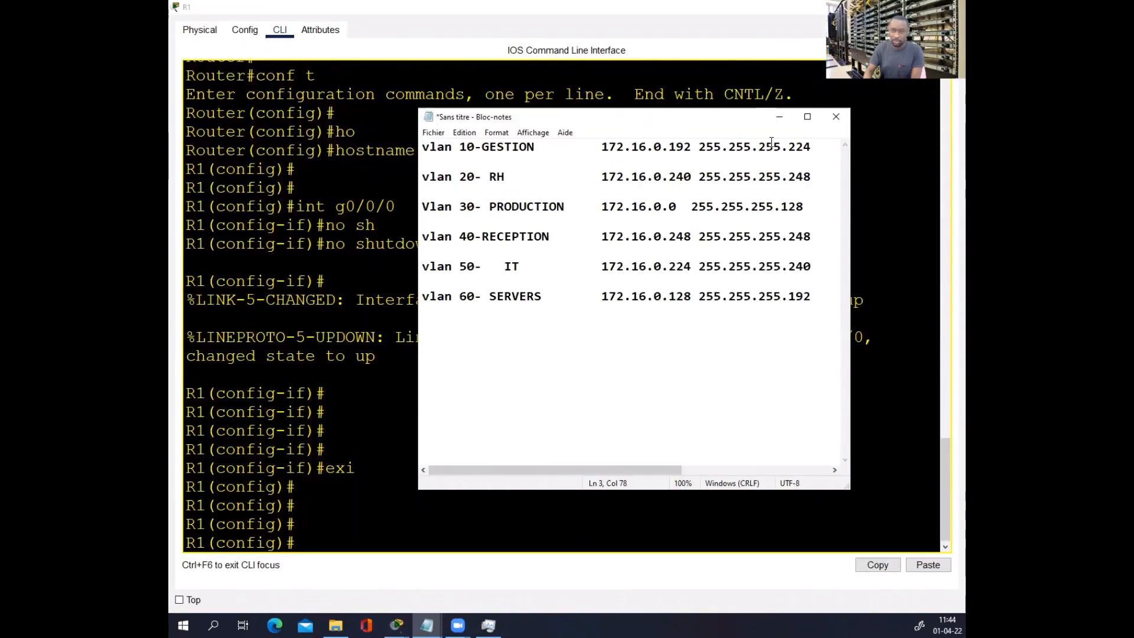
{"action": "left_click", "coordinate": [807, 116]}
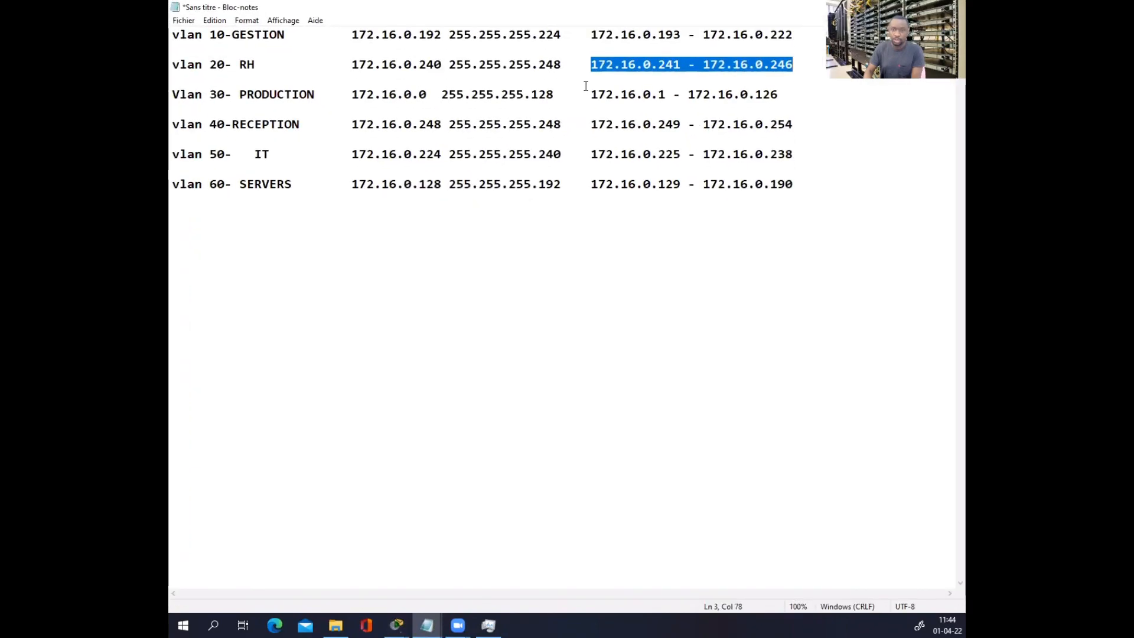
- Examine the first usable host addresses of the GESTION, RH and PRODUCTION VLANs in the addressing notes
{"action": "left_click", "coordinate": [578, 139]}
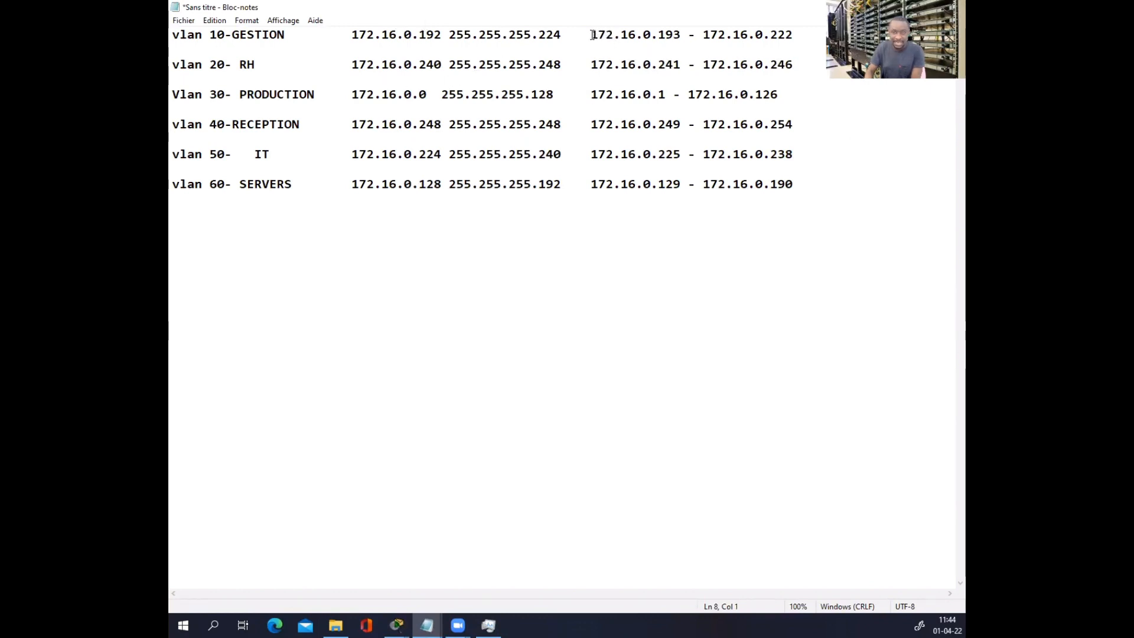
{"action": "left_click_drag", "start_coordinate": [591, 35], "coordinate": [678, 37]}
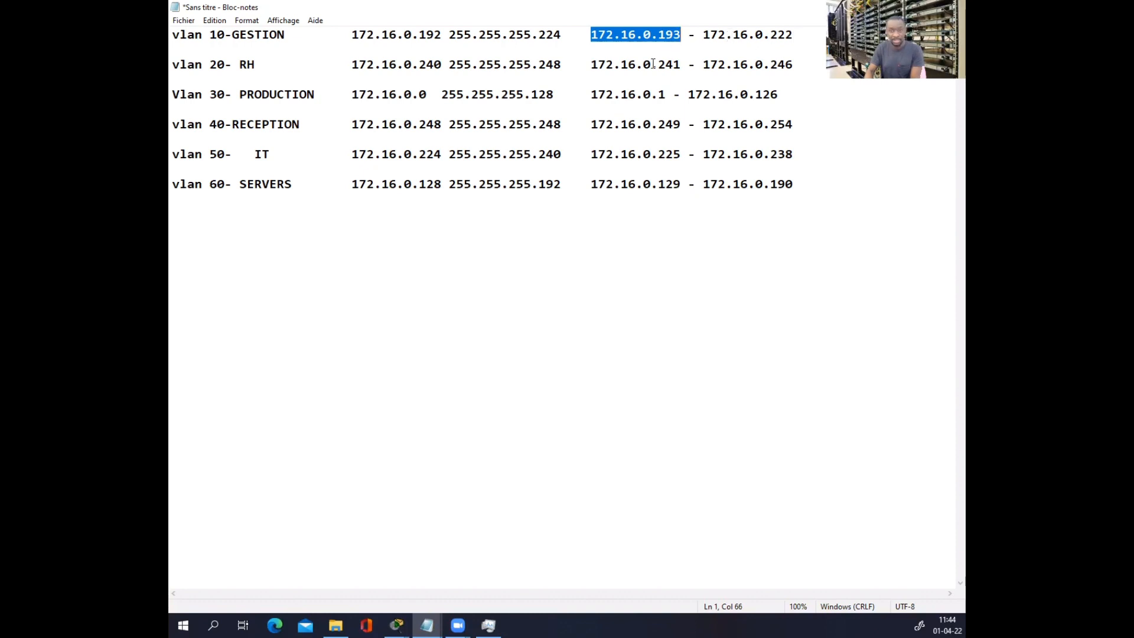
{"action": "left_click_drag", "start_coordinate": [656, 63], "coordinate": [682, 61]}
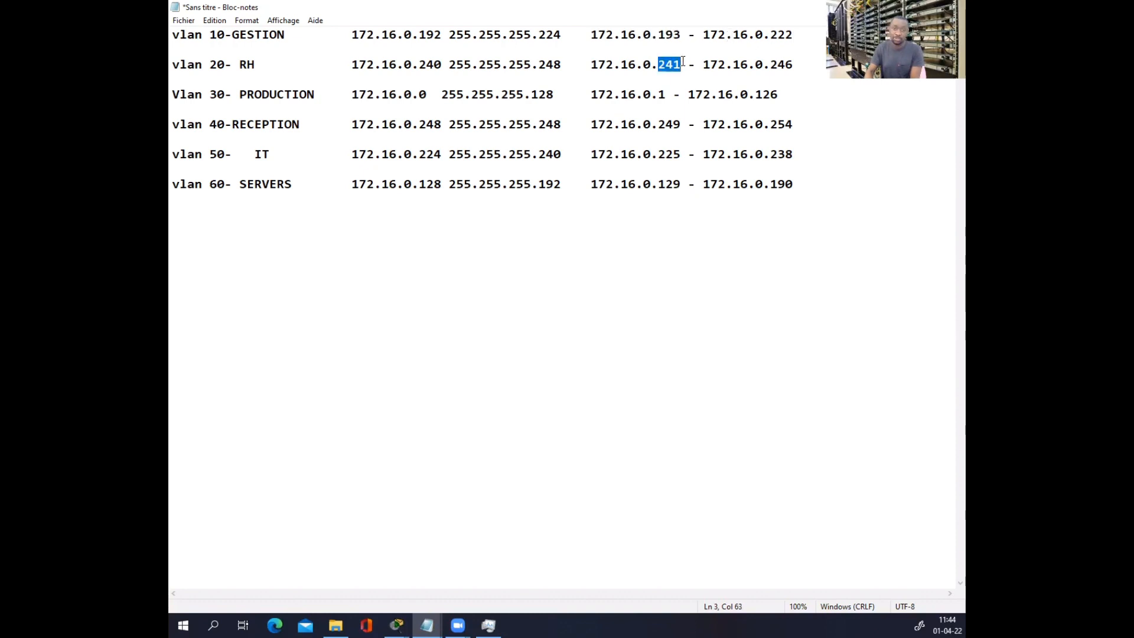
{"action": "mouse_move", "coordinate": [588, 35]}
{"action": "left_mouse_down"}
{"action": "mouse_move", "coordinate": [679, 33]}
{"action": "mouse_move", "coordinate": [591, 37]}
{"action": "left_mouse_up"}
{"action": "left_click", "coordinate": [684, 34]}
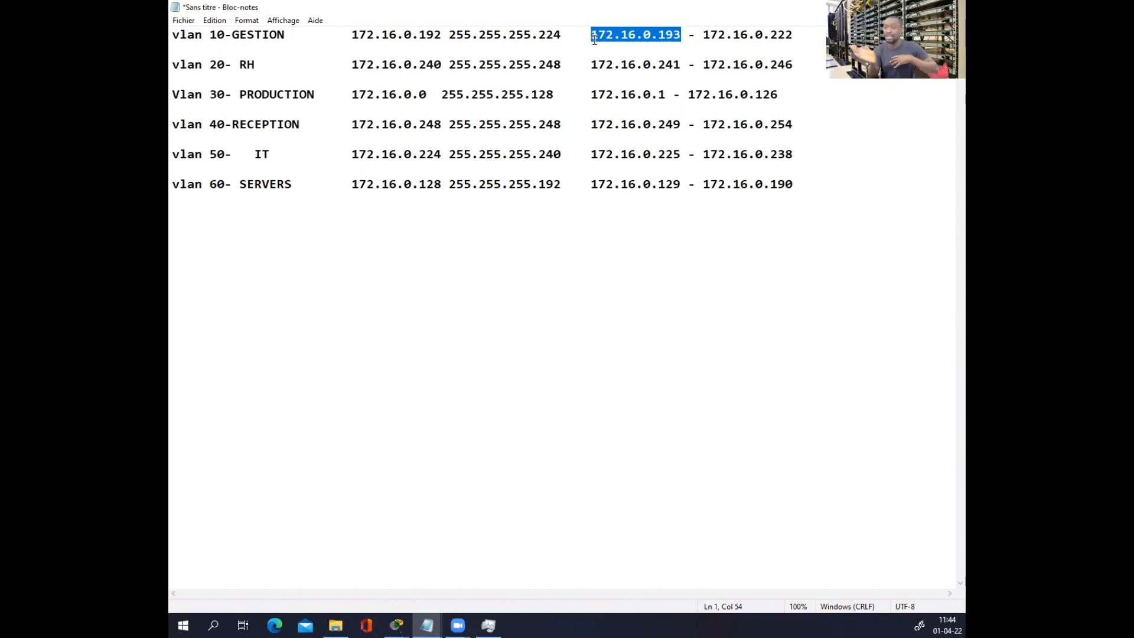
{"action": "left_click", "coordinate": [720, 29]}
{"action": "left_click_drag", "start_coordinate": [792, 34], "coordinate": [597, 32]}
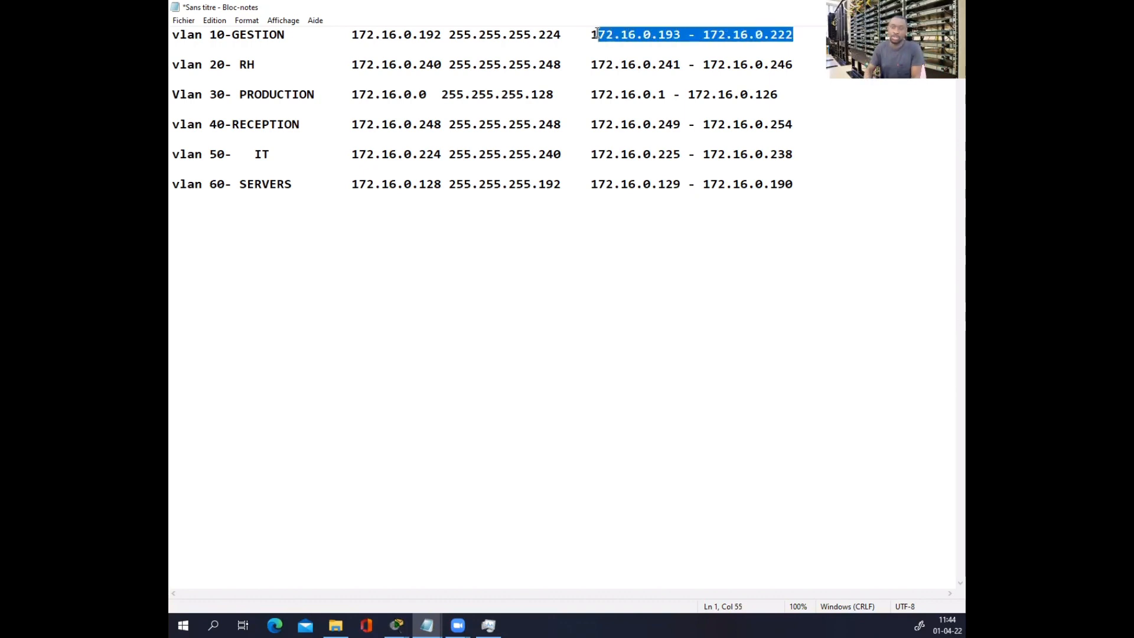
{"action": "left_click", "coordinate": [567, 36]}
{"action": "left_click_drag", "start_coordinate": [594, 32], "coordinate": [683, 35]}
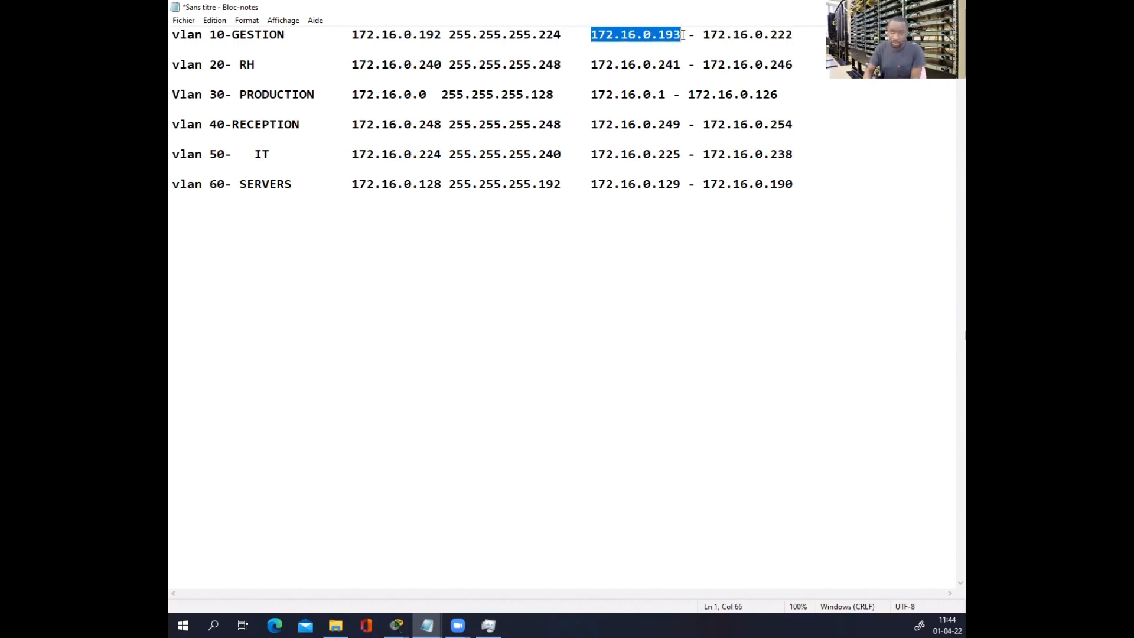
{"action": "left_click_drag", "start_coordinate": [587, 67], "coordinate": [682, 65]}
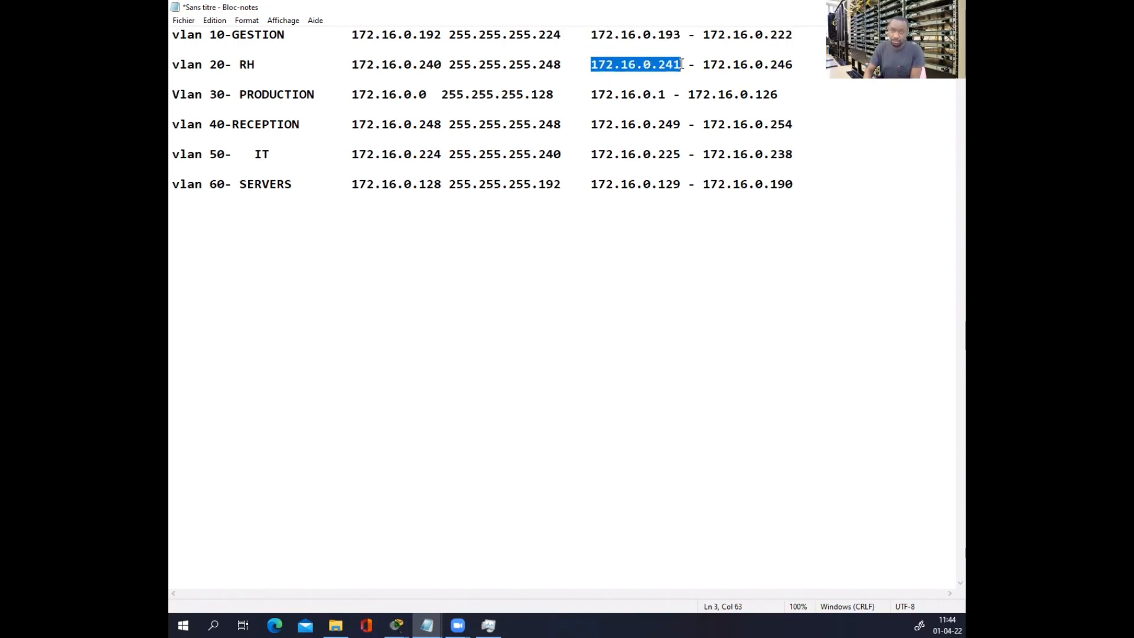
{"action": "left_click_drag", "start_coordinate": [596, 92], "coordinate": [684, 95]}
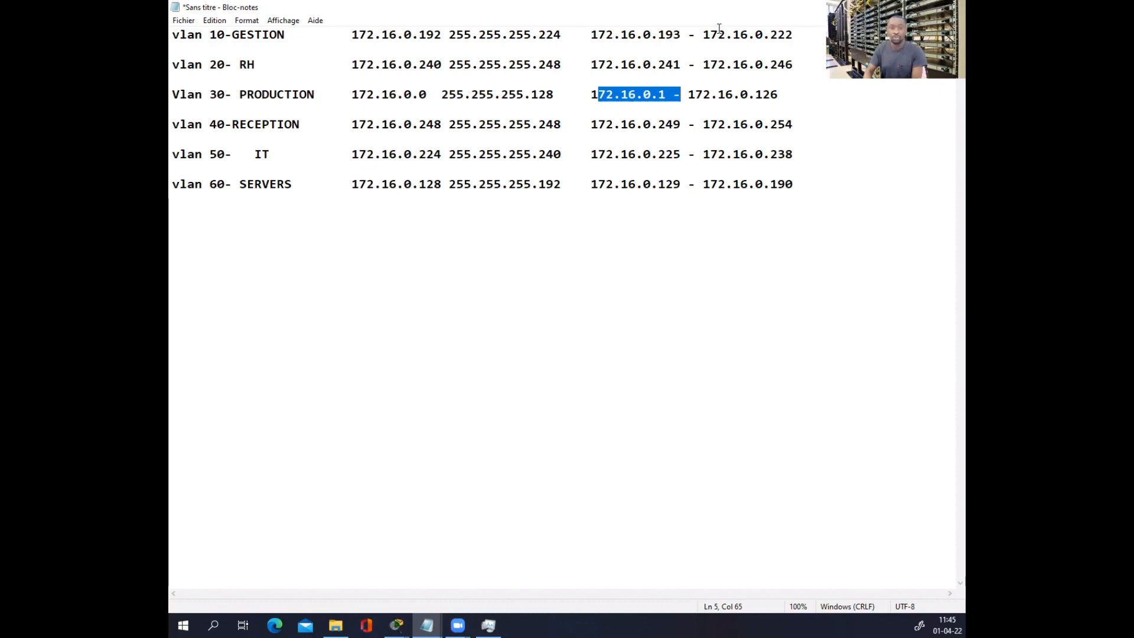
- Switch back to the R1 command line in Packet Tracer and create subinterface g0/0/0.10
{"action": "key", "text": "alt+Tab"}
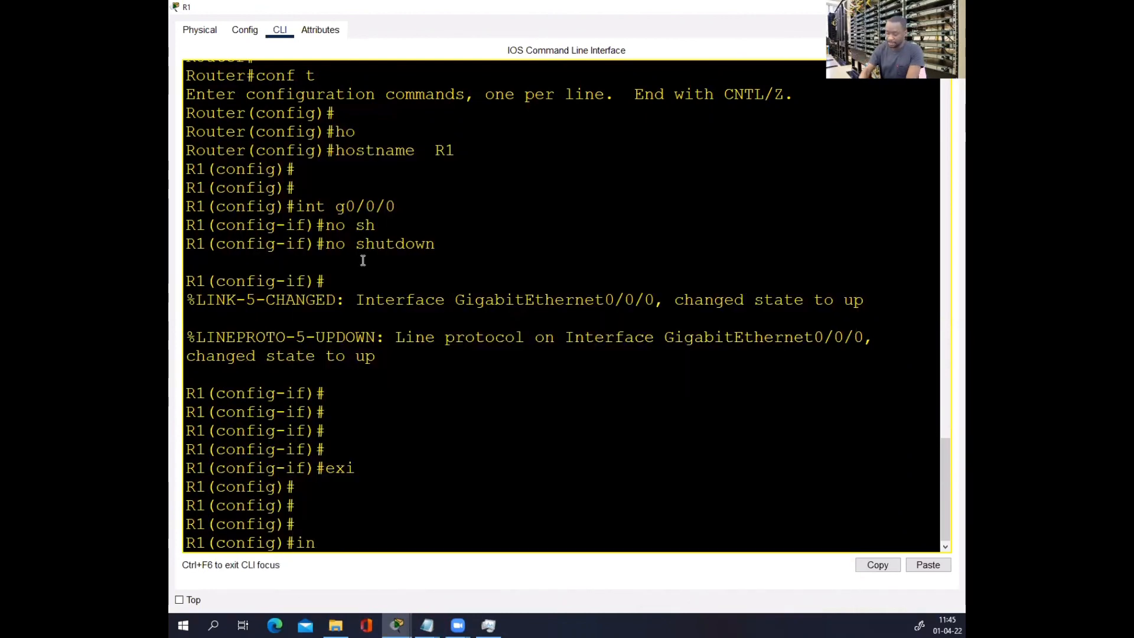
{"action": "type", "text": "t g0/0/"}
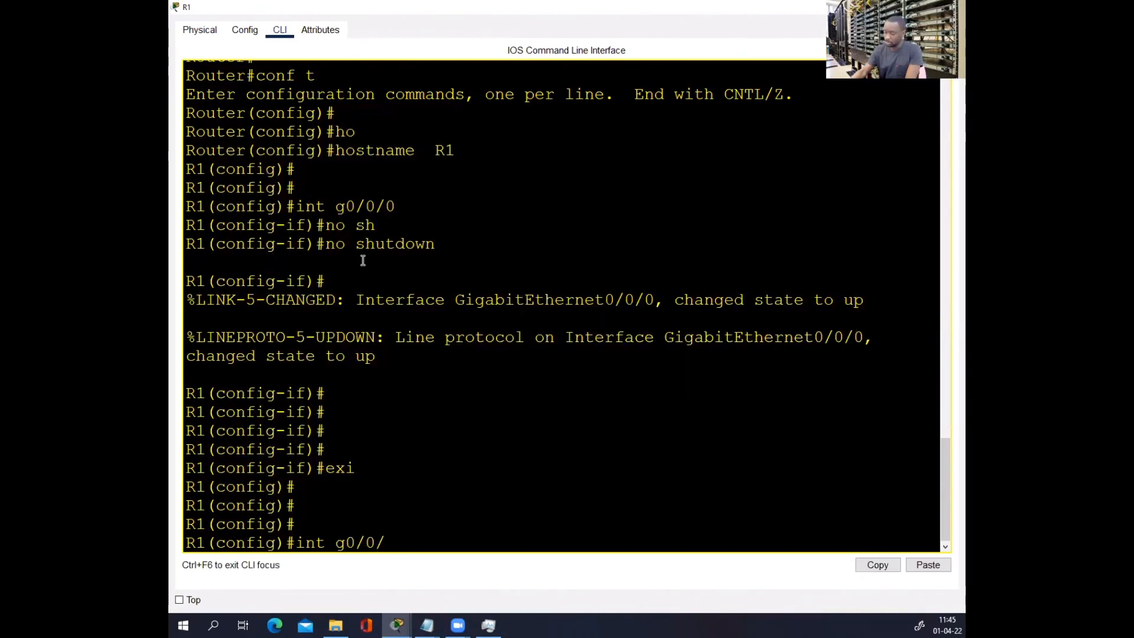
{"action": "type", "text": "0.10"}
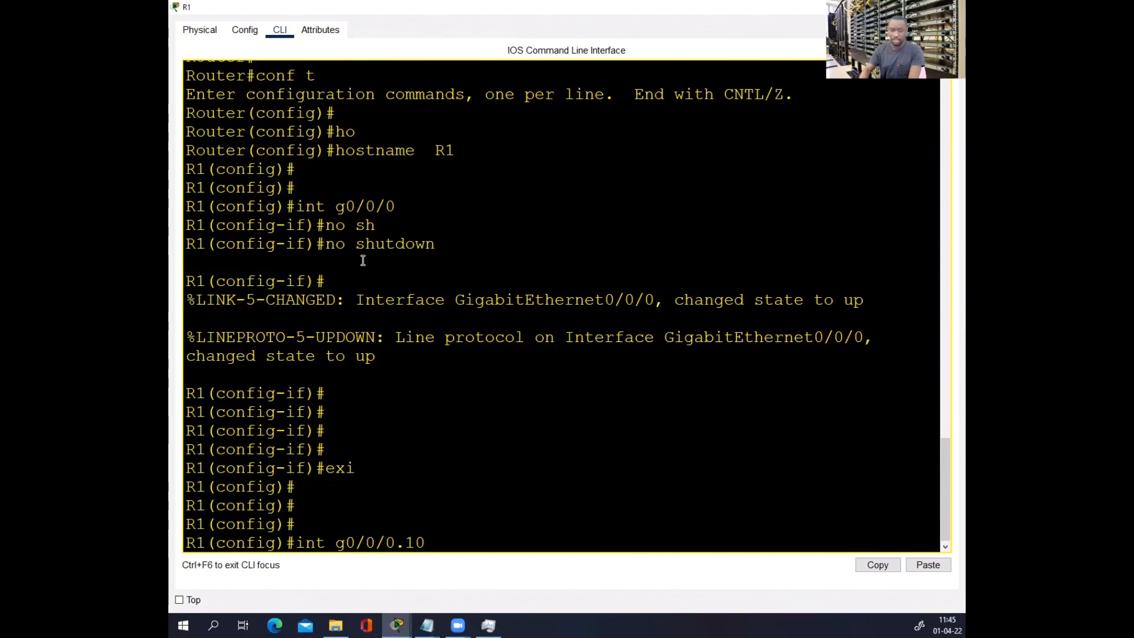
{"action": "key", "text": "Return"}
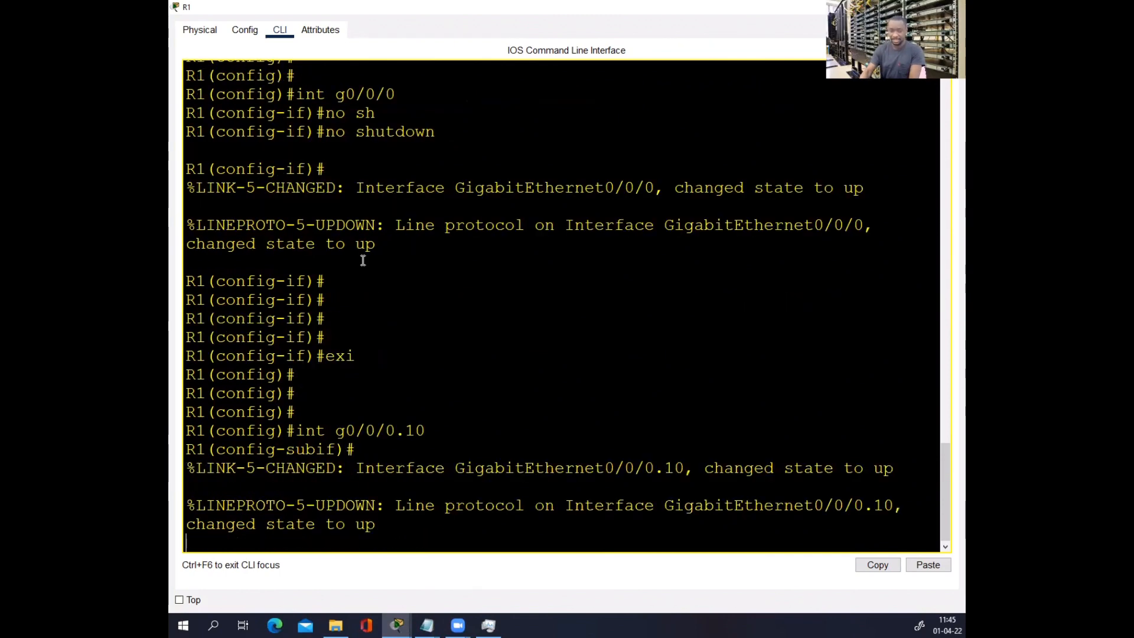
{"action": "key", "text": "Return"}
- Set the subinterface's encapsulation to dot1Q 10 and start its ip address command
{"action": "type", "text": "en"}
{"action": "type", "text": "c"}
{"action": "key", "text": "Tab"}
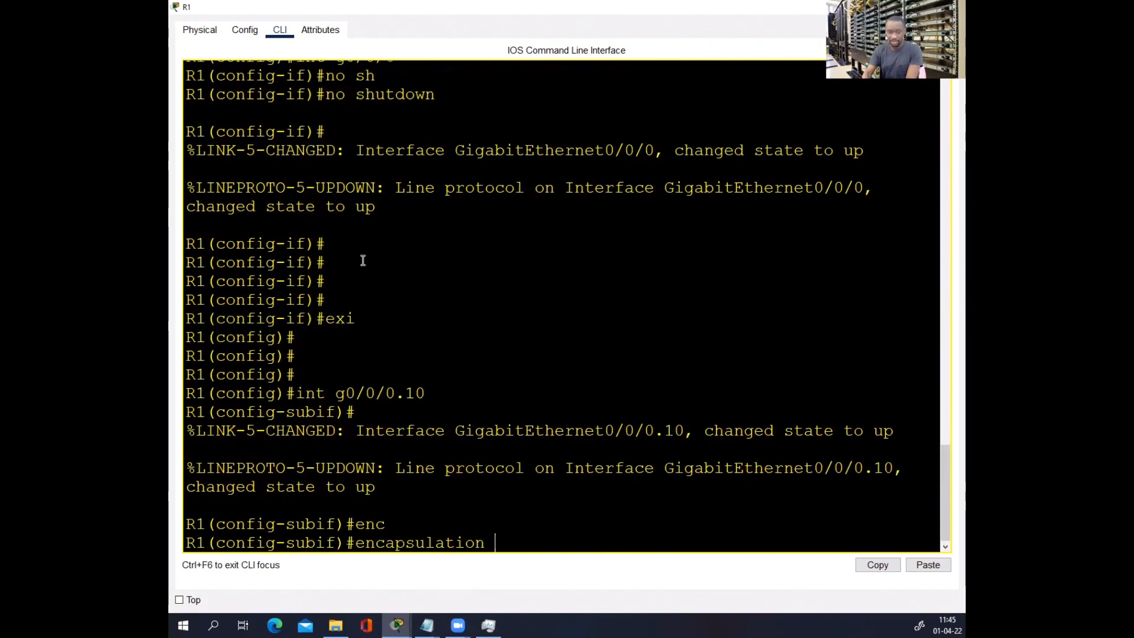
{"action": "type", "text": "do"}
{"action": "key", "text": "Tab"}
{"action": "type", "text": "10"}
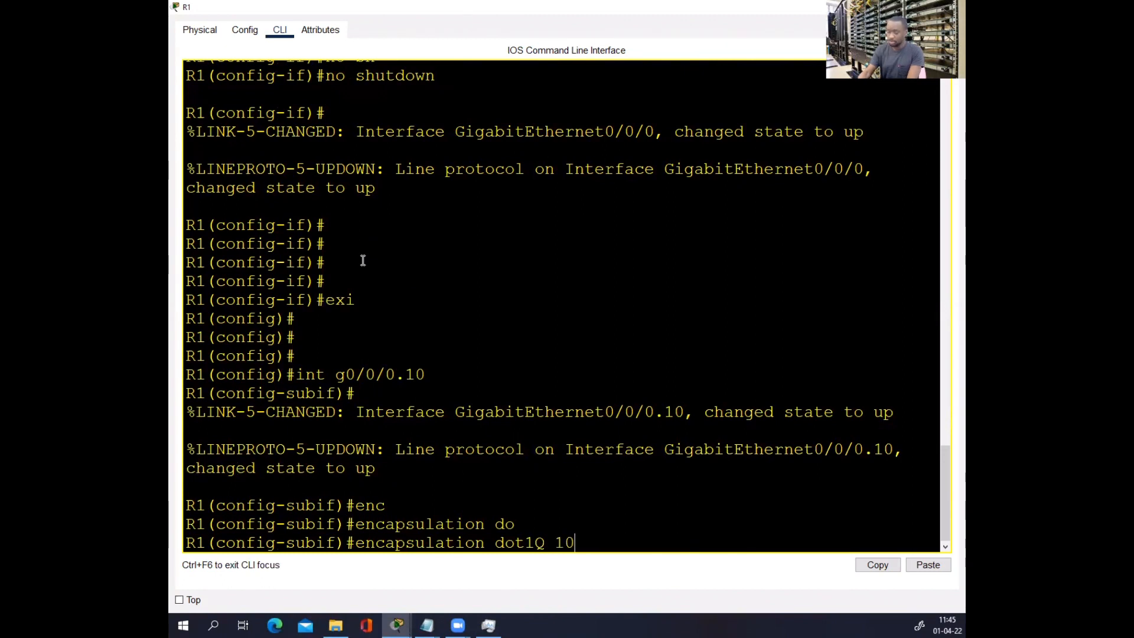
{"action": "key", "text": "Return"}
{"action": "type", "text": "ip add"}
{"action": "key", "text": "Tab"}
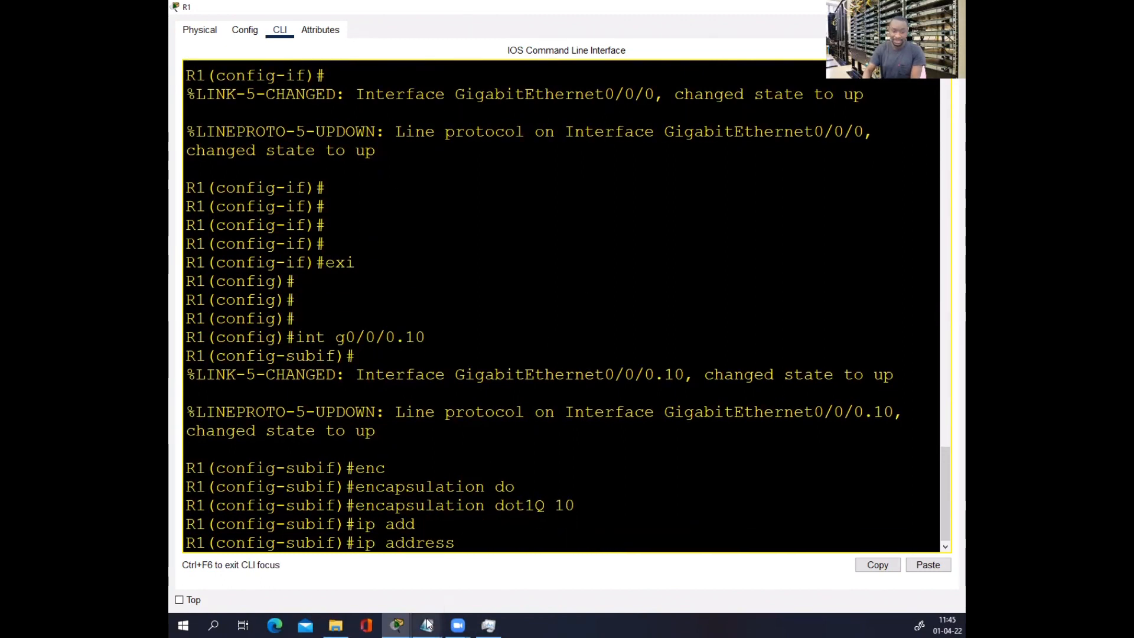
- Close the other Notepad file, which lists the VLAN names, without saving it
{"action": "mouse_move", "coordinate": [427, 625]}
{"action": "left_click", "coordinate": [467, 496]}
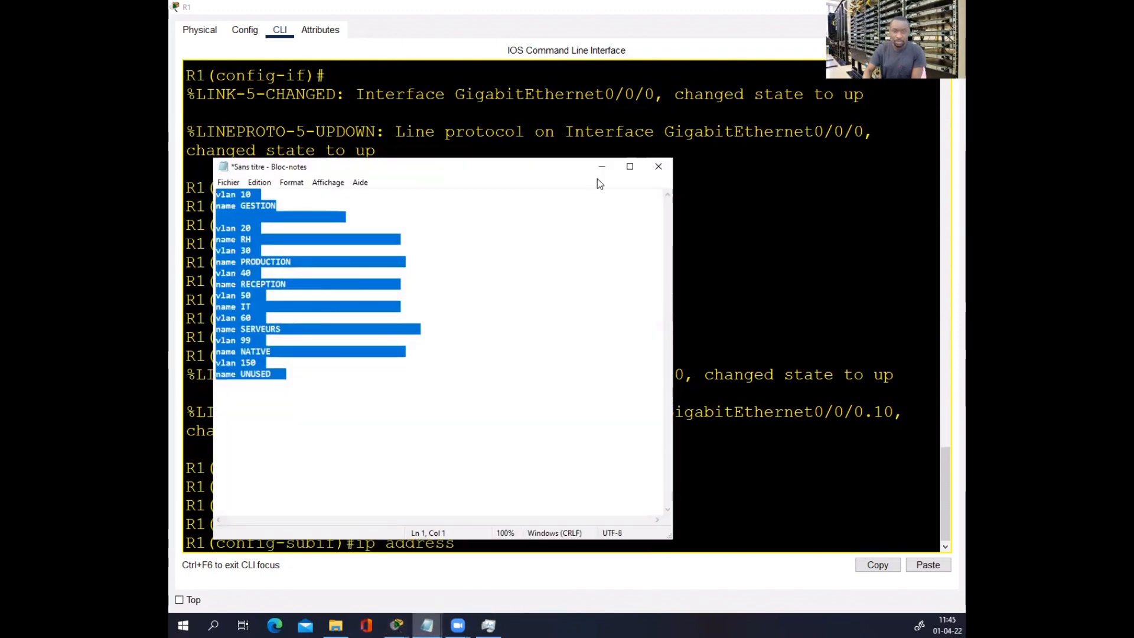
{"action": "left_click", "coordinate": [649, 169]}
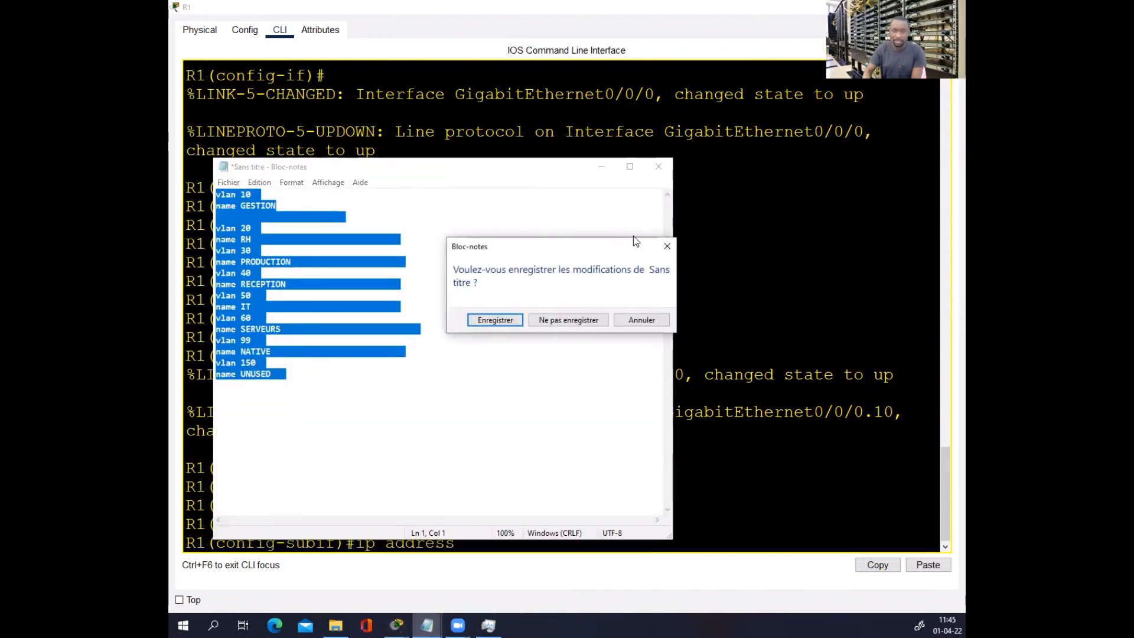
{"action": "left_click", "coordinate": [666, 245]}
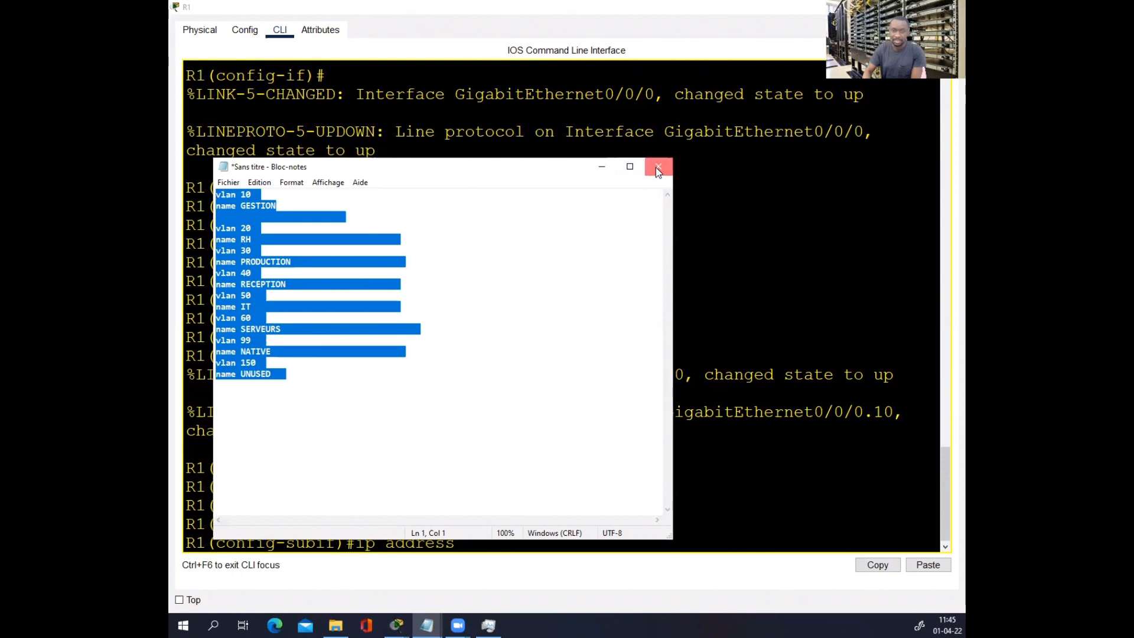
{"action": "left_click", "coordinate": [657, 171]}
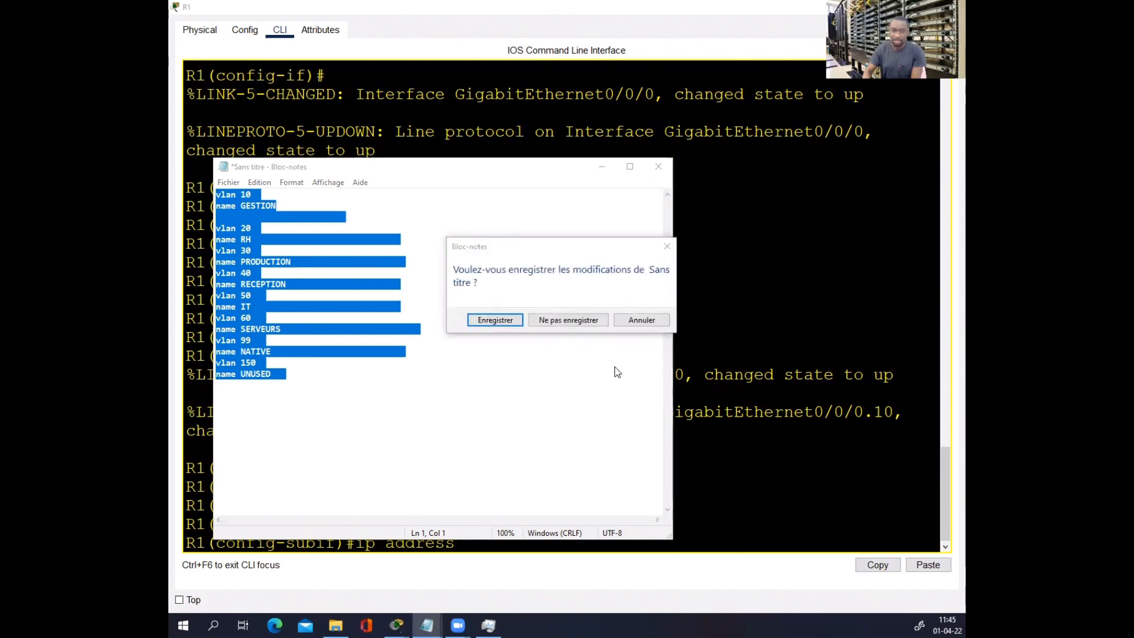
{"action": "left_click", "coordinate": [567, 320]}
- Copy the first host address of VLAN 10 GESTION, 172.16.0.193, from the Notepad addressing notes
{"action": "left_click", "coordinate": [425, 623]}
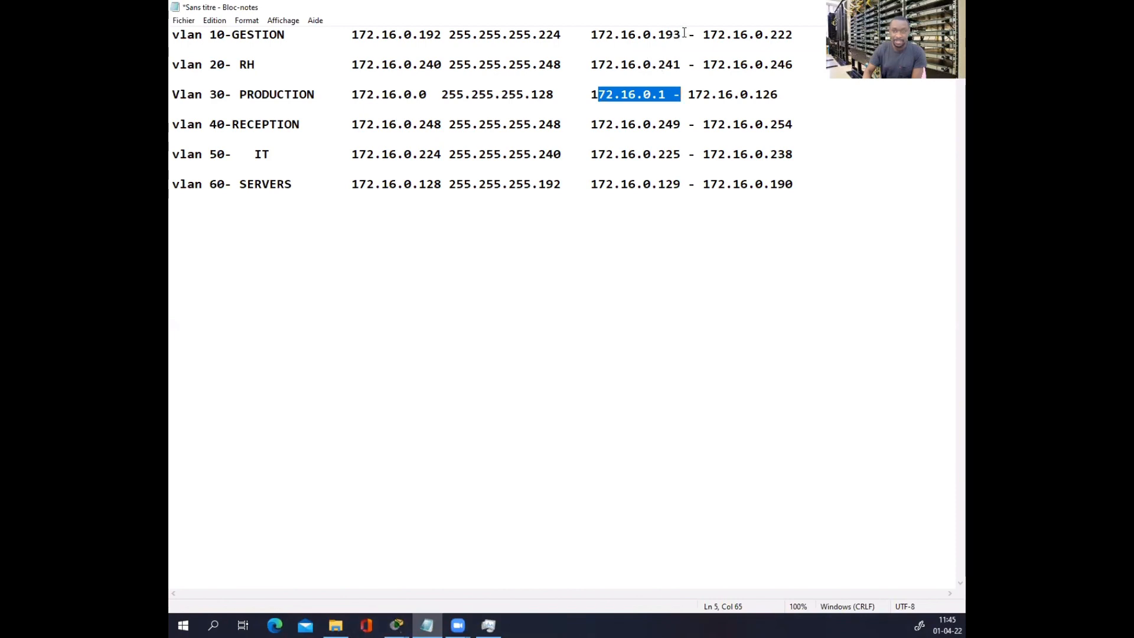
{"action": "left_click_drag", "start_coordinate": [681, 34], "coordinate": [596, 37]}
{"action": "right_click", "coordinate": [593, 36]}
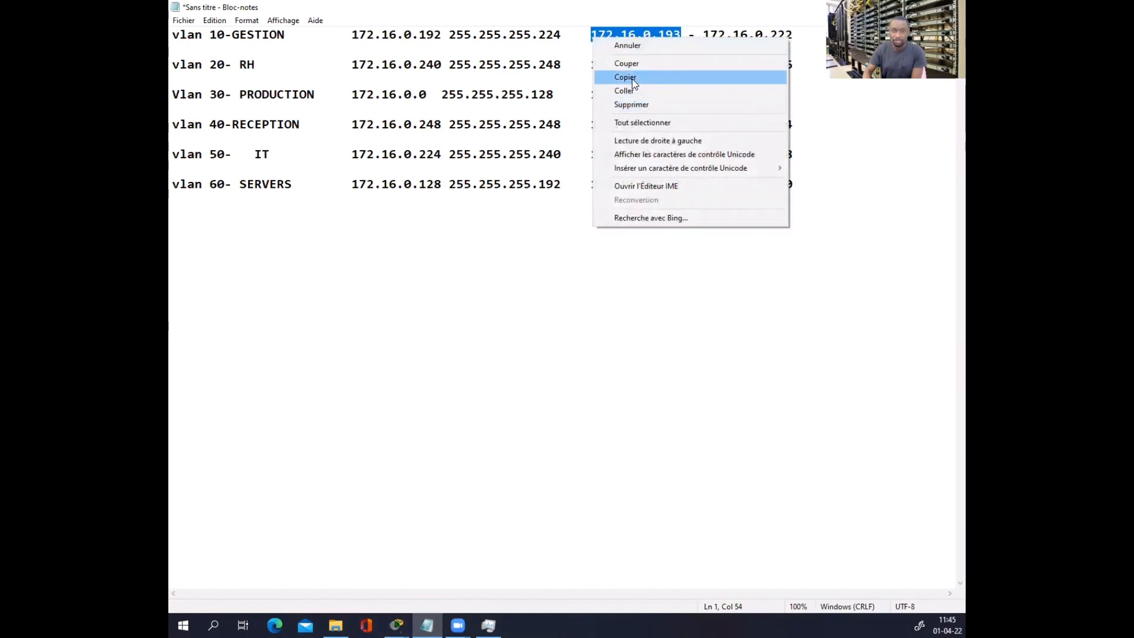
{"action": "left_click", "coordinate": [626, 77]}
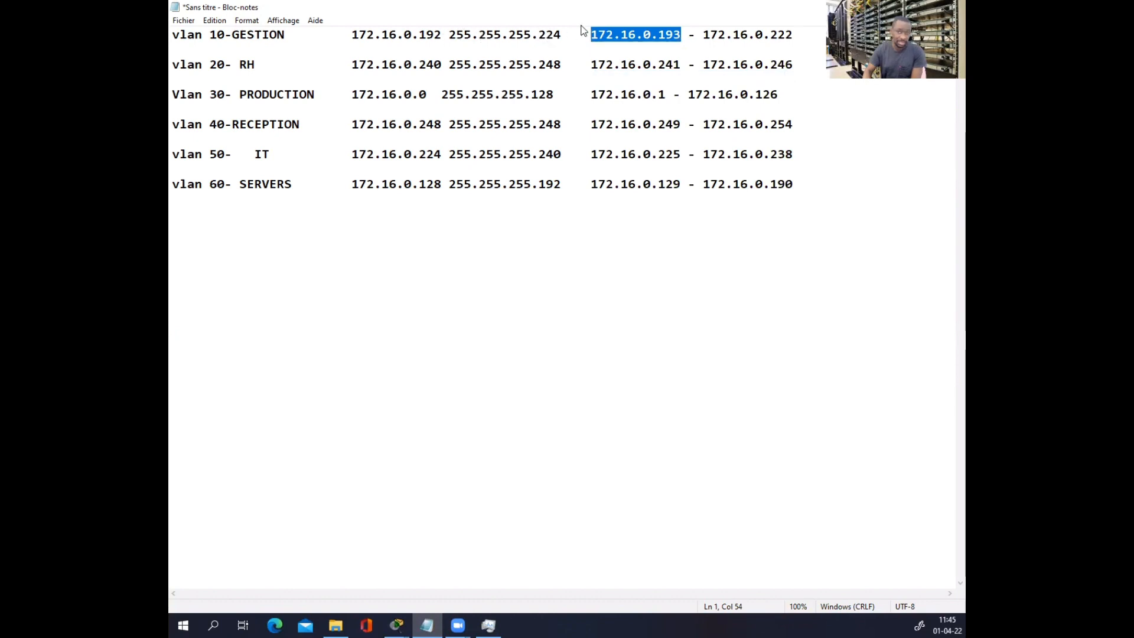
- Back in R1's command line, give subinterface g0/0/0.10 the address 172.16.0.193 with mask 255.255.255.224, checking the notes, and exit its configuration
{"action": "key", "text": "alt+Tab"}
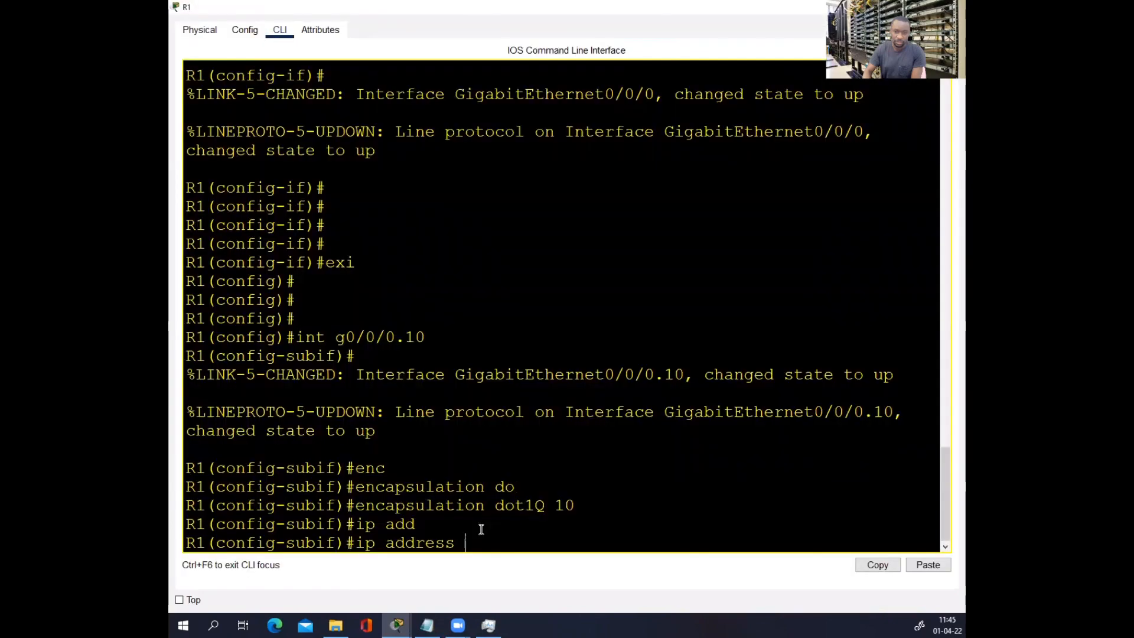
{"action": "right_click", "coordinate": [495, 541]}
{"action": "left_click", "coordinate": [504, 550]}
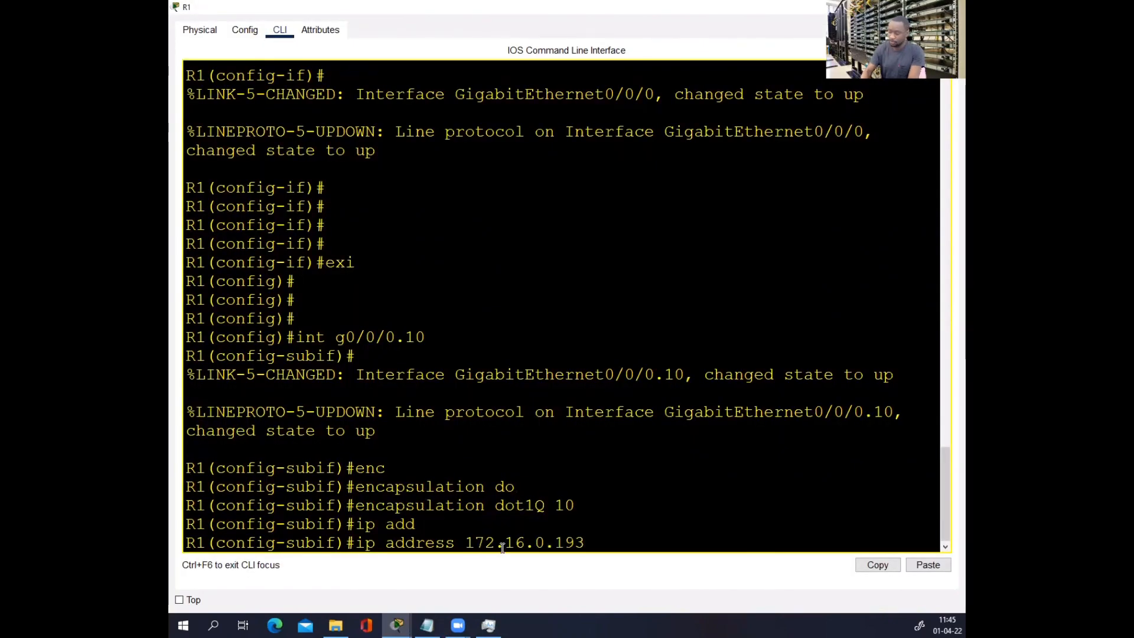
{"action": "type", "text": "255.255"}
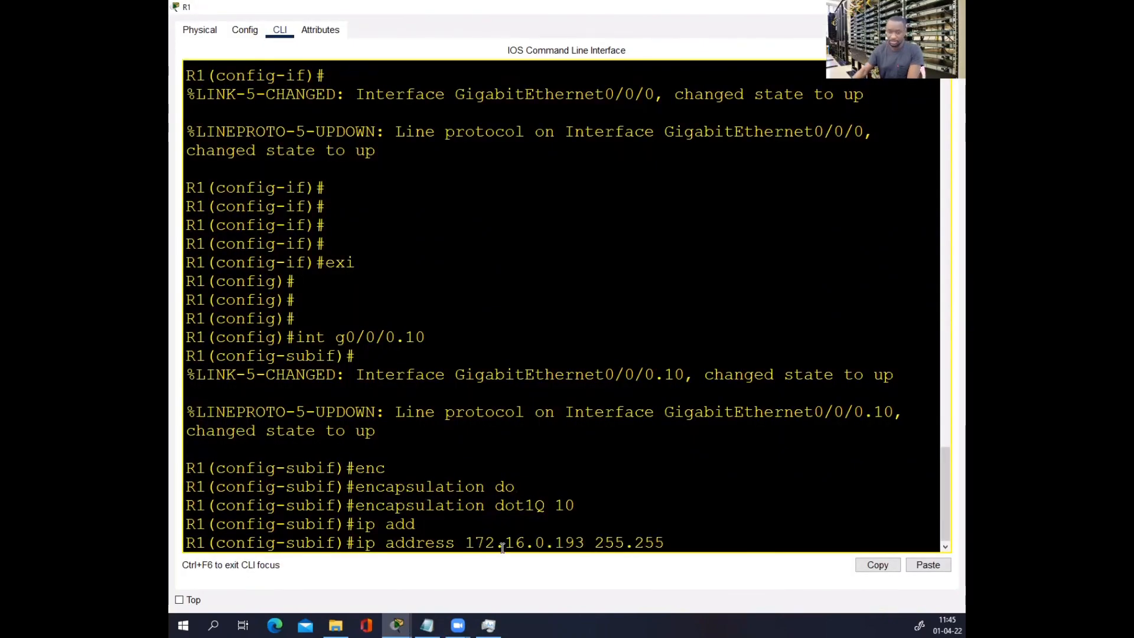
{"action": "type", "text": ".255.224"}
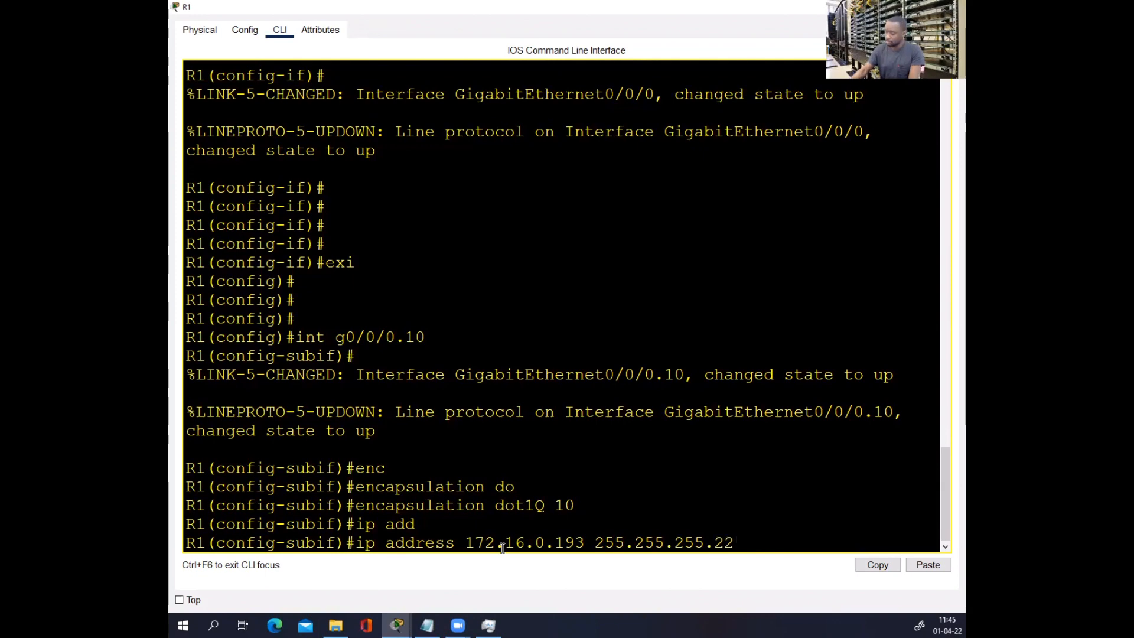
{"action": "left_click", "coordinate": [427, 624]}
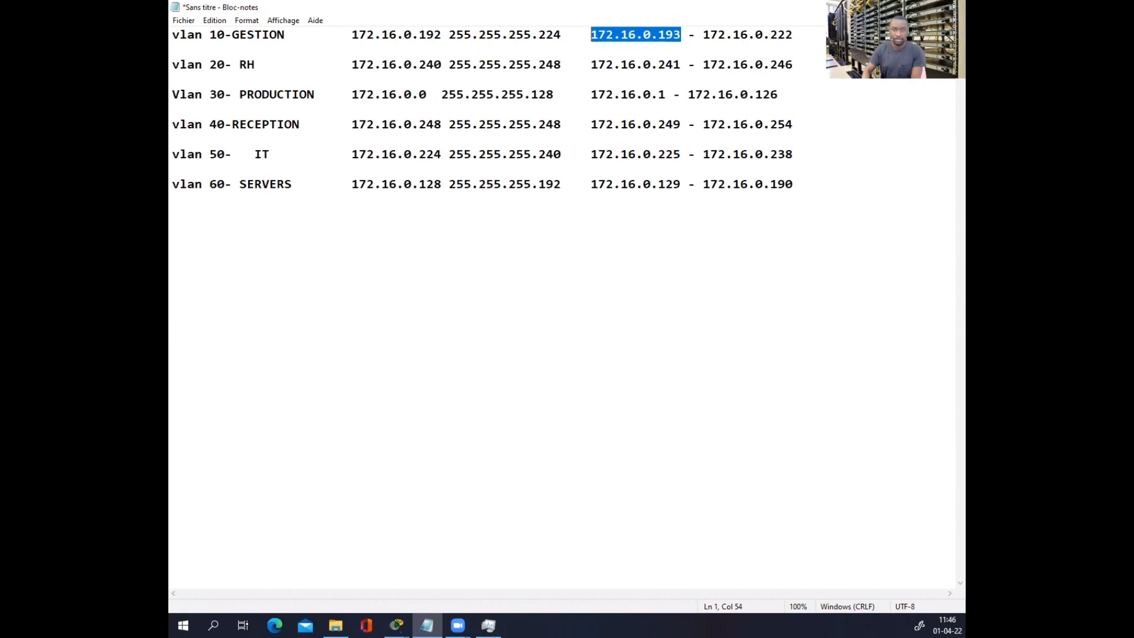
{"action": "key", "text": "alt+Tab"}
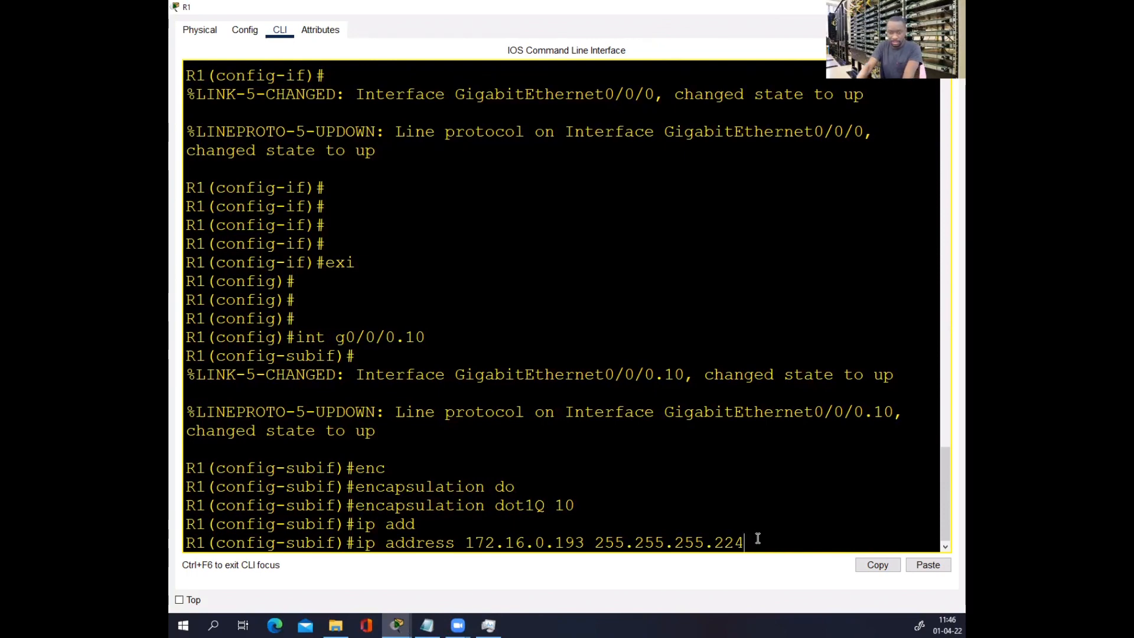
{"action": "key", "text": "Return"}
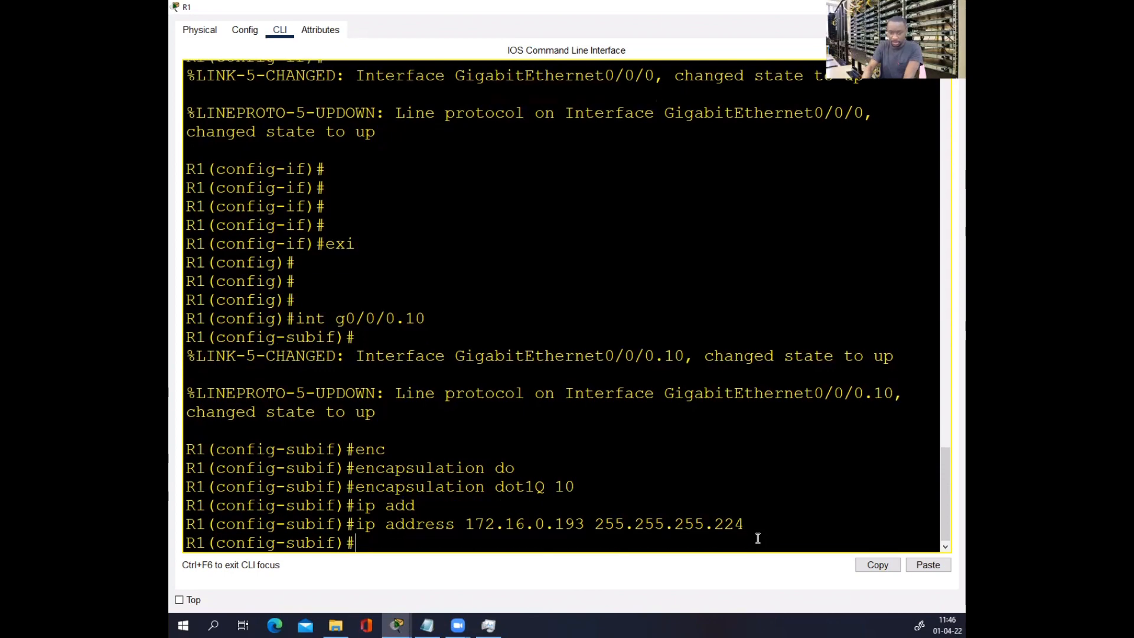
{"action": "type", "text": "ex"}
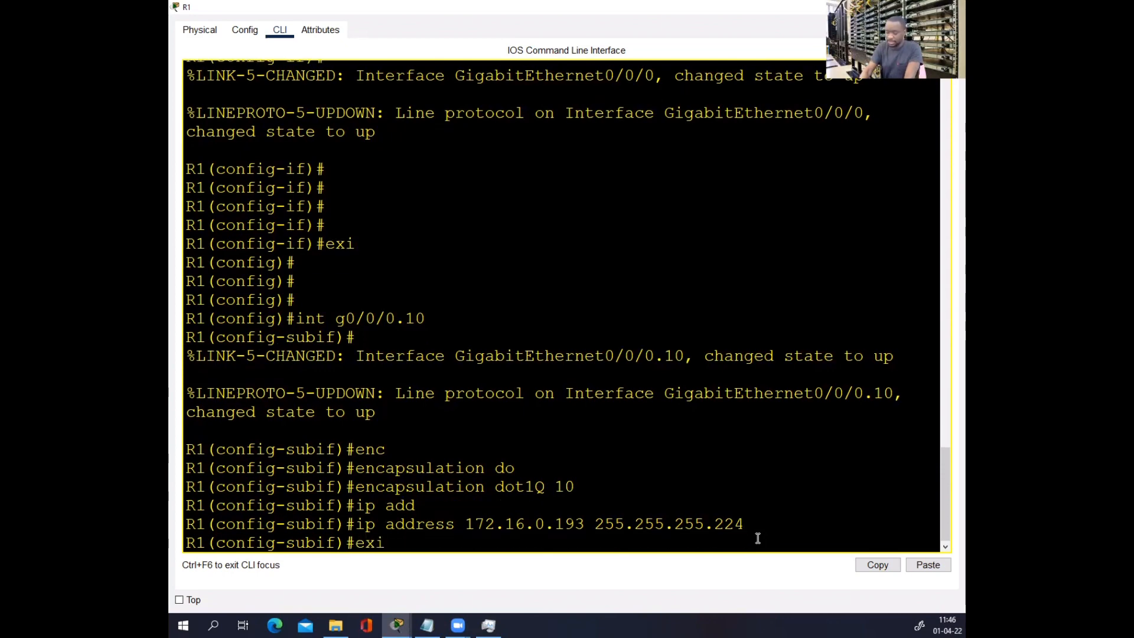
{"action": "type", "text": "i"}
{"action": "key", "text": "Return"}
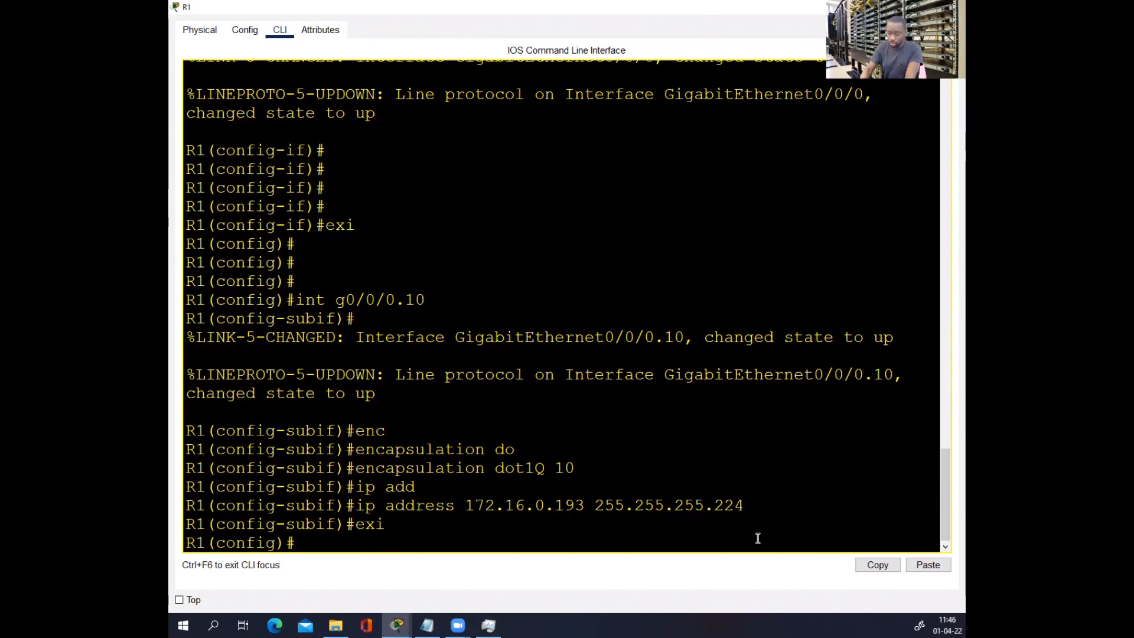
- Create subinterface g0/0/0.20 on R1 and set its encapsulation to dot1Q 20
{"action": "type", "text": "int "}
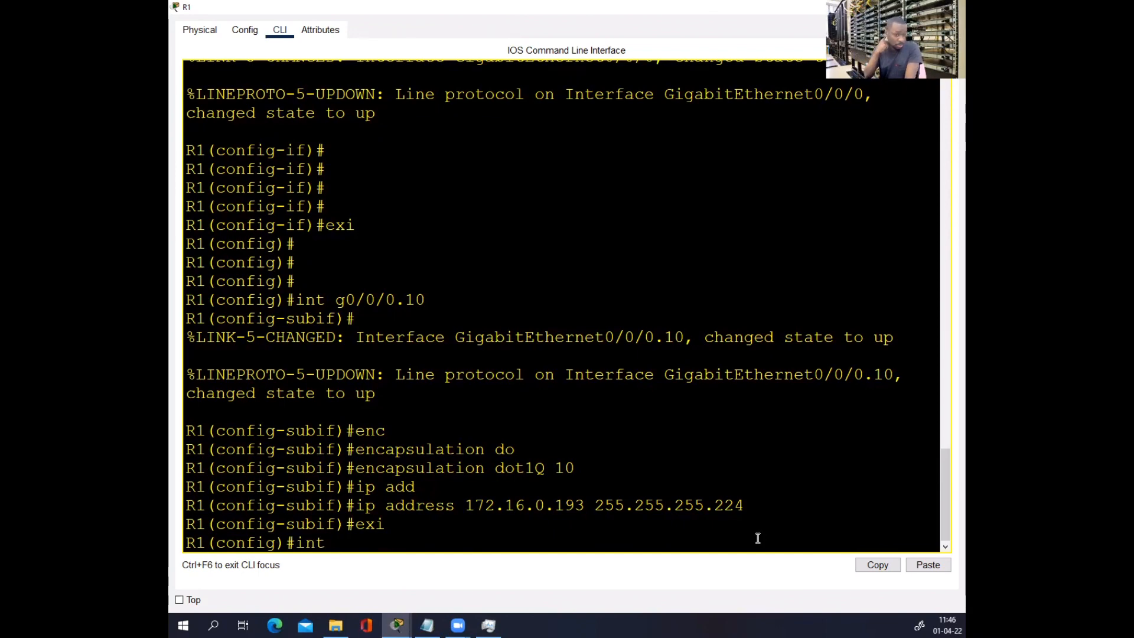
{"action": "type", "text": "g0/0/0.20"}
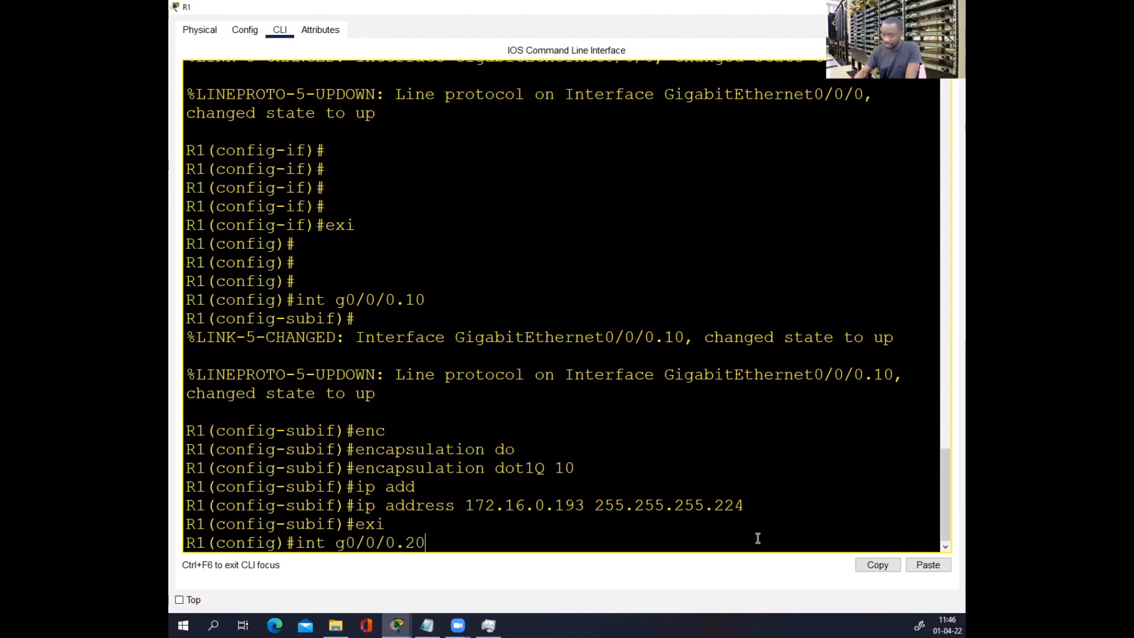
{"action": "key", "text": "Return"}
{"action": "type", "text": "en"}
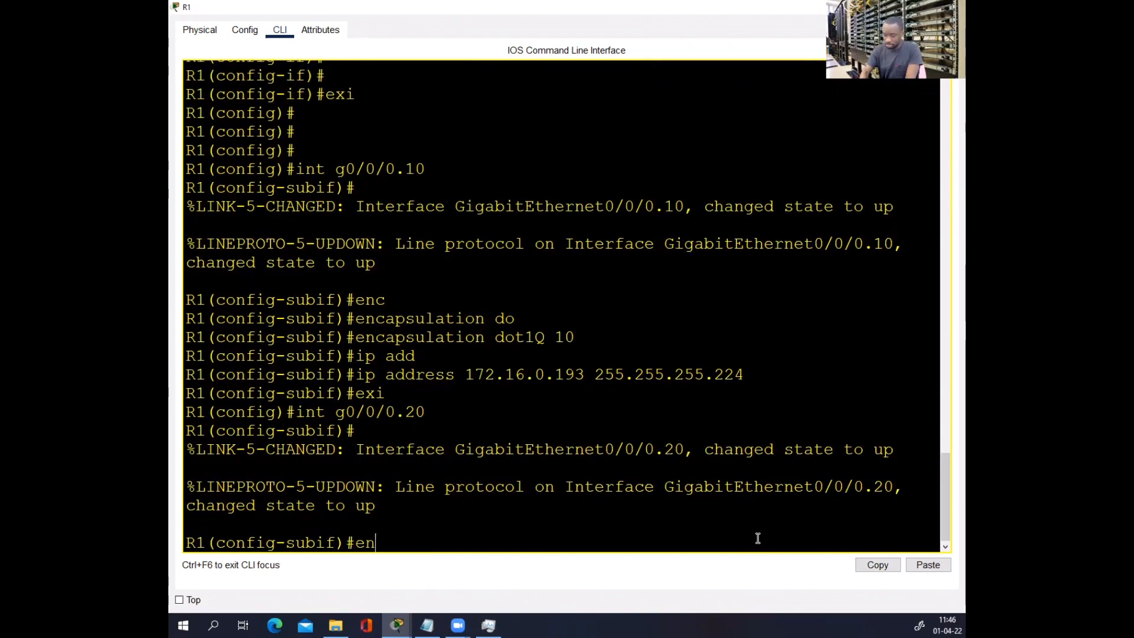
{"action": "type", "text": "c"}
{"action": "key", "text": "Tab"}
{"action": "type", "text": "do"}
{"action": "key", "text": "Tab"}
{"action": "type", "text": "20"}
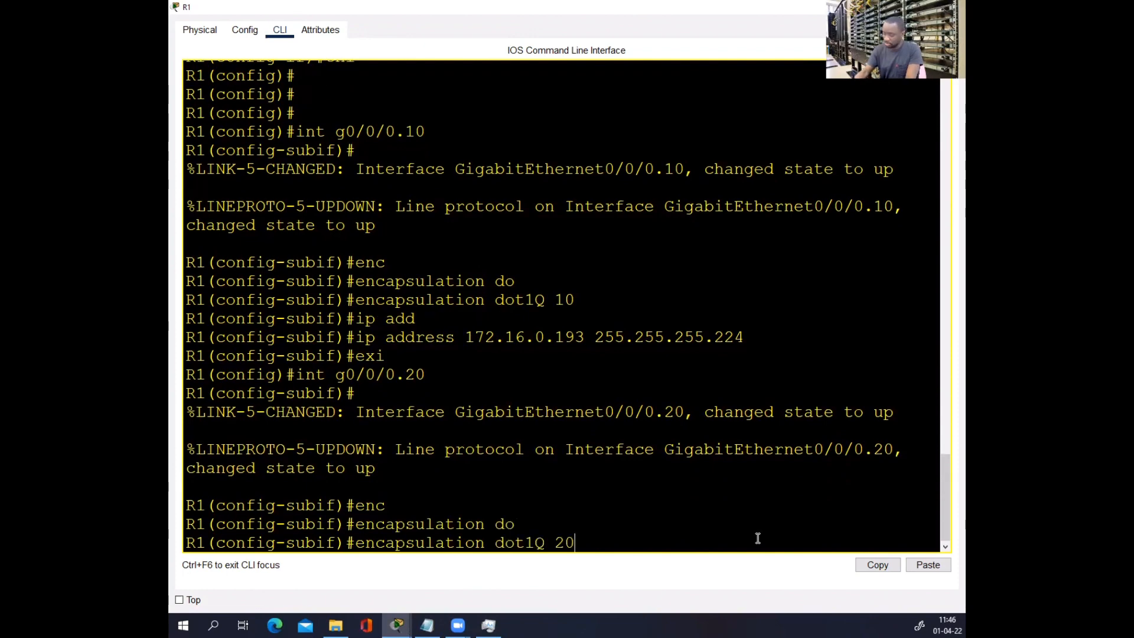
{"action": "key", "text": "Return"}
- Start the ip address command for g0/0/0.20 and copy VLAN 20 RH's first host address, 172.16.0.241, from the Notepad notes
{"action": "type", "text": "ip add"}
{"action": "key", "text": "Tab"}
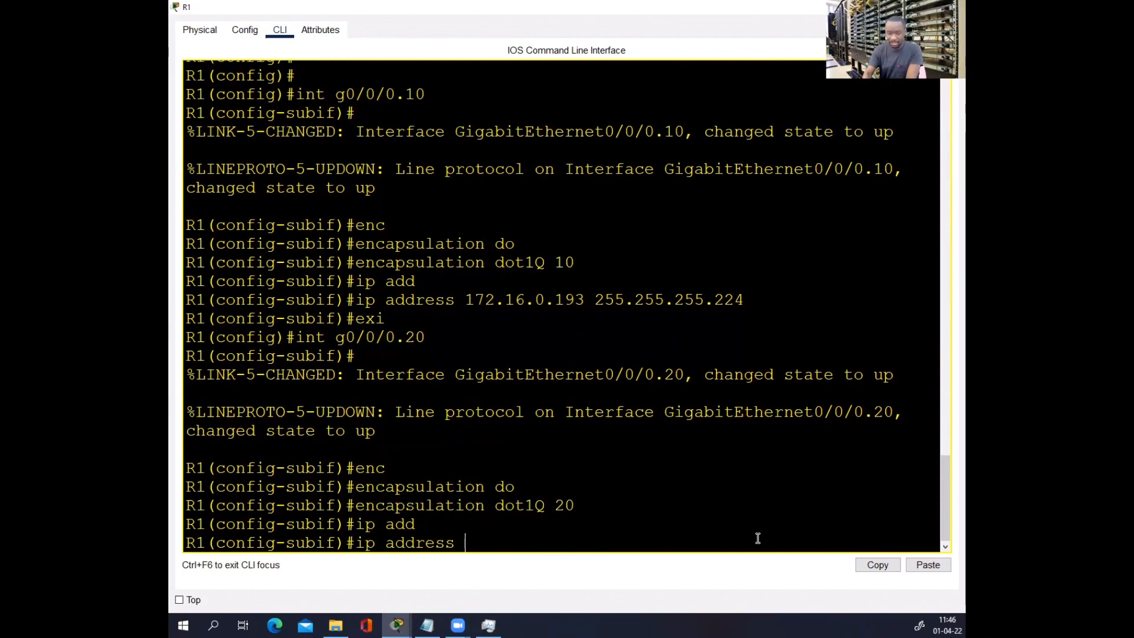
{"action": "left_click", "coordinate": [418, 624]}
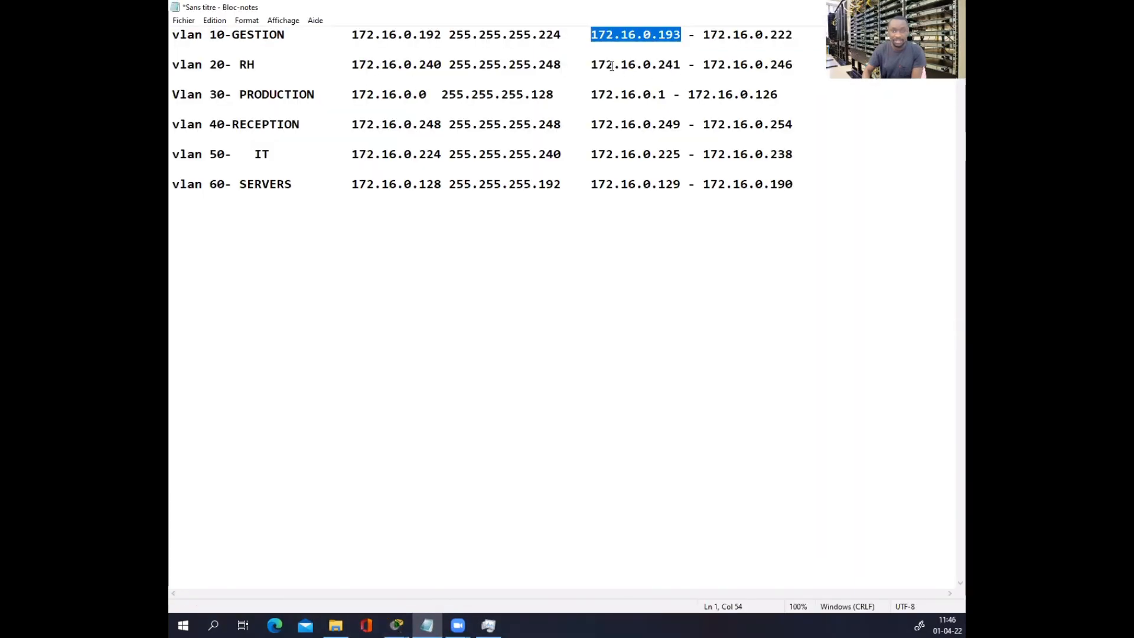
{"action": "left_click_drag", "start_coordinate": [594, 64], "coordinate": [682, 65]}
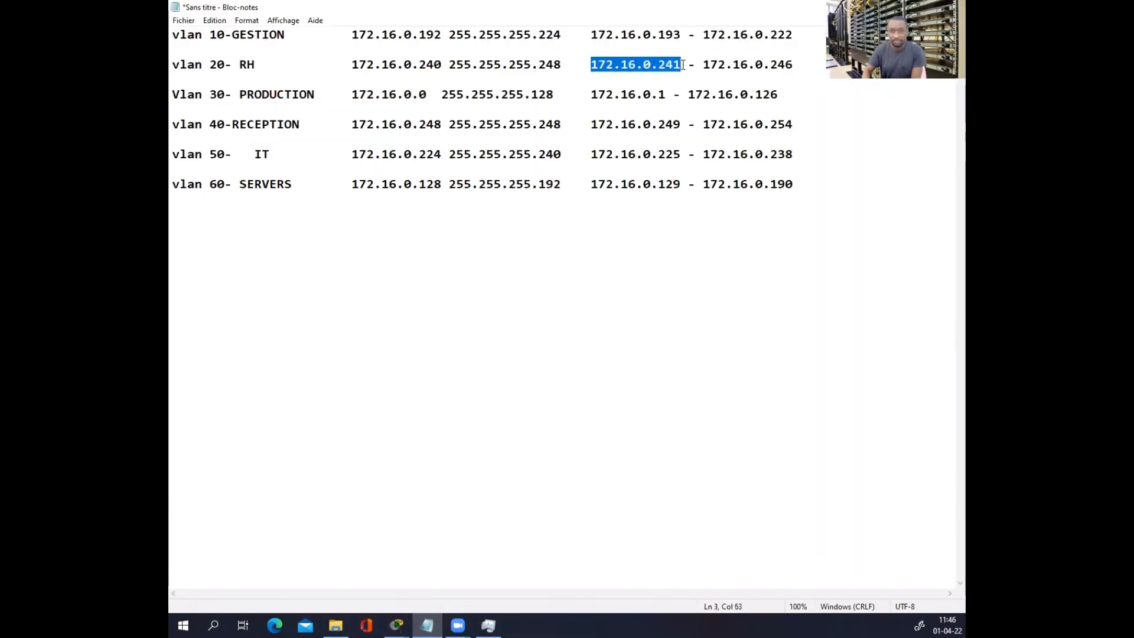
{"action": "right_click", "coordinate": [667, 65]}
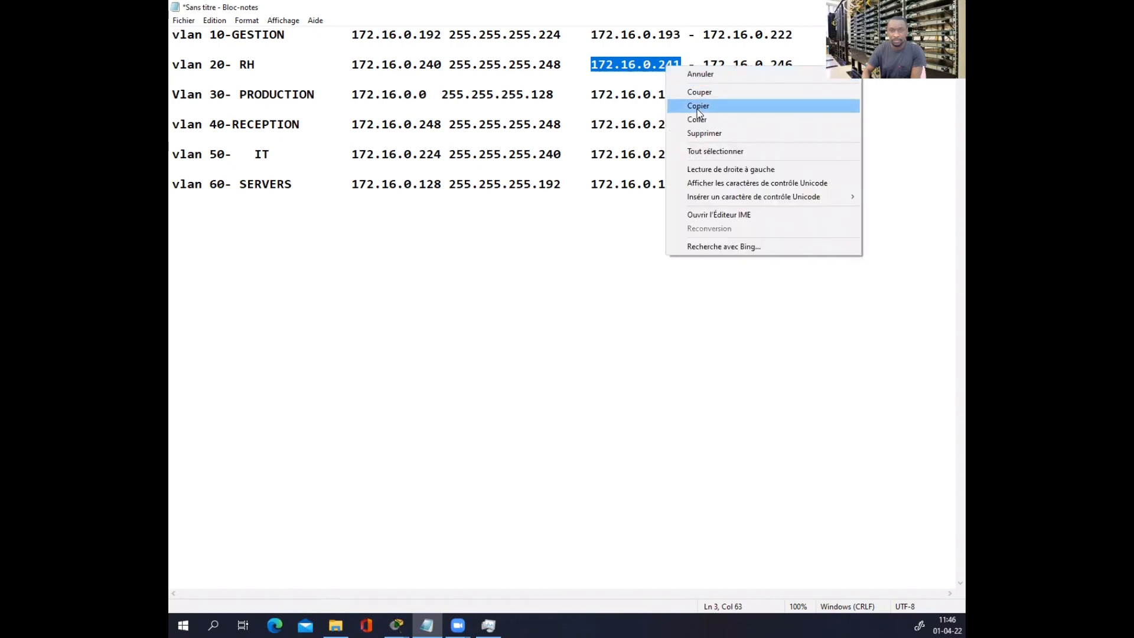
{"action": "left_click", "coordinate": [698, 109]}
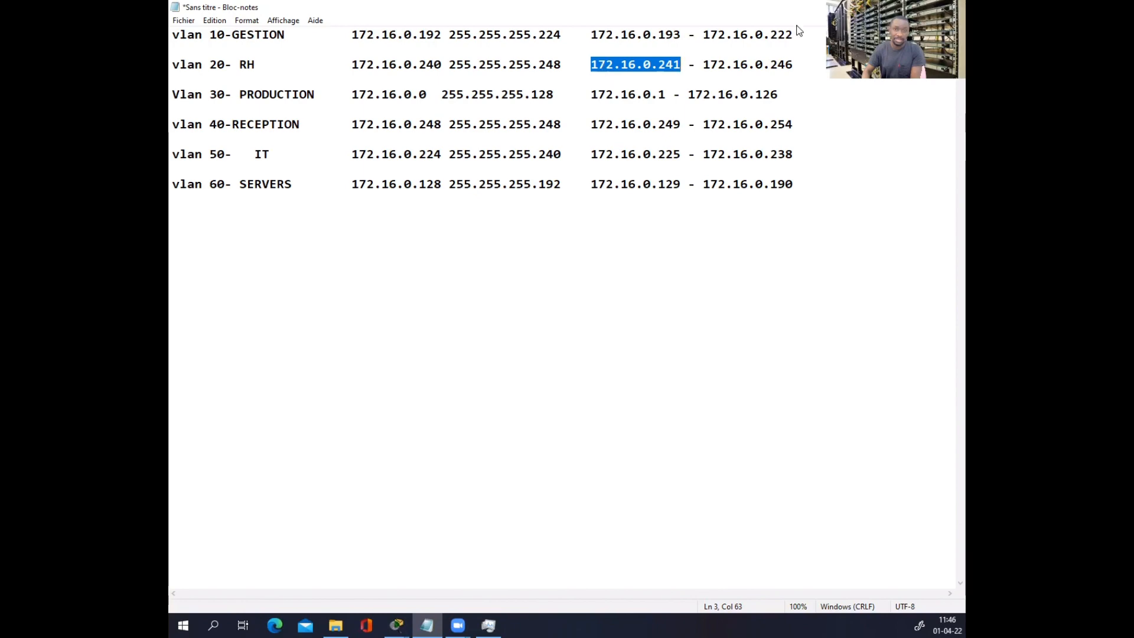
- Return to R1's command line, assign 172.16.0.241 with mask 255.255.255.248 to g0/0/0.20, and exit the subinterface configuration
{"action": "left_click", "coordinate": [894, 7]}
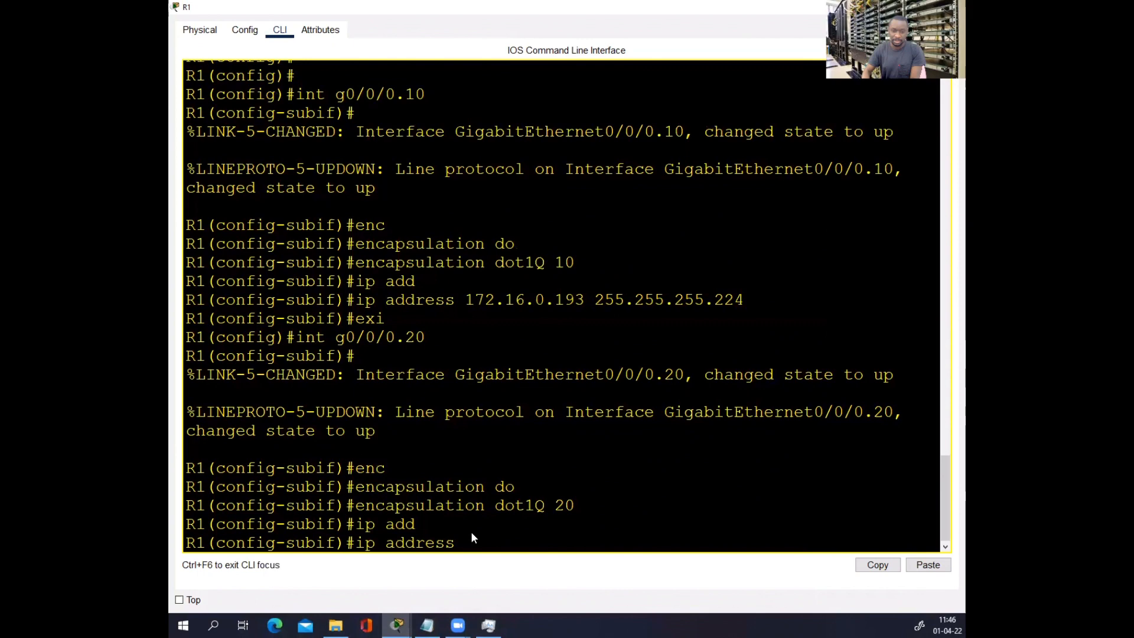
{"action": "right_click", "coordinate": [472, 533]}
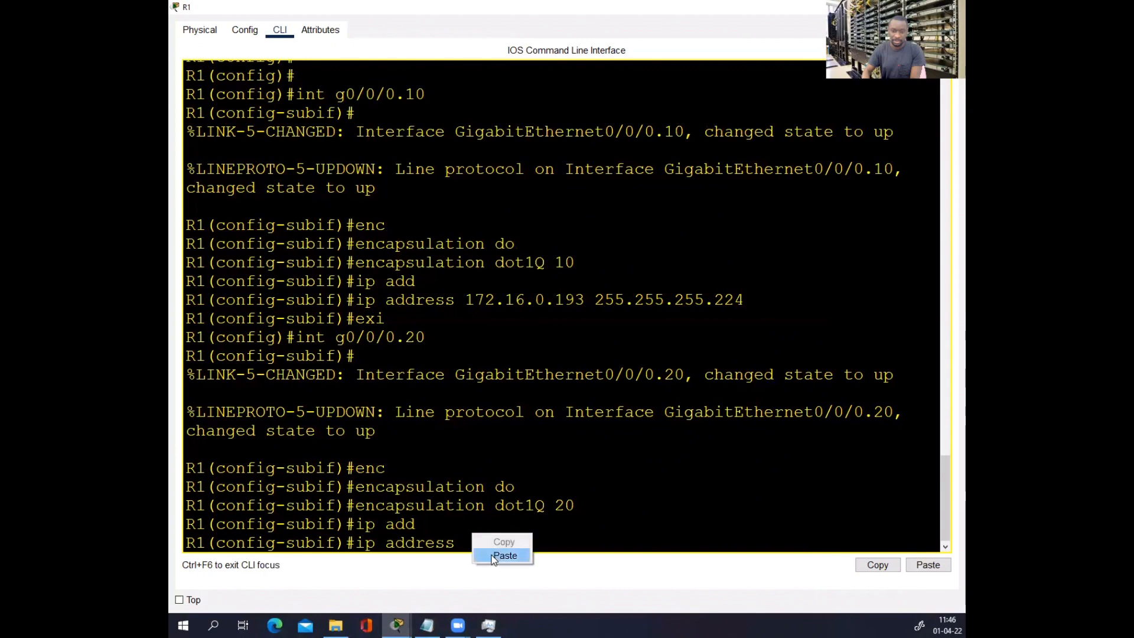
{"action": "left_click", "coordinate": [491, 555]}
{"action": "type", "text": "255.0"}
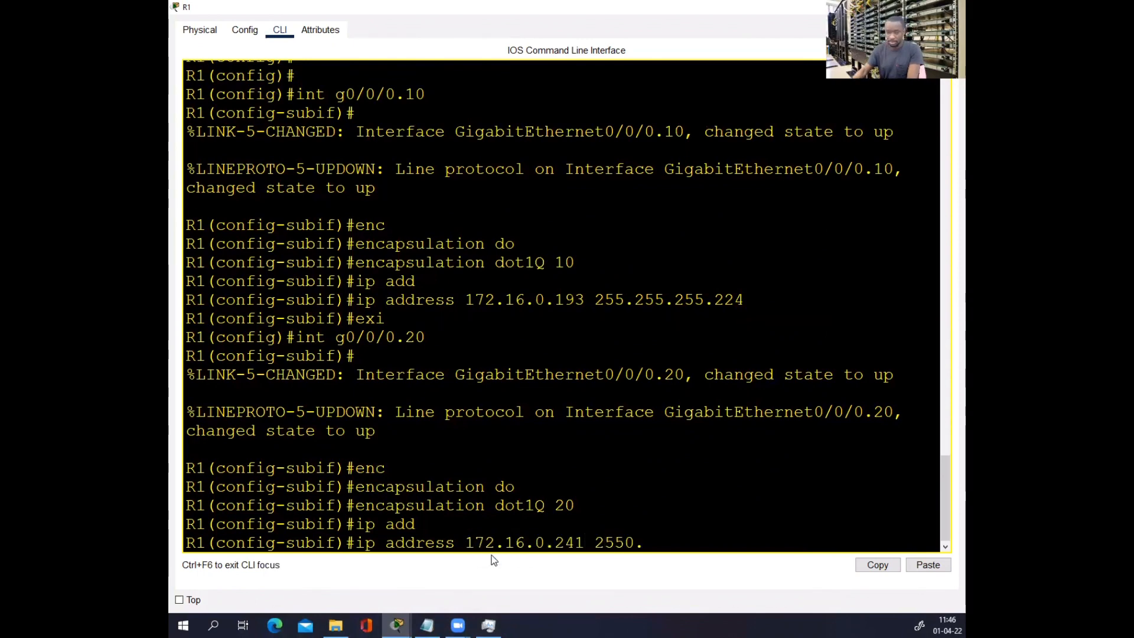
{"action": "key", "text": "BackSpace"}
{"action": "type", "text": "255.255.2"}
{"action": "type", "text": "48"}
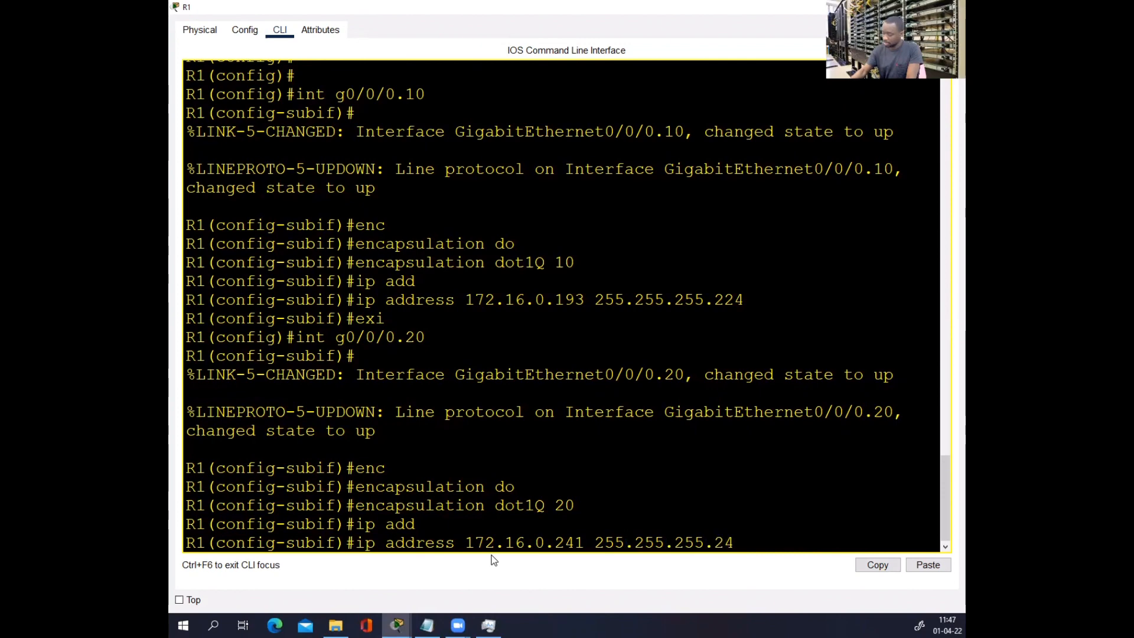
{"action": "key", "text": "Return"}
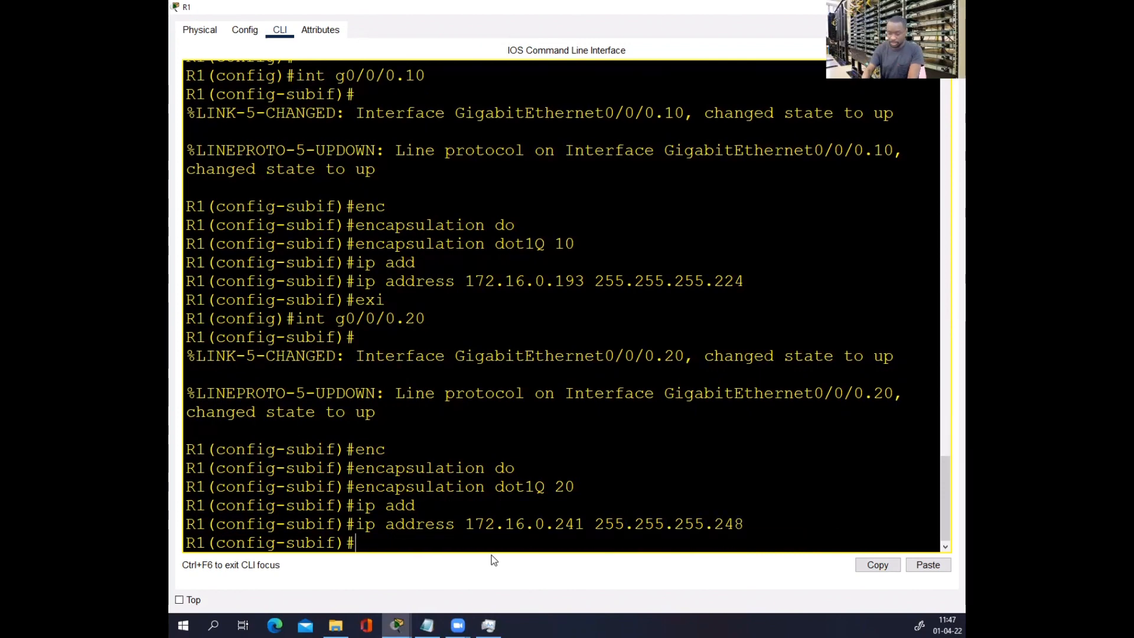
{"action": "type", "text": "exi"}
{"action": "key", "text": "Return"}
{"action": "key", "text": "Return"}
{"action": "key", "text": "Return"}
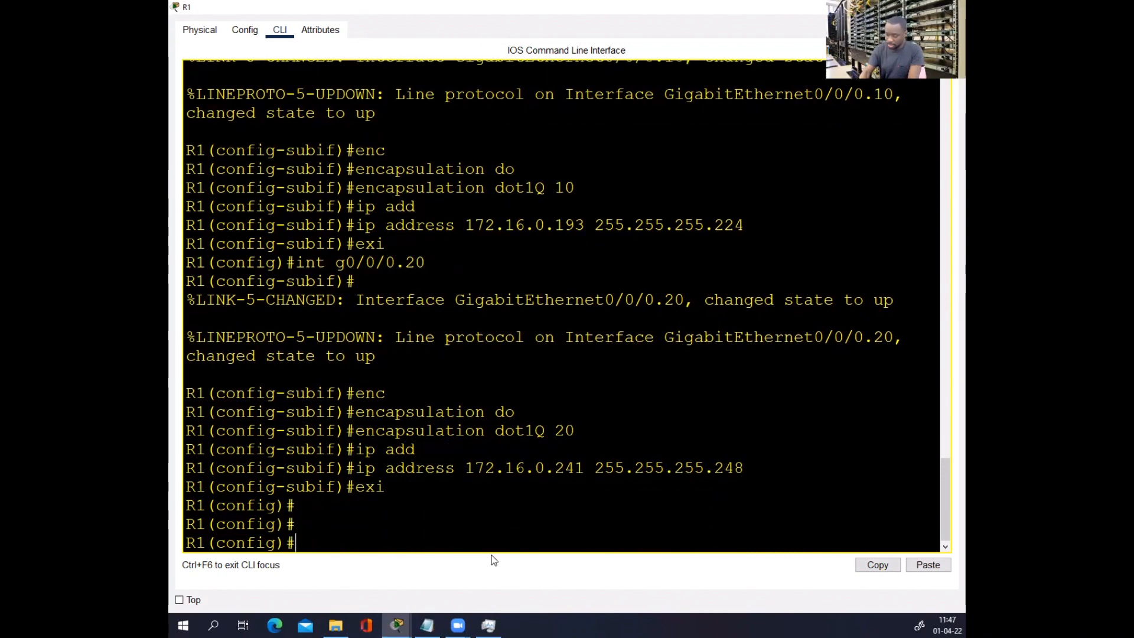
- Create subinterface g0/0/0.30 on R1 and set its encapsulation to dot1Q 30
{"action": "type", "text": "int g0/0/"}
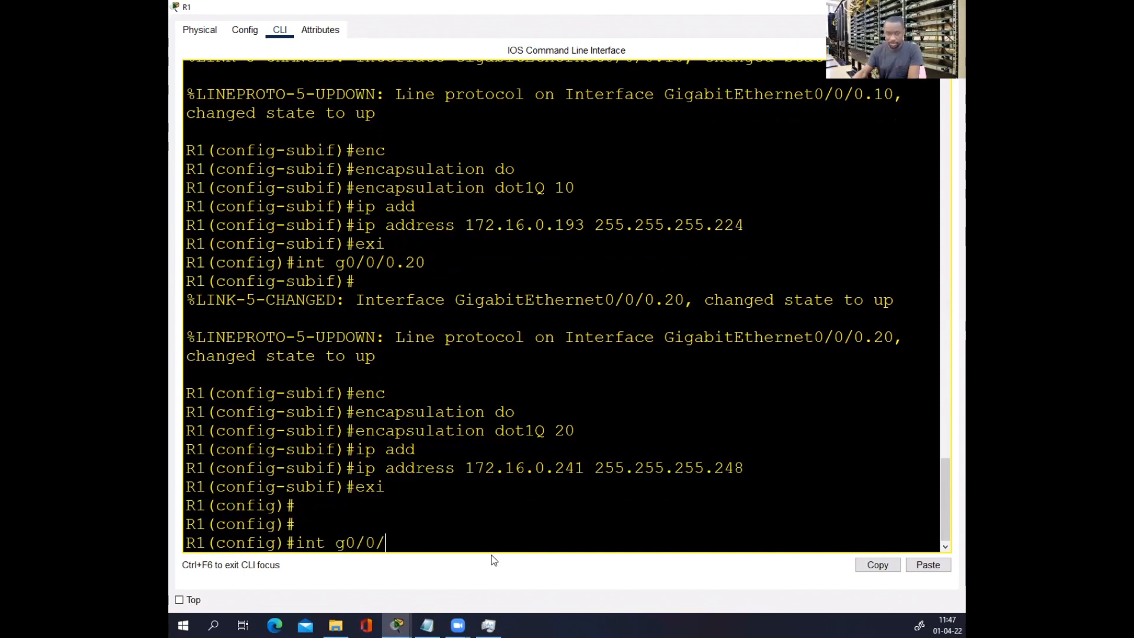
{"action": "type", "text": "0.30"}
{"action": "key", "text": "Return"}
{"action": "type", "text": "en"}
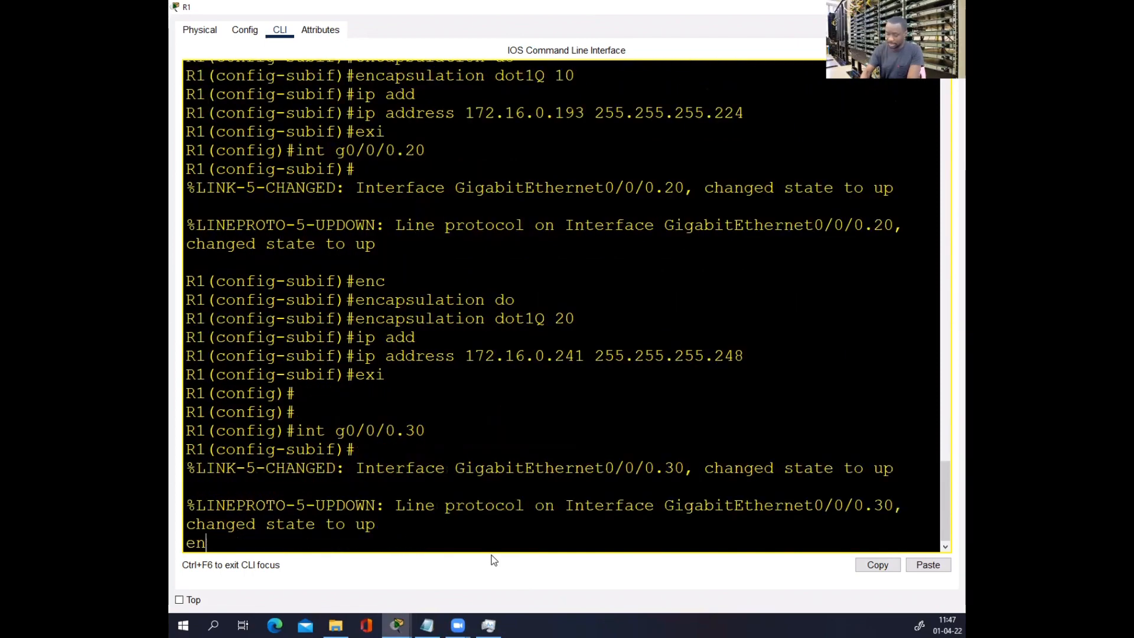
{"action": "key", "text": "Tab"}
{"action": "type", "text": "do"}
{"action": "key", "text": "Tab"}
{"action": "type", "text": "30"}
{"action": "key", "text": "Return"}
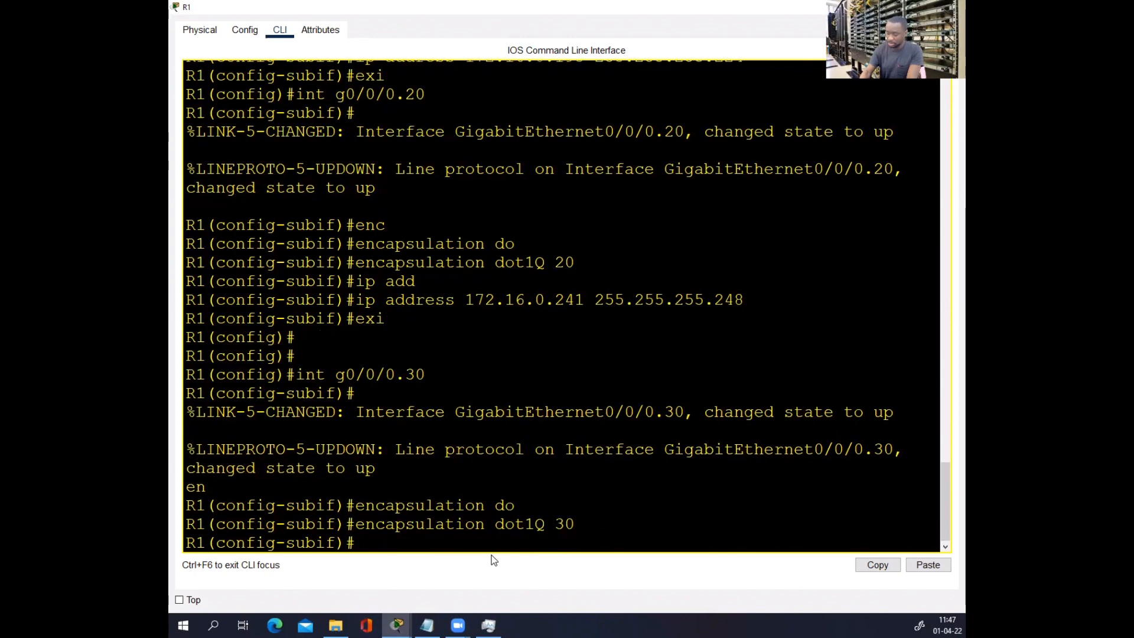
- Start the ip address command for g0/0/0.30 and copy VLAN 30 PRODUCTION's first host address, 172.16.0.1, from the Notepad notes
{"action": "type", "text": "ip add"}
{"action": "key", "text": "Tab"}
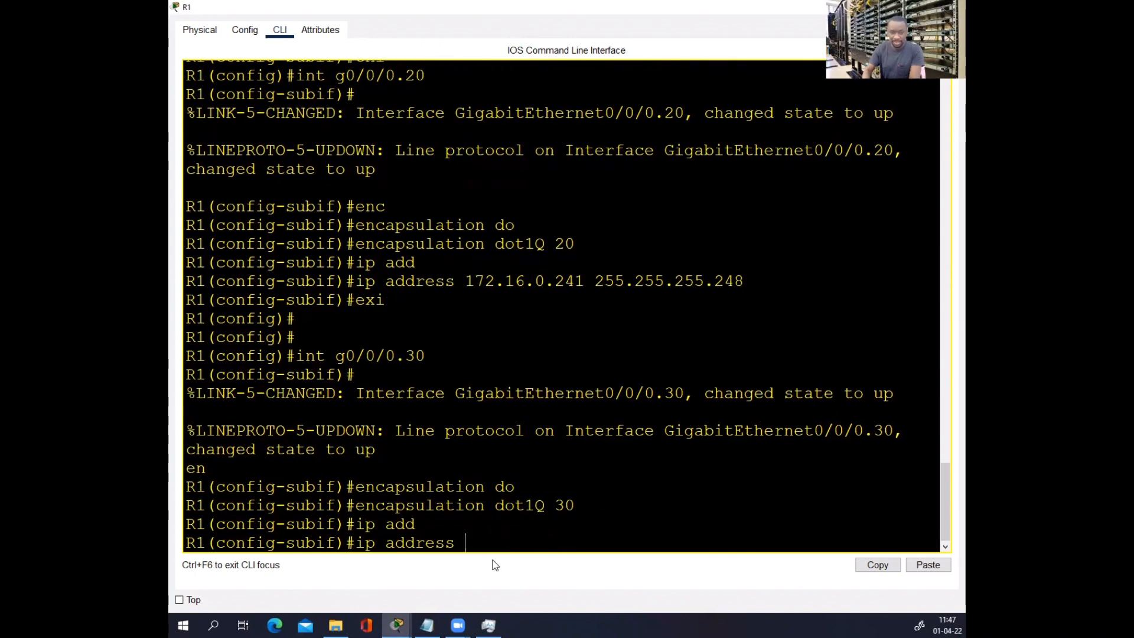
{"action": "left_click", "coordinate": [427, 623]}
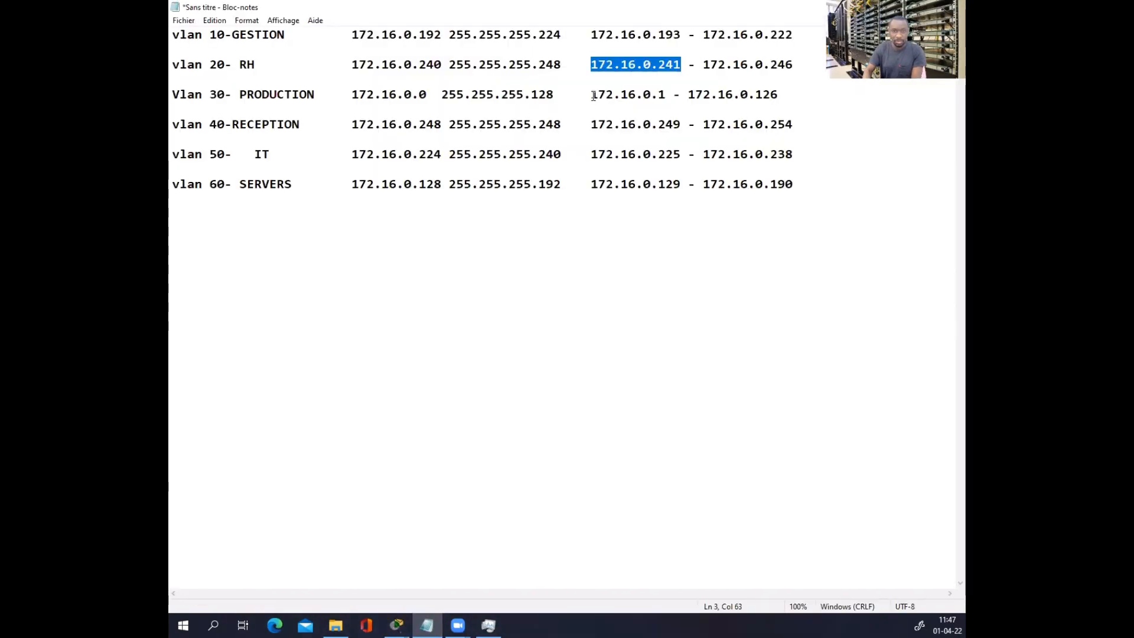
{"action": "left_click_drag", "start_coordinate": [592, 96], "coordinate": [662, 95]}
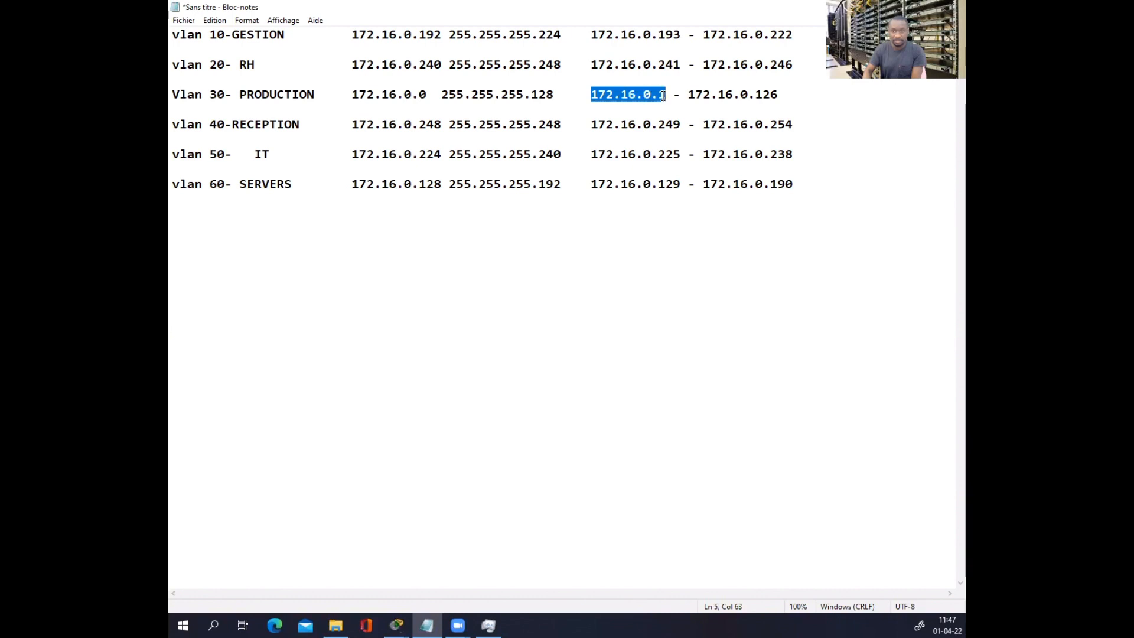
{"action": "right_click", "coordinate": [664, 100]}
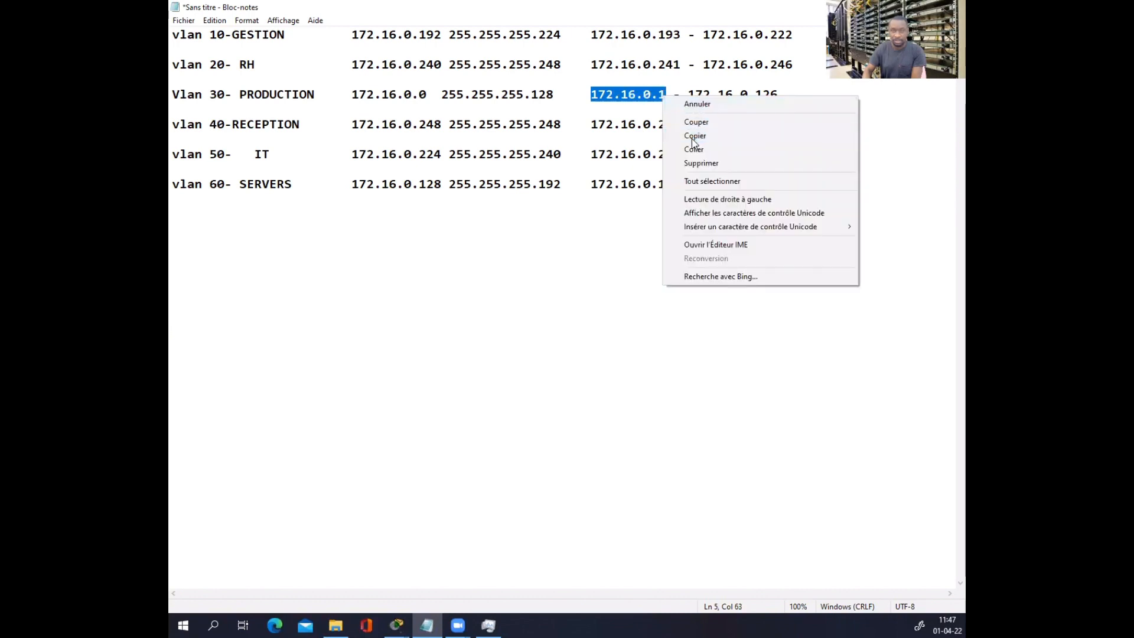
{"action": "left_click", "coordinate": [691, 135]}
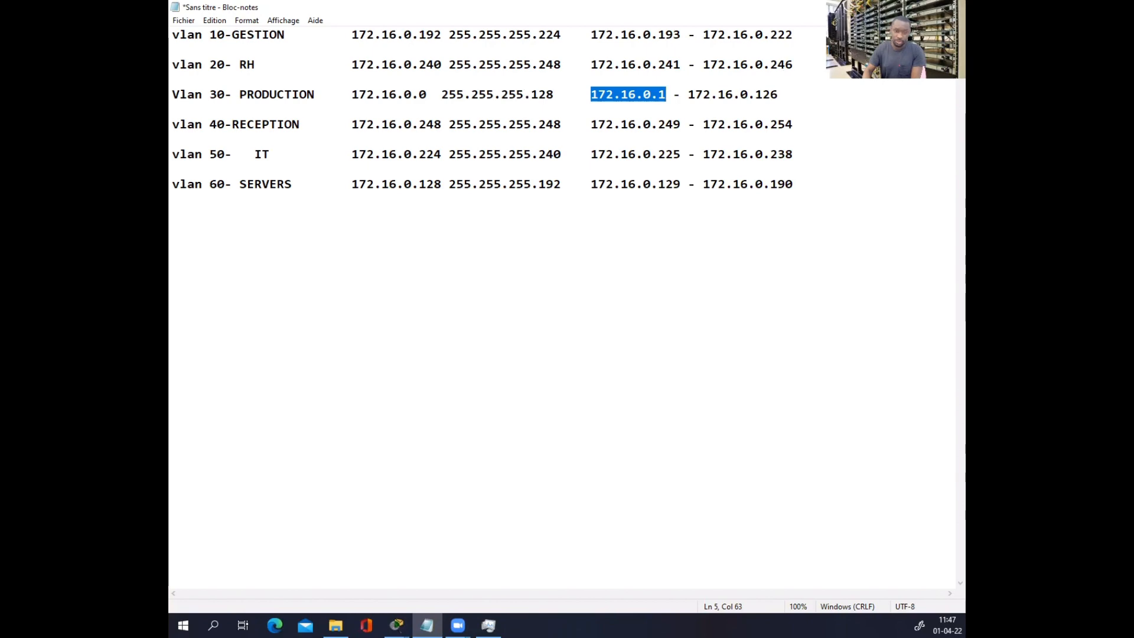
- Return to R1's command line and assign 172.16.0.1 with mask 255.255.255.128 to subinterface g0/0/0.30
{"action": "key", "text": "alt+Tab"}
{"action": "right_click", "coordinate": [475, 541]}
{"action": "left_click", "coordinate": [497, 561]}
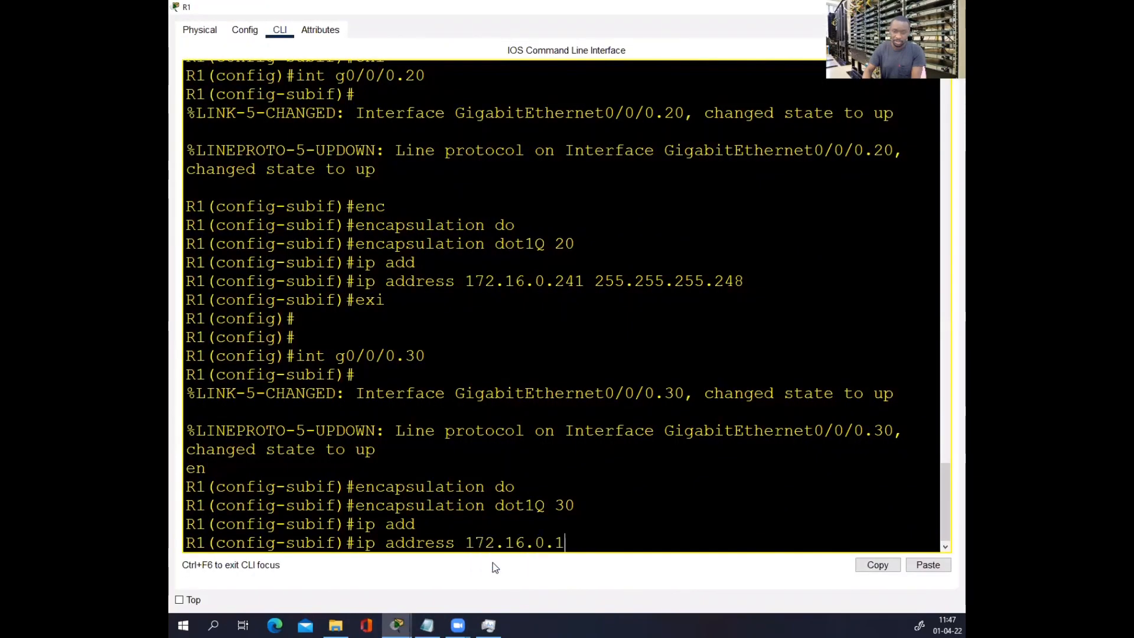
{"action": "type", "text": "255.255."}
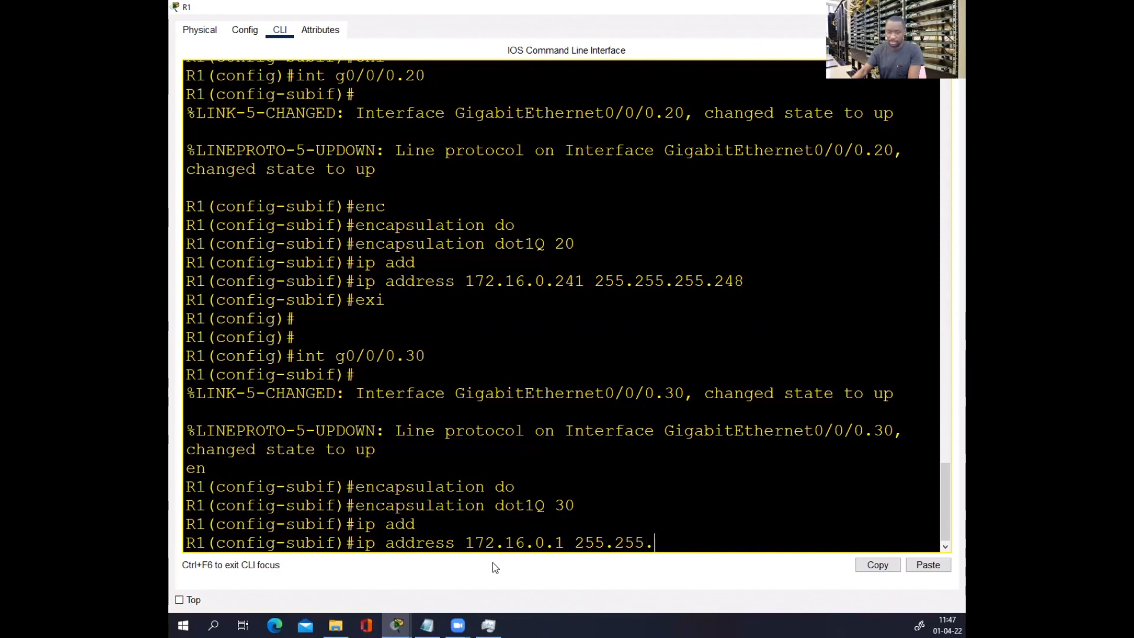
{"action": "type", "text": "255.128"}
{"action": "key", "text": "Return"}
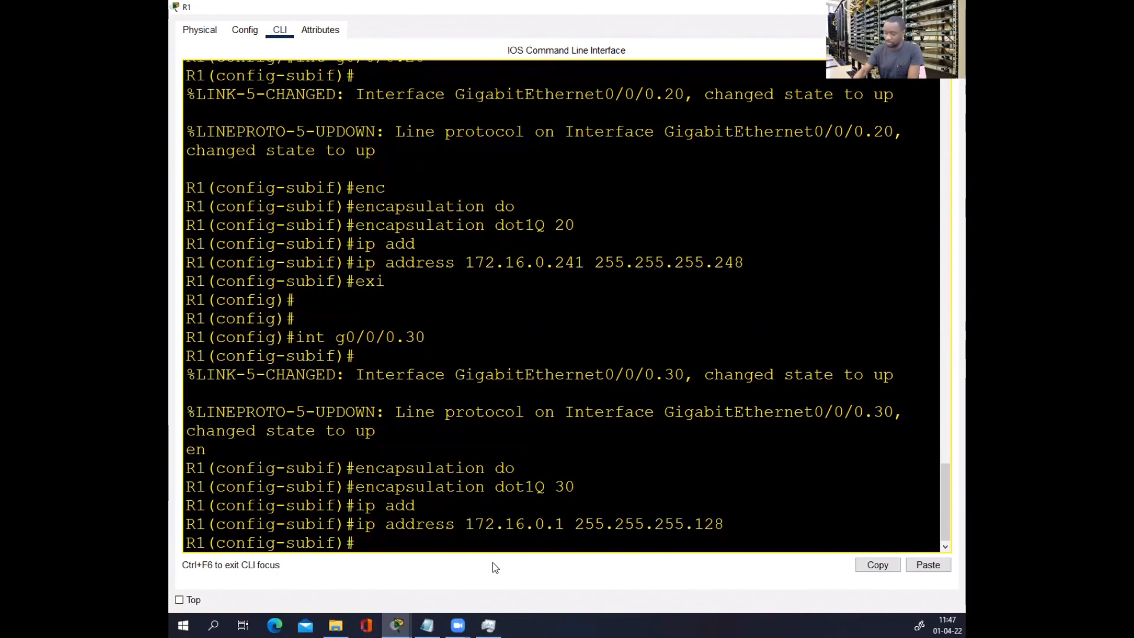
- Exit the g0/0/0.30 subinterface configuration and create subinterface g0/0/0.40 on R1
{"action": "type", "text": "exi"}
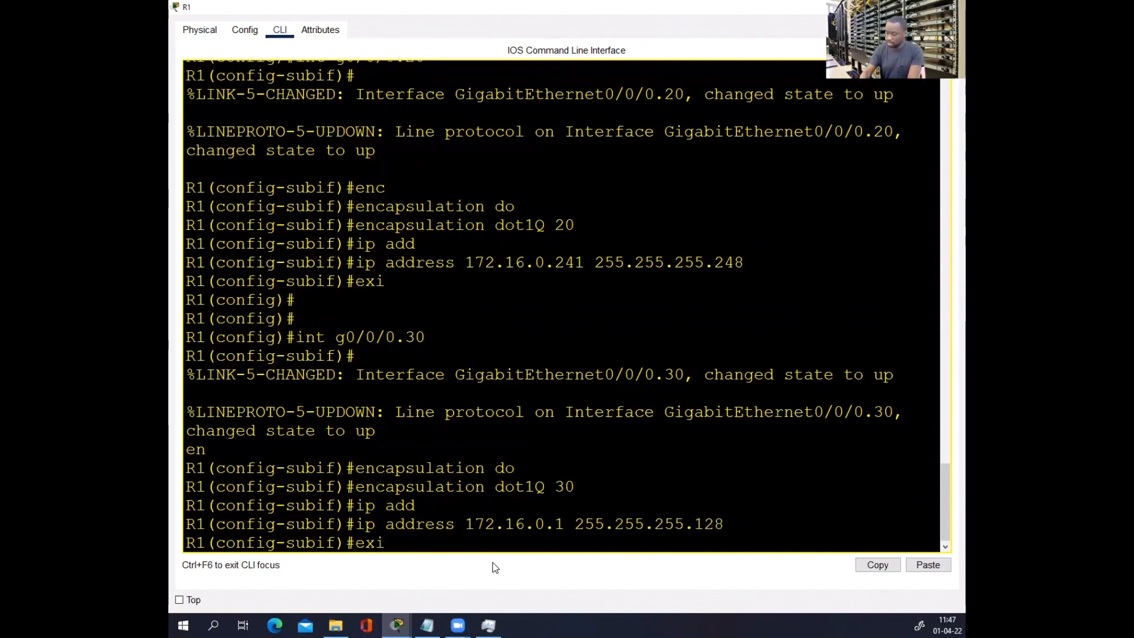
{"action": "key", "text": "Return"}
{"action": "type", "text": "int g0/"}
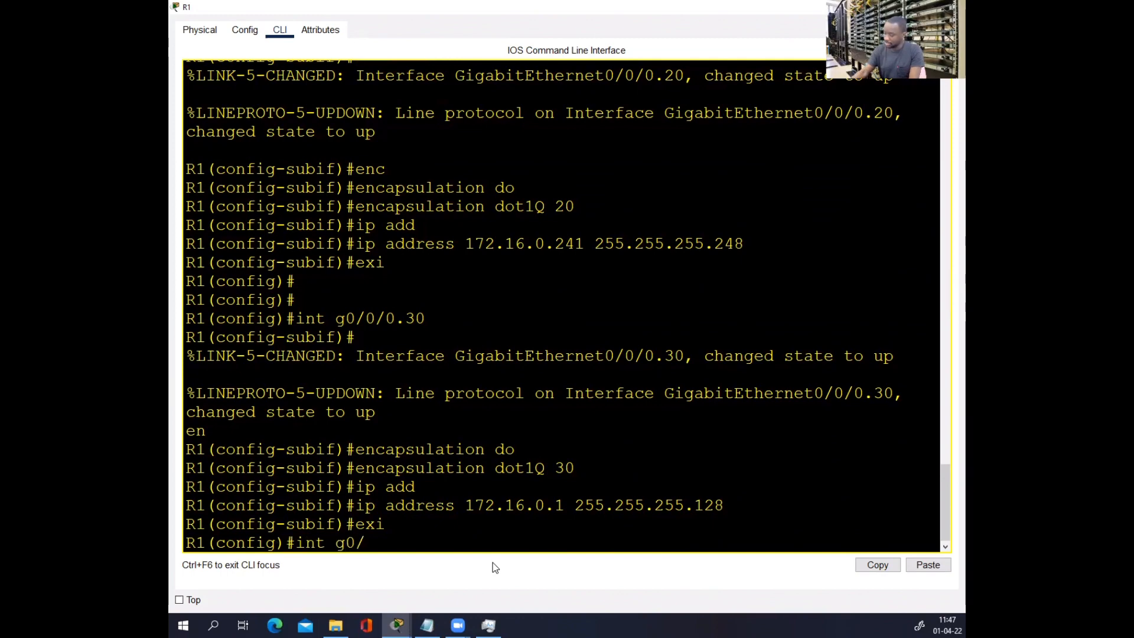
{"action": "type", "text": "0"}
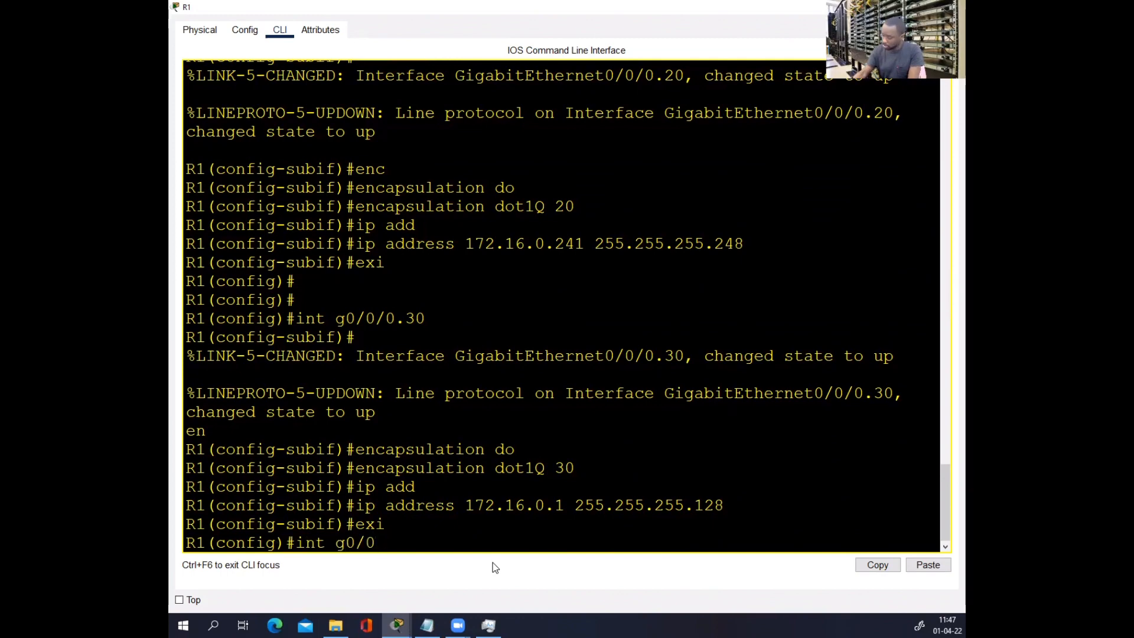
{"action": "type", "text": "/0."}
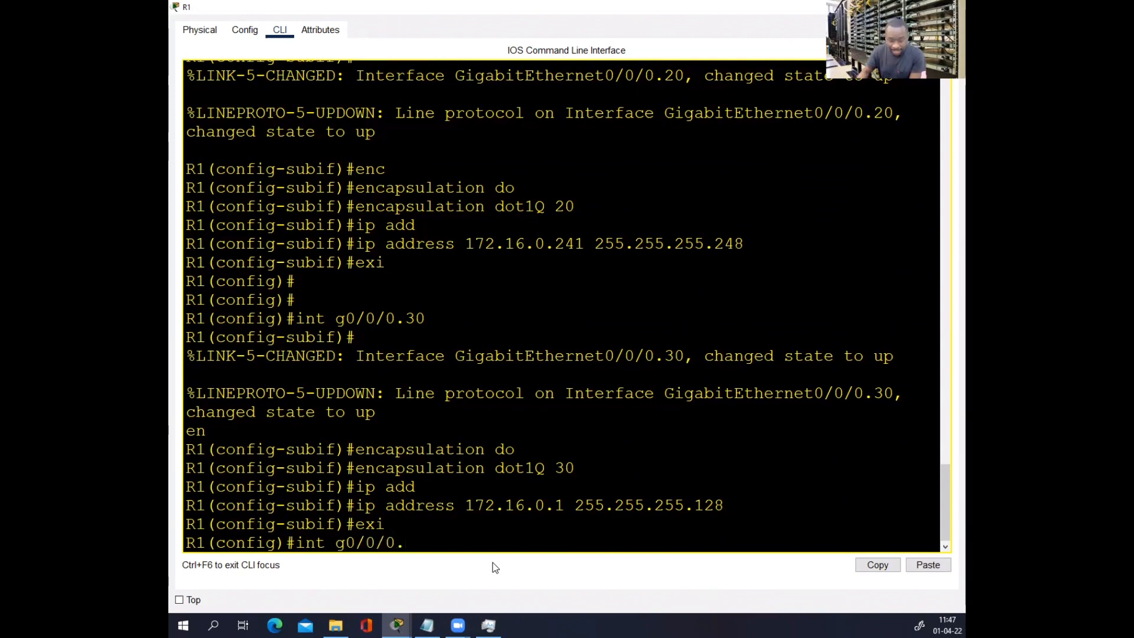
{"action": "type", "text": ".40"}
{"action": "key", "text": "Return"}
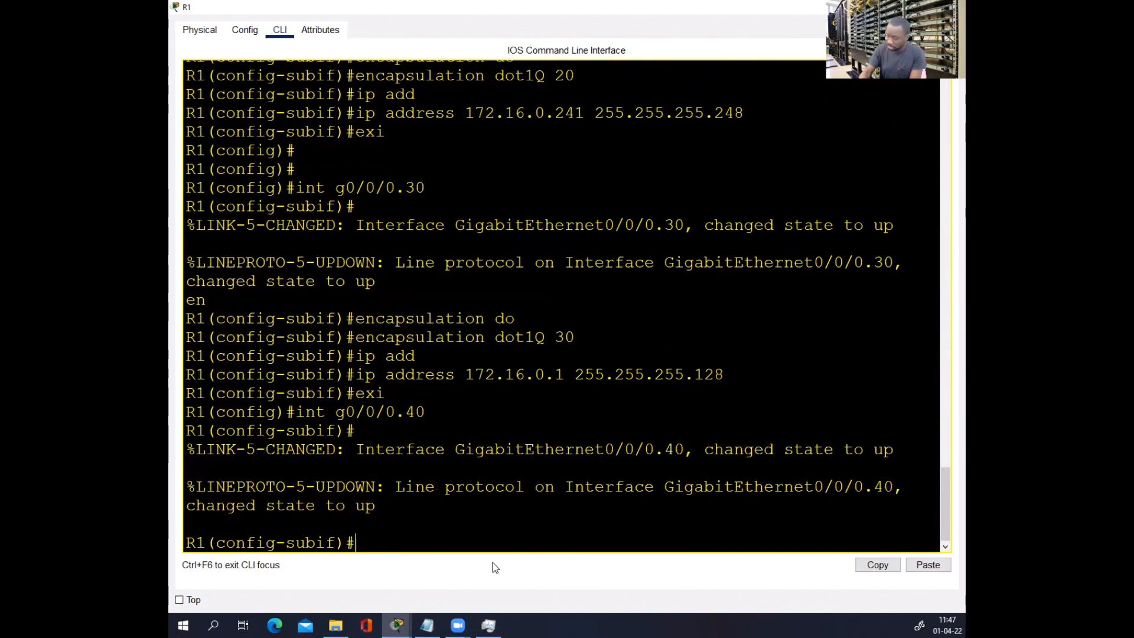
{"action": "type", "text": "ip add"}
{"action": "key", "text": "Tab"}
{"action": "type", "text": "--"}
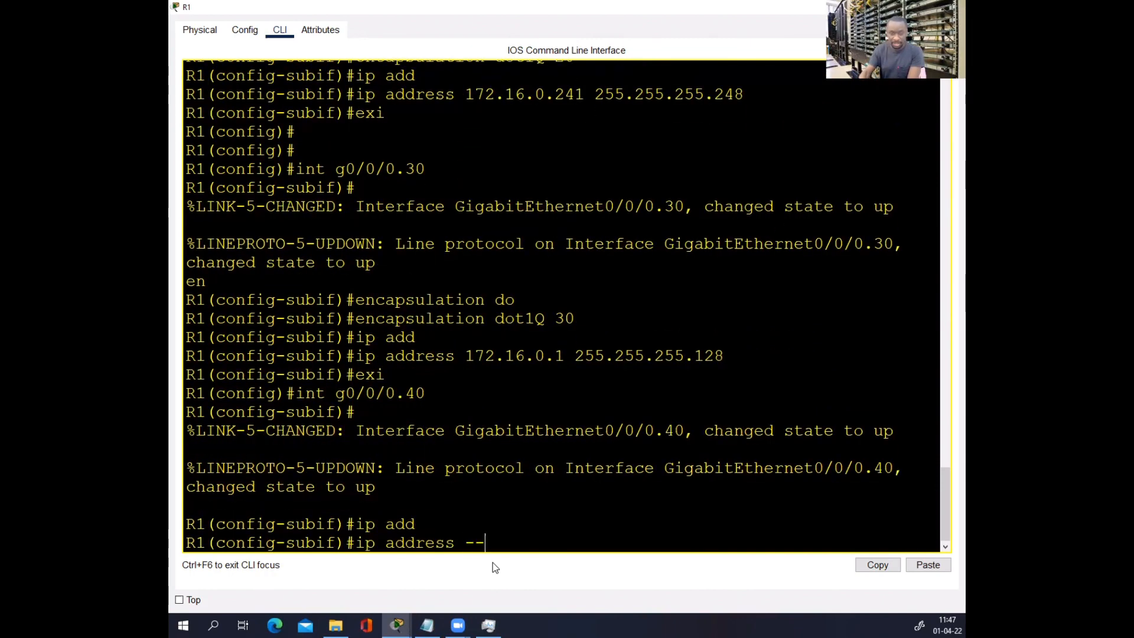
{"action": "type", "text": "-"}
{"action": "key", "text": "BackSpace"}
{"action": "key", "text": "BackSpace"}
{"action": "key", "text": "BackSpace"}
{"action": "key", "text": "BackSpace"}
{"action": "key", "text": "BackSpace"}
{"action": "key", "text": "BackSpace"}
{"action": "key", "text": "BackSpace"}
{"action": "key", "text": "BackSpace"}
{"action": "key", "text": "BackSpace"}
{"action": "key", "text": "BackSpace"}
{"action": "key", "text": "BackSpace"}
{"action": "key", "text": "BackSpace"}
{"action": "key", "text": "BackSpace"}
{"action": "key", "text": "BackSpace"}
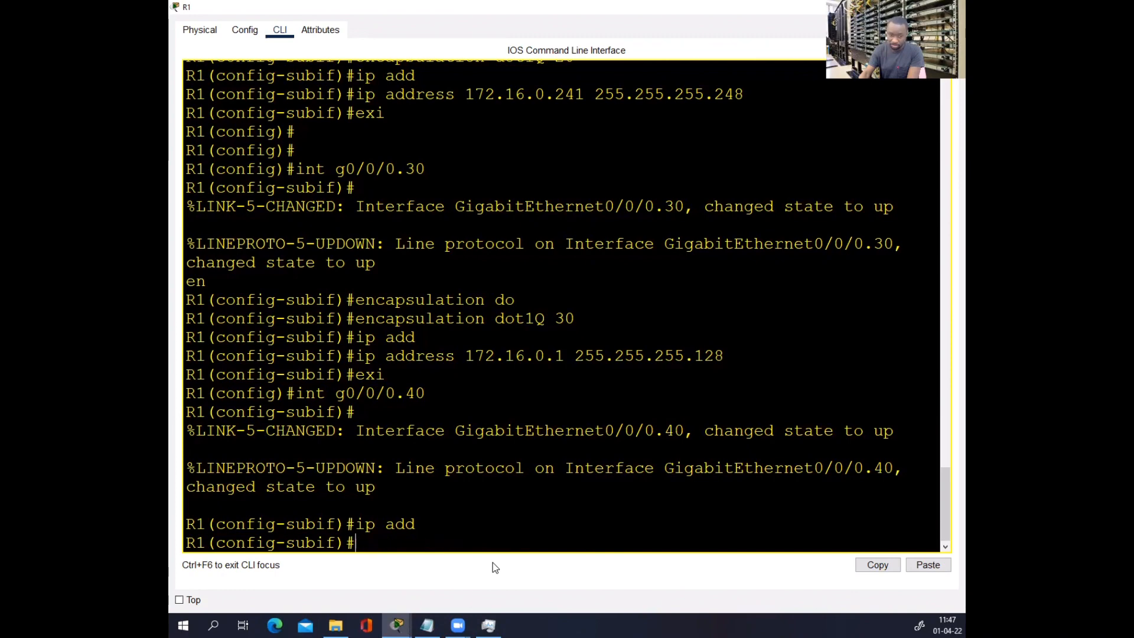
- Set the encapsulation of subinterface g0/0/0.40 to dot1Q 40
{"action": "type", "text": "enc"}
{"action": "key", "text": "Tab"}
{"action": "type", "text": "dio"}
{"action": "key", "text": "Tab"}
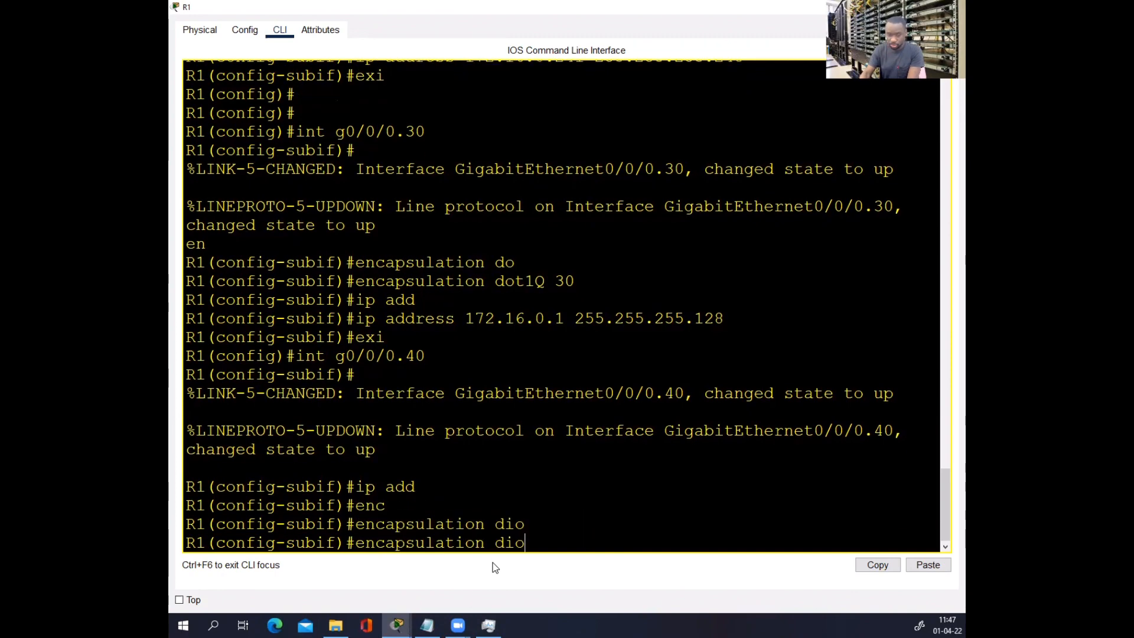
{"action": "key", "text": "BackSpace"}
{"action": "key", "text": "BackSpace"}
{"action": "key", "text": "Tab"}
{"action": "type", "text": "40"}
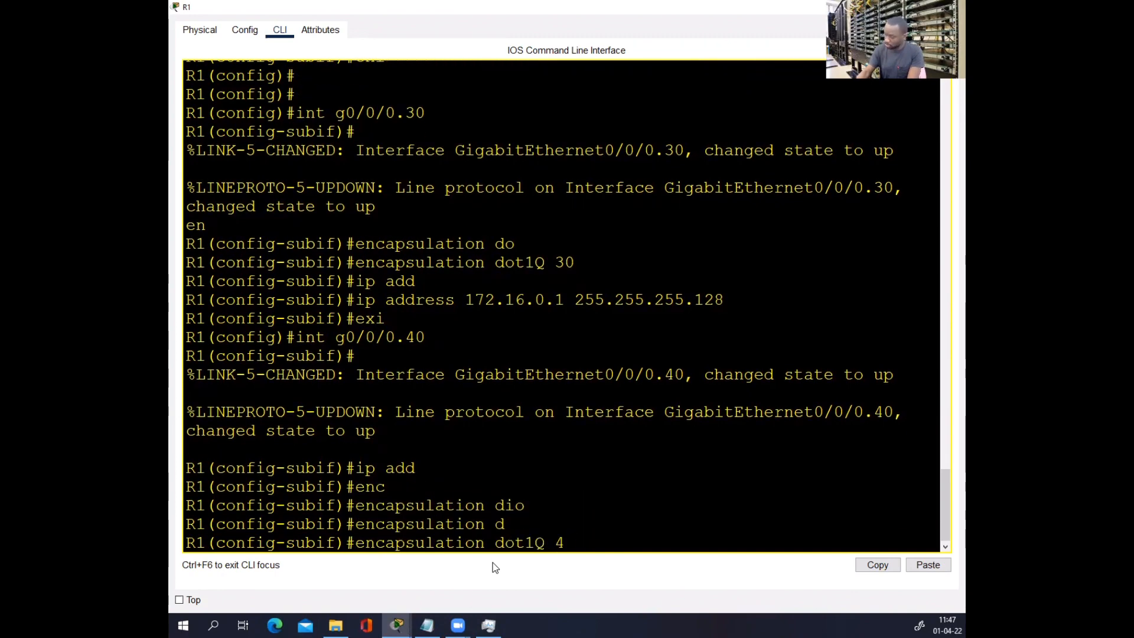
{"action": "key", "text": "Return"}
- Start the ip address command for g0/0/0.40 and copy VLAN 40 RECEPTION's first host address, 172.16.0.249, from the Notepad notes
{"action": "type", "text": "ip add"}
{"action": "key", "text": "Tab"}
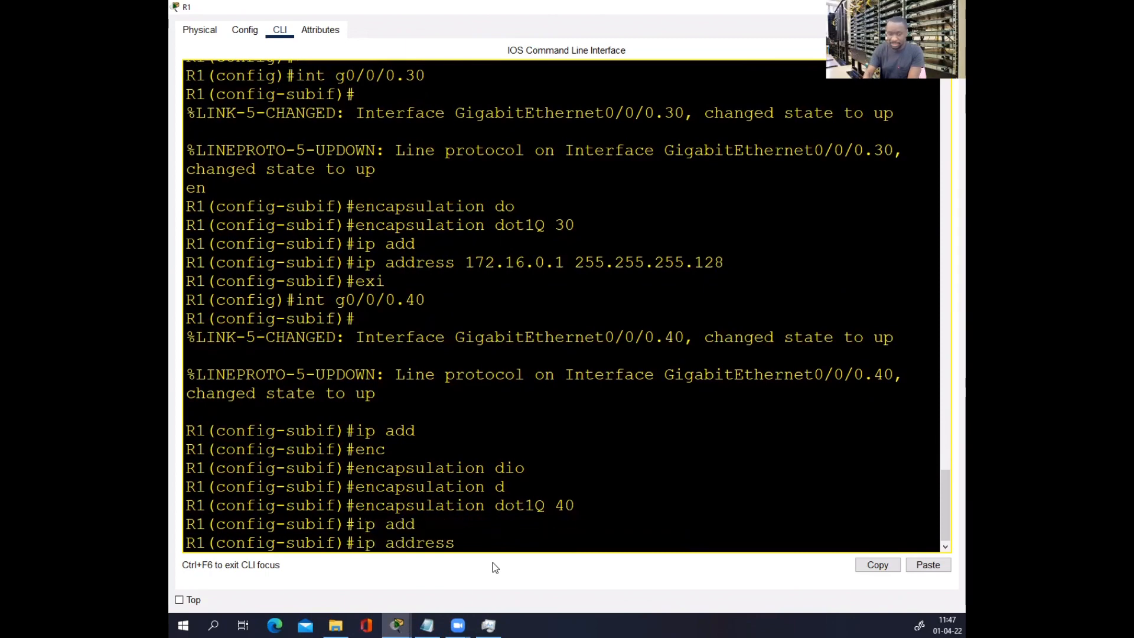
{"action": "left_click", "coordinate": [427, 625]}
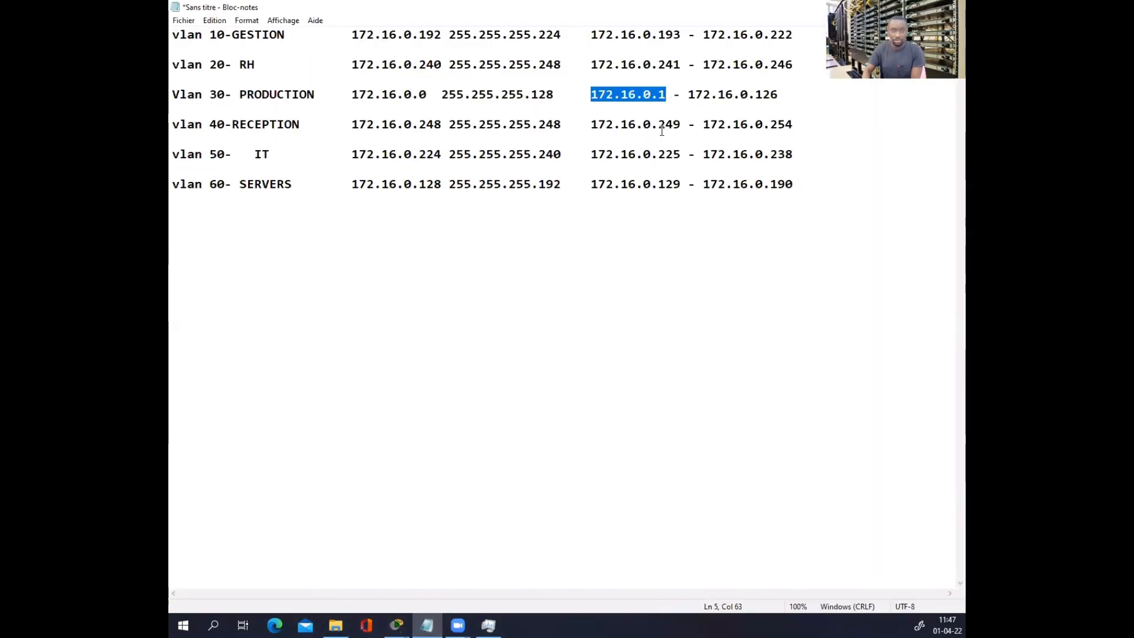
{"action": "left_click_drag", "start_coordinate": [591, 124], "coordinate": [681, 126]}
{"action": "key", "text": "ctrl+c"}
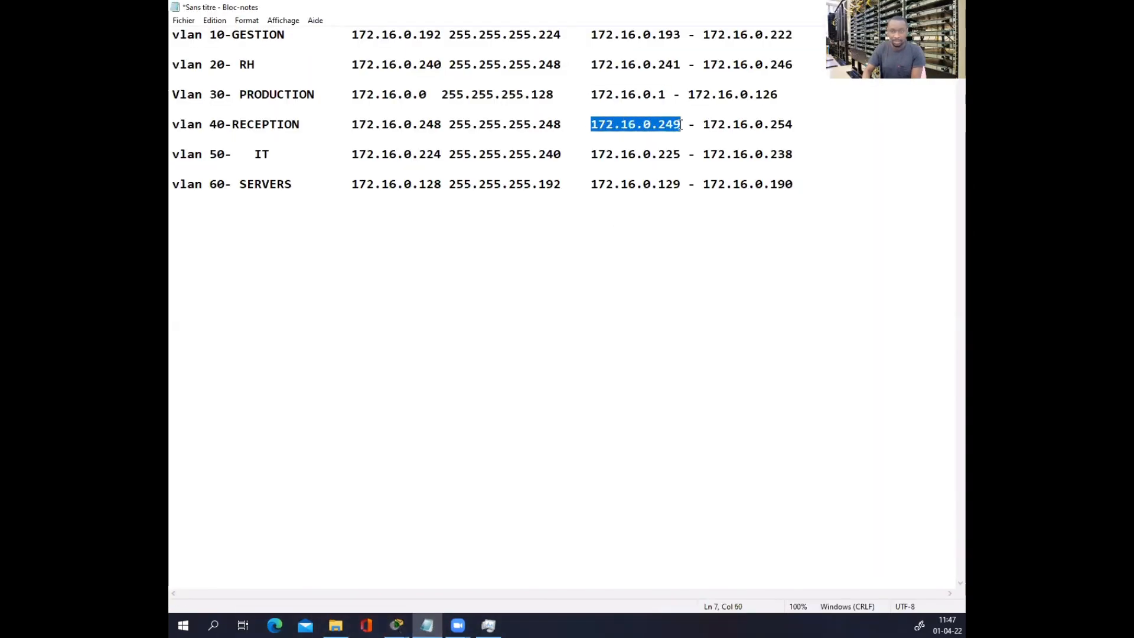
{"action": "right_click", "coordinate": [667, 122]}
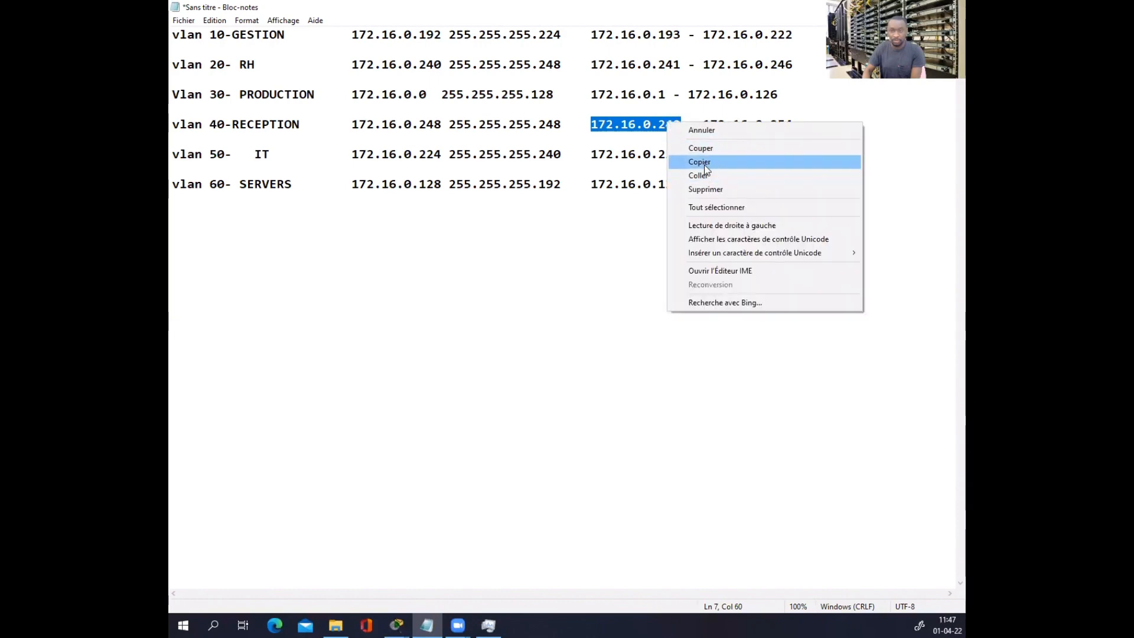
{"action": "left_click", "coordinate": [685, 162]}
- Return to R1's command line and paste 172.16.0.249 into the ip address command for g0/0/0.40
{"action": "key", "text": "alt+Tab"}
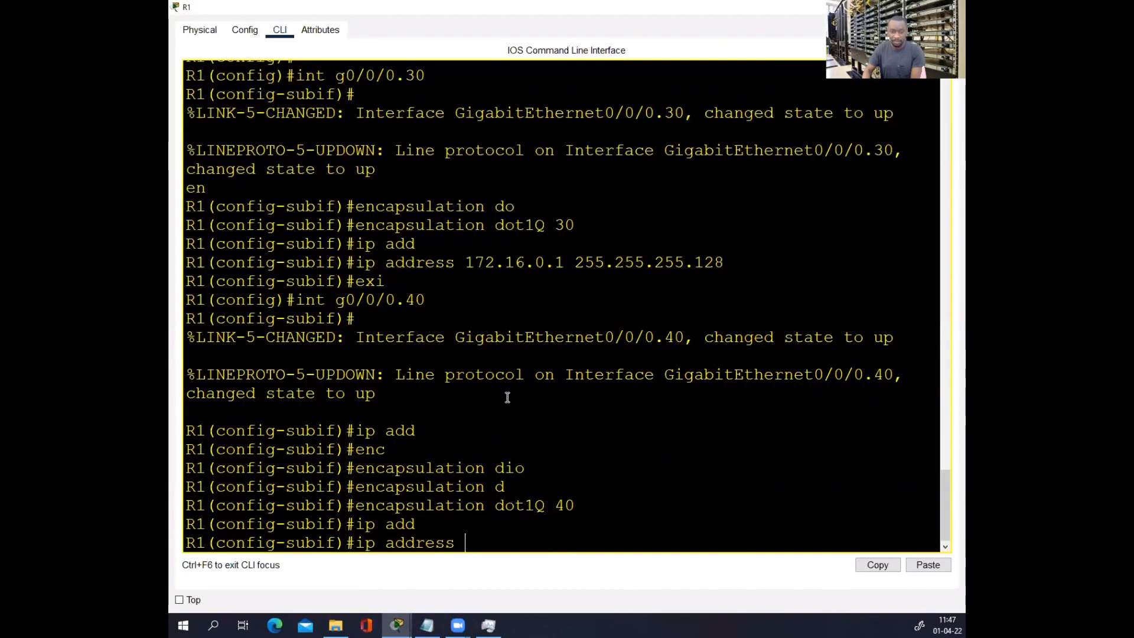
{"action": "right_click", "coordinate": [474, 531]}
{"action": "left_click", "coordinate": [505, 552]}
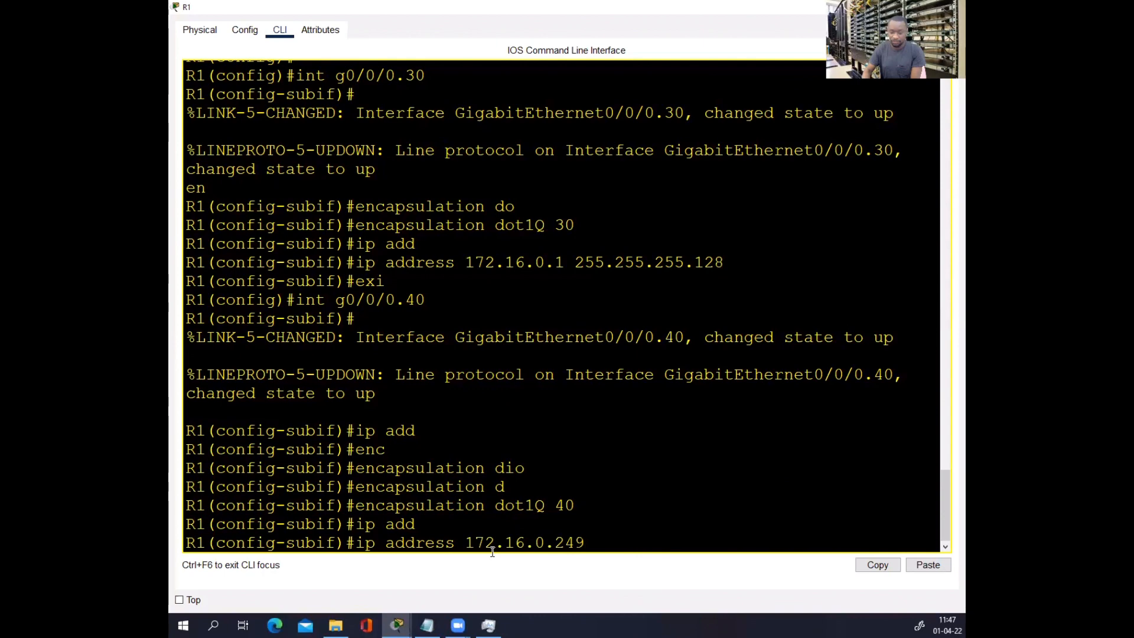
{"action": "key", "text": "alt+Tab"}
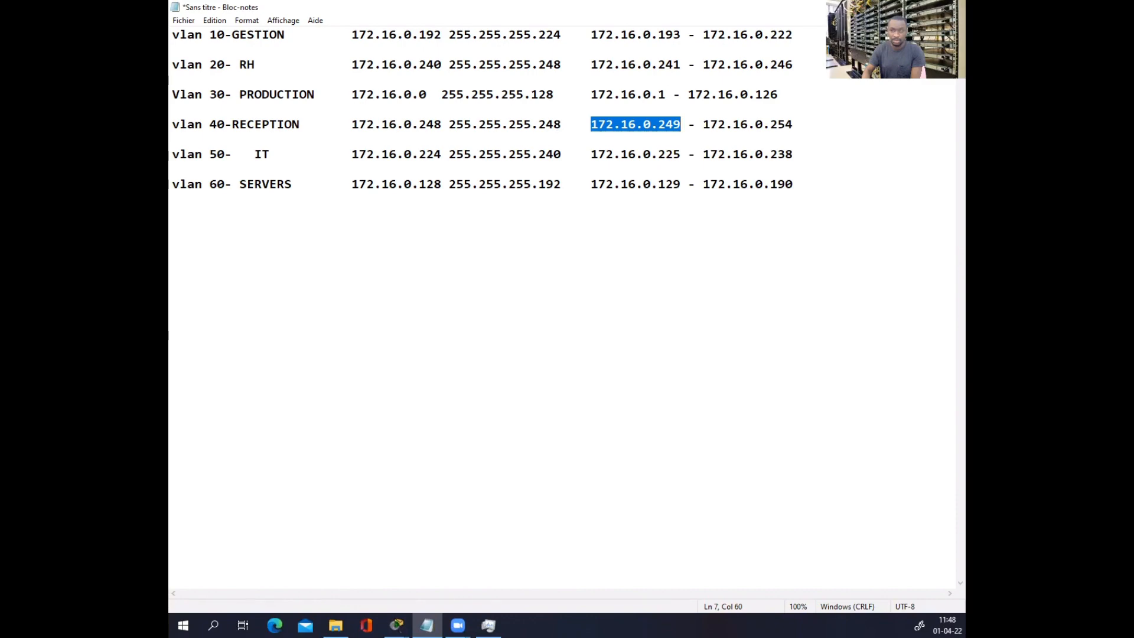
{"action": "key", "text": "alt+Tab"}
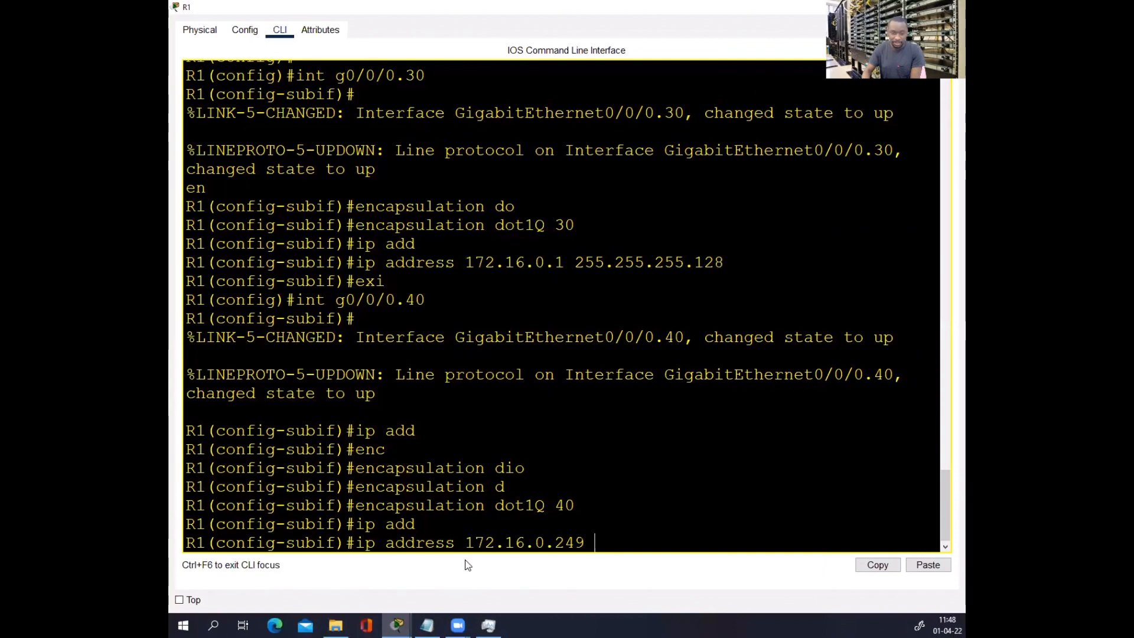
- Copy VLAN 40's mask 255.255.255.248 from the Notepad notes, paste it into R1's ip address command, and run the command
{"action": "left_click", "coordinate": [427, 625]}
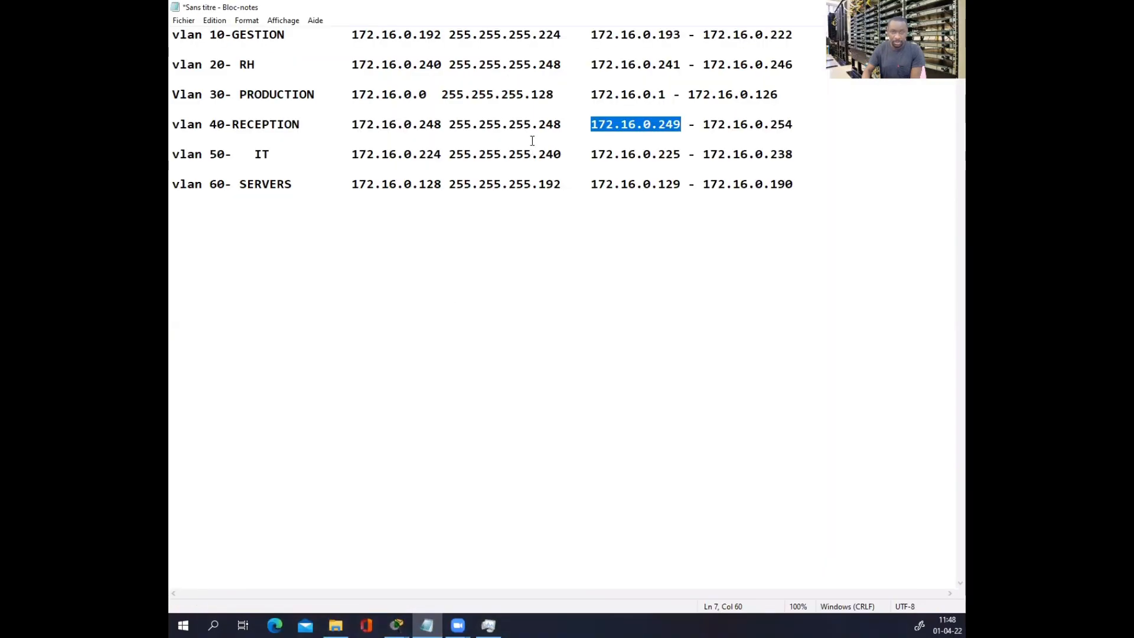
{"action": "left_click_drag", "start_coordinate": [562, 125], "coordinate": [450, 127]}
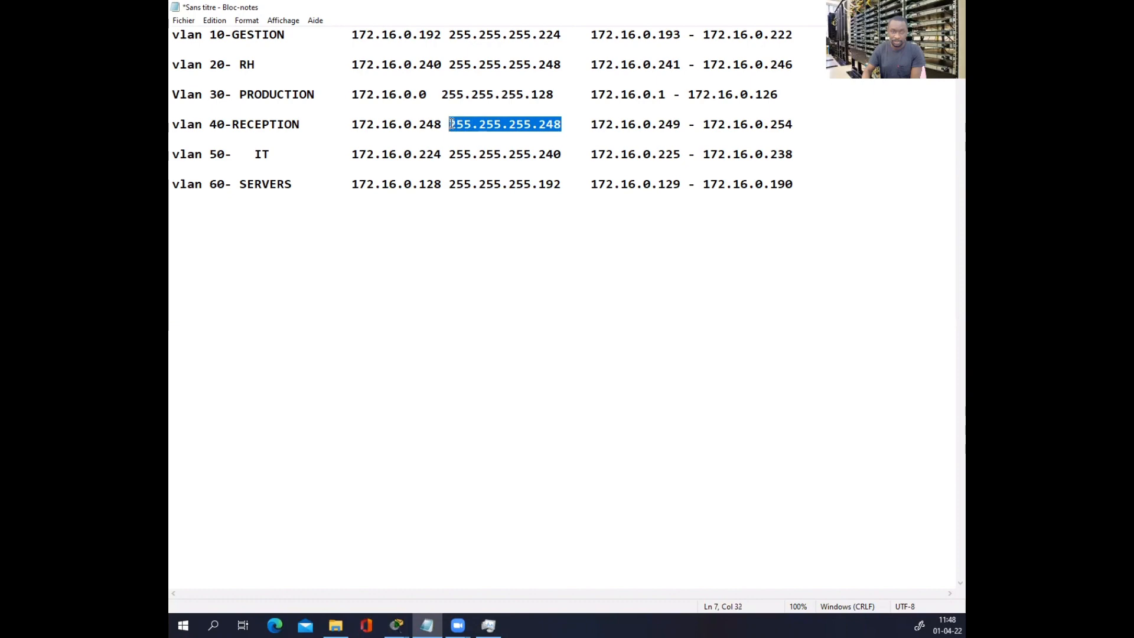
{"action": "right_click", "coordinate": [451, 127]}
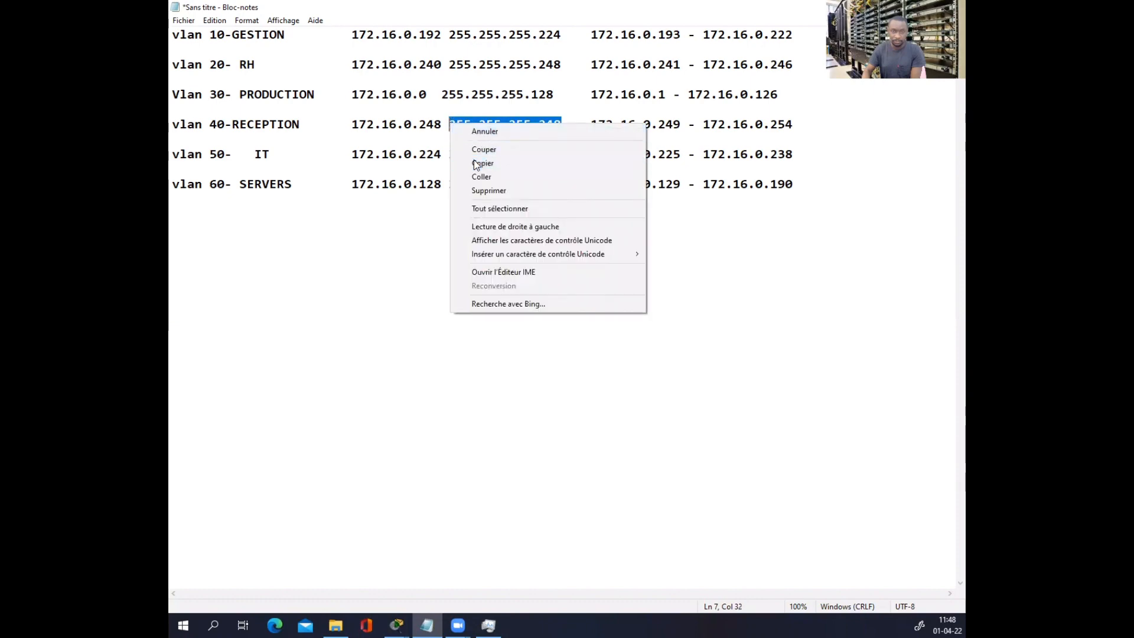
{"action": "left_click", "coordinate": [482, 163]}
{"action": "left_click", "coordinate": [397, 625]}
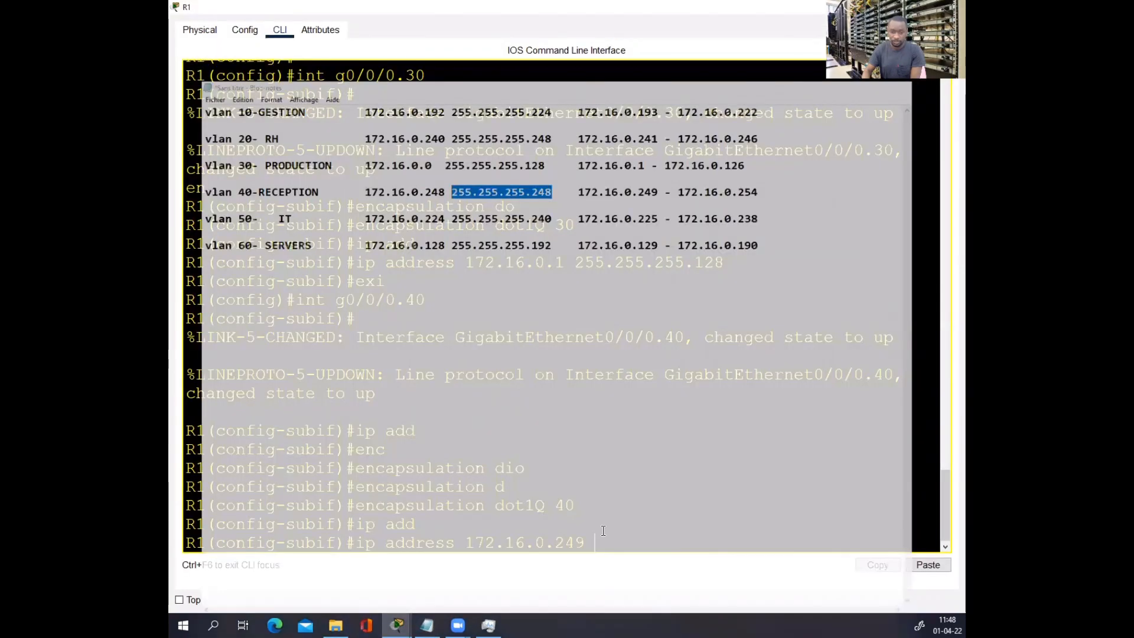
{"action": "right_click", "coordinate": [609, 538]}
{"action": "left_click", "coordinate": [624, 562]}
{"action": "key", "text": "Return"}
{"action": "key", "text": "Return"}
{"action": "key", "text": "Return"}
{"action": "key", "text": "Return"}
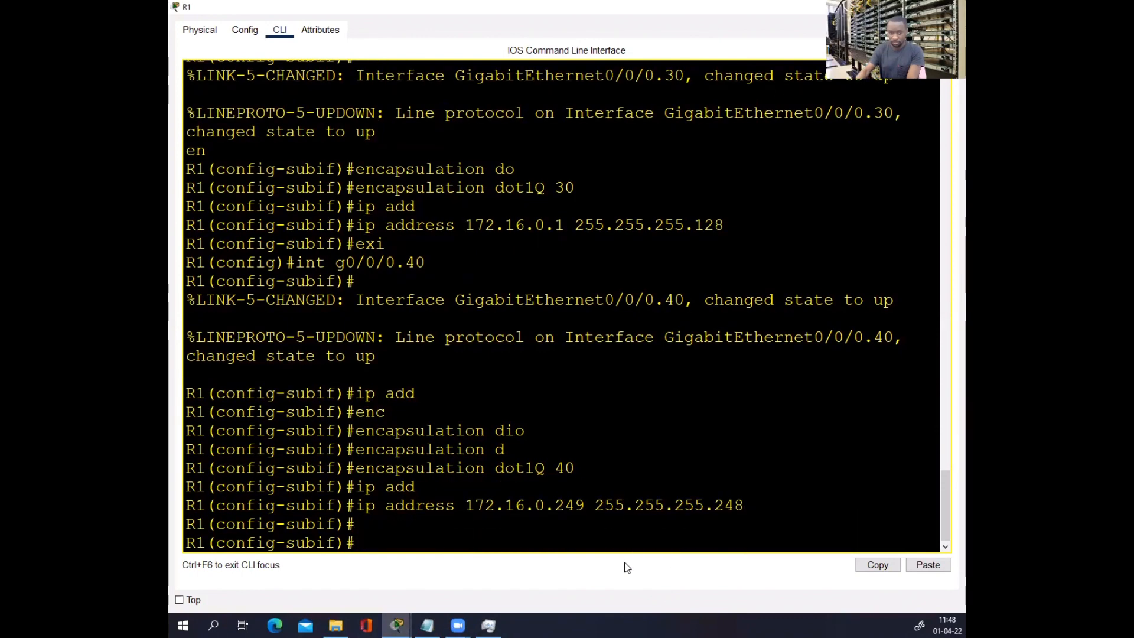
- Exit the g0/0/0.40 subinterface configuration and create subinterface g0/0/0.50 on R1
{"action": "type", "text": "exi"}
{"action": "key", "text": "Return"}
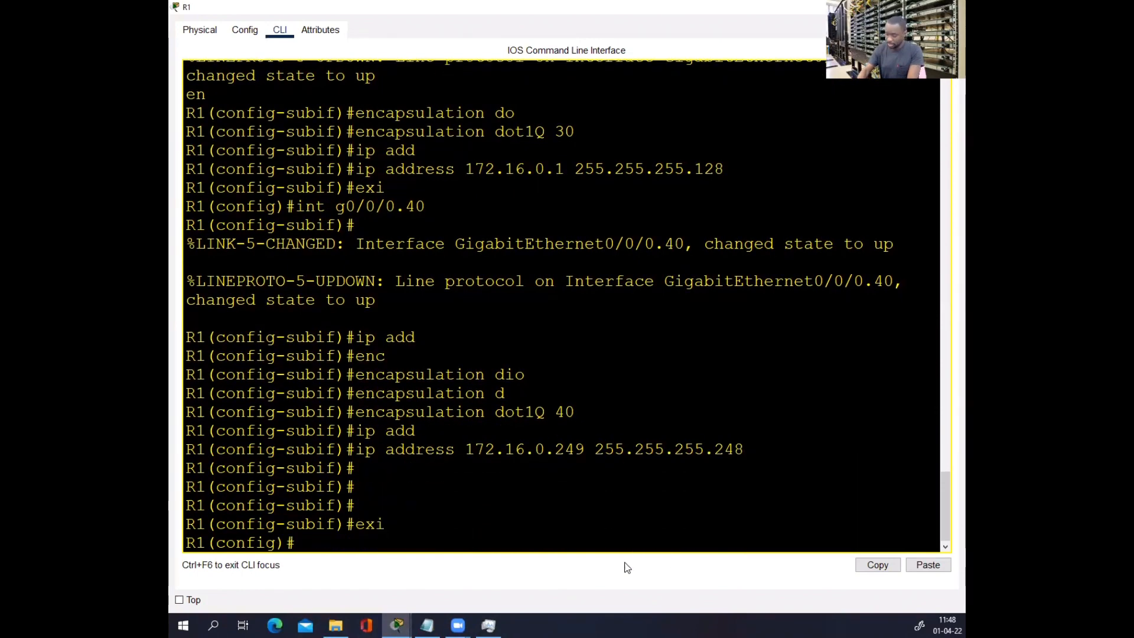
{"action": "type", "text": "int g0/0"}
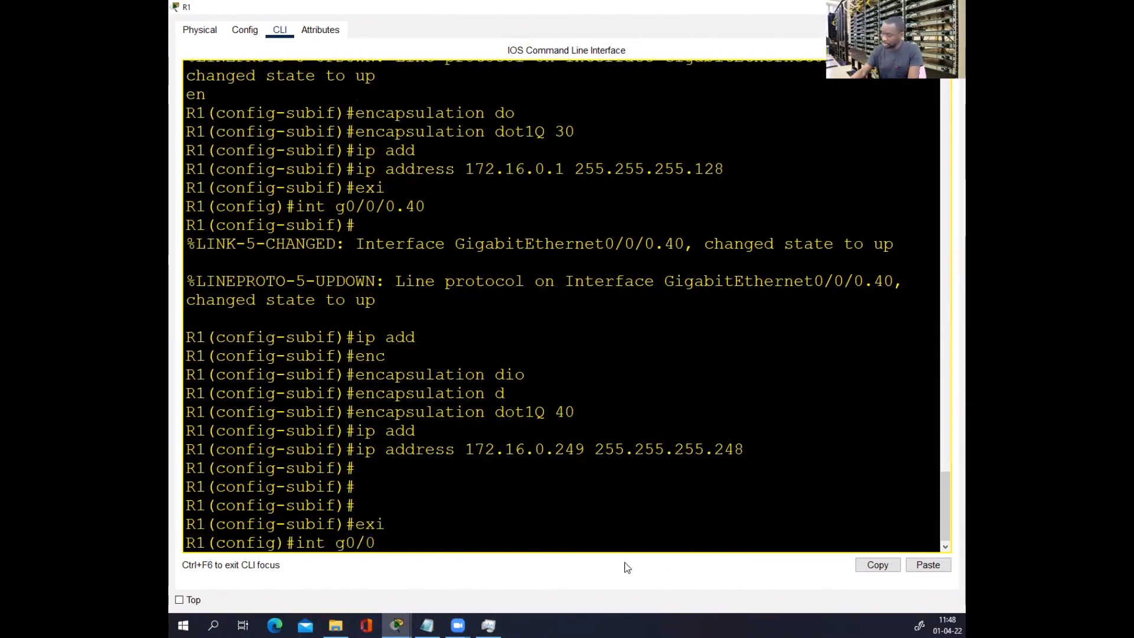
{"action": "type", "text": "/0.5"}
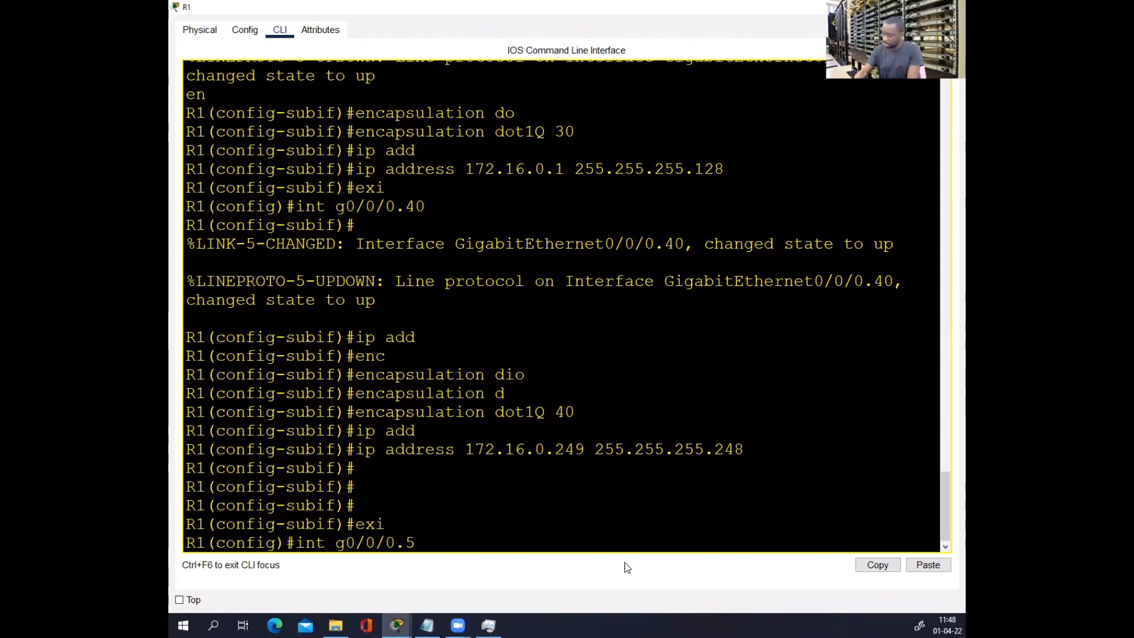
{"action": "type", "text": "0"}
{"action": "key", "text": "Return"}
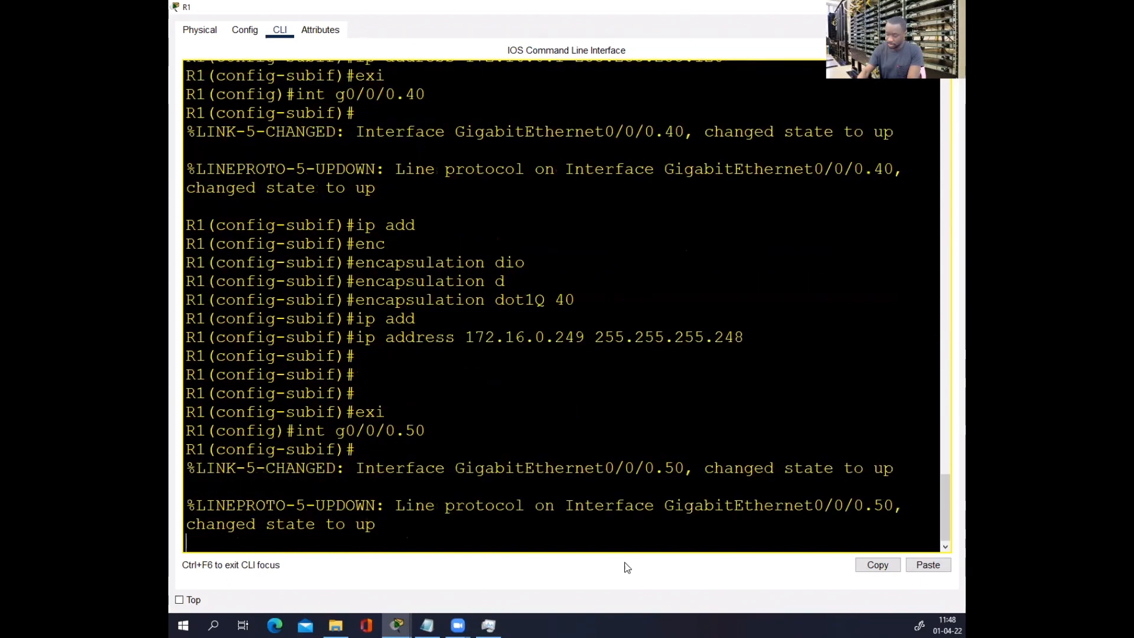
- Set the encapsulation of subinterface g0/0/0.50 to dot1Q 50
{"action": "type", "text": "en"}
{"action": "key", "text": "Tab"}
{"action": "type", "text": "do"}
{"action": "key", "text": "Tab"}
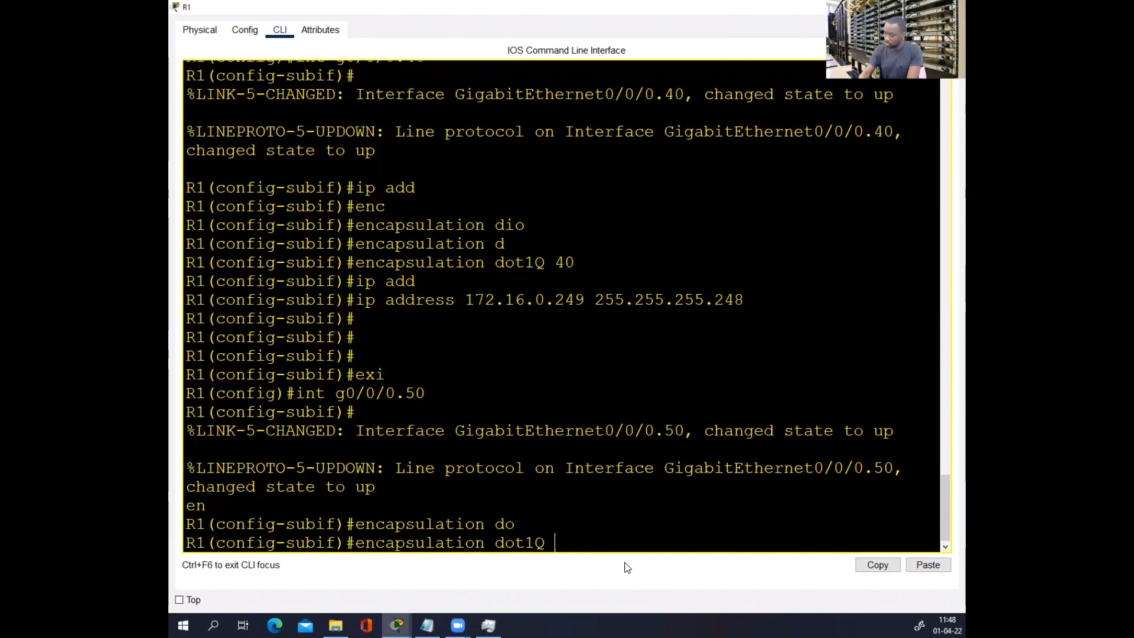
{"action": "type", "text": "50"}
{"action": "key", "text": "Return"}
- Start the ip address command for g0/0/0.50 and copy VLAN 50 IT's first host address, 172.16.0.225, from the Notepad notes
{"action": "type", "text": "ip add"}
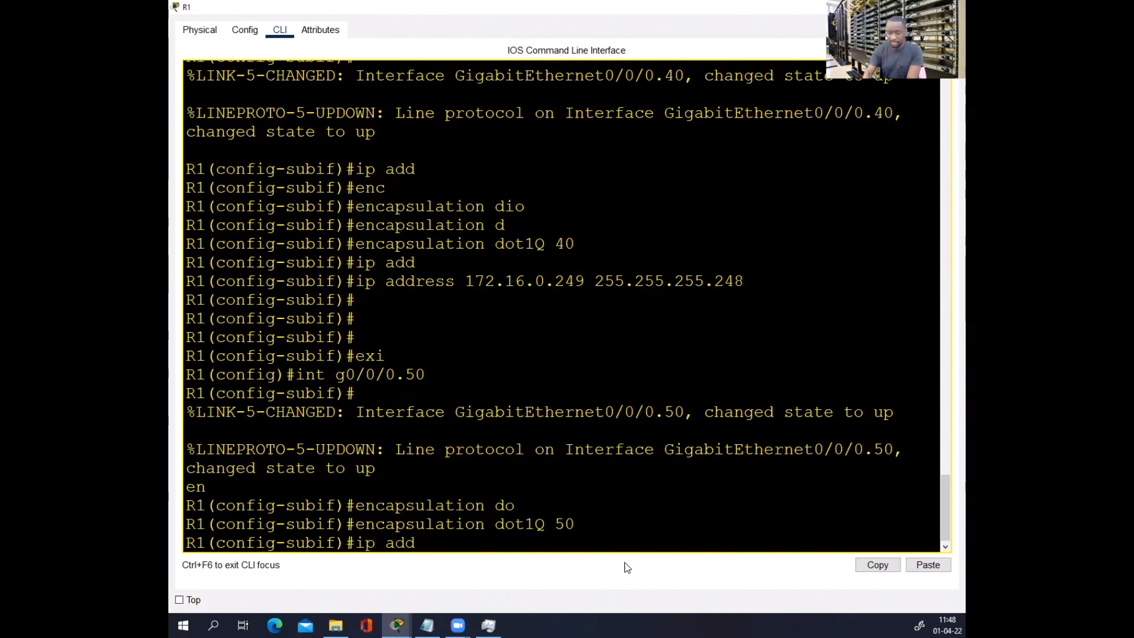
{"action": "key", "text": "Tab"}
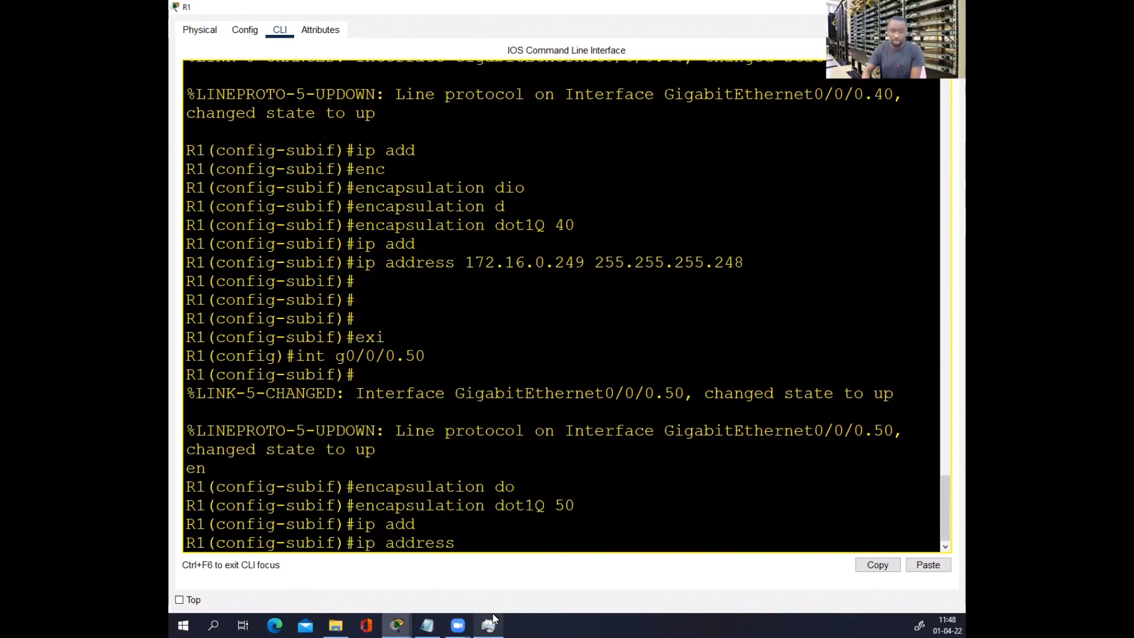
{"action": "left_click", "coordinate": [427, 625]}
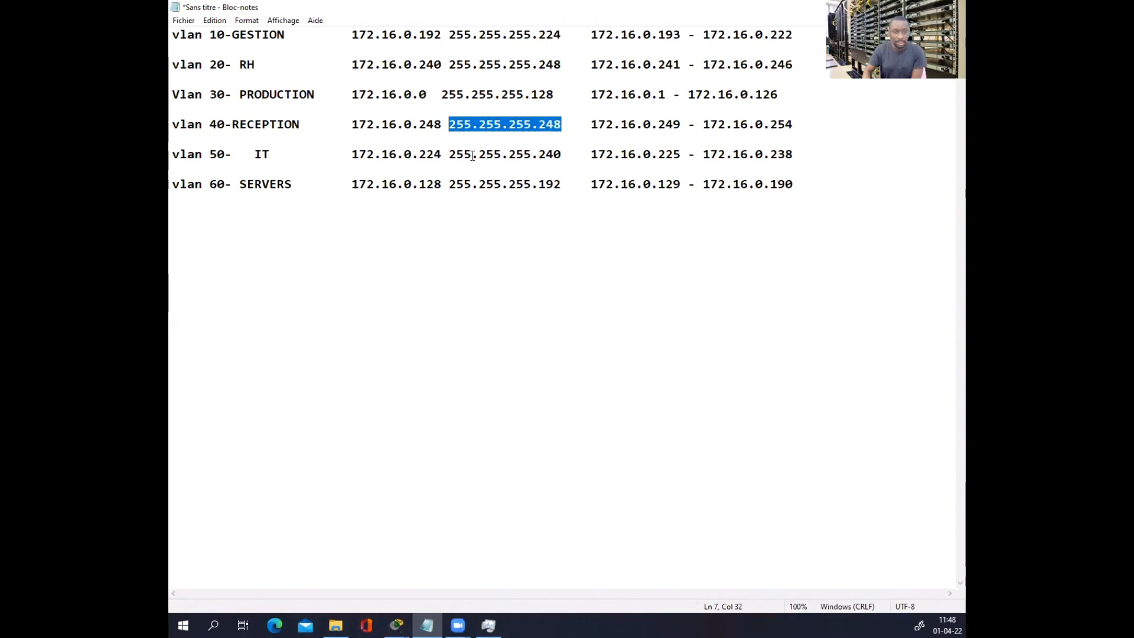
{"action": "left_click_drag", "start_coordinate": [449, 154], "coordinate": [679, 158]}
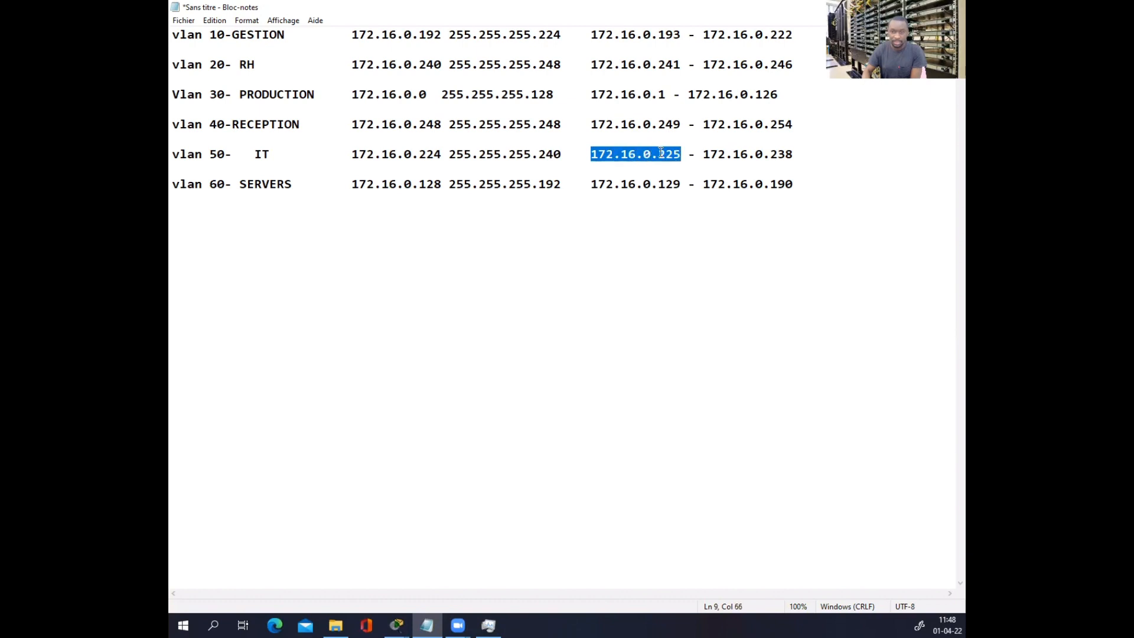
{"action": "right_click", "coordinate": [662, 156]}
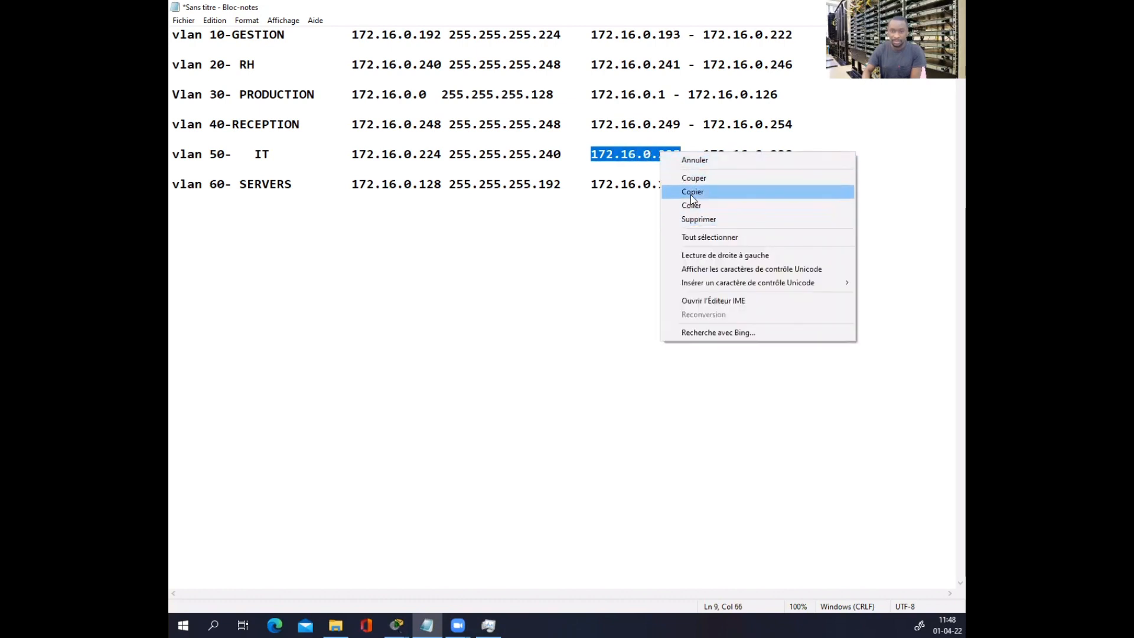
{"action": "left_click", "coordinate": [691, 192]}
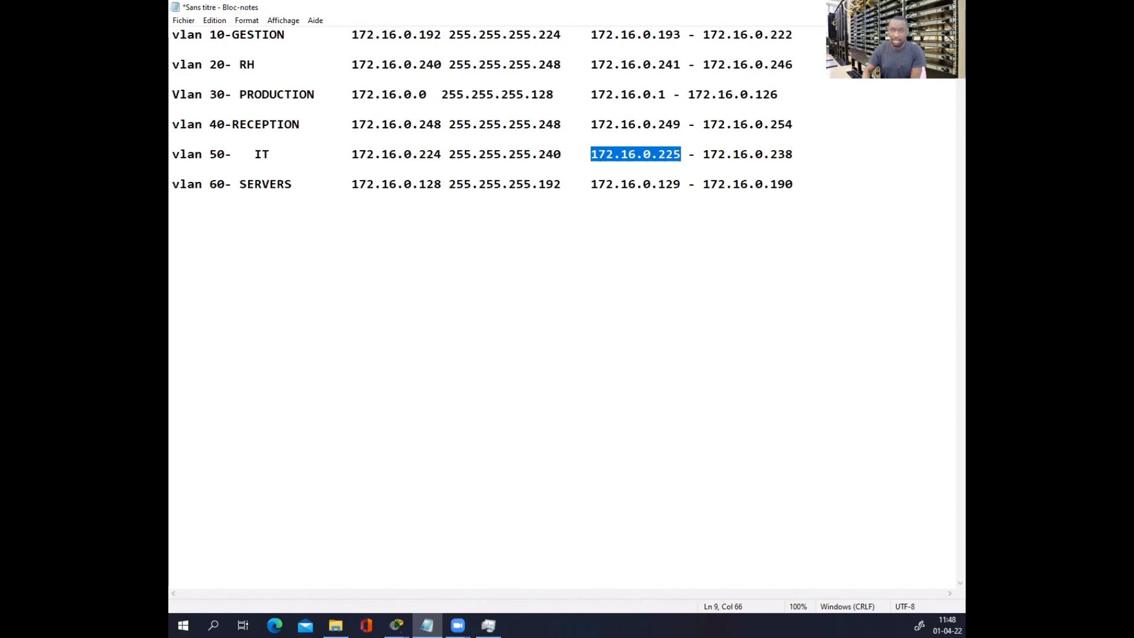
- Paste 172.16.0.225 into R1's ip address command for g0/0/0.50, add mask 255.255.255.240, check it against the Notepad notes, and run it
{"action": "left_click", "coordinate": [894, 7]}
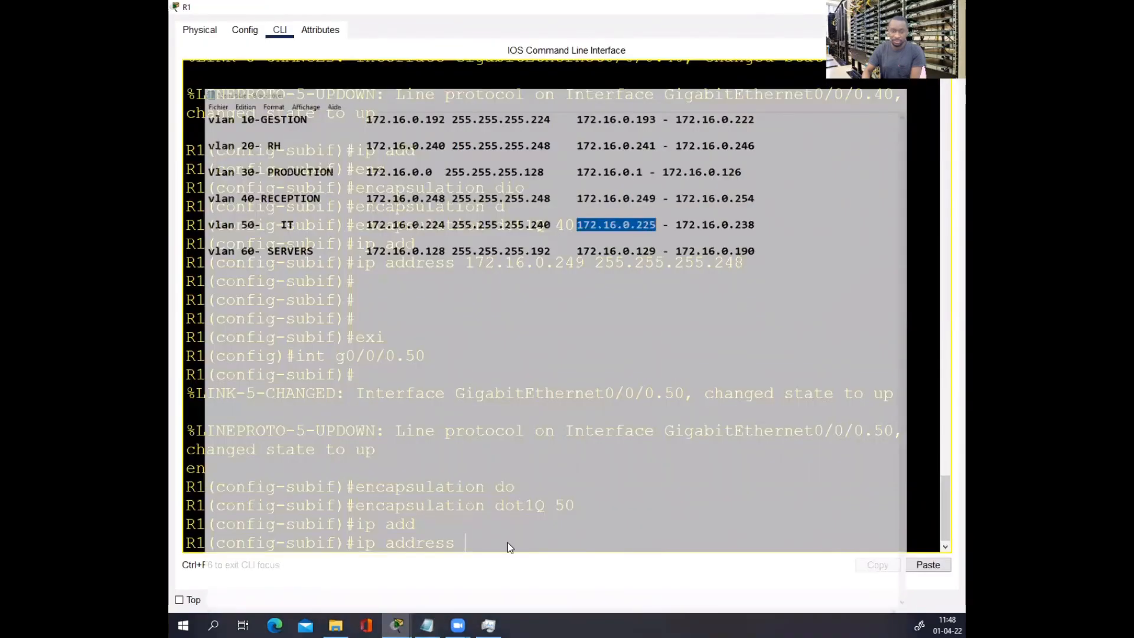
{"action": "right_click", "coordinate": [508, 543]}
{"action": "left_click", "coordinate": [541, 564]}
{"action": "type", "text": "255"}
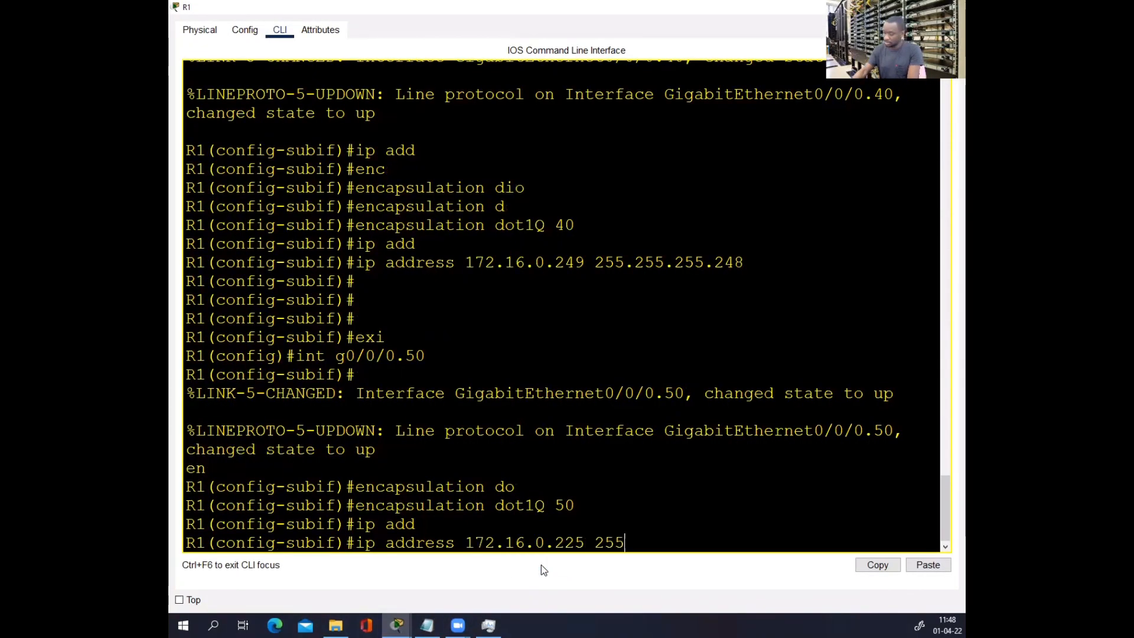
{"action": "type", "text": ".255.255."}
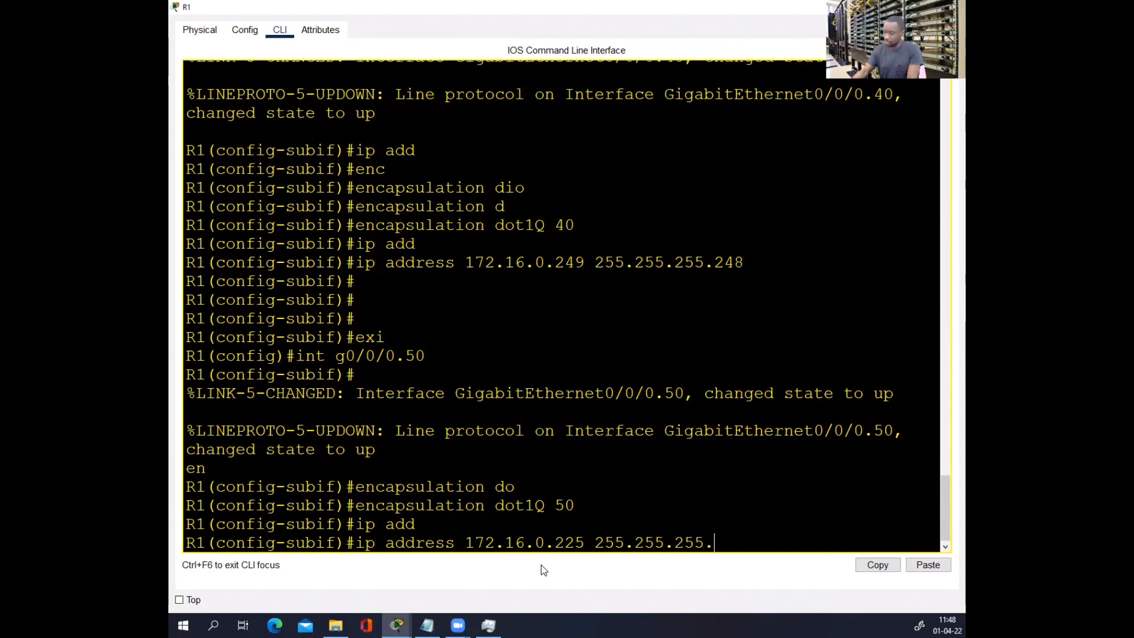
{"action": "type", "text": "240"}
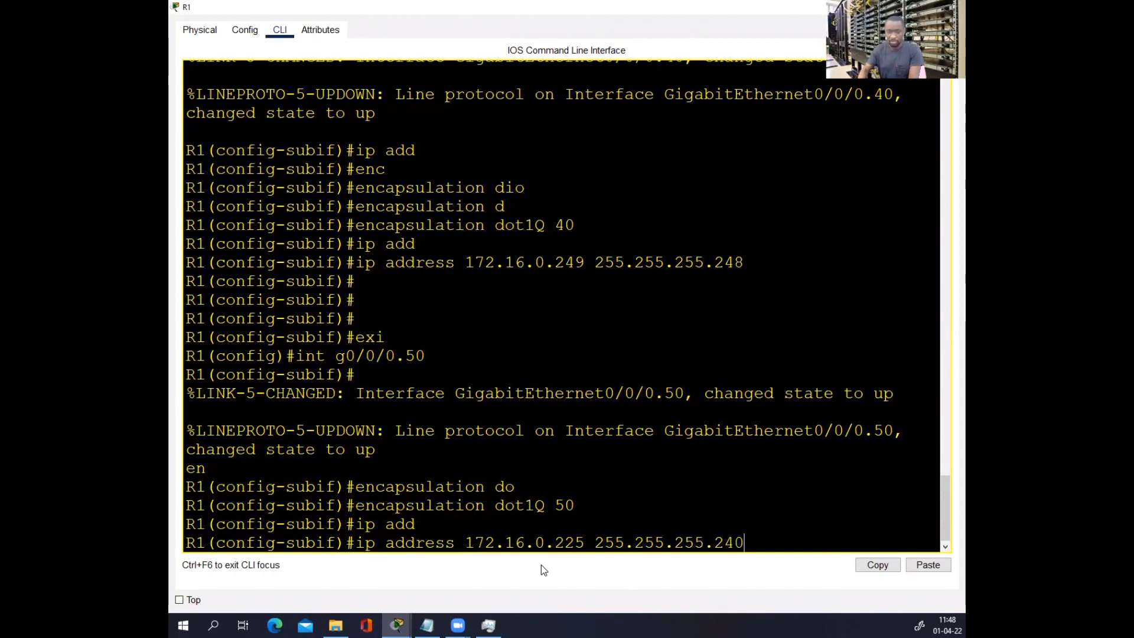
{"action": "left_click", "coordinate": [426, 624]}
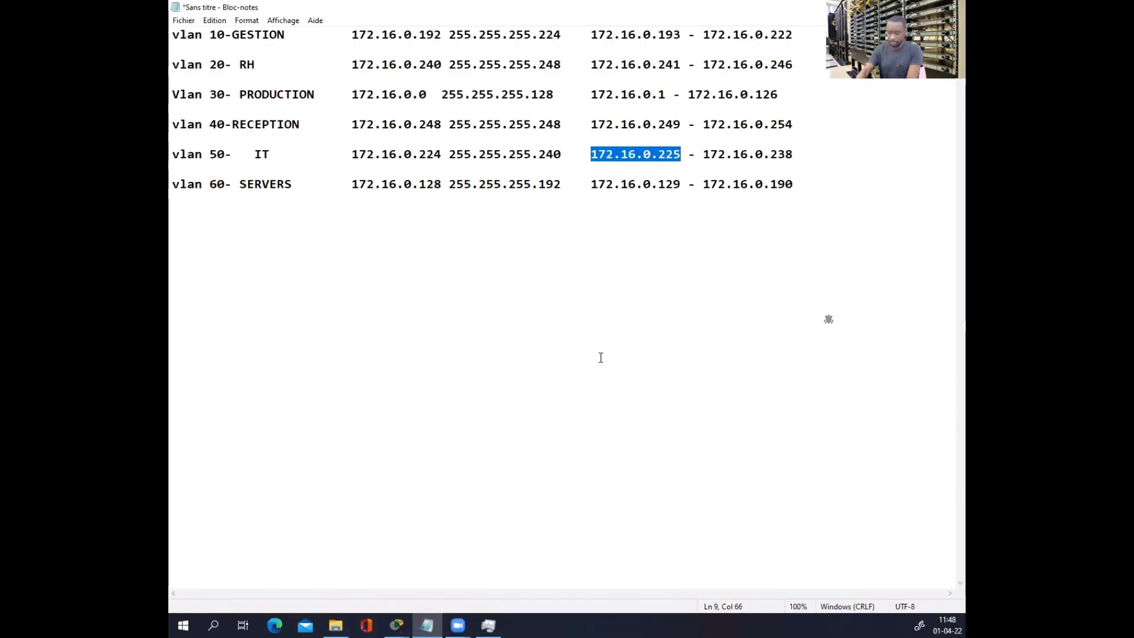
{"action": "key", "text": "alt+Tab"}
{"action": "key", "text": "Return"}
{"action": "key", "text": "Return"}
- Exit the g0/0/0.50 subinterface configuration and create subinterface g0/0/0.60 on R1
{"action": "type", "text": "int"}
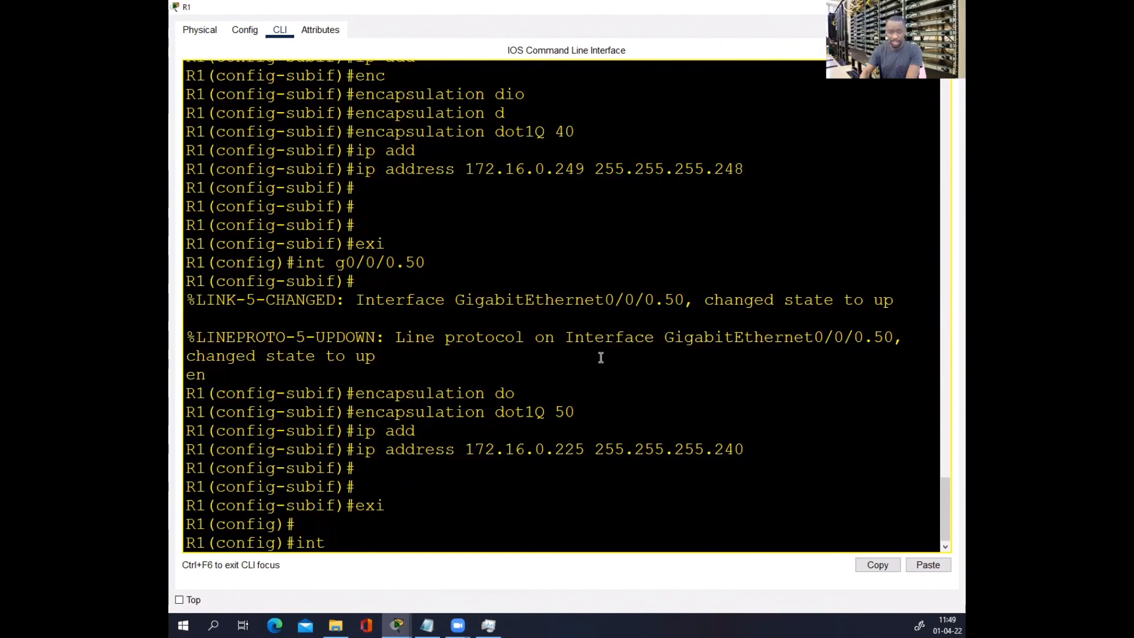
{"action": "type", "text": " g0/0/"}
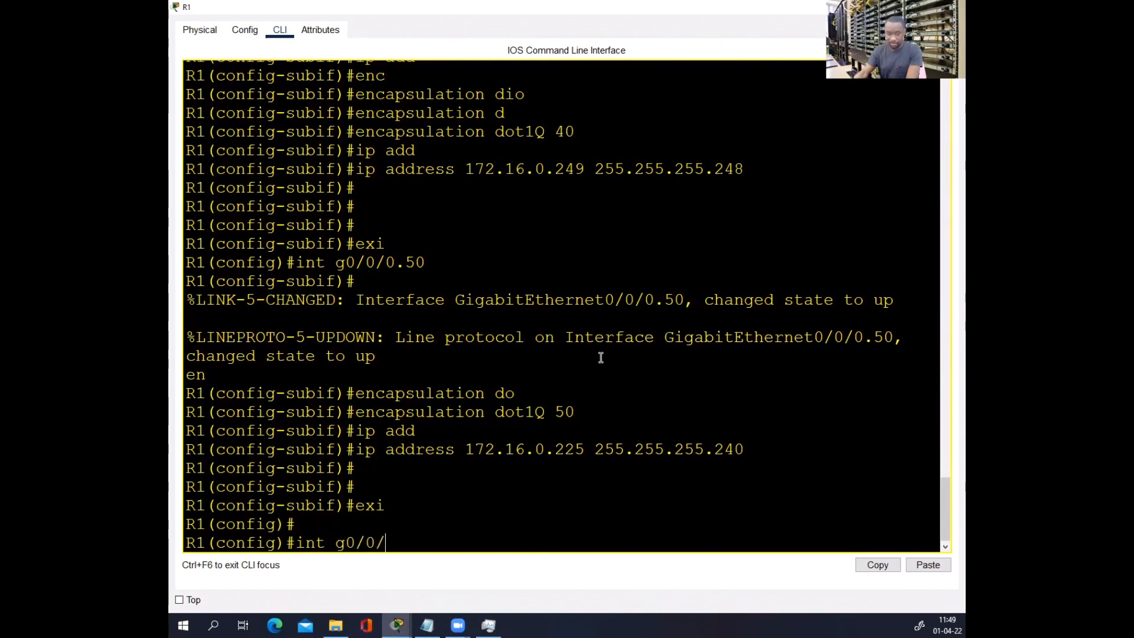
{"action": "type", "text": "0.60"}
{"action": "key", "text": "Return"}
- Set the encapsulation of subinterface g0/0/0.60 to dot1Q 60
{"action": "type", "text": "en"}
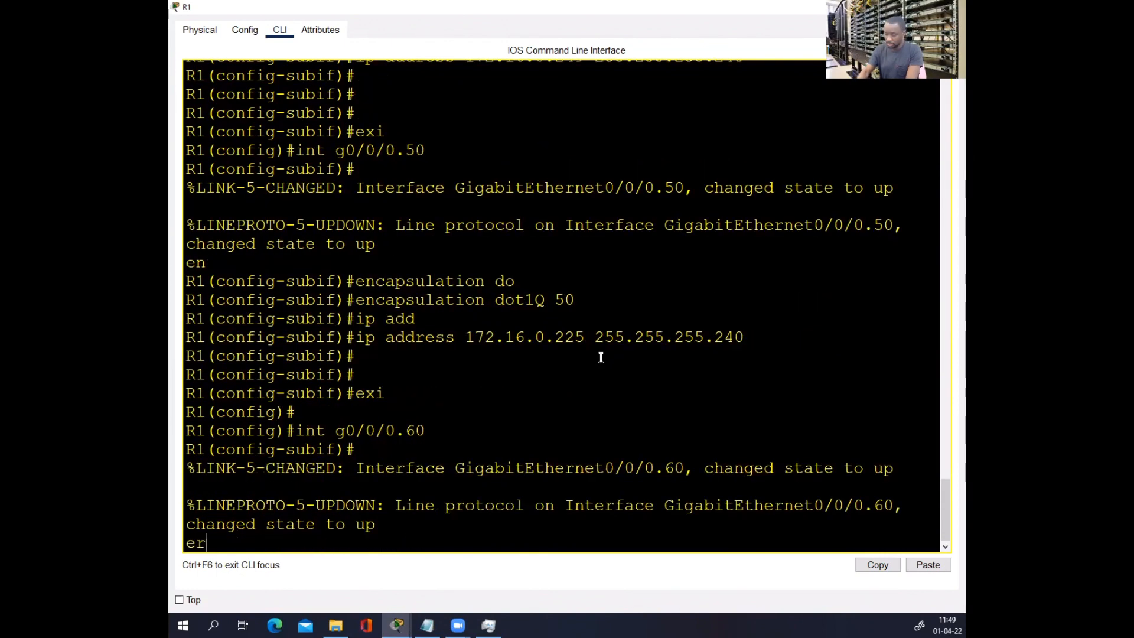
{"action": "key", "text": "BackSpace"}
{"action": "key", "text": "BackSpace"}
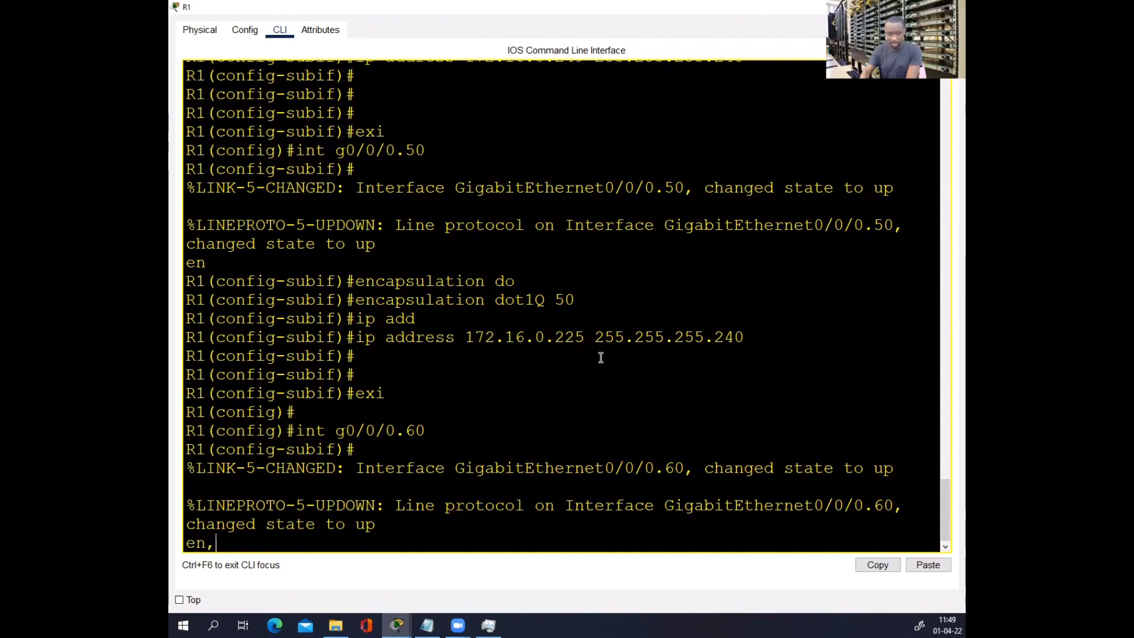
{"action": "type", "text": "en,"}
{"action": "key", "text": "Tab"}
{"action": "key", "text": "BackSpace"}
{"action": "type", "text": "c"}
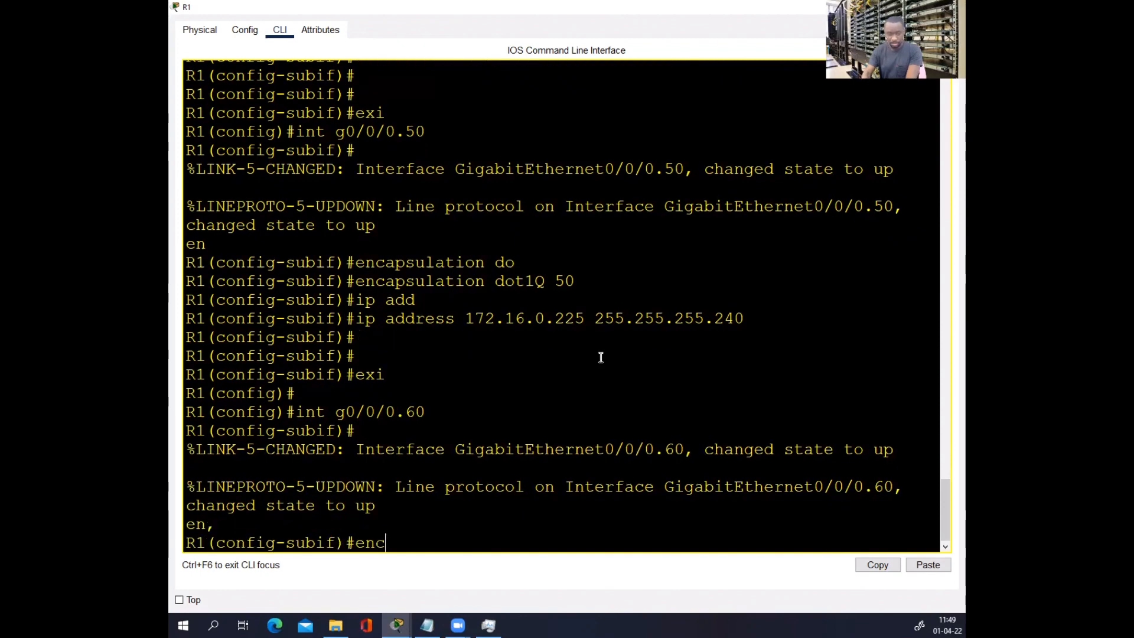
{"action": "key", "text": "Tab"}
{"action": "type", "text": "do"}
{"action": "key", "text": "Tab"}
{"action": "type", "text": "60"}
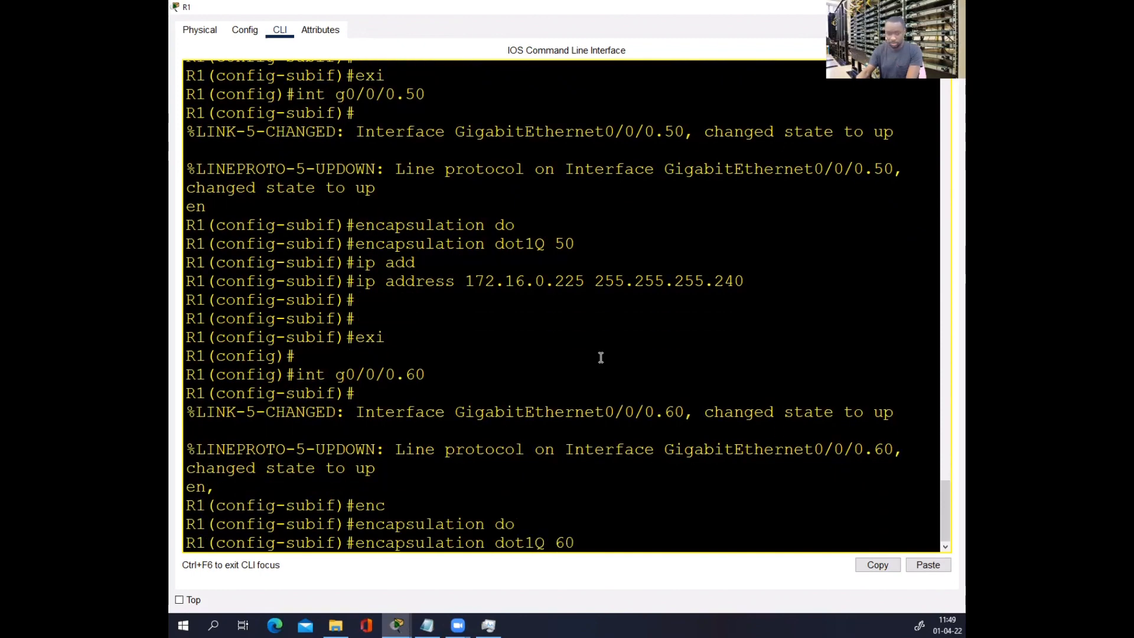
{"action": "key", "text": "Return"}
- Start the ip address command for g0/0/0.60 and copy VLAN 60 SERVERS' first host address, 172.16.0.129, from the Notepad notes
{"action": "type", "text": "ip a"}
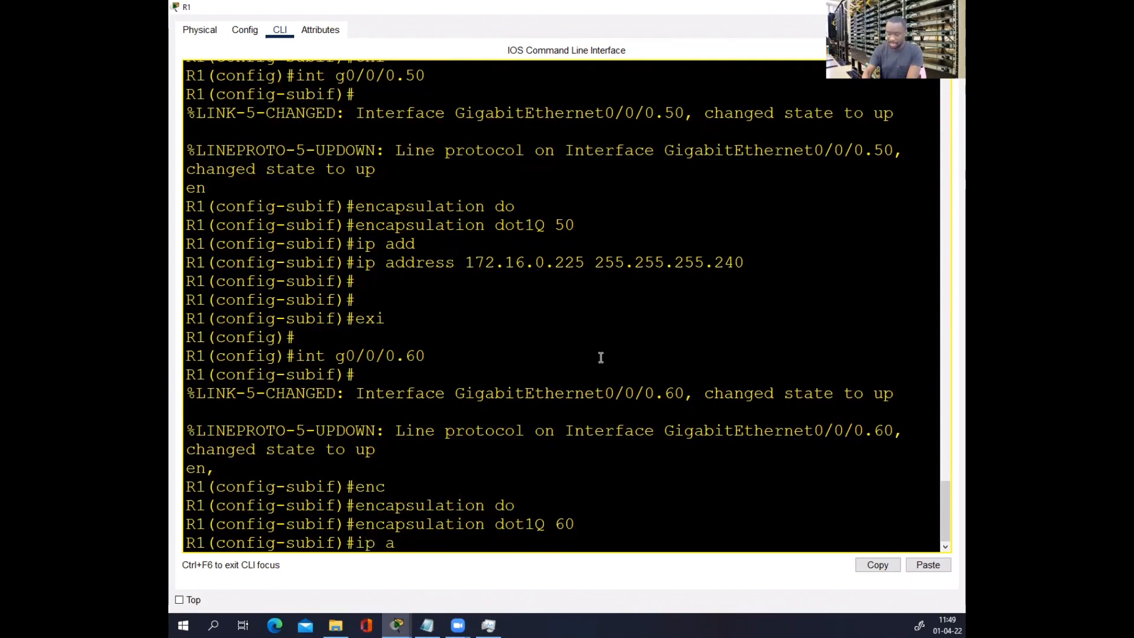
{"action": "type", "text": "dd"}
{"action": "key", "text": "Tab"}
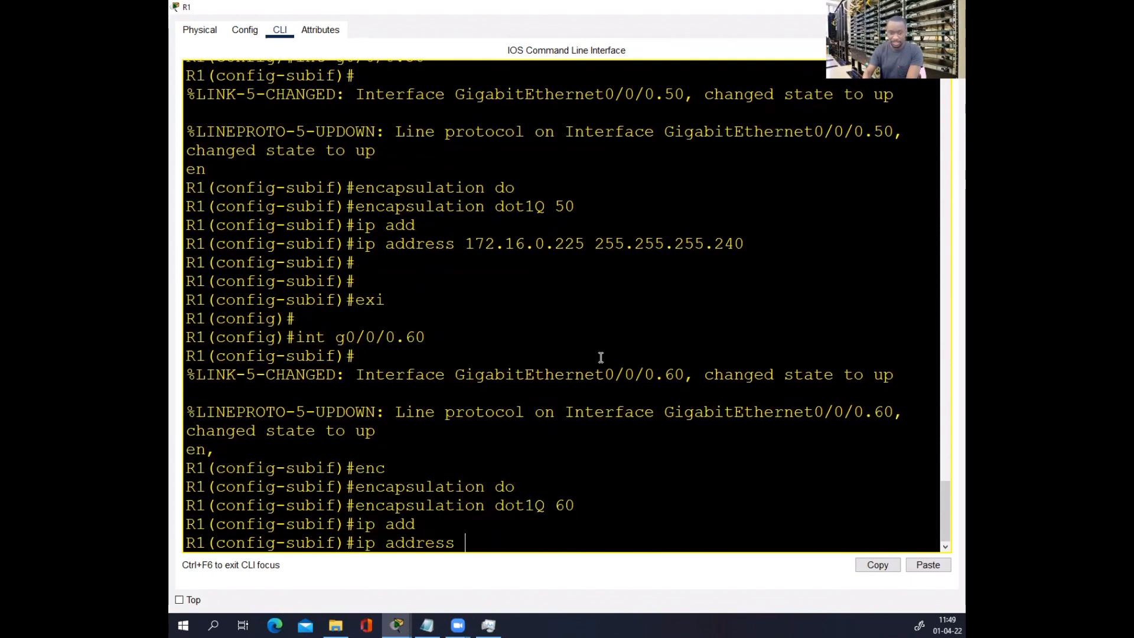
{"action": "left_click", "coordinate": [427, 624]}
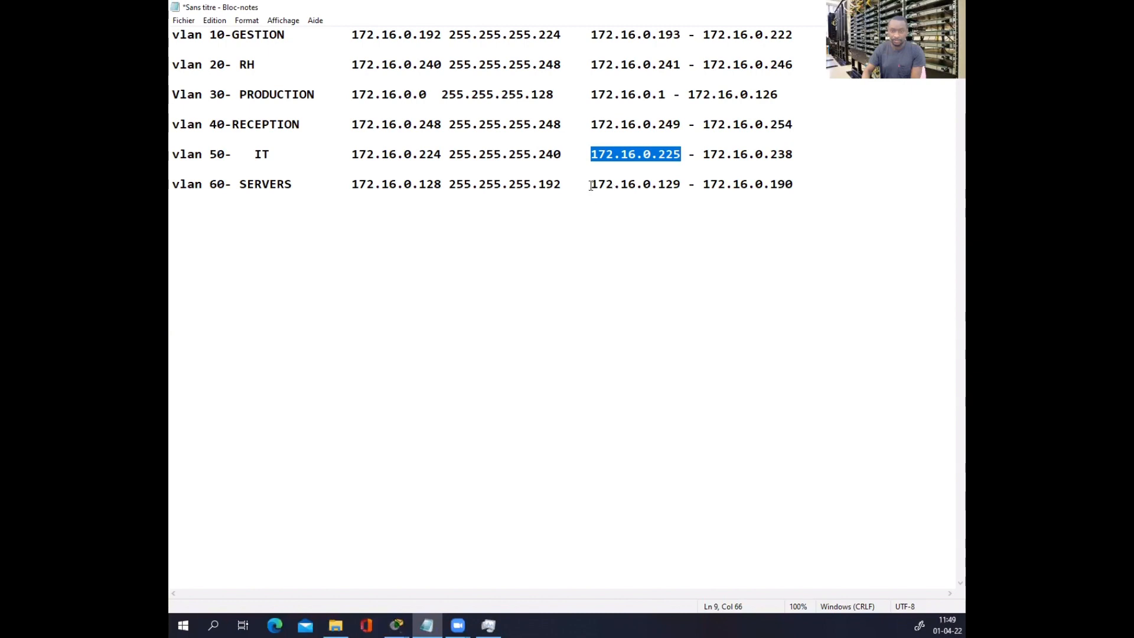
{"action": "left_click_drag", "start_coordinate": [591, 185], "coordinate": [677, 185]}
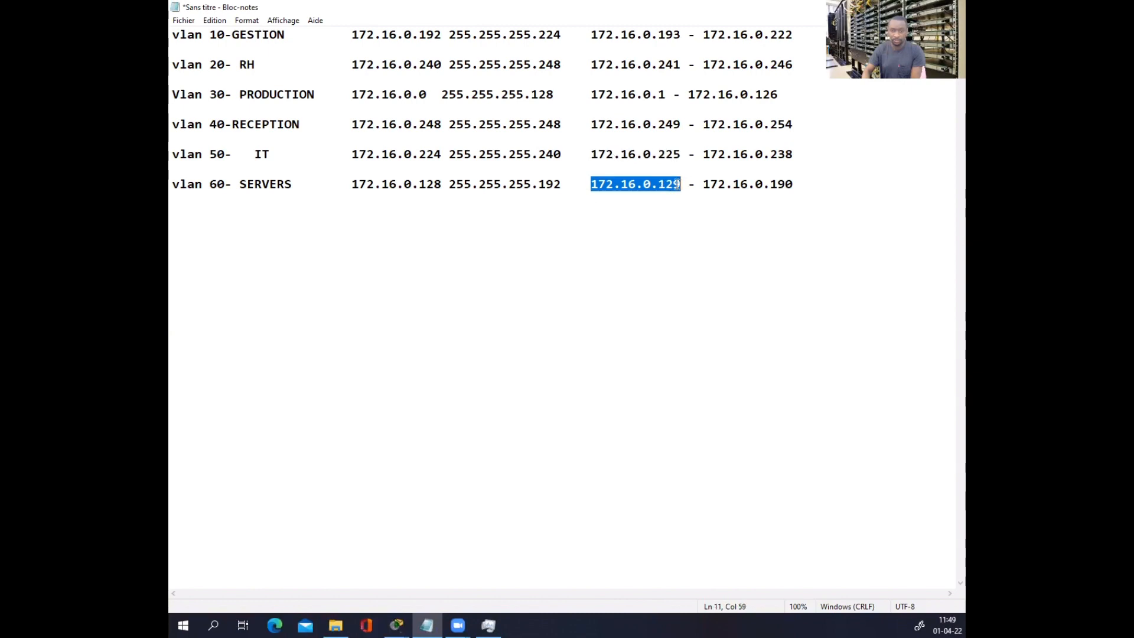
{"action": "right_click", "coordinate": [665, 190]}
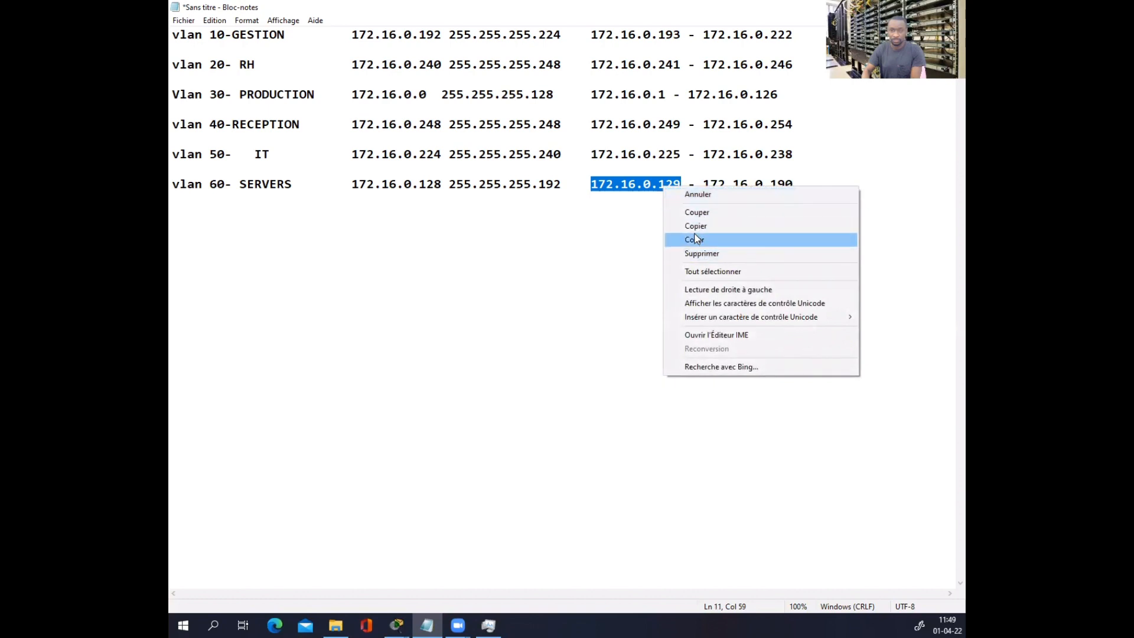
{"action": "left_click", "coordinate": [695, 226]}
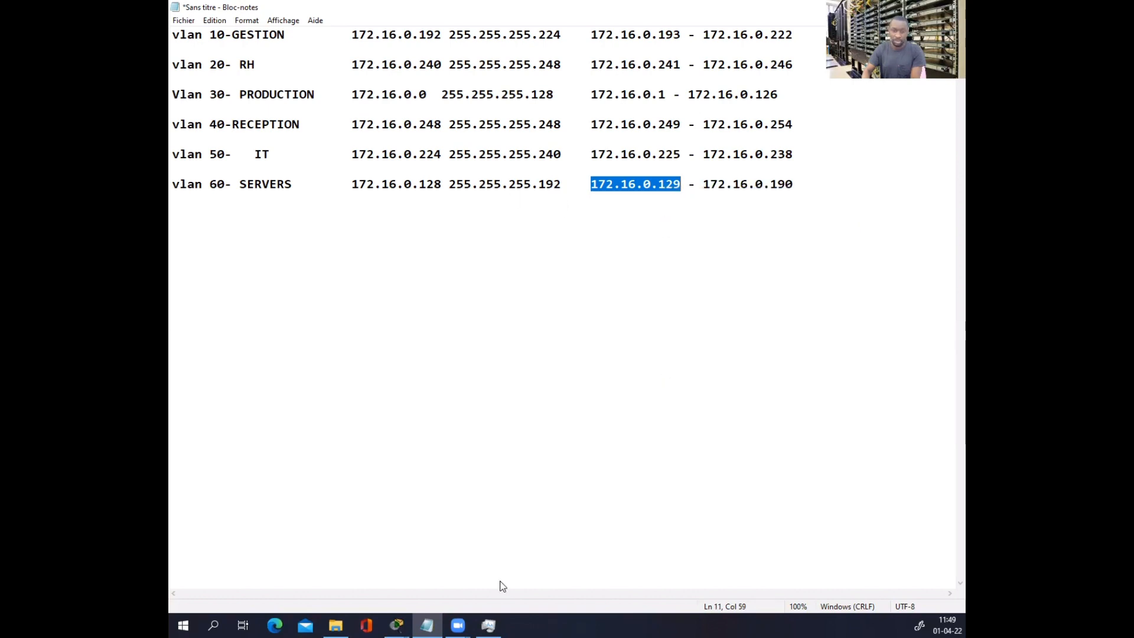
- Paste 172.16.0.129 into R1's ip address command, add mask 255.255.255.192, and run the command
{"action": "key", "text": "alt+Tab"}
{"action": "right_click", "coordinate": [490, 547]}
{"action": "left_click", "coordinate": [517, 570]}
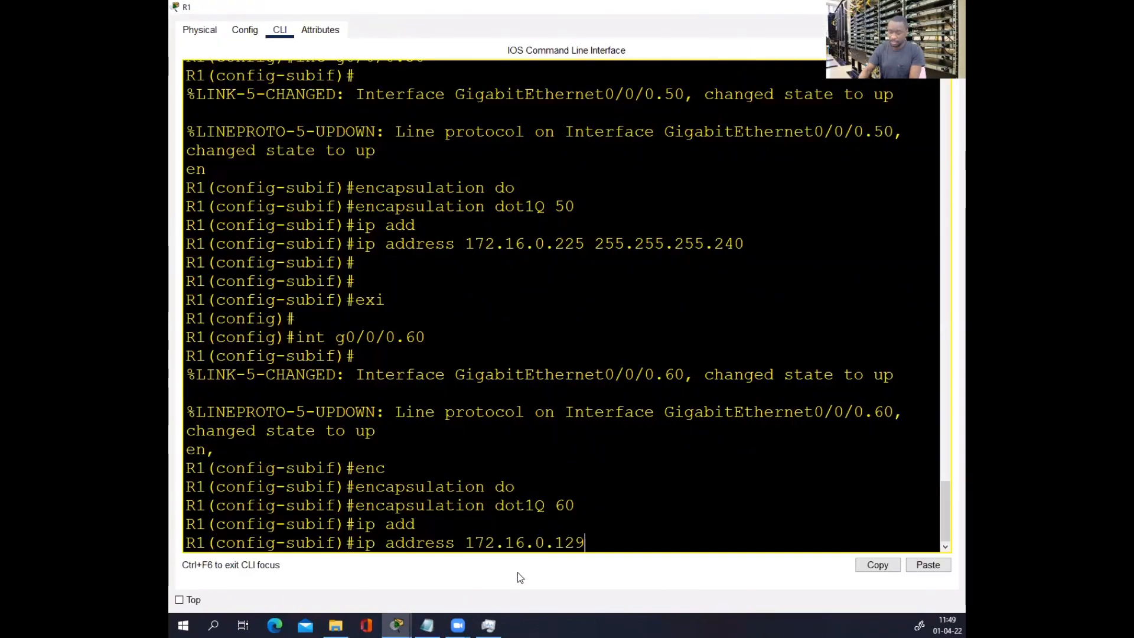
{"action": "type", "text": "255.255.2"}
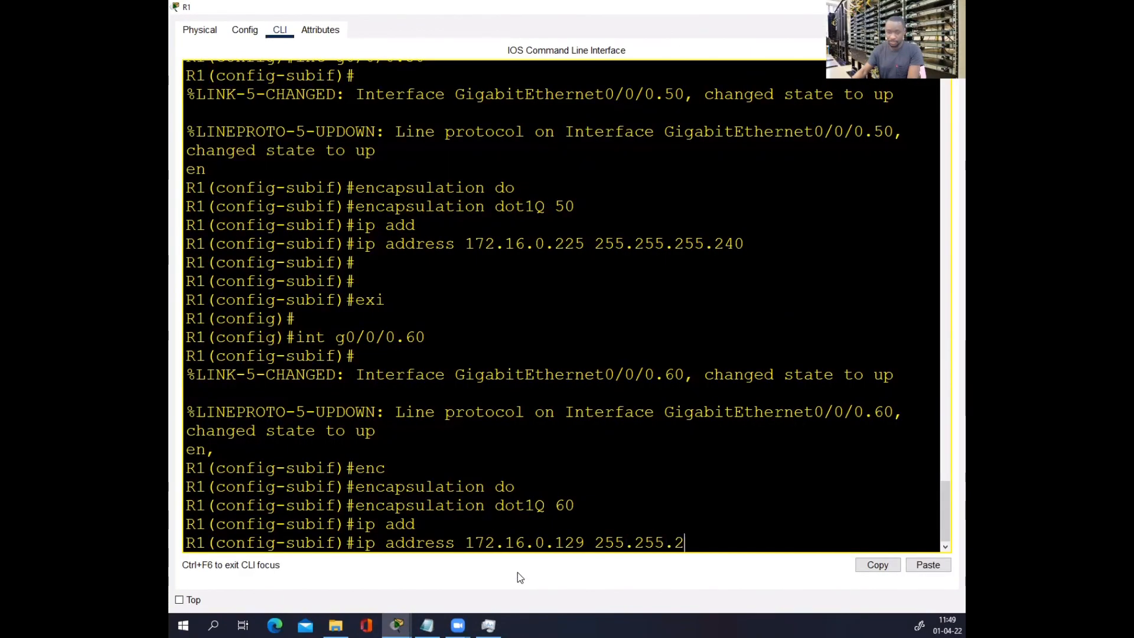
{"action": "type", "text": "55.192"}
{"action": "key", "text": "Return"}
{"action": "key", "text": "Return"}
{"action": "key", "text": "Return"}
{"action": "key", "text": "Return"}
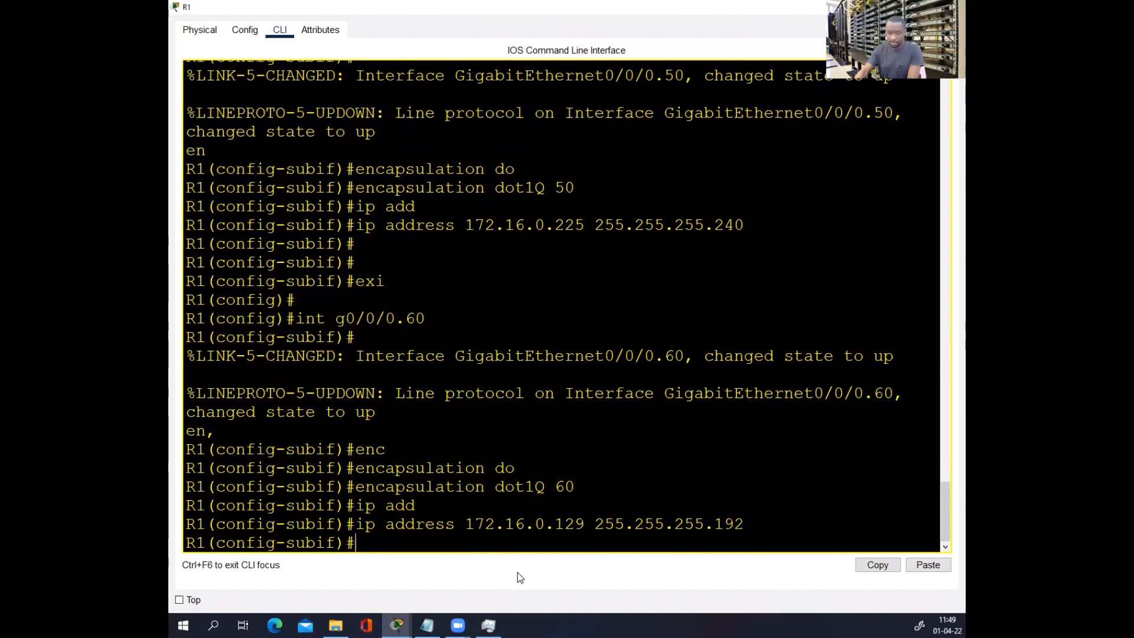
- End the configuration session and return R1 to privileged EXEC mode
{"action": "type", "text": "end"}
{"action": "key", "text": "Return"}
{"action": "key", "text": "Return"}
{"action": "key", "text": "Return"}
{"action": "key", "text": "Return"}
{"action": "key", "text": "Return"}
{"action": "key", "text": "Return"}
{"action": "key", "text": "Return"}
{"action": "key", "text": "Return"}
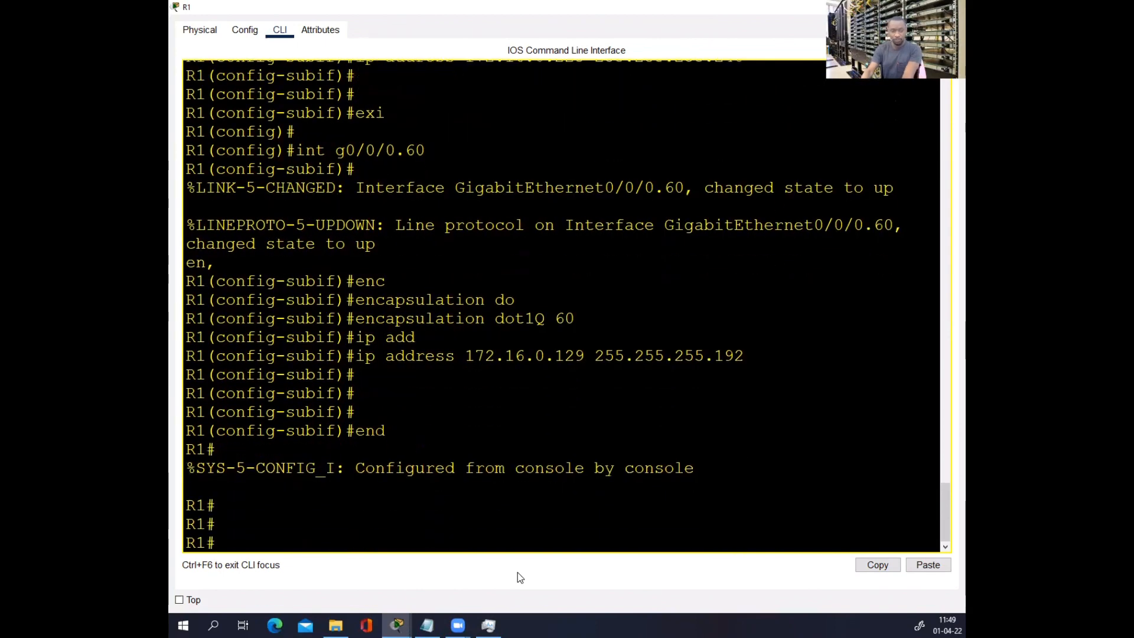
- Run sh ip int br | e una on R1 and review the addresses and status of the VLAN subinterfaces
{"action": "type", "text": "sh"}
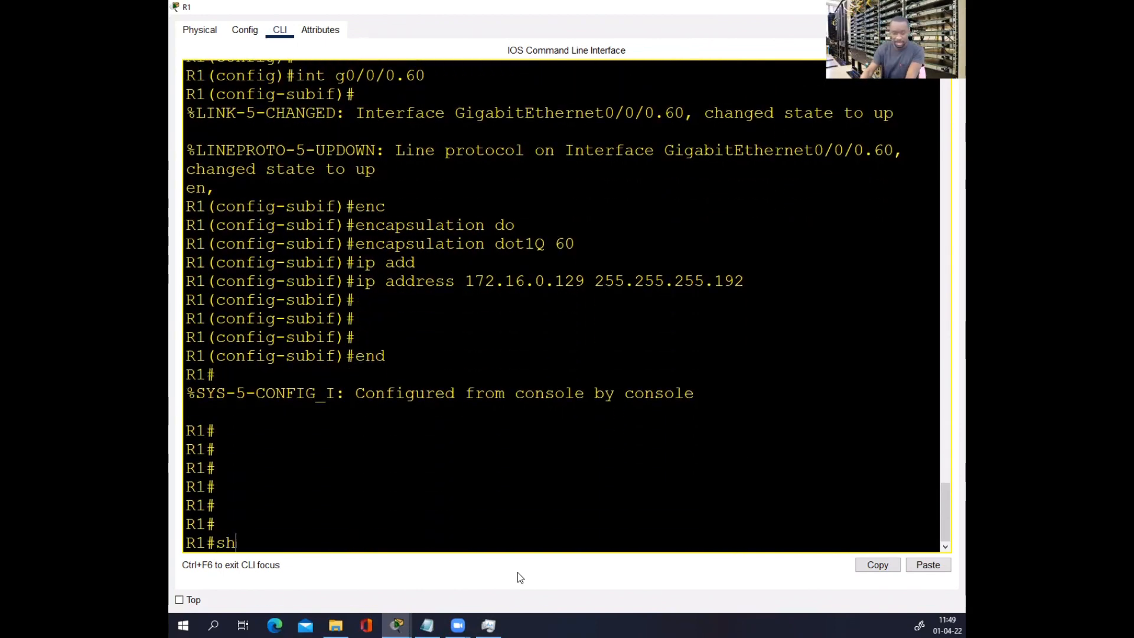
{"action": "type", "text": "j ip int"}
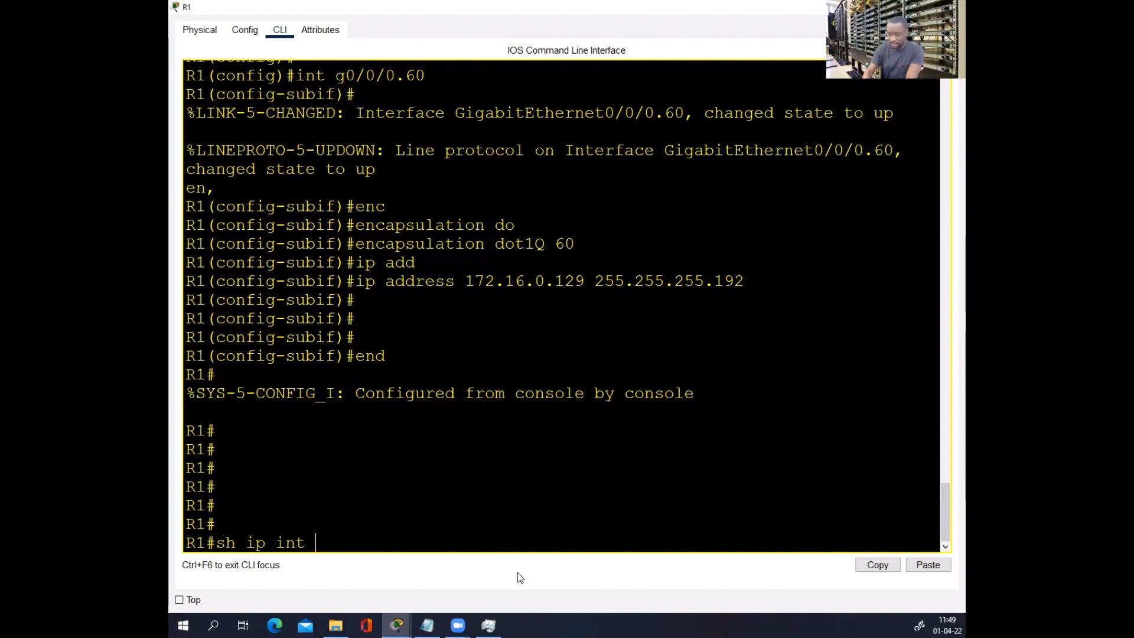
{"action": "type", "text": " r "}
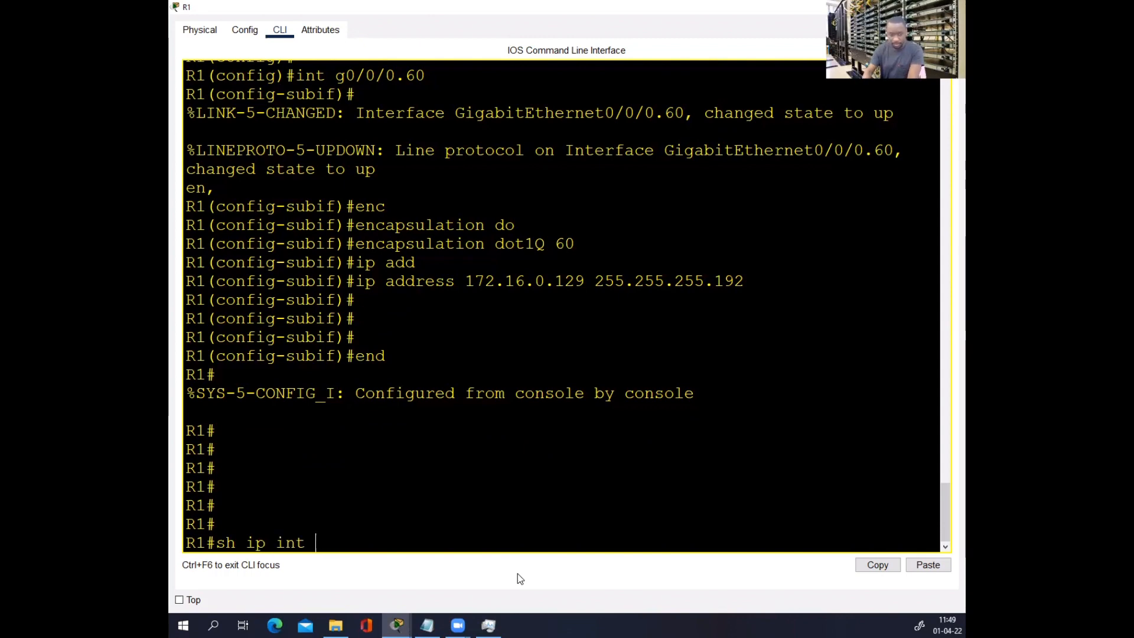
{"action": "type", "text": "br | e una"}
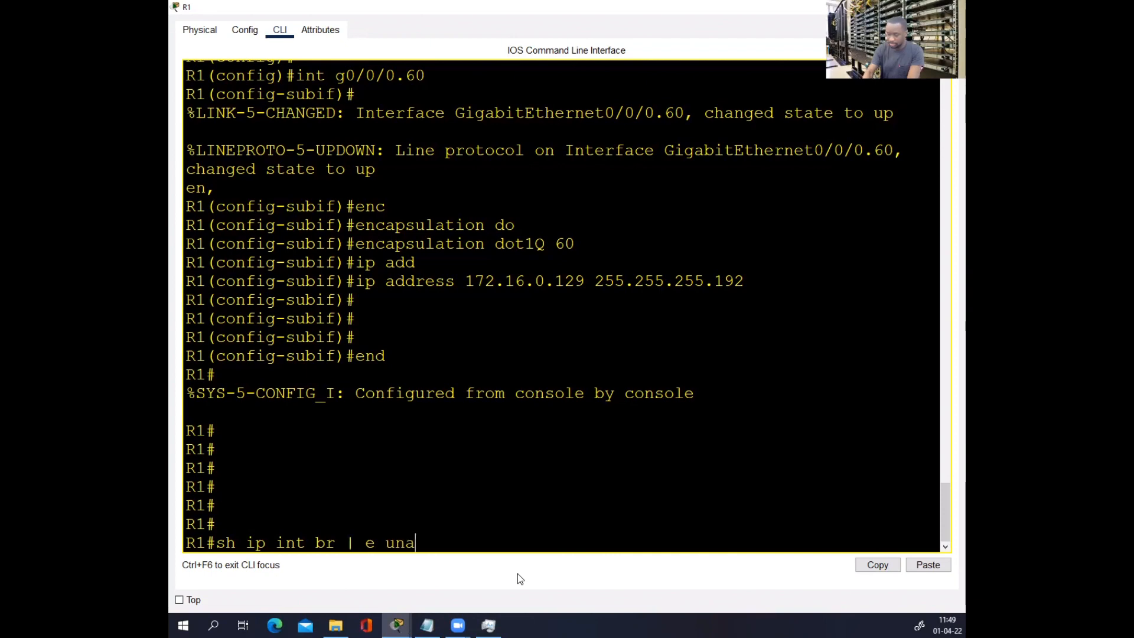
{"action": "key", "text": "Return"}
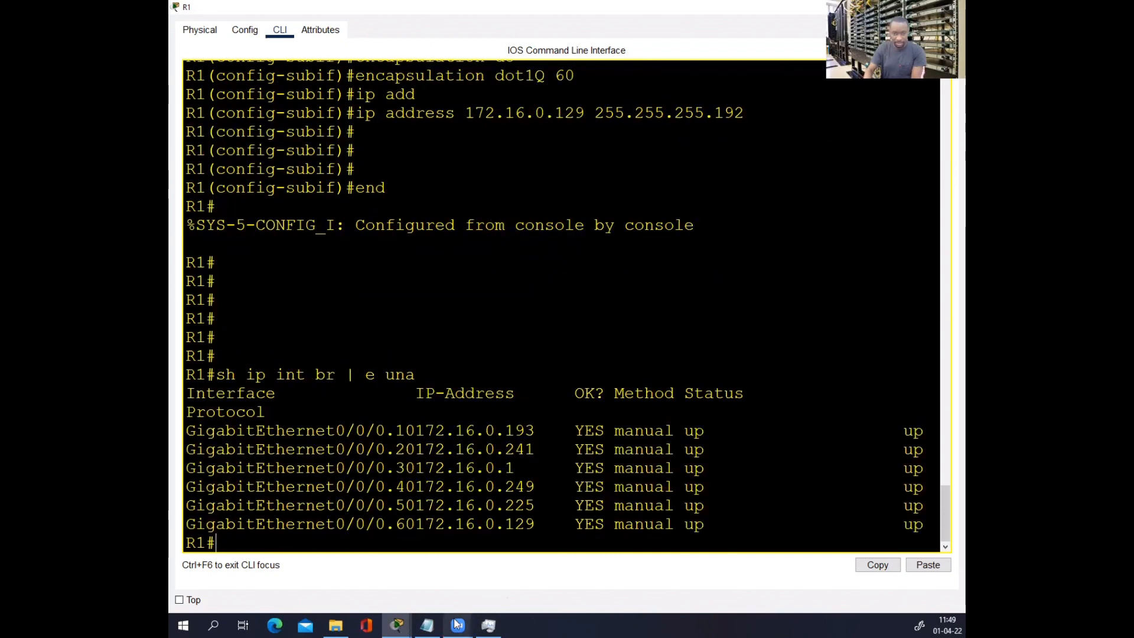
{"action": "left_click_drag", "start_coordinate": [590, 529], "coordinate": [339, 426]}
{"action": "left_click", "coordinate": [472, 334]}
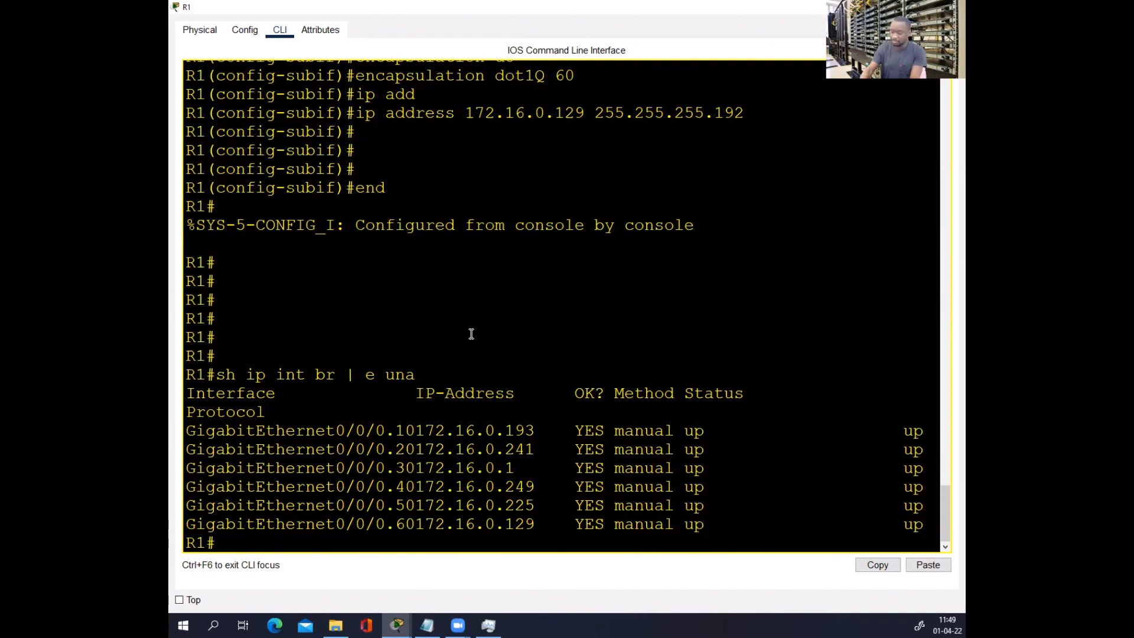
- Enter global configuration mode on R1 with conf t
{"action": "key", "text": "Return"}
{"action": "key", "text": "Return"}
{"action": "key", "text": "Return"}
{"action": "type", "text": "conf t"}
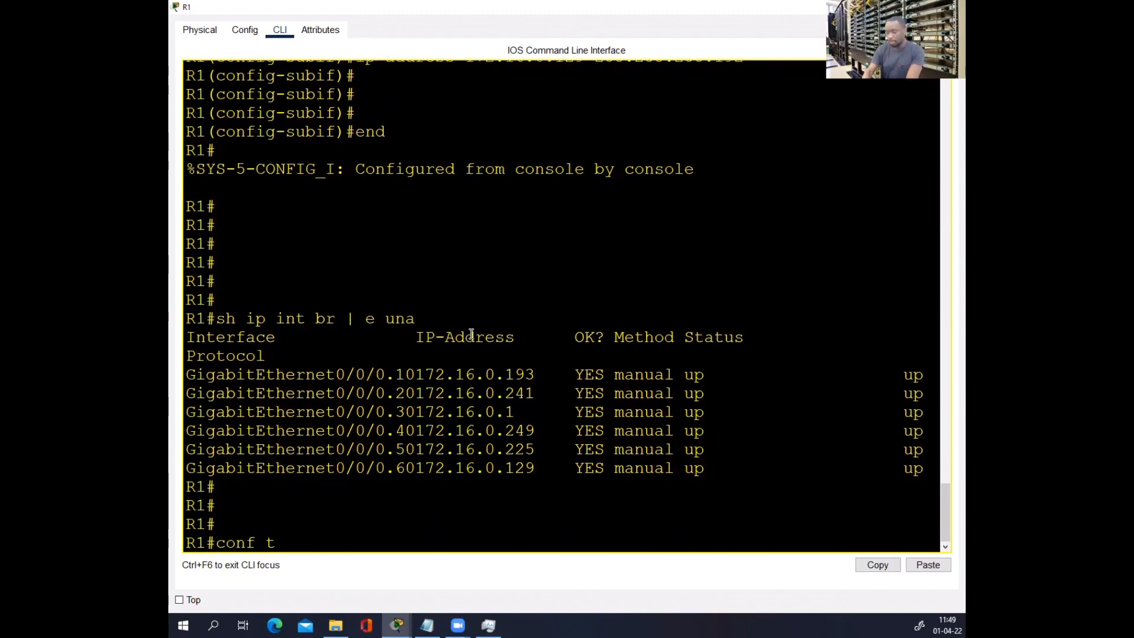
{"action": "key", "text": "Return"}
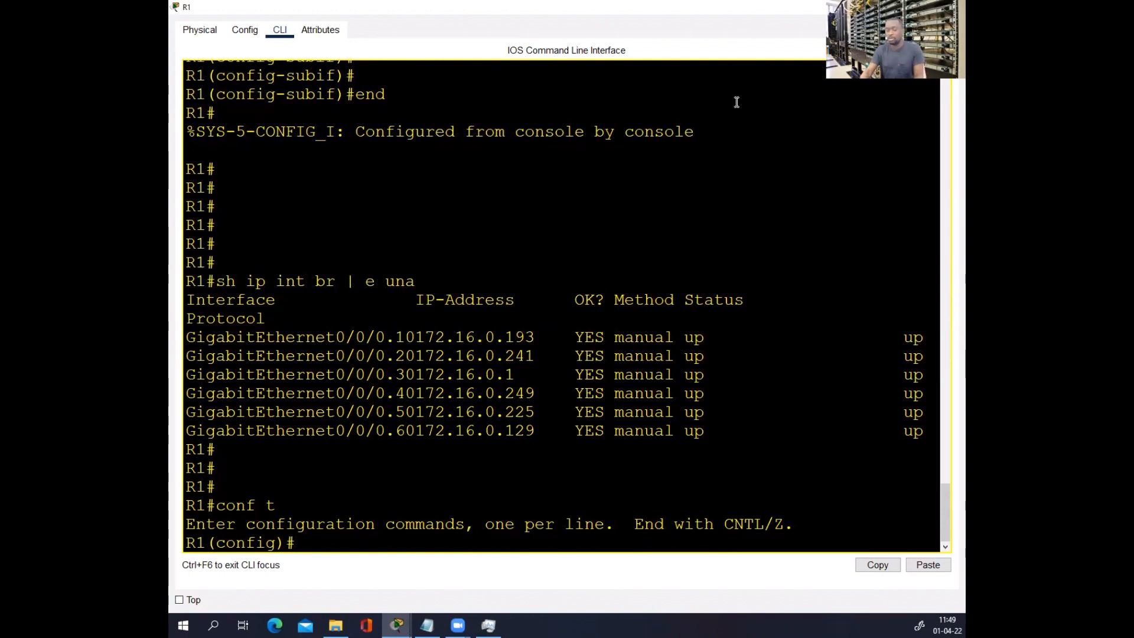
{"action": "key", "text": "Return"}
{"action": "key", "text": "Return"}
{"action": "key", "text": "Return"}
{"action": "key", "text": "Return"}
{"action": "key", "text": "Return"}
{"action": "key", "text": "Return"}
{"action": "key", "text": "Return"}
{"action": "key", "text": "Return"}
{"action": "key", "text": "Return"}
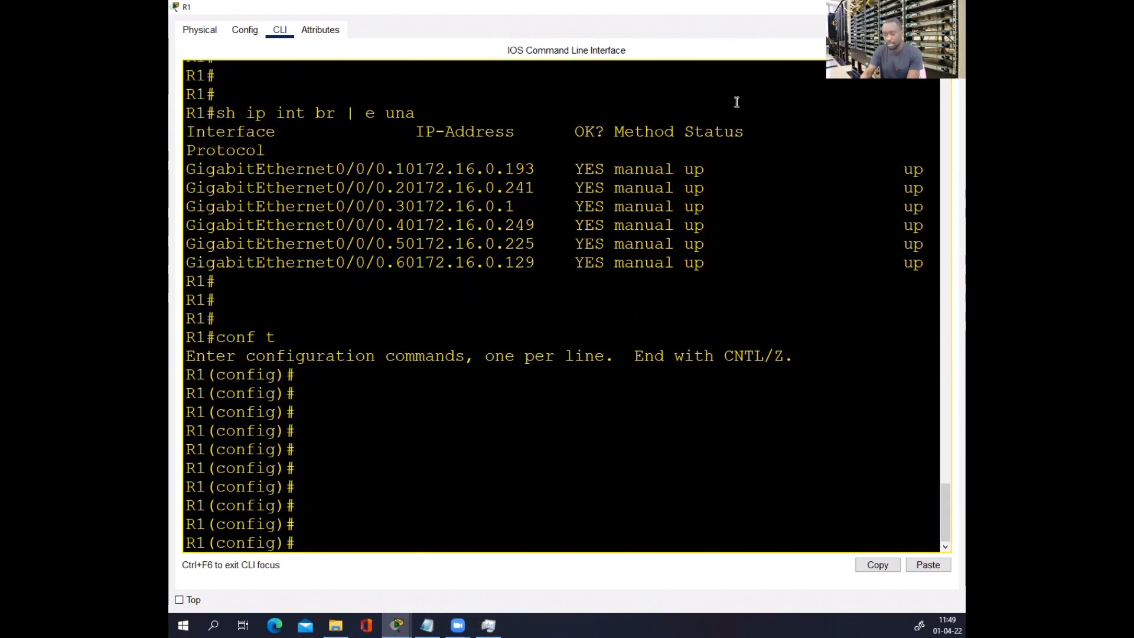
- Enter the ip dhcp excluded-address command on R1 with the .10 subinterface's address, 172.16.0.193, copied from the interface list
{"action": "type", "text": "ip"}
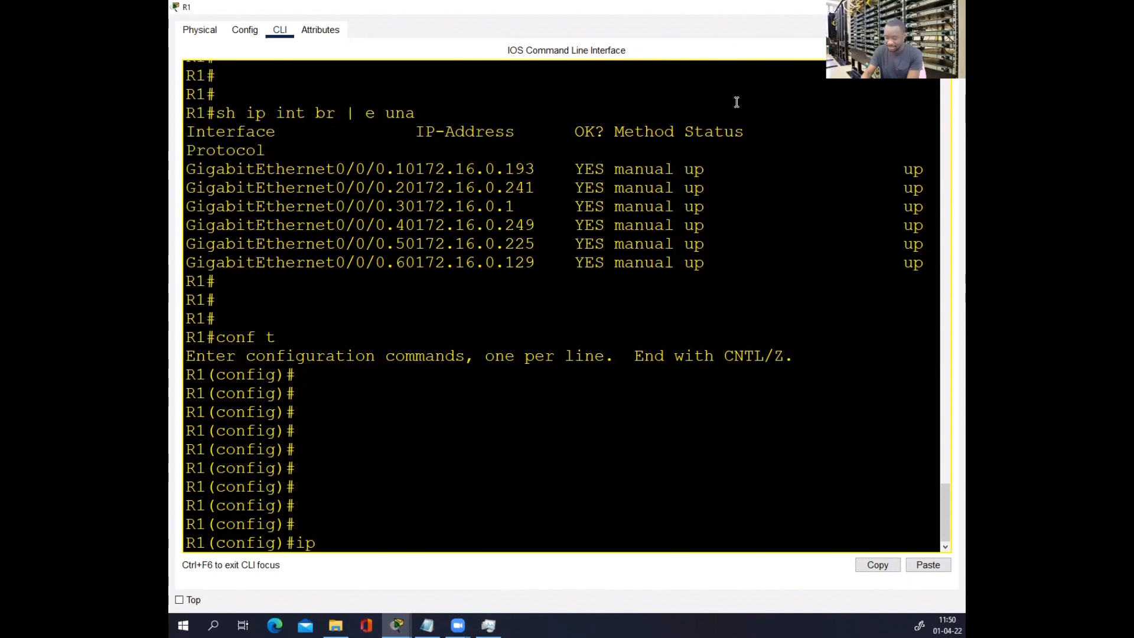
{"action": "type", "text": " dh"}
{"action": "key", "text": "Tab"}
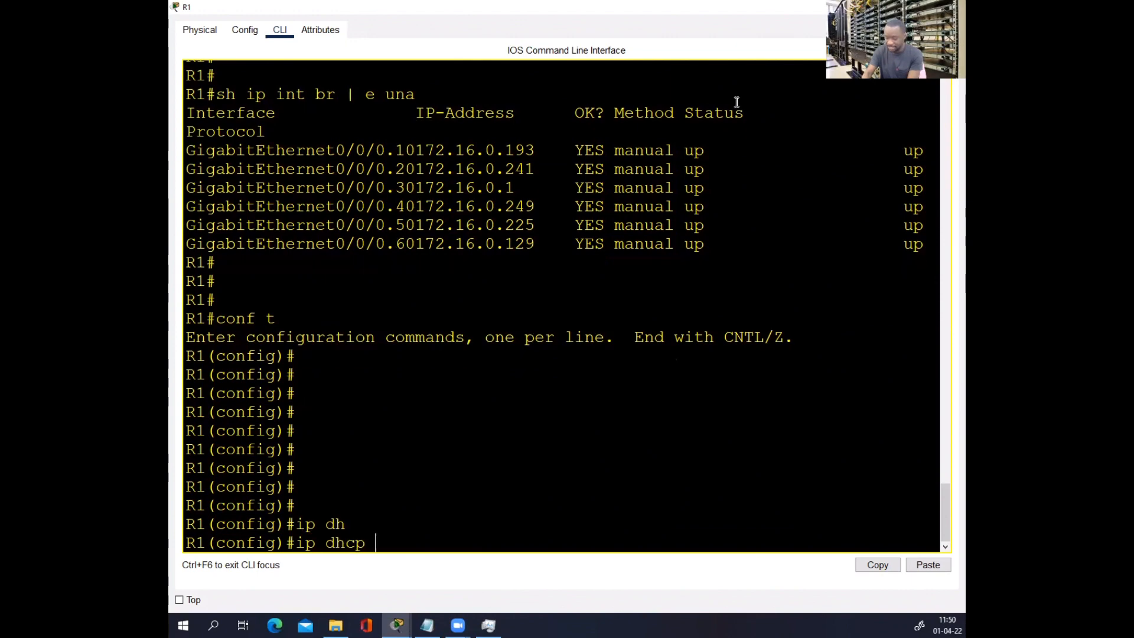
{"action": "type", "text": "ex"}
{"action": "key", "text": "Tab"}
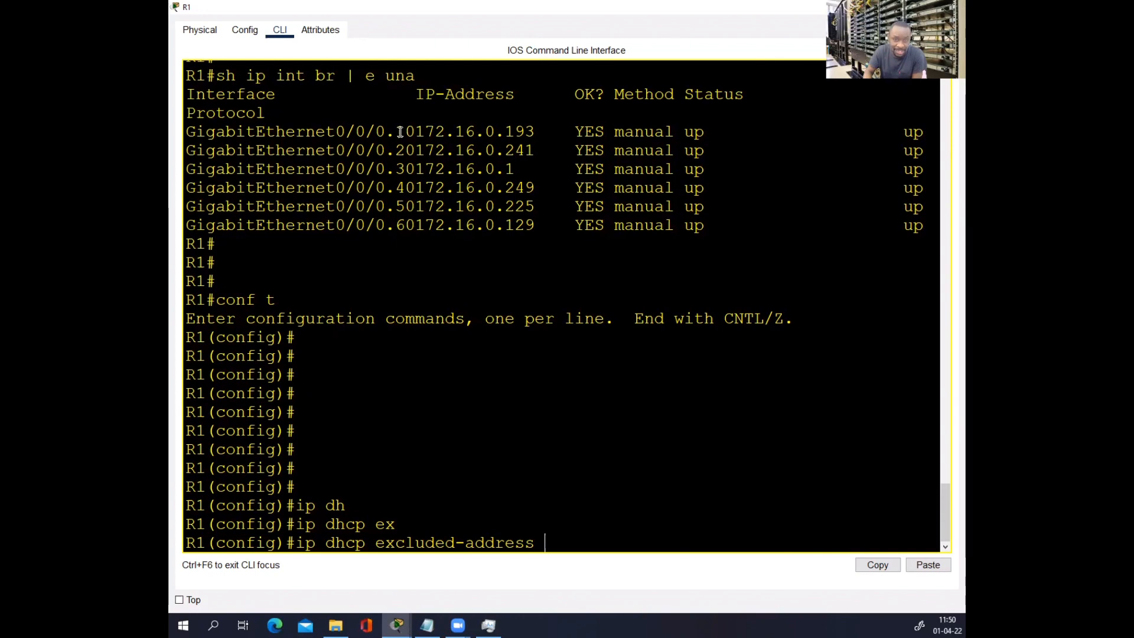
{"action": "left_click_drag", "start_coordinate": [418, 132], "coordinate": [533, 134]}
{"action": "right_click", "coordinate": [531, 134]}
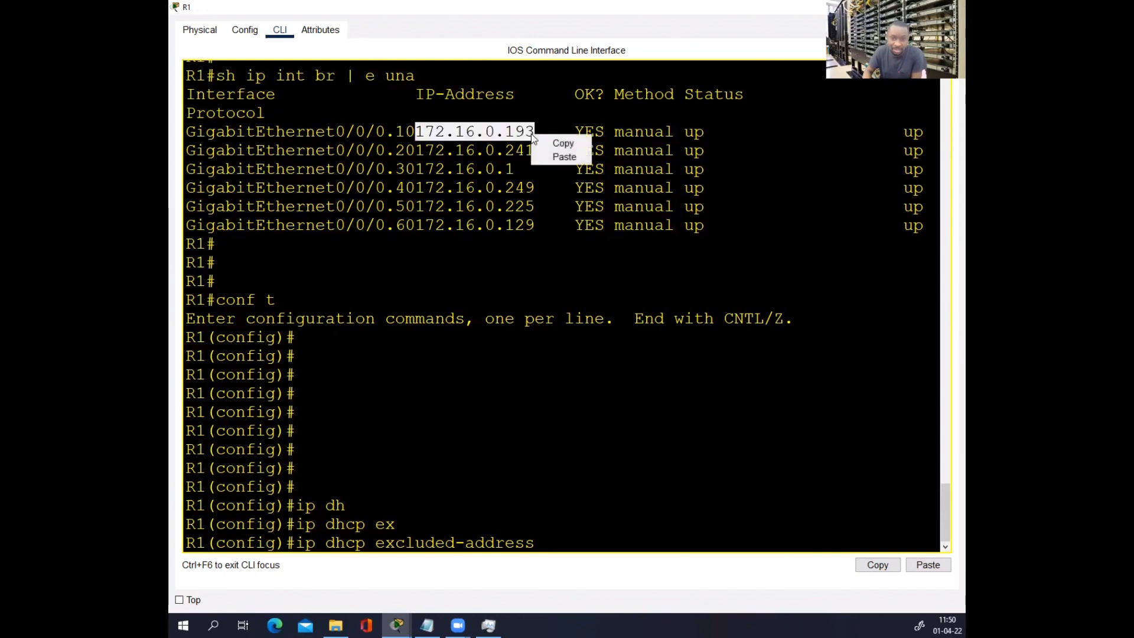
{"action": "left_click", "coordinate": [576, 142]}
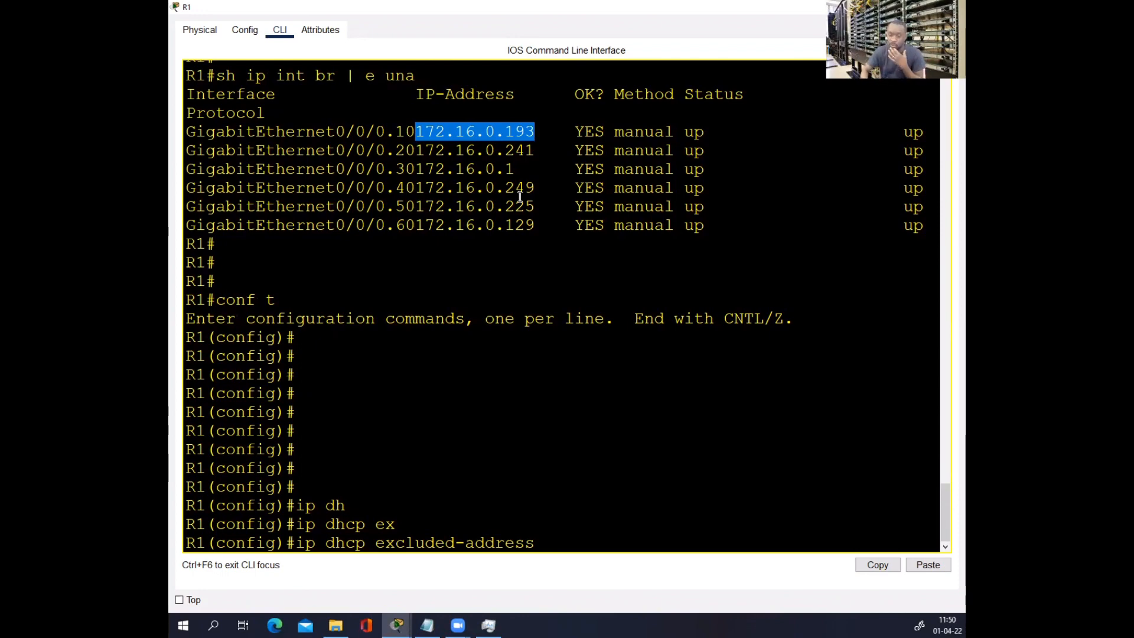
{"action": "right_click", "coordinate": [560, 535]}
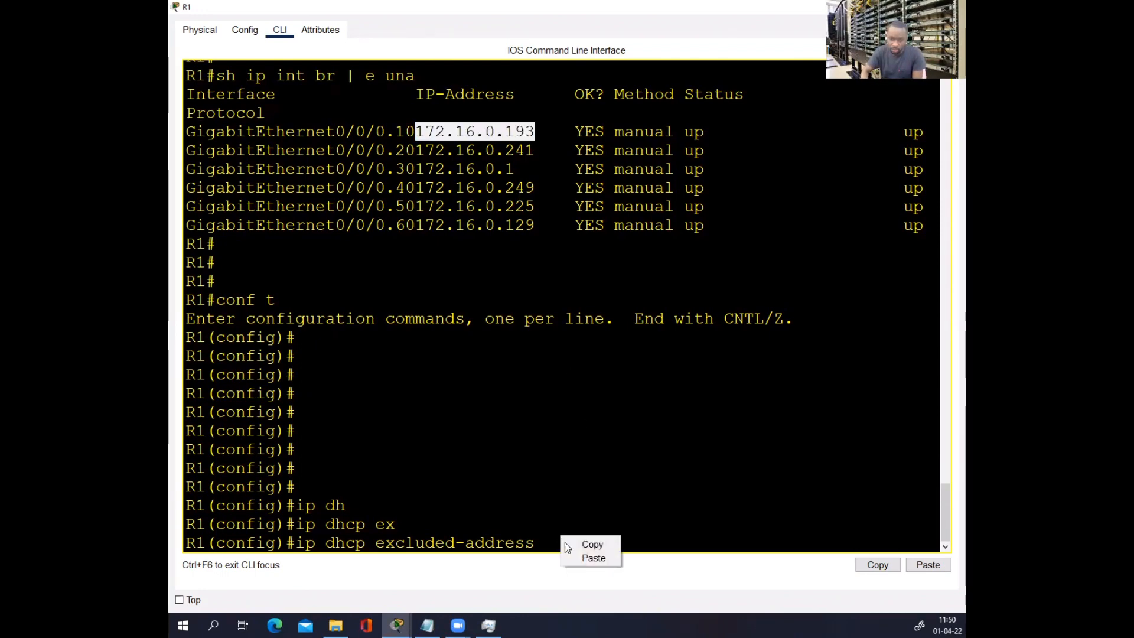
{"action": "left_click", "coordinate": [585, 555]}
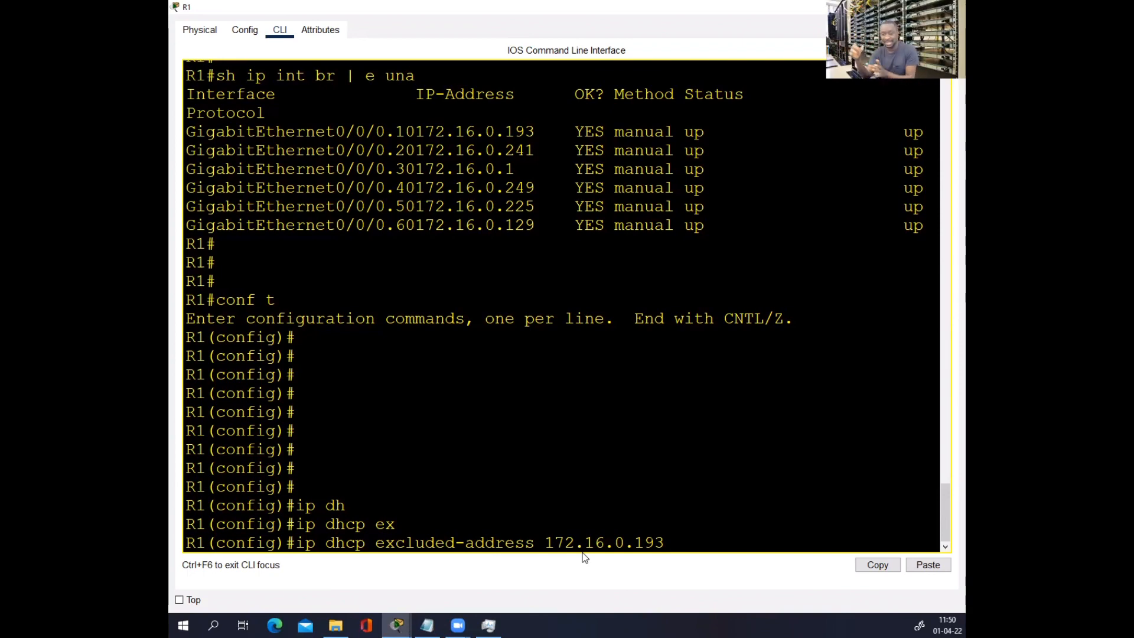
{"action": "type", "text": "172.16"}
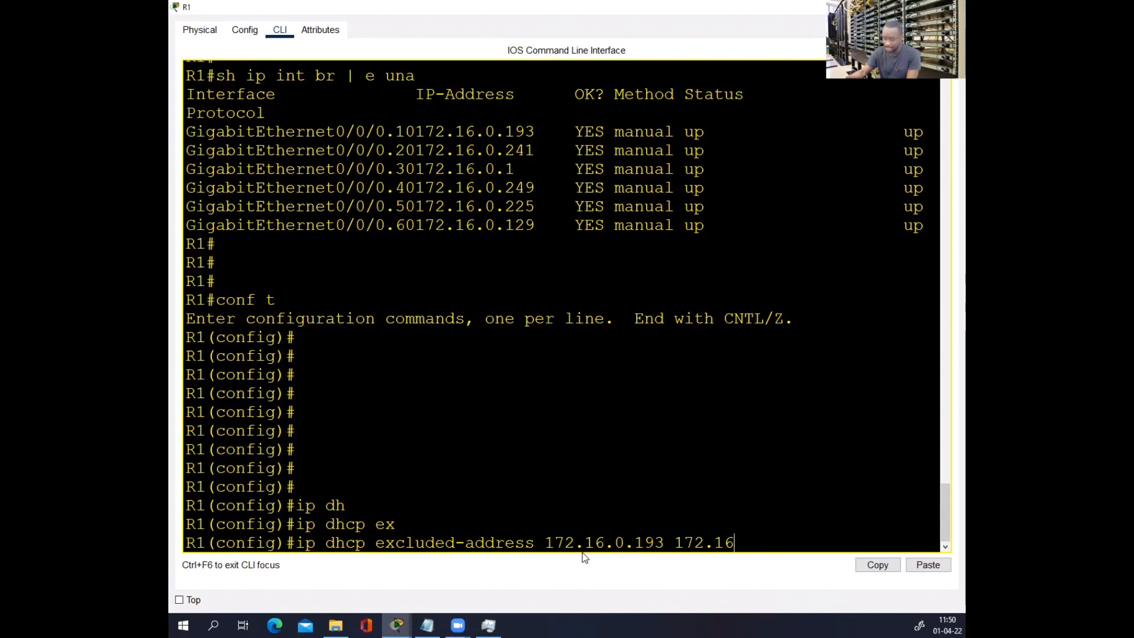
{"action": "type", "text": ".0."}
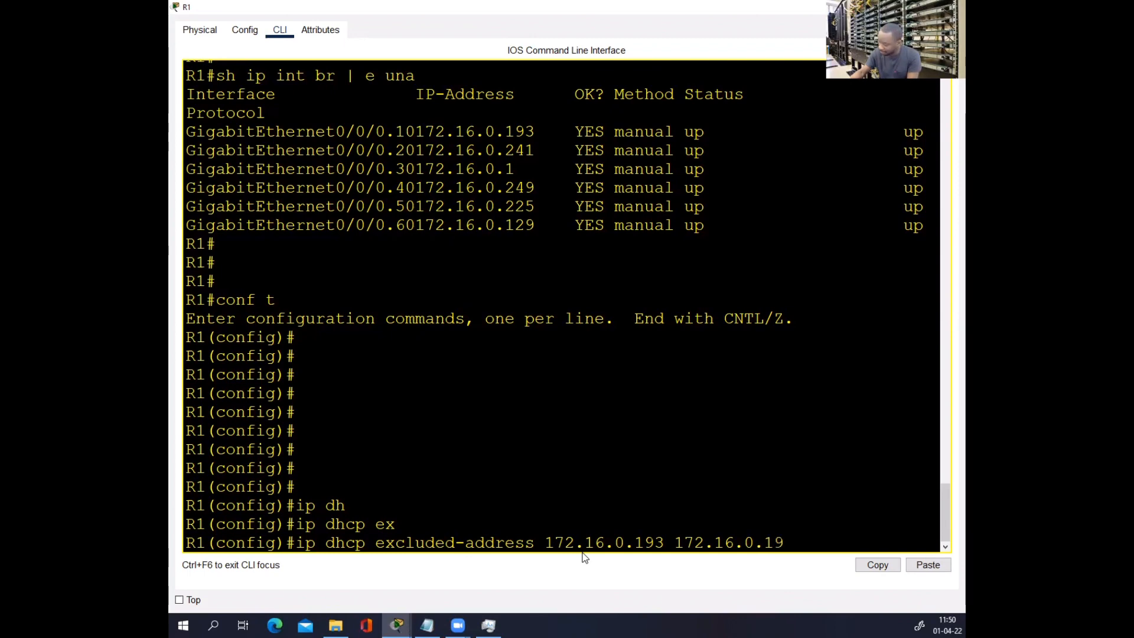
{"action": "key", "text": "BackSpace"}
{"action": "key", "text": "BackSpace"}
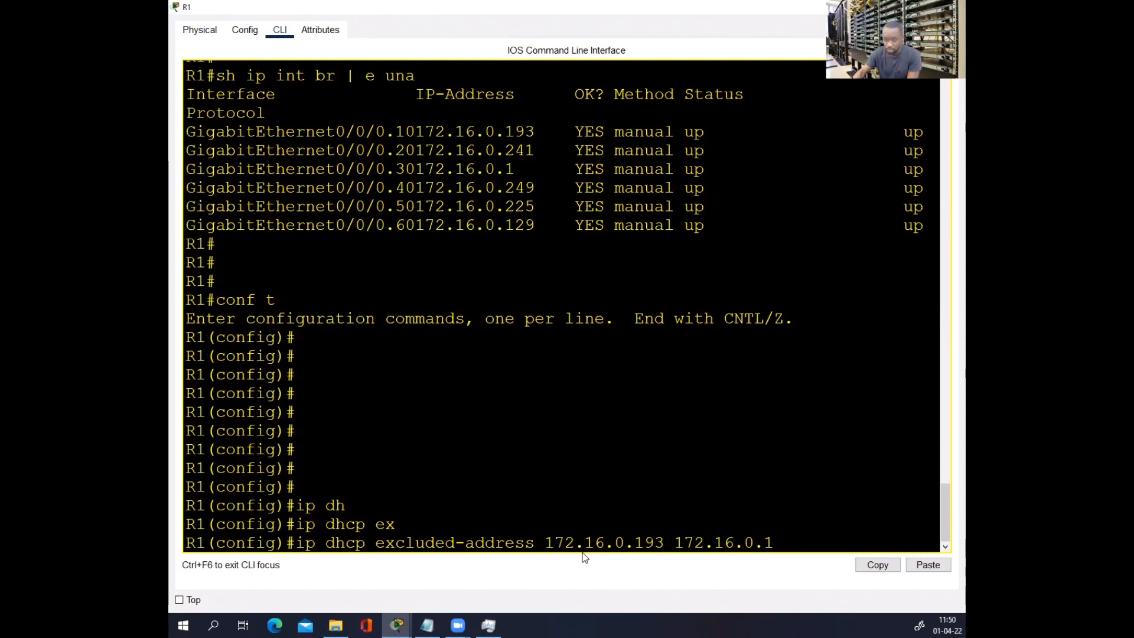
{"action": "type", "text": "200"}
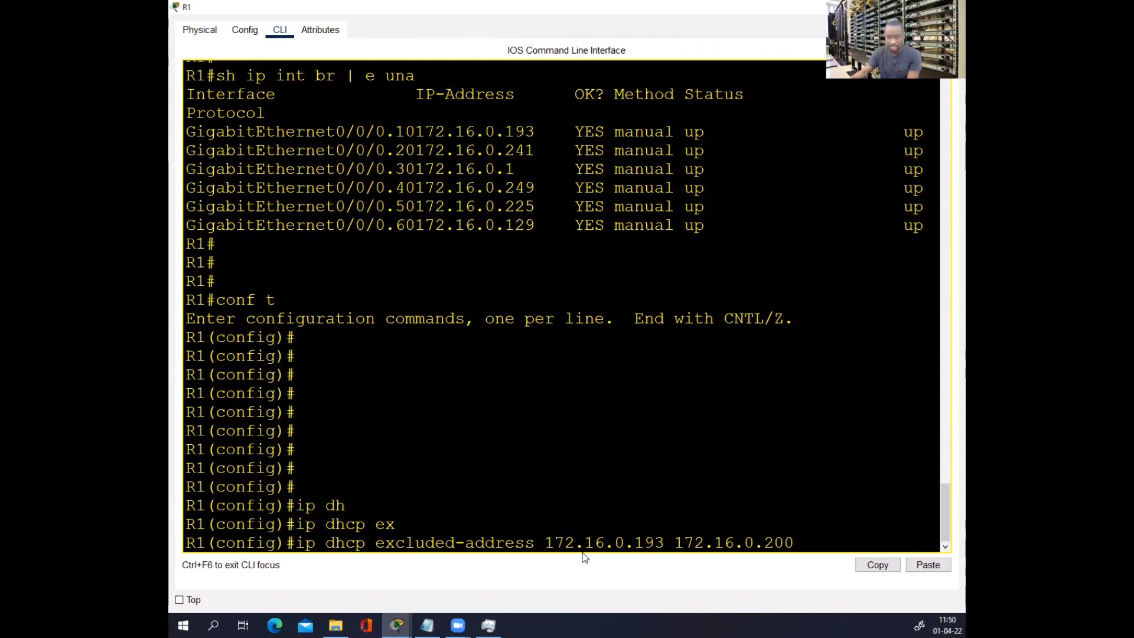
{"action": "key", "text": "BackSpace"}
{"action": "key", "text": "BackSpace"}
{"action": "key", "text": "BackSpace"}
{"action": "key", "text": "BackSpace"}
{"action": "key", "text": "BackSpace"}
{"action": "key", "text": "BackSpace"}
{"action": "key", "text": "BackSpace"}
{"action": "key", "text": "BackSpace"}
{"action": "key", "text": "BackSpace"}
{"action": "key", "text": "BackSpace"}
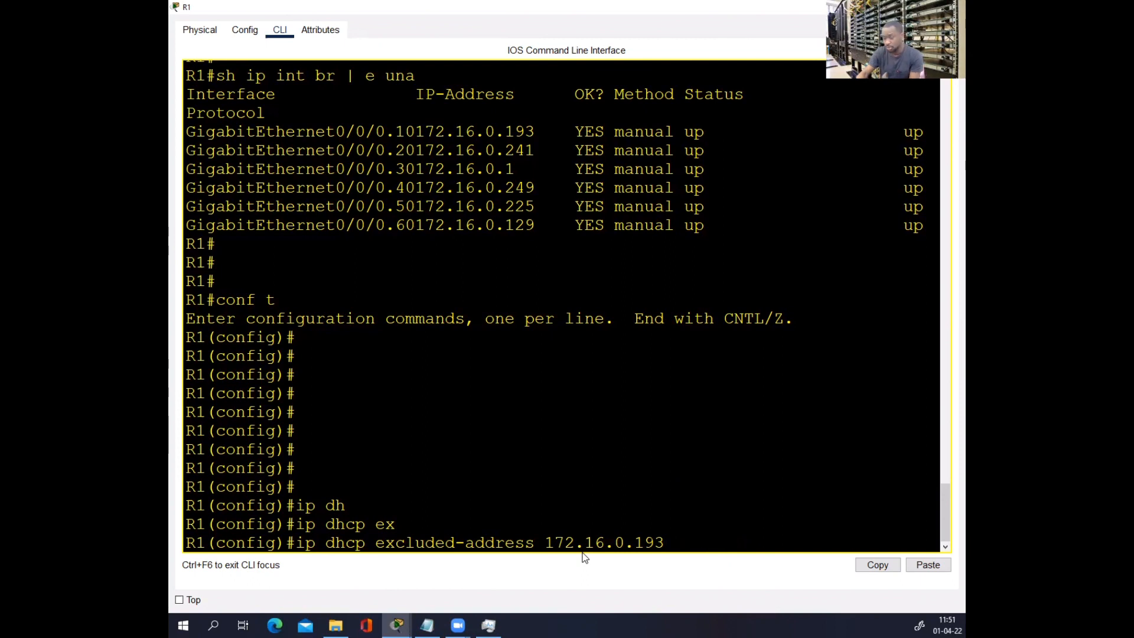
- Run the exclusion for 172.16.0.193, and exclude the .20 subinterface's address 172.16.0.241 with ip dhcp excluded-address
{"action": "key", "text": "Return"}
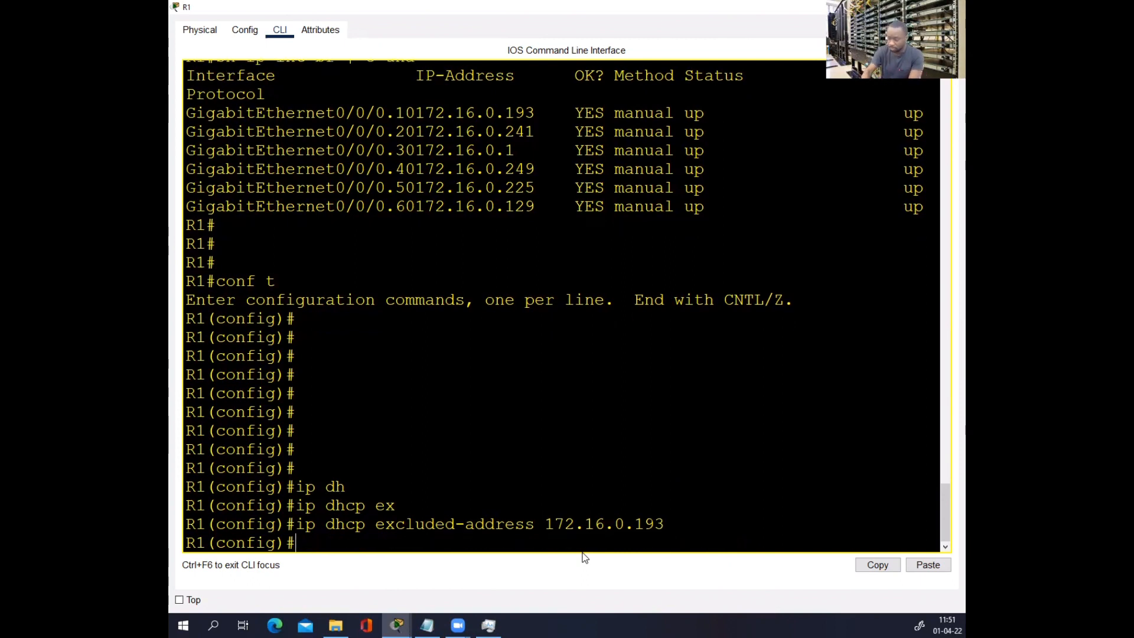
{"action": "type", "text": "ip dh"}
{"action": "key", "text": "Tab"}
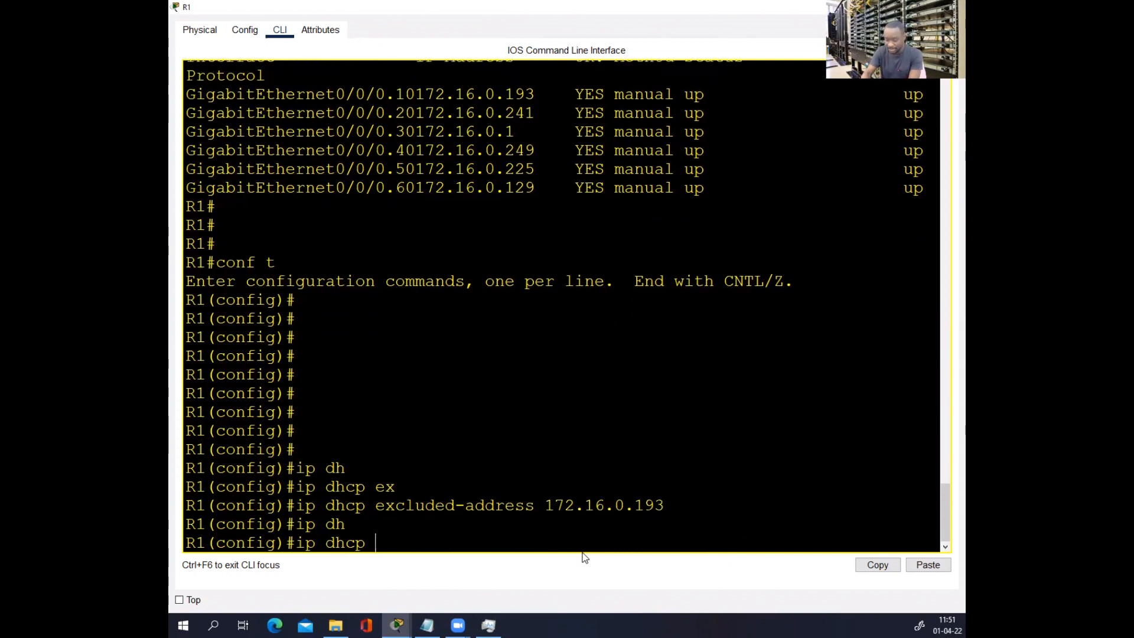
{"action": "type", "text": "ex"}
{"action": "key", "text": "Tab"}
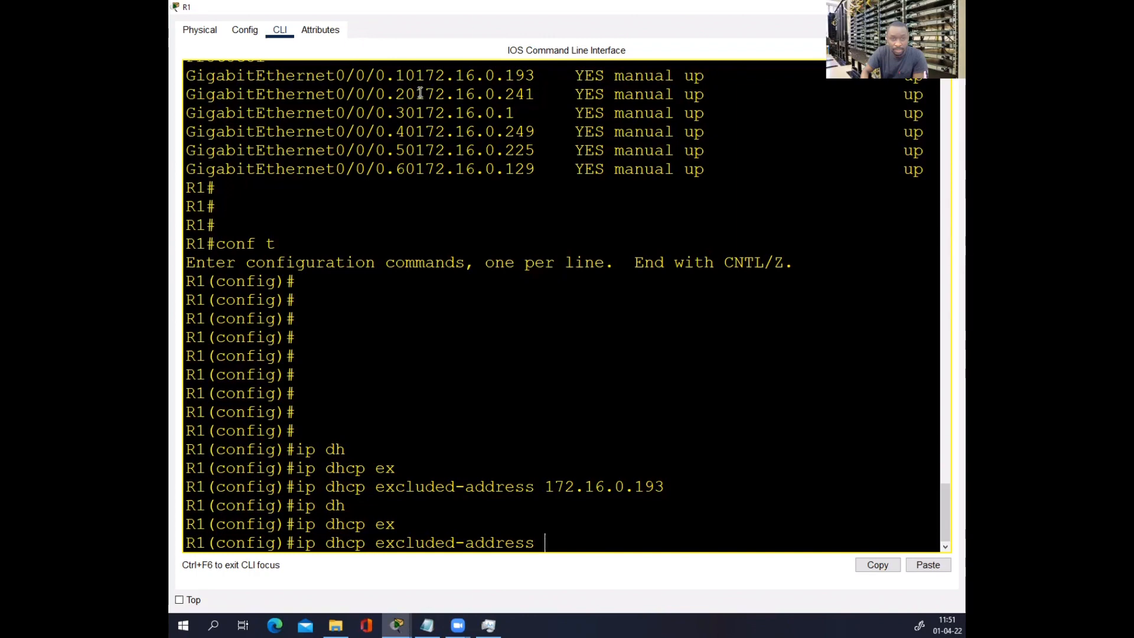
{"action": "left_click_drag", "start_coordinate": [416, 93], "coordinate": [535, 95]}
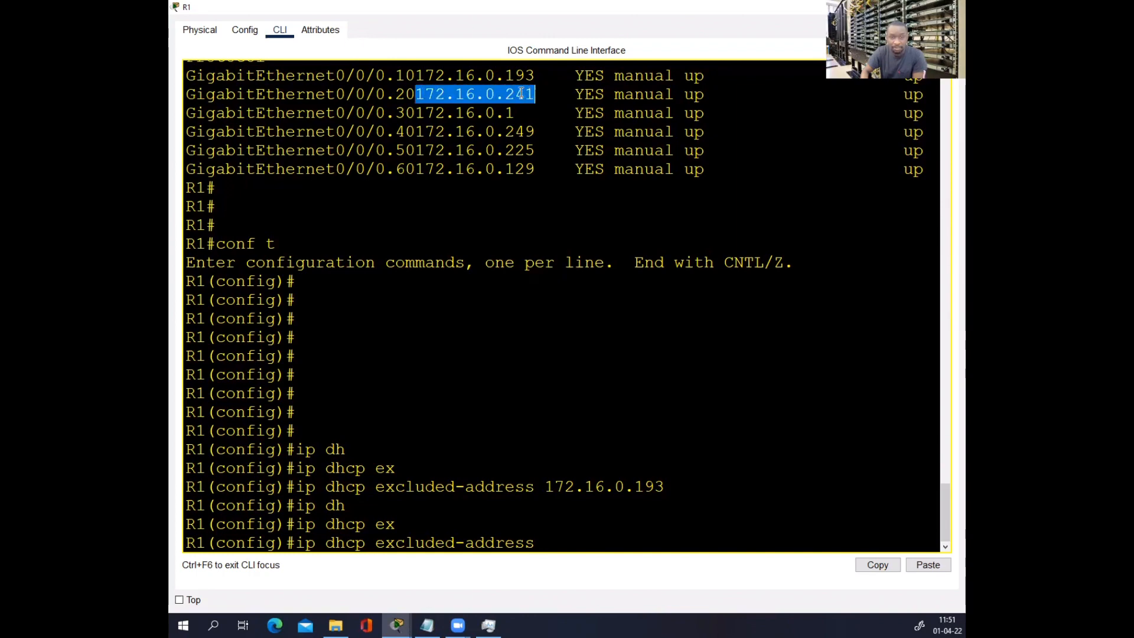
{"action": "right_click", "coordinate": [521, 93]}
{"action": "left_click", "coordinate": [541, 99]}
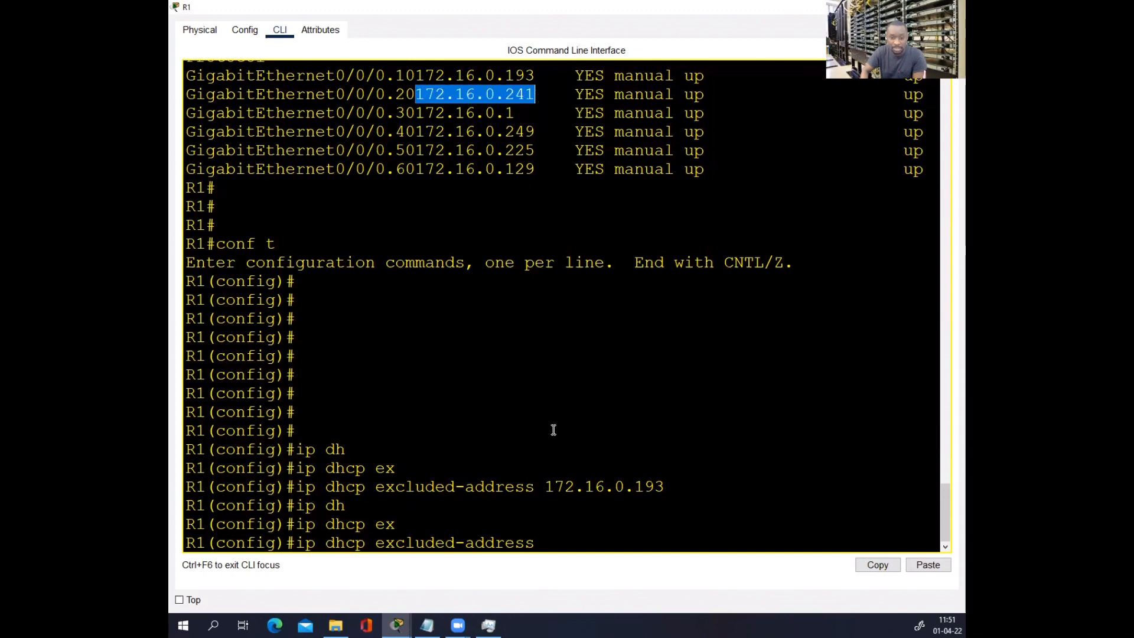
{"action": "left_click", "coordinate": [548, 537]}
{"action": "right_click", "coordinate": [546, 535]}
{"action": "left_click", "coordinate": [569, 568]}
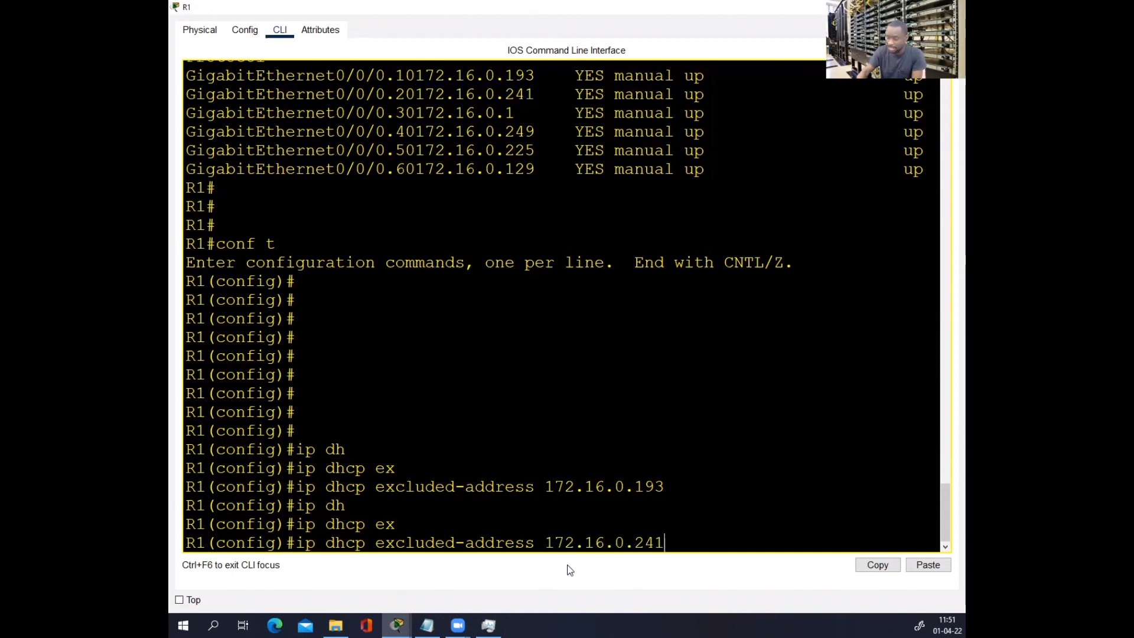
{"action": "key", "text": "Return"}
- Exclude the .30 subinterface's address 172.16.0.1 from DHCP on R1 with ip dhcp excluded-address, copying it from the interface list
{"action": "type", "text": "ip dh"}
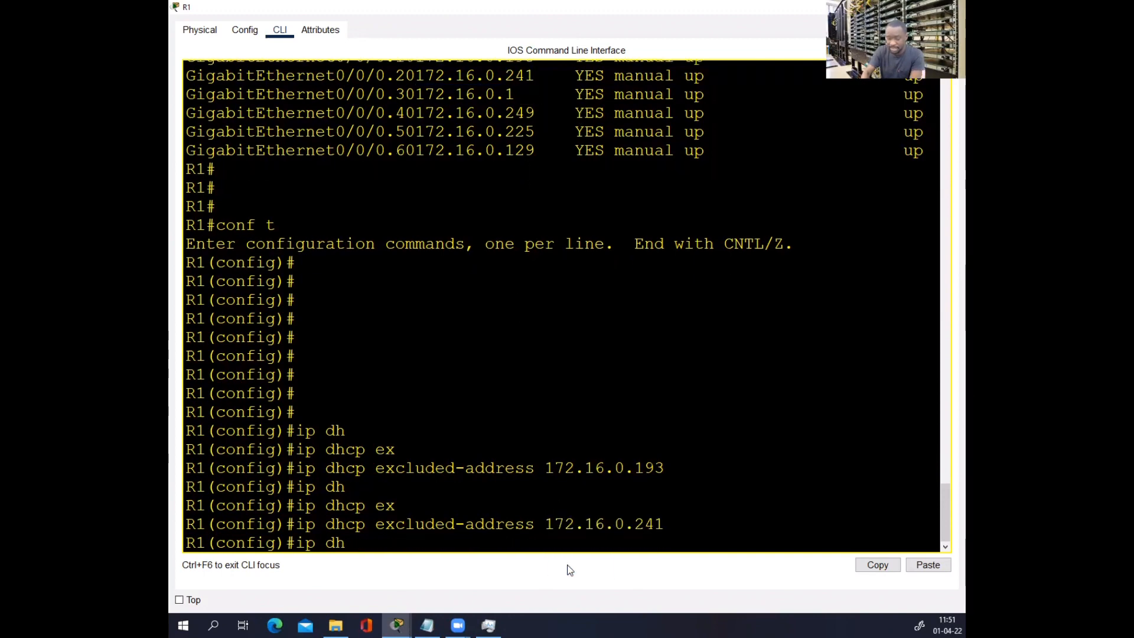
{"action": "key", "text": "Tab"}
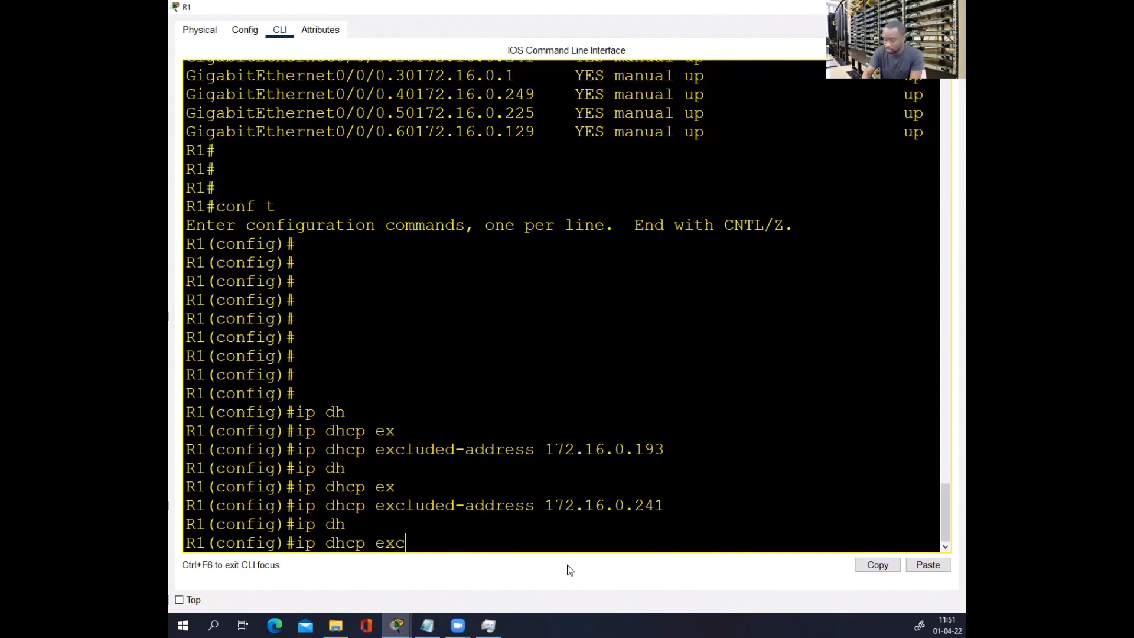
{"action": "type", "text": "exc"}
{"action": "key", "text": "Tab"}
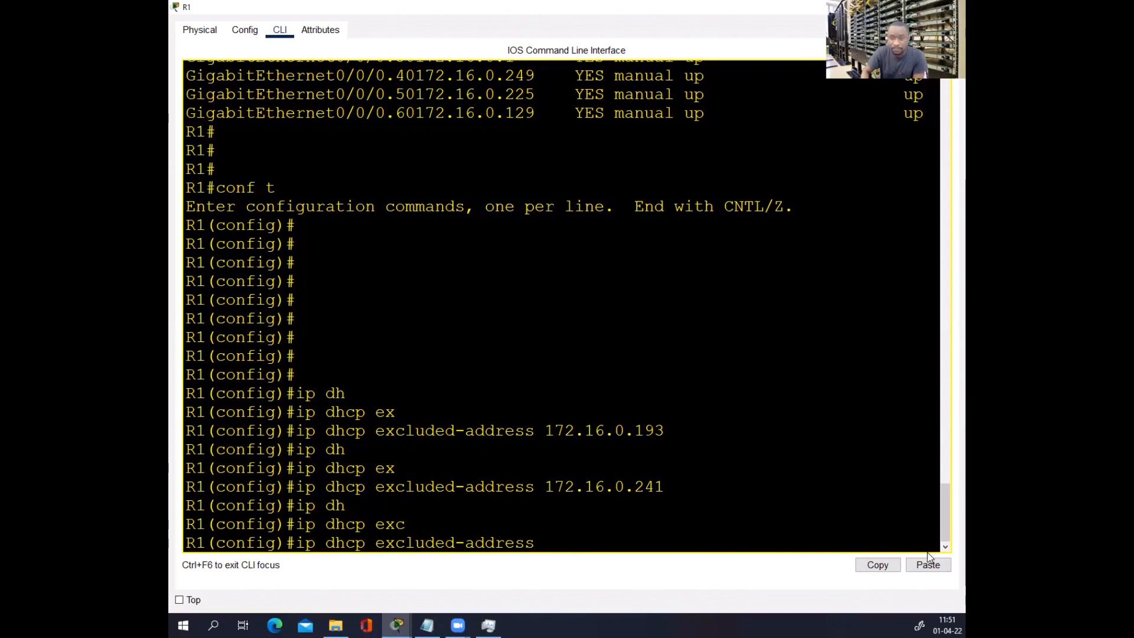
{"action": "scroll", "coordinate": [943, 526], "scroll_direction": "up", "scroll_amount": 1}
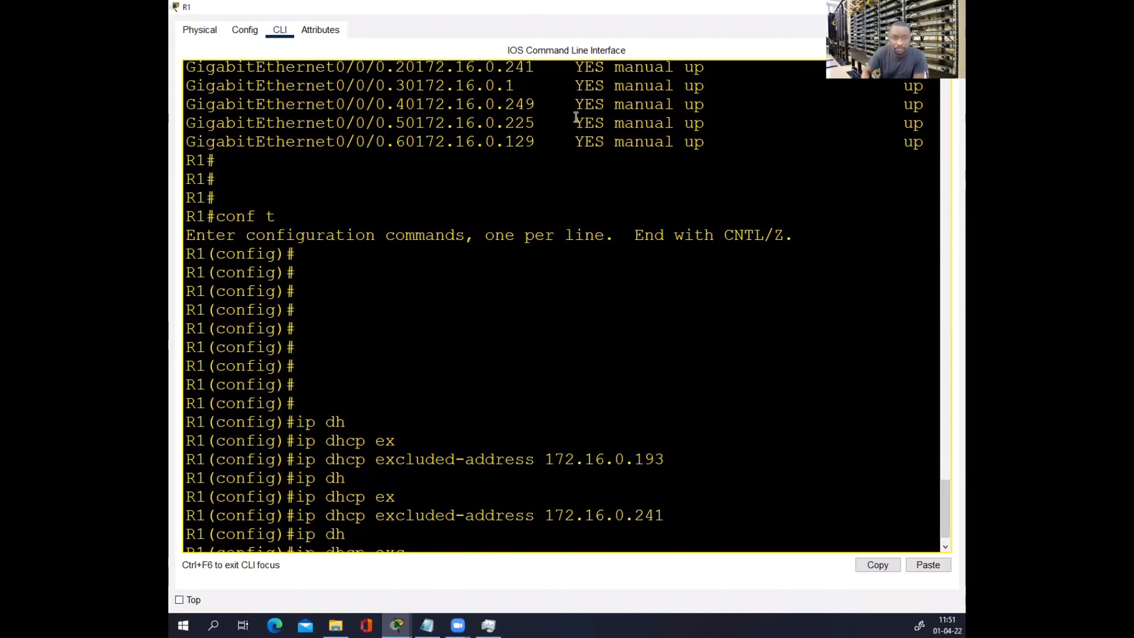
{"action": "left_click_drag", "start_coordinate": [518, 83], "coordinate": [423, 83]}
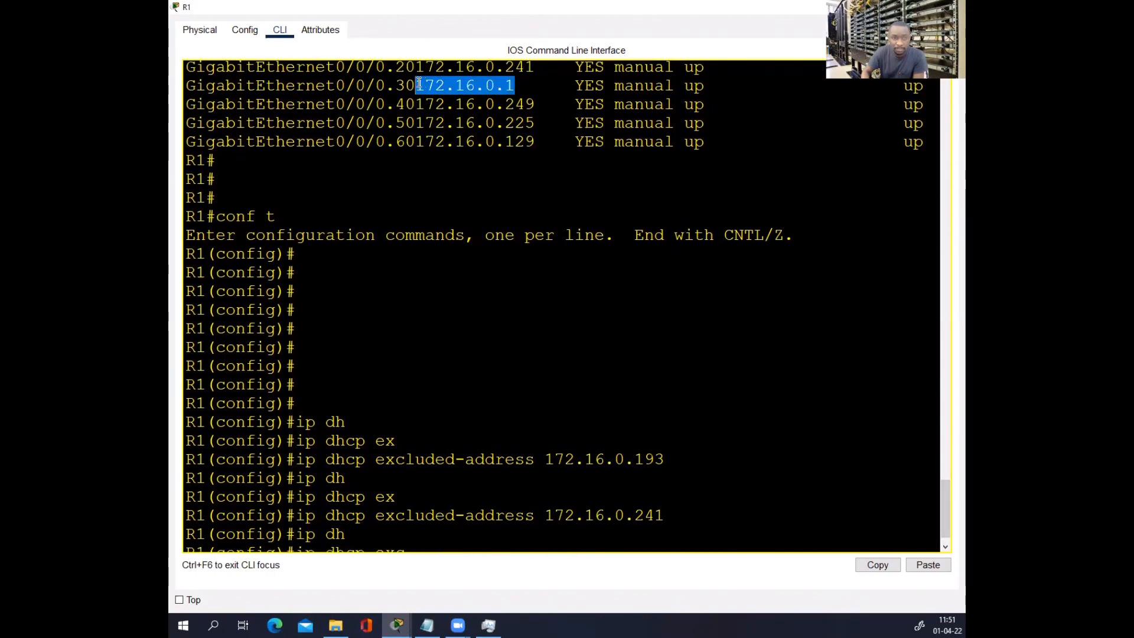
{"action": "right_click", "coordinate": [418, 83]}
{"action": "left_click", "coordinate": [436, 89]}
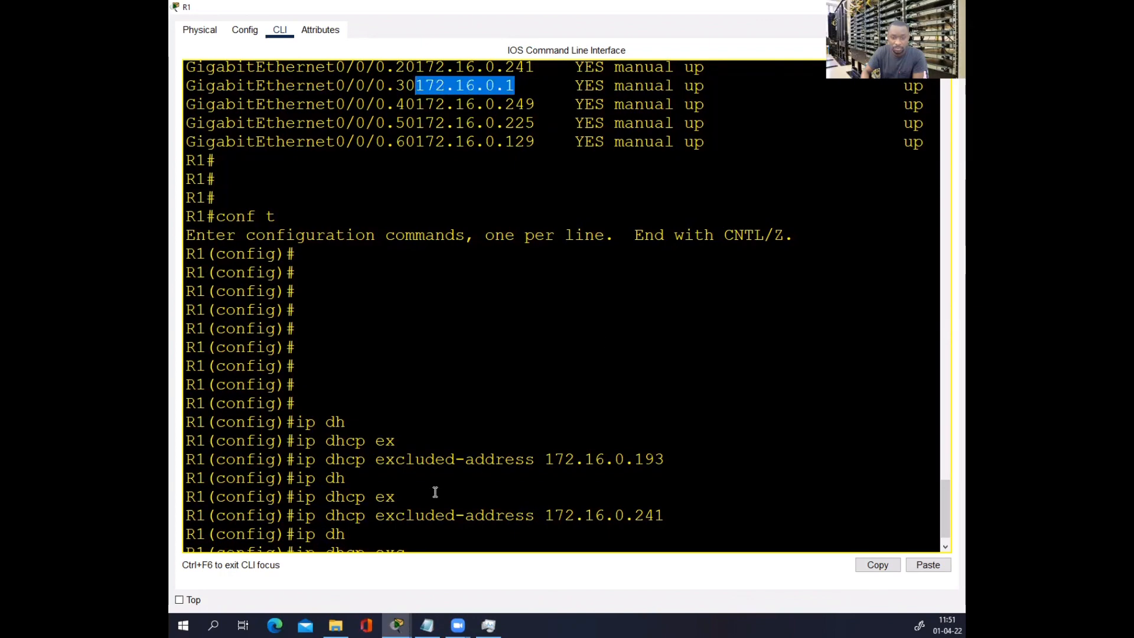
{"action": "left_click", "coordinate": [493, 542]}
{"action": "right_click", "coordinate": [489, 545]}
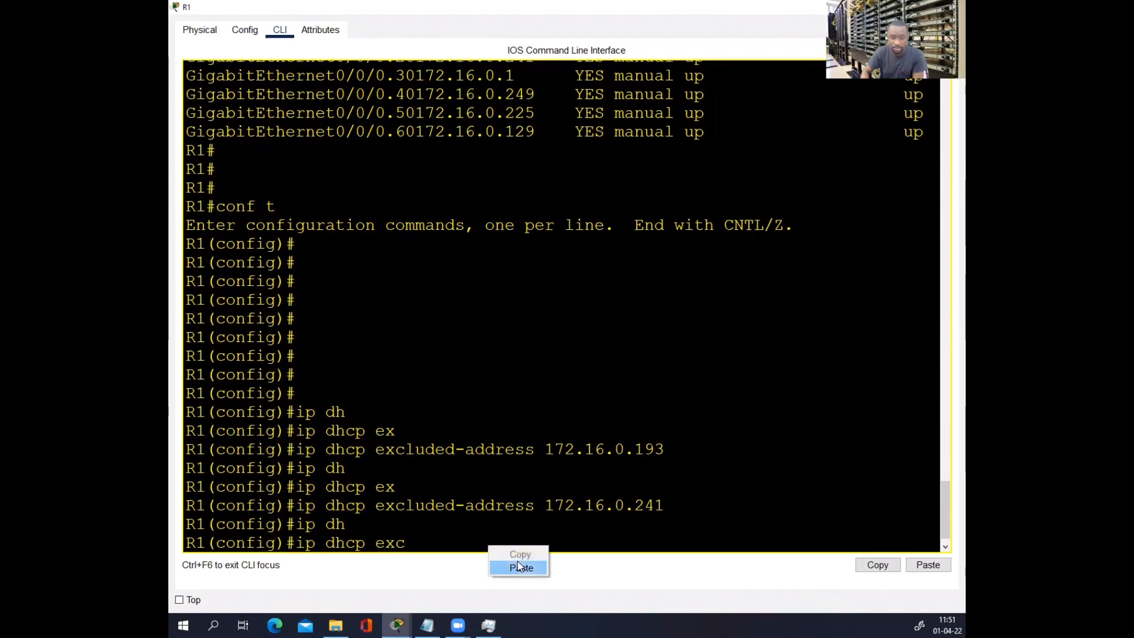
{"action": "key", "text": "Tab"}
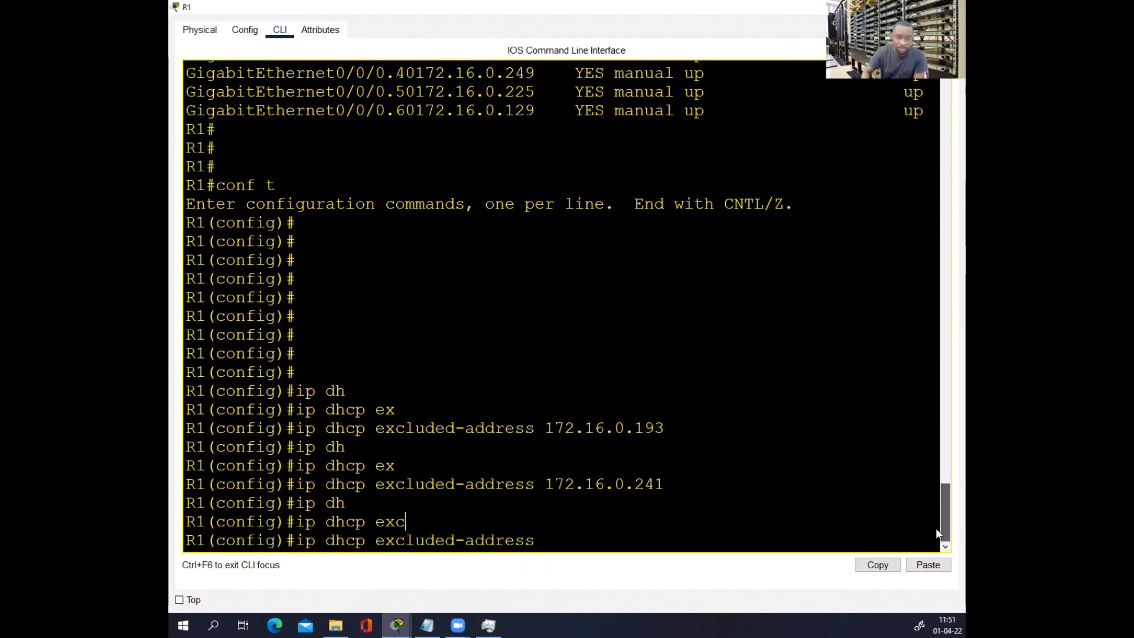
{"action": "right_click", "coordinate": [576, 539]}
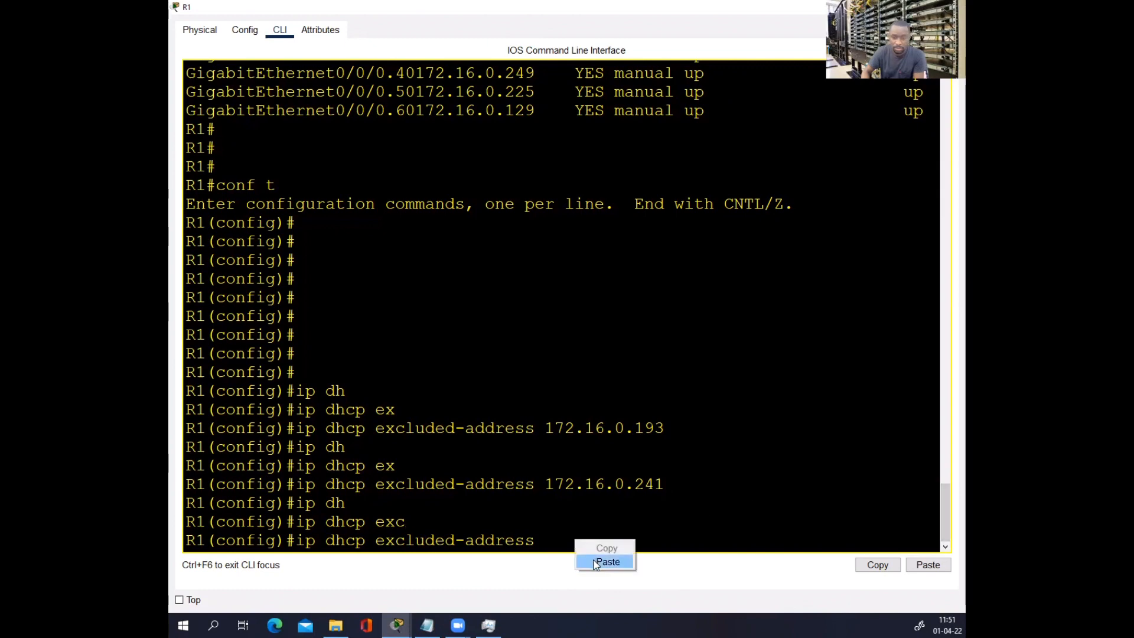
{"action": "left_click", "coordinate": [595, 560]}
{"action": "key", "text": "Return"}
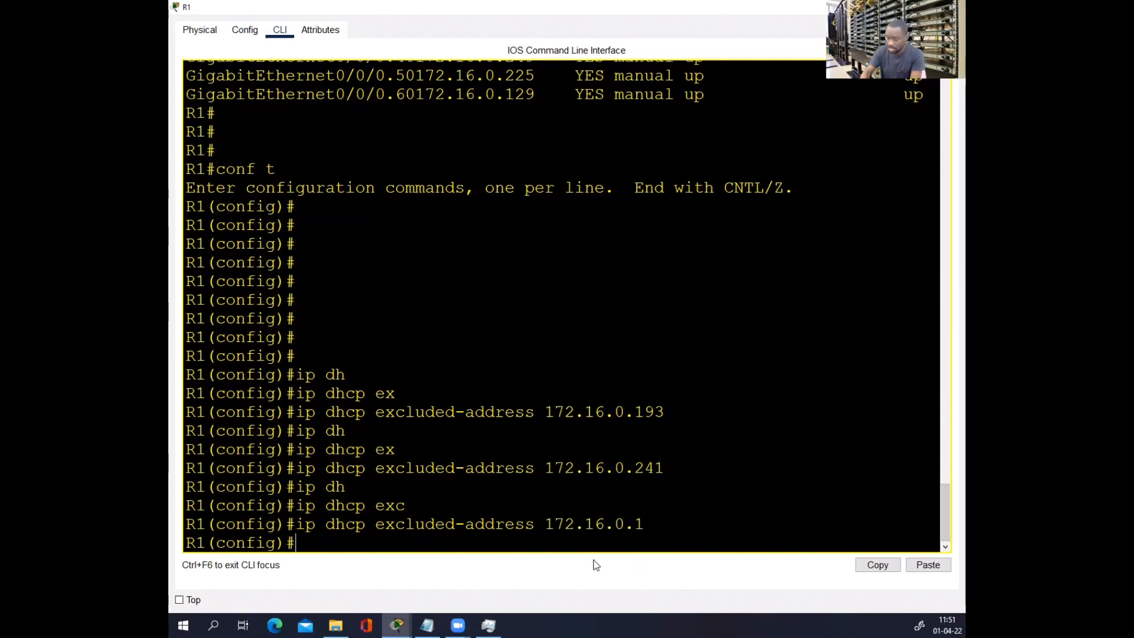
- Exclude the .40 subinterface's address 172.16.0.249 from DHCP on R1 with ip dhcp excluded-address, copying it from the interface list
{"action": "type", "text": "ip dhcp e"}
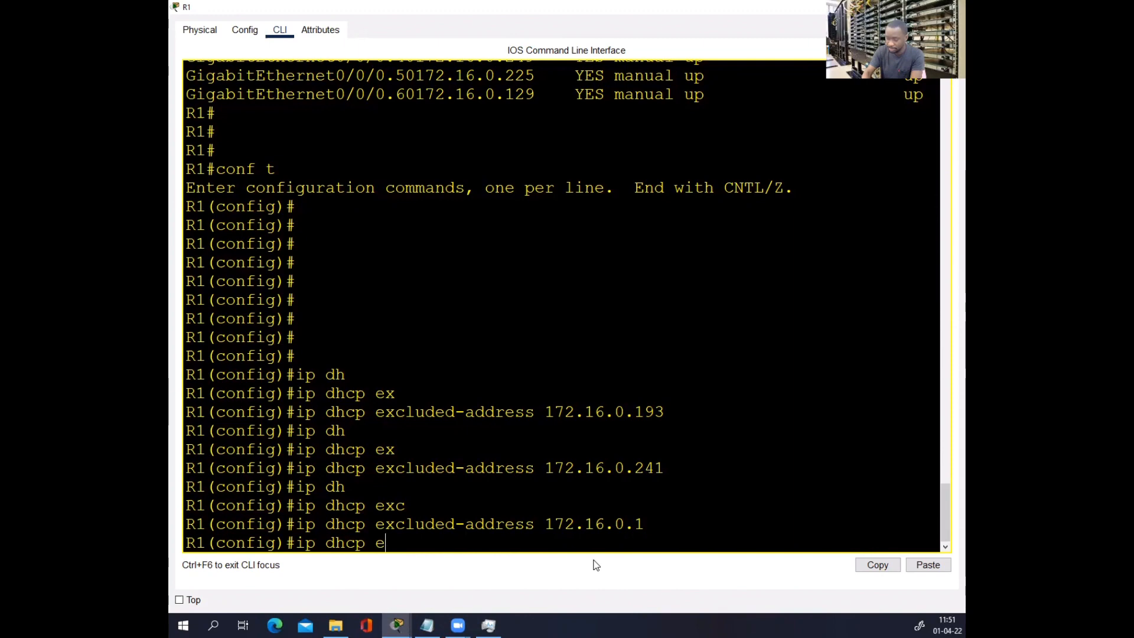
{"action": "type", "text": "x"}
{"action": "key", "text": "Tab"}
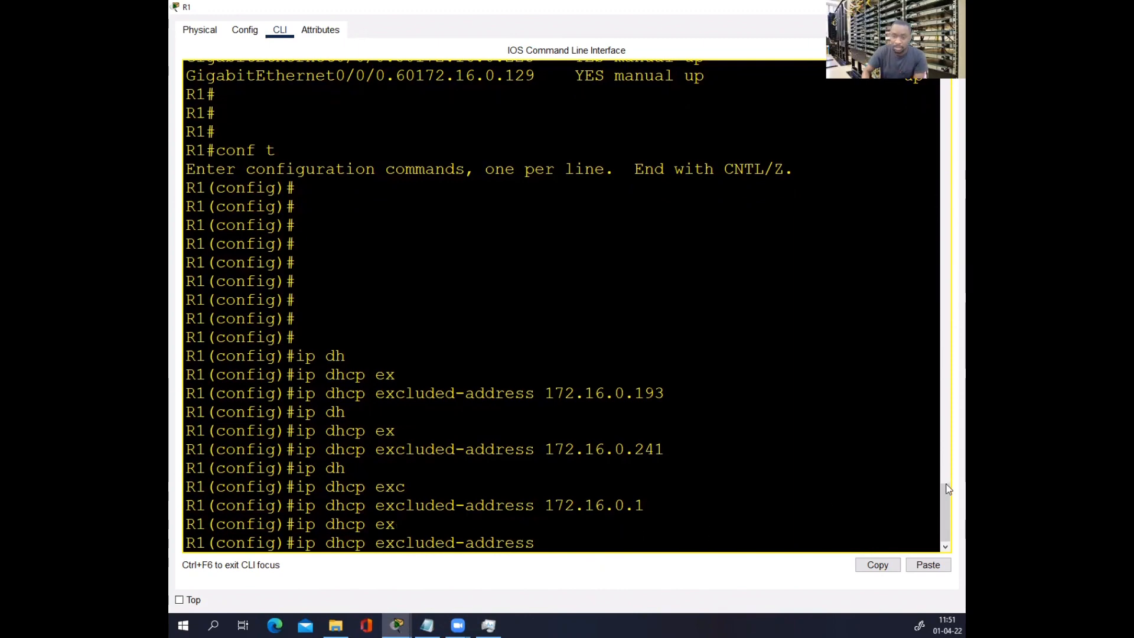
{"action": "left_click_drag", "start_coordinate": [944, 505], "coordinate": [943, 479]}
{"action": "left_click_drag", "start_coordinate": [542, 250], "coordinate": [426, 248]}
{"action": "right_click", "coordinate": [420, 248]}
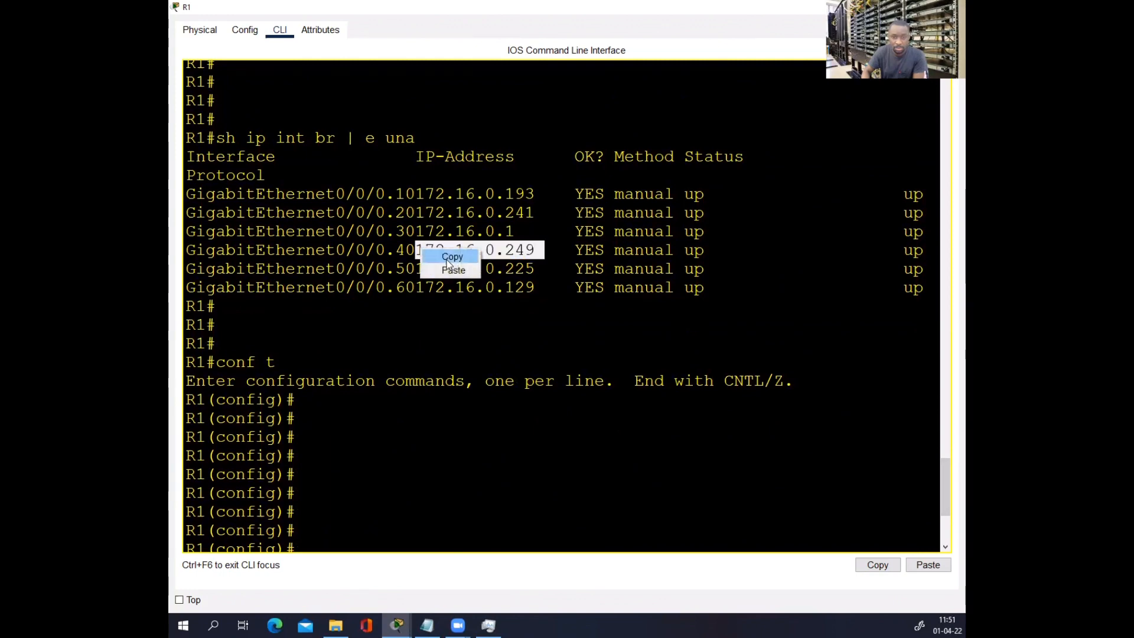
{"action": "left_click", "coordinate": [446, 255]}
{"action": "left_click_drag", "start_coordinate": [935, 474], "coordinate": [940, 509]}
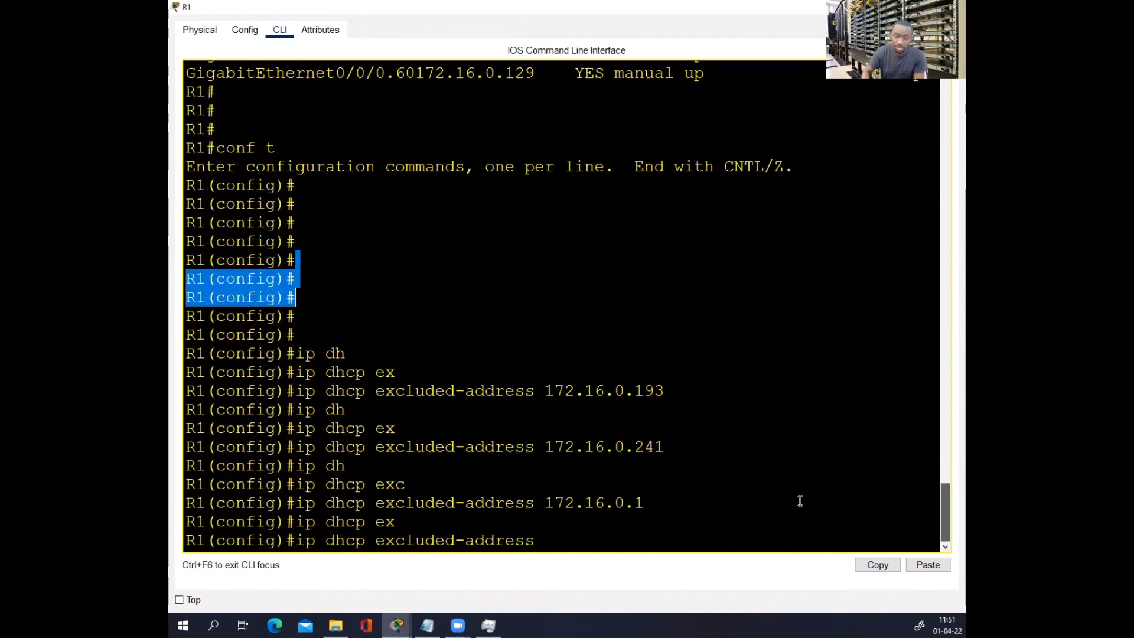
{"action": "right_click", "coordinate": [800, 500]}
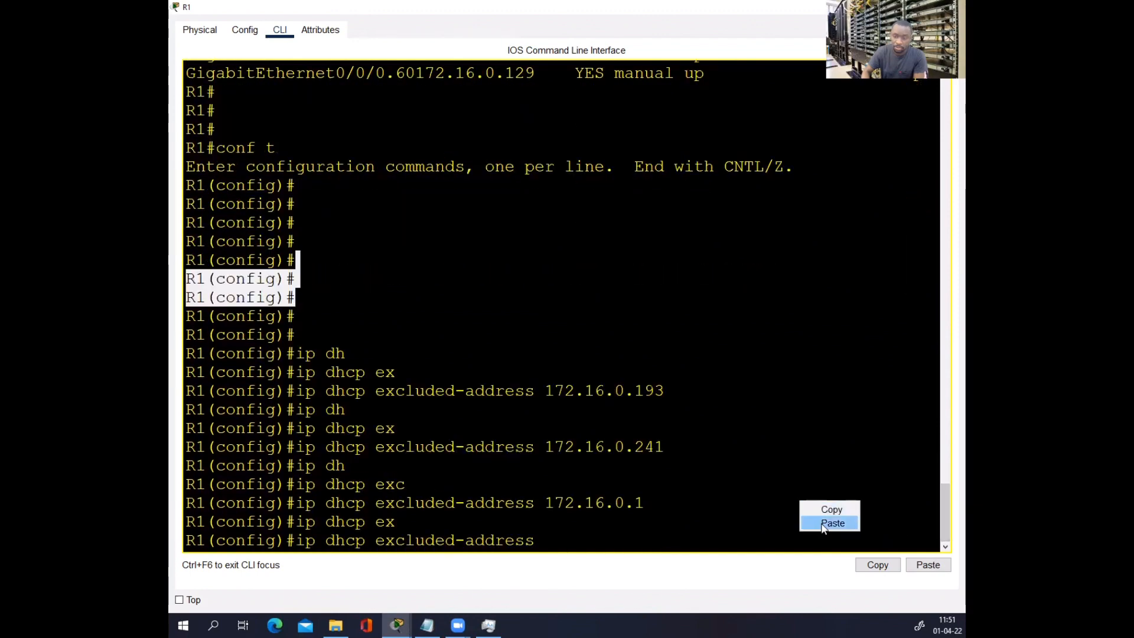
{"action": "left_click", "coordinate": [822, 524]}
{"action": "key", "text": "Return"}
- Exclude the .50 subinterface's address 172.16.0.225 from DHCP on R1 with ip dhcp excluded-address, copying it from the interface list
{"action": "type", "text": "ip dh"}
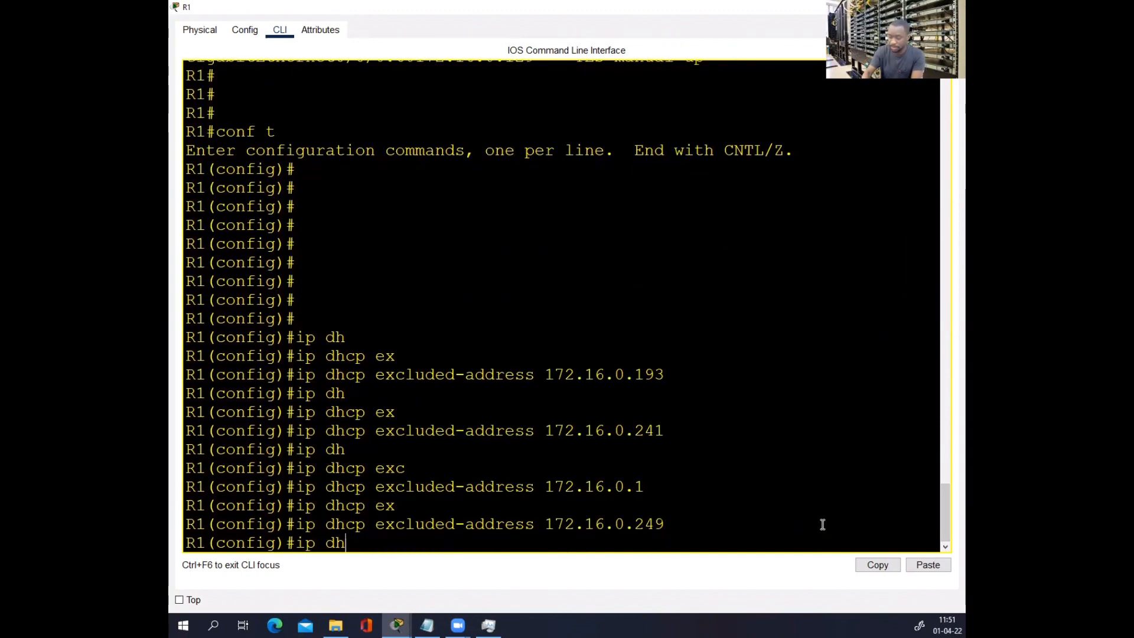
{"action": "key", "text": "Tab"}
{"action": "type", "text": "exc"}
{"action": "key", "text": "Tab"}
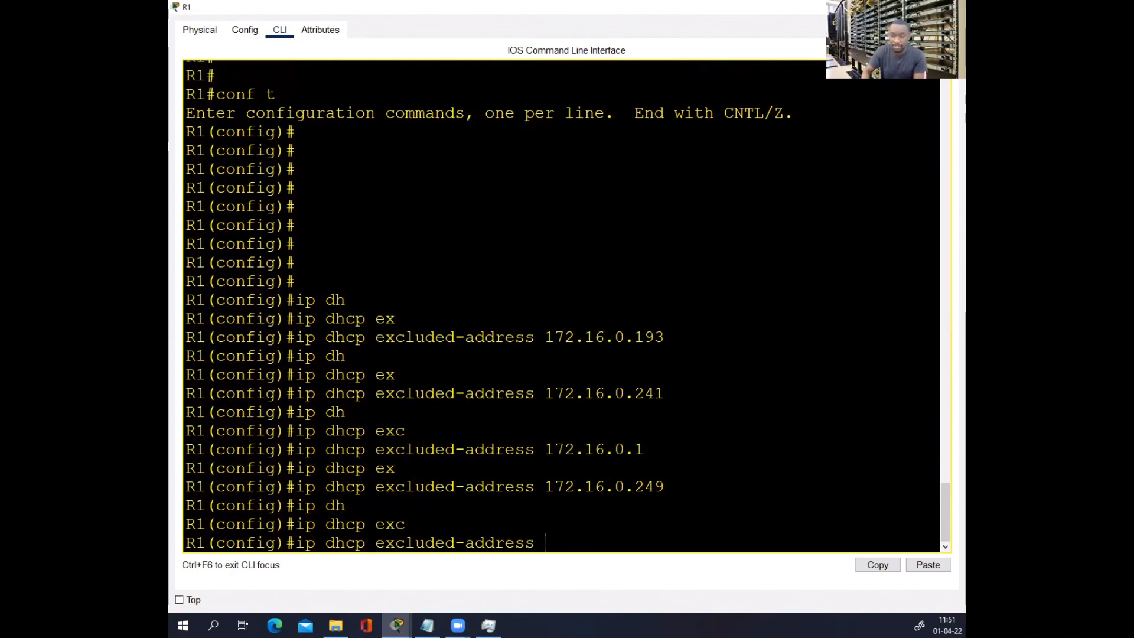
{"action": "scroll", "coordinate": [602, 446], "scroll_direction": "up", "scroll_amount": 7}
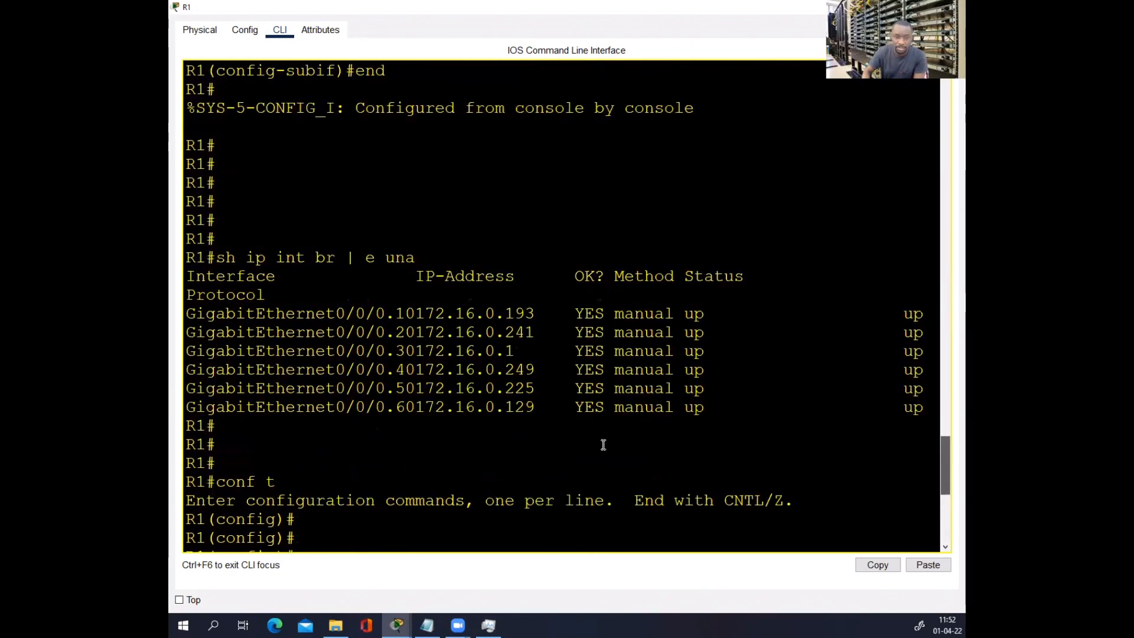
{"action": "left_click_drag", "start_coordinate": [533, 388], "coordinate": [420, 390]}
{"action": "key", "text": "ctrl+c"}
{"action": "right_click", "coordinate": [419, 390]}
{"action": "left_click", "coordinate": [450, 397]}
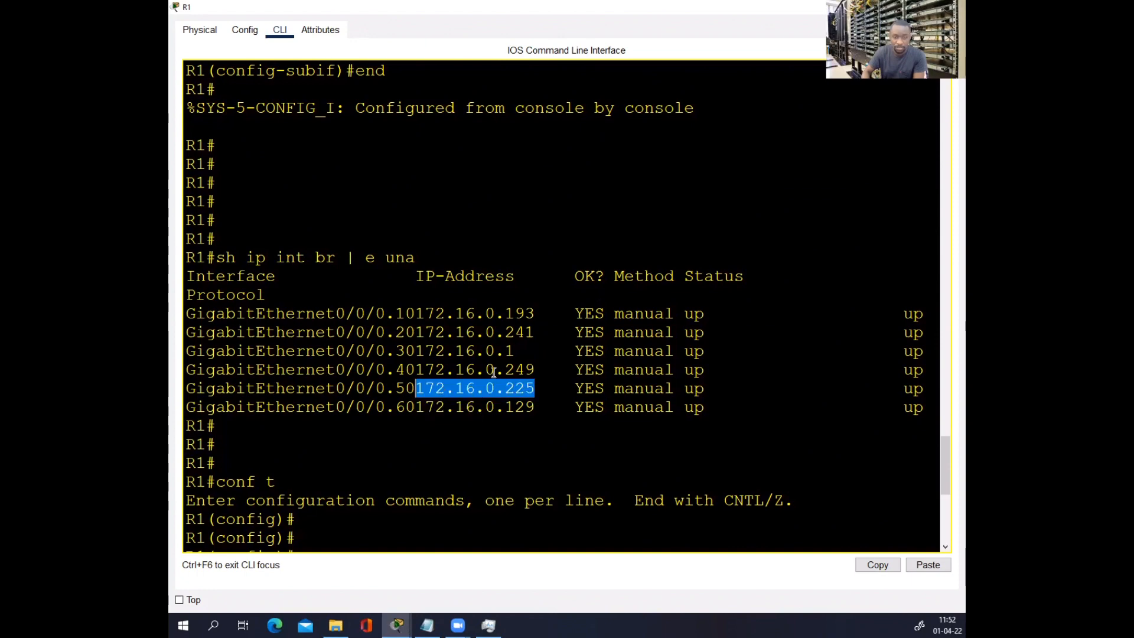
{"action": "left_click_drag", "start_coordinate": [946, 452], "coordinate": [941, 522]}
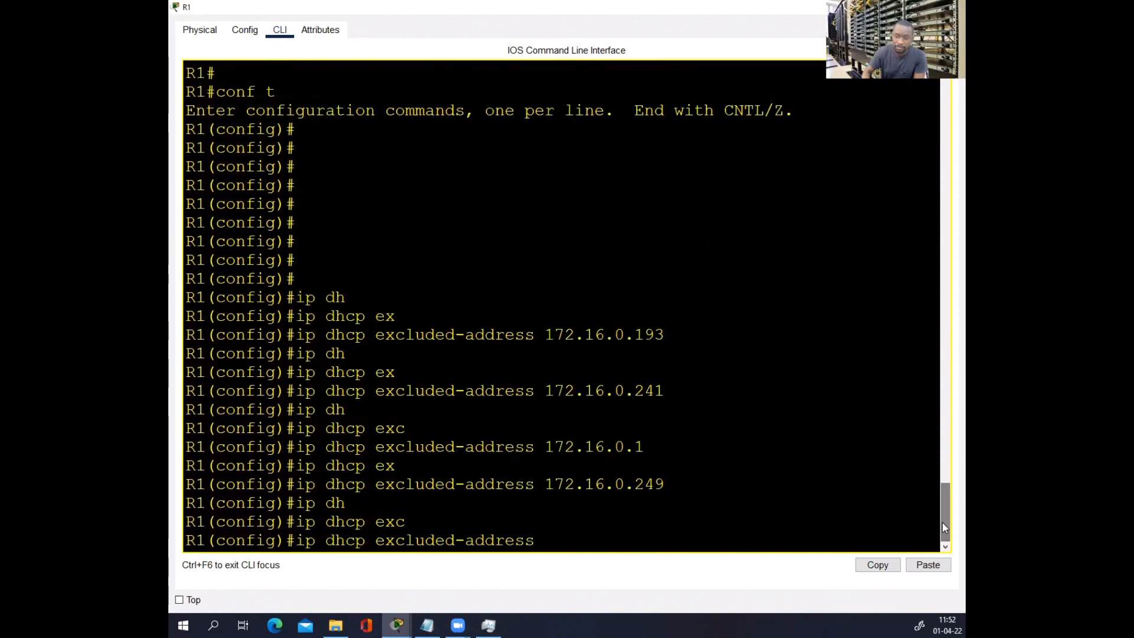
{"action": "right_click", "coordinate": [610, 540]}
{"action": "left_click", "coordinate": [638, 558]}
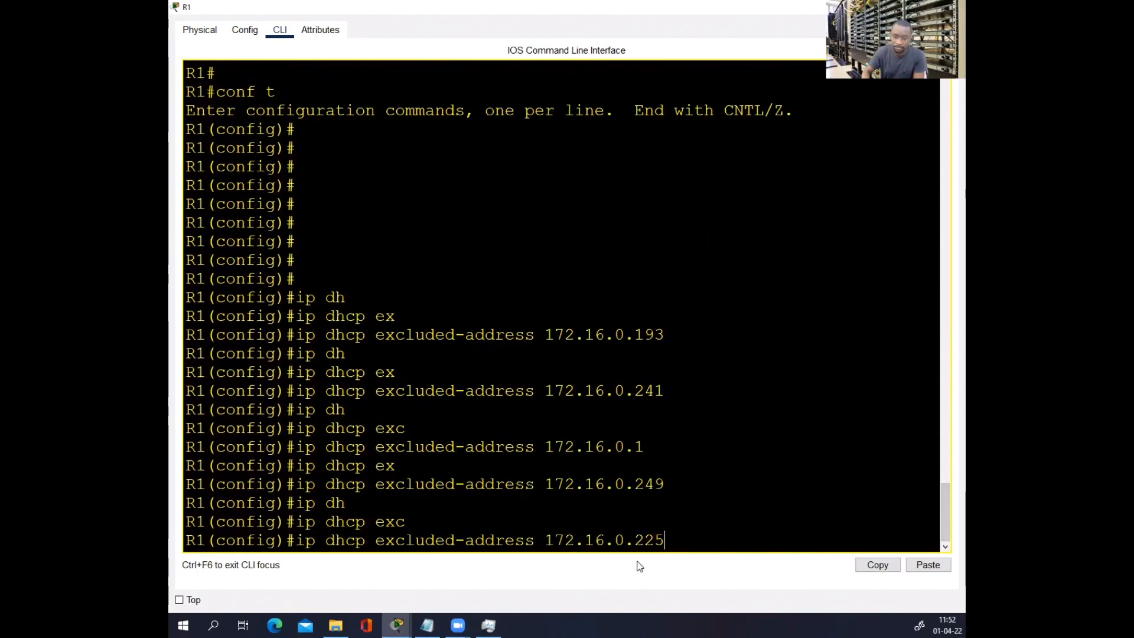
{"action": "key", "text": "Return"}
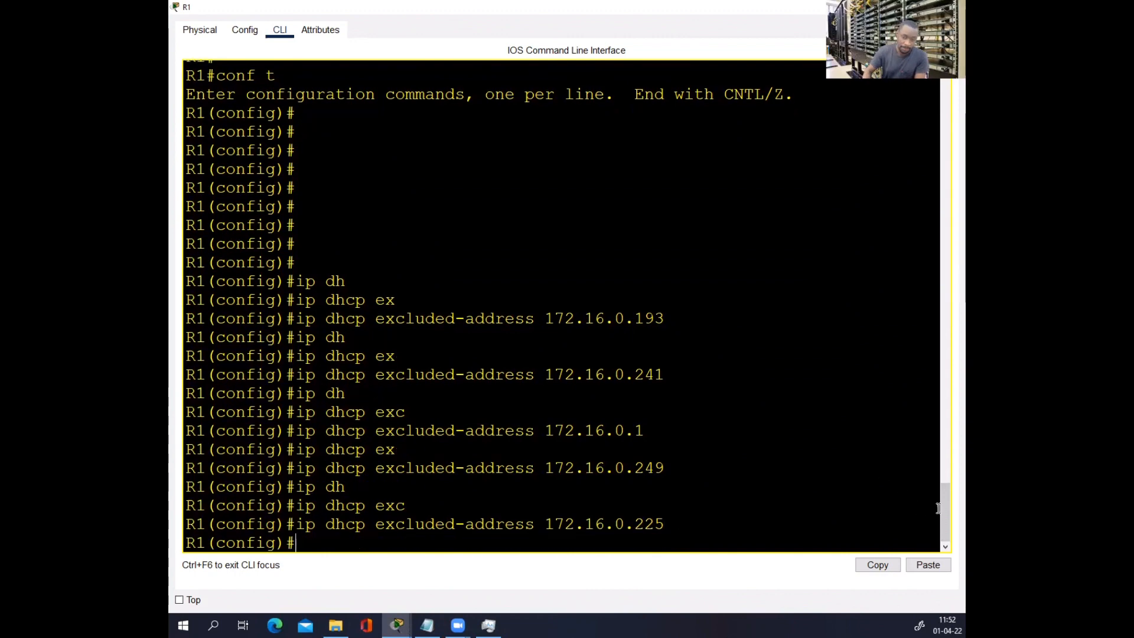
- Exclude the .60 subinterface's address 172.16.0.129 from DHCP on R1 with ip dhcp excluded-address, copying it from the interface list
{"action": "mouse_move", "coordinate": [943, 509]}
{"action": "left_mouse_down"}
{"action": "mouse_move", "coordinate": [941, 488]}
{"action": "mouse_move", "coordinate": [942, 516]}
{"action": "left_mouse_up"}
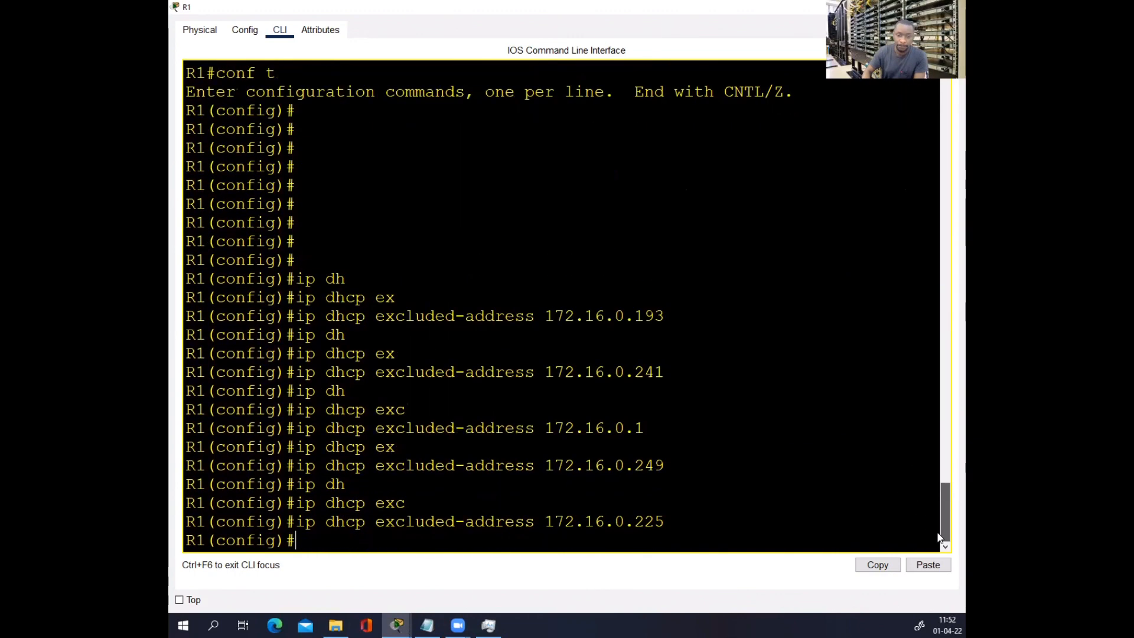
{"action": "type", "text": "ip dh"}
{"action": "key", "text": "Tab"}
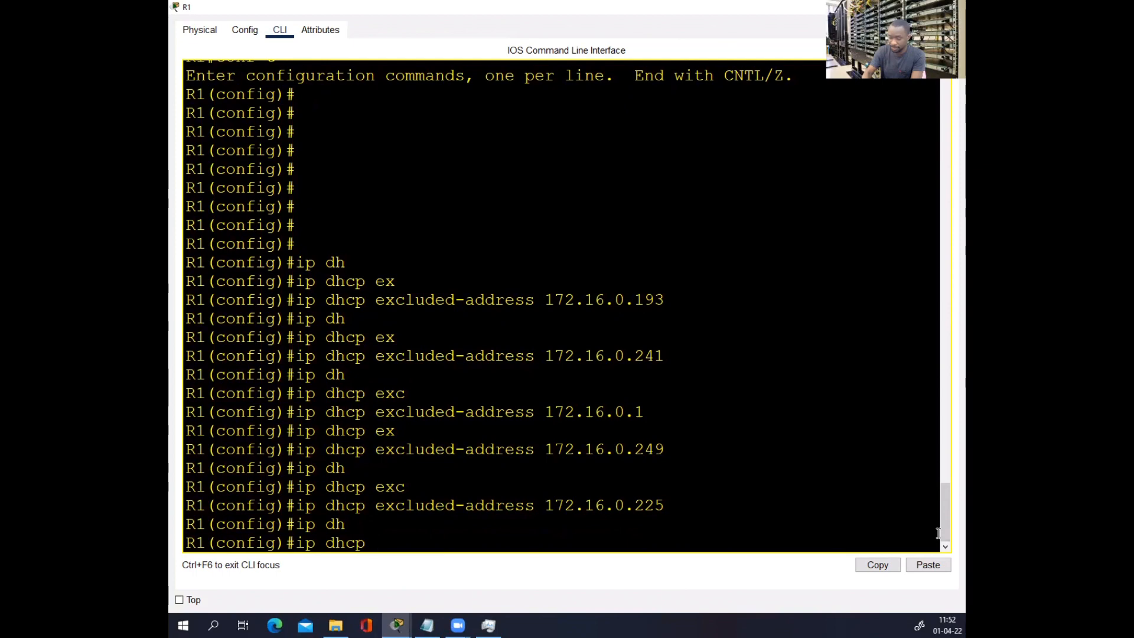
{"action": "type", "text": "exc"}
{"action": "key", "text": "Tab"}
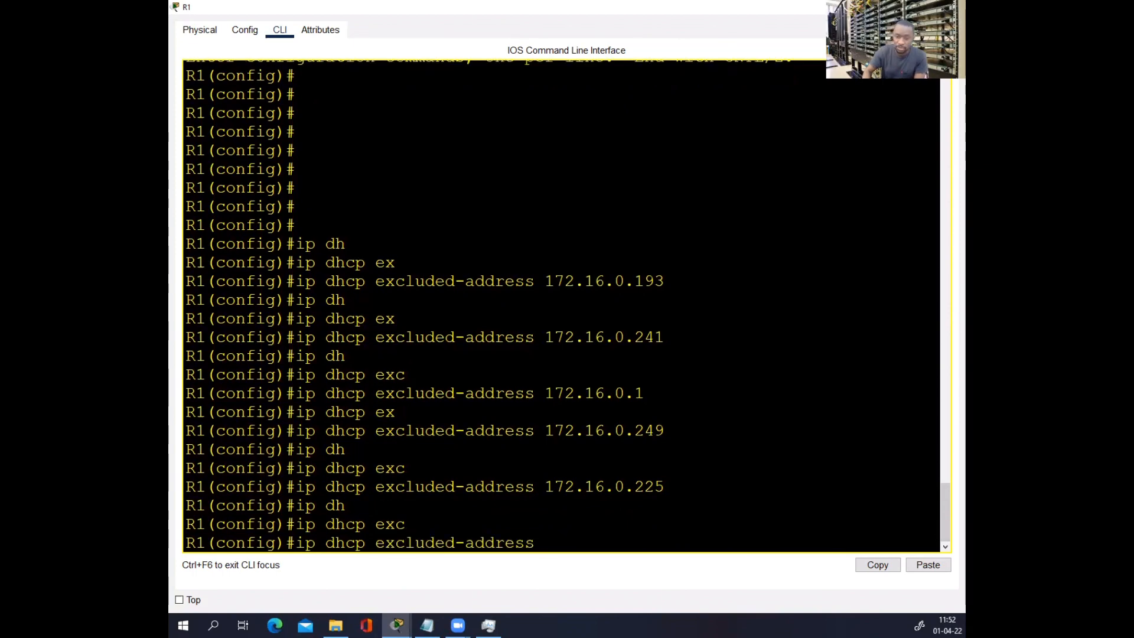
{"action": "left_click_drag", "start_coordinate": [941, 519], "coordinate": [944, 486]}
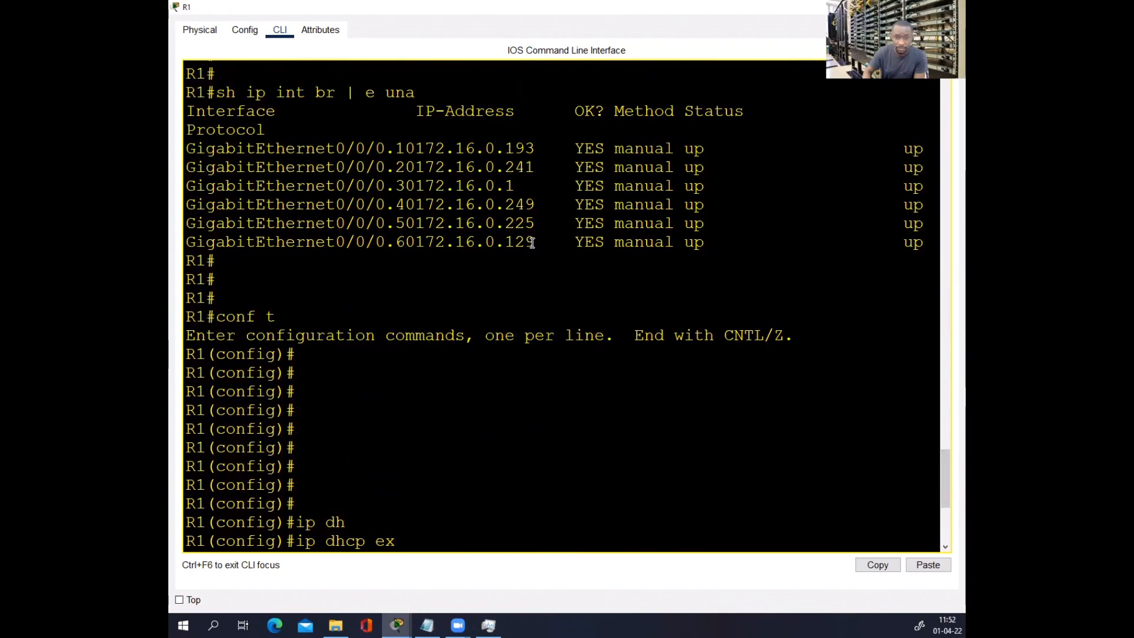
{"action": "left_click_drag", "start_coordinate": [532, 243], "coordinate": [421, 239]}
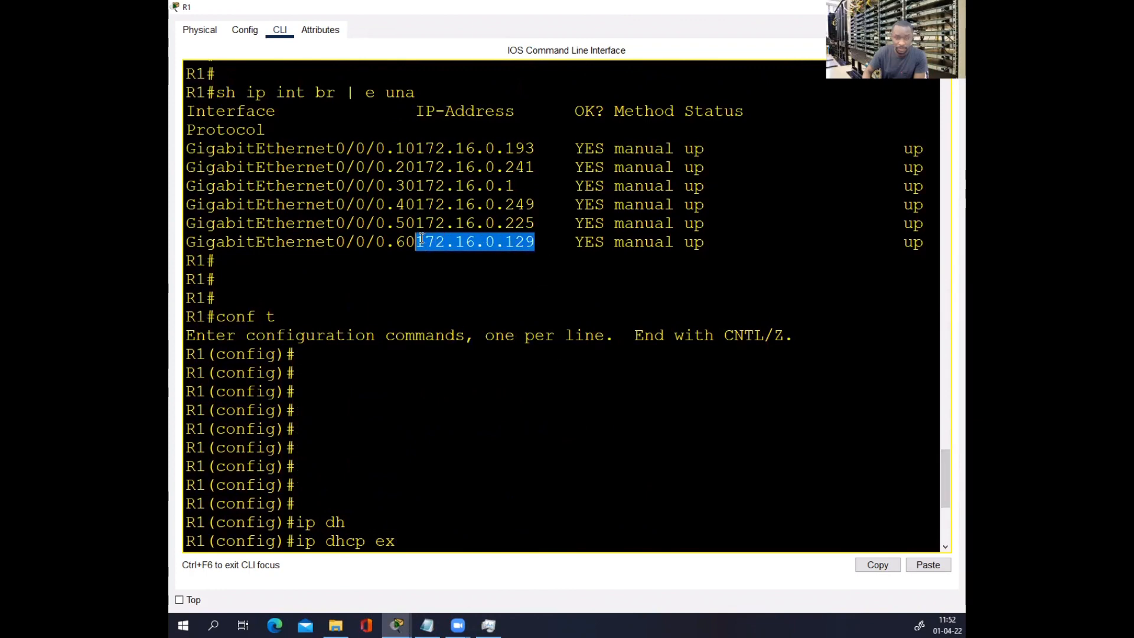
{"action": "right_click", "coordinate": [421, 238]}
{"action": "left_click", "coordinate": [450, 246]}
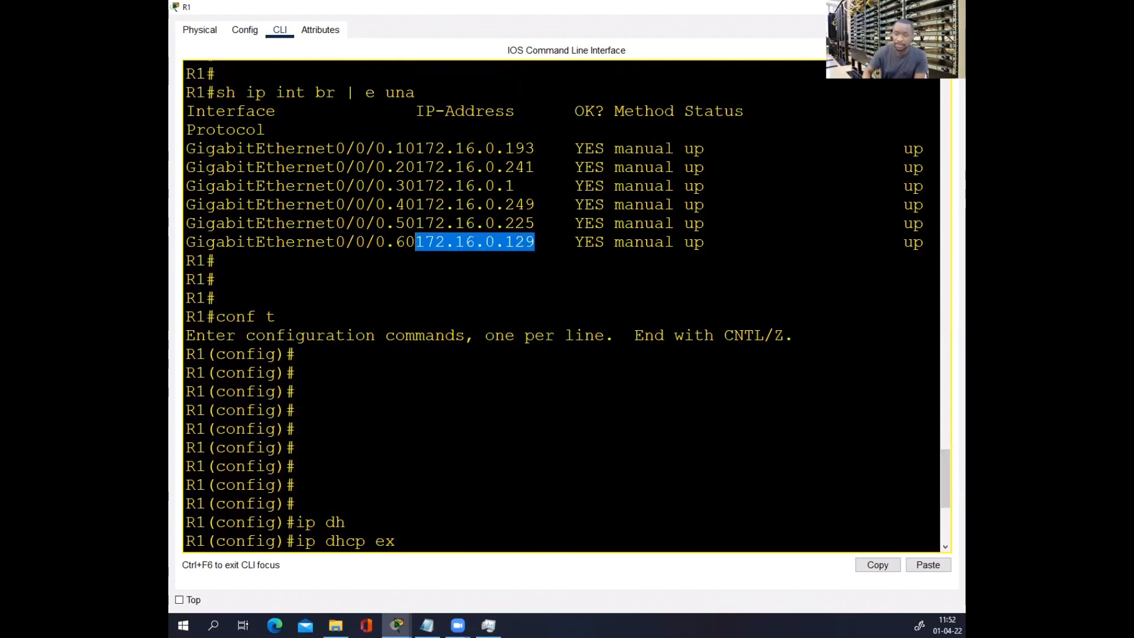
{"action": "left_click_drag", "start_coordinate": [944, 464], "coordinate": [947, 512]}
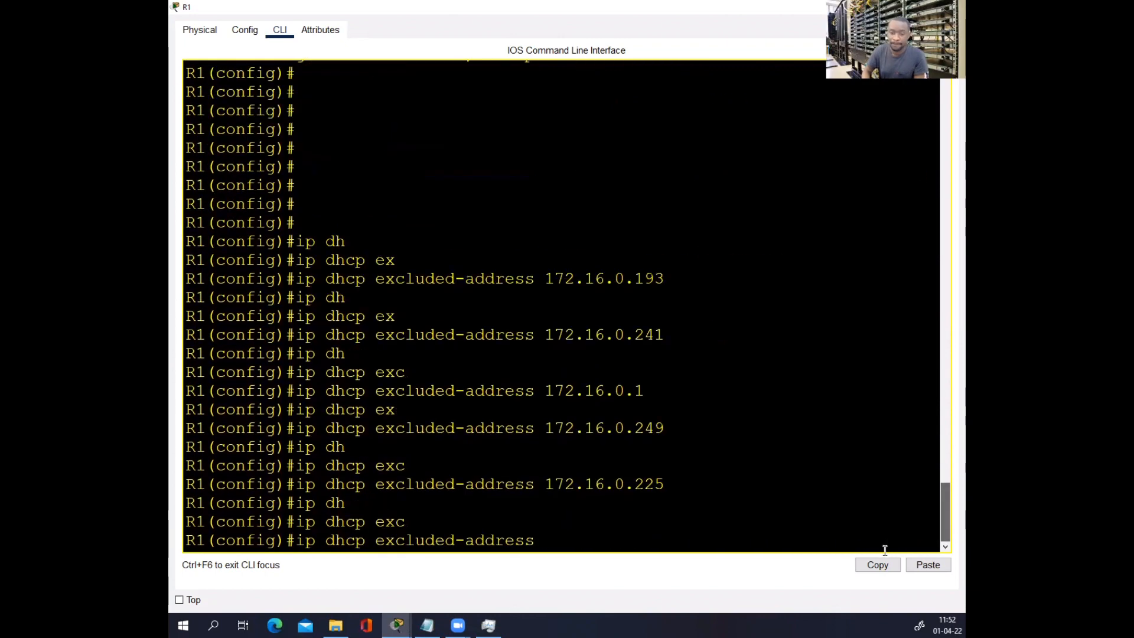
{"action": "right_click", "coordinate": [609, 543]}
{"action": "left_click", "coordinate": [629, 565]}
{"action": "key", "text": "Return"}
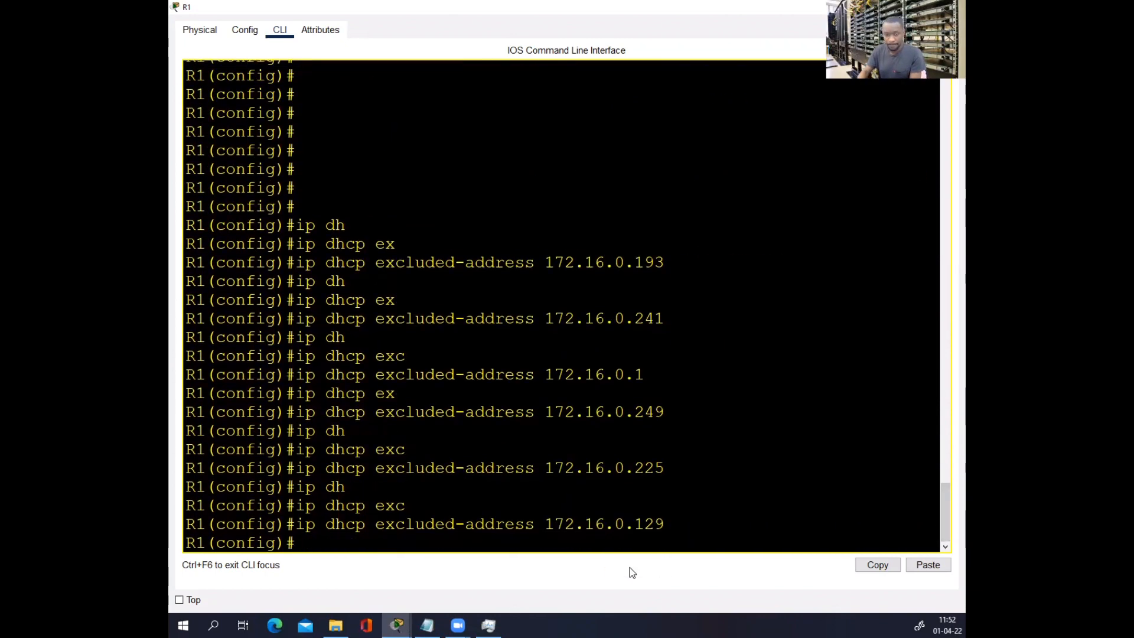
{"action": "key", "text": "Return"}
{"action": "key", "text": "Return"}
{"action": "key", "text": "Return"}
{"action": "key", "text": "Return"}
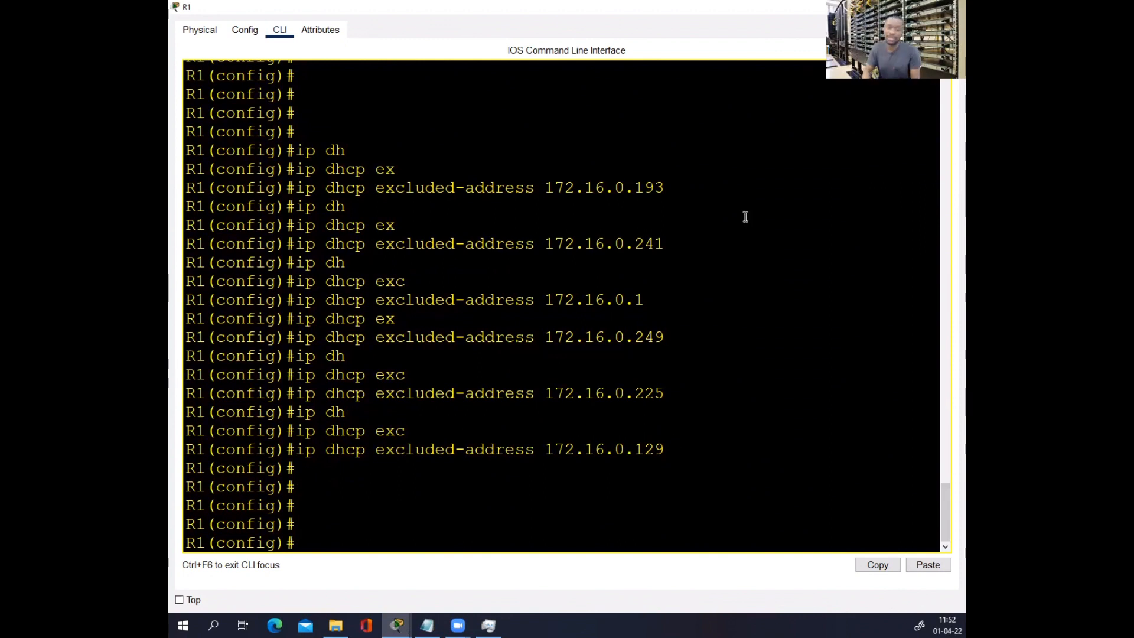
- Enter the ip dhcp pool command at R1's configuration prompt without running it, leaving the pool name open
{"action": "type", "text": "ip dh"}
{"action": "key", "text": "Tab"}
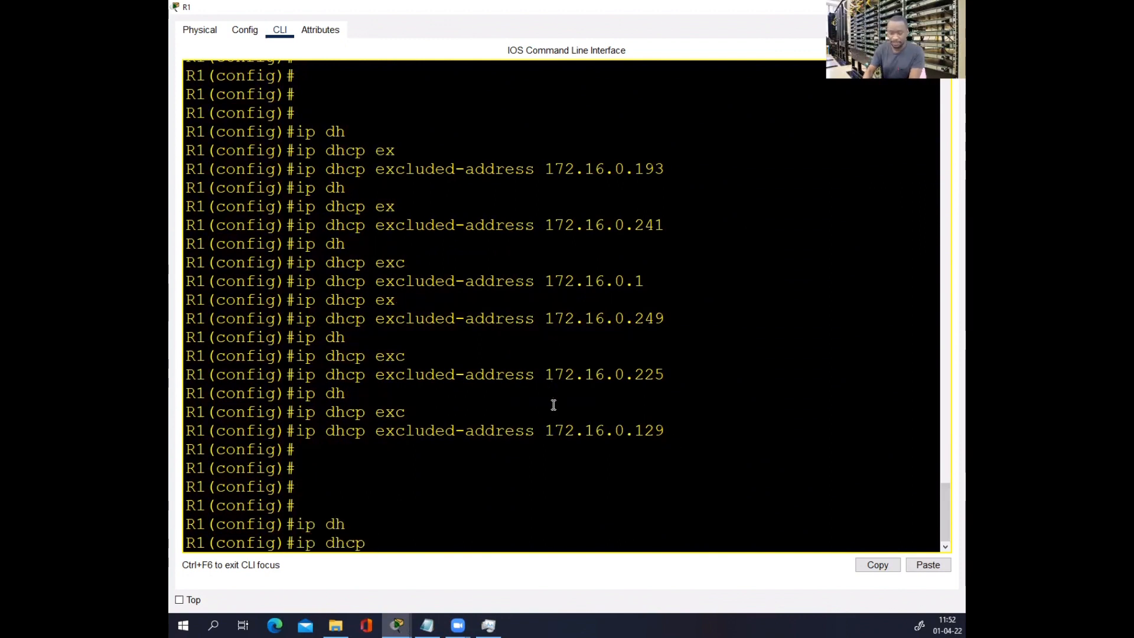
{"action": "type", "text": "po"}
{"action": "key", "text": "Tab"}
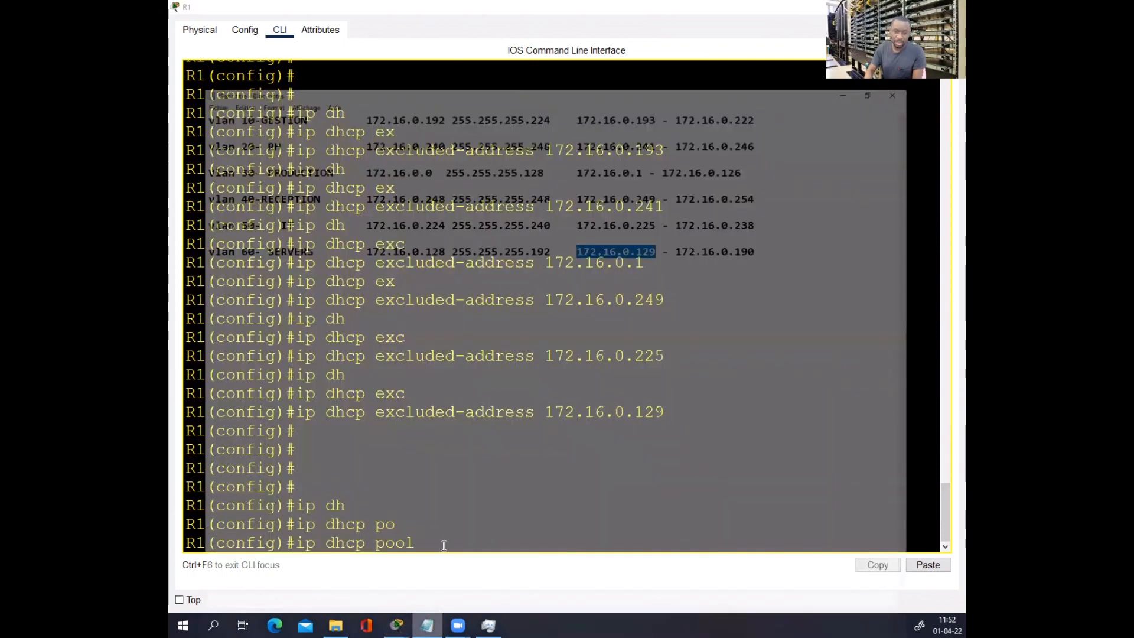
- Switch to the Notepad VLAN plan, remove the space before 10 in the GESTION entry, and copy vlan10-GESTION
{"action": "left_click", "coordinate": [427, 624]}
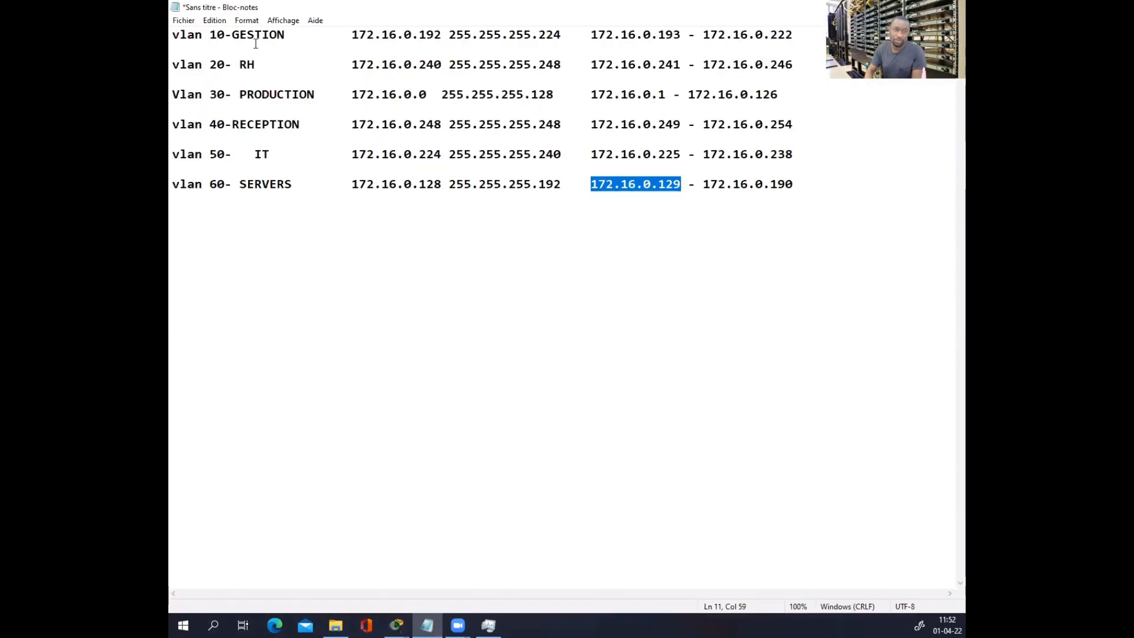
{"action": "left_click_drag", "start_coordinate": [285, 37], "coordinate": [175, 39]}
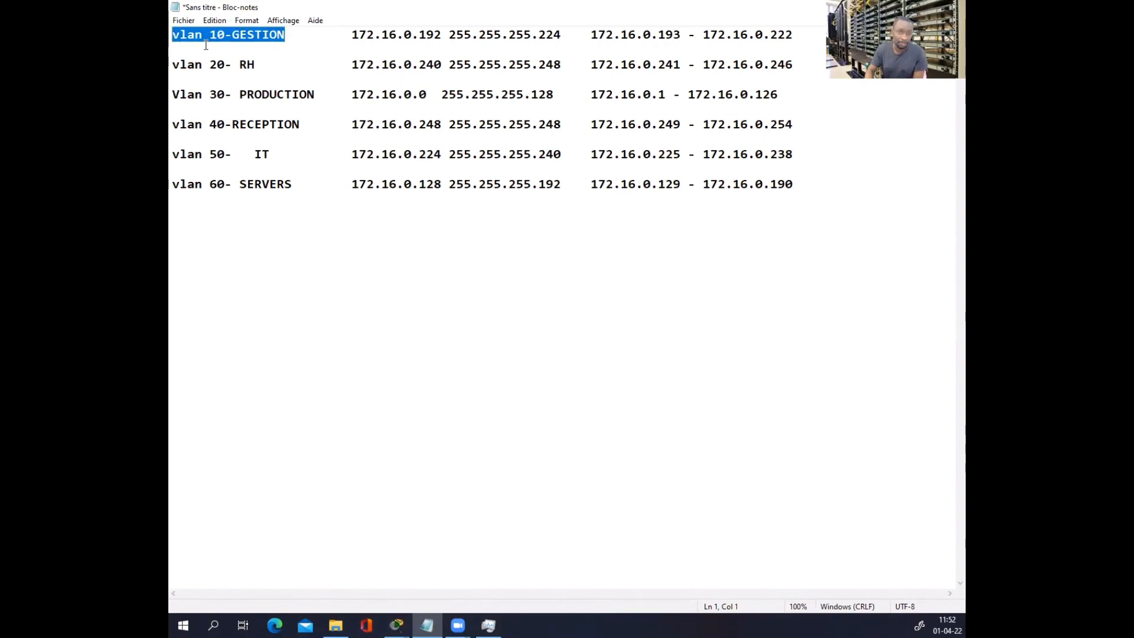
{"action": "left_click", "coordinate": [267, 50]}
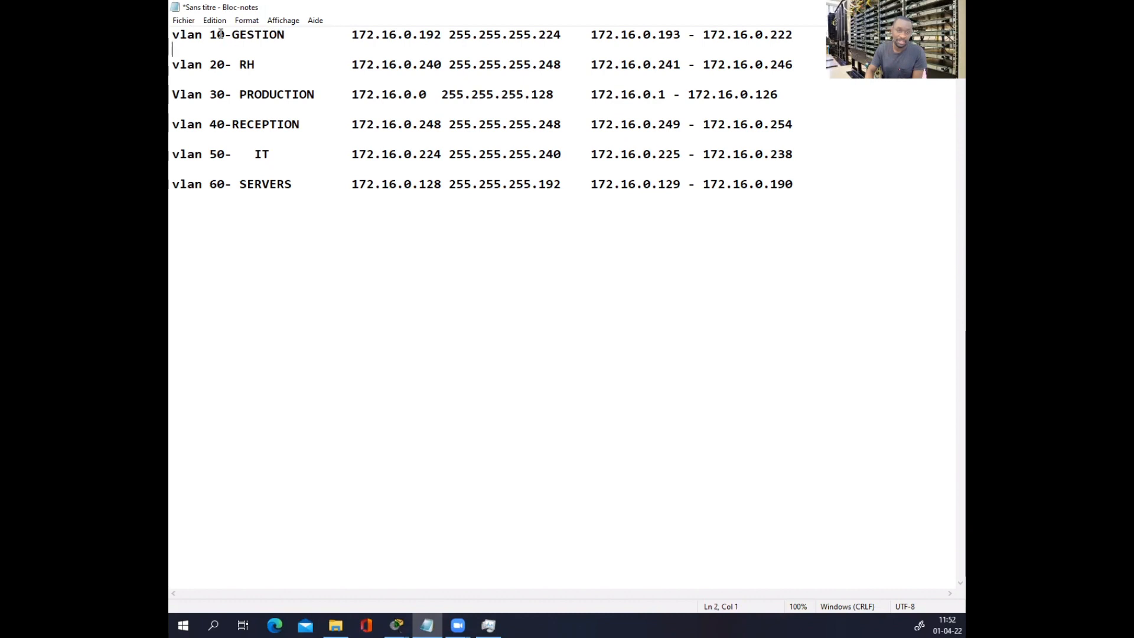
{"action": "key", "text": "BackSpace"}
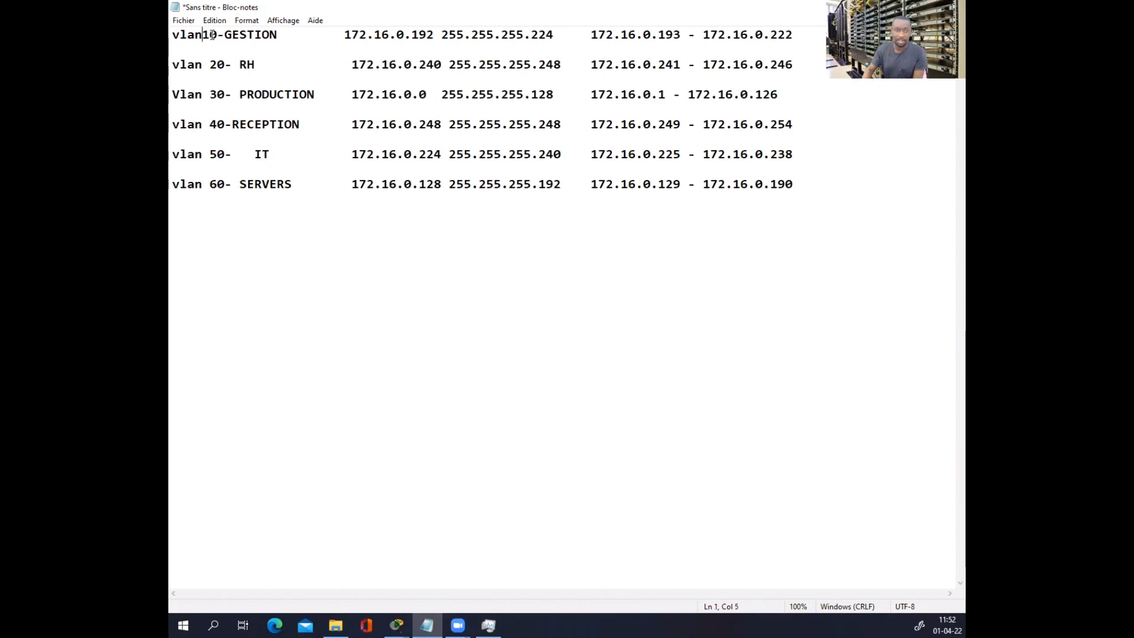
{"action": "left_click_drag", "start_coordinate": [284, 36], "coordinate": [174, 29]}
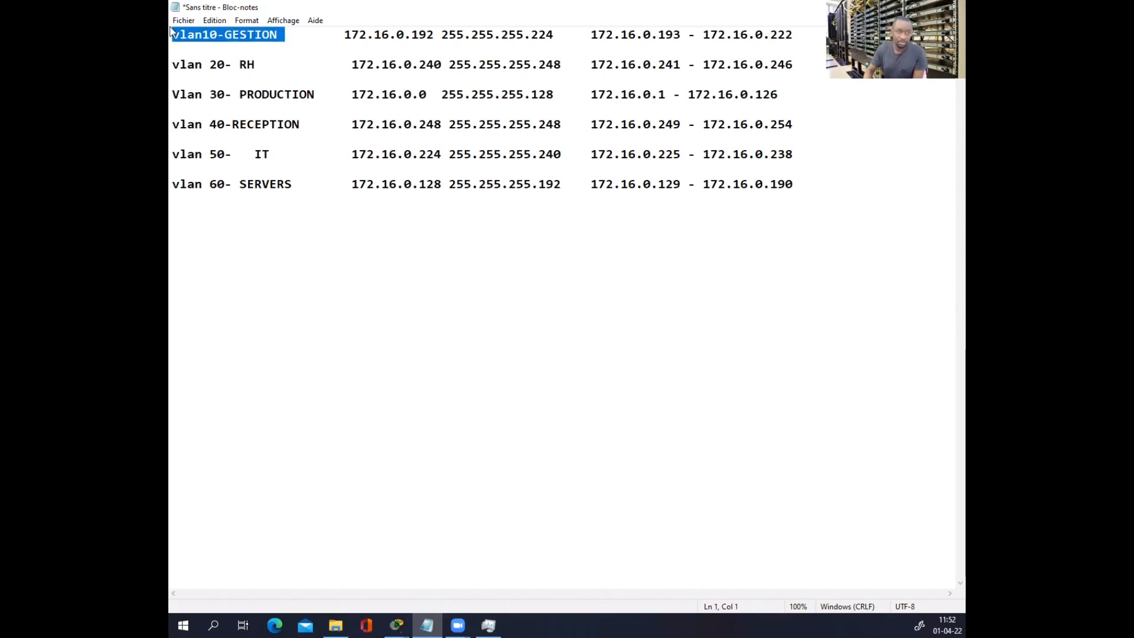
{"action": "right_click", "coordinate": [170, 28]}
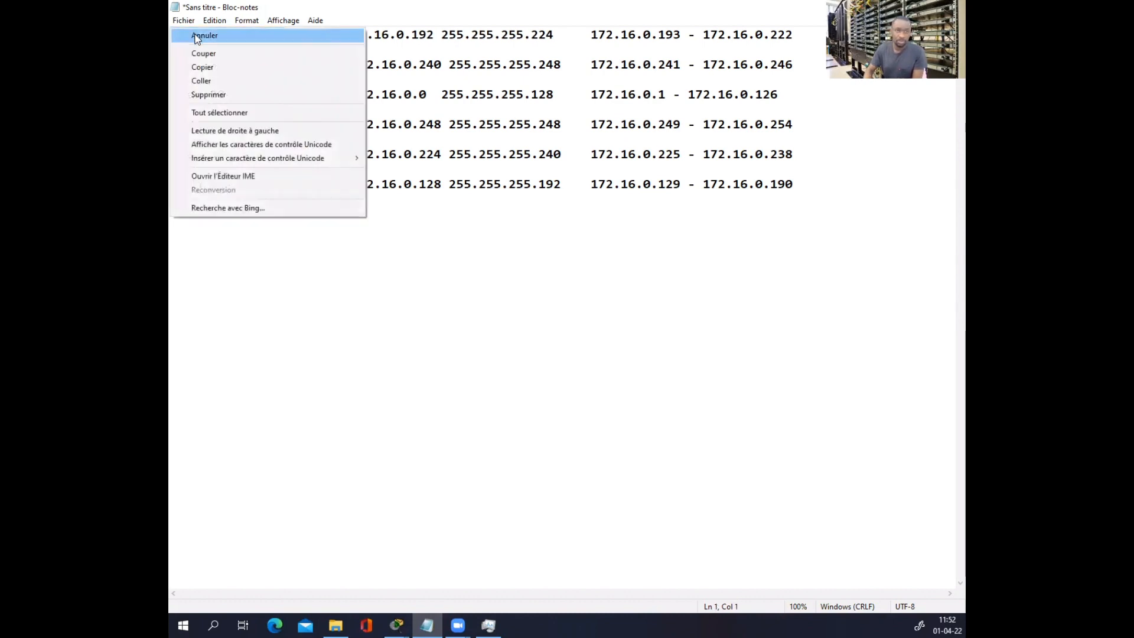
{"action": "left_click", "coordinate": [204, 67]}
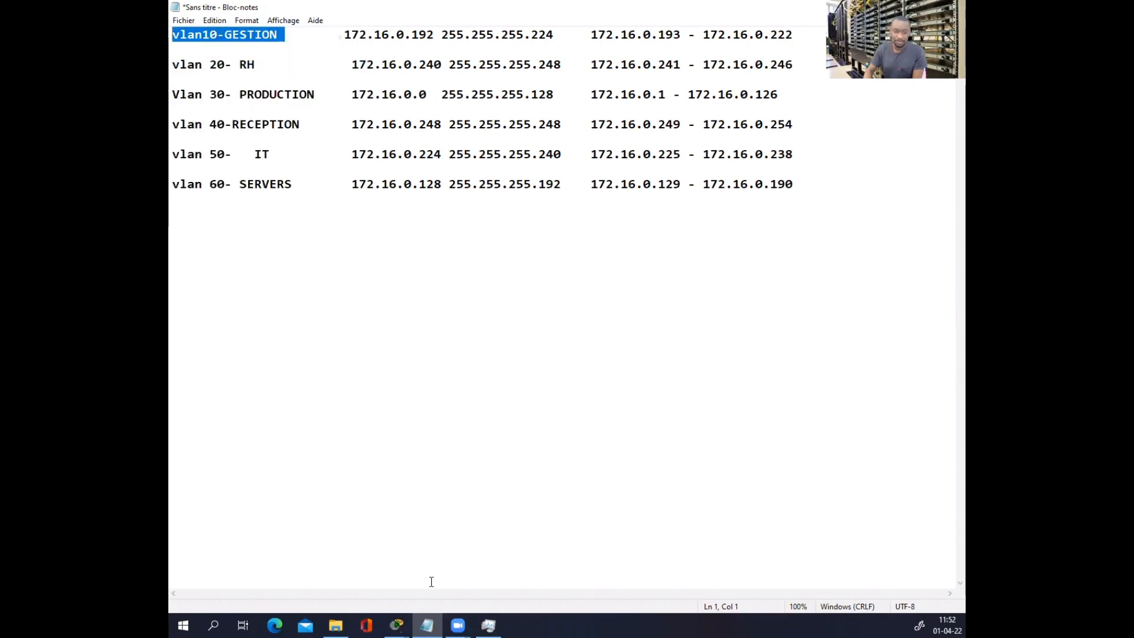
- Return to R1's command line and create the DHCP pool vlan10-GESTION using the copied name
{"action": "mouse_move", "coordinate": [397, 625]}
{"action": "left_click", "coordinate": [448, 569]}
{"action": "right_click", "coordinate": [461, 514]}
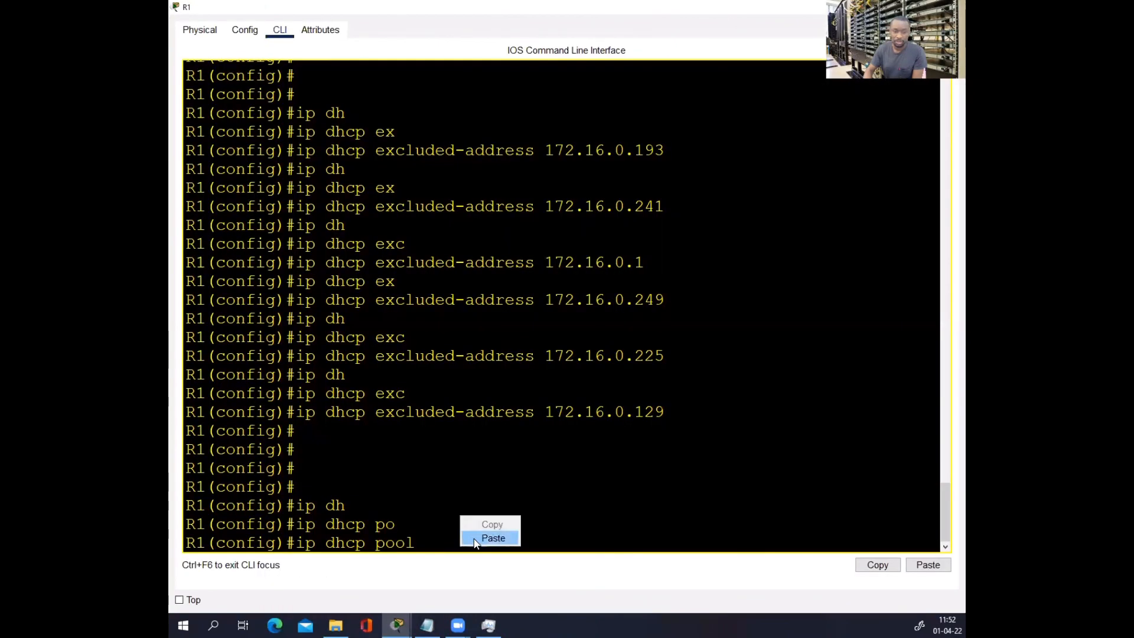
{"action": "left_click", "coordinate": [492, 538]}
{"action": "key", "text": "Return"}
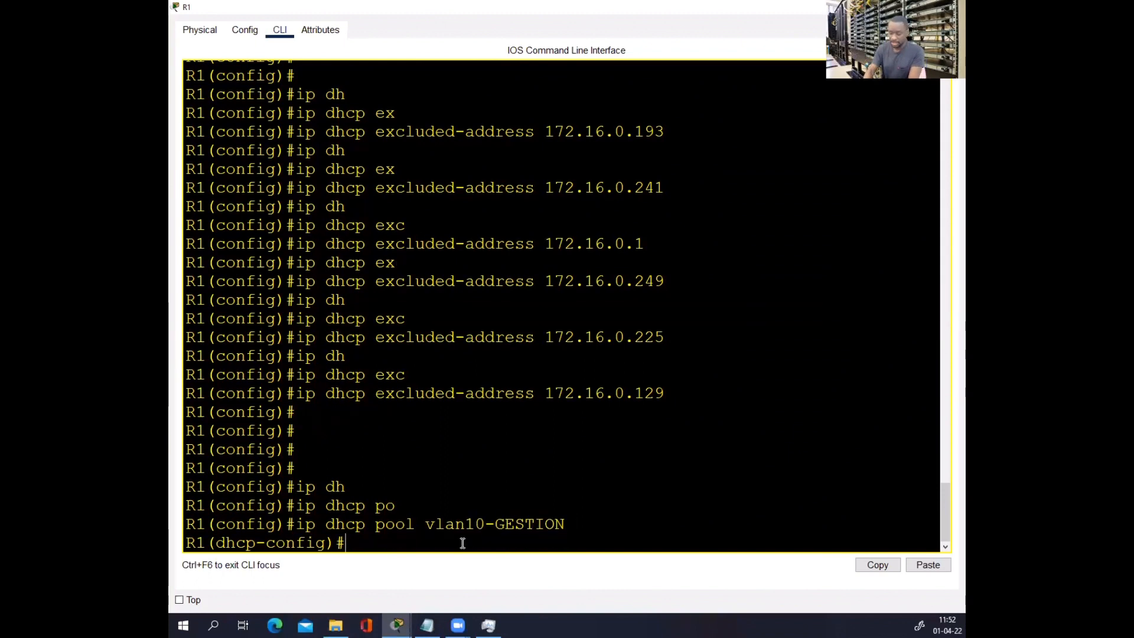
- Set the vlan10-GESTION pool's network to 172.16.0.192 255.255.255.224, copying the address and mask from the Notepad VLAN plan
{"action": "type", "text": "net"}
{"action": "key", "text": "Tab"}
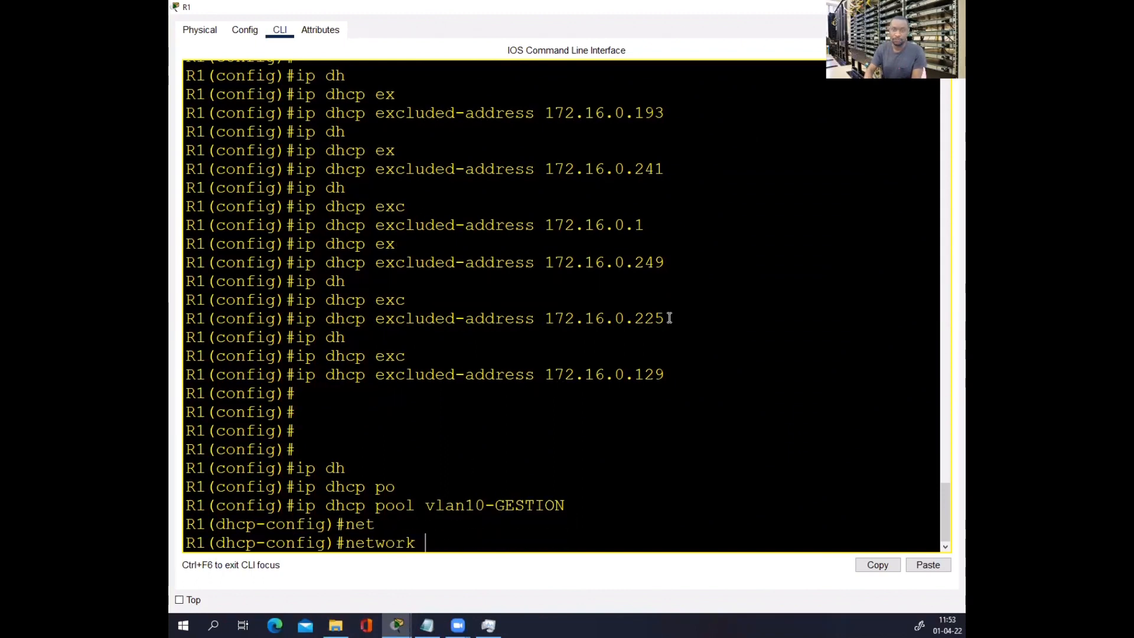
{"action": "left_click", "coordinate": [427, 625]}
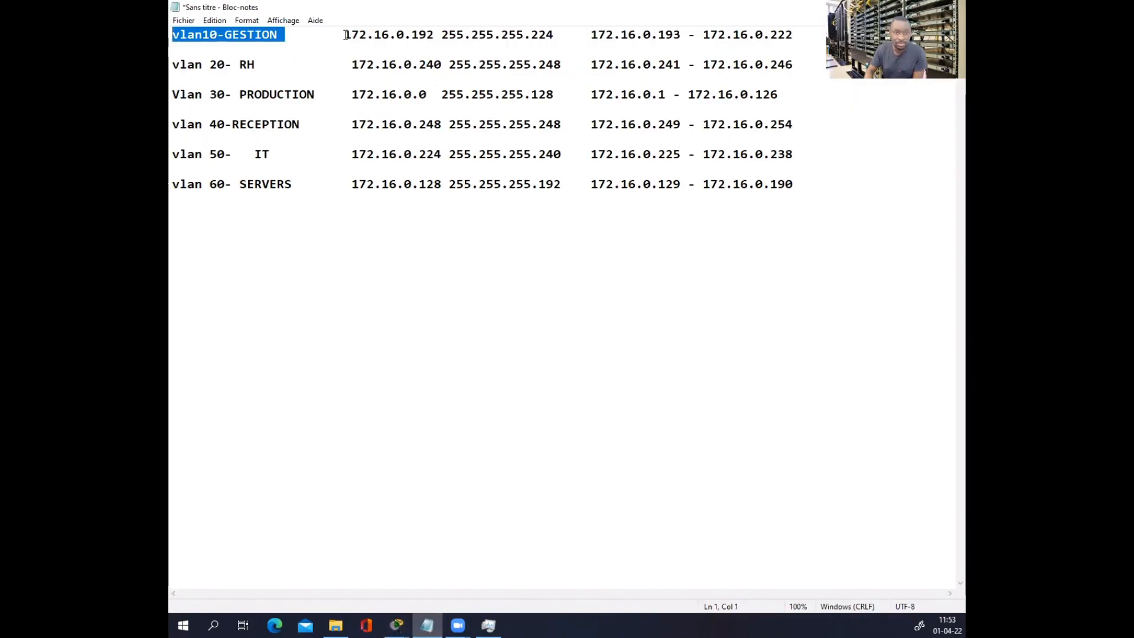
{"action": "left_click_drag", "start_coordinate": [345, 35], "coordinate": [544, 32]}
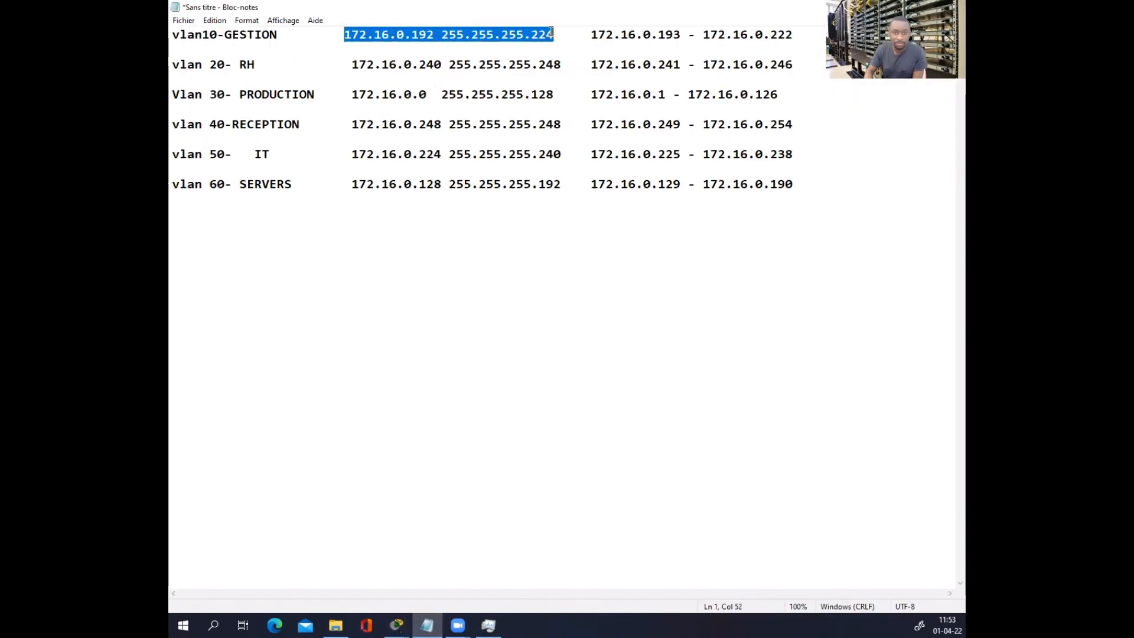
{"action": "right_click", "coordinate": [552, 32]}
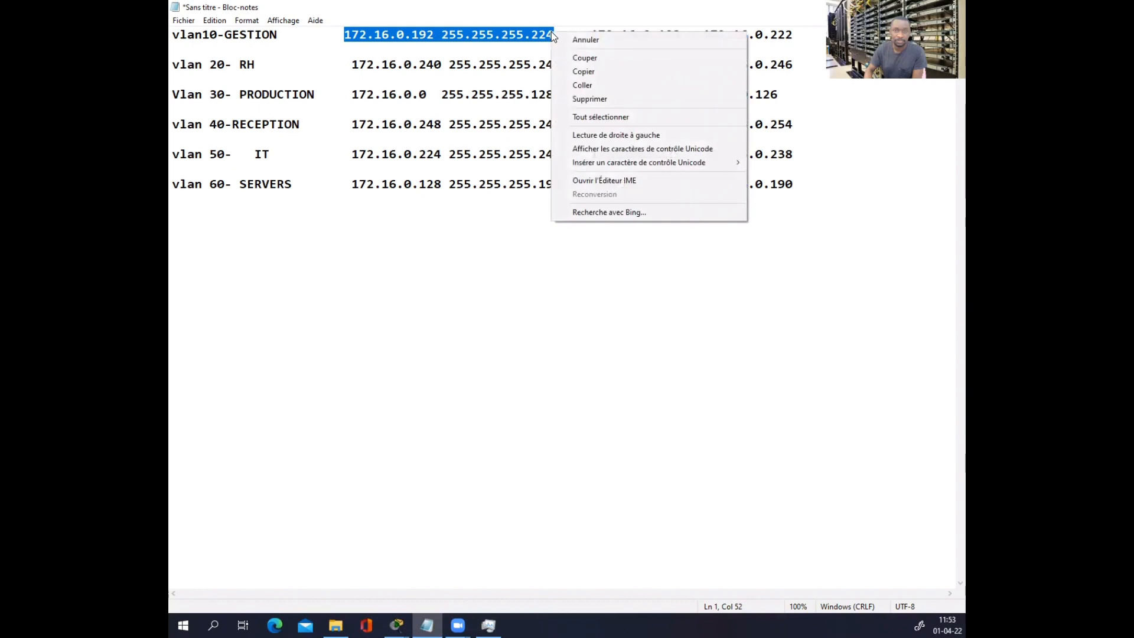
{"action": "left_click", "coordinate": [584, 72]}
{"action": "key", "text": "alt+Tab"}
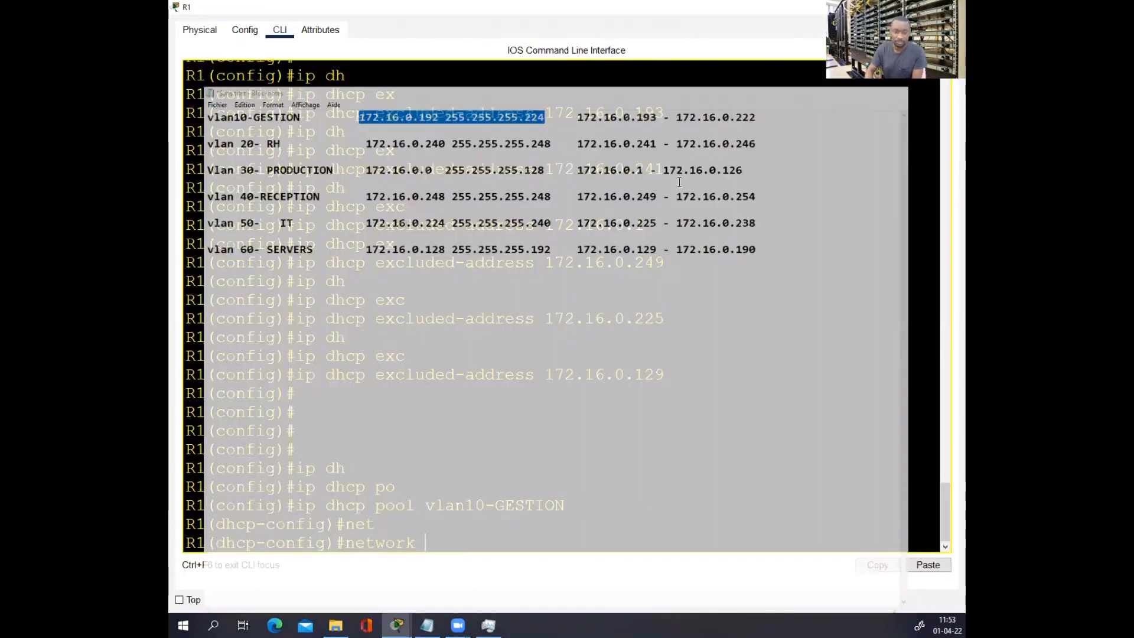
{"action": "right_click", "coordinate": [451, 540]}
{"action": "left_click", "coordinate": [481, 558]}
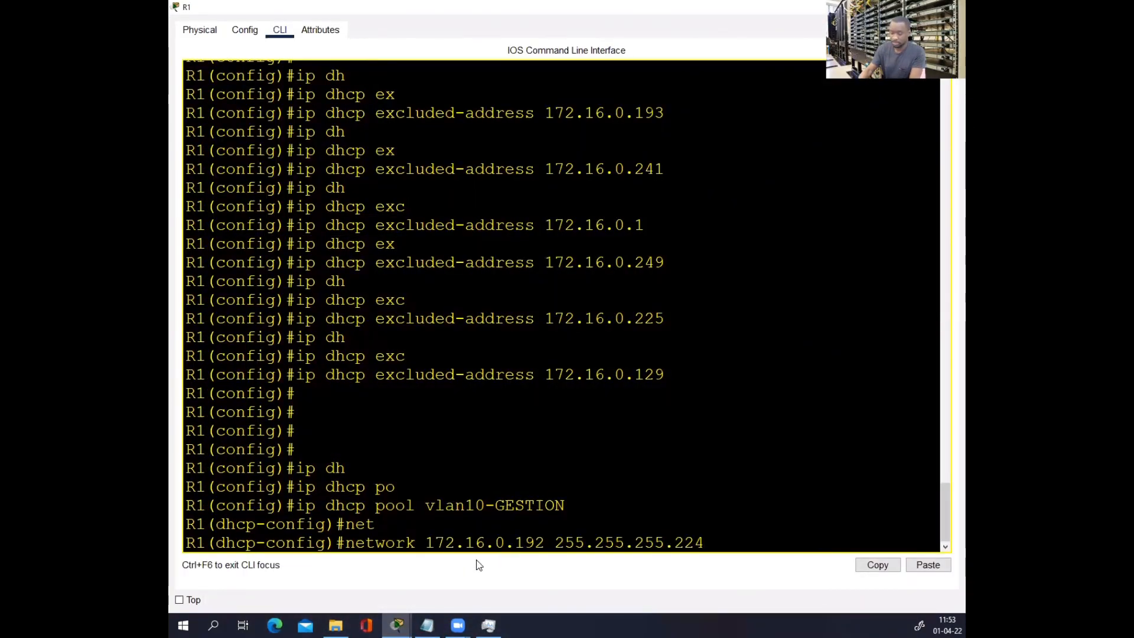
{"action": "key", "text": "Return"}
- Set the vlan10-GESTION pool's default router to 172.16.0.193, copying the address from the Notepad VLAN plan into R1's command line
{"action": "type", "text": "def"}
{"action": "key", "text": "Tab"}
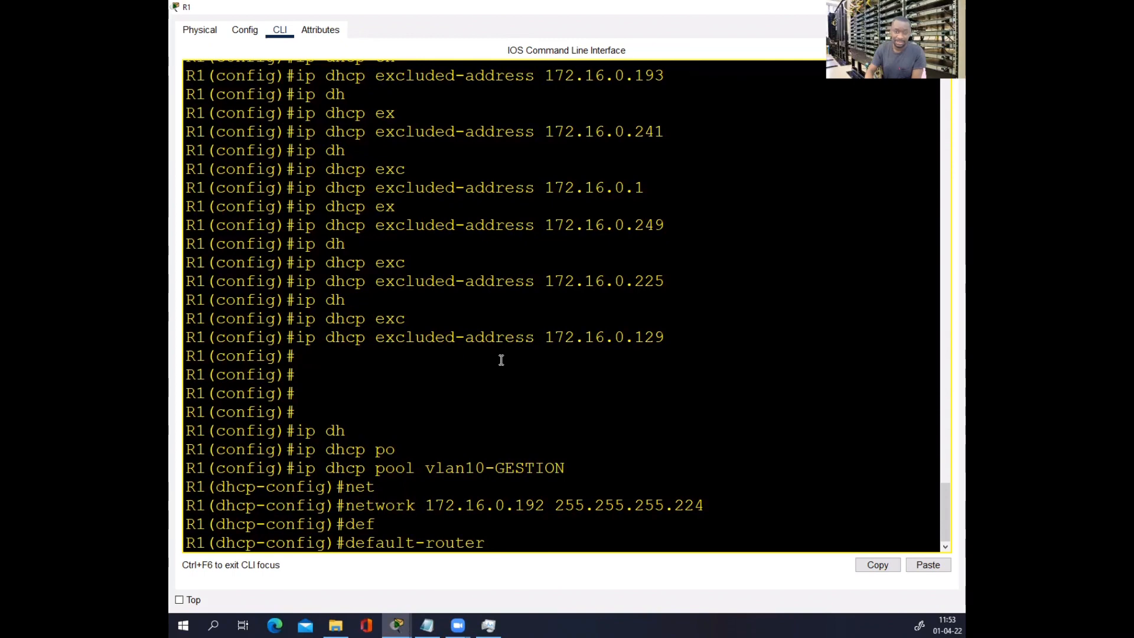
{"action": "left_click", "coordinate": [894, 7]}
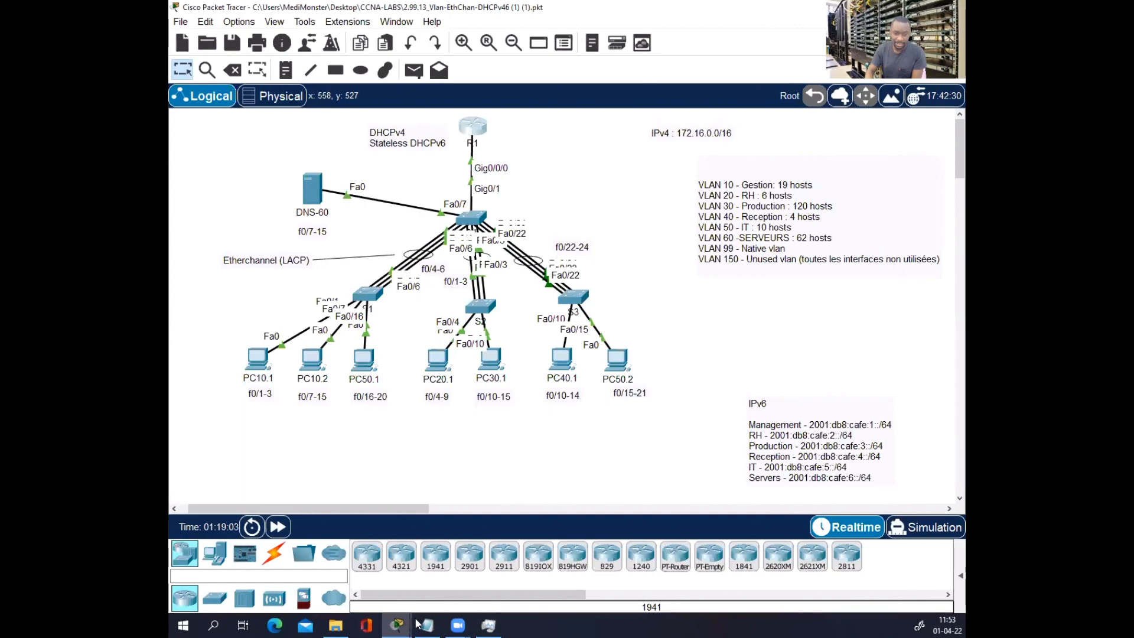
{"action": "left_click", "coordinate": [420, 624]}
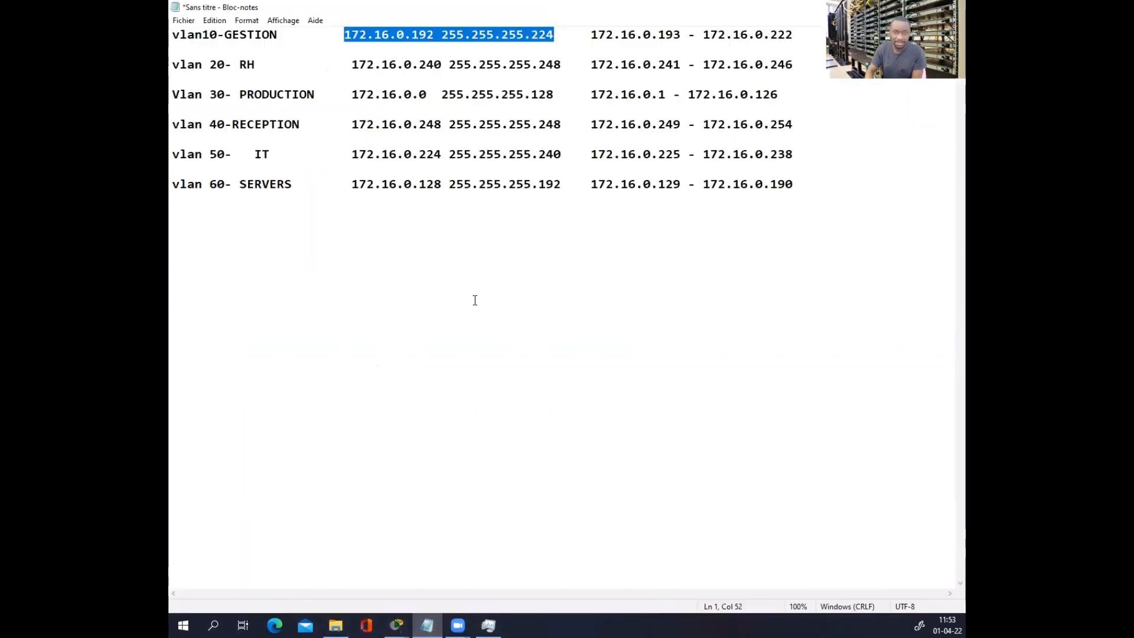
{"action": "left_click_drag", "start_coordinate": [688, 34], "coordinate": [589, 37]}
{"action": "right_click", "coordinate": [590, 41]}
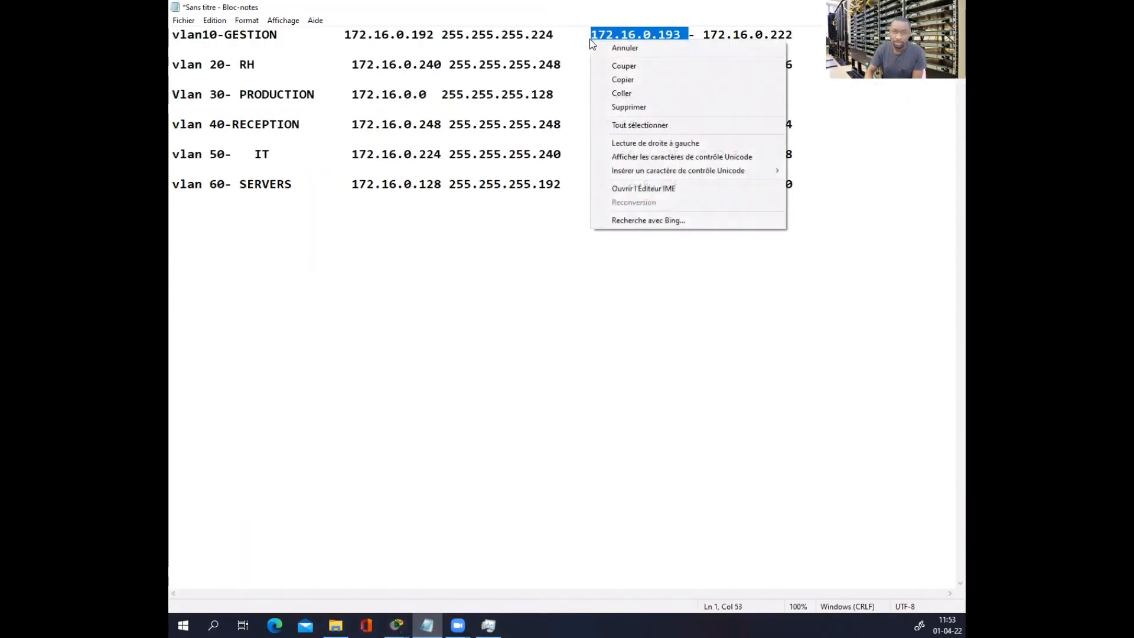
{"action": "left_click", "coordinate": [634, 84]}
{"action": "left_click", "coordinate": [894, 7]}
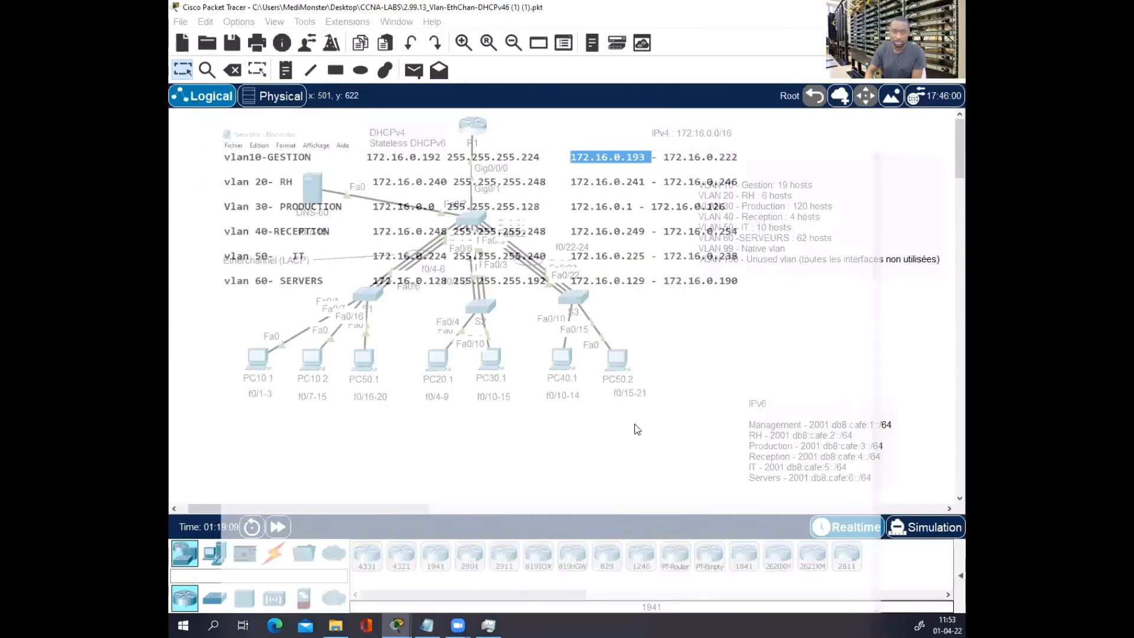
{"action": "left_click", "coordinate": [464, 123]}
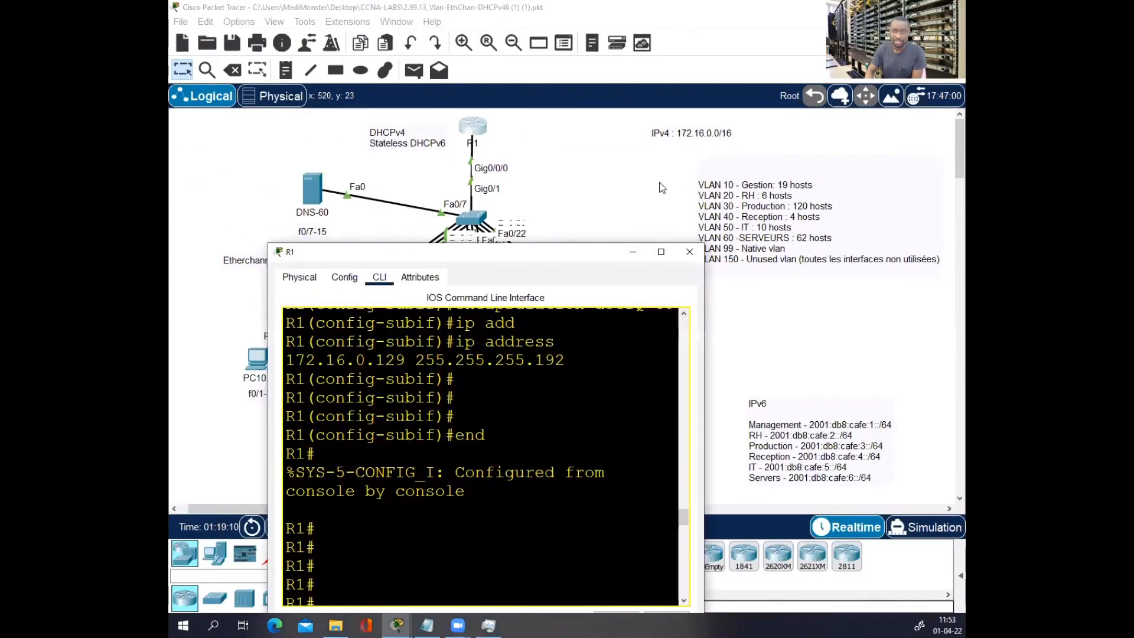
{"action": "left_click", "coordinate": [661, 253]}
{"action": "right_click", "coordinate": [506, 539]}
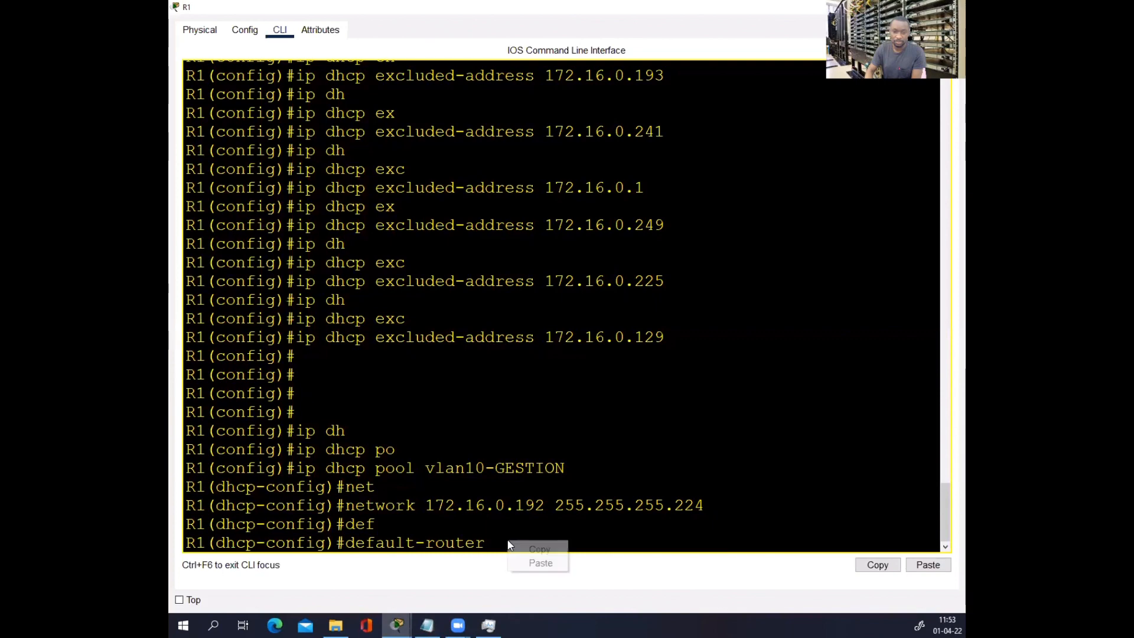
{"action": "left_click", "coordinate": [529, 562]}
{"action": "key", "text": "Return"}
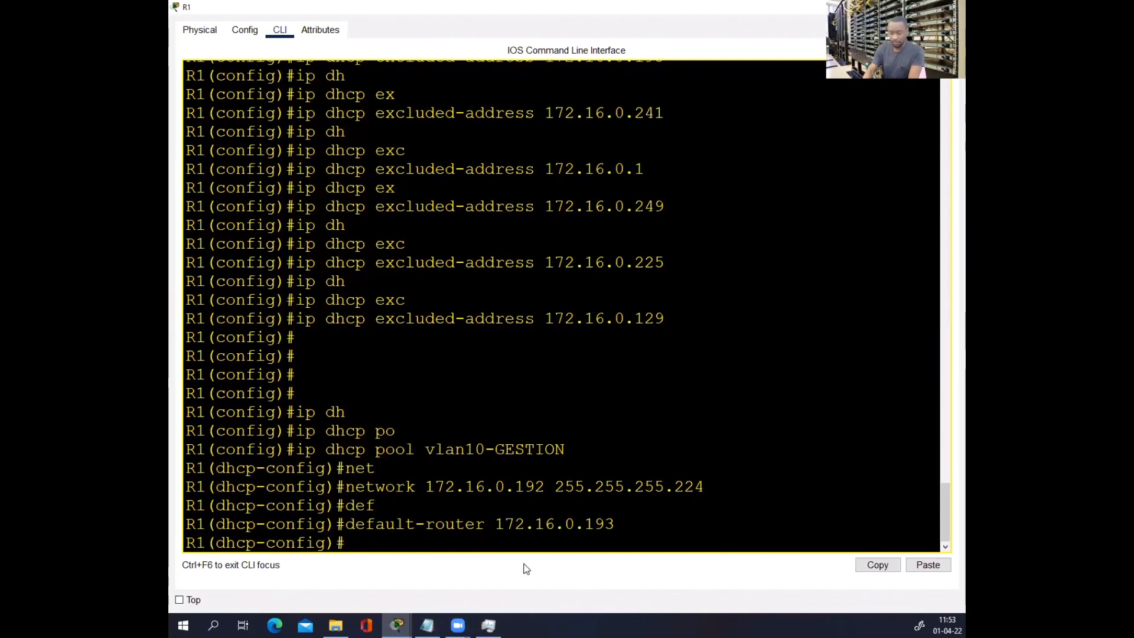
- Set the vlan10-GESTION pool's DNS server to 172.16.0.190, copied from the SERVERS range in the Notepad plan, and exit the pool configuration
{"action": "type", "text": "dns"}
{"action": "key", "text": "Tab"}
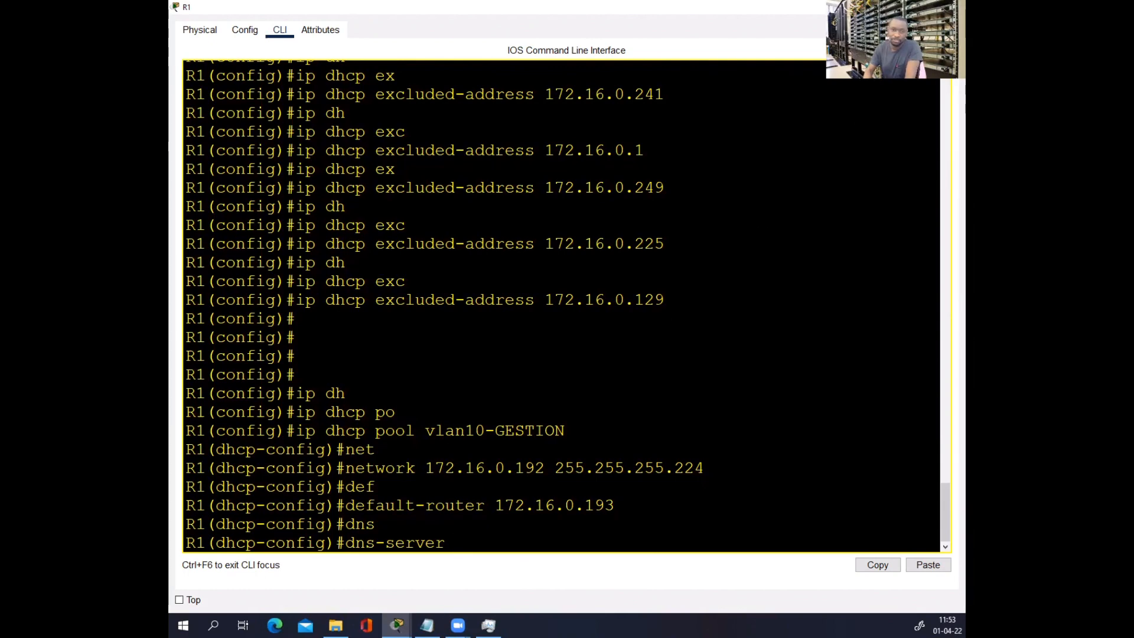
{"action": "left_click", "coordinate": [895, 7]}
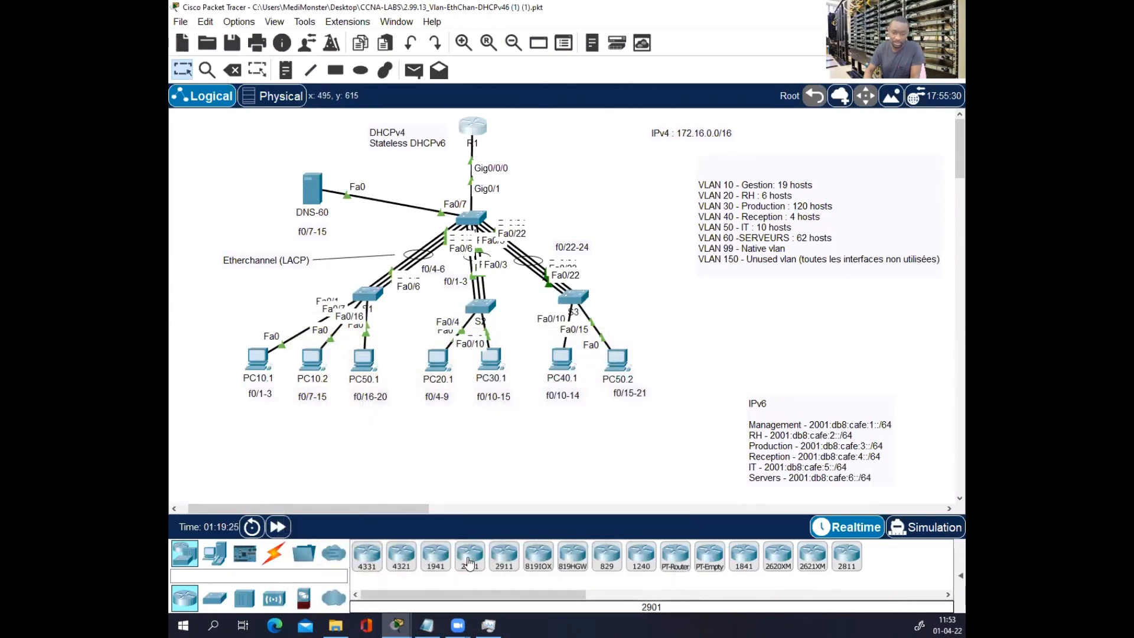
{"action": "left_click", "coordinate": [426, 625]}
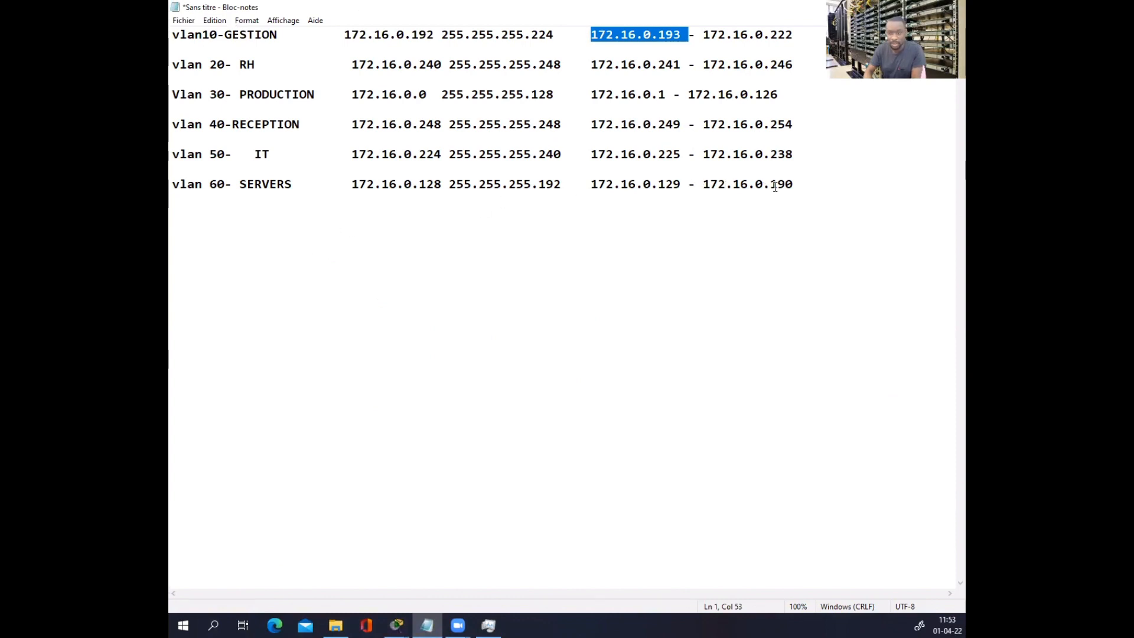
{"action": "left_click_drag", "start_coordinate": [794, 184], "coordinate": [703, 183]}
{"action": "right_click", "coordinate": [702, 183]}
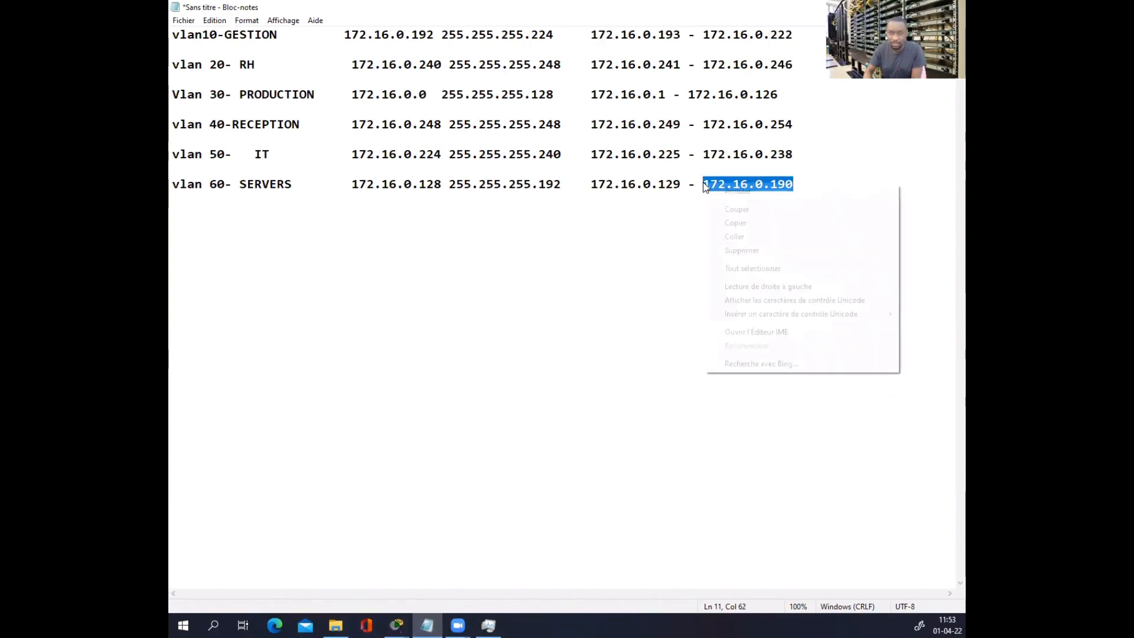
{"action": "left_click", "coordinate": [747, 224]}
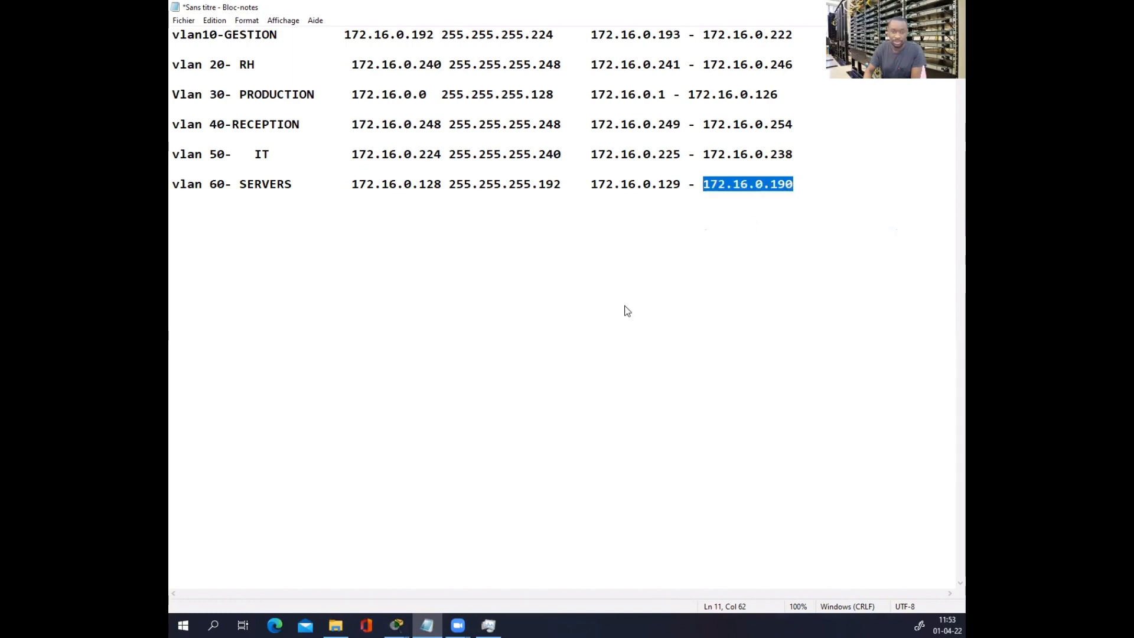
{"action": "key", "text": "alt+Tab"}
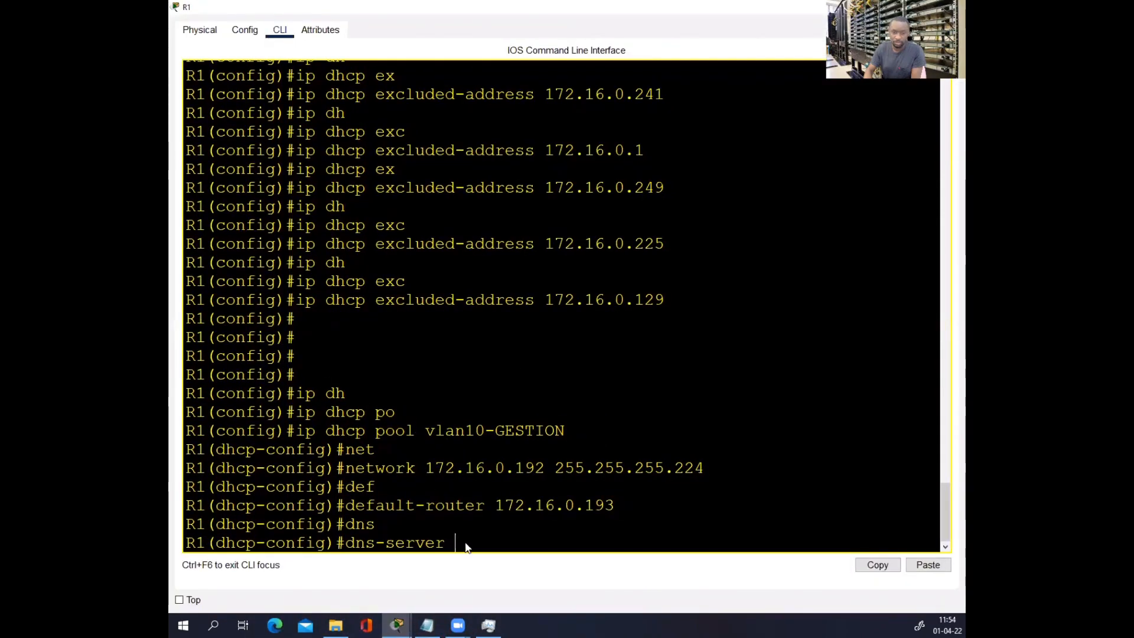
{"action": "right_click", "coordinate": [463, 541]}
{"action": "left_click", "coordinate": [490, 564]}
{"action": "key", "text": "Return"}
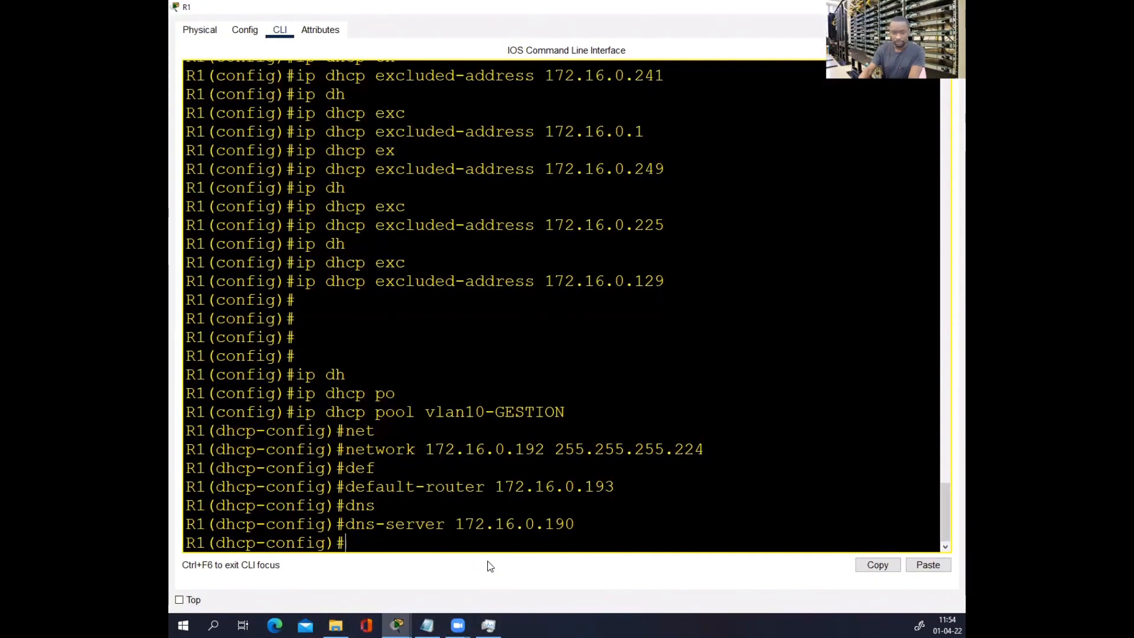
{"action": "type", "text": "exi"}
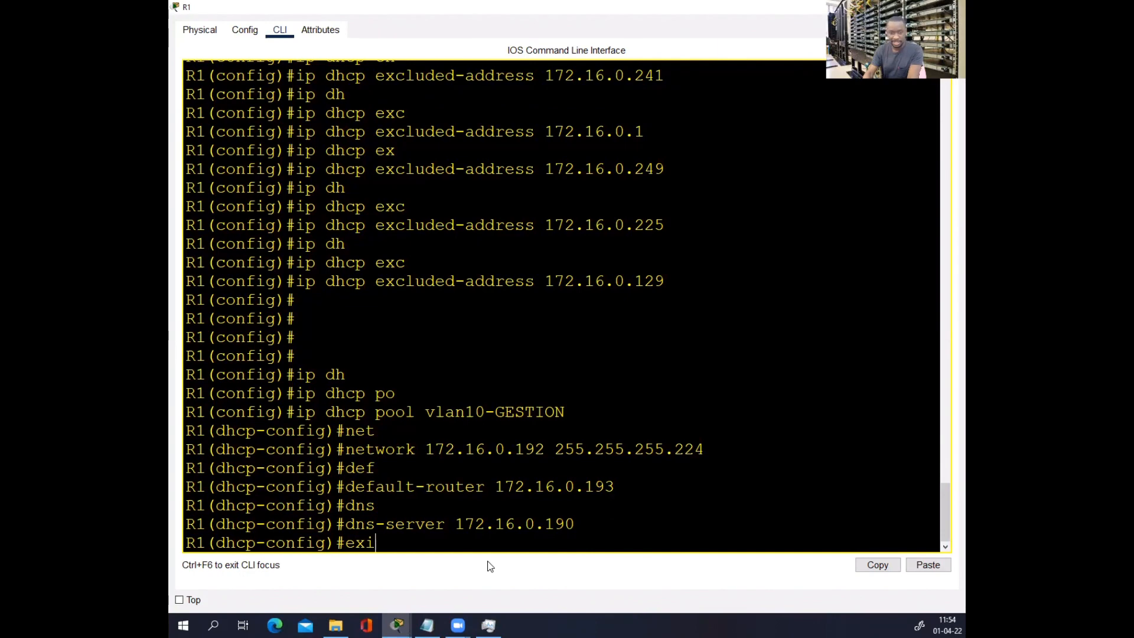
{"action": "key", "text": "Return"}
- Start an ip dhcp command on R1, switch to the Notepad plan, remove the spaces in the RH entry, and copy vlan20-RH
{"action": "type", "text": "ip dh"}
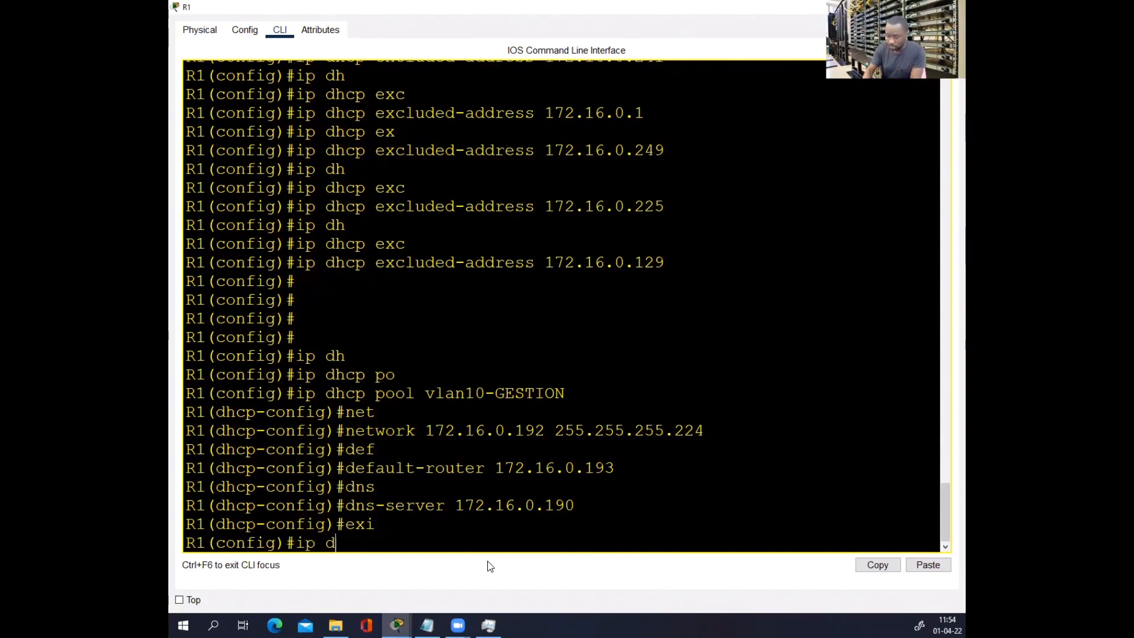
{"action": "key", "text": "Tab"}
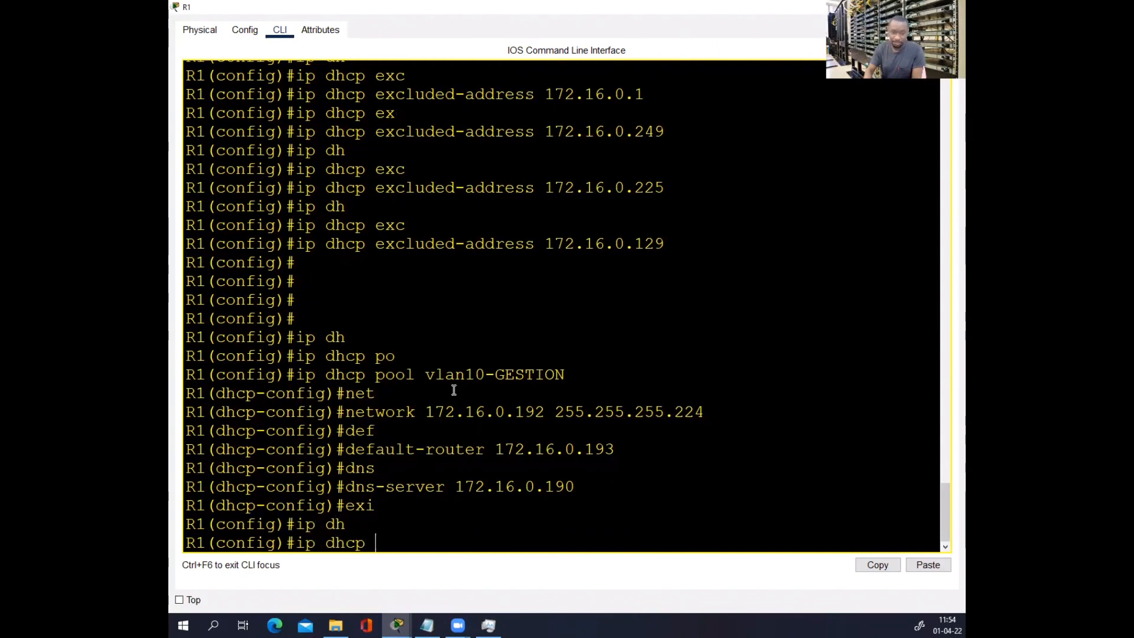
{"action": "left_click", "coordinate": [427, 625]}
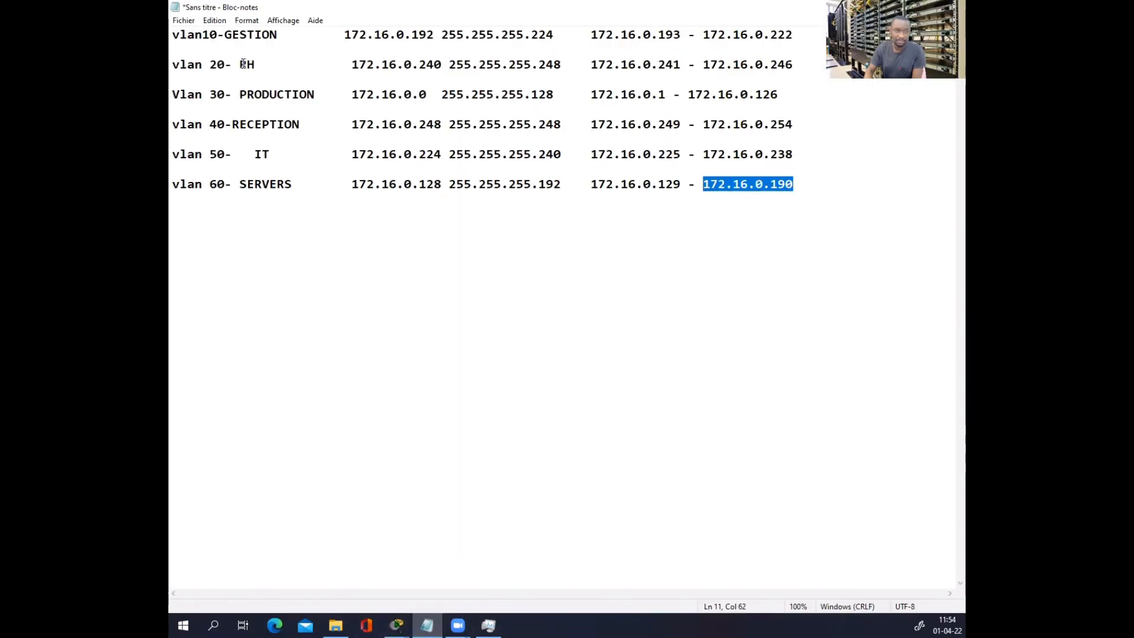
{"action": "left_click", "coordinate": [243, 64]}
{"action": "key", "text": "BackSpace"}
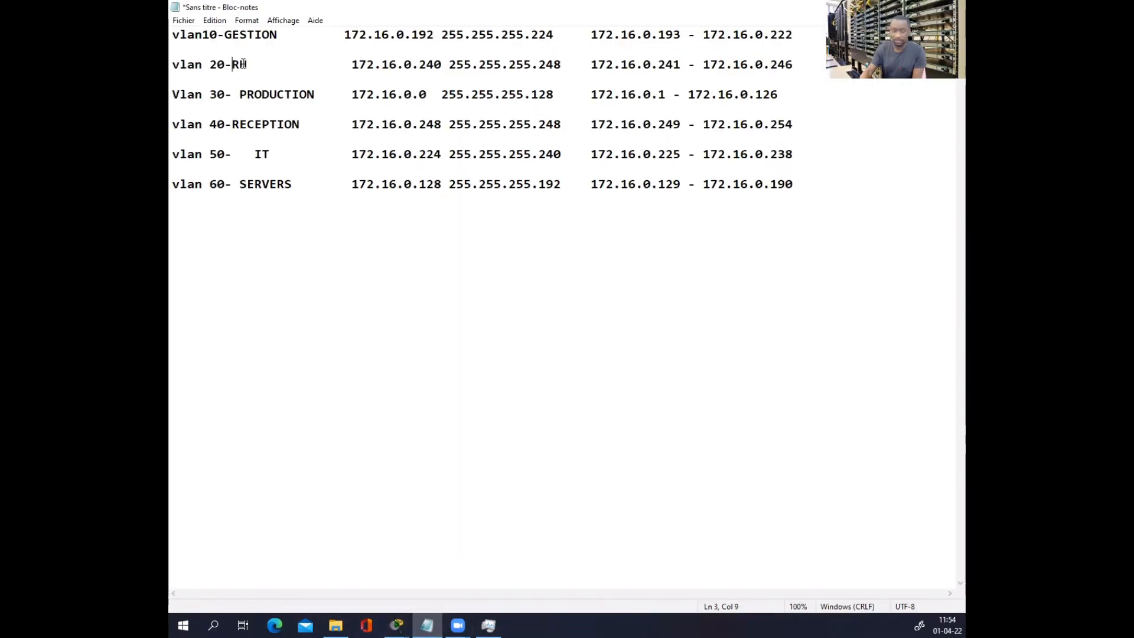
{"action": "left_click", "coordinate": [209, 63]}
{"action": "key", "text": "BackSpace"}
{"action": "left_click_drag", "start_coordinate": [244, 64], "coordinate": [175, 61]}
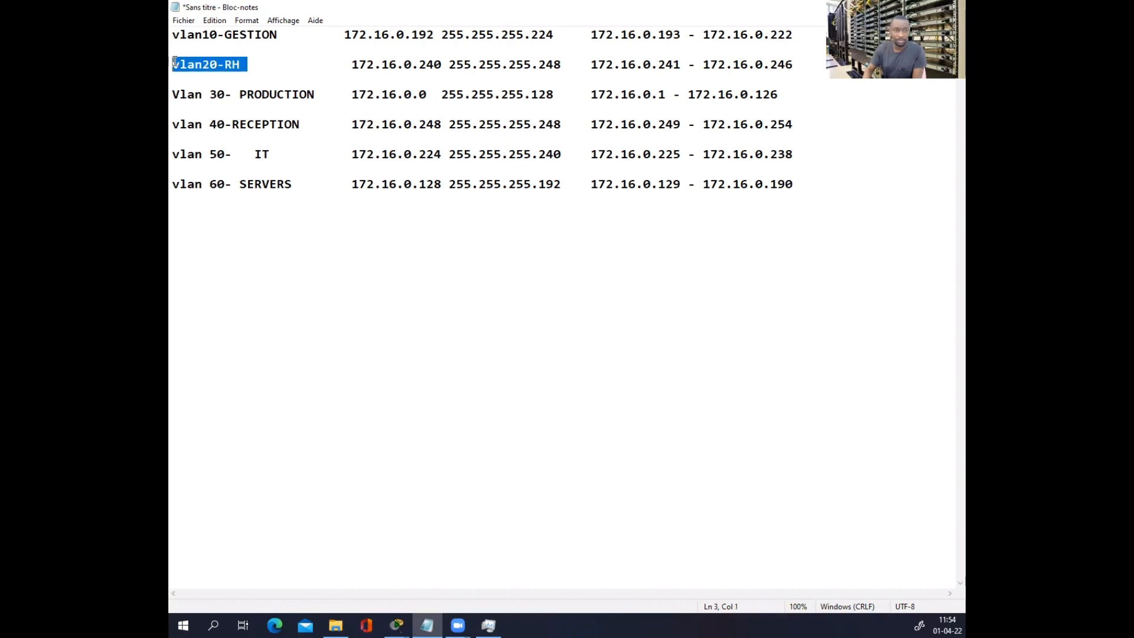
{"action": "right_click", "coordinate": [175, 62]}
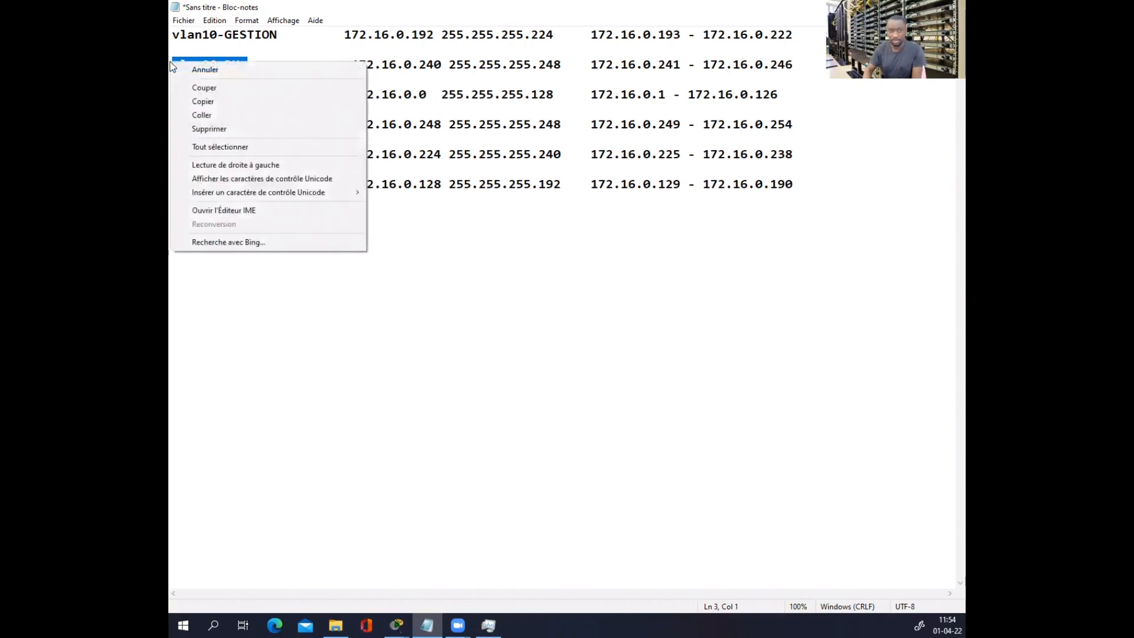
{"action": "left_click", "coordinate": [202, 101]}
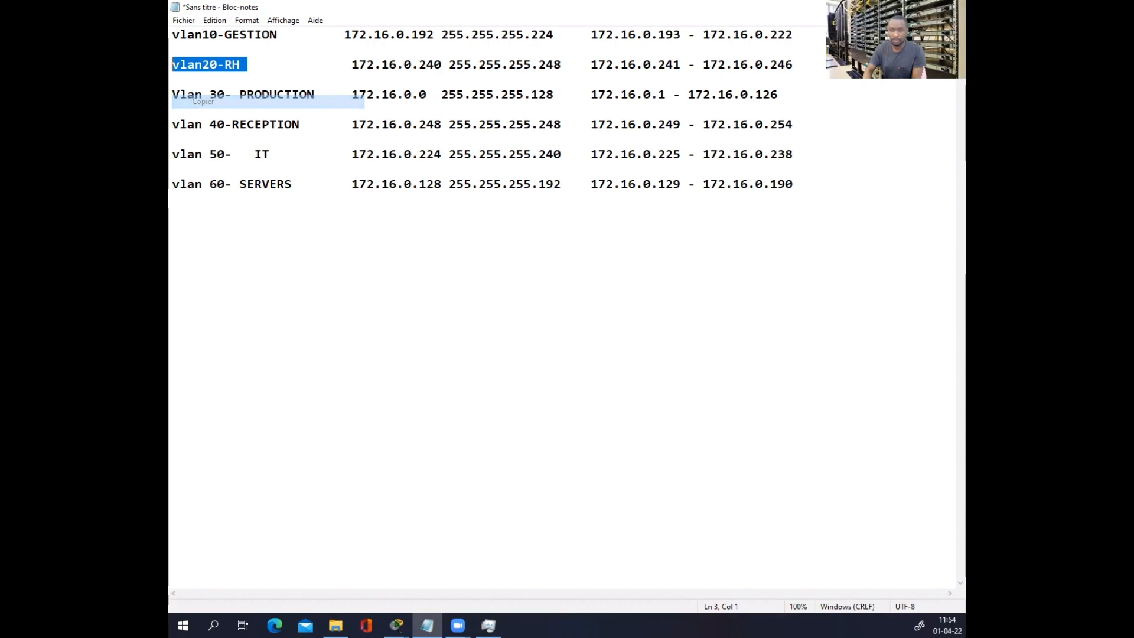
- Return to R1's command line and try to run ip dhcp vlan20-RH using the copied name
{"action": "left_click", "coordinate": [894, 7]}
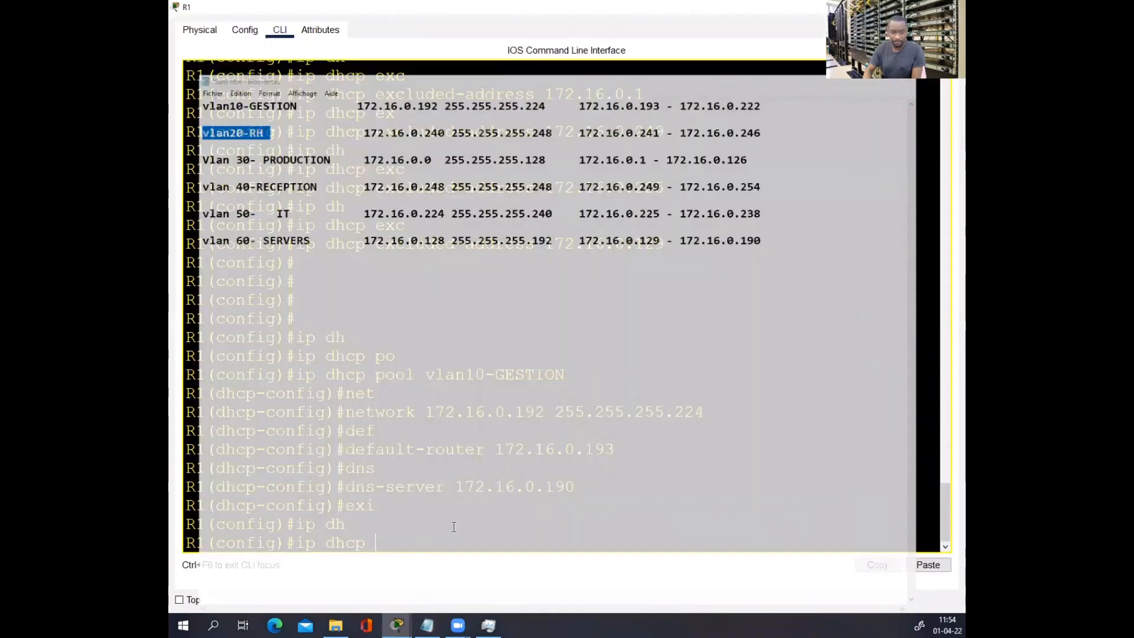
{"action": "right_click", "coordinate": [423, 532]}
{"action": "left_click", "coordinate": [455, 555]}
{"action": "key", "text": "Return"}
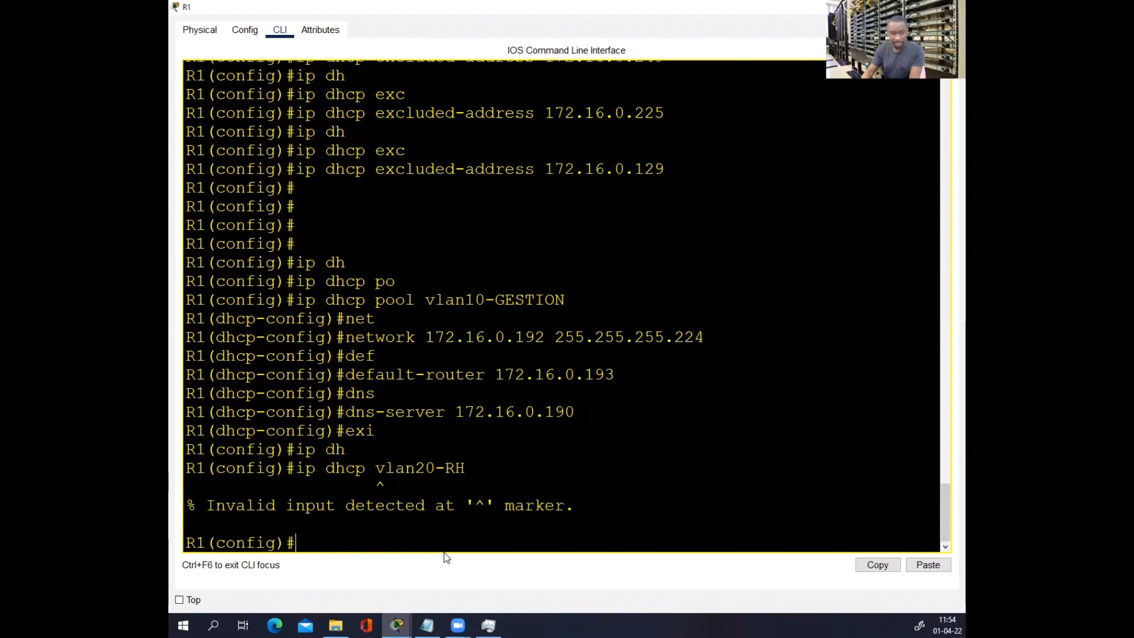
- Recall the previous command and insert the pool keyword before vlan20-RH to create that DHCP pool
{"action": "key", "text": "Up"}
{"action": "key", "text": "Left"}
{"action": "key", "text": "Left"}
{"action": "key", "text": "Left"}
{"action": "key", "text": "Left"}
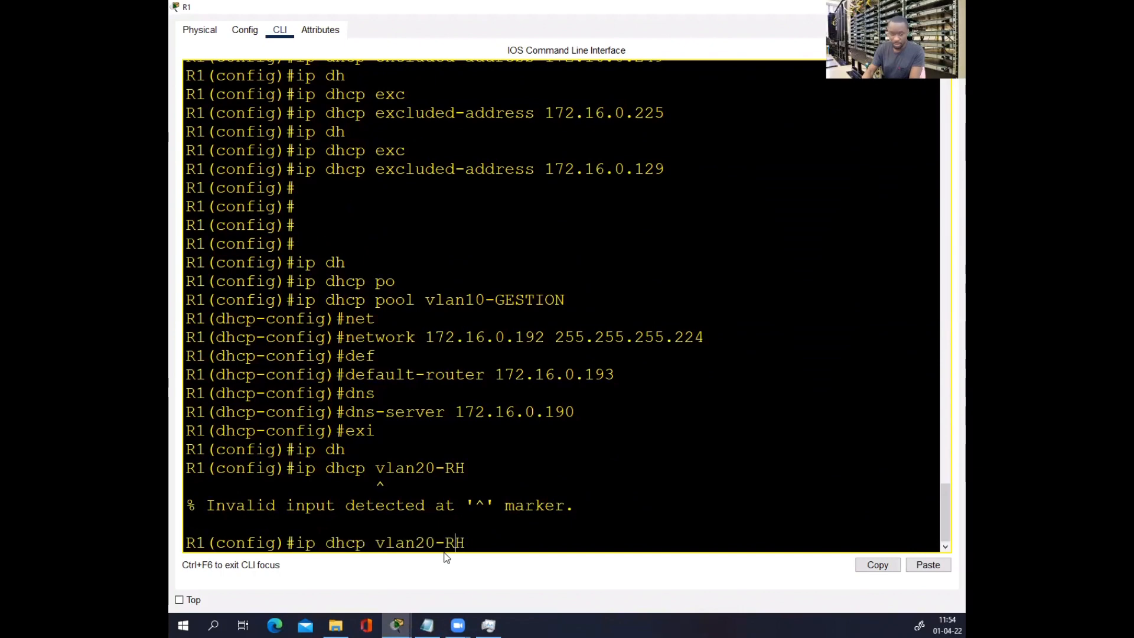
{"action": "key", "text": "Left"}
{"action": "key", "text": "Left"}
{"action": "type", "text": "pool"}
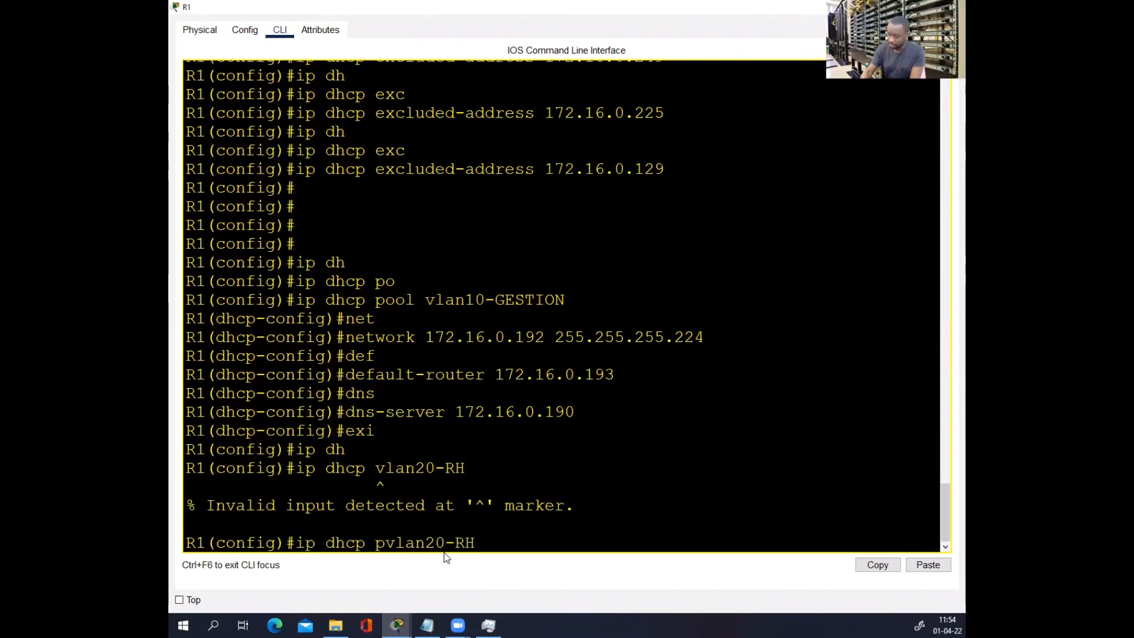
{"action": "key", "text": "Return"}
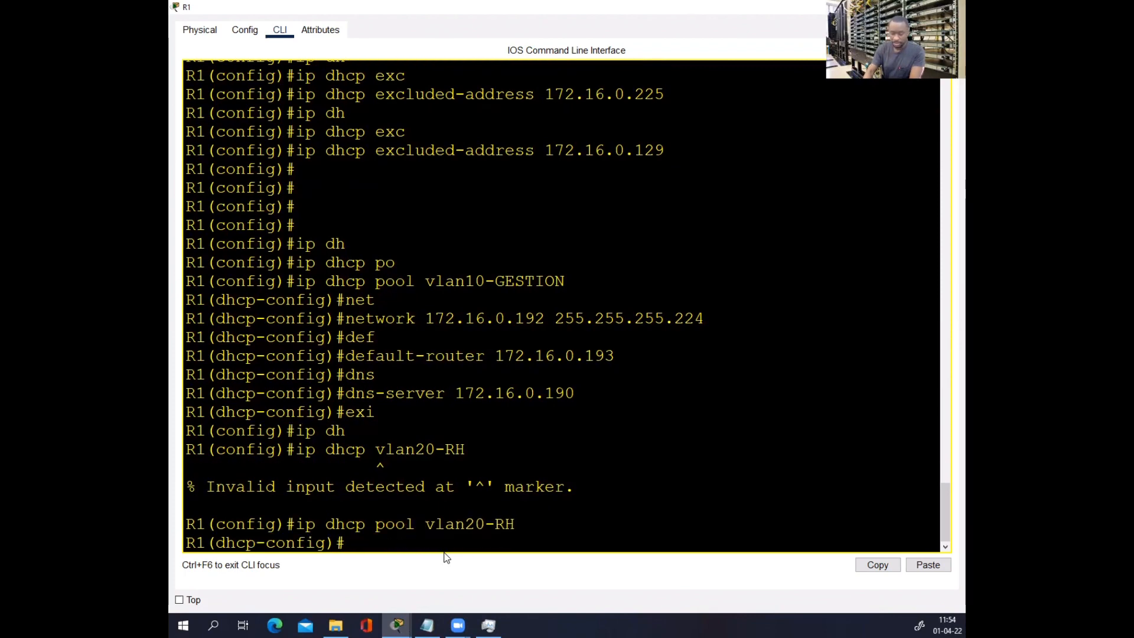
- Set the vlan20-RH pool's network to 172.16.0.240 255.255.255.248, copying the address and mask from the Notepad VLAN plan
{"action": "type", "text": "net"}
{"action": "key", "text": "Tab"}
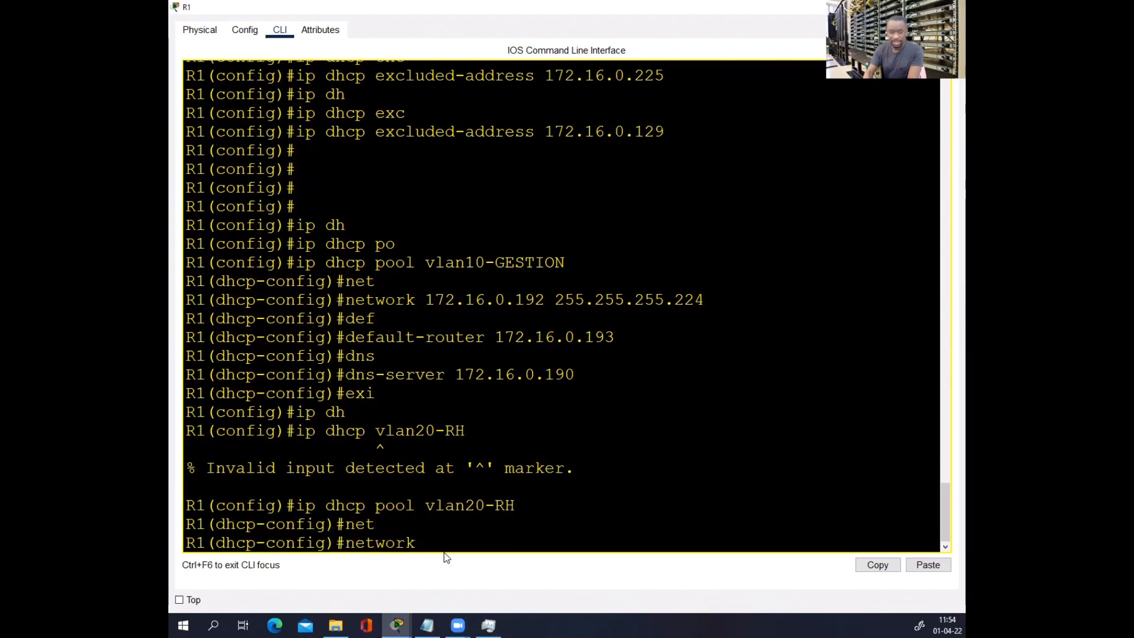
{"action": "left_click", "coordinate": [427, 624]}
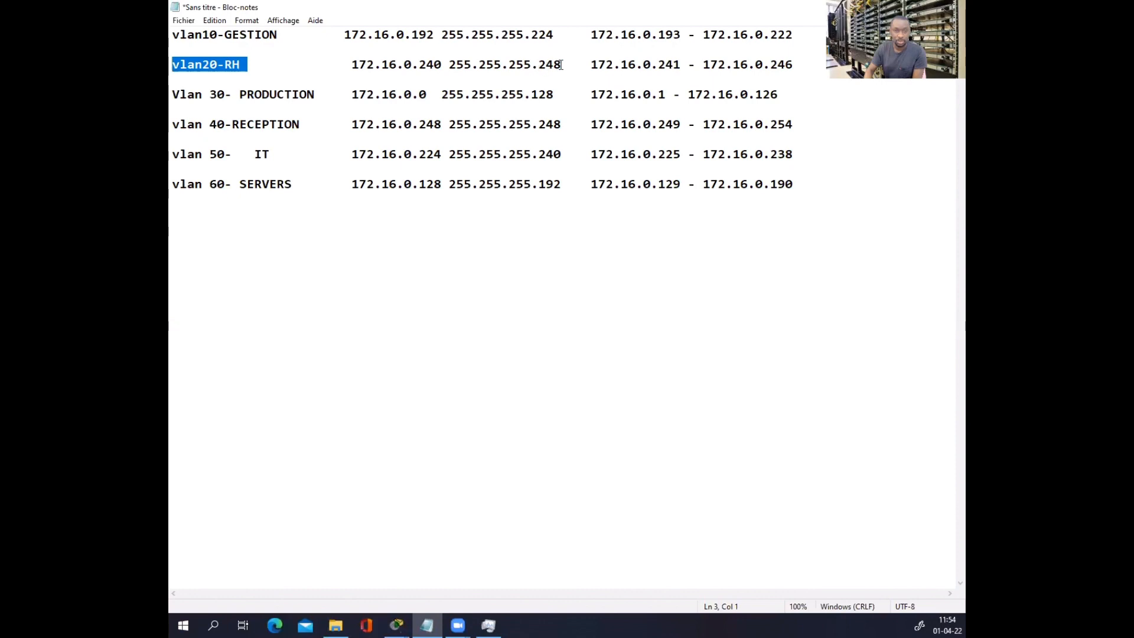
{"action": "left_click_drag", "start_coordinate": [560, 65], "coordinate": [352, 64]}
{"action": "right_click", "coordinate": [364, 66]}
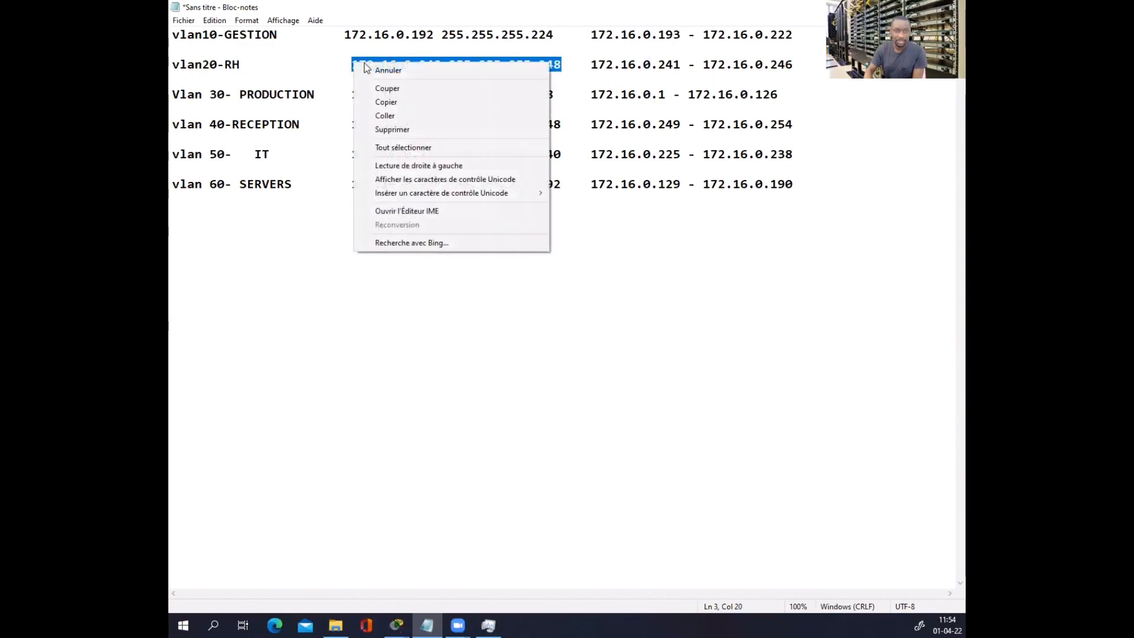
{"action": "left_click", "coordinate": [395, 101]}
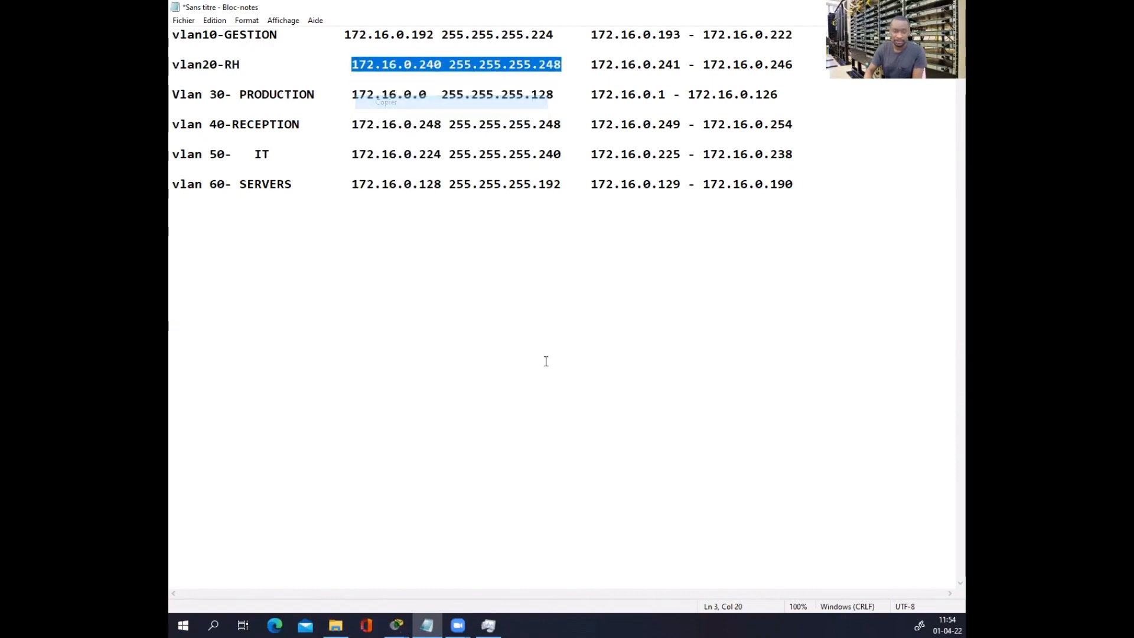
{"action": "key", "text": "alt+Tab"}
{"action": "right_click", "coordinate": [521, 480]}
{"action": "left_click", "coordinate": [543, 500]}
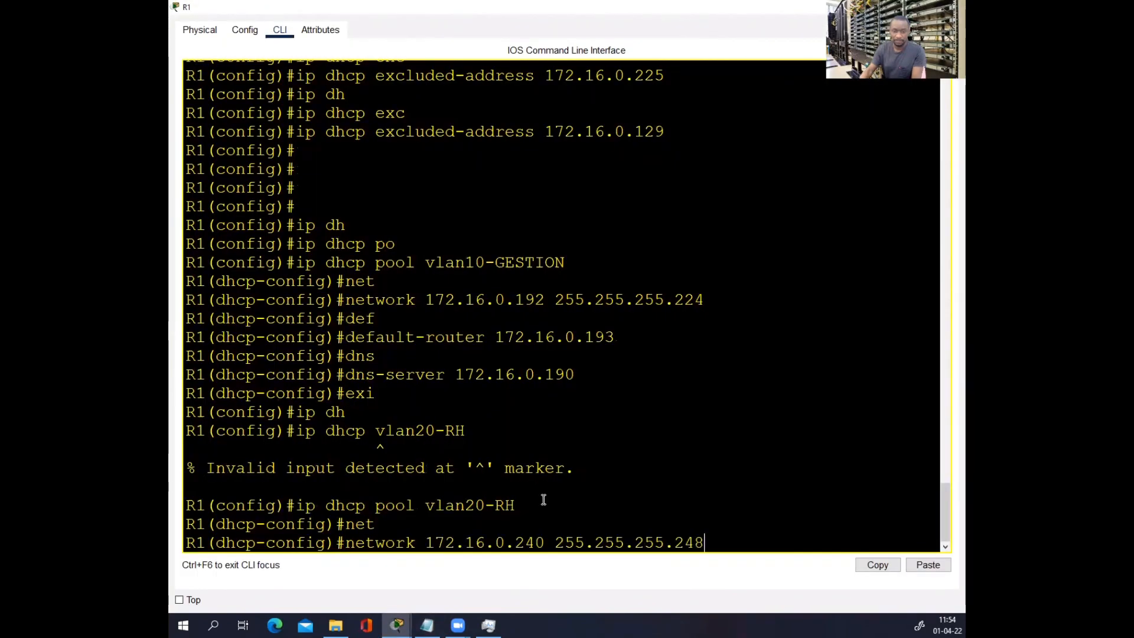
{"action": "key", "text": "Return"}
- Set the vlan20-RH pool's default router to 172.16.0.241, copying the address from the Notepad VLAN plan into R1's command line
{"action": "type", "text": "def"}
{"action": "key", "text": "Tab"}
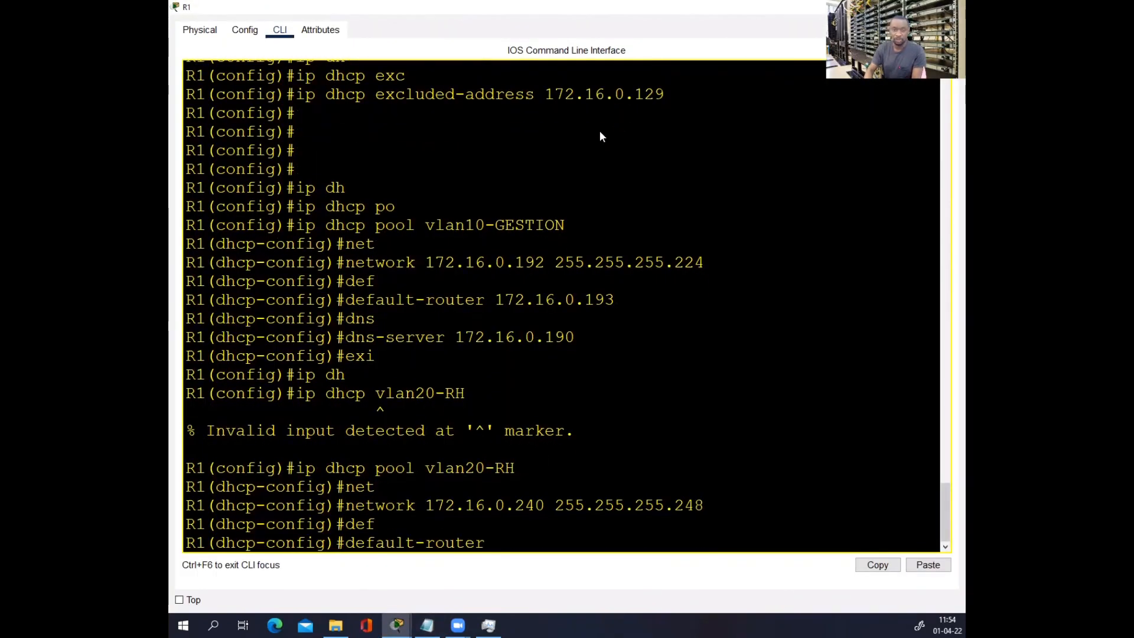
{"action": "key", "text": "alt+Tab"}
{"action": "left_click", "coordinate": [427, 625]}
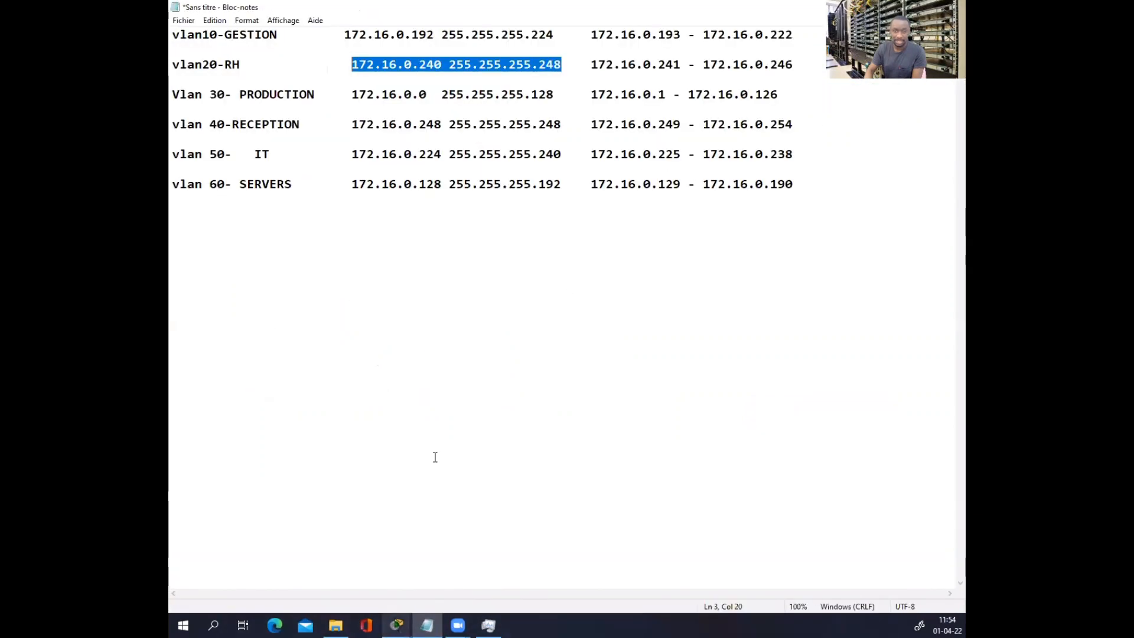
{"action": "left_click_drag", "start_coordinate": [681, 62], "coordinate": [598, 66]}
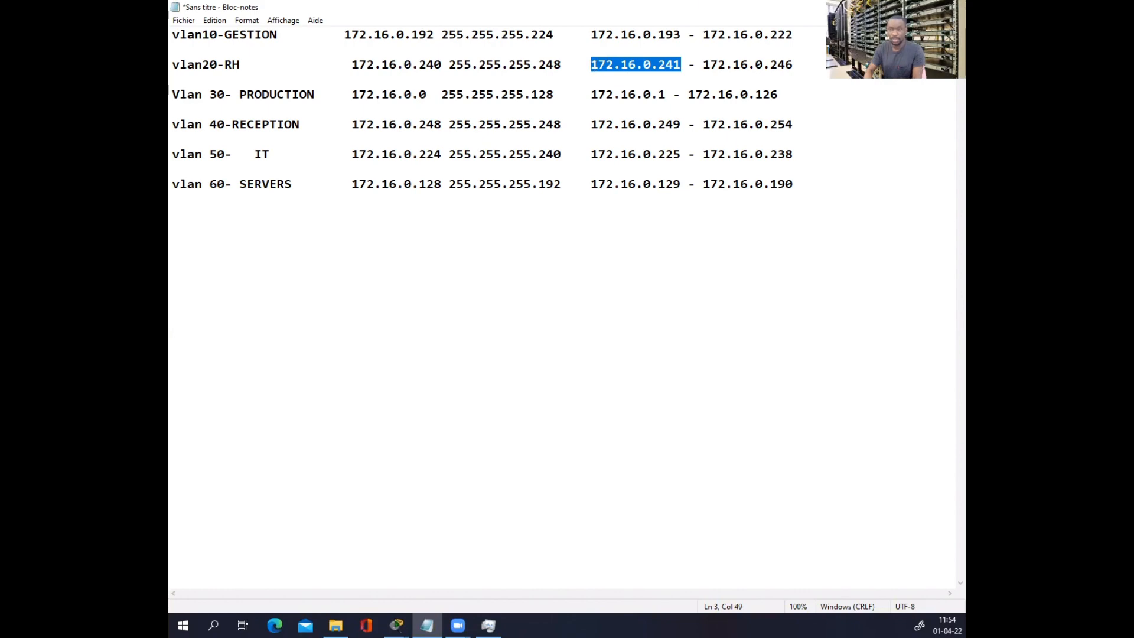
{"action": "left_click", "coordinate": [894, 7]}
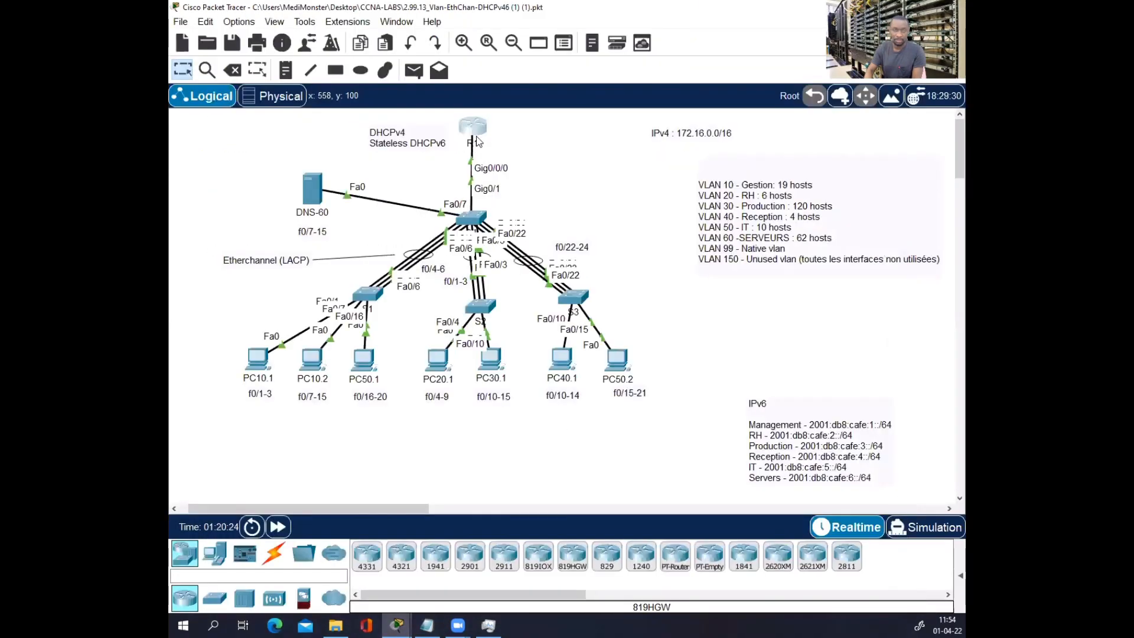
{"action": "left_click", "coordinate": [475, 131]}
{"action": "left_click", "coordinate": [667, 260]}
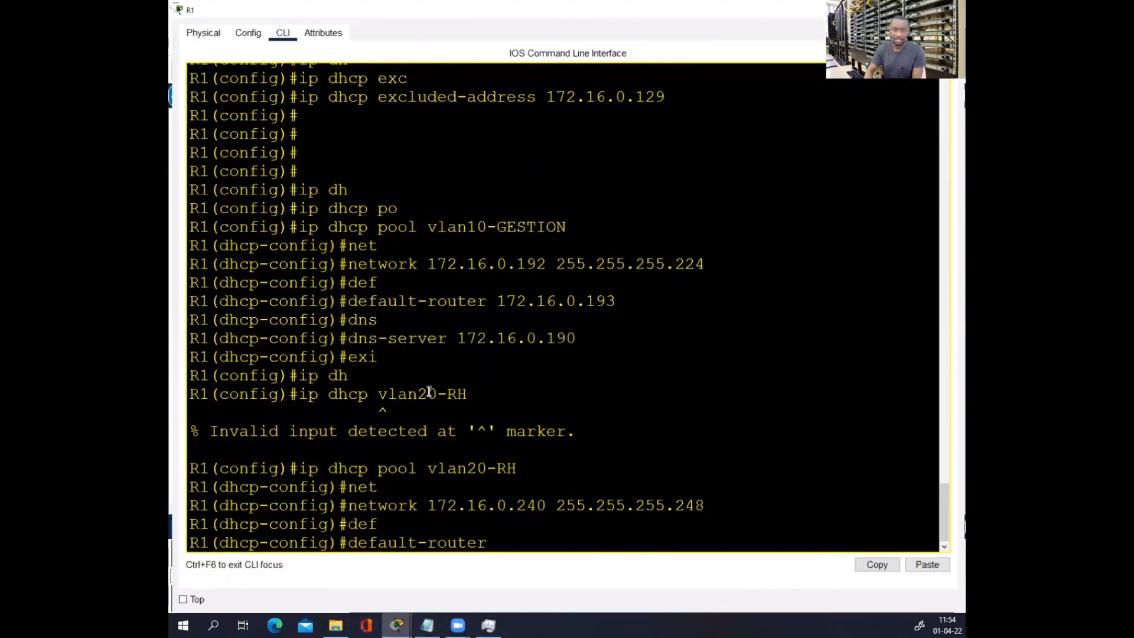
{"action": "right_click", "coordinate": [522, 545]}
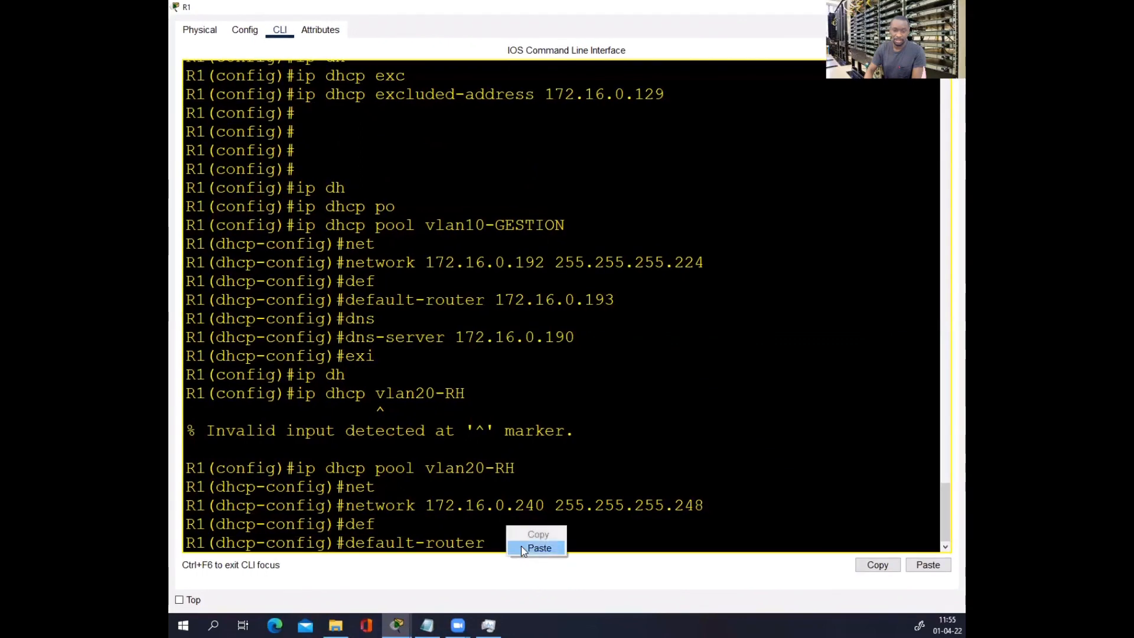
{"action": "left_click", "coordinate": [541, 562]}
{"action": "key", "text": "Return"}
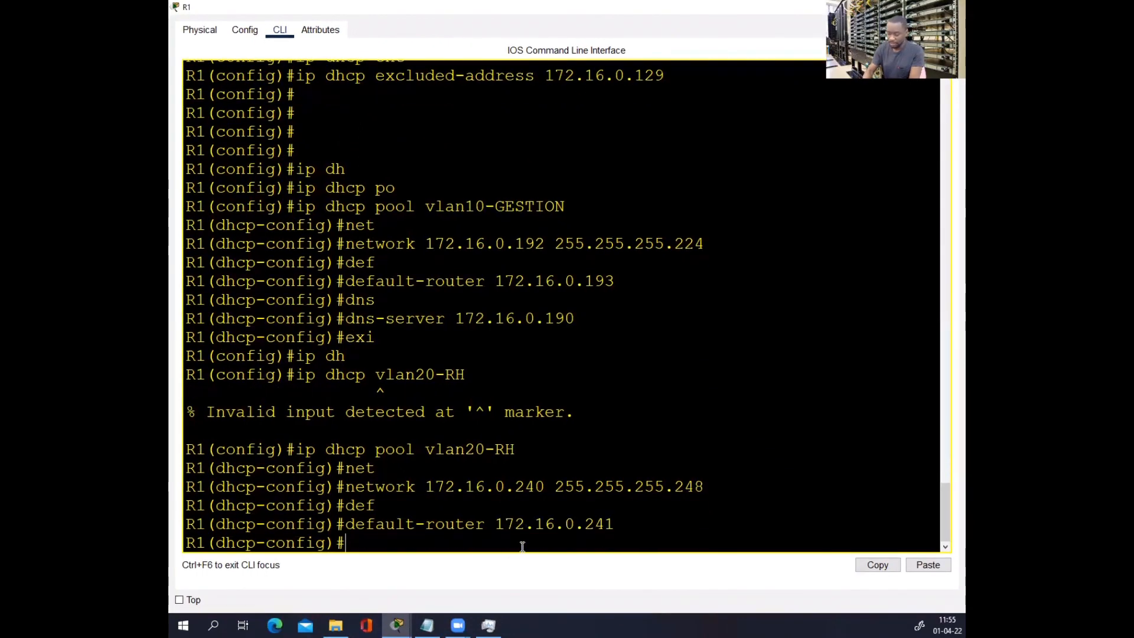
- Set the vlan20-RH pool's DNS server to 172.16.0.190, reusing the address from the vlan10-GESTION pool, and exit DHCP pool configuration
{"action": "type", "text": "dn"}
{"action": "key", "text": "Tab"}
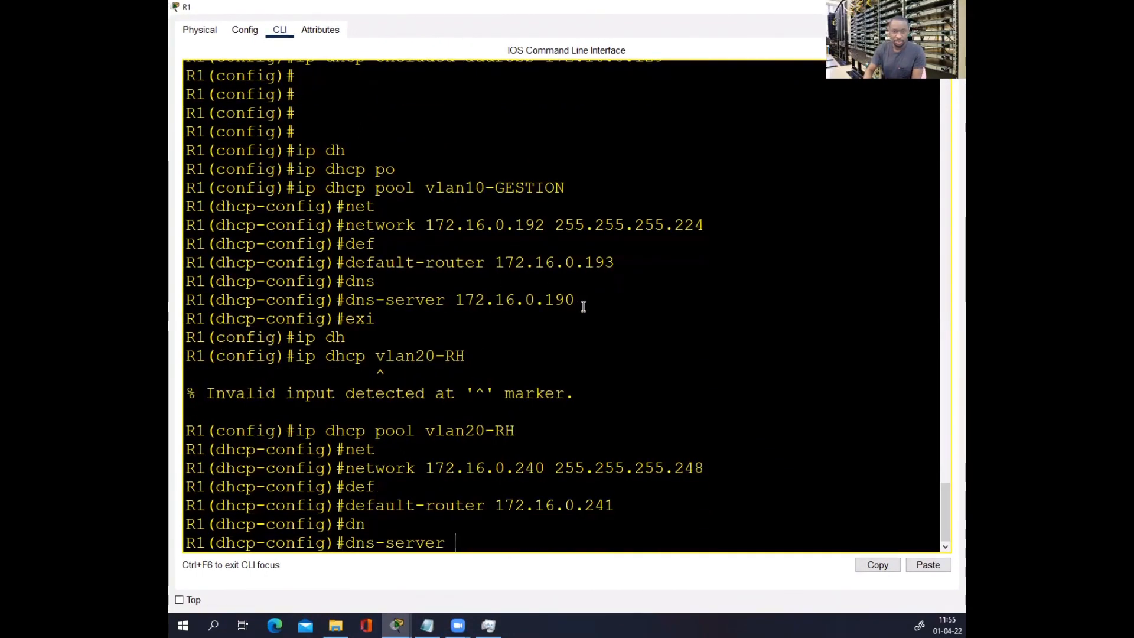
{"action": "left_click_drag", "start_coordinate": [583, 306], "coordinate": [462, 298]}
{"action": "right_click", "coordinate": [460, 299]}
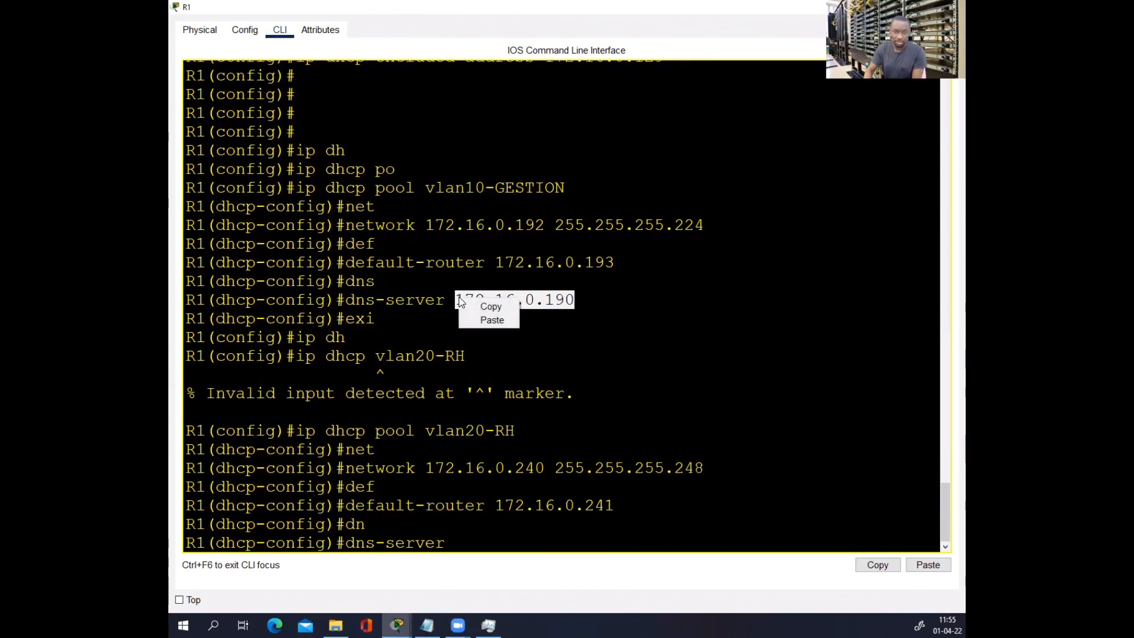
{"action": "left_click", "coordinate": [487, 305]}
{"action": "left_click", "coordinate": [460, 542]}
{"action": "right_click", "coordinate": [460, 541]}
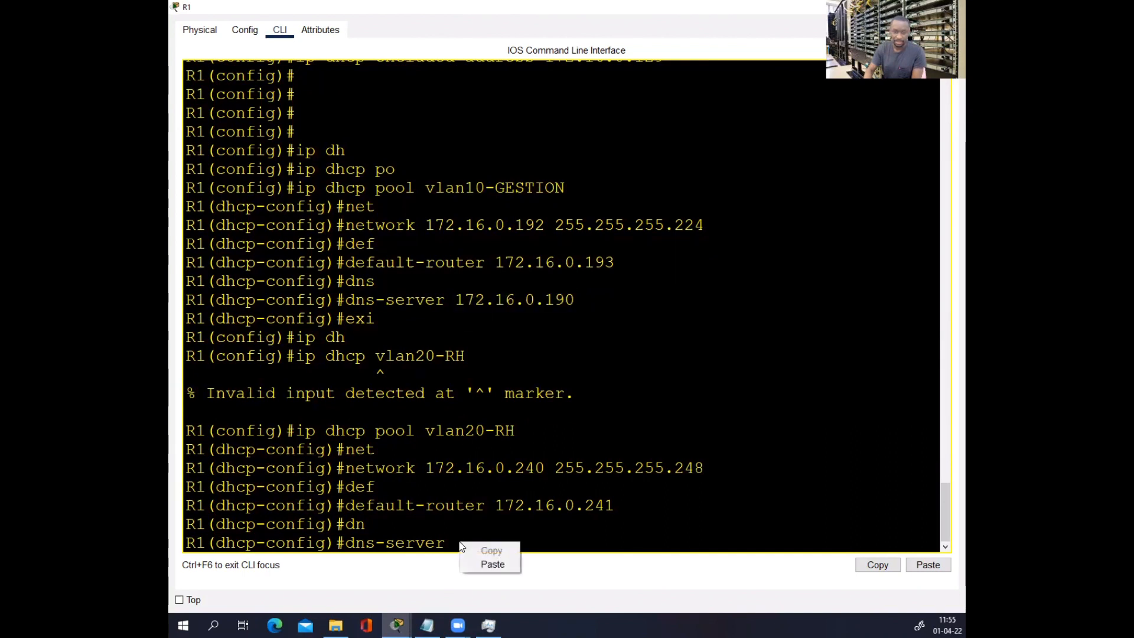
{"action": "left_click", "coordinate": [493, 561]}
{"action": "key", "text": "Return"}
{"action": "key", "text": "Return"}
{"action": "key", "text": "Return"}
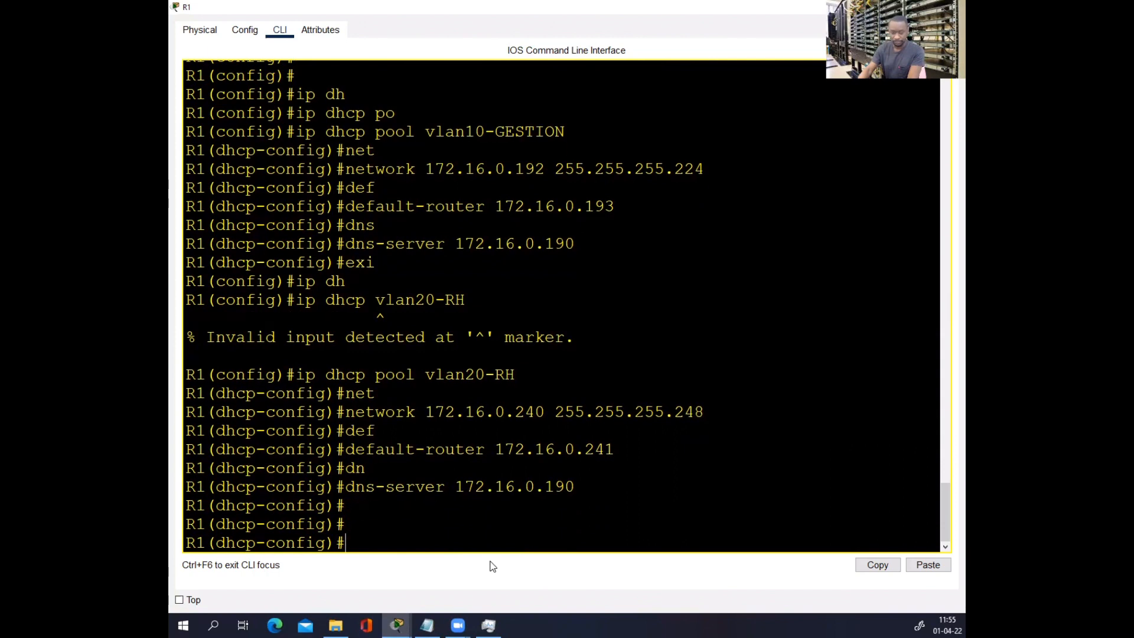
{"action": "type", "text": "exi"}
{"action": "key", "text": "Return"}
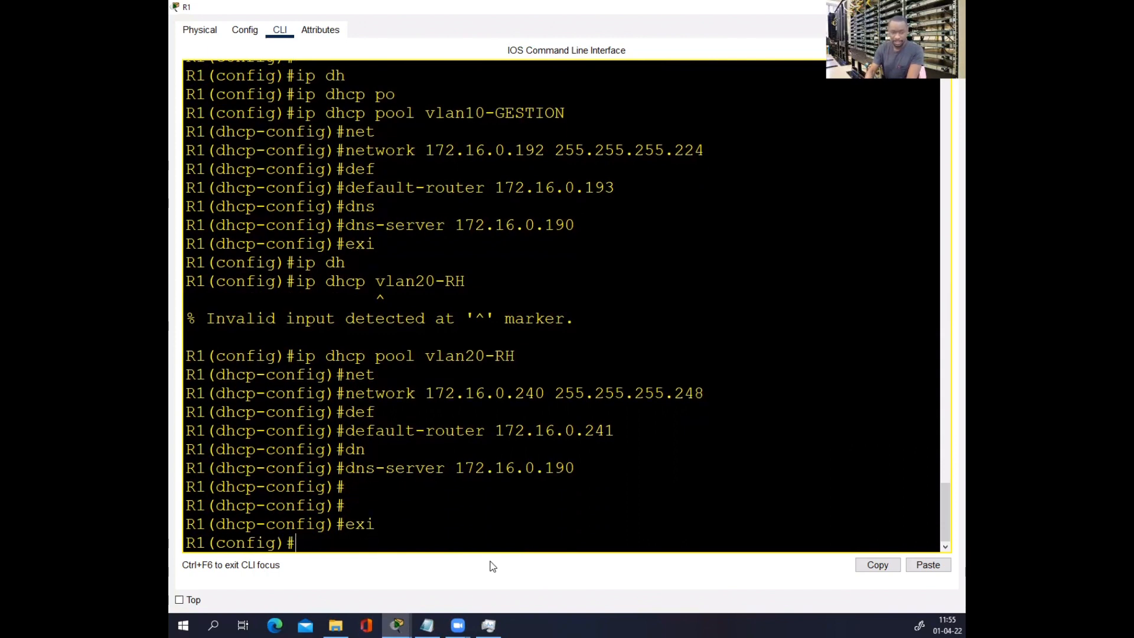
- Begin an ip dhcp pool command at R1's global configuration prompt, leaving the pool name blank
{"action": "type", "text": "ip"}
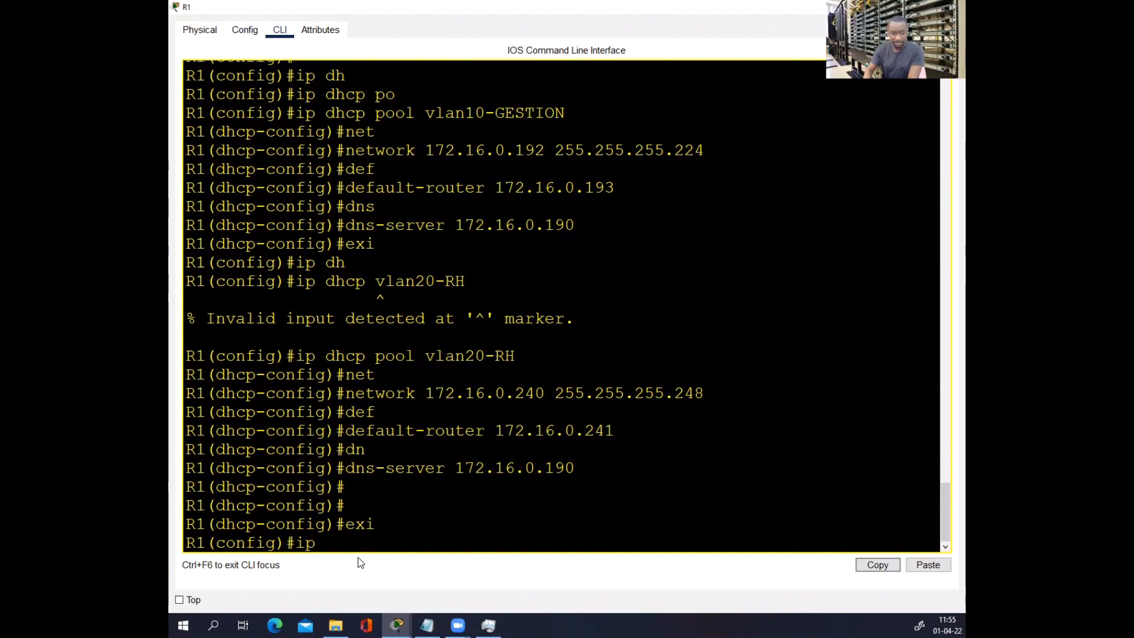
{"action": "left_click", "coordinate": [379, 527]}
{"action": "type", "text": "d"}
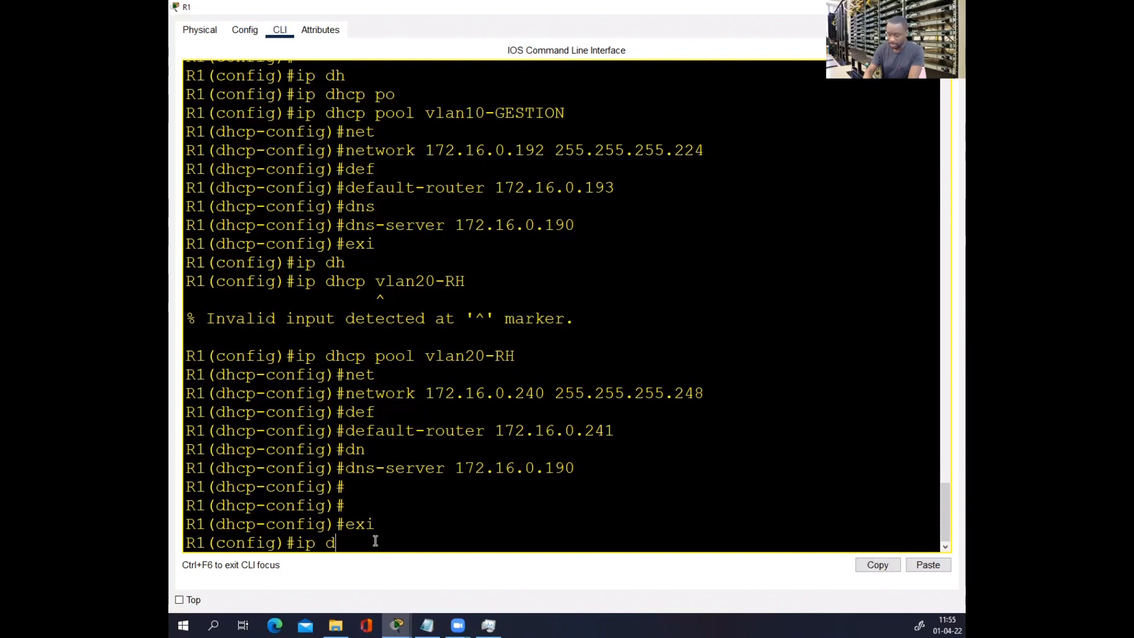
{"action": "type", "text": "h"}
{"action": "key", "text": "Tab"}
{"action": "type", "text": "po"}
{"action": "key", "text": "Tab"}
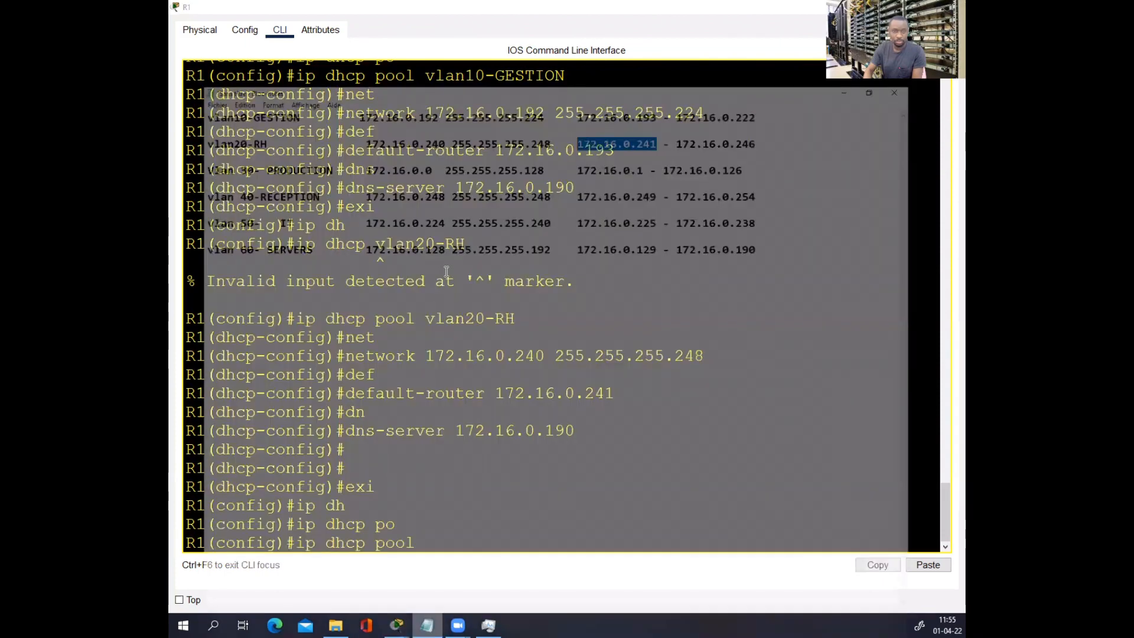
- Switch to the Notepad VLAN plan, remove the spaces in the PRODUCTION entry's name, and copy Vlan30-PRODUCTION
{"action": "left_click", "coordinate": [427, 625]}
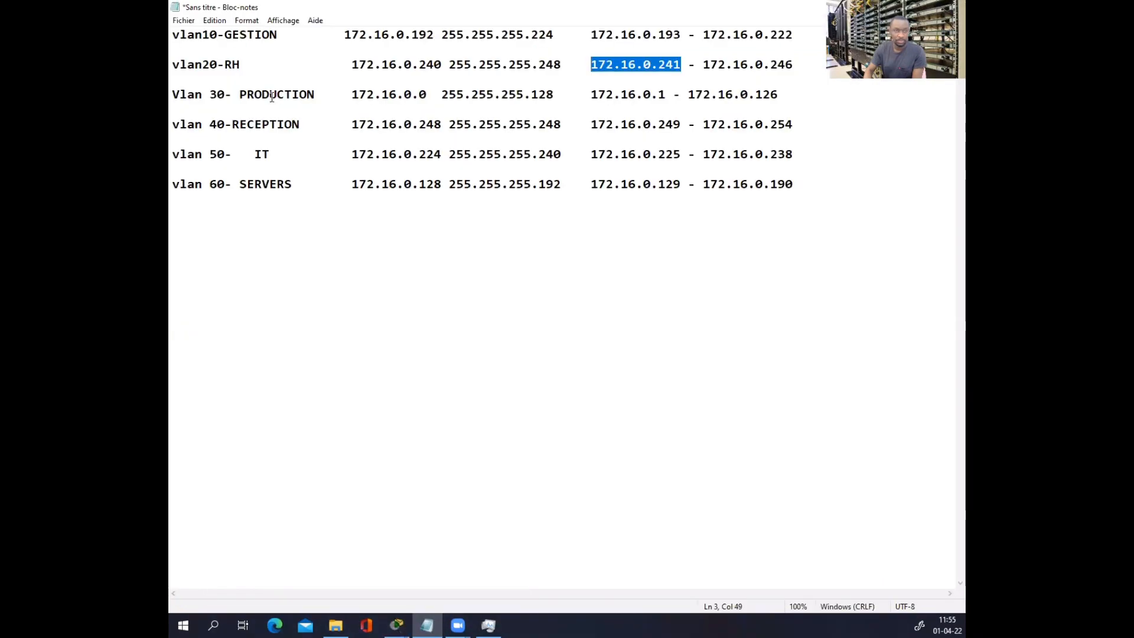
{"action": "left_click", "coordinate": [243, 89]}
{"action": "key", "text": "BackSpace"}
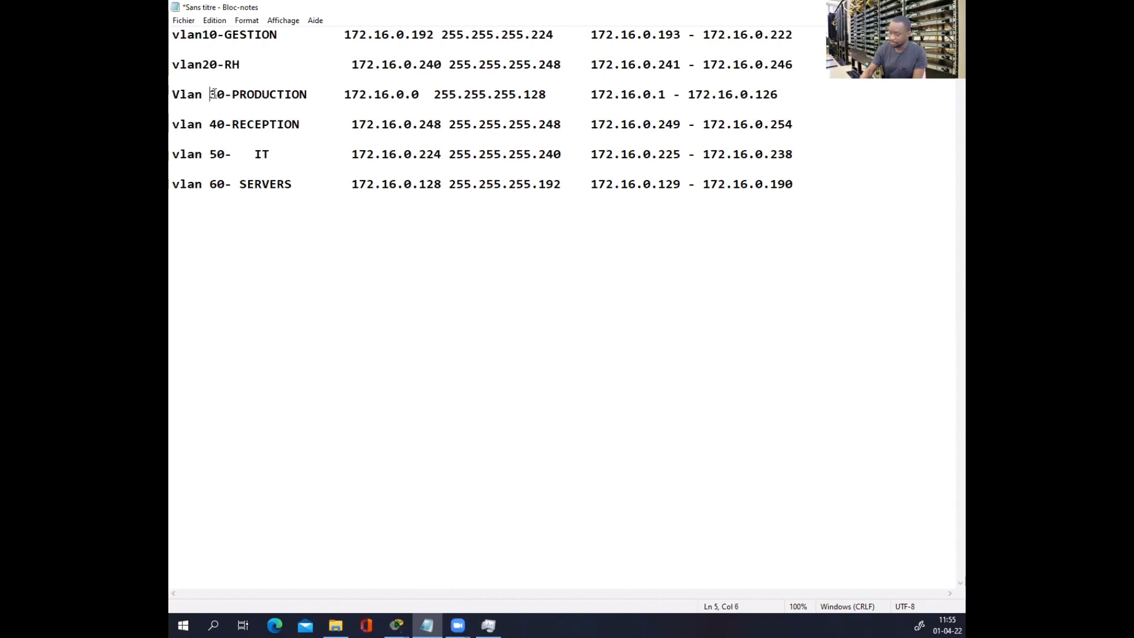
{"action": "key", "text": "BackSpace"}
{"action": "left_click_drag", "start_coordinate": [307, 95], "coordinate": [175, 96]}
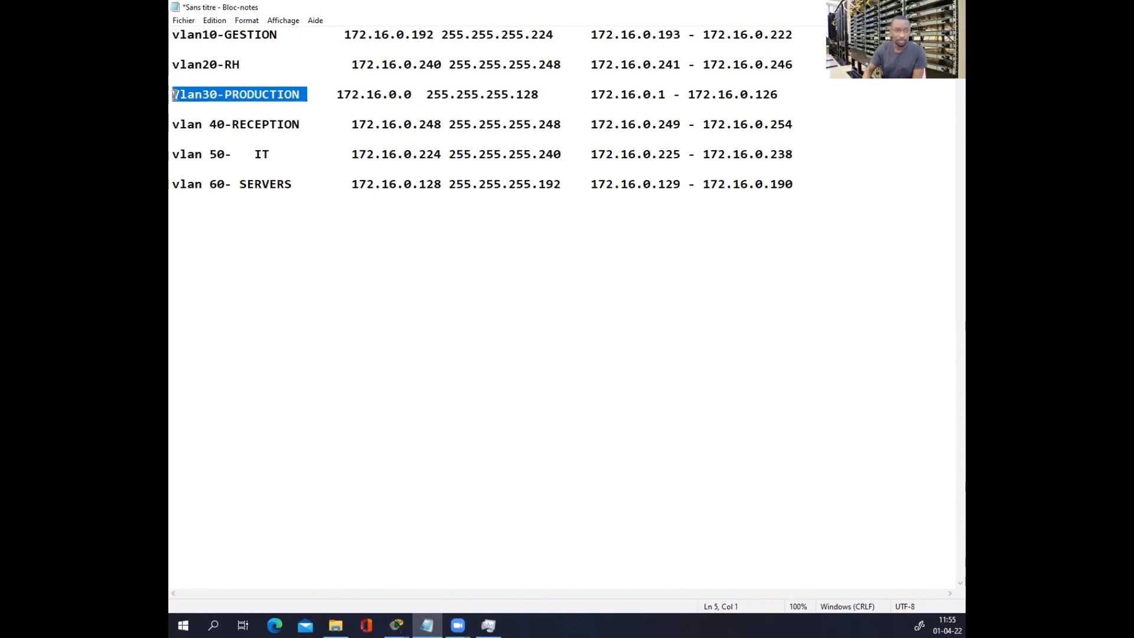
{"action": "right_click", "coordinate": [175, 96]}
{"action": "left_click", "coordinate": [201, 135]}
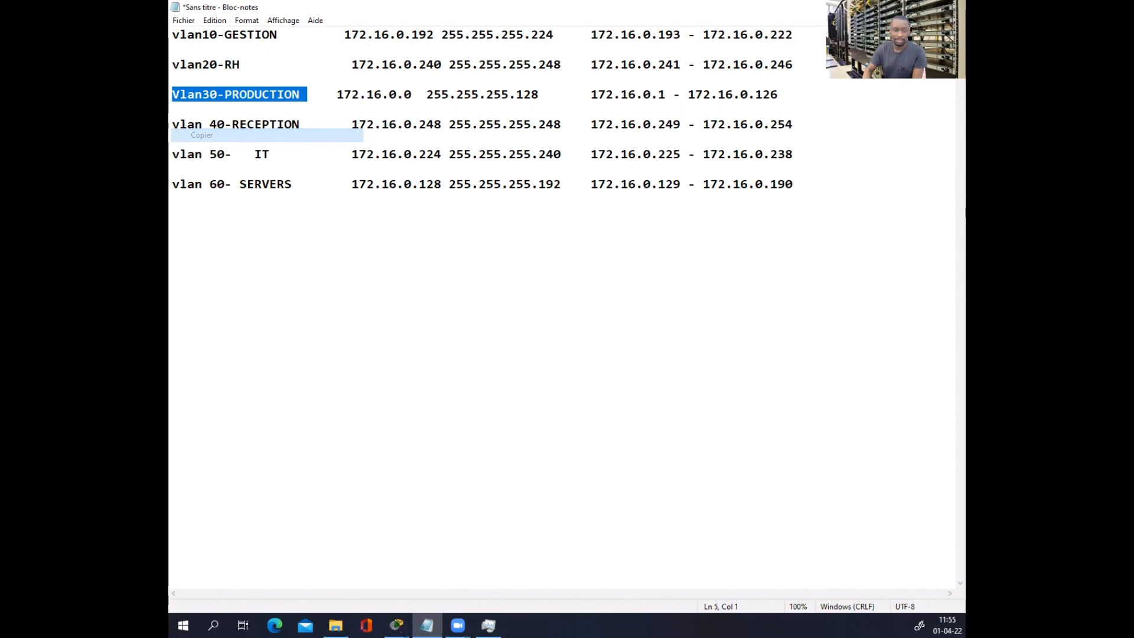
- Return to R1's command line and create the DHCP pool Vlan30-PRODUCTION using the copied name
{"action": "key", "text": "alt+Tab"}
{"action": "right_click", "coordinate": [484, 554]}
{"action": "left_click", "coordinate": [484, 555]}
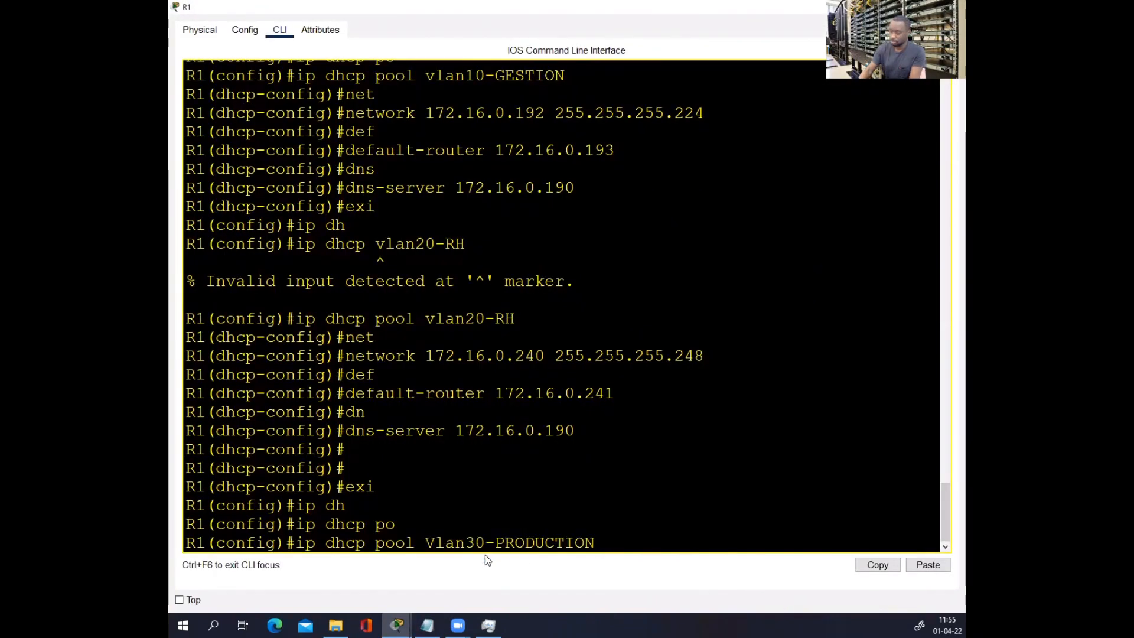
{"action": "key", "text": "Return"}
- Set the Vlan30-PRODUCTION pool's network to 172.16.0.0 255.255.255.128, copying the address and mask from the Notepad VLAN plan
{"action": "type", "text": "net"}
{"action": "key", "text": "Tab"}
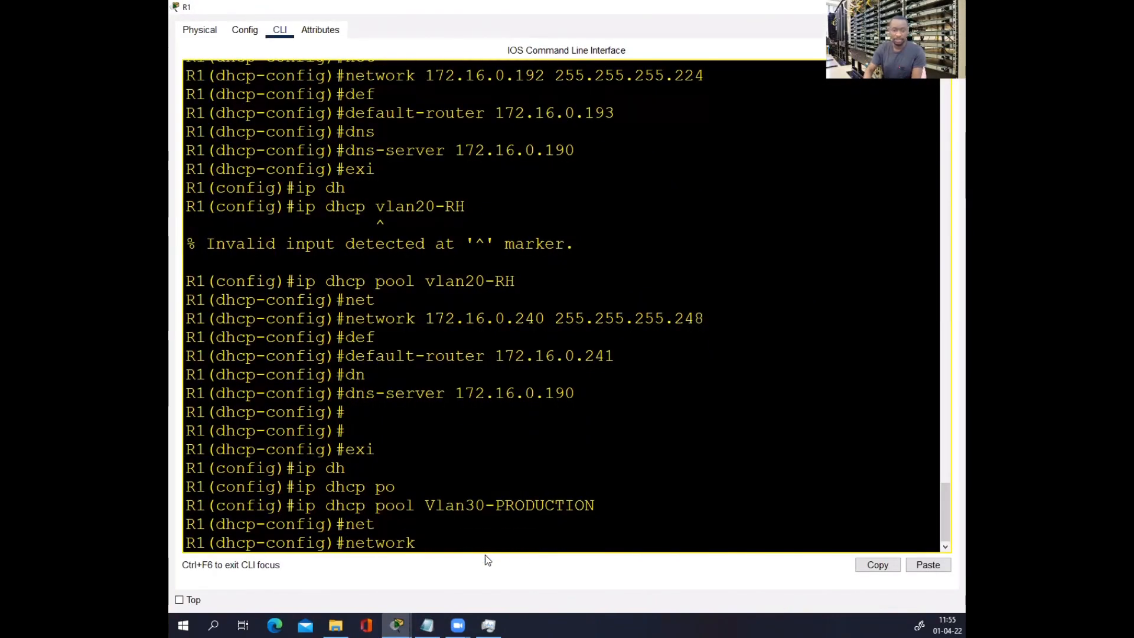
{"action": "left_click", "coordinate": [427, 624]}
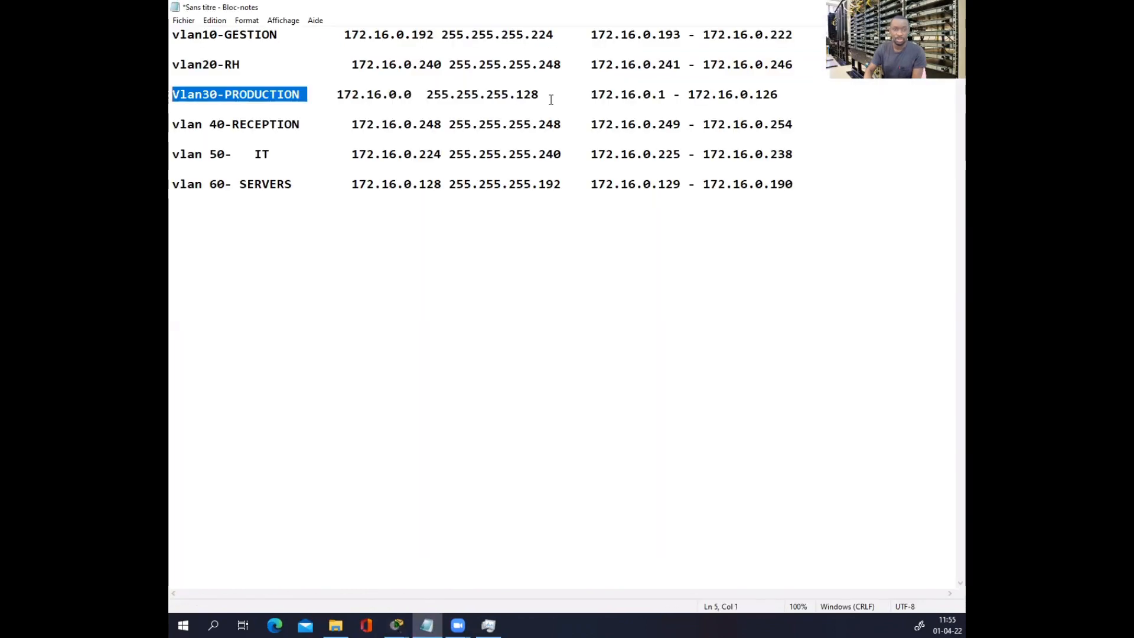
{"action": "left_click_drag", "start_coordinate": [540, 97], "coordinate": [331, 98]}
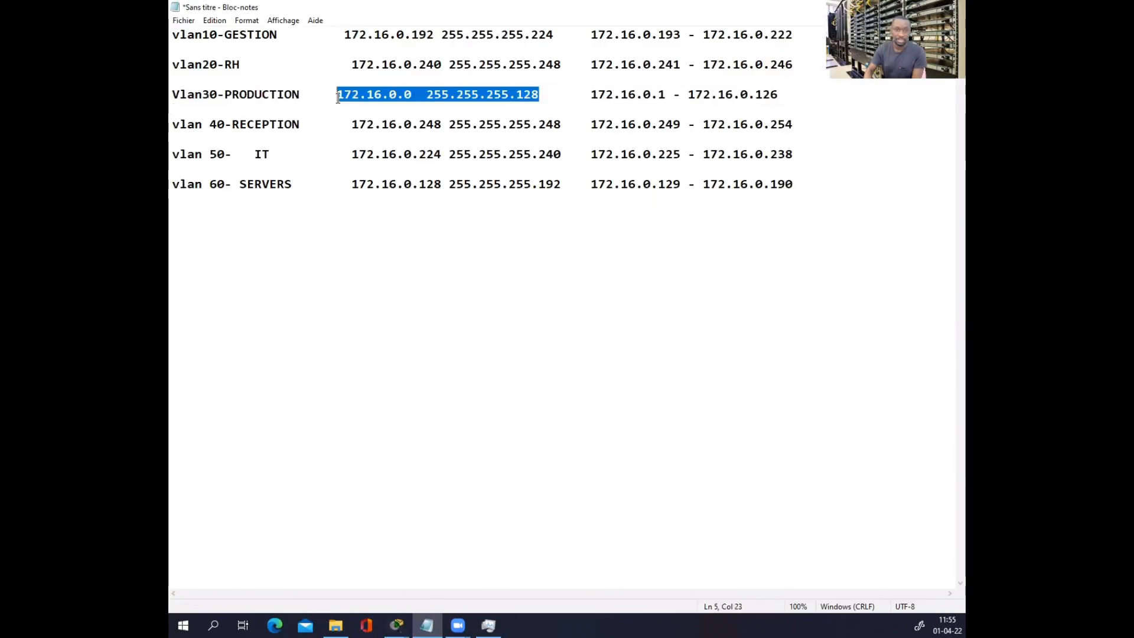
{"action": "right_click", "coordinate": [336, 97]}
{"action": "left_click", "coordinate": [384, 139]}
{"action": "left_click", "coordinate": [894, 7]}
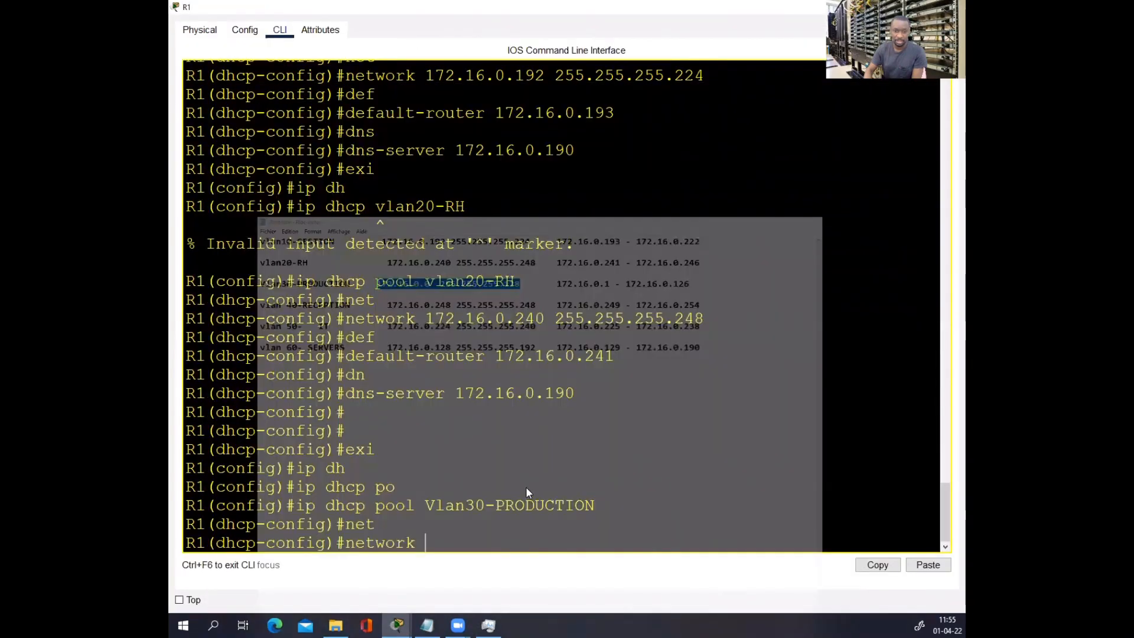
{"action": "right_click", "coordinate": [525, 488]}
{"action": "left_click", "coordinate": [557, 510]}
{"action": "key", "text": "Return"}
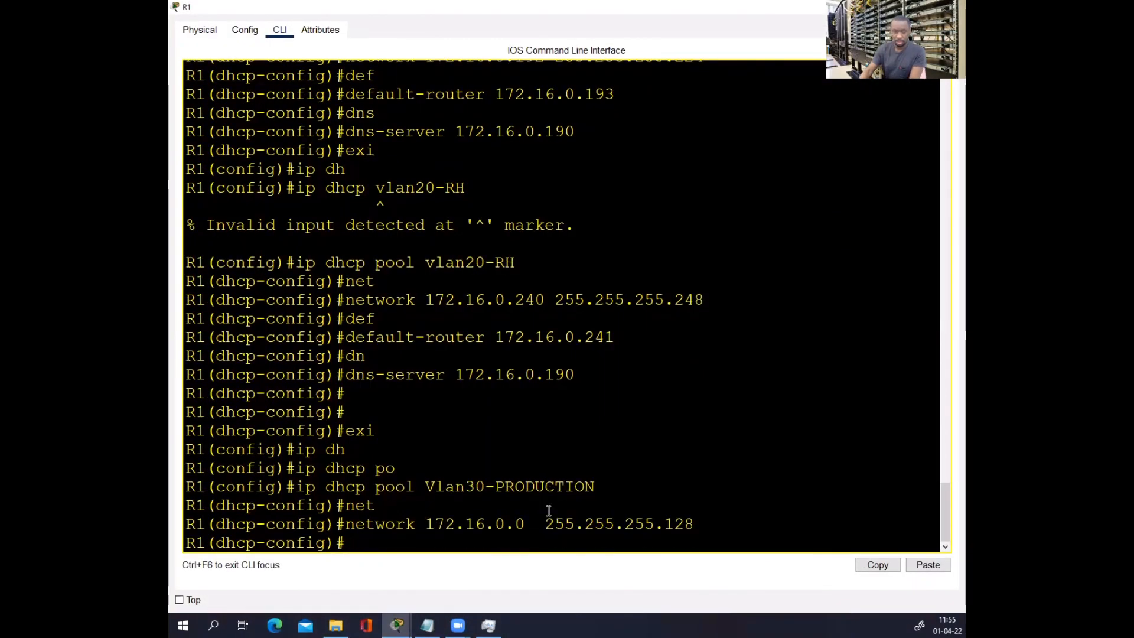
- Set the Vlan30-PRODUCTION pool's default router to 172.16.0.1, copying the address from the Notepad VLAN plan
{"action": "type", "text": "defa"}
{"action": "key", "text": "Tab"}
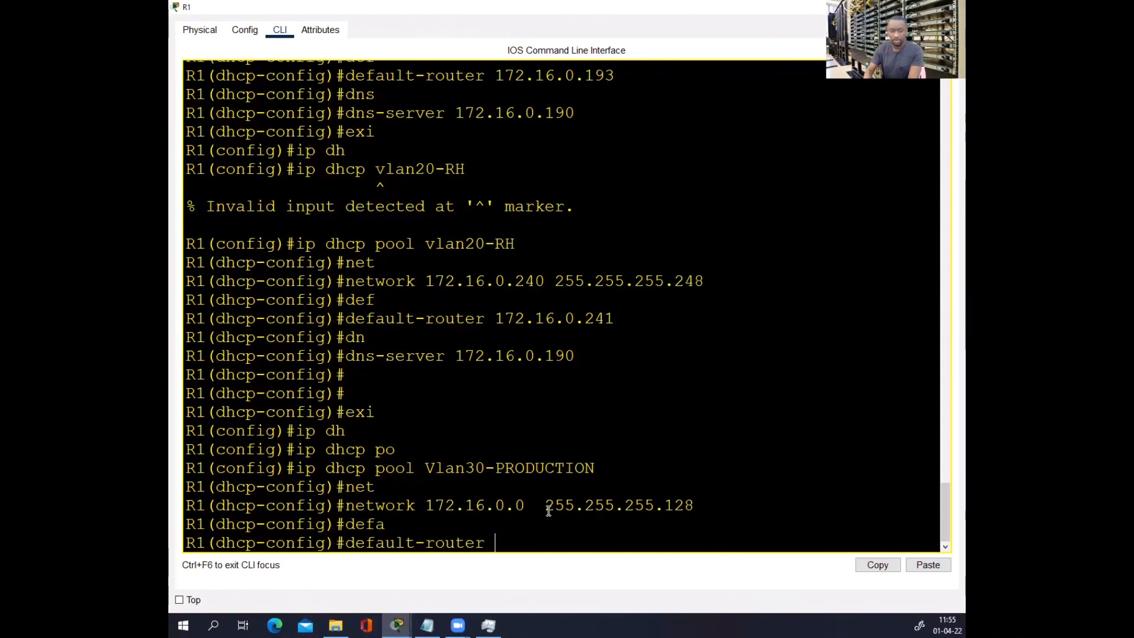
{"action": "left_click", "coordinate": [427, 625]}
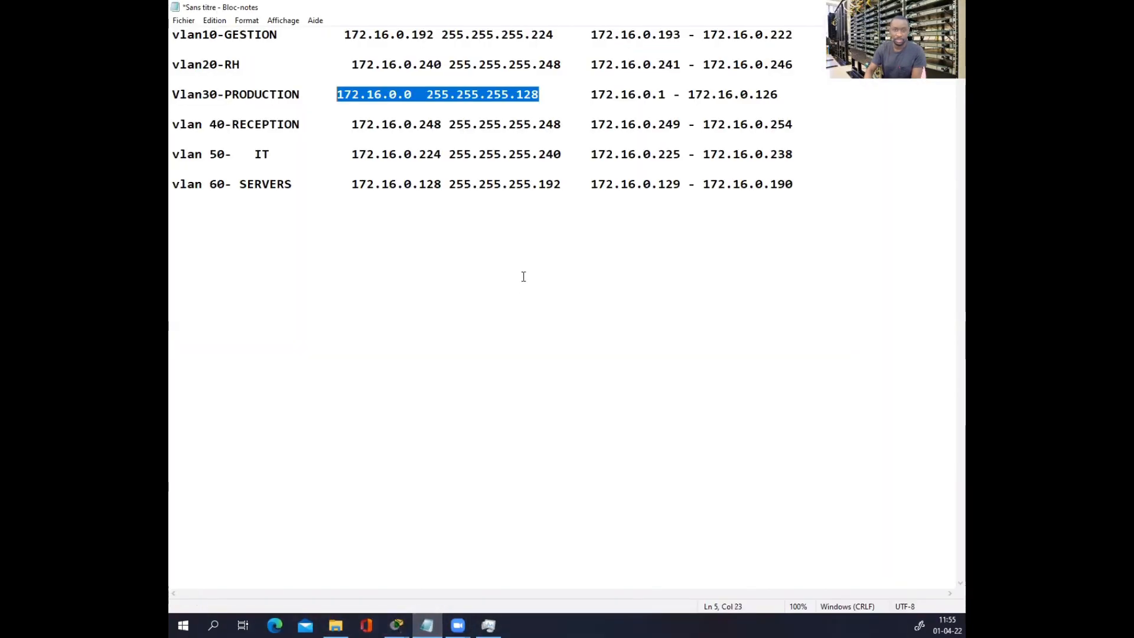
{"action": "left_click_drag", "start_coordinate": [666, 95], "coordinate": [591, 95]}
{"action": "right_click", "coordinate": [593, 94]}
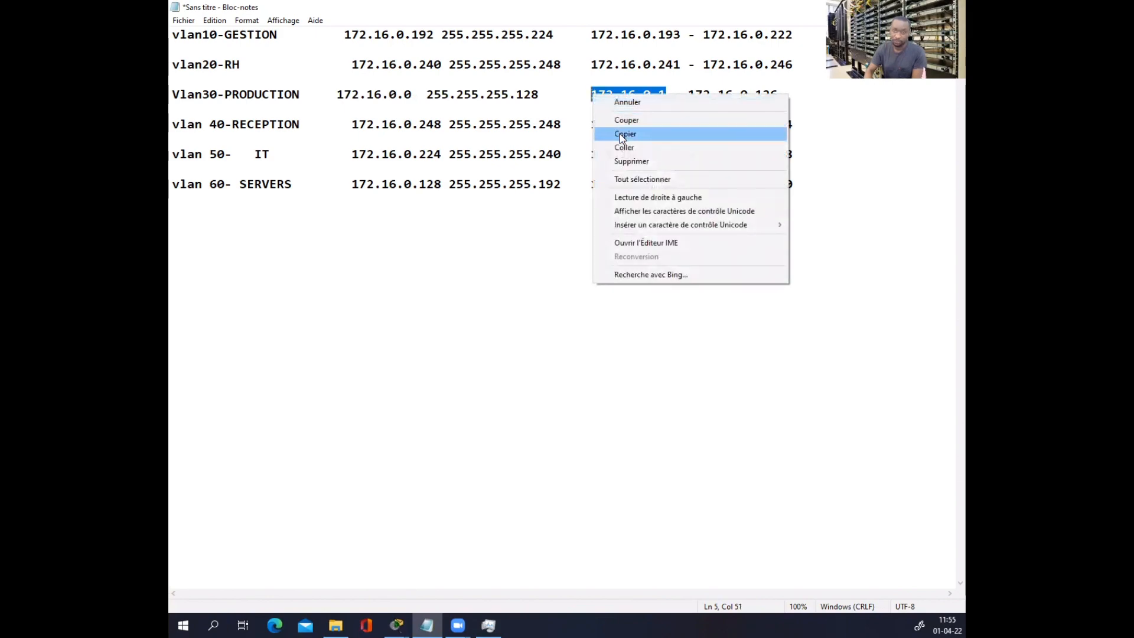
{"action": "left_click", "coordinate": [621, 134]}
{"action": "left_click", "coordinate": [894, 7]}
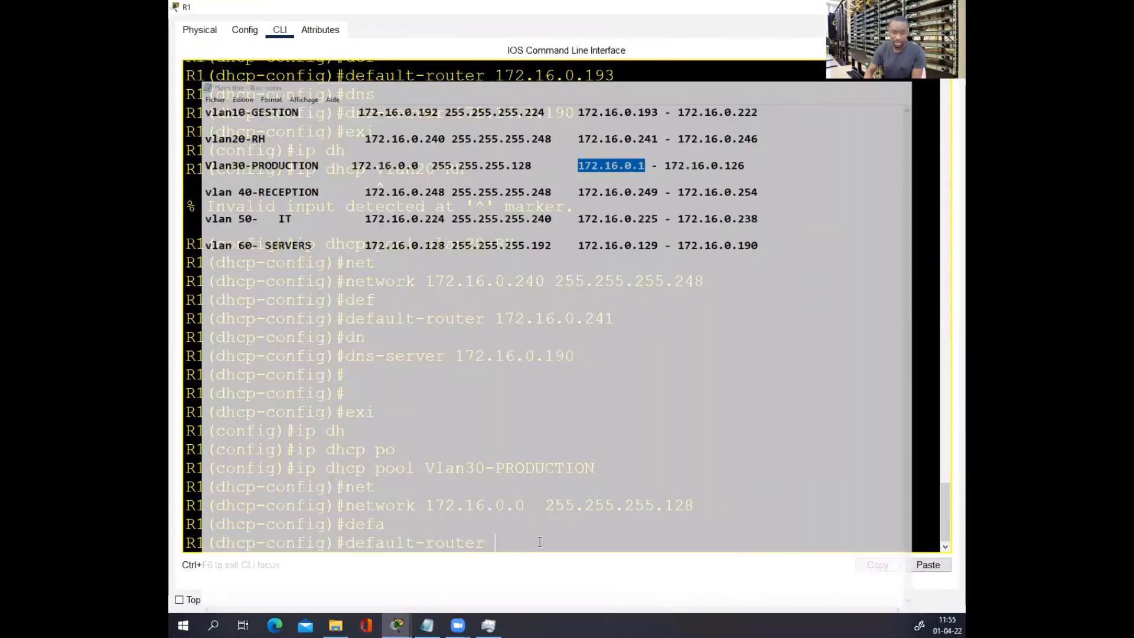
{"action": "right_click", "coordinate": [517, 538]}
{"action": "left_click", "coordinate": [542, 560]}
{"action": "key", "text": "Return"}
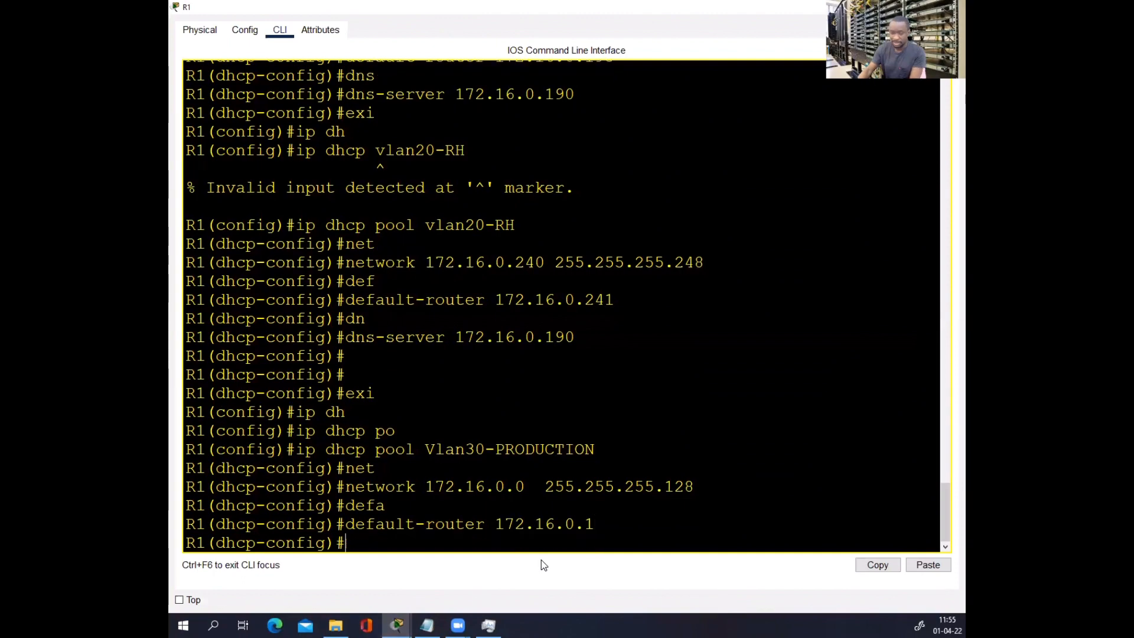
- Reuse the earlier dns-server 172.16.0.190 command for the Vlan30-PRODUCTION pool and exit DHCP pool configuration
{"action": "left_click_drag", "start_coordinate": [575, 336], "coordinate": [351, 335]}
{"action": "right_click", "coordinate": [350, 336]}
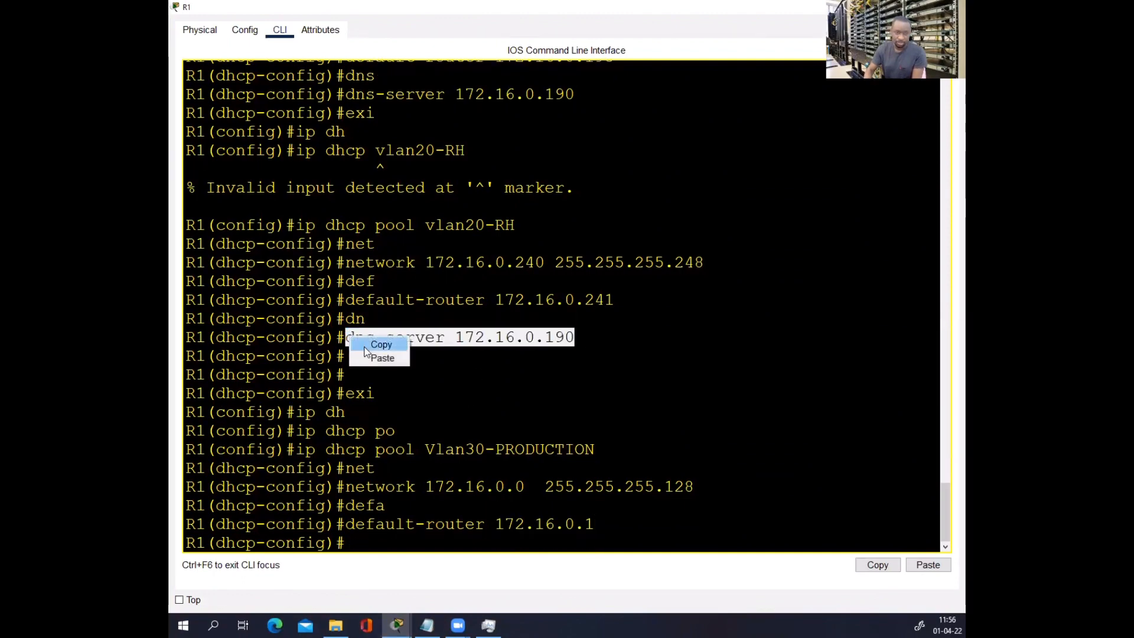
{"action": "left_click", "coordinate": [369, 343]}
{"action": "left_click", "coordinate": [350, 544]}
{"action": "right_click", "coordinate": [350, 542]}
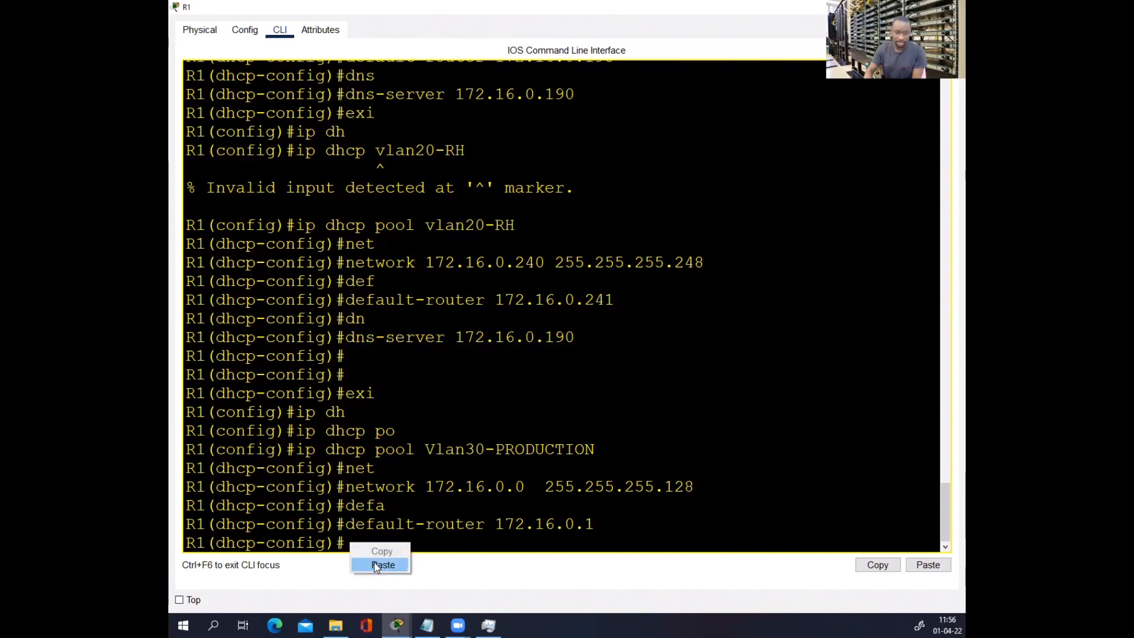
{"action": "left_click", "coordinate": [381, 562]}
{"action": "key", "text": "Return"}
{"action": "type", "text": "exoi"}
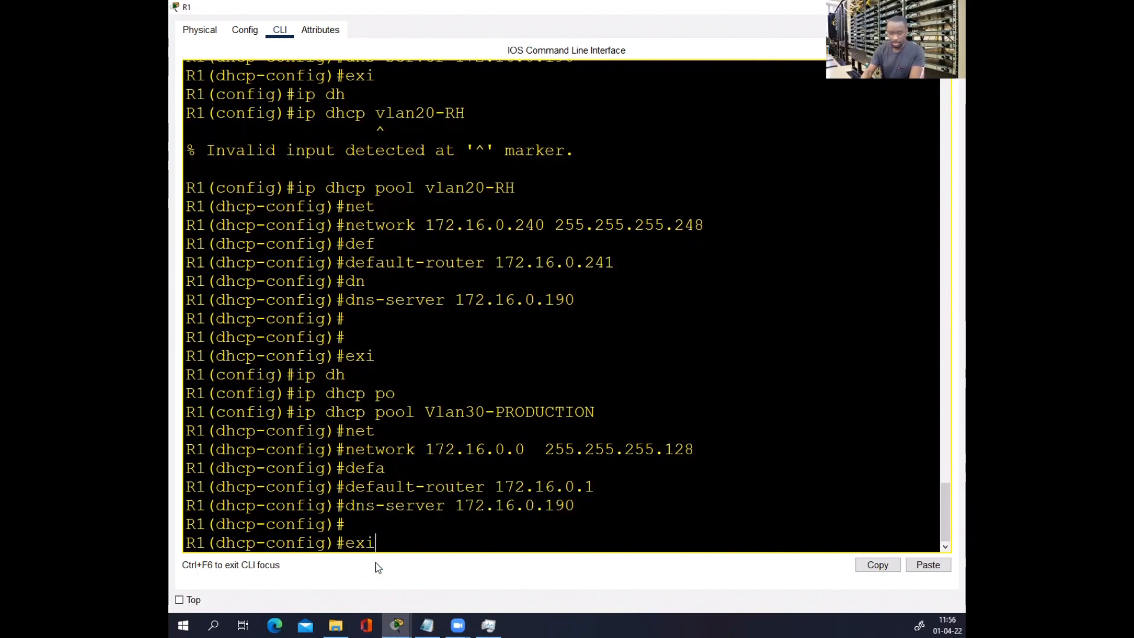
{"action": "key", "text": "Return"}
- Remove the space from the VLAN 40 name in the Notepad plan and create the DHCP pool vlan40-RECEPTION on R1 with the copied name
{"action": "type", "text": "ip dh"}
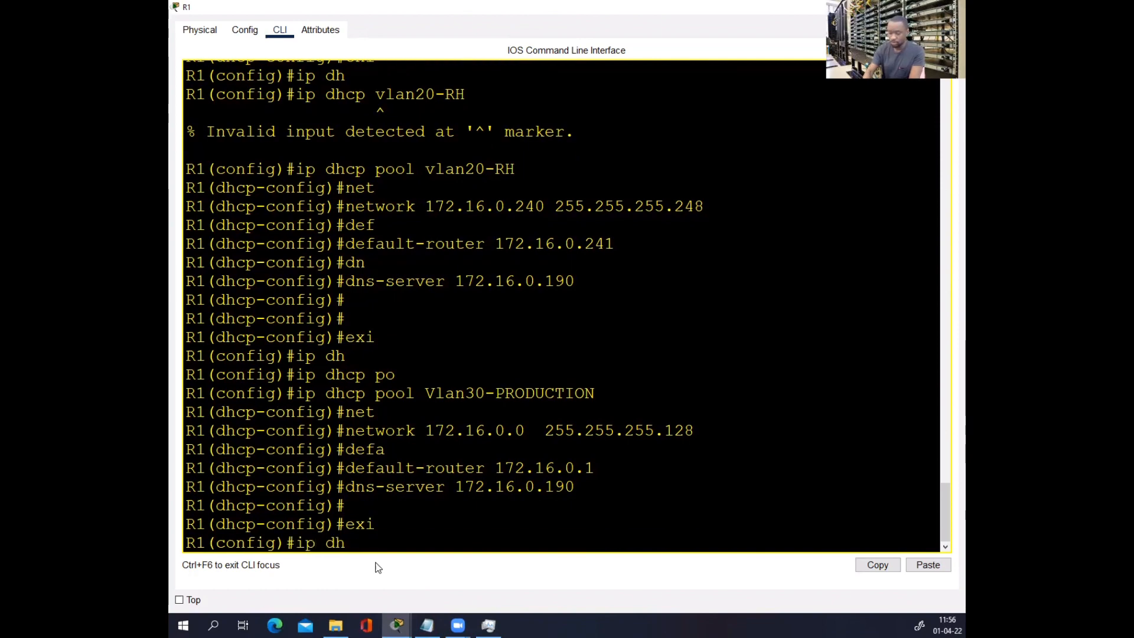
{"action": "key", "text": "Tab"}
{"action": "type", "text": "po"}
{"action": "key", "text": "Tab"}
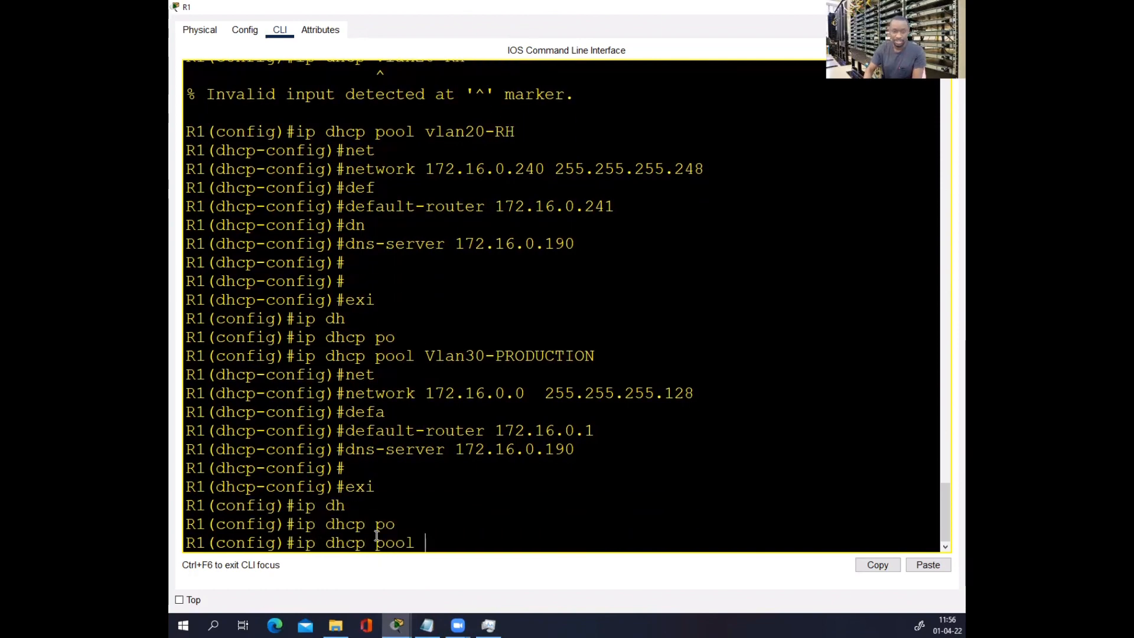
{"action": "left_click", "coordinate": [426, 625]}
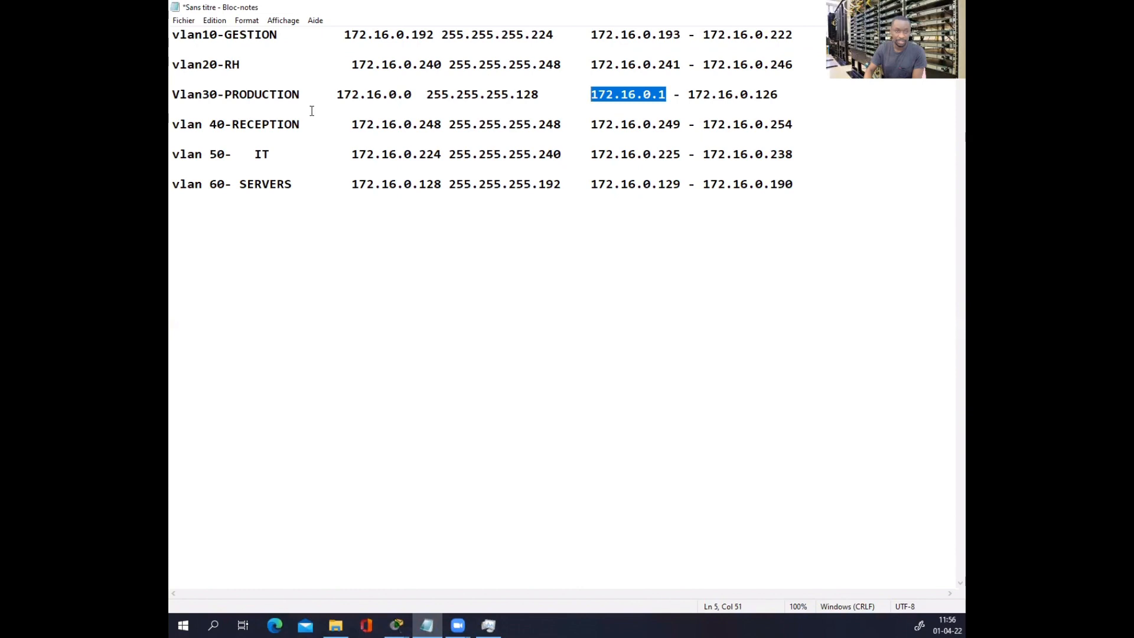
{"action": "left_click", "coordinate": [206, 122]}
{"action": "key", "text": "BackSpace"}
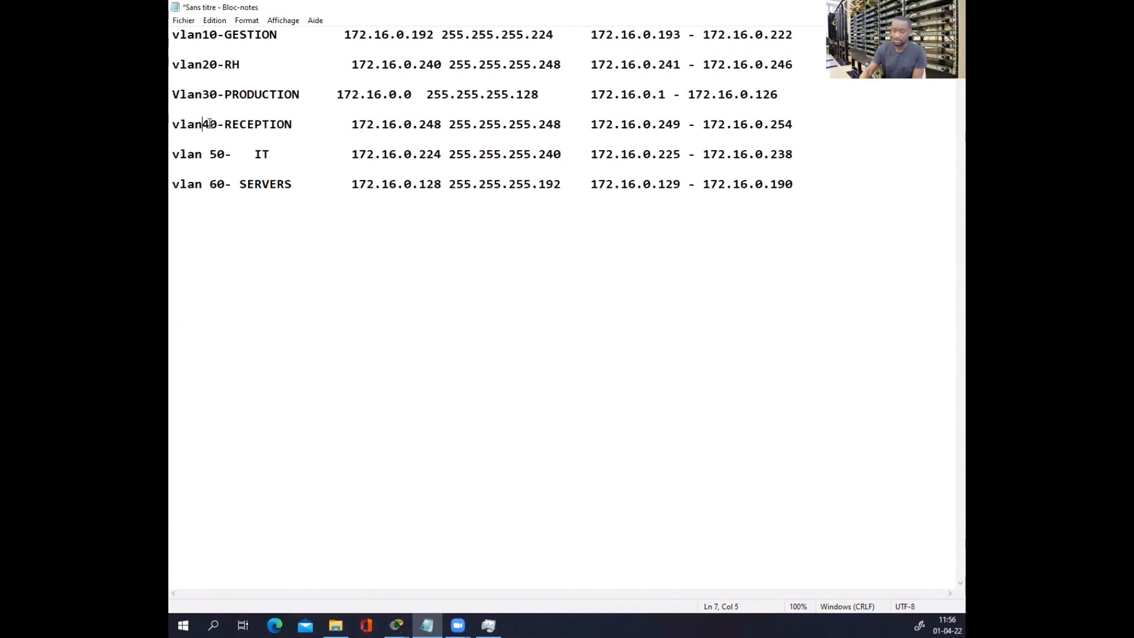
{"action": "left_click_drag", "start_coordinate": [289, 124], "coordinate": [173, 124]}
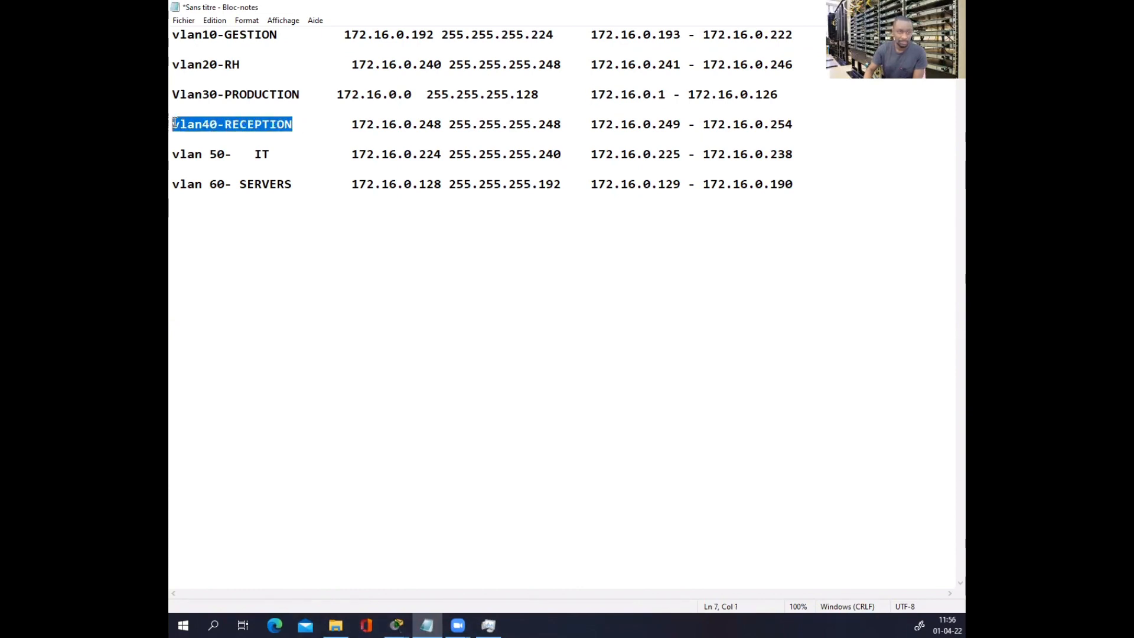
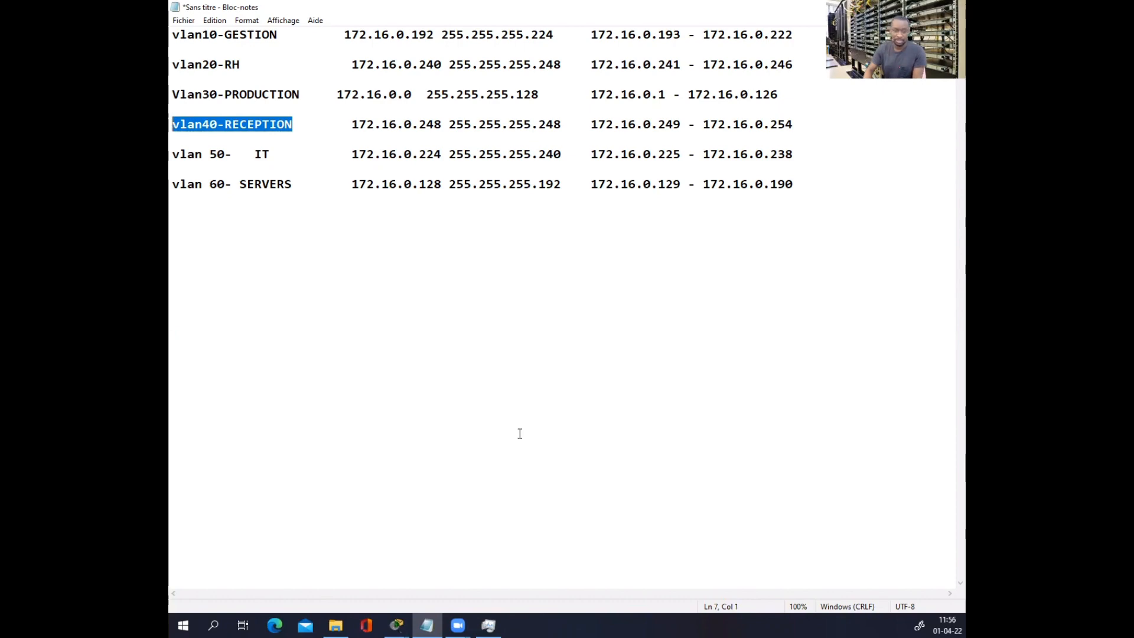
{"action": "key", "text": "alt+Tab"}
{"action": "type", "text": "vlan40-RECEPTION"}
{"action": "key", "text": "Return"}
- Set the vlan40-RECEPTION pool's network to 172.16.0.248 255.255.255.248, copying the address and mask from the Notepad VLAN plan
{"action": "type", "text": "net"}
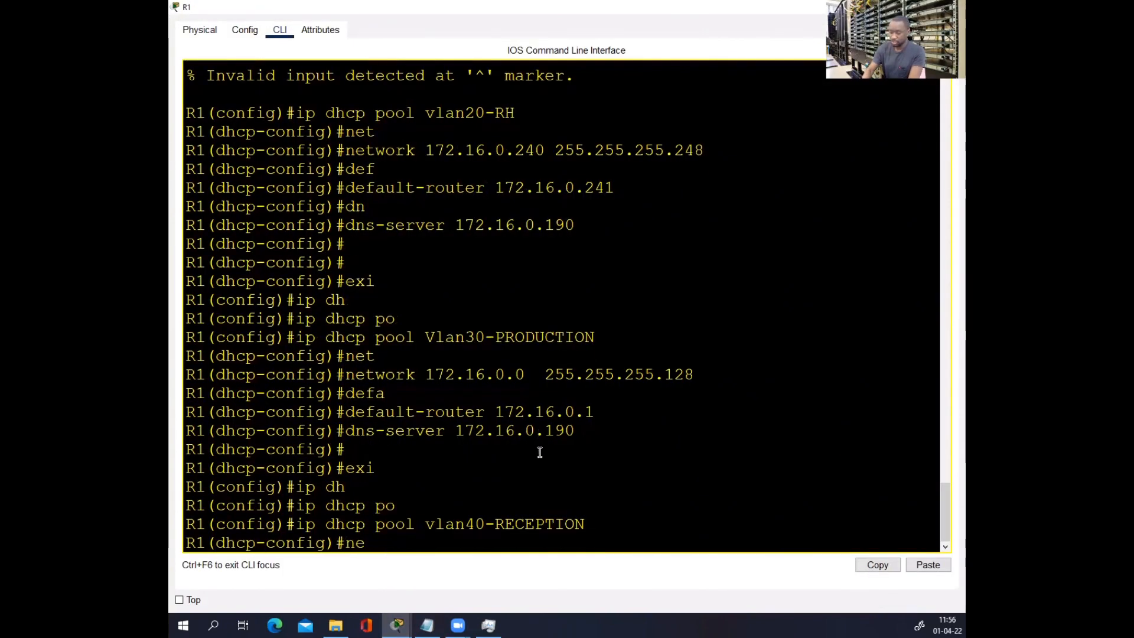
{"action": "key", "text": "Tab"}
{"action": "key", "text": "alt+Tab"}
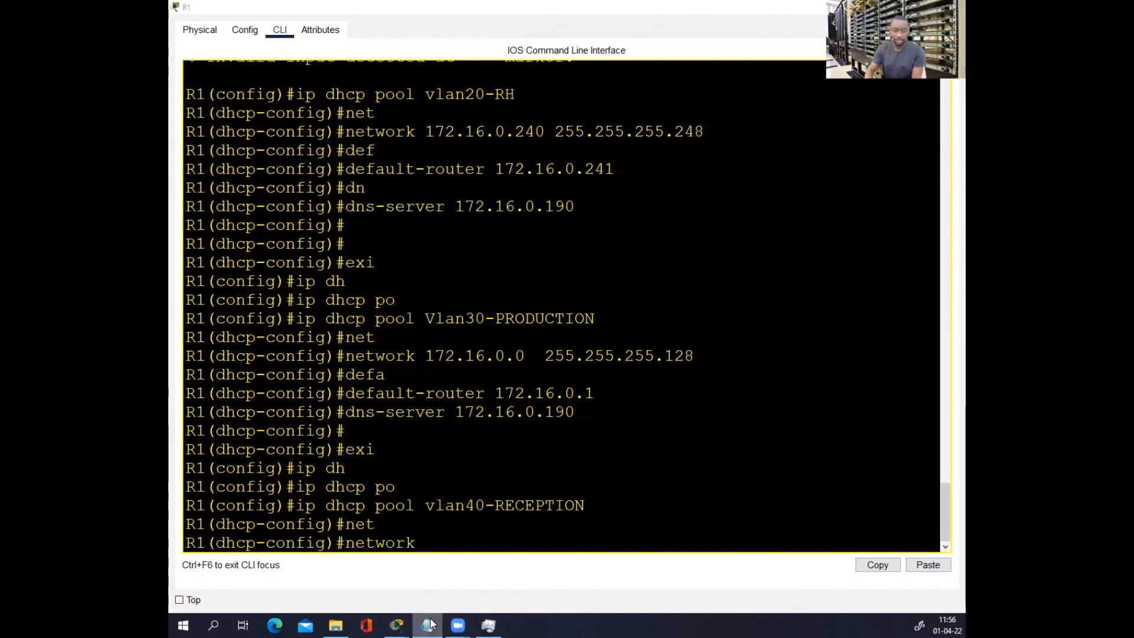
{"action": "left_click_drag", "start_coordinate": [565, 116], "coordinate": [364, 116]}
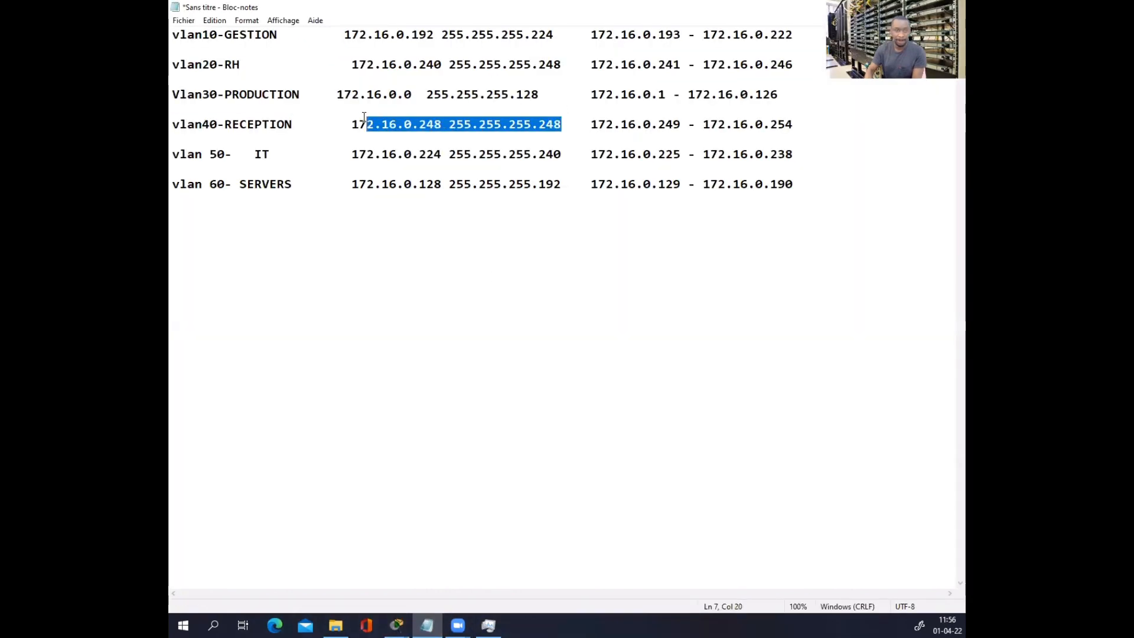
{"action": "right_click", "coordinate": [355, 122]}
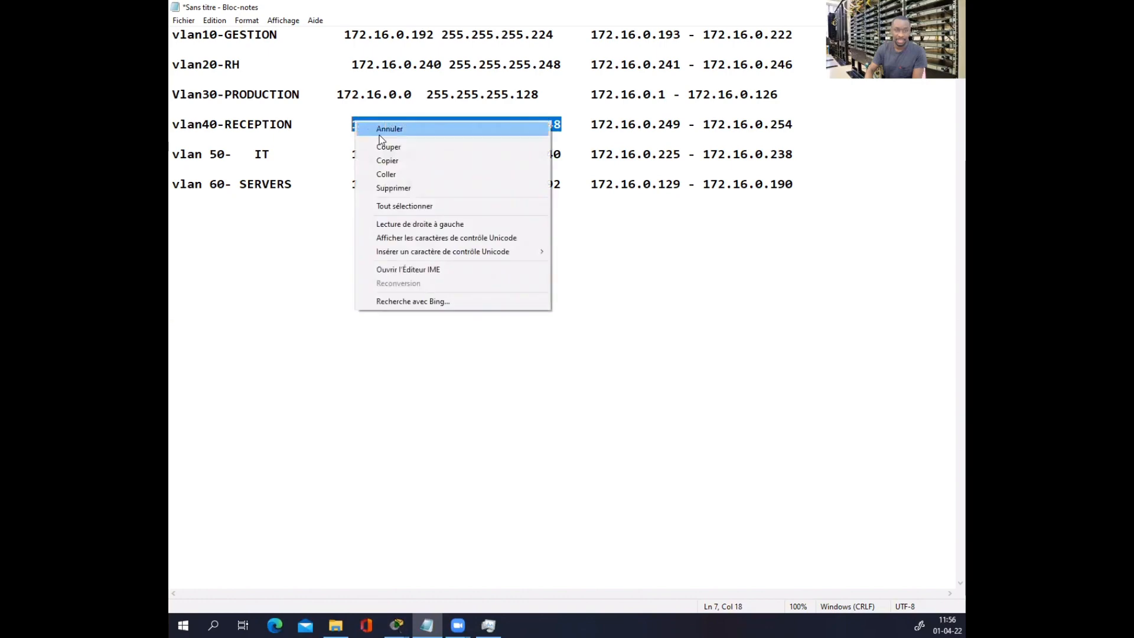
{"action": "left_click", "coordinate": [379, 159]}
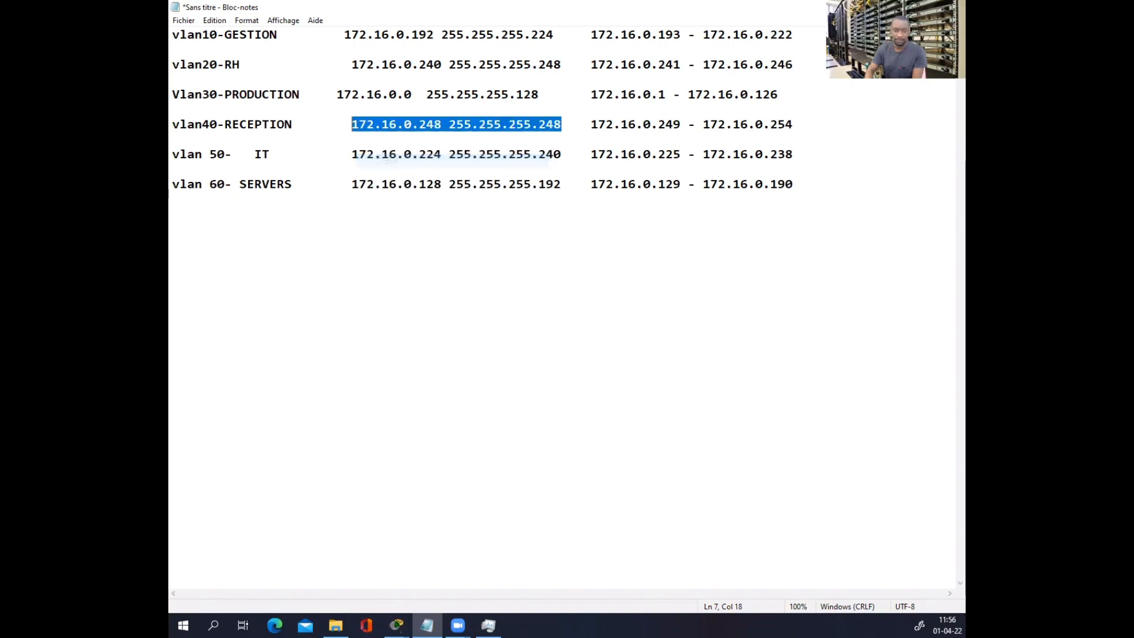
{"action": "key", "text": "alt+Tab"}
{"action": "right_click", "coordinate": [533, 513]}
{"action": "left_click", "coordinate": [559, 535]}
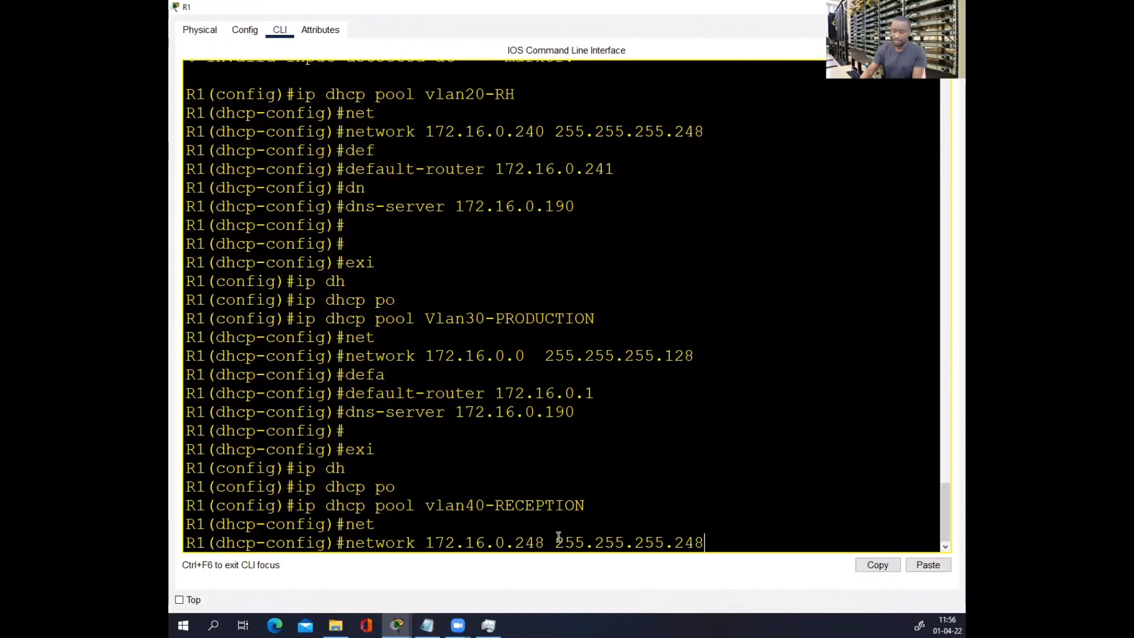
{"action": "key", "text": "Return"}
- Set the vlan40-RECEPTION pool's default router to 172.16.0.249, copying the address from the Notepad VLAN plan
{"action": "type", "text": "def"}
{"action": "key", "text": "Tab"}
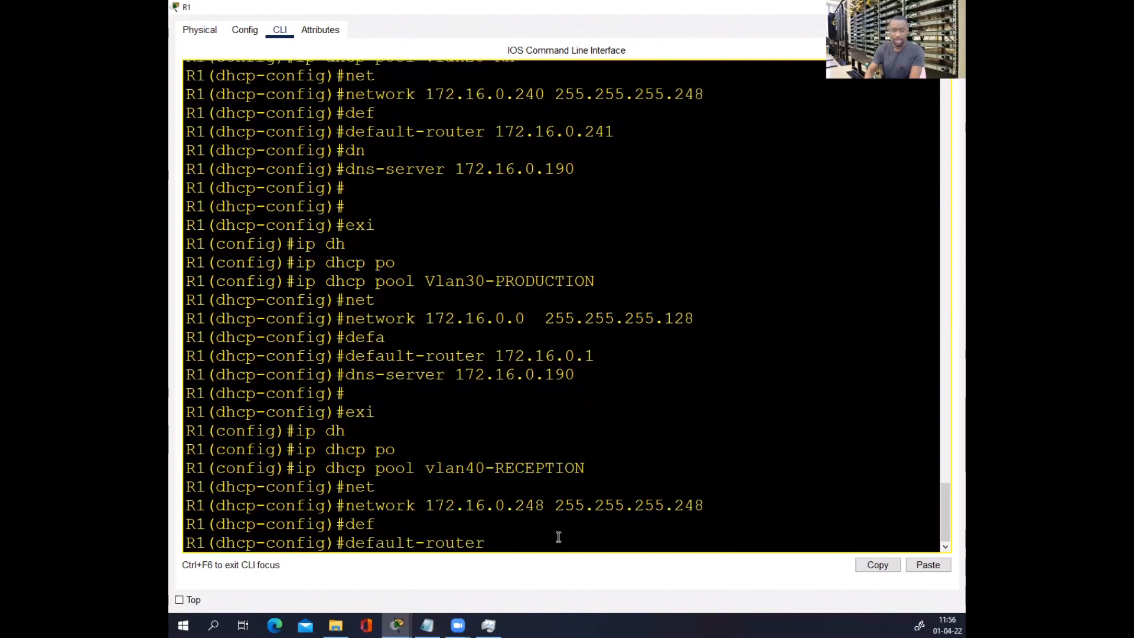
{"action": "left_click", "coordinate": [432, 624]}
{"action": "left_click_drag", "start_coordinate": [683, 125], "coordinate": [590, 124]}
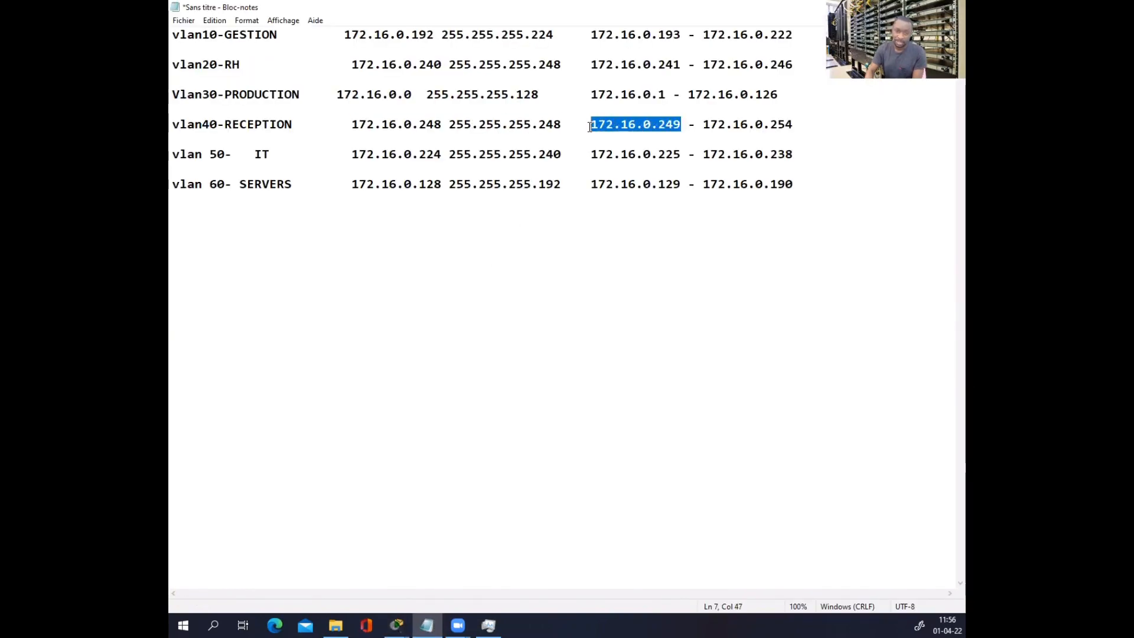
{"action": "right_click", "coordinate": [599, 130]}
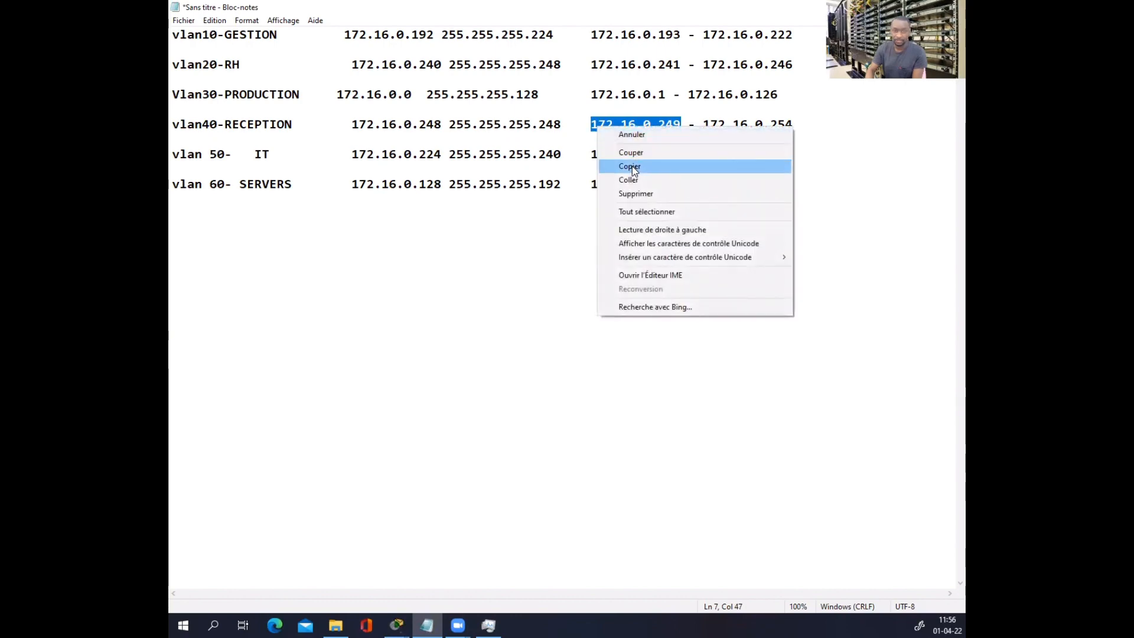
{"action": "left_click", "coordinate": [631, 167]}
{"action": "key", "text": "alt+Tab"}
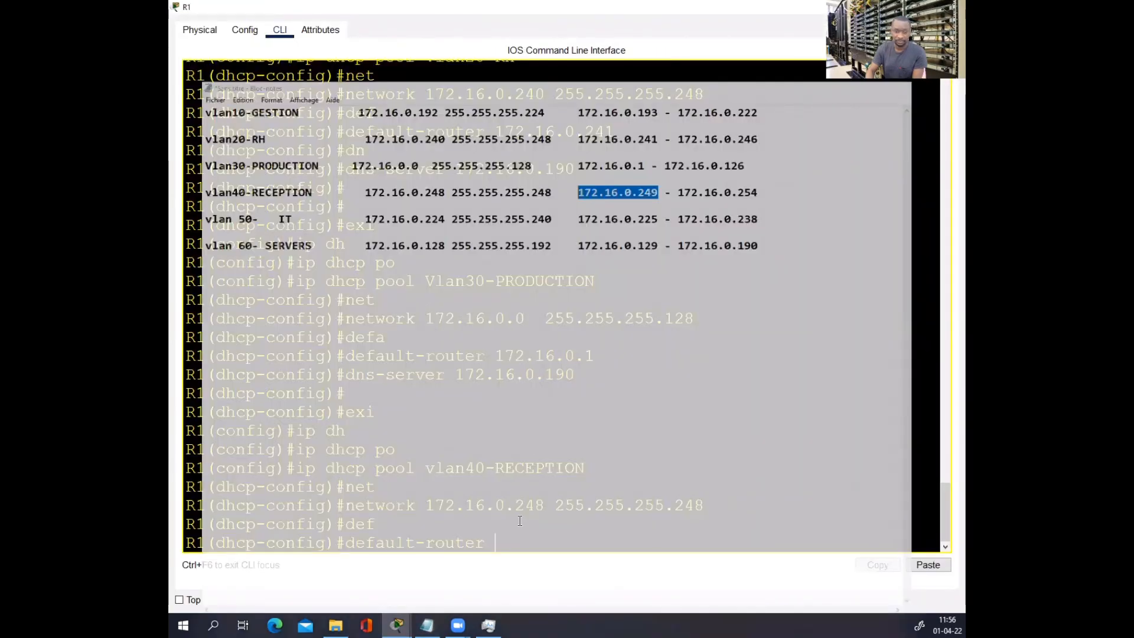
{"action": "right_click", "coordinate": [518, 526]}
{"action": "left_click", "coordinate": [536, 549]}
{"action": "key", "text": "Return"}
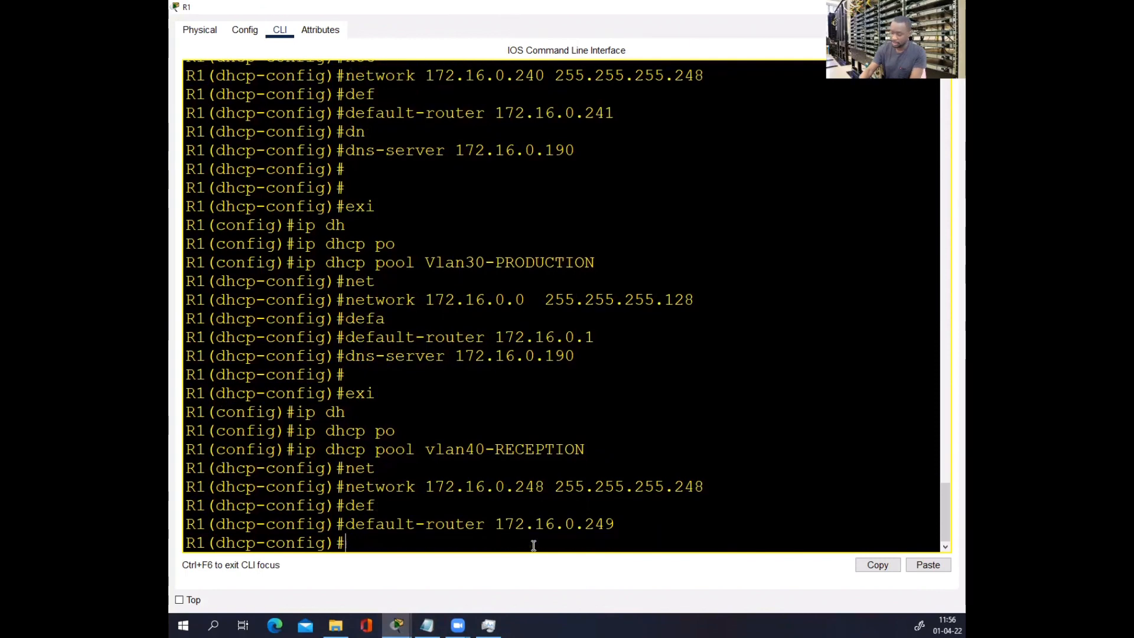
- Reuse the earlier dns-server 172.16.0.190 command for the vlan40-RECEPTION pool and exit DHCP pool configuration
{"action": "left_click_drag", "start_coordinate": [582, 356], "coordinate": [353, 356]}
{"action": "right_click", "coordinate": [350, 356]}
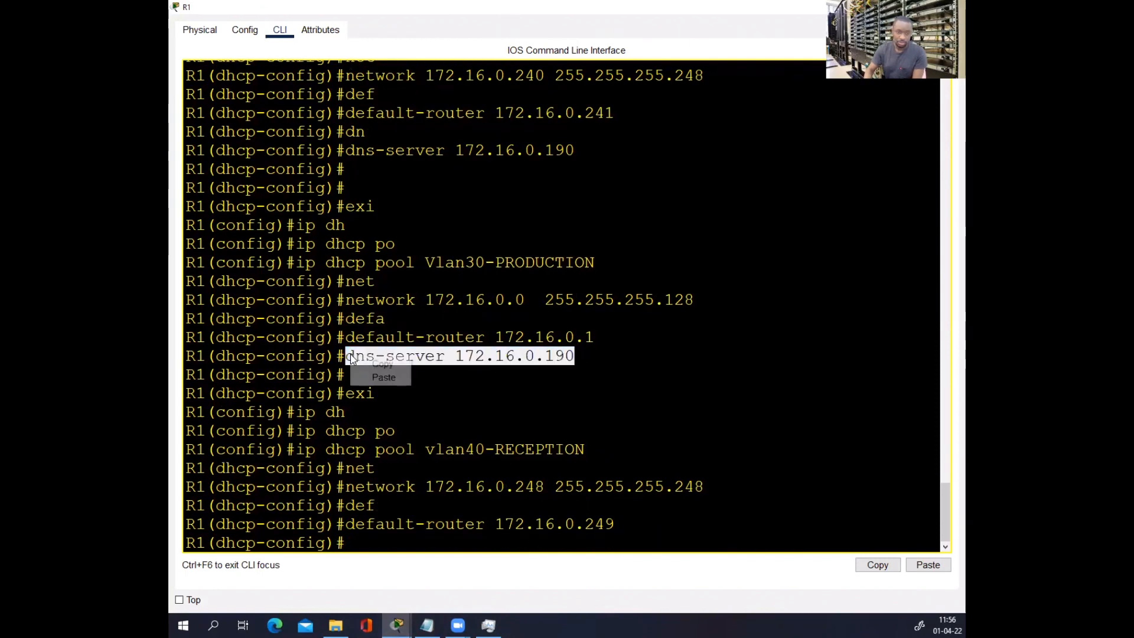
{"action": "left_click", "coordinate": [383, 365]}
{"action": "left_click", "coordinate": [361, 545]}
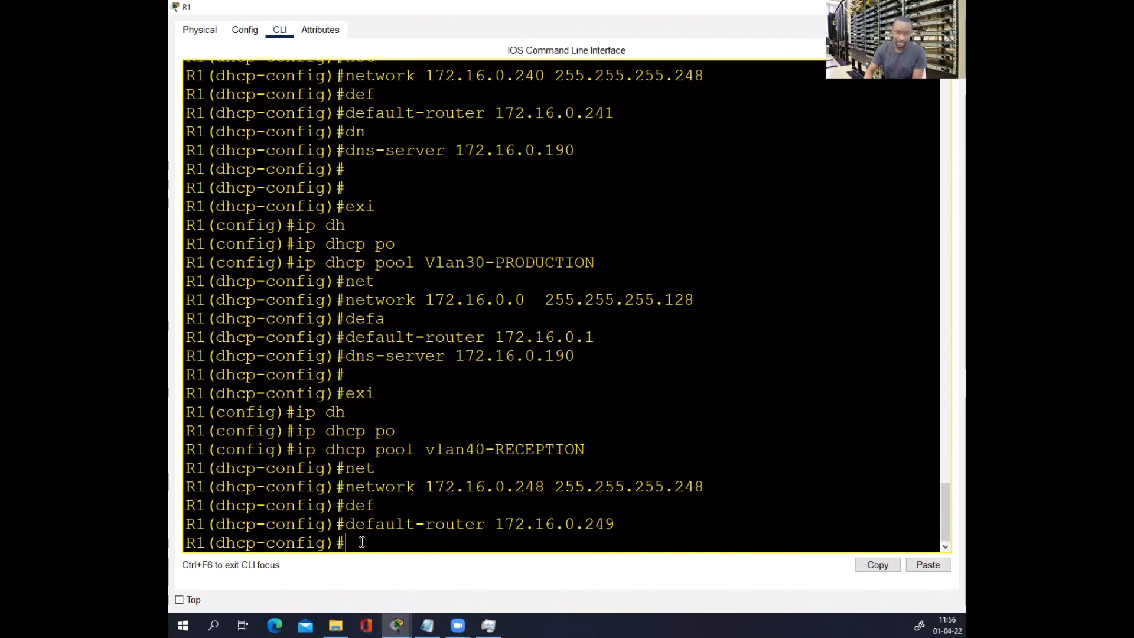
{"action": "right_click", "coordinate": [363, 547]}
{"action": "left_click", "coordinate": [394, 565]}
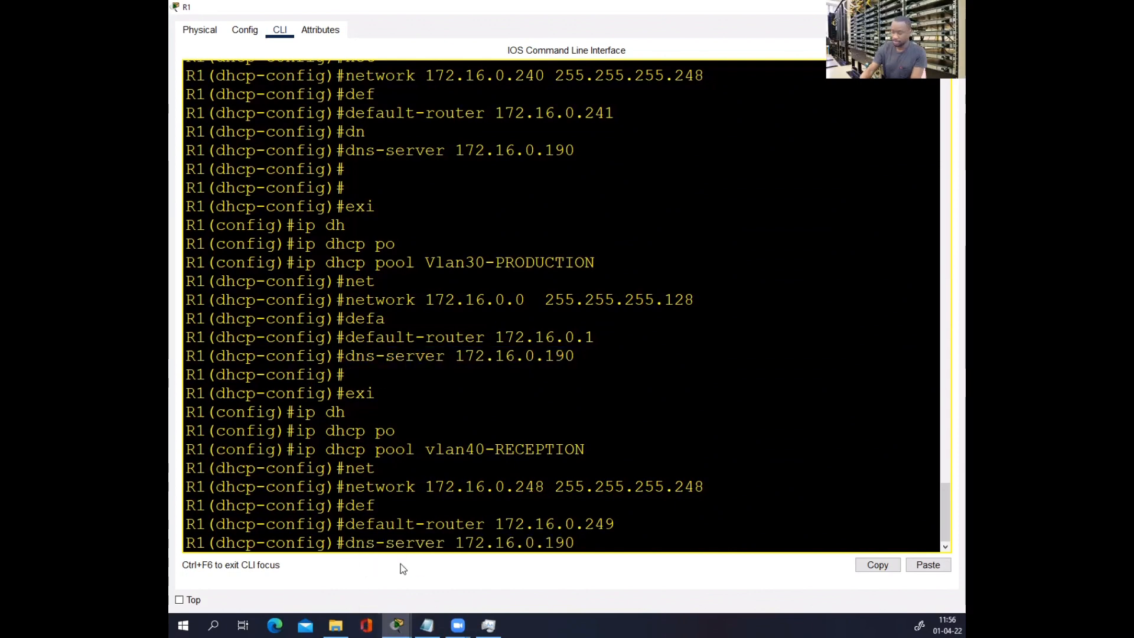
{"action": "key", "text": "Return"}
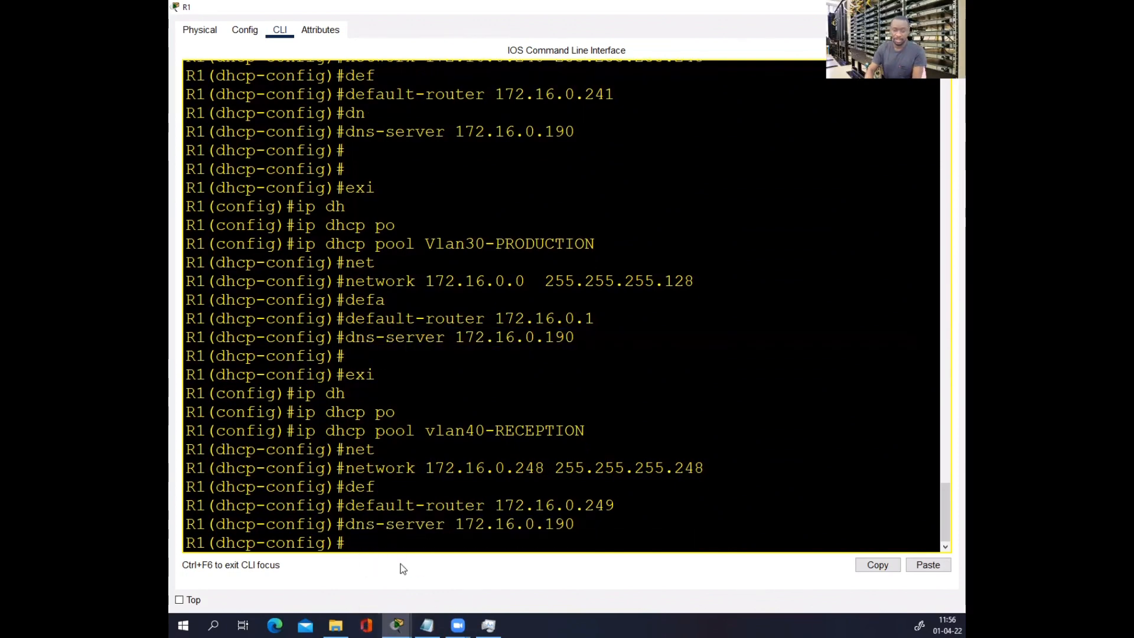
{"action": "type", "text": "exi"}
{"action": "key", "text": "Return"}
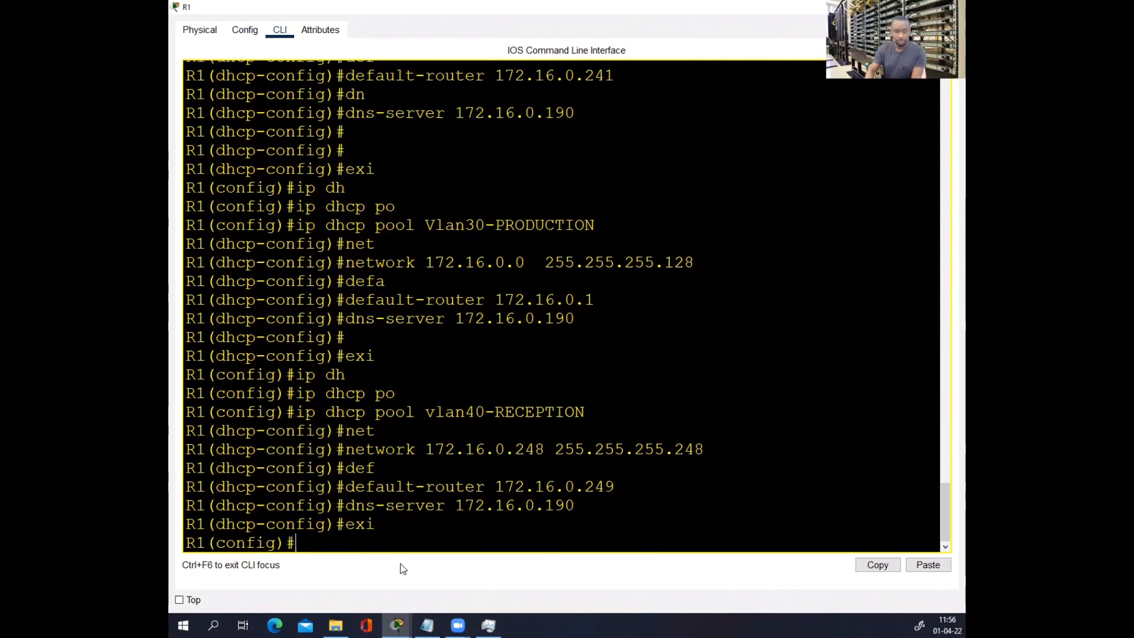
- Begin a new ip dhcp pool command on R1 and remove the spaces from the VLAN 50 name in Notepad so it reads vlan50-IT
{"action": "type", "text": "ip dh"}
{"action": "key", "text": "Tab"}
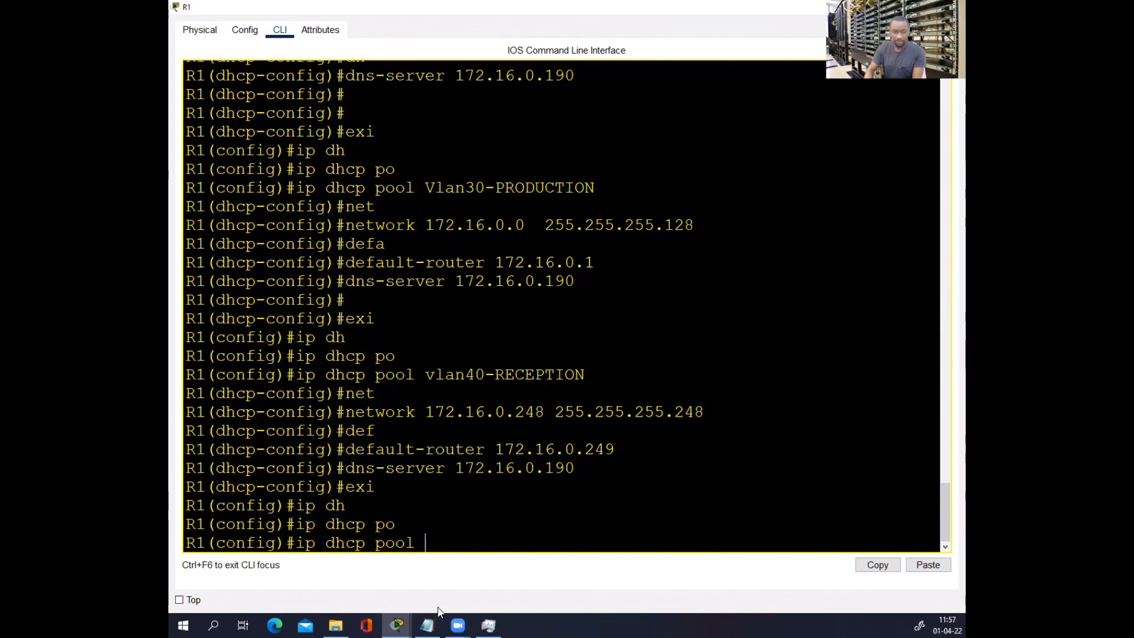
{"action": "left_click", "coordinate": [427, 625]}
{"action": "left_click", "coordinate": [255, 154]}
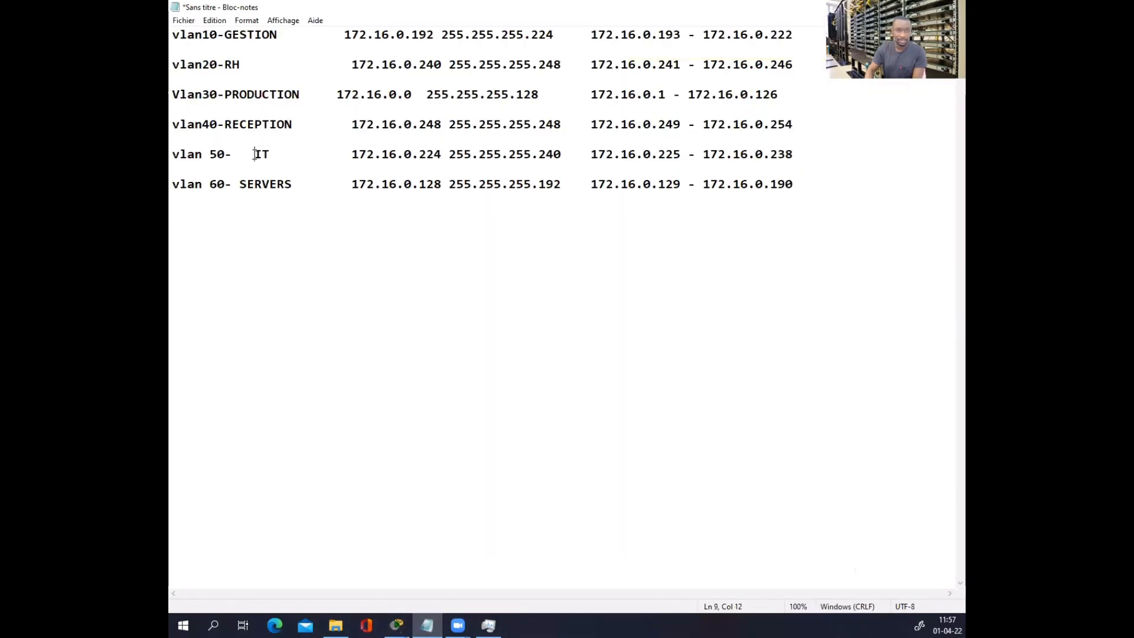
{"action": "key", "text": "BackSpace"}
{"action": "key", "text": "BackSpace"}
{"action": "key", "text": "BackSpace"}
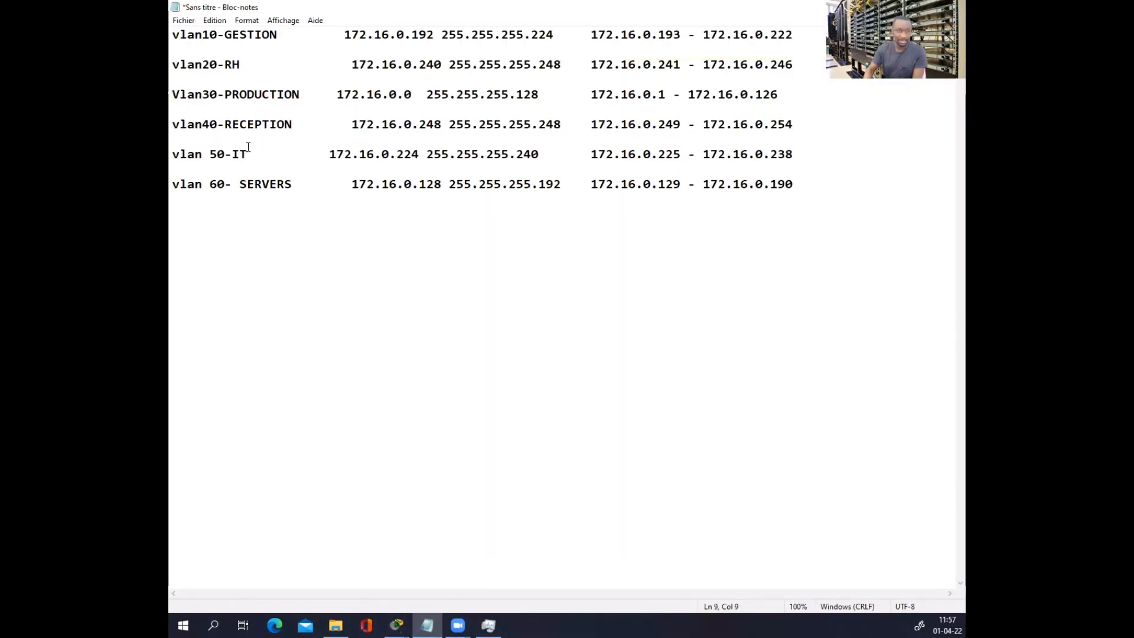
{"action": "left_click", "coordinate": [209, 154]}
{"action": "key", "text": "BackSpace"}
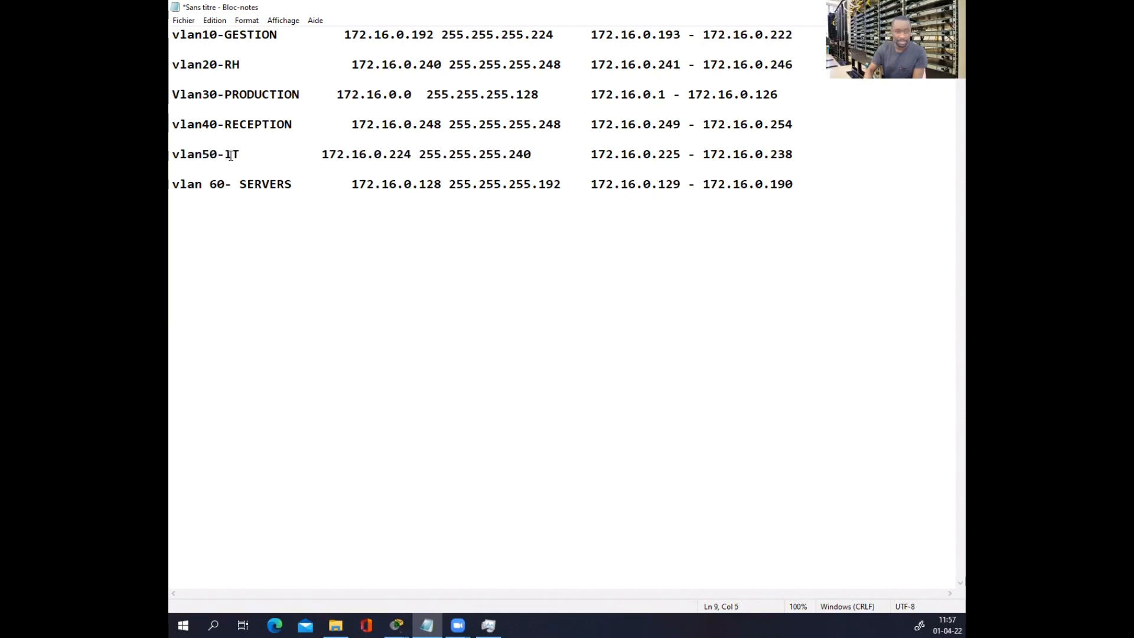
- Copy the name vlan50-IT from the Notepad plan and create the DHCP pool with that name on R1
{"action": "left_click_drag", "start_coordinate": [239, 154], "coordinate": [175, 155]}
{"action": "key", "text": "ctrl+c"}
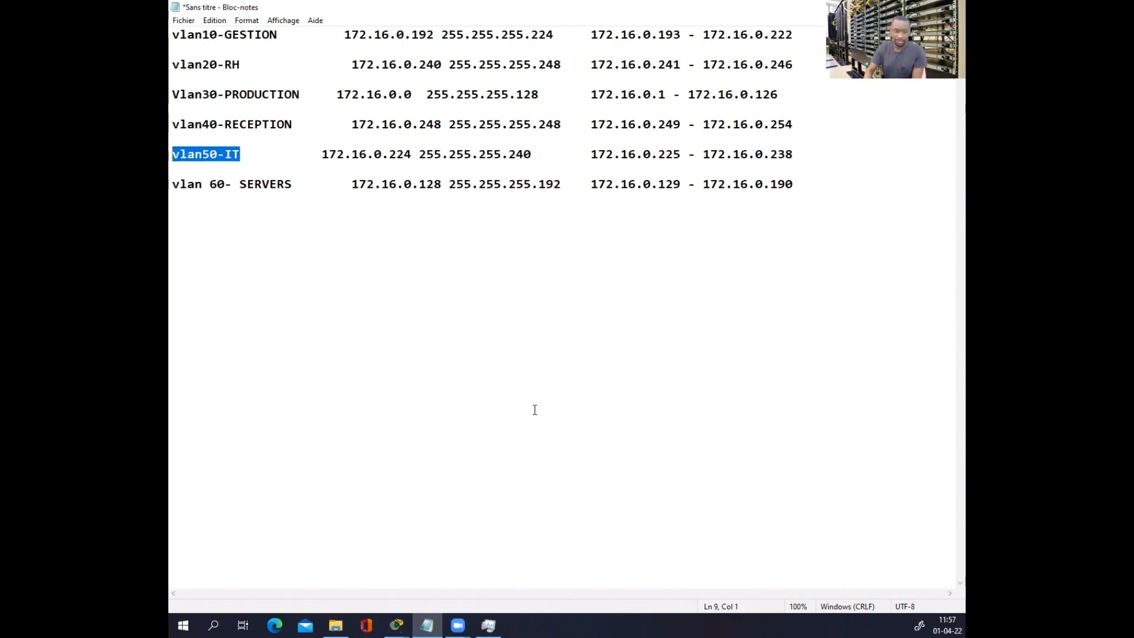
{"action": "key", "text": "alt+Tab"}
{"action": "key", "text": "ctrl+v"}
{"action": "key", "text": "Return"}
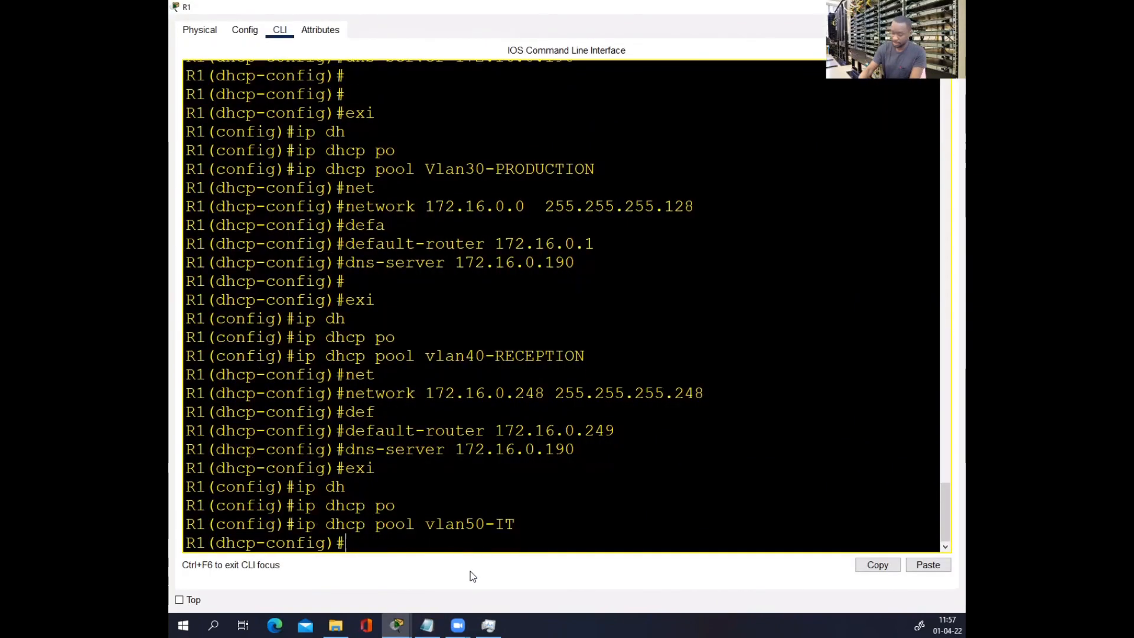
- Set the vlan50-IT pool's network to 172.16.0.224 255.255.255.240, copying the address and mask from the Notepad VLAN plan
{"action": "type", "text": "net"}
{"action": "key", "text": "Tab"}
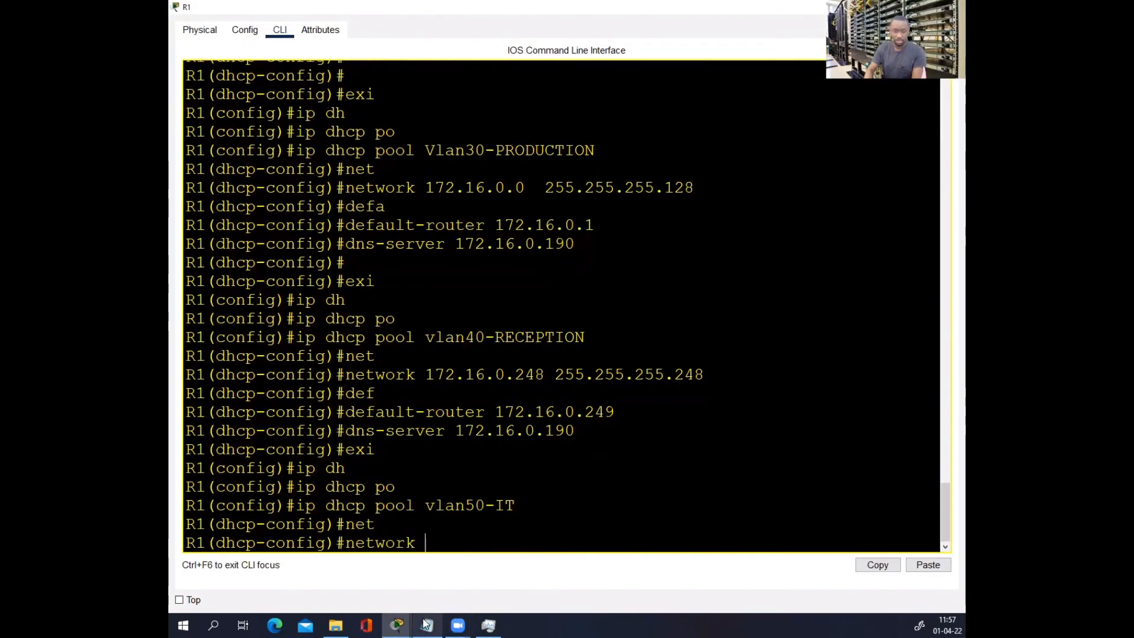
{"action": "key", "text": "alt+Tab"}
{"action": "left_click_drag", "start_coordinate": [532, 155], "coordinate": [331, 153]}
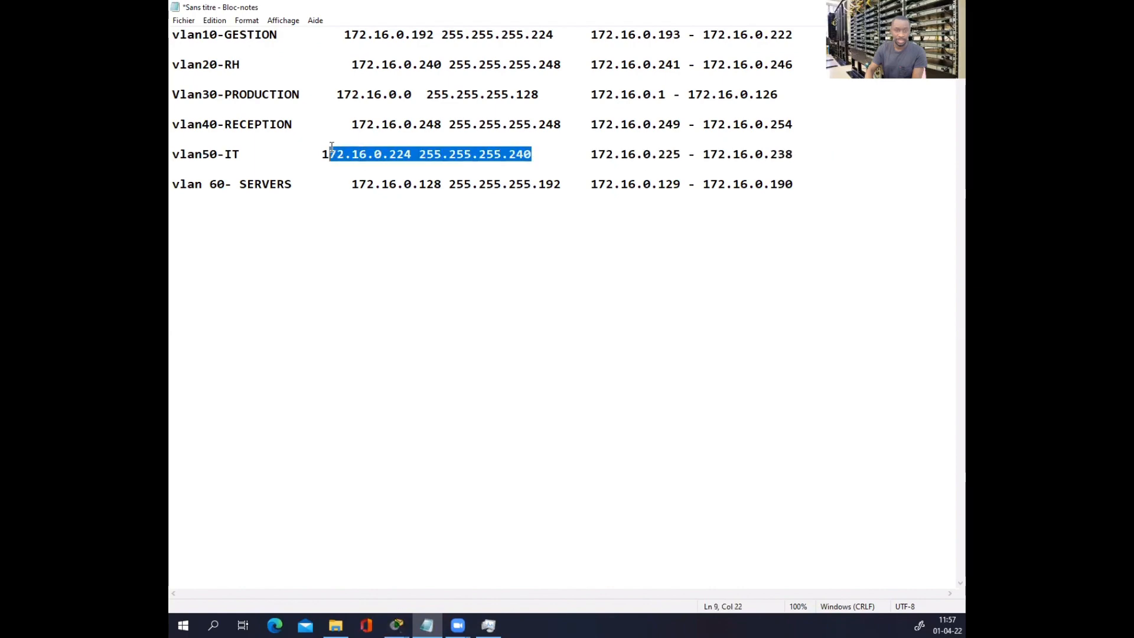
{"action": "right_click", "coordinate": [323, 150]}
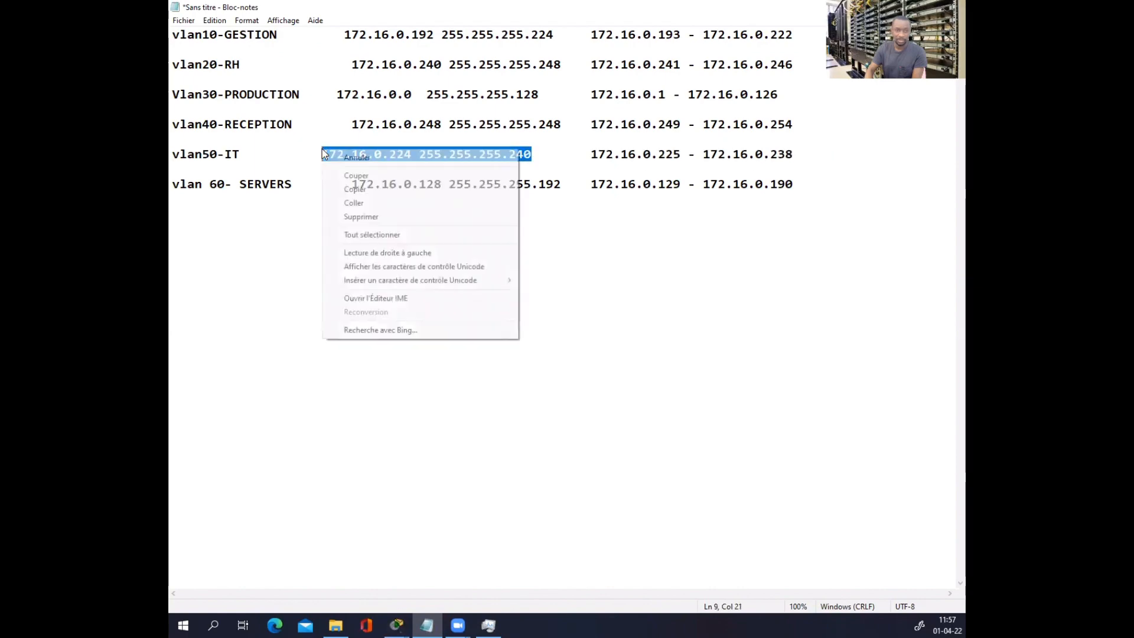
{"action": "left_click", "coordinate": [373, 190]}
{"action": "key", "text": "alt+Tab"}
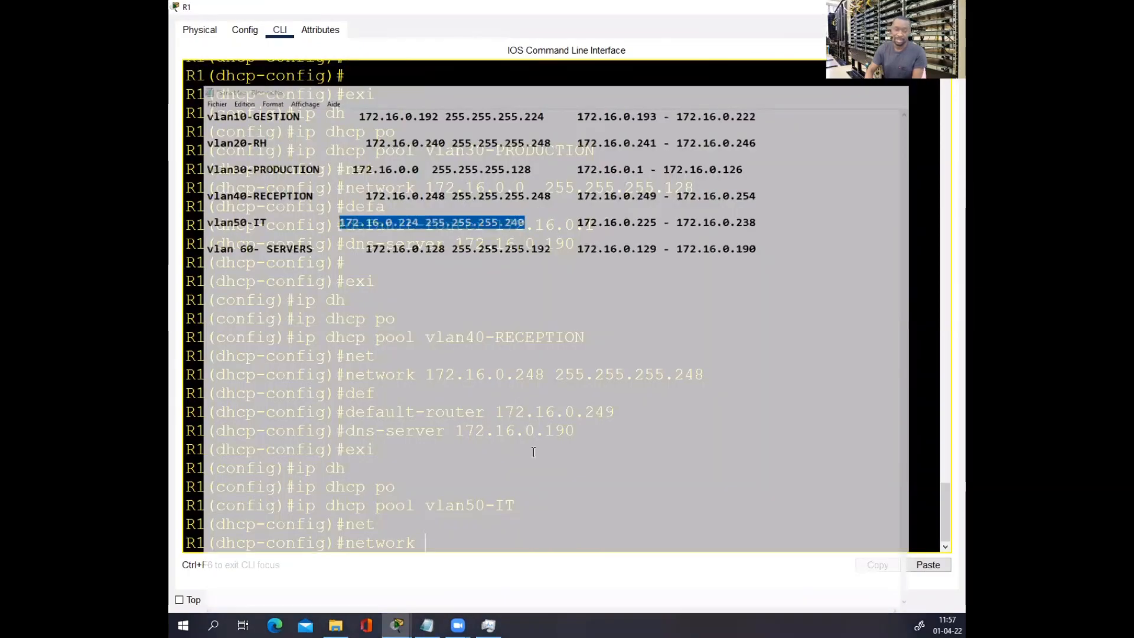
{"action": "right_click", "coordinate": [471, 516]}
{"action": "left_click", "coordinate": [487, 535]}
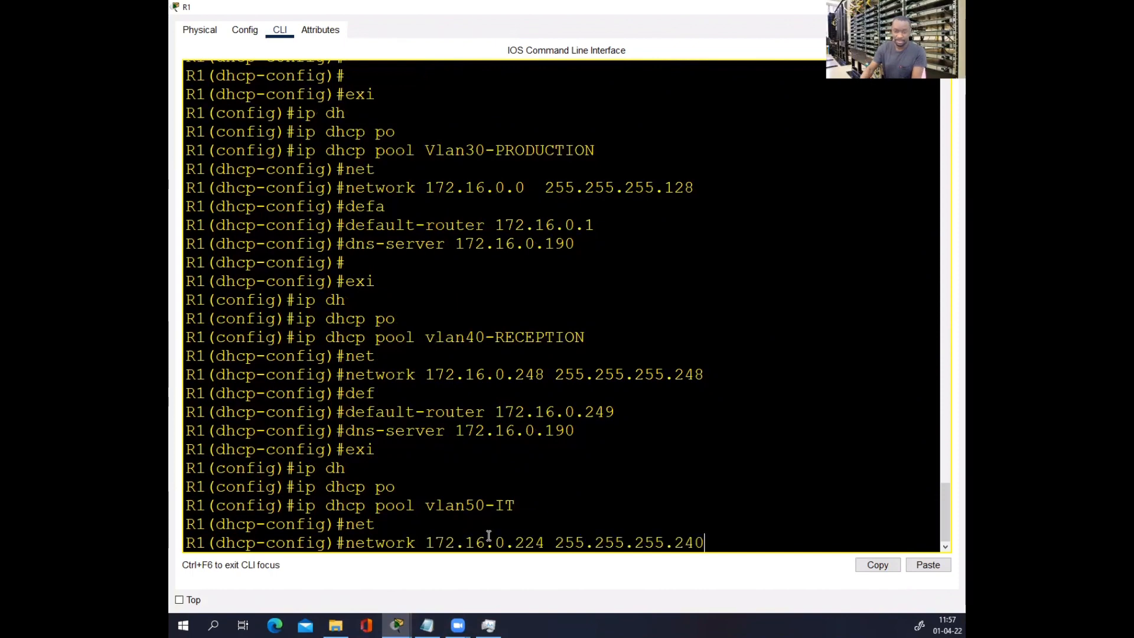
{"action": "key", "text": "Return"}
- Set the vlan50-IT pool's default router to 172.16.0.225, copying the address from the Notepad VLAN plan
{"action": "type", "text": "defa"}
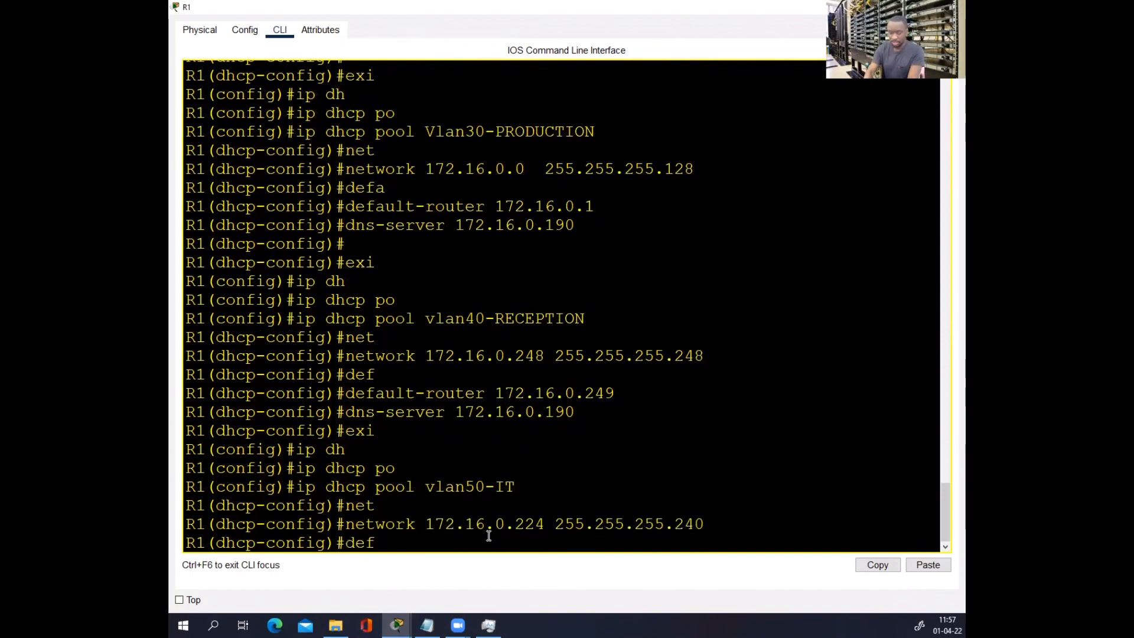
{"action": "key", "text": "Tab"}
{"action": "left_click", "coordinate": [427, 625]}
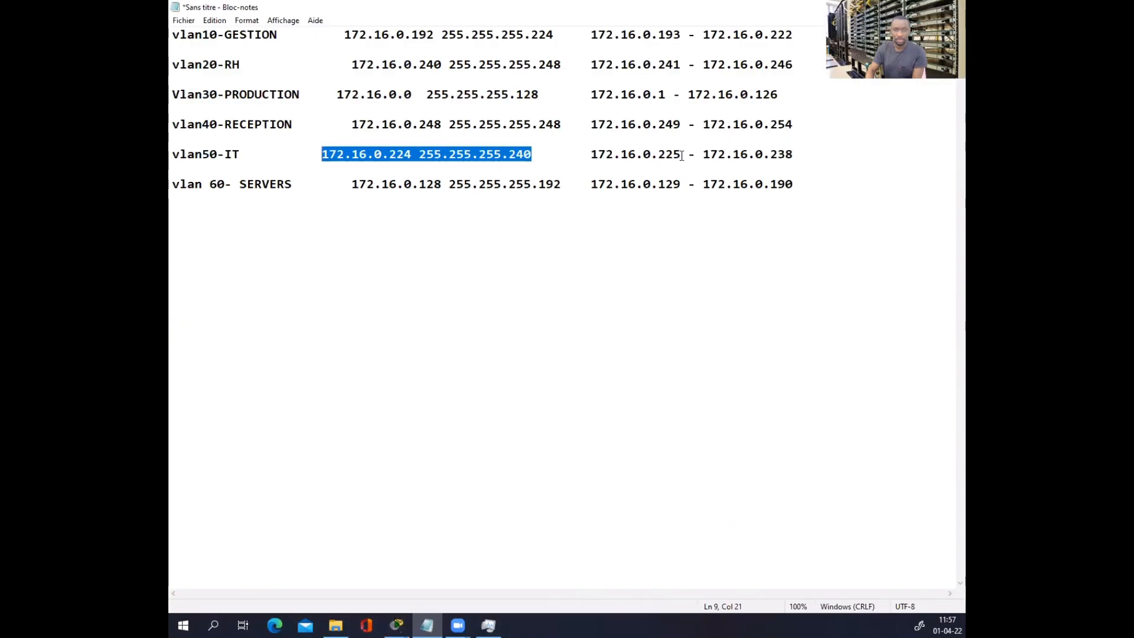
{"action": "left_click", "coordinate": [682, 155]}
{"action": "left_click_drag", "start_coordinate": [682, 155], "coordinate": [593, 156]}
{"action": "key", "text": "ctrl+c"}
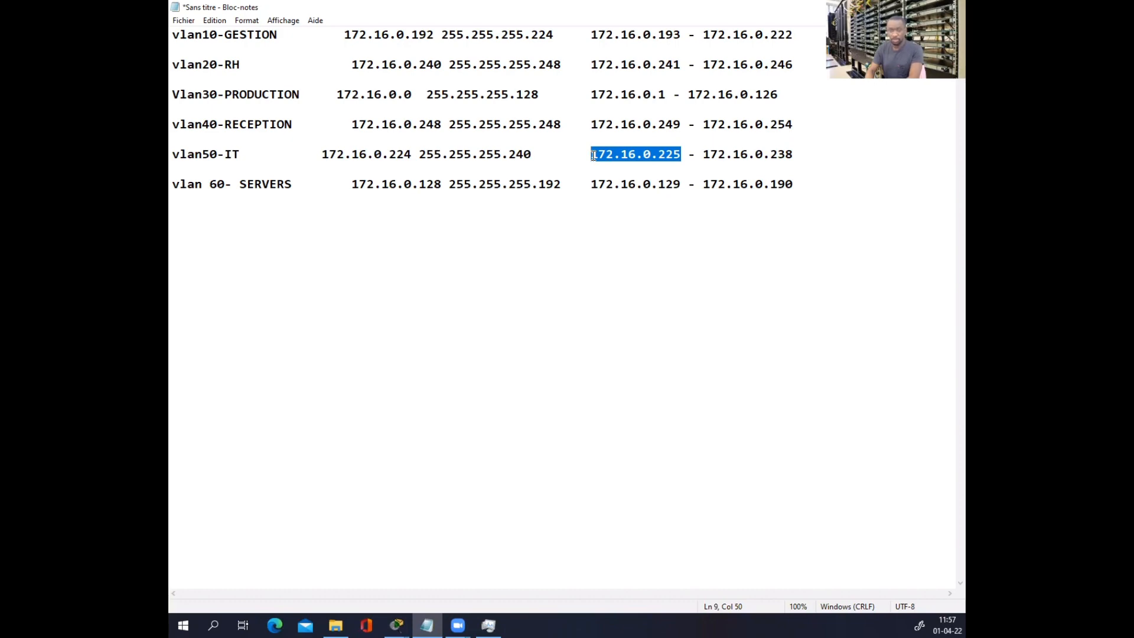
{"action": "key", "text": "alt+Tab"}
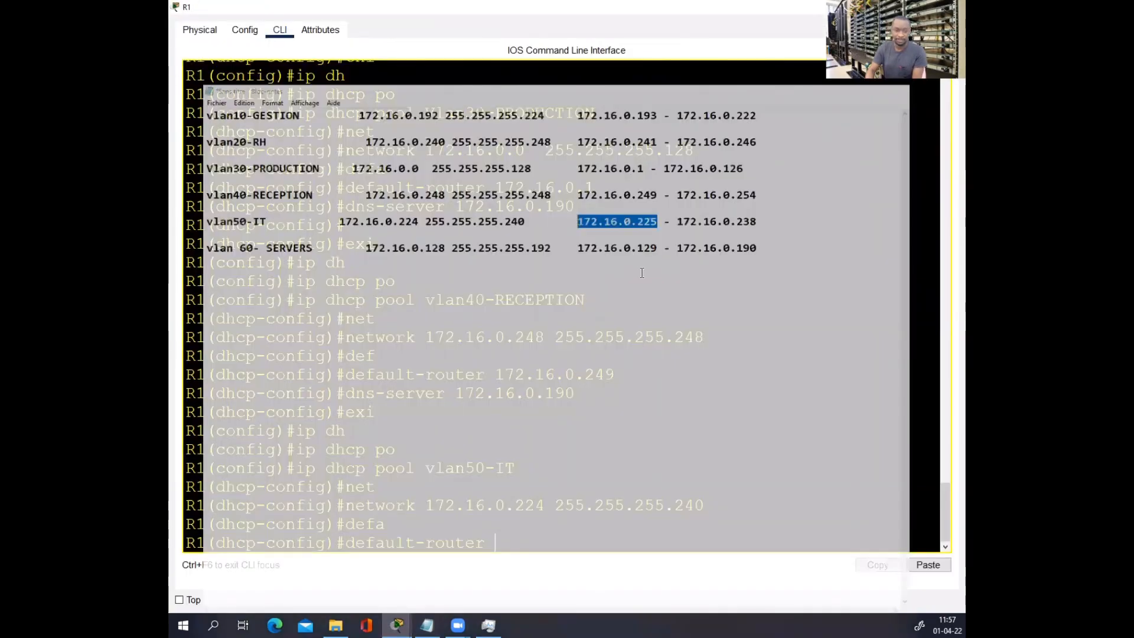
{"action": "right_click", "coordinate": [503, 546]}
{"action": "left_click", "coordinate": [538, 567]}
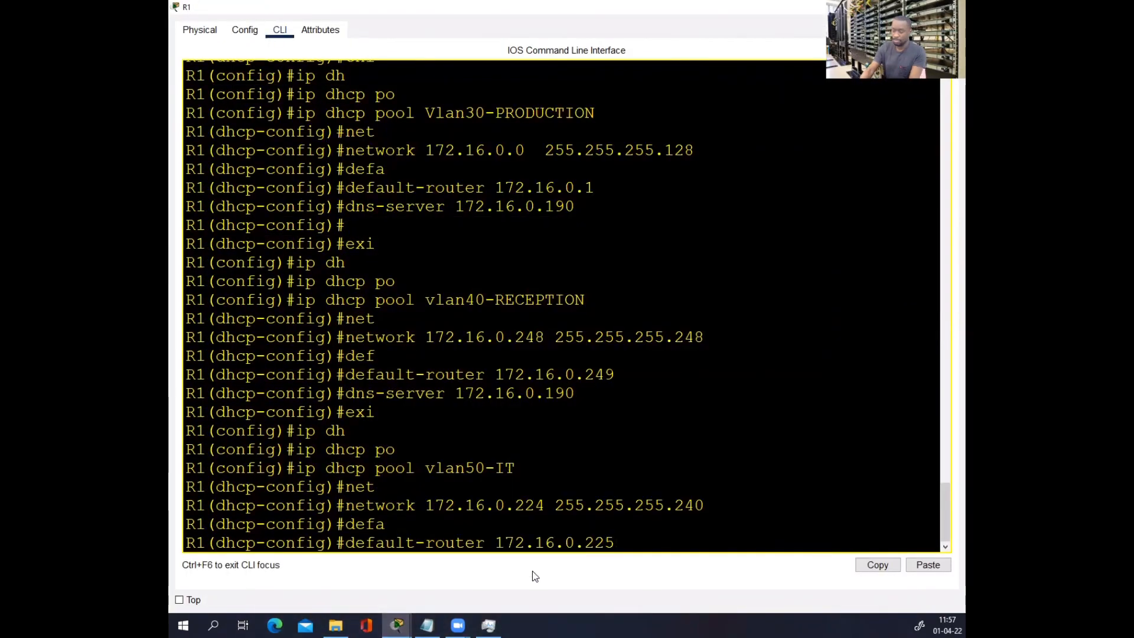
{"action": "key", "text": "Return"}
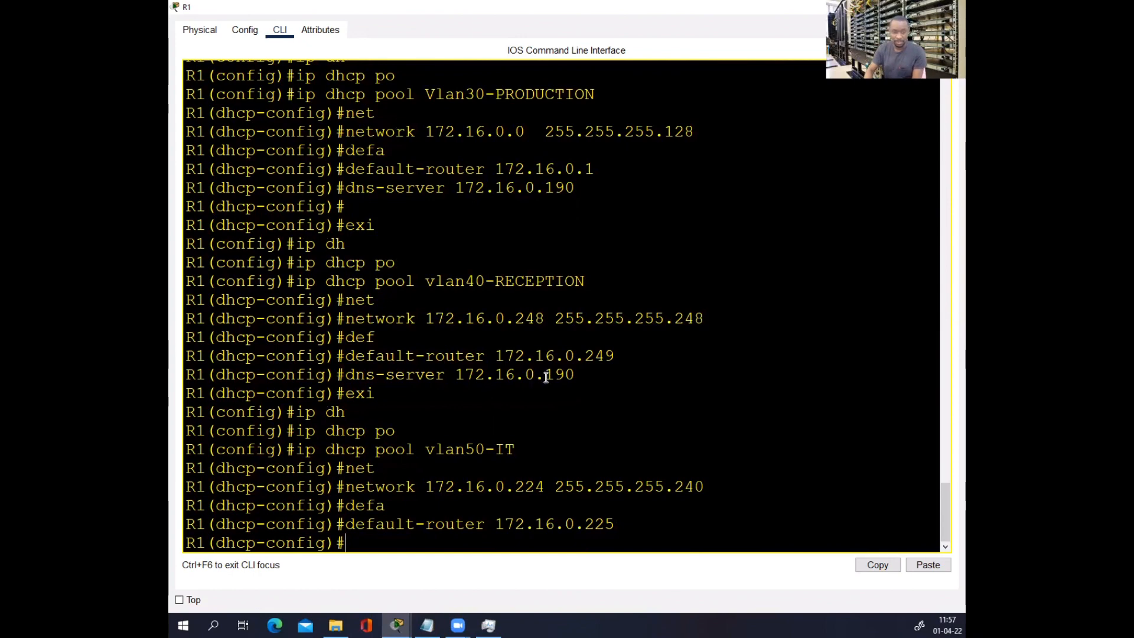
- Reuse the earlier dns-server 172.16.0.190 command for the vlan50-IT pool and exit DHCP pool configuration
{"action": "left_click_drag", "start_coordinate": [574, 375], "coordinate": [347, 381]}
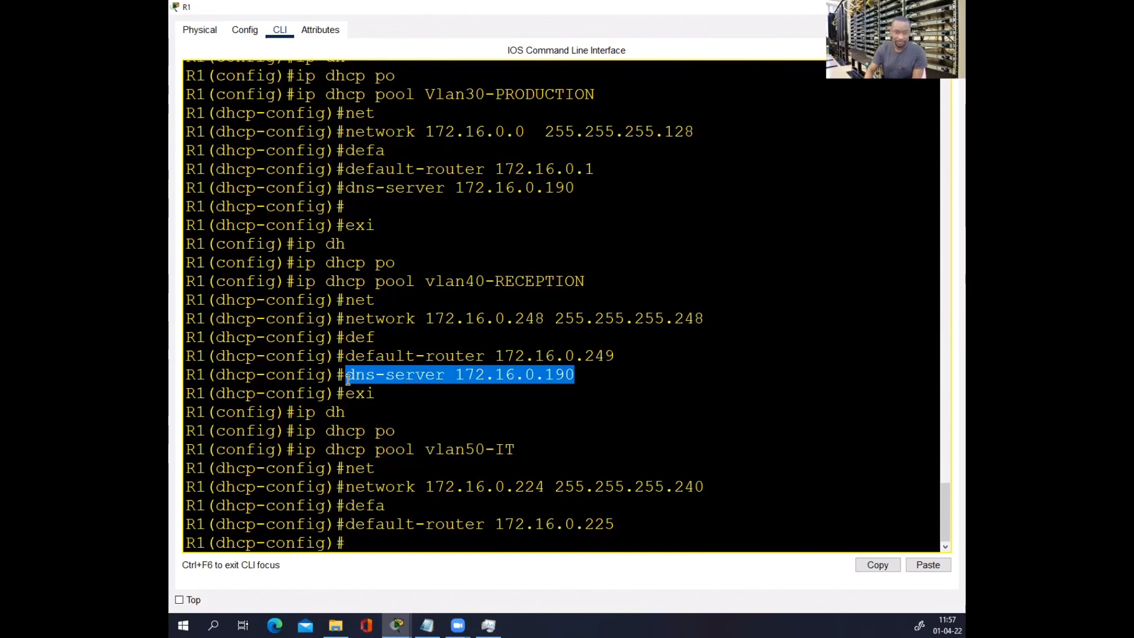
{"action": "right_click", "coordinate": [348, 382]}
{"action": "left_click", "coordinate": [365, 388]}
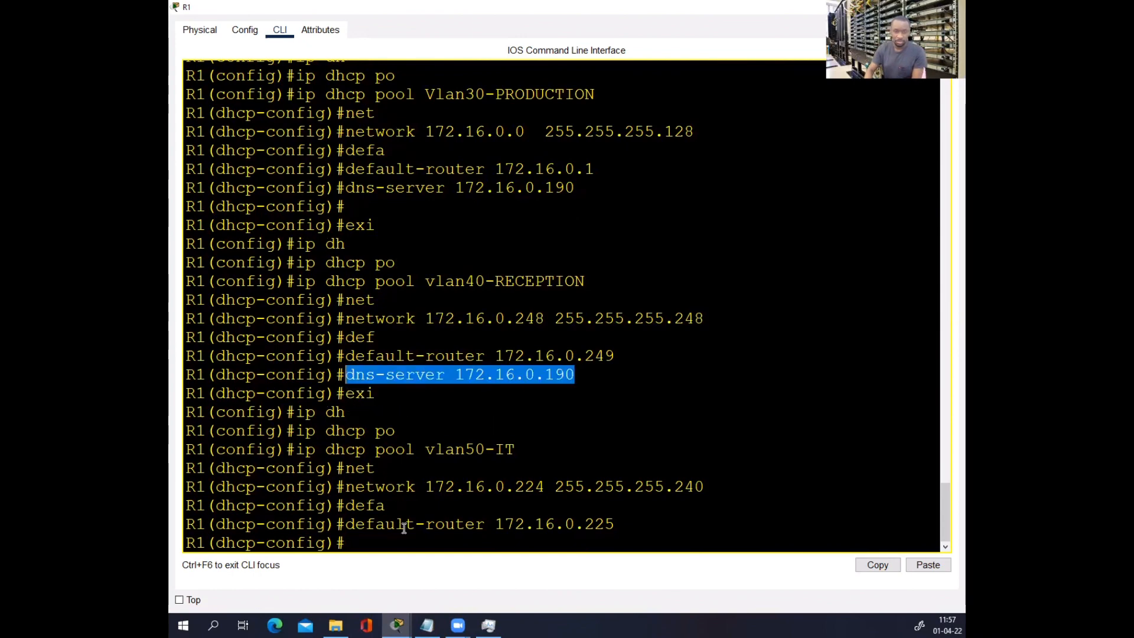
{"action": "left_click", "coordinate": [366, 539]}
{"action": "right_click", "coordinate": [371, 542]}
{"action": "left_click", "coordinate": [391, 562]}
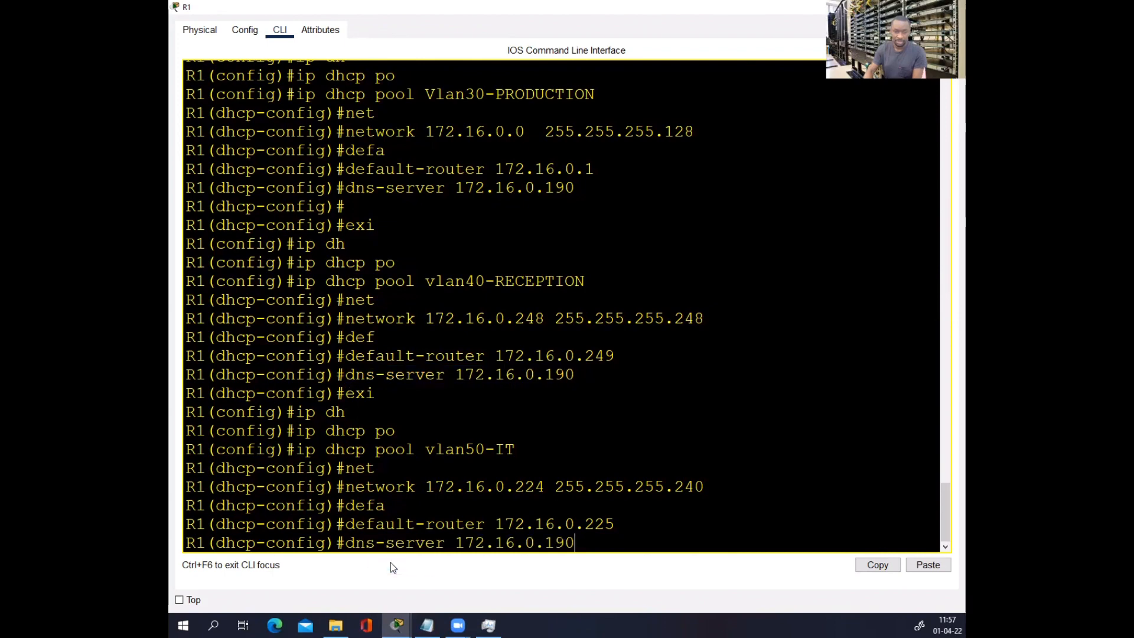
{"action": "key", "text": "Return"}
{"action": "type", "text": "e"}
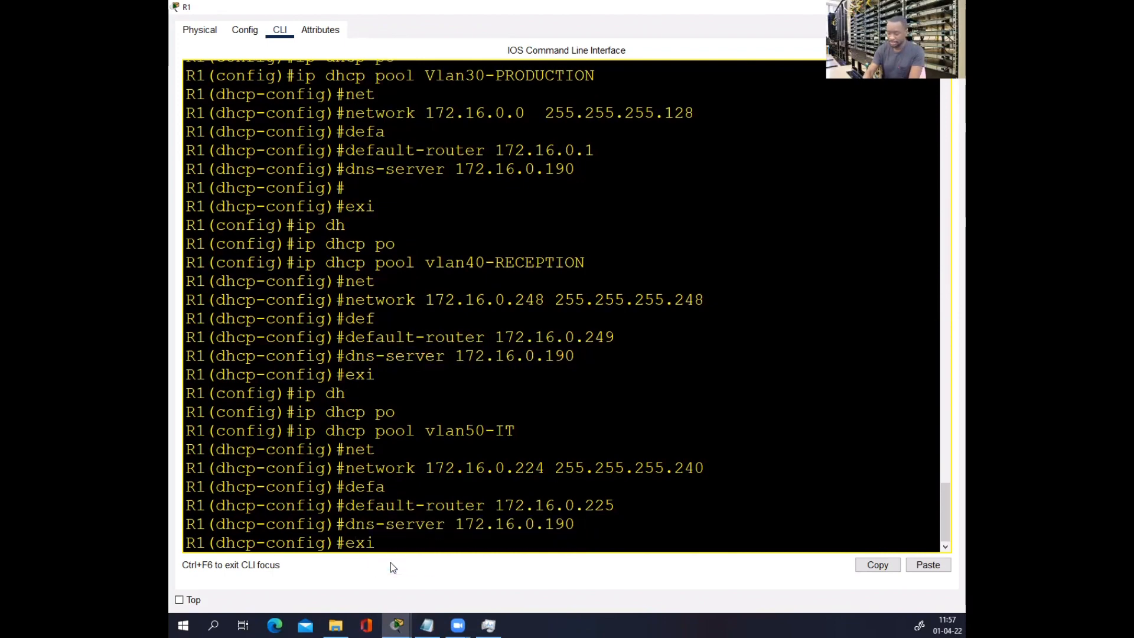
{"action": "type", "text": "xi"}
{"action": "key", "text": "Return"}
- Begin another ip dhcp pool command on R1 and remove the spaces from the VLAN 60 name in Notepad so it reads vlan60-SERVERS
{"action": "type", "text": "ip dh"}
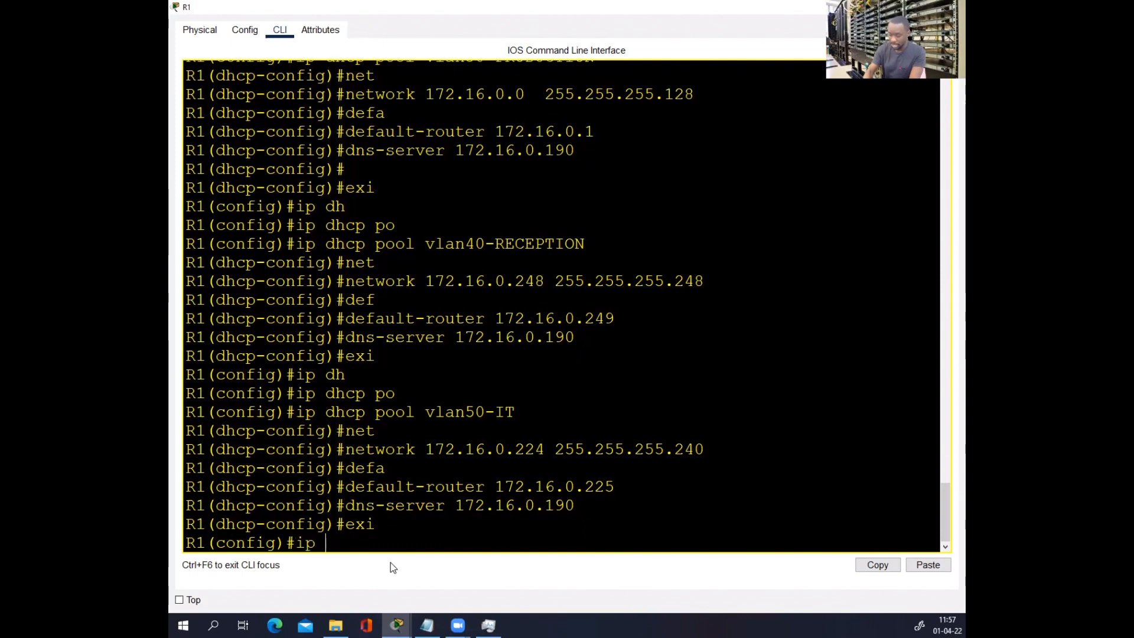
{"action": "key", "text": "Tab"}
{"action": "type", "text": "po"}
{"action": "key", "text": "Tab"}
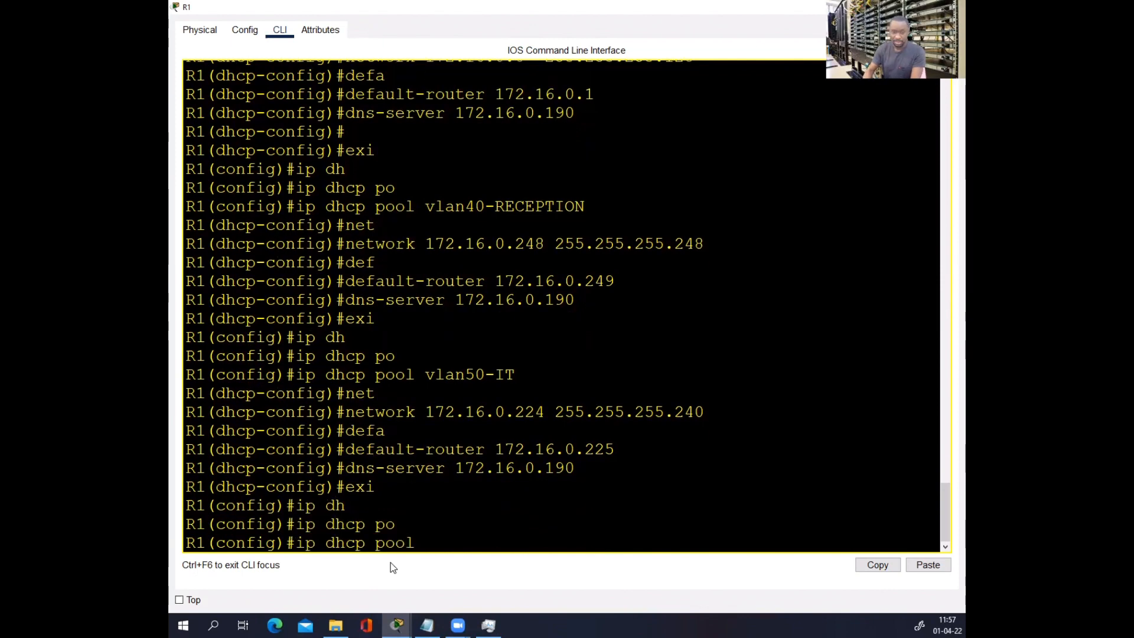
{"action": "left_click", "coordinate": [427, 625]}
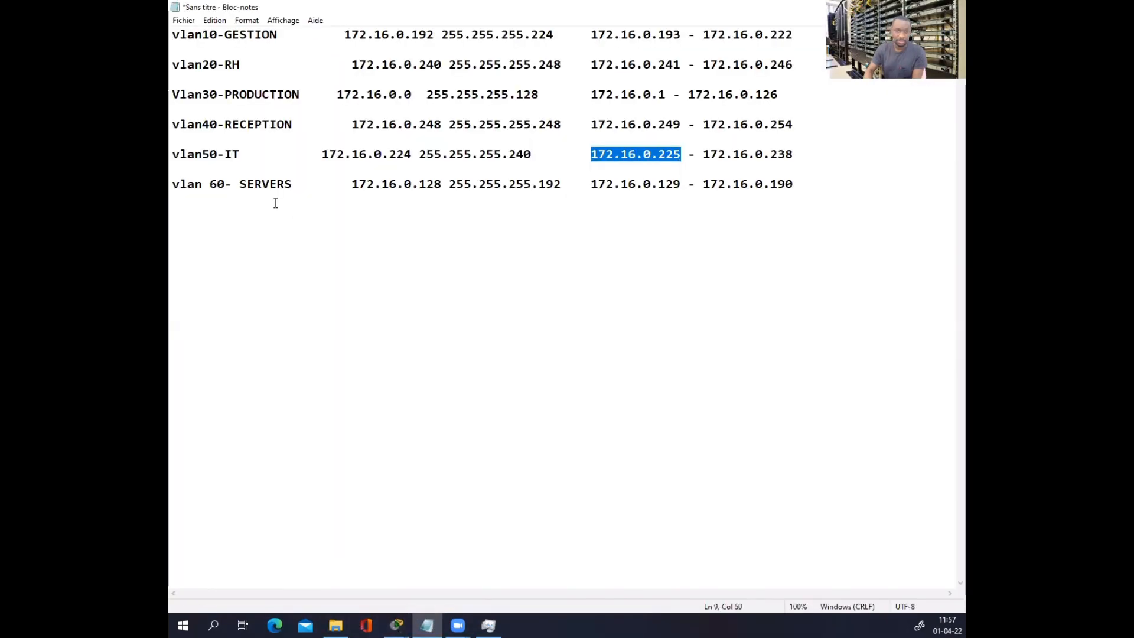
{"action": "left_click", "coordinate": [244, 185]}
{"action": "key", "text": "Left"}
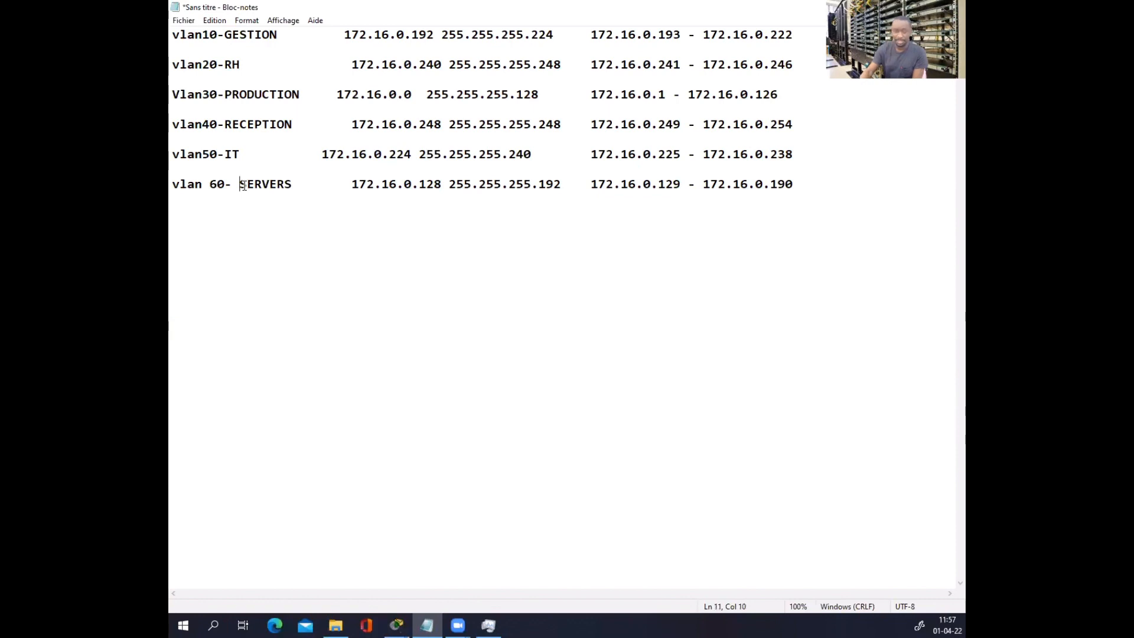
{"action": "key", "text": "BackSpace"}
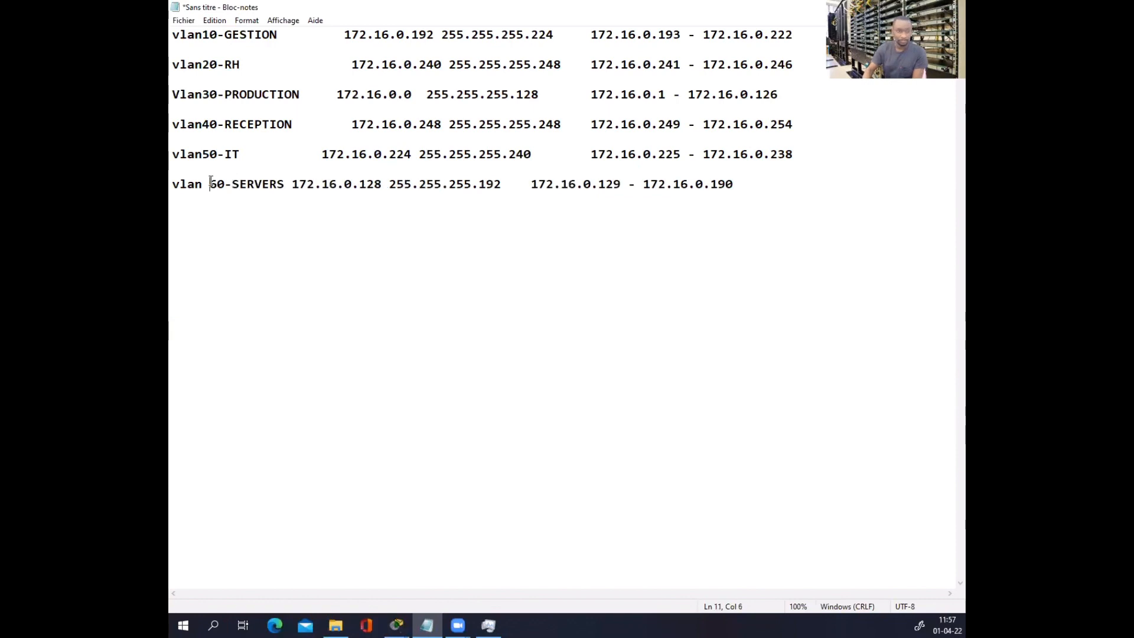
{"action": "key", "text": "BackSpace"}
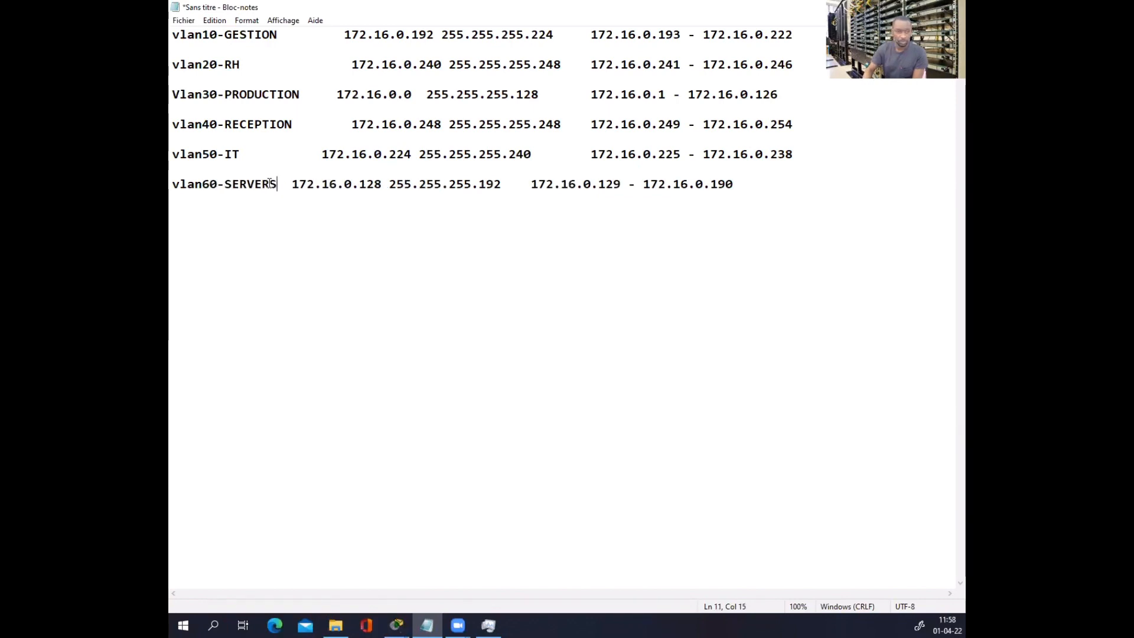
- Copy the name vlan60-SERVERS from the Notepad plan and create the DHCP pool with that name on R1
{"action": "left_click_drag", "start_coordinate": [275, 184], "coordinate": [171, 183]}
{"action": "right_click", "coordinate": [172, 184]}
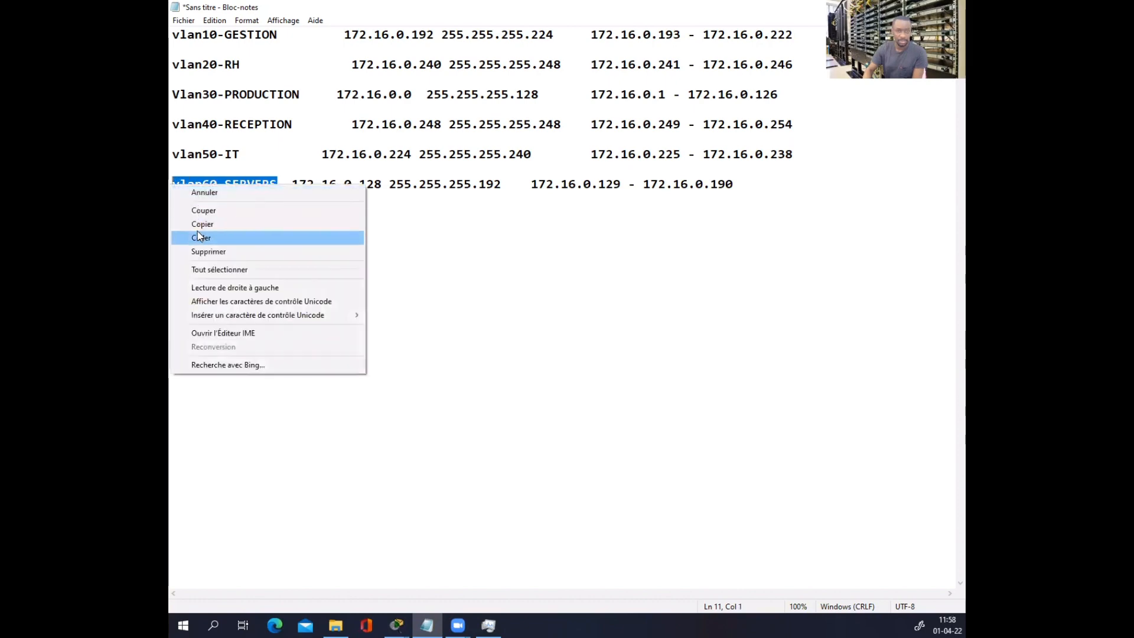
{"action": "left_click", "coordinate": [200, 224]}
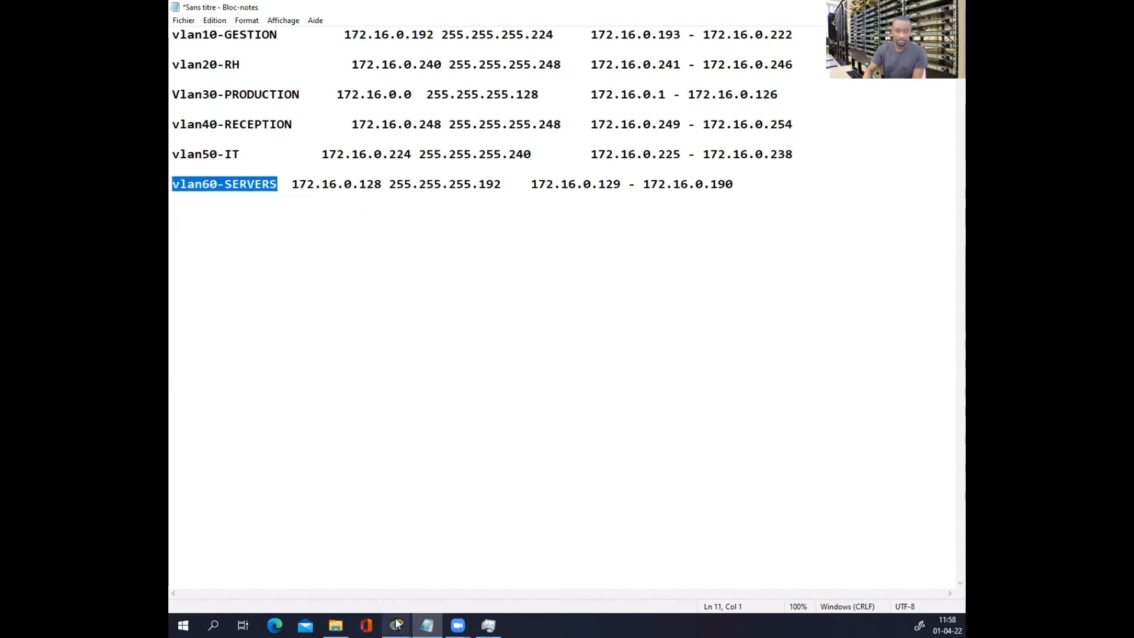
{"action": "mouse_move", "coordinate": [397, 623]}
{"action": "left_click", "coordinate": [432, 569]}
{"action": "right_click", "coordinate": [451, 474]}
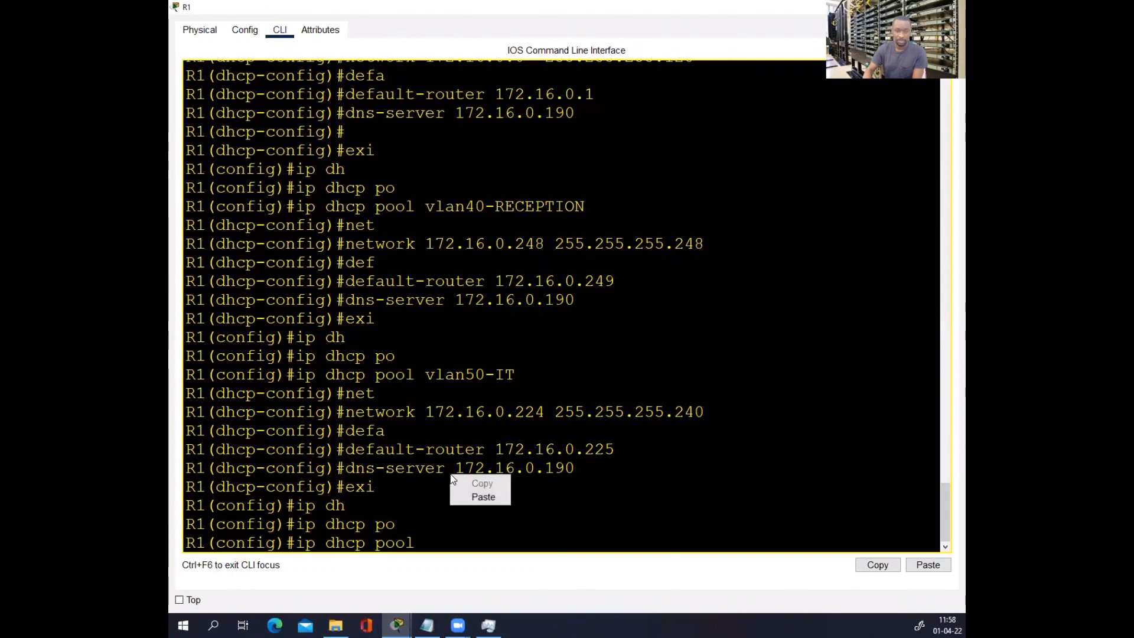
{"action": "left_click", "coordinate": [479, 496]}
{"action": "key", "text": "Return"}
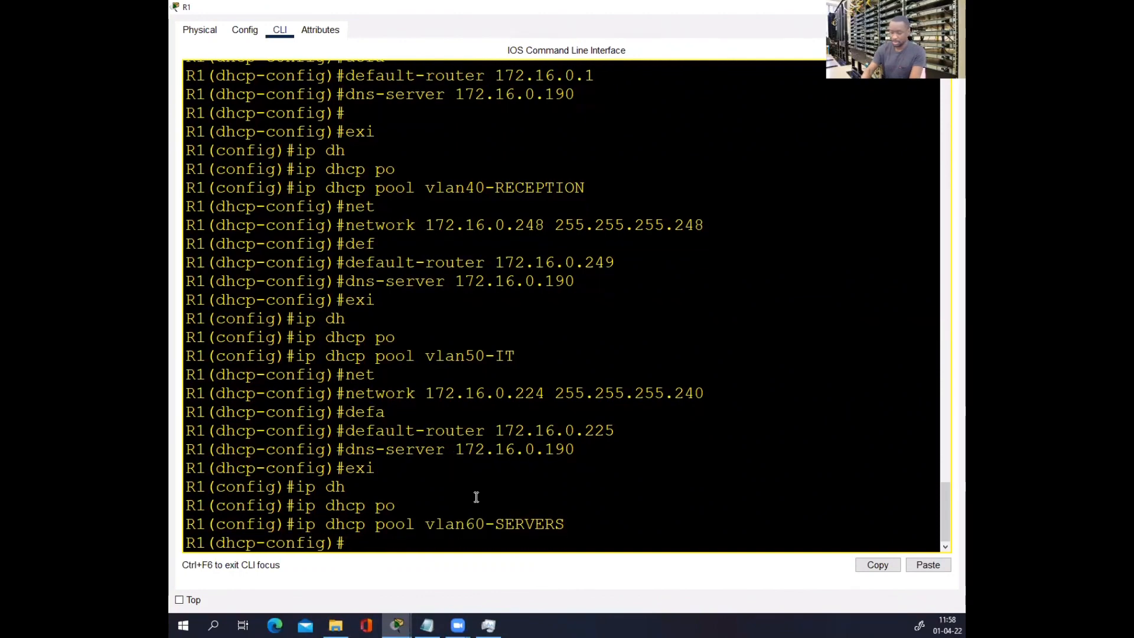
- Set the vlan60-SERVERS pool's network to 172.16.0.128 255.255.255.192, copying the address and mask from the Notepad VLAN plan
{"action": "type", "text": "net"}
{"action": "key", "text": "Tab"}
{"action": "left_click", "coordinate": [427, 625]}
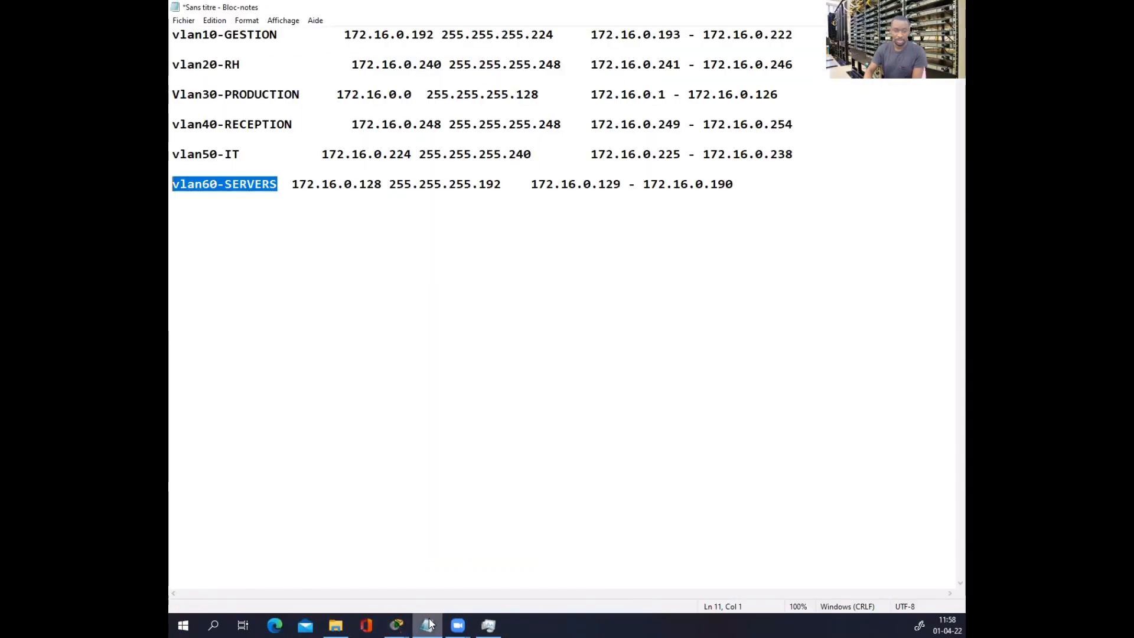
{"action": "left_click", "coordinate": [504, 183]}
{"action": "left_click_drag", "start_coordinate": [504, 183], "coordinate": [295, 182]}
{"action": "key", "text": "ctrl+c"}
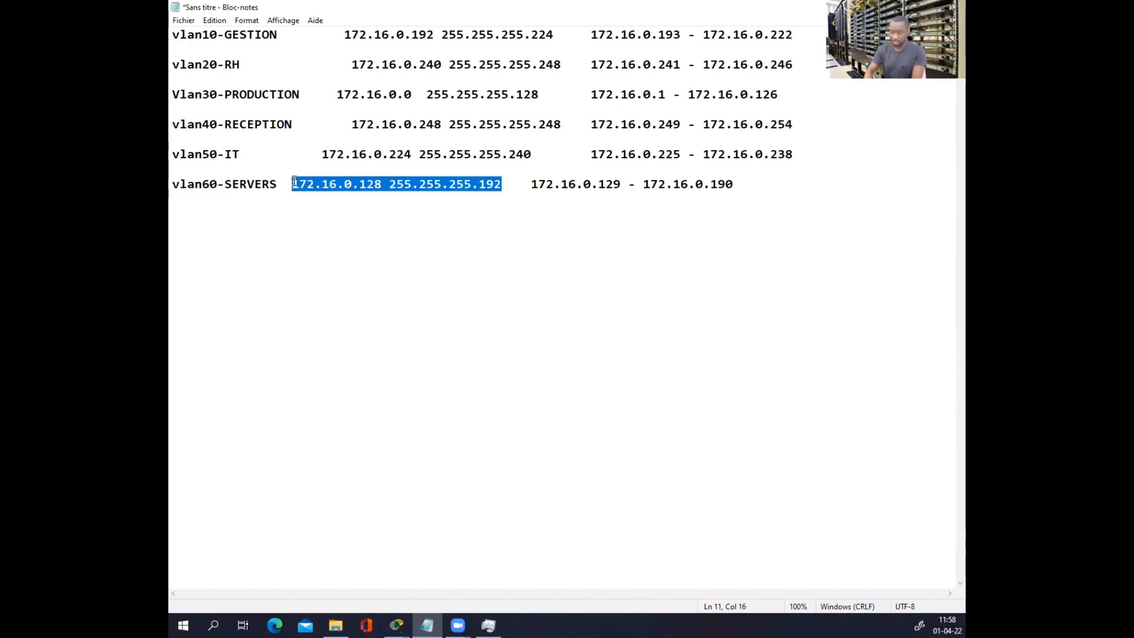
{"action": "mouse_move", "coordinate": [397, 625]}
{"action": "left_click", "coordinate": [434, 572]}
{"action": "right_click", "coordinate": [468, 521]}
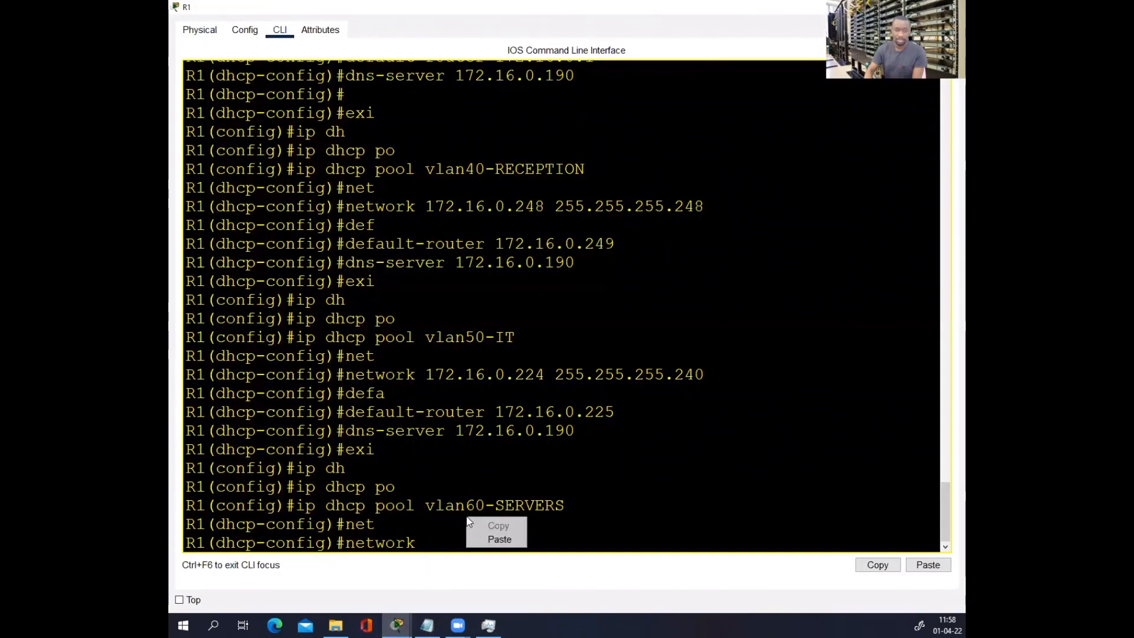
{"action": "left_click", "coordinate": [496, 538]}
{"action": "key", "text": "Return"}
- Set the vlan60-SERVERS pool's default router to 172.16.0.129, copying the address from the Notepad VLAN plan
{"action": "type", "text": "de"}
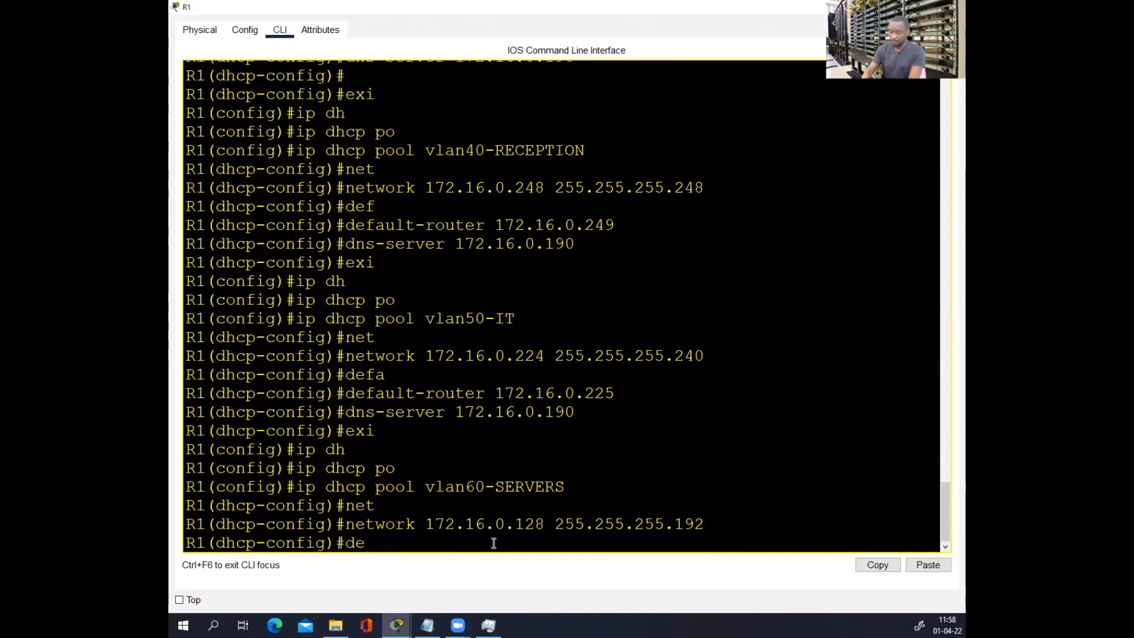
{"action": "type", "text": "gf"}
{"action": "key", "text": "Tab"}
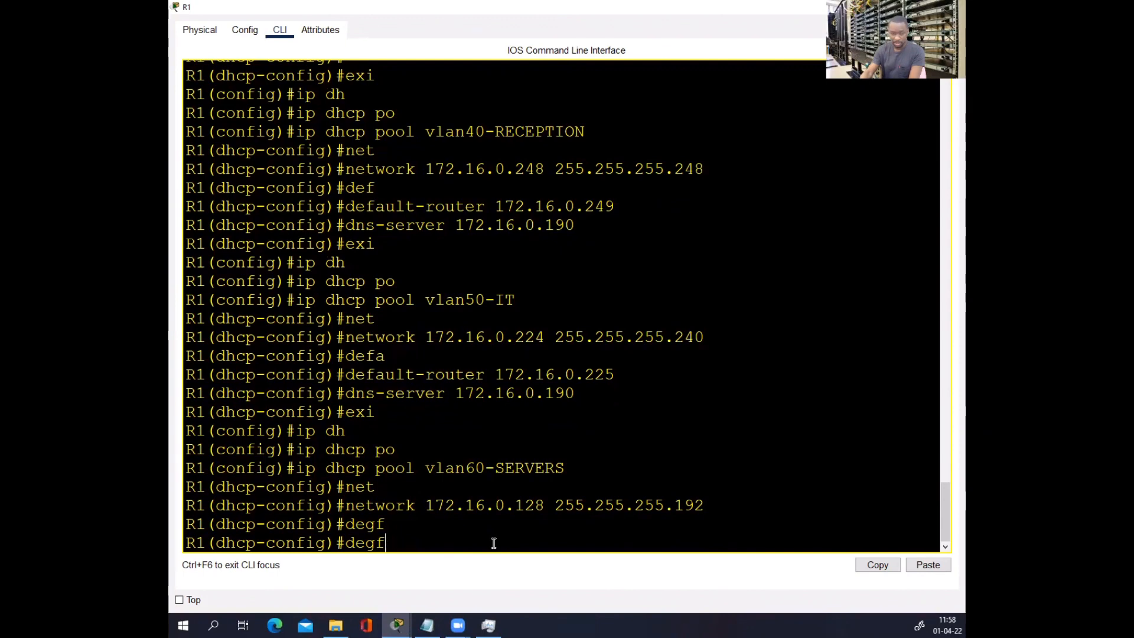
{"action": "key", "text": "BackSpace"}
{"action": "key", "text": "BackSpace"}
{"action": "type", "text": "fa"}
{"action": "key", "text": "Tab"}
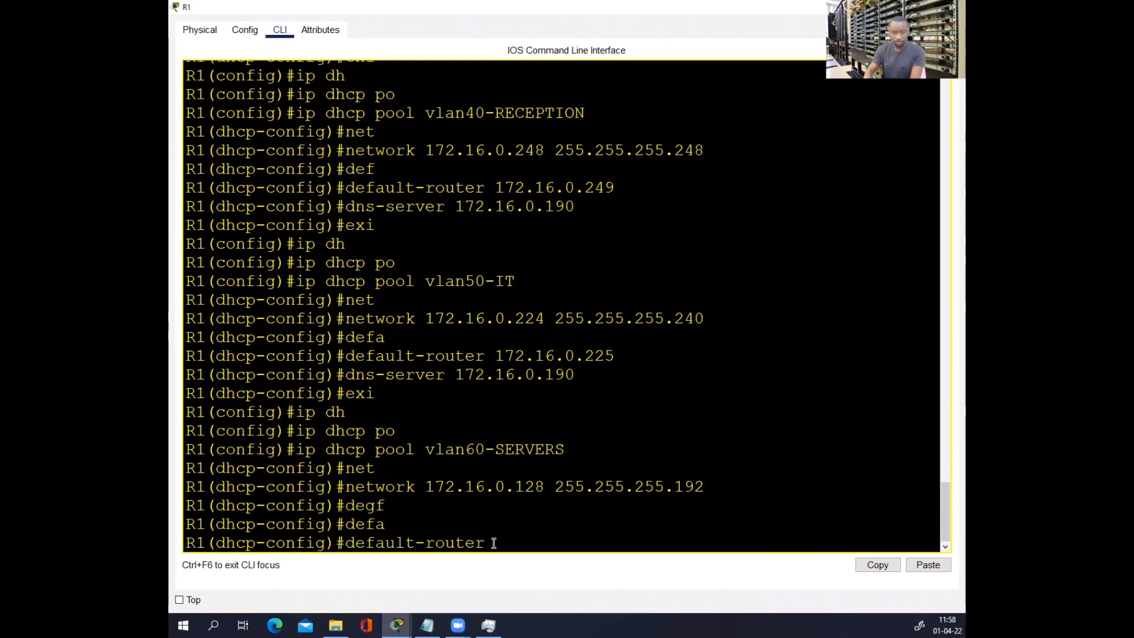
{"action": "left_click", "coordinate": [426, 625]}
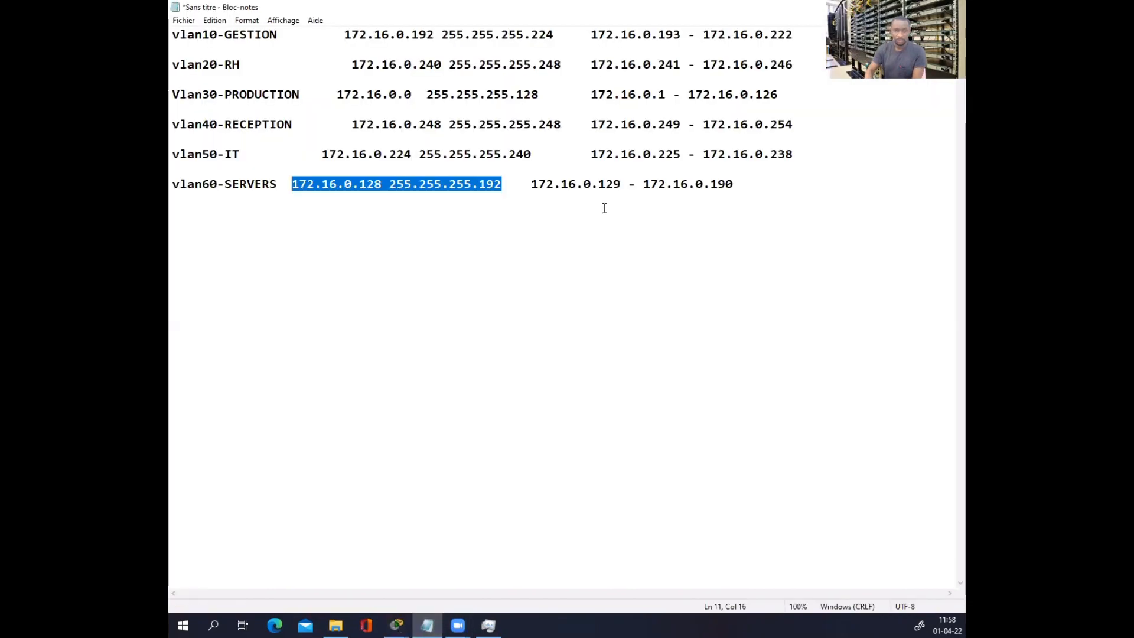
{"action": "left_click_drag", "start_coordinate": [621, 184], "coordinate": [535, 184]}
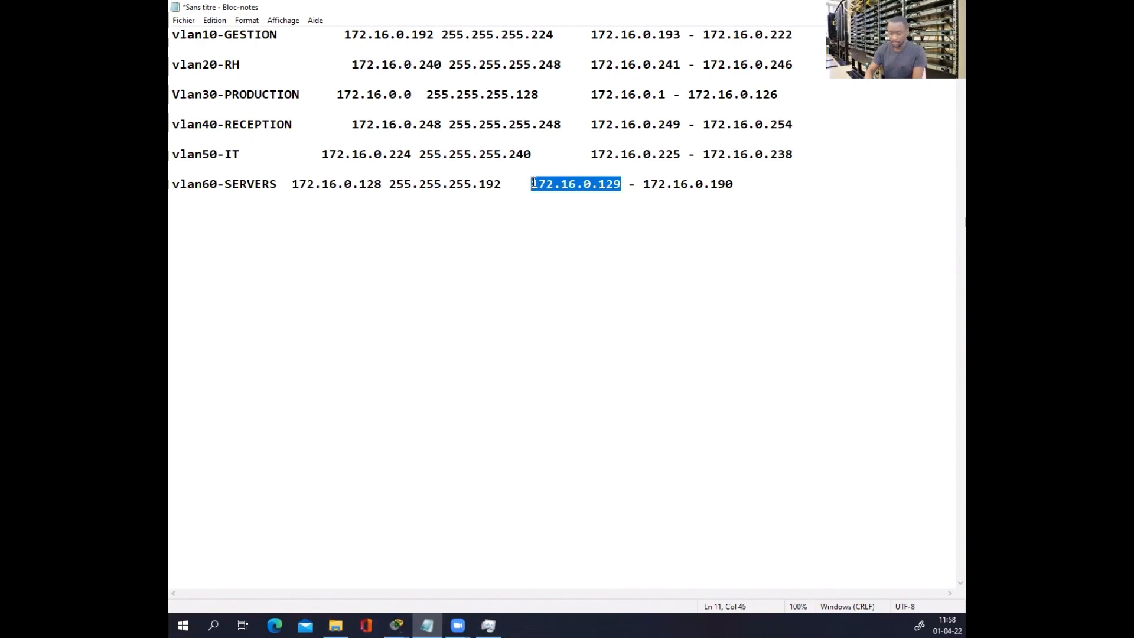
{"action": "left_click", "coordinate": [894, 7]}
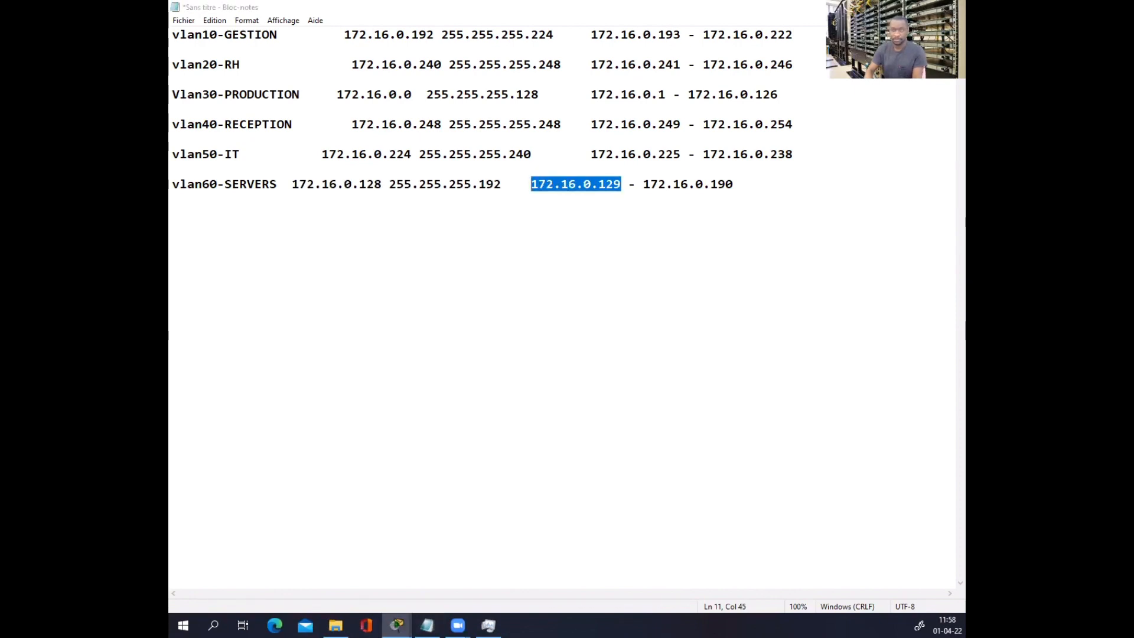
{"action": "right_click", "coordinate": [534, 511]}
{"action": "left_click", "coordinate": [560, 533]}
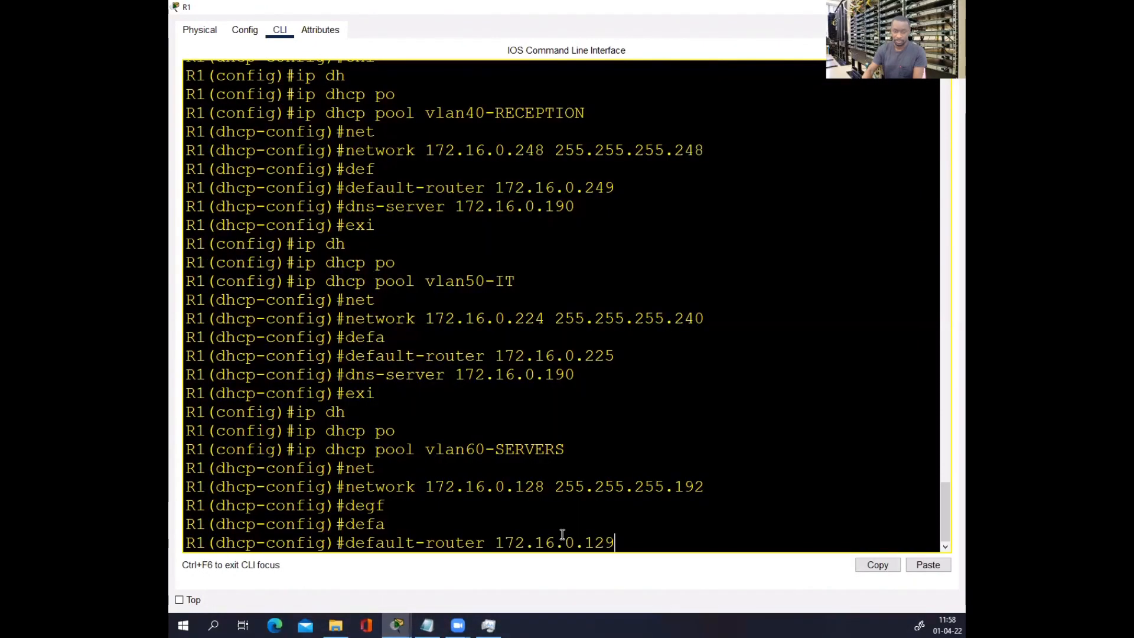
{"action": "key", "text": "Return"}
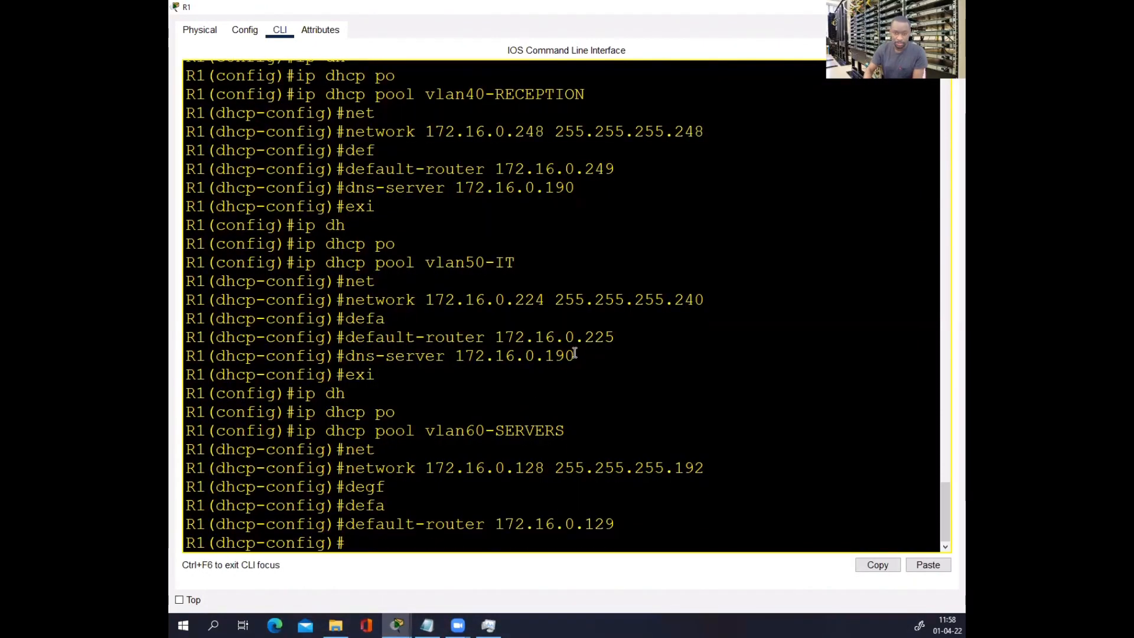
- Reuse the dns-server 172.16.0.190 command from the vlan50-IT pool for the vlan60-SERVERS pool
{"action": "left_click_drag", "start_coordinate": [575, 356], "coordinate": [346, 358]}
{"action": "right_click", "coordinate": [347, 357]}
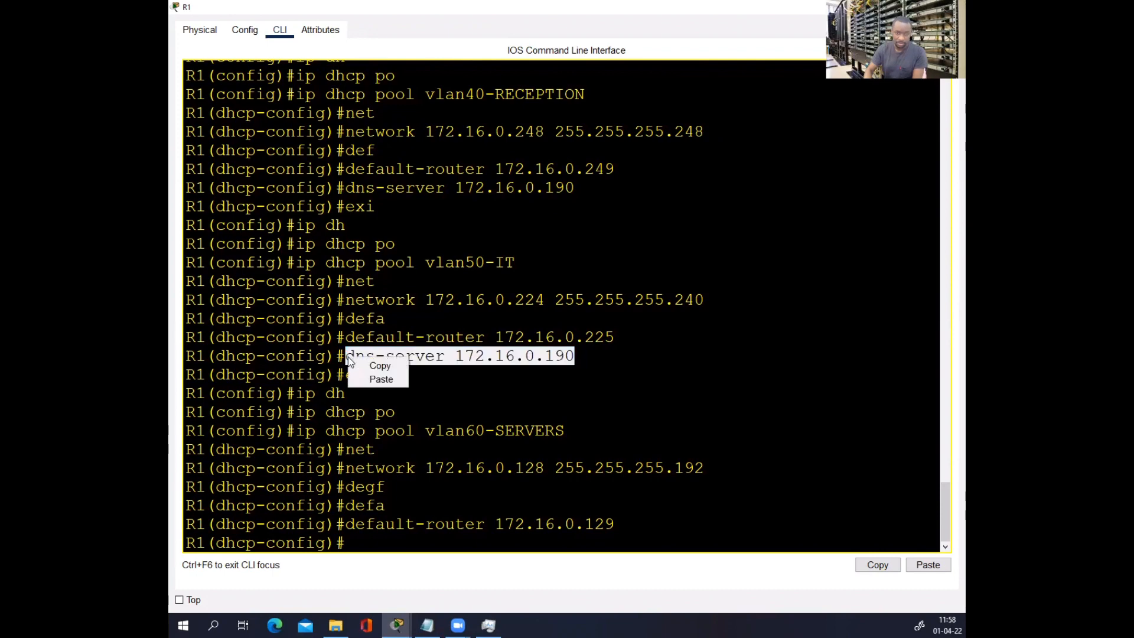
{"action": "left_click", "coordinate": [362, 364]}
{"action": "right_click", "coordinate": [357, 539]}
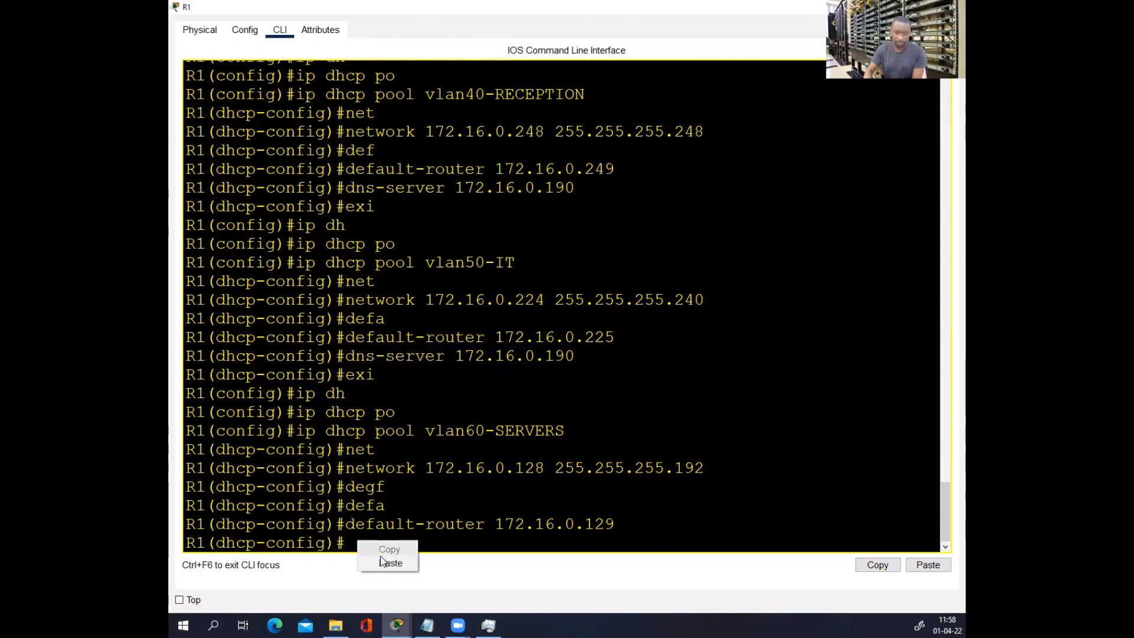
{"action": "left_click", "coordinate": [385, 564]}
{"action": "key", "text": "Return"}
{"action": "key", "text": "Return"}
{"action": "key", "text": "Return"}
- End configuration mode on R1 and save the running configuration with wr
{"action": "type", "text": "e"}
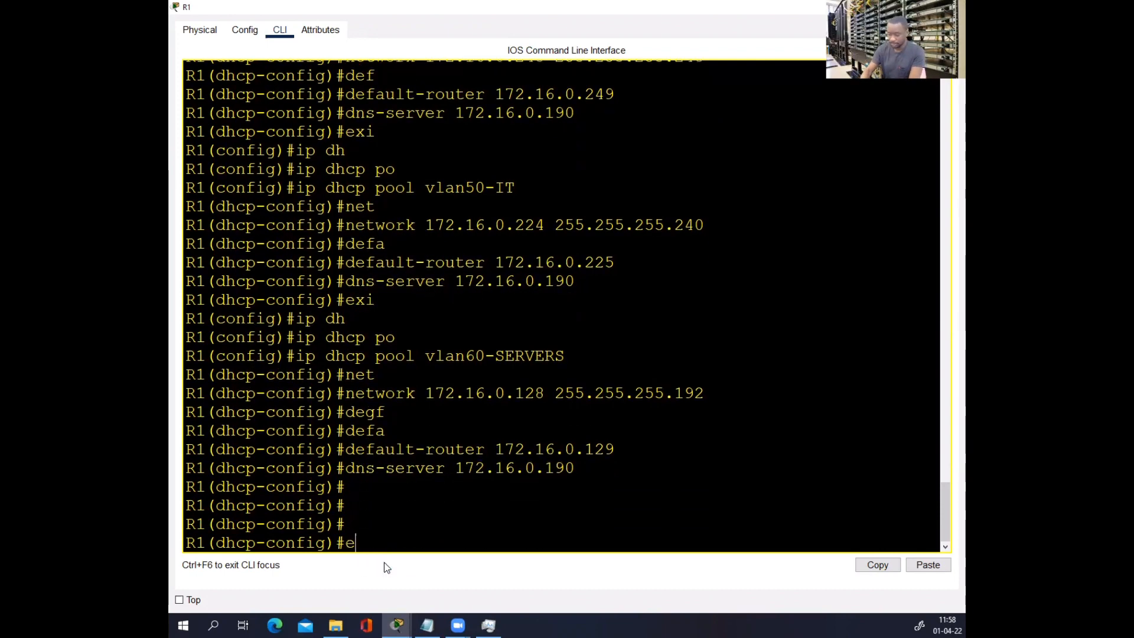
{"action": "type", "text": "nd"}
{"action": "key", "text": "Return"}
{"action": "key", "text": "Return"}
{"action": "key", "text": "Return"}
{"action": "key", "text": "Return"}
{"action": "key", "text": "Return"}
{"action": "key", "text": "Return"}
{"action": "type", "text": "wr"}
{"action": "key", "text": "Return"}
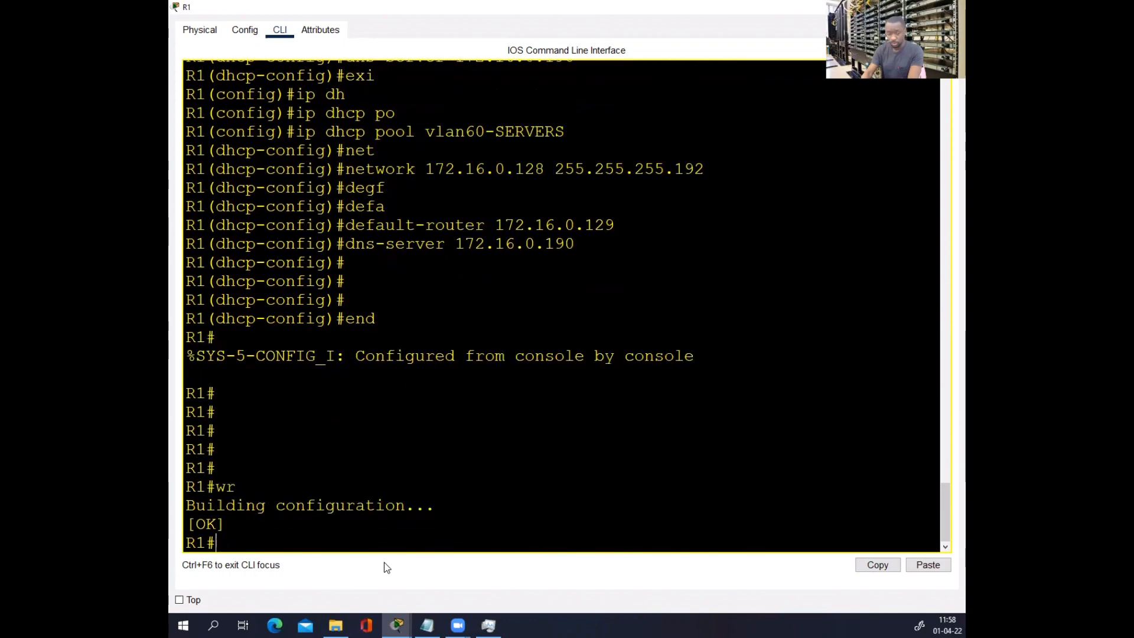
- Switch PC10.1's IPv4 configuration from static to DHCP to request an address from R1
{"action": "key", "text": "Return"}
{"action": "key", "text": "Return"}
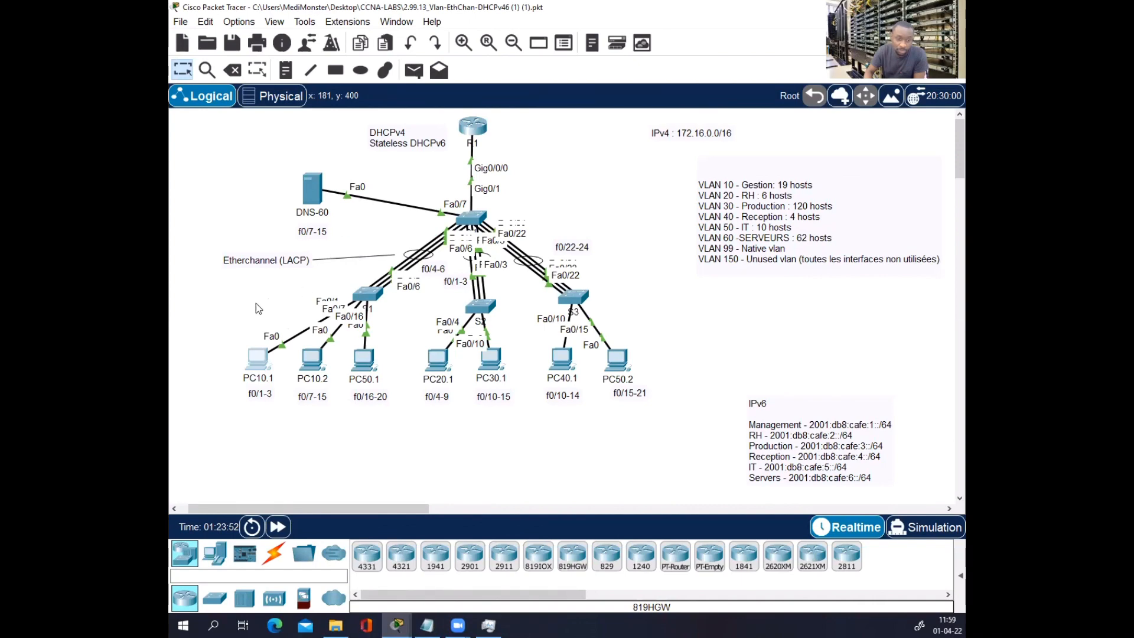
{"action": "left_click", "coordinate": [257, 358]}
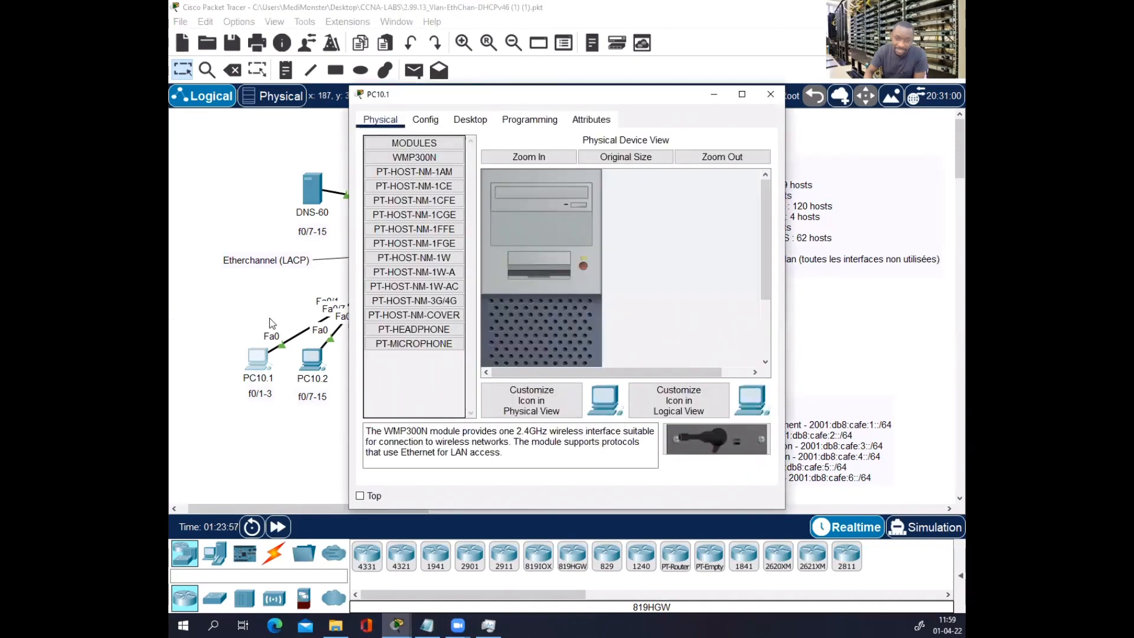
{"action": "left_click", "coordinate": [477, 114]}
{"action": "left_click", "coordinate": [406, 167]}
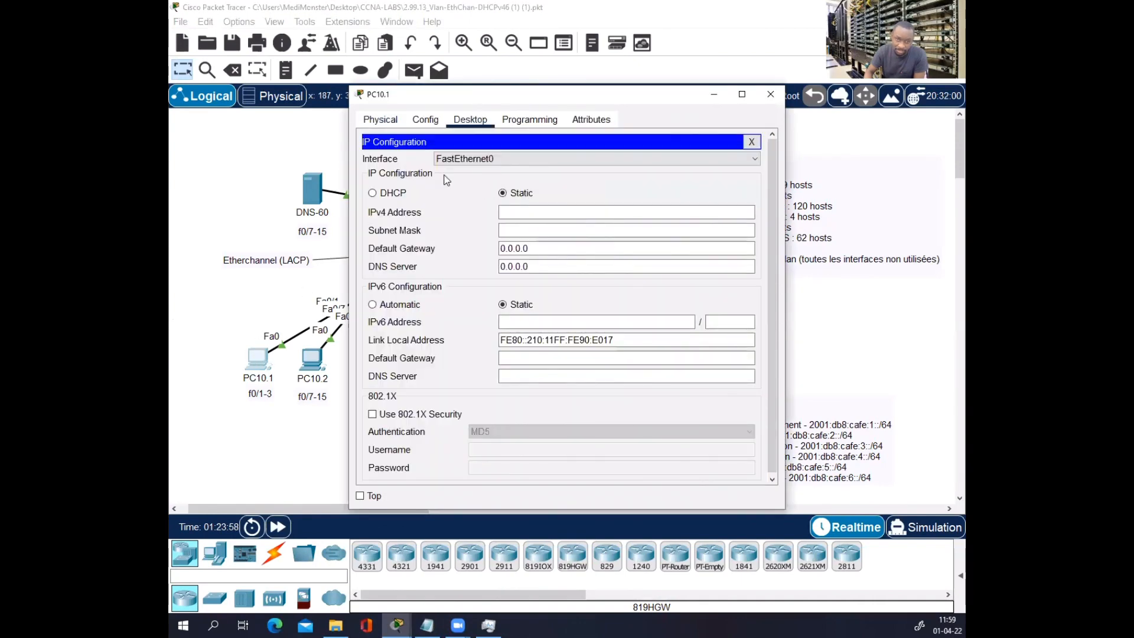
{"action": "left_click", "coordinate": [382, 193]}
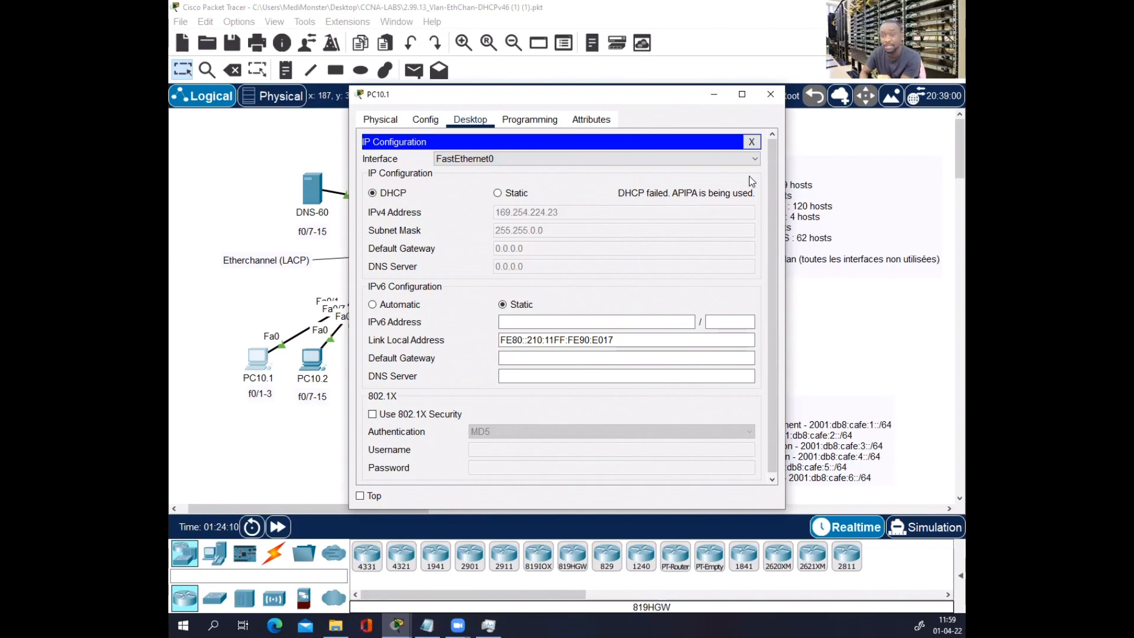
{"action": "left_click", "coordinate": [770, 94]}
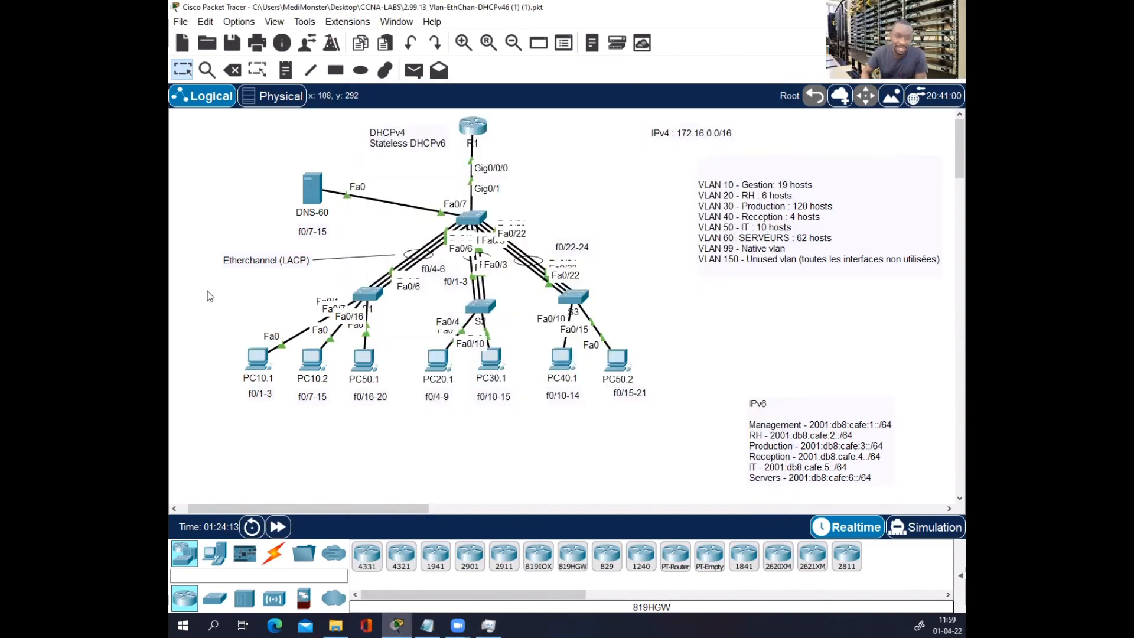
{"action": "mouse_move", "coordinate": [260, 354]}
{"action": "left_mouse_down"}
{"action": "mouse_move", "coordinate": [244, 346]}
{"action": "mouse_move", "coordinate": [257, 349]}
{"action": "left_mouse_up"}
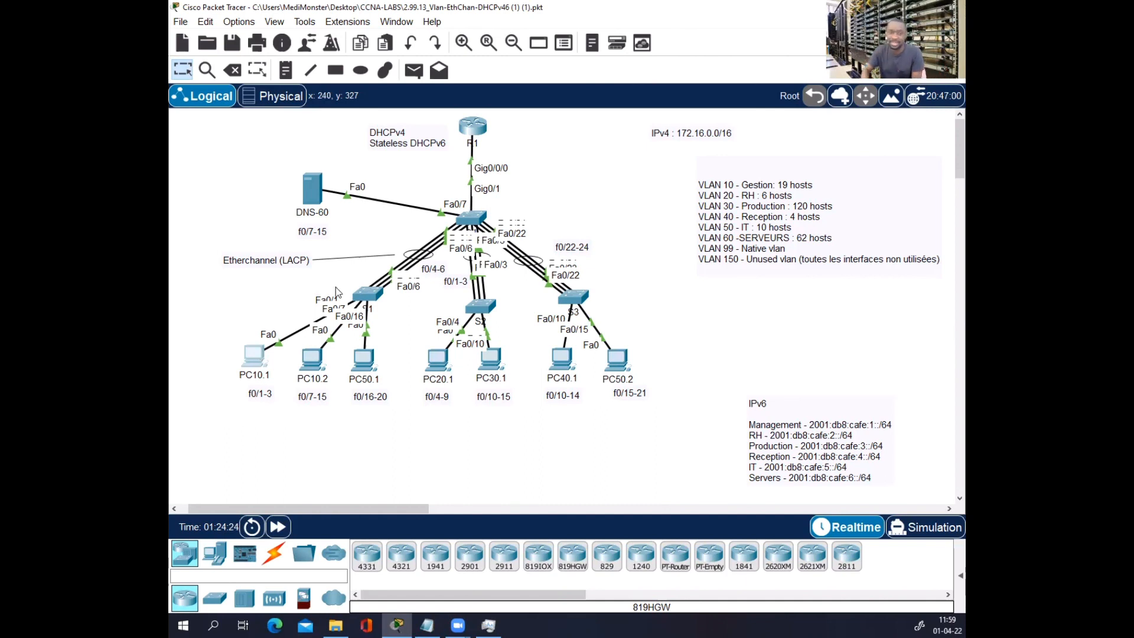
- Open the S4 switch's command line and enter global configuration mode
{"action": "left_click", "coordinate": [467, 223]}
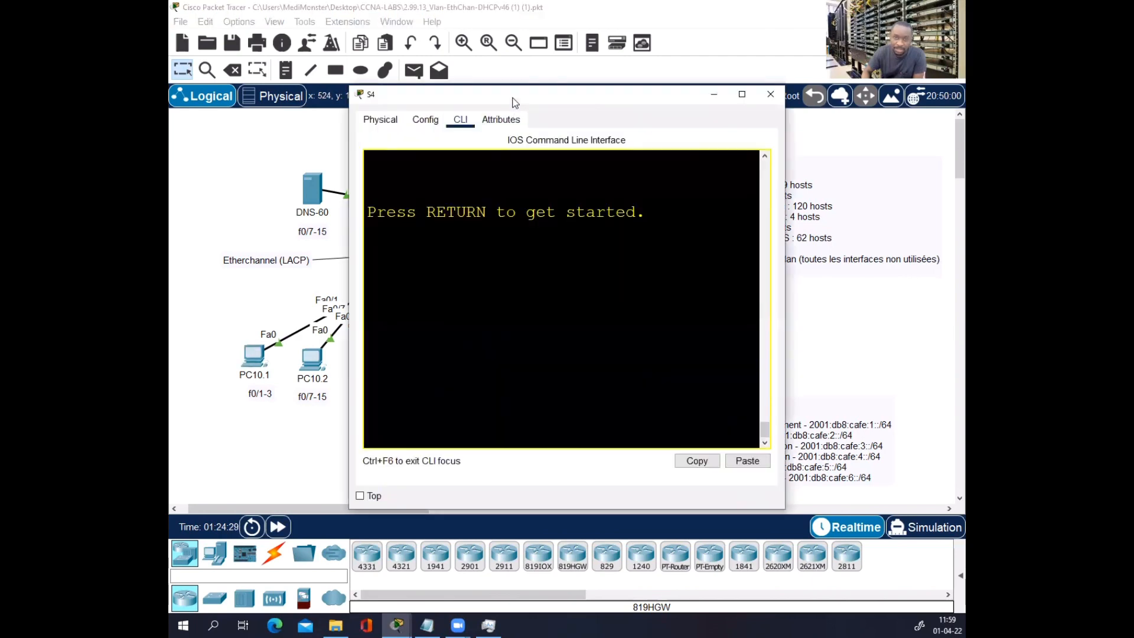
{"action": "left_click_drag", "start_coordinate": [519, 98], "coordinate": [674, 128]}
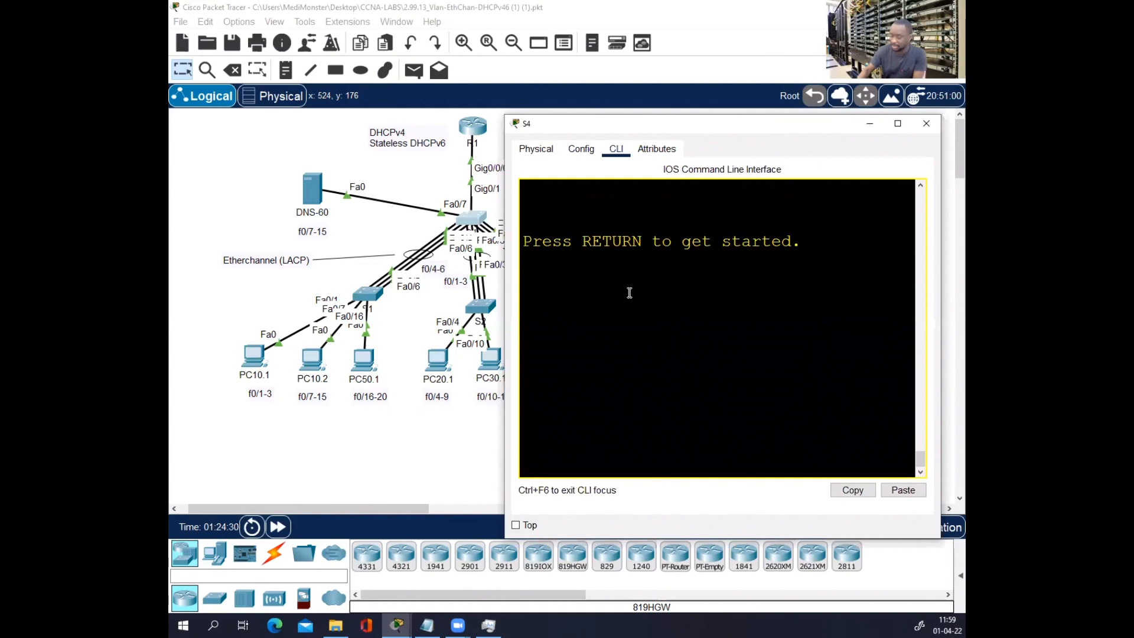
{"action": "key", "text": "Return"}
{"action": "key", "text": "Return"}
{"action": "key", "text": "Return"}
{"action": "key", "text": "Return"}
{"action": "key", "text": "Return"}
{"action": "type", "text": "en"}
{"action": "key", "text": "Return"}
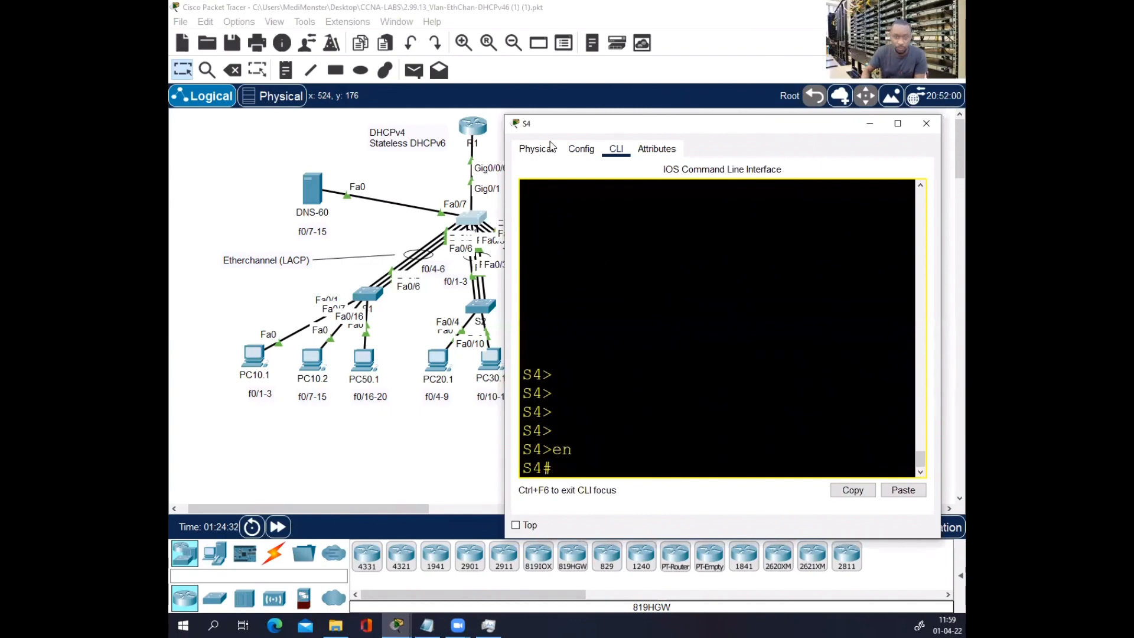
{"action": "type", "text": "conf"}
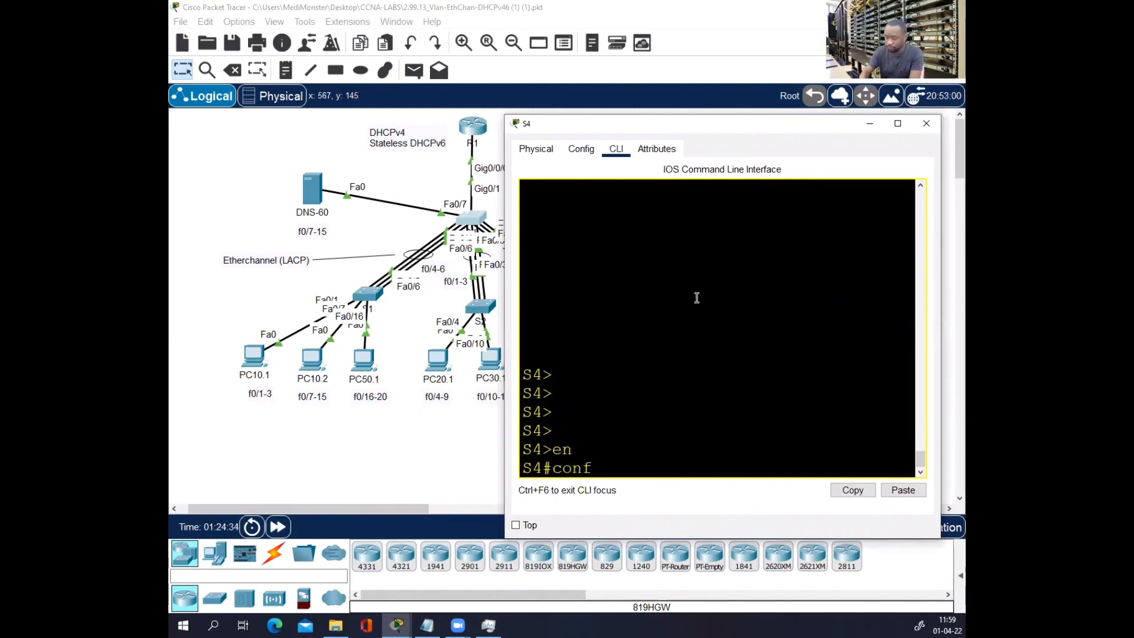
{"action": "type", "text": " t"}
{"action": "key", "text": "Return"}
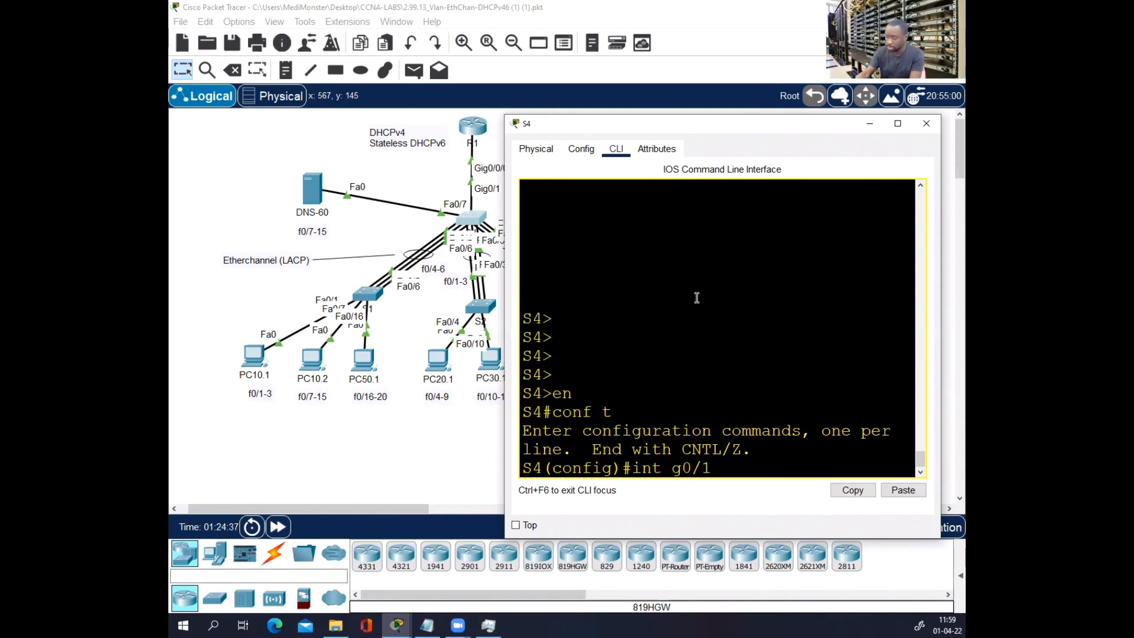
- Set interface g0/1 on S4 to switchport mode trunk
{"action": "type", "text": "int g0/1"}
{"action": "key", "text": "Return"}
{"action": "type", "text": "swi"}
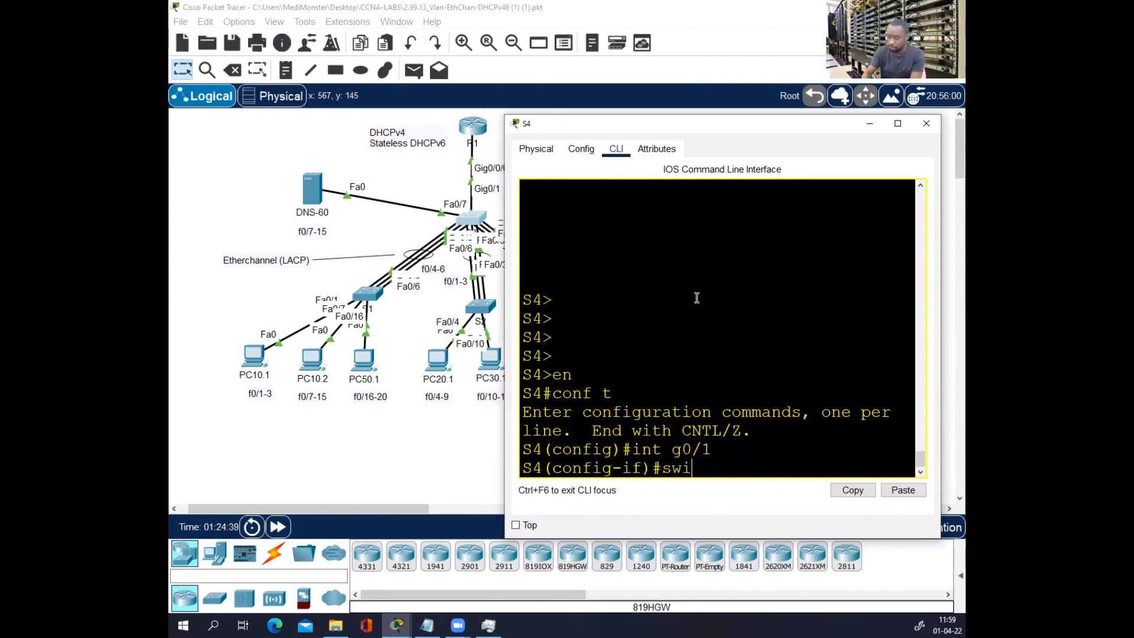
{"action": "key", "text": "Tab"}
{"action": "type", "text": "m"}
{"action": "key", "text": "Tab"}
{"action": "type", "text": "tr"}
{"action": "key", "text": "Tab"}
{"action": "key", "text": "Return"}
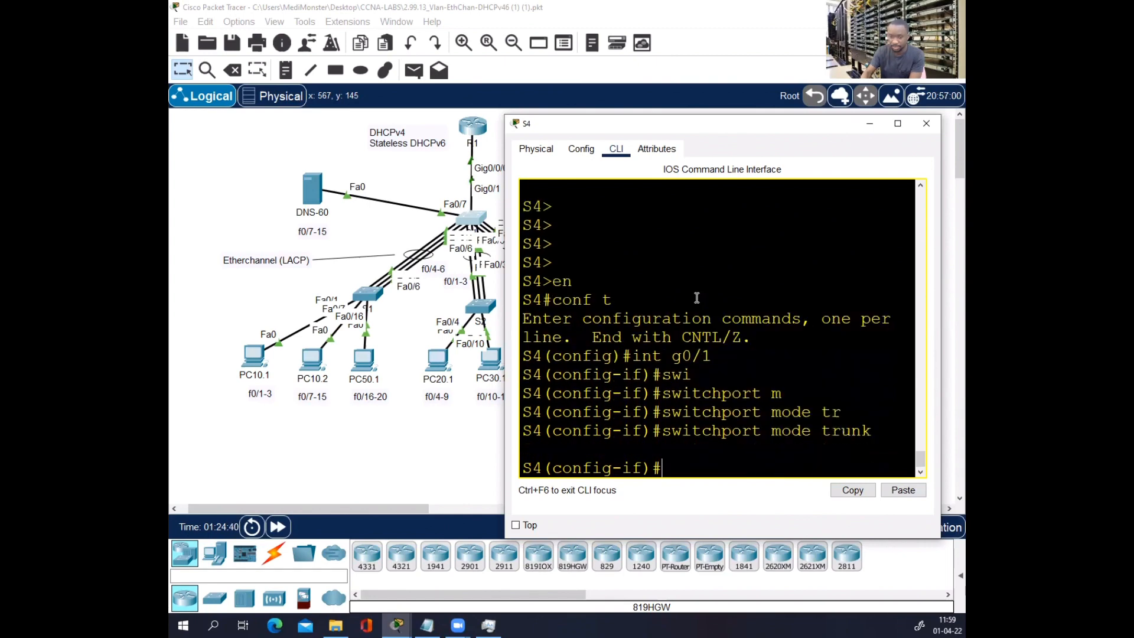
- Save S4's configuration with do wr and close the switch window
{"action": "key", "text": "Return"}
{"action": "key", "text": "Return"}
{"action": "key", "text": "Return"}
{"action": "type", "text": "do wr"}
{"action": "key", "text": "Return"}
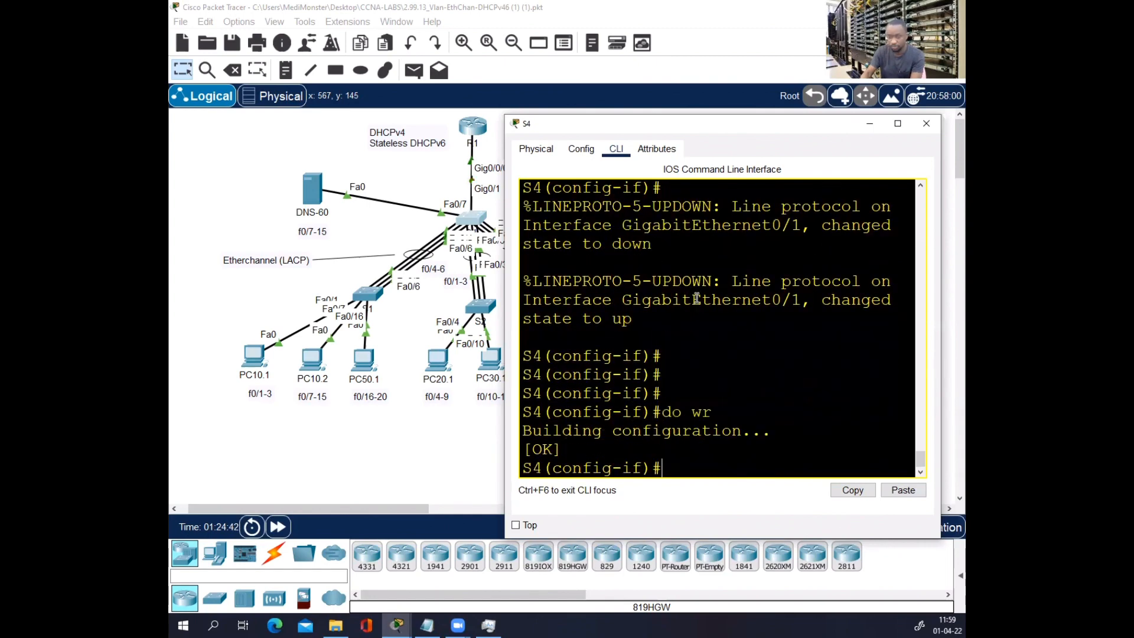
{"action": "left_click", "coordinate": [926, 124]}
{"action": "left_click_drag", "start_coordinate": [252, 359], "coordinate": [253, 358]}
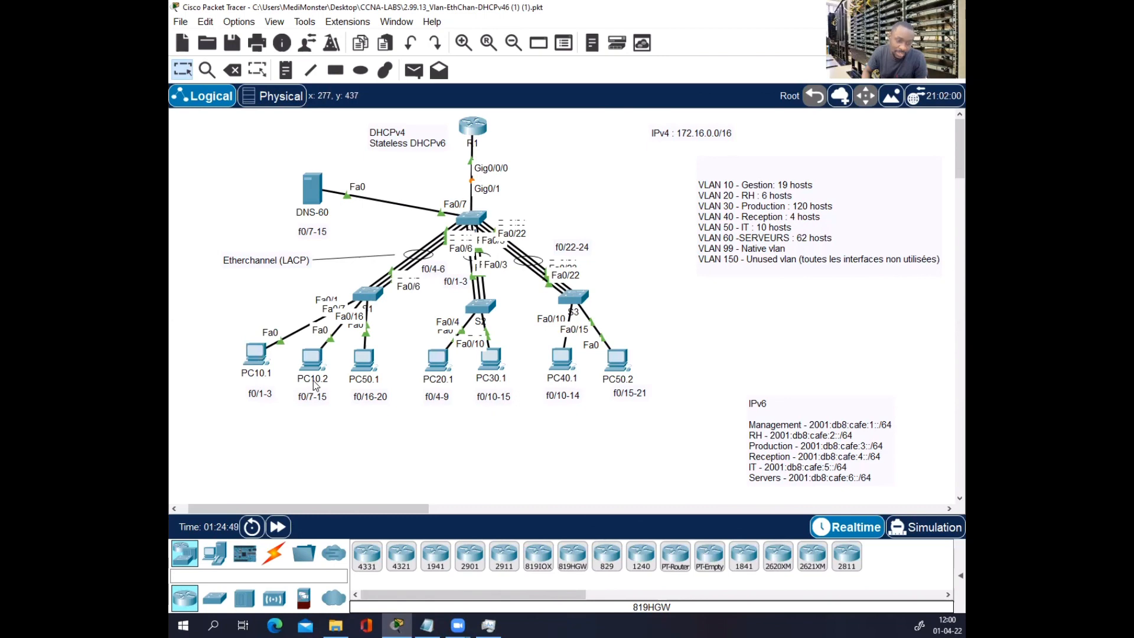
{"action": "mouse_move", "coordinate": [315, 385]}
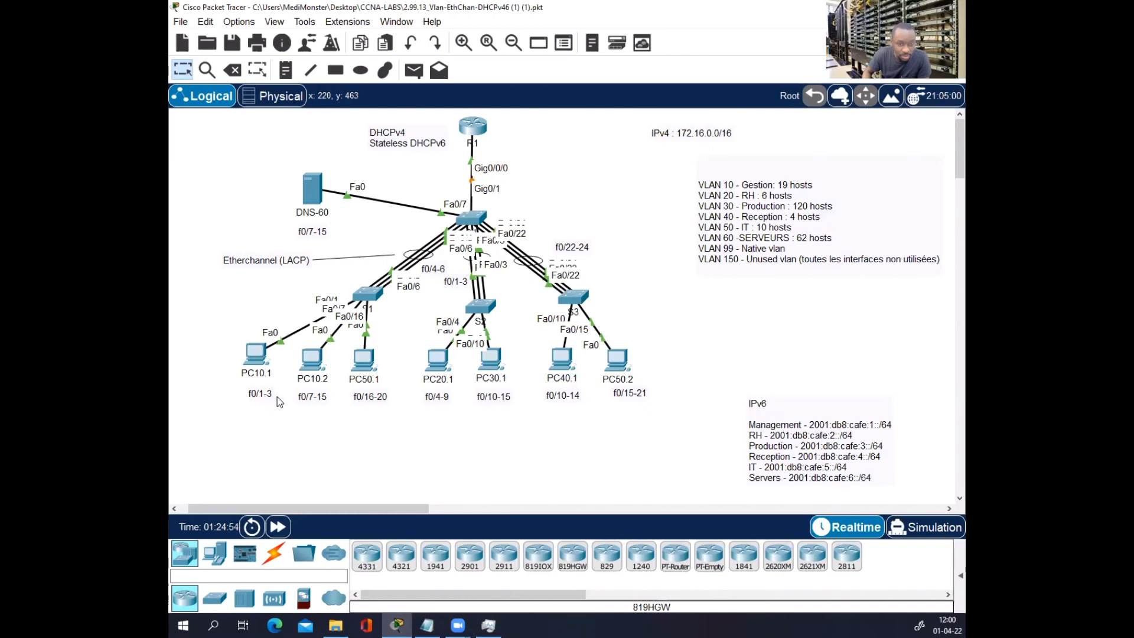
{"action": "left_click_drag", "start_coordinate": [257, 367], "coordinate": [265, 371]}
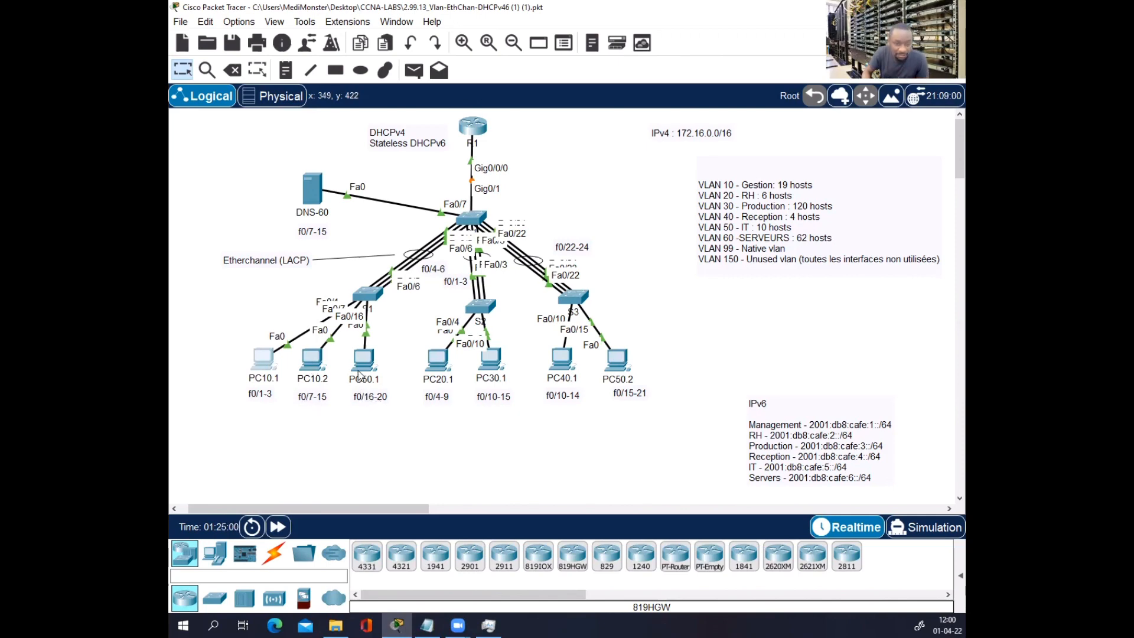
- Open the S1 switch's command line and enter global configuration mode
{"action": "left_click", "coordinate": [367, 294]}
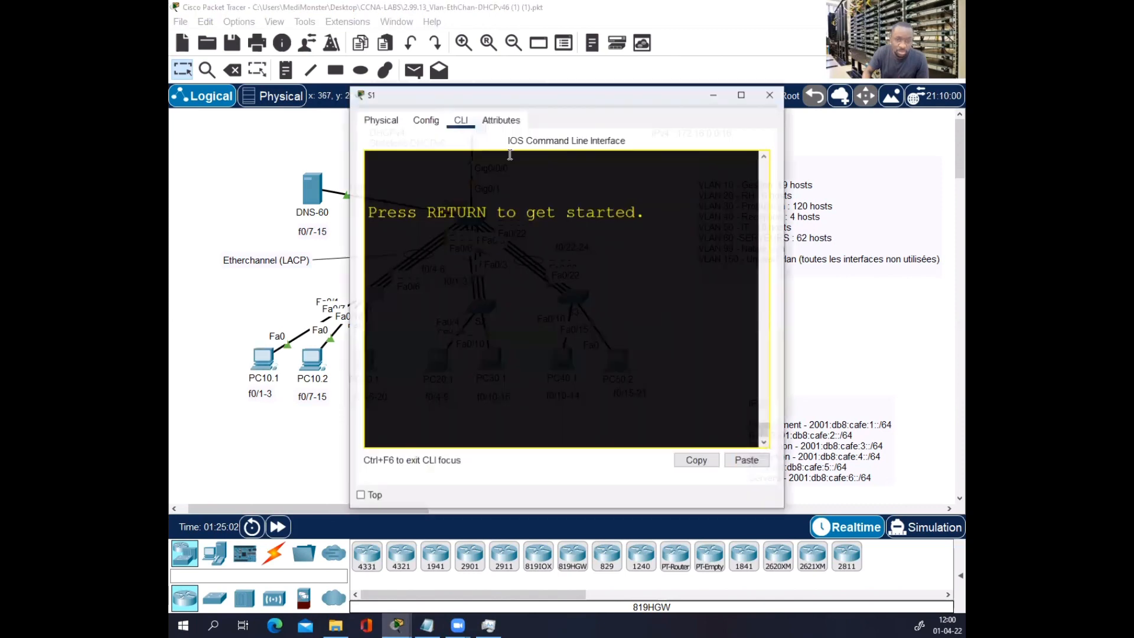
{"action": "left_click_drag", "start_coordinate": [518, 96], "coordinate": [791, 86]}
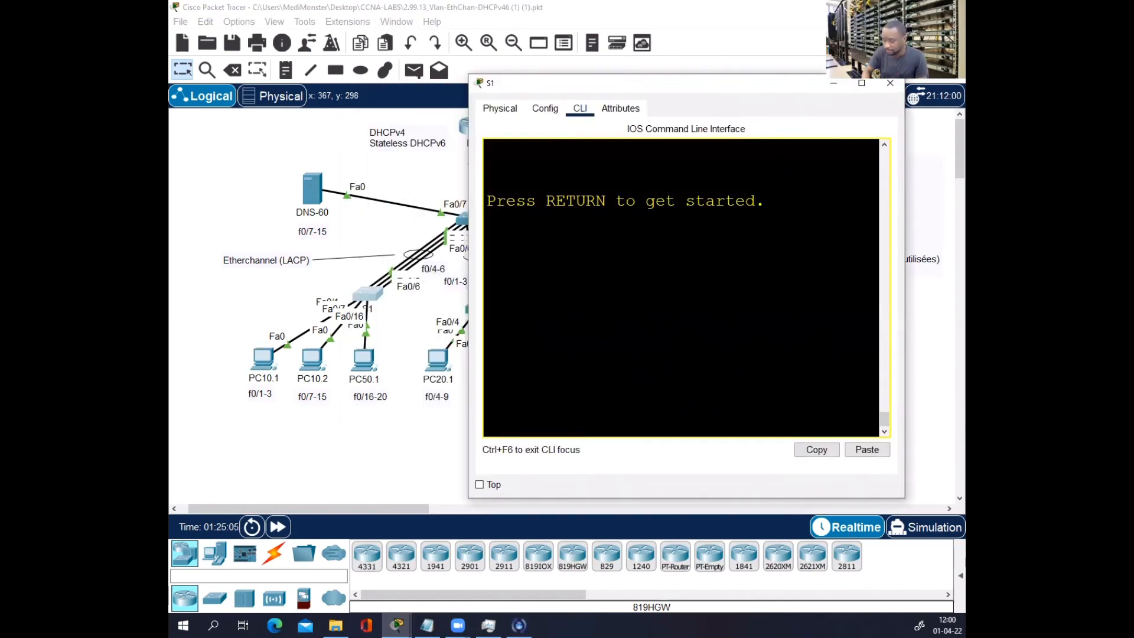
{"action": "key", "text": "Return"}
{"action": "key", "text": "Return"}
{"action": "key", "text": "Return"}
{"action": "key", "text": "Return"}
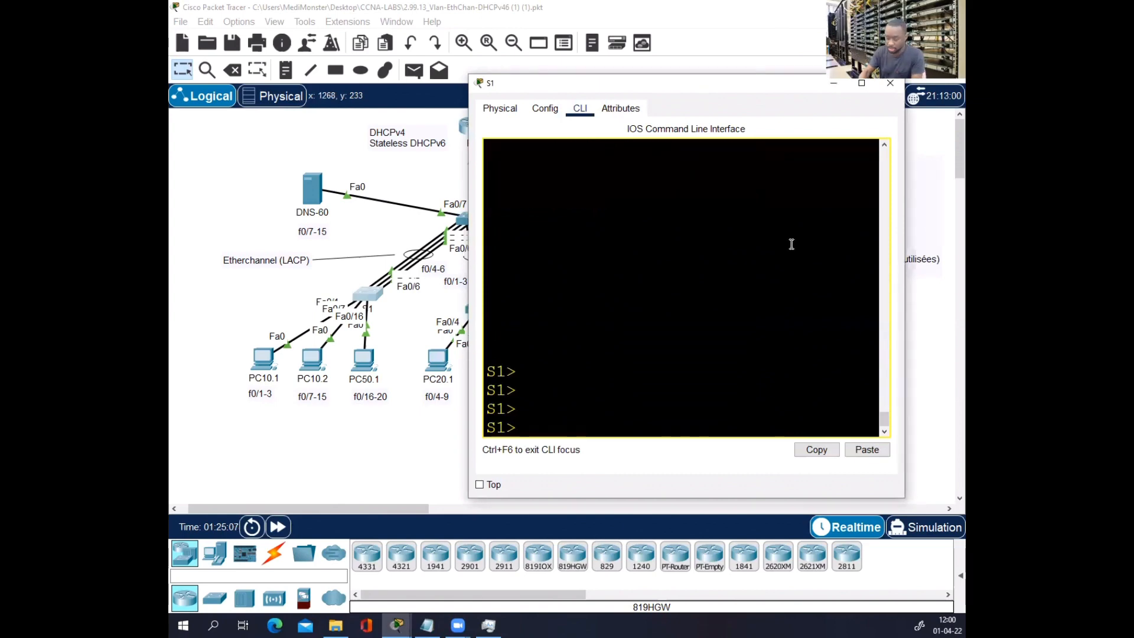
{"action": "type", "text": "en"}
{"action": "key", "text": "Return"}
{"action": "type", "text": "conf t"}
{"action": "key", "text": "Return"}
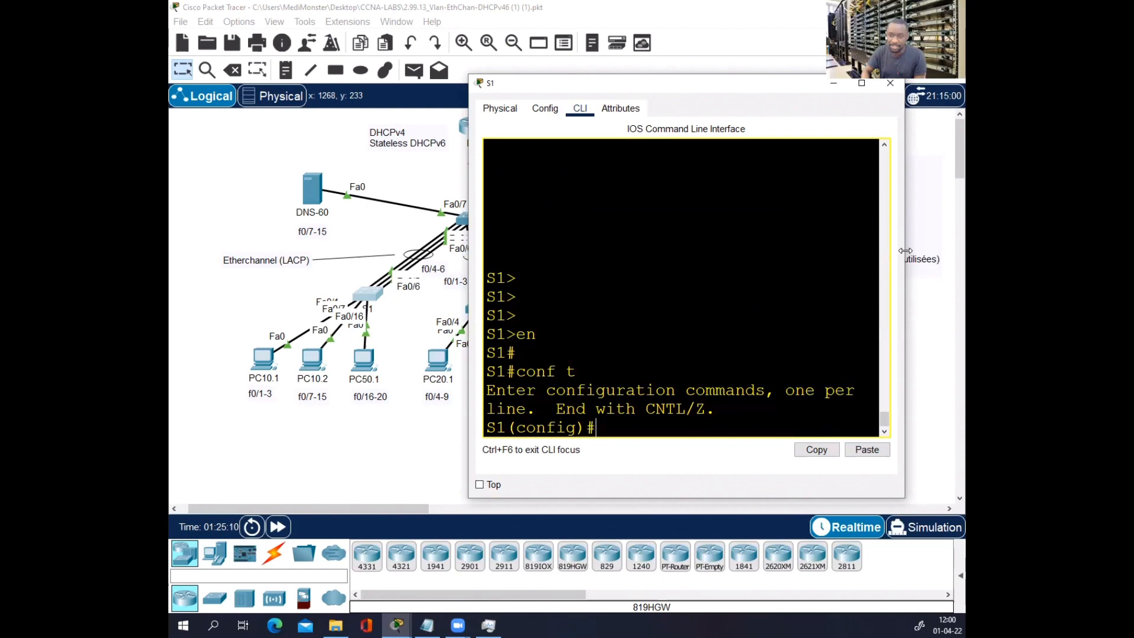
- Set the interface range fa0/1-3 on S1 to switchport mode access
{"action": "left_click_drag", "start_coordinate": [904, 254], "coordinate": [964, 254]}
{"action": "type", "text": "int r"}
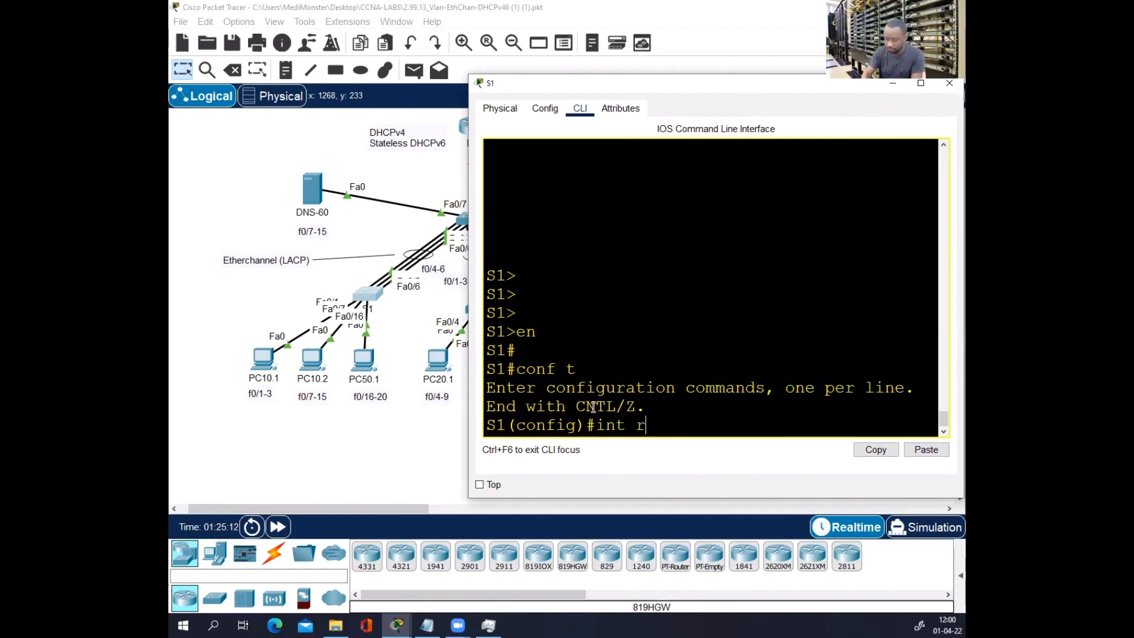
{"action": "type", "text": "an"}
{"action": "key", "text": "Tab"}
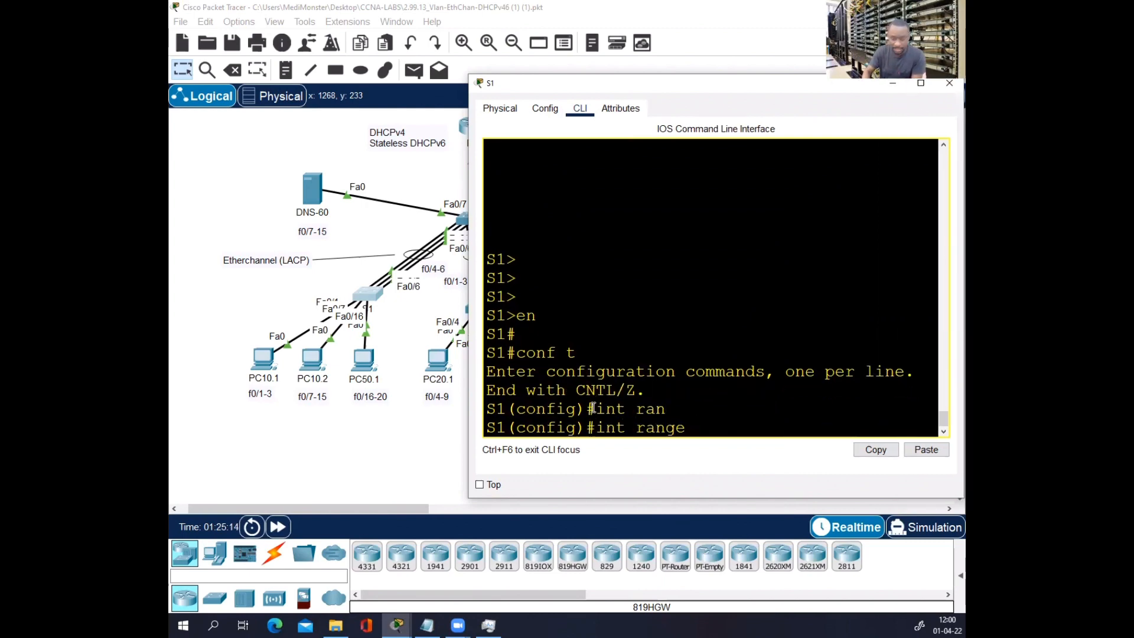
{"action": "type", "text": "fa0/"}
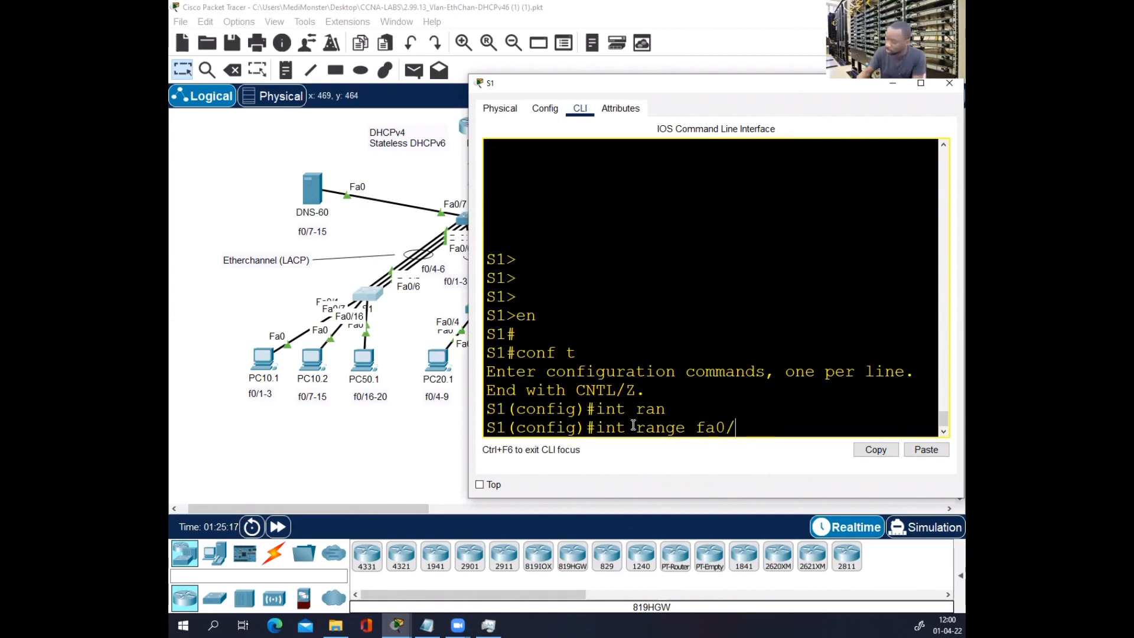
{"action": "type", "text": "1-3"}
{"action": "key", "text": "Return"}
{"action": "type", "text": "s"}
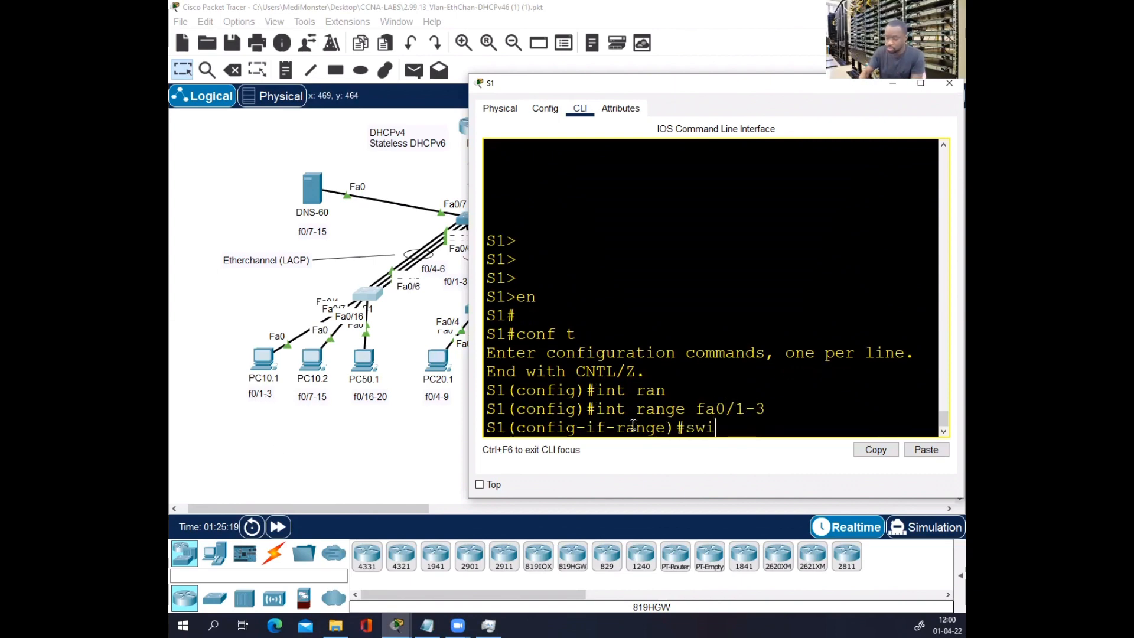
{"action": "type", "text": "wi"}
{"action": "key", "text": "Tab"}
{"action": "type", "text": "moa"}
{"action": "key", "text": "Tab"}
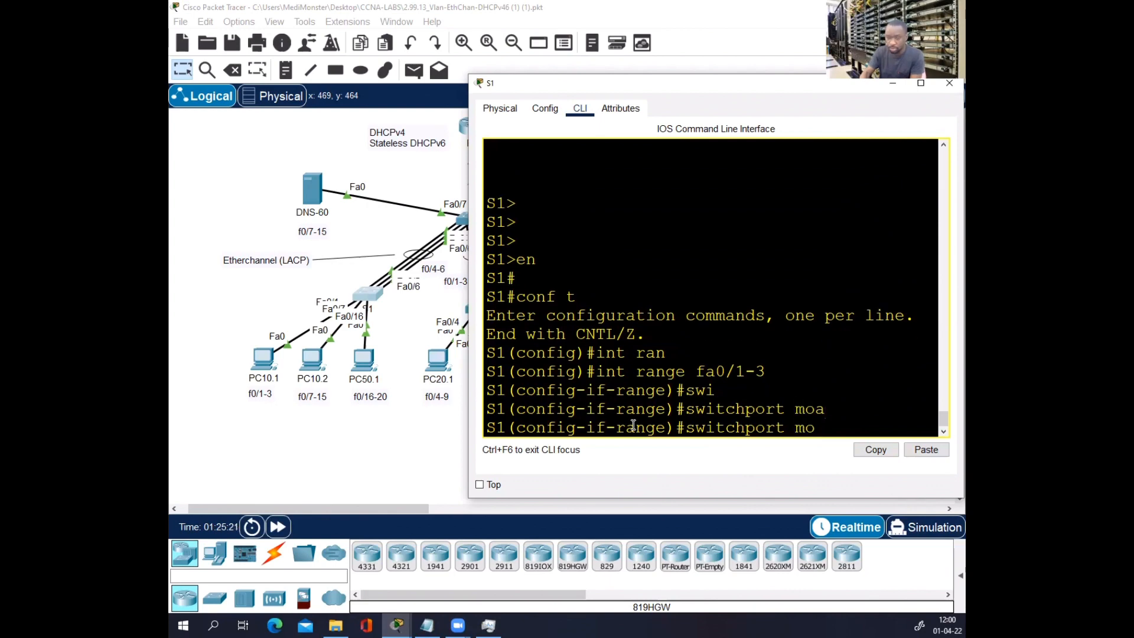
{"action": "type", "text": "d"}
{"action": "key", "text": "Tab"}
{"action": "type", "text": "ac"}
{"action": "key", "text": "Tab"}
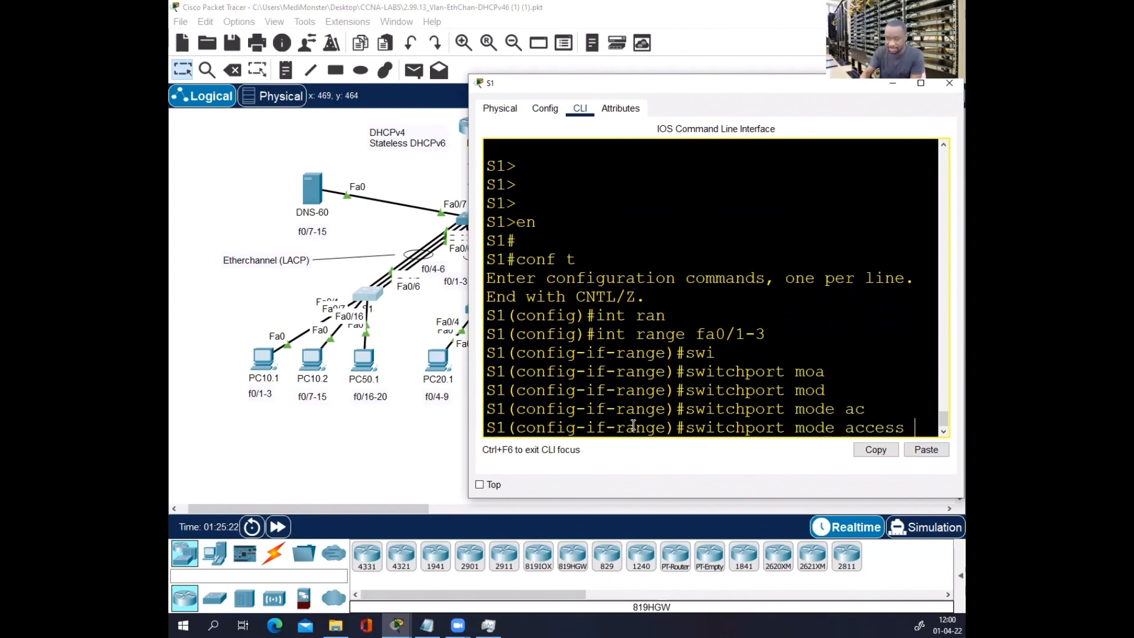
{"action": "key", "text": "Return"}
- Assign S1's fa0/1-3 interface range to access VLAN 10
{"action": "type", "text": "swi"}
{"action": "key", "text": "Tab"}
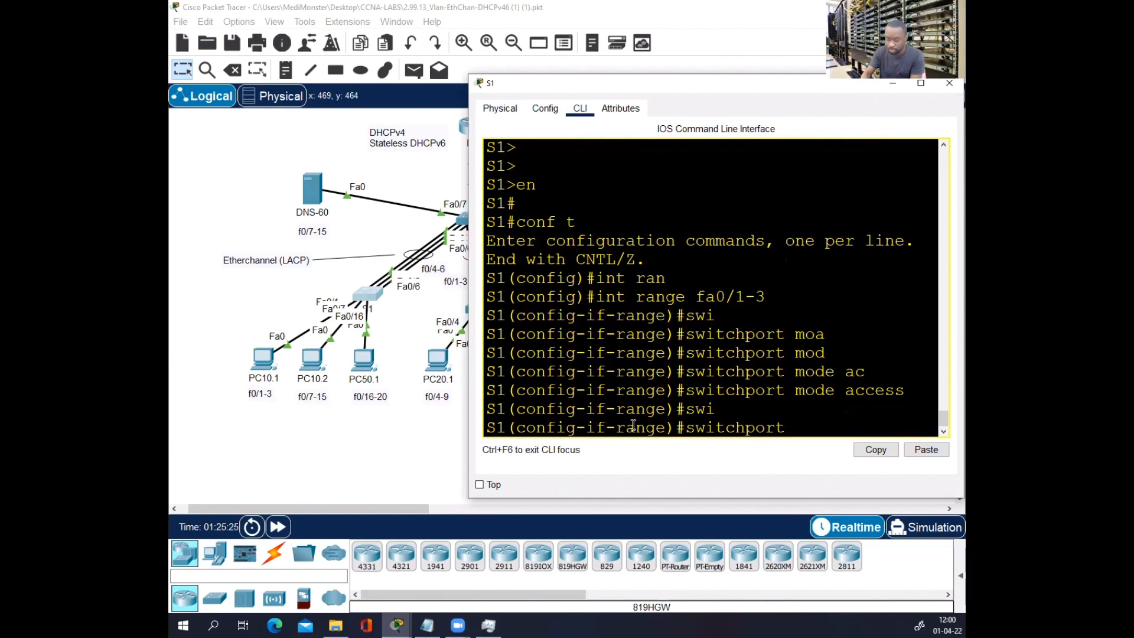
{"action": "type", "text": "ac"}
{"action": "key", "text": "Tab"}
{"action": "type", "text": "v"}
{"action": "key", "text": "Tab"}
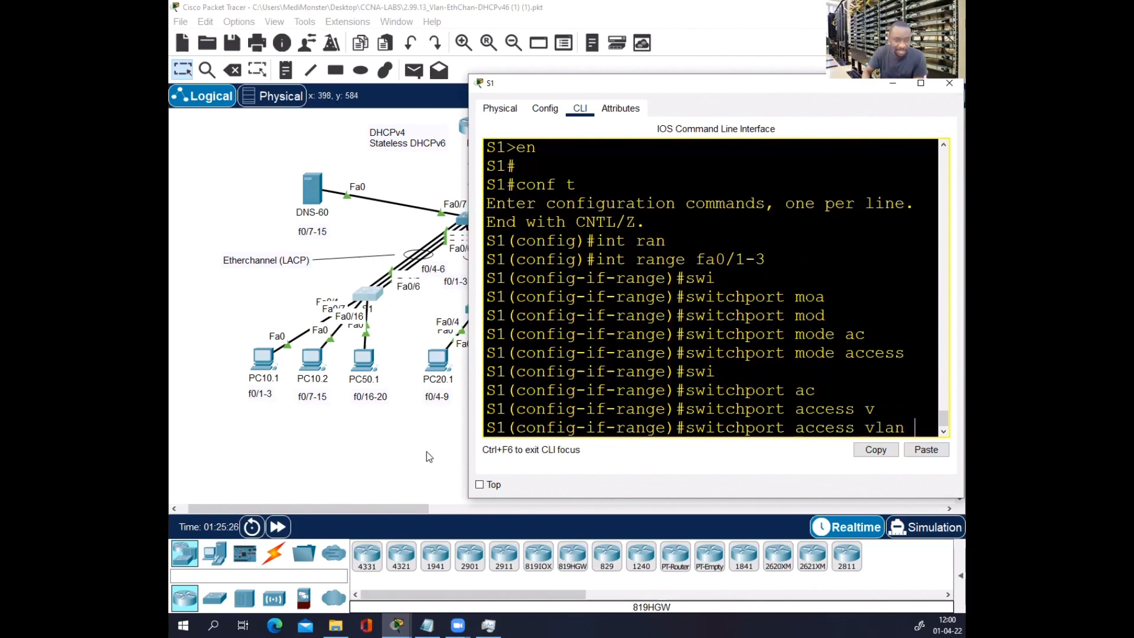
{"action": "type", "text": "10"}
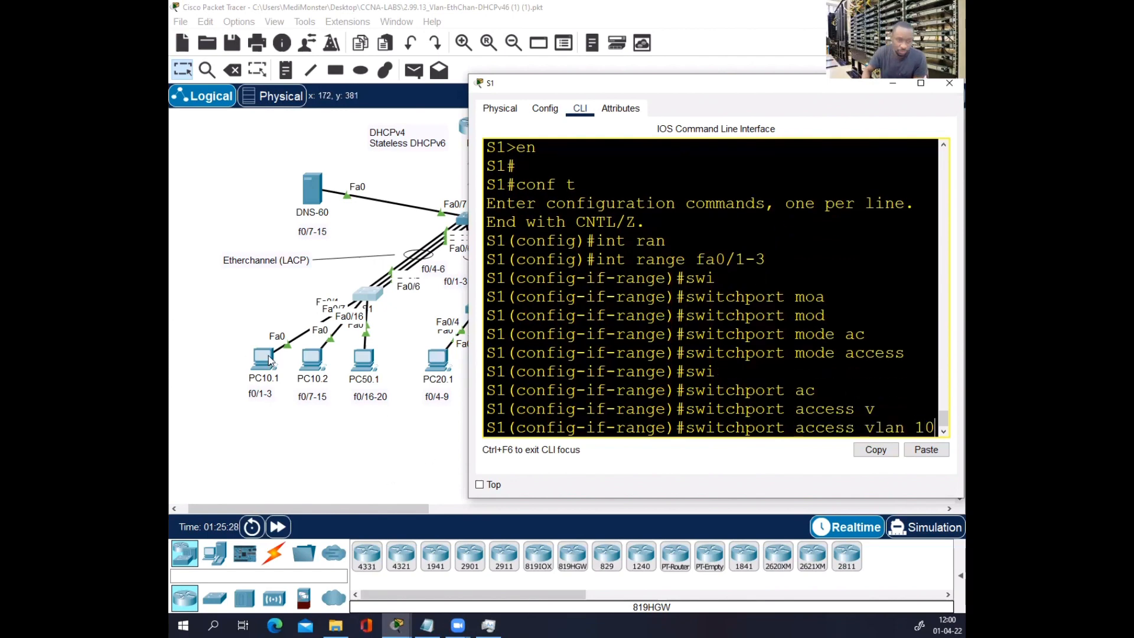
{"action": "key", "text": "Return"}
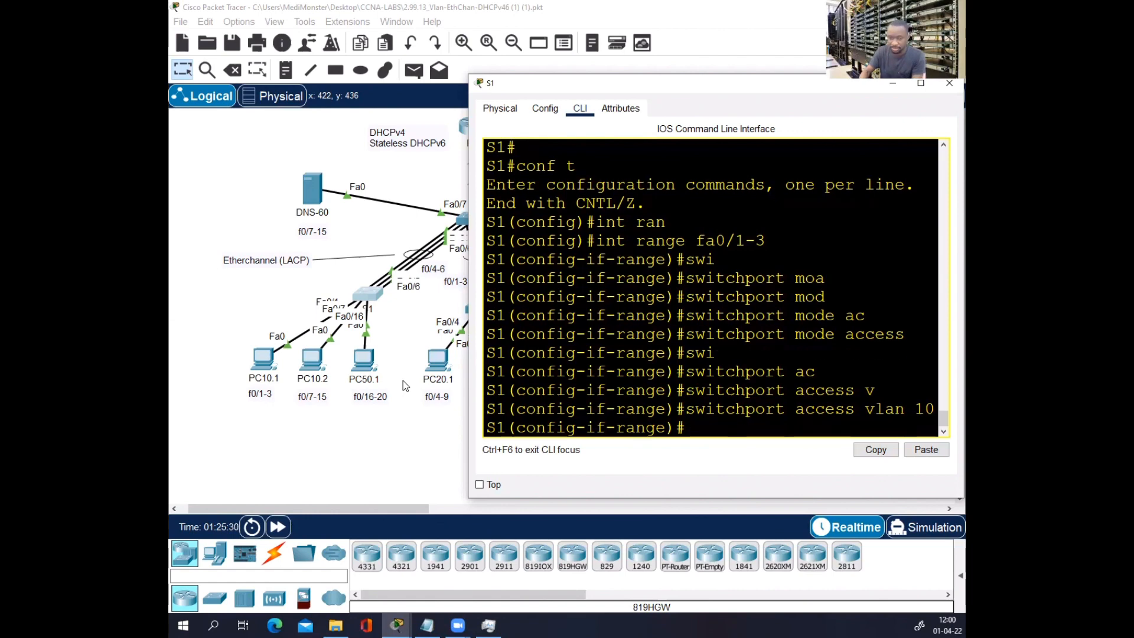
- Enable spanning-tree portfast on S1's fa0/1-3 range and exit to global configuration mode
{"action": "type", "text": "span"}
{"action": "key", "text": "Tab"}
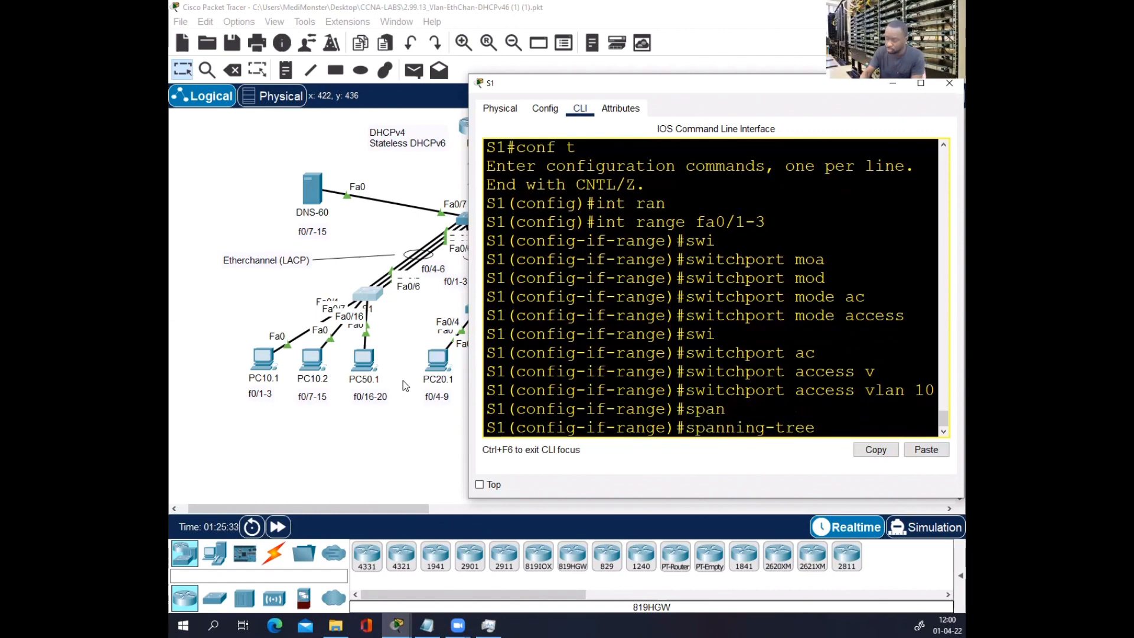
{"action": "type", "text": "po"}
{"action": "key", "text": "Tab"}
{"action": "key", "text": "Return"}
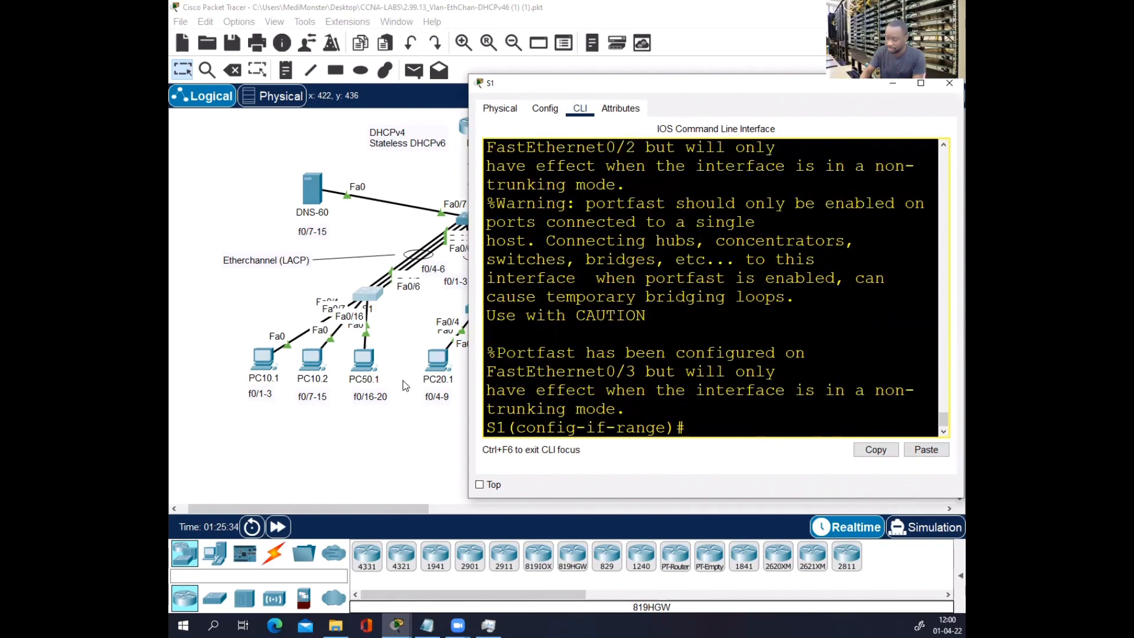
{"action": "key", "text": "Return"}
{"action": "key", "text": "Return"}
{"action": "type", "text": "exi"}
{"action": "key", "text": "Return"}
{"action": "key", "text": "Return"}
{"action": "key", "text": "Return"}
{"action": "key", "text": "Return"}
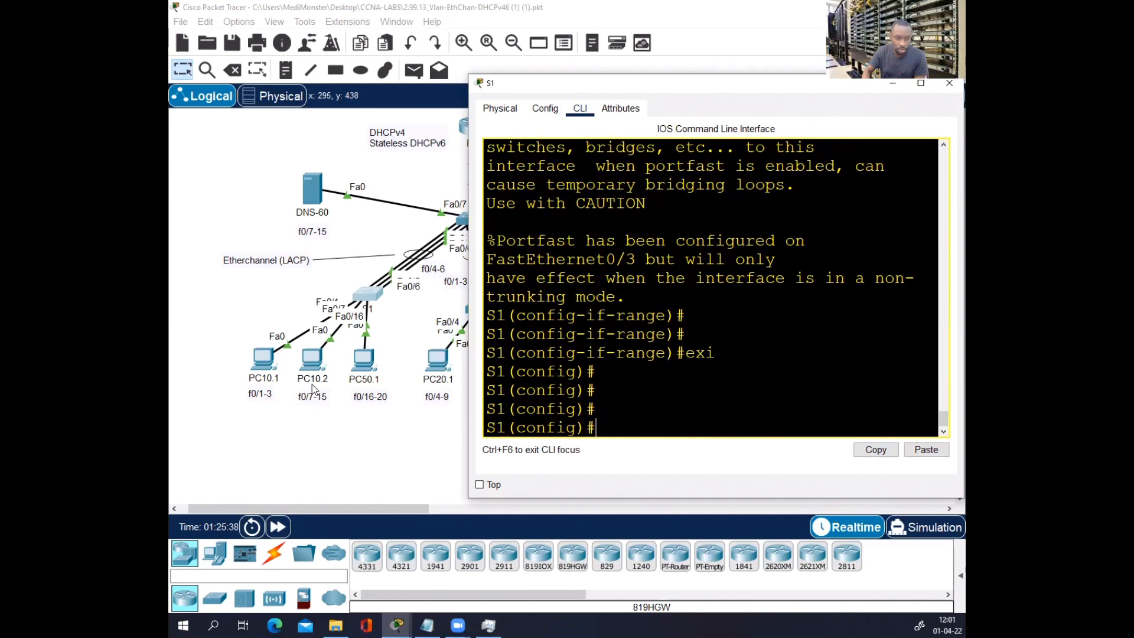
- Set the interface range fa0/7-15 on S1 to switchport mode access
{"action": "type", "text": "int r"}
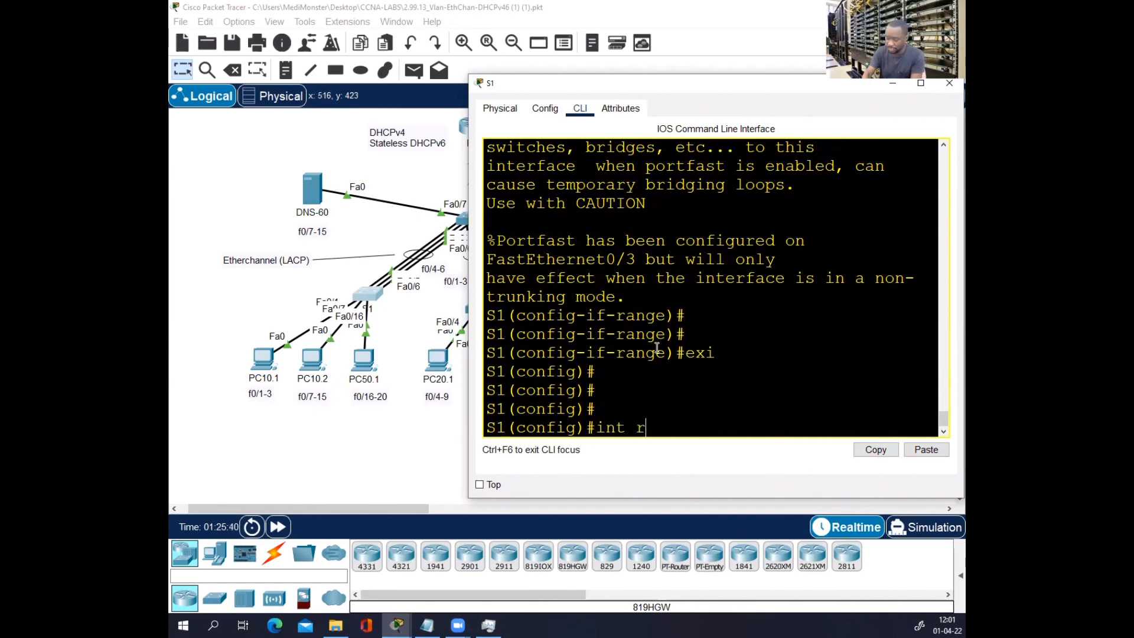
{"action": "type", "text": "an fa"}
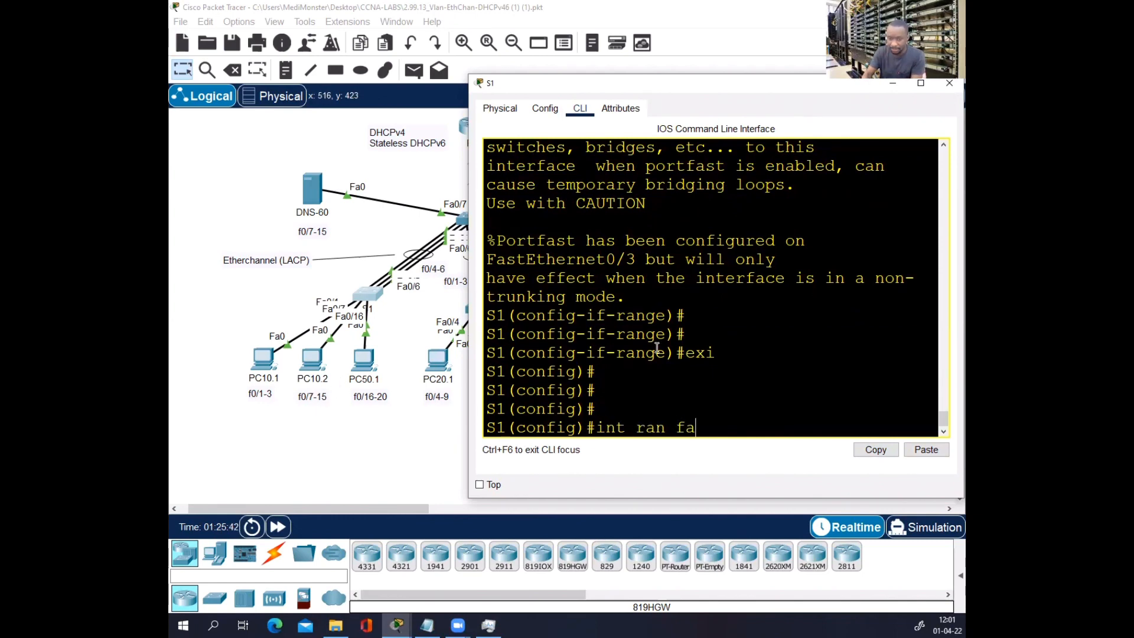
{"action": "type", "text": "0/7"}
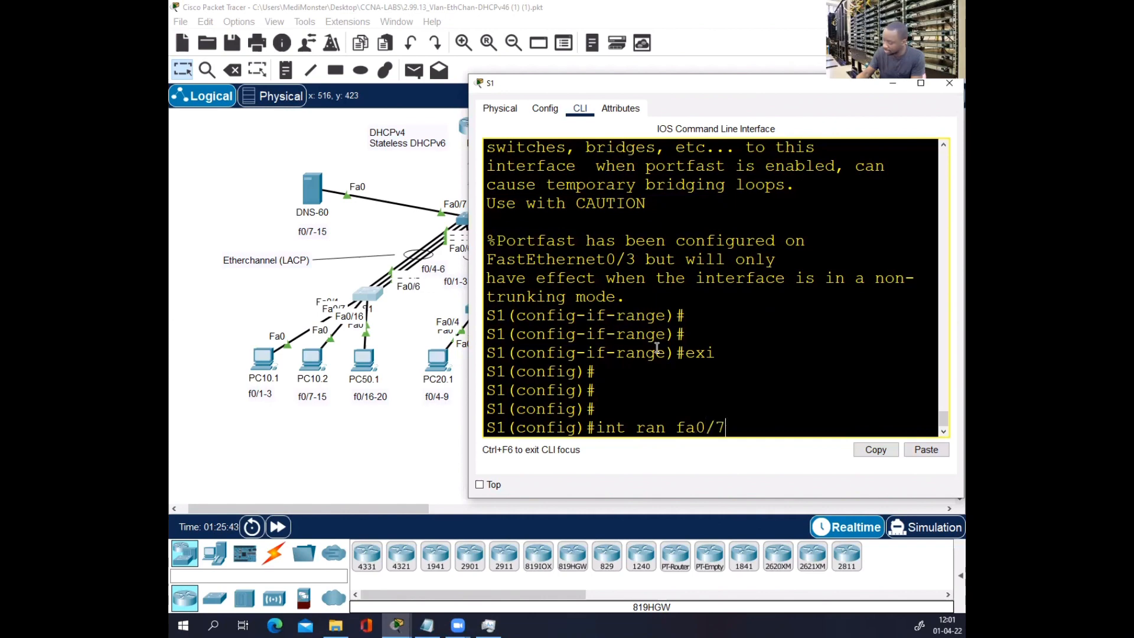
{"action": "type", "text": "-15"}
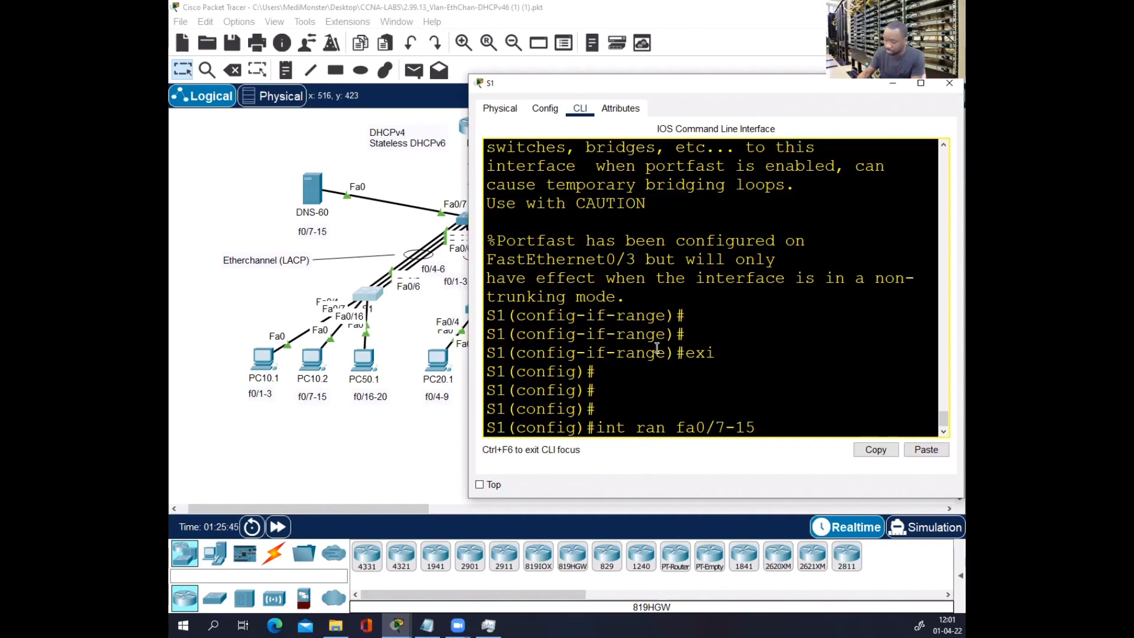
{"action": "key", "text": "Return"}
{"action": "type", "text": "swi"}
{"action": "key", "text": "Tab"}
{"action": "type", "text": "mo"}
{"action": "key", "text": "Tab"}
{"action": "type", "text": "a"}
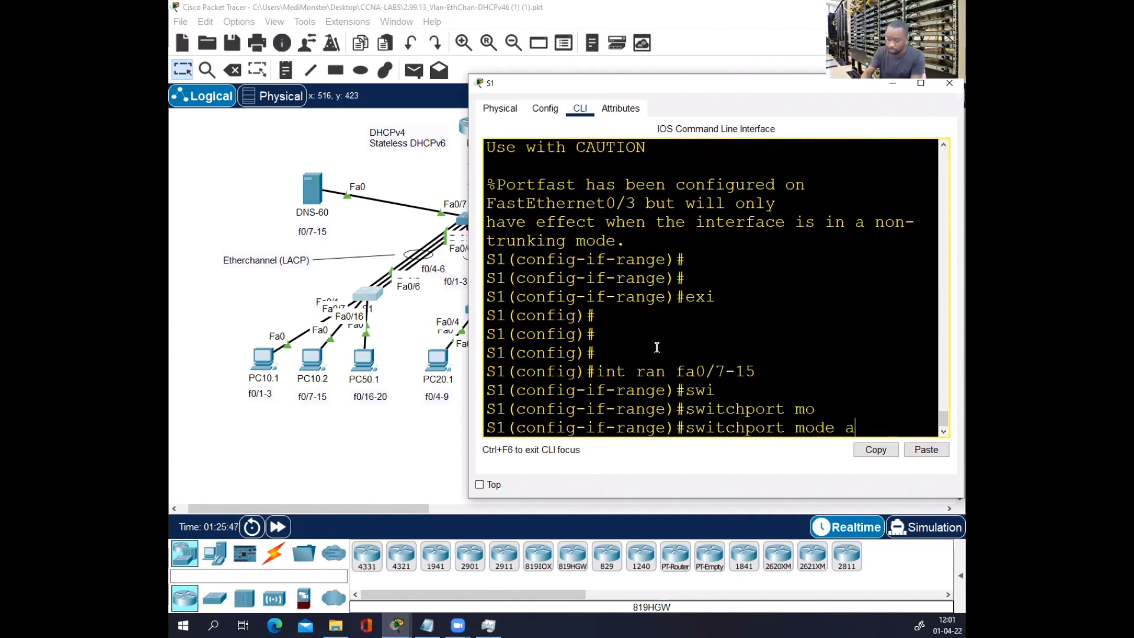
{"action": "type", "text": "c"}
{"action": "key", "text": "Tab"}
{"action": "key", "text": "Return"}
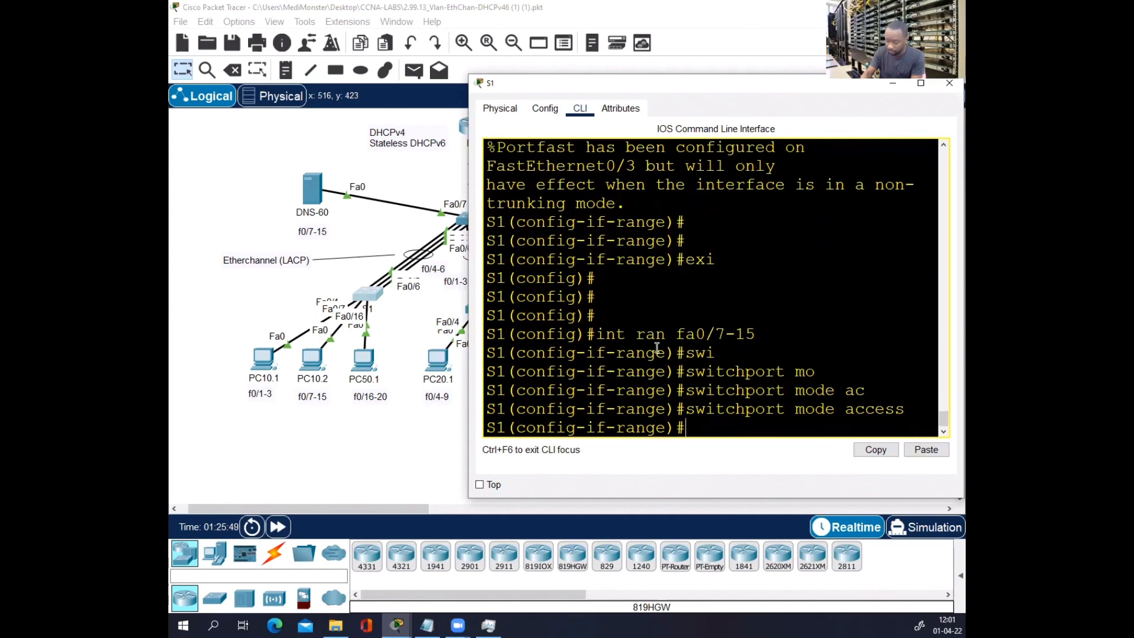
- Assign the Fa0/7-15 interface range on S1 to access VLAN 10
{"action": "type", "text": "swi"}
{"action": "key", "text": "Tab"}
{"action": "type", "text": "mo"}
{"action": "key", "text": "Tab"}
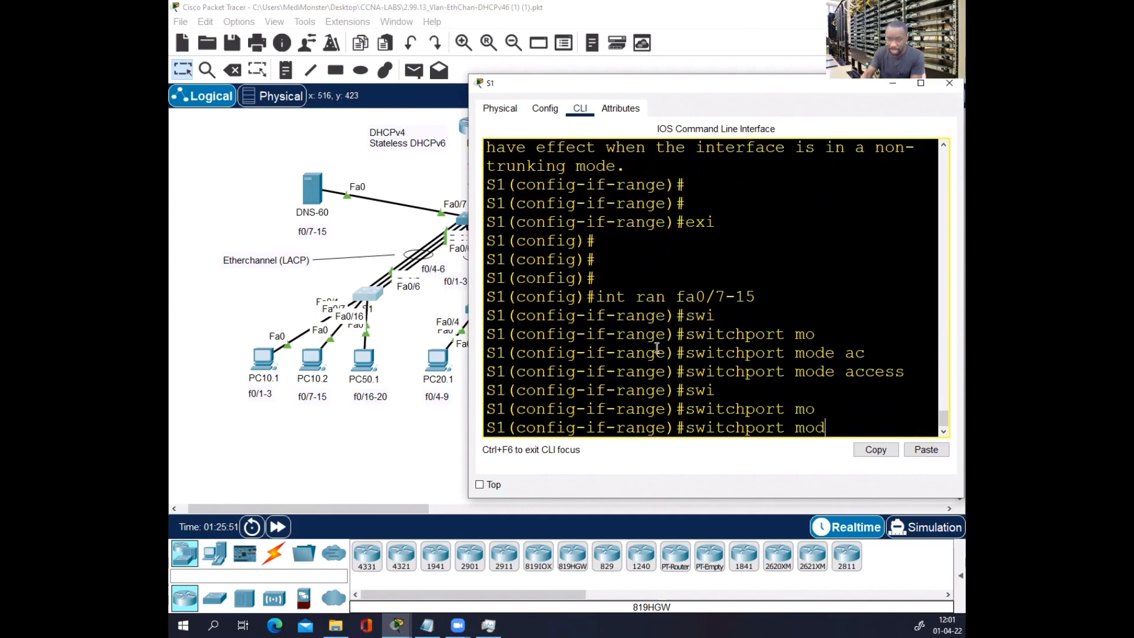
{"action": "key", "text": "BackSpace"}
{"action": "key", "text": "BackSpace"}
{"action": "key", "text": "BackSpace"}
{"action": "type", "text": "ac"}
{"action": "key", "text": "Tab"}
{"action": "type", "text": "v"}
{"action": "key", "text": "Tab"}
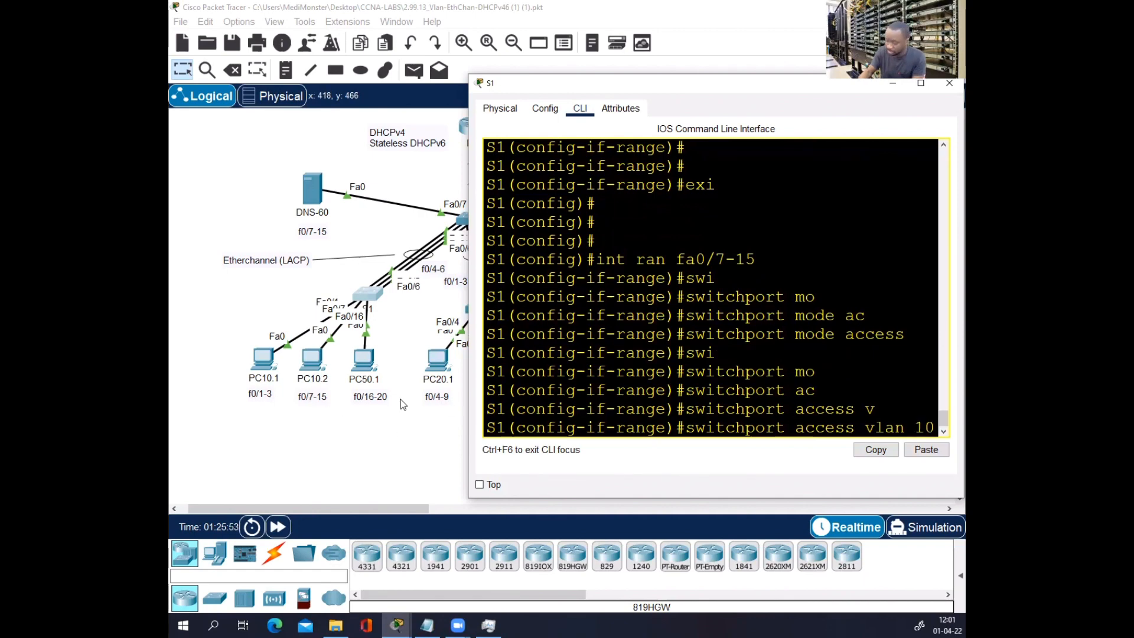
{"action": "type", "text": "10"}
{"action": "key", "text": "Return"}
{"action": "key", "text": "Return"}
{"action": "key", "text": "Return"}
{"action": "key", "text": "Return"}
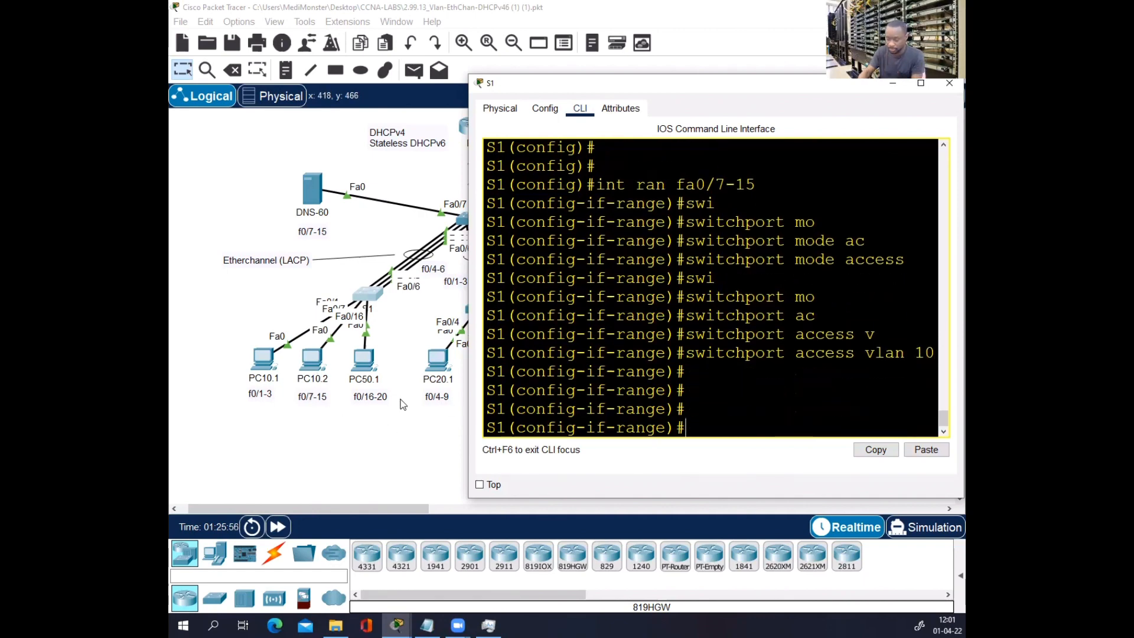
- Leave configuration mode on S1 and close its device window
{"action": "type", "text": "end"}
{"action": "key", "text": "Return"}
{"action": "key", "text": "Return"}
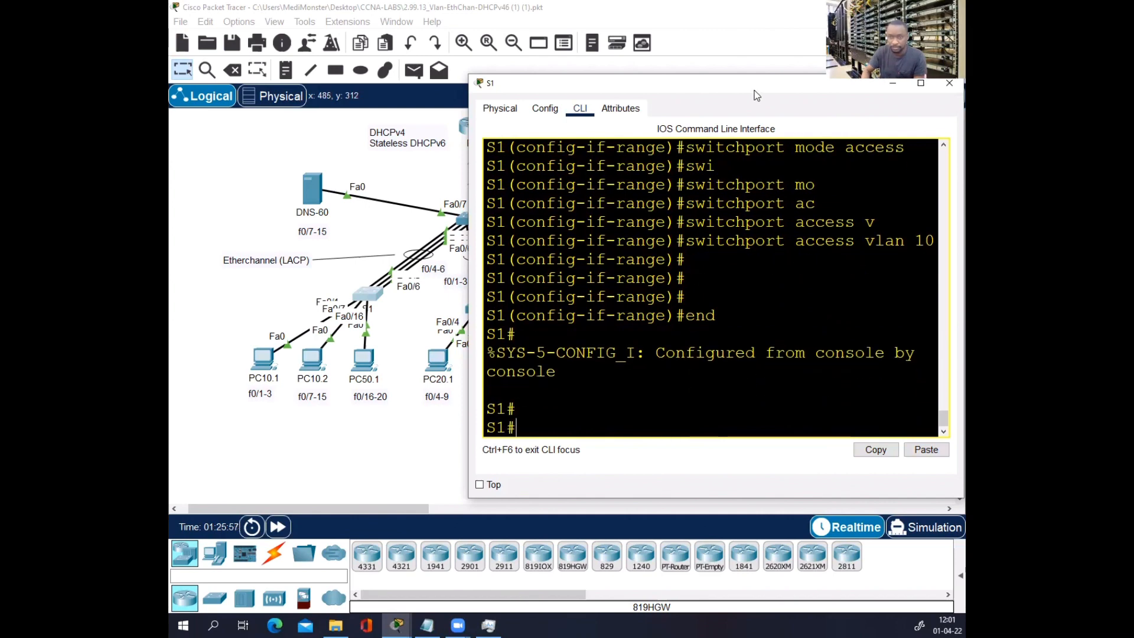
{"action": "left_click_drag", "start_coordinate": [756, 93], "coordinate": [623, 173]}
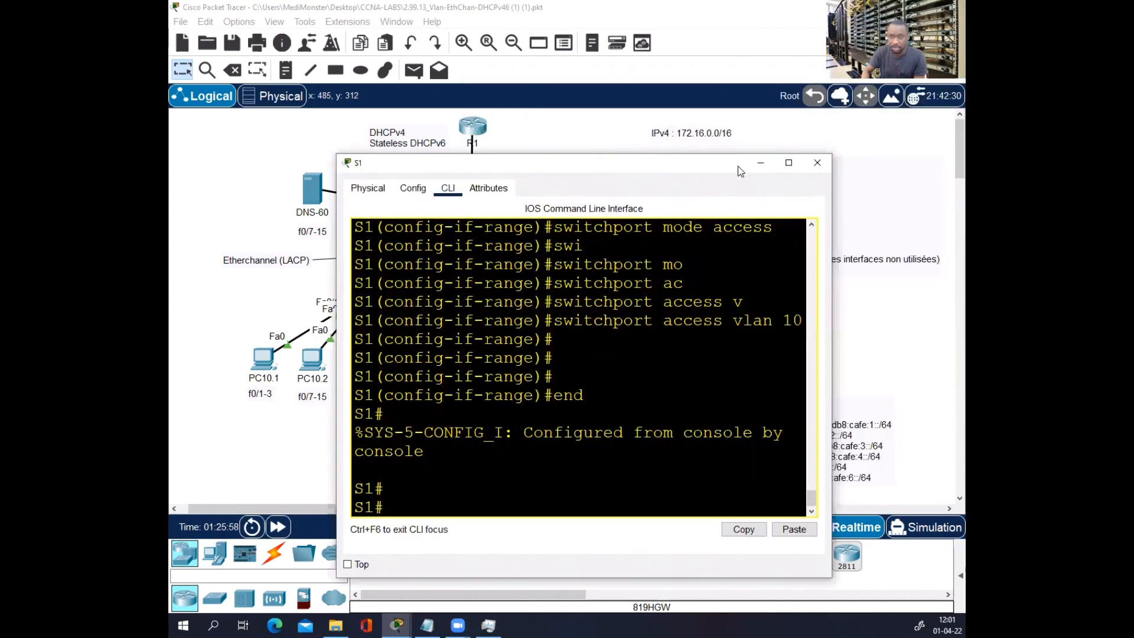
{"action": "left_click", "coordinate": [815, 164]}
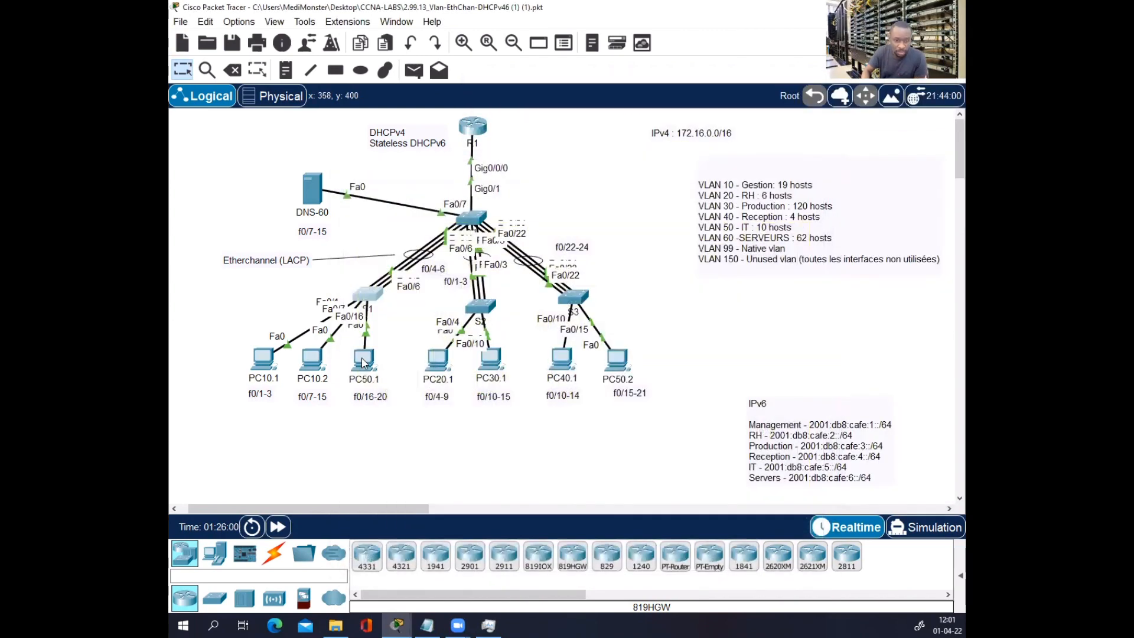
- Reopen the S1 console, enter global configuration mode and select the interface range fa0/16-20
{"action": "left_click", "coordinate": [368, 296]}
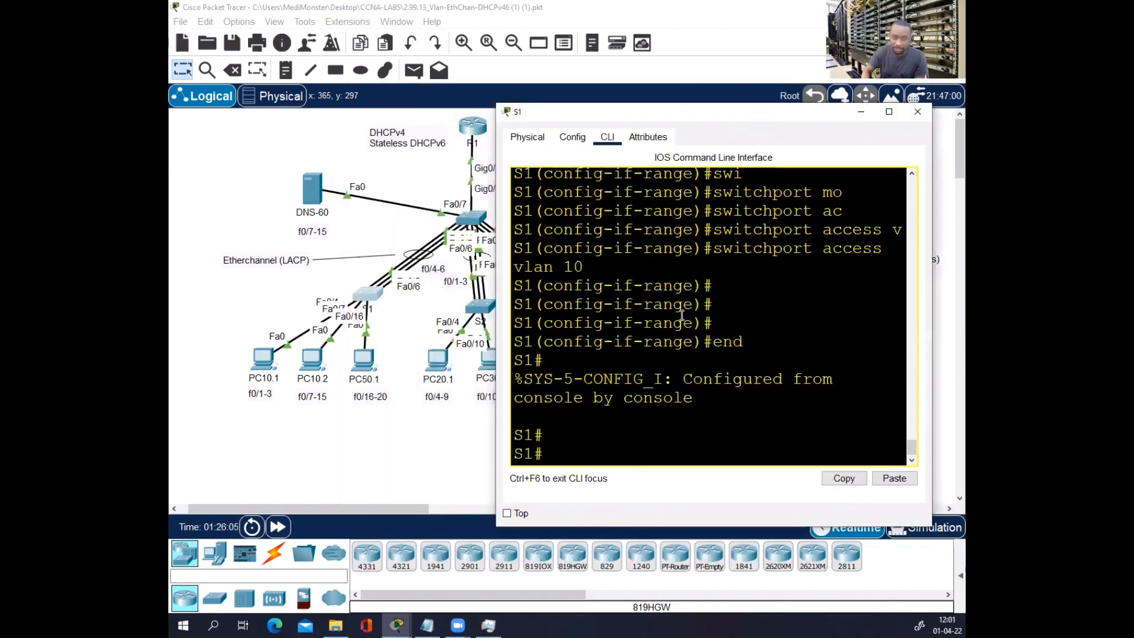
{"action": "type", "text": "conf t"}
{"action": "key", "text": "Return"}
{"action": "key", "text": "Return"}
{"action": "type", "text": "ig)#i"}
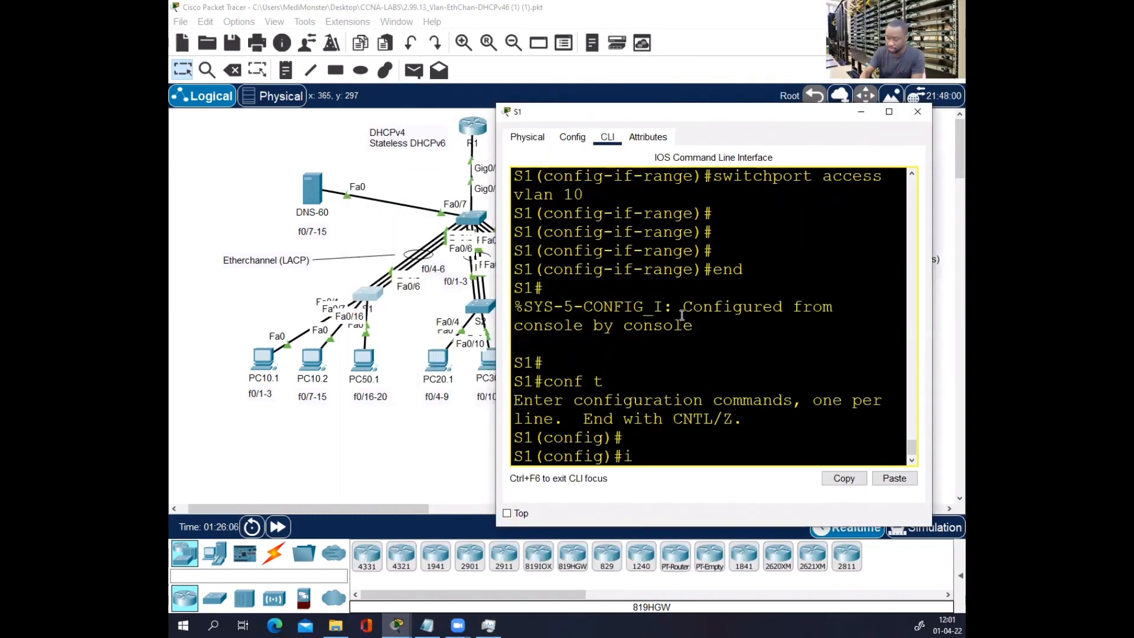
{"action": "type", "text": "nt ran fa0/16-2"}
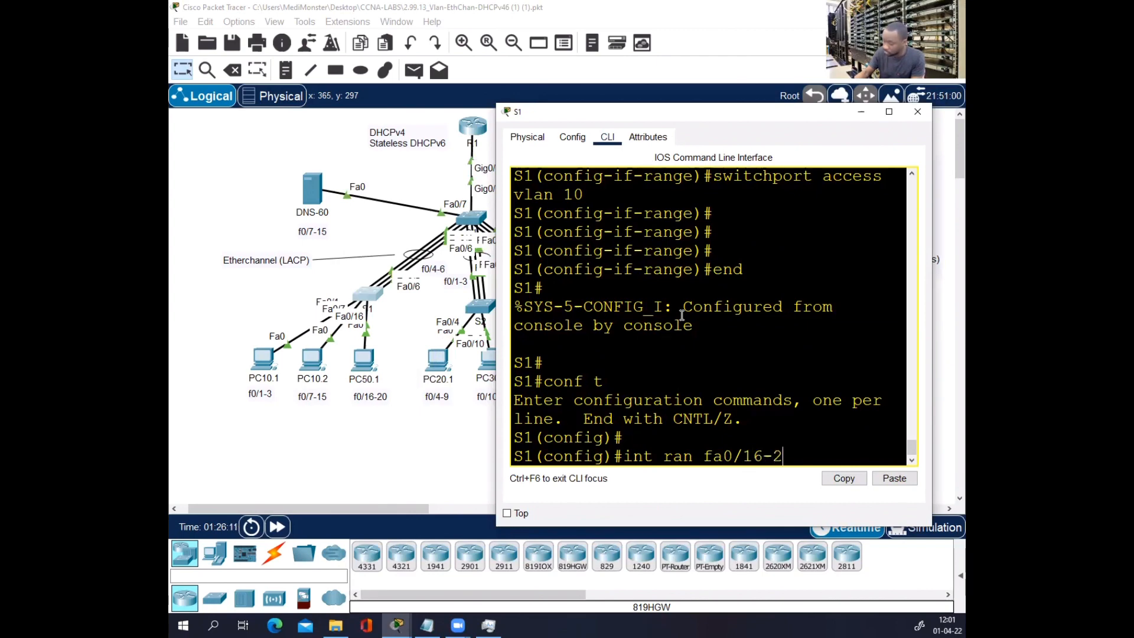
{"action": "type", "text": "0"}
{"action": "key", "text": "Return"}
- Set the Fa0/16-20 interface range on S1 to switchport mode access
{"action": "type", "text": "swi"}
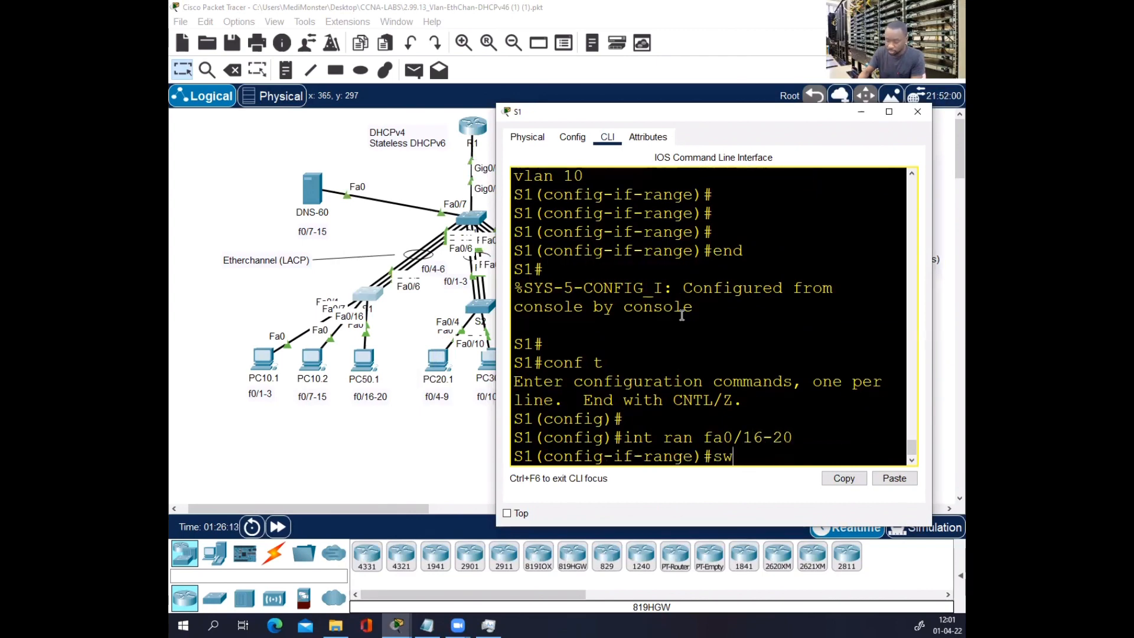
{"action": "key", "text": "Tab"}
{"action": "type", "text": "m"}
{"action": "key", "text": "Tab"}
{"action": "type", "text": "ac"}
{"action": "key", "text": "Tab"}
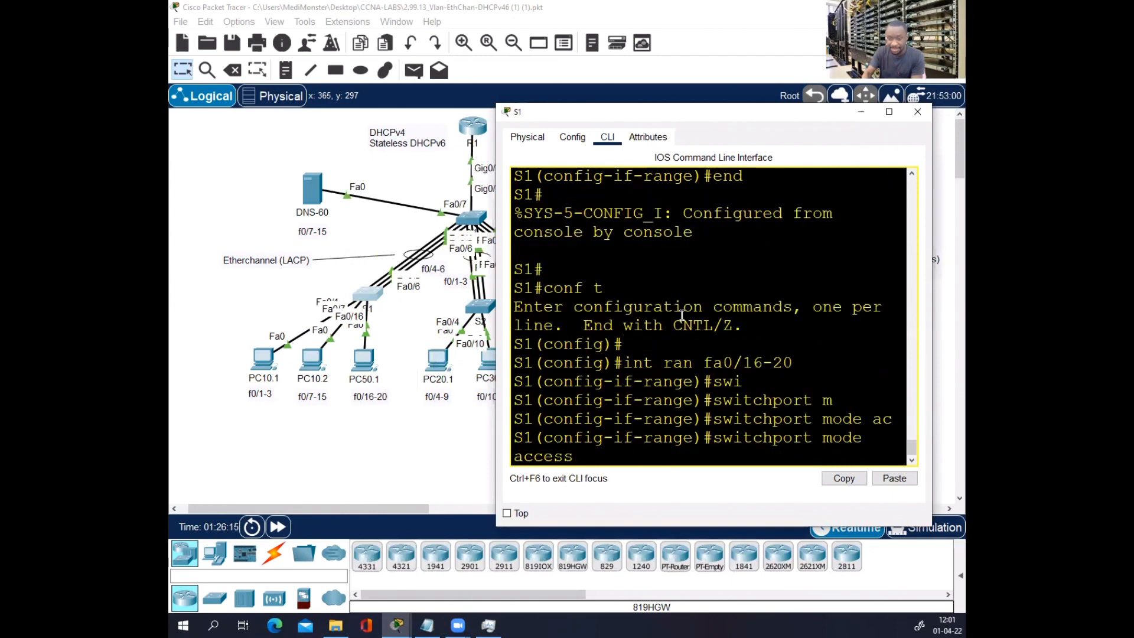
{"action": "key", "text": "Return"}
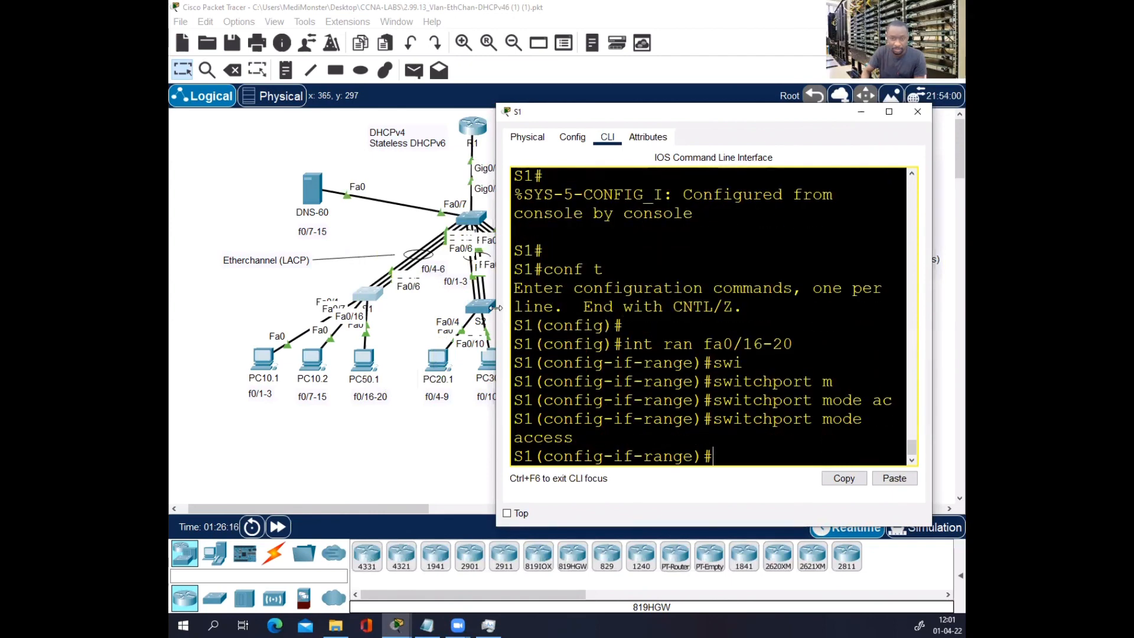
- Assign S1's Fa0/16-20 interface range to access VLAN 50
{"action": "left_click_drag", "start_coordinate": [436, 300], "coordinate": [437, 299]}
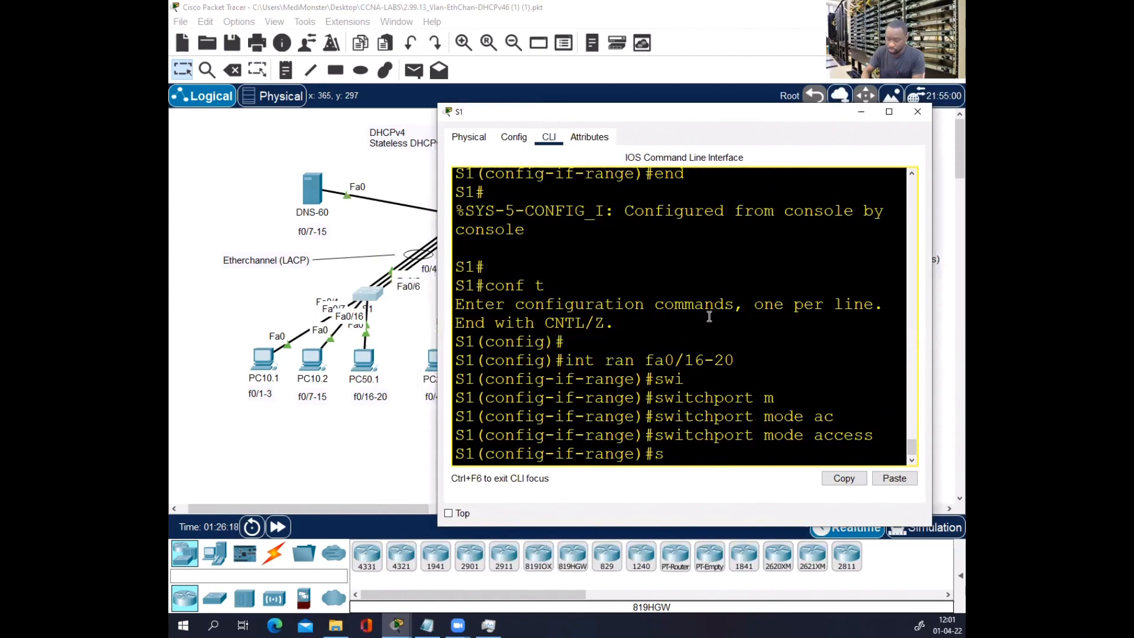
{"action": "type", "text": "swi"}
{"action": "key", "text": "Tab"}
{"action": "type", "text": "a"}
{"action": "type", "text": "c"}
{"action": "key", "text": "Tab"}
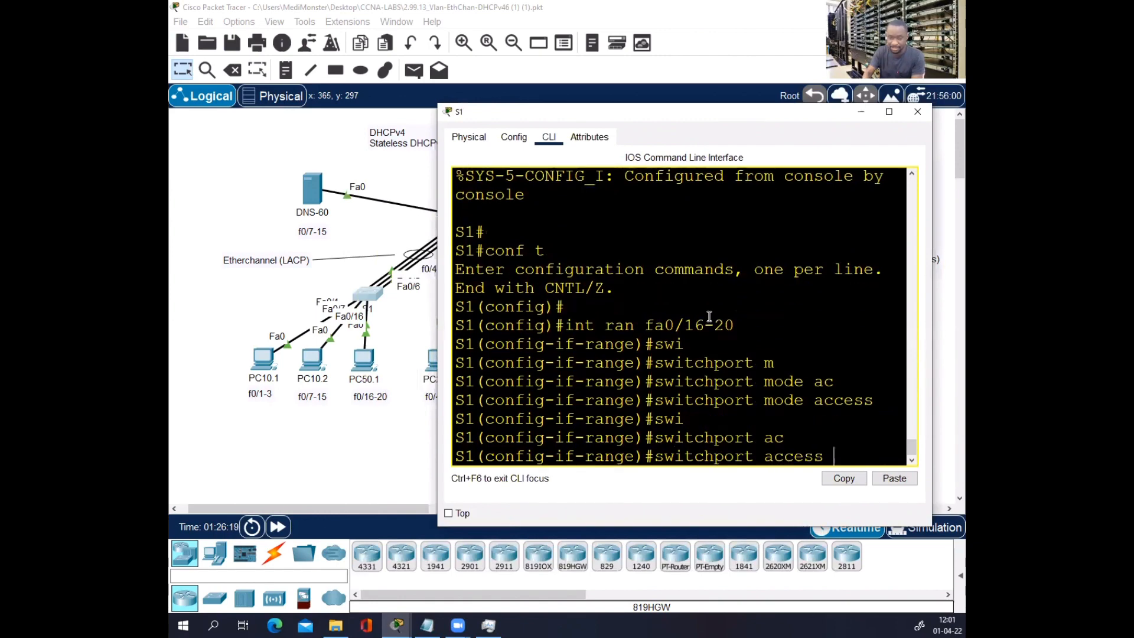
{"action": "type", "text": "v"}
{"action": "key", "text": "Tab"}
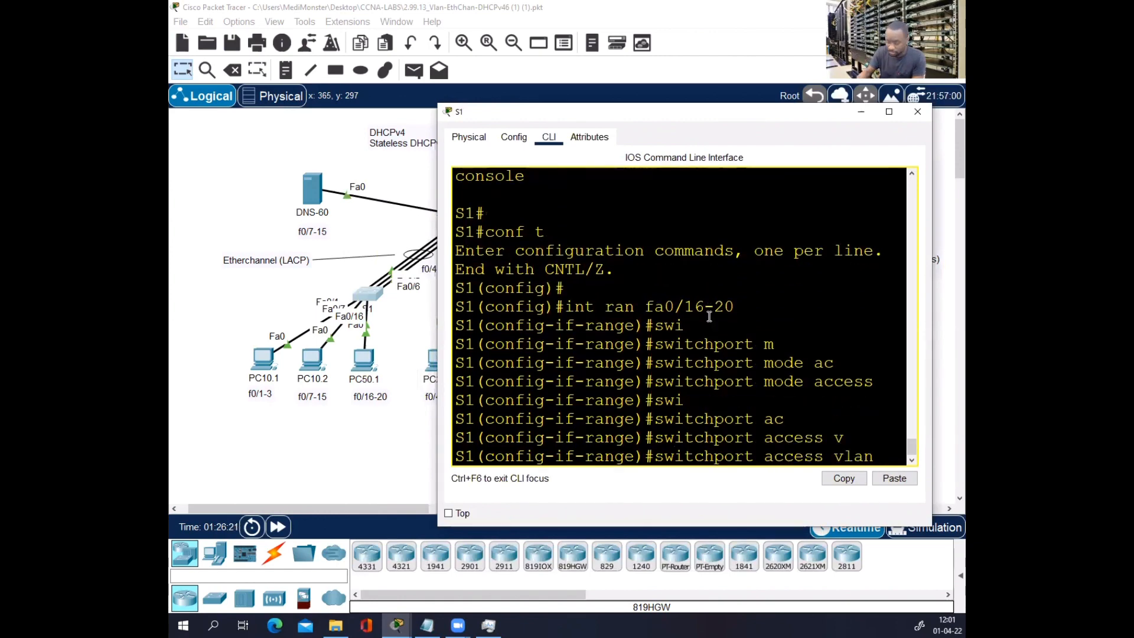
{"action": "type", "text": "50"}
{"action": "key", "text": "Return"}
{"action": "key", "text": "Return"}
- Enable spanning-tree PortFast on S1's Fa0/16-20 interface range
{"action": "type", "text": "span"}
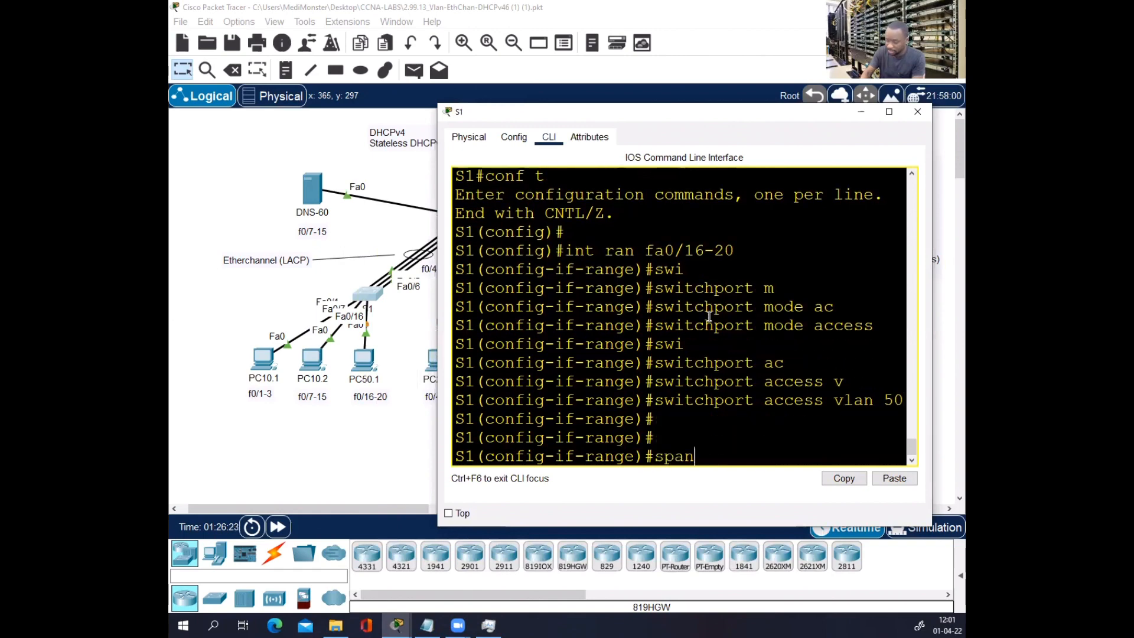
{"action": "key", "text": "Tab"}
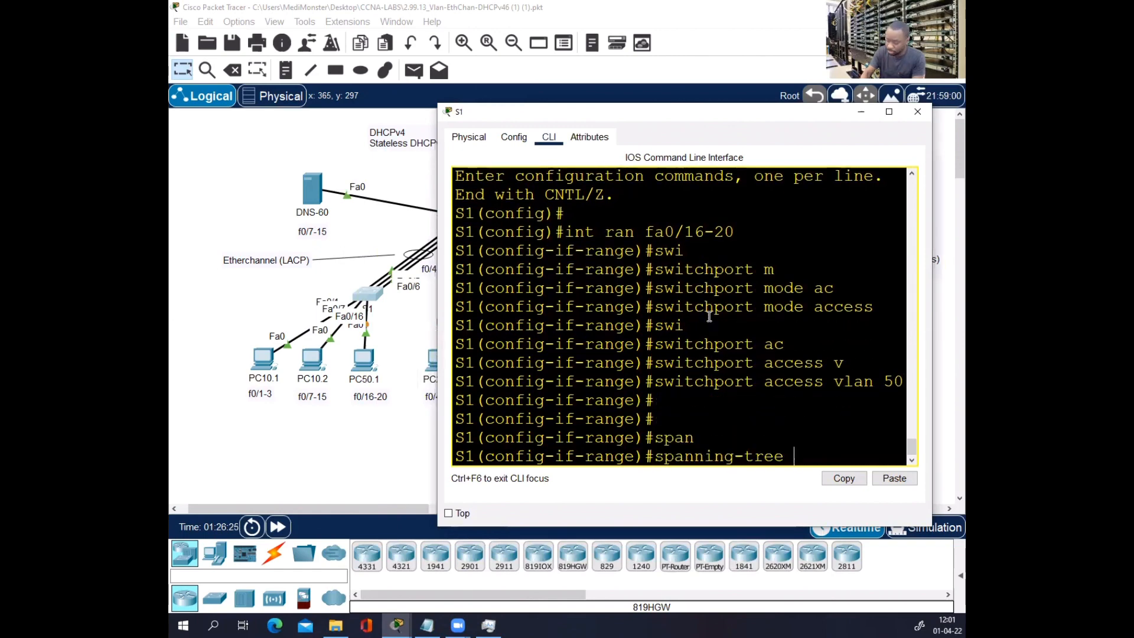
{"action": "type", "text": "po"}
{"action": "key", "text": "Tab"}
{"action": "key", "text": "Return"}
{"action": "key", "text": "Return"}
{"action": "key", "text": "Return"}
- Save the running configuration of S1 from the interface range mode and close the device window
{"action": "type", "text": "do wr"}
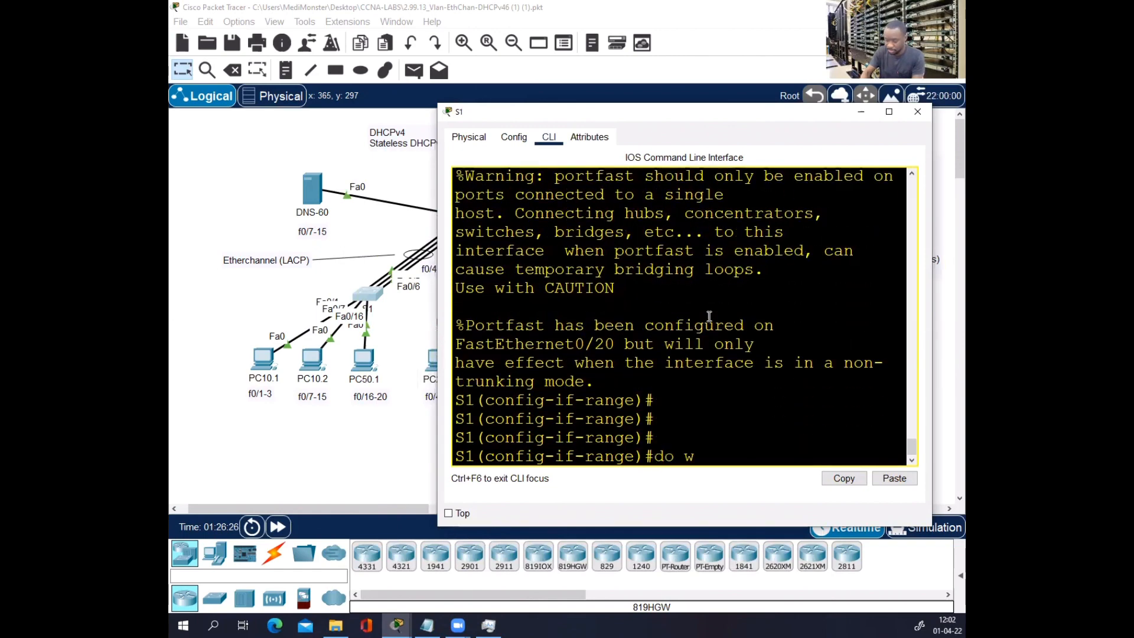
{"action": "key", "text": "Return"}
{"action": "left_click", "coordinate": [917, 111]}
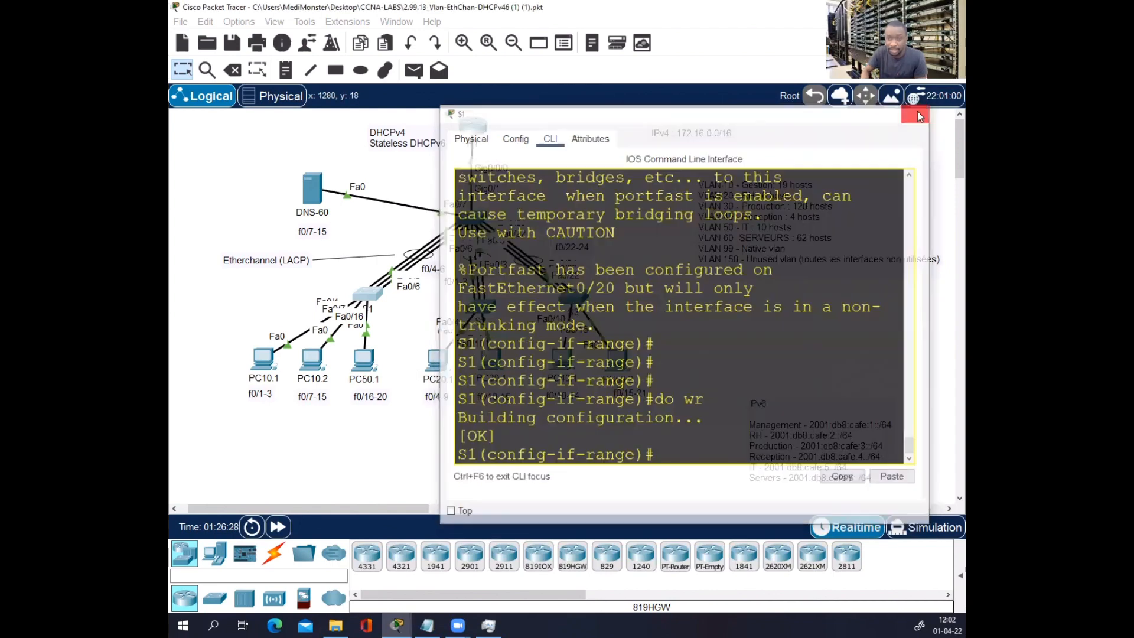
- Request a new IPv4 configuration through DHCP on PC10.1 by switching to static and back, and close its window
{"action": "left_click", "coordinate": [260, 359]}
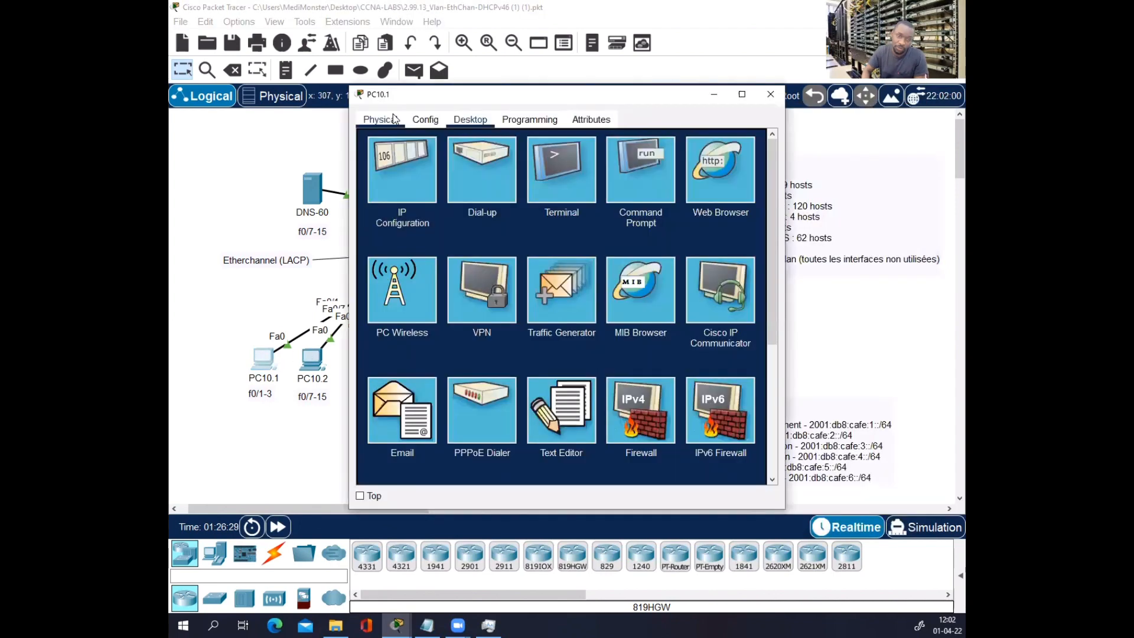
{"action": "left_click", "coordinate": [511, 180]}
{"action": "left_click", "coordinate": [503, 194]}
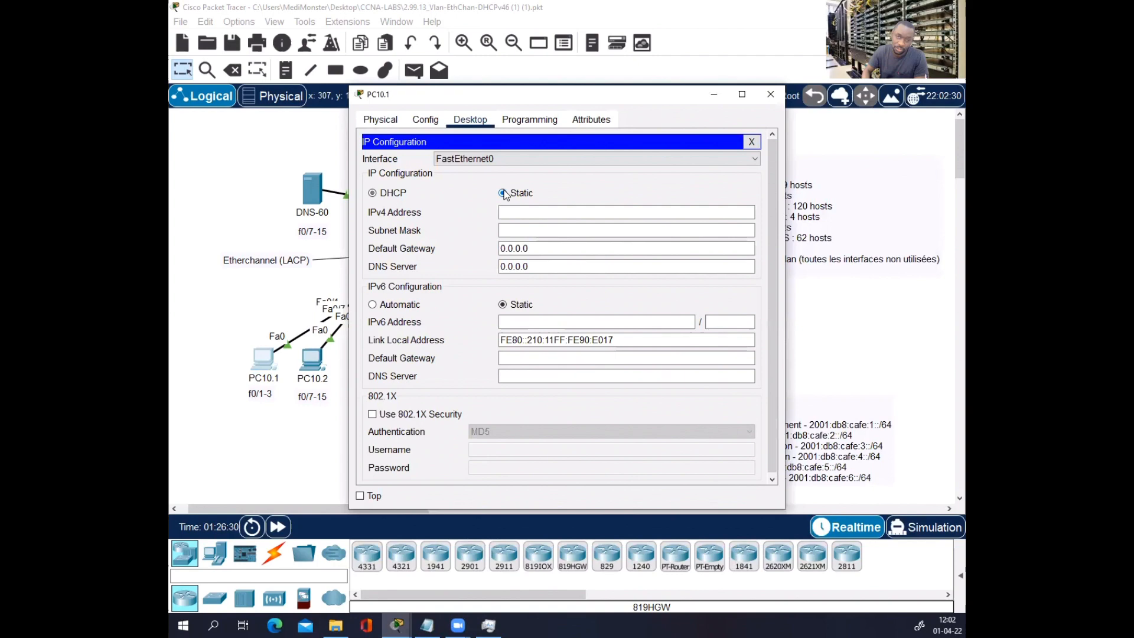
{"action": "left_click", "coordinate": [372, 195]}
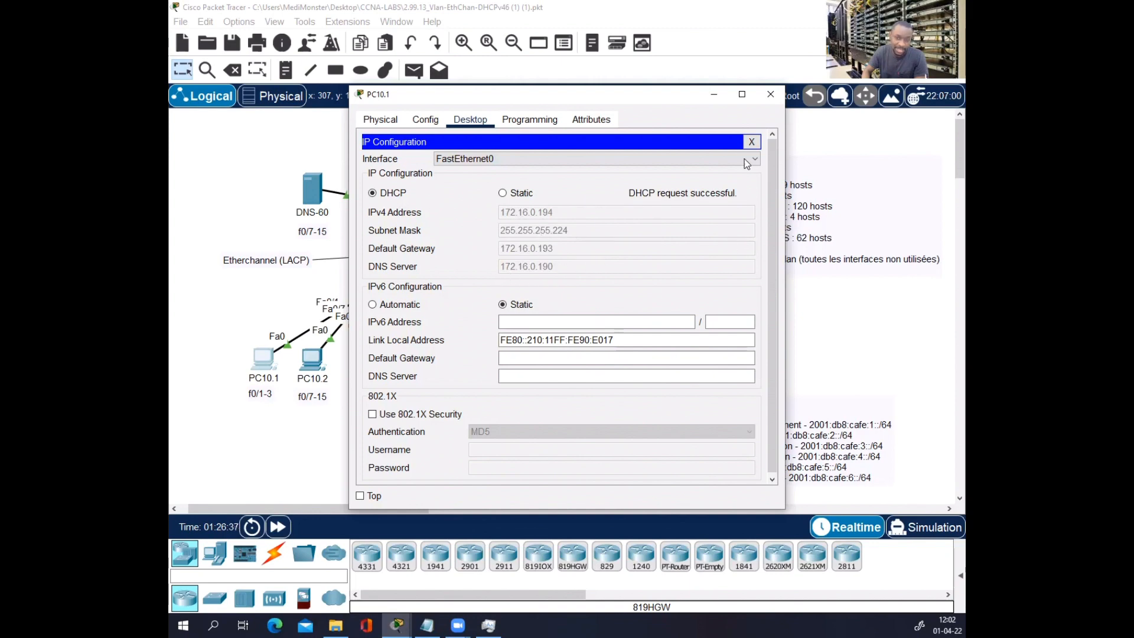
{"action": "left_click", "coordinate": [770, 96]}
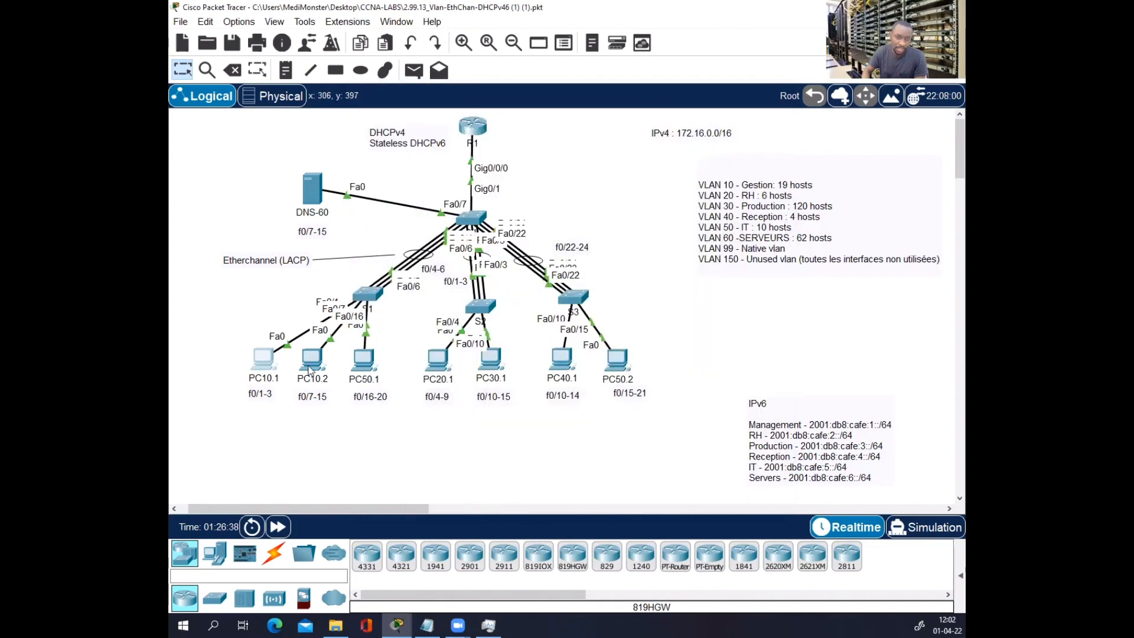
- Set PC10.2's IPv4 configuration to DHCP and close its window
{"action": "left_click", "coordinate": [312, 357]}
{"action": "left_click", "coordinate": [470, 120]}
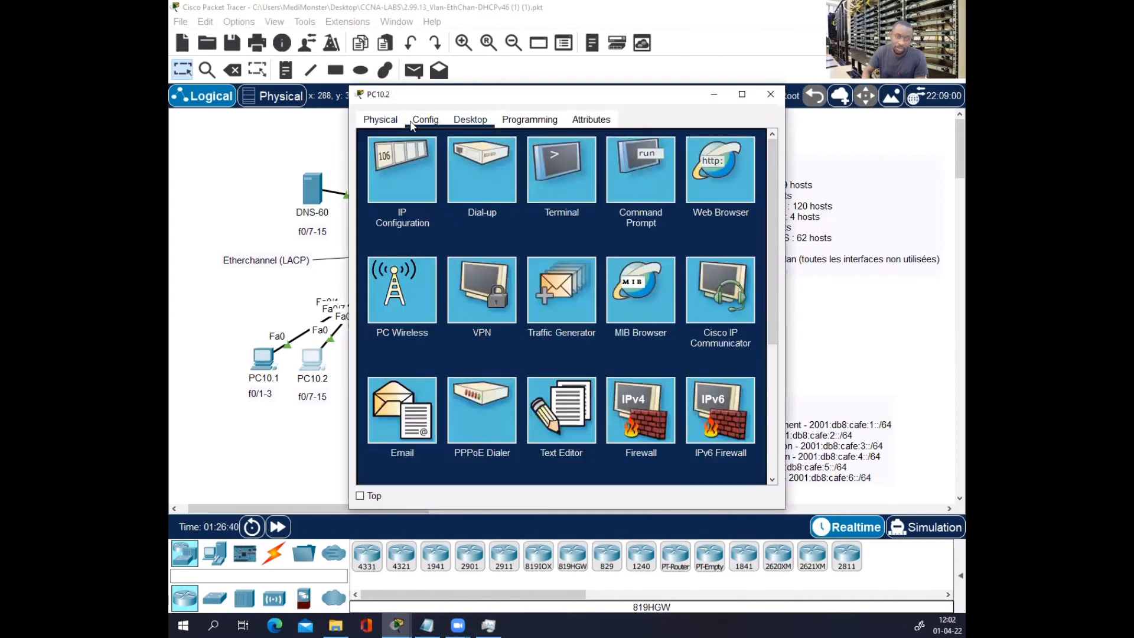
{"action": "left_click", "coordinate": [402, 162]}
{"action": "left_click", "coordinate": [372, 194]}
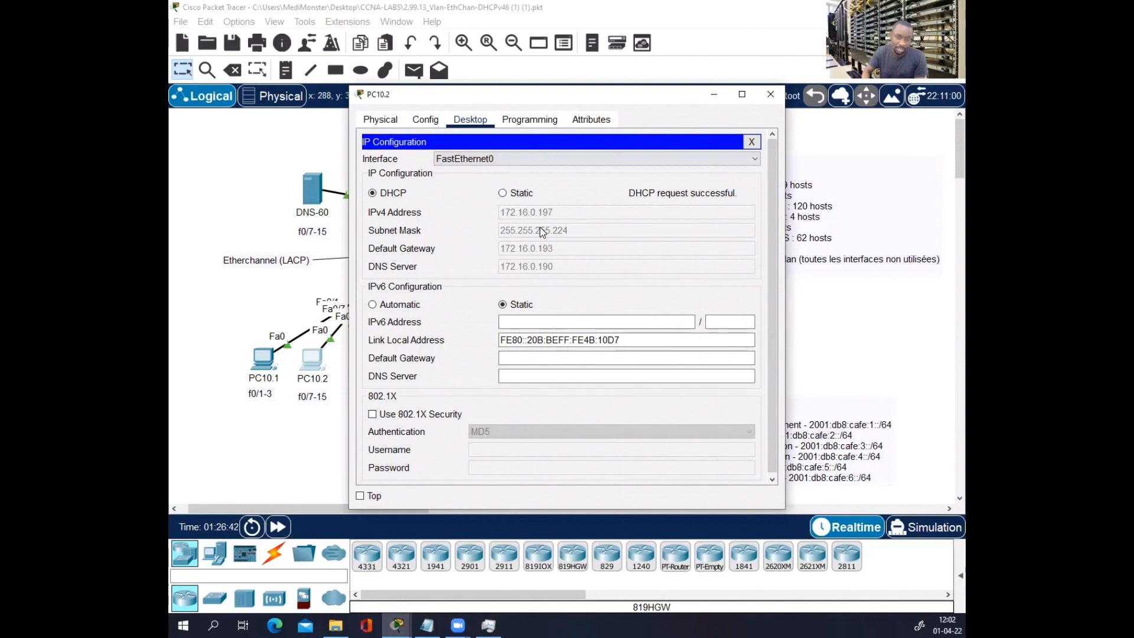
{"action": "left_click", "coordinate": [769, 95]}
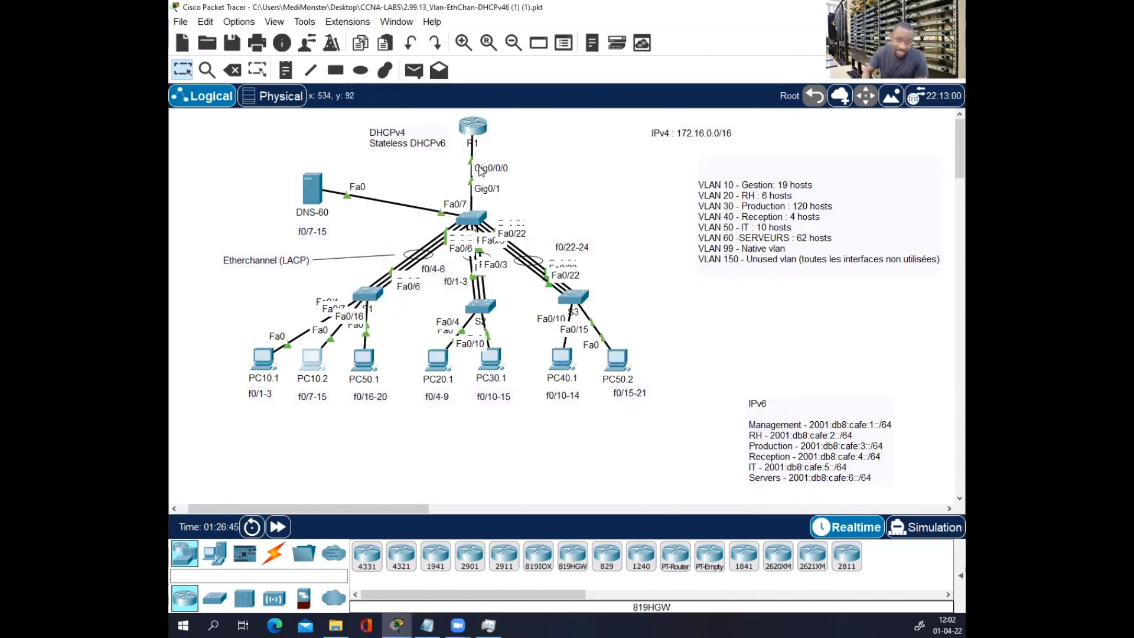
- Switch PC50.1's IPv4 configuration from static to DHCP and close its window
{"action": "left_click", "coordinate": [361, 358]}
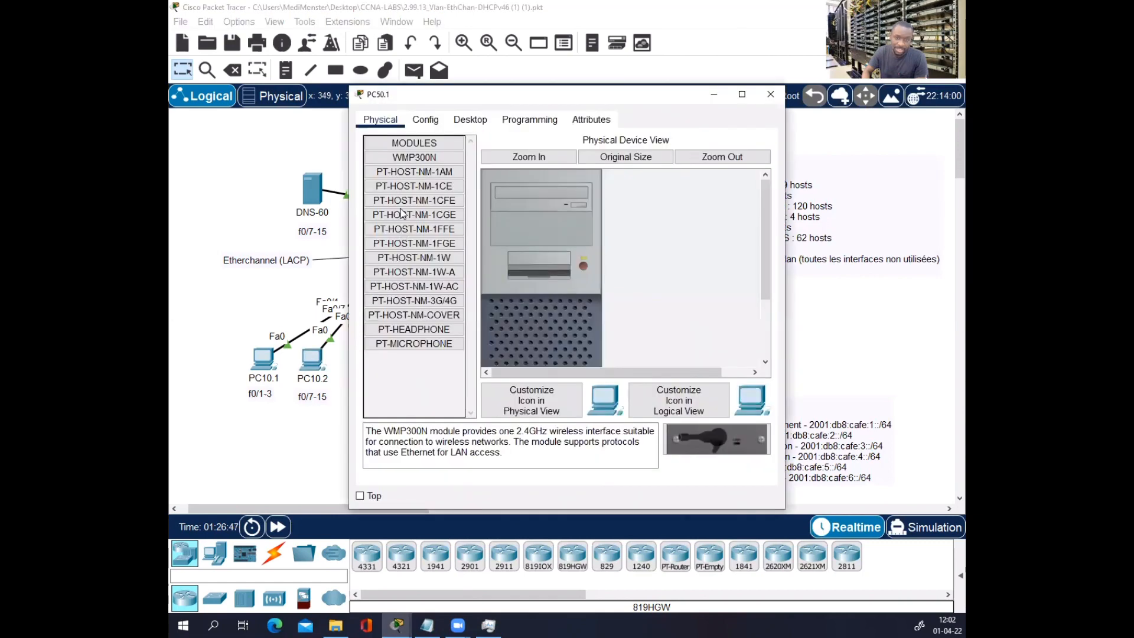
{"action": "left_click", "coordinate": [470, 119]}
{"action": "left_click", "coordinate": [387, 183]}
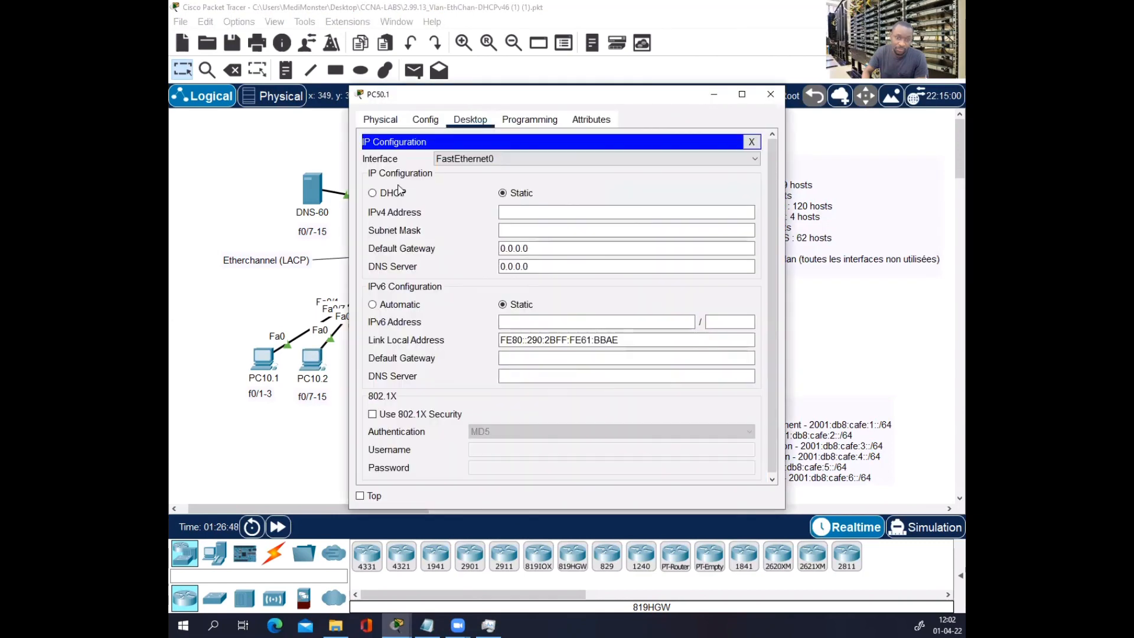
{"action": "left_click", "coordinate": [372, 193]}
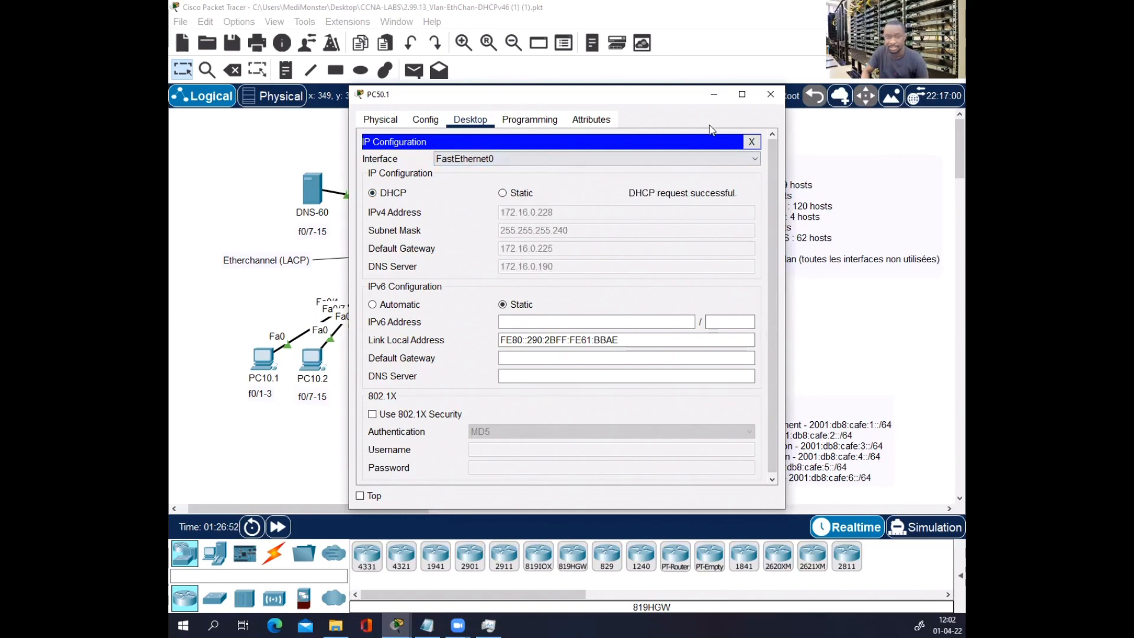
{"action": "left_click", "coordinate": [770, 94]}
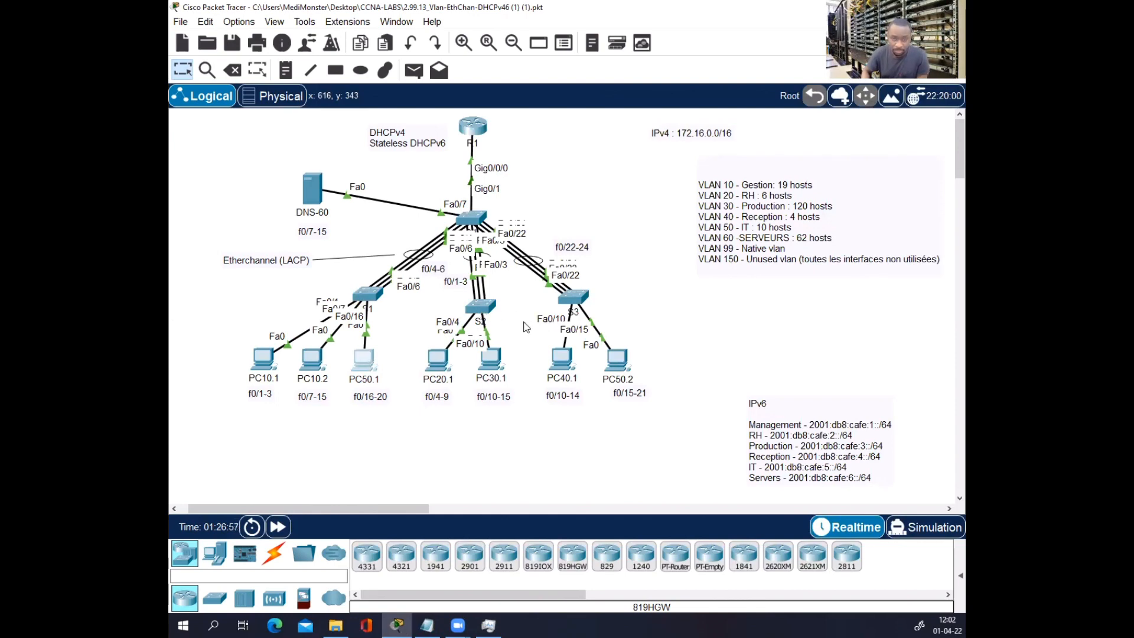
- Open the S2 console beside the topology and enter privileged mode followed by global configuration mode
{"action": "left_click", "coordinate": [478, 311]}
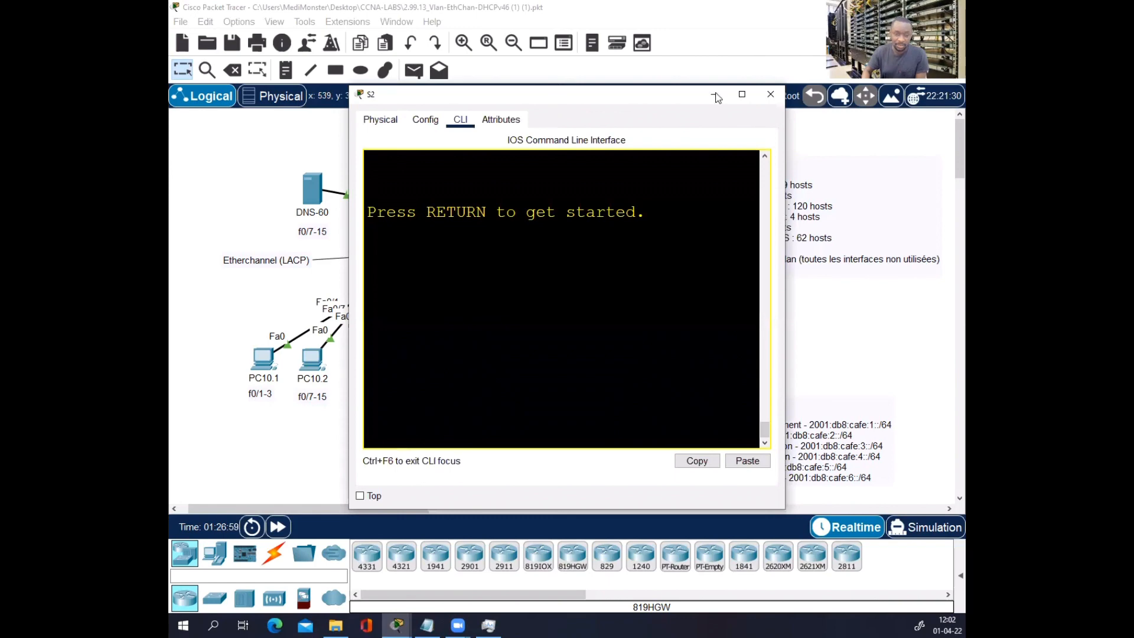
{"action": "left_click_drag", "start_coordinate": [554, 95], "coordinate": [715, 92]}
{"action": "key", "text": "Return"}
{"action": "key", "text": "Return"}
{"action": "key", "text": "Return"}
{"action": "type", "text": "en"}
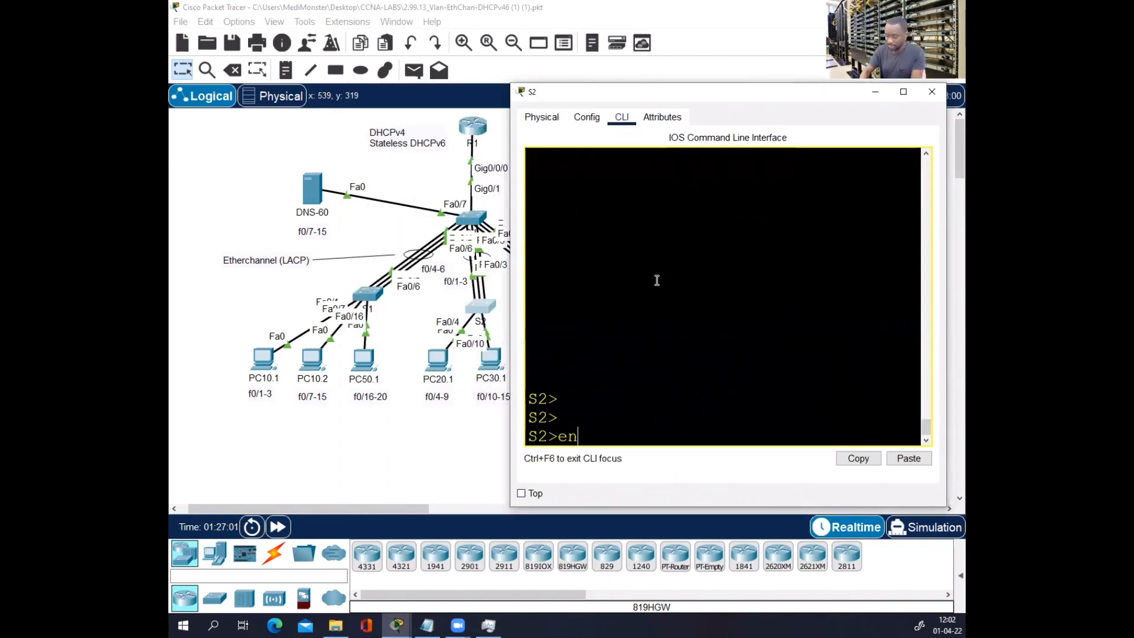
{"action": "key", "text": "Return"}
{"action": "type", "text": "conf t"}
{"action": "key", "text": "Return"}
{"action": "key", "text": "Return"}
{"action": "key", "text": "Return"}
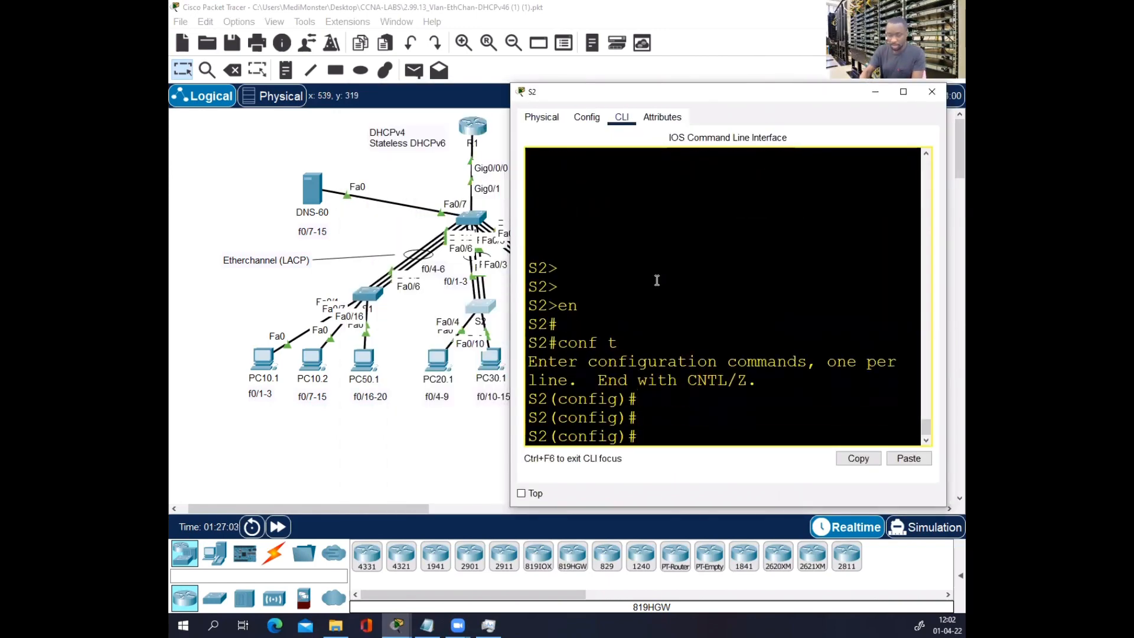
- Set the S2 interface range fa0/4-9 to switchport access mode
{"action": "type", "text": "int "}
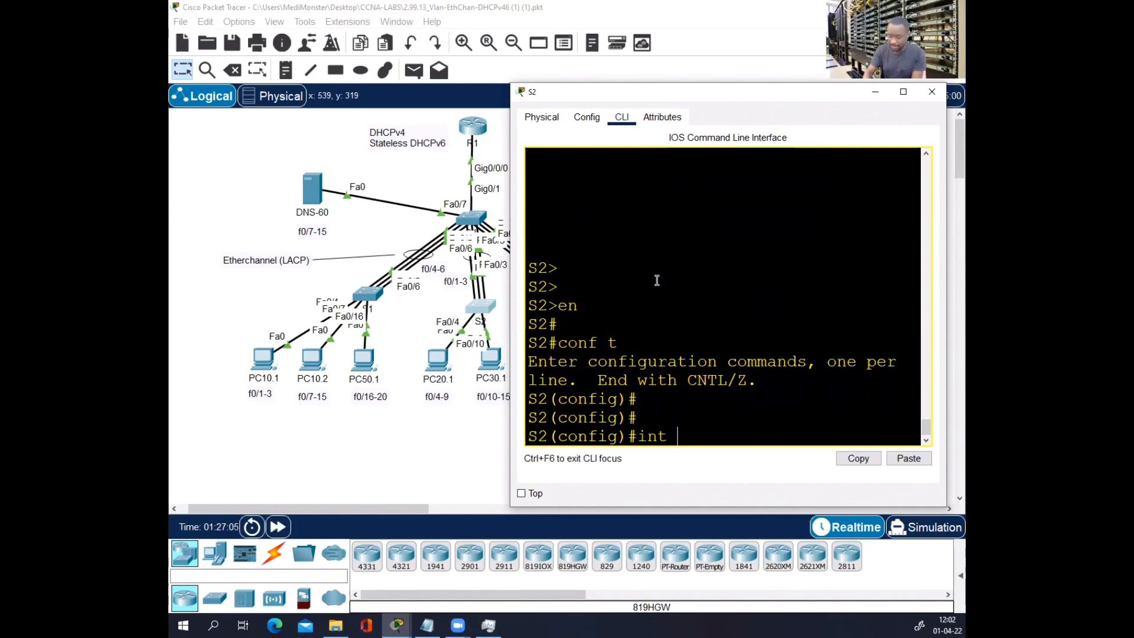
{"action": "type", "text": "ran fa0/"}
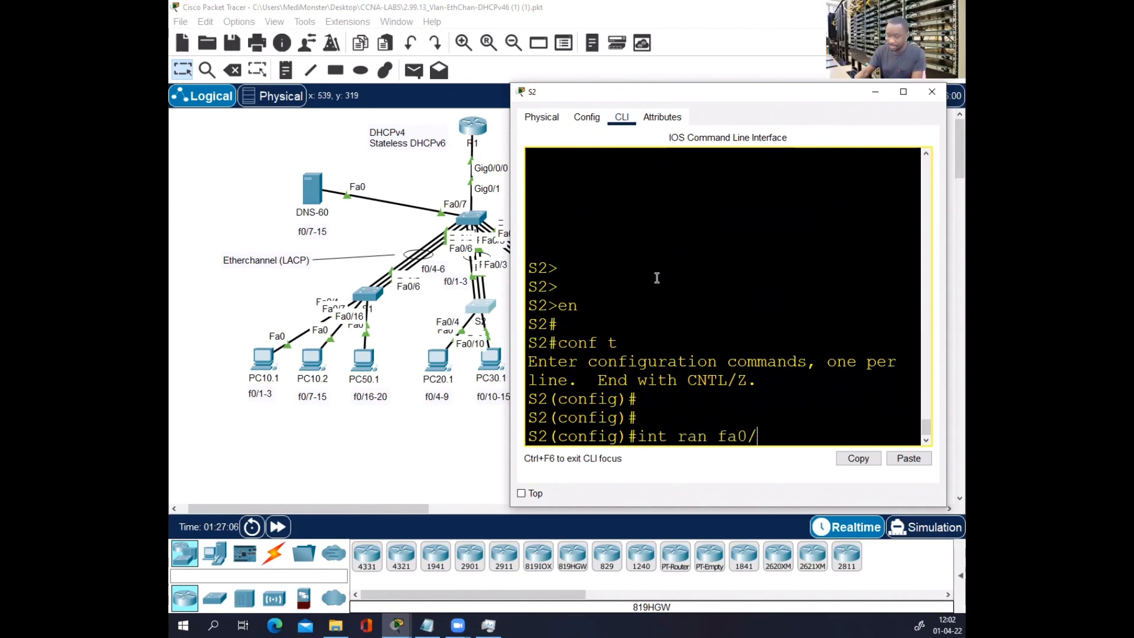
{"action": "type", "text": "4-9"}
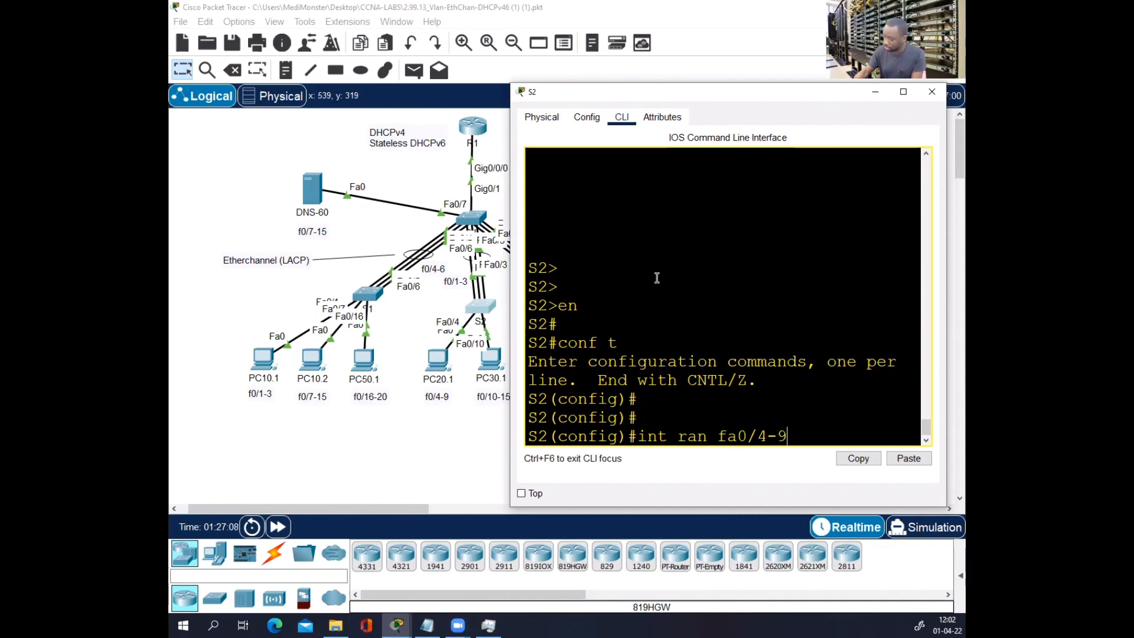
{"action": "key", "text": "Return"}
{"action": "type", "text": "swi"}
{"action": "key", "text": "Tab"}
{"action": "type", "text": "mo"}
{"action": "key", "text": "Tab"}
{"action": "type", "text": "ac"}
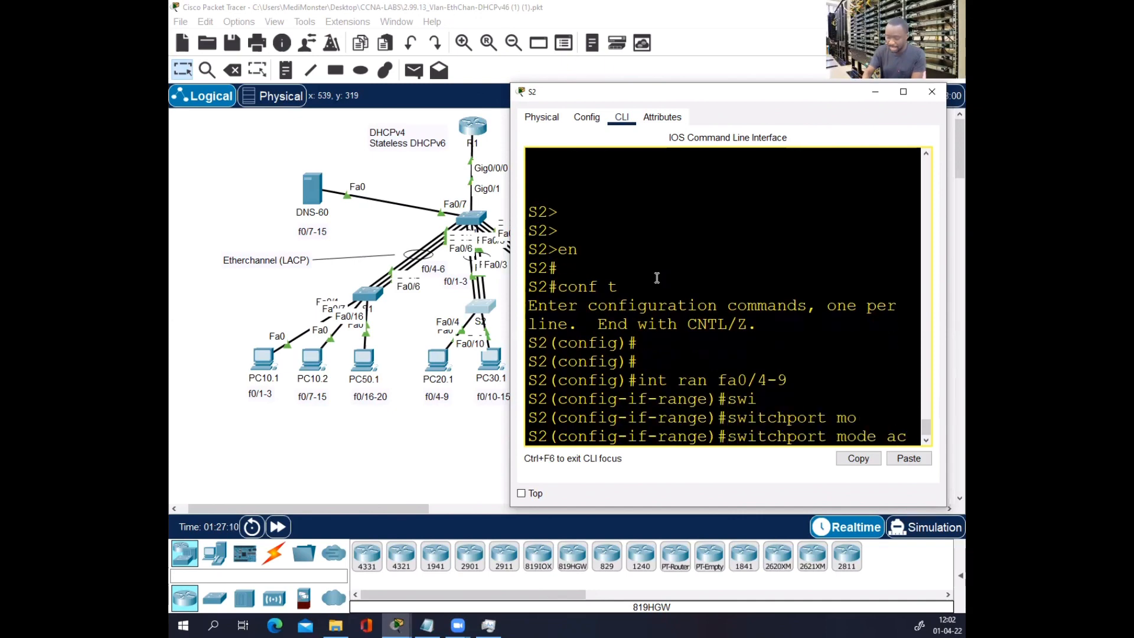
{"action": "key", "text": "Tab"}
{"action": "key", "text": "Return"}
- Assign the S2 ports fa0/4-9 to access VLAN 20
{"action": "type", "text": "swi"}
{"action": "key", "text": "Tab"}
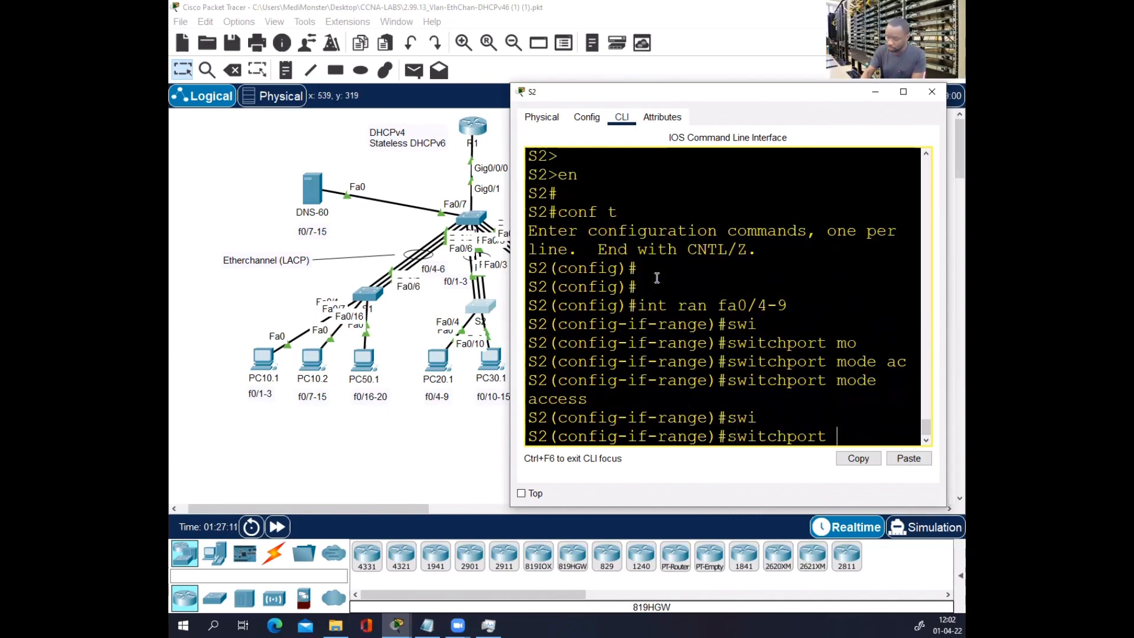
{"action": "type", "text": "ac"}
{"action": "key", "text": "Tab"}
{"action": "type", "text": "v"}
{"action": "key", "text": "Tab"}
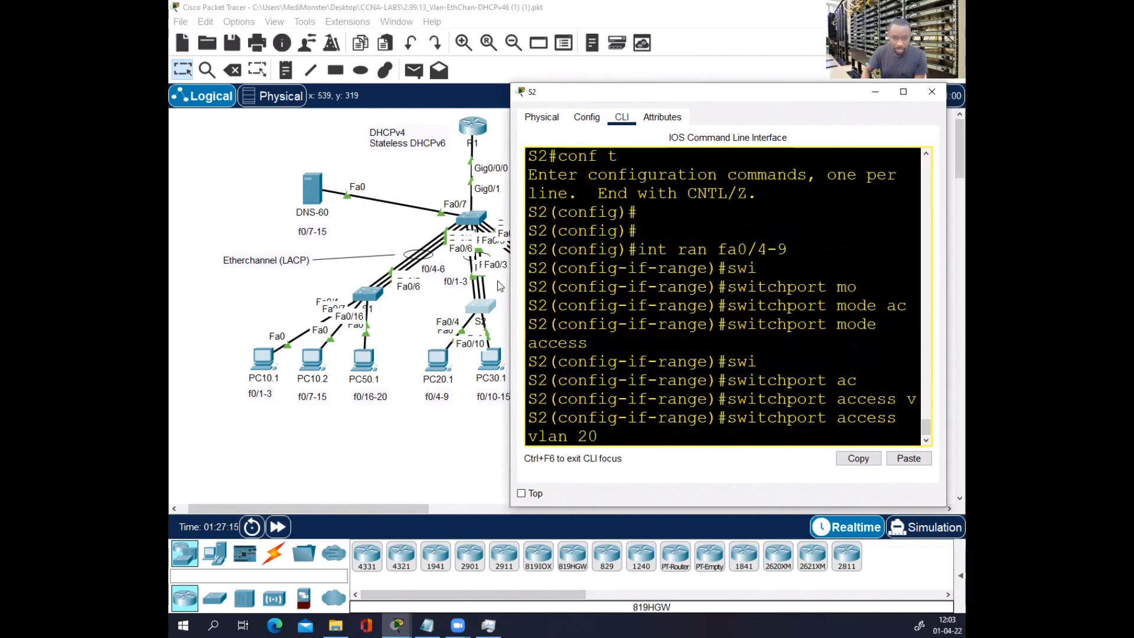
{"action": "key", "text": "Return"}
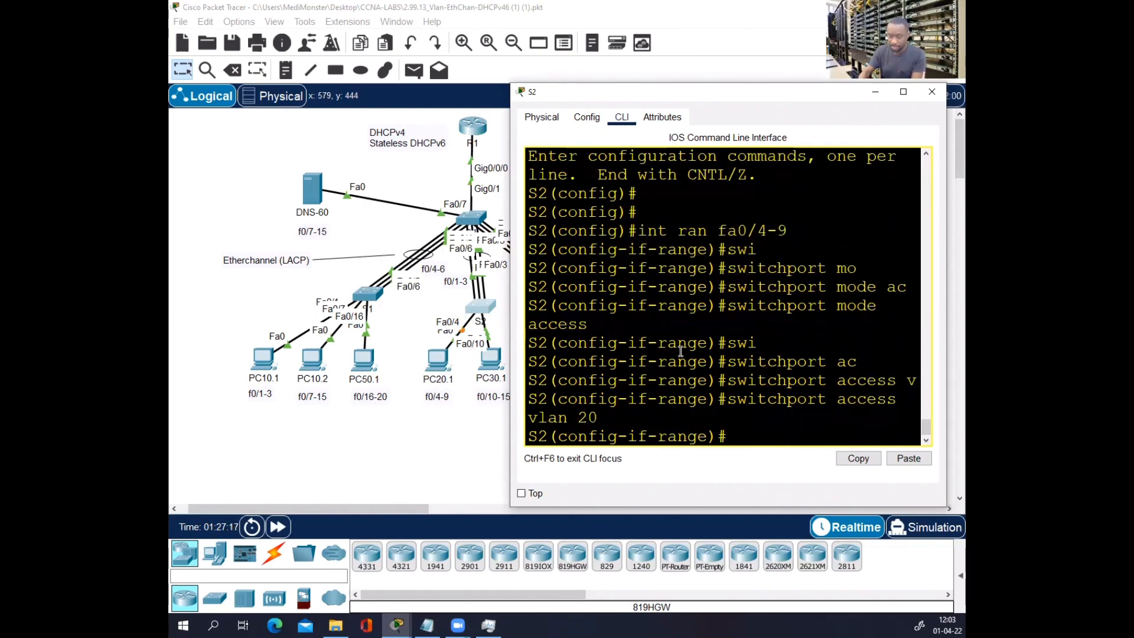
- Enable spanning-tree PortFast on S2 ports fa0/4-9 and return to global configuration mode
{"action": "type", "text": "span"}
{"action": "key", "text": "Tab"}
{"action": "type", "text": "po"}
{"action": "key", "text": "Tab"}
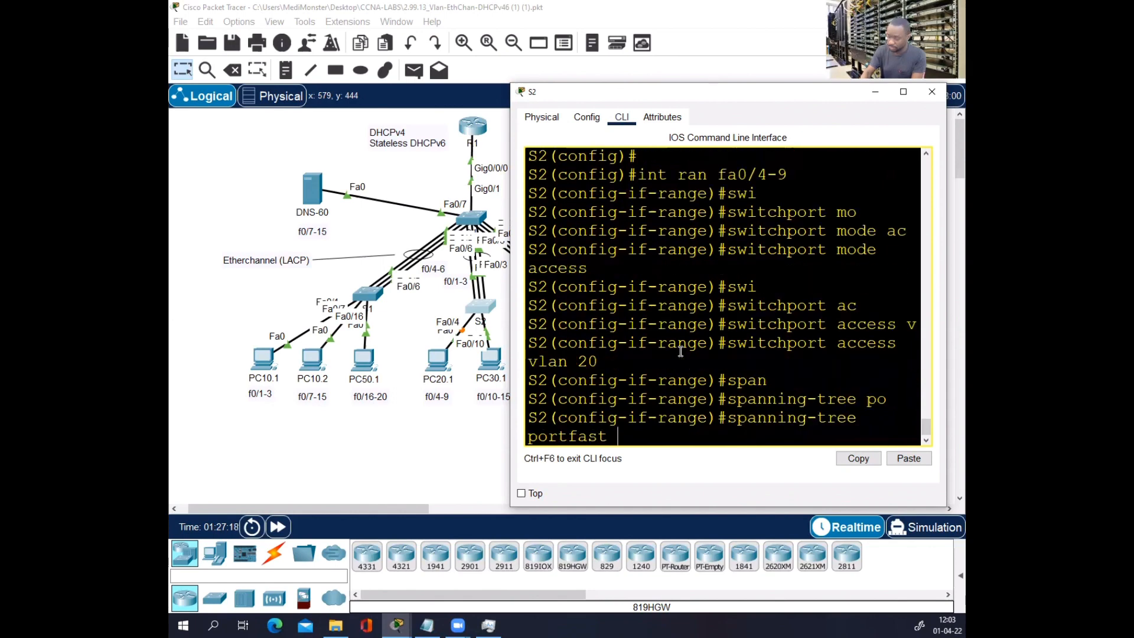
{"action": "key", "text": "Return"}
{"action": "key", "text": "Return"}
{"action": "key", "text": "Return"}
{"action": "key", "text": "Return"}
{"action": "type", "text": "exi"}
{"action": "key", "text": "Return"}
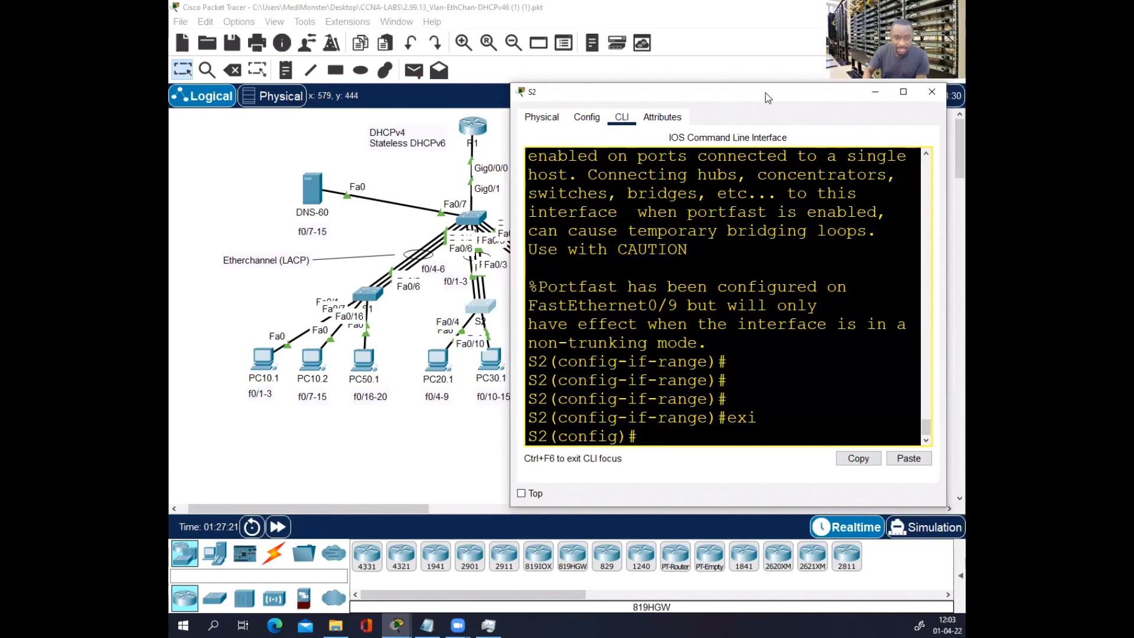
- Move the S2 window aside to uncover more of the topology and set interface range fa0/10-15 to switchport access mode
{"action": "left_click_drag", "start_coordinate": [765, 93], "coordinate": [810, 89]}
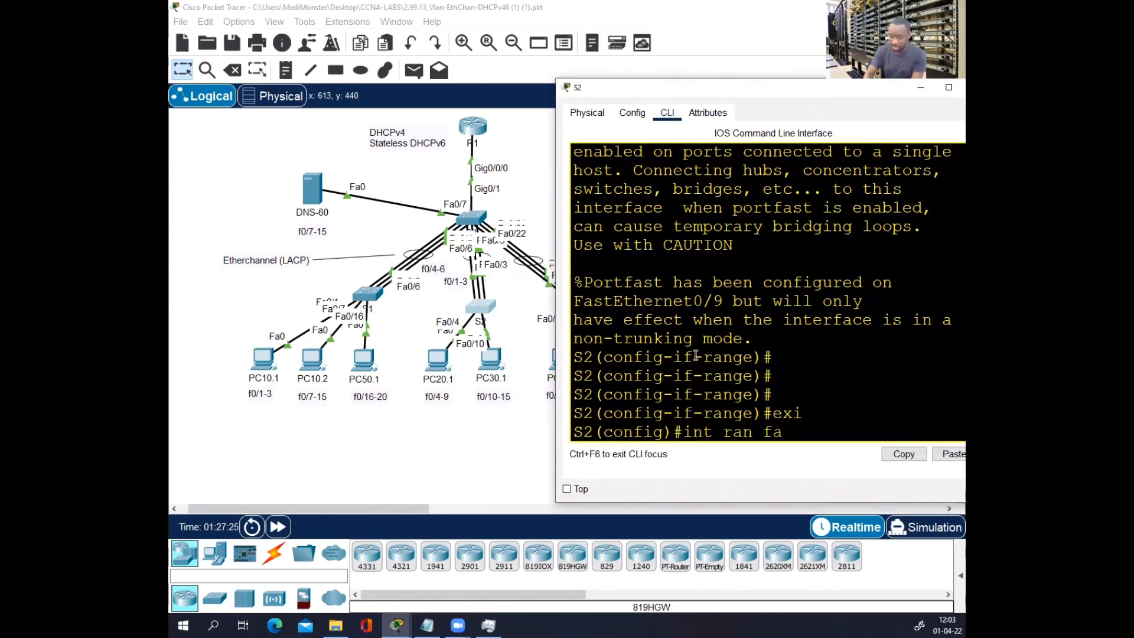
{"action": "type", "text": "int ran fa0/10-15"}
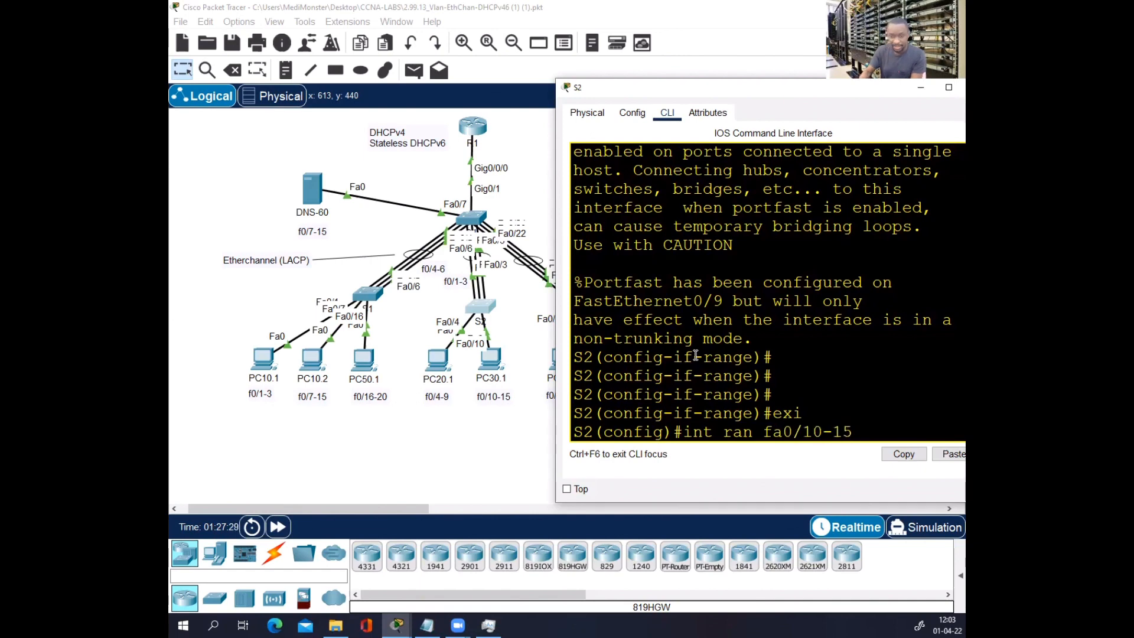
{"action": "key", "text": "Return"}
{"action": "type", "text": "swi"}
{"action": "key", "text": "Tab"}
{"action": "type", "text": "mp"}
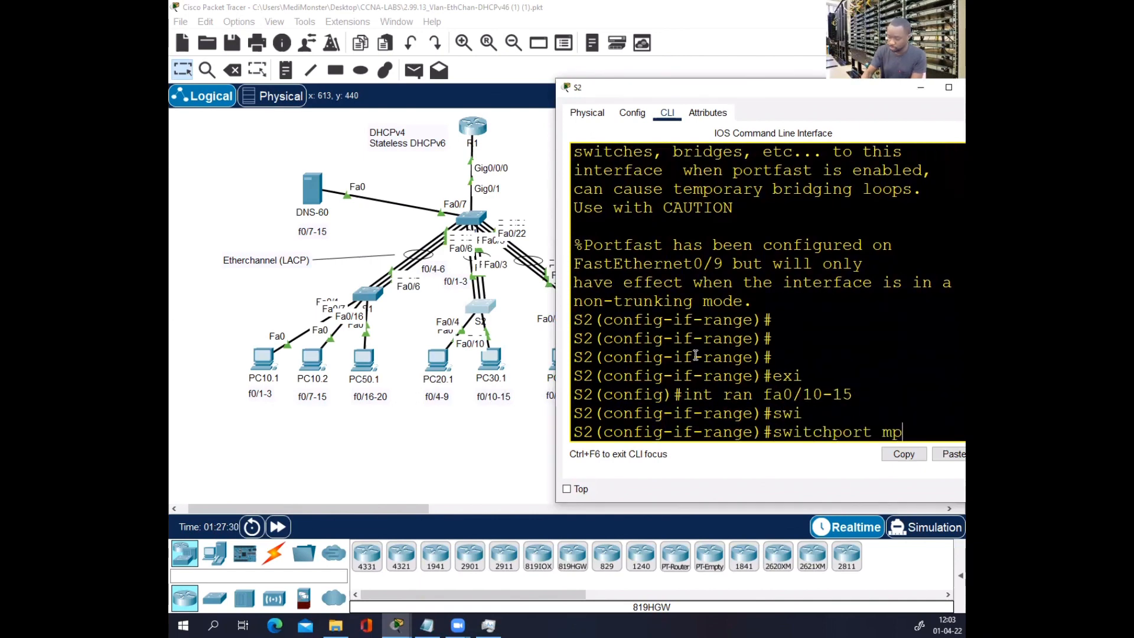
{"action": "type", "text": "o"}
{"action": "key", "text": "Tab"}
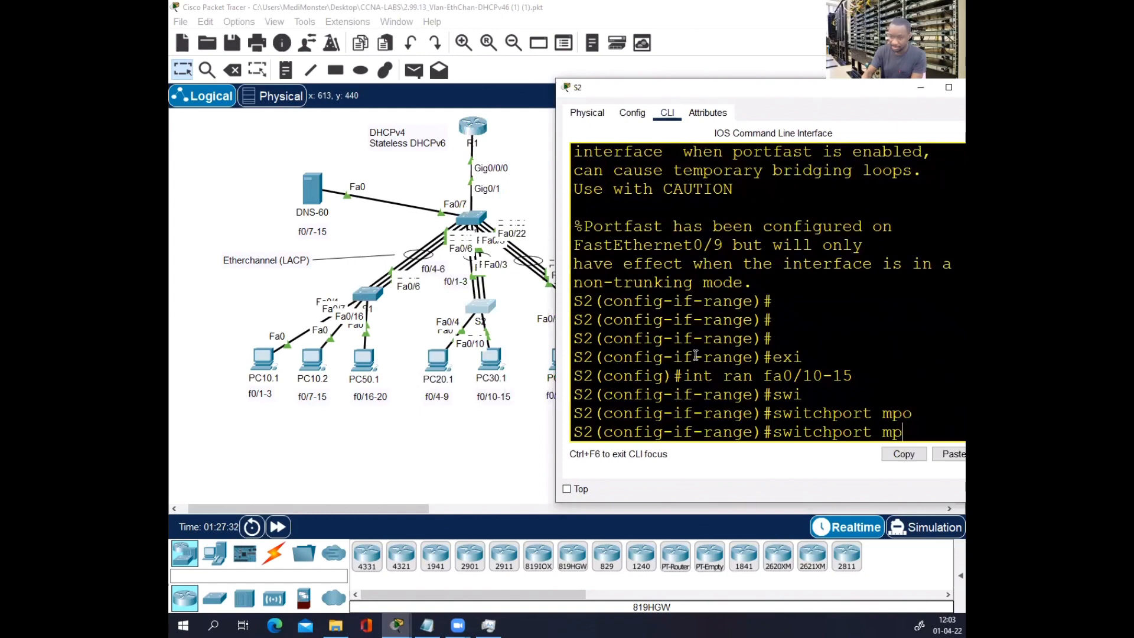
{"action": "type", "text": "o"}
{"action": "key", "text": "Tab"}
{"action": "type", "text": "ac"}
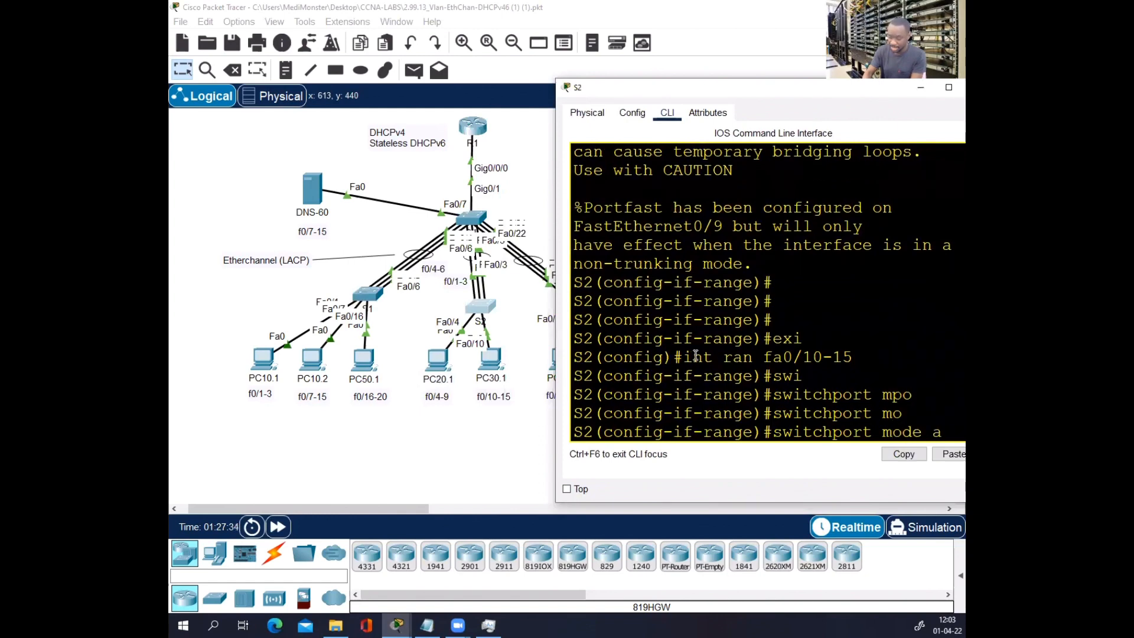
{"action": "key", "text": "Tab"}
{"action": "key", "text": "Return"}
- Assign the S2 ports fa0/10-15 to access VLAN 30
{"action": "type", "text": "swi"}
{"action": "key", "text": "Tab"}
{"action": "type", "text": "av"}
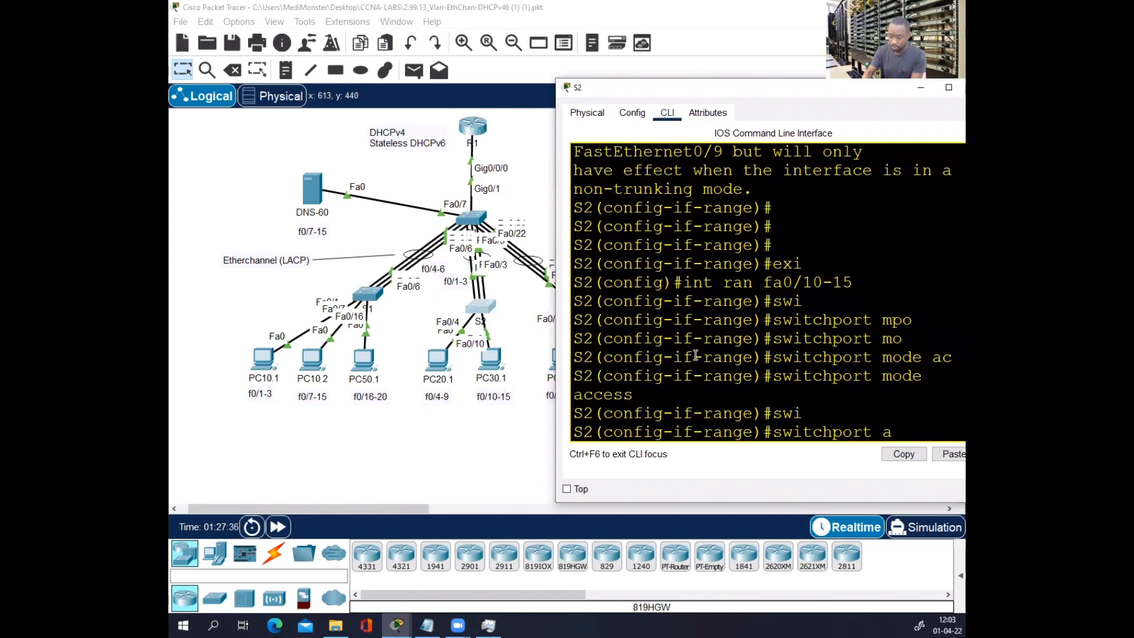
{"action": "key", "text": "Tab"}
{"action": "type", "text": "c"}
{"action": "key", "text": "Tab"}
{"action": "type", "text": "v"}
{"action": "key", "text": "Tab"}
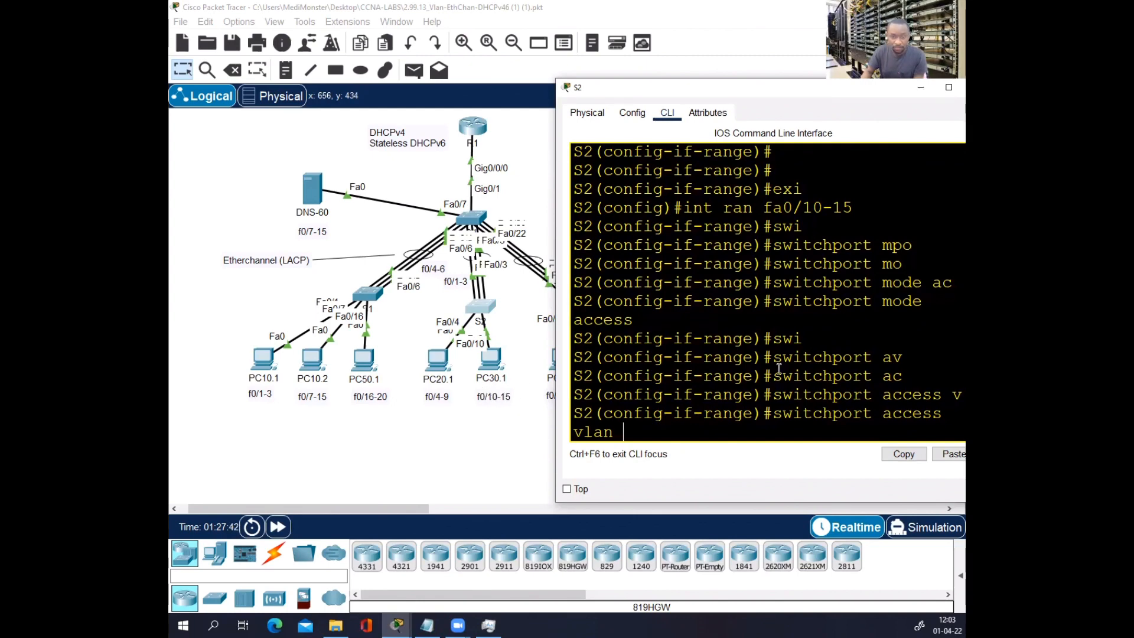
{"action": "type", "text": "30"}
{"action": "key", "text": "Return"}
{"action": "type", "text": "sp"}
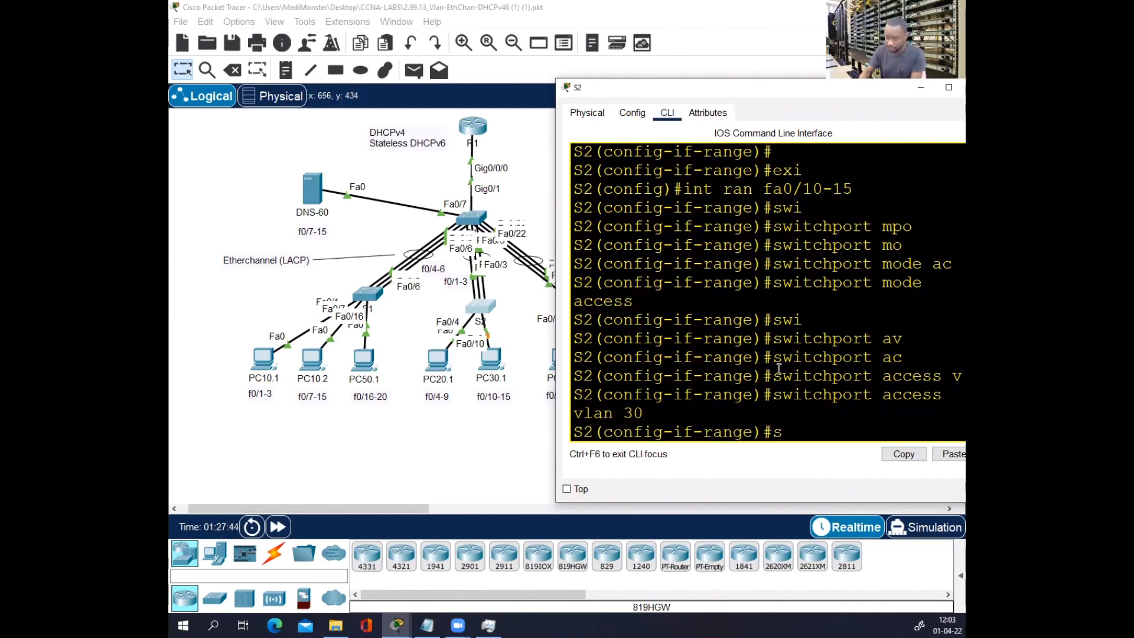
{"action": "key", "text": "Tab"}
{"action": "type", "text": "po"}
{"action": "key", "text": "Tab"}
{"action": "key", "text": "Return"}
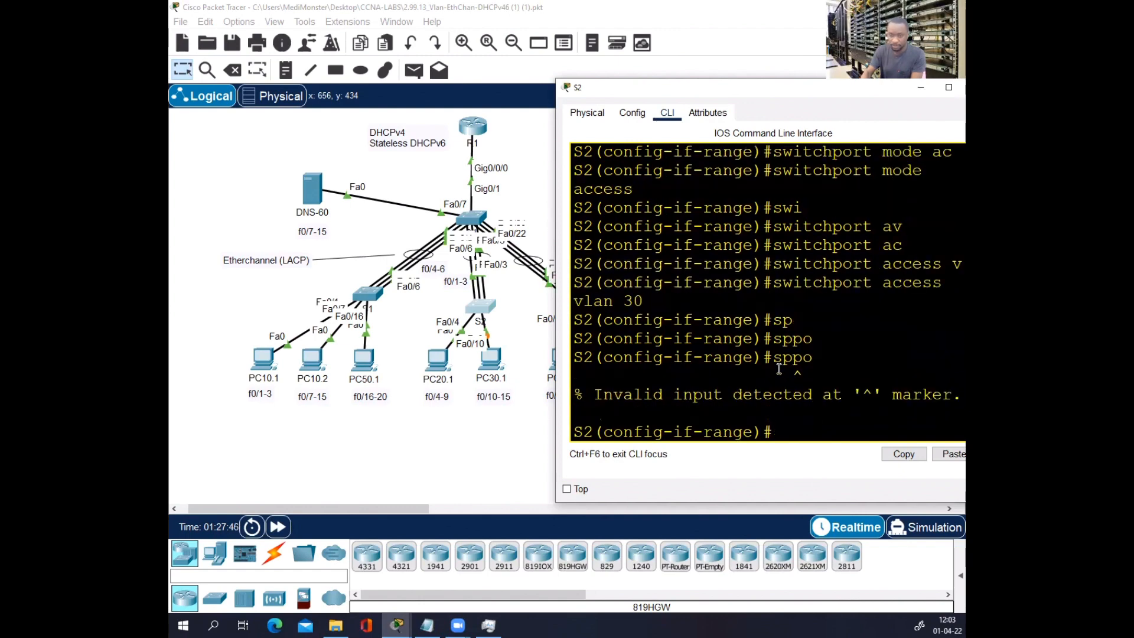
- Enable spanning-tree PortFast on S2 ports fa0/10-15 and save the running configuration with do wr
{"action": "type", "text": "span"}
{"action": "key", "text": "Tab"}
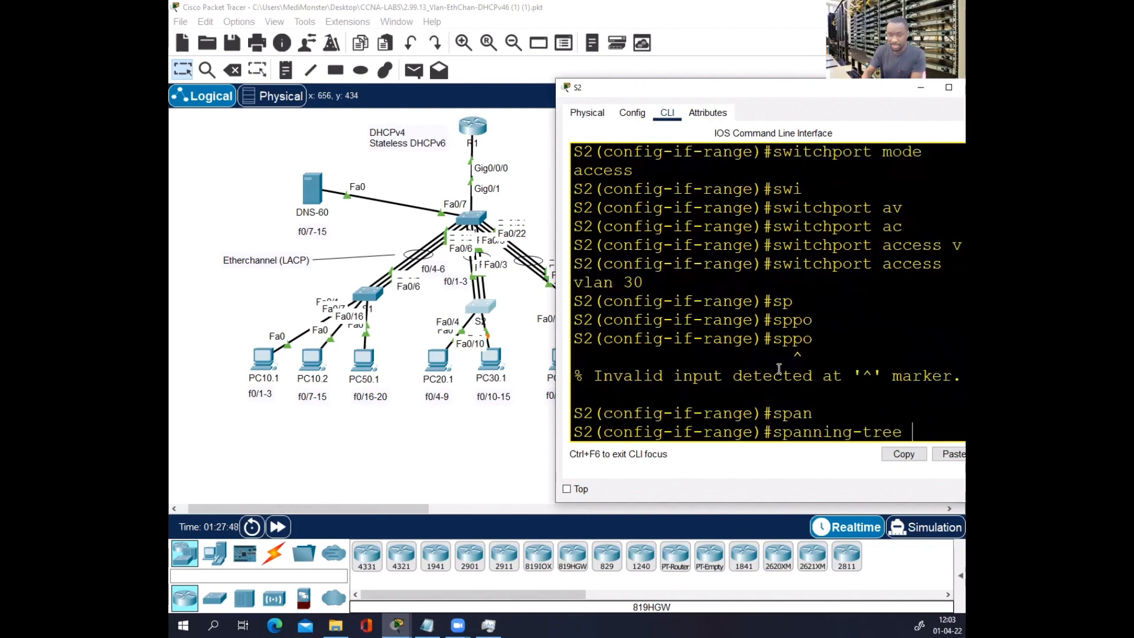
{"action": "type", "text": "portfast"}
{"action": "key", "text": "Return"}
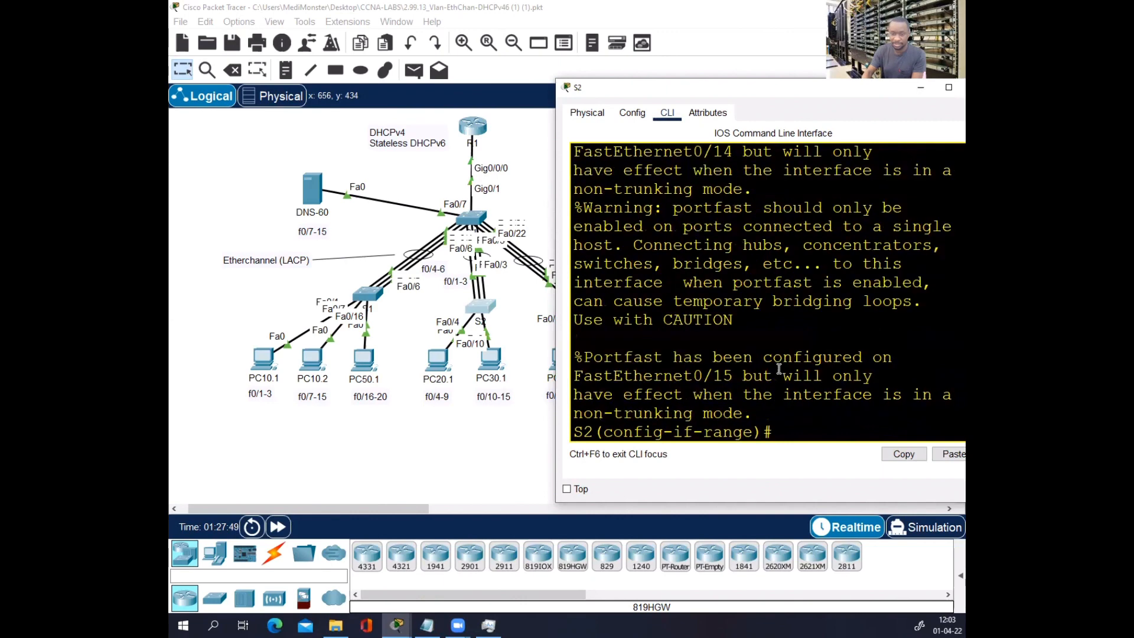
{"action": "type", "text": "do wr"}
{"action": "key", "text": "Return"}
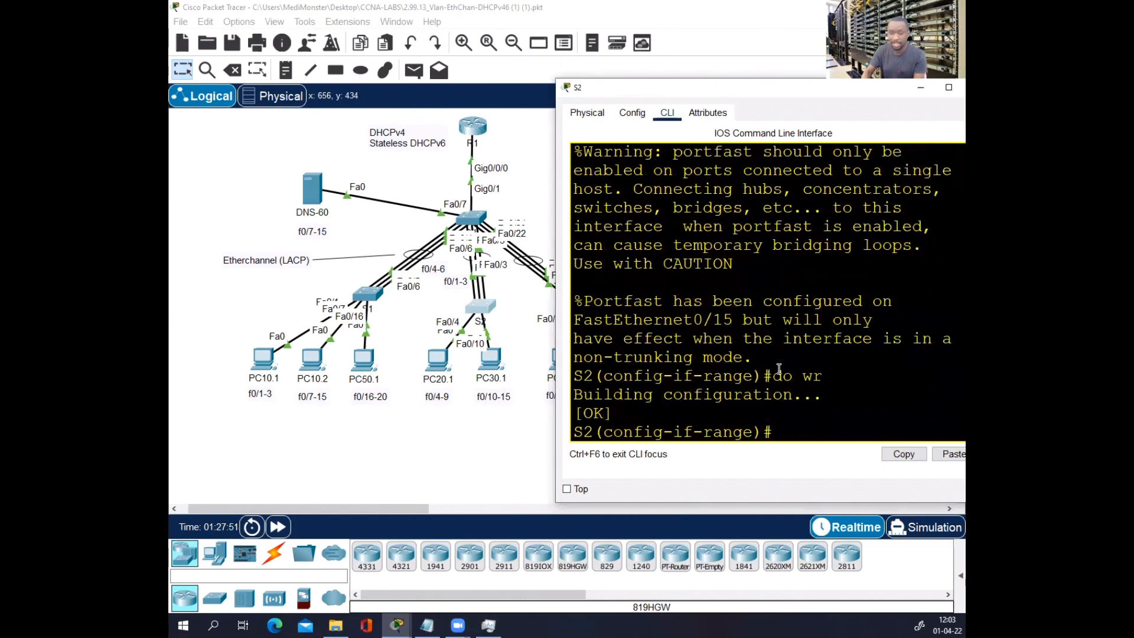
- Maximize the S2 console, list the command history from global configuration mode, and review the access port, VLAN and PortFast commands
{"action": "double_click", "coordinate": [767, 94]}
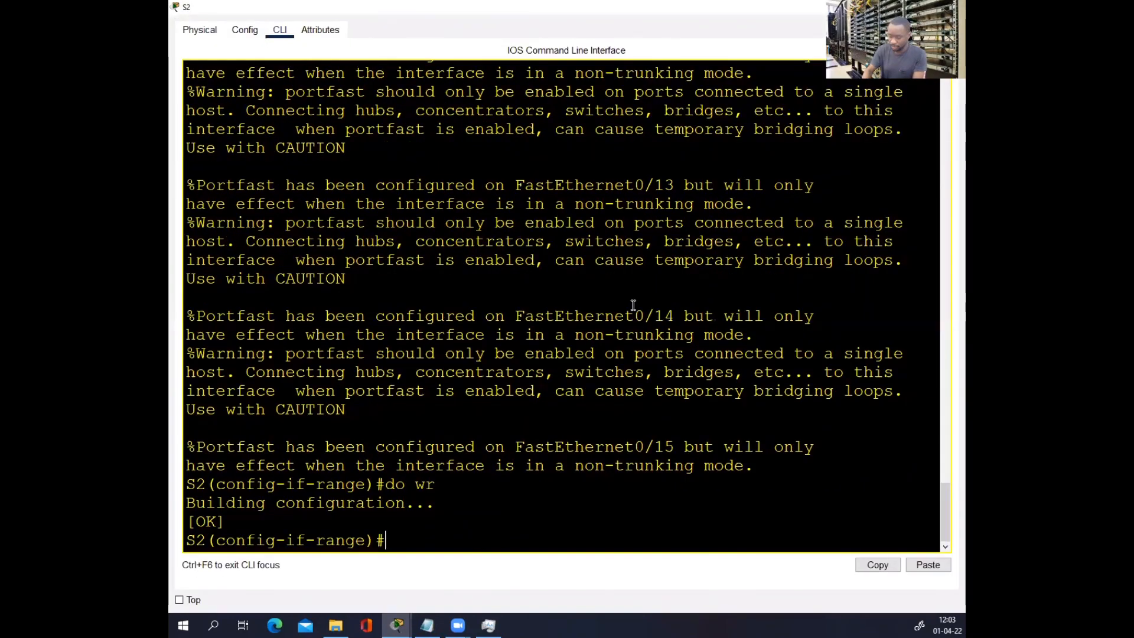
{"action": "type", "text": "exi"}
{"action": "key", "text": "Return"}
{"action": "type", "text": "do sh"}
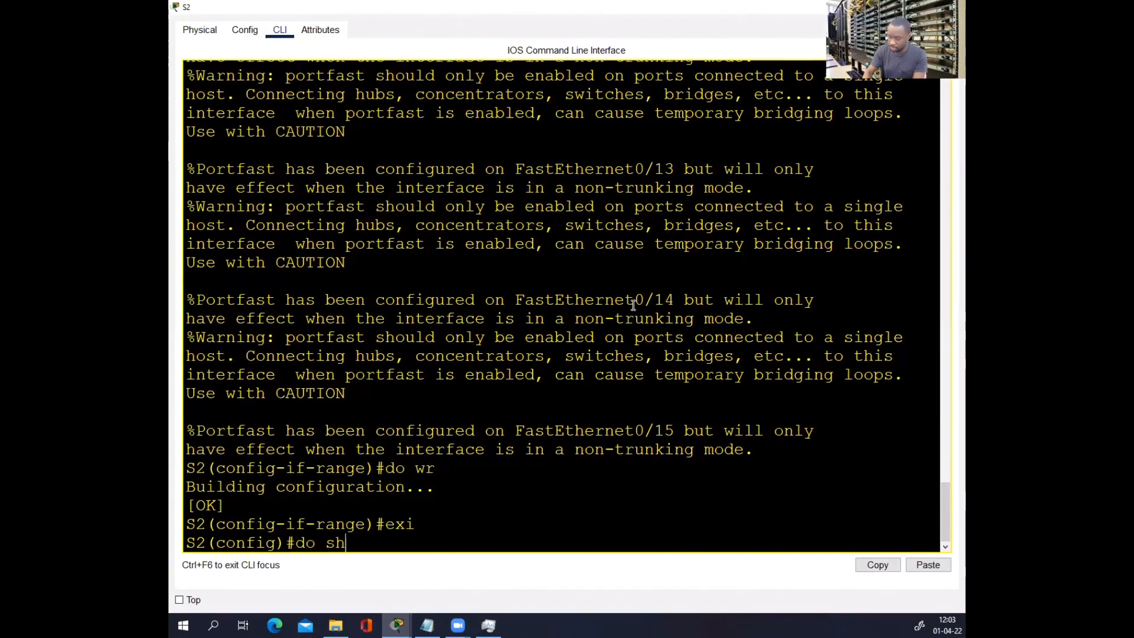
{"action": "key", "text": "BackSpace"}
{"action": "type", "text": "h h"}
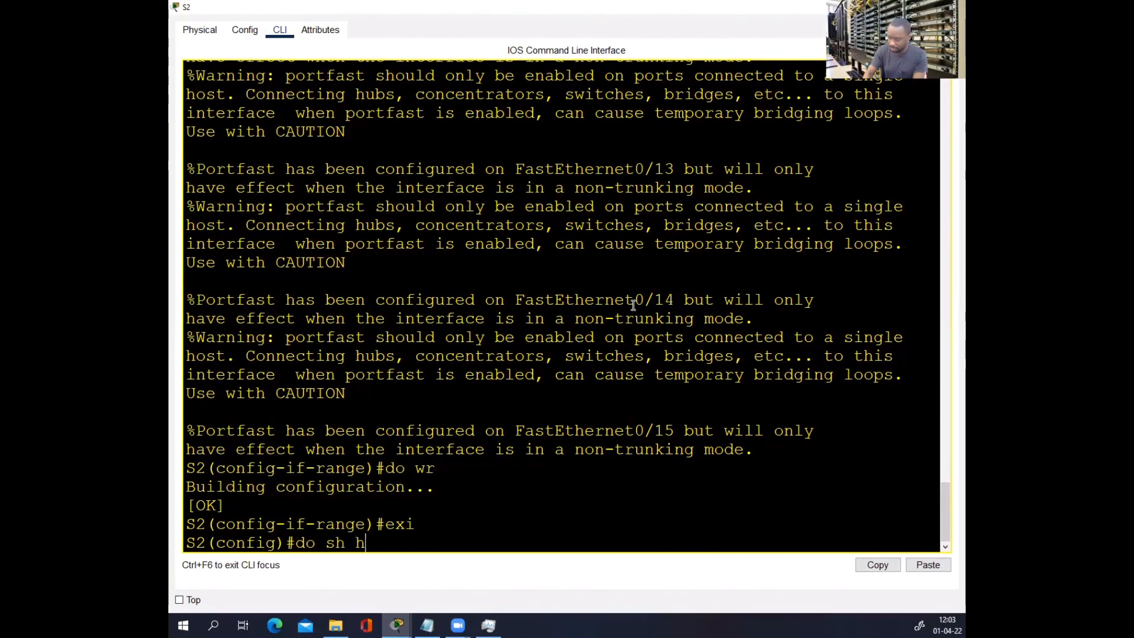
{"action": "type", "text": "is"}
{"action": "key", "text": "Return"}
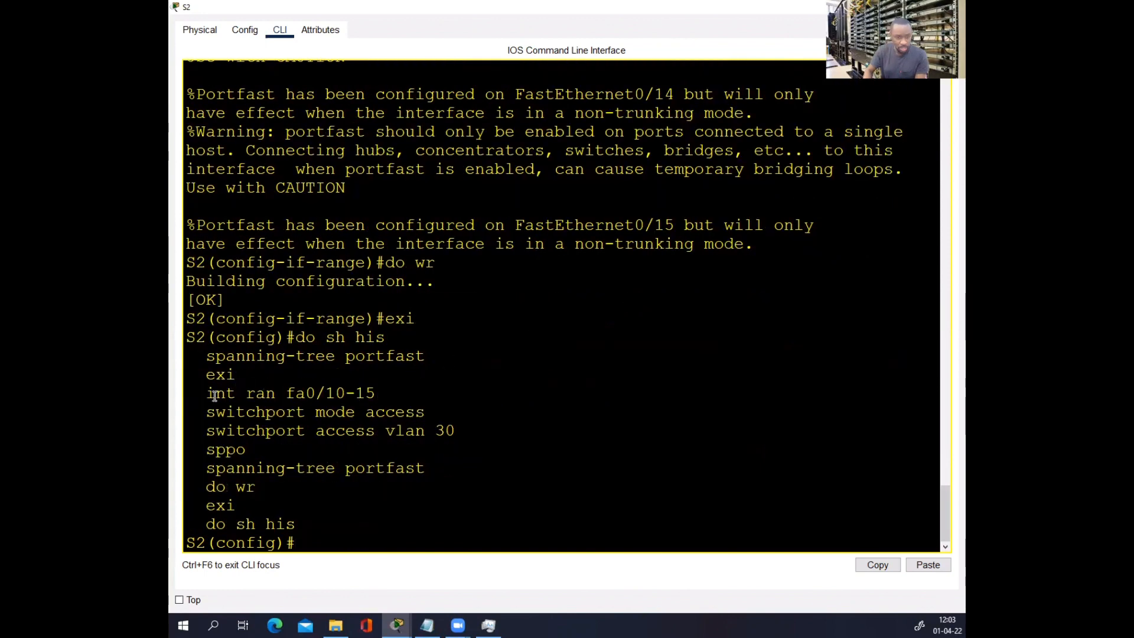
{"action": "left_click_drag", "start_coordinate": [206, 394], "coordinate": [453, 428]}
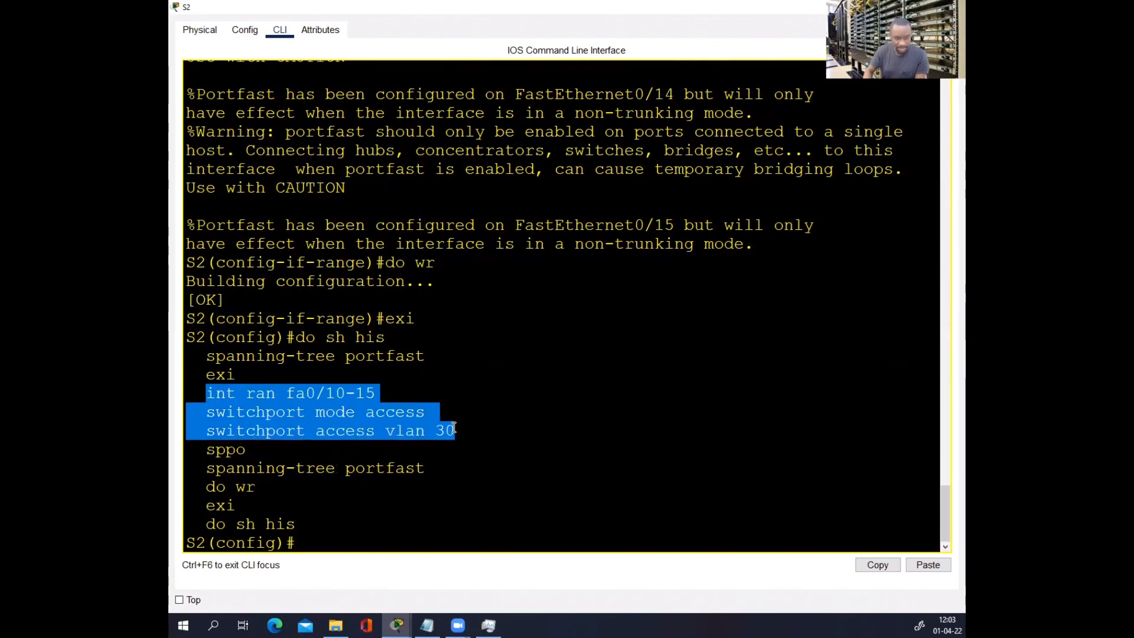
{"action": "left_click_drag", "start_coordinate": [250, 448], "coordinate": [196, 449]}
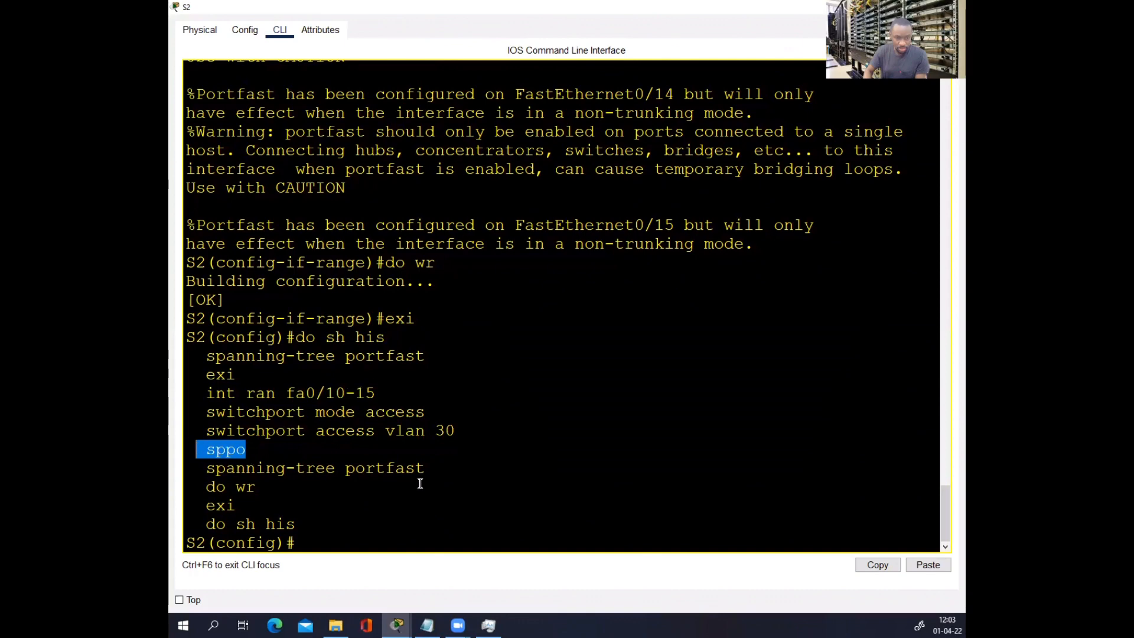
{"action": "left_click_drag", "start_coordinate": [440, 469], "coordinate": [206, 468]}
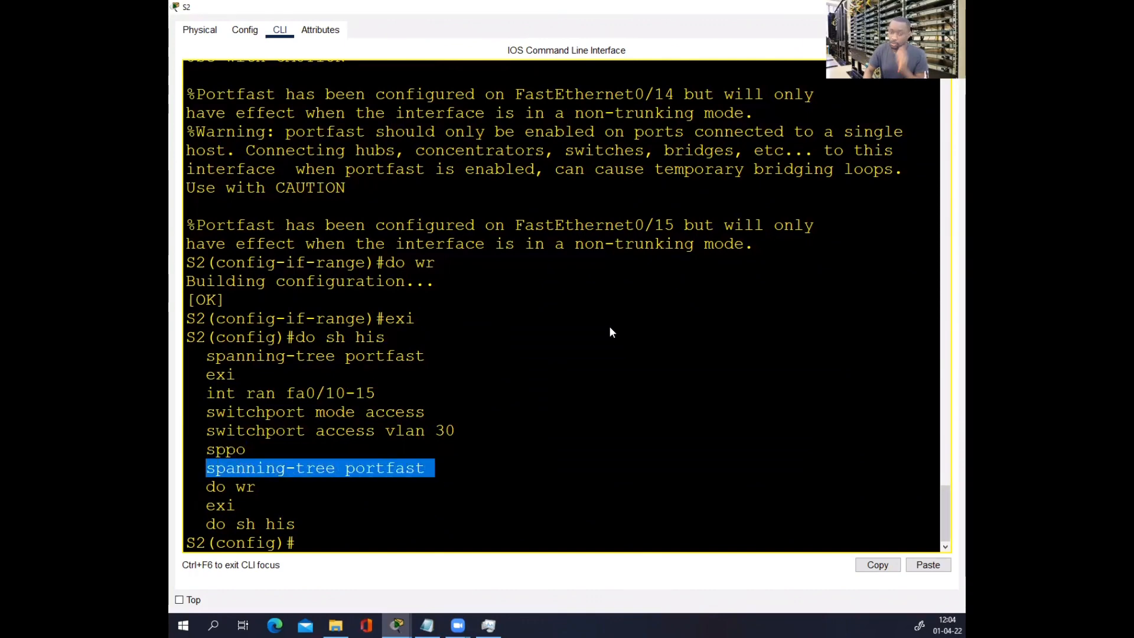
- Return to the topology, set PC20.1's IPv4 configuration to DHCP and close its window
{"action": "key", "text": "alt+Tab"}
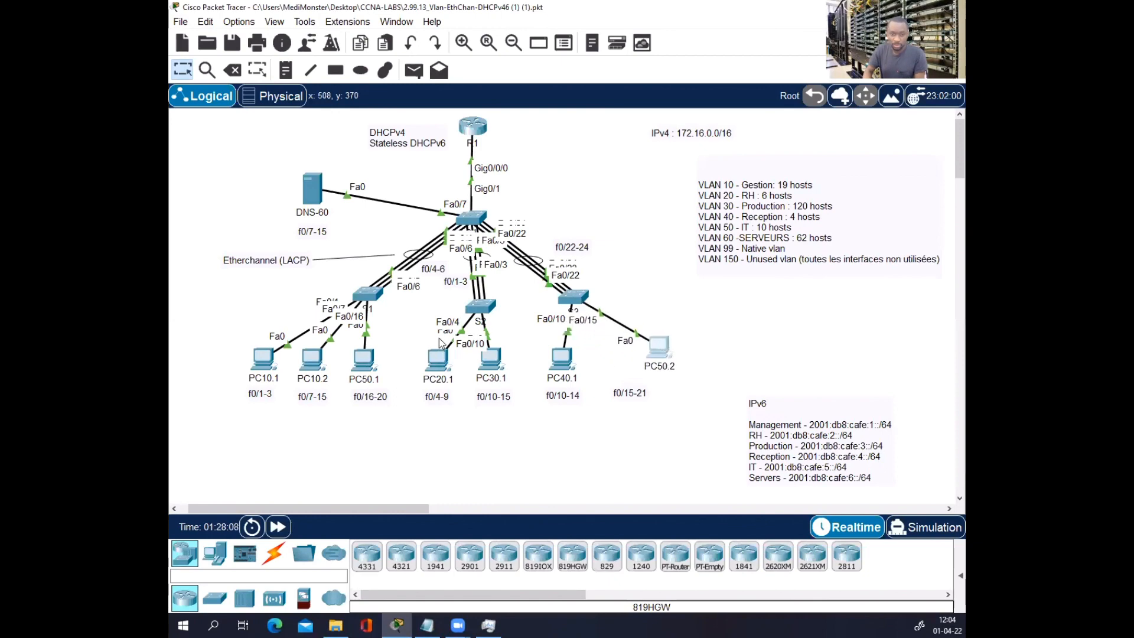
{"action": "left_click", "coordinate": [438, 356]}
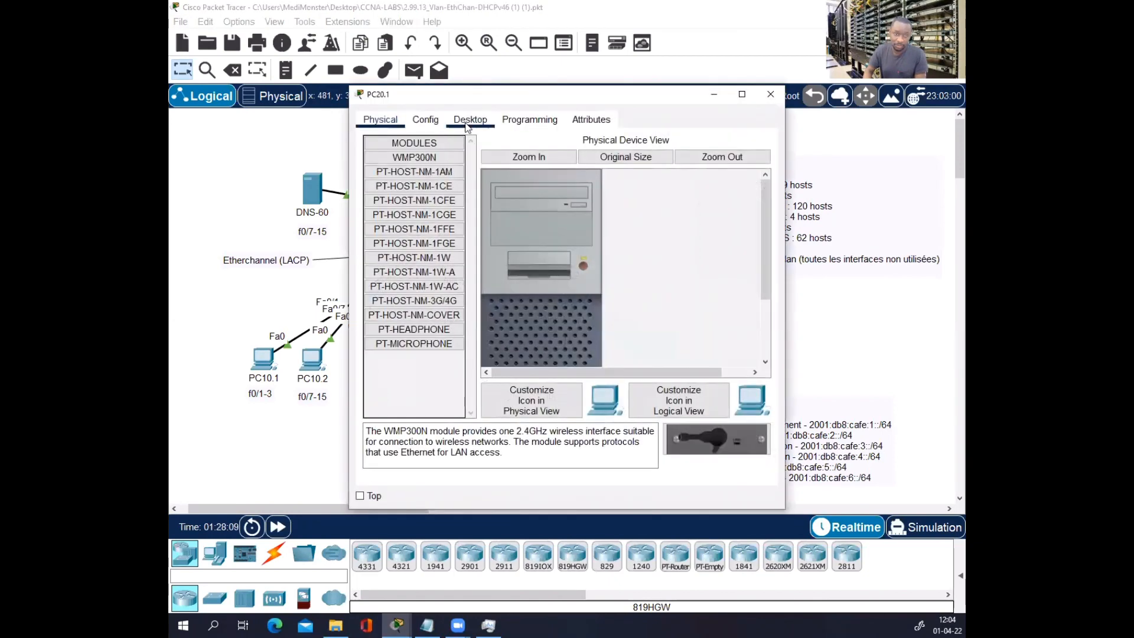
{"action": "left_click", "coordinate": [470, 121]}
{"action": "left_click", "coordinate": [390, 167]}
{"action": "left_click", "coordinate": [373, 193]}
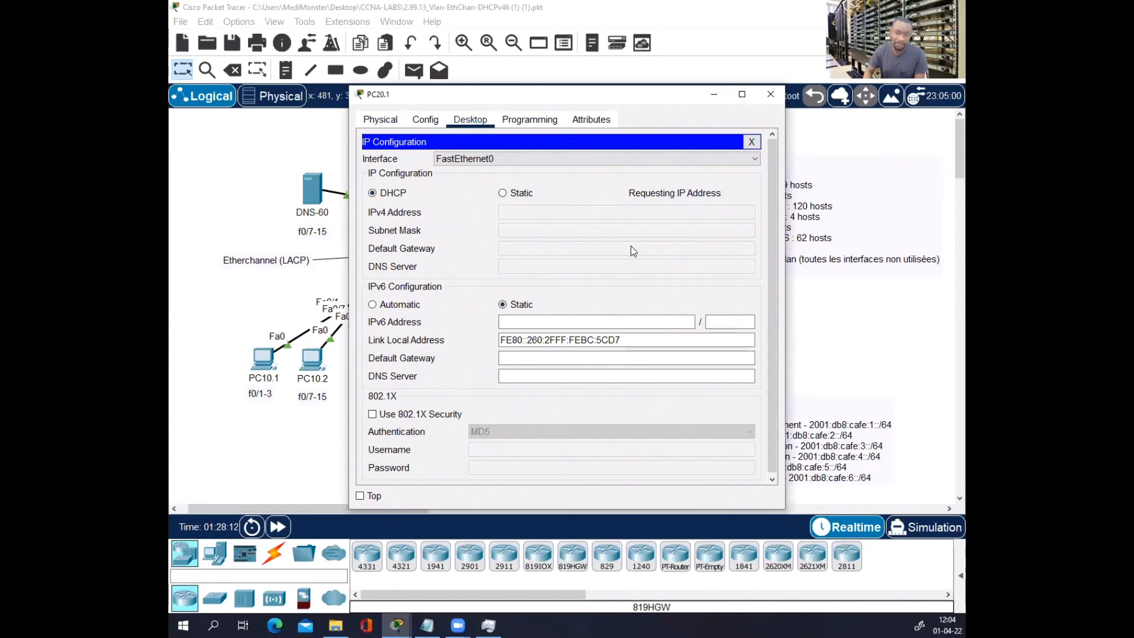
{"action": "left_click", "coordinate": [770, 95]}
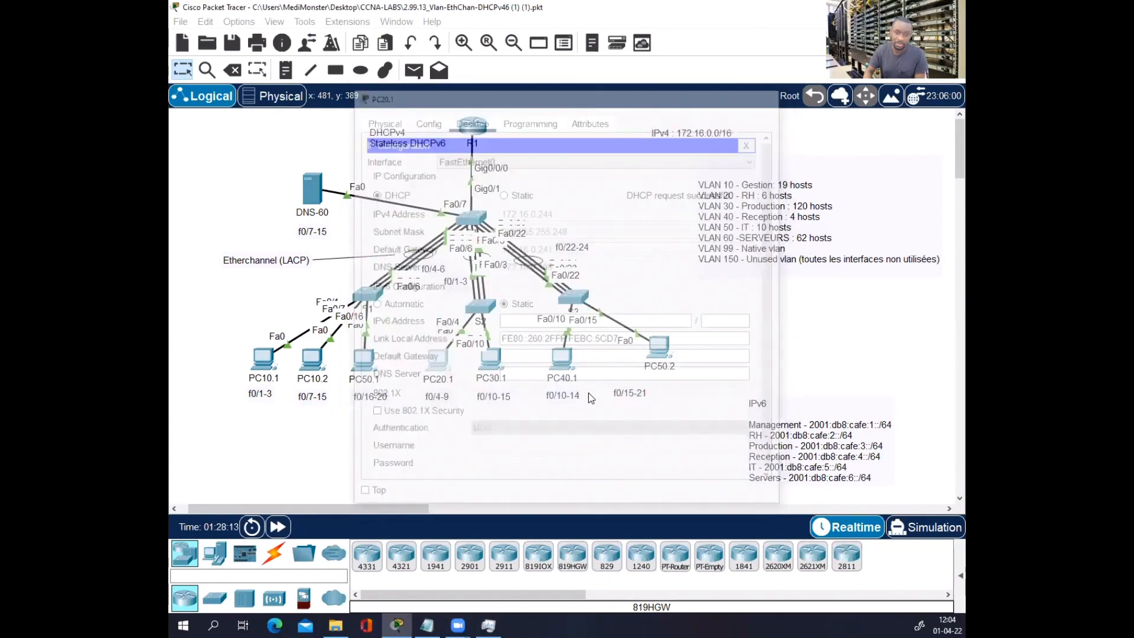
- Set PC30.1's IPv4 configuration to DHCP and close its window
{"action": "left_click", "coordinate": [491, 357]}
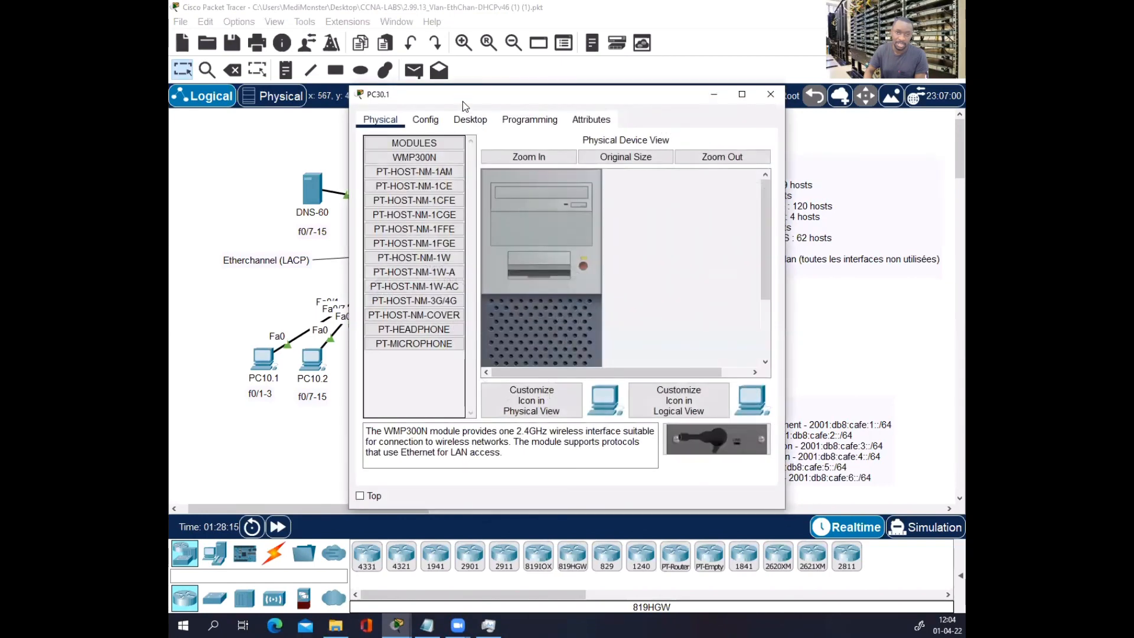
{"action": "left_click", "coordinate": [468, 120]}
{"action": "left_click", "coordinate": [403, 155]}
{"action": "left_click", "coordinate": [372, 193]}
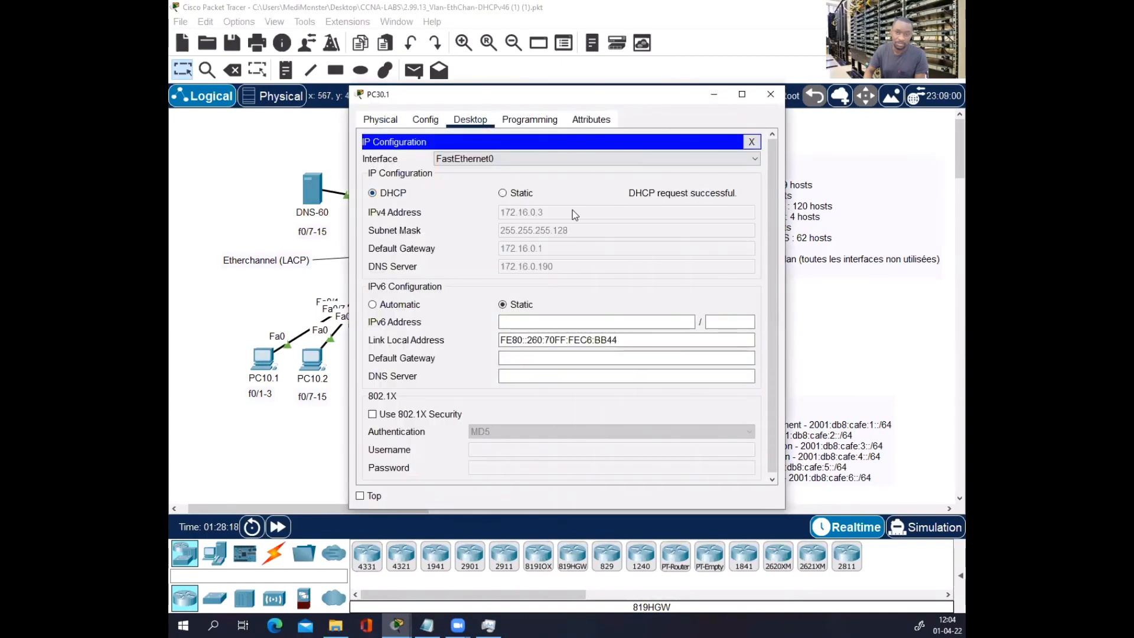
{"action": "left_click", "coordinate": [766, 98]}
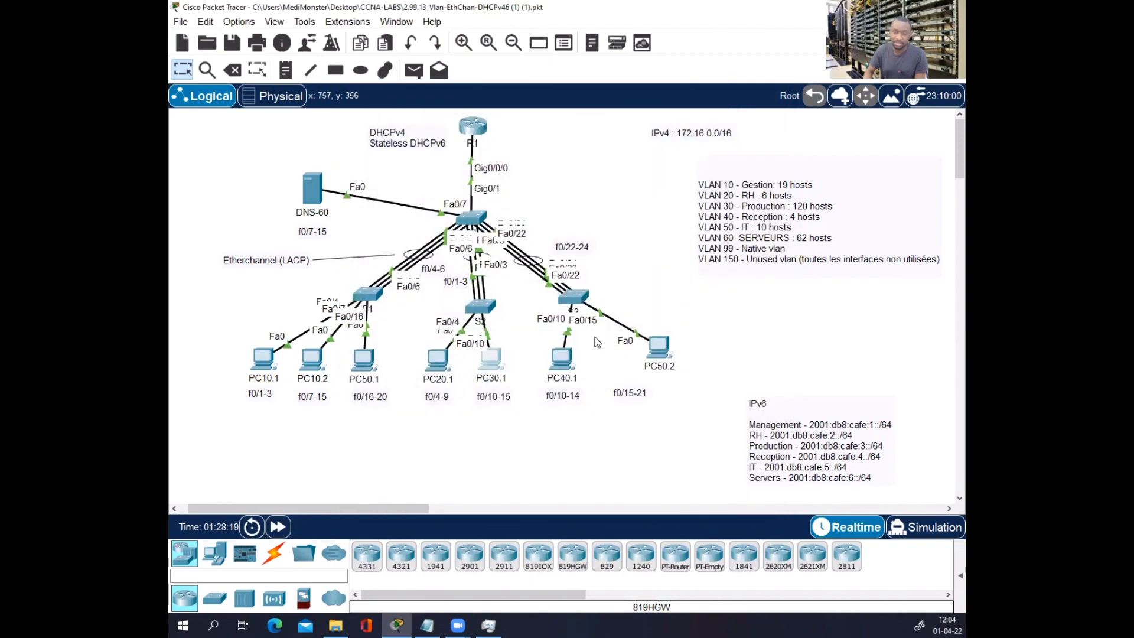
- Open the S3 switch's command line, enlarge its console, and enter global configuration mode
{"action": "left_click", "coordinate": [562, 356]}
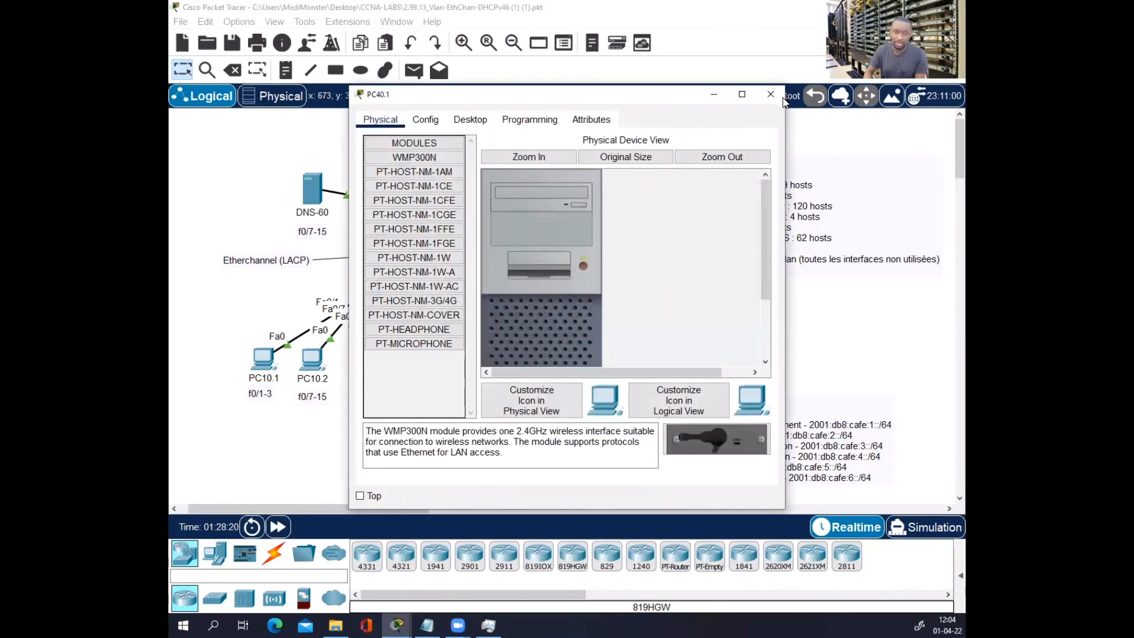
{"action": "left_click", "coordinate": [768, 95]}
{"action": "left_click", "coordinate": [571, 305]}
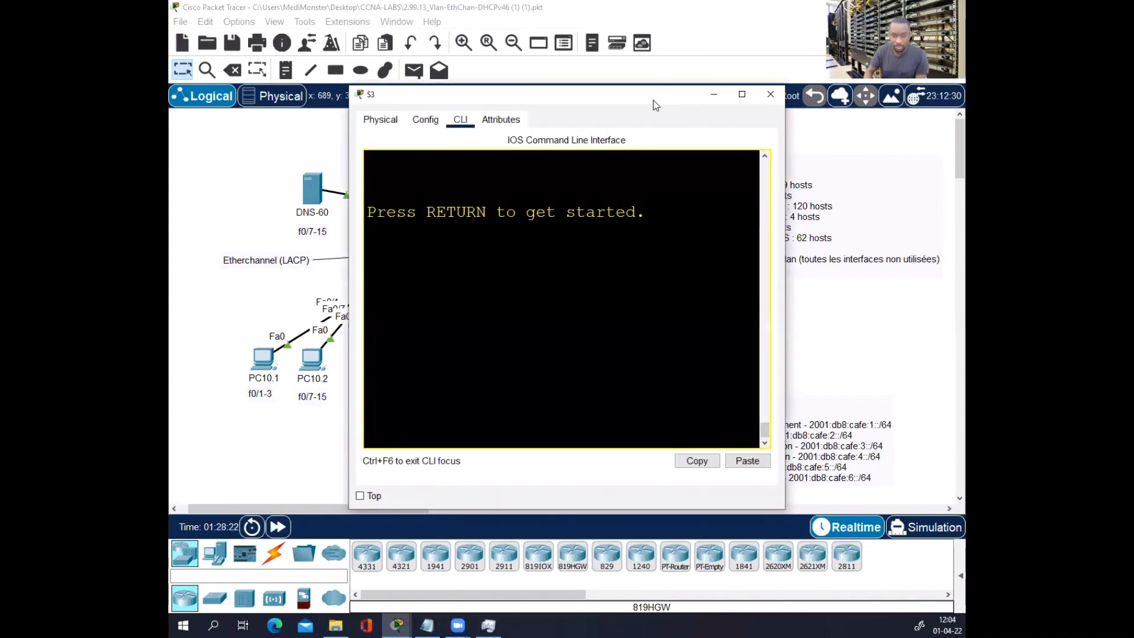
{"action": "left_click_drag", "start_coordinate": [653, 105], "coordinate": [568, 444]}
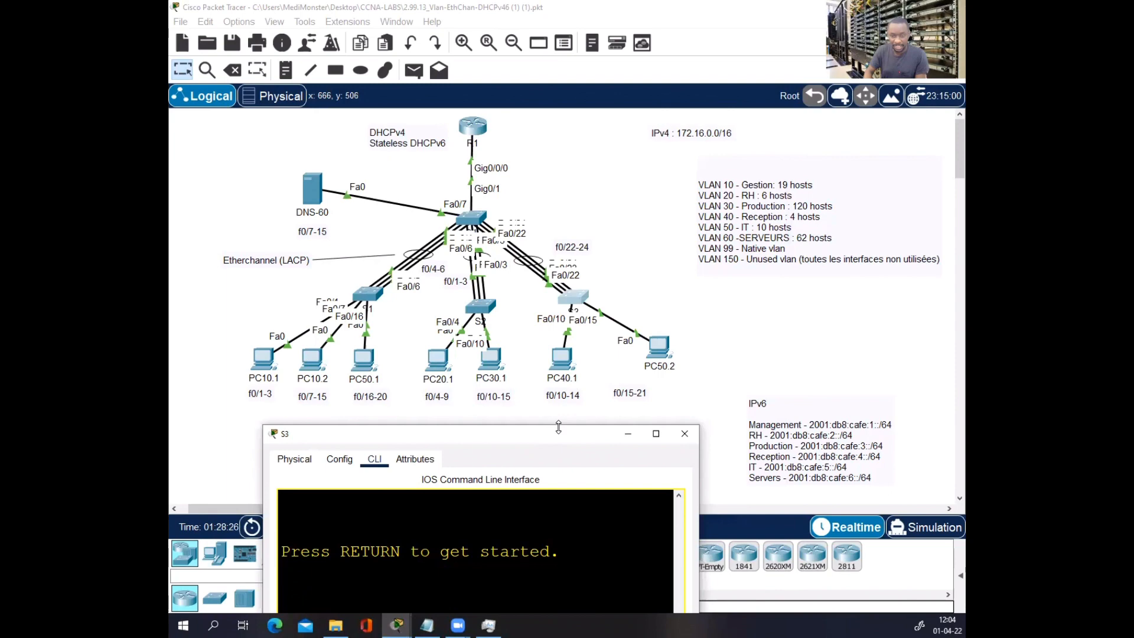
{"action": "left_click_drag", "start_coordinate": [558, 425], "coordinate": [450, 34]}
{"action": "key", "text": "Return"}
{"action": "key", "text": "Return"}
{"action": "key", "text": "Return"}
{"action": "key", "text": "Return"}
{"action": "type", "text": "en"}
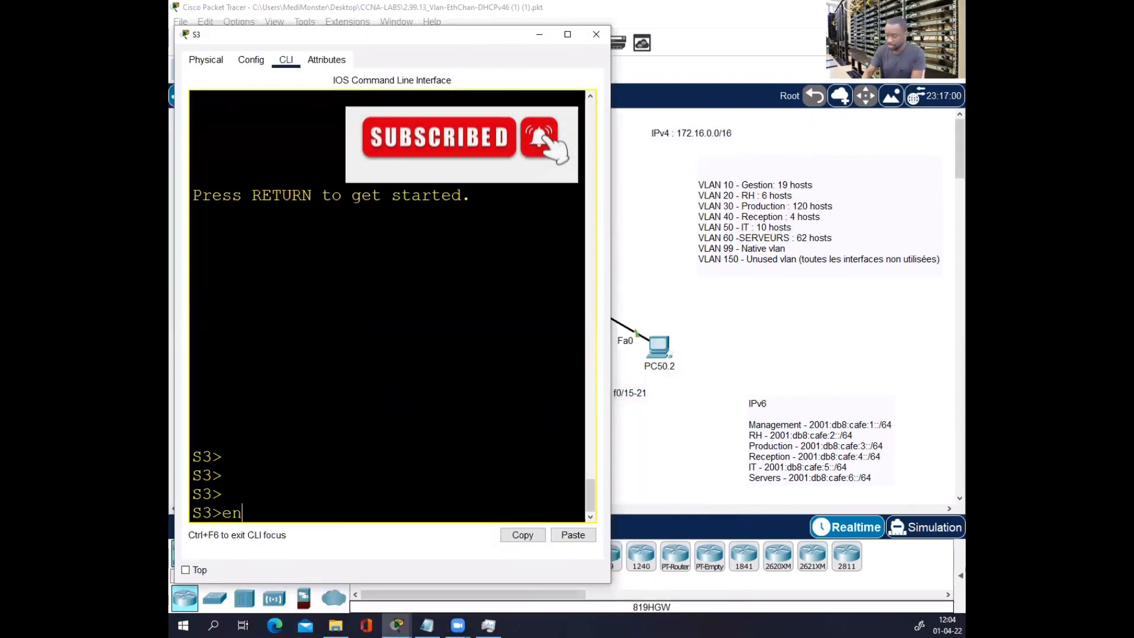
{"action": "key", "text": "Return"}
{"action": "type", "text": "conf t"}
{"action": "key", "text": "Return"}
{"action": "key", "text": "Return"}
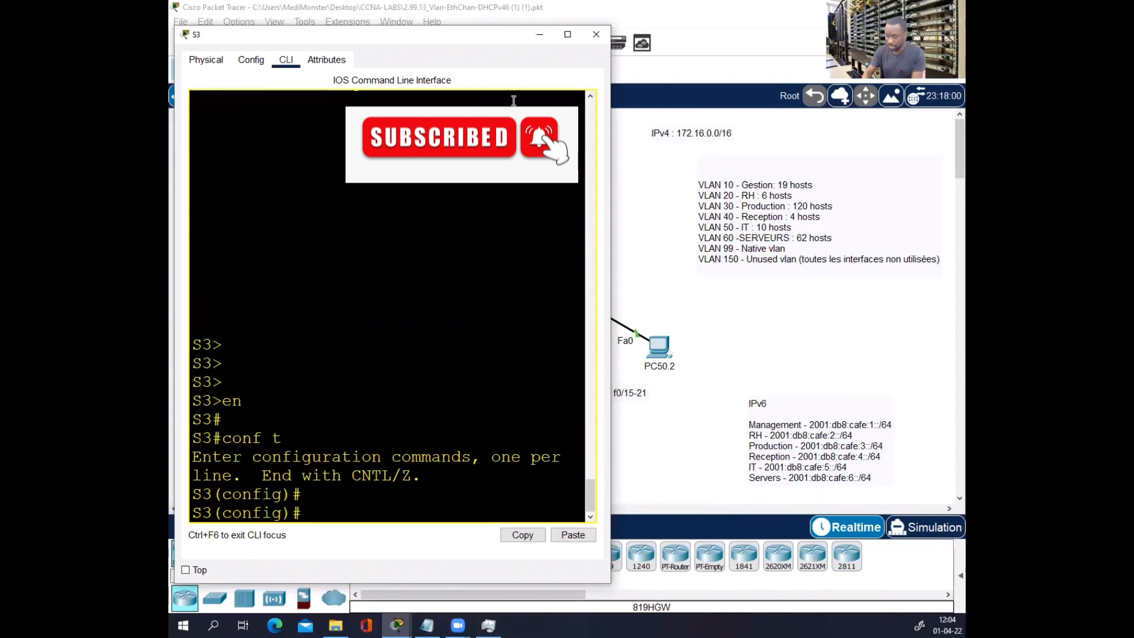
- Set S3 interface range fa0/10-14 to switchport access mode
{"action": "type", "text": "ibr --"}
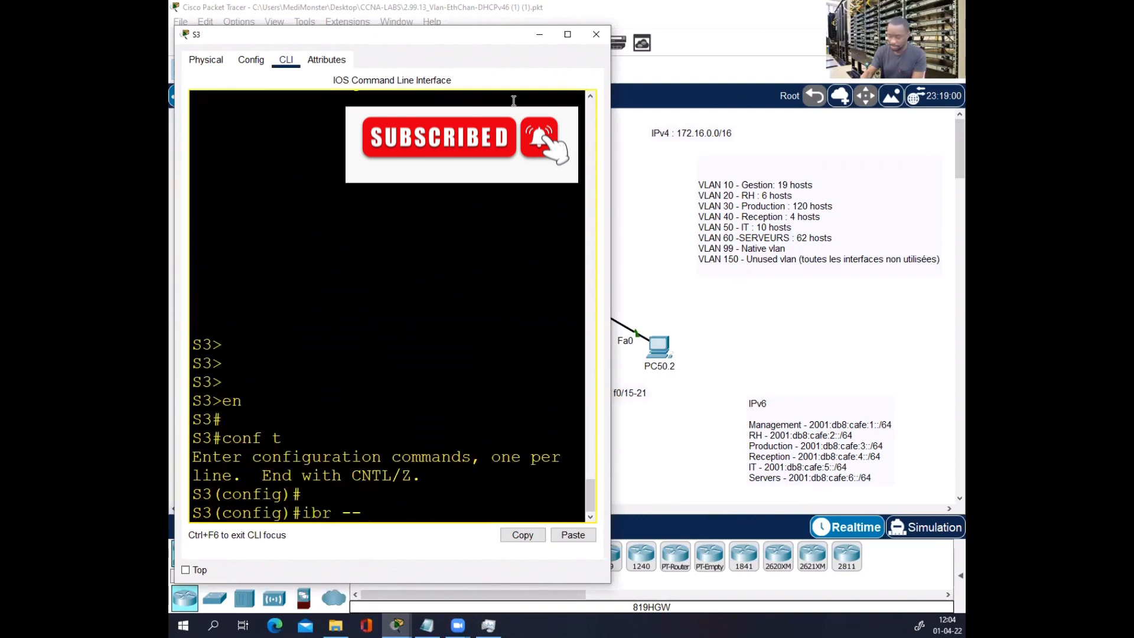
{"action": "key", "text": "BackSpace"}
{"action": "key", "text": "BackSpace"}
{"action": "key", "text": "BackSpace"}
{"action": "key", "text": "BackSpace"}
{"action": "key", "text": "BackSpace"}
{"action": "type", "text": "nt ra"}
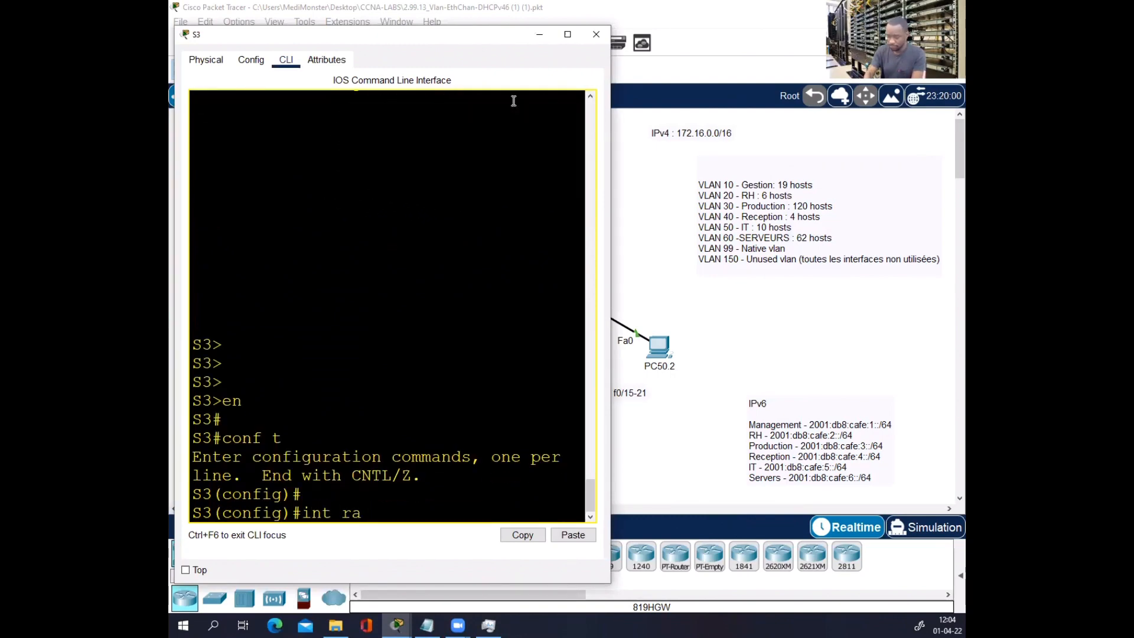
{"action": "key", "text": "Tab"}
{"action": "type", "text": "fa0/"}
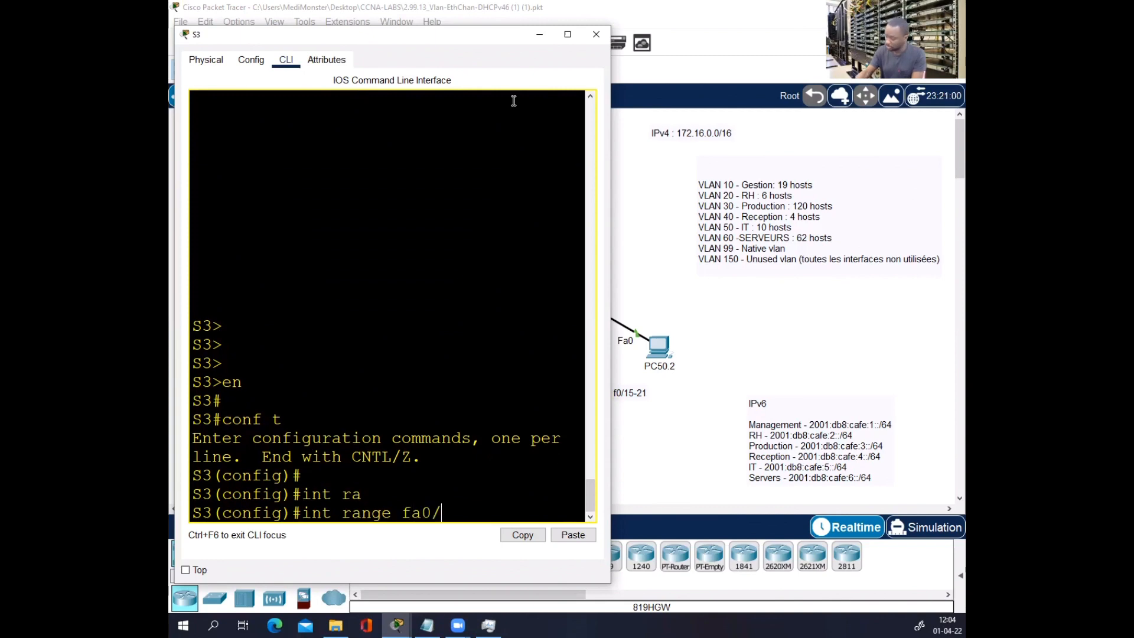
{"action": "type", "text": "10-14"}
{"action": "key", "text": "Return"}
{"action": "type", "text": "swi"}
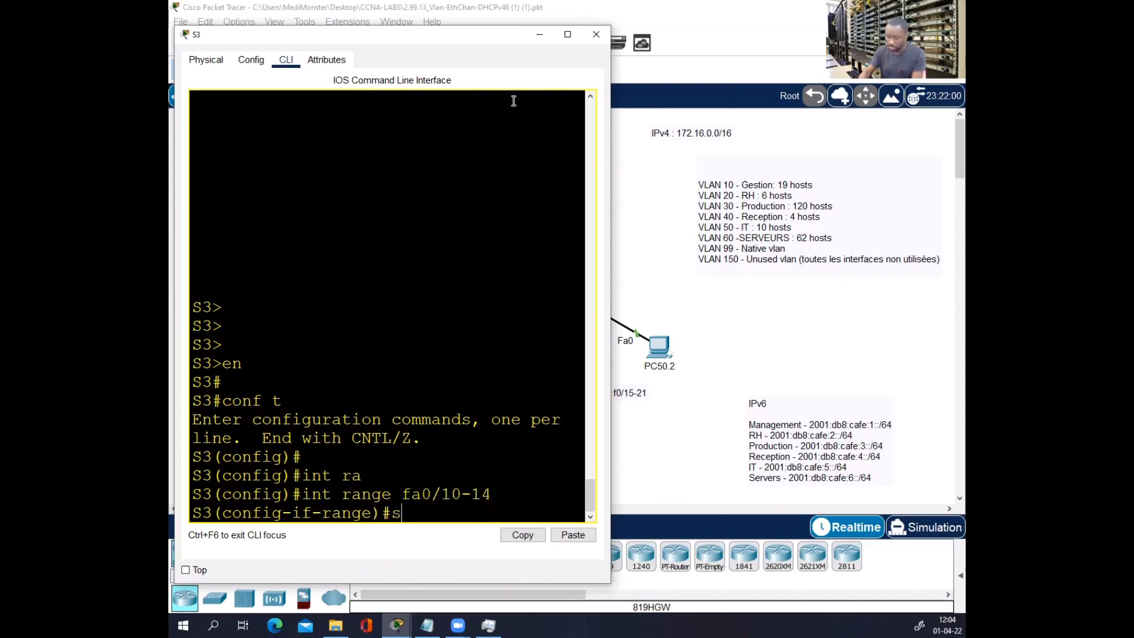
{"action": "key", "text": "Tab"}
{"action": "type", "text": "mo"}
{"action": "key", "text": "Tab"}
{"action": "type", "text": "ac"}
{"action": "key", "text": "Tab"}
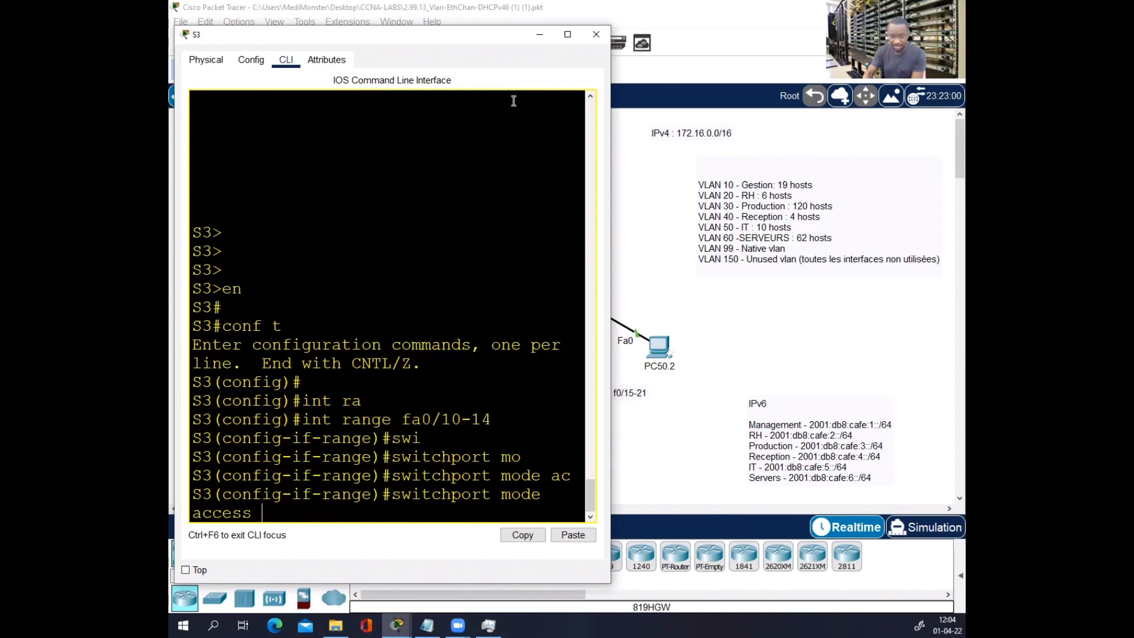
{"action": "key", "text": "Tab"}
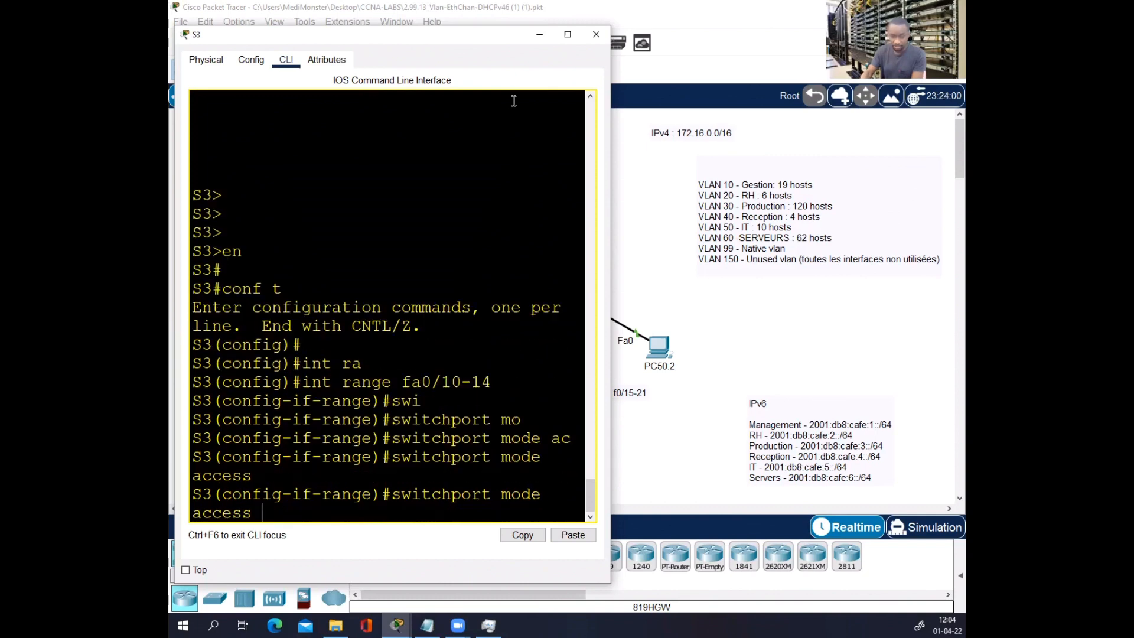
{"action": "key", "text": "Return"}
- Assign S3 ports fa0/10-14 to access VLAN 40
{"action": "type", "text": "swi"}
{"action": "key", "text": "Tab"}
{"action": "type", "text": "ac"}
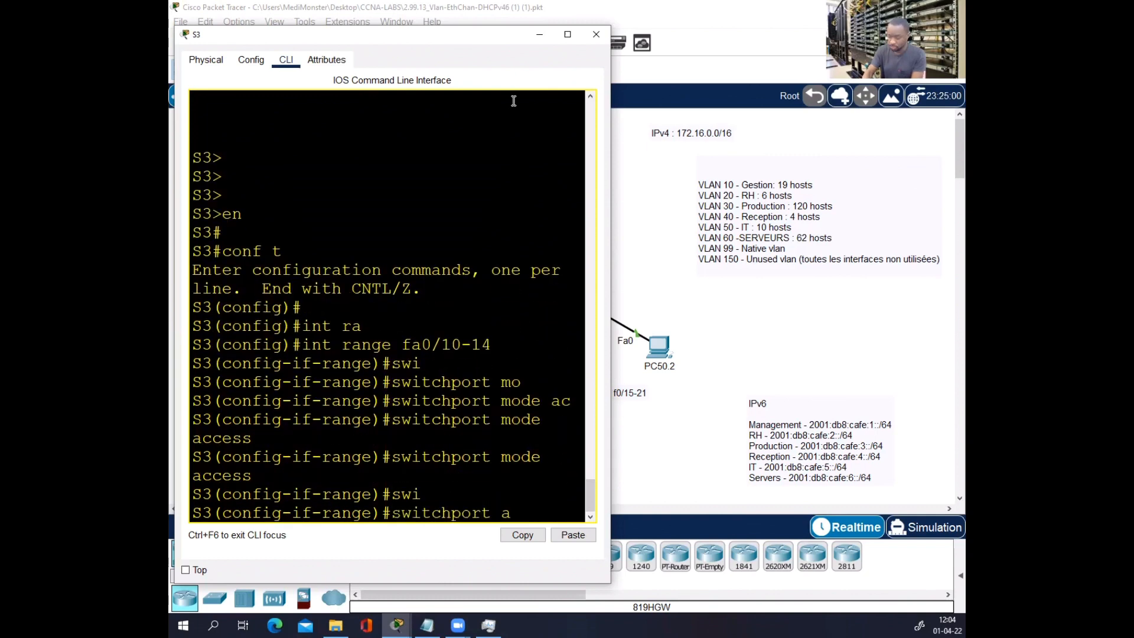
{"action": "key", "text": "Tab"}
{"action": "type", "text": "v"}
{"action": "key", "text": "Tab"}
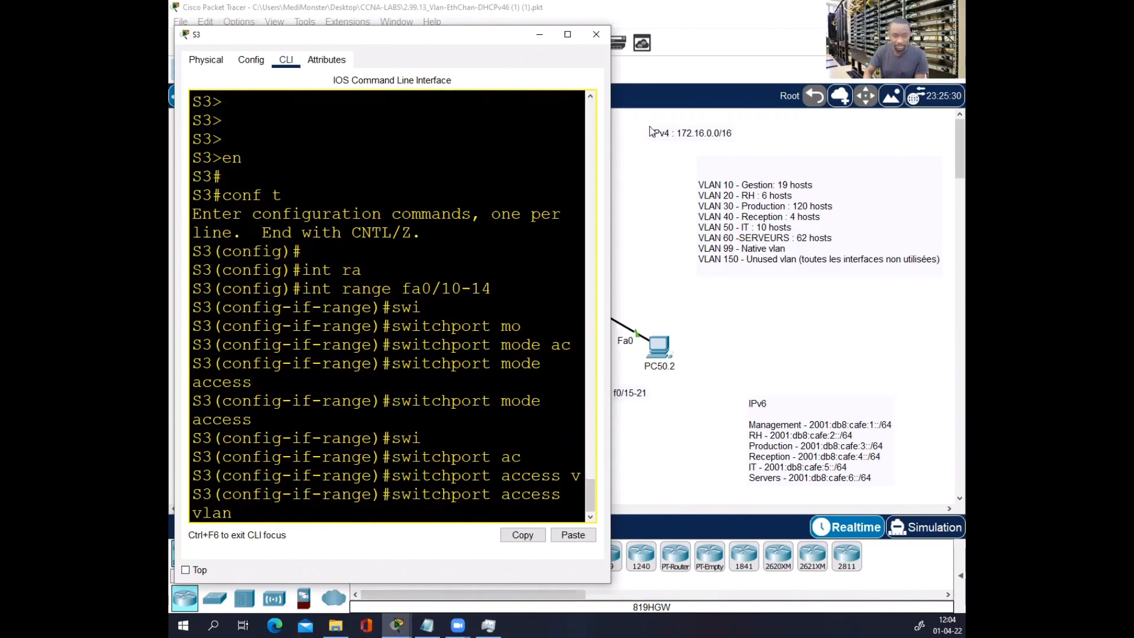
{"action": "left_click_drag", "start_coordinate": [348, 43], "coordinate": [323, 61]}
{"action": "type", "text": "40"}
{"action": "key", "text": "Return"}
- Enable spanning-tree PortFast on S3 ports fa0/10-14 and return to global configuration mode
{"action": "type", "text": "span"}
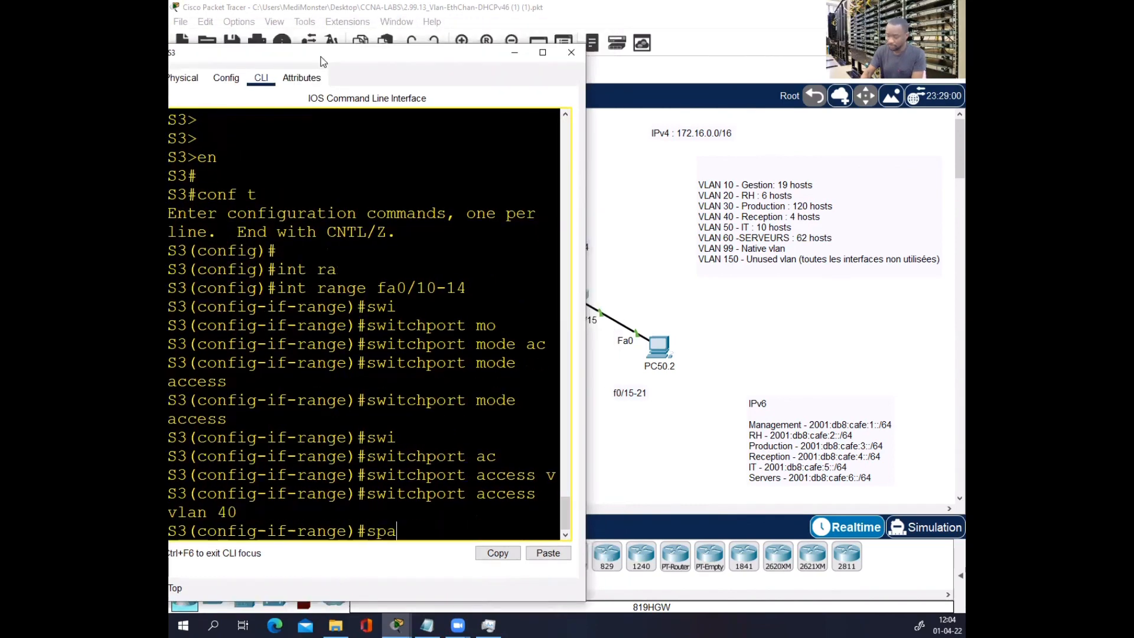
{"action": "key", "text": "Tab"}
{"action": "type", "text": "portfast"}
{"action": "key", "text": "Return"}
{"action": "key", "text": "Return"}
{"action": "key", "text": "Return"}
{"action": "key", "text": "Return"}
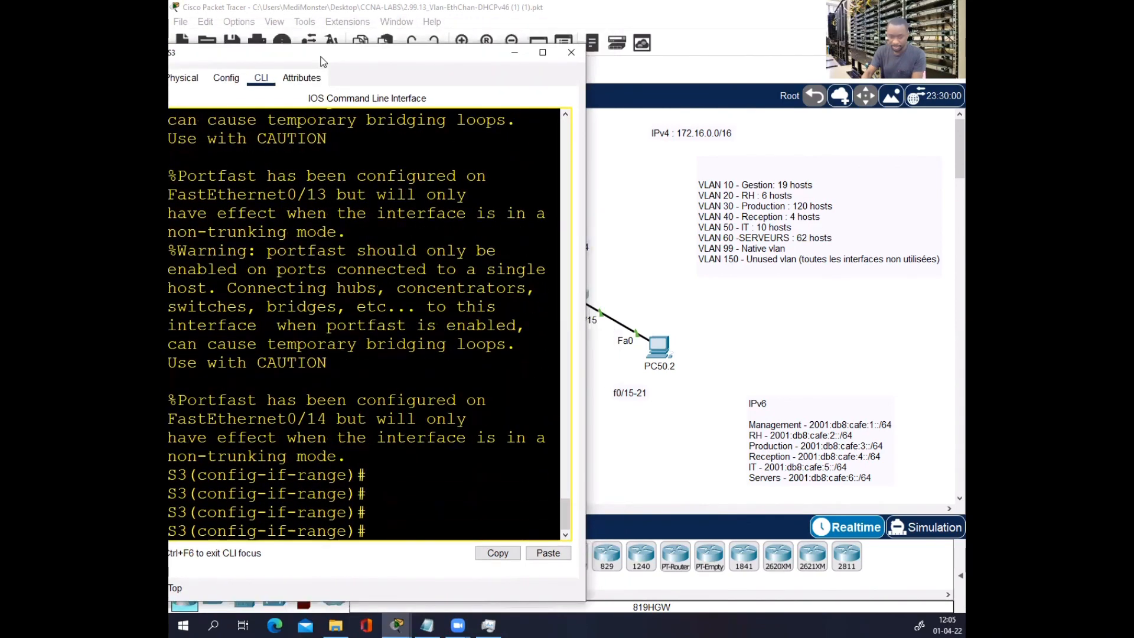
{"action": "type", "text": "exi"}
{"action": "key", "text": "Return"}
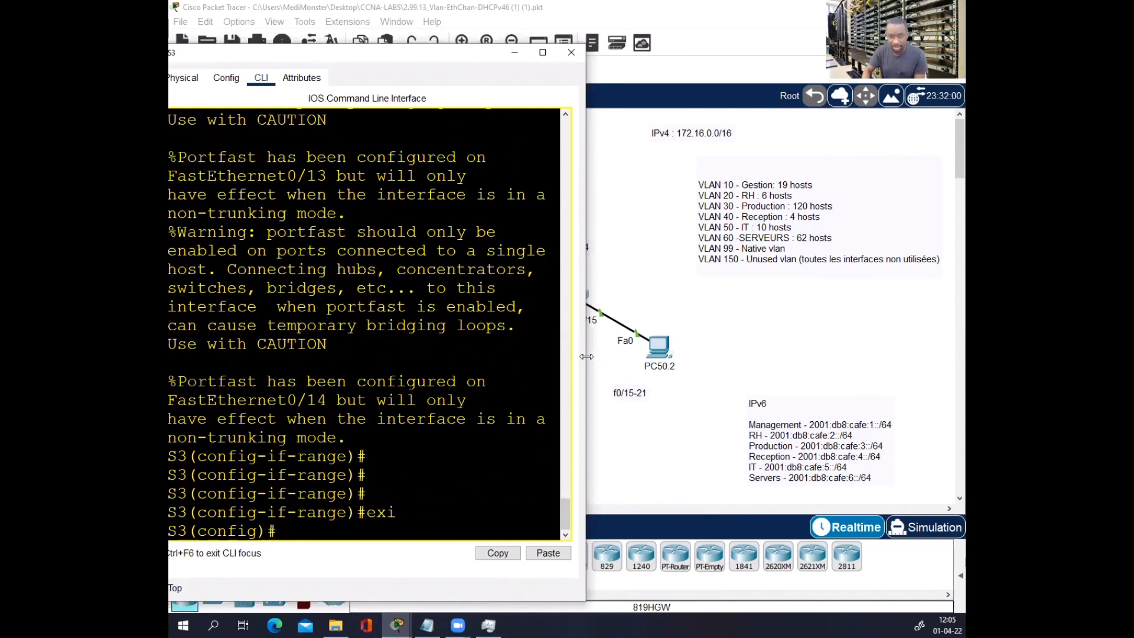
- Widen the S3 console and set interface range fa0/15-21 to switchport access mode
{"action": "left_click_drag", "start_coordinate": [586, 357], "coordinate": [620, 357]}
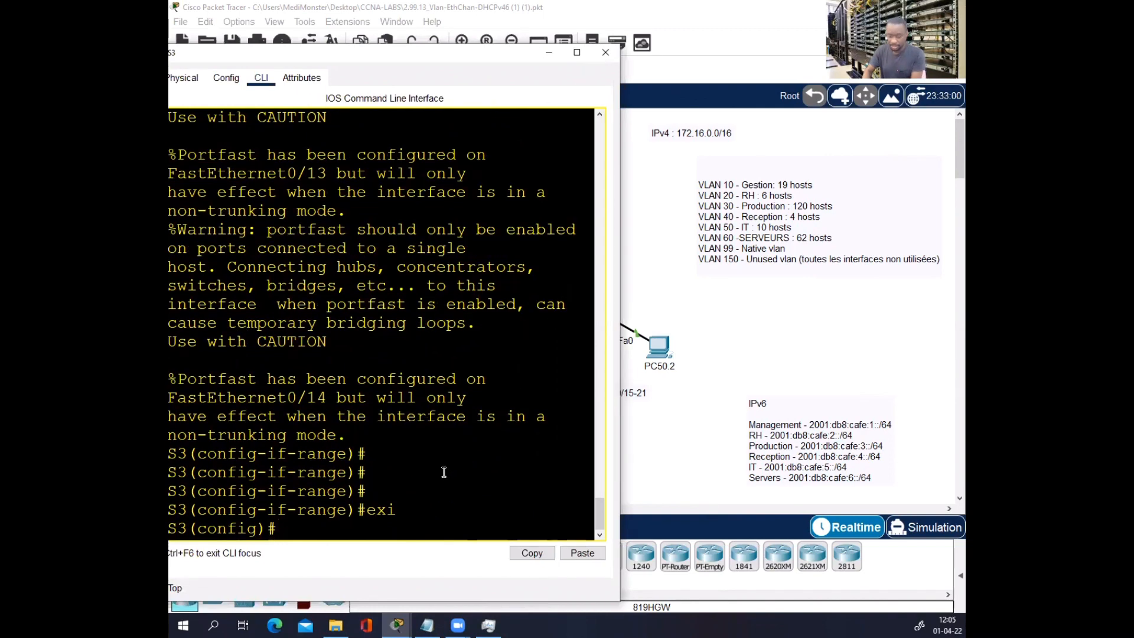
{"action": "type", "text": "int ran fa0"}
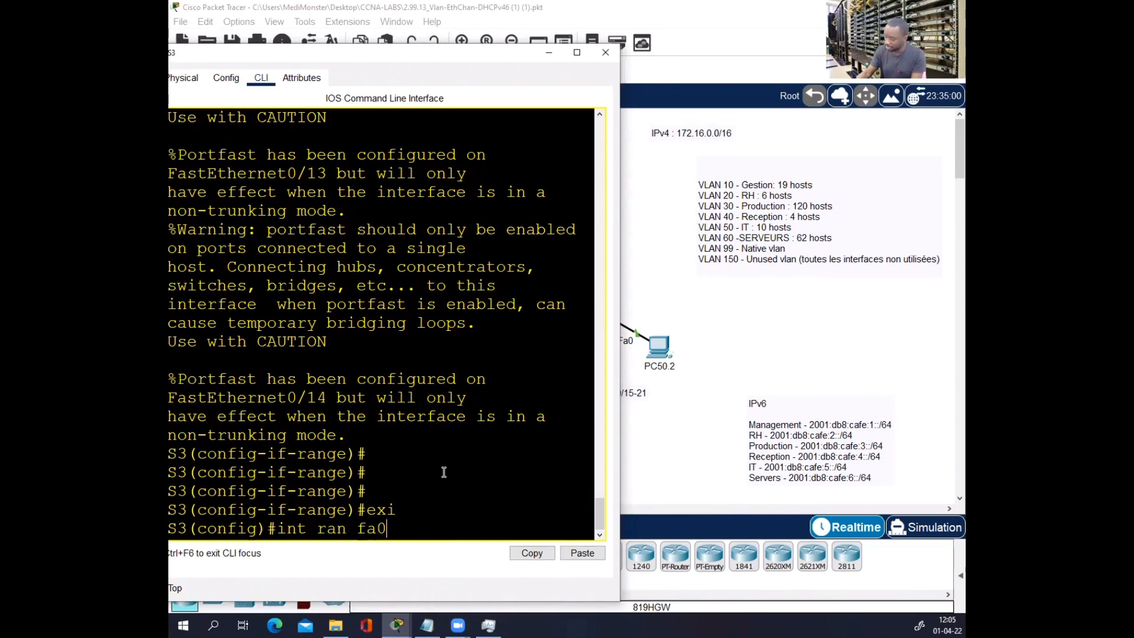
{"action": "type", "text": "/15-21"}
{"action": "key", "text": "Return"}
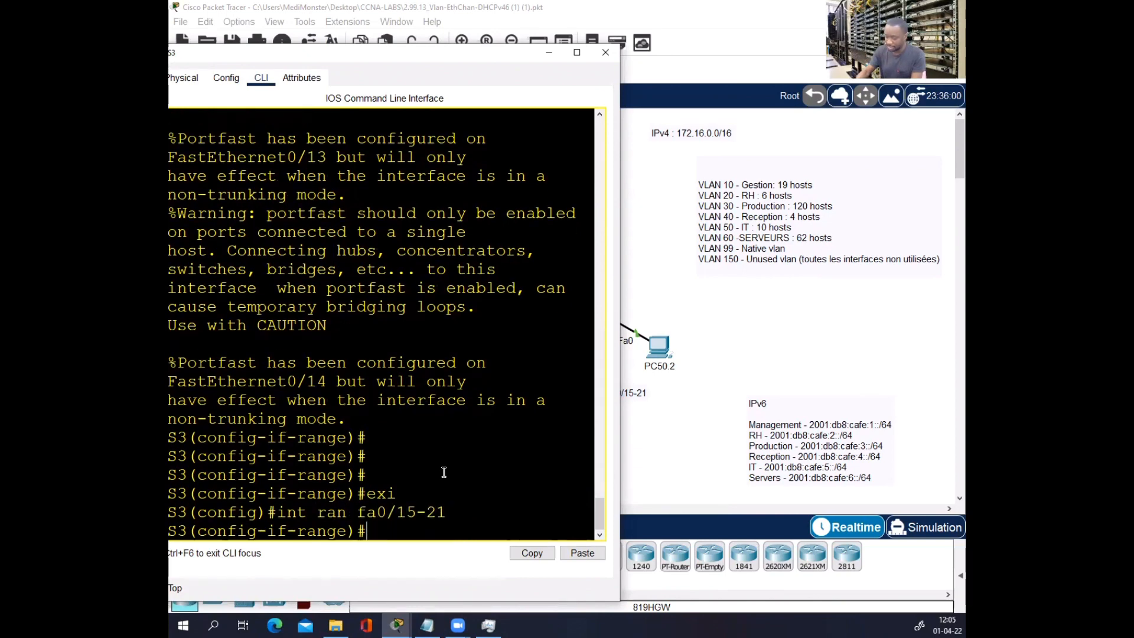
{"action": "type", "text": "swi"}
{"action": "key", "text": "Tab"}
{"action": "type", "text": "mo"}
{"action": "key", "text": "Tab"}
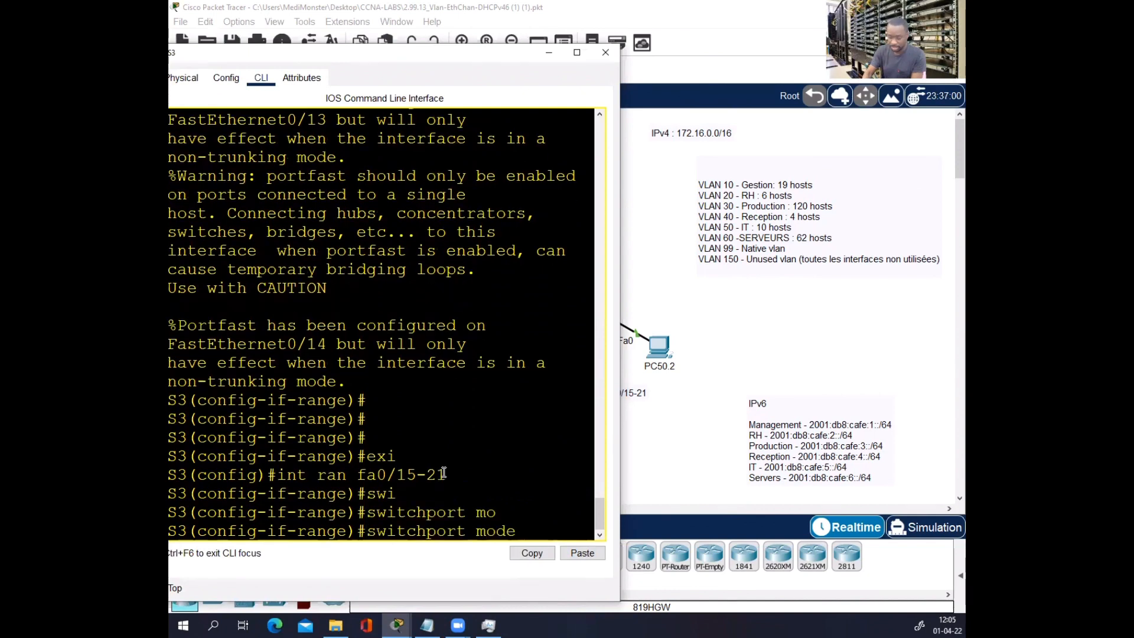
{"action": "type", "text": "ac"}
{"action": "key", "text": "Tab"}
{"action": "key", "text": "Return"}
- Assign S3 ports fa0/15-21 to access VLAN 50
{"action": "type", "text": "swi"}
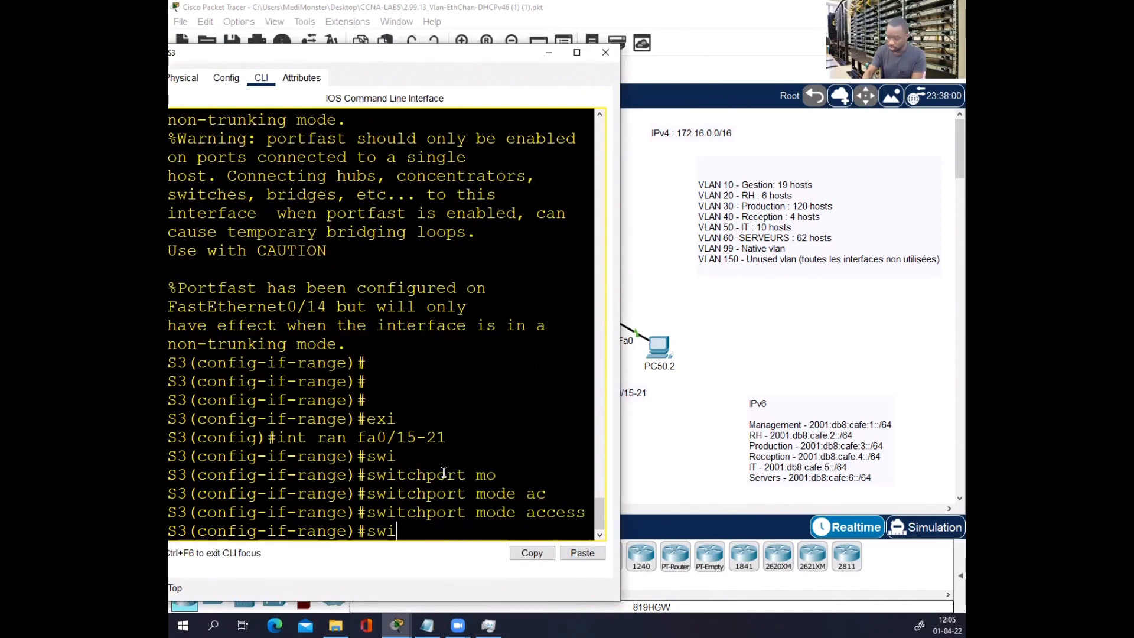
{"action": "key", "text": "Tab"}
{"action": "type", "text": "ac"}
{"action": "key", "text": "Tab"}
{"action": "type", "text": "v"}
{"action": "key", "text": "Tab"}
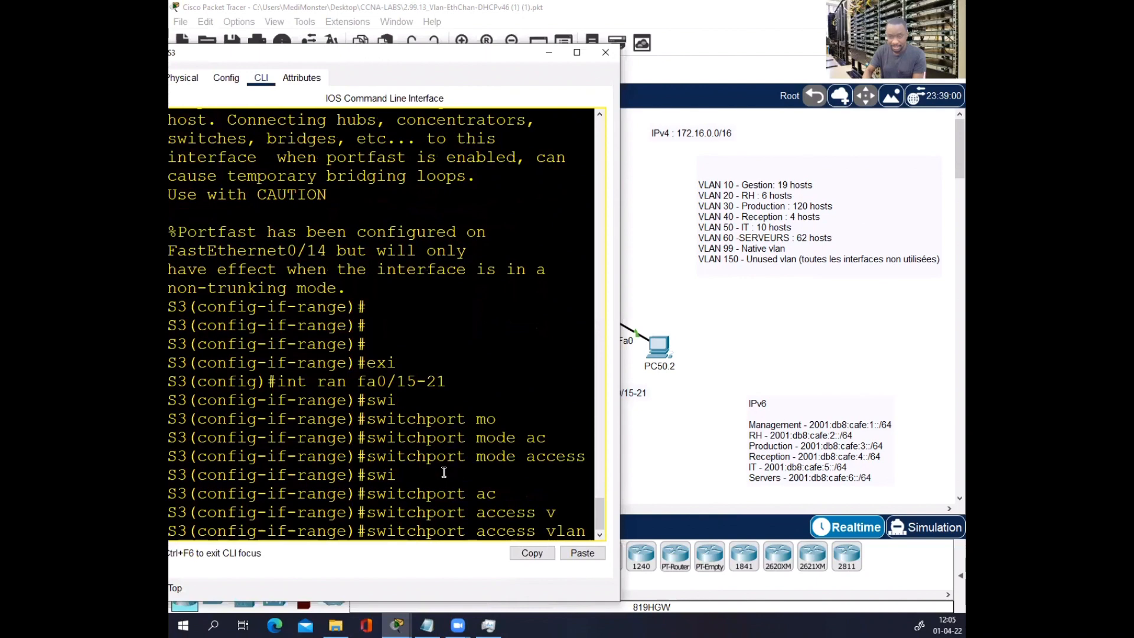
{"action": "type", "text": "50"}
{"action": "key", "text": "Return"}
- Enable spanning-tree PortFast on S3 ports fa0/15-21, save the configuration with do wr and close the console
{"action": "type", "text": "span"}
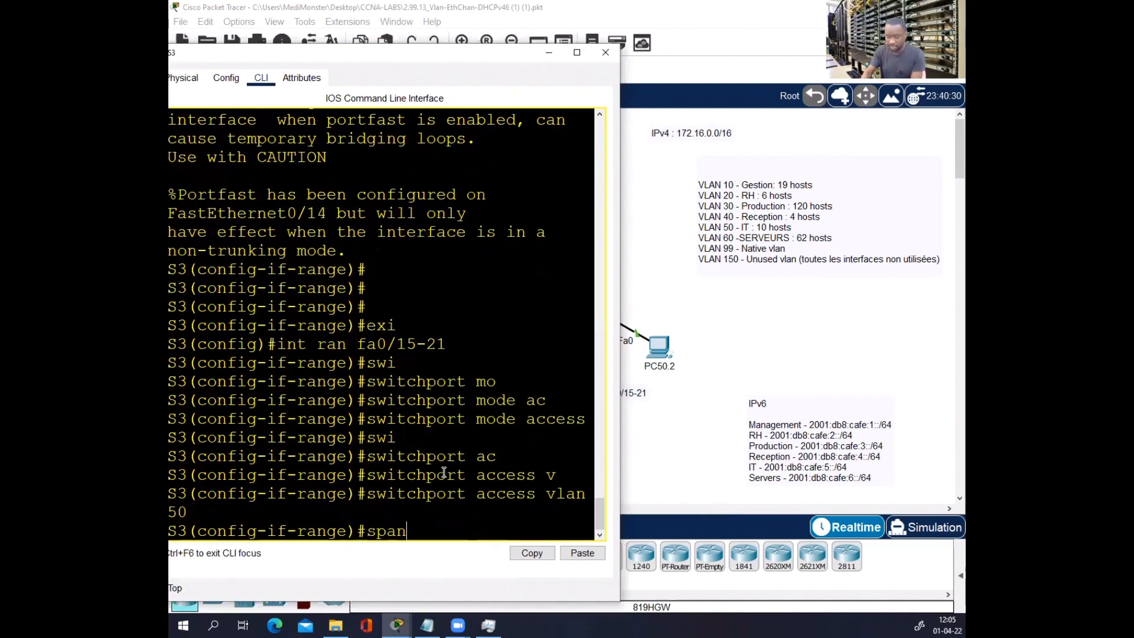
{"action": "key", "text": "Tab"}
{"action": "type", "text": "po"}
{"action": "key", "text": "Tab"}
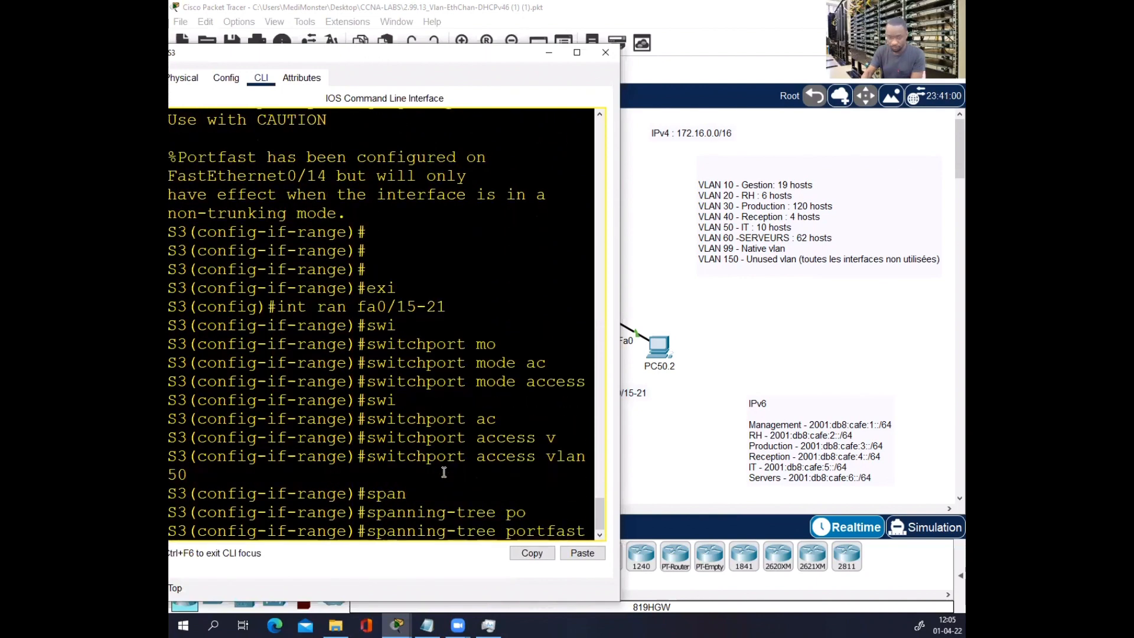
{"action": "key", "text": "Return"}
{"action": "key", "text": "Return"}
{"action": "type", "text": "do wr"}
{"action": "key", "text": "Return"}
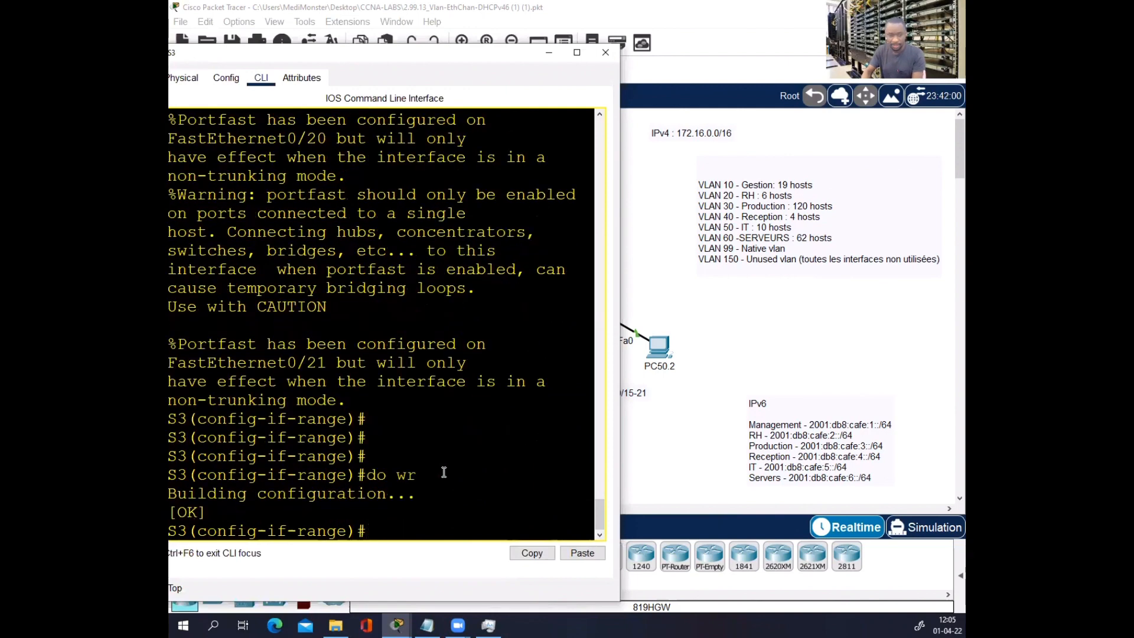
{"action": "left_click", "coordinate": [605, 52]}
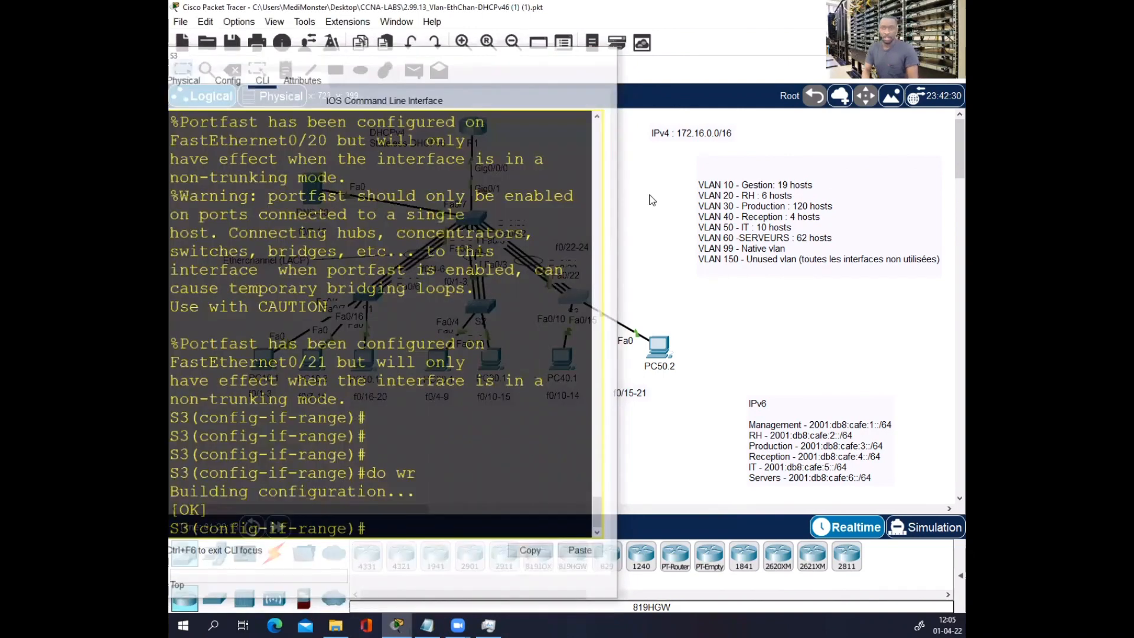
- Set PC40.1's IPv4 configuration to DHCP and close its window
{"action": "left_click", "coordinate": [561, 357]}
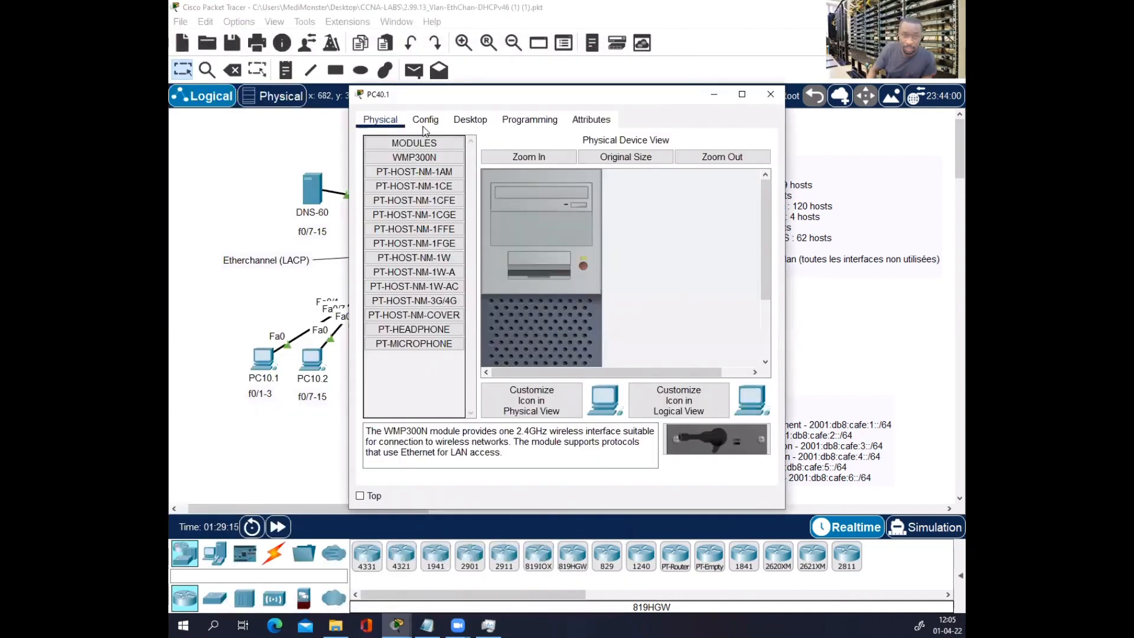
{"action": "left_click", "coordinate": [470, 120]}
{"action": "left_click", "coordinate": [416, 159]}
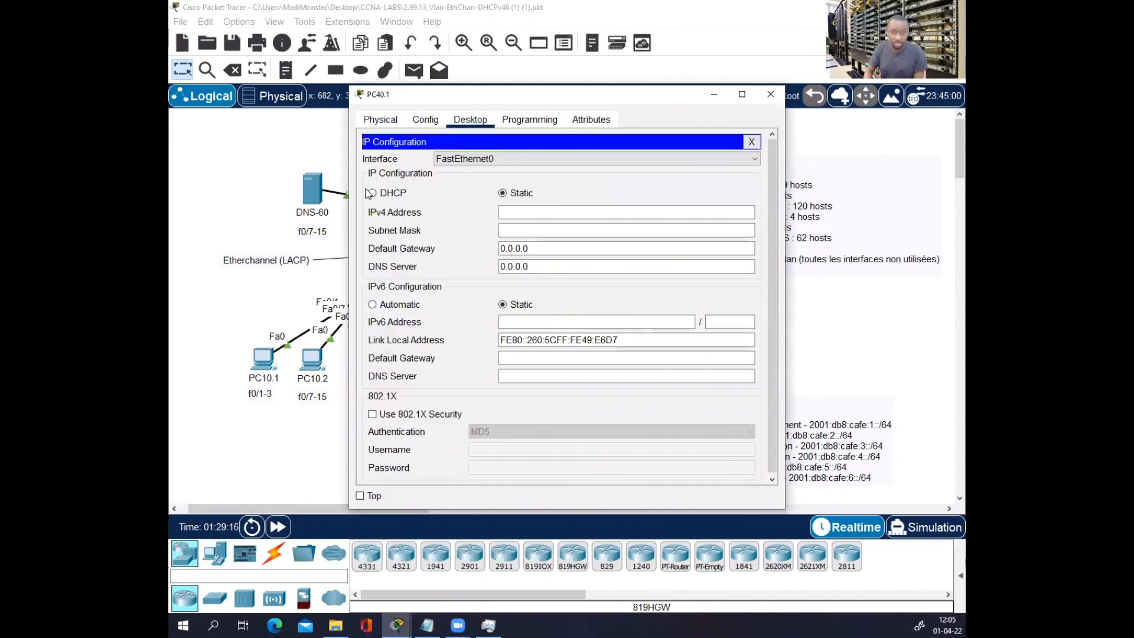
{"action": "left_click", "coordinate": [373, 193]}
{"action": "left_click_drag", "start_coordinate": [674, 99], "coordinate": [589, 96]}
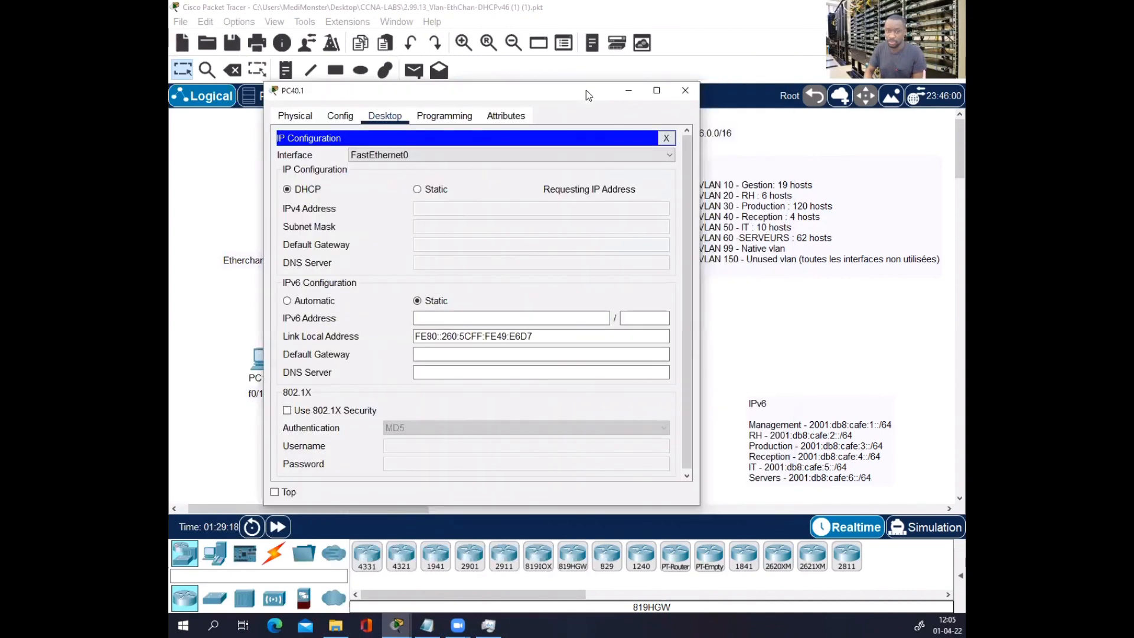
{"action": "left_click", "coordinate": [685, 90]}
- Set PC50.2's IPv4 configuration to DHCP and close its window
{"action": "left_click", "coordinate": [658, 345]}
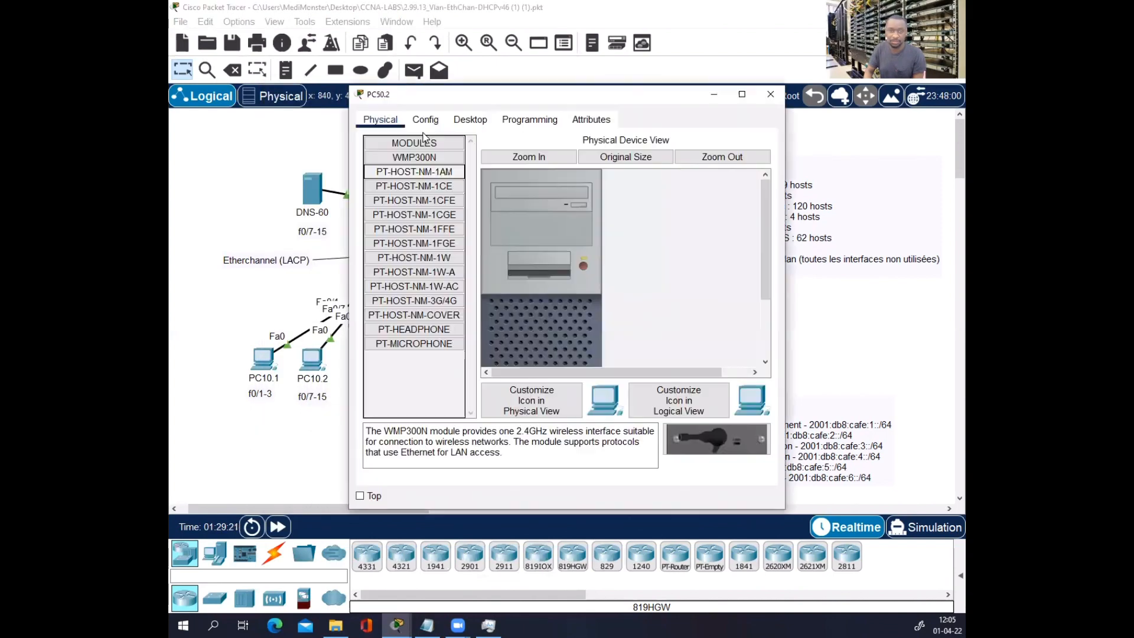
{"action": "left_click", "coordinate": [467, 122]}
{"action": "left_click", "coordinate": [413, 177]}
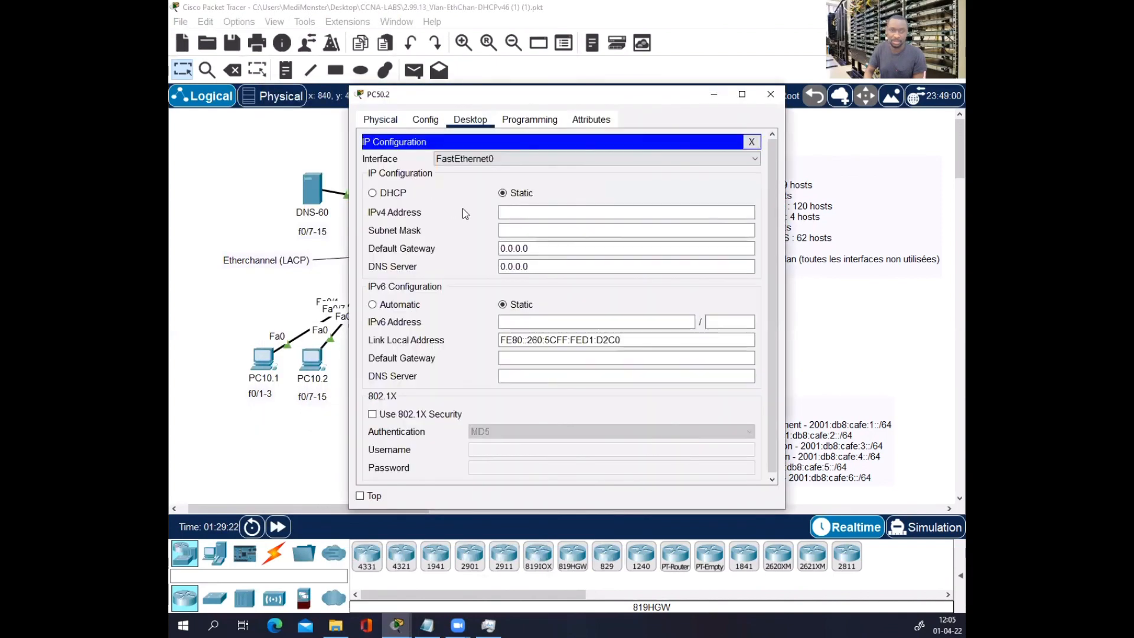
{"action": "left_click", "coordinate": [387, 195]}
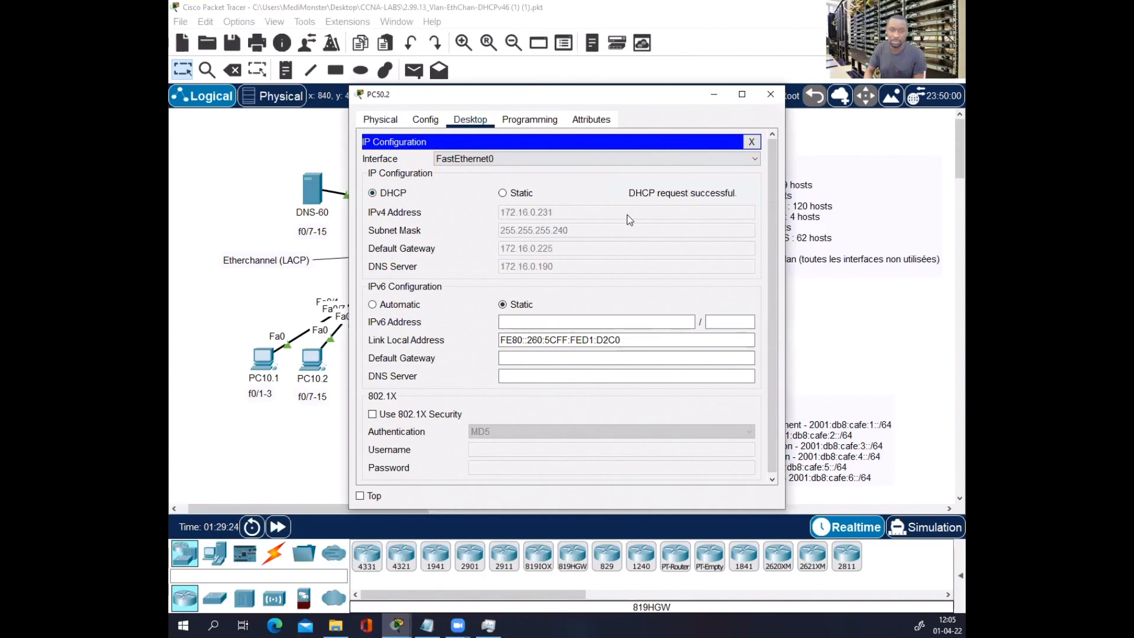
{"action": "left_click", "coordinate": [770, 94]}
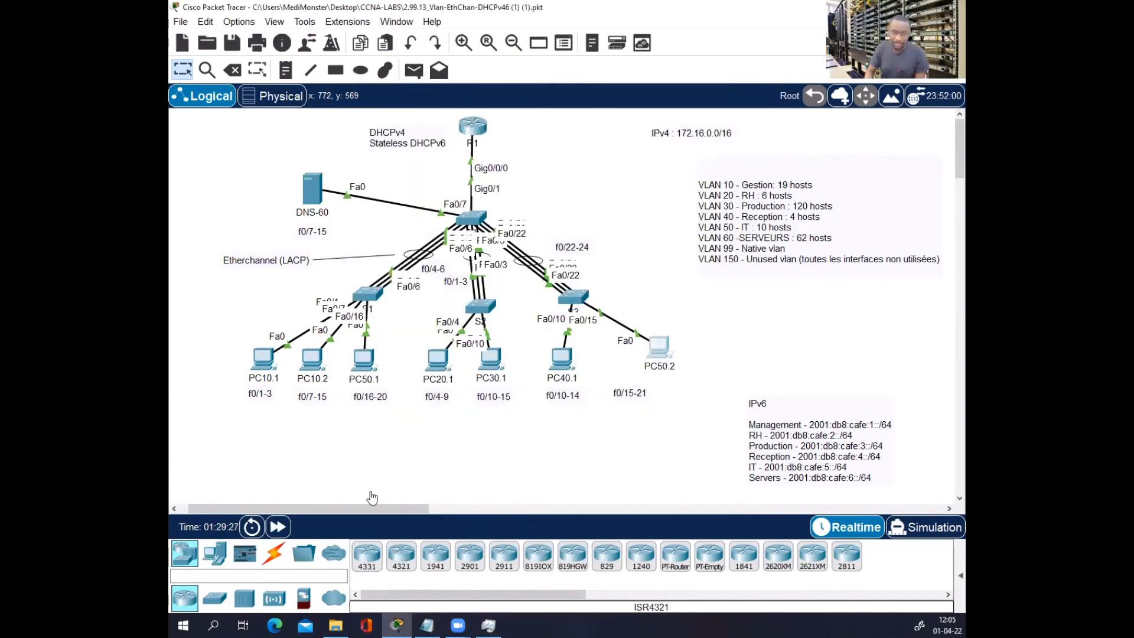
- Copy 172.16.0.190 from the vlan60-SERVERS line of the Notepad addressing plan and set it as DNS-60's static IPv4 address in Packet Tracer
{"action": "left_click", "coordinate": [433, 624]}
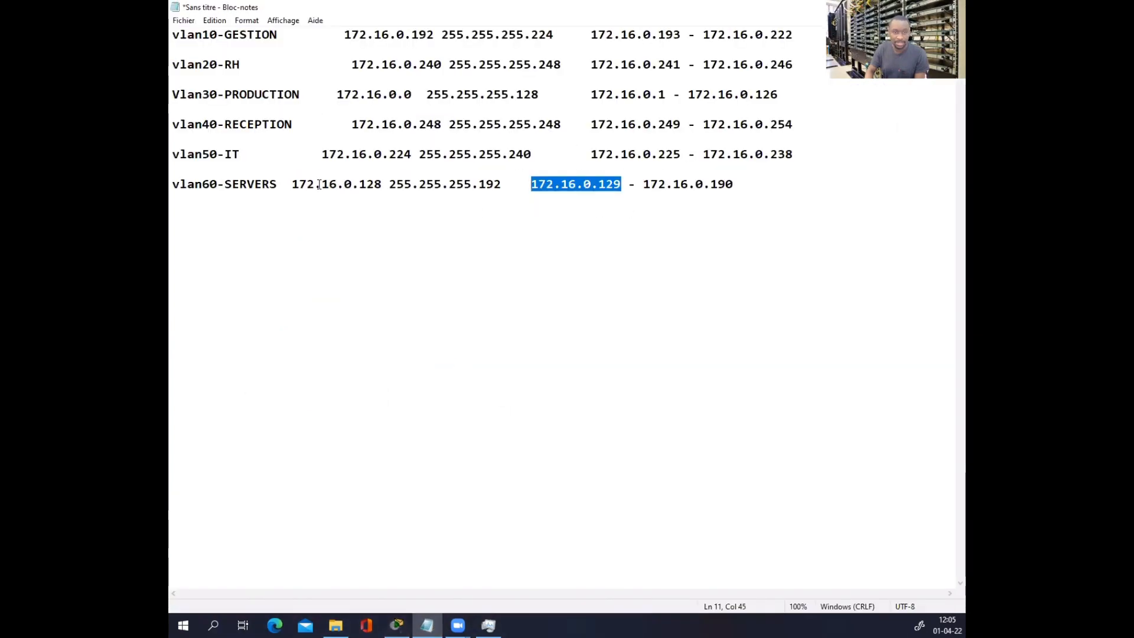
{"action": "left_click", "coordinate": [604, 207]}
{"action": "left_click_drag", "start_coordinate": [735, 184], "coordinate": [643, 183]}
{"action": "right_click", "coordinate": [643, 184]}
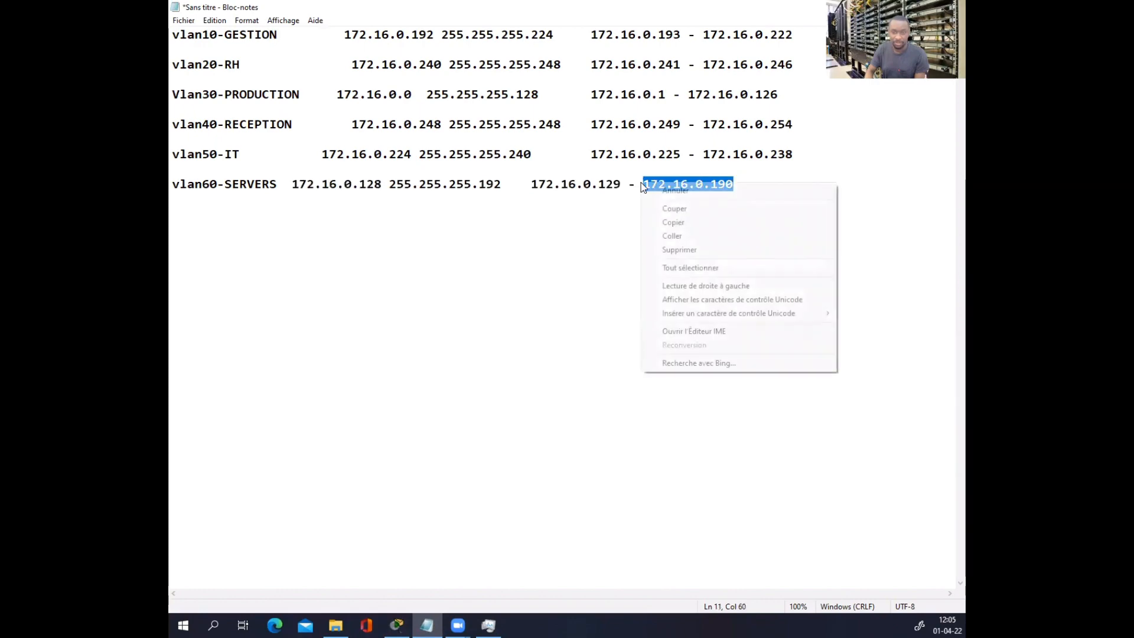
{"action": "left_click", "coordinate": [684, 225]}
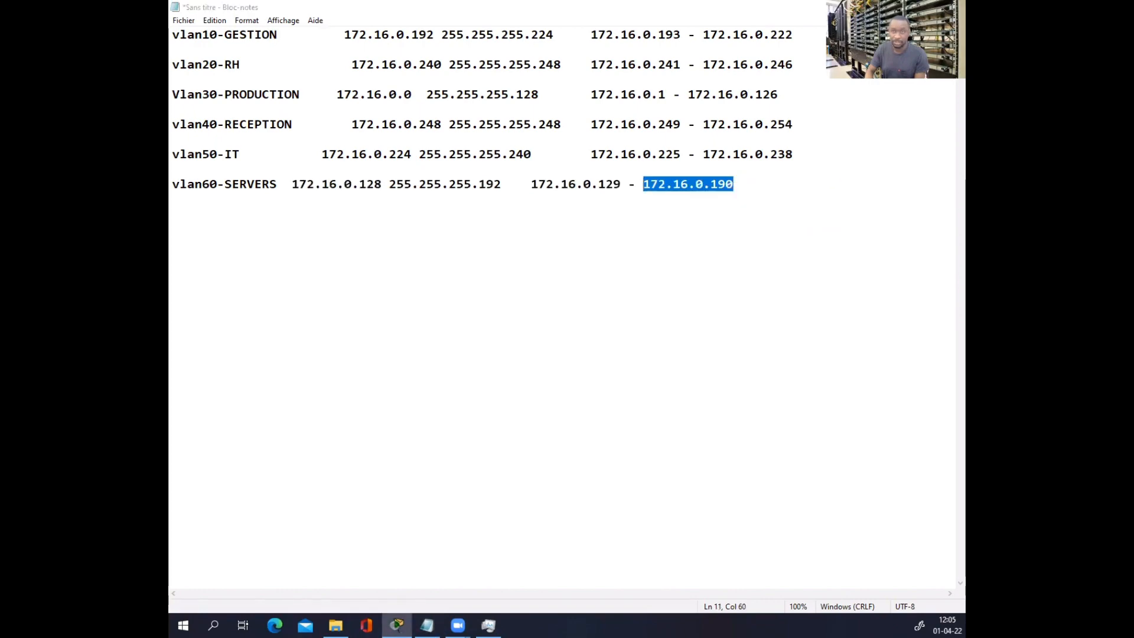
{"action": "left_click", "coordinate": [396, 624]}
{"action": "left_click", "coordinate": [311, 189]}
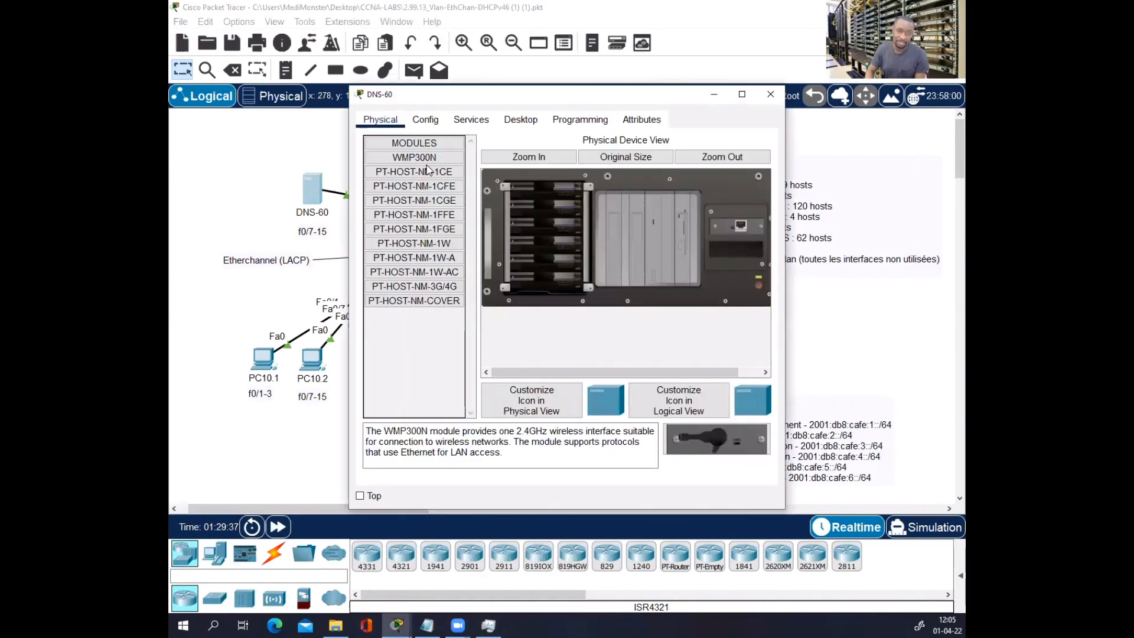
{"action": "left_click", "coordinate": [506, 120]}
{"action": "left_click", "coordinate": [399, 172]}
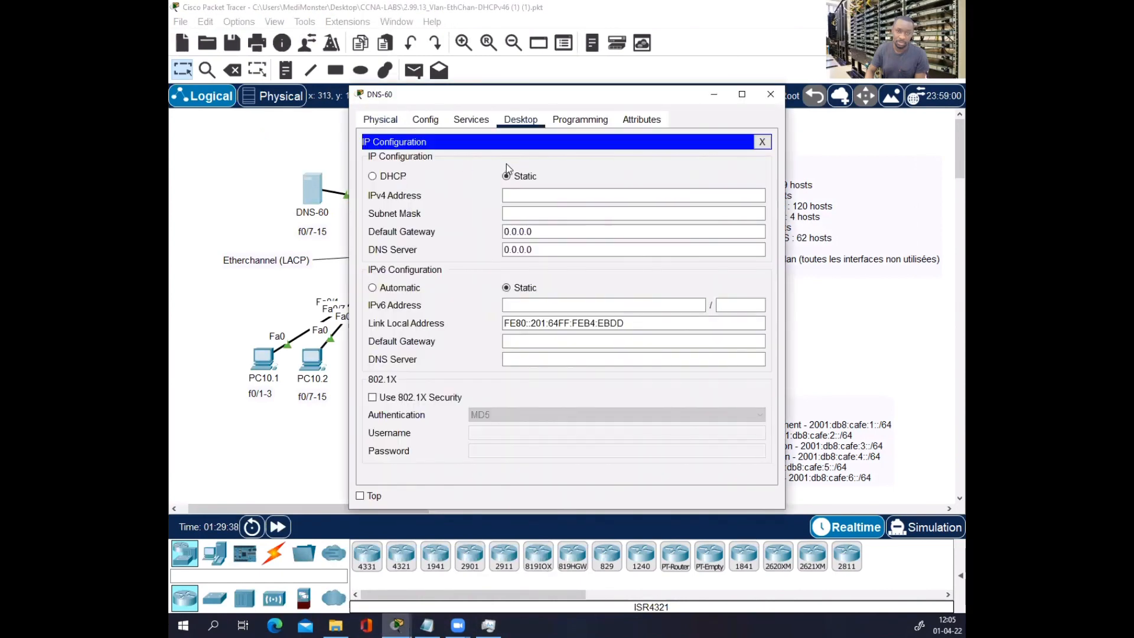
{"action": "left_click", "coordinate": [524, 194]}
{"action": "key", "text": "ctrl+v"}
- Set DNS-60's IPv4 subnet mask to 255.255.255.192, copied from the vlan60-SERVERS line of the addressing plan
{"action": "left_click", "coordinate": [533, 214]}
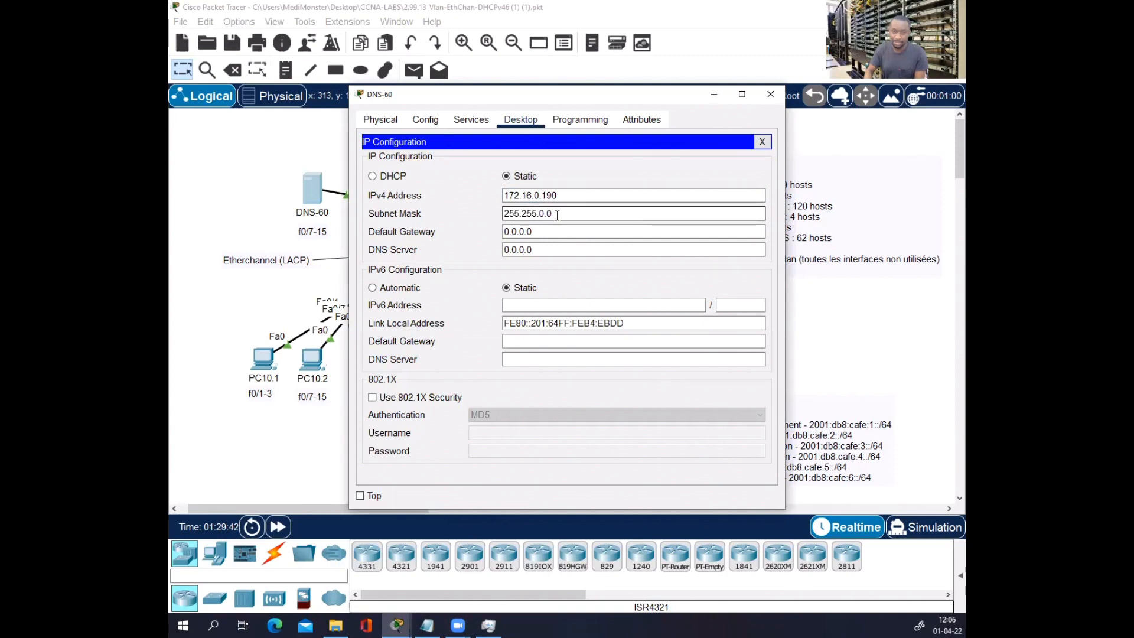
{"action": "left_click", "coordinate": [427, 625]}
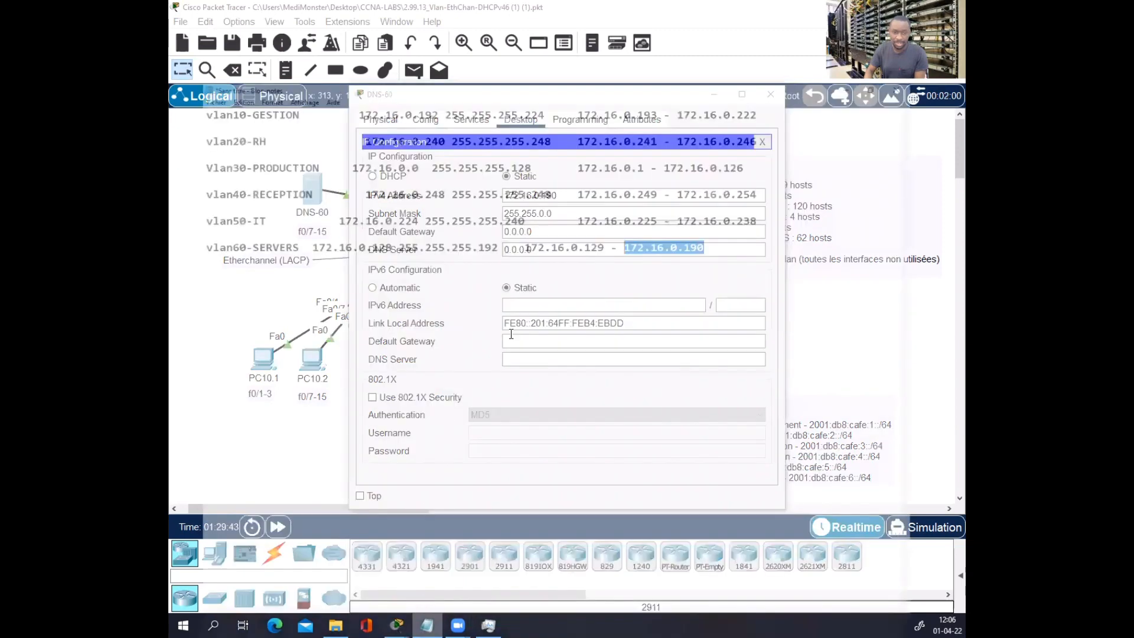
{"action": "left_click_drag", "start_coordinate": [505, 185], "coordinate": [399, 185]}
{"action": "left_click", "coordinate": [396, 184]}
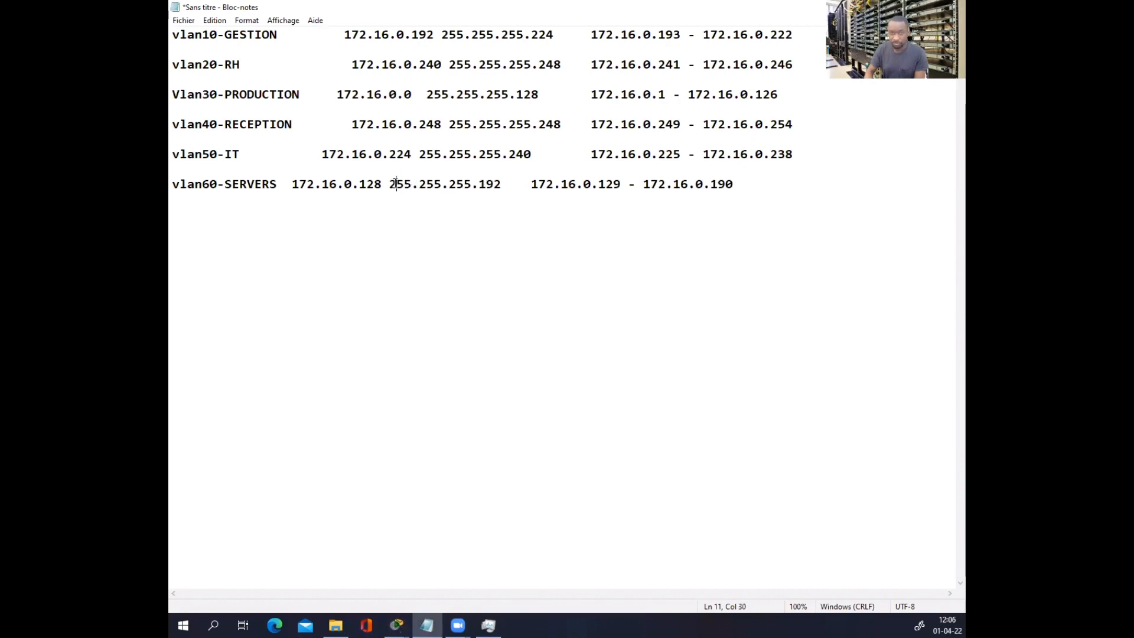
{"action": "left_click_drag", "start_coordinate": [390, 184], "coordinate": [506, 186]}
{"action": "key", "text": "ctrl+c"}
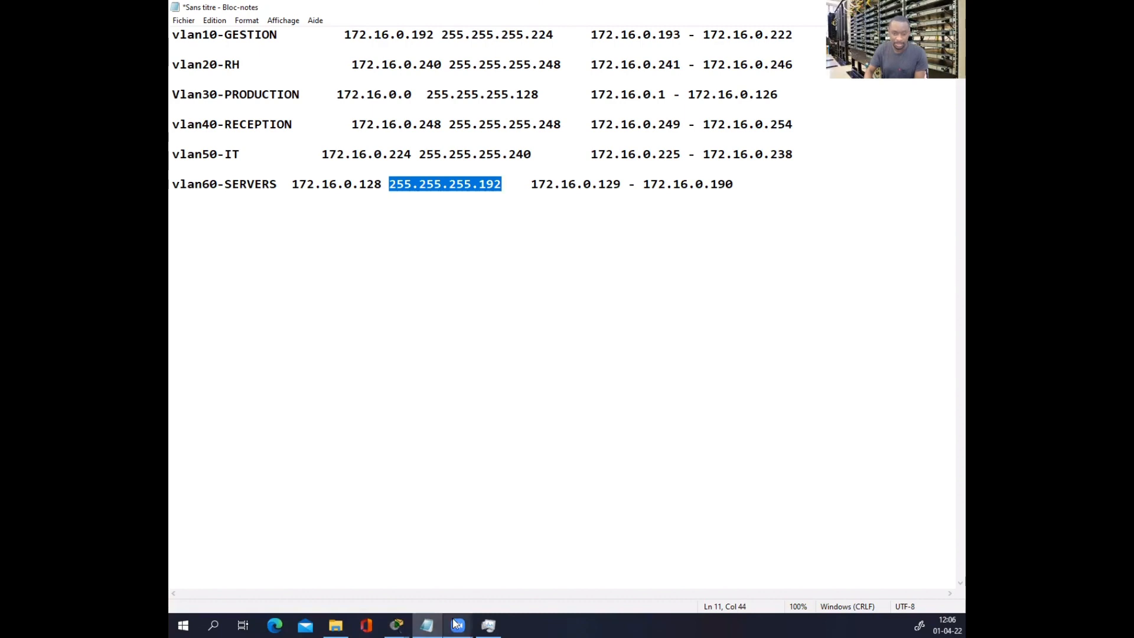
{"action": "left_click", "coordinate": [384, 614]}
{"action": "left_click", "coordinate": [440, 551]}
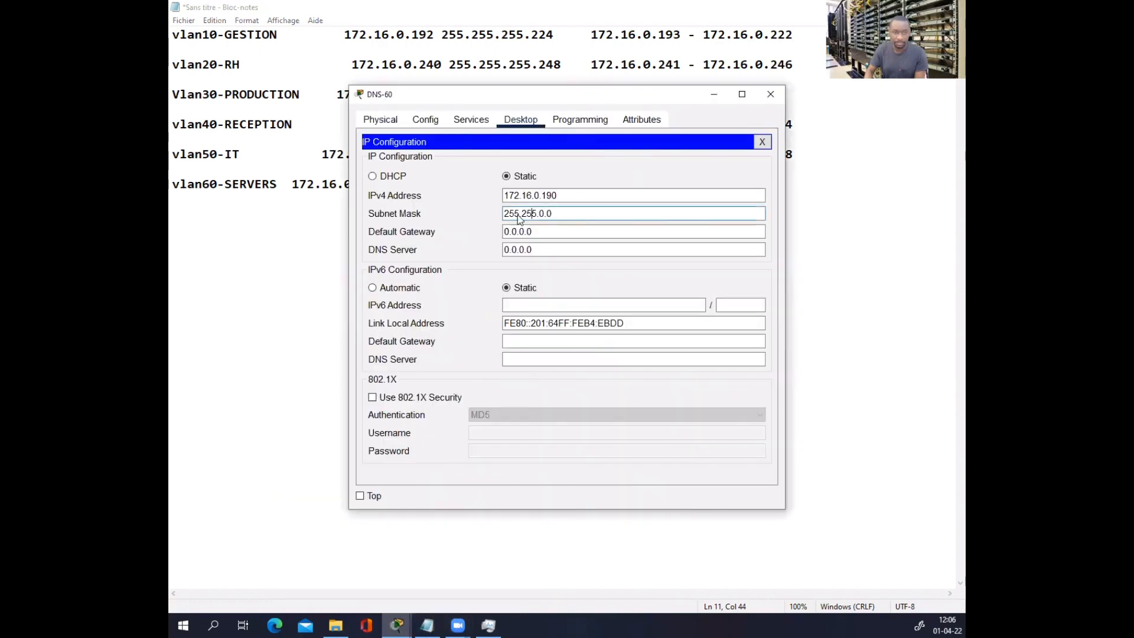
{"action": "left_click_drag", "start_coordinate": [559, 213], "coordinate": [494, 214]}
{"action": "key", "text": "ctrl+v"}
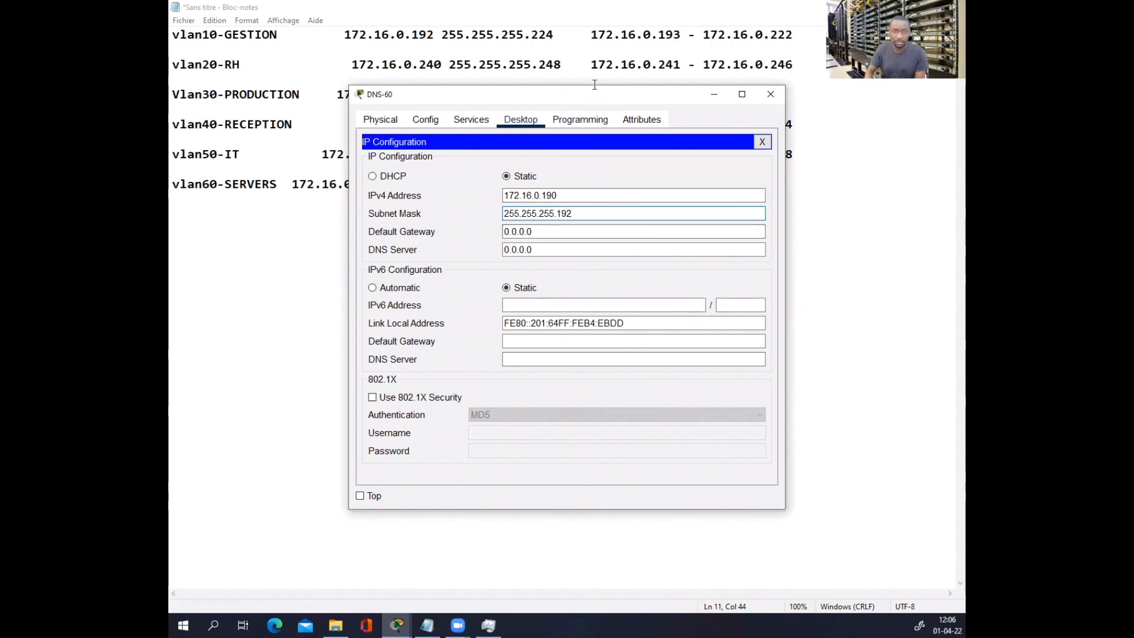
- Set DNS-60's IPv4 default gateway to 172.16.0.129, the first host address of the vlan60-SERVERS range in the addressing plan
{"action": "left_click_drag", "start_coordinate": [575, 95], "coordinate": [494, 310]}
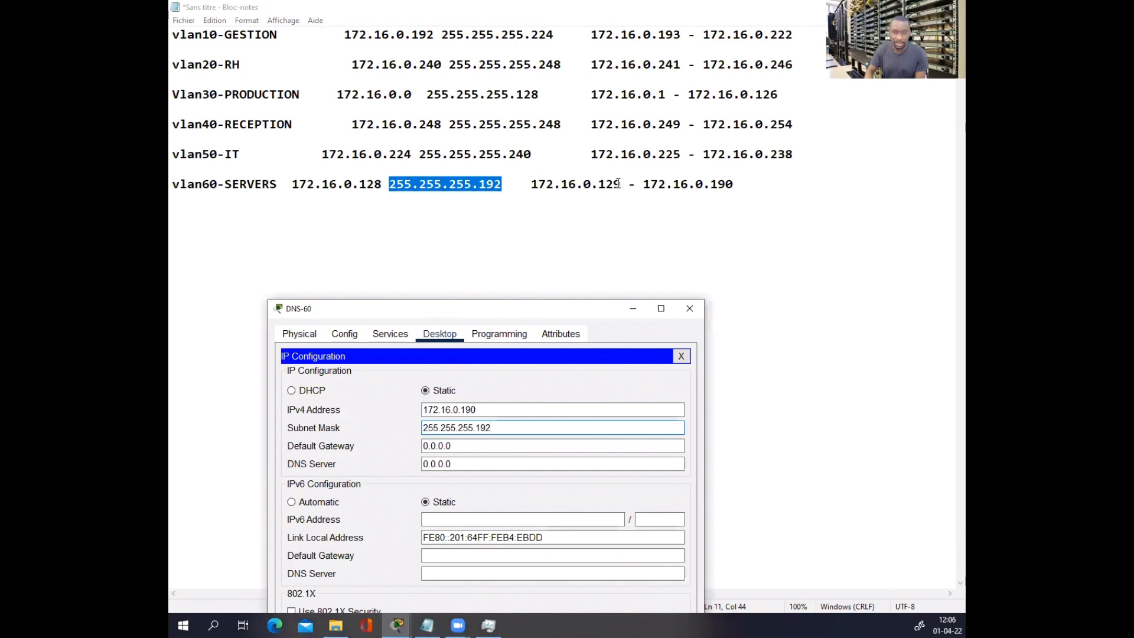
{"action": "left_click_drag", "start_coordinate": [618, 183], "coordinate": [533, 187]}
{"action": "key", "text": "ctrl+c"}
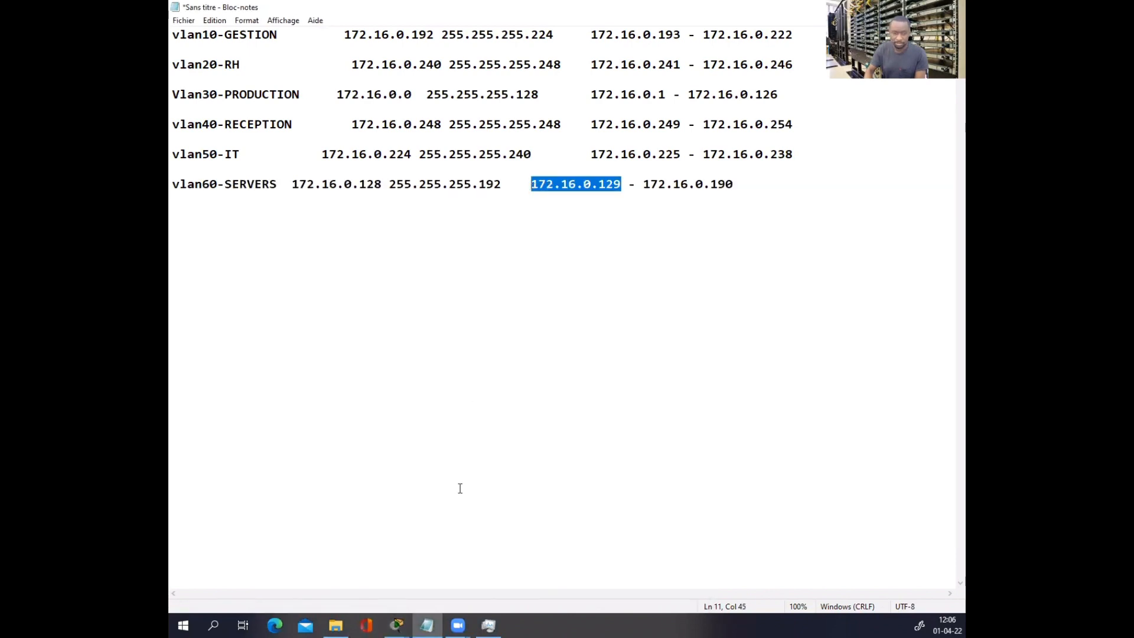
{"action": "mouse_move", "coordinate": [397, 625]}
{"action": "left_click", "coordinate": [465, 544]}
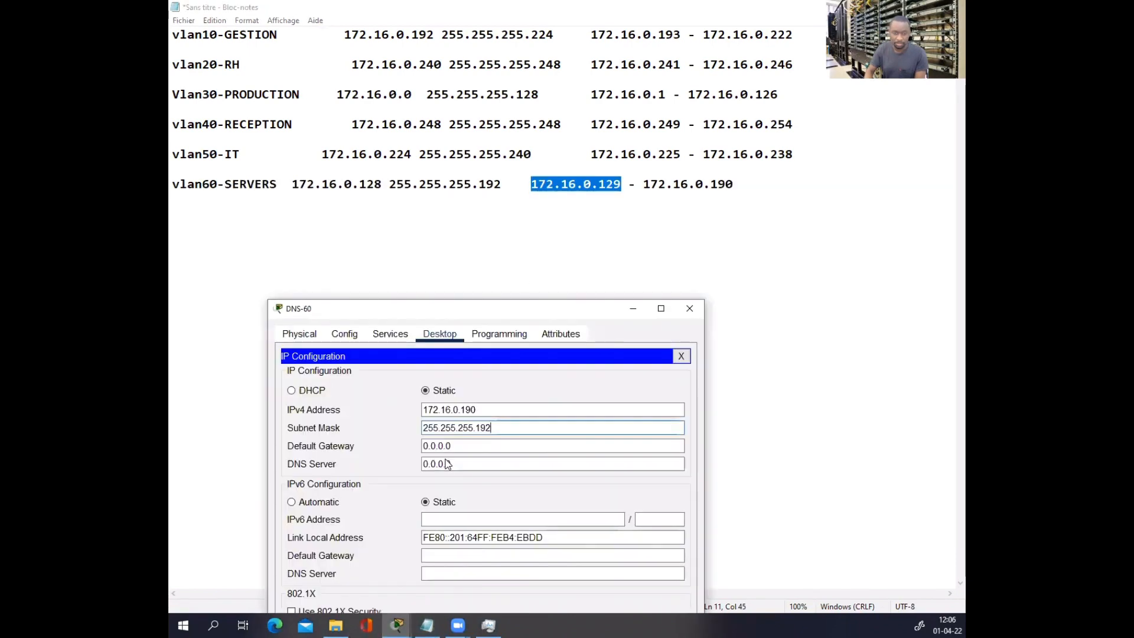
{"action": "left_click_drag", "start_coordinate": [467, 445], "coordinate": [421, 447]}
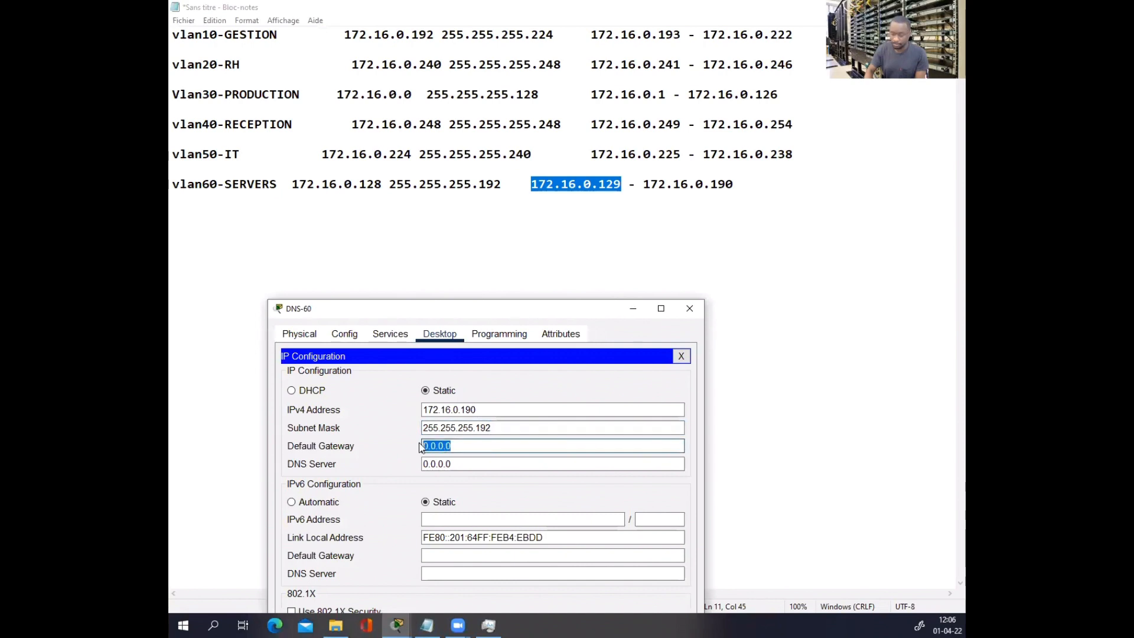
{"action": "key", "text": "ctrl+v"}
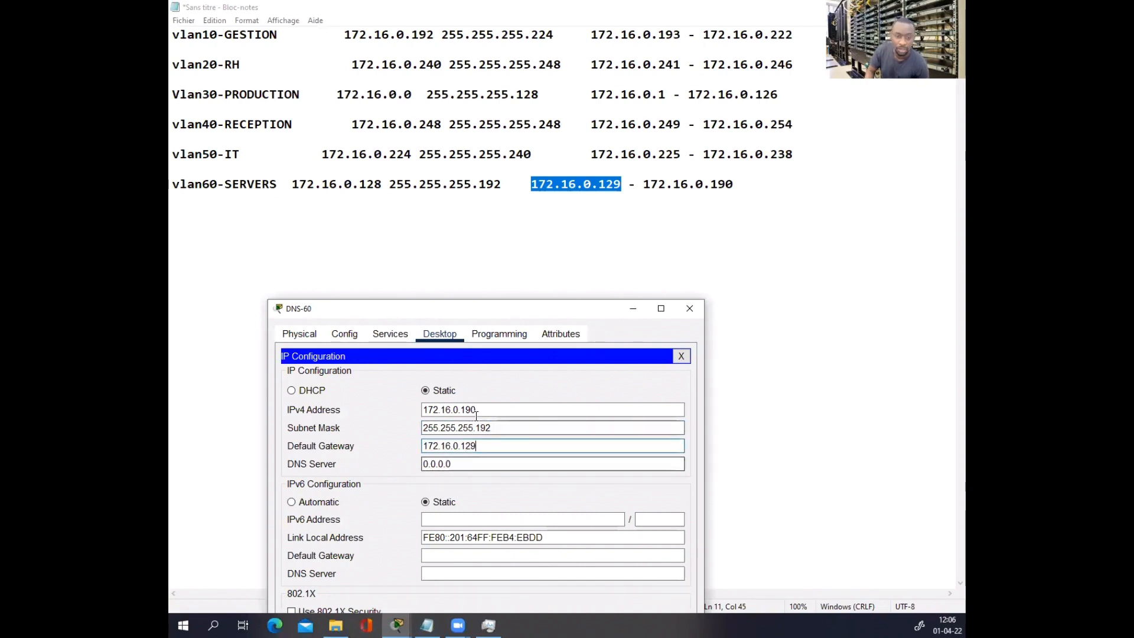
- Set DNS-60's IPv4 DNS server to its own address, 172.16.0.190, and close its window
{"action": "left_click_drag", "start_coordinate": [477, 409], "coordinate": [423, 409]}
{"action": "key", "text": "ctrl+c"}
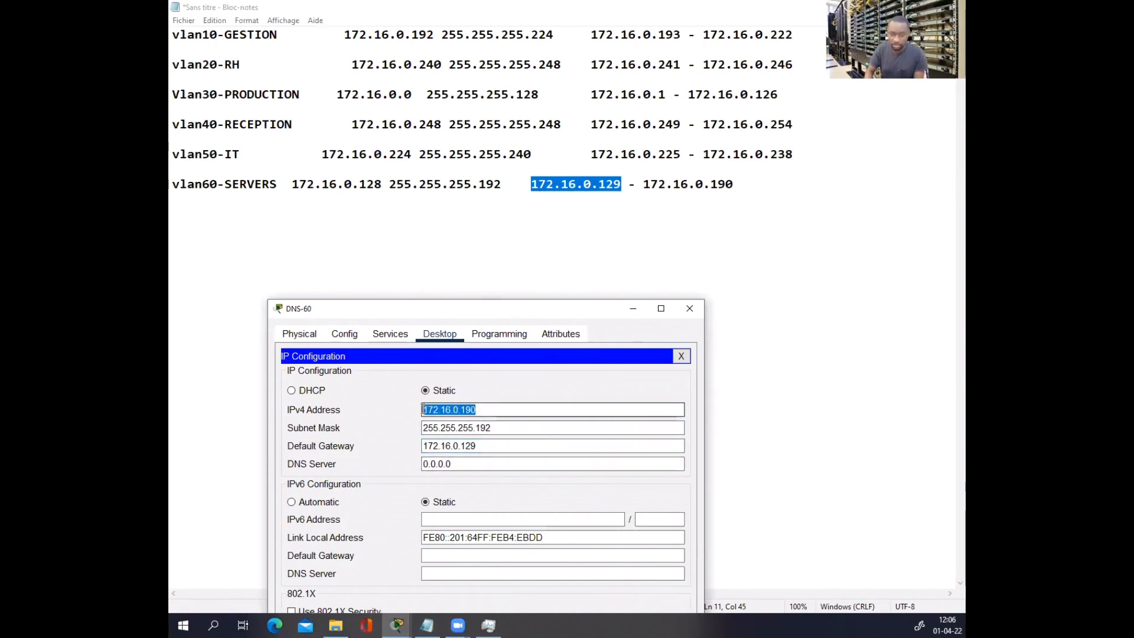
{"action": "left_click_drag", "start_coordinate": [453, 463], "coordinate": [416, 465]}
{"action": "key", "text": "ctrl+v"}
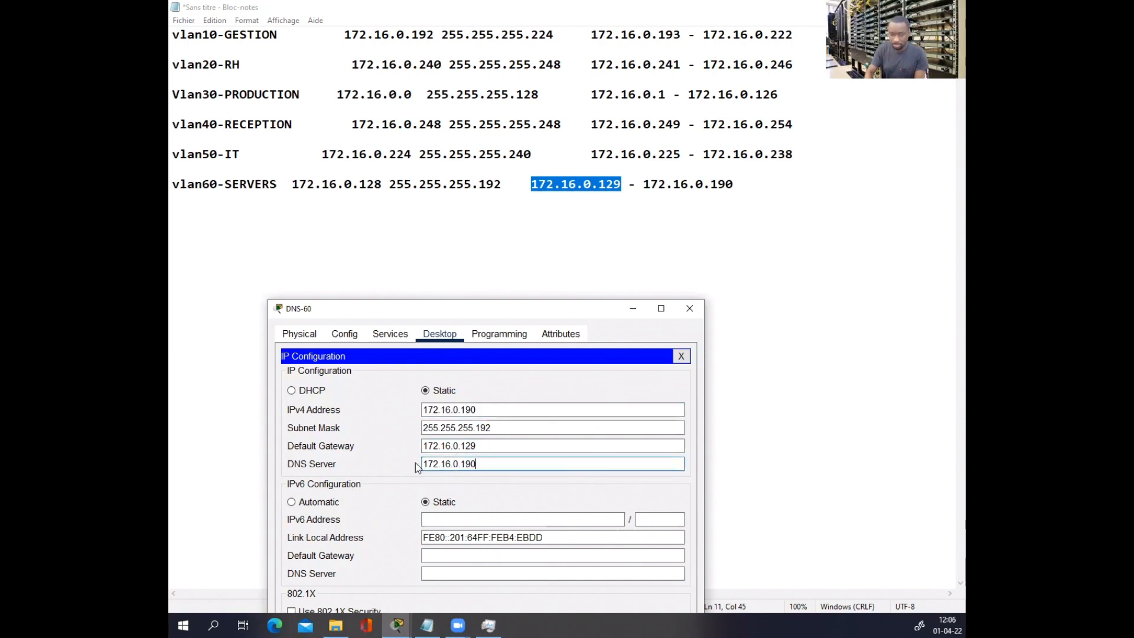
{"action": "left_click", "coordinate": [688, 308]}
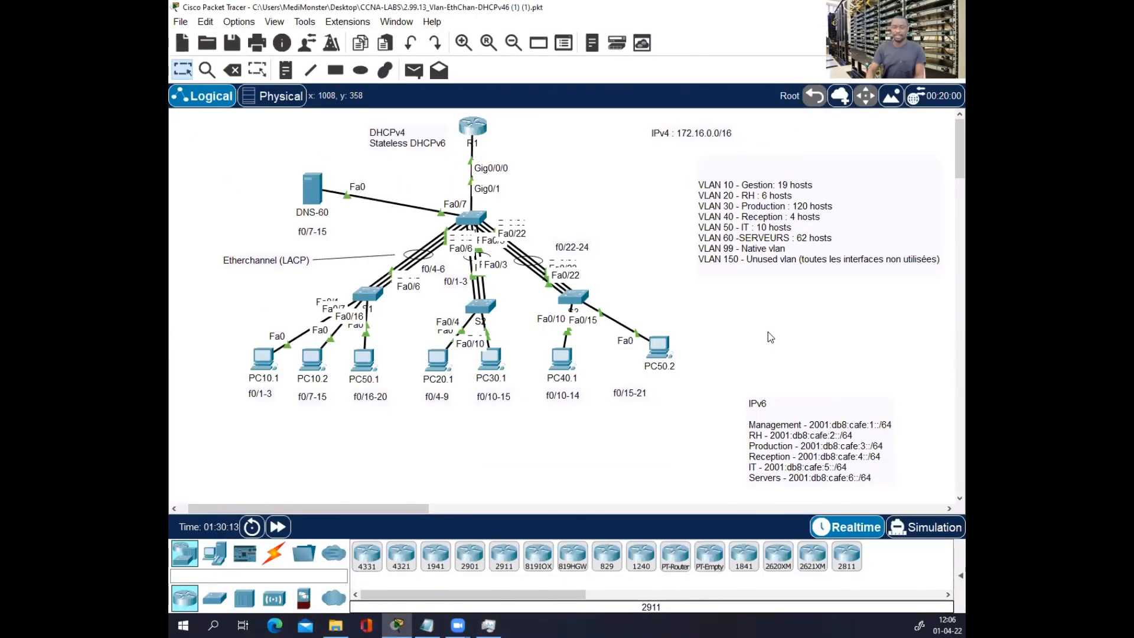
- Ping the DNS-60 server at 172.16.0.190 from PC50.2's command prompt and maximize the window
{"action": "left_click", "coordinate": [658, 347]}
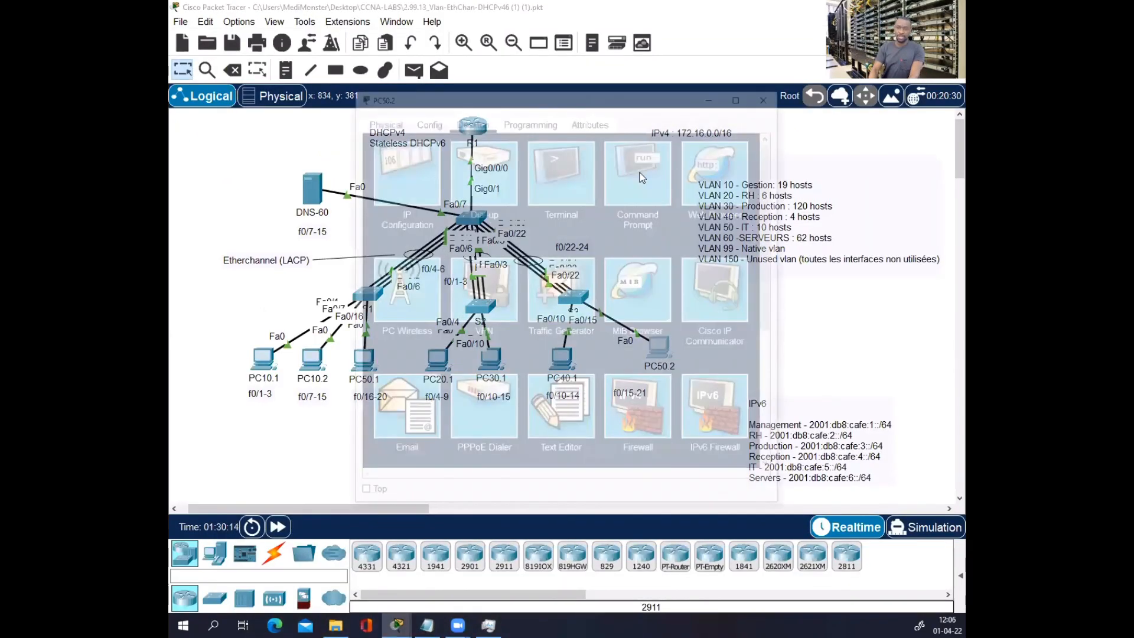
{"action": "left_click", "coordinate": [642, 159]}
{"action": "left_click_drag", "start_coordinate": [648, 96], "coordinate": [768, 119]}
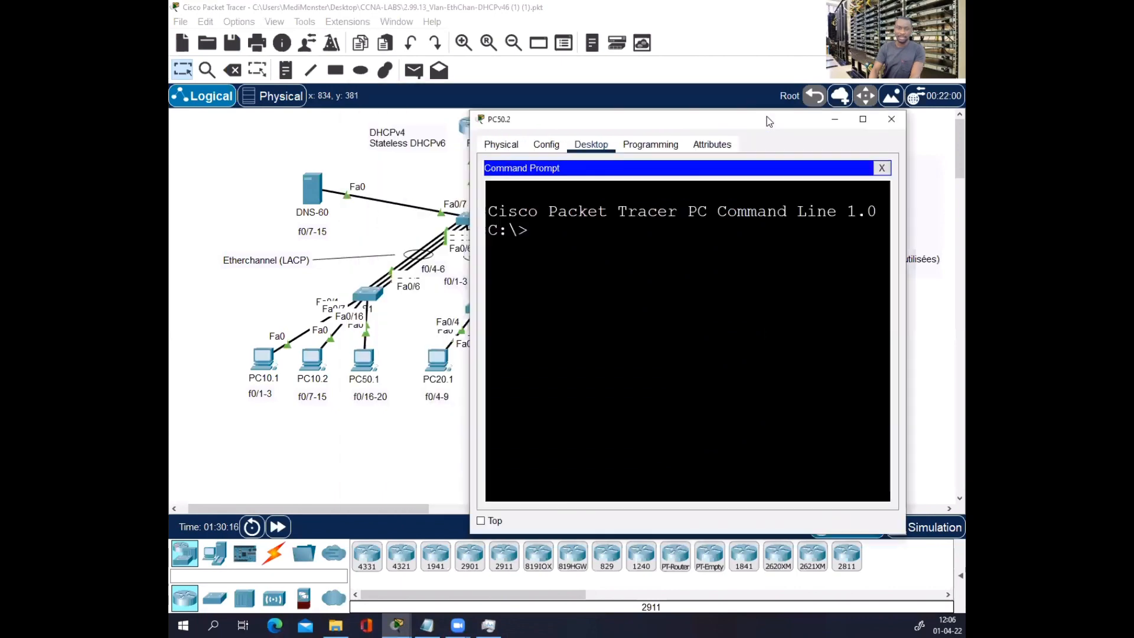
{"action": "type", "text": "ping"}
{"action": "right_click", "coordinate": [678, 248]}
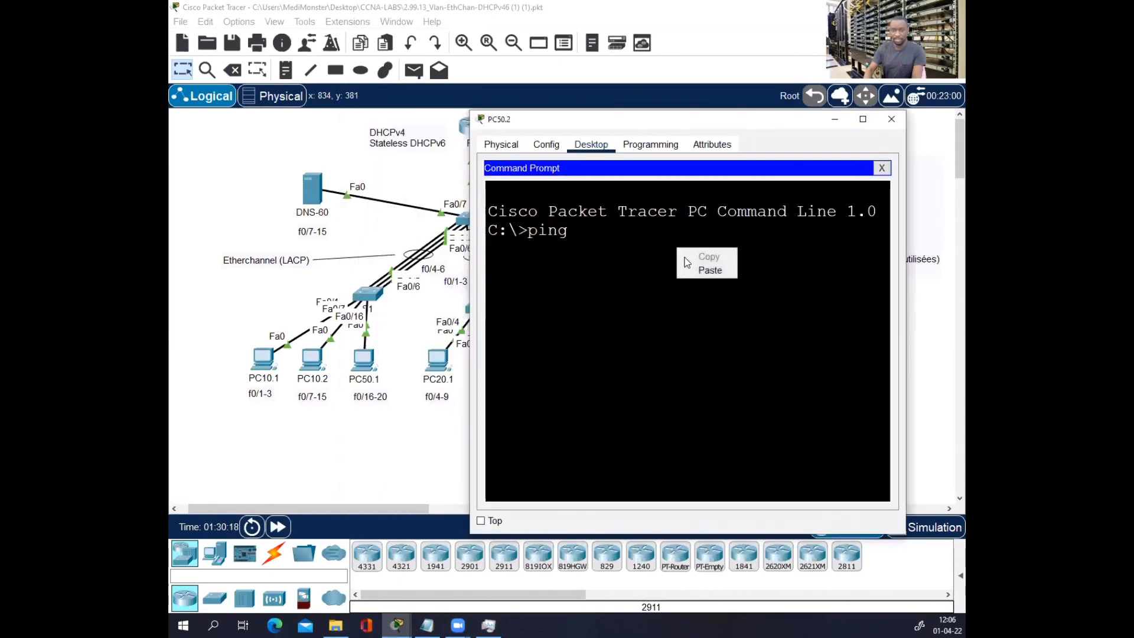
{"action": "left_click", "coordinate": [709, 270]}
{"action": "key", "text": "Return"}
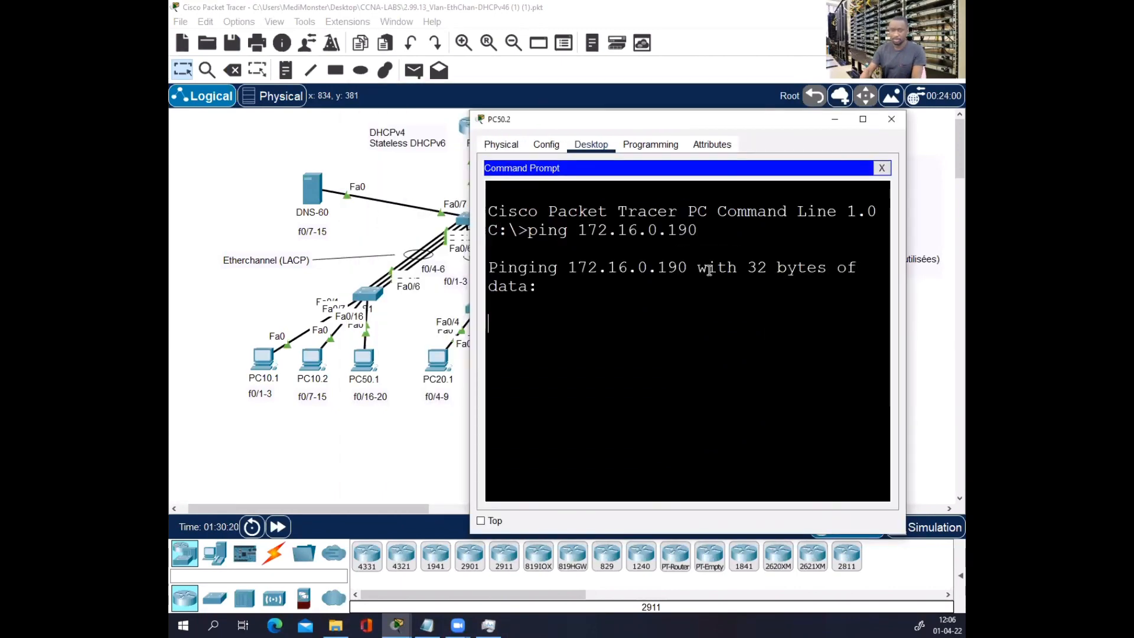
{"action": "left_click", "coordinate": [862, 119]}
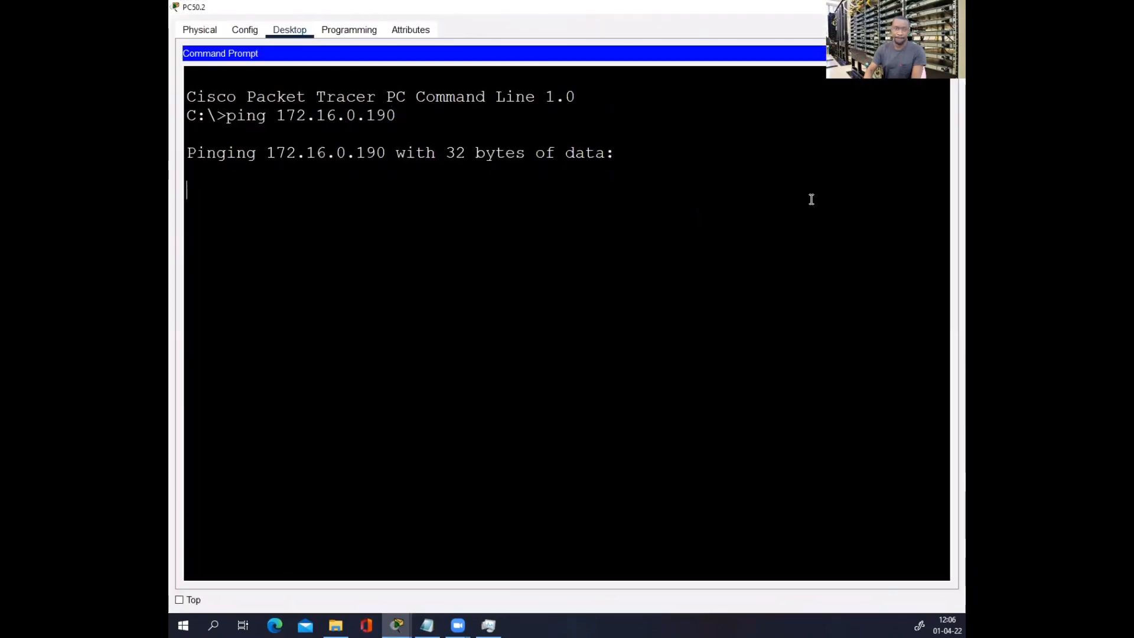
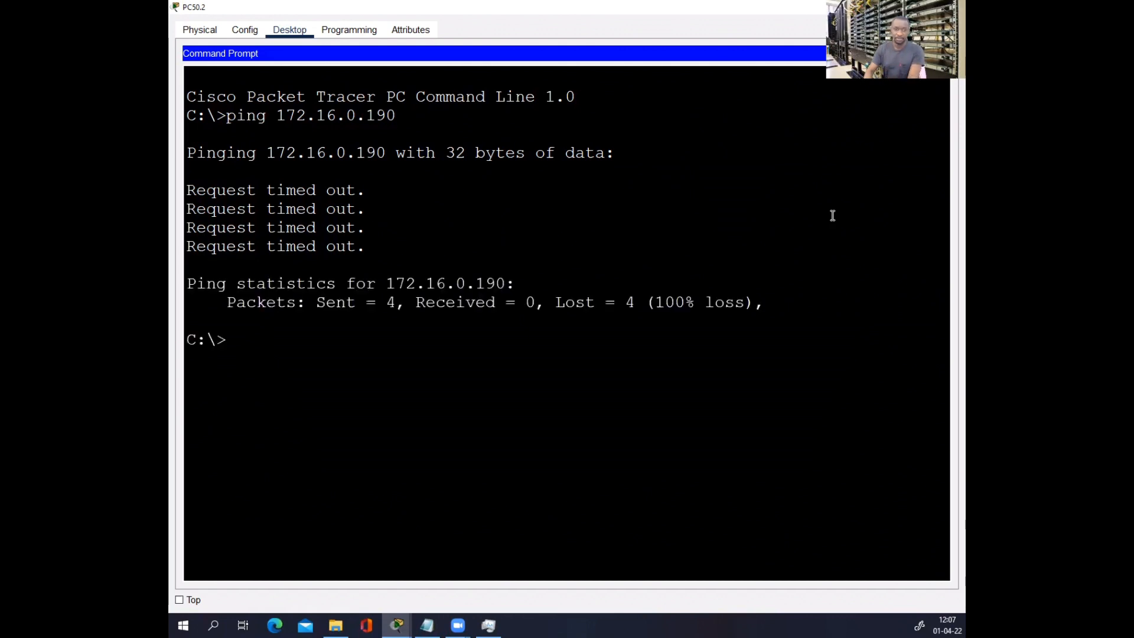
- Repeat the ping to 172.16.0.190 from PC50.2 and interrupt it
{"action": "key", "text": "Up"}
{"action": "key", "text": "Return"}
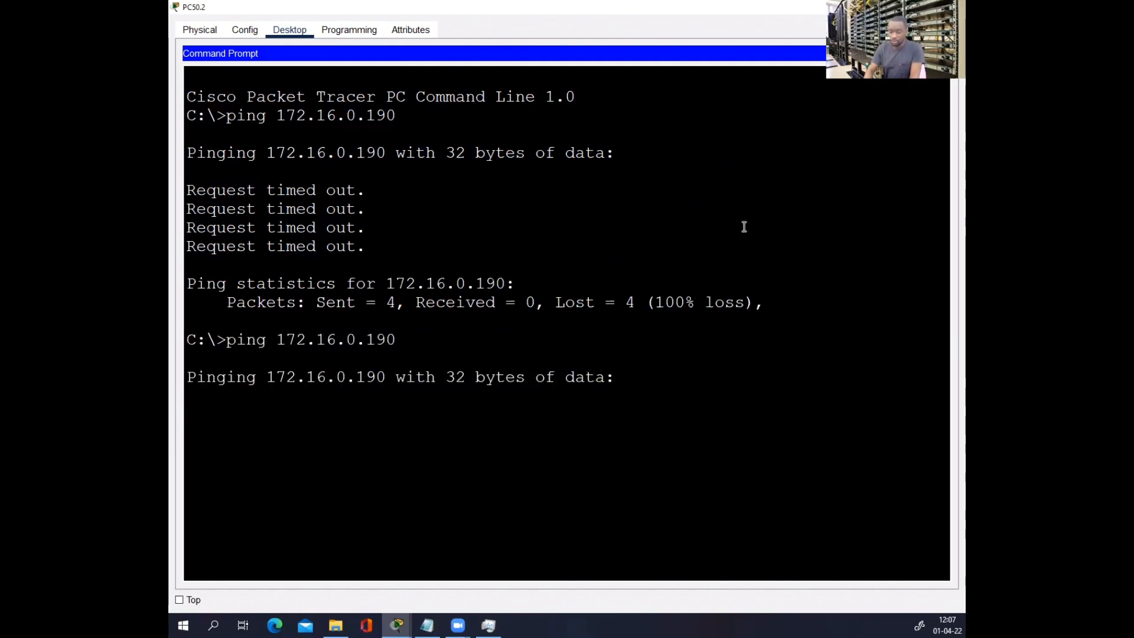
{"action": "key", "text": "ctrl+c"}
- Run ipconfig on PC50.2 and check its IPv4 address and default gateway
{"action": "type", "text": "ip"}
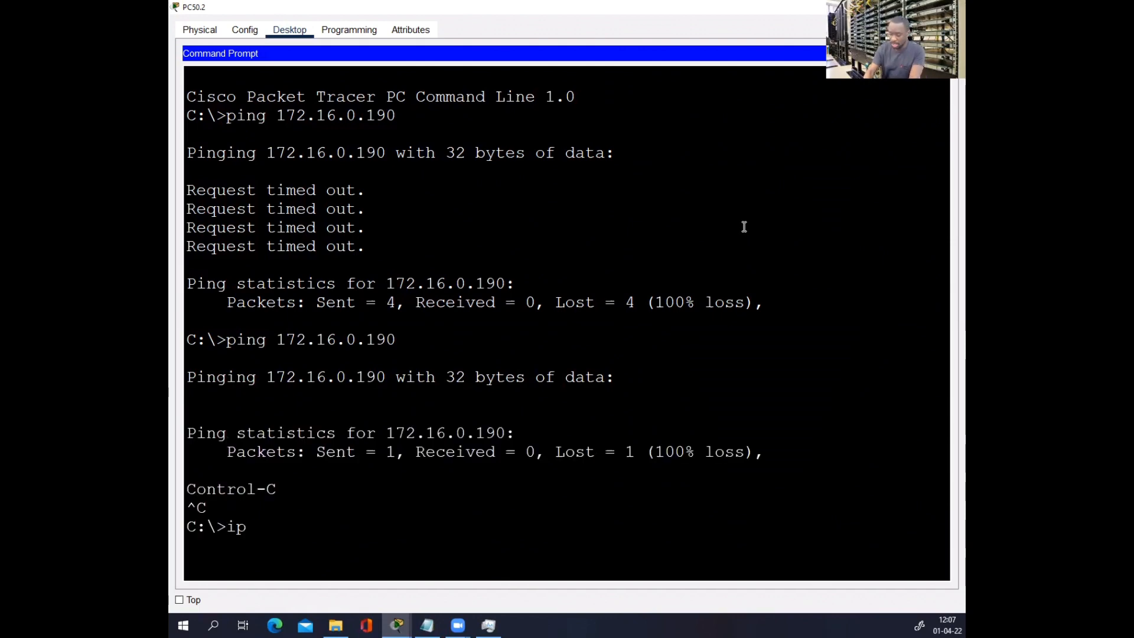
{"action": "type", "text": "config"}
{"action": "key", "text": "Return"}
{"action": "type", "text": "$"}
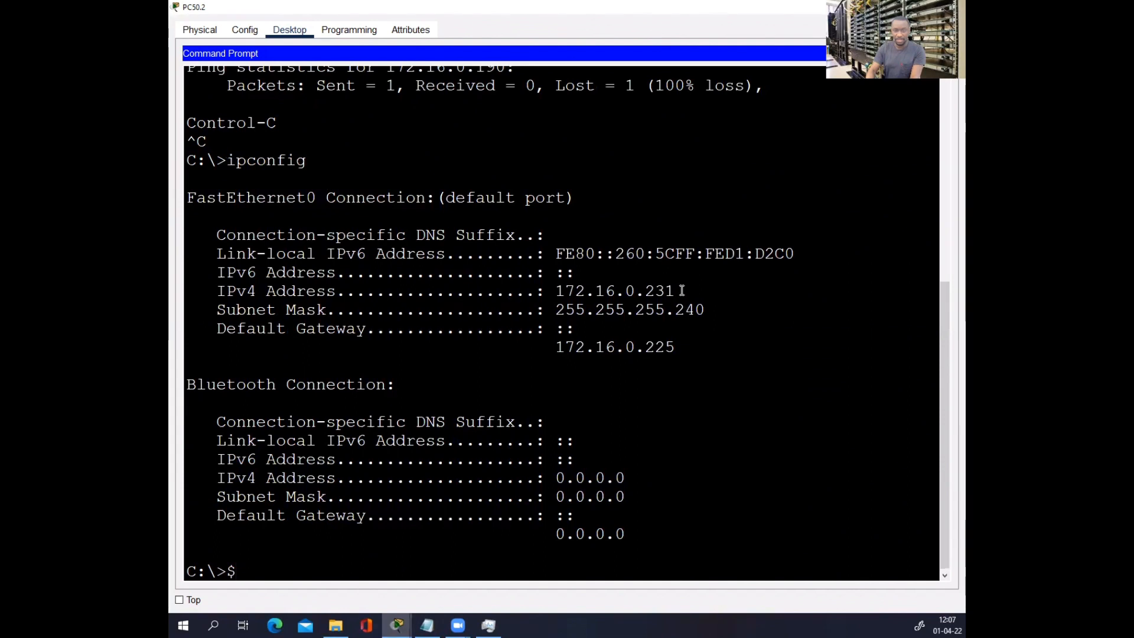
{"action": "left_click_drag", "start_coordinate": [681, 290], "coordinate": [524, 291]}
{"action": "left_click_drag", "start_coordinate": [676, 347], "coordinate": [580, 349]}
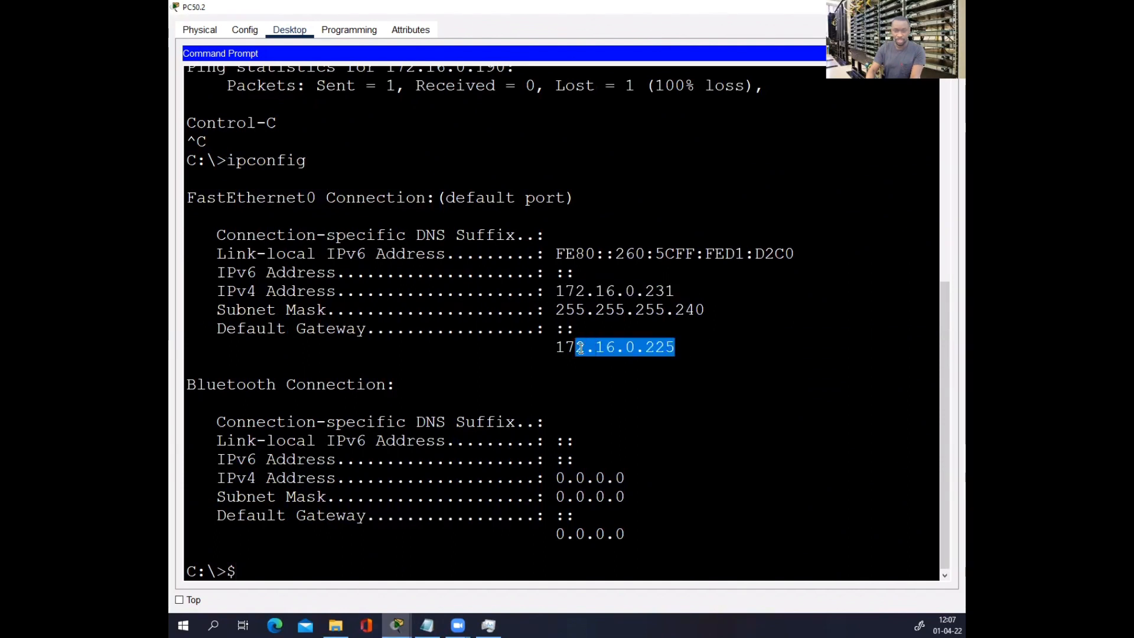
- Ping PC50.2's default gateway at 172.16.0.225 and close the PC's window
{"action": "left_click", "coordinate": [318, 542]}
{"action": "key", "text": "BackSpace"}
{"action": "type", "text": "pi"}
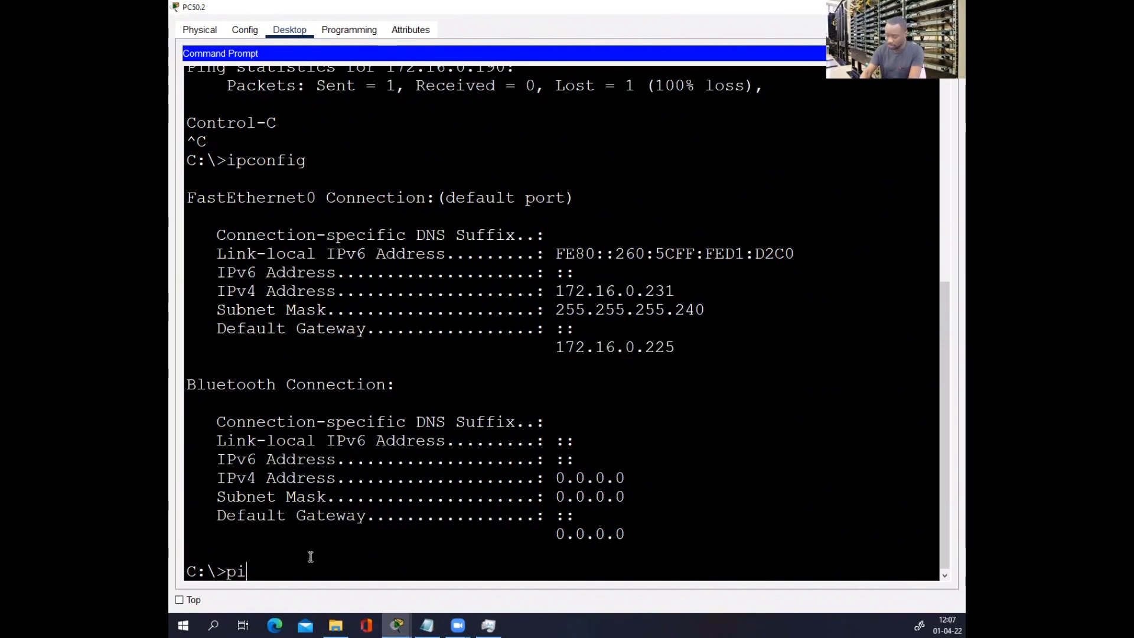
{"action": "type", "text": "ng 172.16"}
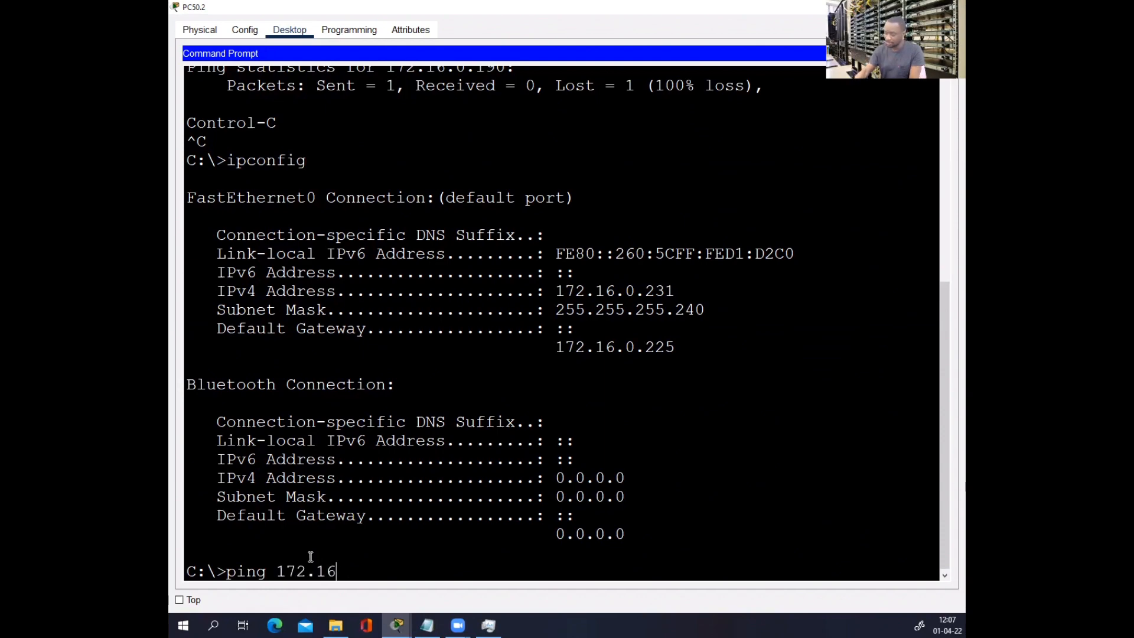
{"action": "type", "text": "8.0.225"}
{"action": "key", "text": "Return"}
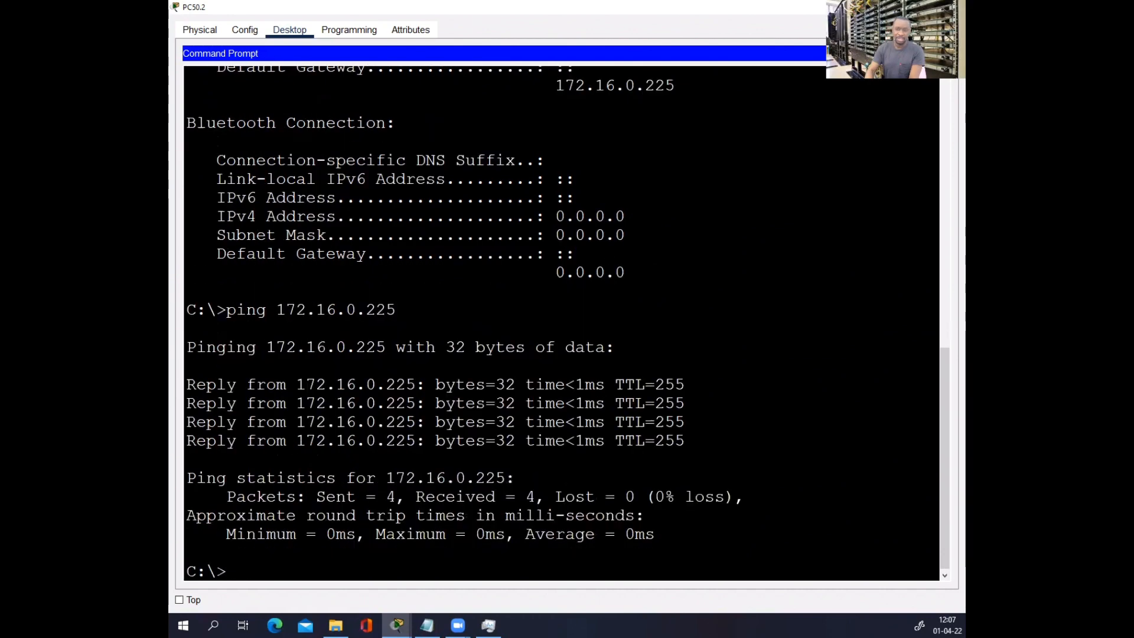
{"action": "left_click", "coordinate": [951, 7]}
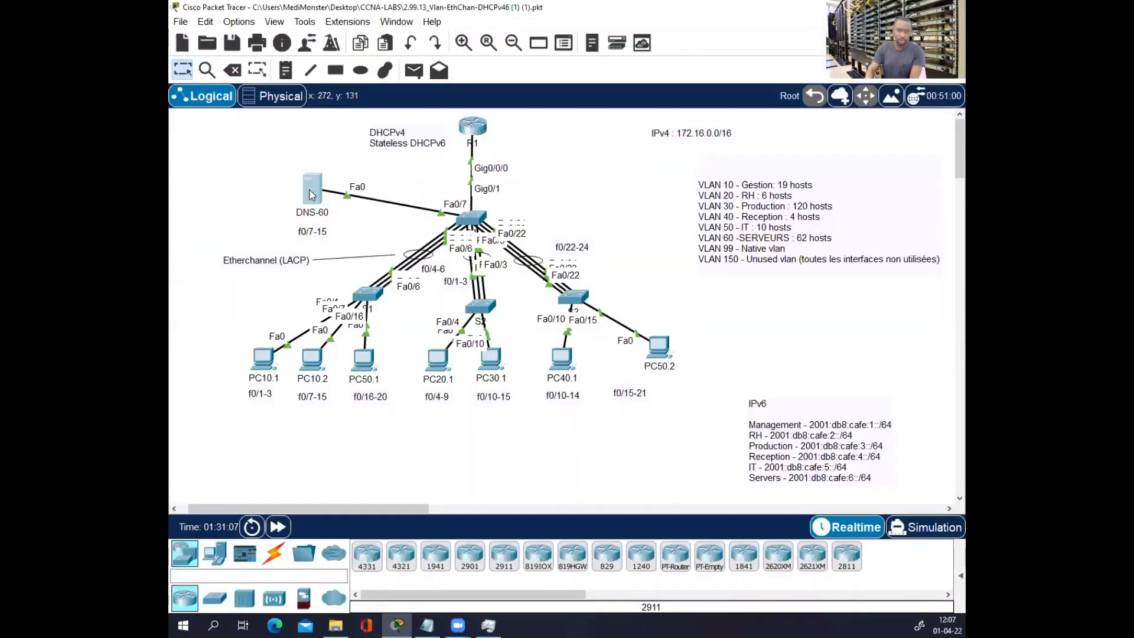
- Reopen DNS-60's IP configuration and check its IPv4 default gateway
{"action": "left_click", "coordinate": [310, 192]}
{"action": "left_click", "coordinate": [408, 162]}
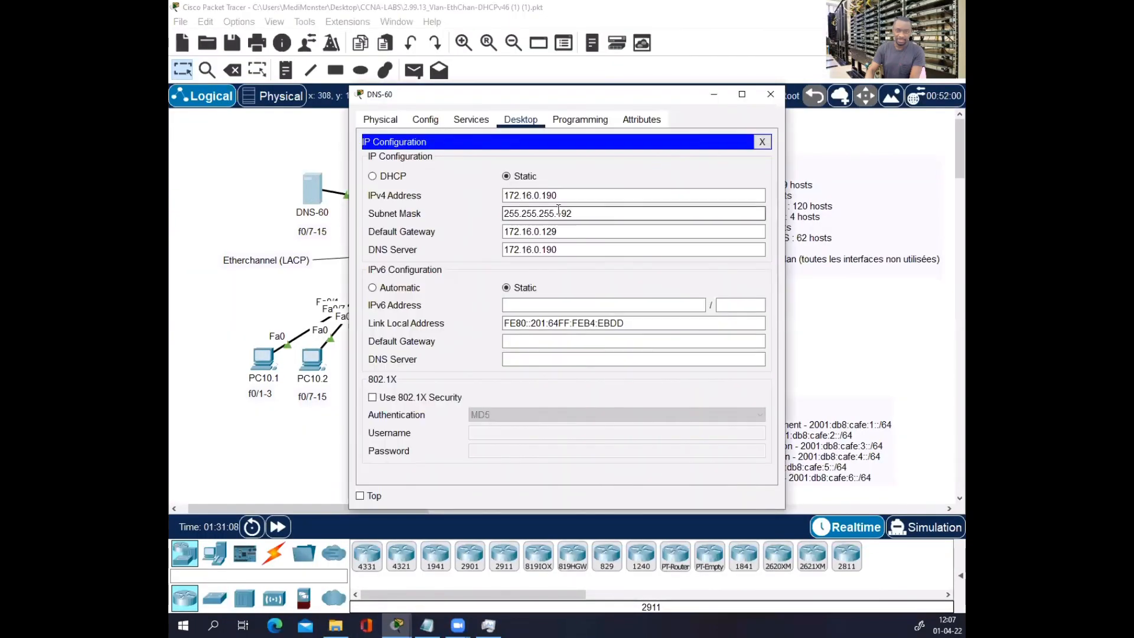
{"action": "left_click_drag", "start_coordinate": [564, 231], "coordinate": [503, 232]}
{"action": "left_click", "coordinate": [503, 233]}
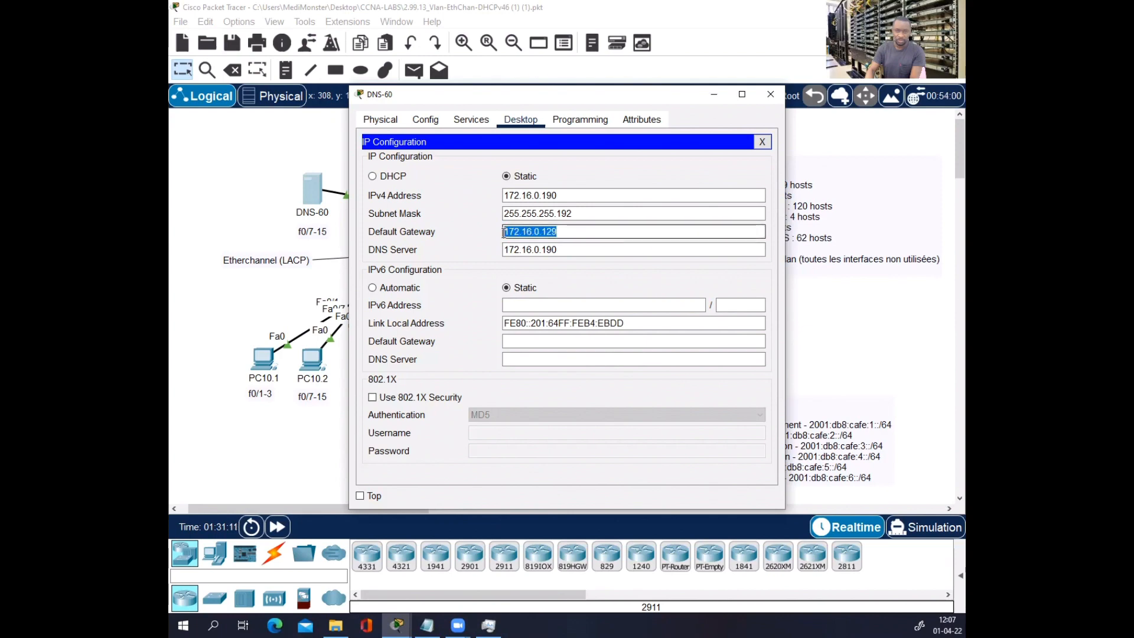
- Copy the IPv4 default gateway address of DNS-60 and close the server's window
{"action": "right_click", "coordinate": [503, 233]}
{"action": "left_click", "coordinate": [536, 288]}
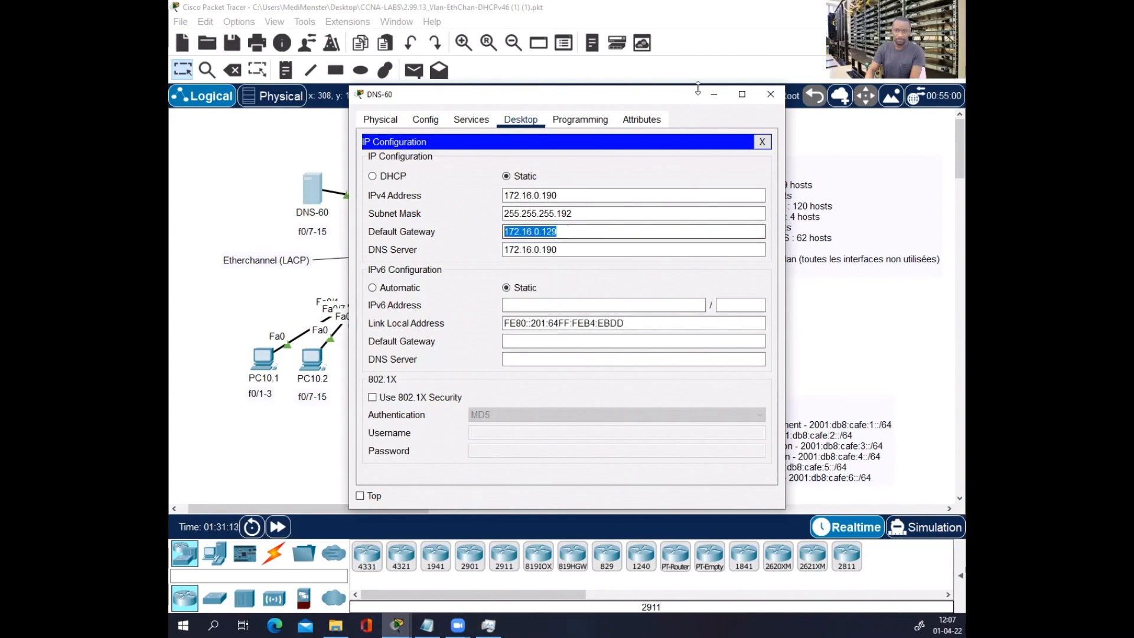
{"action": "left_click", "coordinate": [770, 94]}
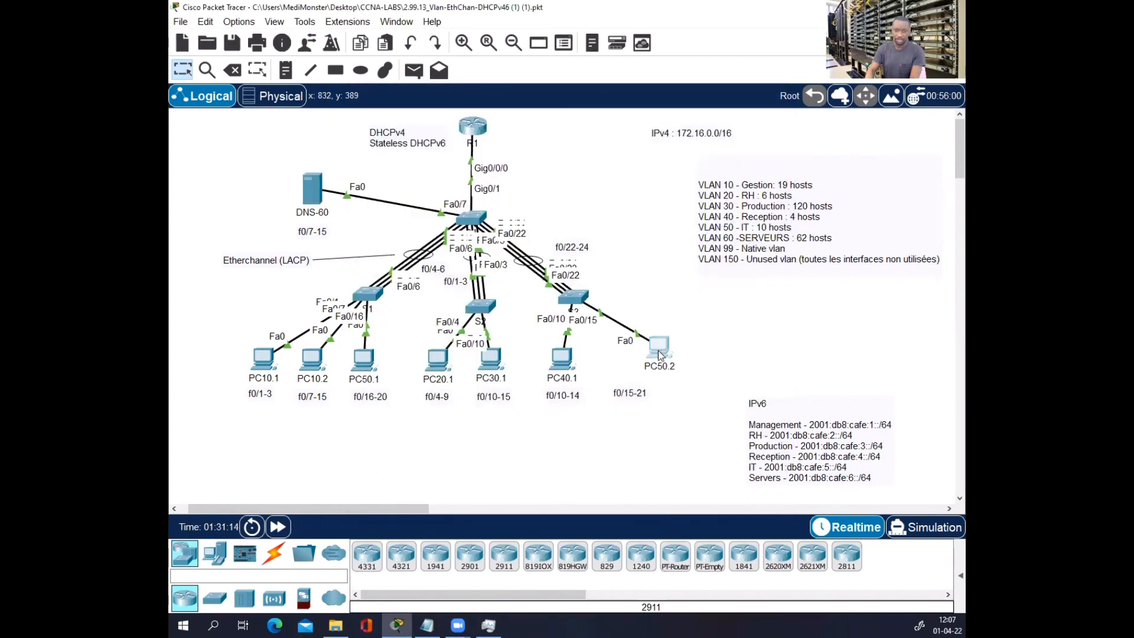
- Ping DNS-60's default gateway 172.16.0.129 from PC50.2's command prompt and interrupt the ping
{"action": "left_click", "coordinate": [659, 345]}
{"action": "left_click", "coordinate": [625, 163]}
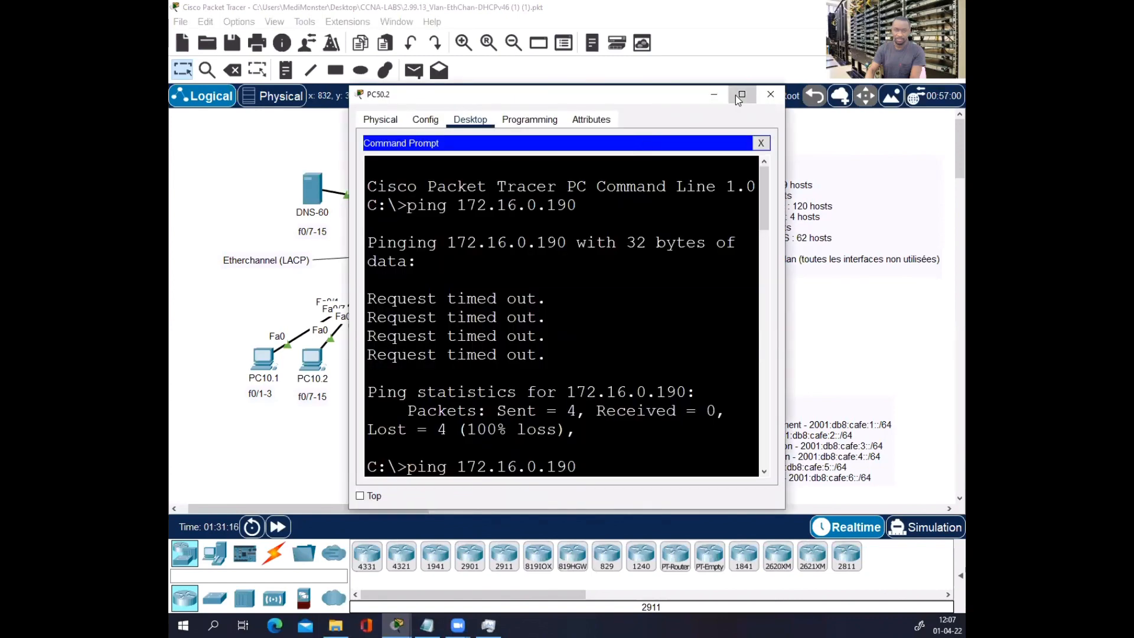
{"action": "left_click", "coordinate": [741, 95]}
{"action": "type", "text": "op--"}
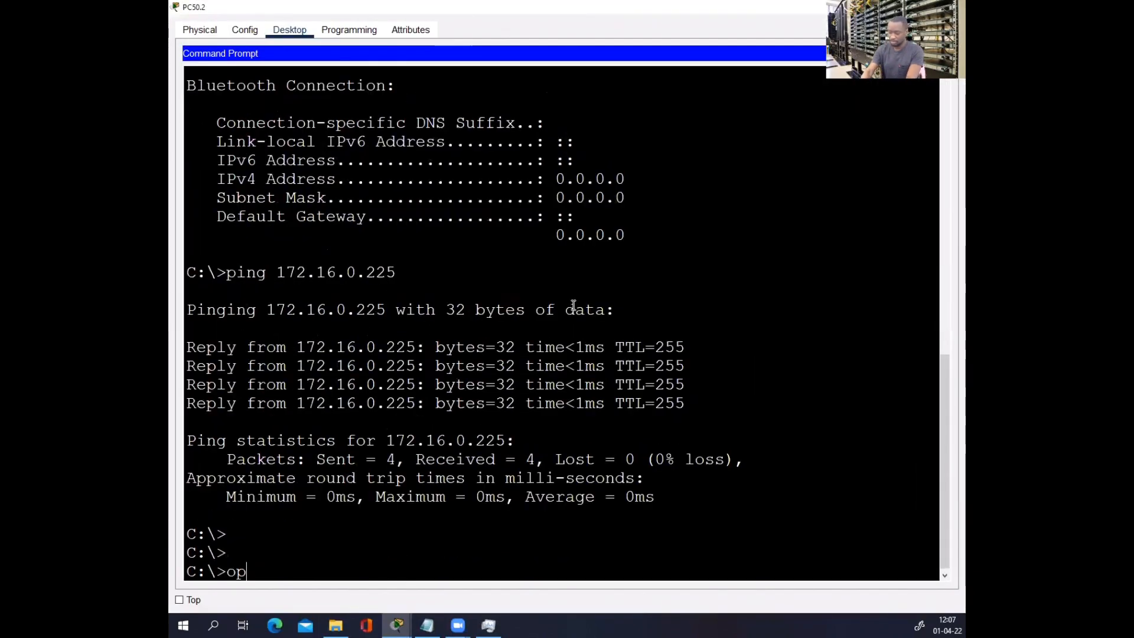
{"action": "key", "text": "BackSpace"}
{"action": "key", "text": "BackSpace"}
{"action": "key", "text": "BackSpace"}
{"action": "key", "text": "BackSpace"}
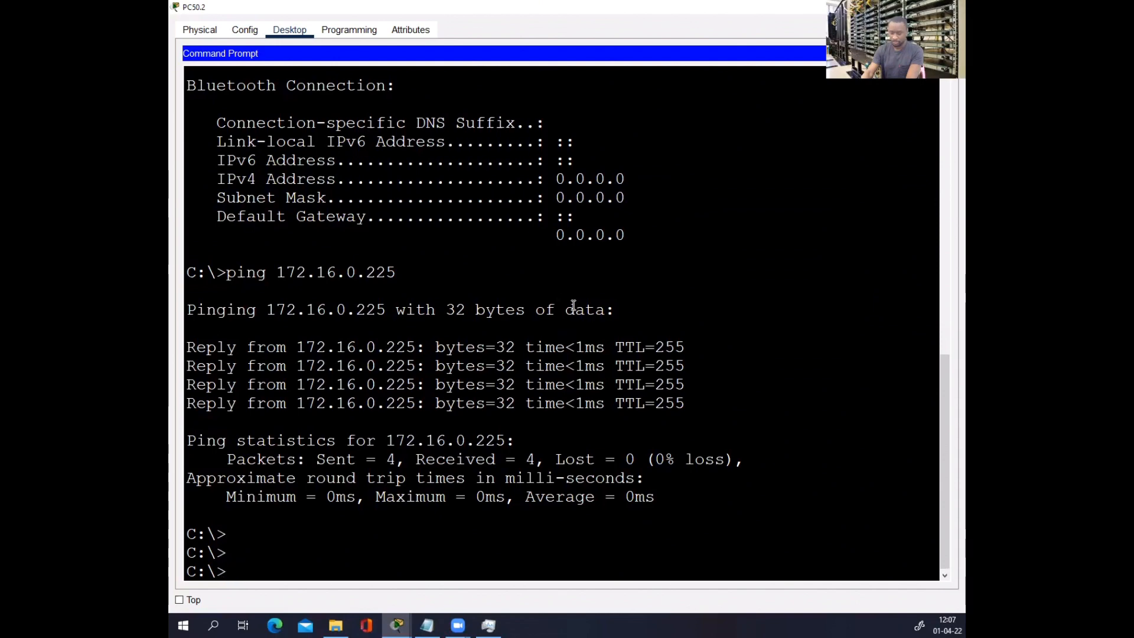
{"action": "type", "text": "ping"}
{"action": "right_click", "coordinate": [587, 305]}
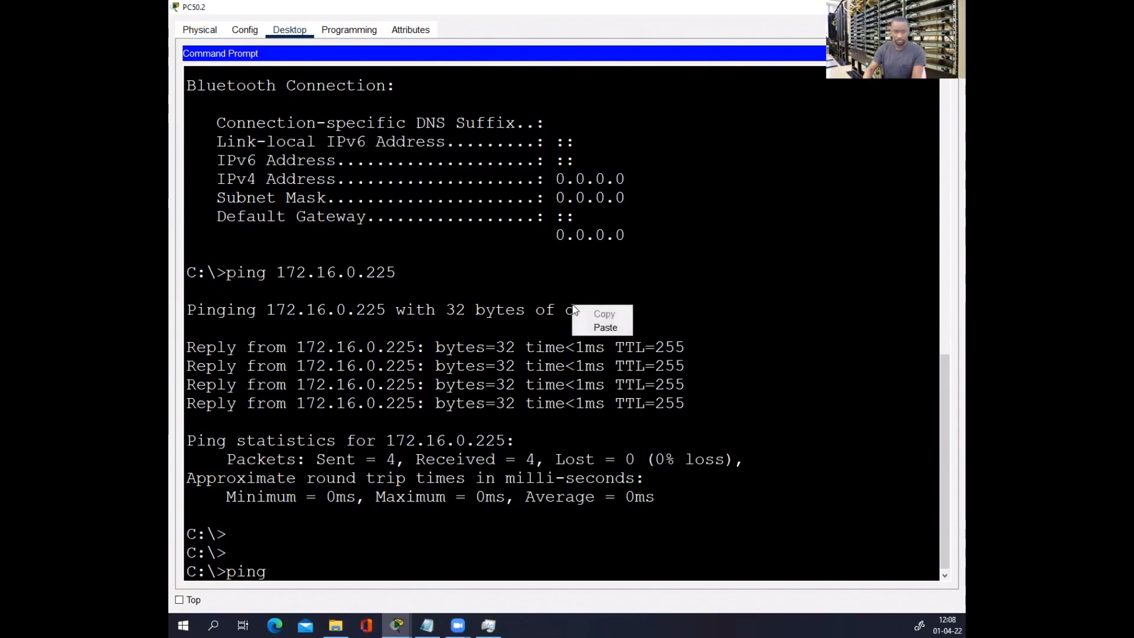
{"action": "left_click", "coordinate": [594, 330]}
{"action": "key", "text": "Return"}
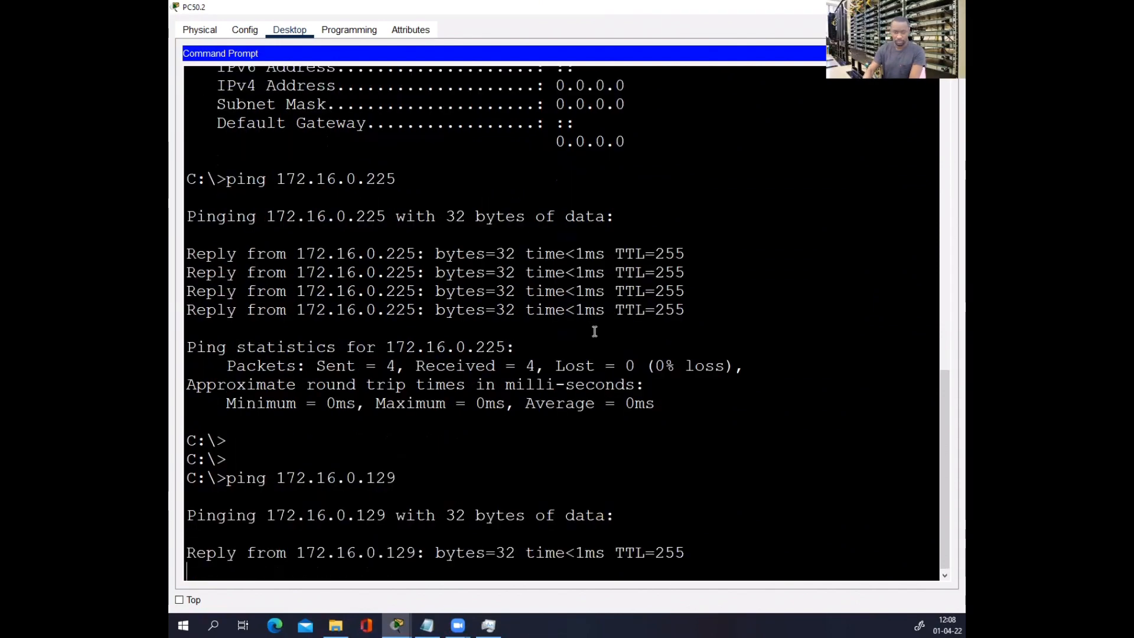
{"action": "key", "text": "ctrl+c"}
- Ping the DNS-60 server at 172.16.0.190 from PC50.2 and close the PC's window
{"action": "key", "text": "Up"}
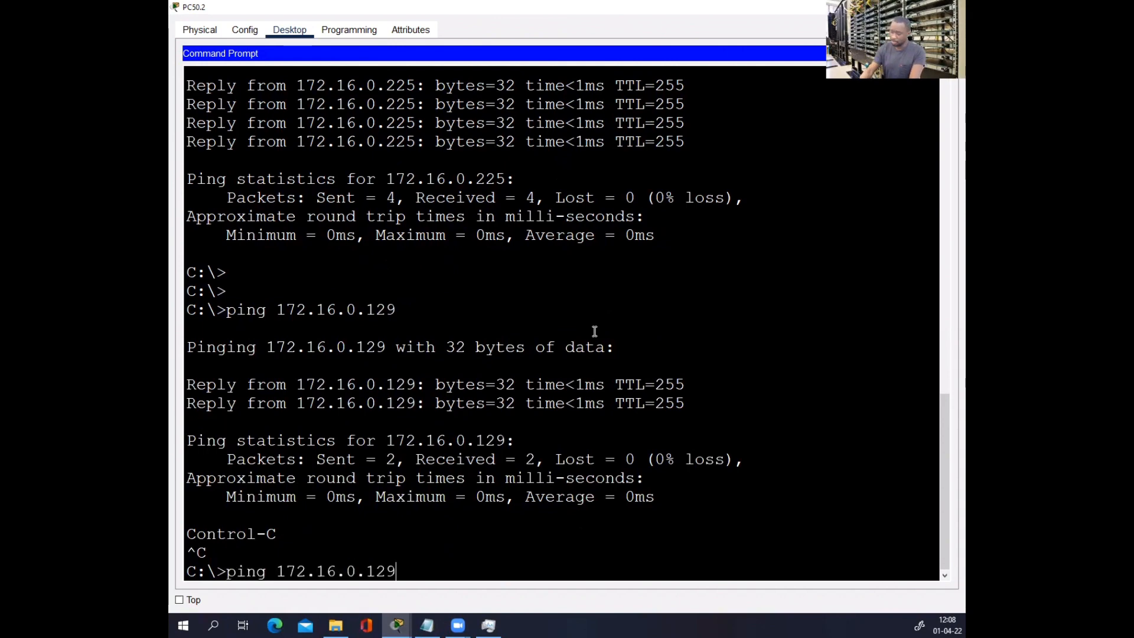
{"action": "key", "text": "BackSpace"}
{"action": "type", "text": "90"}
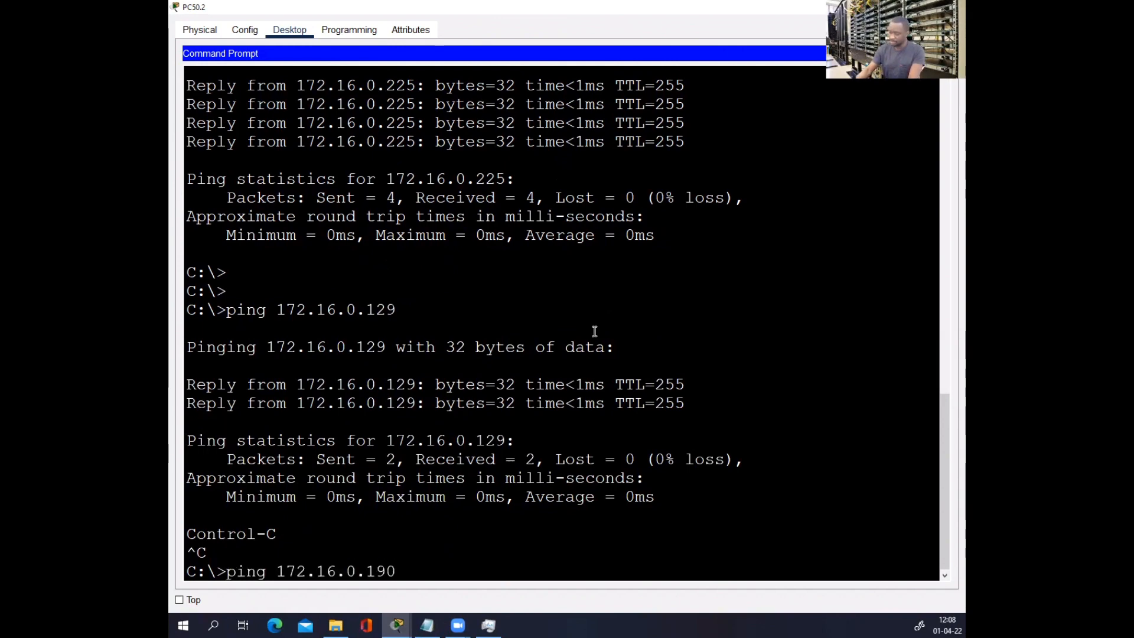
{"action": "key", "text": "Return"}
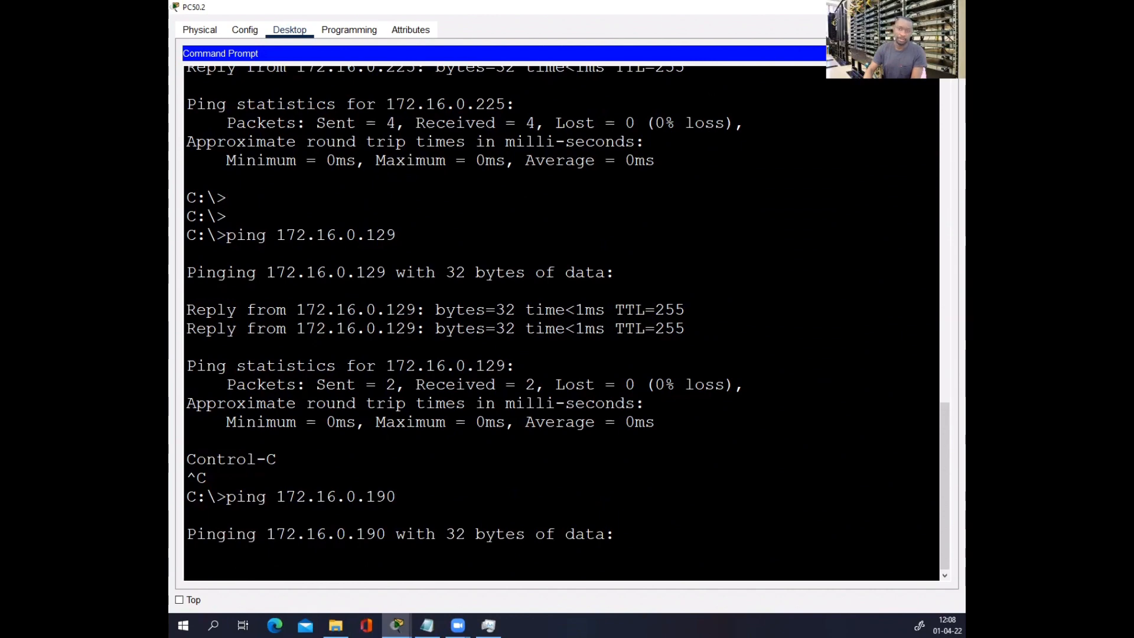
{"action": "left_click", "coordinate": [951, 7]}
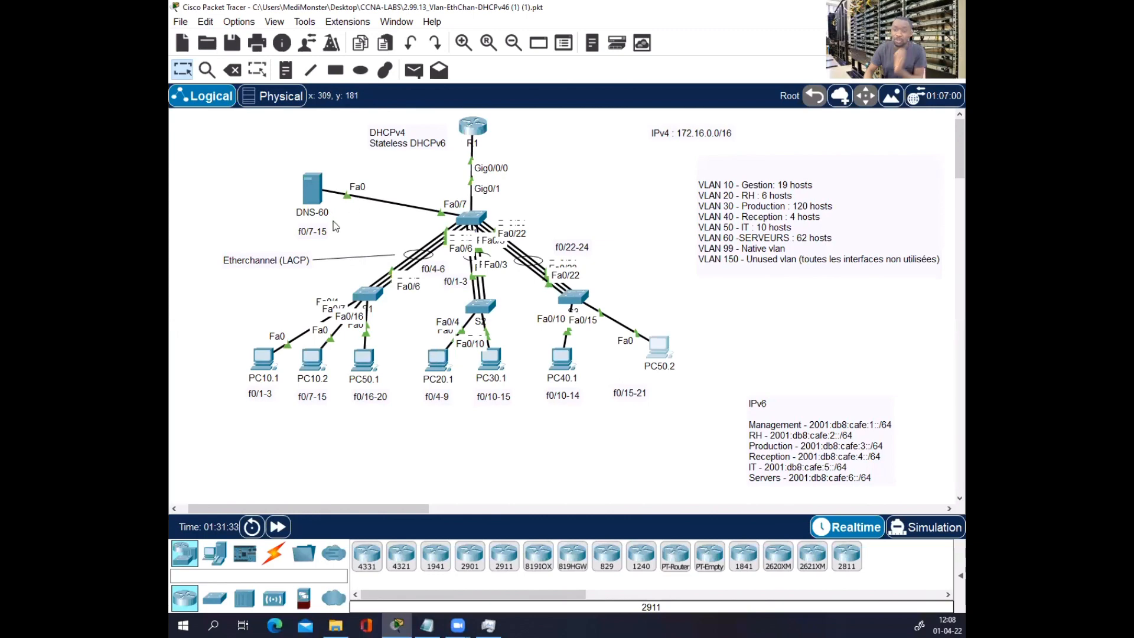
- Open switch S4's command line and enter configuration mode for interface fa0/7
{"action": "left_click", "coordinate": [470, 217]}
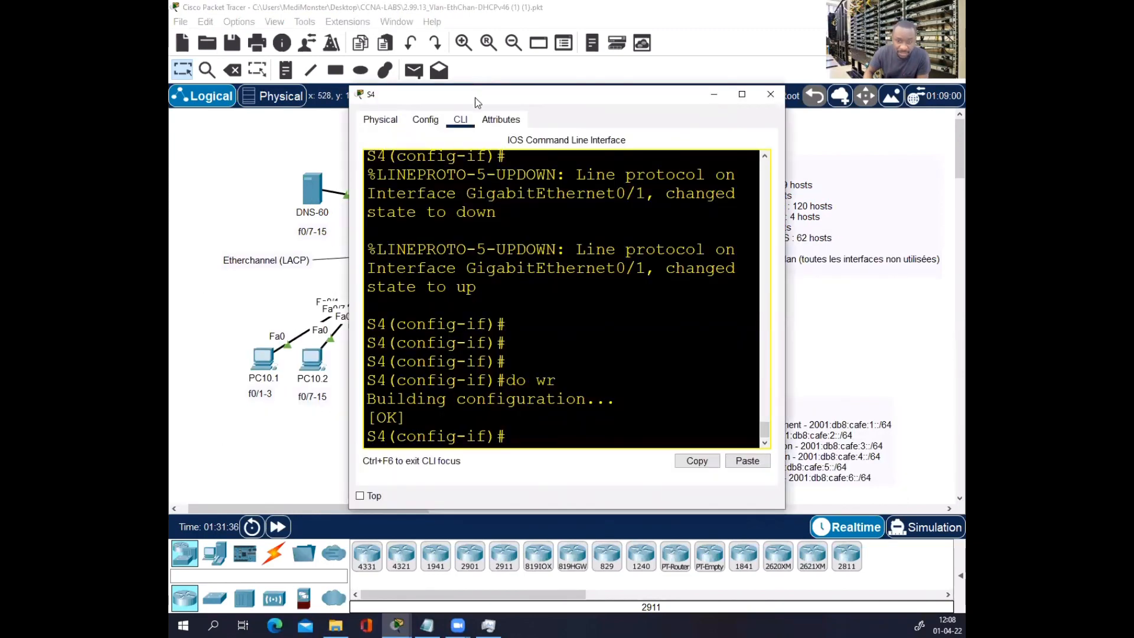
{"action": "left_click_drag", "start_coordinate": [475, 98], "coordinate": [672, 115]}
{"action": "key", "text": "Return"}
{"action": "key", "text": "Return"}
{"action": "type", "text": "ex"}
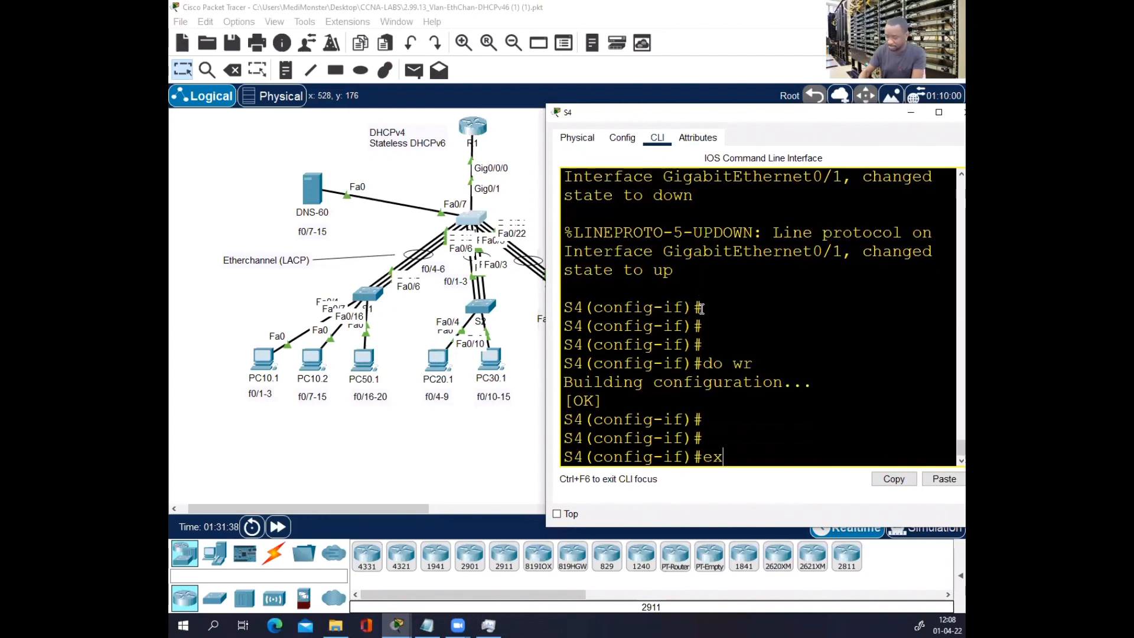
{"action": "type", "text": "i"}
{"action": "key", "text": "Return"}
{"action": "key", "text": "Return"}
{"action": "type", "text": "int fa"}
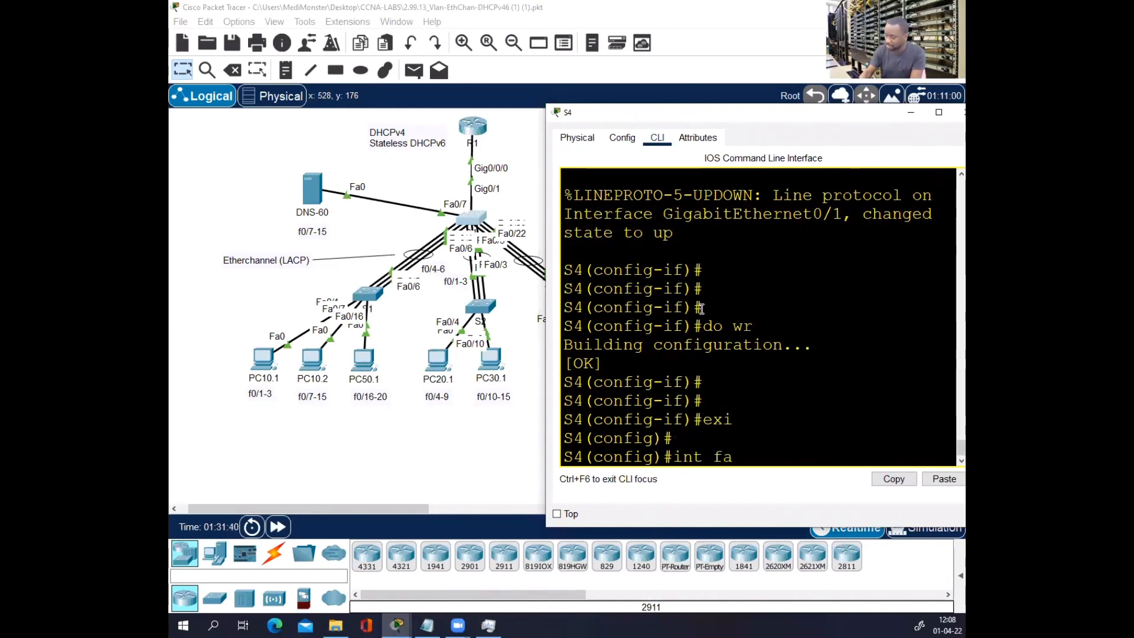
{"action": "type", "text": "0/7"}
{"action": "key", "text": "Return"}
- Set S4's fa0/7 interface to access mode with switchport mode access
{"action": "type", "text": "swi"}
{"action": "key", "text": "Tab"}
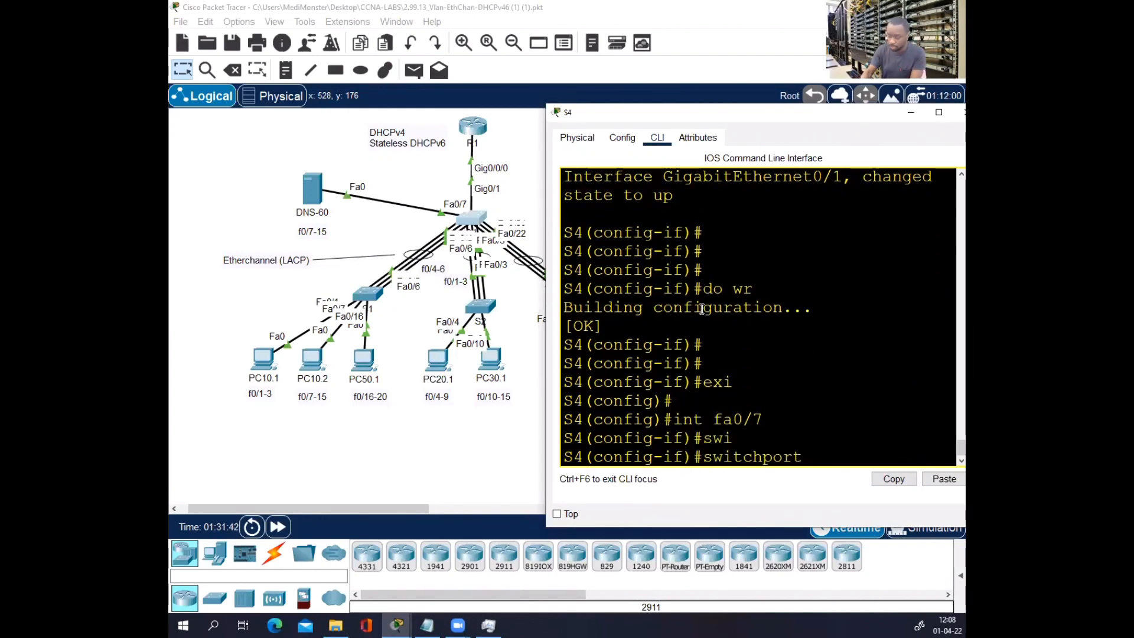
{"action": "type", "text": "m"}
{"action": "key", "text": "Tab"}
{"action": "type", "text": "ac"}
{"action": "key", "text": "Tab"}
{"action": "key", "text": "Return"}
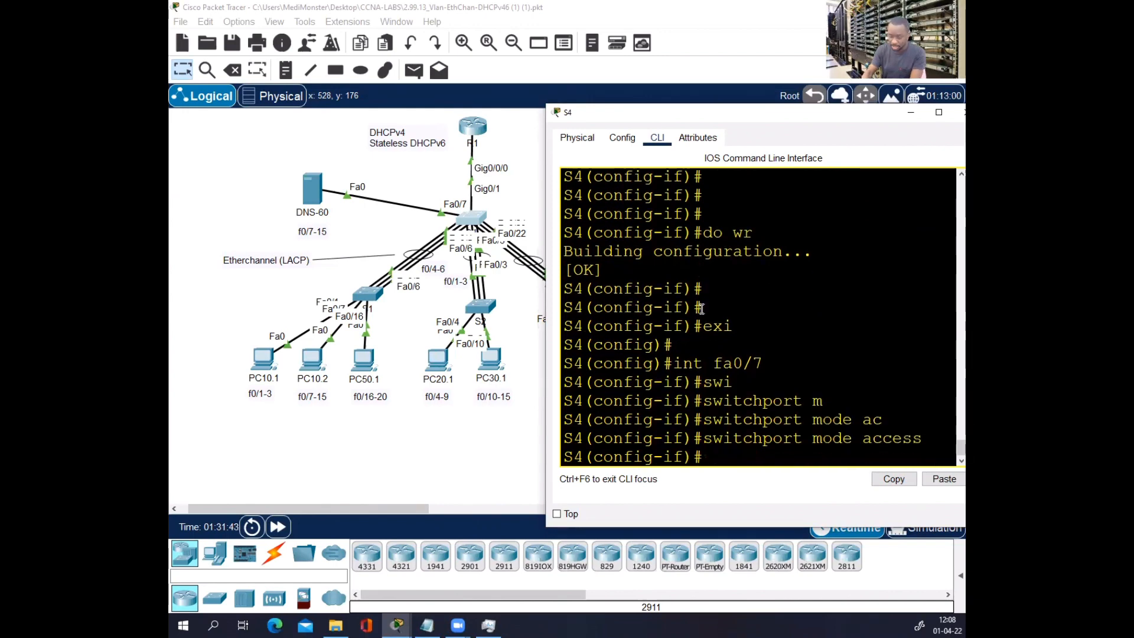
- Assign S4's fa0/7 interface to VLAN 60 with switchport access vlan 60
{"action": "type", "text": "swi"}
{"action": "key", "text": "Tab"}
{"action": "type", "text": "ac"}
{"action": "key", "text": "Tab"}
{"action": "type", "text": "v"}
{"action": "key", "text": "Tab"}
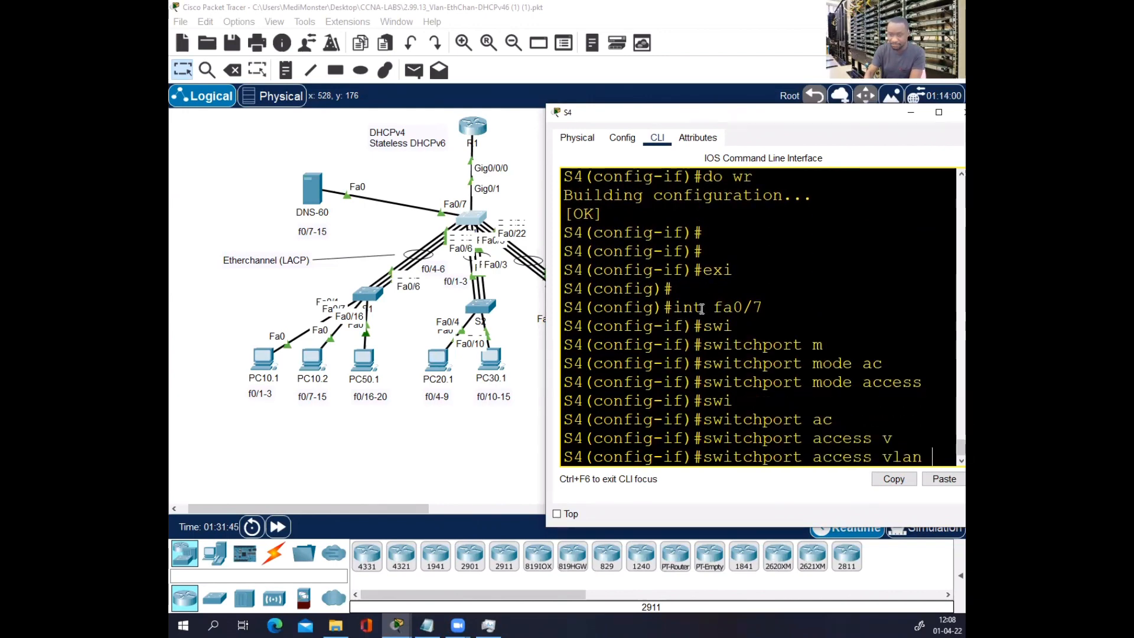
{"action": "type", "text": "60"}
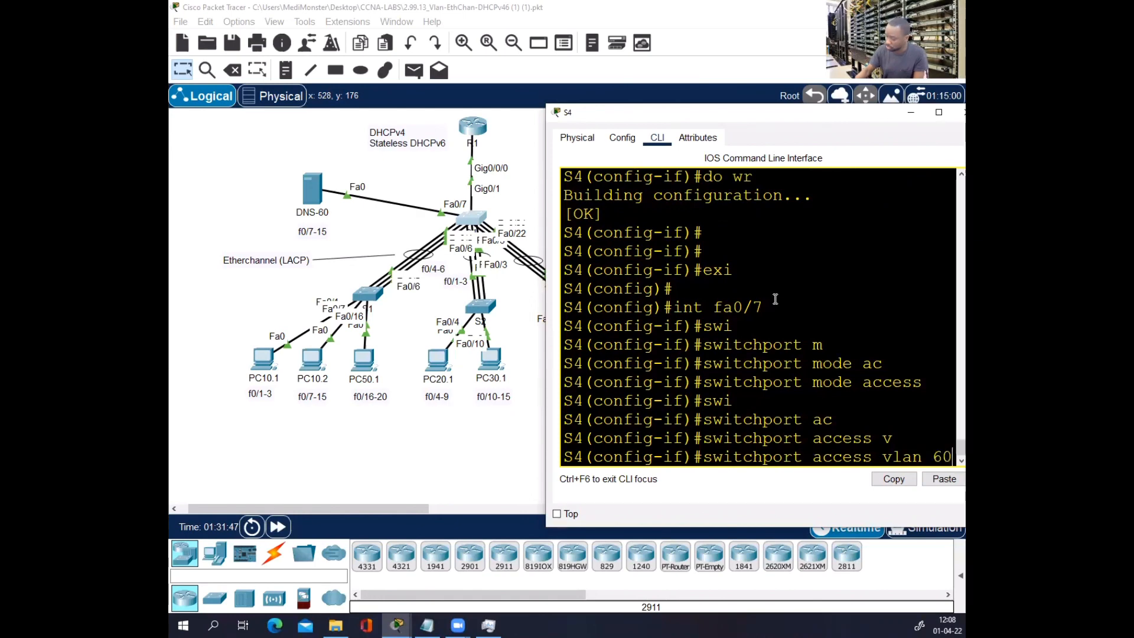
{"action": "key", "text": "Return"}
- Enable spanning-tree portfast on S4's fa0/7 interface
{"action": "type", "text": "spa"}
{"action": "key", "text": "Tab"}
{"action": "type", "text": "po"}
{"action": "key", "text": "Tab"}
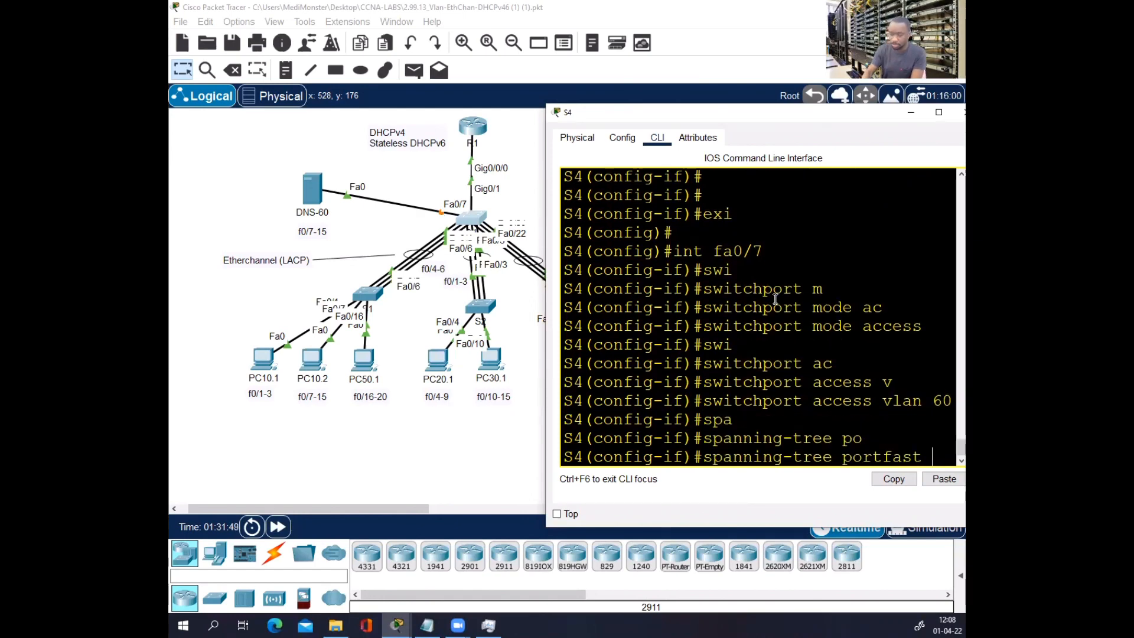
{"action": "key", "text": "Return"}
{"action": "key", "text": "Return"}
{"action": "key", "text": "Return"}
{"action": "key", "text": "Return"}
- Save S4's running configuration with do wr and close the switch's window
{"action": "type", "text": "do wr"}
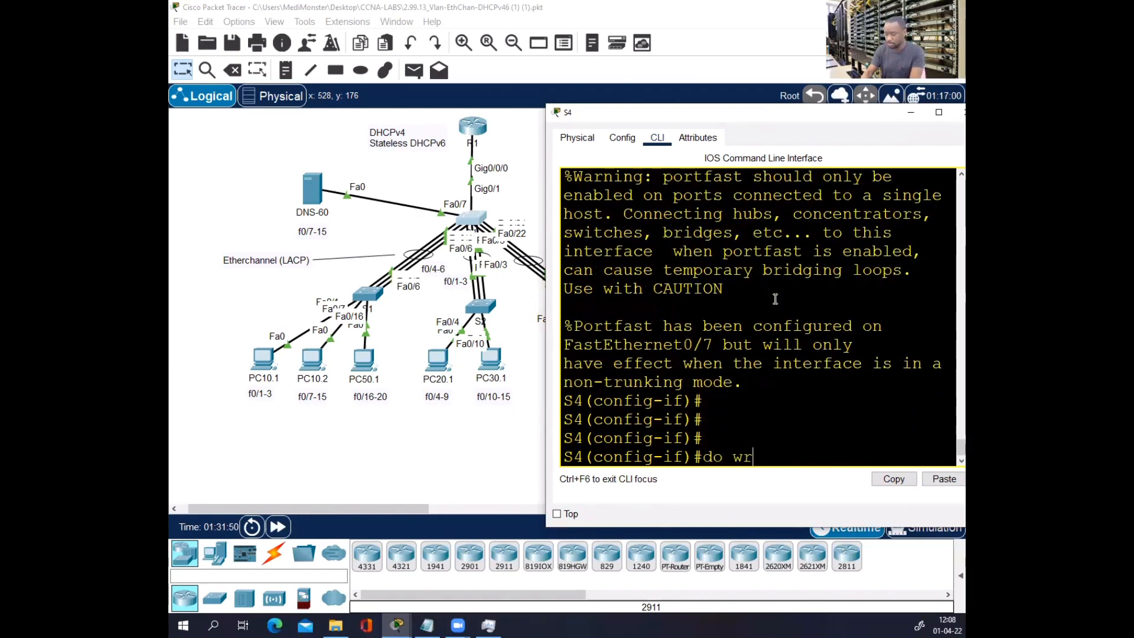
{"action": "key", "text": "Return"}
{"action": "left_click", "coordinate": [963, 113]}
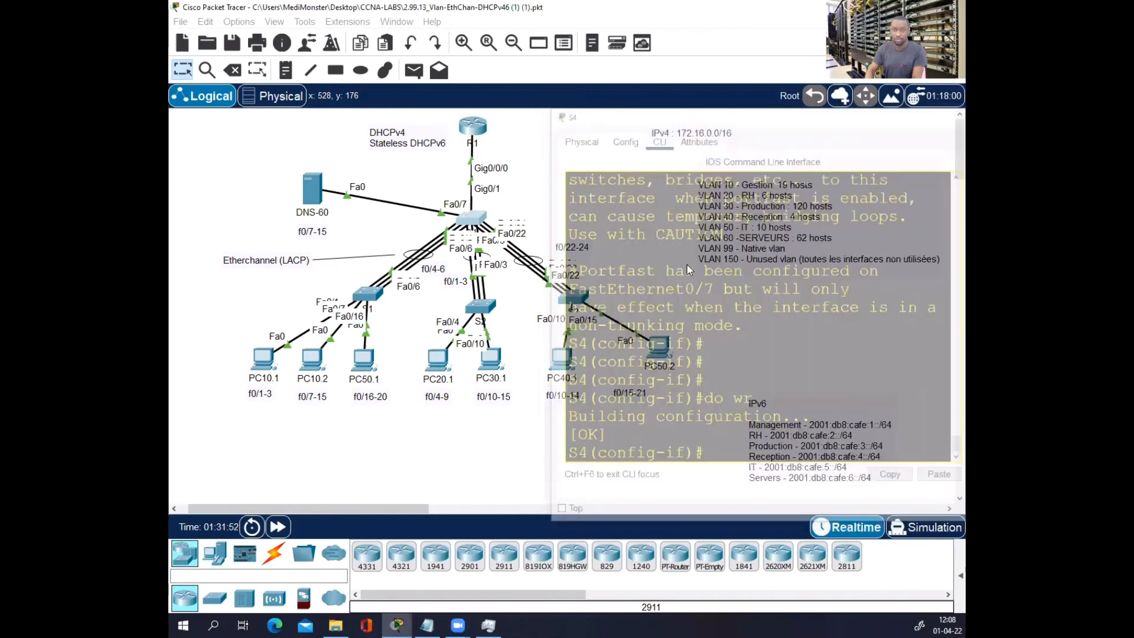
- Ping 172.16.0.190 again from PC50.2 to retest the DNS-60 server, and close the PC's window
{"action": "left_click", "coordinate": [660, 350]}
{"action": "left_click", "coordinate": [643, 178]}
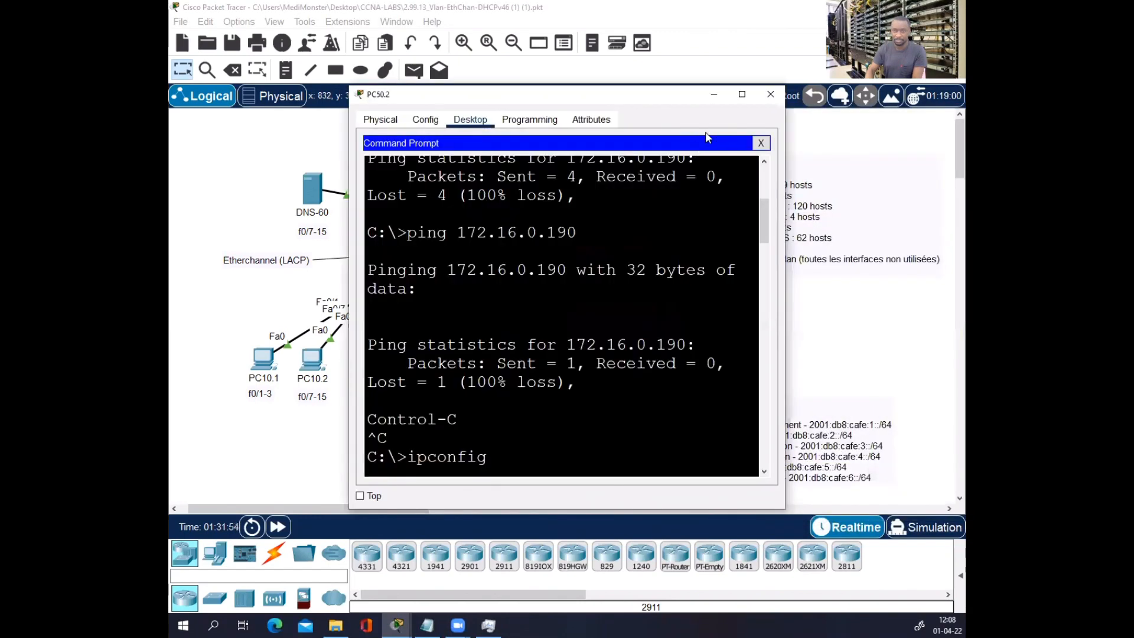
{"action": "left_click", "coordinate": [741, 95]}
{"action": "scroll", "coordinate": [567, 354], "scroll_direction": "up", "scroll_amount": 8}
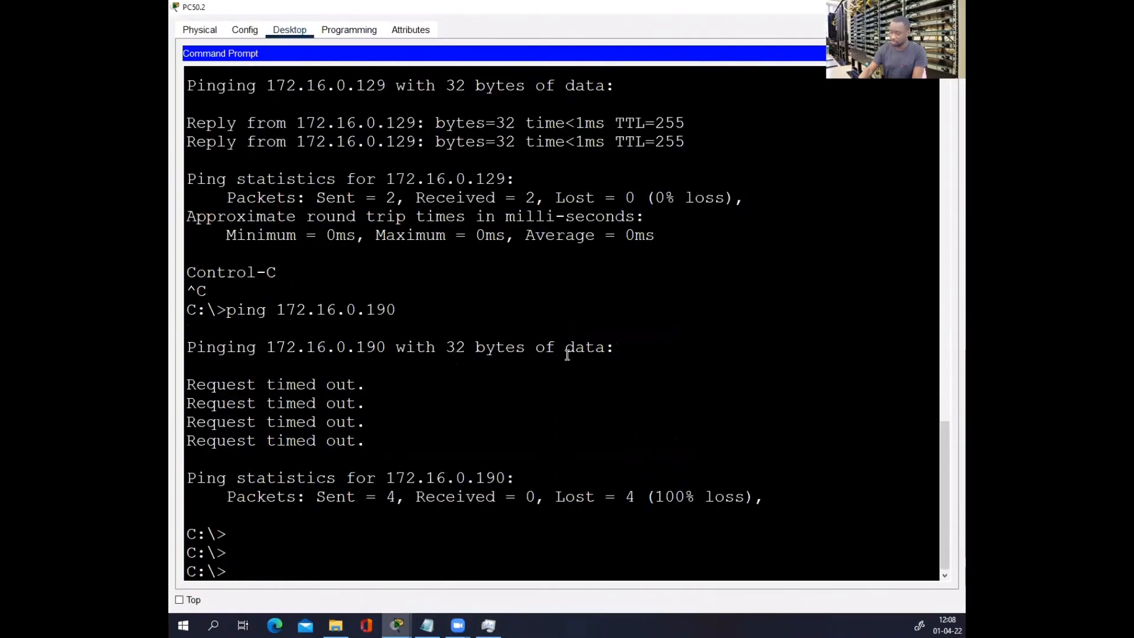
{"action": "key", "text": "Return"}
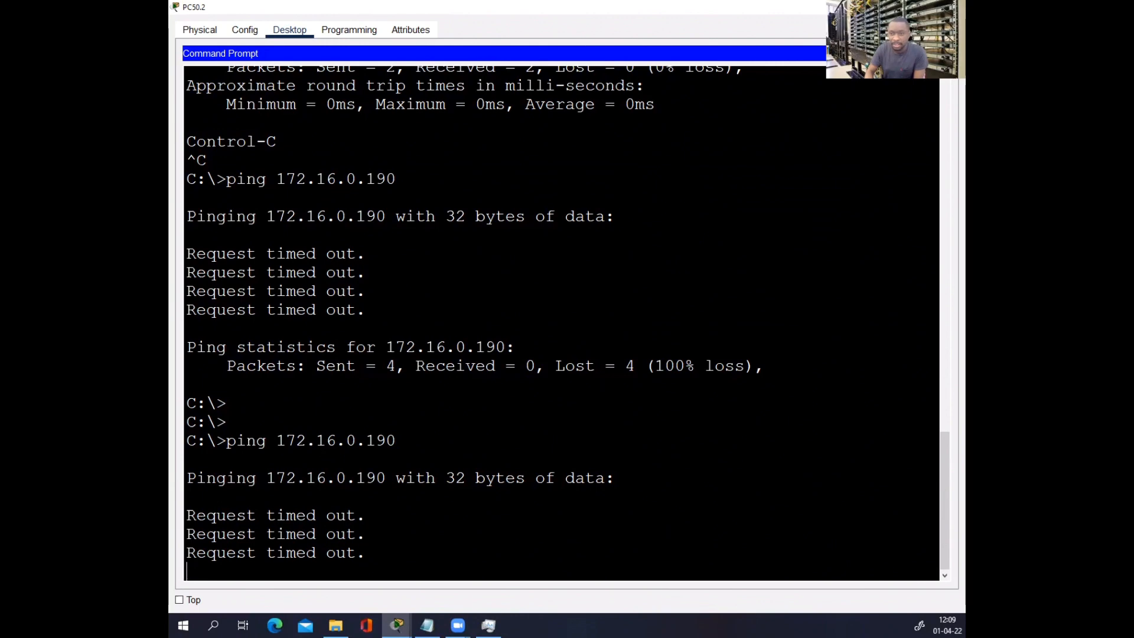
{"action": "left_click", "coordinate": [951, 7]}
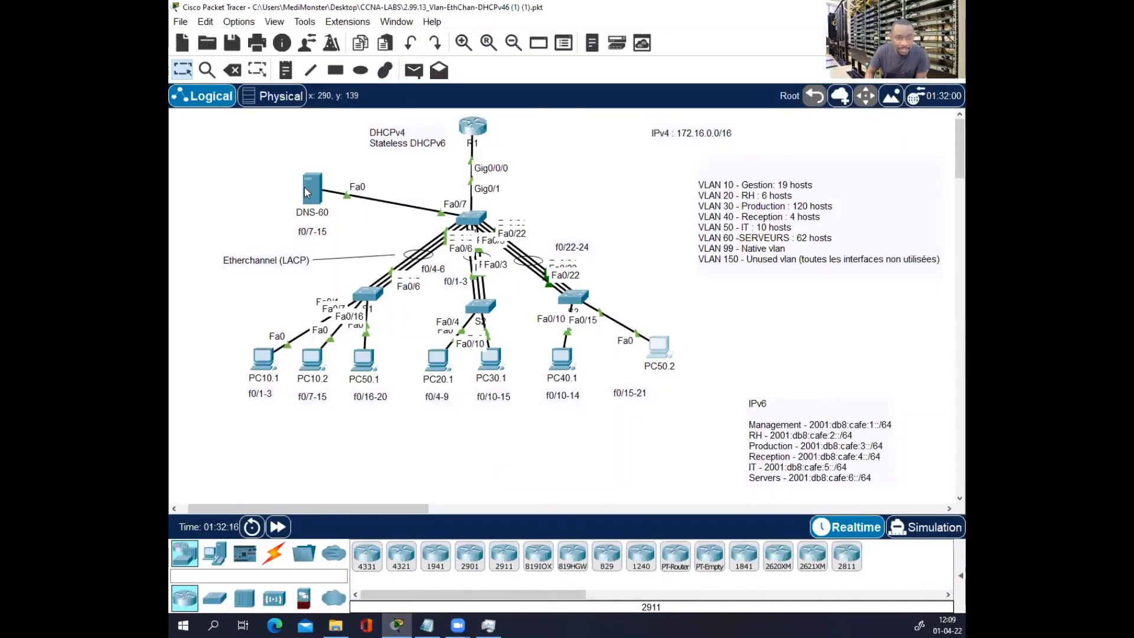
- Reopen DNS-60's IP configuration and bring up the Notepad addressing plan in a smaller window over it
{"action": "left_click", "coordinate": [310, 194]}
{"action": "left_click", "coordinate": [413, 171]}
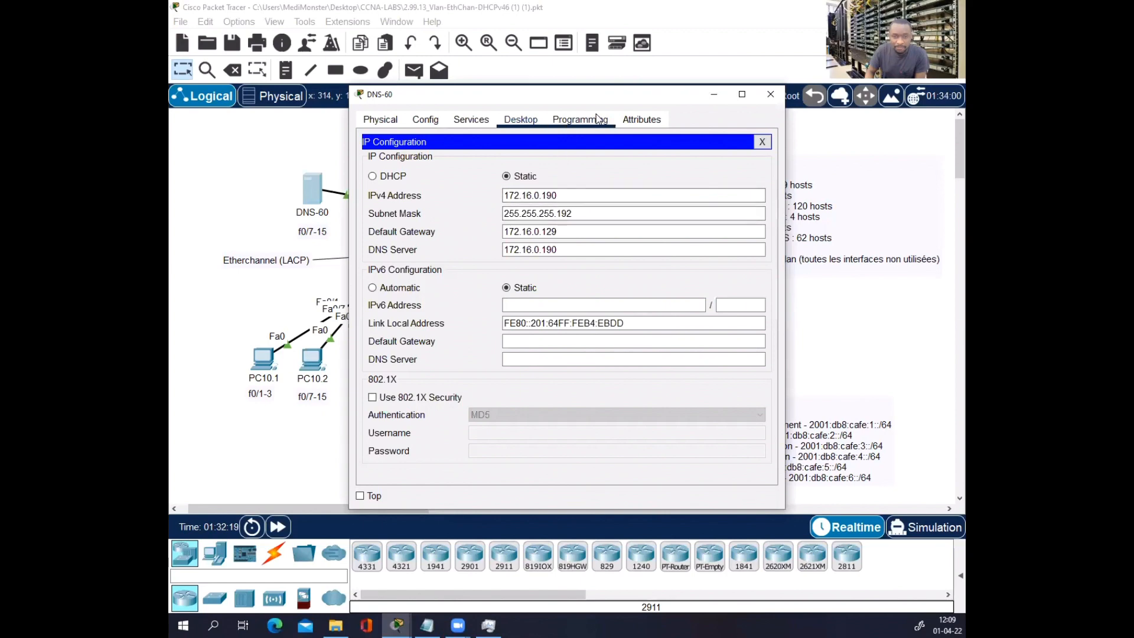
{"action": "left_click_drag", "start_coordinate": [601, 100], "coordinate": [509, 81]}
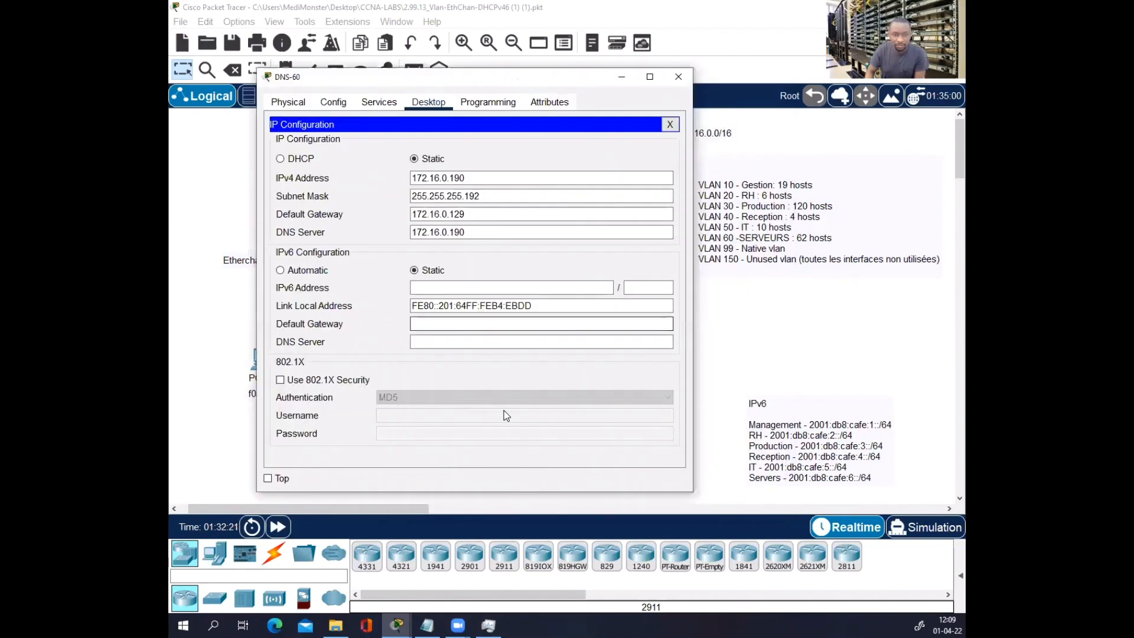
{"action": "left_click", "coordinate": [423, 624]}
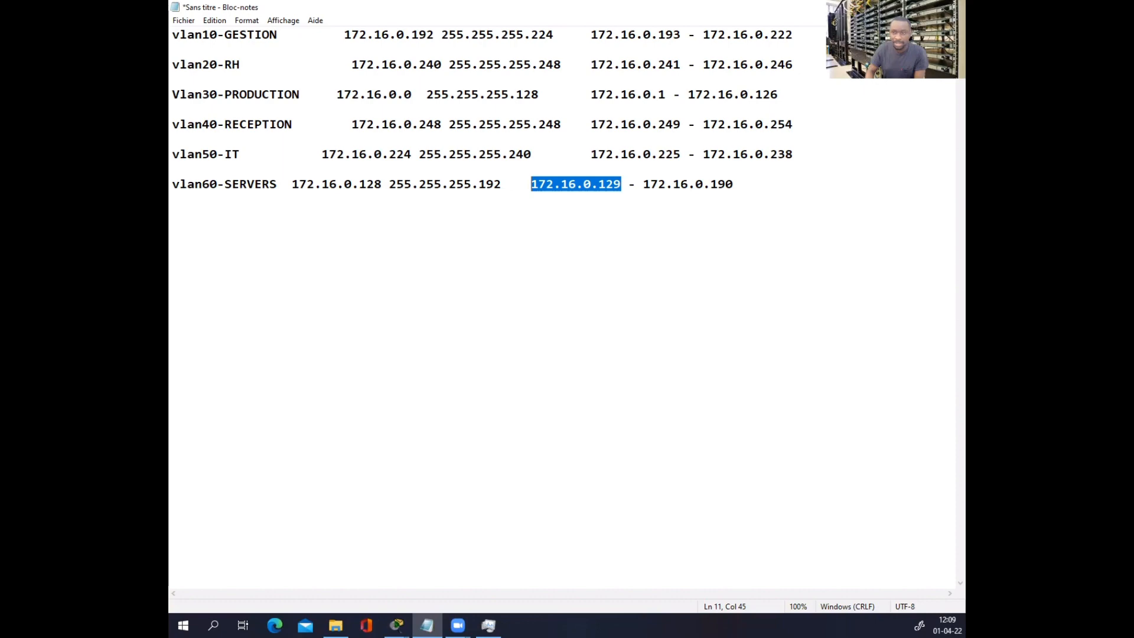
{"action": "left_click", "coordinate": [922, 7]}
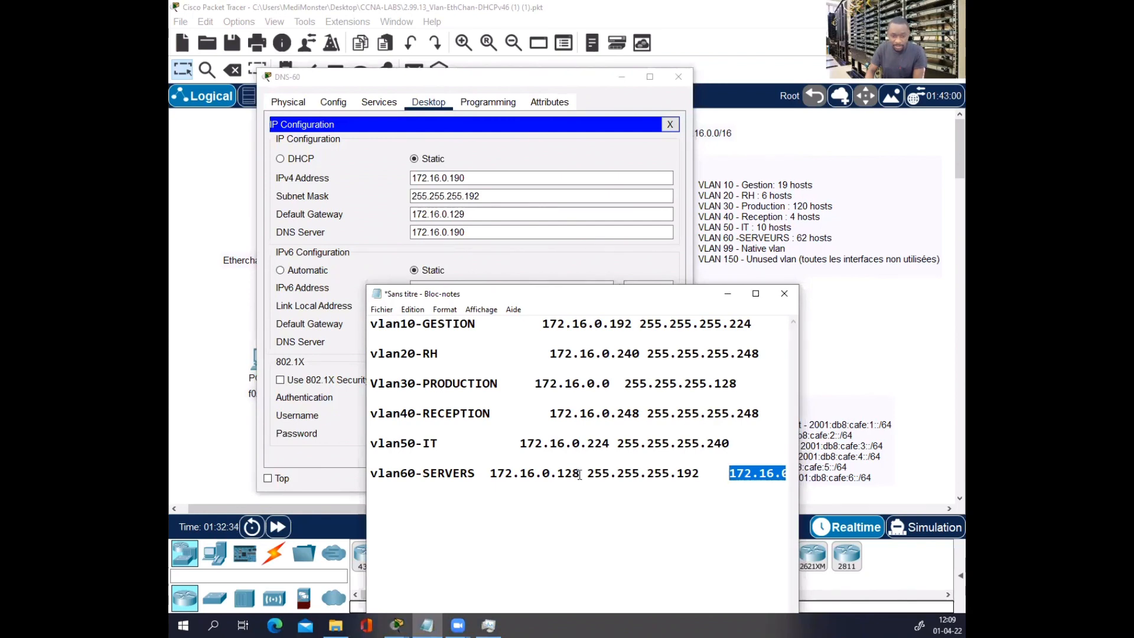
- Compare DNS-60's subnet mask and default gateway with the vlan60-SERVERS line of the addressing plan
{"action": "left_click", "coordinate": [466, 216]}
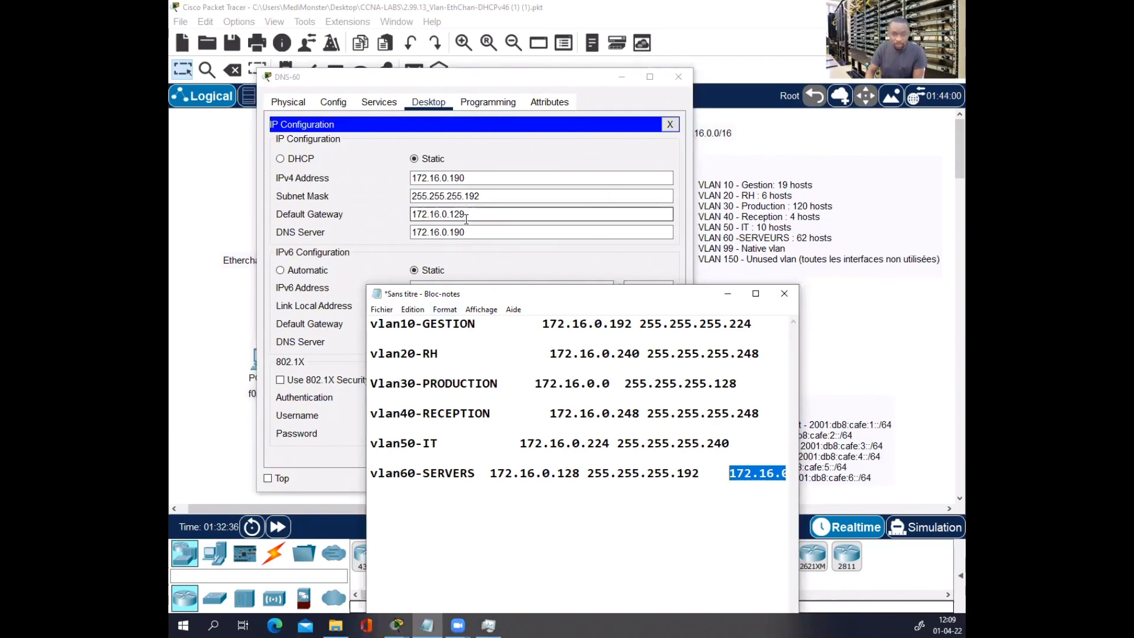
{"action": "left_click", "coordinate": [482, 196]}
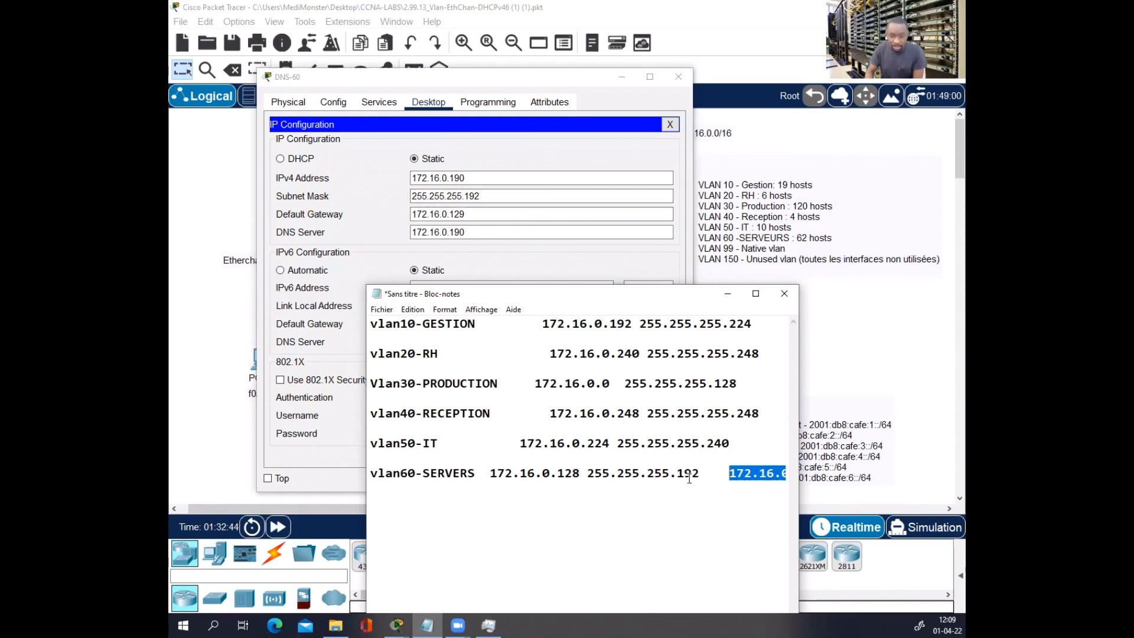
{"action": "left_click_drag", "start_coordinate": [701, 473], "coordinate": [587, 474]}
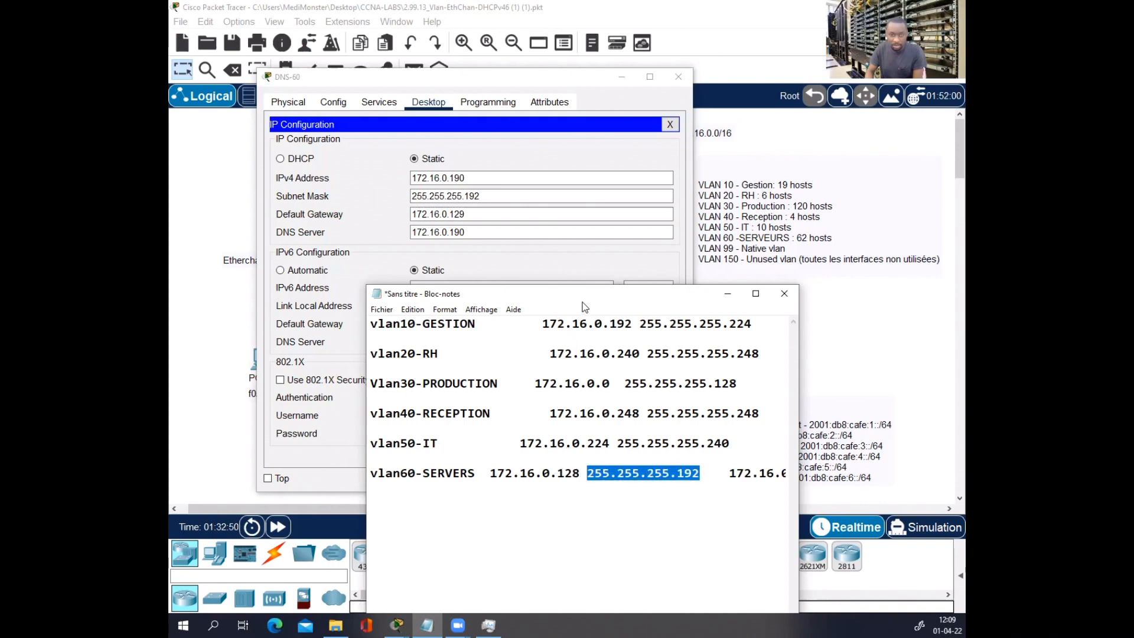
{"action": "left_click_drag", "start_coordinate": [573, 301], "coordinate": [495, 303]}
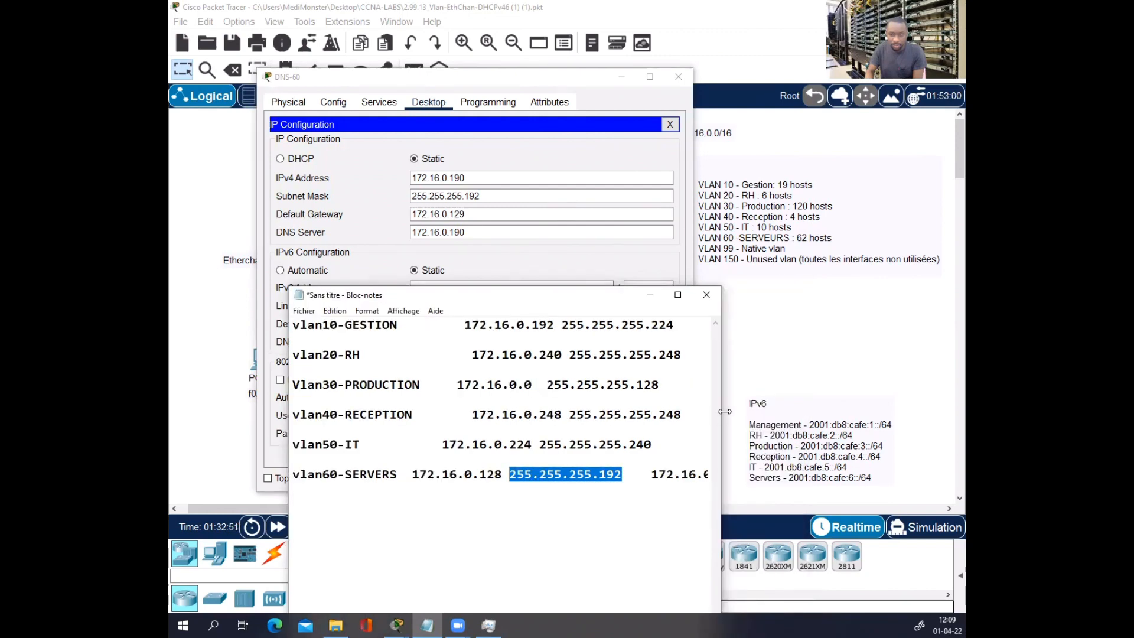
{"action": "left_click_drag", "start_coordinate": [725, 411], "coordinate": [872, 411]}
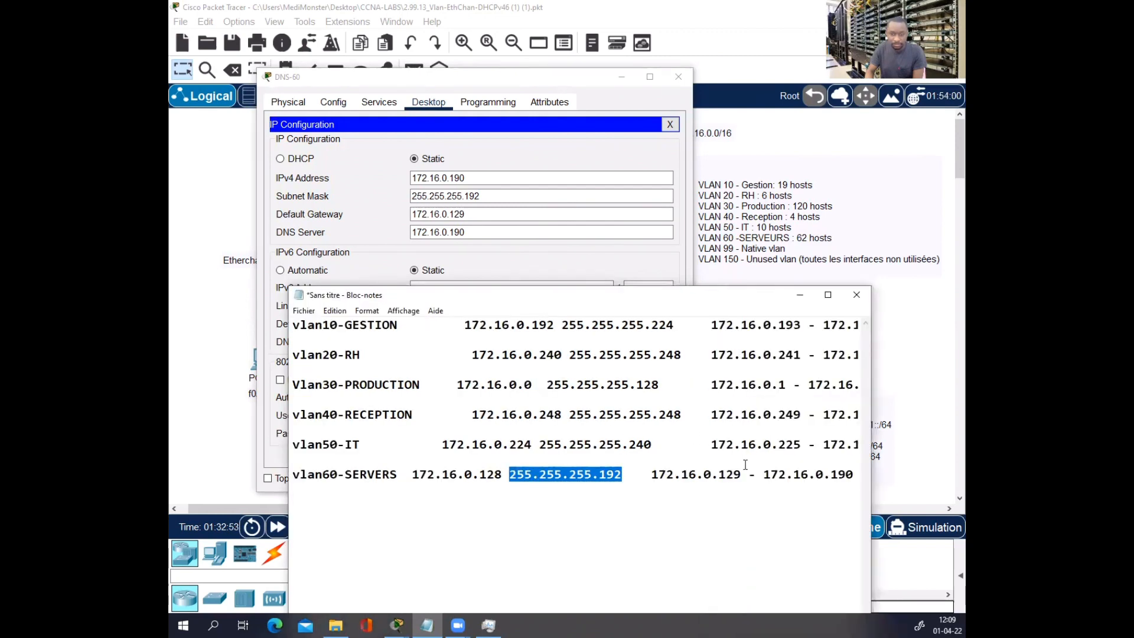
{"action": "left_click_drag", "start_coordinate": [742, 473], "coordinate": [649, 474]}
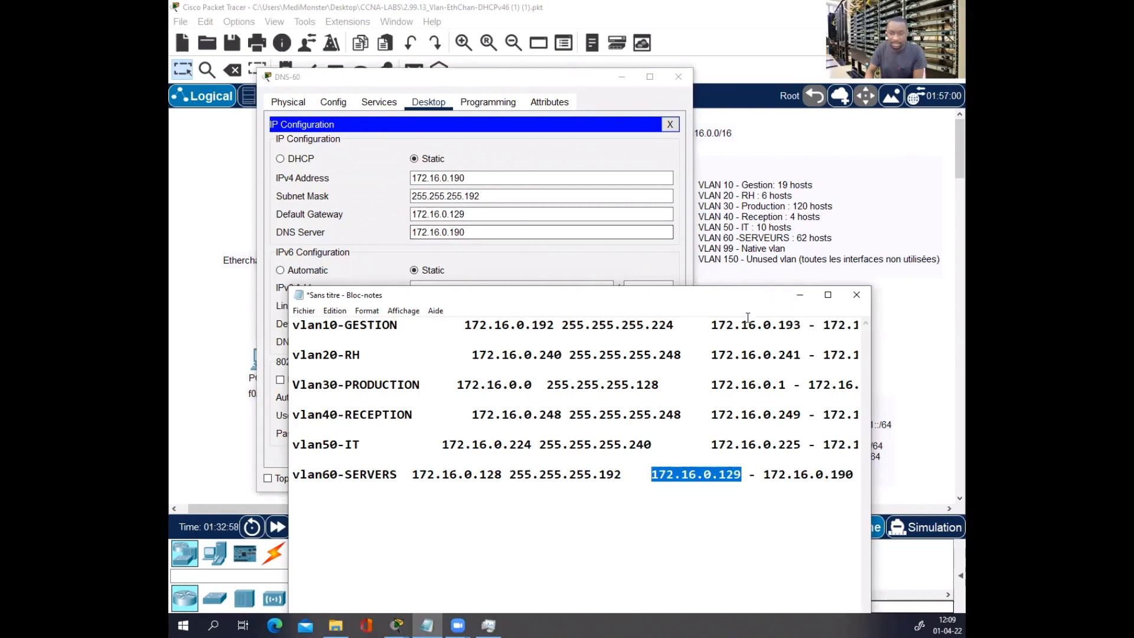
- Move and widen the Notepad addressing plan to read the complete host ranges, and put it and DNS-60's window away
{"action": "left_click_drag", "start_coordinate": [688, 295], "coordinate": [625, 229]}
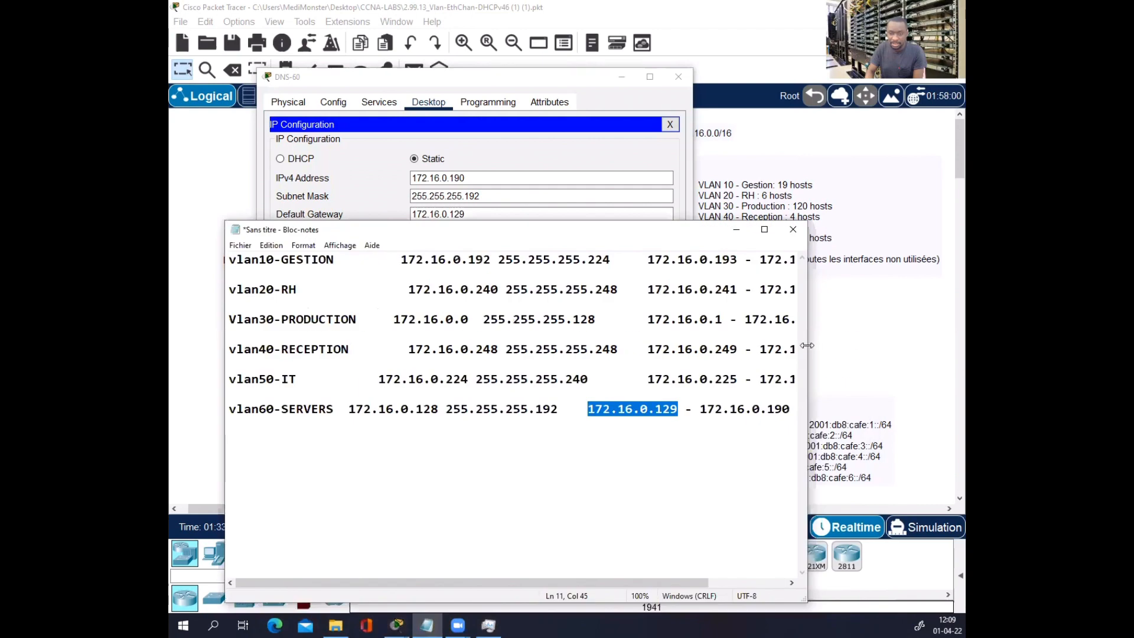
{"action": "left_click_drag", "start_coordinate": [807, 345], "coordinate": [908, 345]}
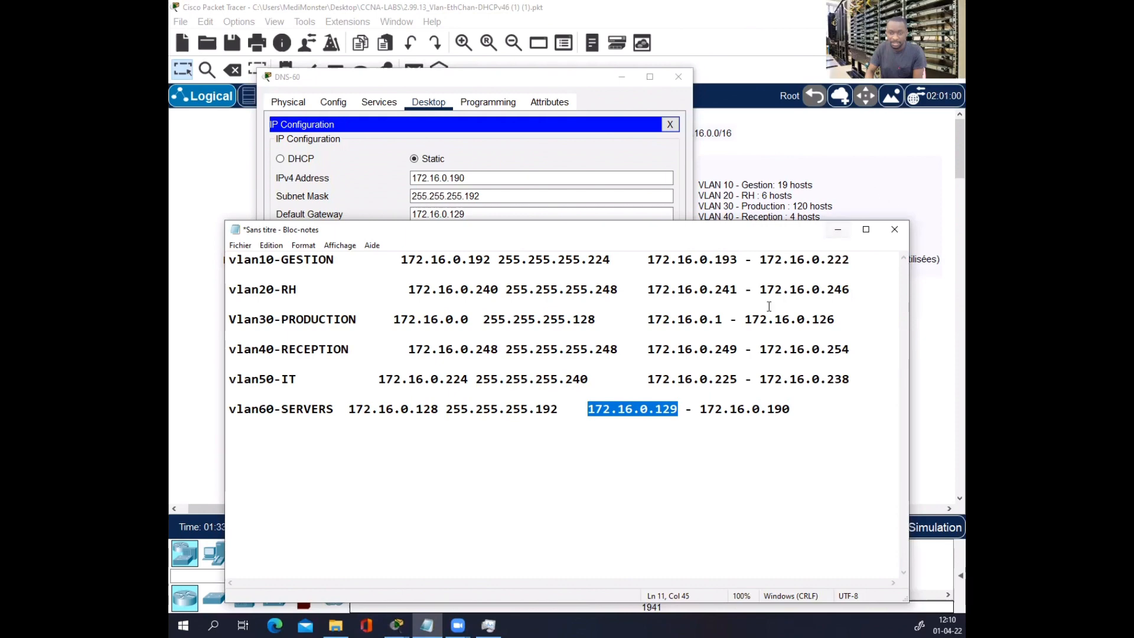
{"action": "left_click", "coordinate": [835, 232]}
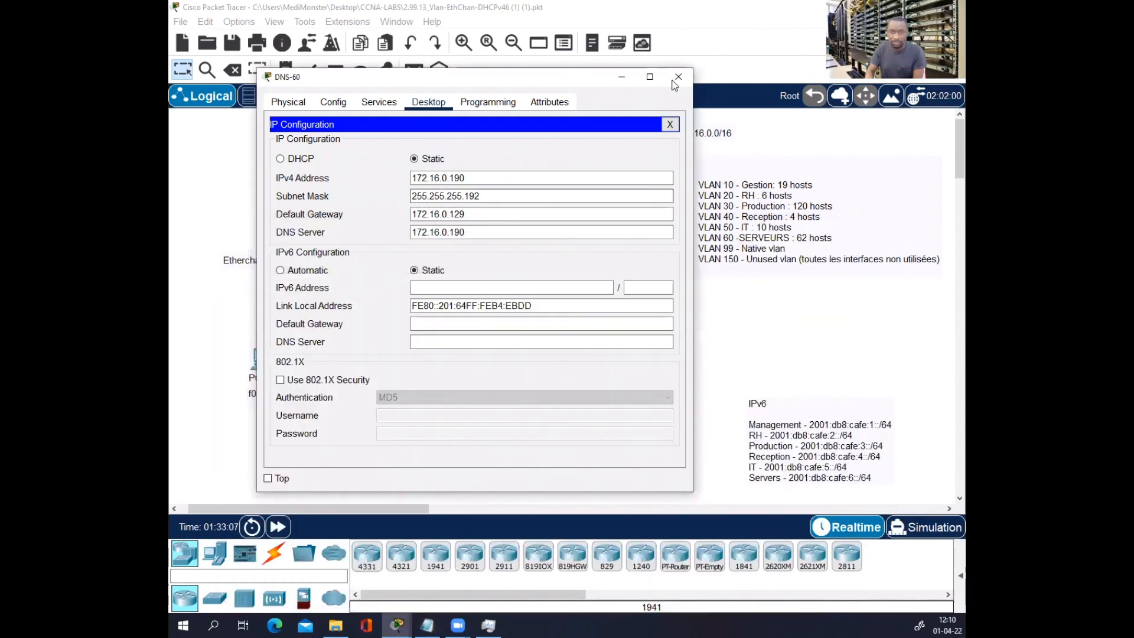
{"action": "left_click", "coordinate": [675, 81]}
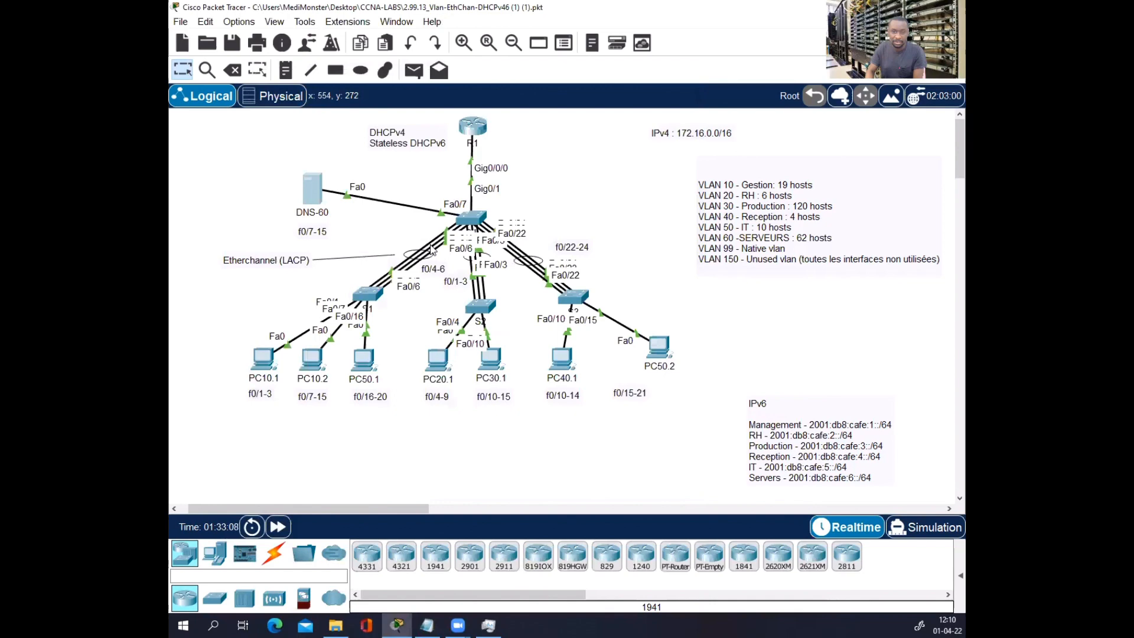
- Run ipconfig in DNS-60's Command Prompt and enlarge the window to review the server's IP settings
{"action": "left_click", "coordinate": [322, 201]}
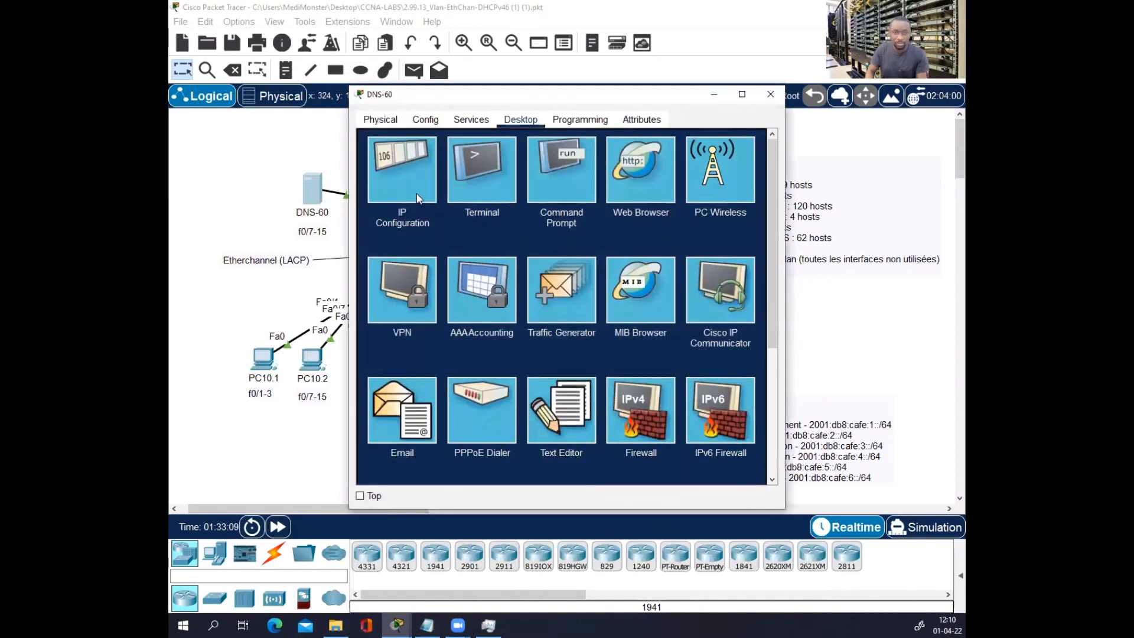
{"action": "left_click", "coordinate": [555, 175]}
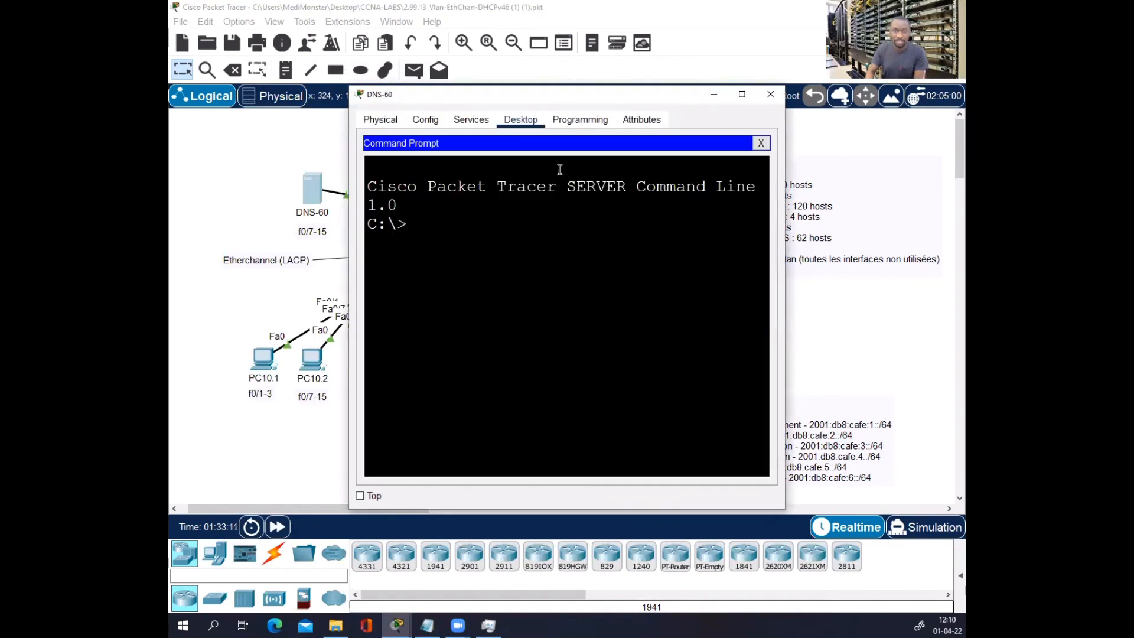
{"action": "type", "text": "ip"}
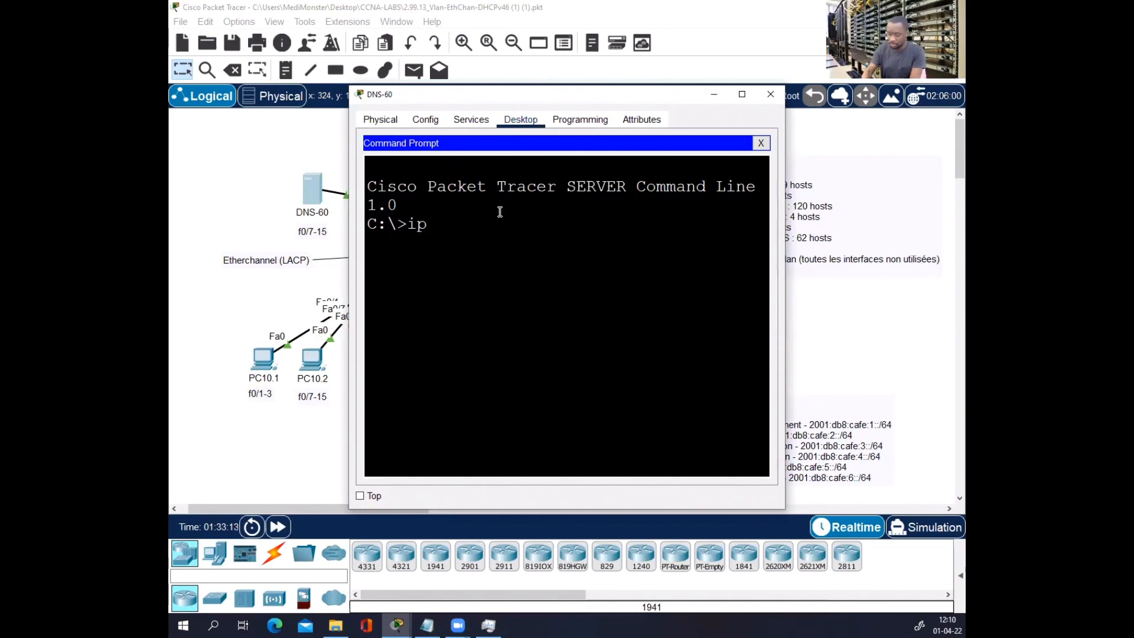
{"action": "type", "text": "config"}
{"action": "key", "text": "Return"}
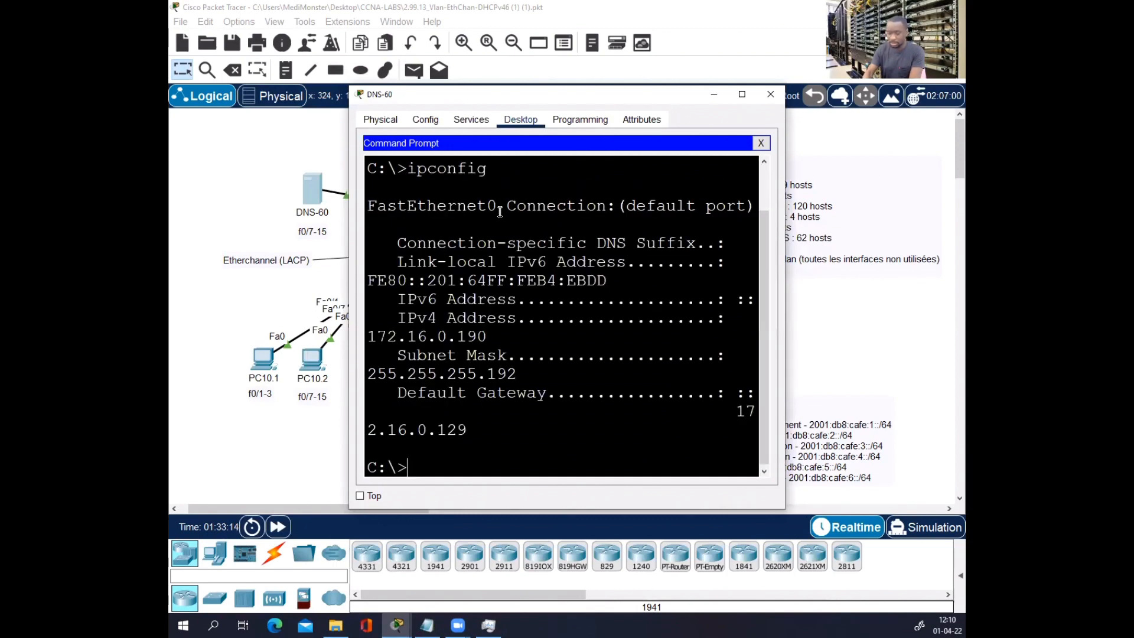
{"action": "left_click", "coordinate": [742, 94]}
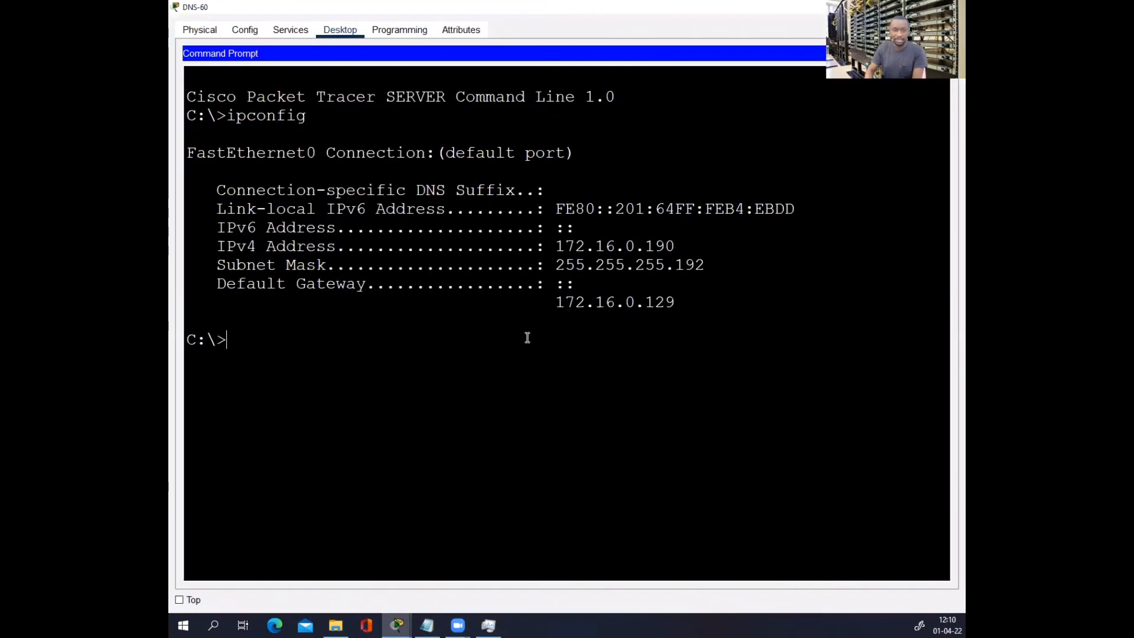
- Ping the VLAN 60 default gateway 172.16.0.129 from DNS-60
{"action": "type", "text": "ping "}
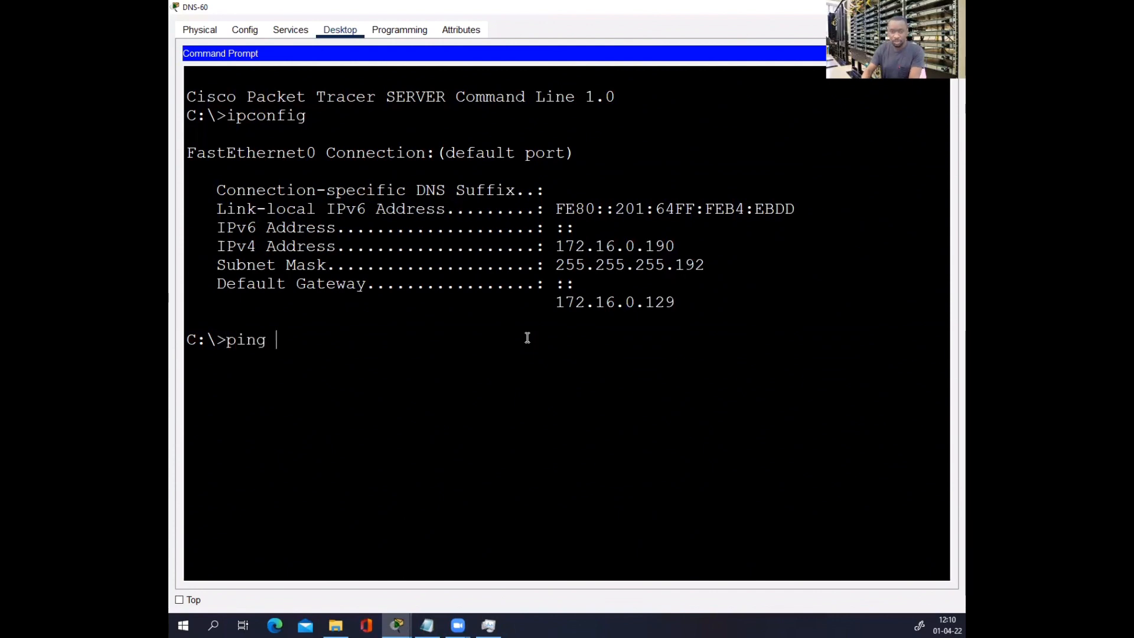
{"action": "type", "text": "172.168"}
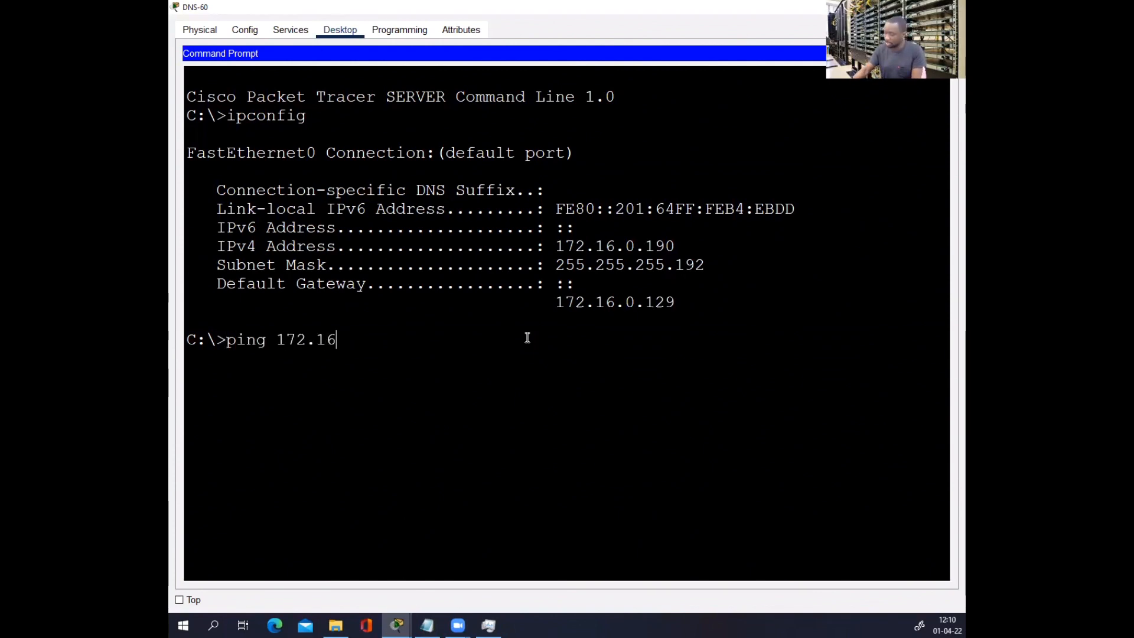
{"action": "type", "text": ".0."}
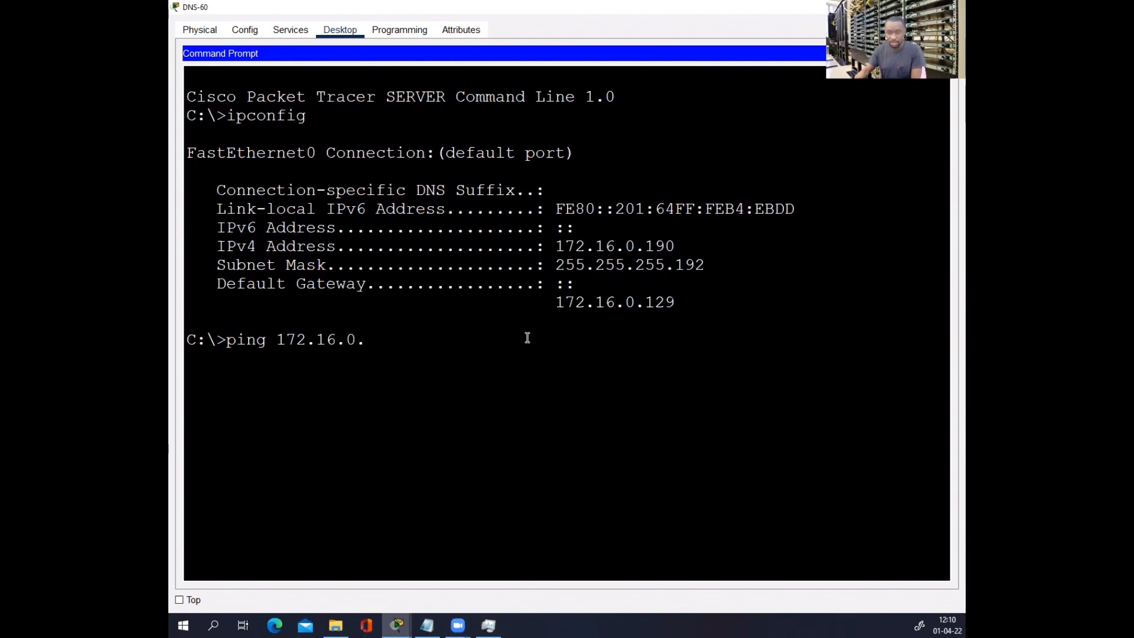
{"action": "type", "text": "129"}
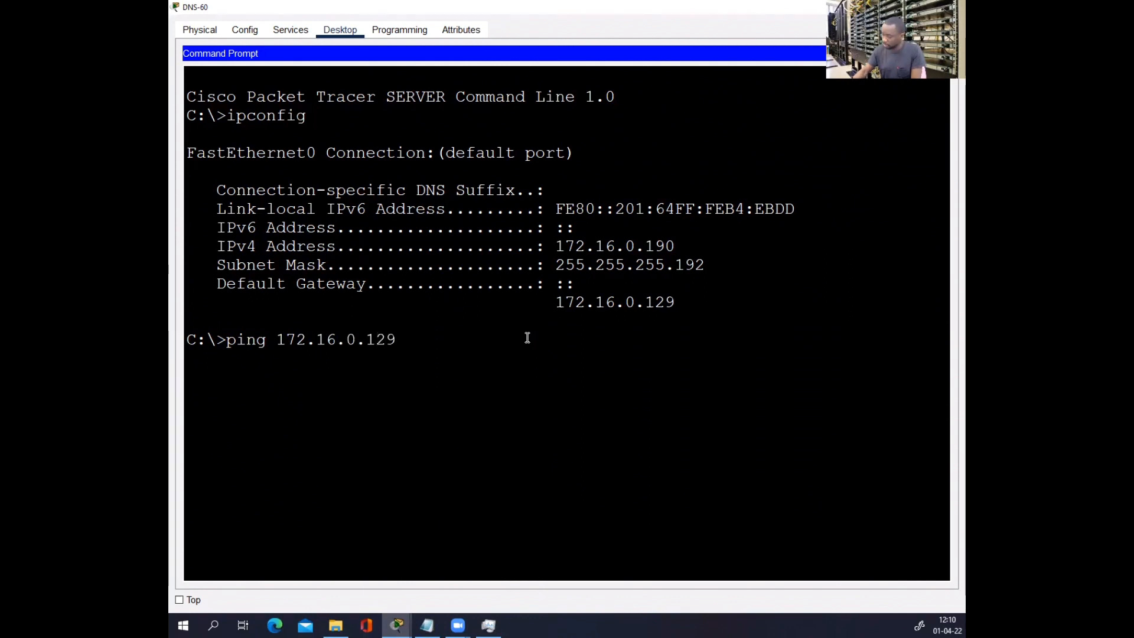
{"action": "key", "text": "Return"}
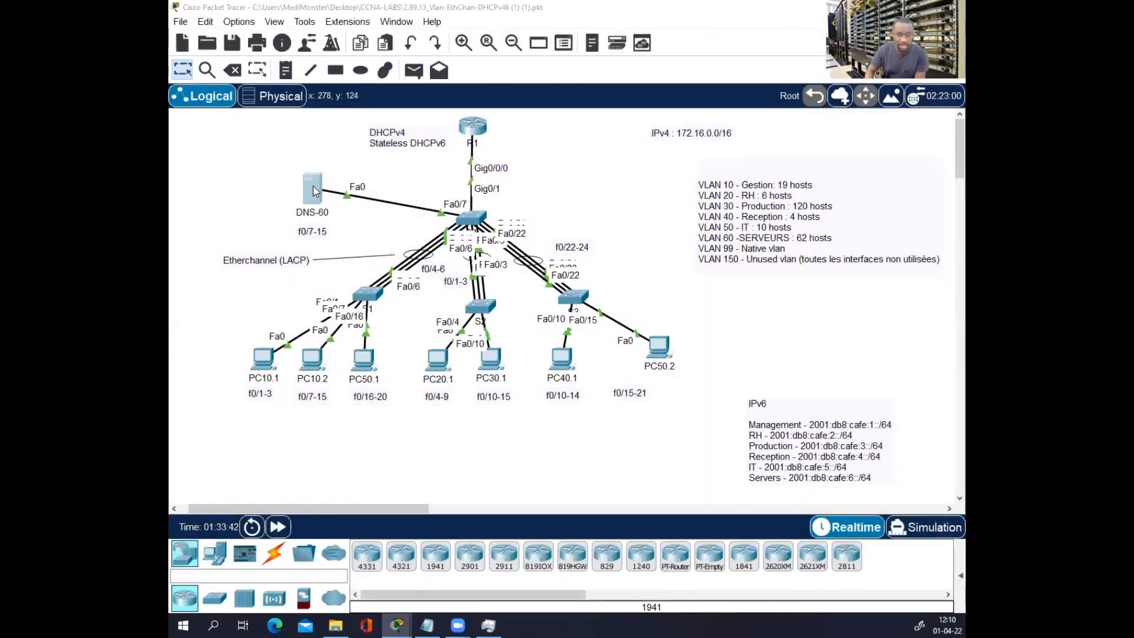
- Set DNS-60's static IPv4 address to 172.16.0.189 and close the server's window
{"action": "left_click", "coordinate": [313, 186]}
{"action": "left_click", "coordinate": [399, 172]}
{"action": "left_click", "coordinate": [558, 190]}
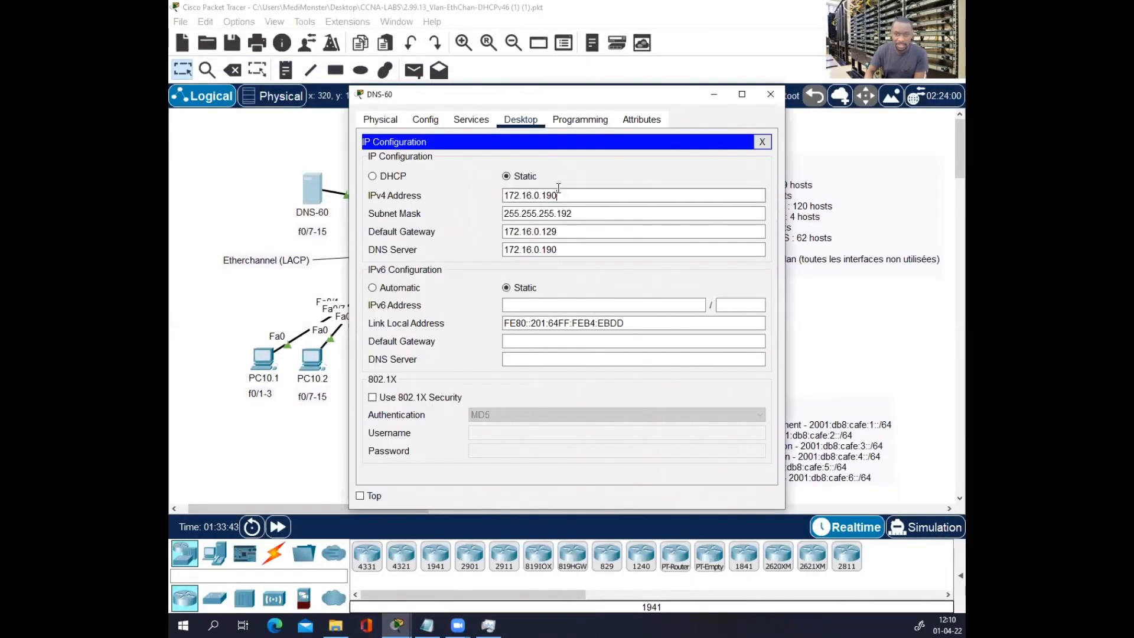
{"action": "key", "text": "BackSpace"}
{"action": "key", "text": "BackSpace"}
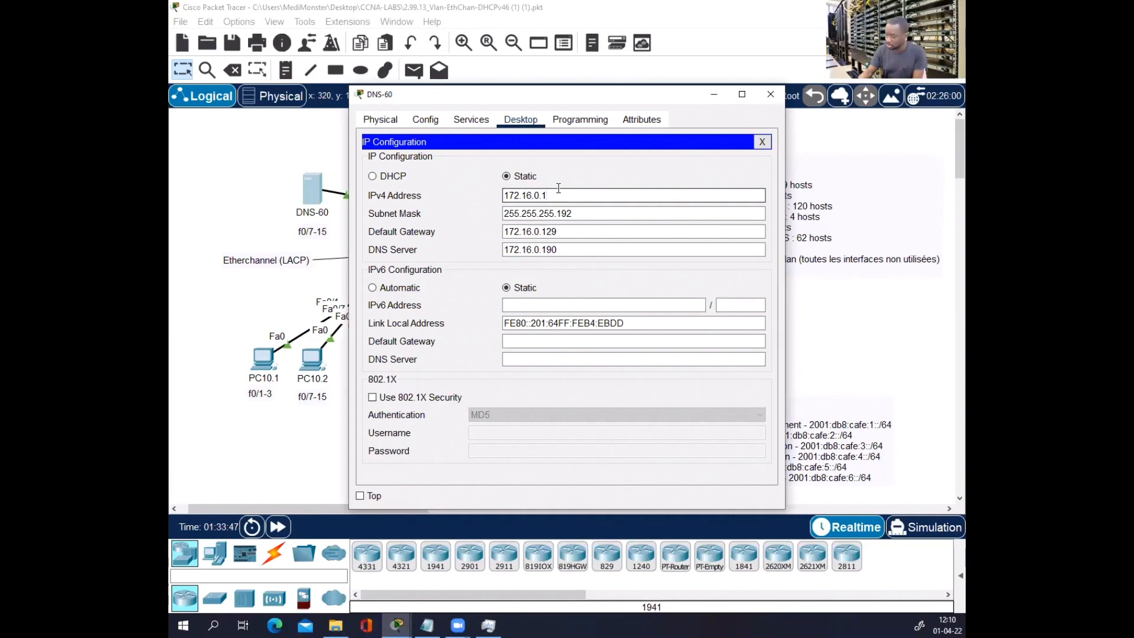
{"action": "type", "text": "8"}
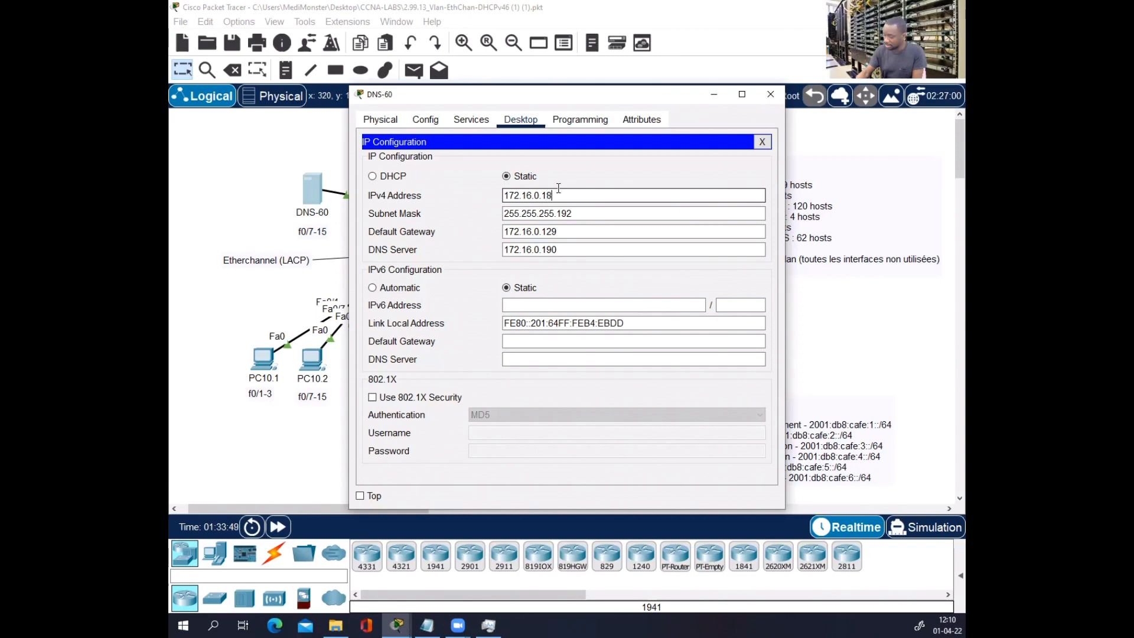
{"action": "type", "text": "9"}
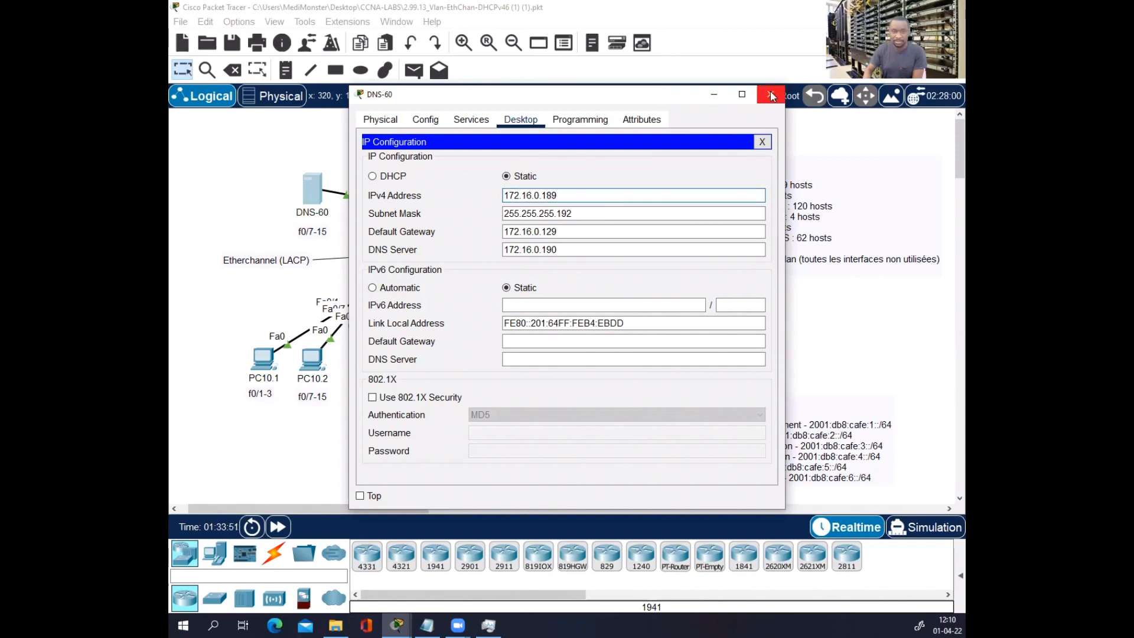
{"action": "left_click", "coordinate": [770, 95]}
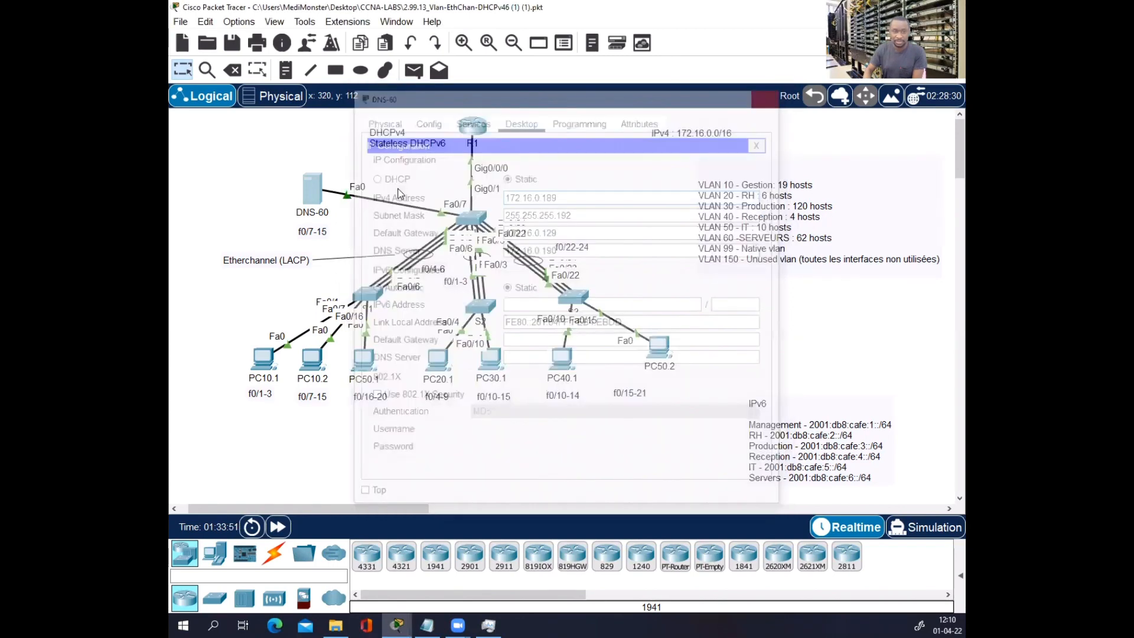
- Rerun ipconfig in DNS-60's enlarged Command Prompt to check the new IPv4 address
{"action": "left_click", "coordinate": [313, 199]}
{"action": "left_click", "coordinate": [567, 168]}
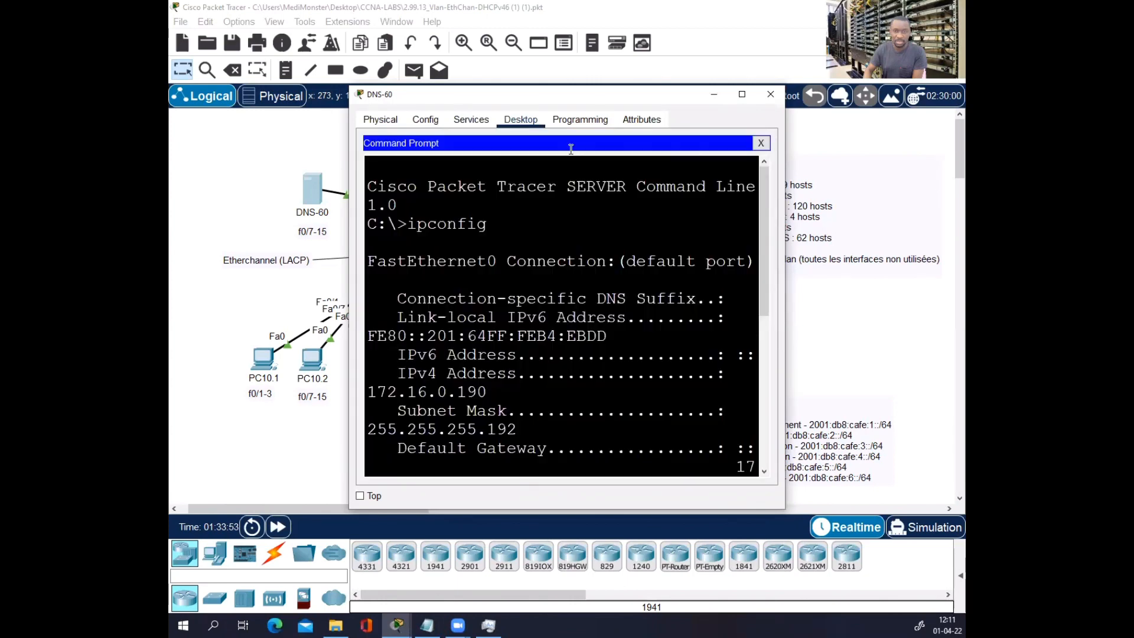
{"action": "left_click", "coordinate": [738, 94]}
{"action": "key", "text": "Return"}
{"action": "key", "text": "Up"}
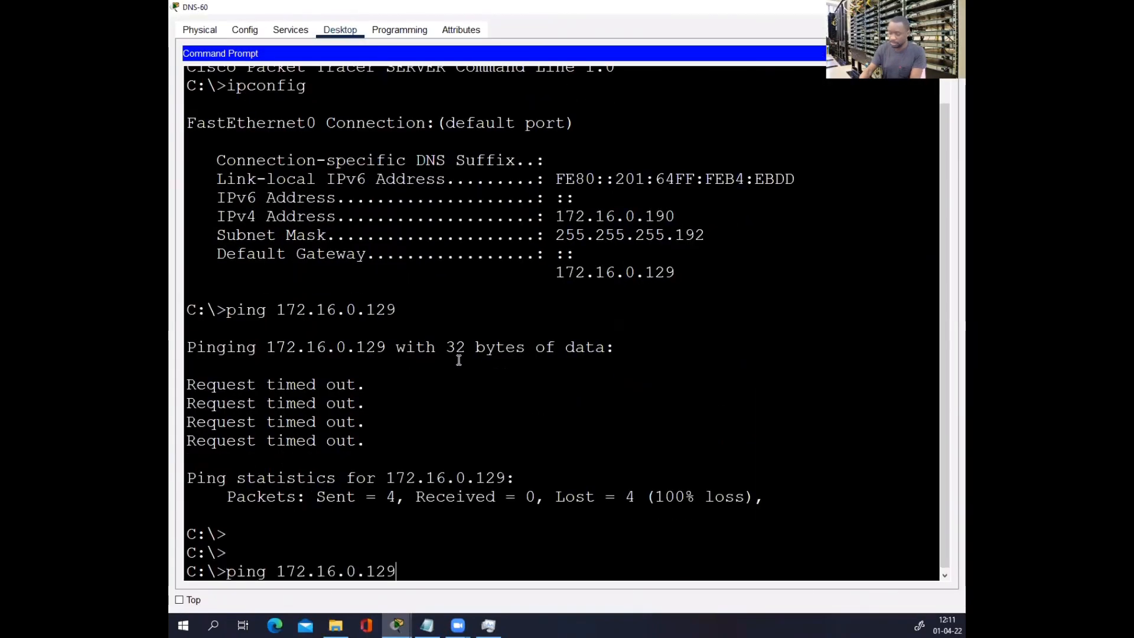
{"action": "key", "text": "Up"}
{"action": "key", "text": "Return"}
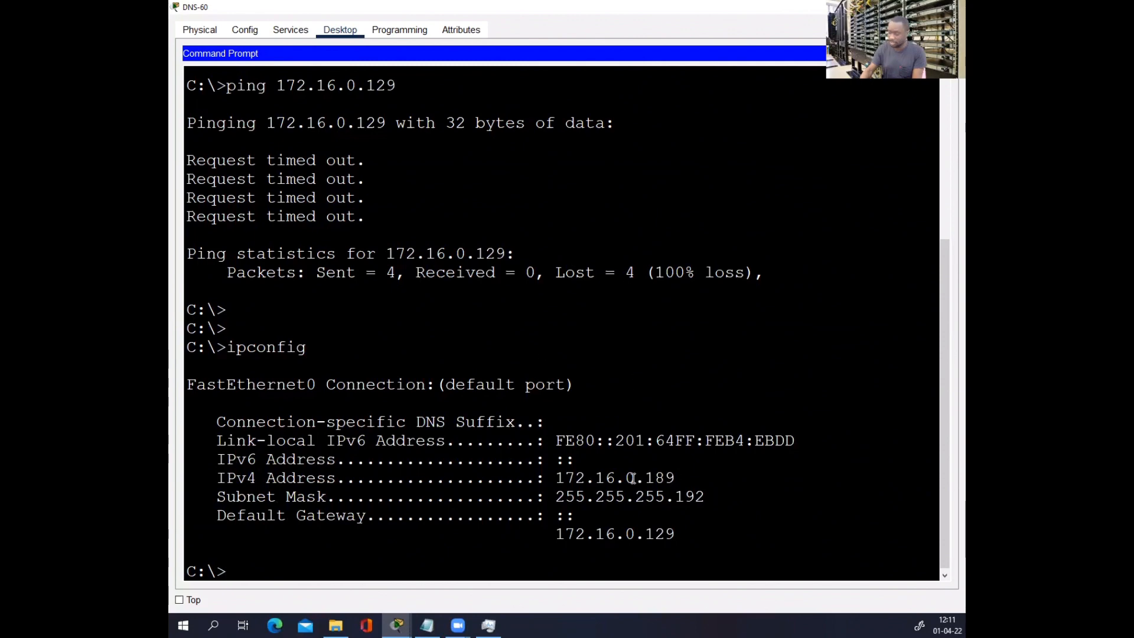
- Repeat the ping to gateway 172.16.0.129 from DNS-60 with its new address
{"action": "key", "text": "Up"}
{"action": "key", "text": "Up"}
{"action": "key", "text": "Return"}
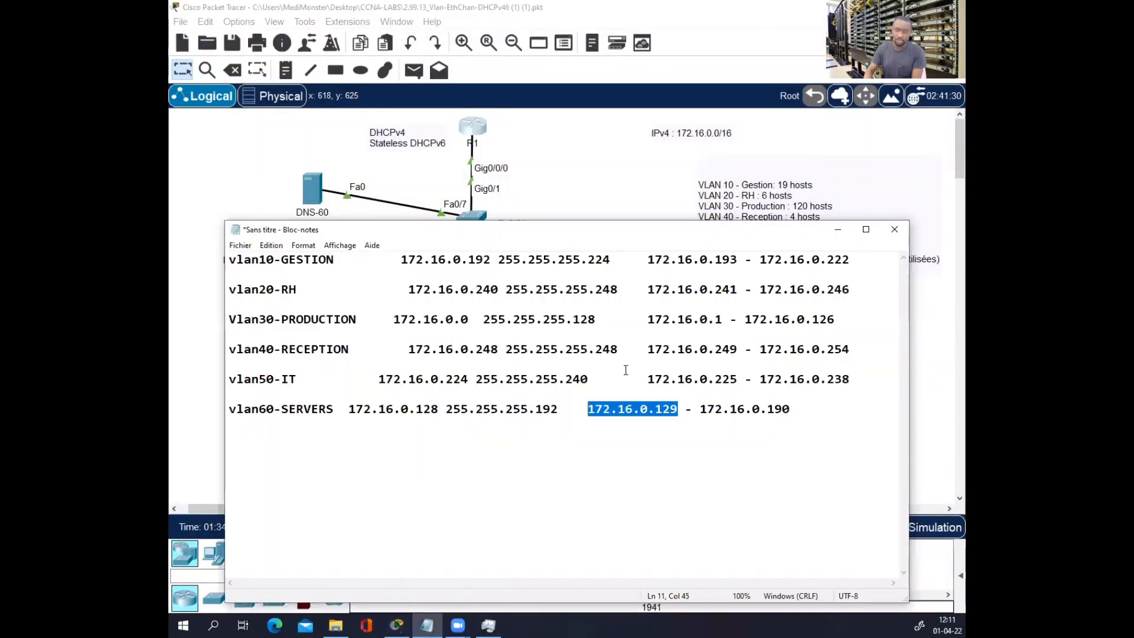
- Examine the last host address of the vlan60-SERVERS range in the Notepad addressing plan, and minimize the plan
{"action": "left_click_drag", "start_coordinate": [792, 409], "coordinate": [767, 411]}
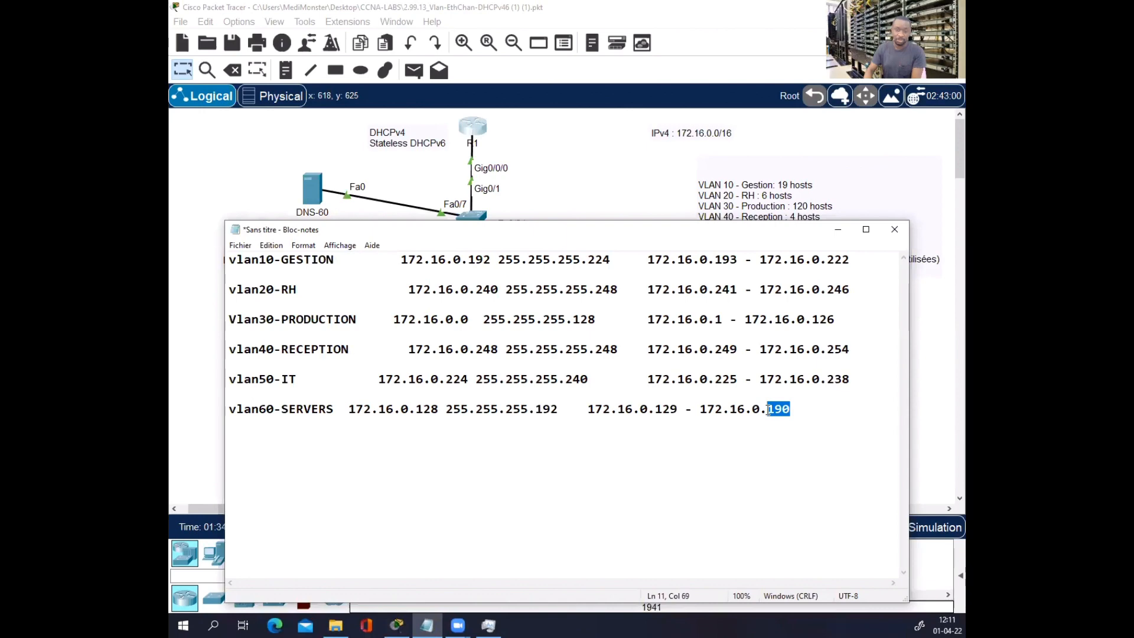
{"action": "left_click", "coordinate": [791, 409]}
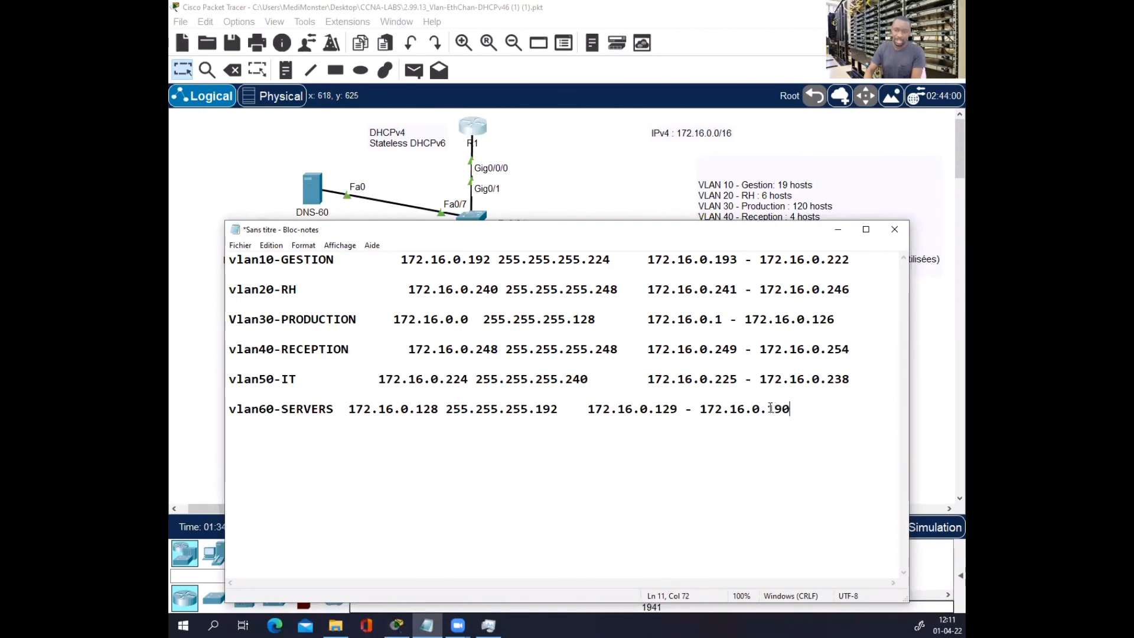
{"action": "left_click_drag", "start_coordinate": [768, 409], "coordinate": [793, 407]}
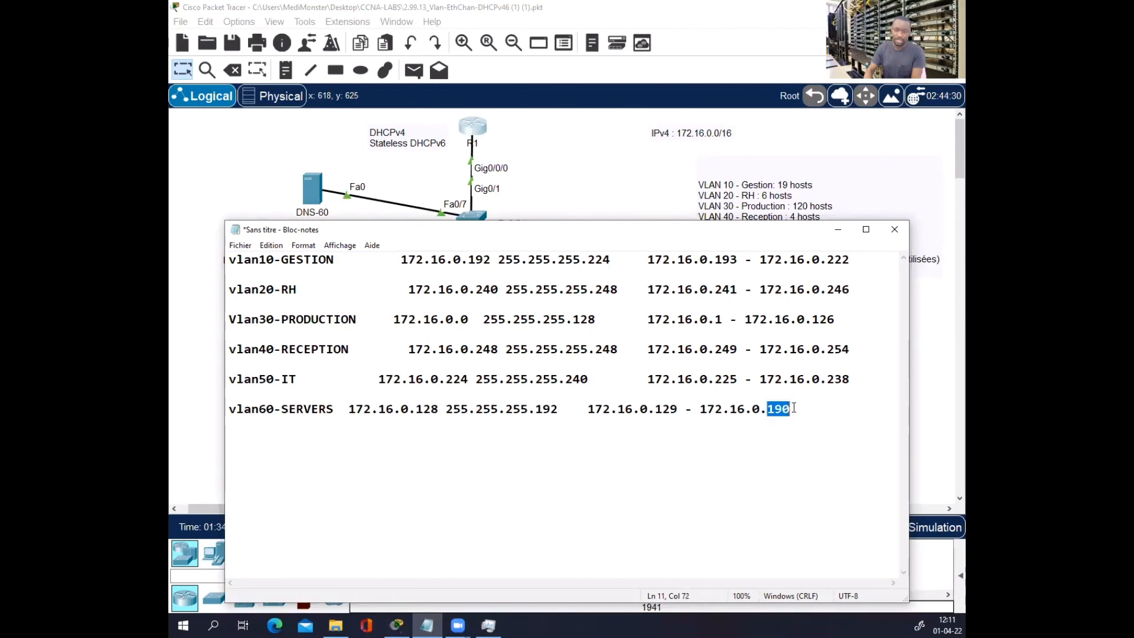
{"action": "left_click", "coordinate": [837, 229]}
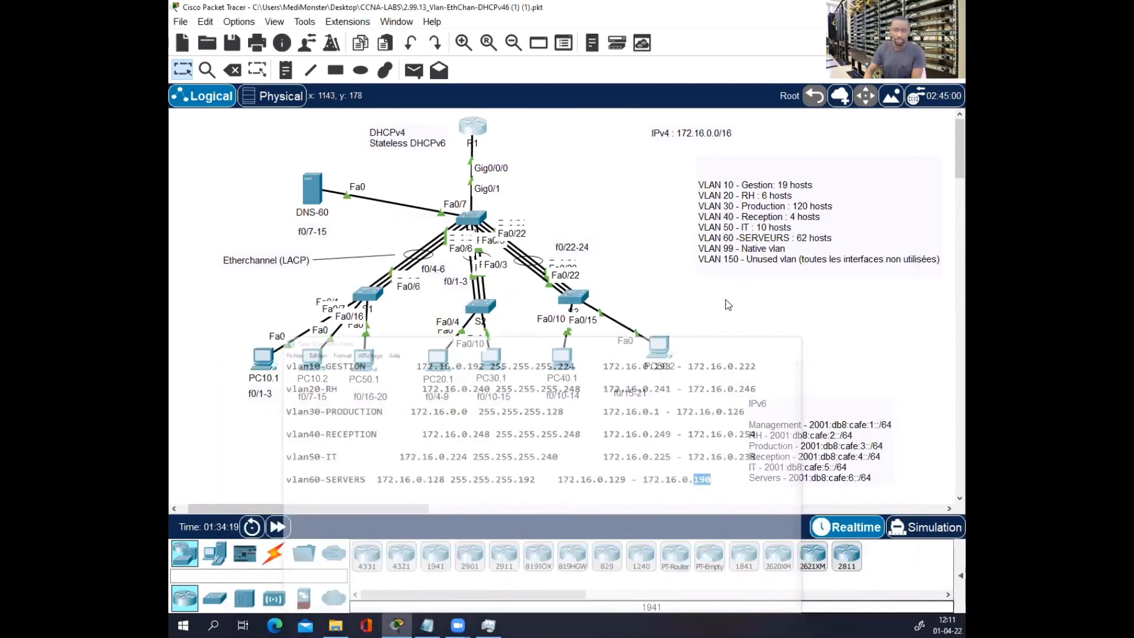
{"action": "left_click", "coordinate": [427, 624]}
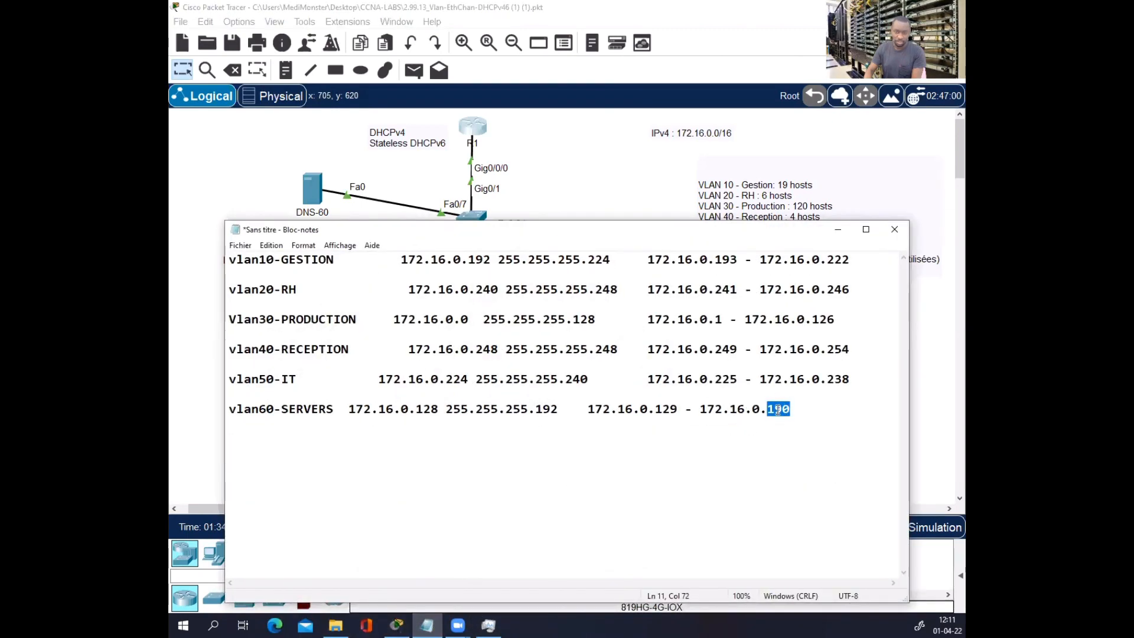
{"action": "left_click", "coordinate": [794, 405]}
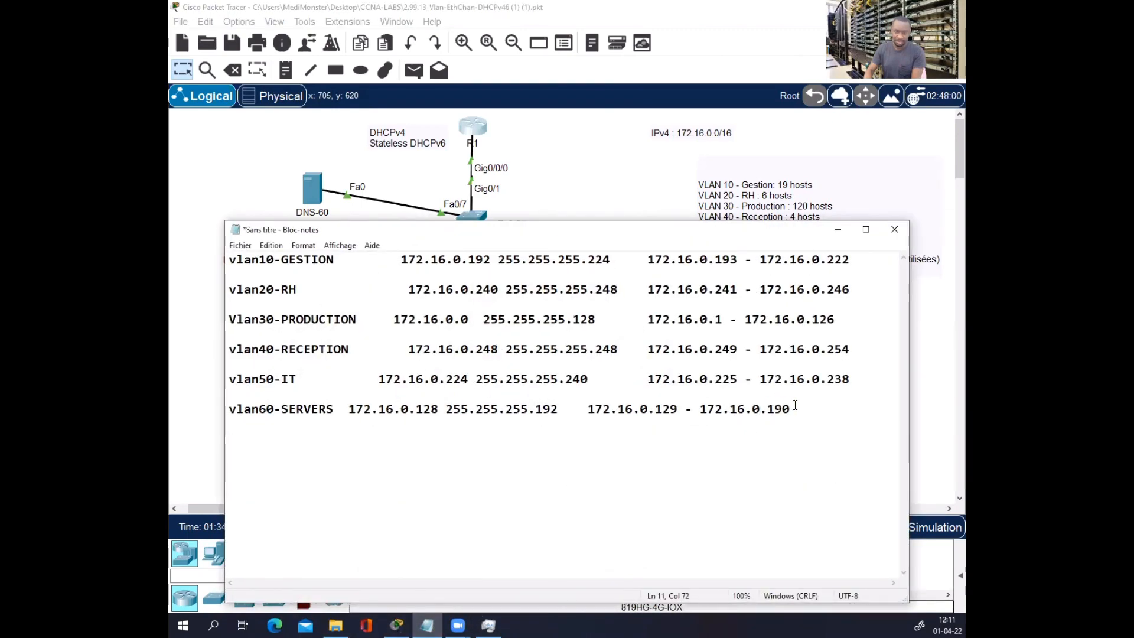
{"action": "left_click_drag", "start_coordinate": [795, 406], "coordinate": [699, 408]}
{"action": "left_click", "coordinate": [701, 425]}
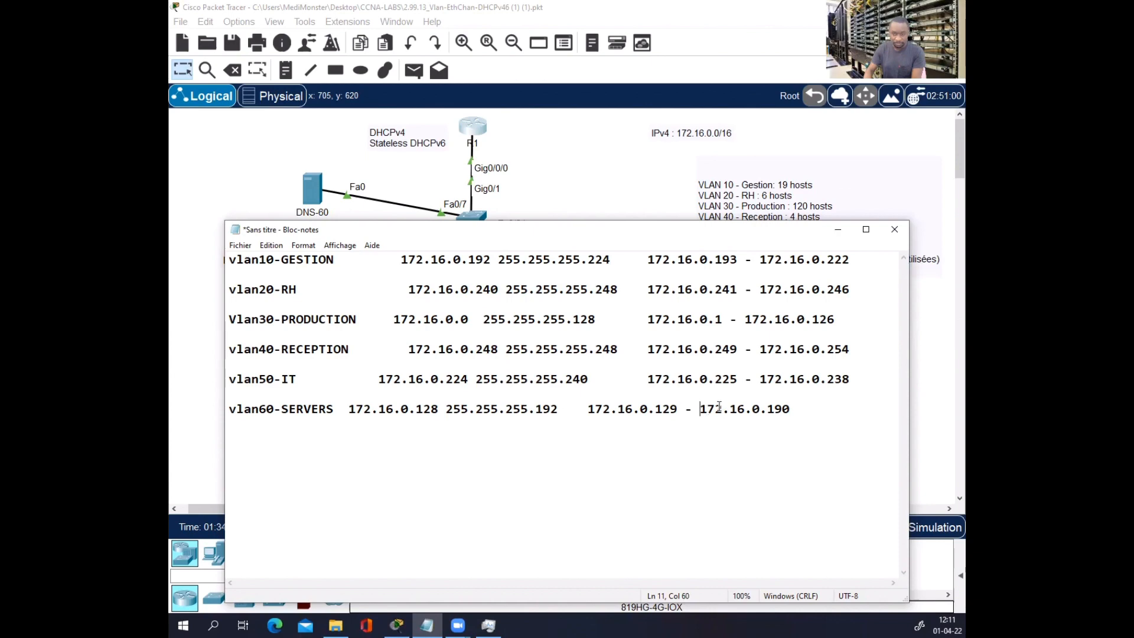
{"action": "left_click", "coordinate": [837, 229]}
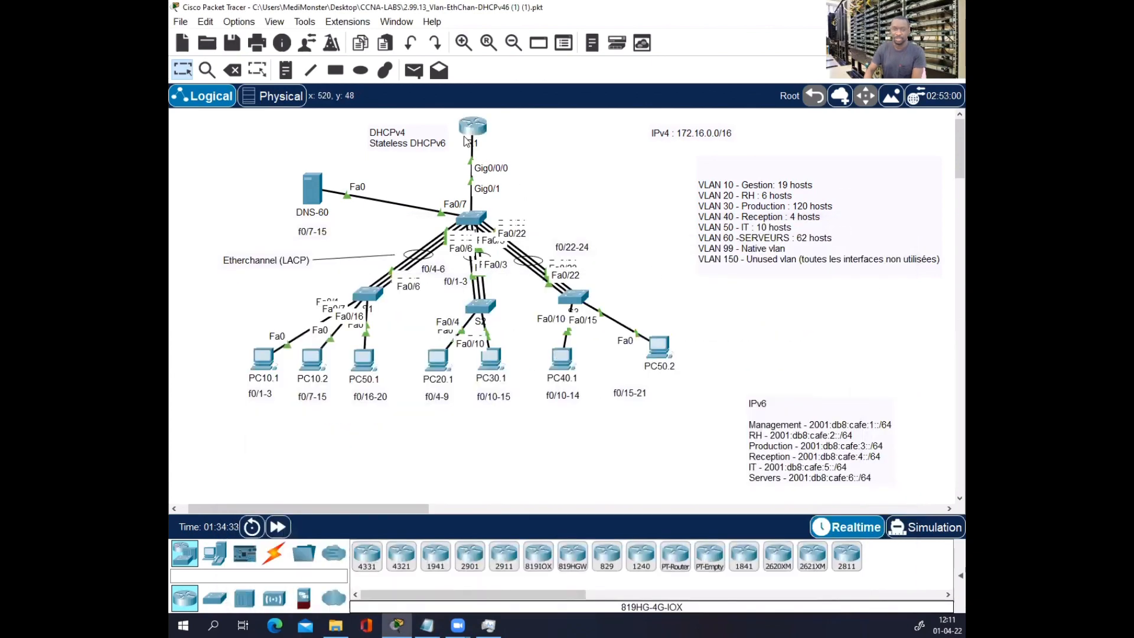
- Open router R1's window briefly, and check the DHCP-assigned IP configuration of PC10.1 before closing it
{"action": "left_click", "coordinate": [470, 126]}
{"action": "left_click", "coordinate": [739, 95]}
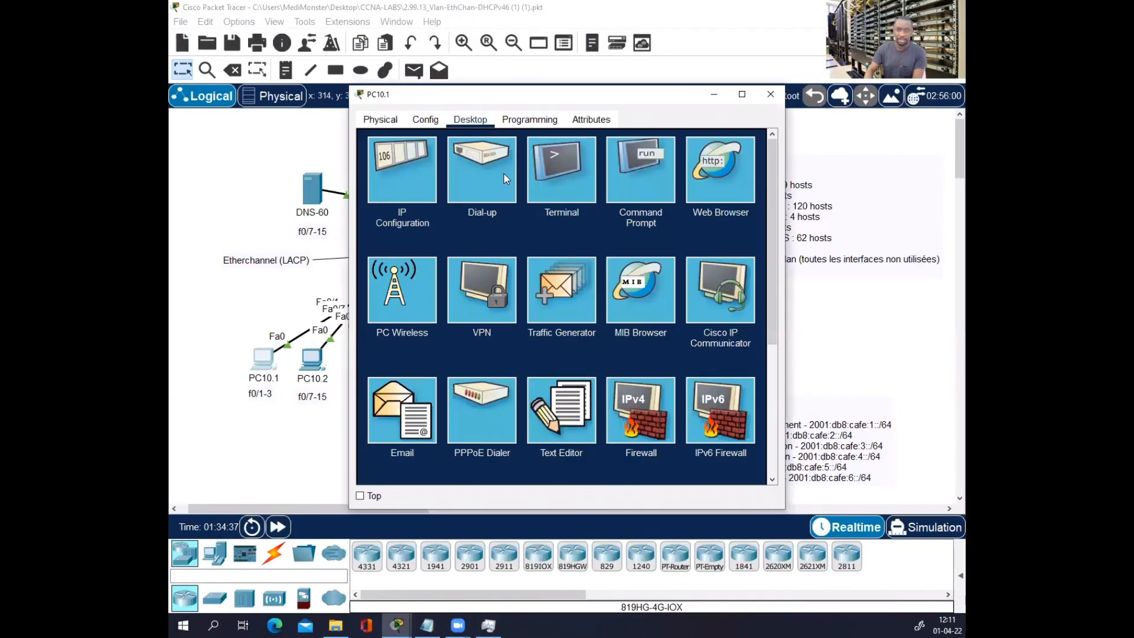
{"action": "left_click", "coordinate": [396, 183]}
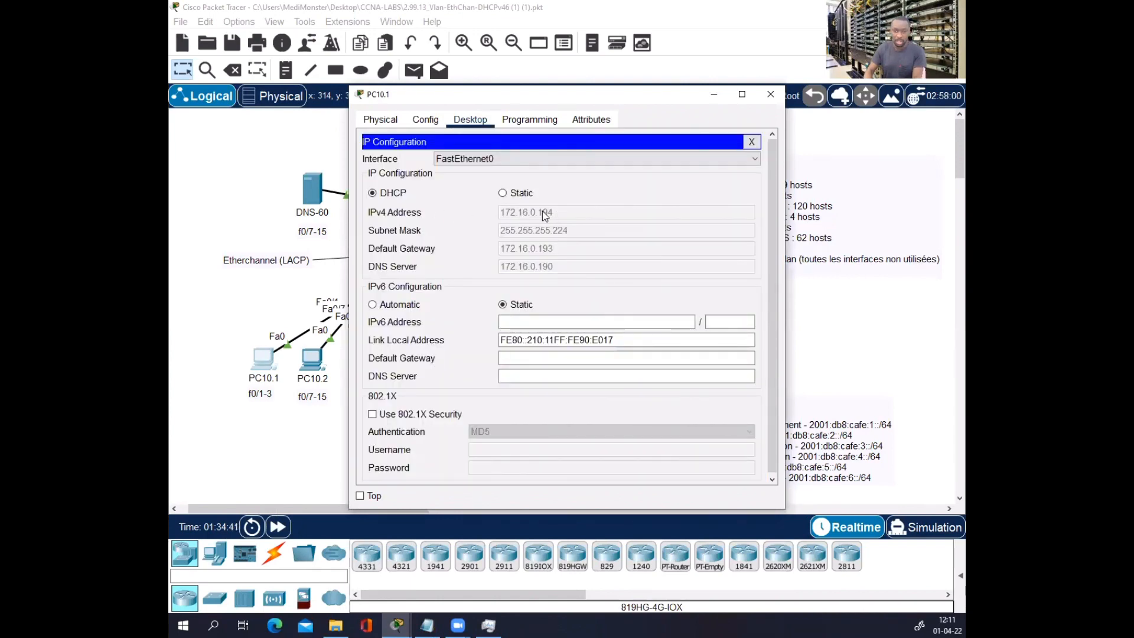
{"action": "left_click", "coordinate": [770, 94]}
- Ping PC10.1's address 172.16.0.194 from PC50.2's Command Prompt
{"action": "left_click", "coordinate": [660, 349]}
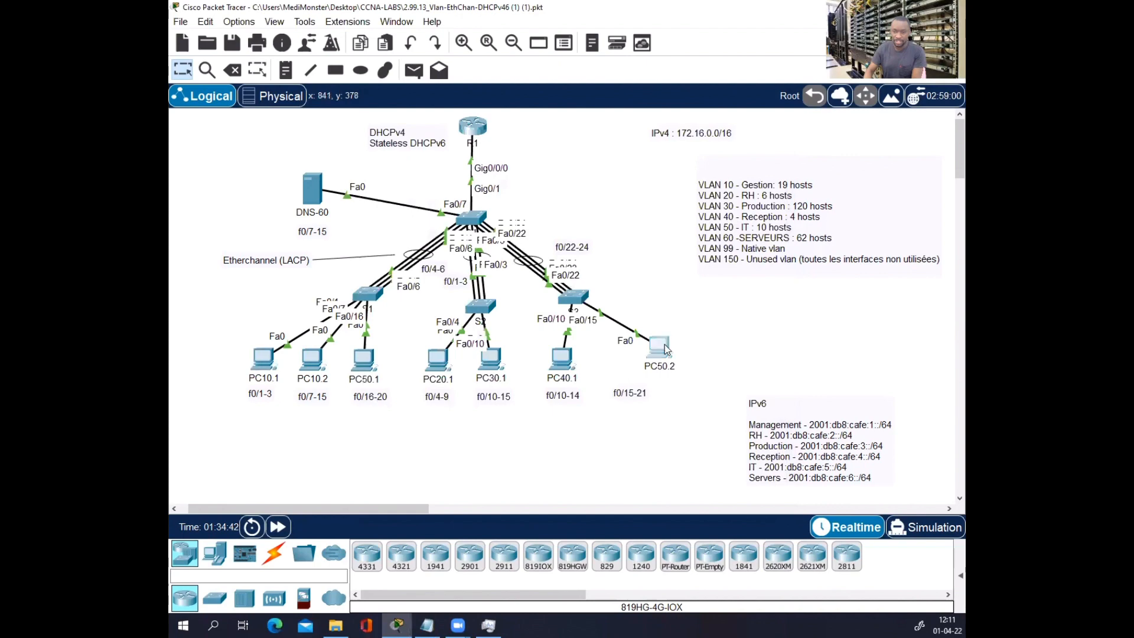
{"action": "left_click", "coordinate": [646, 179]}
{"action": "key", "text": "Return"}
{"action": "key", "text": "Return"}
{"action": "key", "text": "Return"}
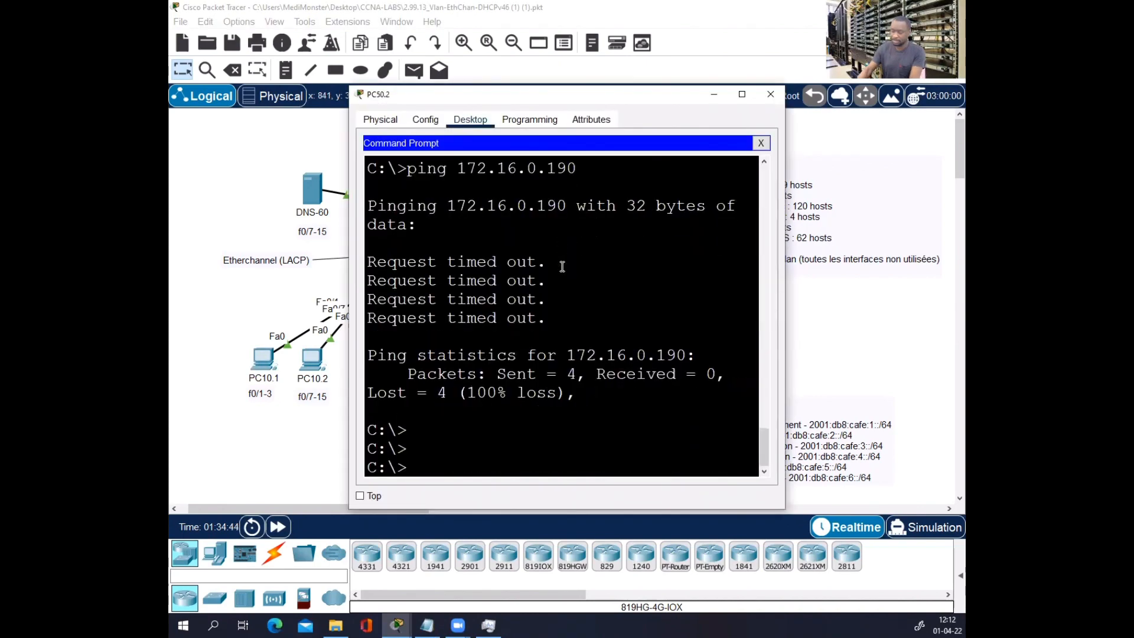
{"action": "type", "text": "ping 1"}
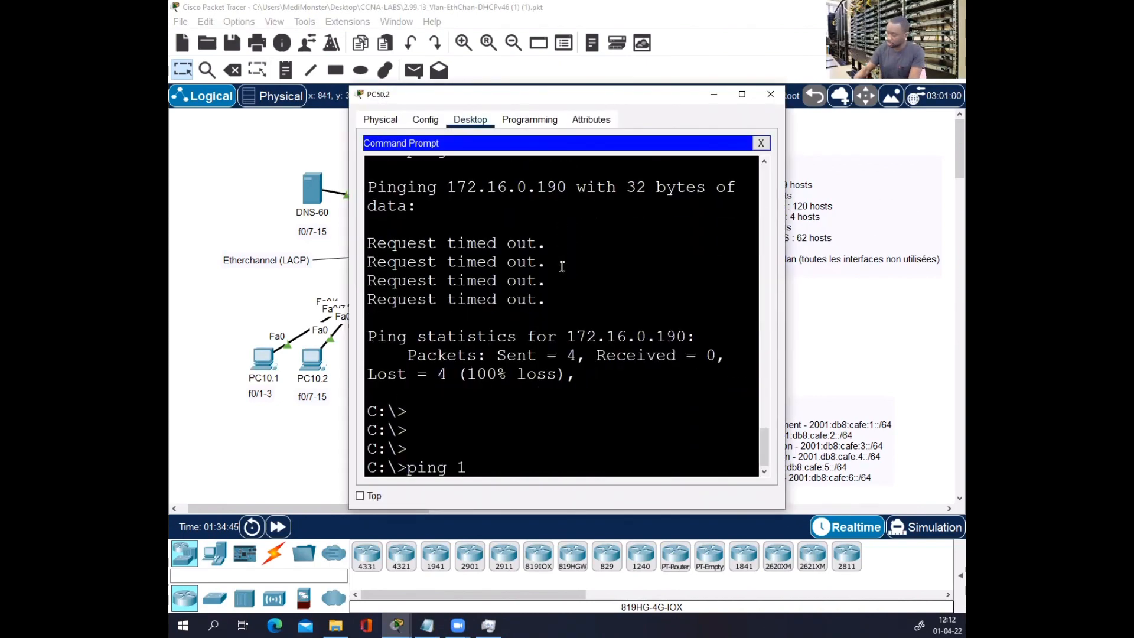
{"action": "type", "text": "72.16.0.194"}
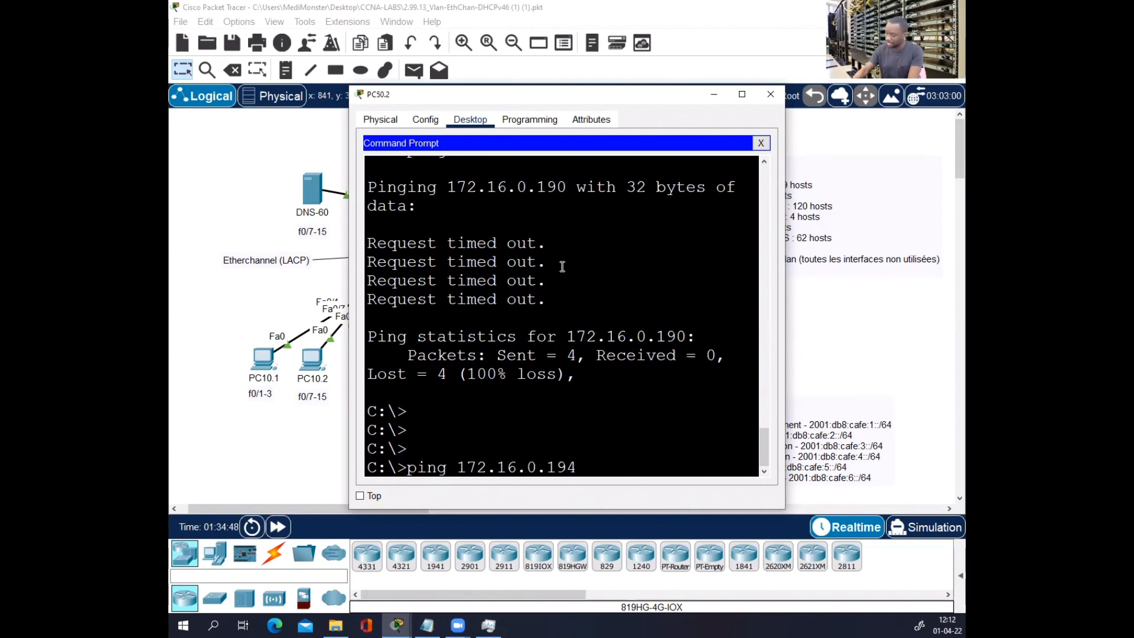
{"action": "key", "text": "Return"}
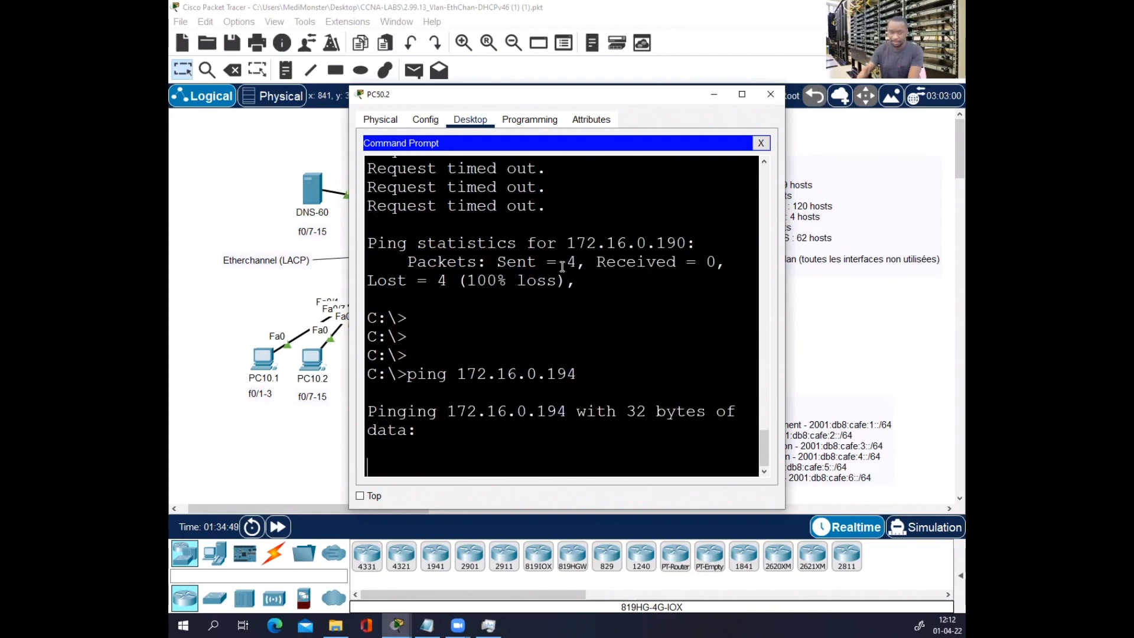
- Recheck PC10.1's DHCP-assigned IP configuration while the ping runs, and enlarge PC50.2's Command Prompt window
{"action": "left_click_drag", "start_coordinate": [675, 95], "coordinate": [807, 96]}
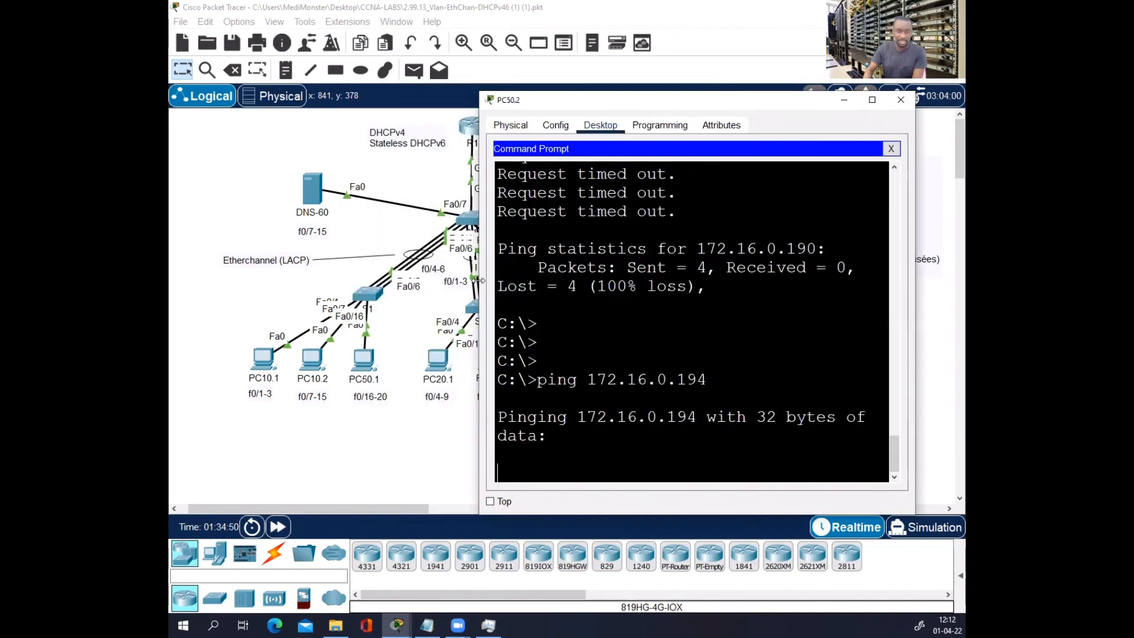
{"action": "left_click", "coordinate": [260, 367]}
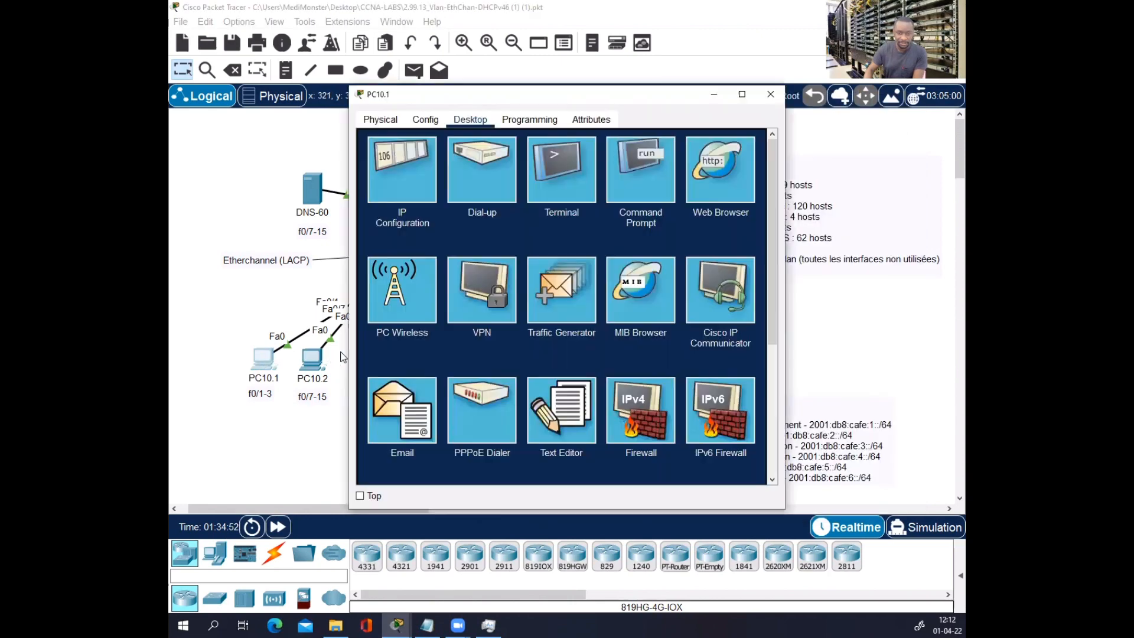
{"action": "left_click", "coordinate": [394, 183]}
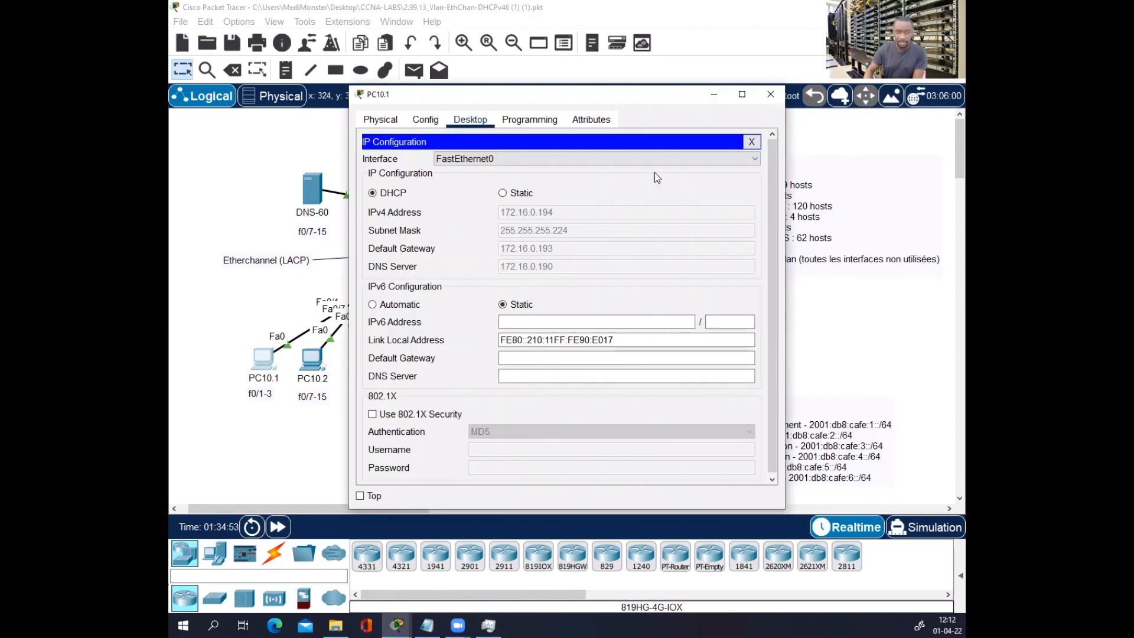
{"action": "left_click", "coordinate": [770, 93]}
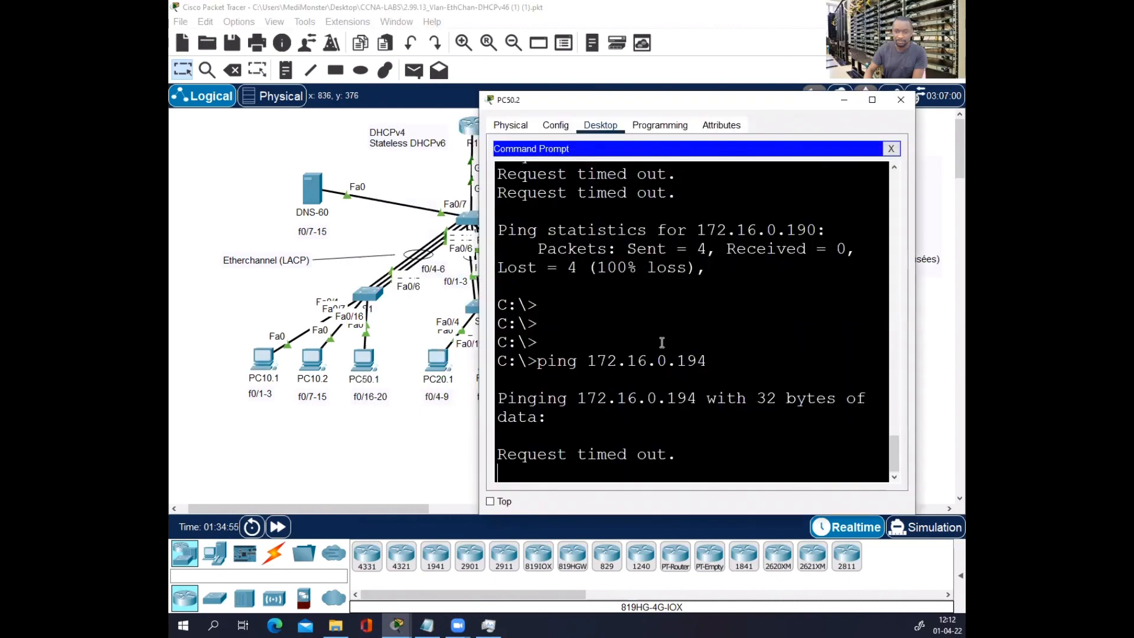
{"action": "left_click_drag", "start_coordinate": [781, 98], "coordinate": [644, 105]}
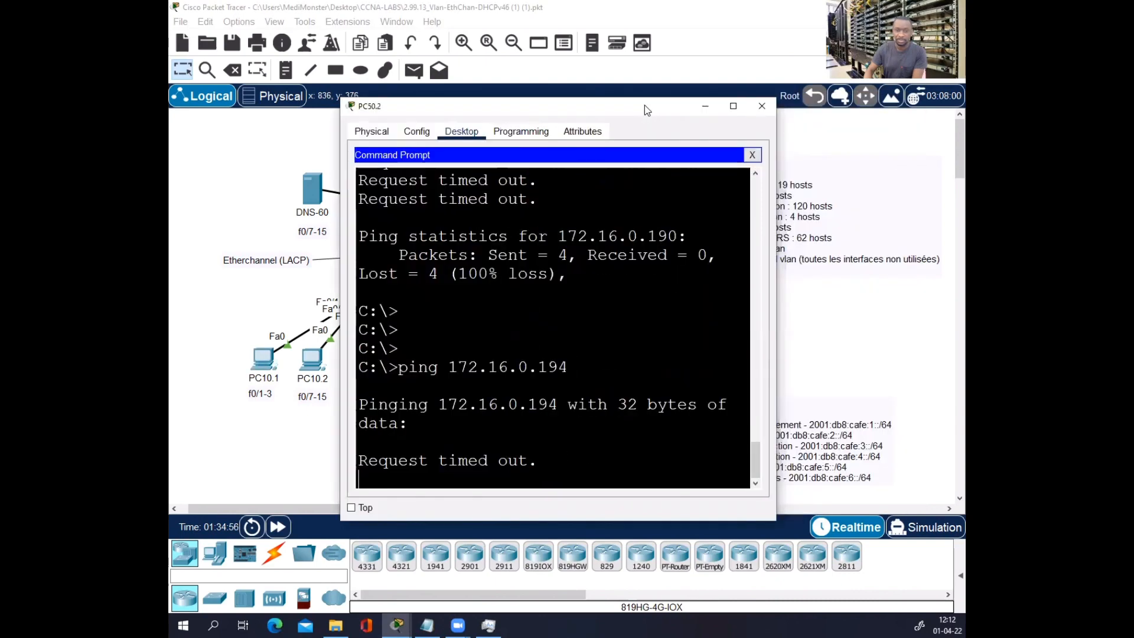
{"action": "left_click", "coordinate": [732, 106]}
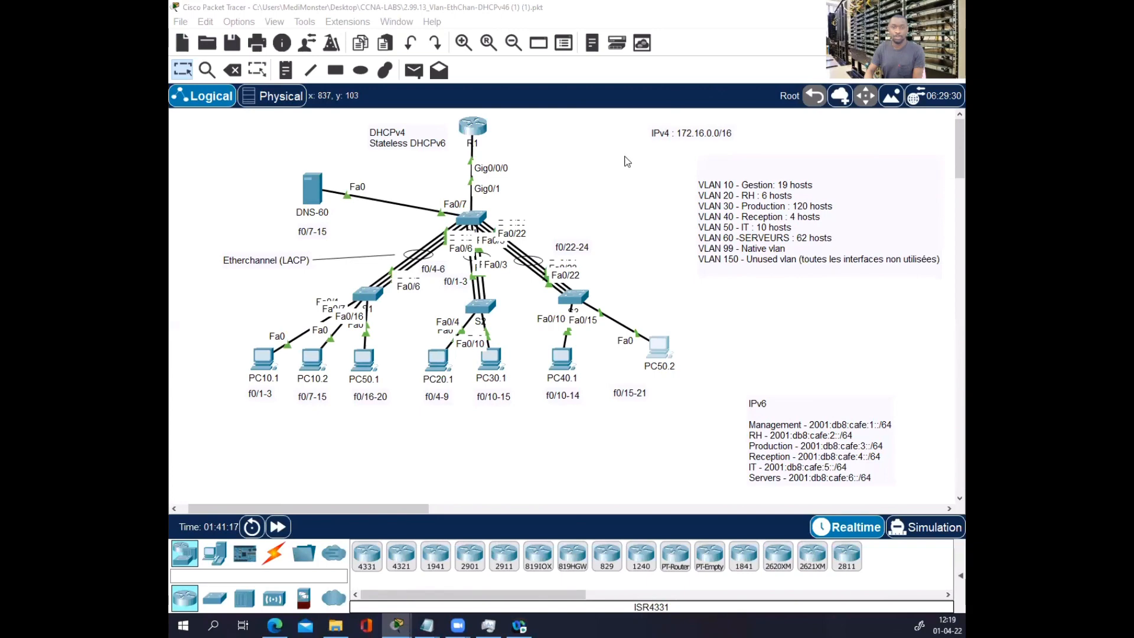
- Reopen PC50.2's Command Prompt and repeat the ping to 172.16.0.194
{"action": "left_click", "coordinate": [642, 258]}
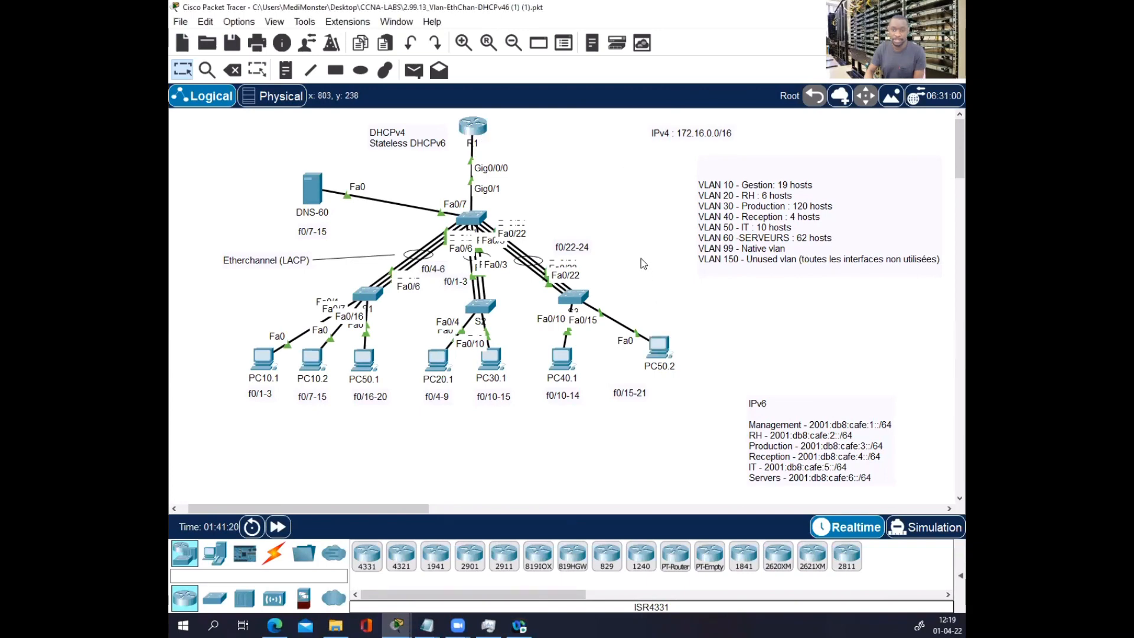
{"action": "left_click", "coordinate": [658, 343]}
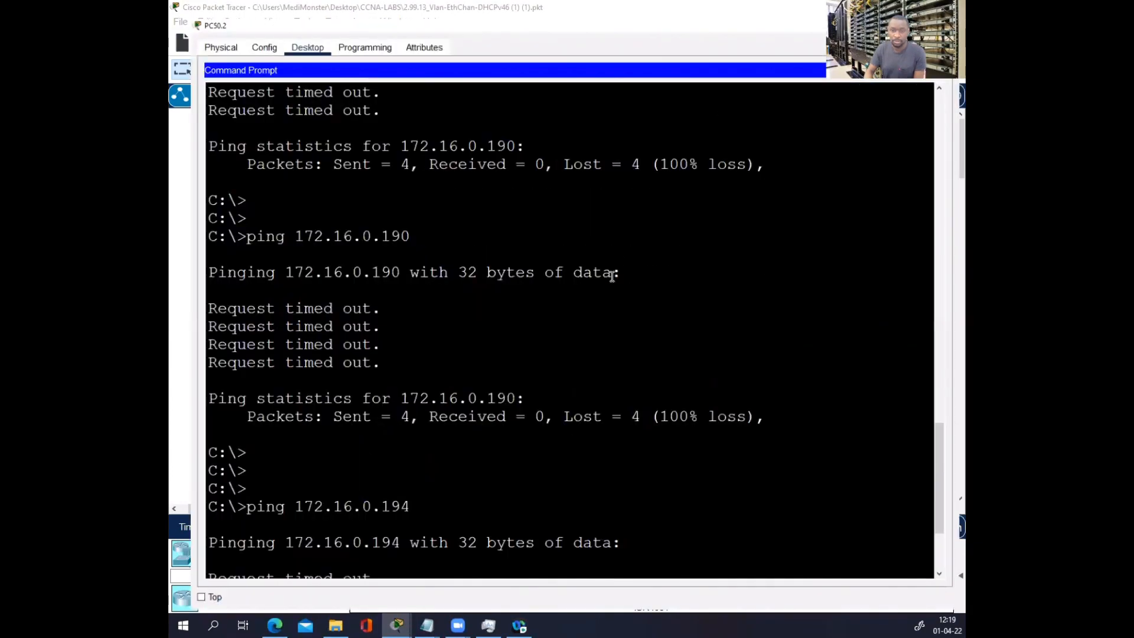
{"action": "key", "text": "Return"}
{"action": "key", "text": "Return"}
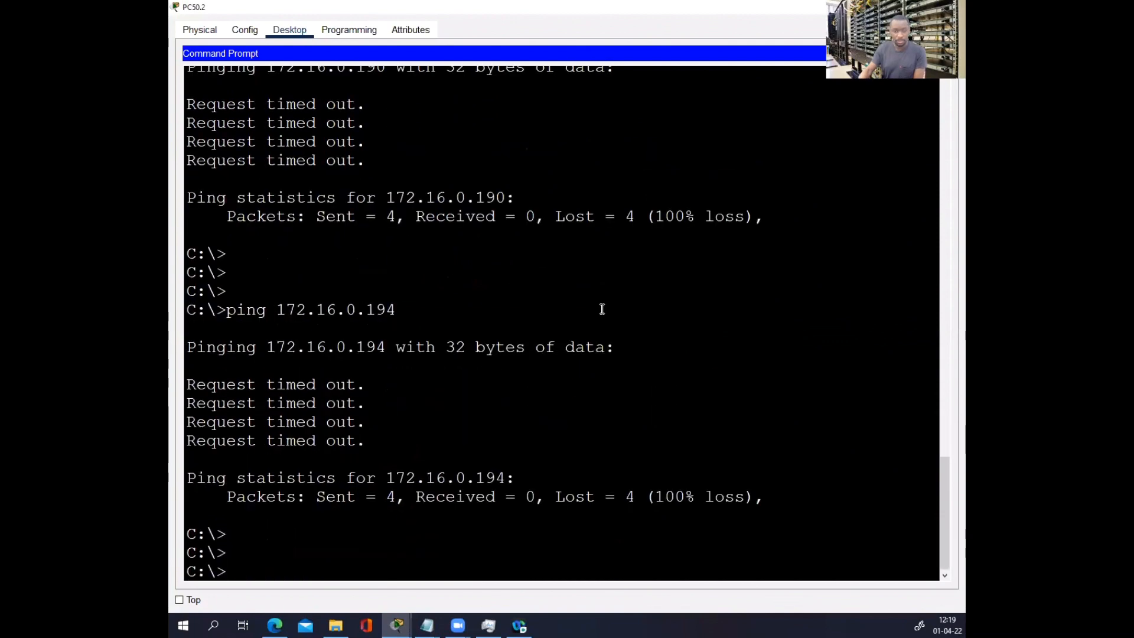
{"action": "key", "text": "Return"}
{"action": "key", "text": "Up"}
{"action": "key", "text": "Return"}
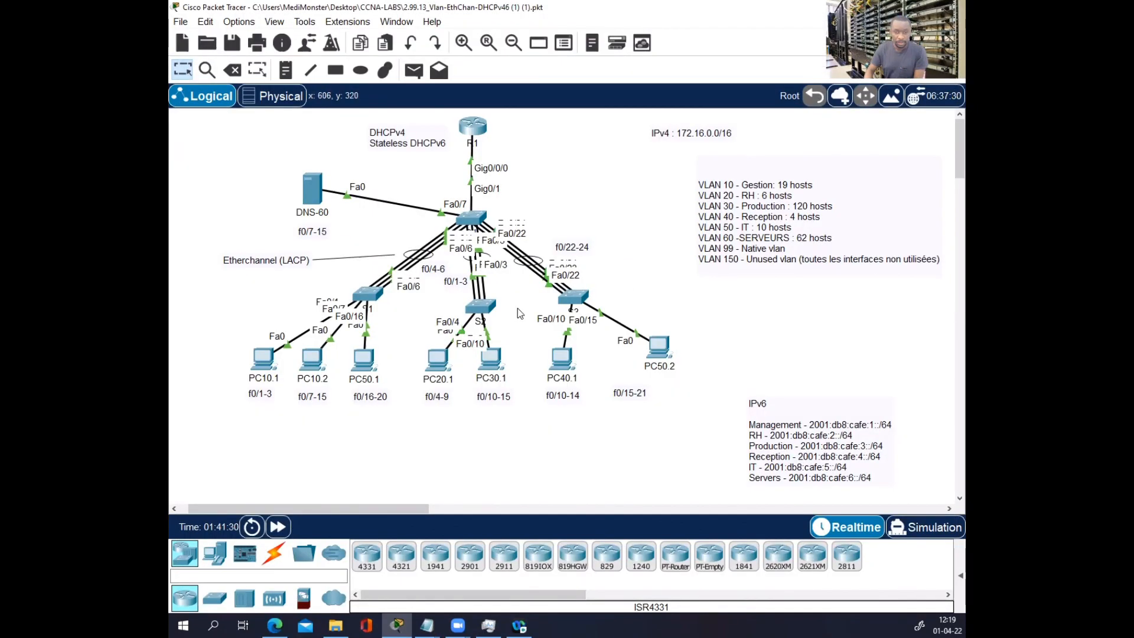
- Enter privileged mode in R1's enlarged CLI and list its addressed interfaces with "sh ip int br | e una"
{"action": "left_click", "coordinate": [474, 128]}
{"action": "left_click", "coordinate": [742, 94]}
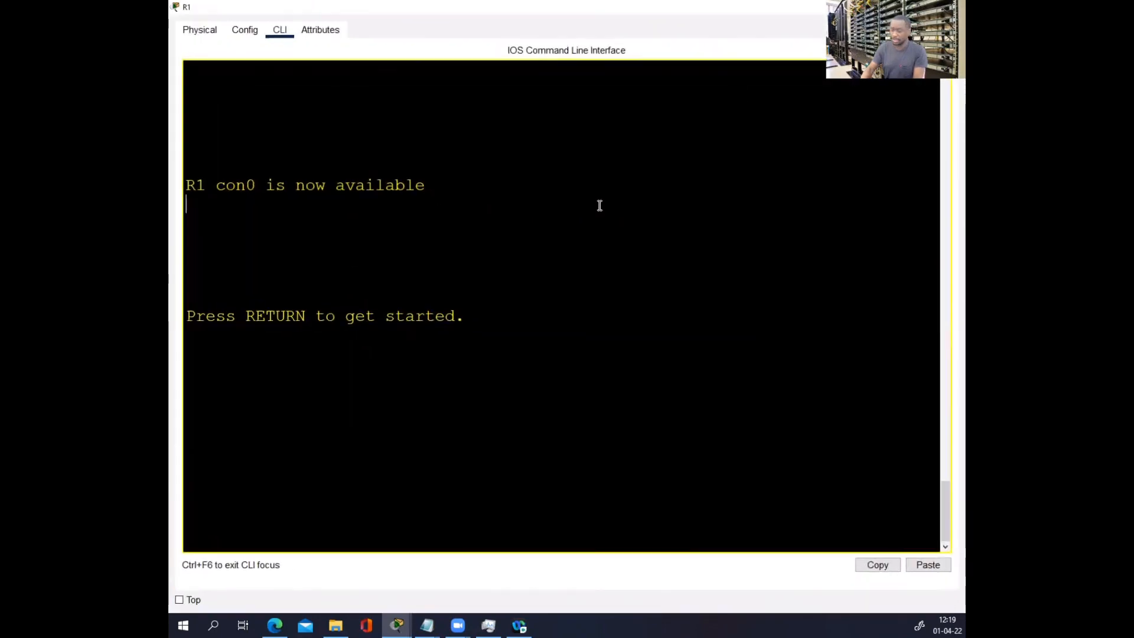
{"action": "key", "text": "Return"}
{"action": "key", "text": "Return"}
{"action": "key", "text": "Return"}
{"action": "type", "text": "en"}
{"action": "key", "text": "Return"}
{"action": "key", "text": "Return"}
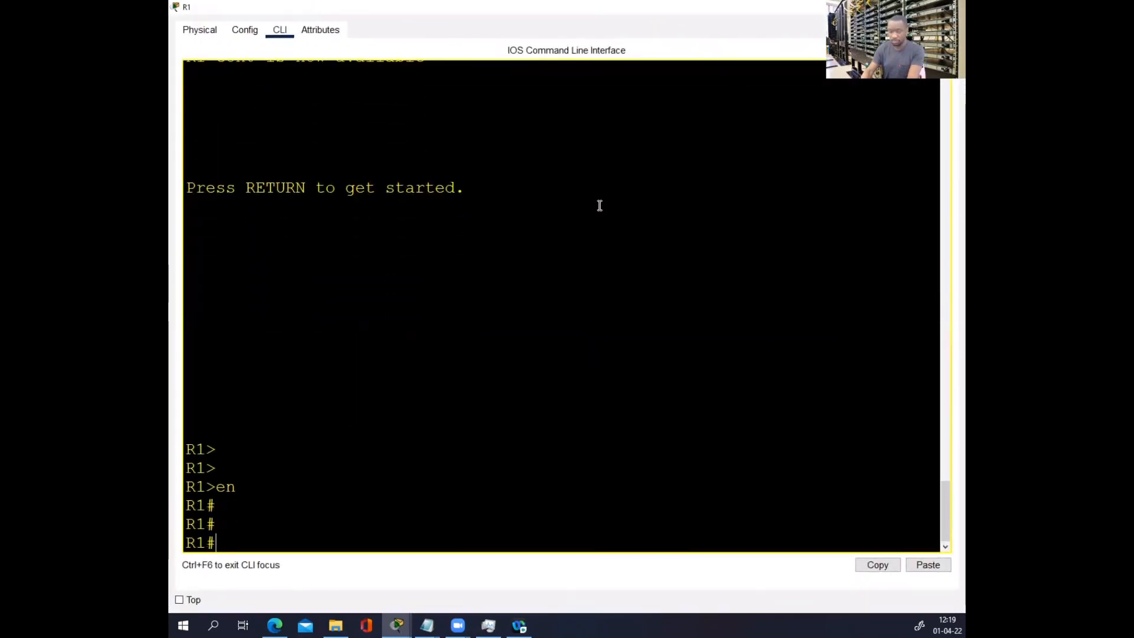
{"action": "type", "text": "sh ip i"}
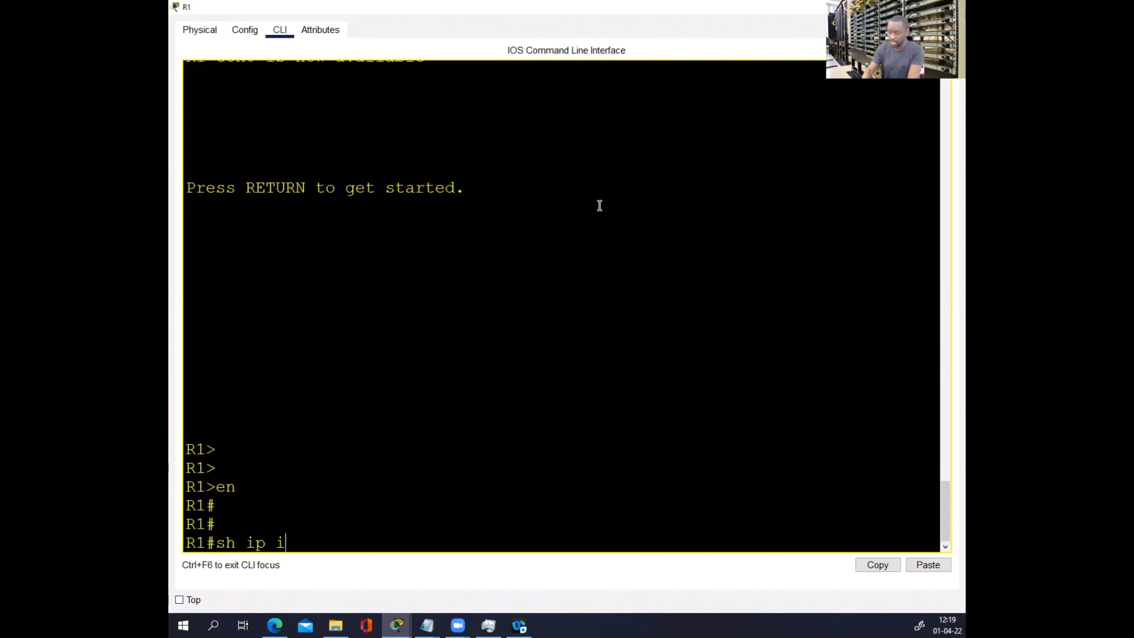
{"action": "type", "text": "nt br"}
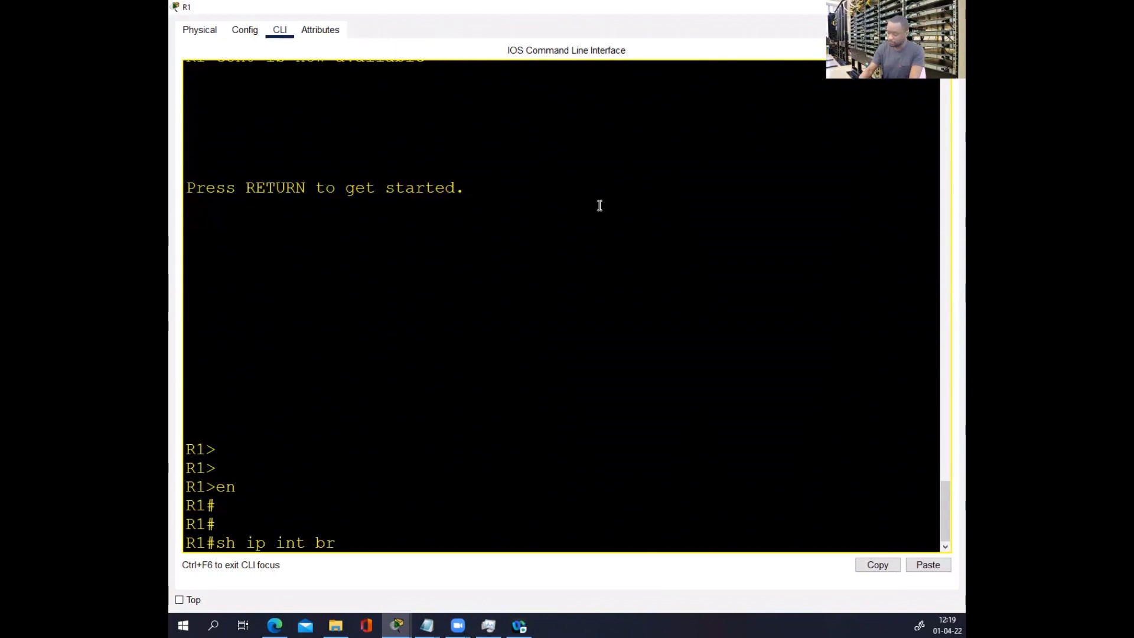
{"action": "type", "text": " | e una"}
{"action": "key", "text": "Return"}
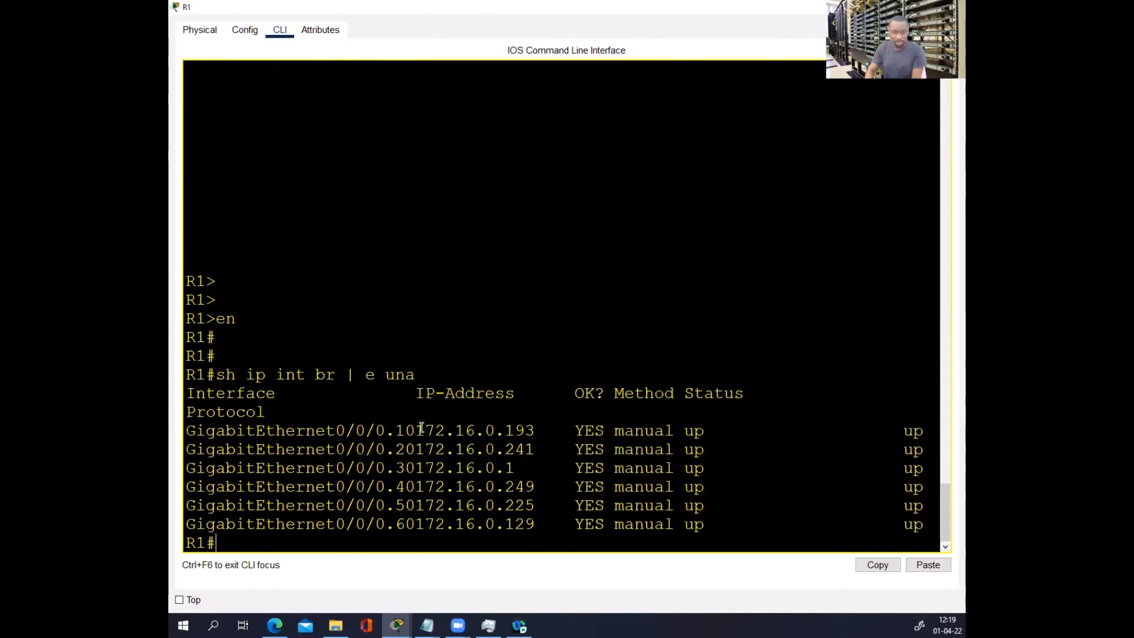
- Copy the IP address of subinterface GigabitEthernet0/0/0.10 from R1's interface listing
{"action": "left_click_drag", "start_coordinate": [418, 428], "coordinate": [534, 430]}
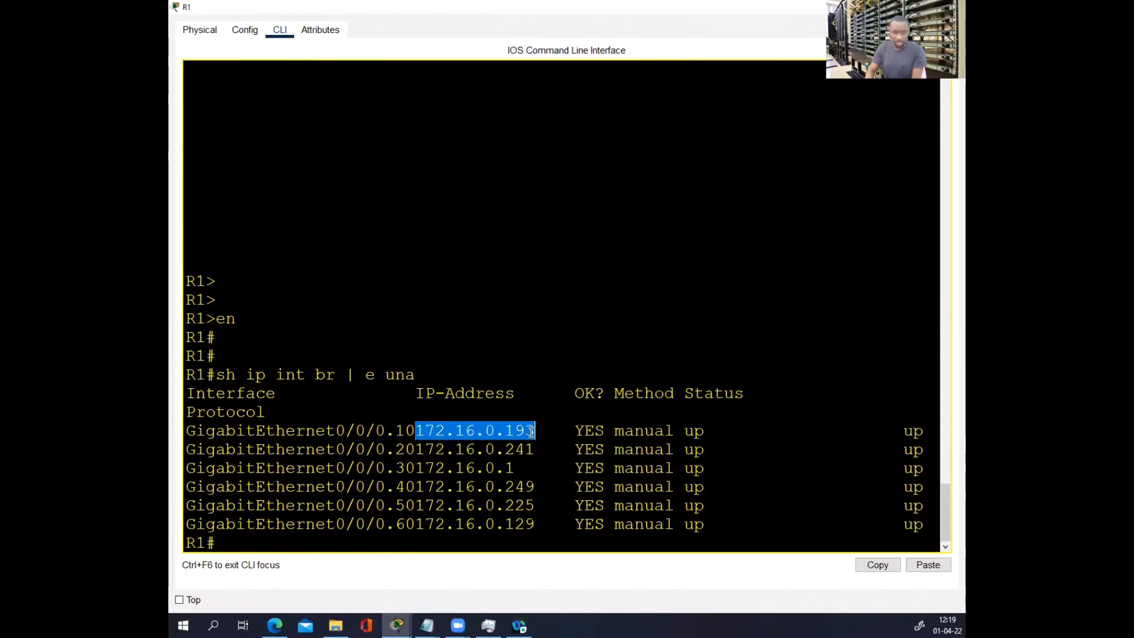
{"action": "right_click", "coordinate": [518, 431]}
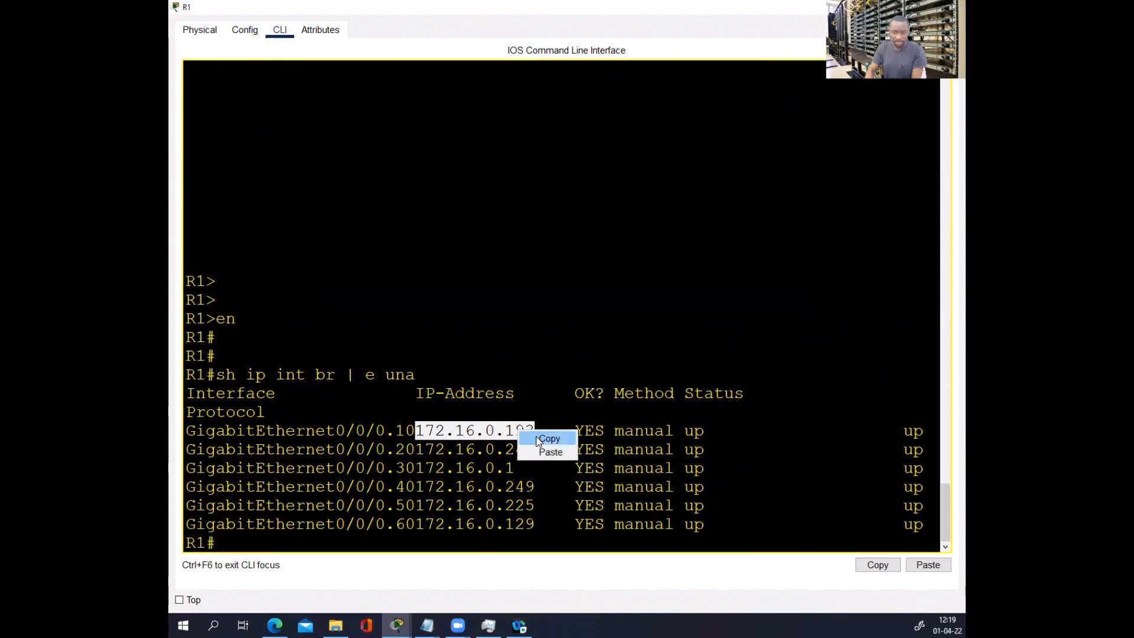
{"action": "left_click", "coordinate": [546, 438]}
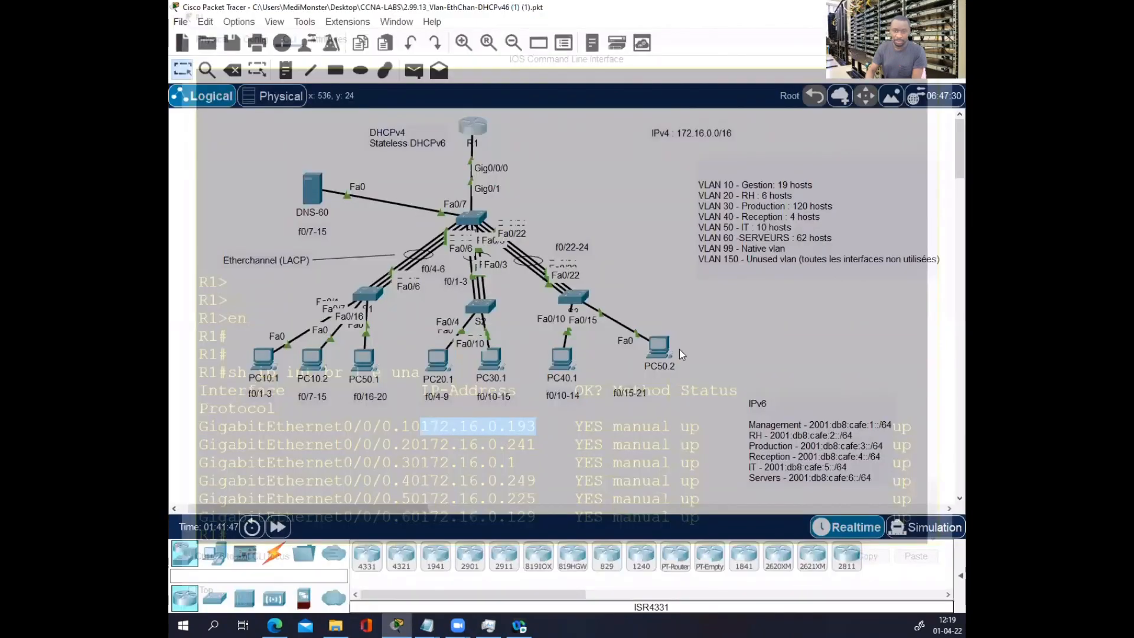
- Ping the copied VLAN 10 gateway address 172.16.0.193 from PC50.2's enlarged Command Prompt
{"action": "left_click", "coordinate": [679, 349]}
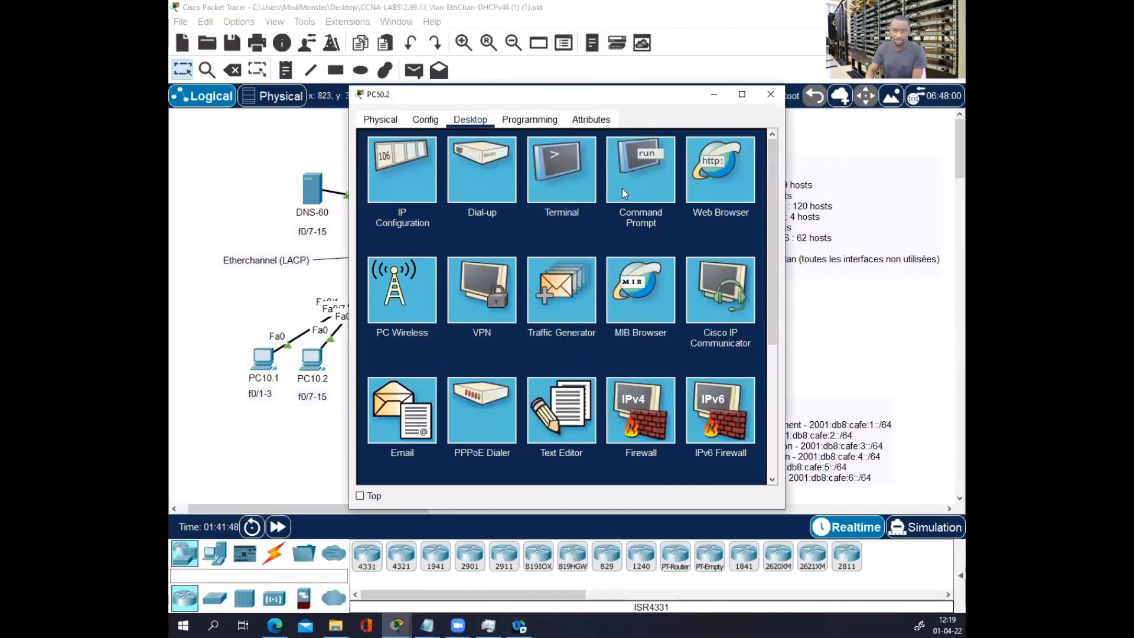
{"action": "left_click", "coordinate": [622, 189]}
{"action": "left_click", "coordinate": [741, 94]}
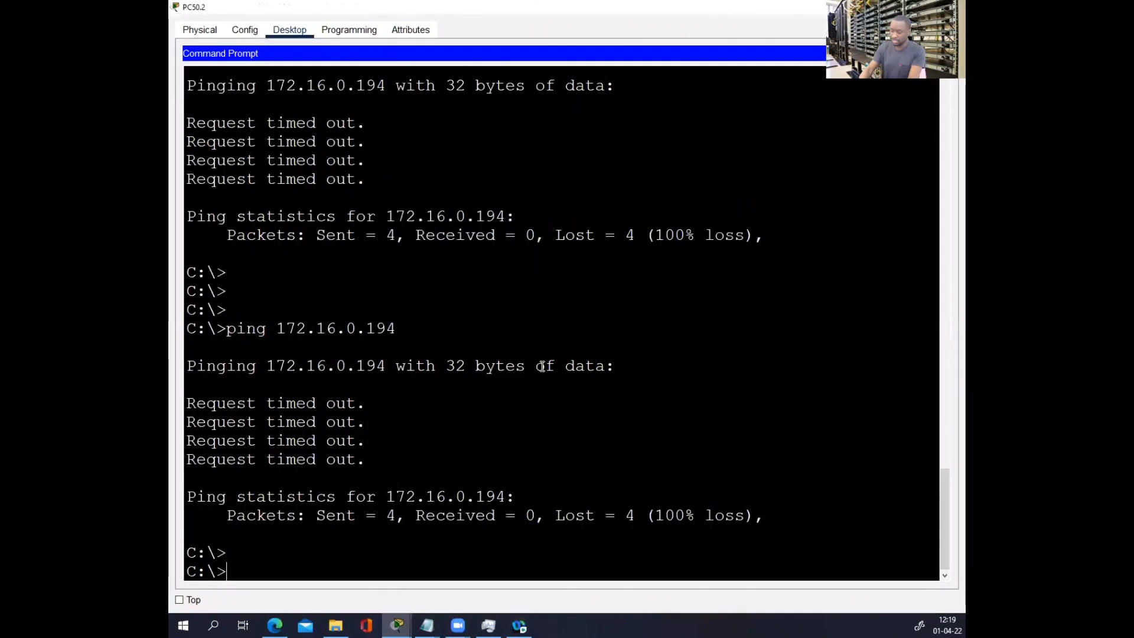
{"action": "key", "text": "Return"}
{"action": "type", "text": "ping"}
{"action": "right_click", "coordinate": [543, 369]}
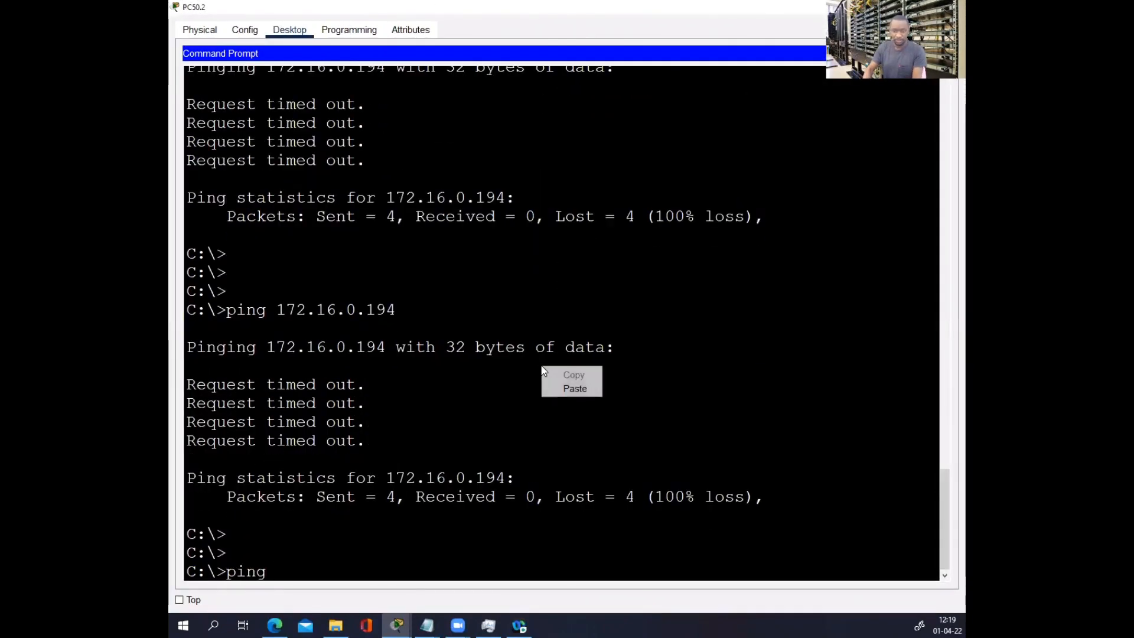
{"action": "left_click", "coordinate": [566, 388]}
{"action": "key", "text": "Return"}
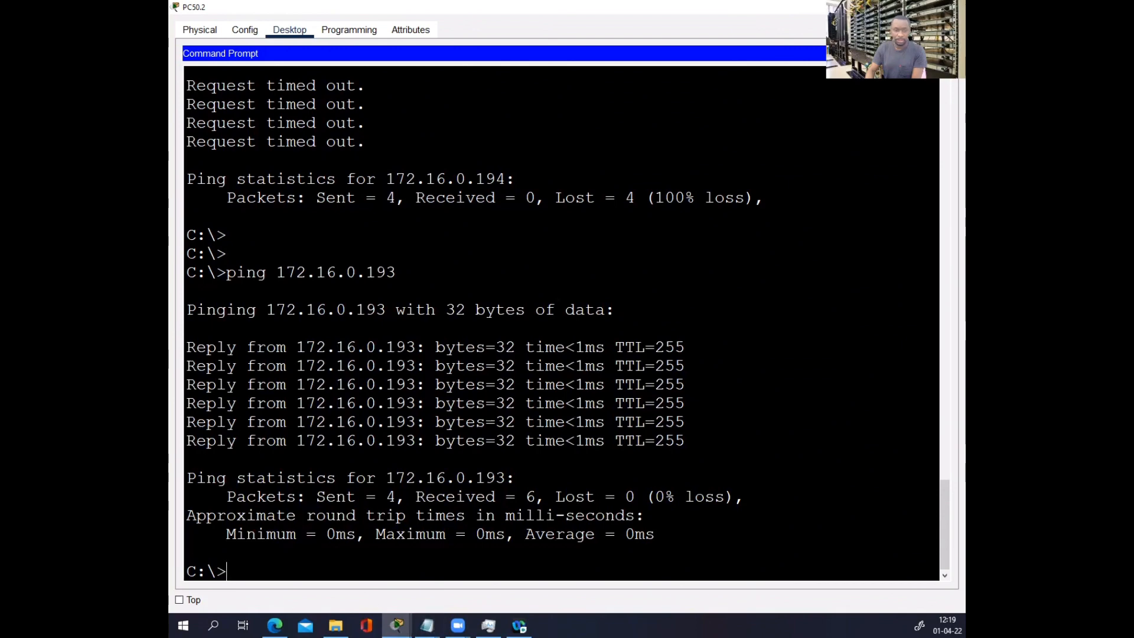
- Review R1's interface addresses again, and examine PC10.1's IP configuration before closing it
{"action": "left_click", "coordinate": [951, 7]}
{"action": "left_click", "coordinate": [464, 128]}
{"action": "left_click", "coordinate": [741, 96]}
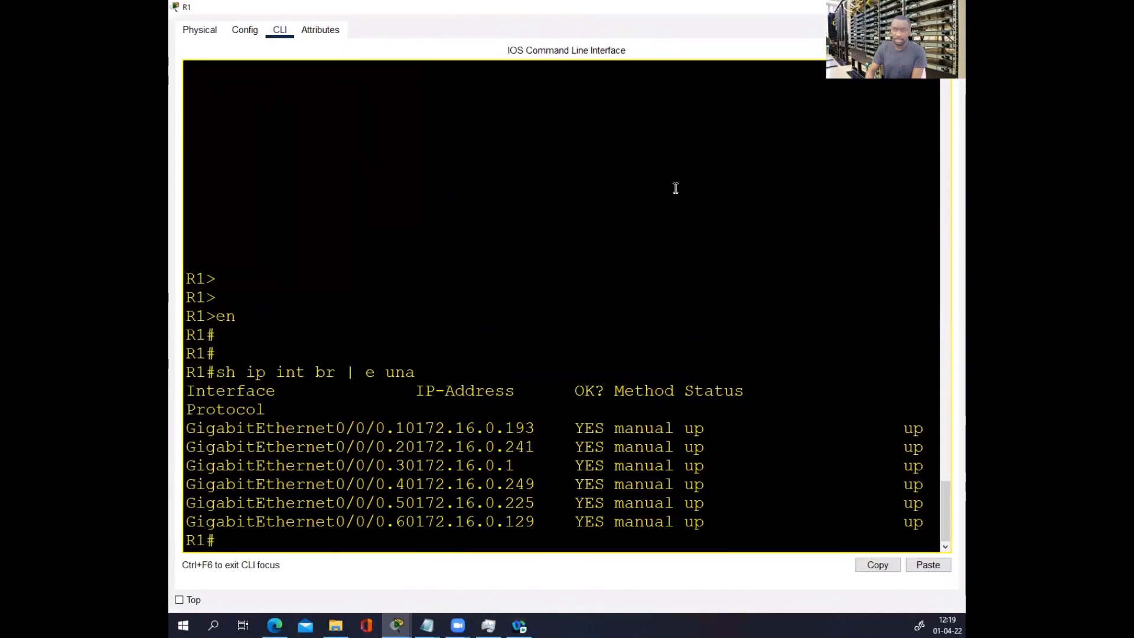
{"action": "left_click", "coordinate": [951, 8]}
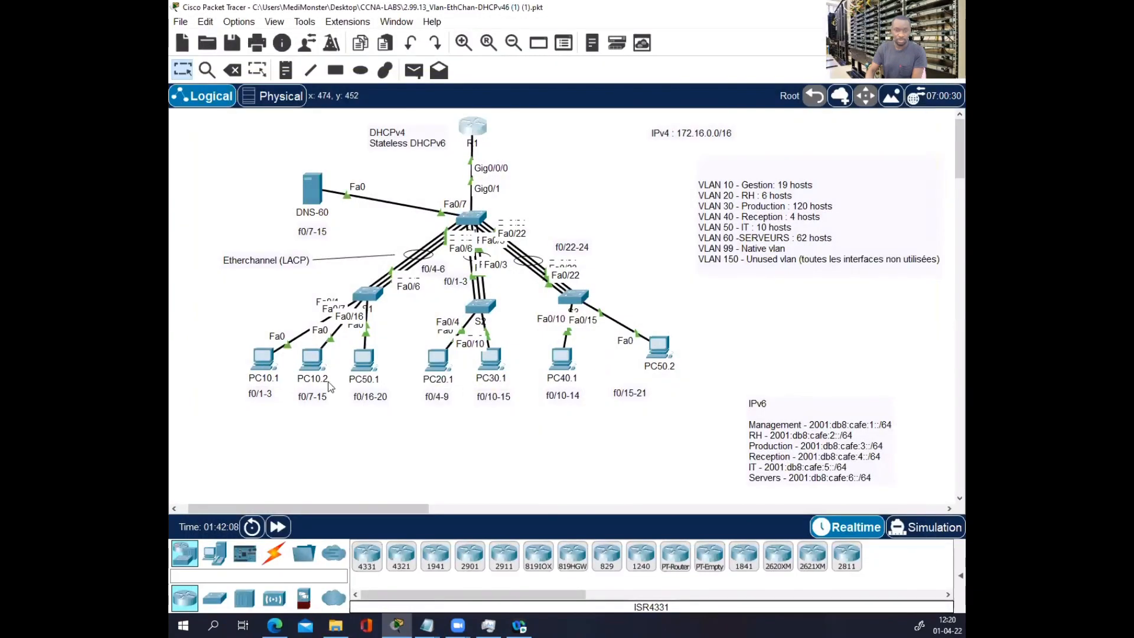
{"action": "left_click", "coordinate": [264, 361]}
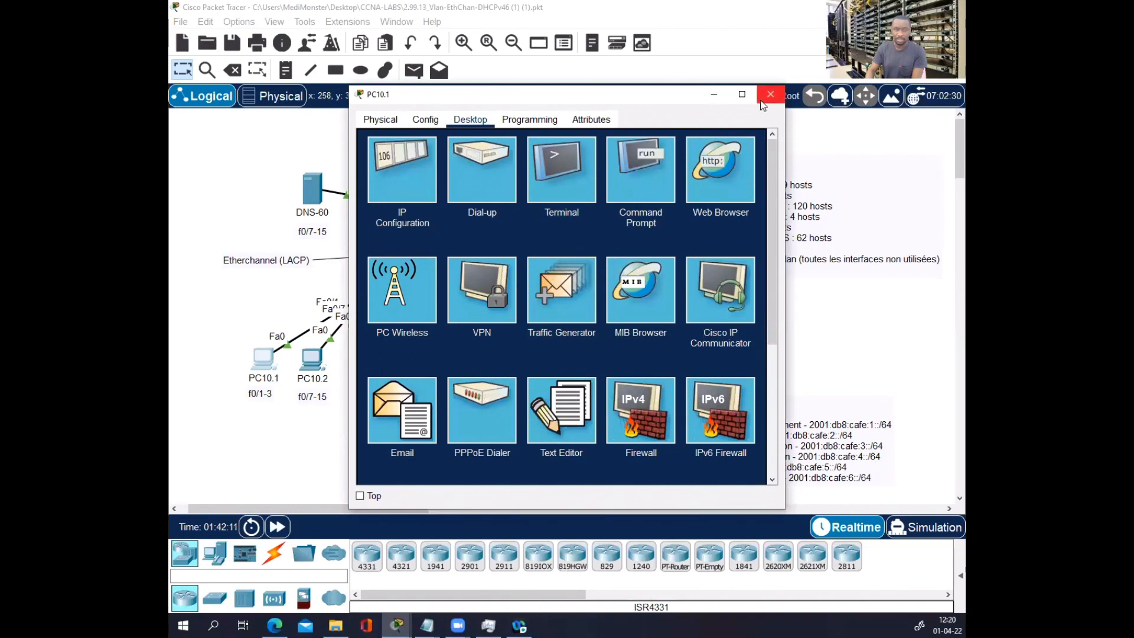
{"action": "left_click", "coordinate": [403, 186]}
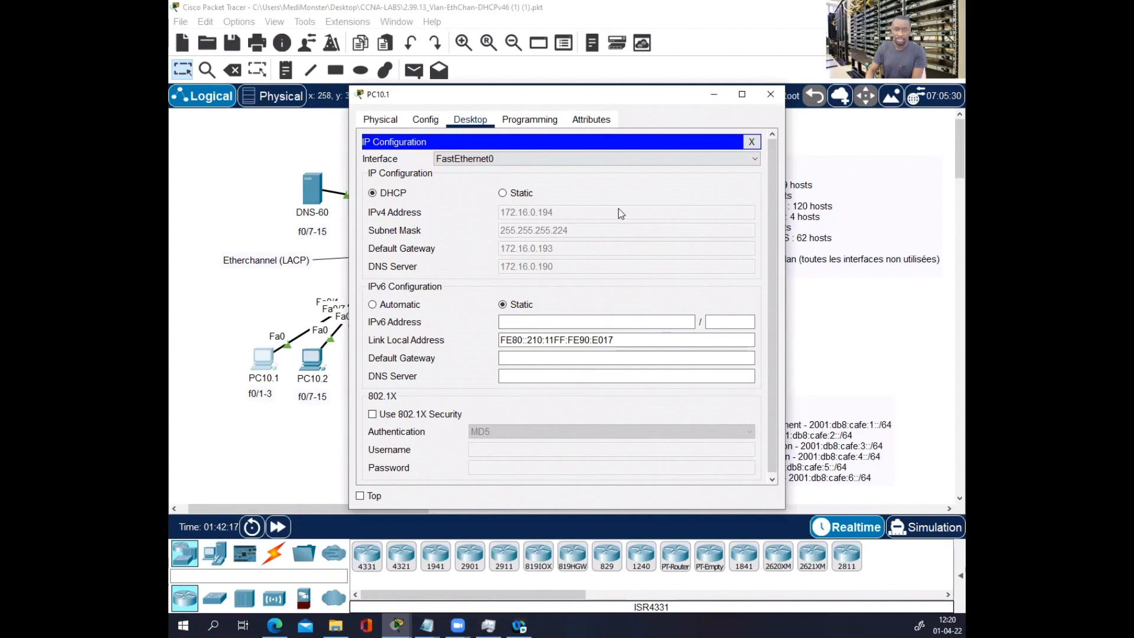
{"action": "left_click", "coordinate": [770, 95]}
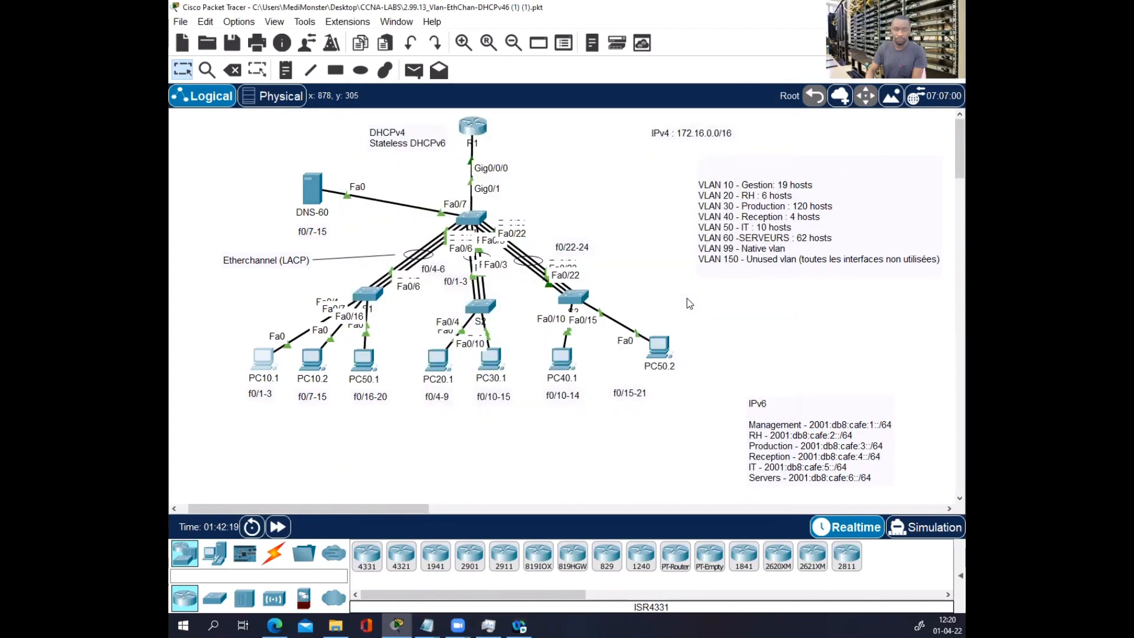
- Ping 172.16.0.194 from PC50.2's Command Prompt and examine the replies in the enlarged window before minimizing it
{"action": "left_click", "coordinate": [656, 345]}
{"action": "left_click", "coordinate": [641, 180]}
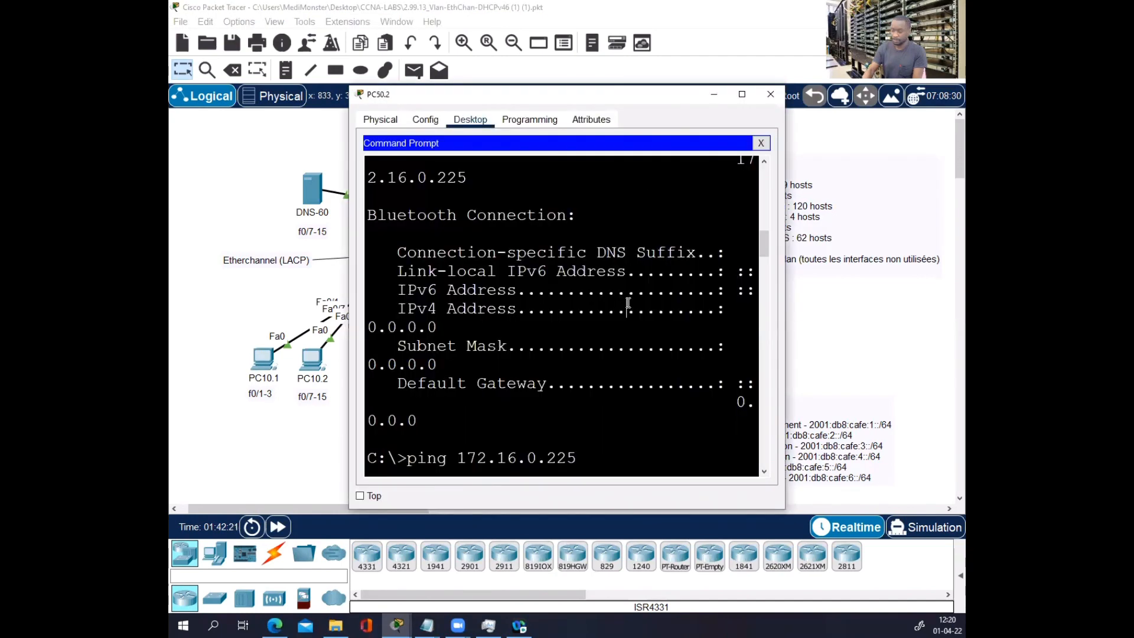
{"action": "key", "text": "Return"}
{"action": "key", "text": "Return"}
{"action": "key", "text": "Return"}
{"action": "type", "text": "pin"}
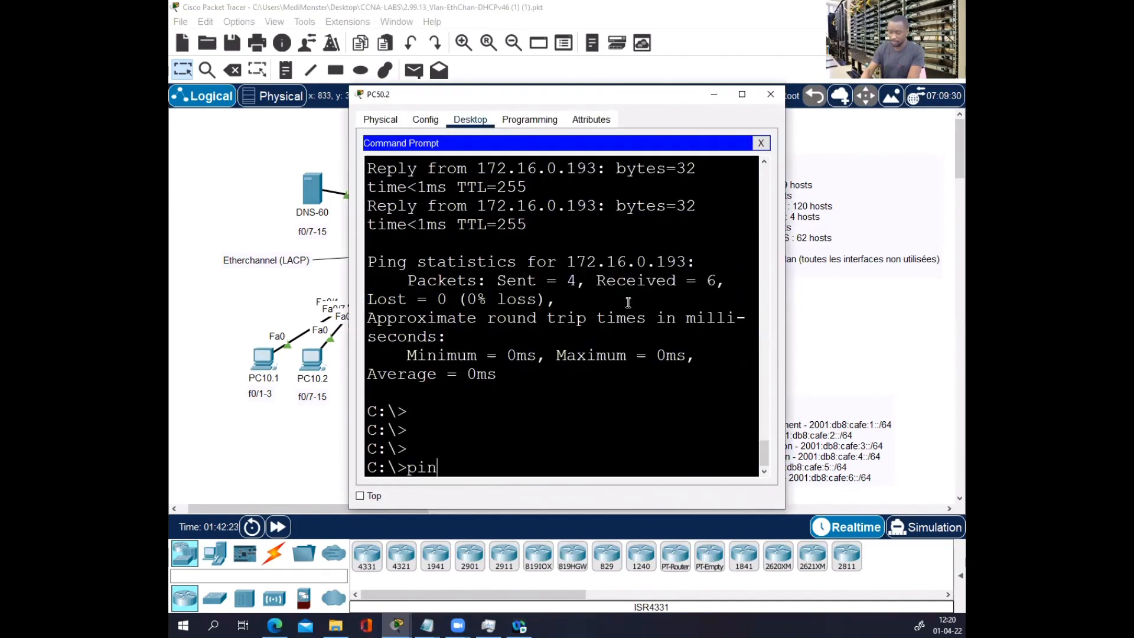
{"action": "type", "text": "g 17"}
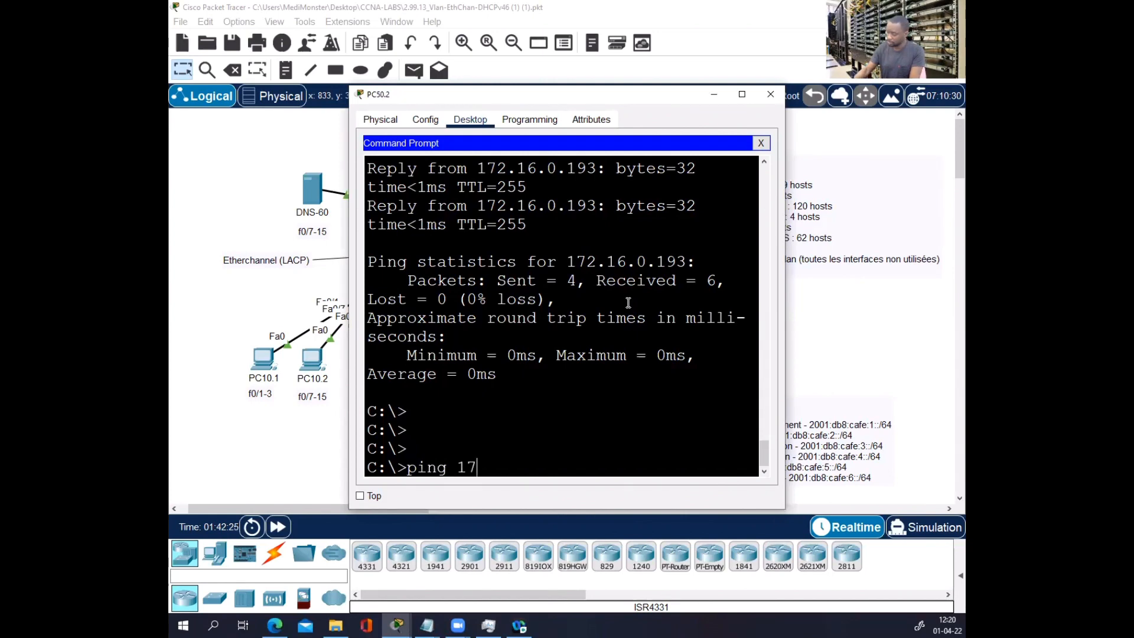
{"action": "type", "text": "2.16.0."}
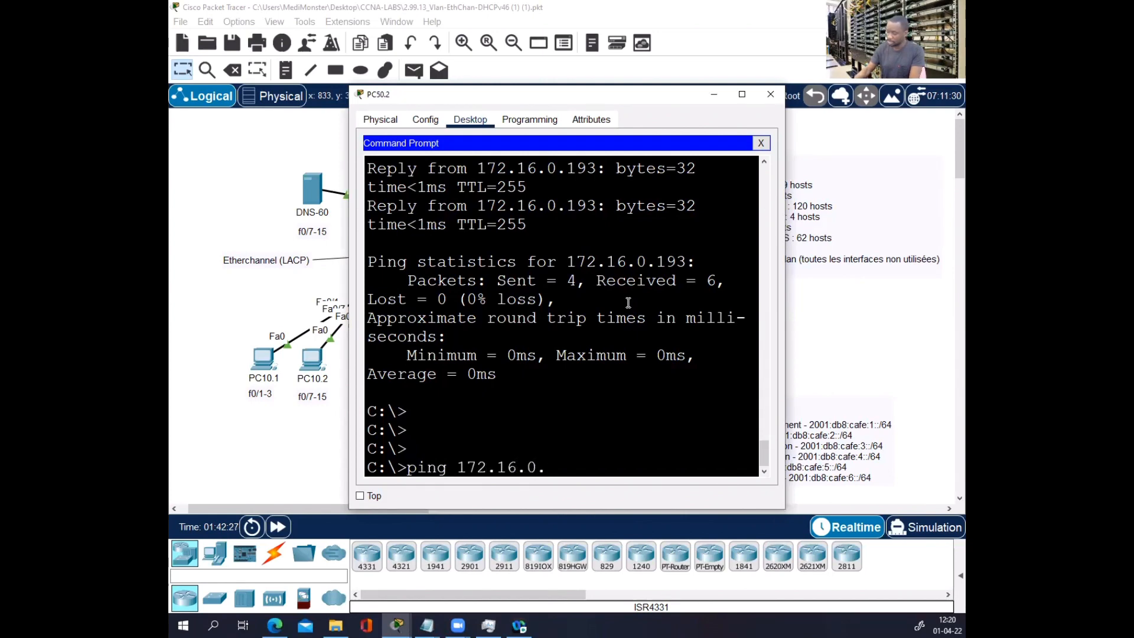
{"action": "type", "text": "194"}
{"action": "key", "text": "Return"}
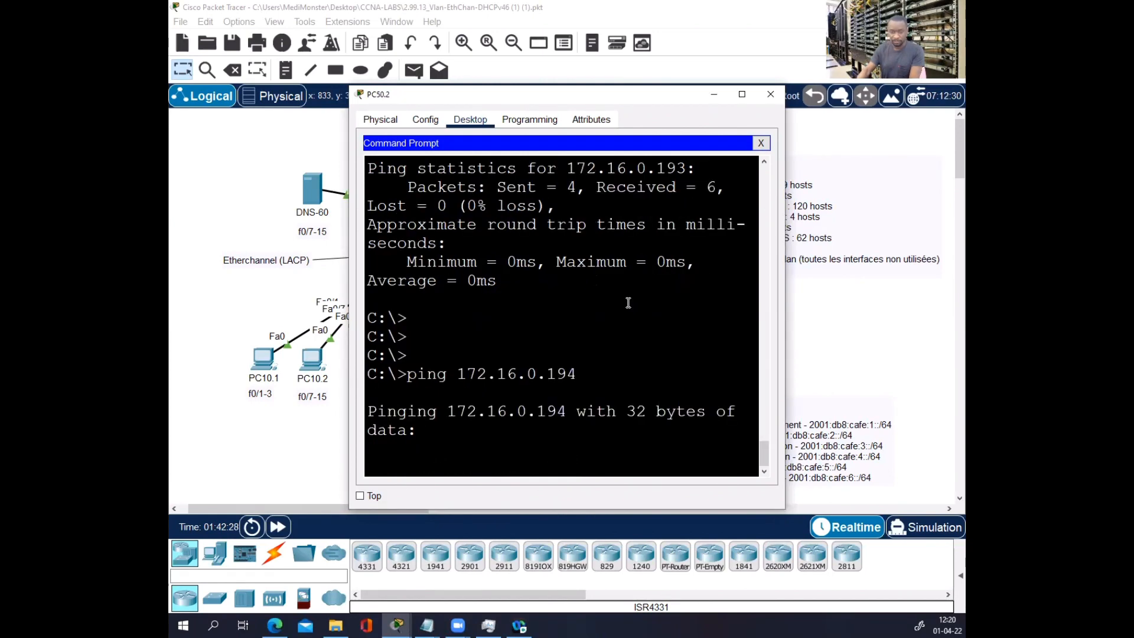
{"action": "left_click_drag", "start_coordinate": [649, 101], "coordinate": [618, 103]}
{"action": "left_click", "coordinate": [742, 99]}
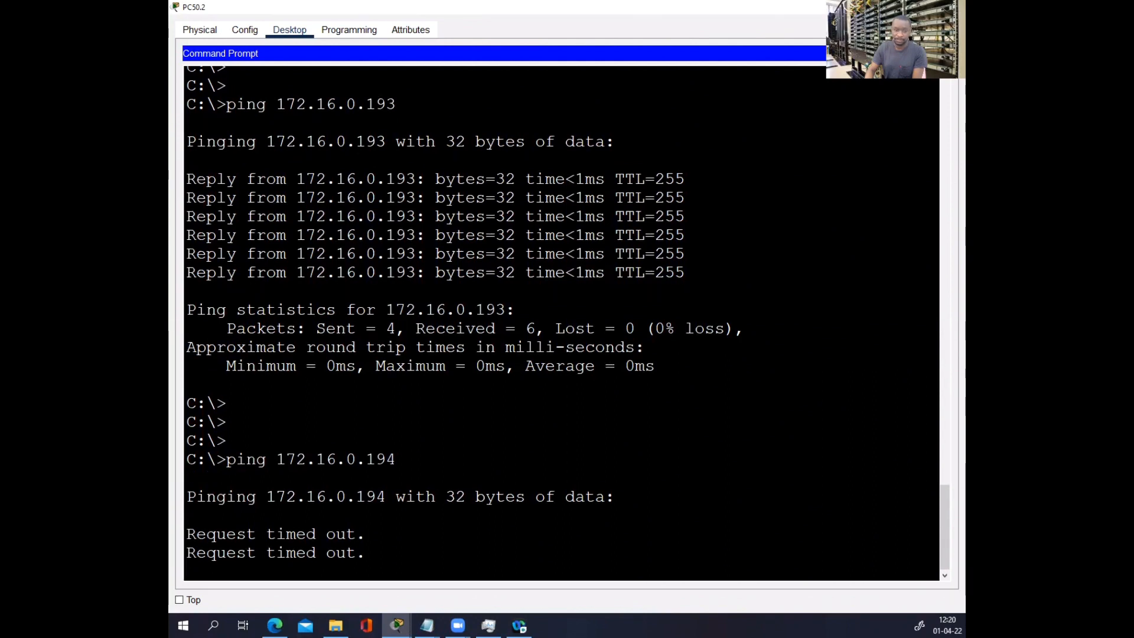
{"action": "left_click", "coordinate": [894, 7]}
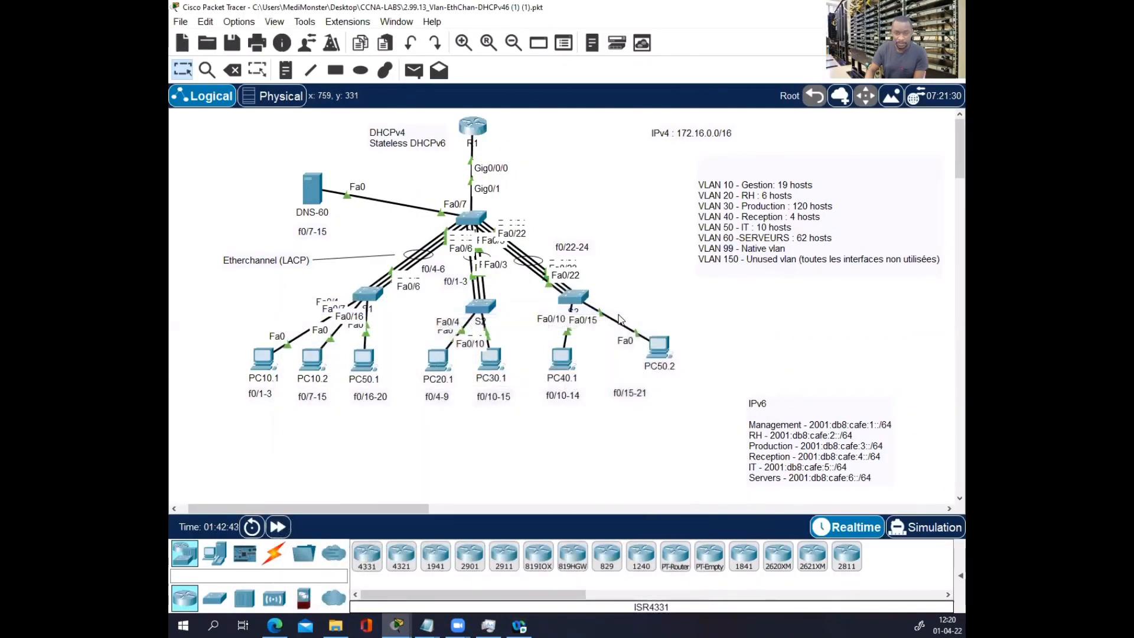
- Enter privileged mode in S3's enlarged CLI and list its trunk interfaces with "sh int trunk"
{"action": "double_click", "coordinate": [571, 298]}
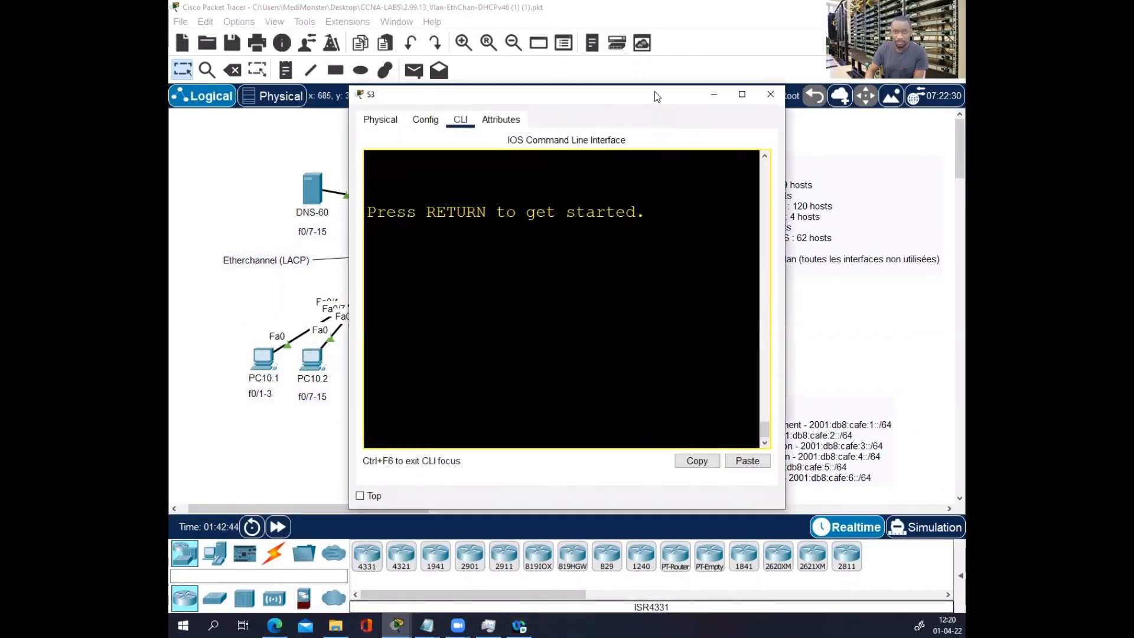
{"action": "double_click", "coordinate": [626, 101]}
{"action": "key", "text": "Return"}
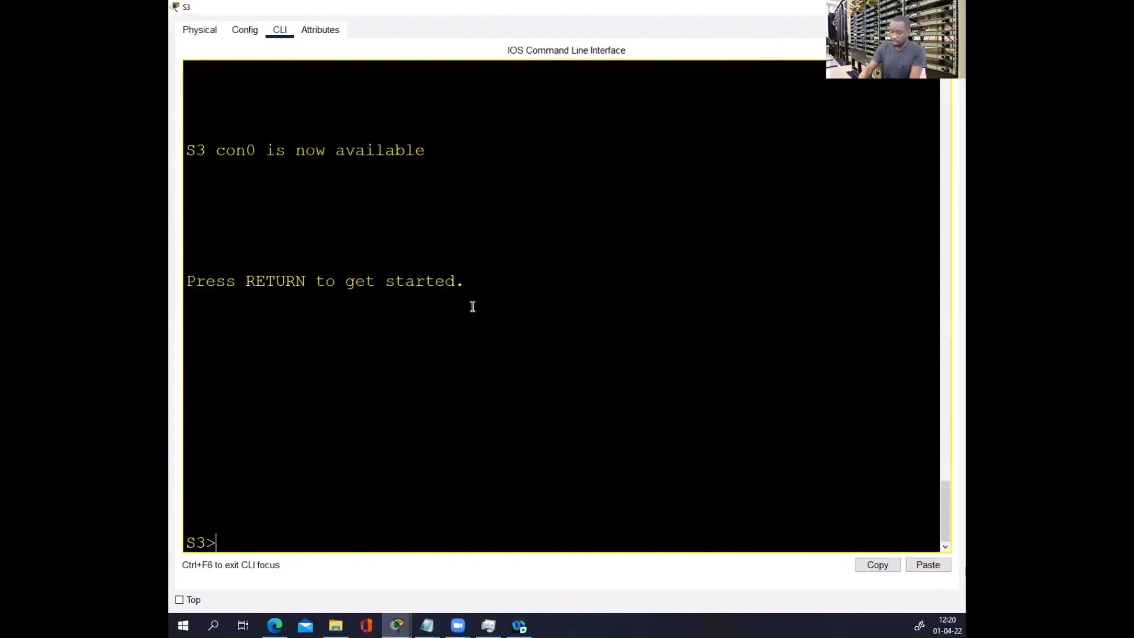
{"action": "key", "text": "Return"}
{"action": "type", "text": "en"}
{"action": "key", "text": "Return"}
{"action": "type", "text": "sh "}
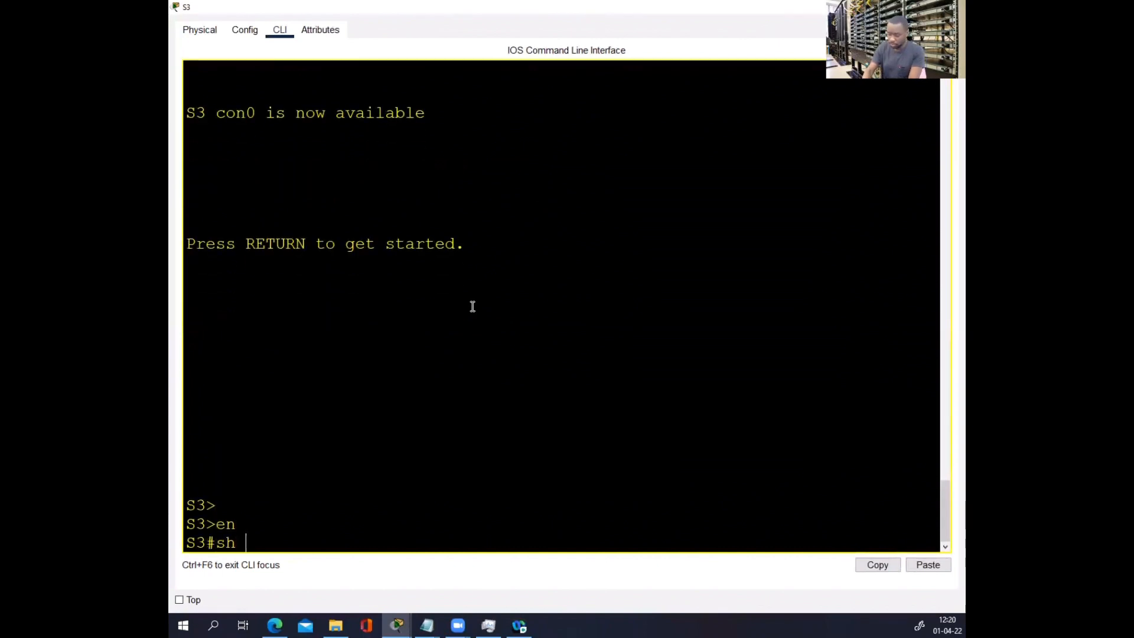
{"action": "type", "text": "int tr"}
{"action": "key", "text": "Tab"}
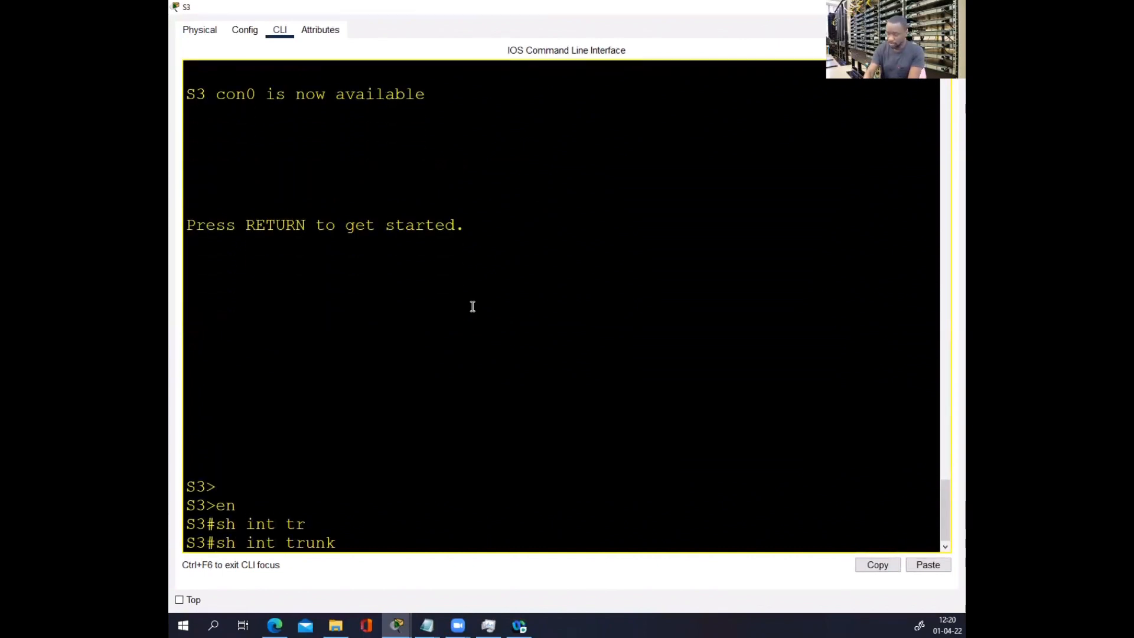
{"action": "key", "text": "Return"}
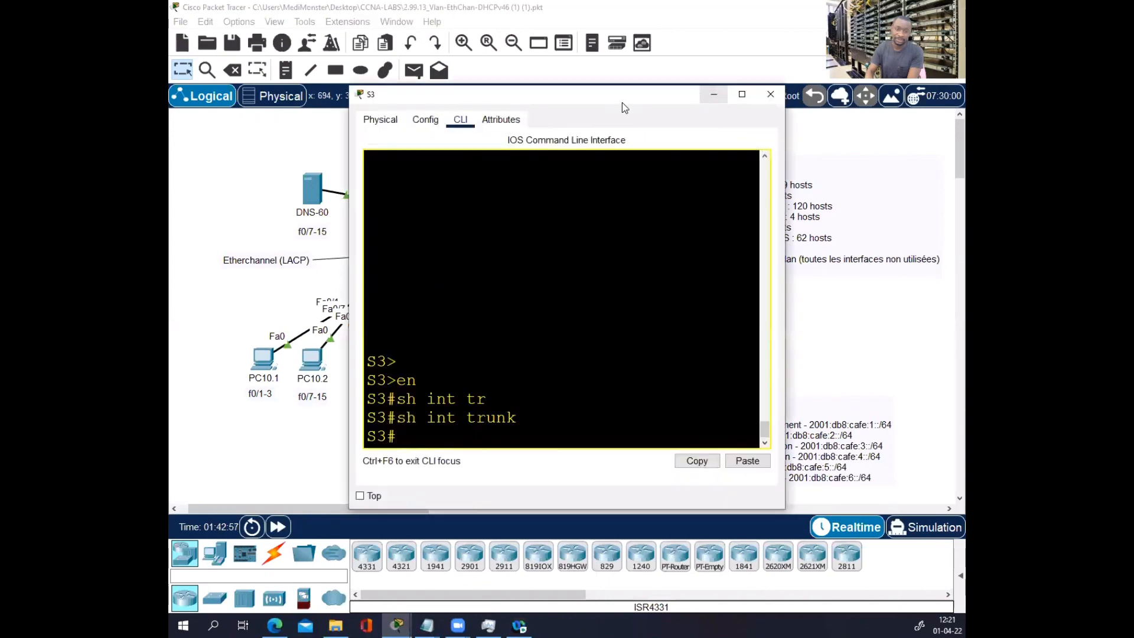
- Run "sh int trunk" on S3 once more to recheck its trunk links
{"action": "left_click_drag", "start_coordinate": [698, 90], "coordinate": [621, 102]}
{"action": "left_click", "coordinate": [661, 109]}
{"action": "left_click", "coordinate": [549, 249]}
{"action": "key", "text": "Return"}
{"action": "key", "text": "Return"}
{"action": "type", "text": "sh int tr"}
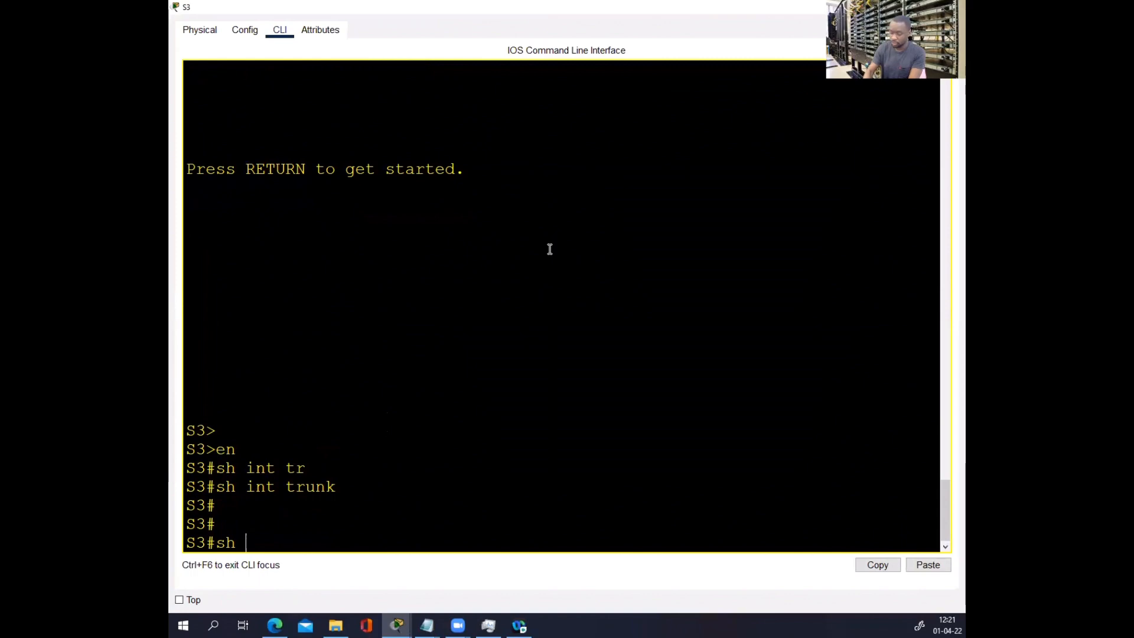
{"action": "key", "text": "Tab"}
{"action": "key", "text": "Return"}
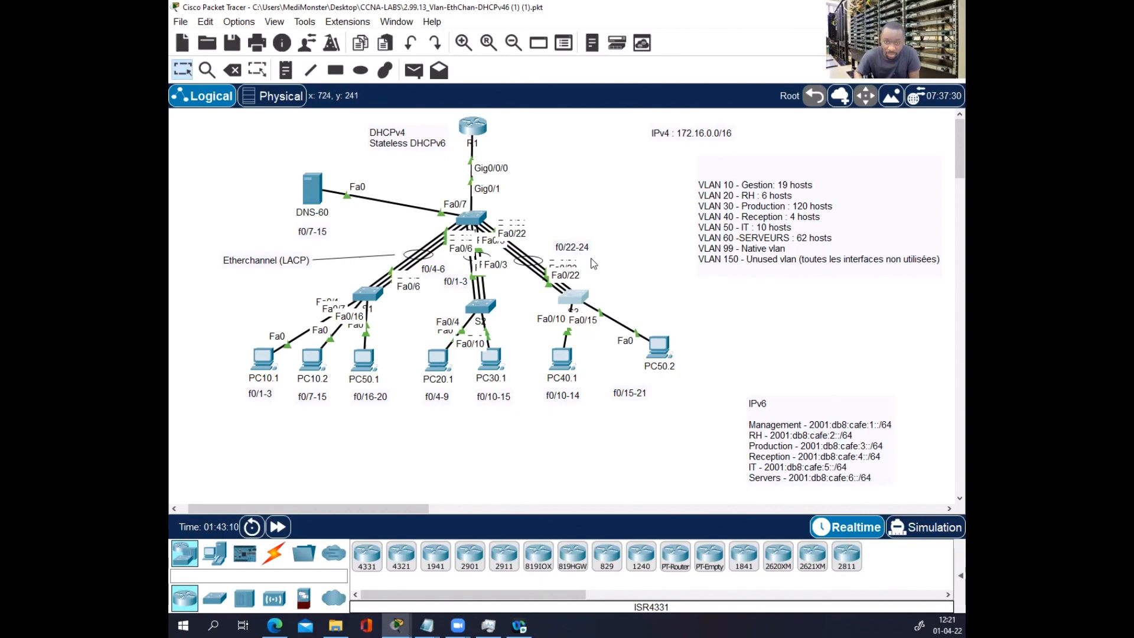
- Display S3's EtherChannel summary with "sh etherchannel summary" and examine the port-channel and member port flags
{"action": "left_click", "coordinate": [573, 305]}
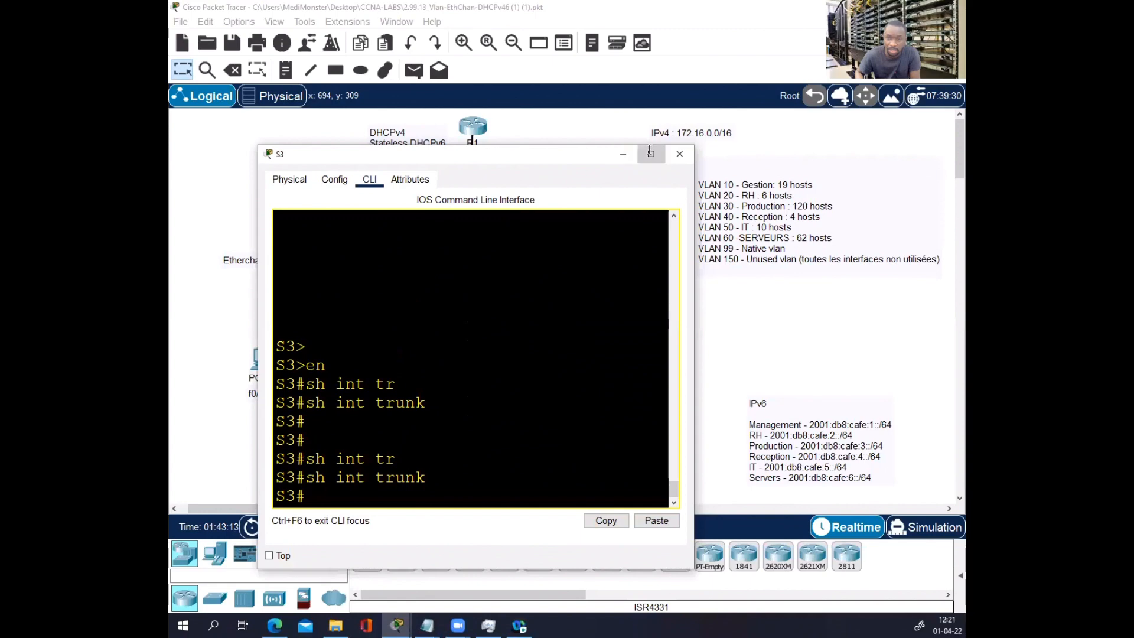
{"action": "left_click", "coordinate": [742, 94]}
{"action": "type", "text": "sh eth"}
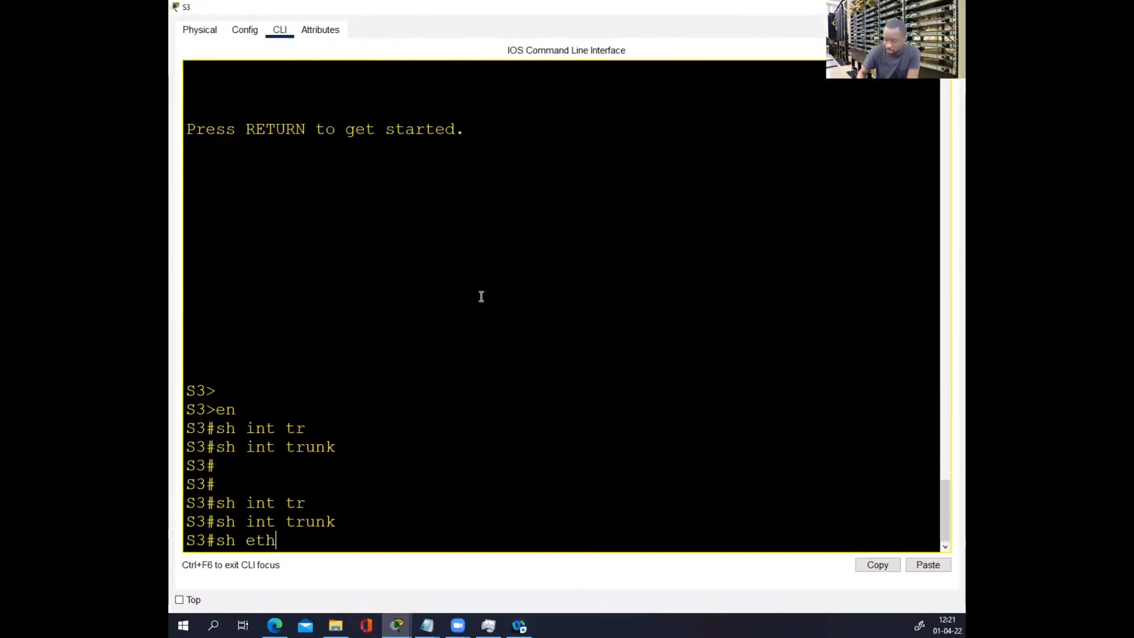
{"action": "type", "text": "er"}
{"action": "key", "text": "Tab"}
{"action": "type", "text": "su"}
{"action": "key", "text": "Tab"}
{"action": "key", "text": "Return"}
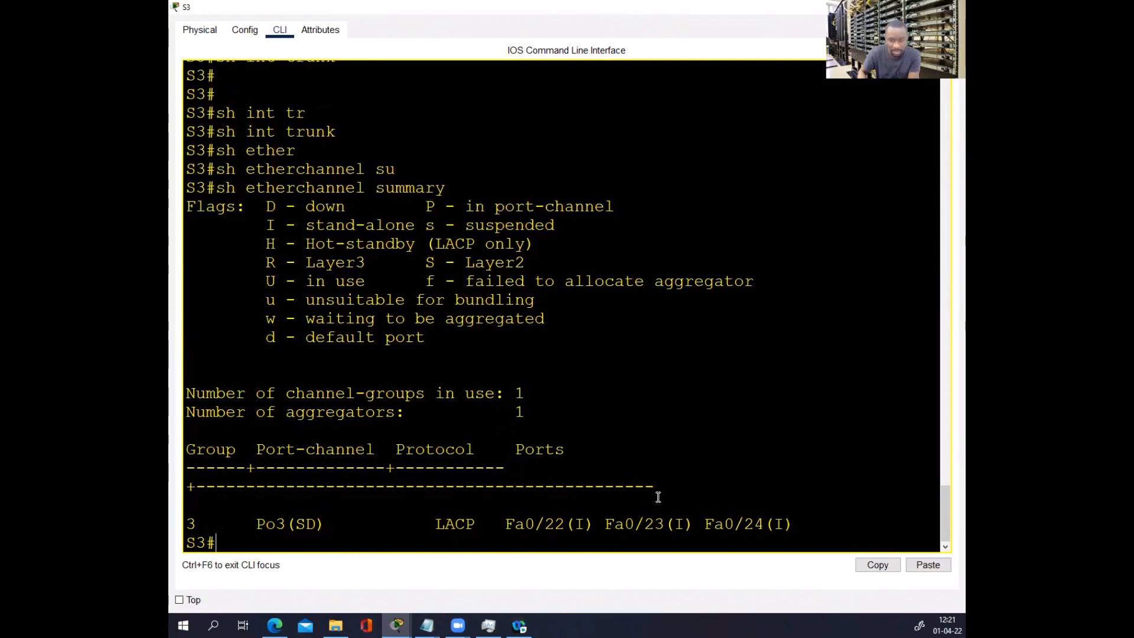
{"action": "left_click_drag", "start_coordinate": [800, 508], "coordinate": [729, 524]}
{"action": "left_click", "coordinate": [729, 524]}
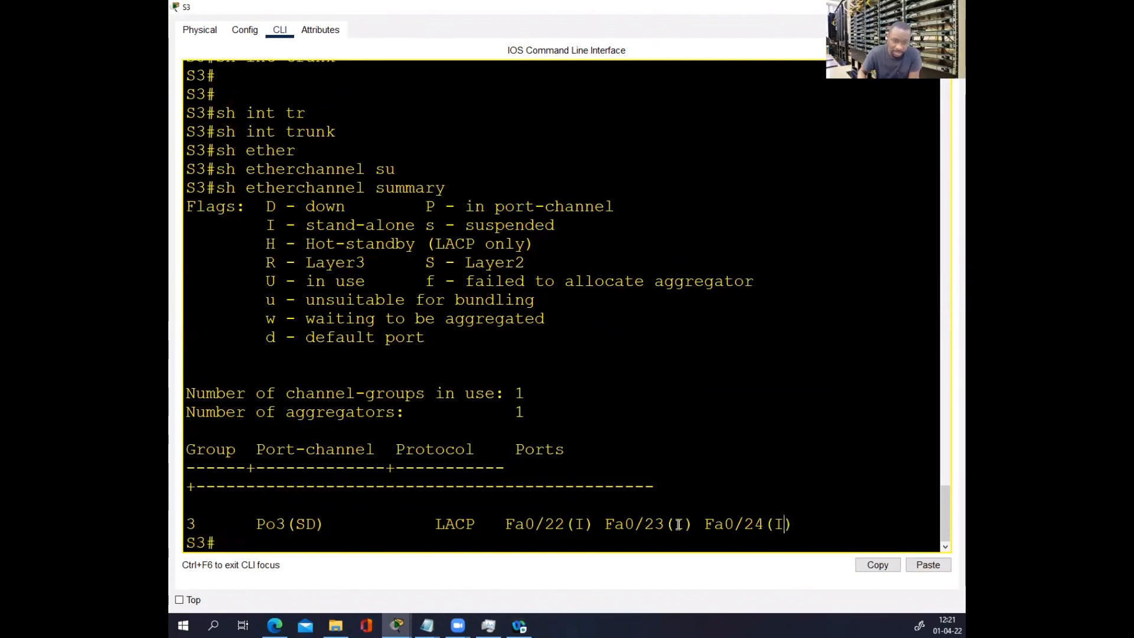
- Enter global configuration mode on S3, check its uplink port label in the topology, and open interface range fa0/22-24 for configuration
{"action": "type", "text": "conf t"}
{"action": "key", "text": "Return"}
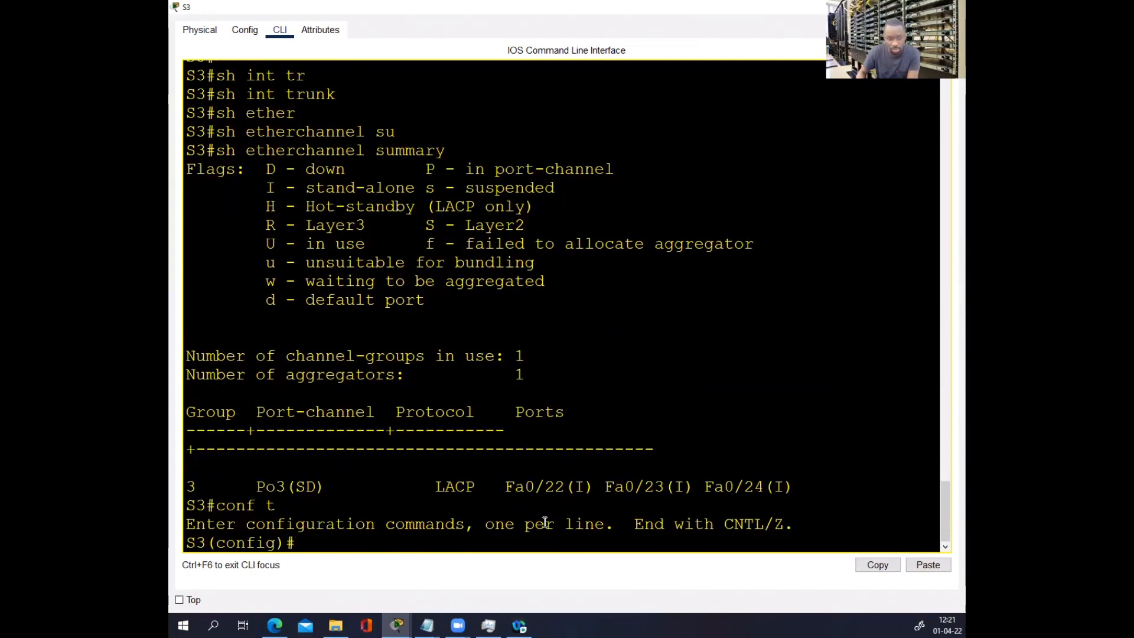
{"action": "type", "text": "int rs"}
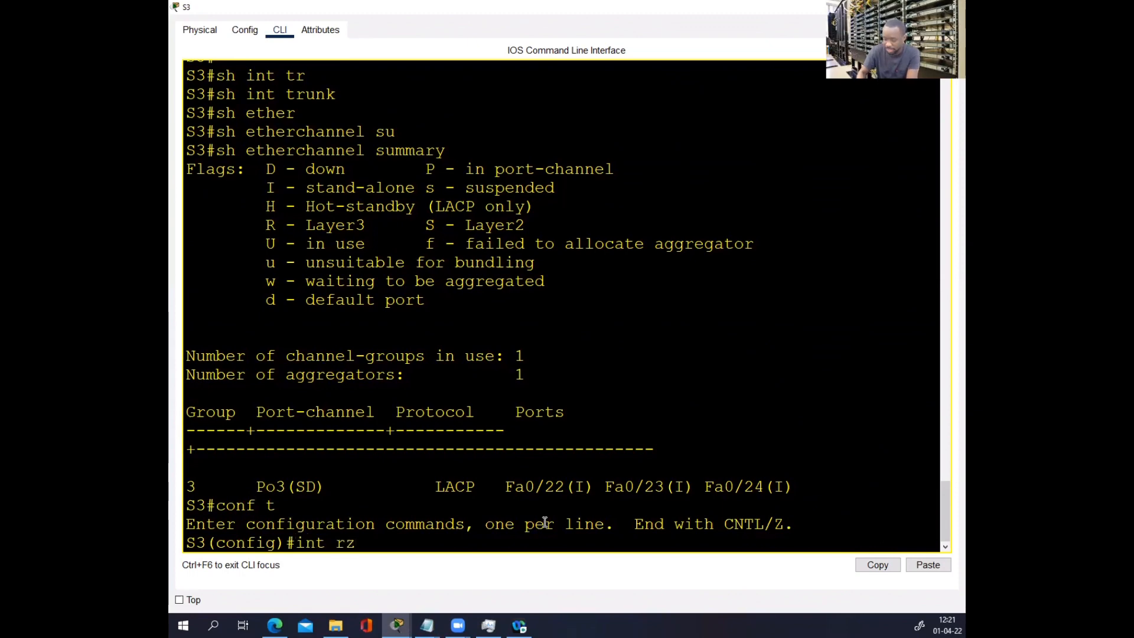
{"action": "key", "text": "BackSpace"}
{"action": "type", "text": "an"}
{"action": "key", "text": "Tab"}
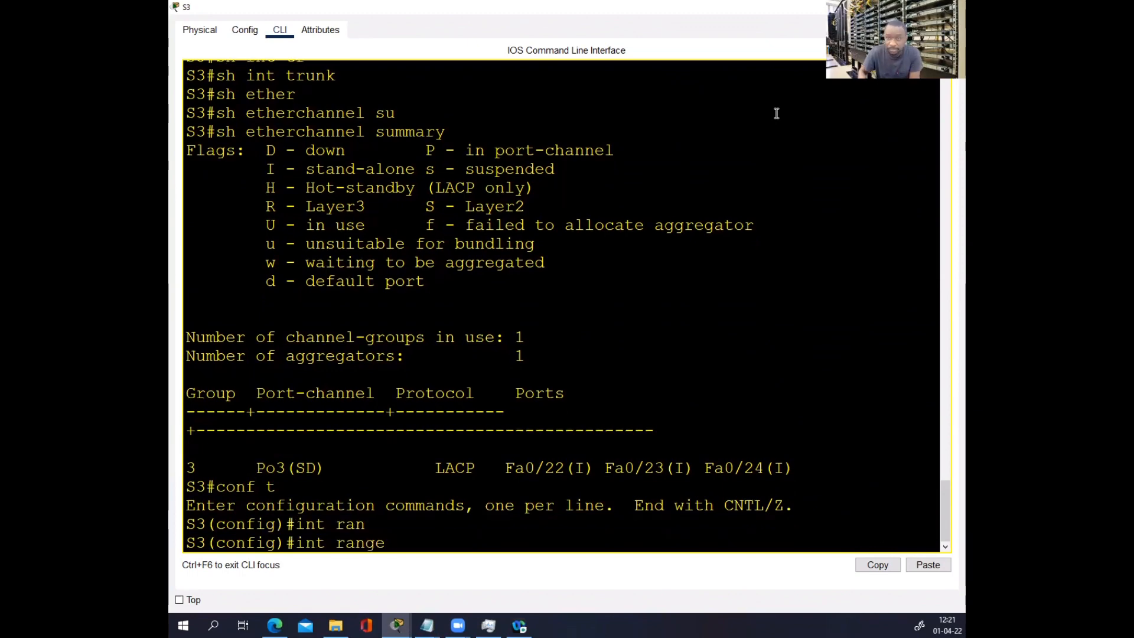
{"action": "type", "text": "fa0/"}
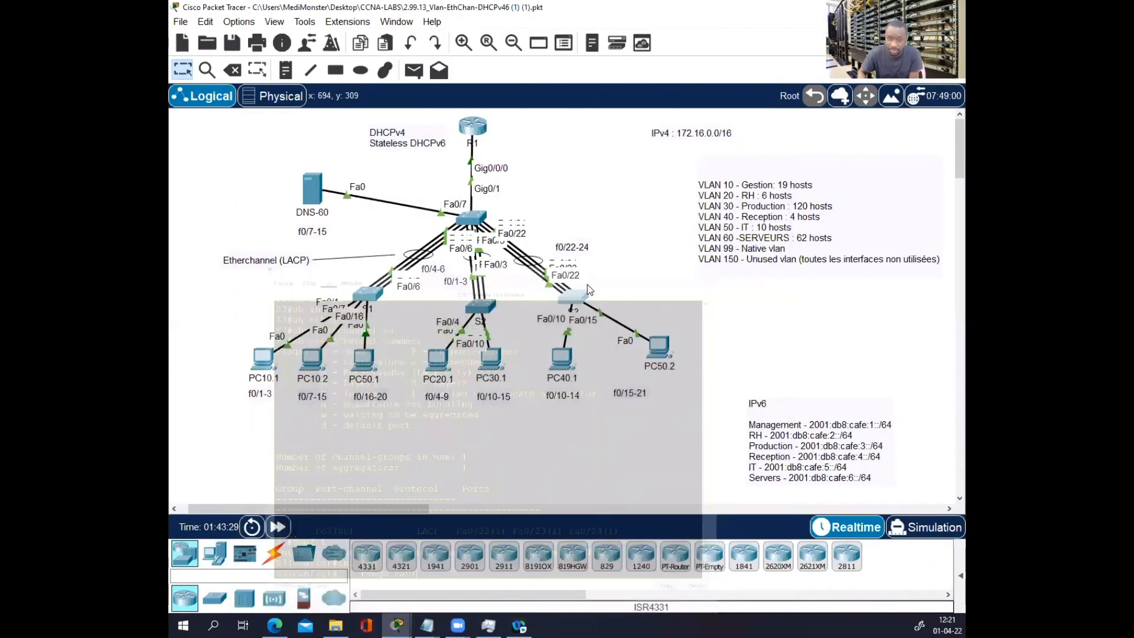
{"action": "mouse_move", "coordinate": [578, 298]}
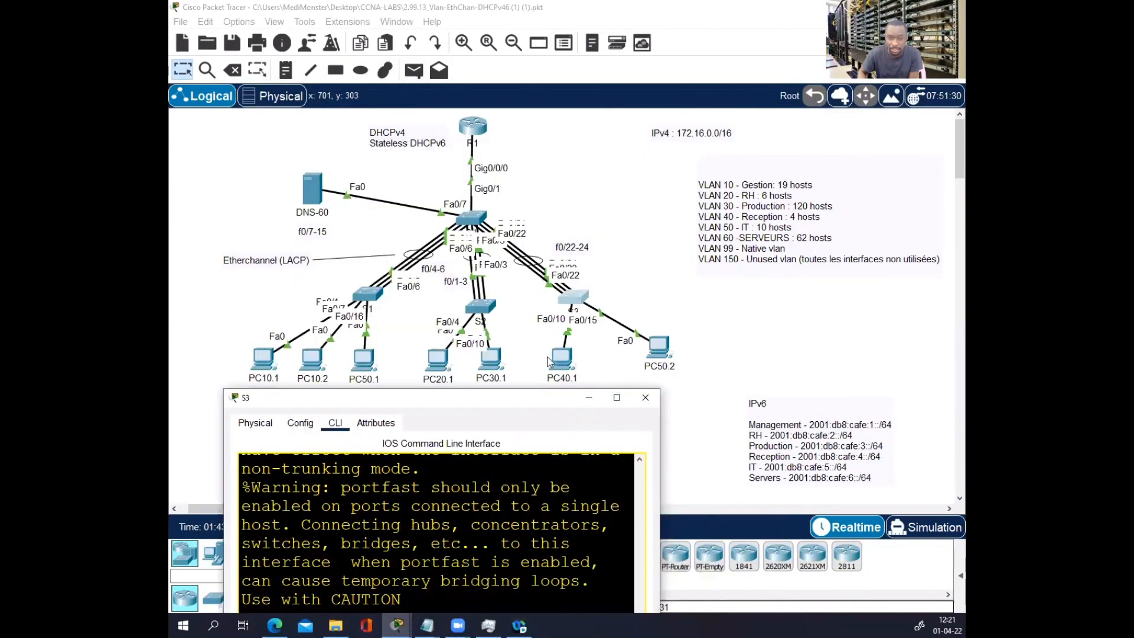
{"action": "left_click_drag", "start_coordinate": [570, 245], "coordinate": [589, 253]}
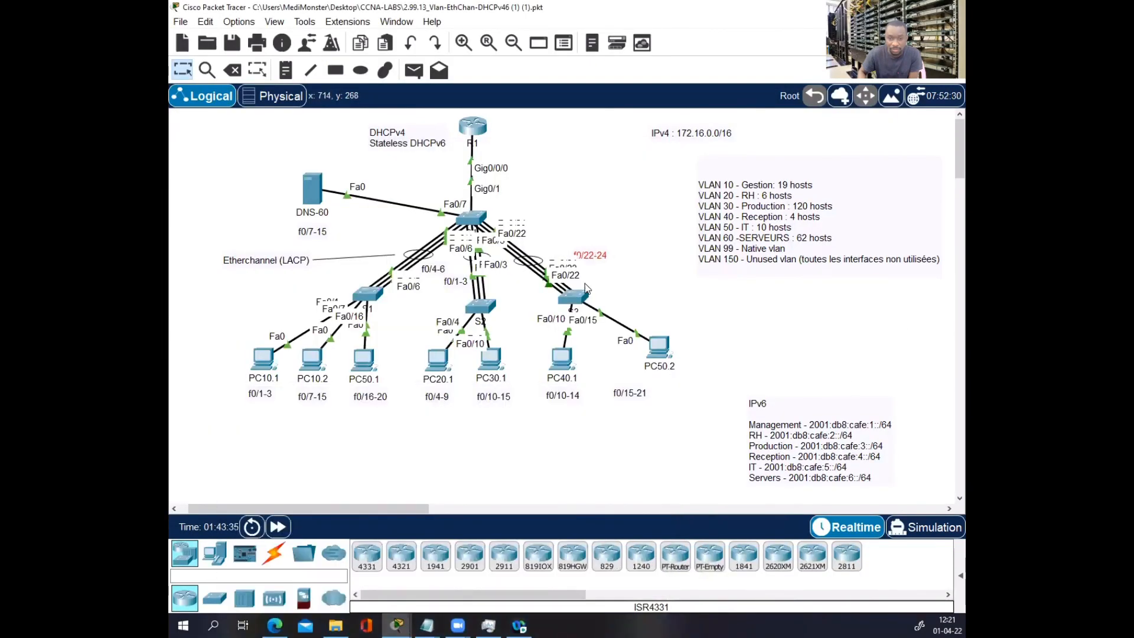
{"action": "left_click", "coordinate": [574, 296]}
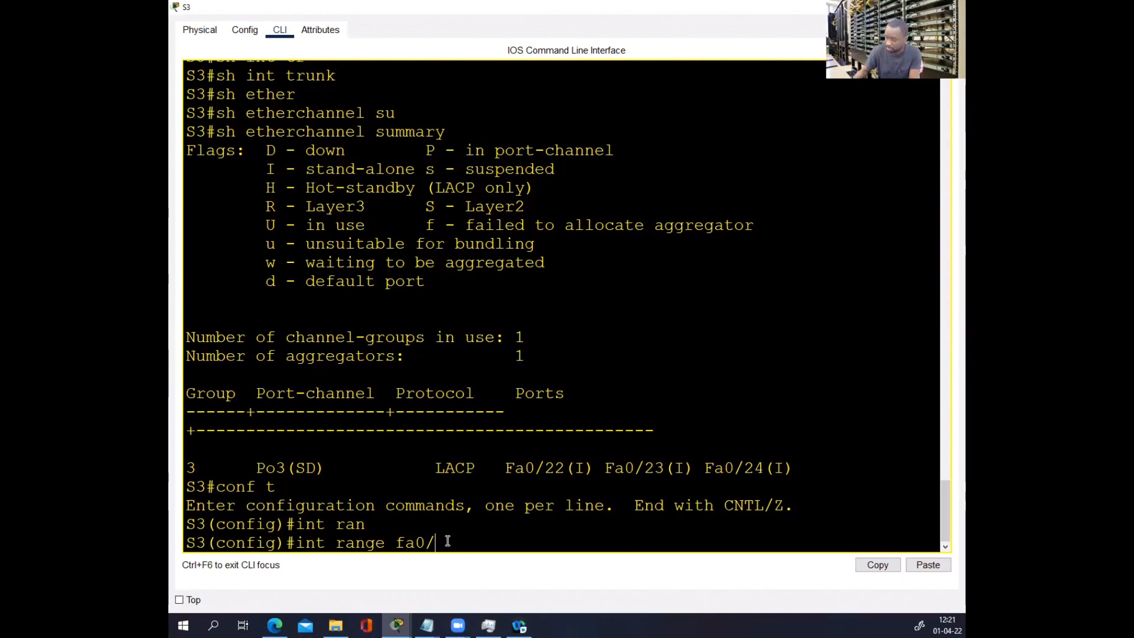
{"action": "type", "text": "22-24"}
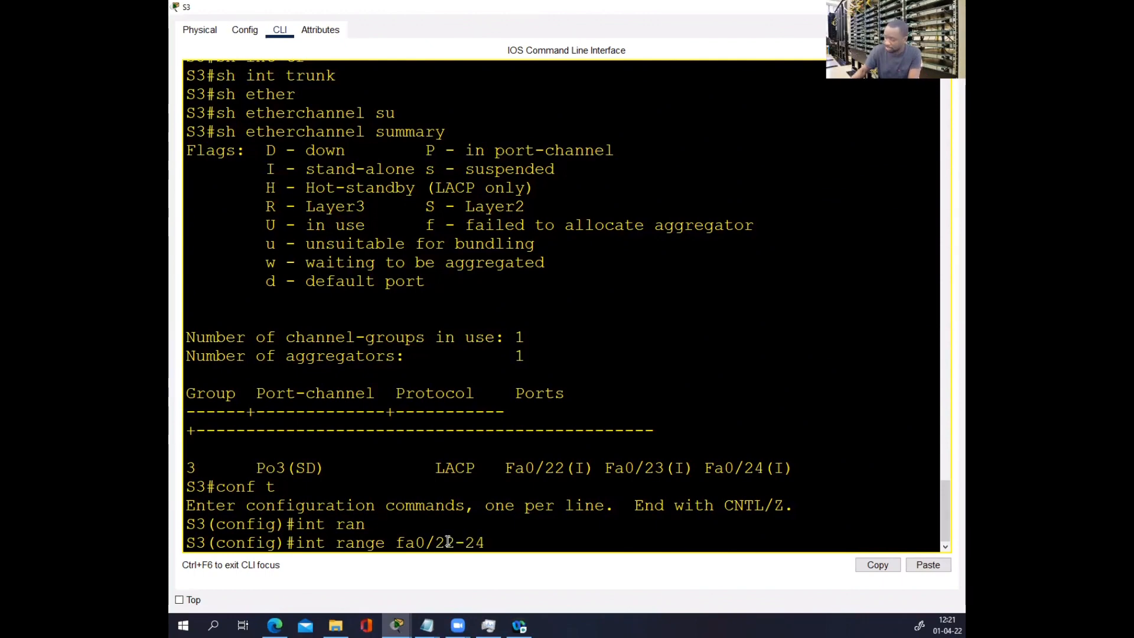
{"action": "key", "text": "Return"}
- Set the selected uplink port range to "switchport mode trunk" and return S3 to privileged mode
{"action": "type", "text": "swi"}
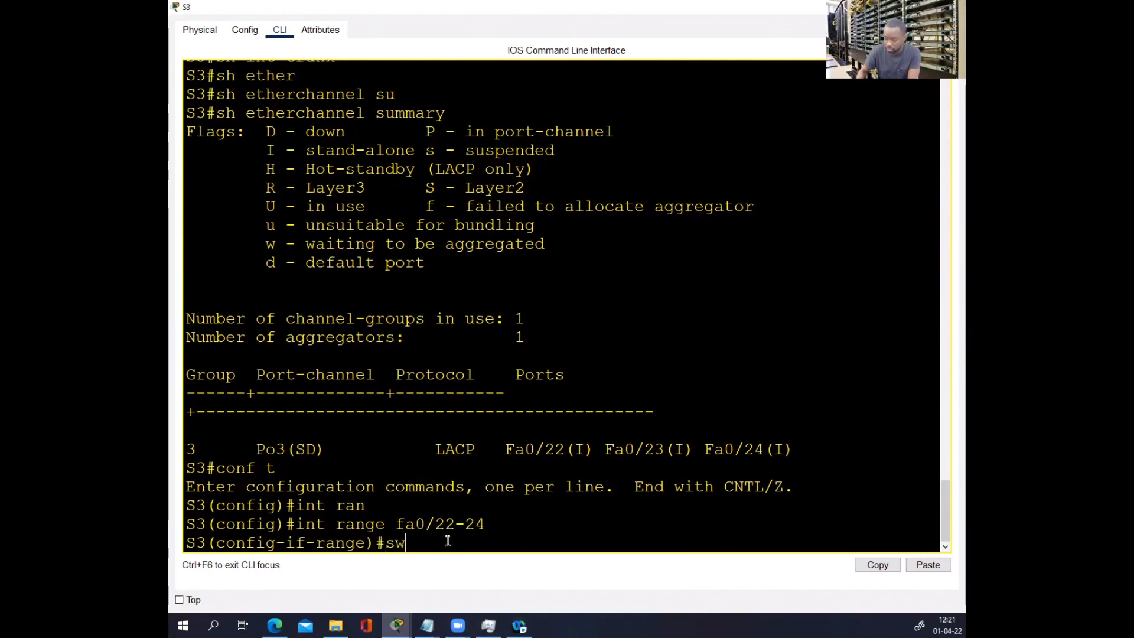
{"action": "key", "text": "Tab"}
{"action": "type", "text": "mo"}
{"action": "key", "text": "Tab"}
{"action": "type", "text": "tr"}
{"action": "key", "text": "Tab"}
{"action": "key", "text": "Return"}
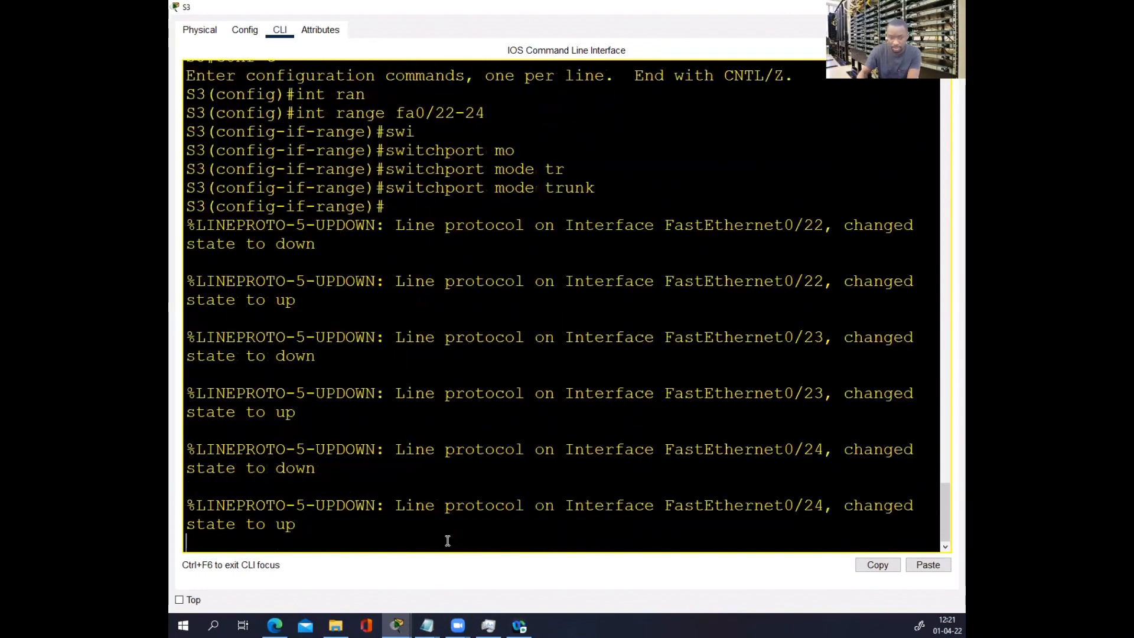
{"action": "key", "text": "Return"}
{"action": "key", "text": "Return"}
{"action": "key", "text": "Return"}
{"action": "type", "text": "end"}
{"action": "key", "text": "Return"}
{"action": "key", "text": "Return"}
{"action": "key", "text": "Return"}
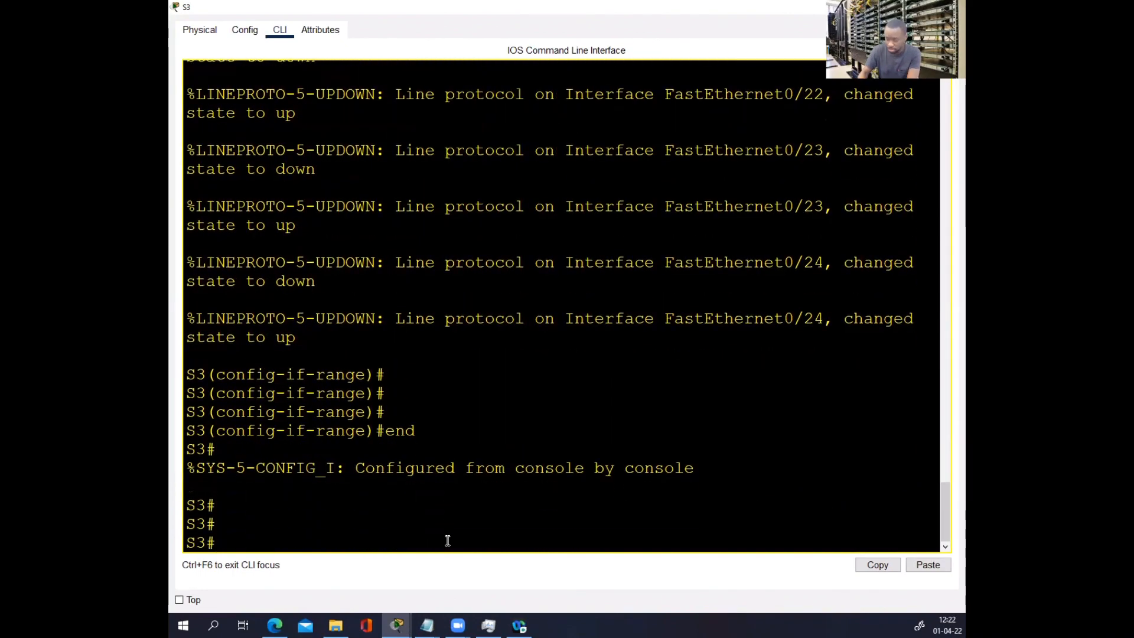
- Check S3's trunk interfaces again with "sh int trunk", and try to repeat the query
{"action": "key", "text": "Return"}
{"action": "type", "text": "sh int tr"}
{"action": "key", "text": "Tab"}
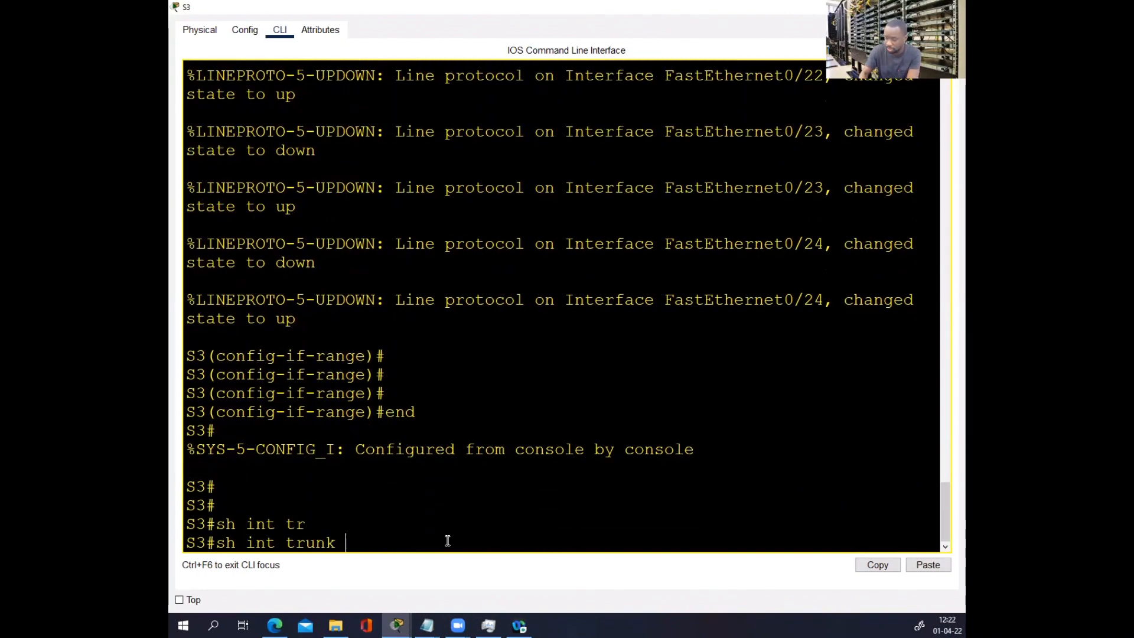
{"action": "key", "text": "Return"}
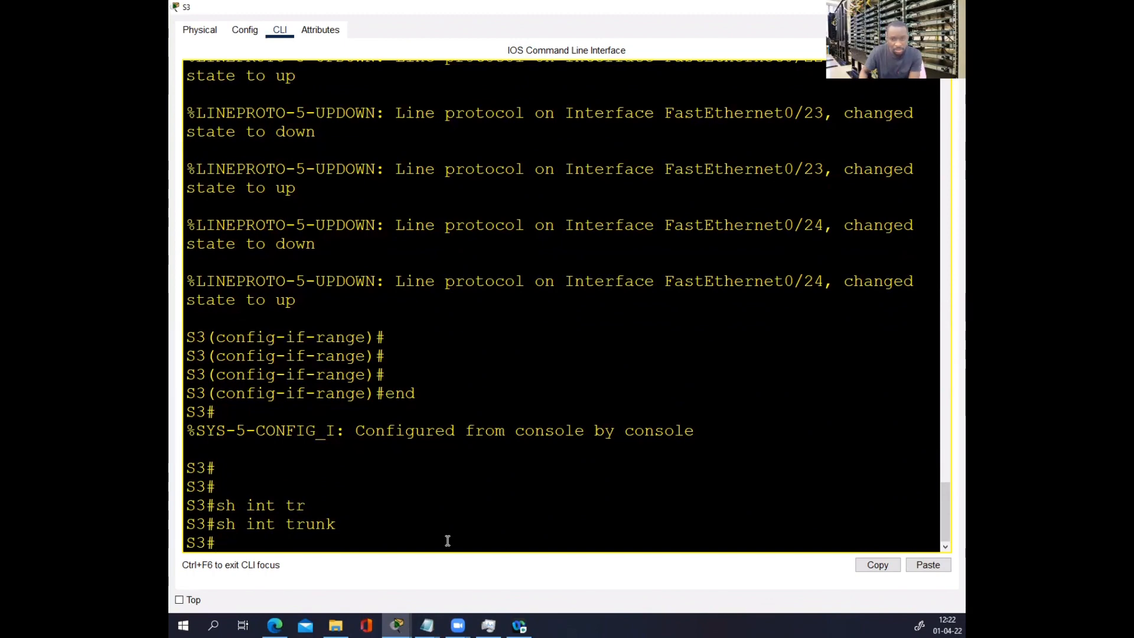
{"action": "type", "text": "sh"}
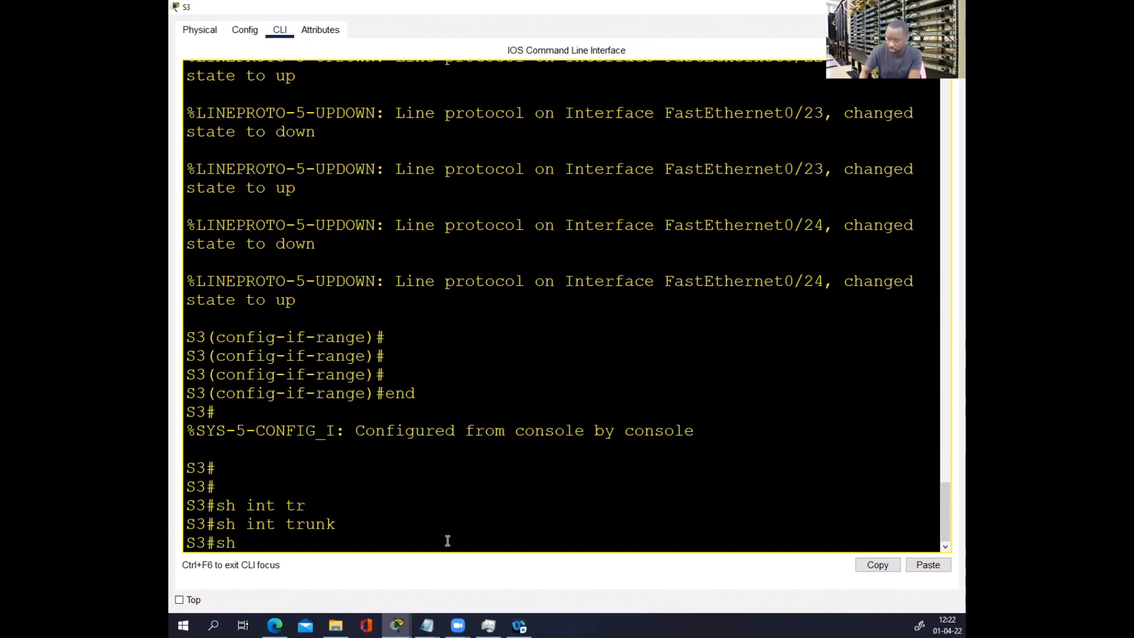
{"action": "type", "text": " in ttr"}
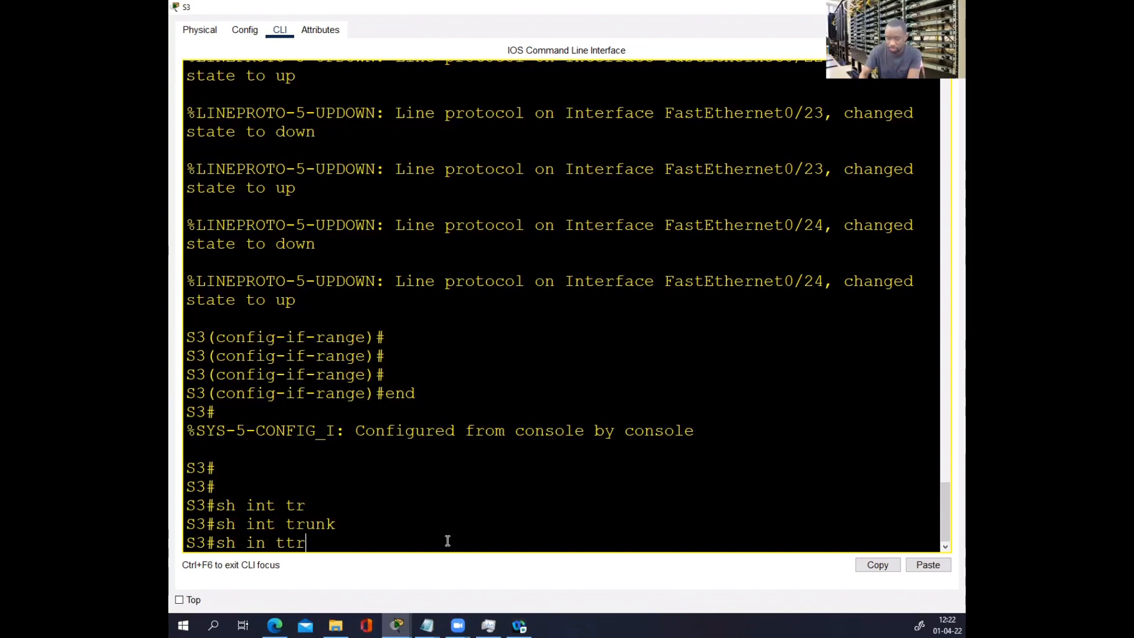
{"action": "key", "text": "Tab"}
{"action": "key", "text": "Return"}
- Display S3's EtherChannel summary again with "sh etherchannel summary" and check the port-channel and member port flags
{"action": "type", "text": "s"}
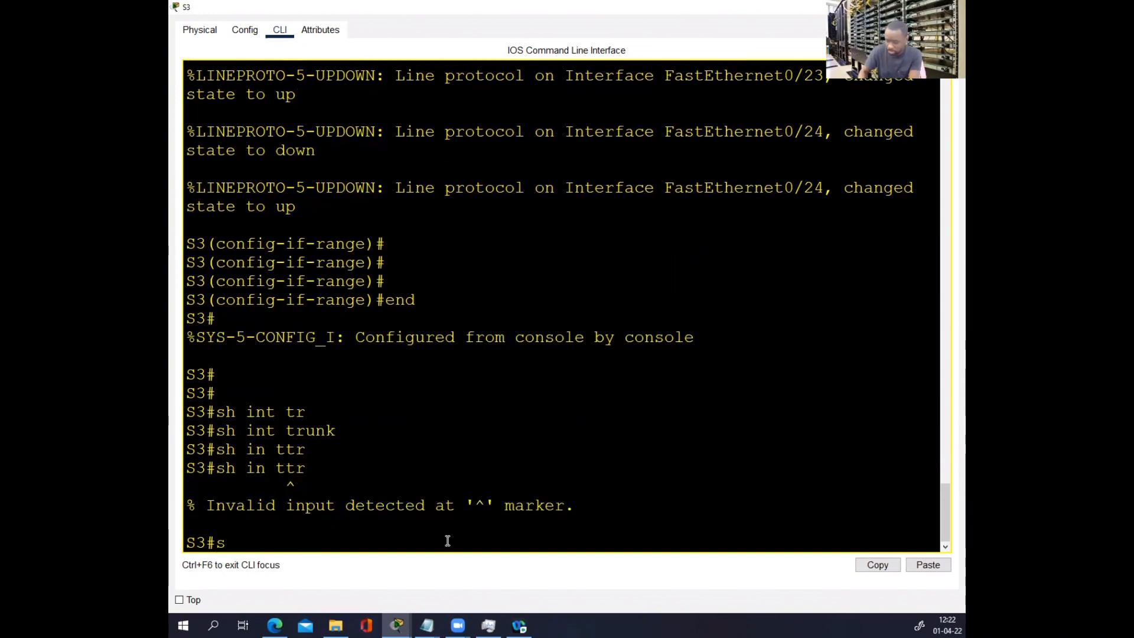
{"action": "type", "text": "h eth"}
{"action": "key", "text": "Tab"}
{"action": "type", "text": "s"}
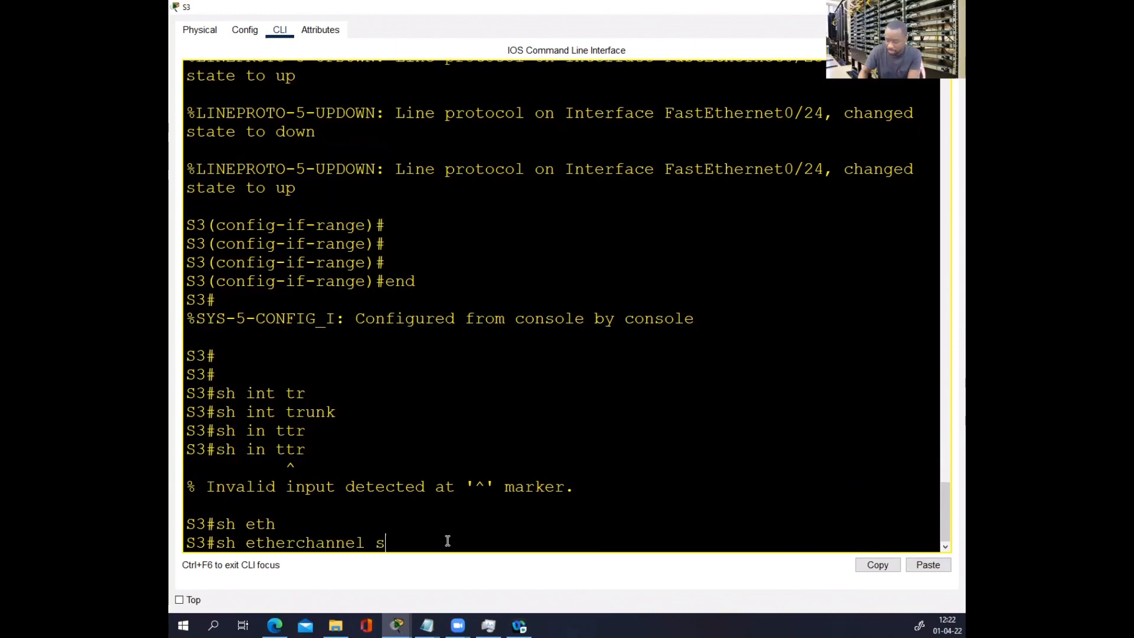
{"action": "type", "text": "u"}
{"action": "key", "text": "Tab"}
{"action": "key", "text": "Return"}
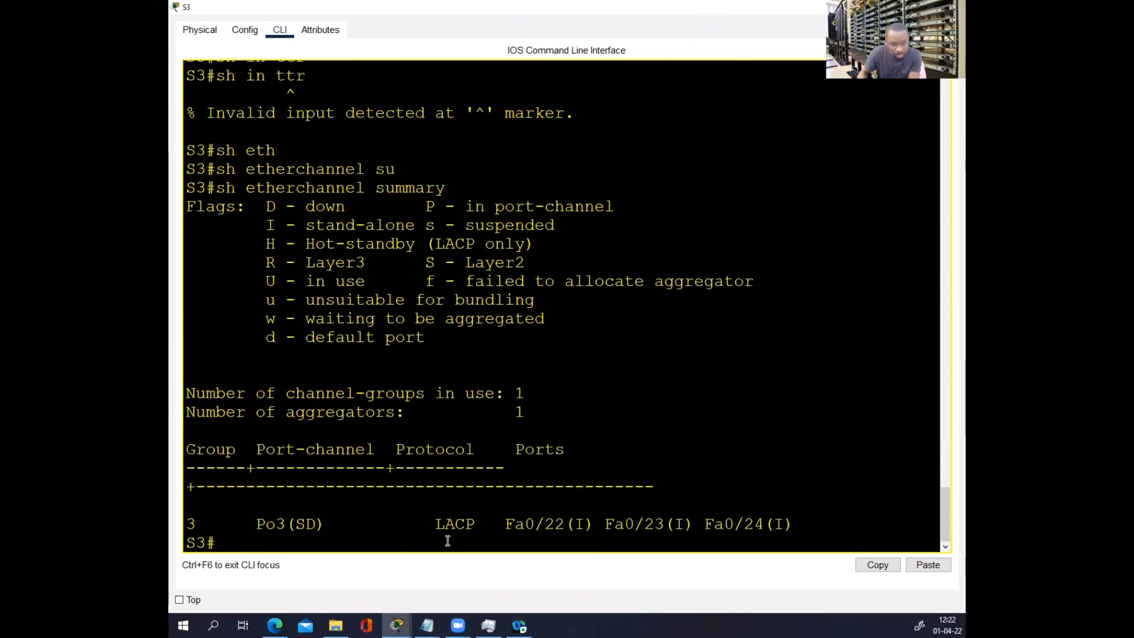
- Enter global configuration mode on S3 and open the port-channel interface po3 for configuration
{"action": "type", "text": "cp"}
{"action": "key", "text": "BackSpace"}
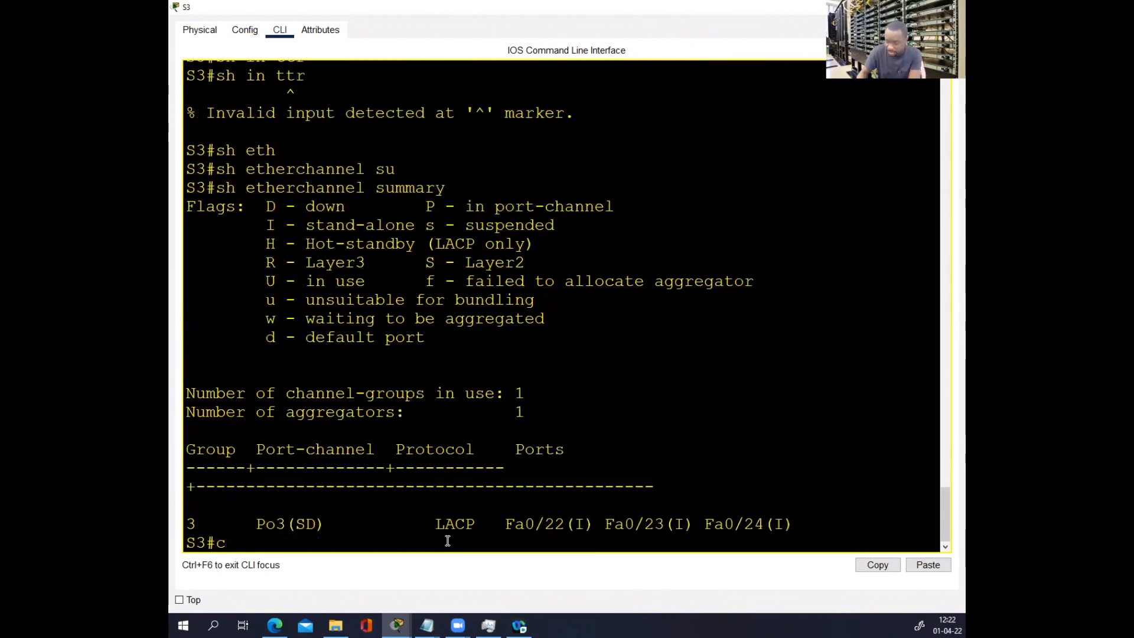
{"action": "type", "text": "onf t"}
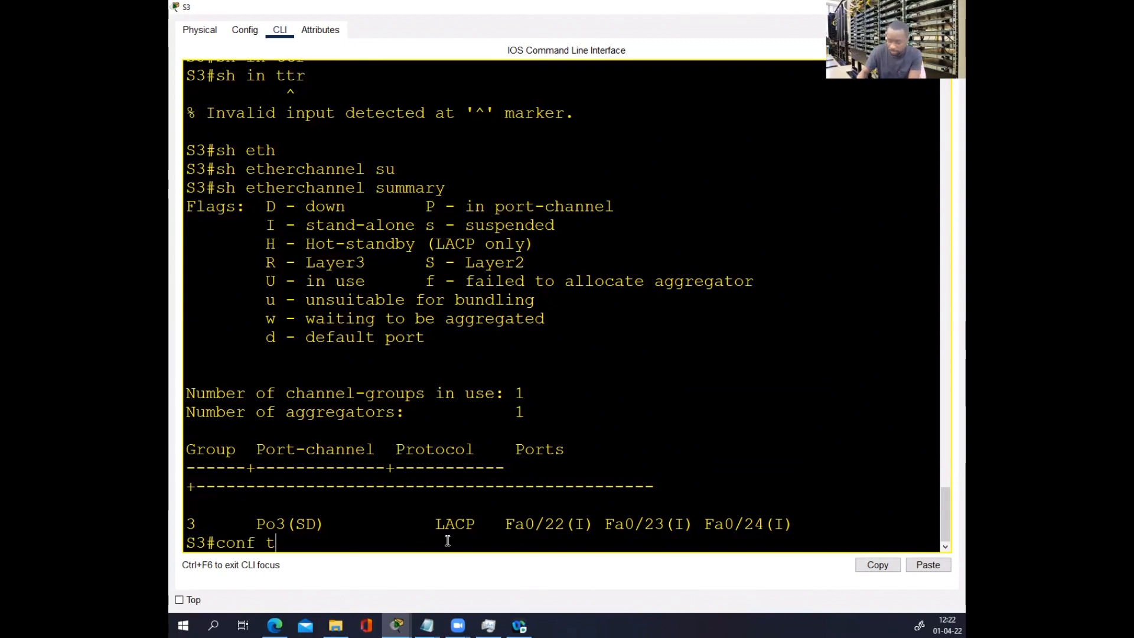
{"action": "key", "text": "Return"}
{"action": "type", "text": "int po"}
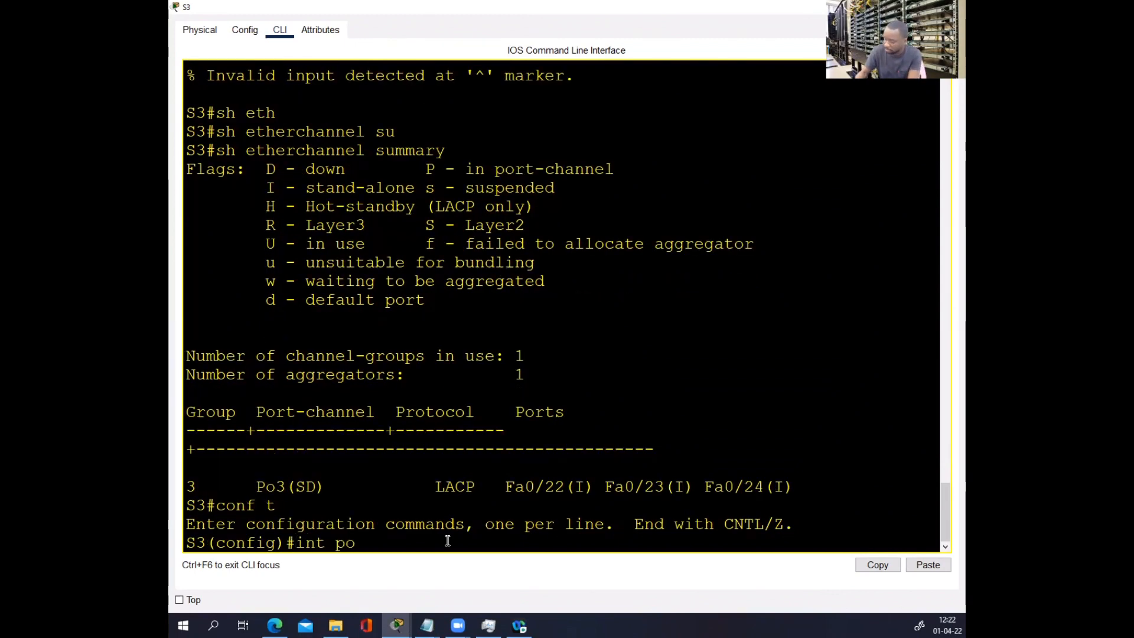
{"action": "type", "text": "3"}
{"action": "key", "text": "Return"}
- Set the port-channel interface to "switchport mode trunk" and return S3 to privileged mode
{"action": "type", "text": "swi"}
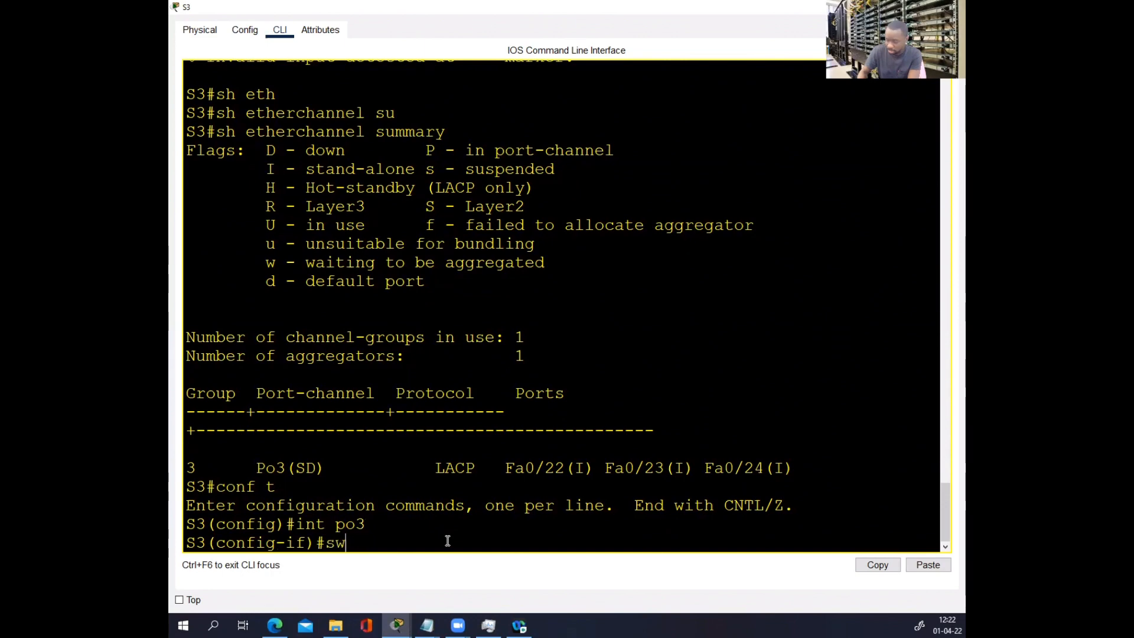
{"action": "key", "text": "Tab"}
{"action": "type", "text": "mo"}
{"action": "key", "text": "Tab"}
{"action": "type", "text": "tr"}
{"action": "key", "text": "Tab"}
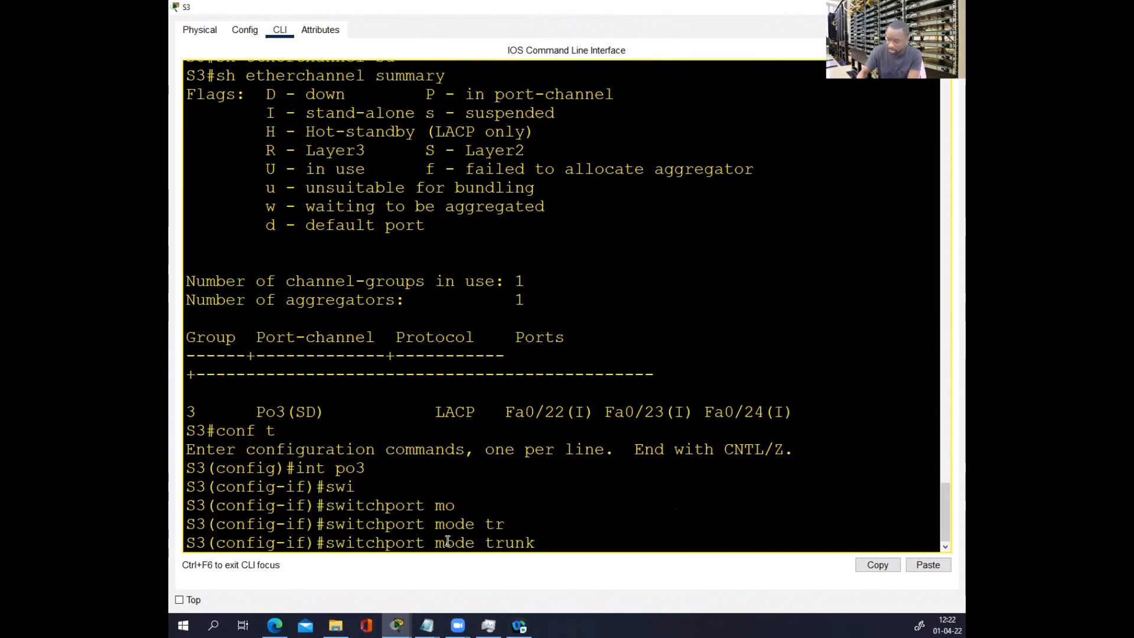
{"action": "key", "text": "Return"}
{"action": "key", "text": "Return"}
{"action": "key", "text": "Return"}
{"action": "type", "text": "end"}
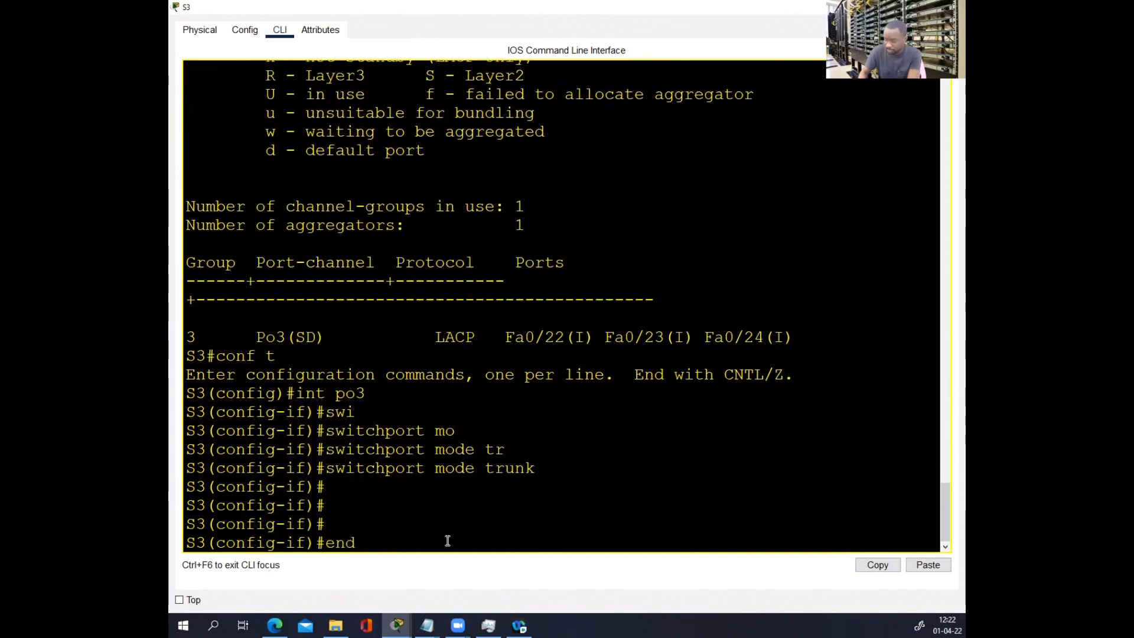
{"action": "key", "text": "Return"}
{"action": "key", "text": "Return"}
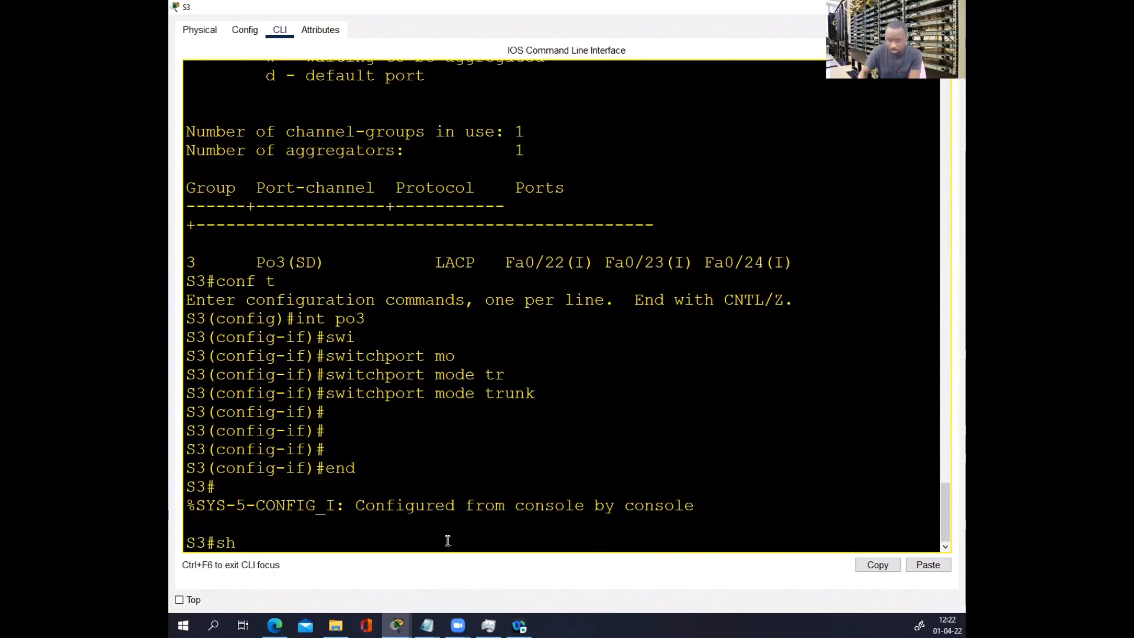
- Check S3's trunk interfaces with "sh int trunk" and return to the network topology
{"action": "type", "text": "sh int tr"}
{"action": "key", "text": "Tab"}
{"action": "key", "text": "Return"}
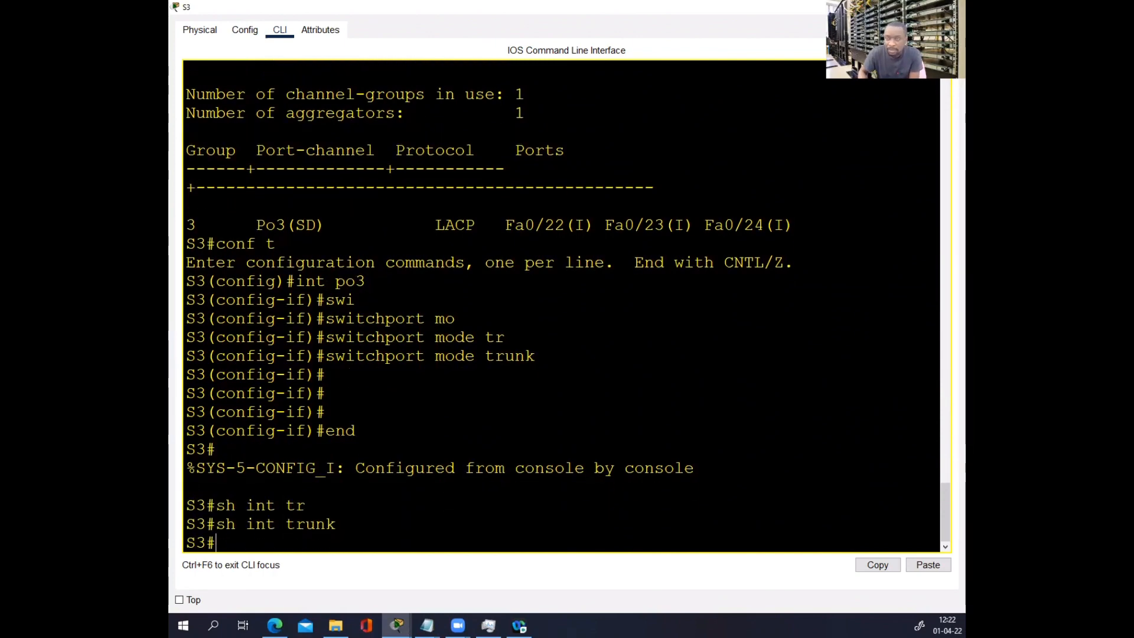
{"action": "left_click", "coordinate": [951, 7]}
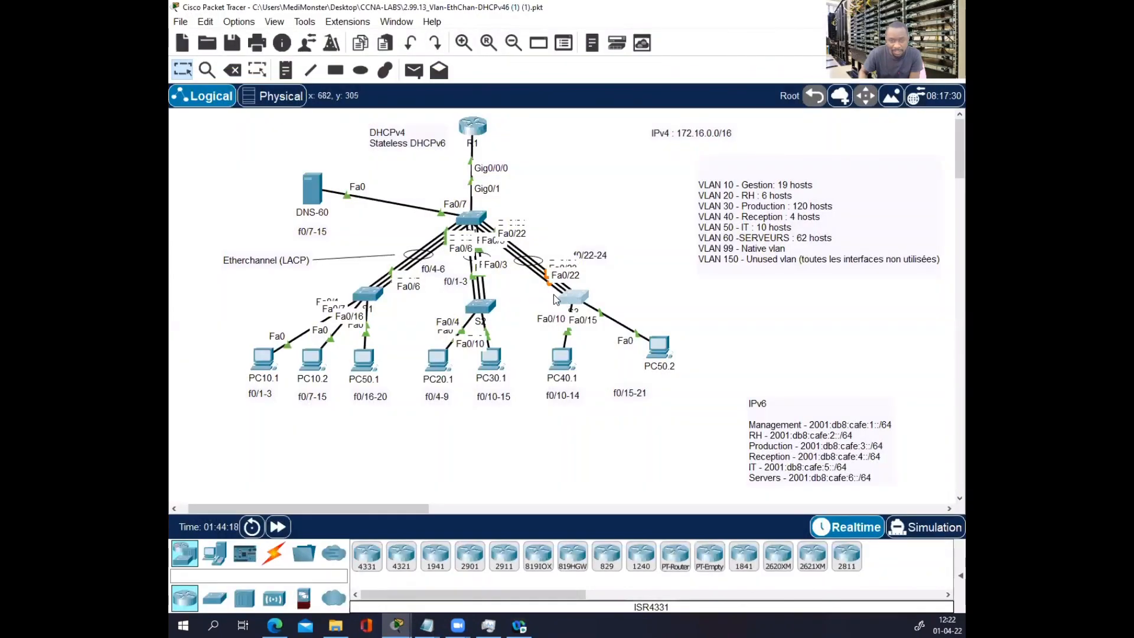
- Open the command line of central switch S4 in an enlarged window and enter privileged mode
{"action": "left_click", "coordinate": [468, 222]}
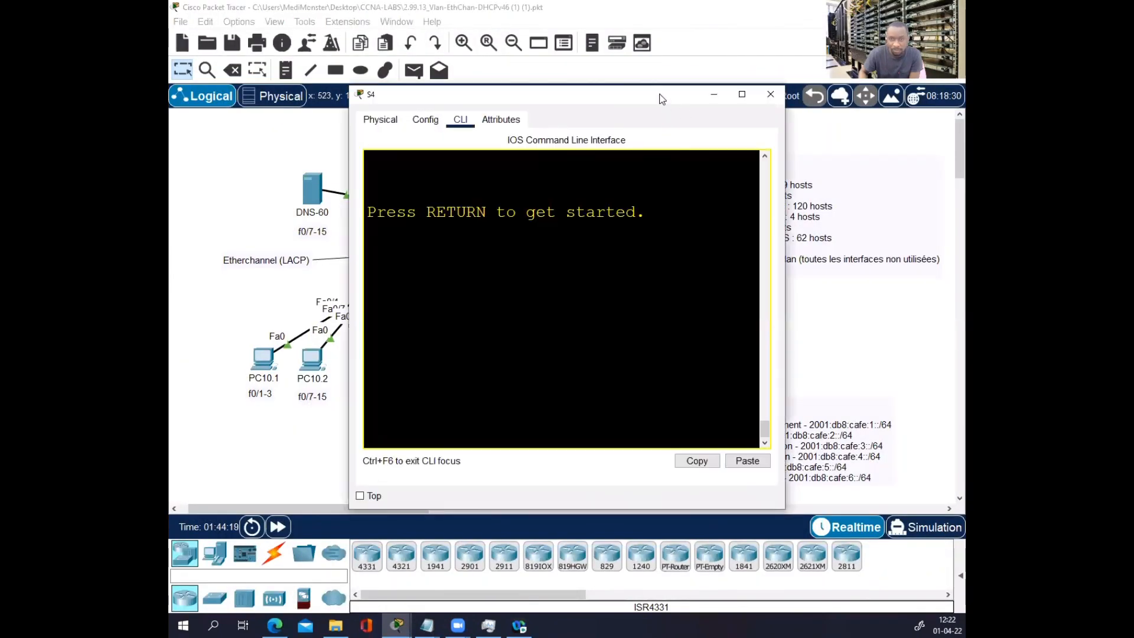
{"action": "left_click_drag", "start_coordinate": [660, 94], "coordinate": [506, 145]}
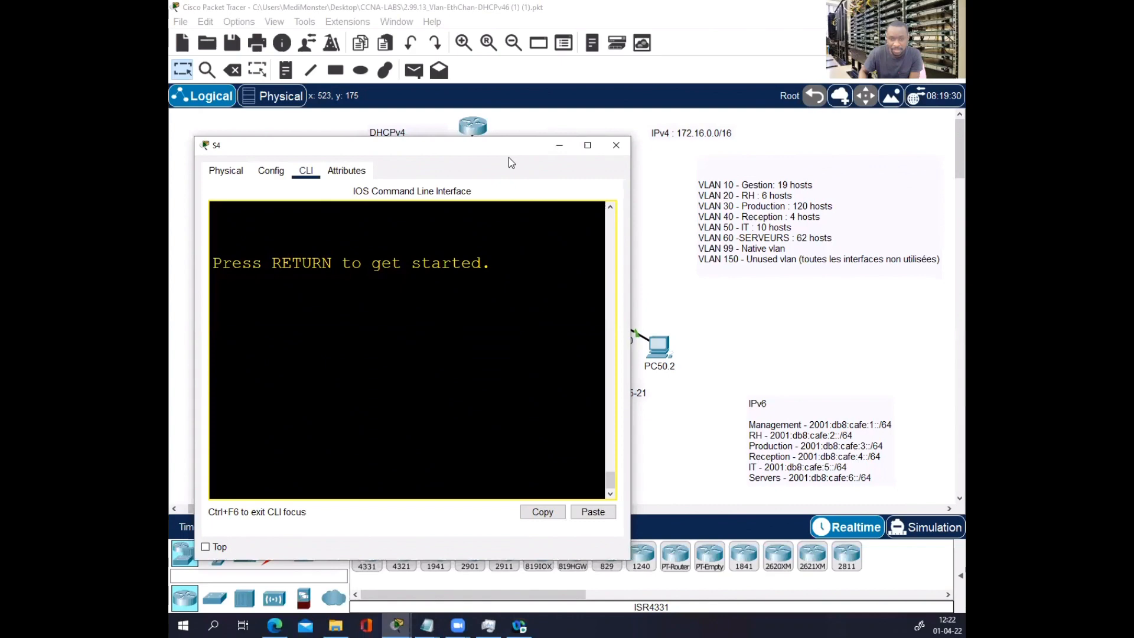
{"action": "left_click_drag", "start_coordinate": [509, 149], "coordinate": [526, 145]}
{"action": "left_click", "coordinate": [602, 141]}
{"action": "left_click", "coordinate": [468, 290]}
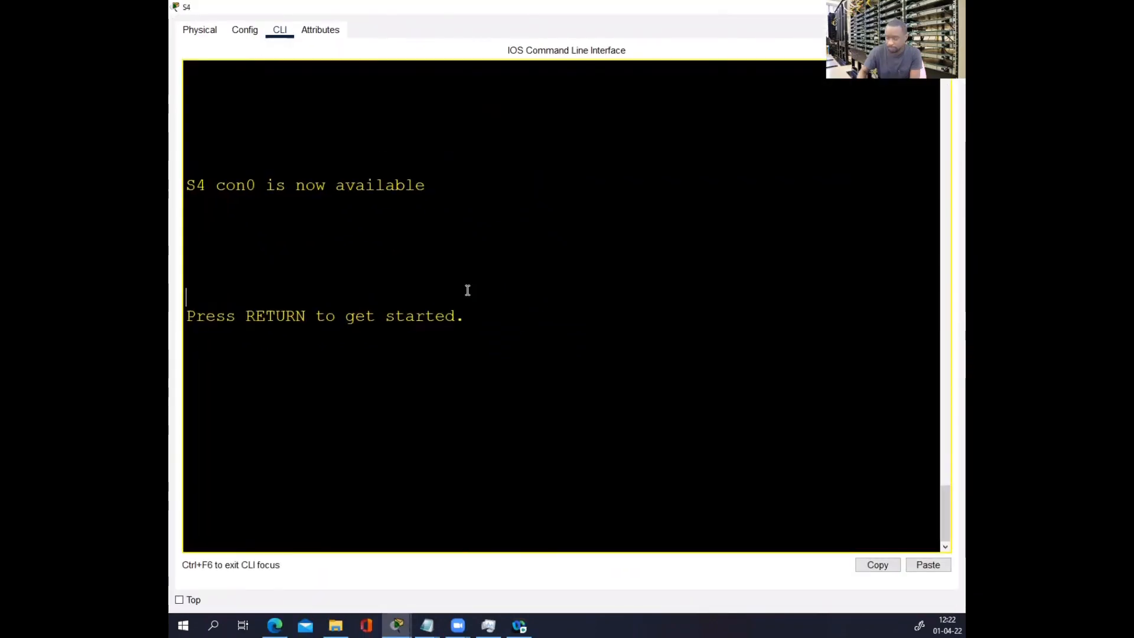
{"action": "key", "text": "Return"}
{"action": "key", "text": "Return"}
{"action": "key", "text": "Return"}
{"action": "key", "text": "Return"}
{"action": "type", "text": "en"}
{"action": "key", "text": "Return"}
- Display S4's EtherChannel summary with "sh etherchannel summary" to compare its port-channels with S3's
{"action": "type", "text": "sh"}
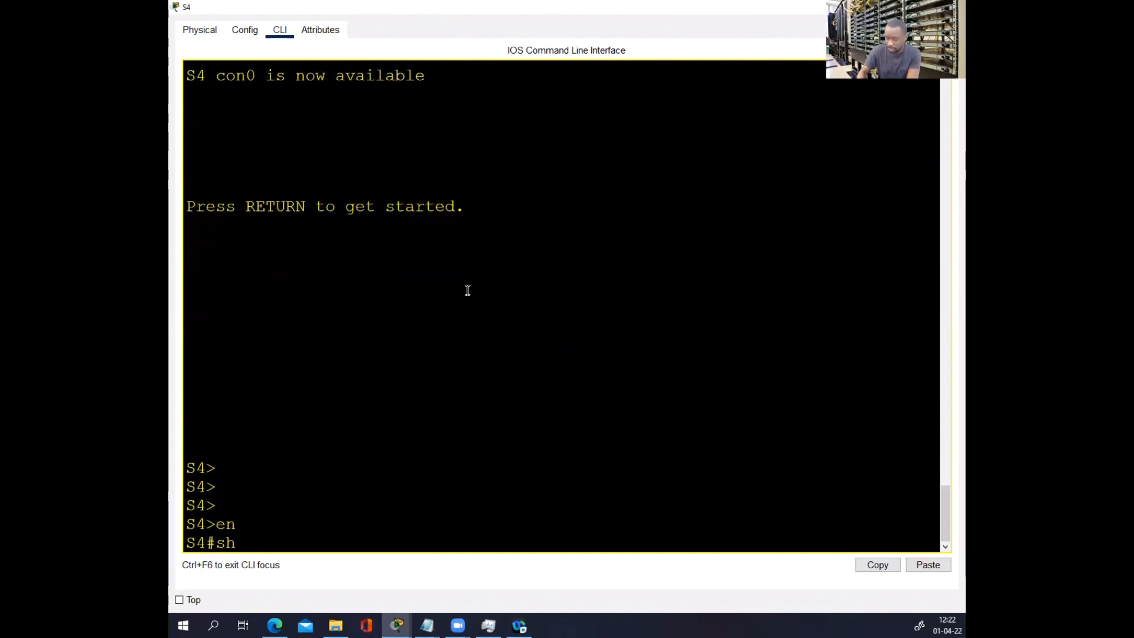
{"action": "type", "text": "b ethe"}
{"action": "key", "text": "Tab"}
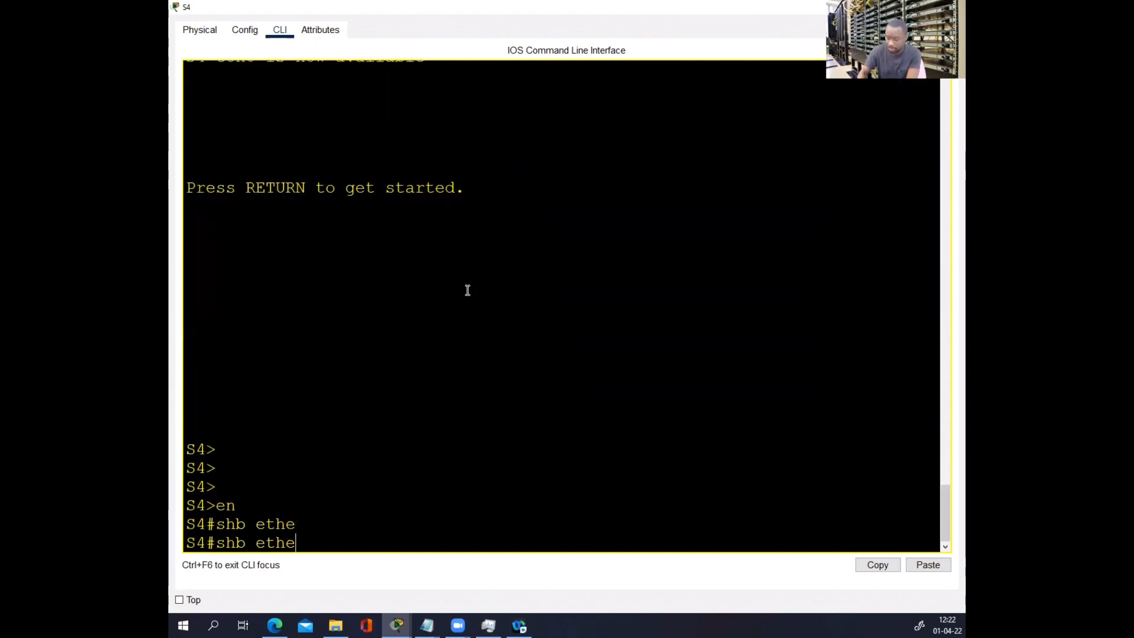
{"action": "type", "text": "r"}
{"action": "key", "text": "Tab"}
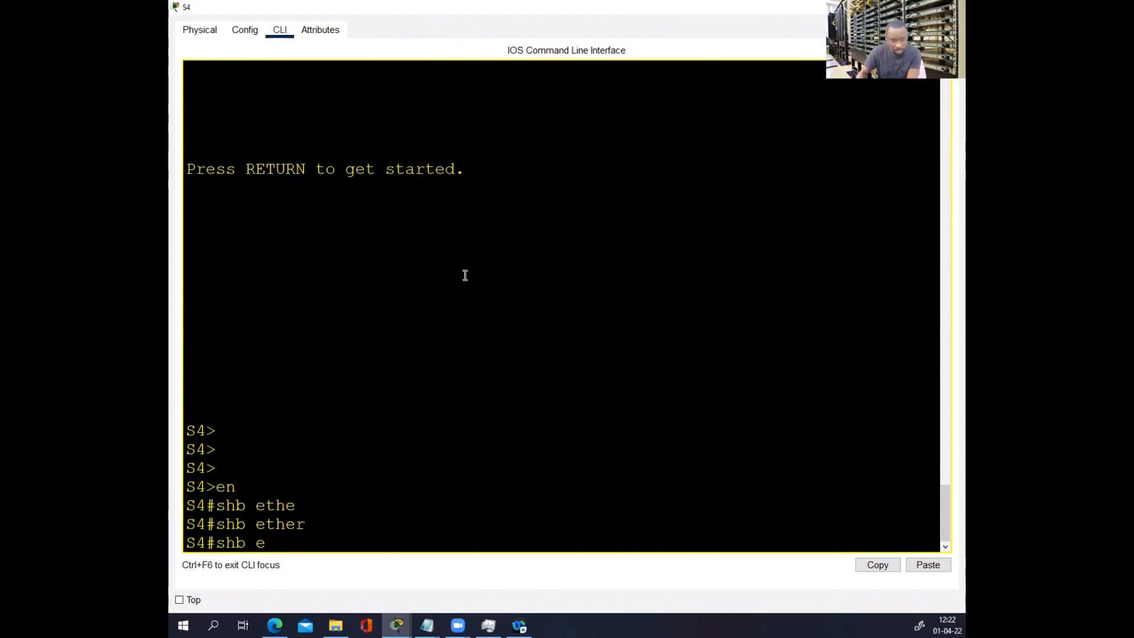
{"action": "key", "text": "BackSpace"}
{"action": "key", "text": "BackSpace"}
{"action": "key", "text": "BackSpace"}
{"action": "type", "text": "ether"}
{"action": "key", "text": "Tab"}
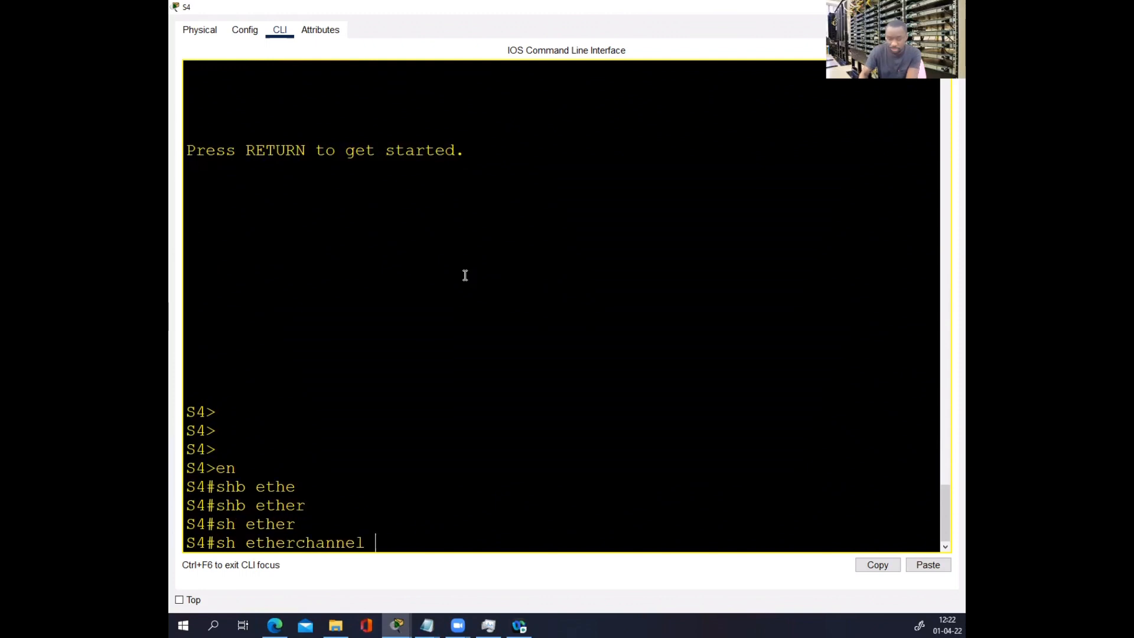
{"action": "type", "text": "su"}
{"action": "key", "text": "Tab"}
{"action": "key", "text": "Return"}
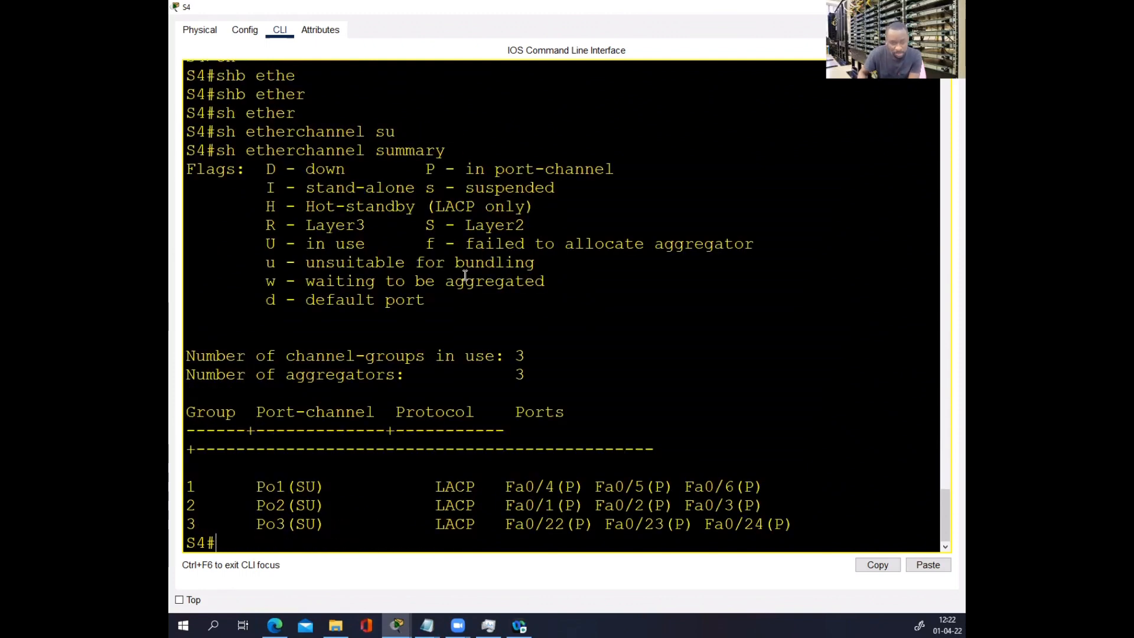
- List S4's trunk interfaces and allowed VLANs with "sh int trunk", and close S4's window
{"action": "type", "text": "sh i"}
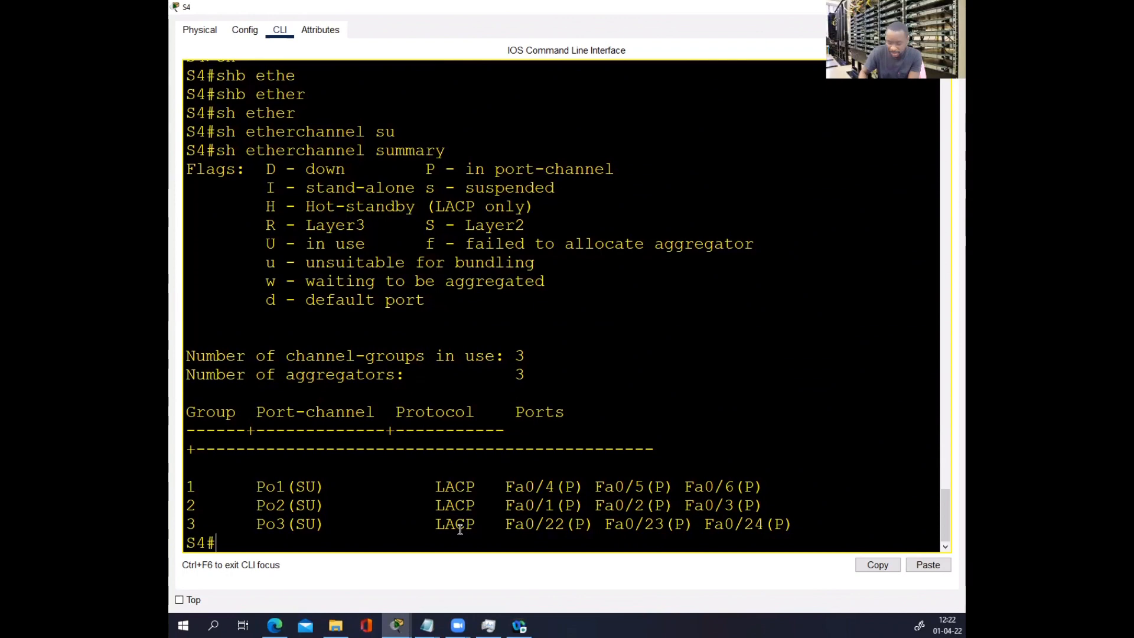
{"action": "type", "text": "nt tr"}
{"action": "key", "text": "Tab"}
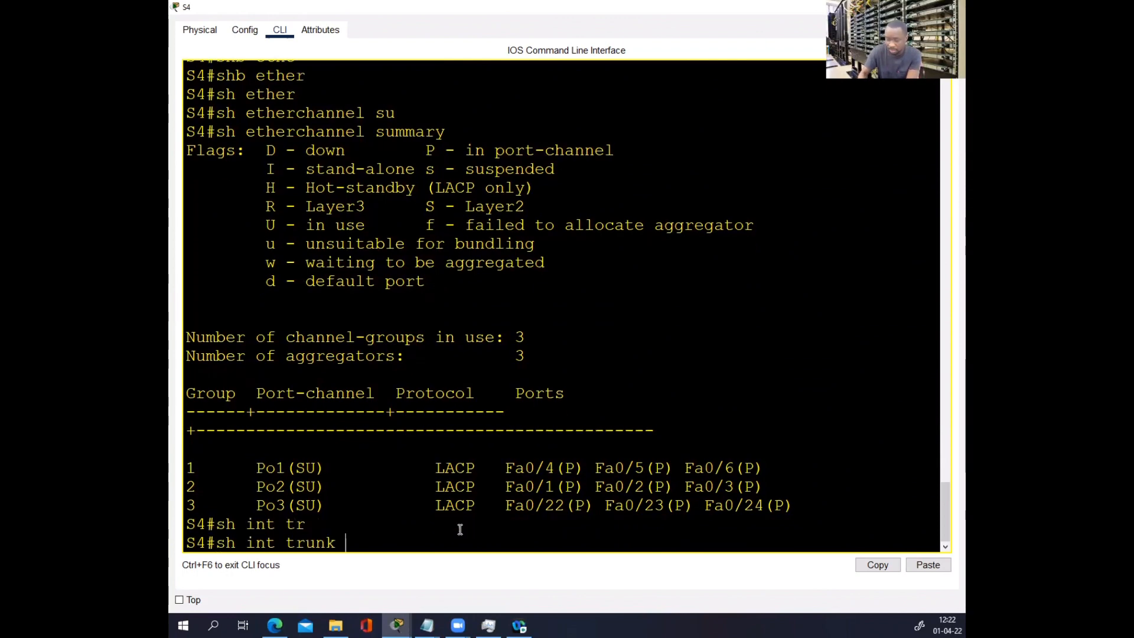
{"action": "key", "text": "Return"}
{"action": "key", "text": "space"}
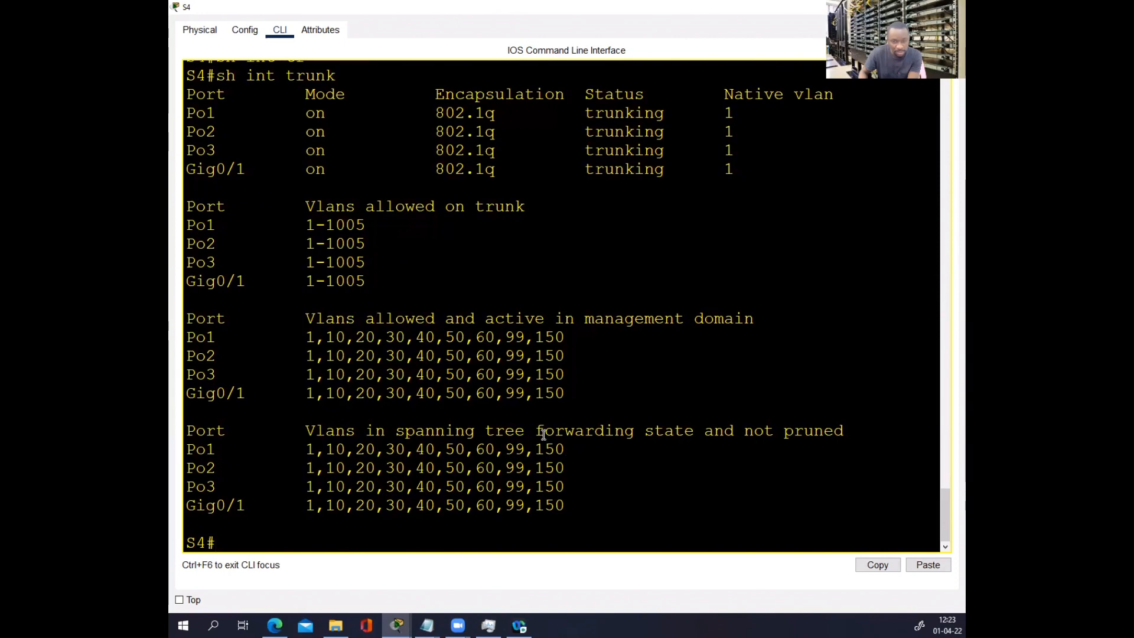
{"action": "key", "text": "alt+F4"}
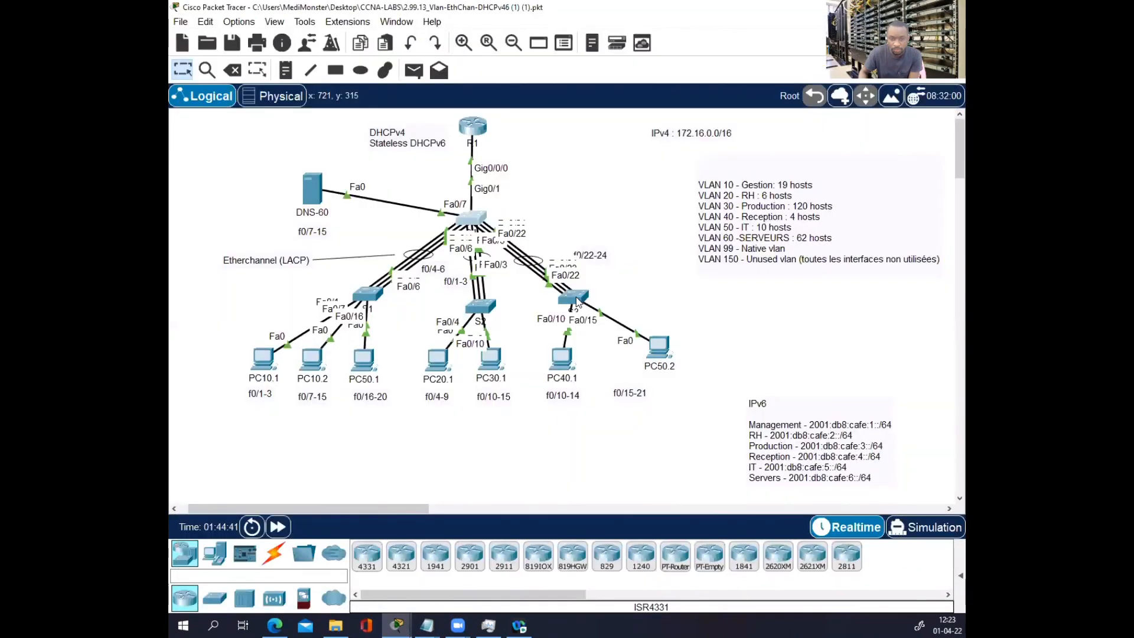
- Reopen S3's command line and repeat the "sh int trunk" query there
{"action": "left_click", "coordinate": [577, 300]}
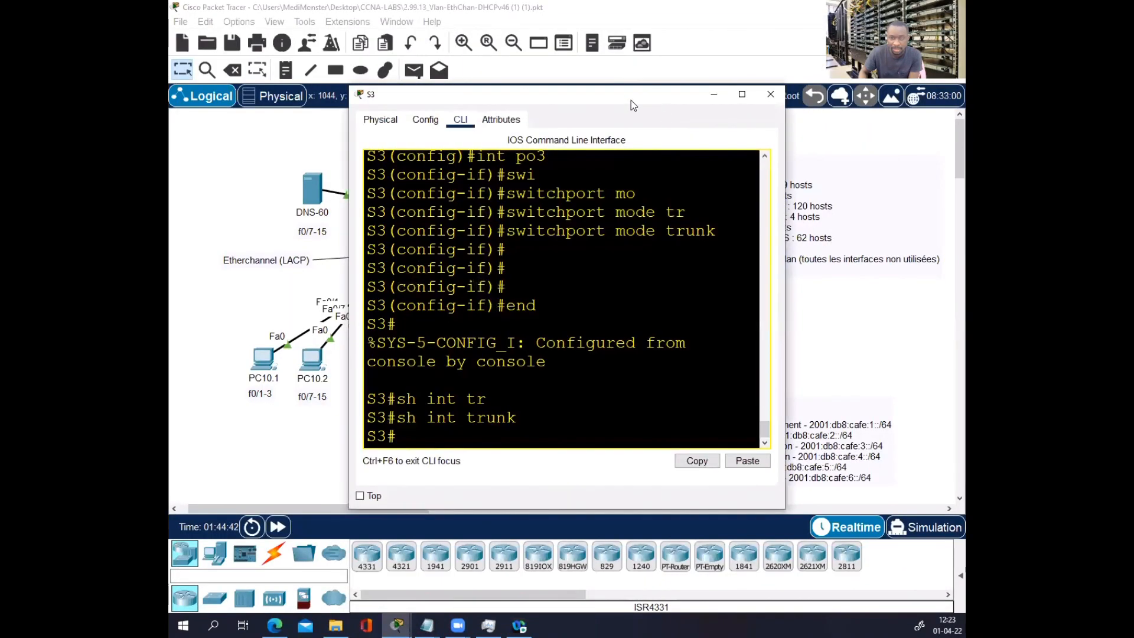
{"action": "double_click", "coordinate": [630, 101]}
{"action": "key", "text": "Up"}
{"action": "key", "text": "Return"}
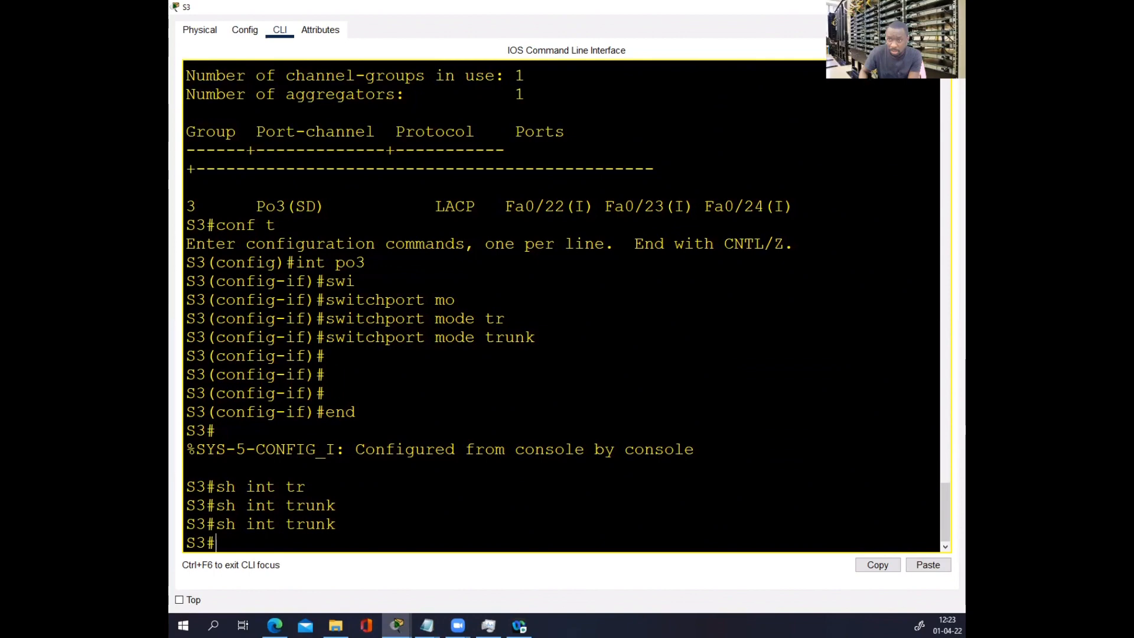
{"action": "left_click", "coordinate": [922, 8]}
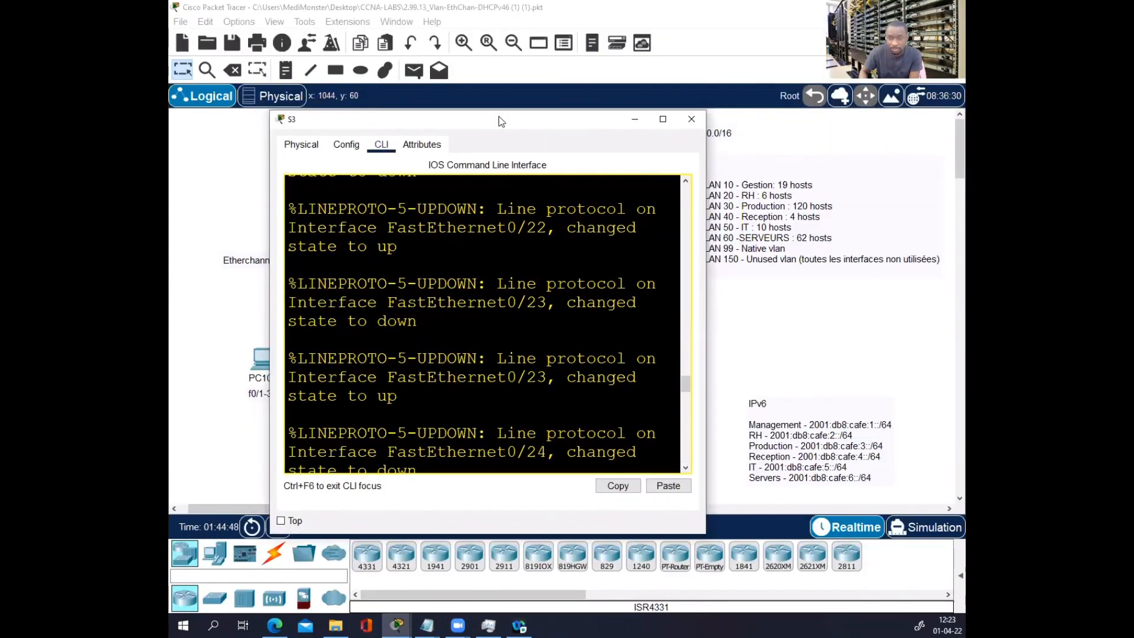
{"action": "left_click_drag", "start_coordinate": [501, 122], "coordinate": [401, 121]}
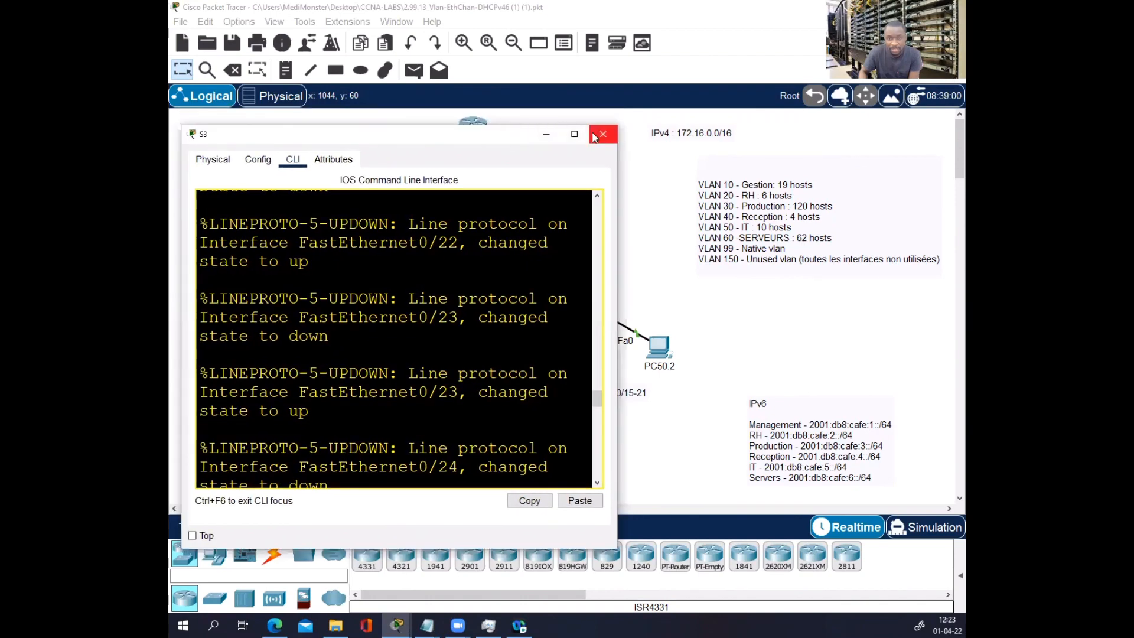
{"action": "left_click", "coordinate": [561, 118]}
- Enter global configuration mode on S3 and open interface range fa0/22-24
{"action": "type", "text": "conf t"}
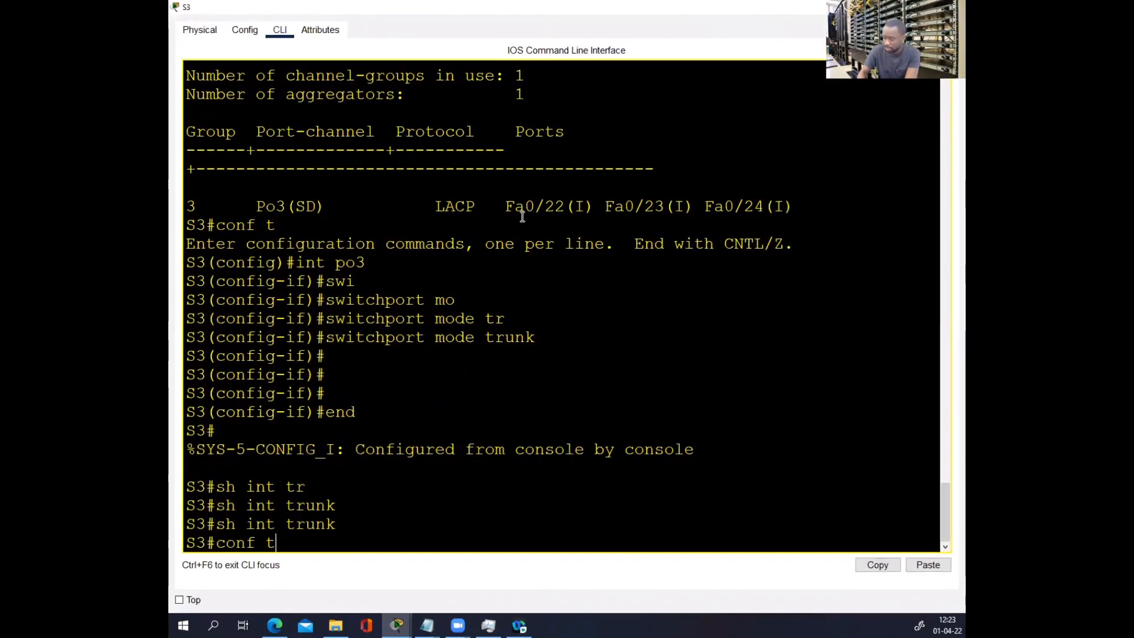
{"action": "key", "text": "Return"}
{"action": "type", "text": "ig)#int ra "}
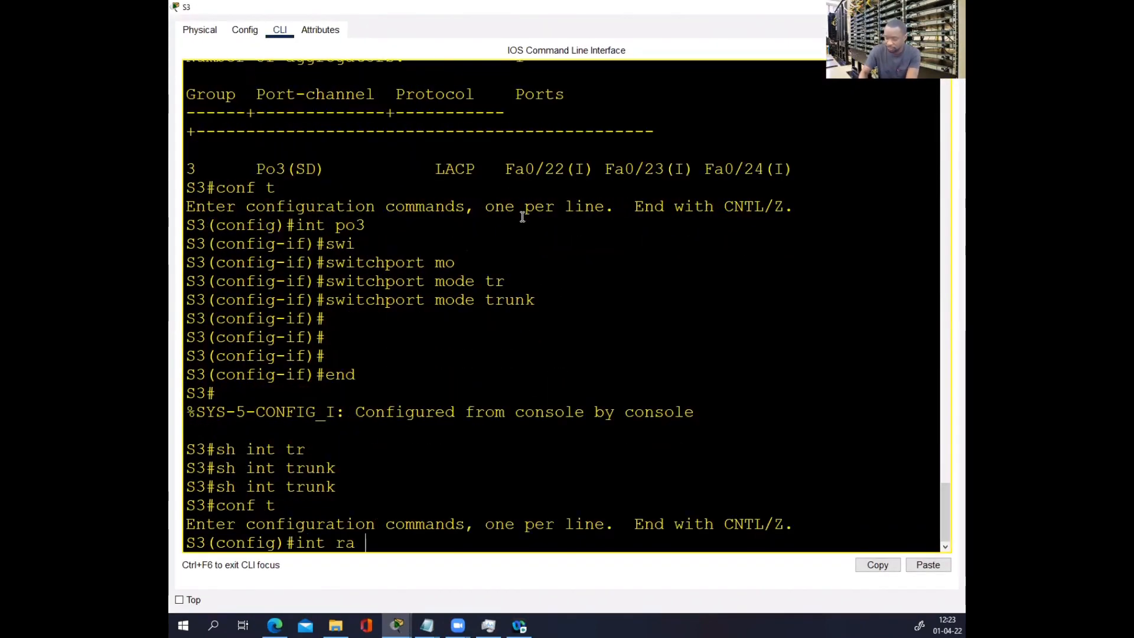
{"action": "type", "text": "fa0/"}
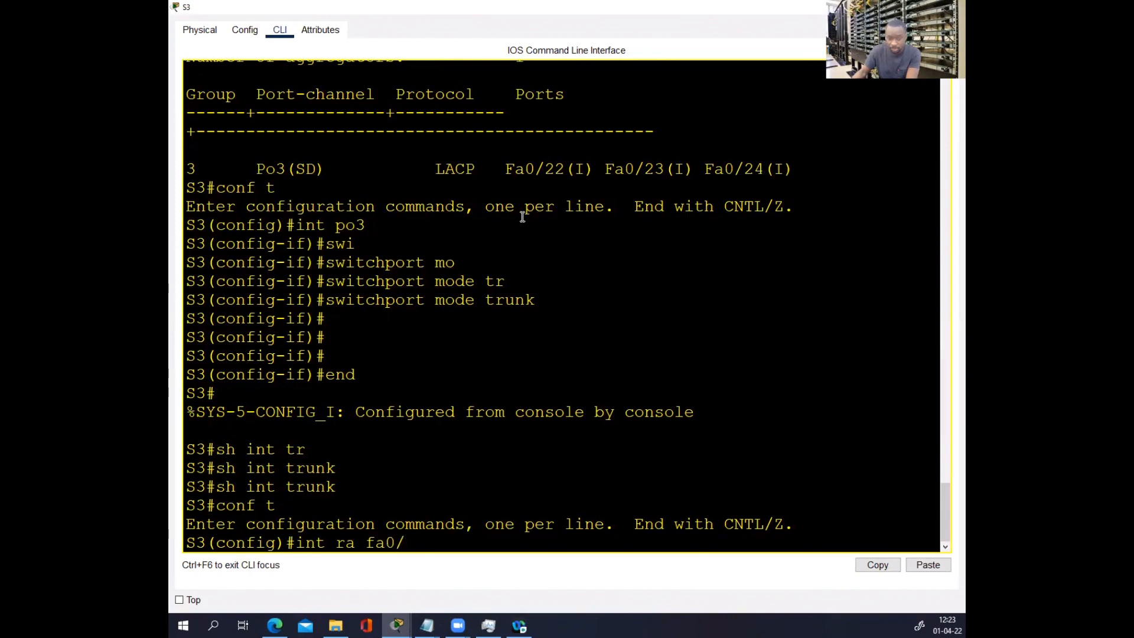
{"action": "type", "text": "22-24"}
{"action": "key", "text": "Return"}
- Shut down the selected uplink port range on S3 with "shutdown"
{"action": "type", "text": "sh"}
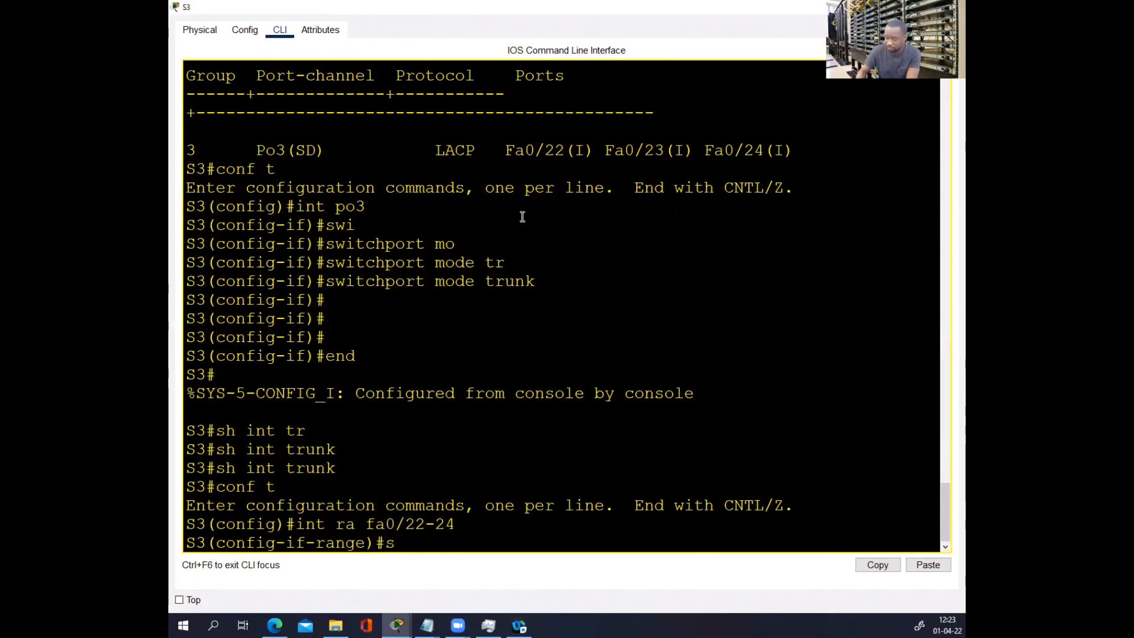
{"action": "key", "text": "Tab"}
{"action": "key", "text": "Return"}
{"action": "key", "text": "Return"}
{"action": "key", "text": "Return"}
{"action": "key", "text": "Return"}
{"action": "key", "text": "Return"}
{"action": "key", "text": "Return"}
{"action": "key", "text": "Return"}
{"action": "key", "text": "Return"}
{"action": "key", "text": "Return"}
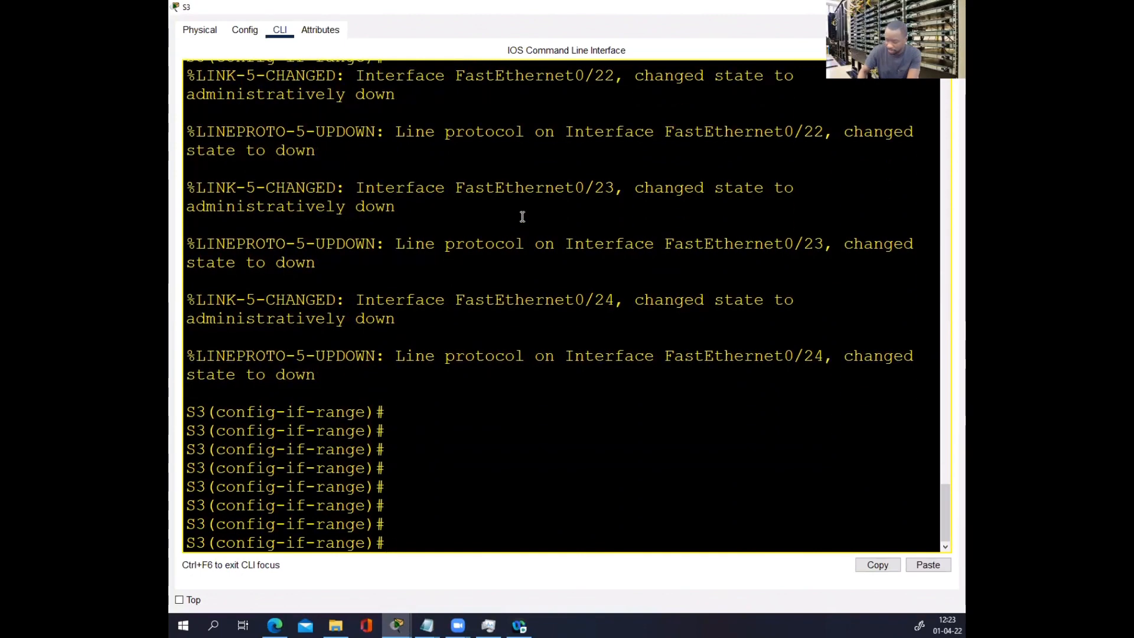
- Re-enable S3's uplink ports fa0/22-24 with "no shutdown" and return the switch to privileged mode
{"action": "type", "text": "no sh"}
{"action": "key", "text": "Tab"}
{"action": "key", "text": "Return"}
{"action": "key", "text": "Return"}
{"action": "key", "text": "Return"}
{"action": "key", "text": "Return"}
{"action": "key", "text": "Return"}
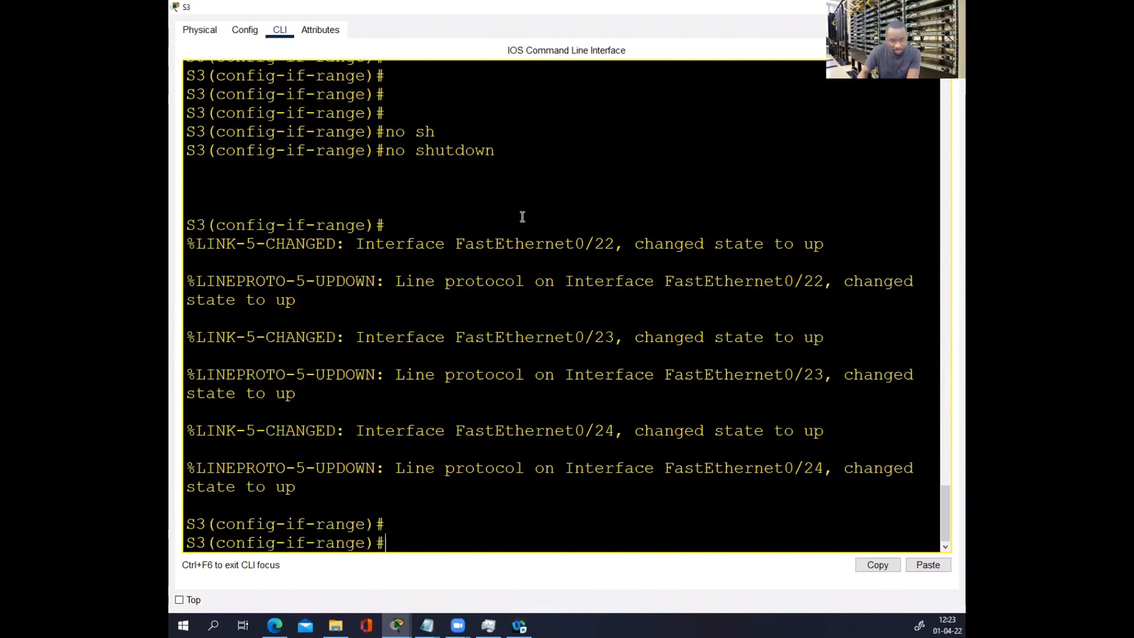
{"action": "type", "text": "end"}
{"action": "key", "text": "Return"}
{"action": "key", "text": "Return"}
{"action": "key", "text": "Return"}
{"action": "key", "text": "Return"}
{"action": "key", "text": "Return"}
{"action": "key", "text": "Return"}
{"action": "key", "text": "Return"}
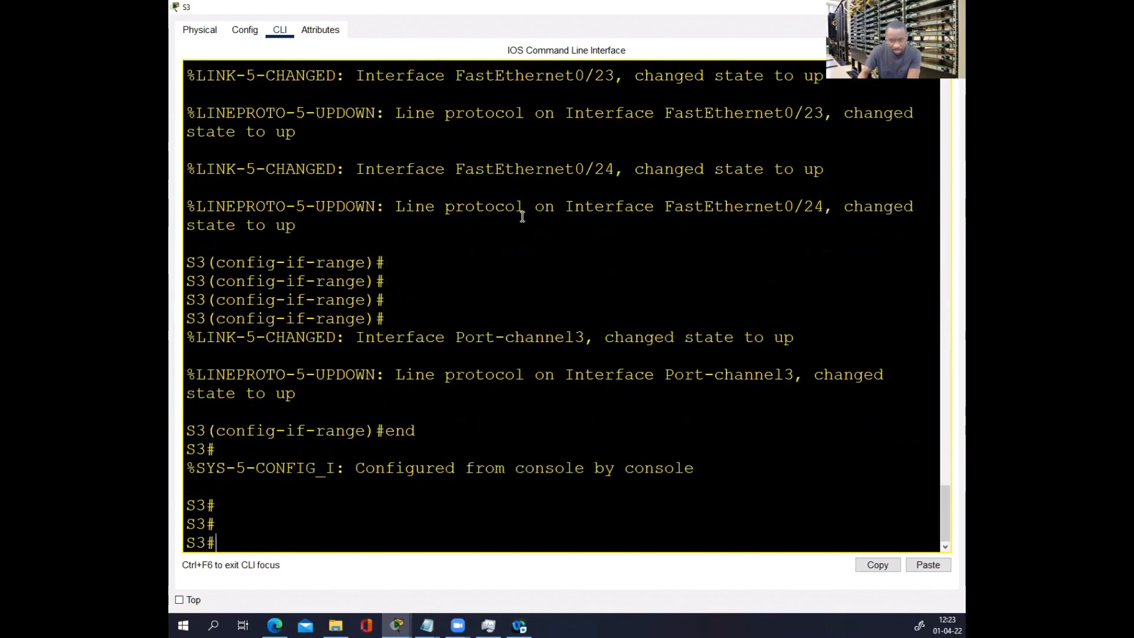
- Query the trunk interfaces on S3 with "sh int trunk"
{"action": "key", "text": "Return"}
{"action": "type", "text": "sh in"}
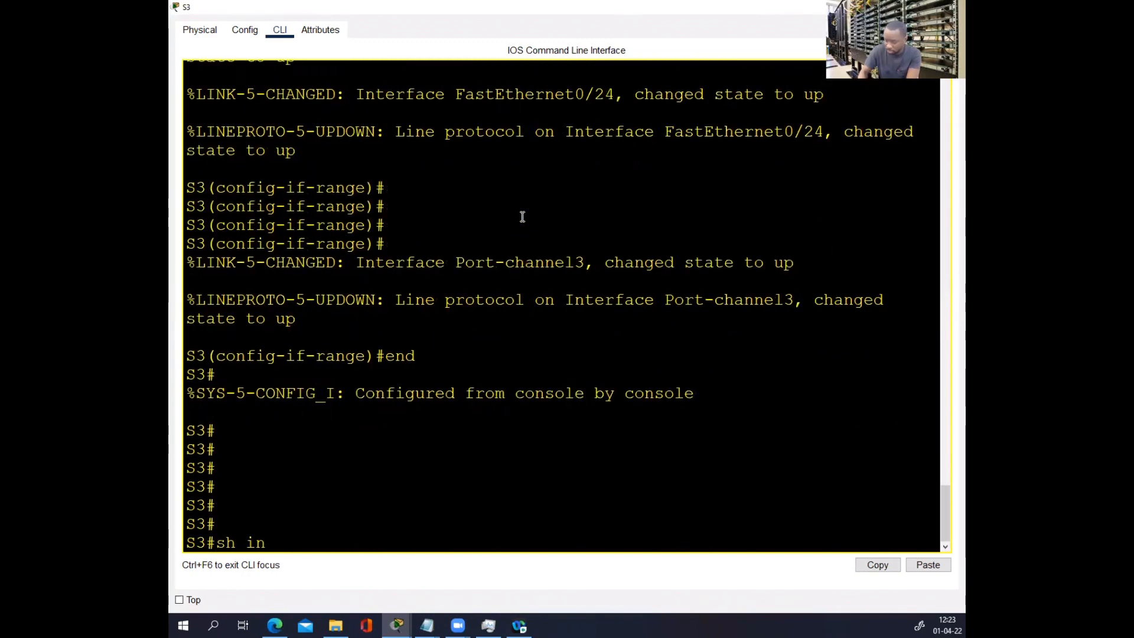
{"action": "type", "text": "t tr"}
{"action": "key", "text": "Tab"}
{"action": "key", "text": "Return"}
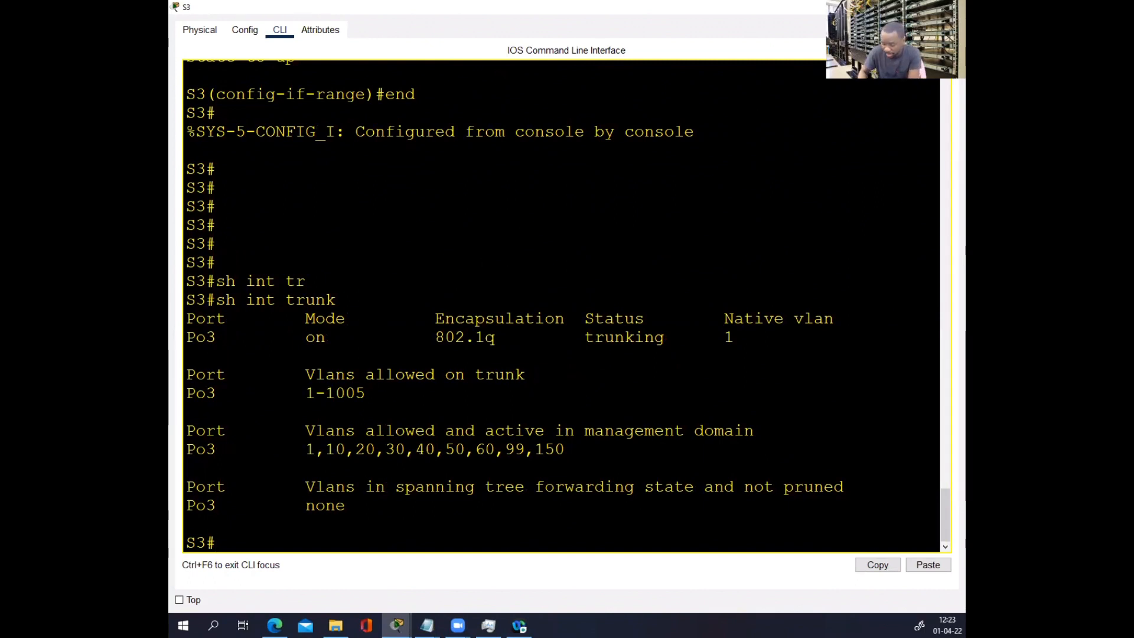
- Save S3's running configuration with "wr" and rerun "sh int trunk" to review the Po3 entry
{"action": "type", "text": "wr"}
{"action": "key", "text": "Return"}
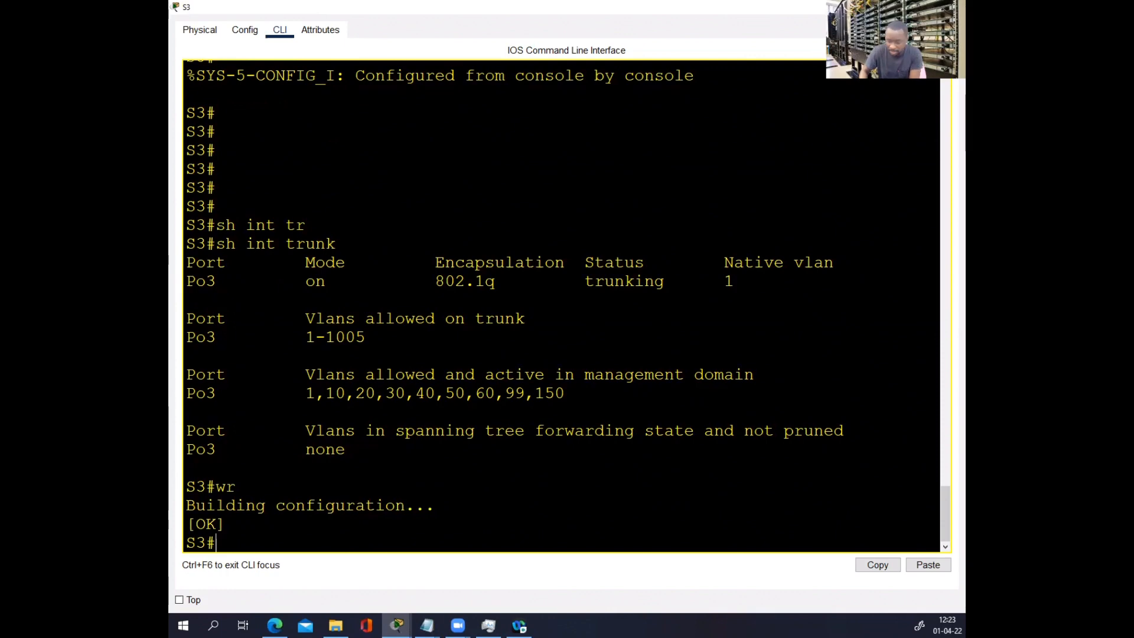
{"action": "type", "text": "sh int tr"}
{"action": "key", "text": "Tab"}
{"action": "key", "text": "Return"}
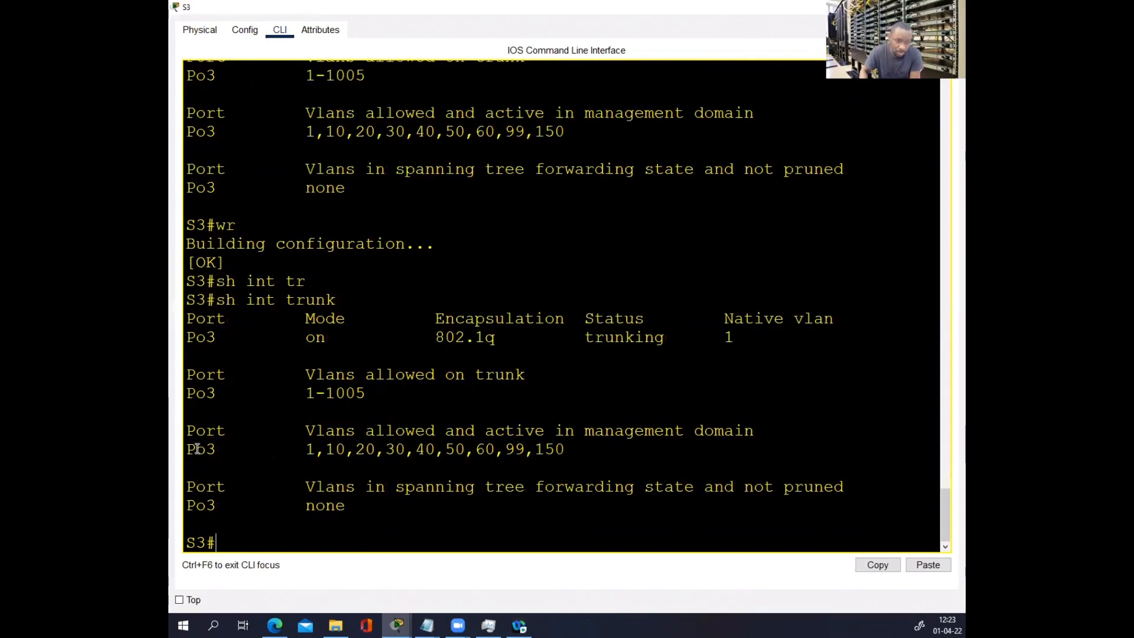
{"action": "left_click_drag", "start_coordinate": [187, 448], "coordinate": [234, 449]}
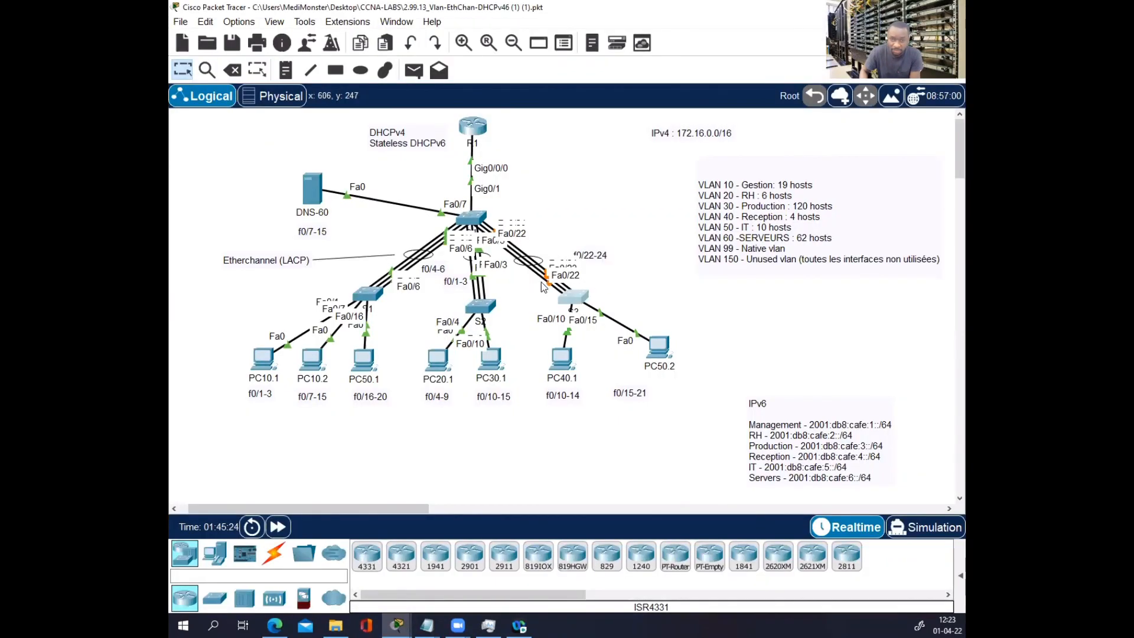
- Check the DHCP-assigned IPv4 settings in PC10.1's IP configuration
{"action": "left_click", "coordinate": [263, 358]}
{"action": "left_click", "coordinate": [406, 167]}
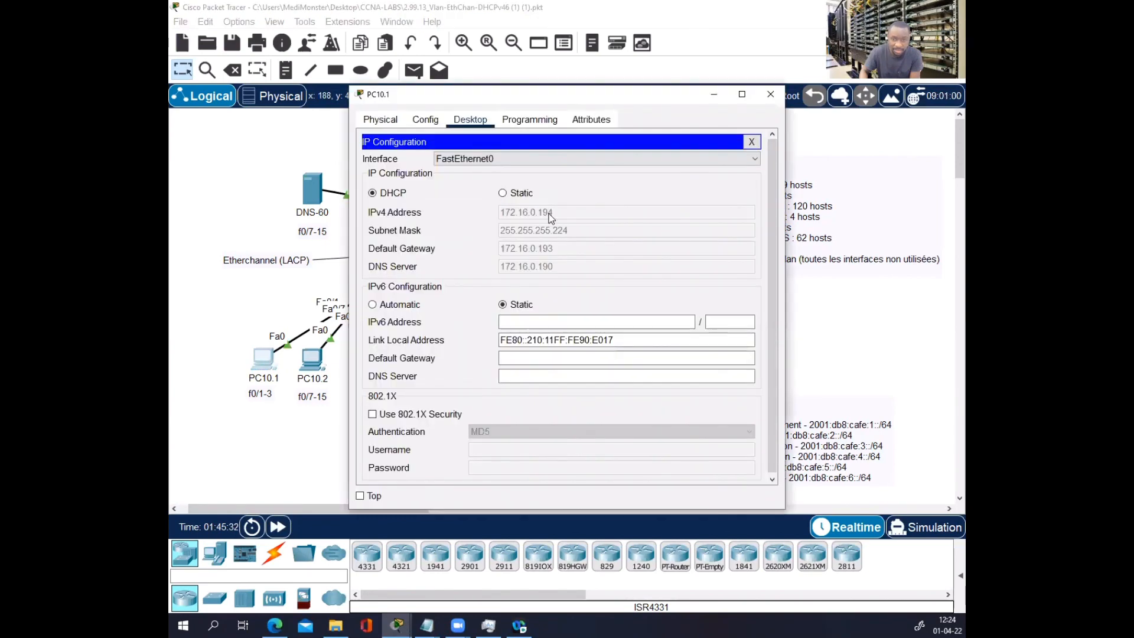
{"action": "left_click_drag", "start_coordinate": [649, 102], "coordinate": [541, 201]}
{"action": "left_click", "coordinate": [662, 192]}
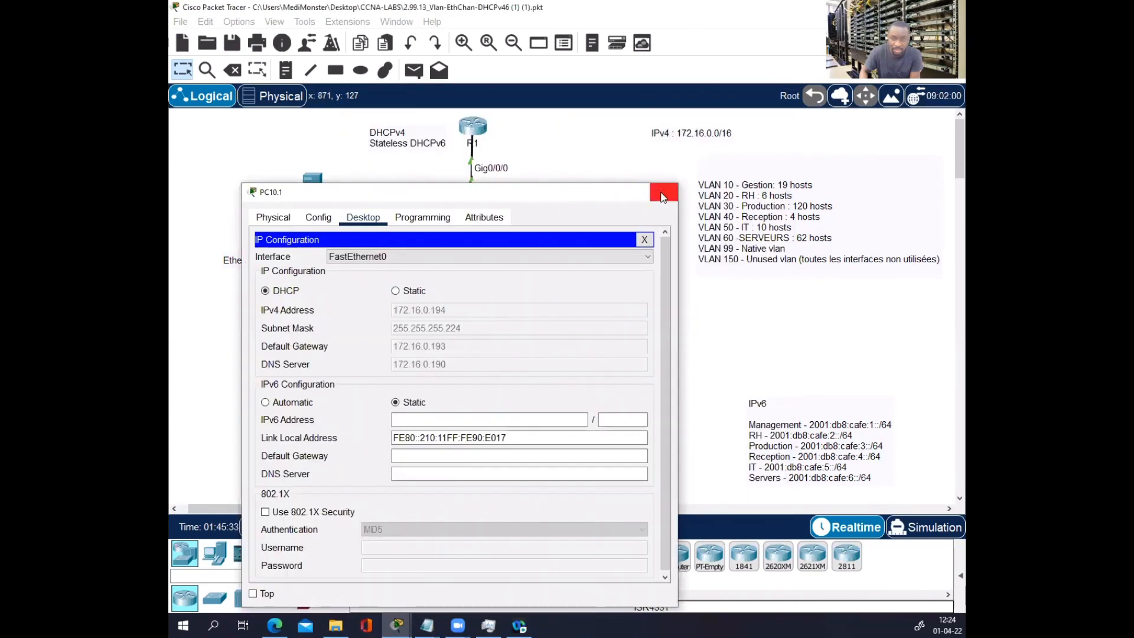
- Look up PC10.2's IPv4 address in its IP configuration and close its window
{"action": "left_click", "coordinate": [319, 363]}
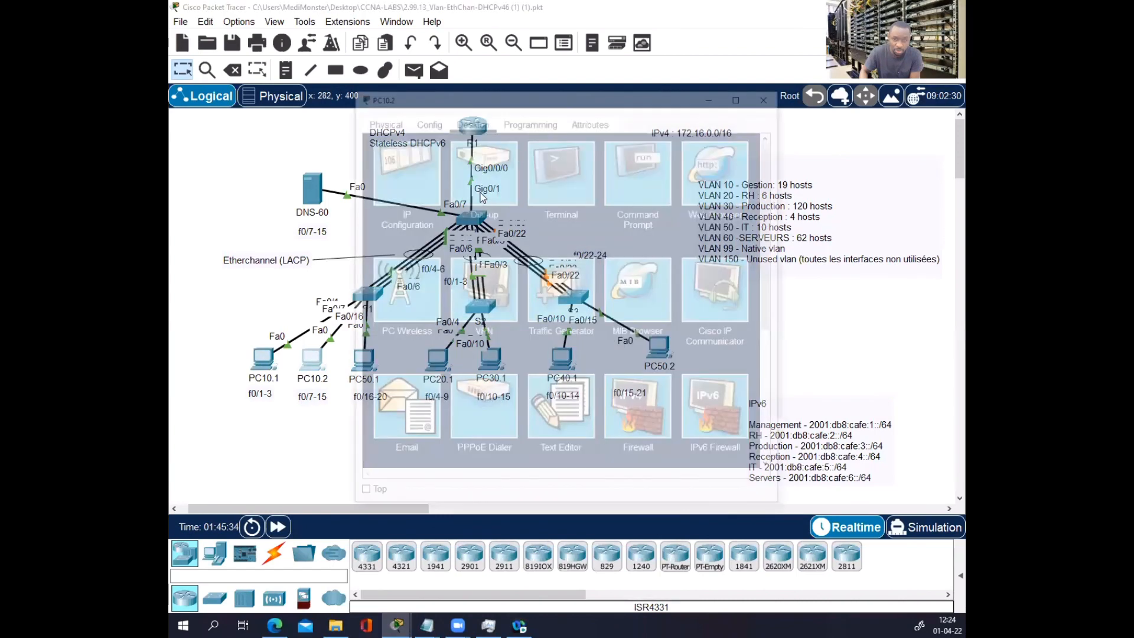
{"action": "left_click", "coordinate": [414, 177]}
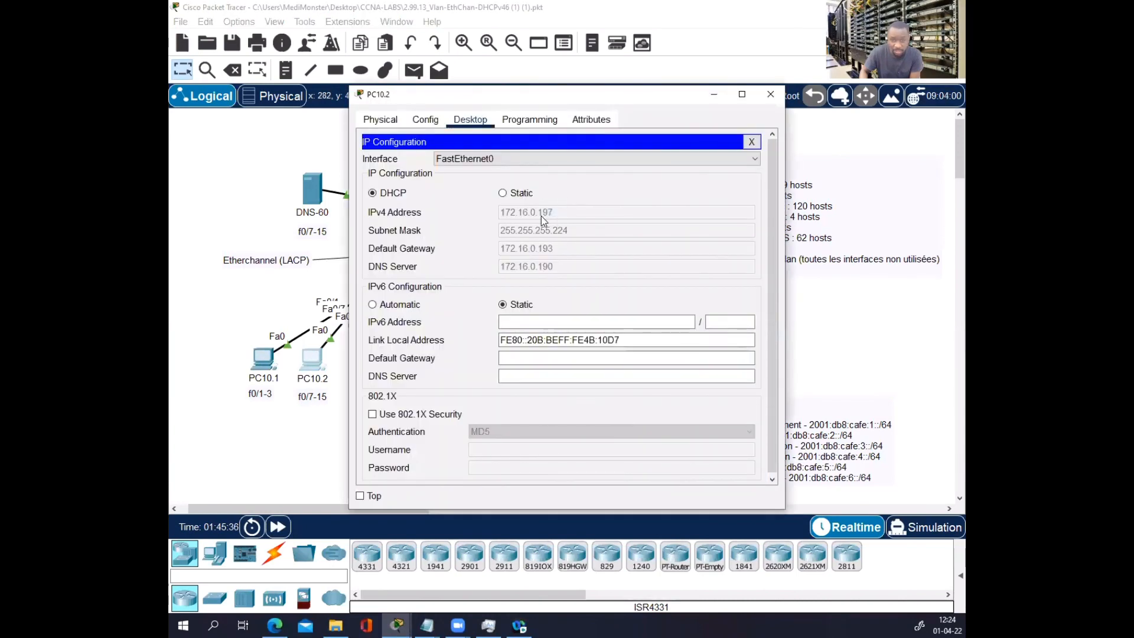
{"action": "left_click_drag", "start_coordinate": [683, 96], "coordinate": [648, 146]}
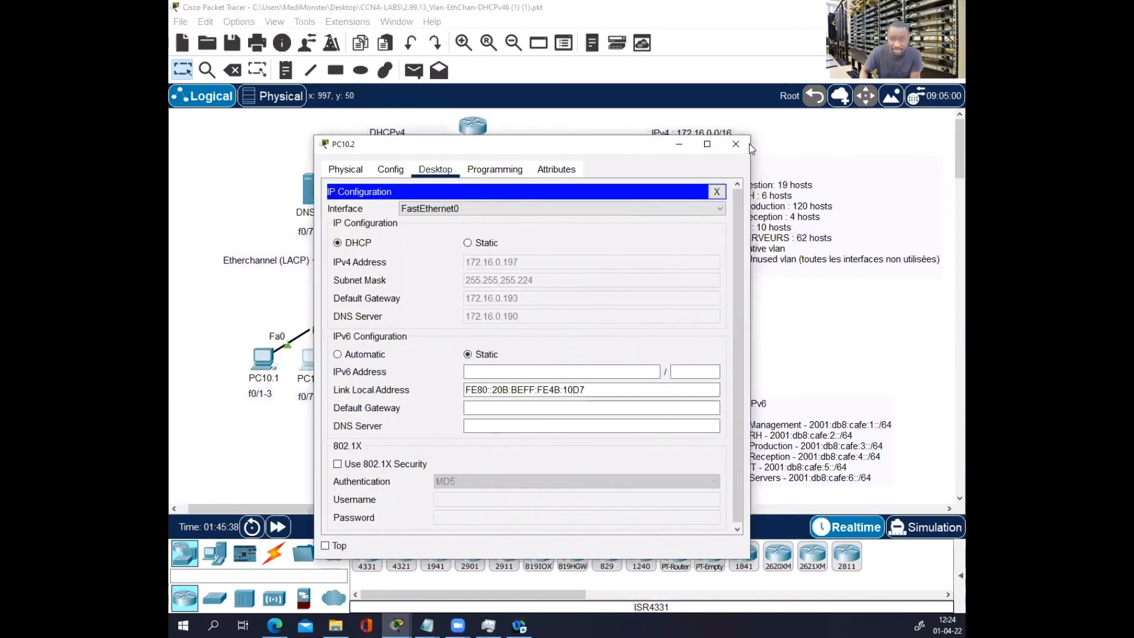
{"action": "left_click", "coordinate": [735, 144]}
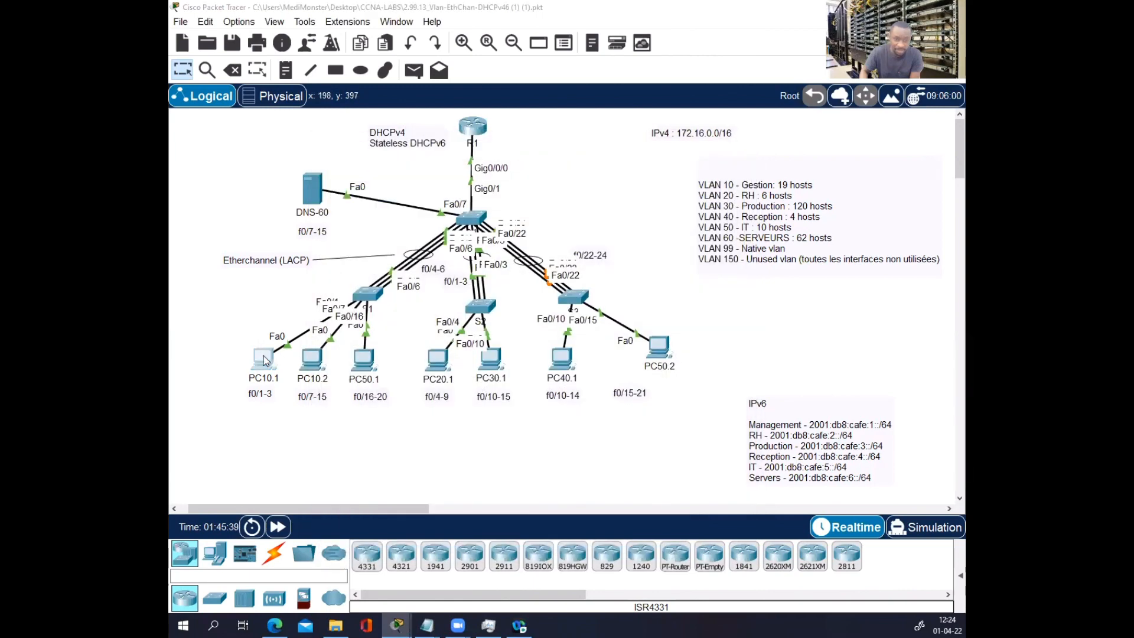
- Ping PC10.2 at 172.16.0.197 from PC10.1's command prompt, then return to the topology
{"action": "left_click", "coordinate": [264, 360]}
{"action": "left_click", "coordinate": [633, 158]}
{"action": "type", "text": "p"}
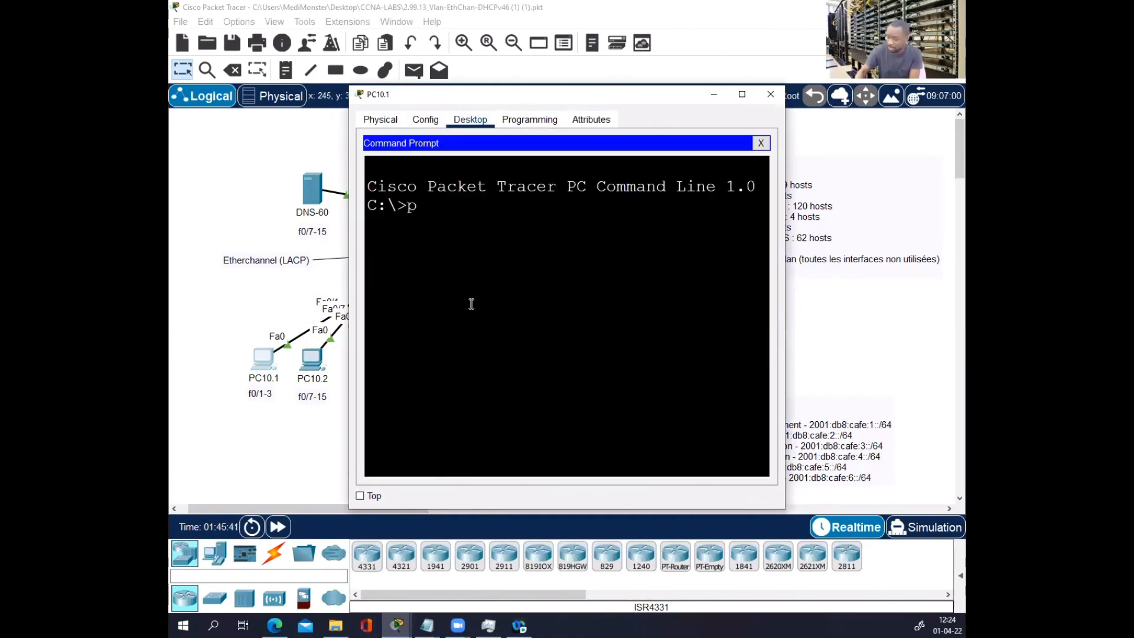
{"action": "type", "text": "ing 172"}
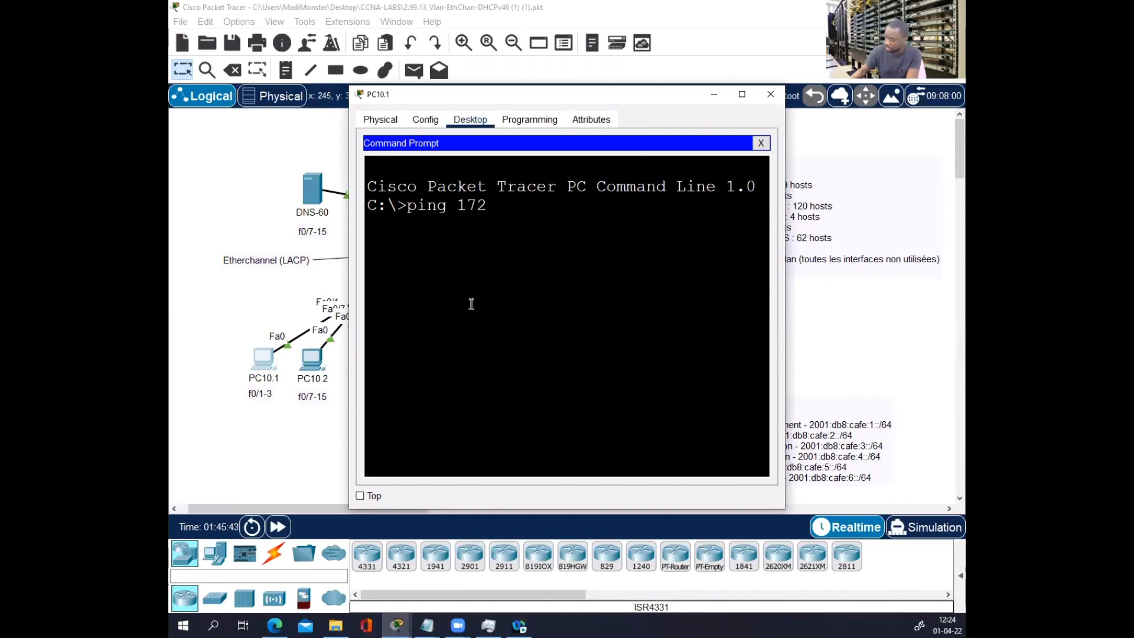
{"action": "type", "text": ".16.0.197"}
{"action": "key", "text": "Return"}
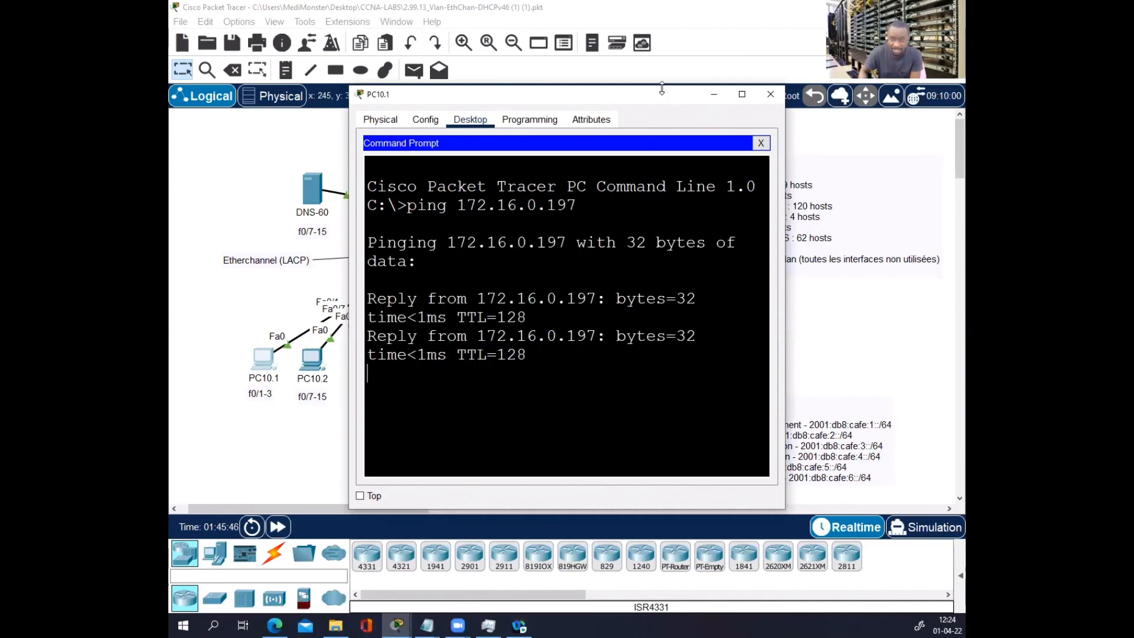
{"action": "left_click", "coordinate": [742, 95]}
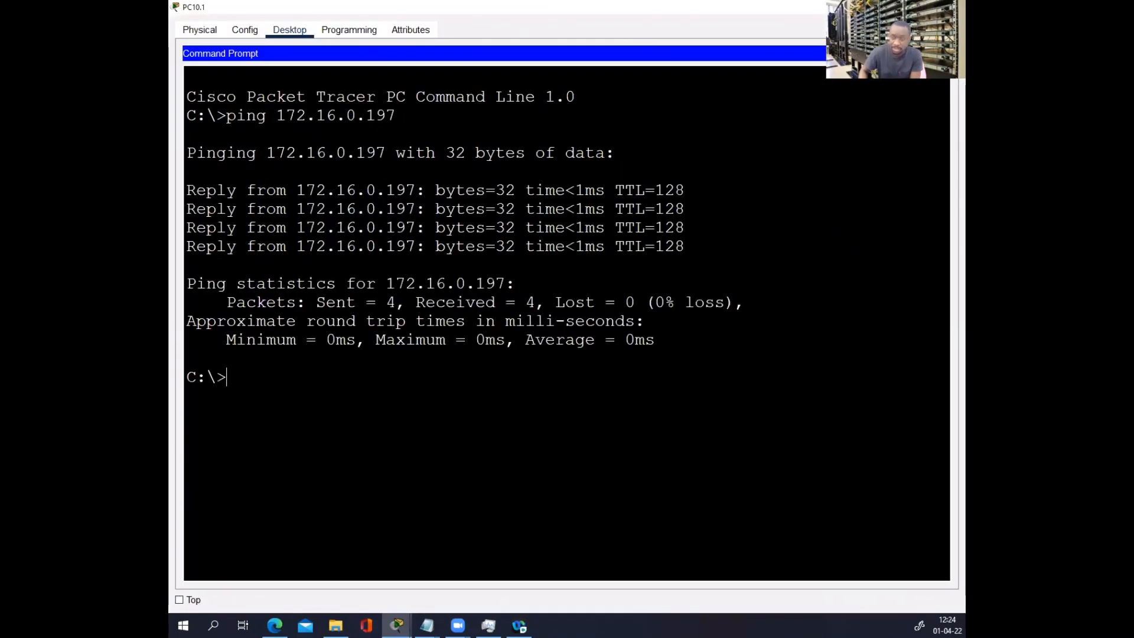
{"action": "key", "text": "alt+Tab"}
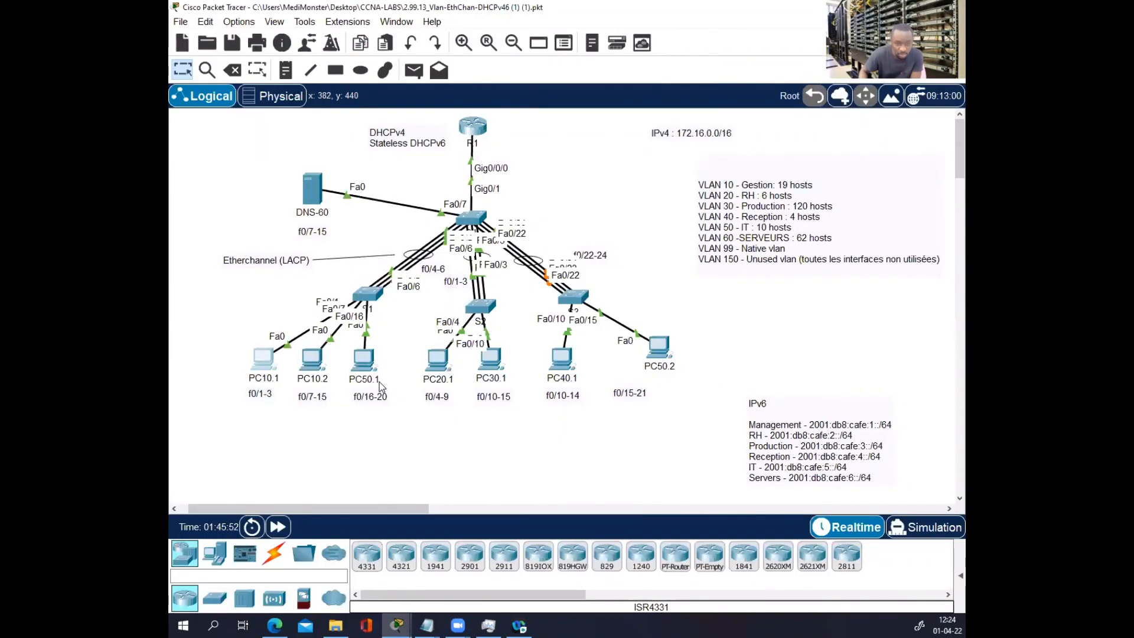
- Look up PC50.1's IPv4 address in its IP configuration and close its window
{"action": "left_click", "coordinate": [364, 361]}
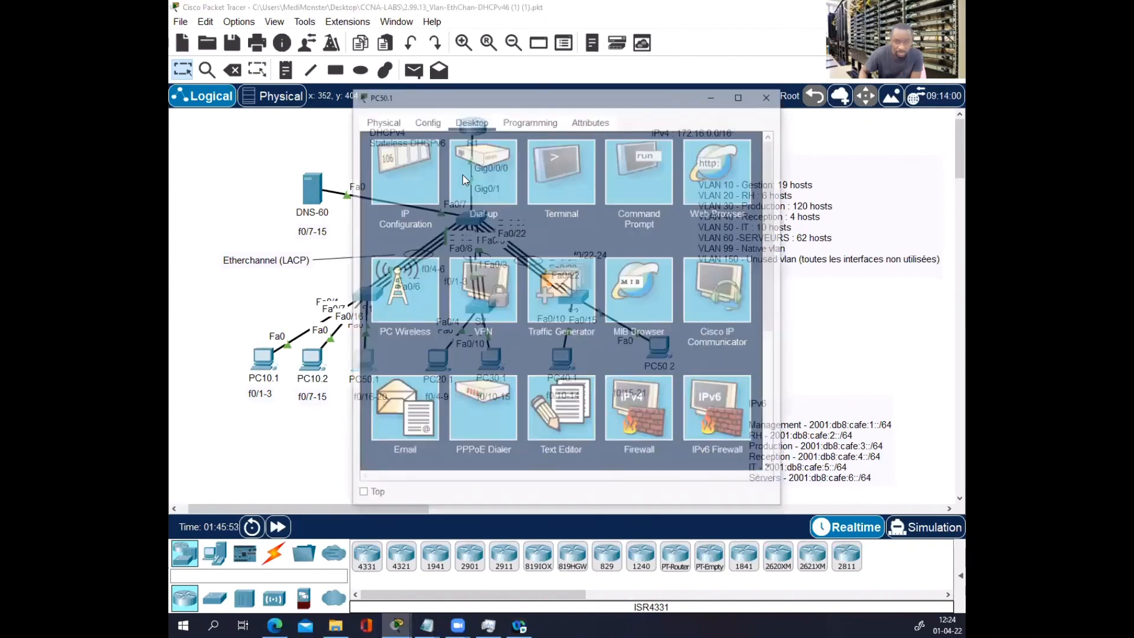
{"action": "left_click", "coordinate": [390, 172]}
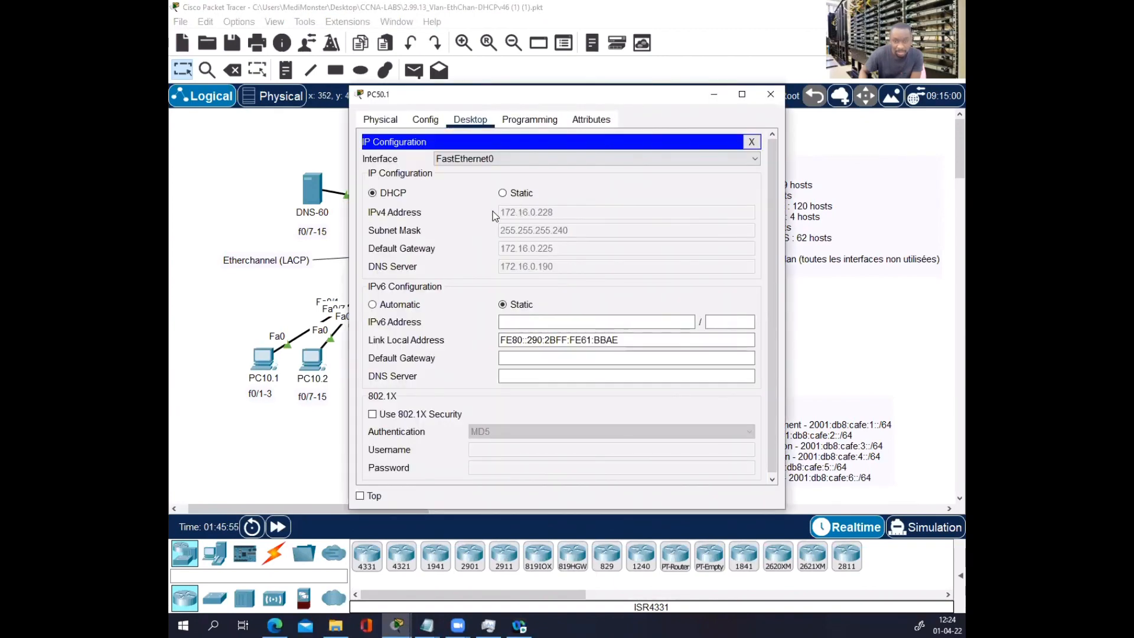
{"action": "left_click_drag", "start_coordinate": [672, 101], "coordinate": [632, 143]}
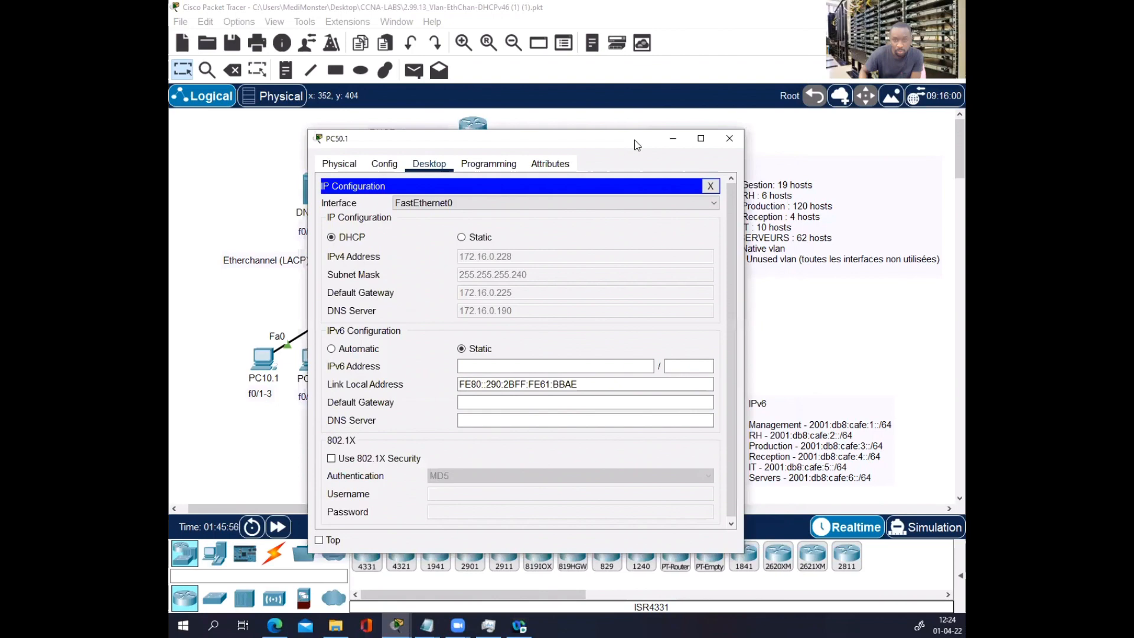
{"action": "left_click", "coordinate": [729, 137]}
- Reopen PC10.1's command prompt and ping PC50.1 at 172.16.0.228 to test inter-VLAN connectivity
{"action": "left_click", "coordinate": [255, 366]}
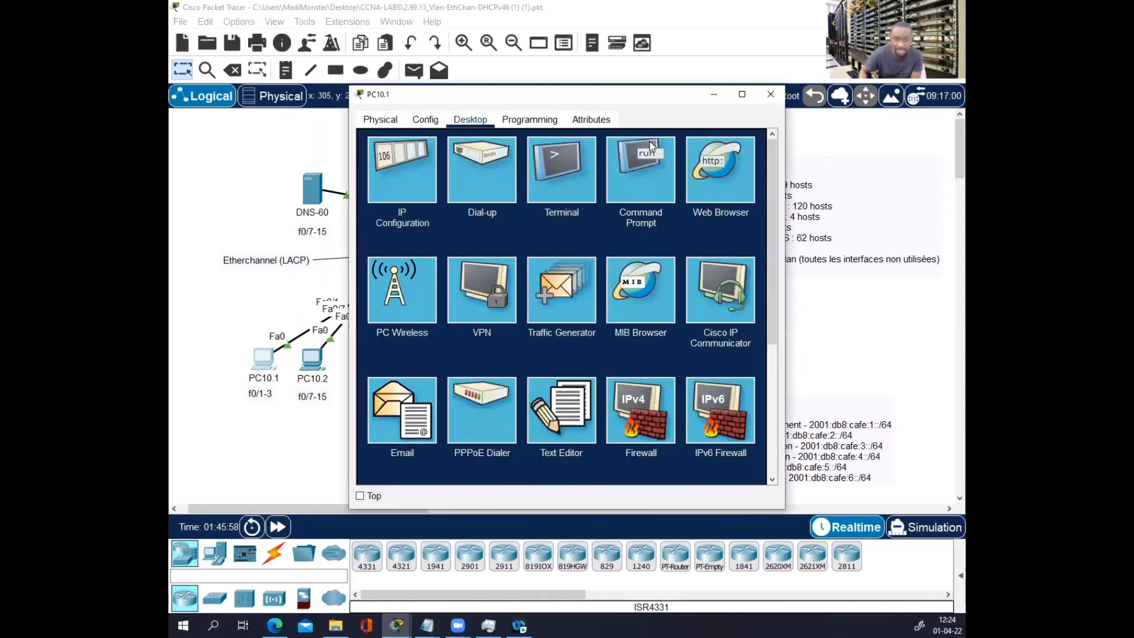
{"action": "left_click", "coordinate": [649, 158]}
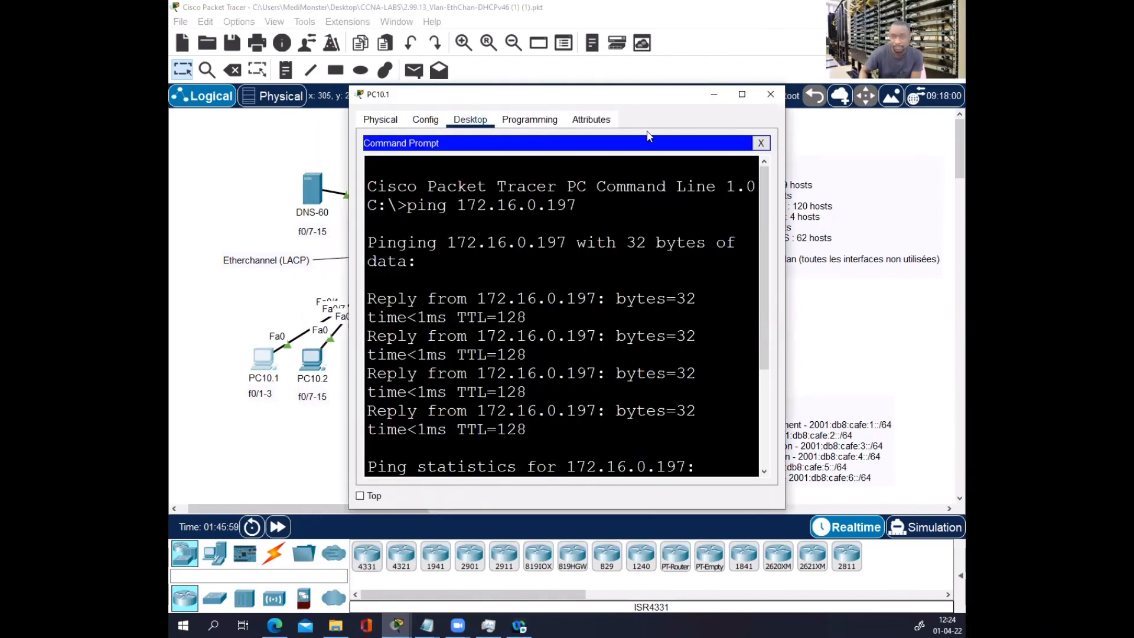
{"action": "left_click", "coordinate": [657, 84]}
{"action": "left_click", "coordinate": [265, 352]}
{"action": "left_click_drag", "start_coordinate": [614, 107], "coordinate": [560, 134]}
{"action": "left_click", "coordinate": [669, 135]}
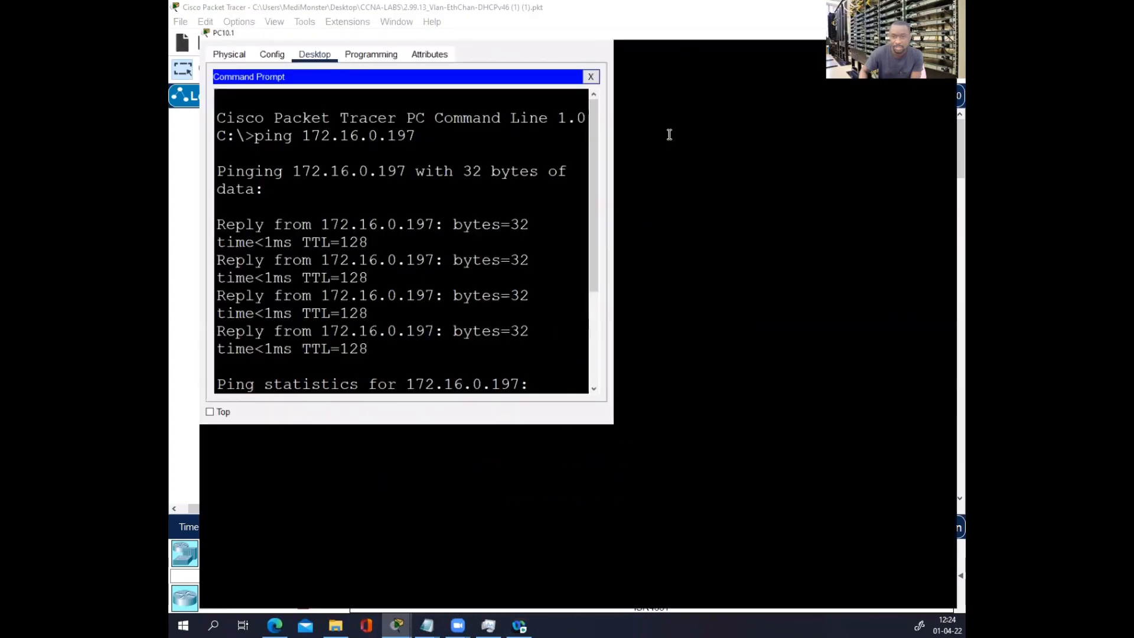
{"action": "left_click", "coordinate": [405, 391]}
{"action": "key", "text": "Return"}
{"action": "key", "text": "Return"}
{"action": "key", "text": "Up"}
{"action": "key", "text": "BackSpace"}
{"action": "key", "text": "BackSpace"}
{"action": "key", "text": "BackSpace"}
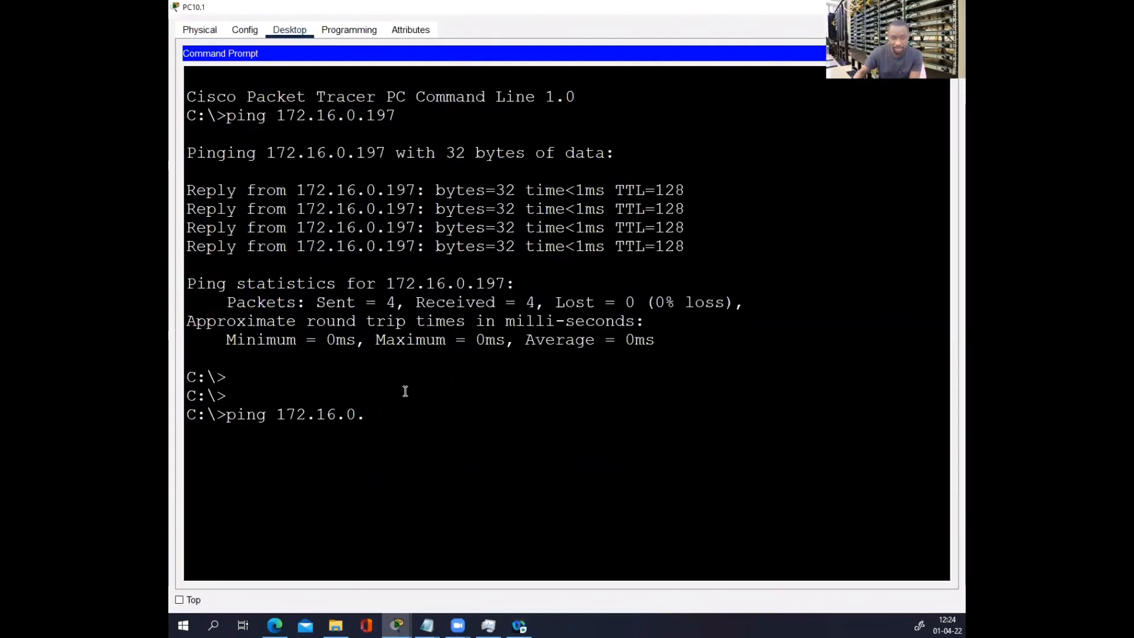
{"action": "key", "text": "Return"}
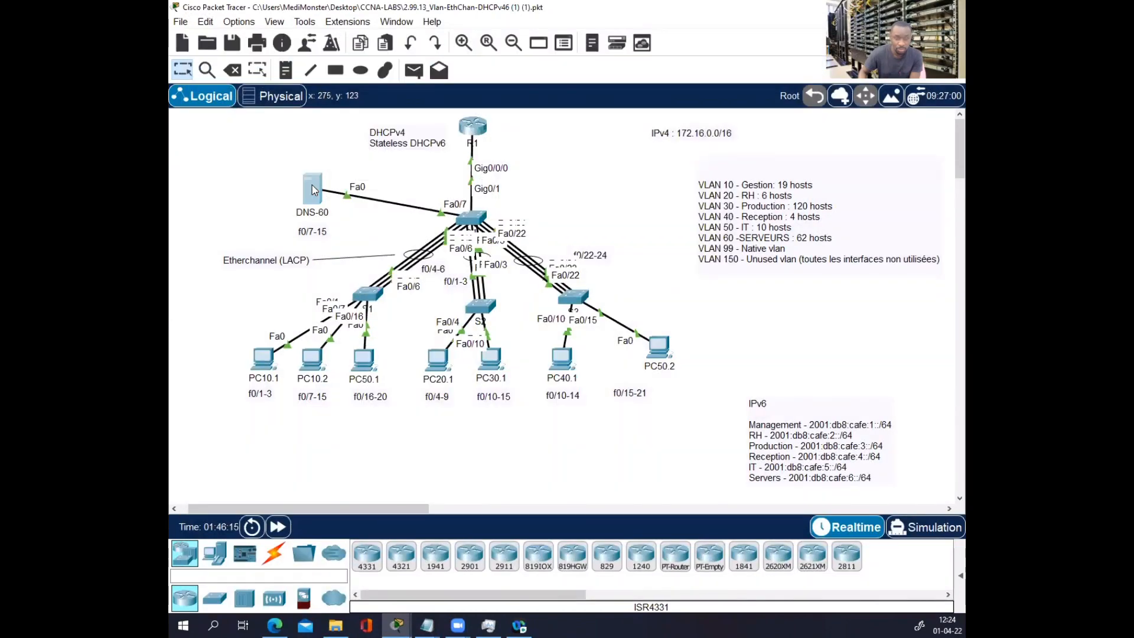
- Copy the static IPv4 address from DNS-60's IP configuration and close the server's window
{"action": "left_click", "coordinate": [311, 186]}
{"action": "left_click", "coordinate": [404, 169]}
{"action": "left_click_drag", "start_coordinate": [557, 196], "coordinate": [494, 198]}
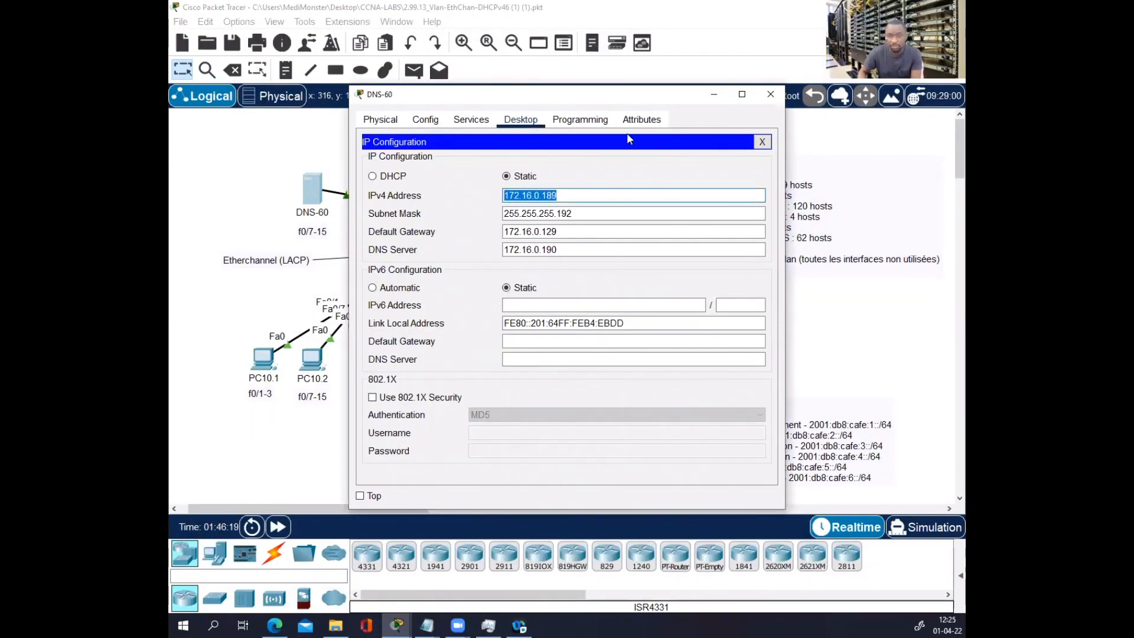
{"action": "left_click_drag", "start_coordinate": [631, 93], "coordinate": [552, 158]}
{"action": "left_click", "coordinate": [676, 158]}
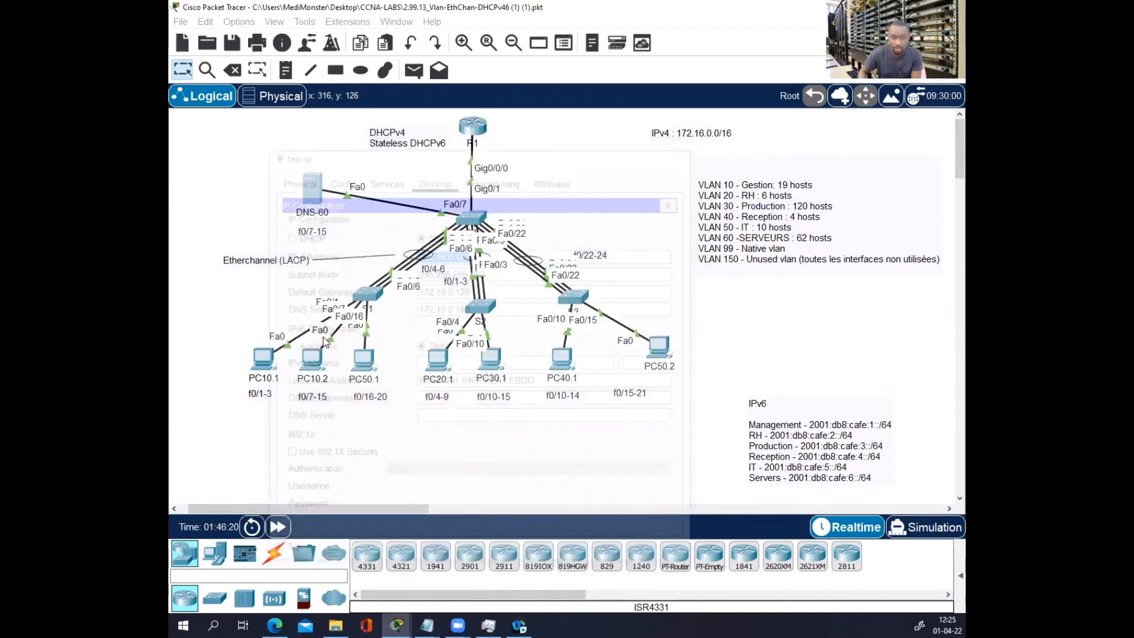
- Ping DNS-60 at 172.16.0.189 from PC10.1's command prompt and interrupt the ping after the first replies
{"action": "left_click", "coordinate": [262, 357]}
{"action": "left_click", "coordinate": [637, 157]}
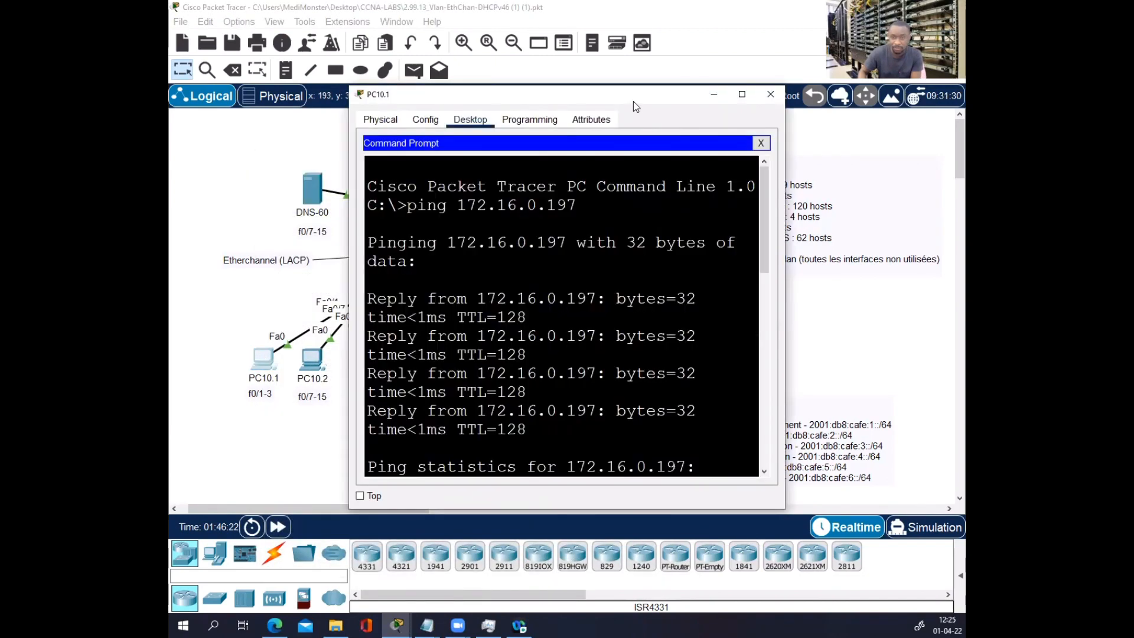
{"action": "left_click_drag", "start_coordinate": [728, 97], "coordinate": [634, 122]}
{"action": "left_click", "coordinate": [648, 119]}
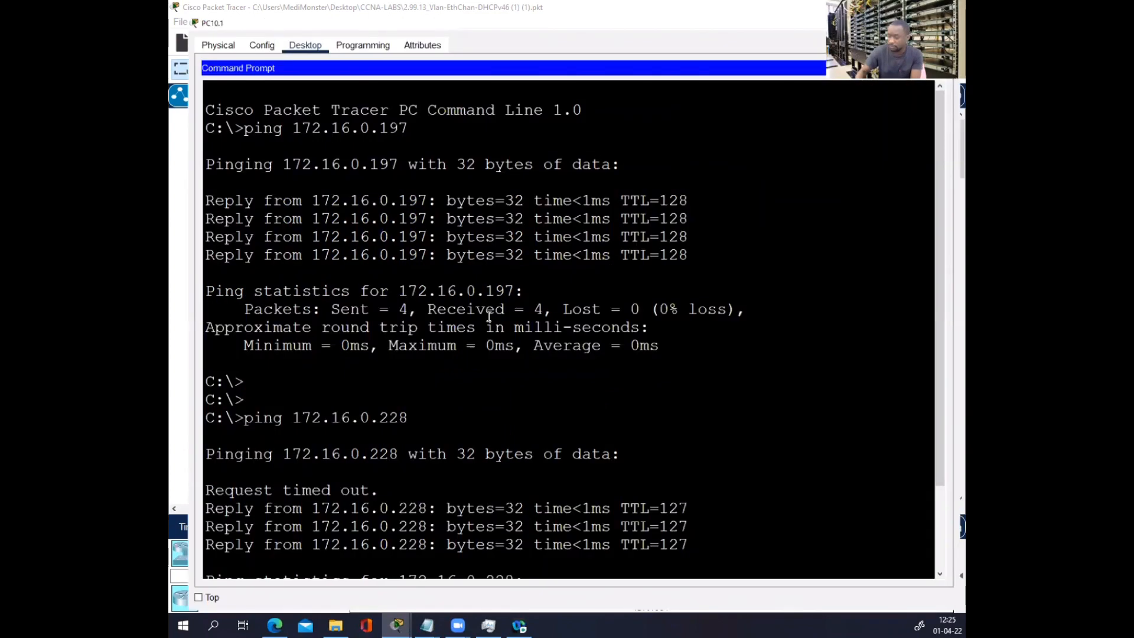
{"action": "key", "text": "Return"}
{"action": "key", "text": "Return"}
{"action": "key", "text": "Return"}
{"action": "type", "text": "ping"}
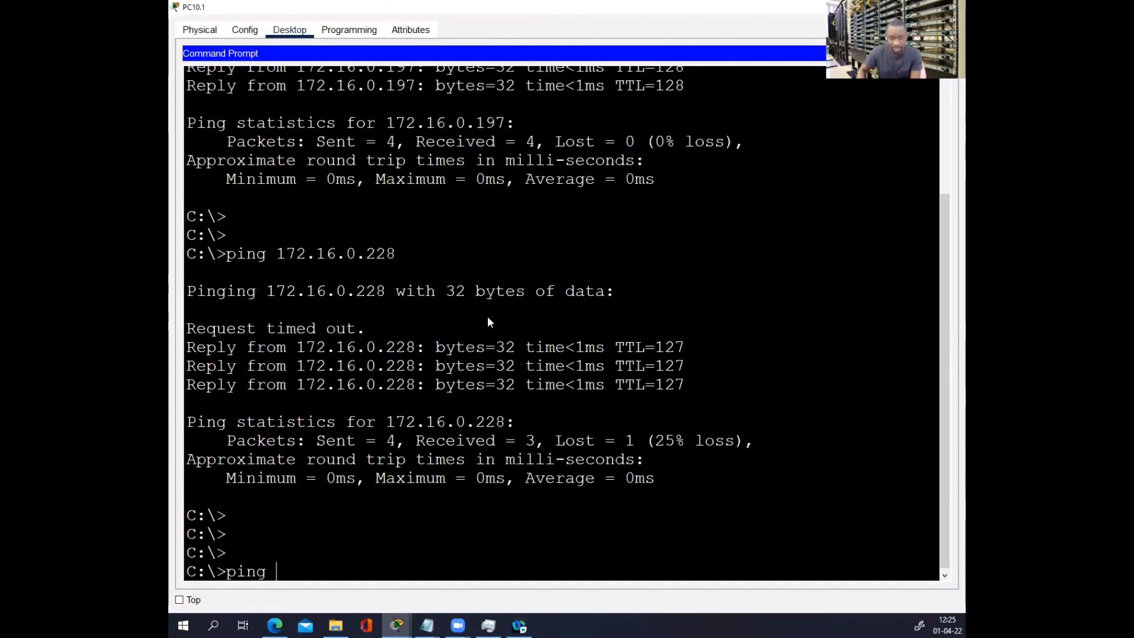
{"action": "right_click", "coordinate": [489, 317]}
{"action": "left_click", "coordinate": [508, 341]}
{"action": "key", "text": "Return"}
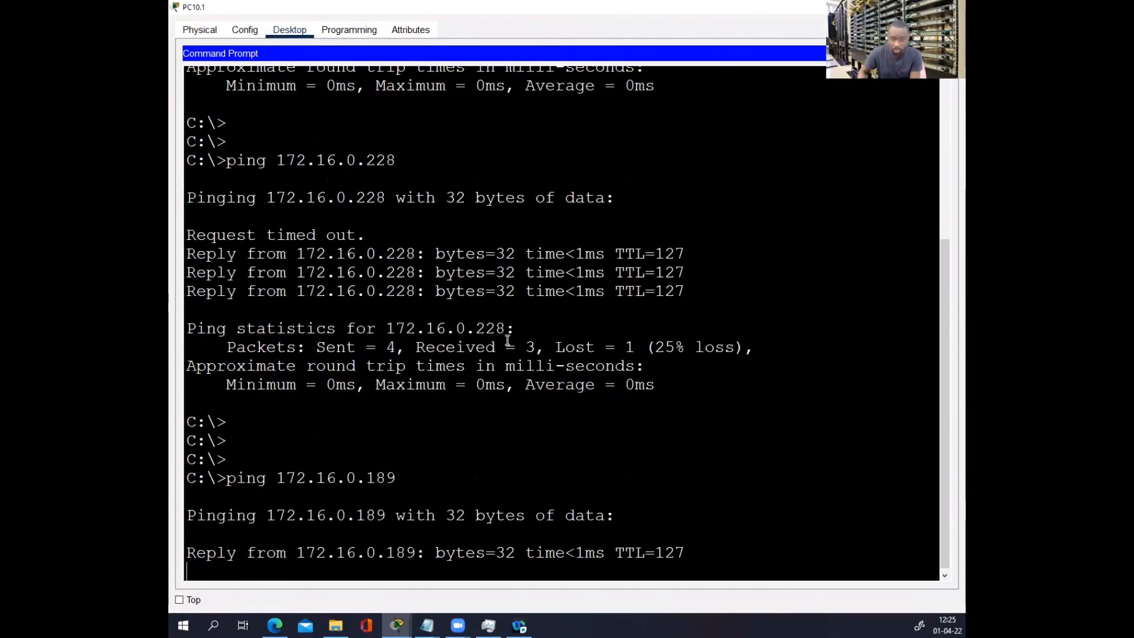
{"action": "key", "text": "ctrl+c"}
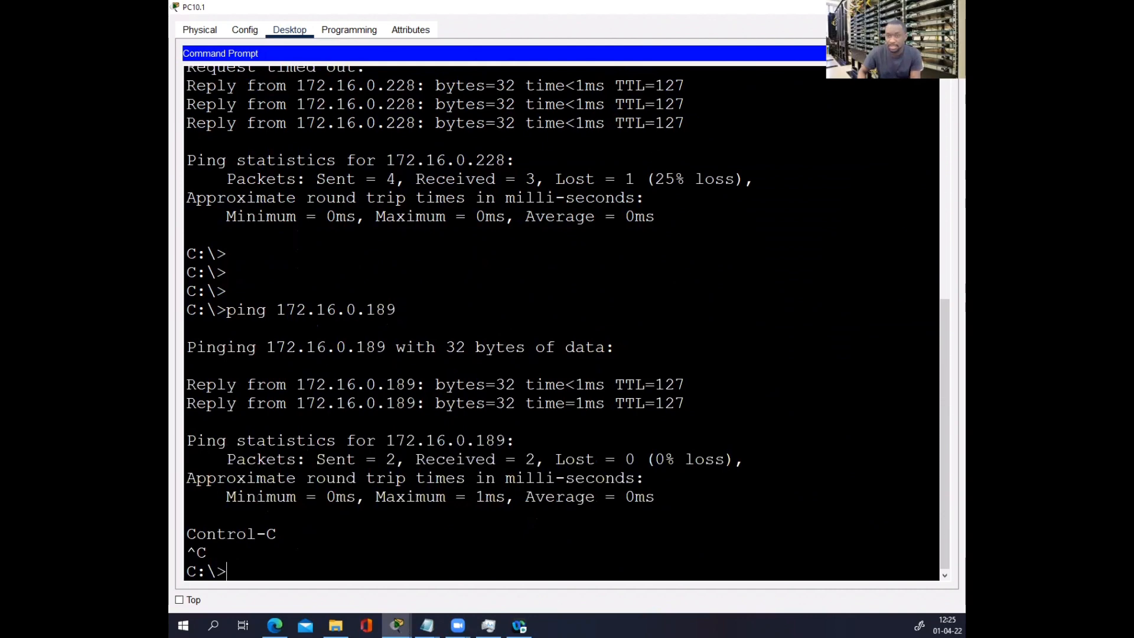
- Close PC10.1's command prompt and load 172.16.0.189 in its web browser
{"action": "left_click", "coordinate": [943, 53]}
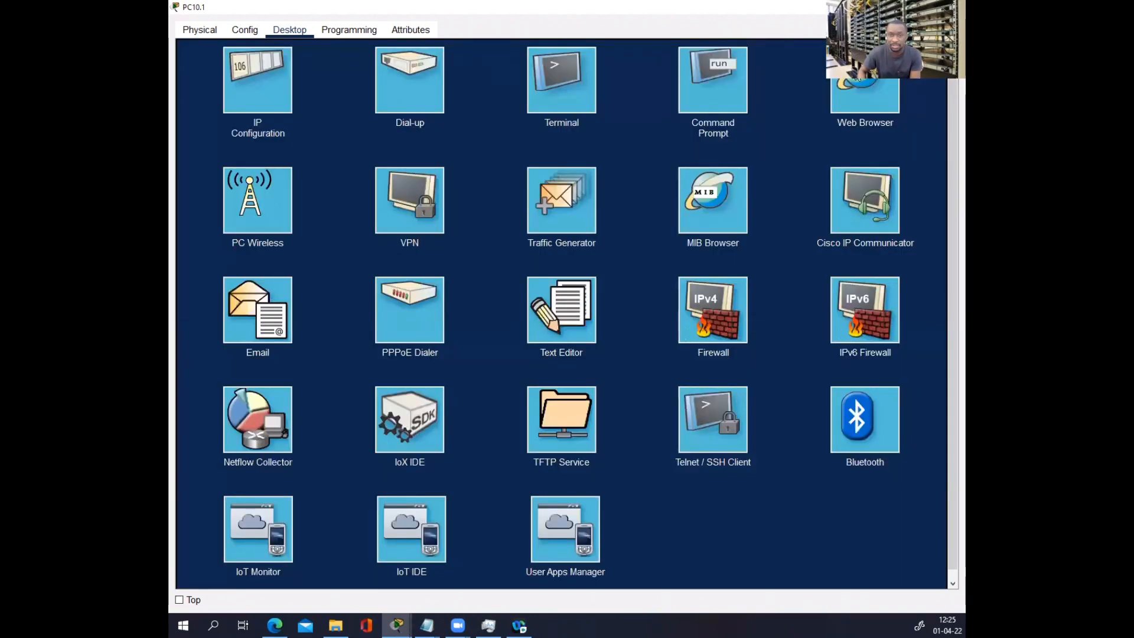
{"action": "left_click", "coordinate": [864, 98]}
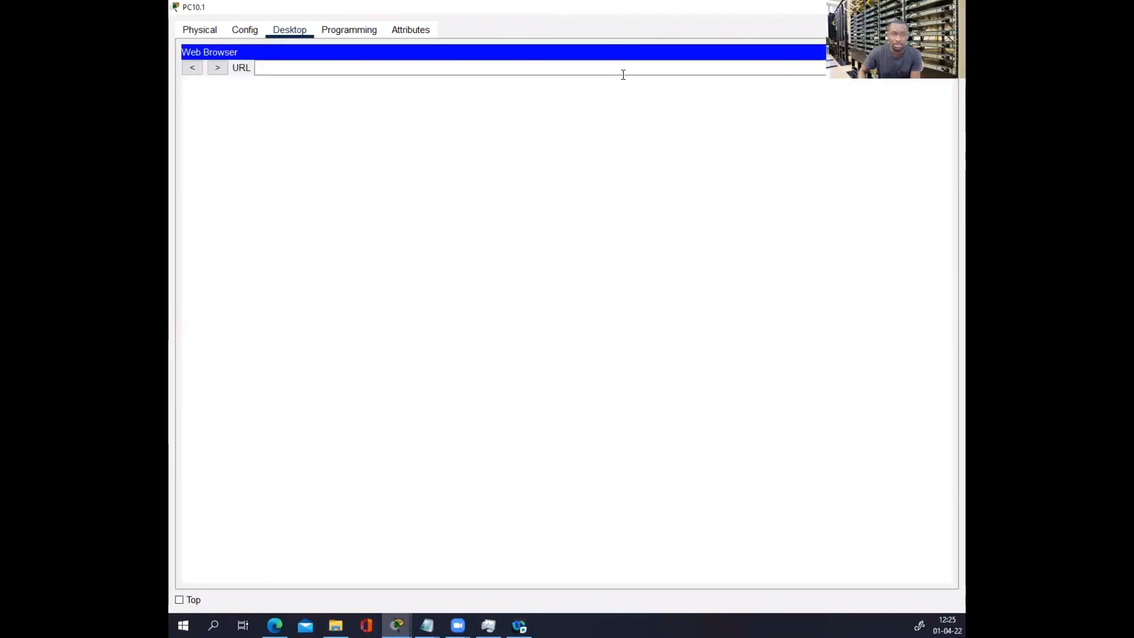
{"action": "left_click", "coordinate": [378, 68]}
{"action": "type", "text": "172.16.0.189"}
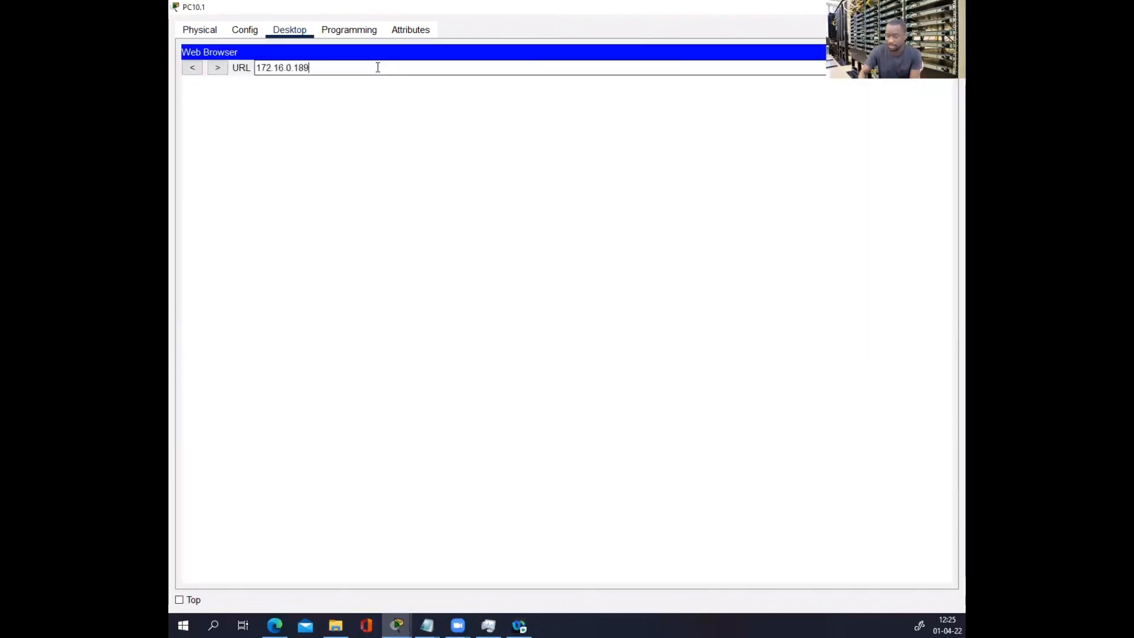
{"action": "key", "text": "Return"}
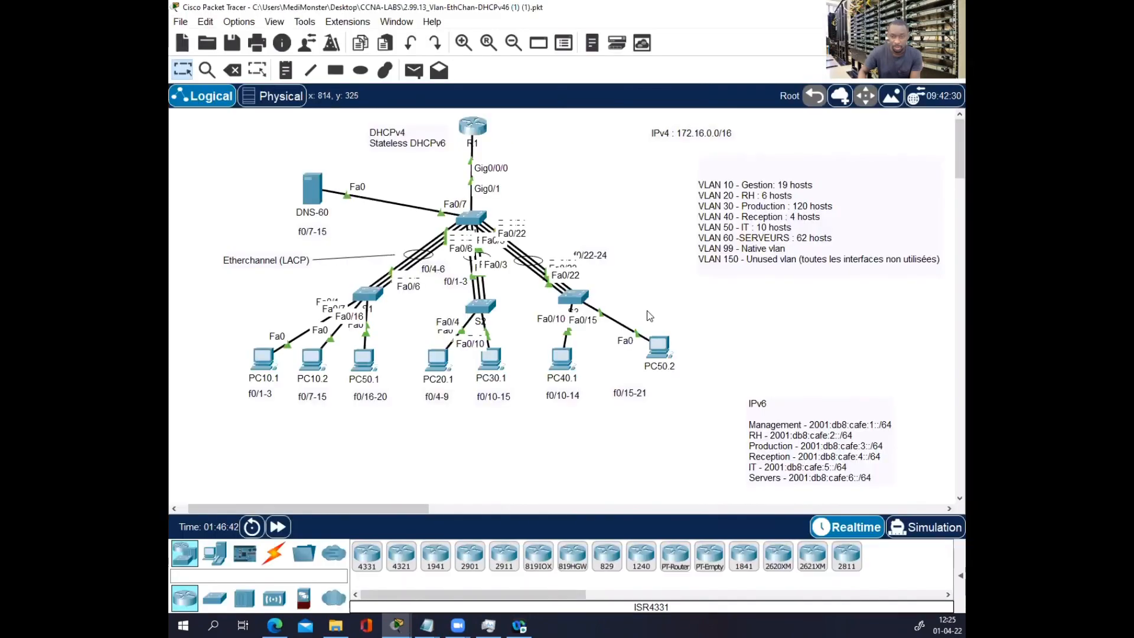
- Ping PC10.1 at 172.16.0.194 from PC50.2's command prompt and interrupt the ping after the first replies
{"action": "left_click", "coordinate": [654, 349]}
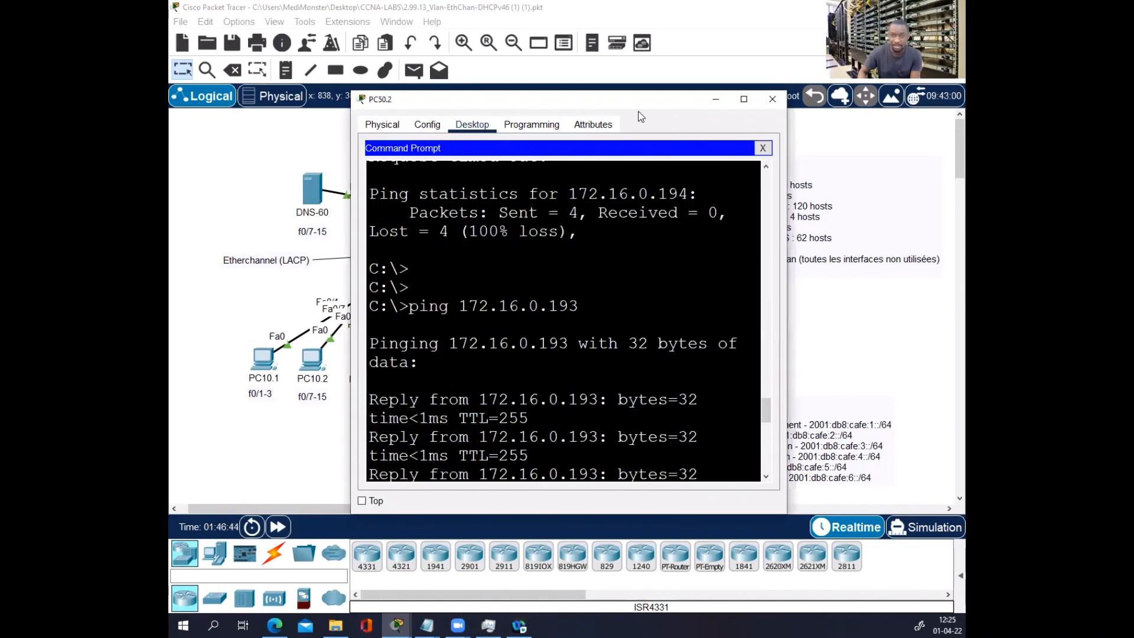
{"action": "left_click_drag", "start_coordinate": [641, 103], "coordinate": [515, 126]}
{"action": "left_click", "coordinate": [615, 123]}
{"action": "left_click", "coordinate": [489, 310]}
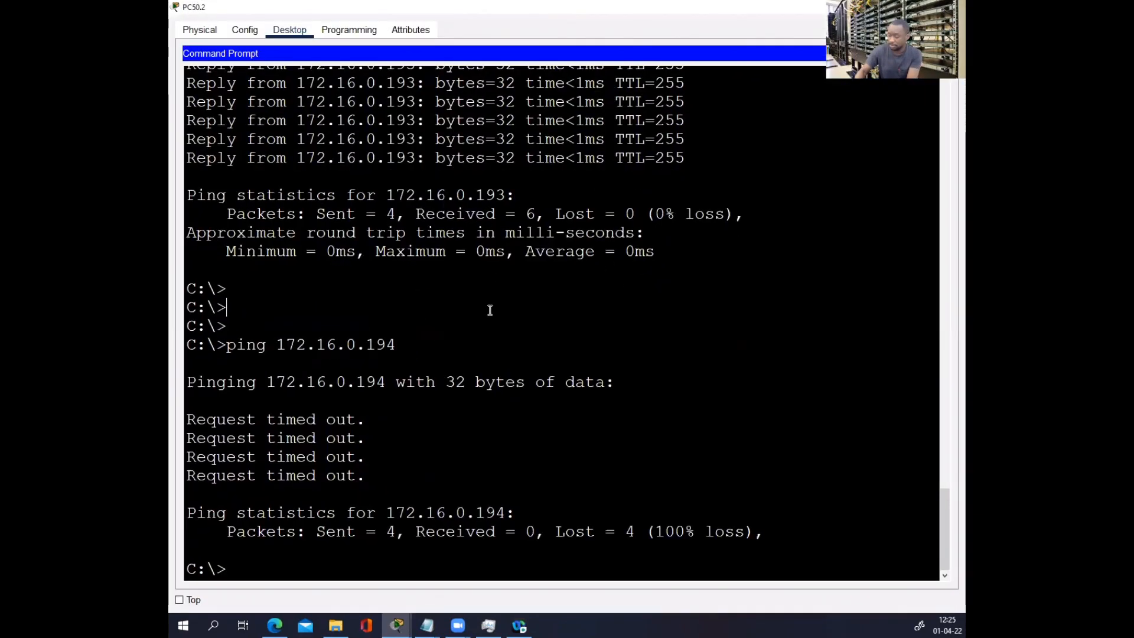
{"action": "key", "text": "Return"}
{"action": "key", "text": "Return"}
{"action": "type", "text": "ping"}
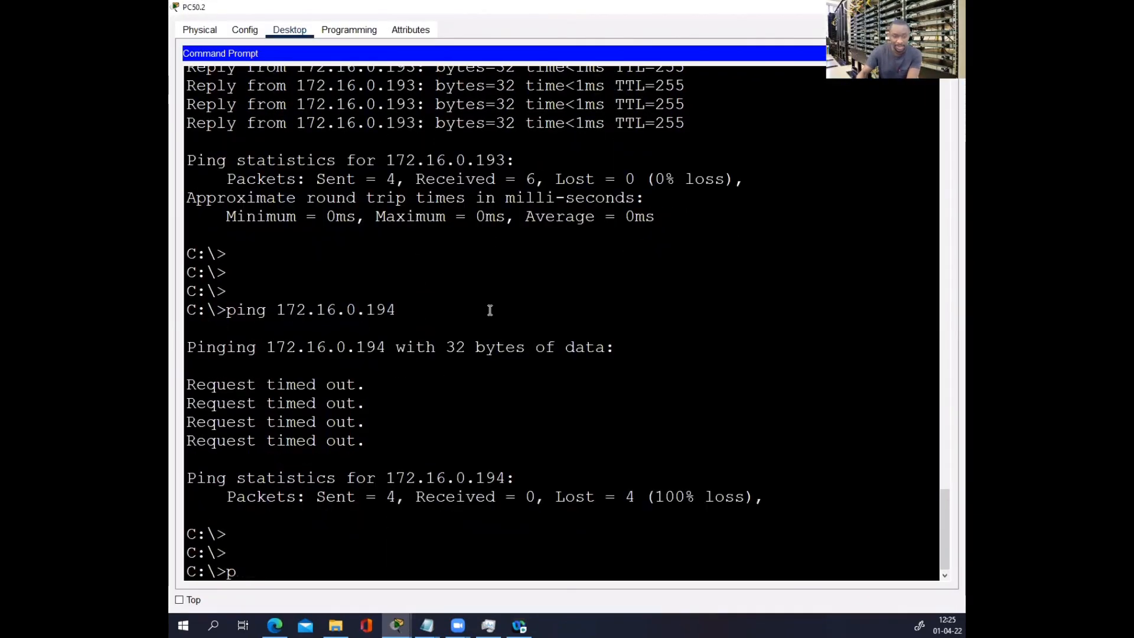
{"action": "key", "text": "Up"}
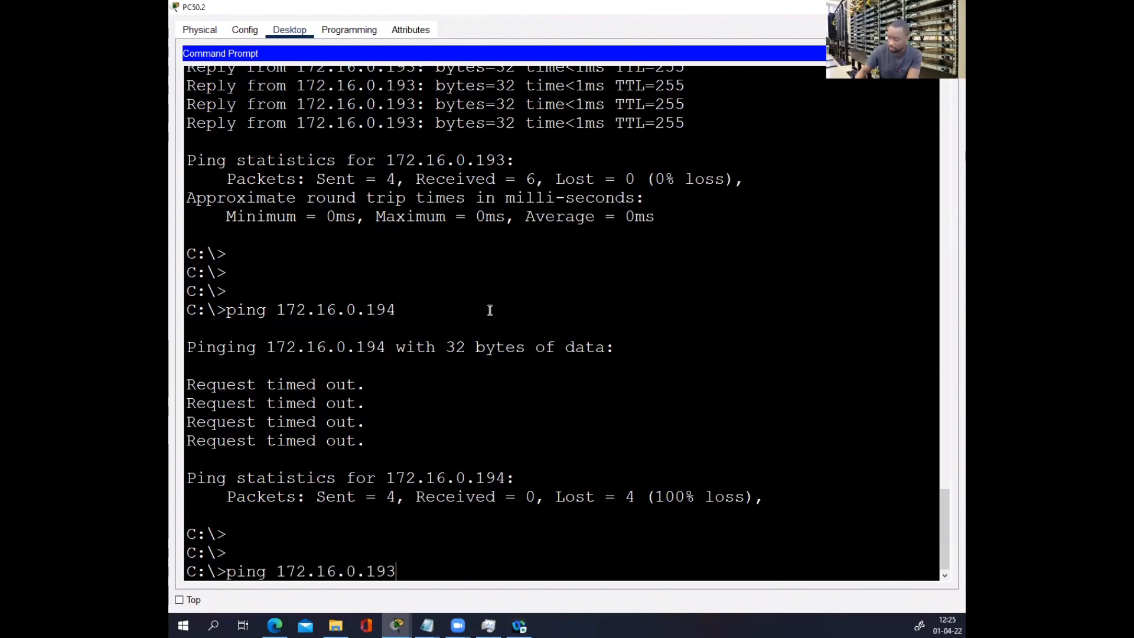
{"action": "key", "text": "Return"}
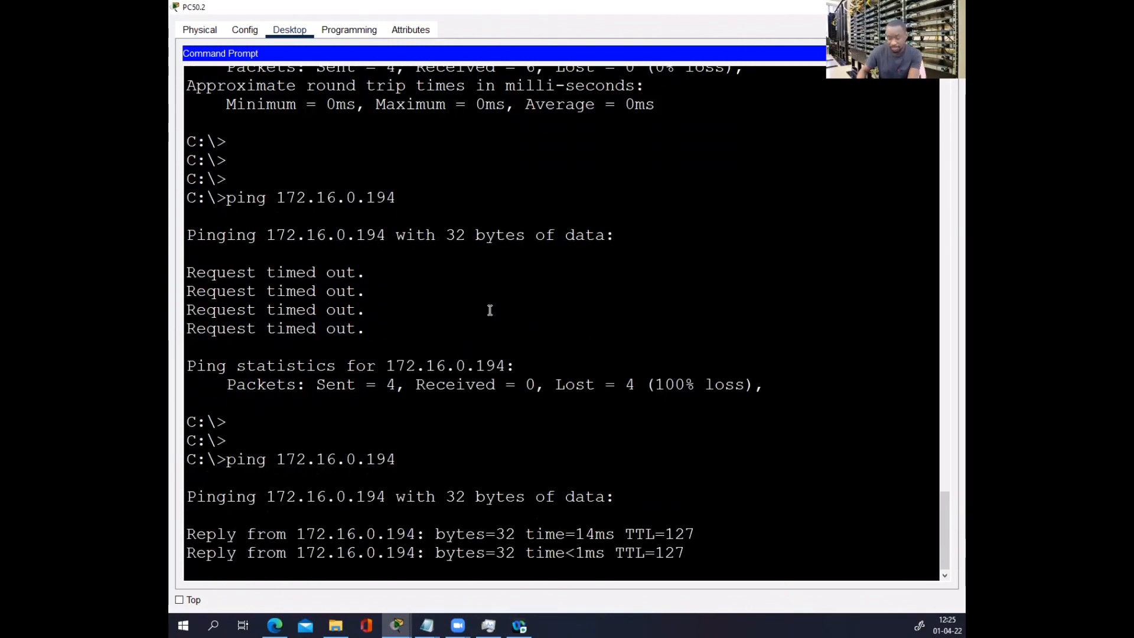
{"action": "key", "text": "ctrl+c"}
- Ping DNS-60 at 172.16.0.189 from PC50.2's command prompt
{"action": "type", "text": "ping"}
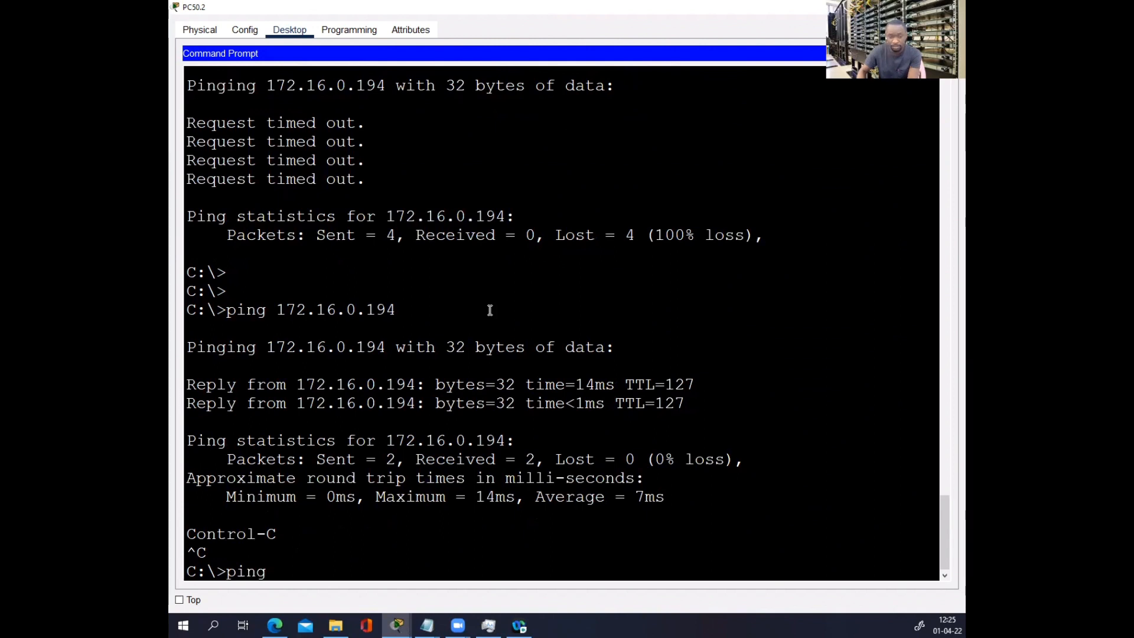
{"action": "right_click", "coordinate": [490, 310]}
{"action": "left_click", "coordinate": [515, 332]}
{"action": "key", "text": "Return"}
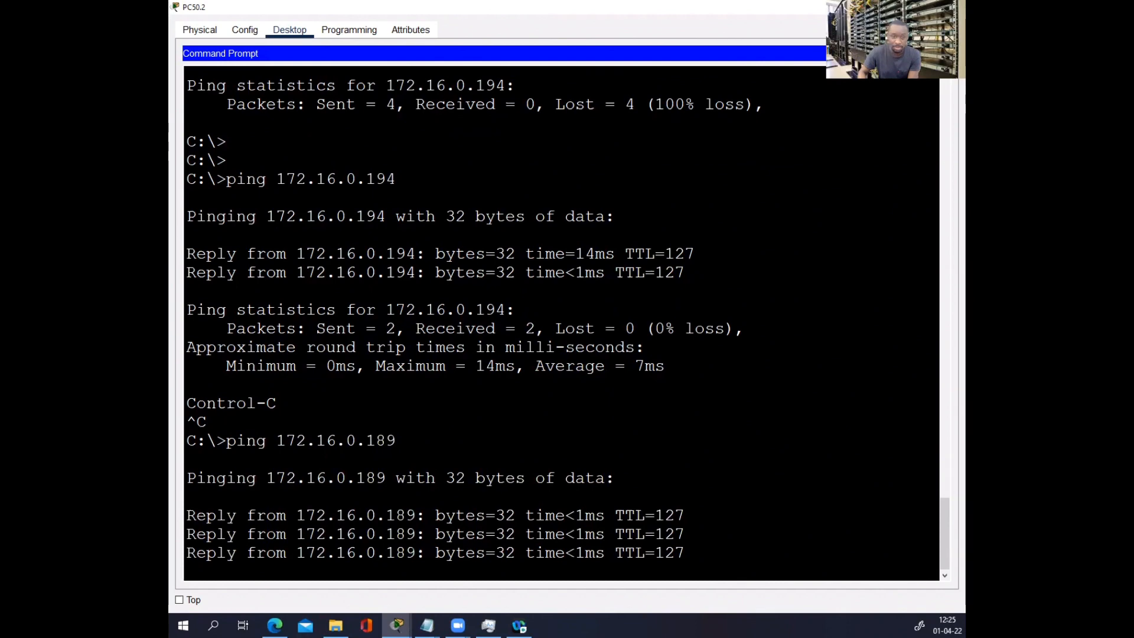
- Replace the body of index.html in DNS-60's HTTP service with "NOTRE DNS" and save it over the existing file
{"action": "left_click", "coordinate": [320, 189]}
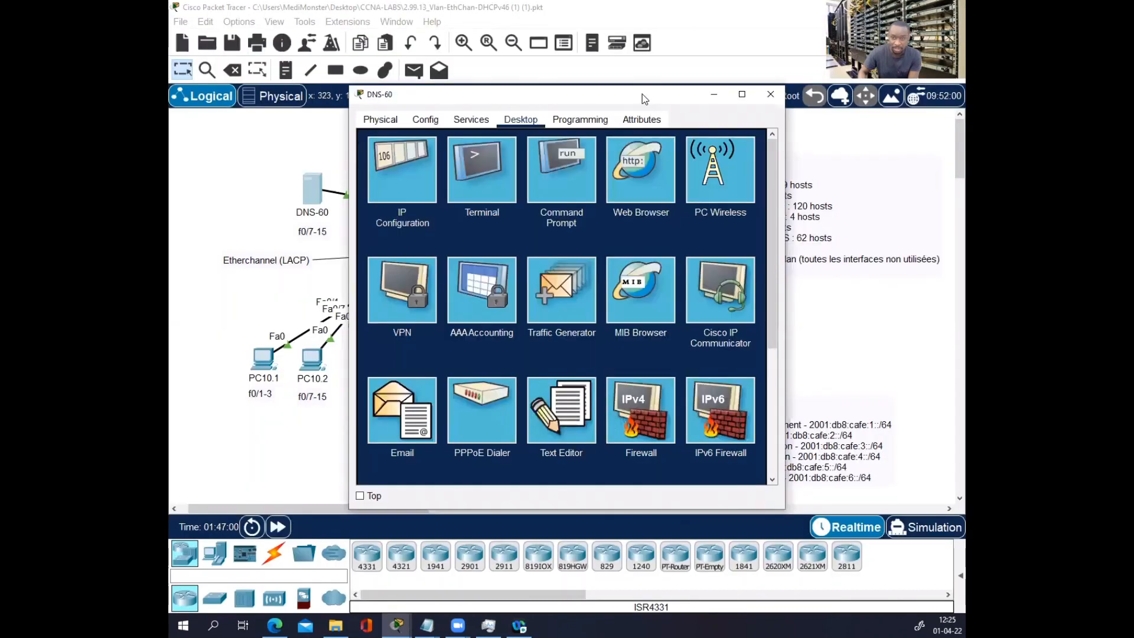
{"action": "left_click_drag", "start_coordinate": [642, 94], "coordinate": [503, 104]}
{"action": "left_click", "coordinate": [604, 102]}
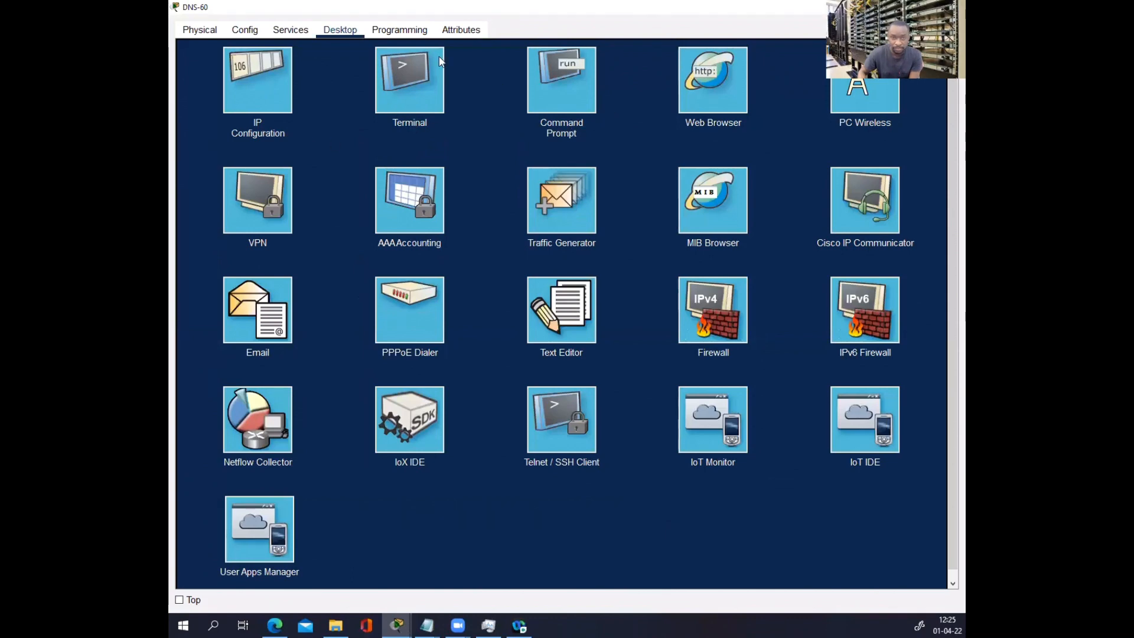
{"action": "left_click", "coordinate": [290, 31]}
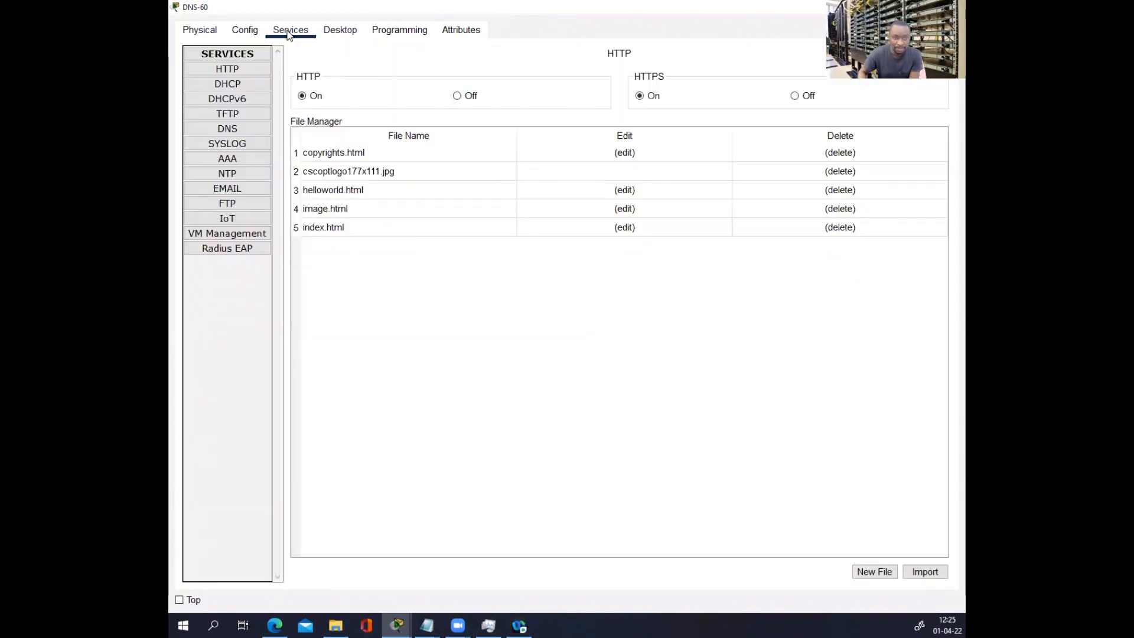
{"action": "left_click", "coordinate": [621, 228]}
{"action": "left_click_drag", "start_coordinate": [496, 151], "coordinate": [297, 85]}
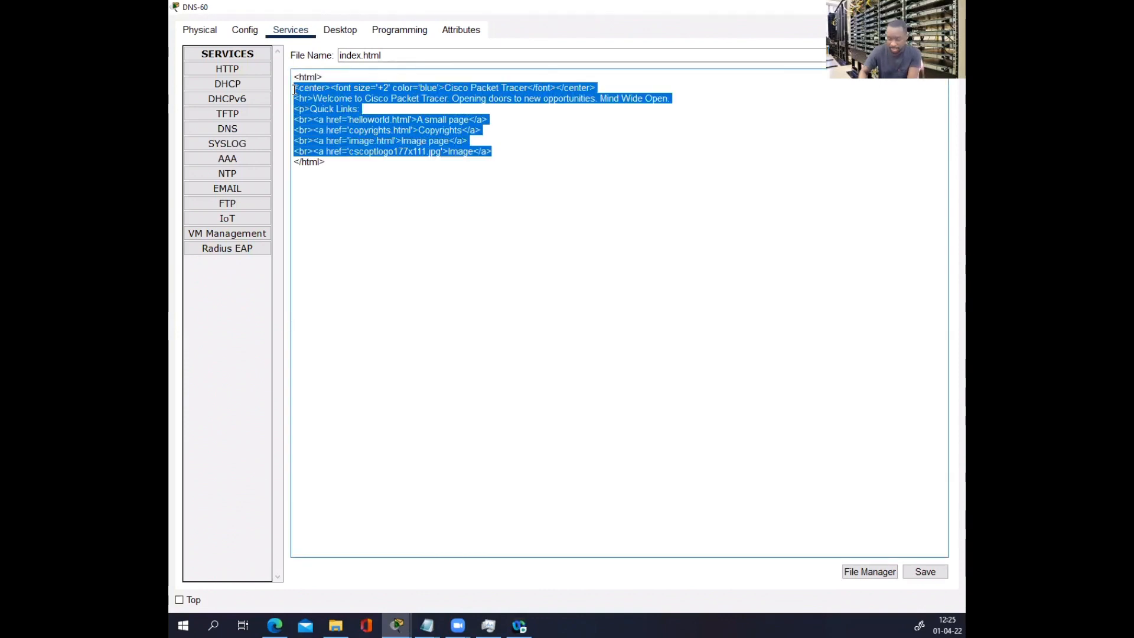
{"action": "key", "text": "BackSpace"}
{"action": "type", "text": "NOTRE D"}
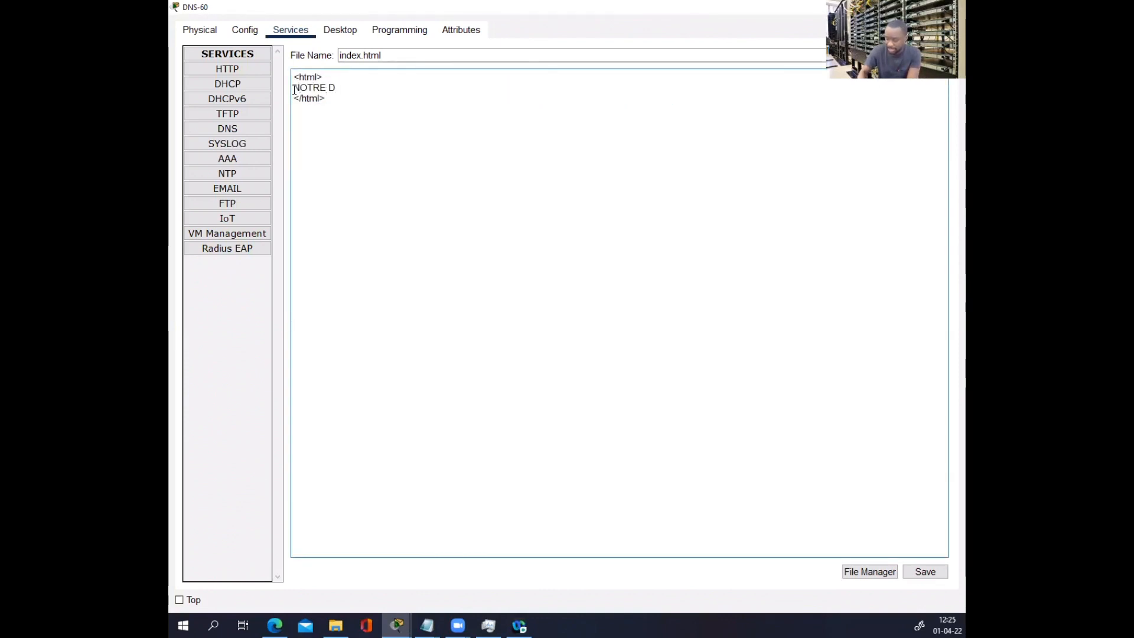
{"action": "type", "text": "NS"}
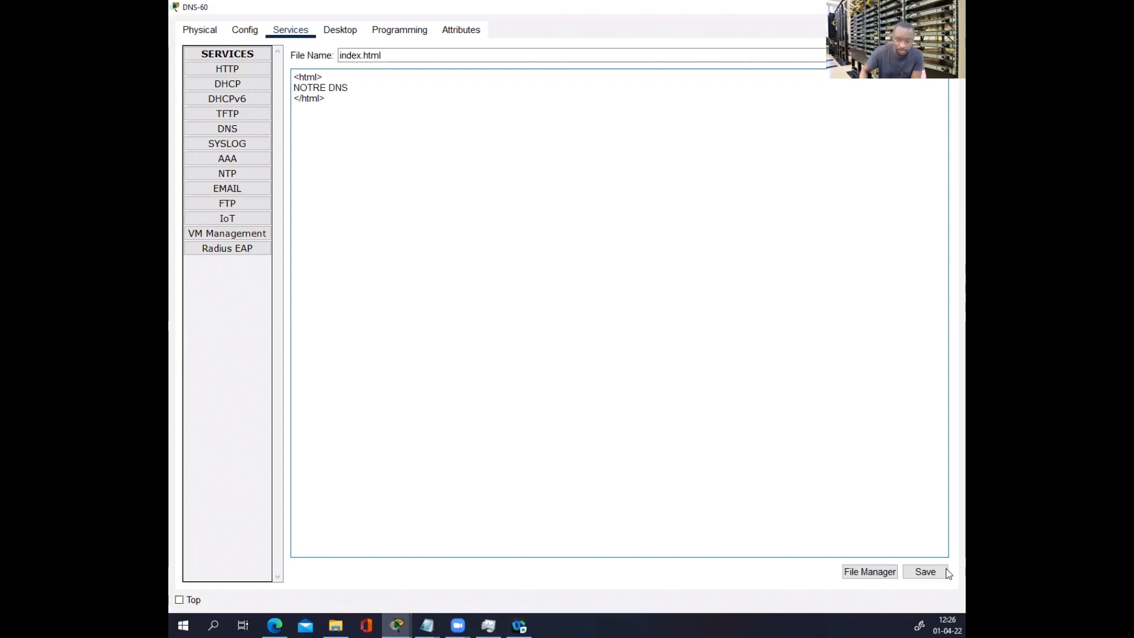
{"action": "left_click", "coordinate": [924, 571]}
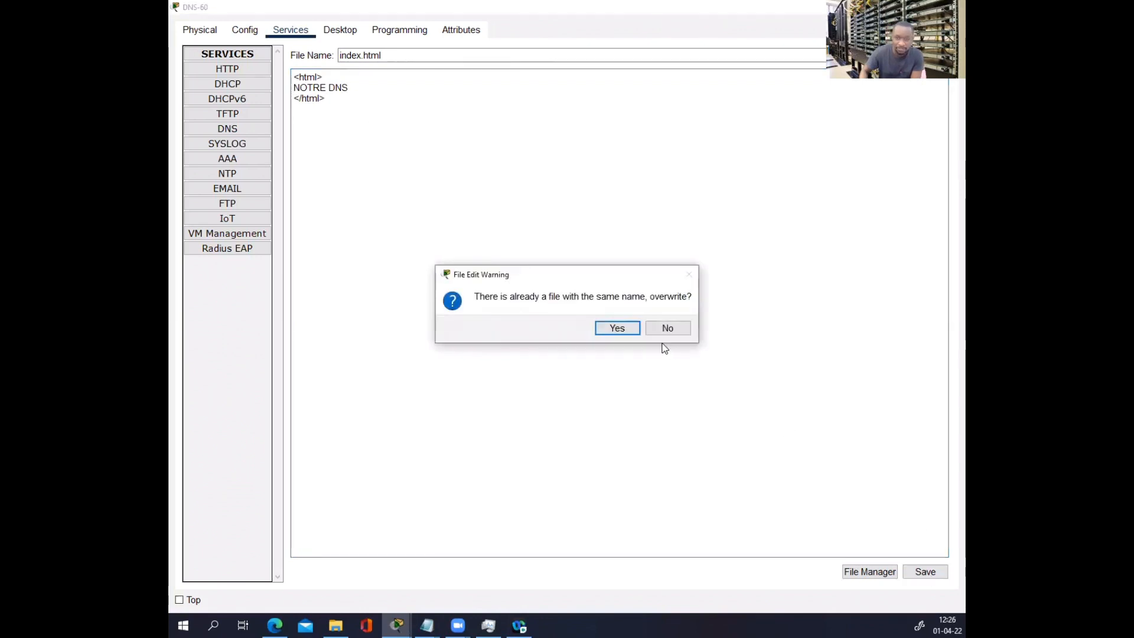
{"action": "left_click", "coordinate": [617, 327]}
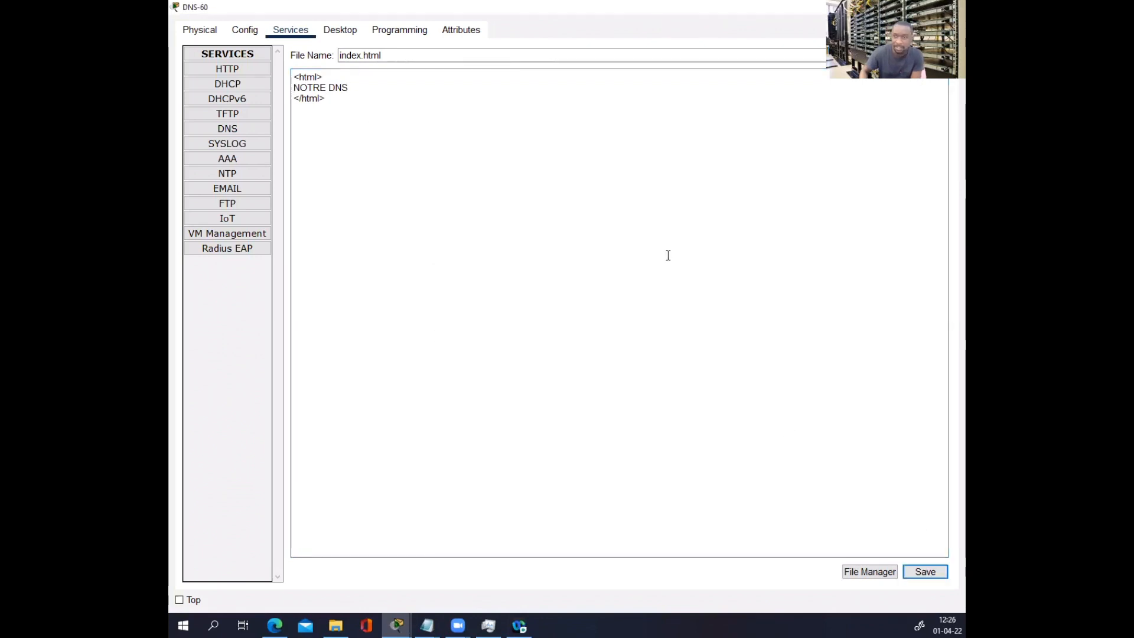
- Copy the static IPv4 address from DNS-60's IP configuration again and close the server's window
{"action": "left_click", "coordinate": [311, 192]}
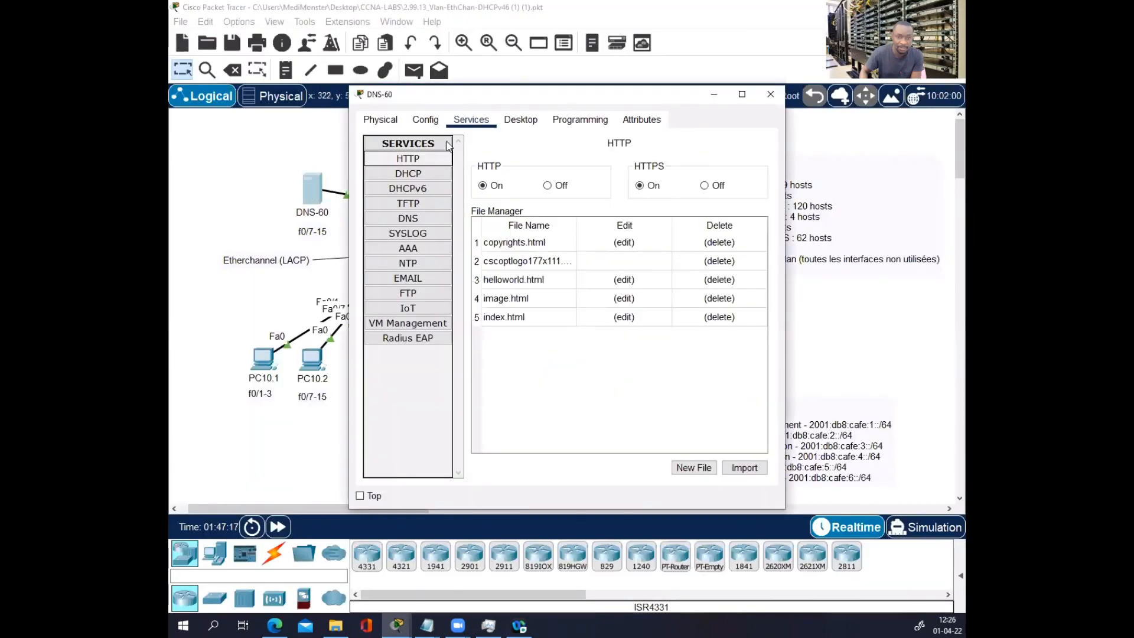
{"action": "left_click", "coordinate": [518, 119]}
{"action": "left_click", "coordinate": [408, 160]}
{"action": "left_click_drag", "start_coordinate": [591, 195], "coordinate": [496, 192]}
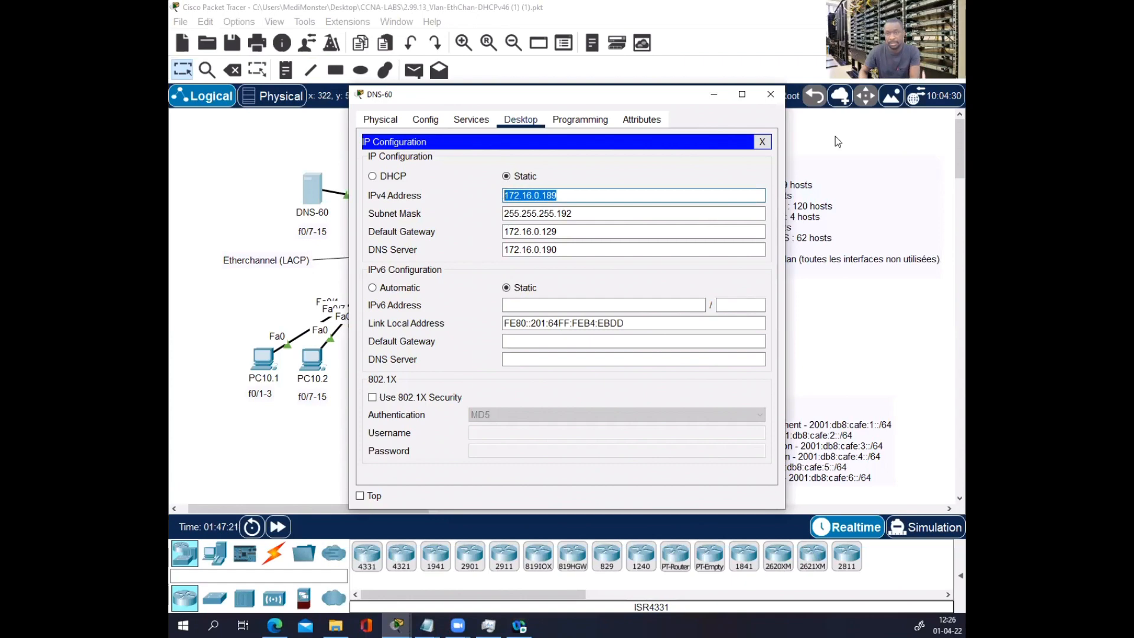
{"action": "left_click_drag", "start_coordinate": [579, 94], "coordinate": [502, 94]}
{"action": "left_click", "coordinate": [692, 96]}
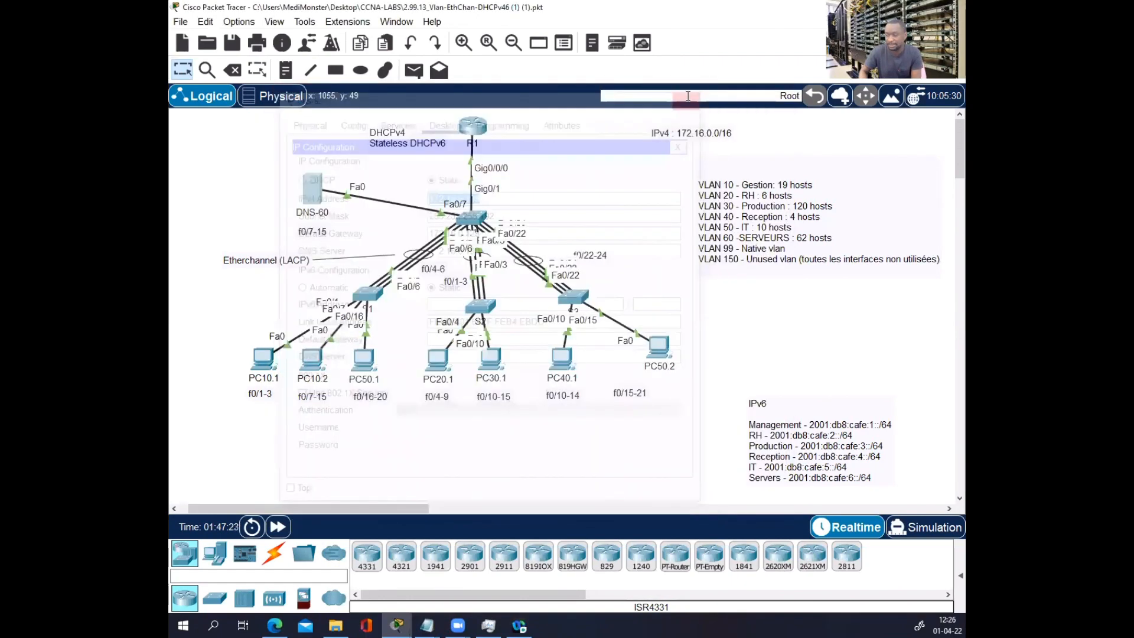
- Load 172.16.0.189 in PC50.2's web browser to check the edited page, and close the PC's window
{"action": "left_click", "coordinate": [660, 347]}
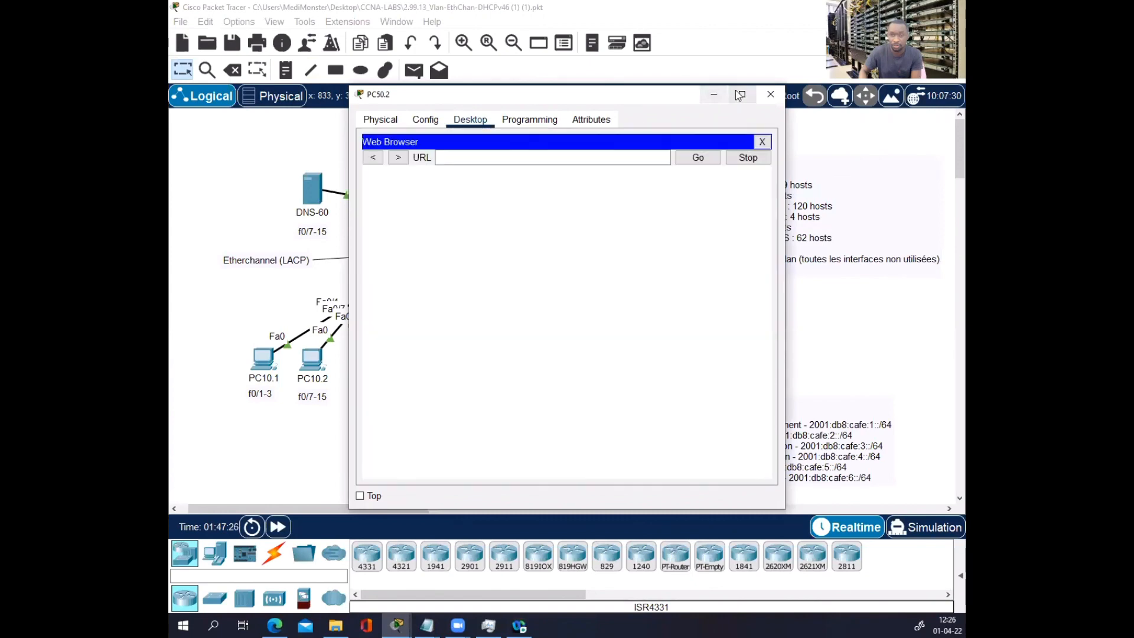
{"action": "left_click", "coordinate": [742, 94]}
{"action": "left_click", "coordinate": [422, 69]}
{"action": "type", "text": "172.16.0.189"}
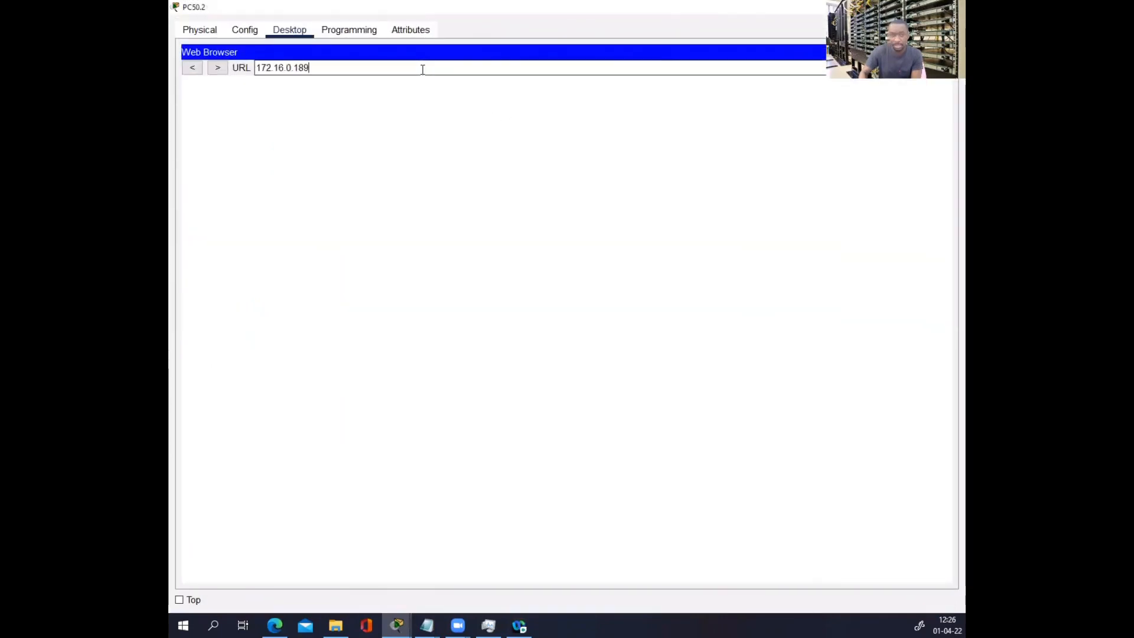
{"action": "key", "text": "Return"}
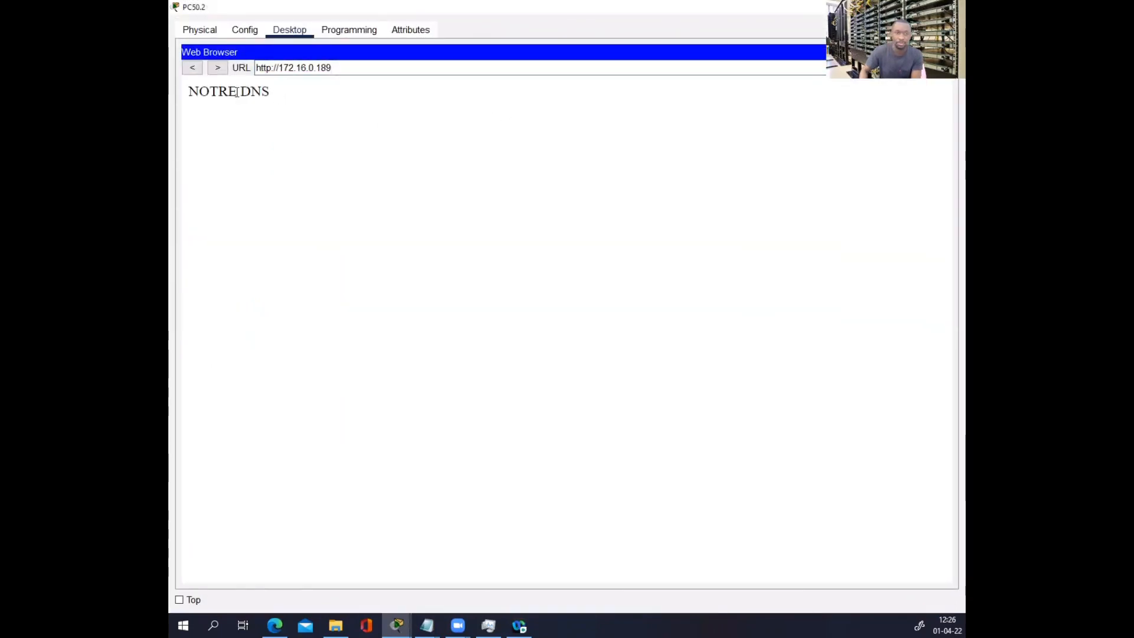
{"action": "left_click_drag", "start_coordinate": [269, 92], "coordinate": [184, 95]}
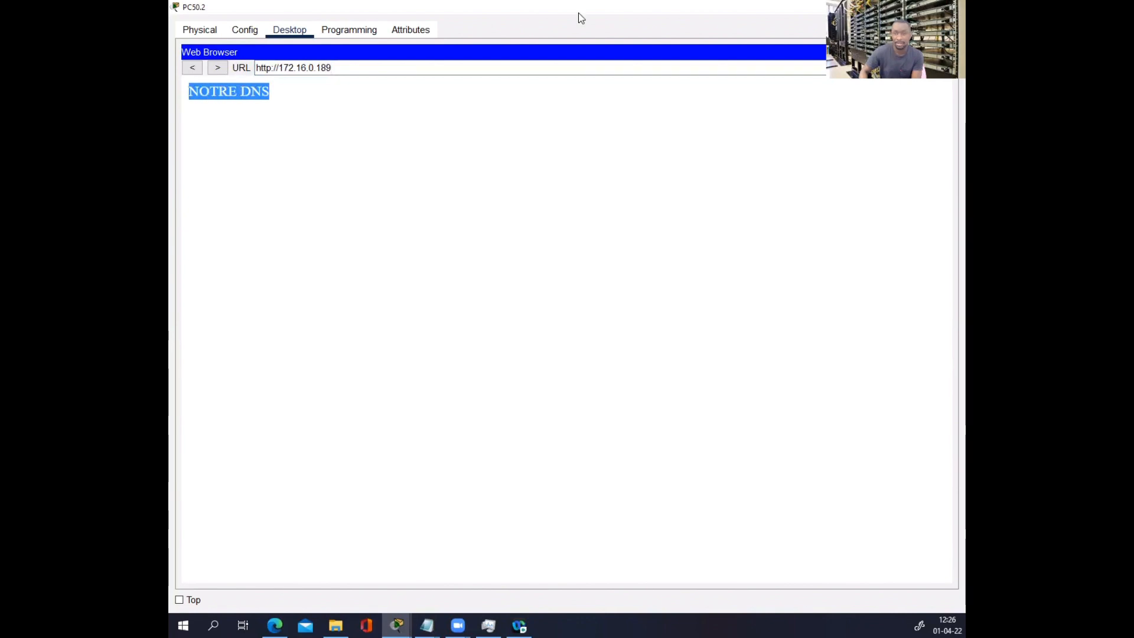
{"action": "left_click", "coordinate": [952, 7]}
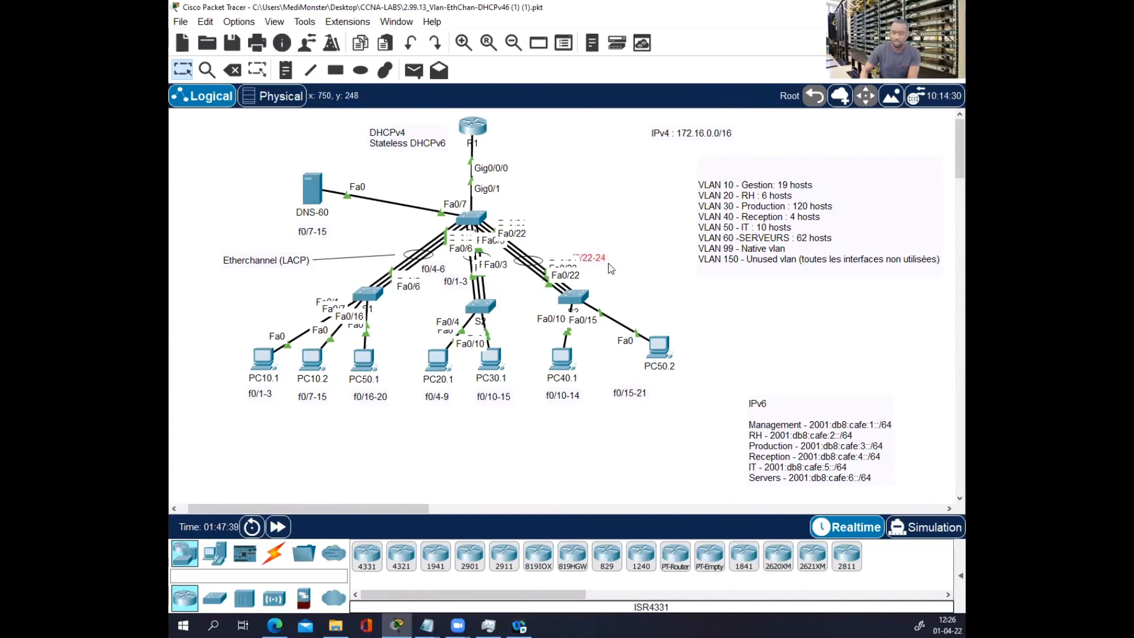
- Nudge the f0/22-24 label and the switch above PC40.1 slightly apart in the topology
{"action": "left_click_drag", "start_coordinate": [608, 264], "coordinate": [617, 263]}
{"action": "left_click_drag", "start_coordinate": [576, 298], "coordinate": [572, 300]}
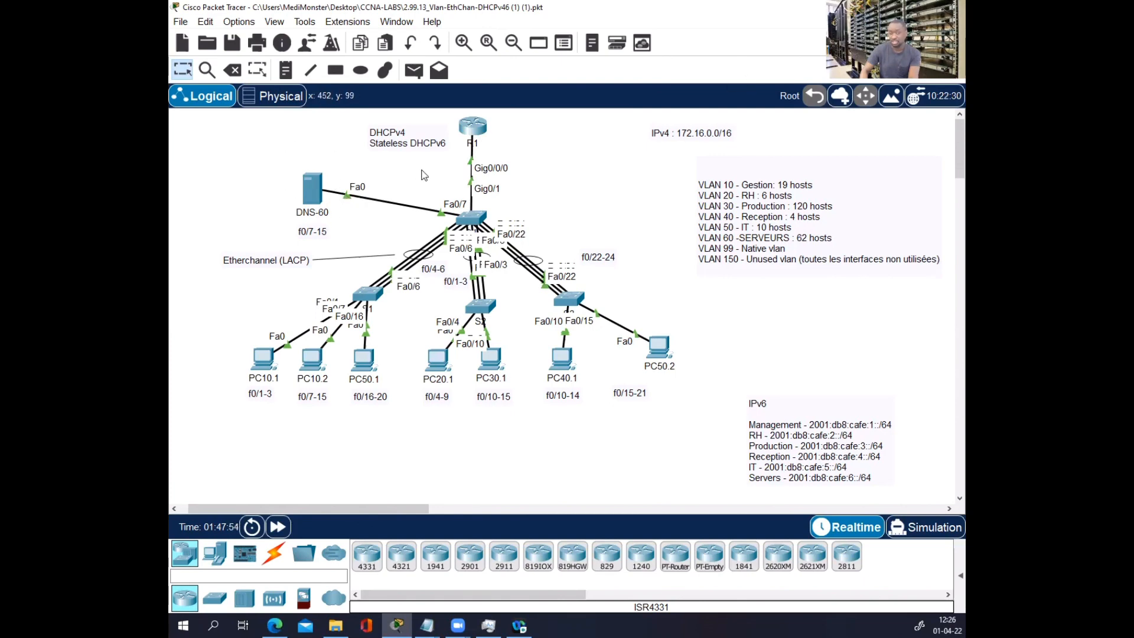
- Display R1's running configuration, examine the DNS server address in the DHCP pools, and return to the topology
{"action": "left_click", "coordinate": [473, 128]}
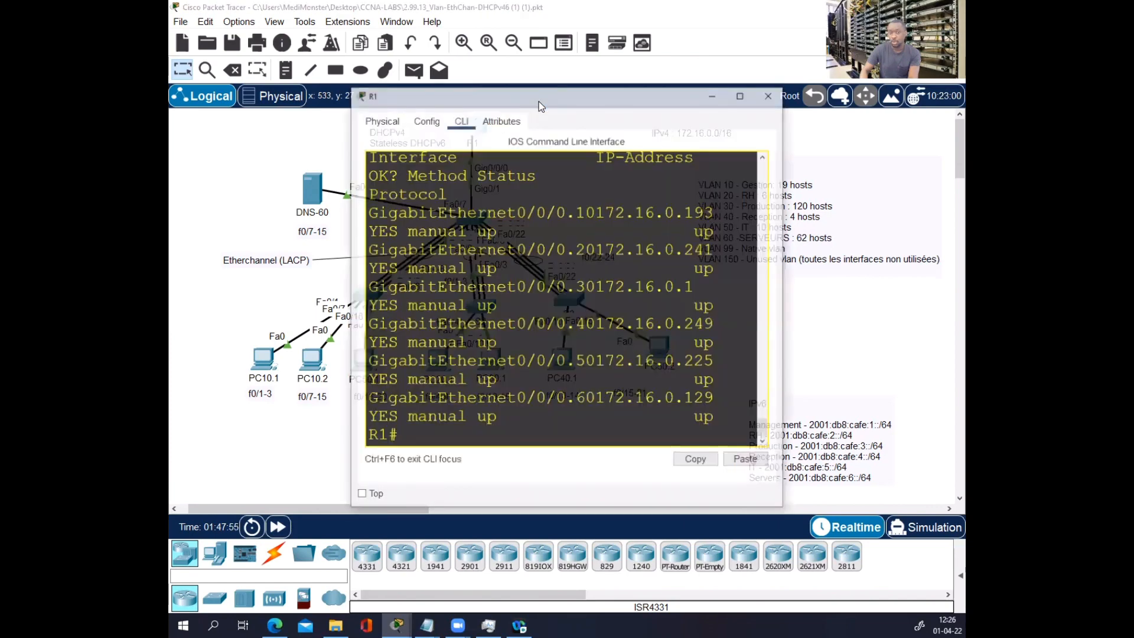
{"action": "left_click", "coordinate": [742, 98]}
{"action": "key", "text": "Return"}
{"action": "key", "text": "Return"}
{"action": "key", "text": "Return"}
{"action": "key", "text": "Return"}
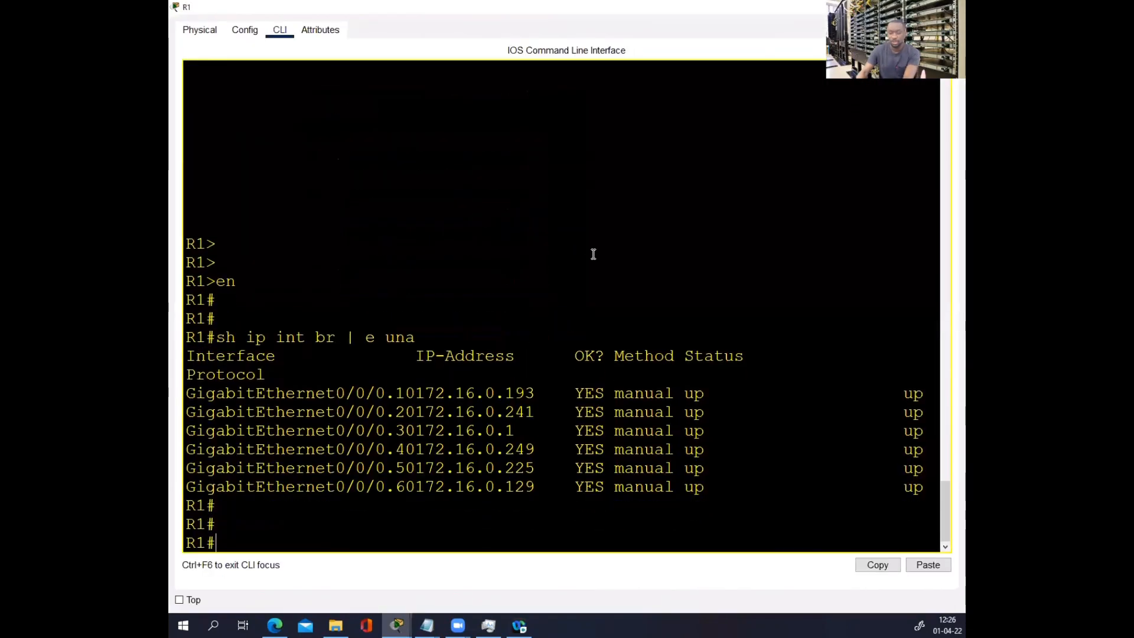
{"action": "type", "text": "SH RUN"}
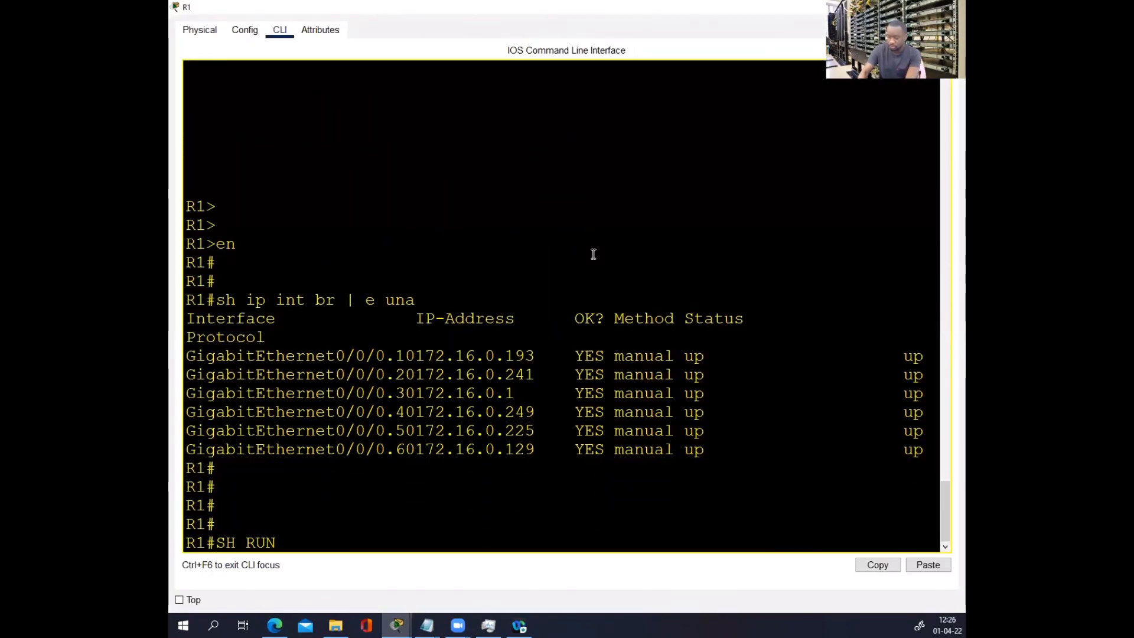
{"action": "key", "text": "Return"}
{"action": "key", "text": "space"}
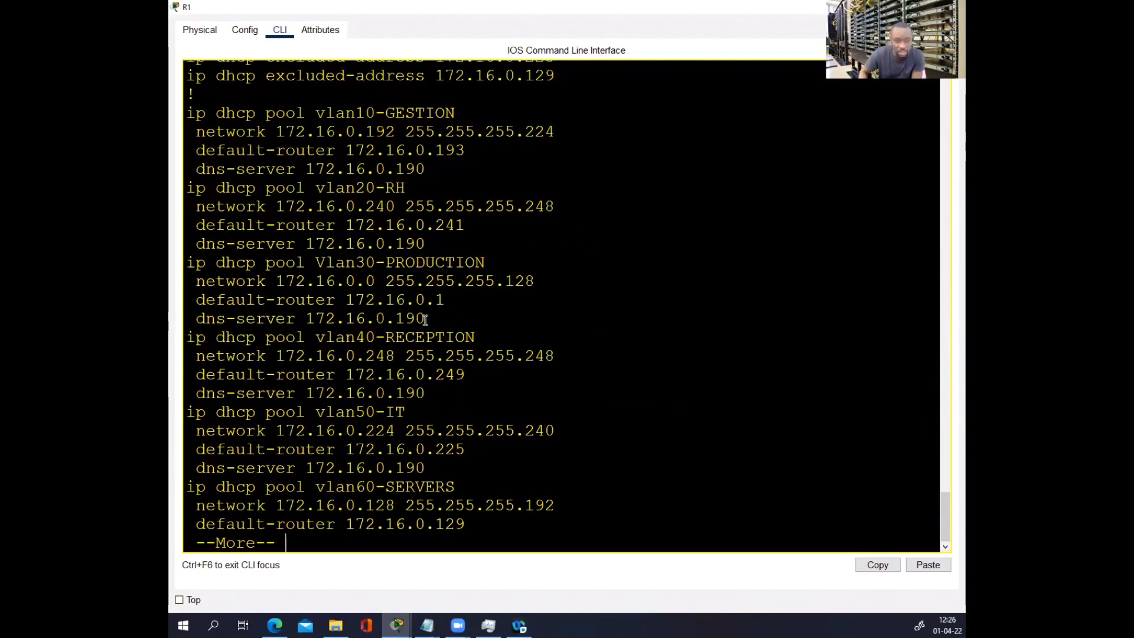
{"action": "left_click_drag", "start_coordinate": [426, 319], "coordinate": [399, 319]}
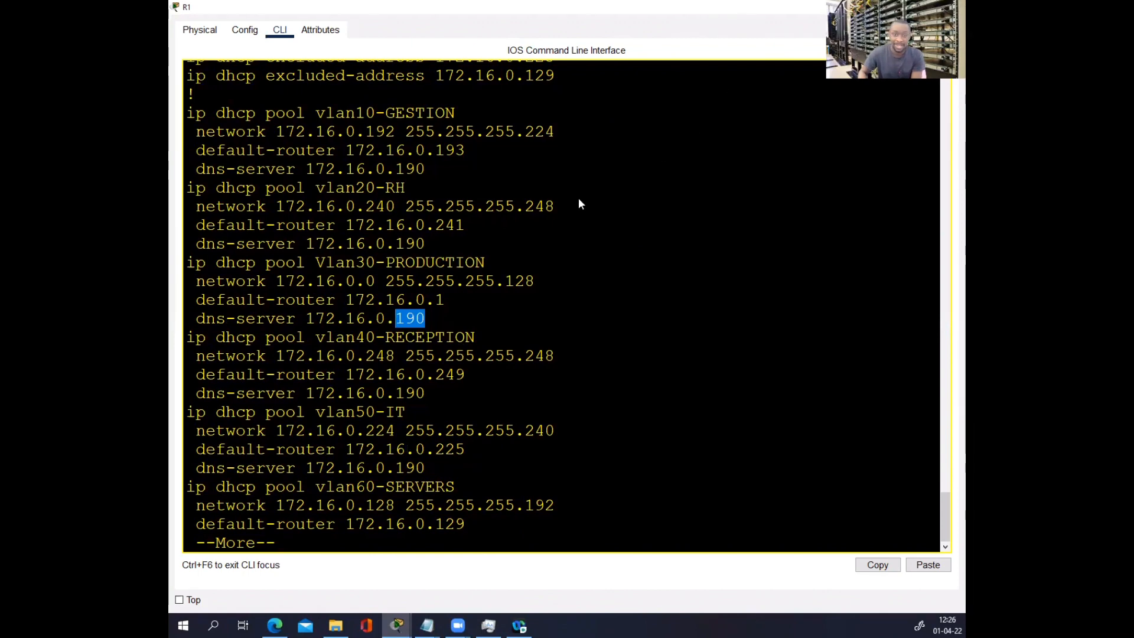
{"action": "key", "text": "alt+Tab"}
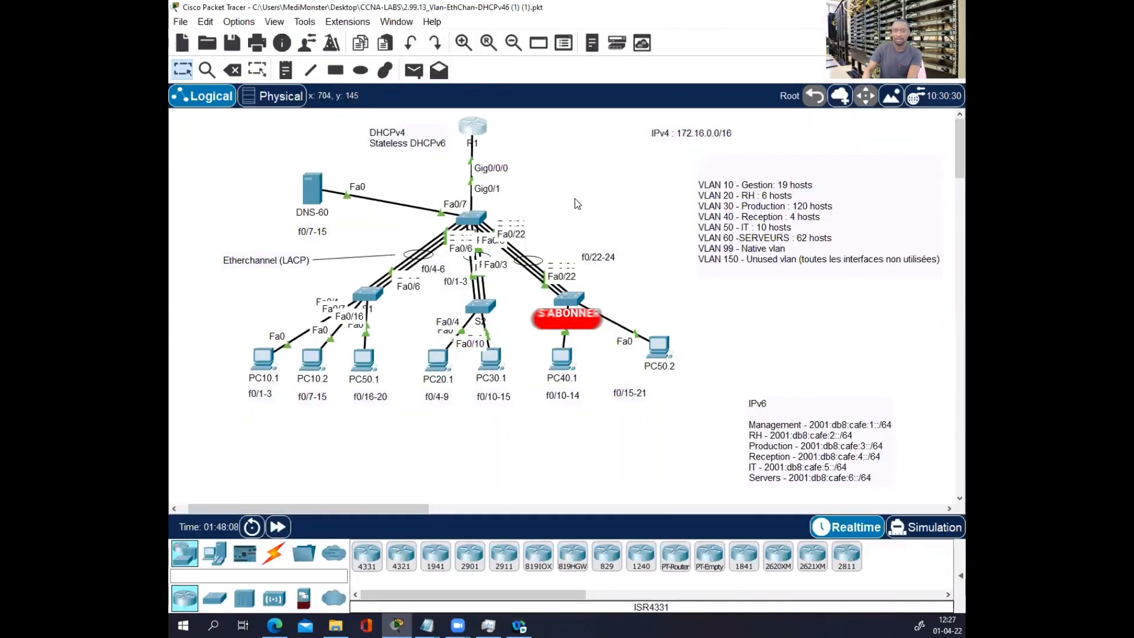